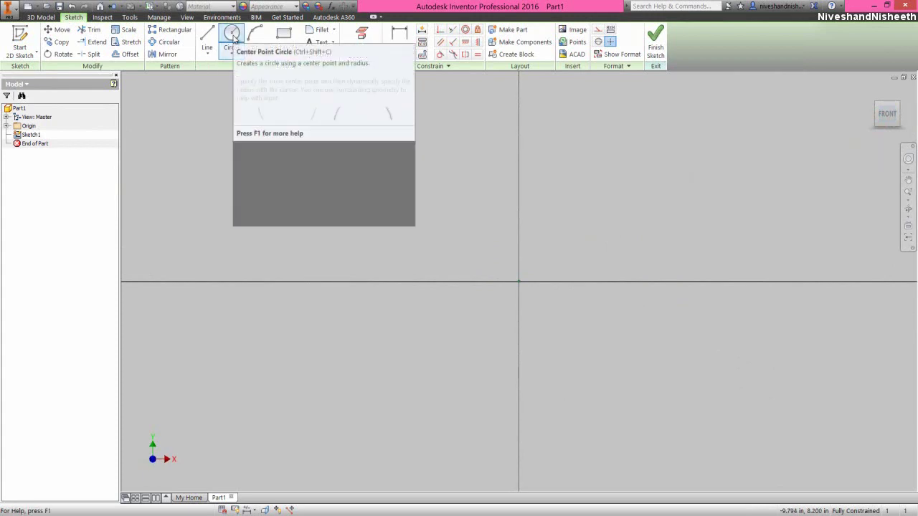
- Draw a 0.525 in diameter circle centred on the sketch origin and finish the sketch
click(231, 36)
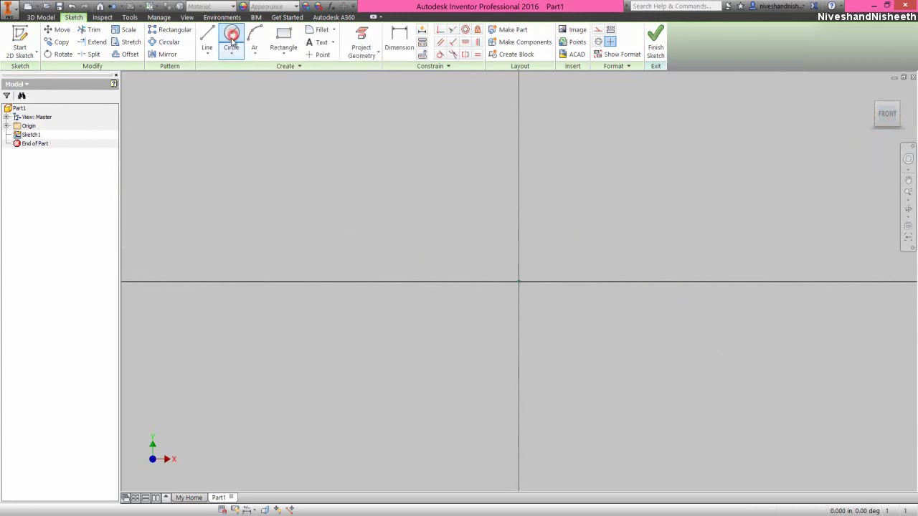
click(518, 280)
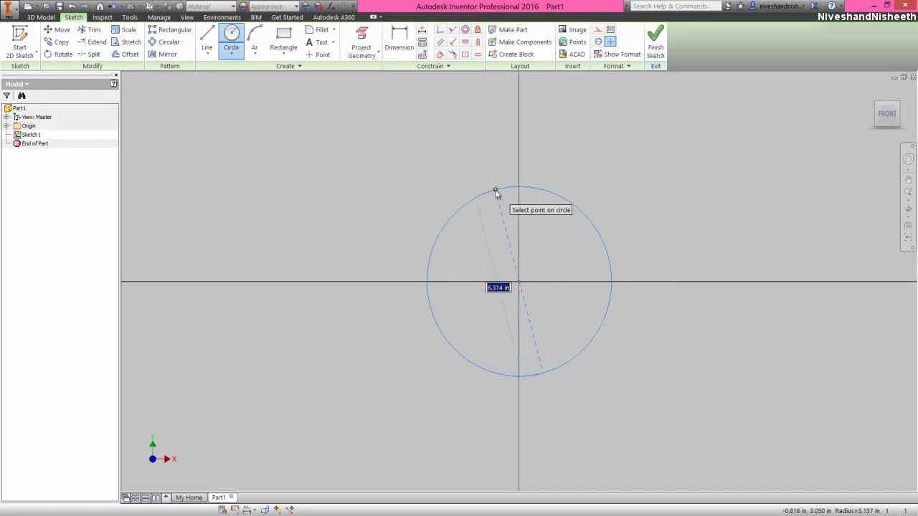
text(.525)
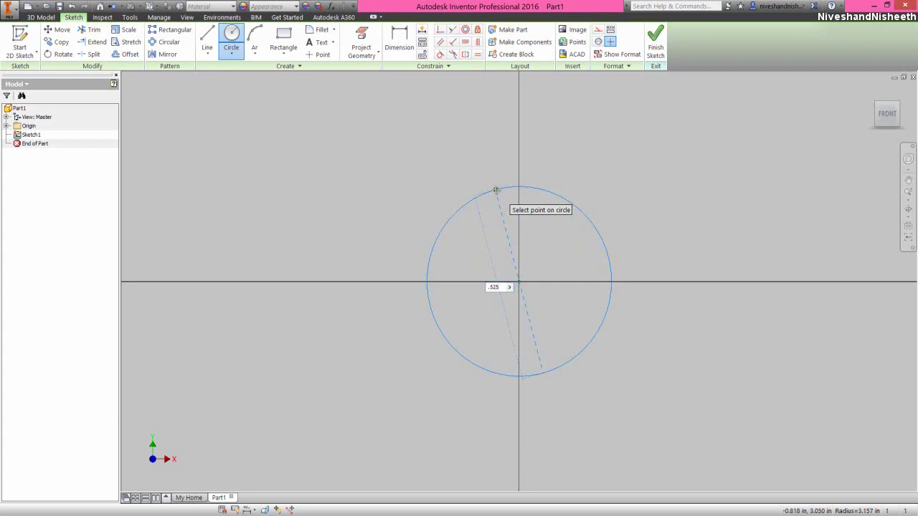
key(Return)
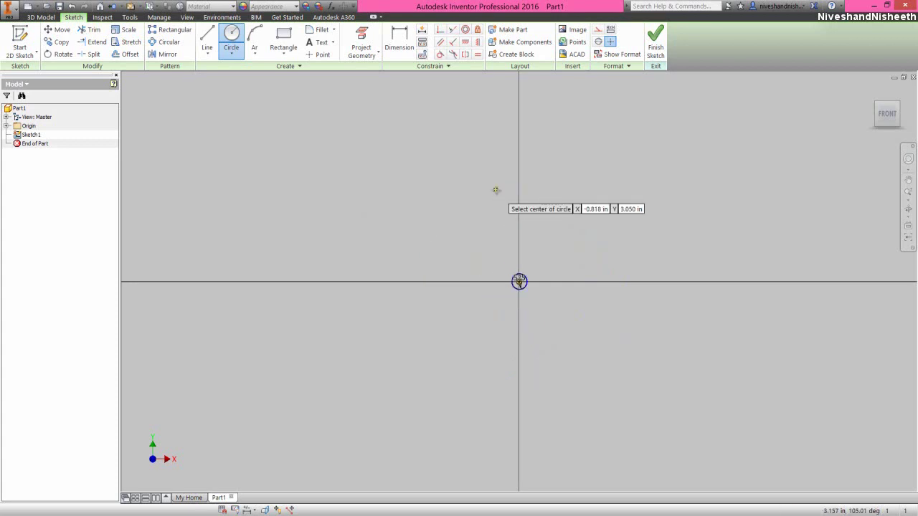
right_click(541, 180)
click(567, 180)
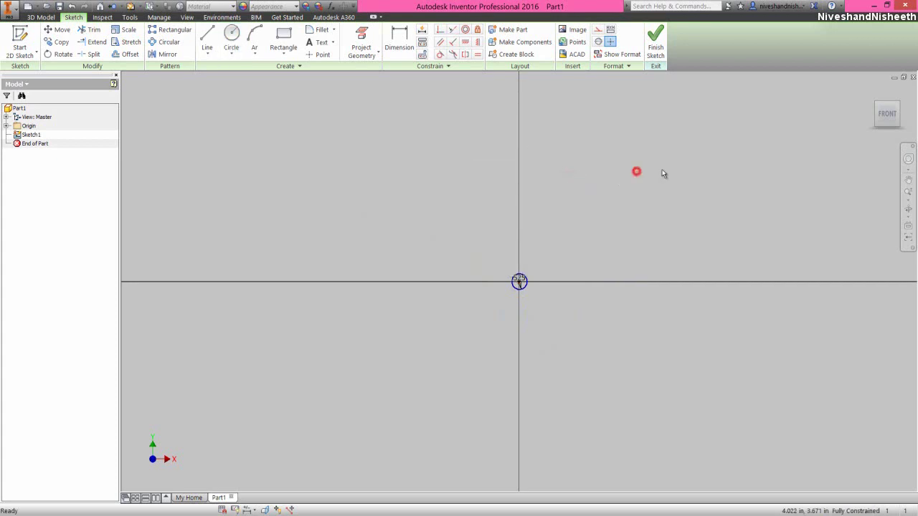
click(887, 117)
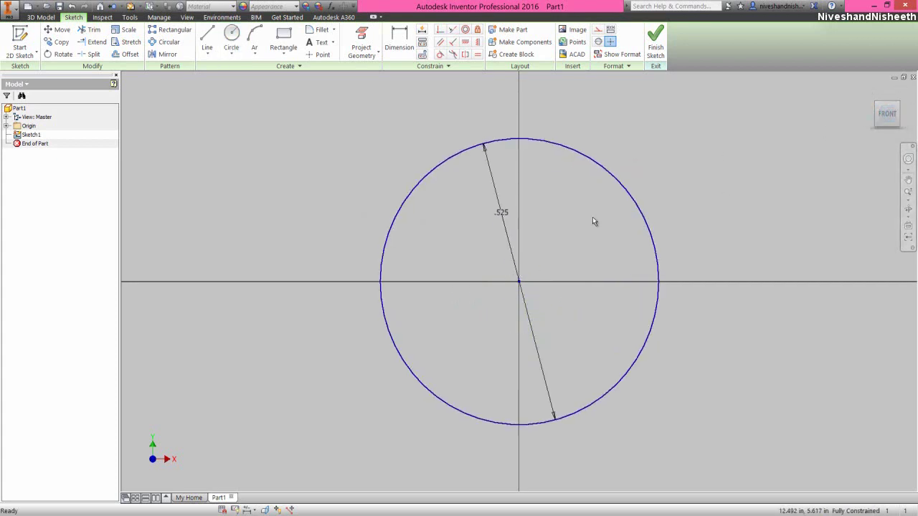
click(656, 170)
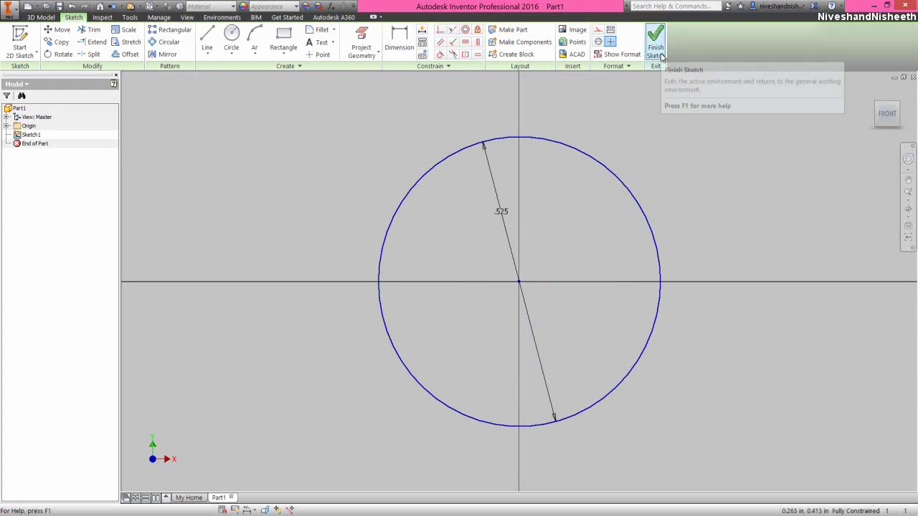
click(661, 56)
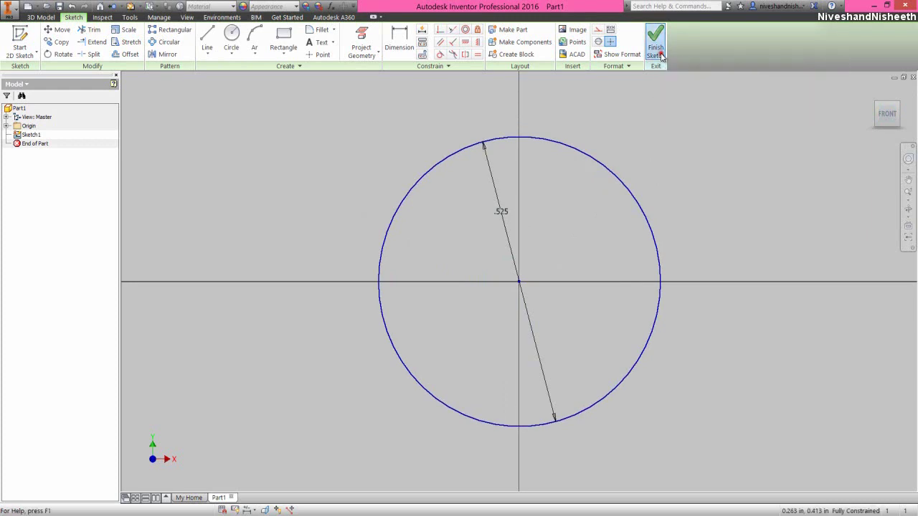
click(661, 143)
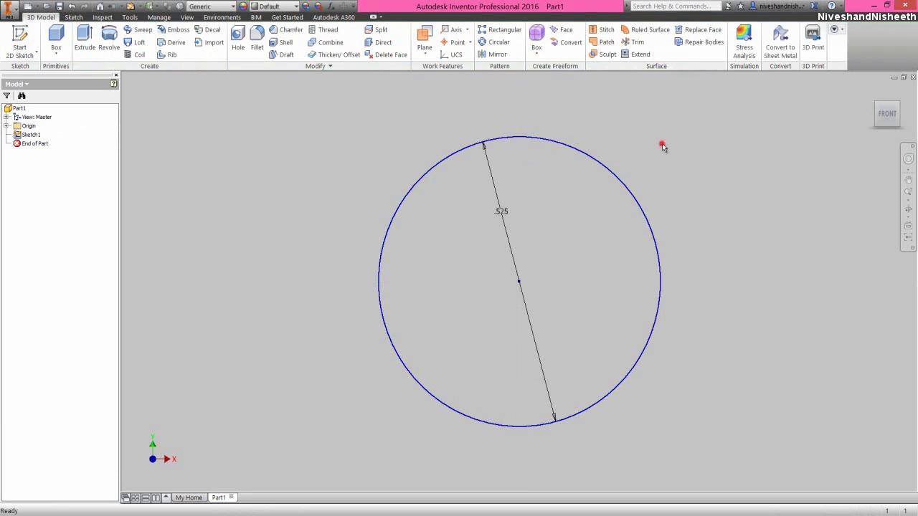
- Extrude the circle profile by a distance of 0.075 in as a new solid disc
click(902, 102)
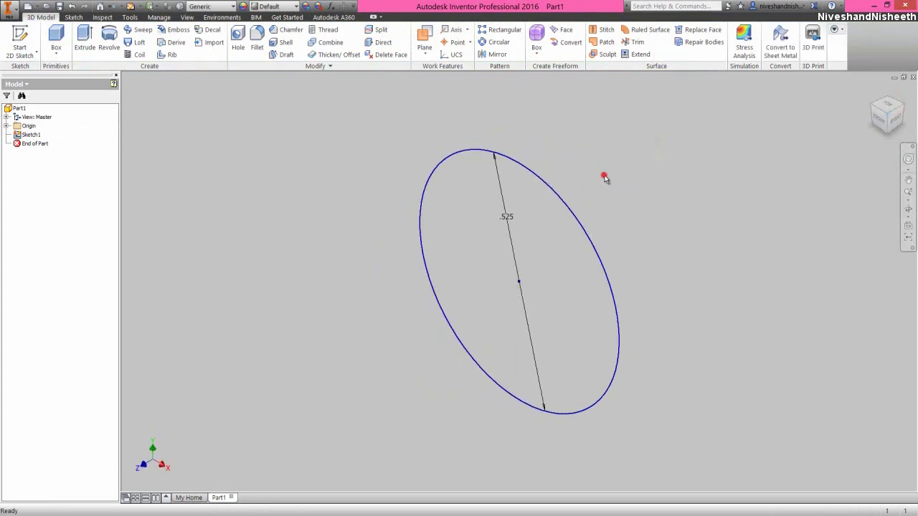
click(260, 159)
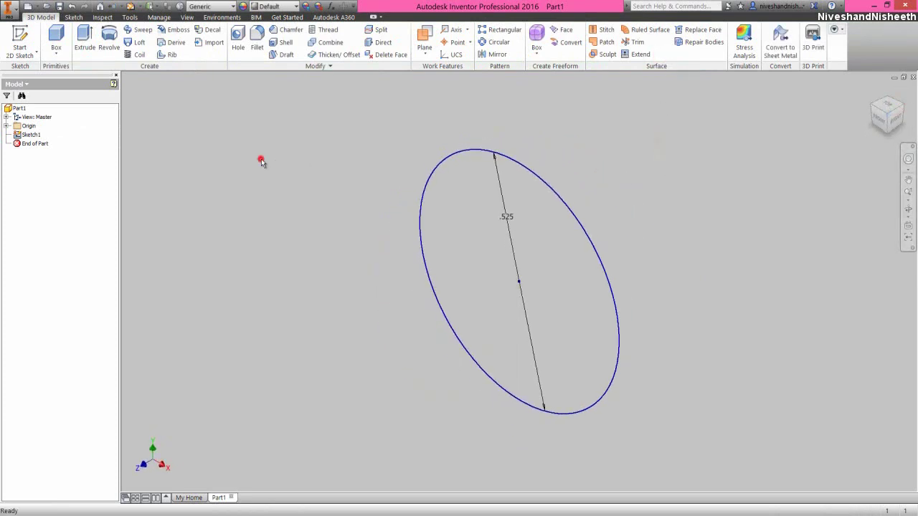
click(84, 46)
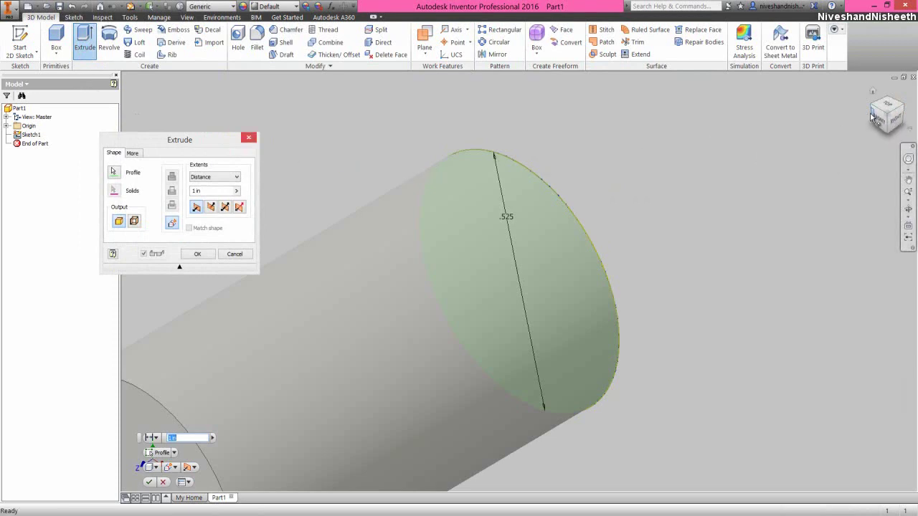
click(887, 118)
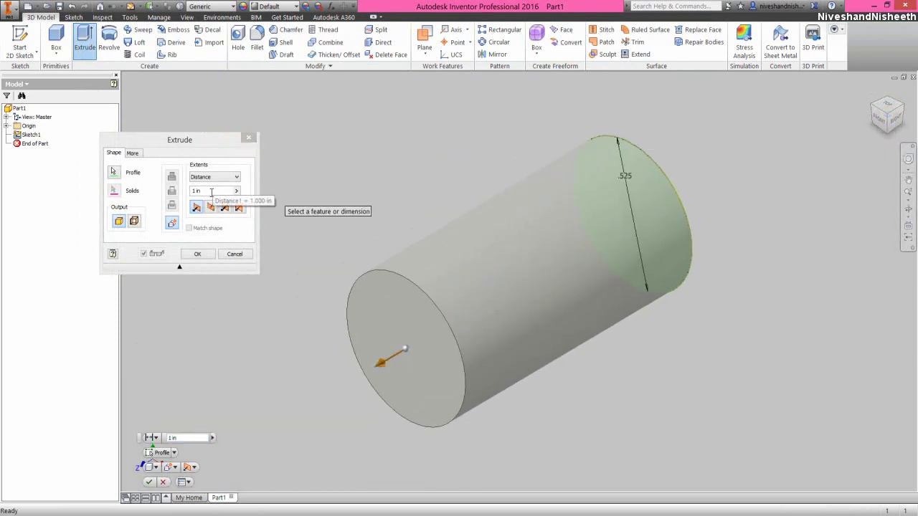
click(210, 191)
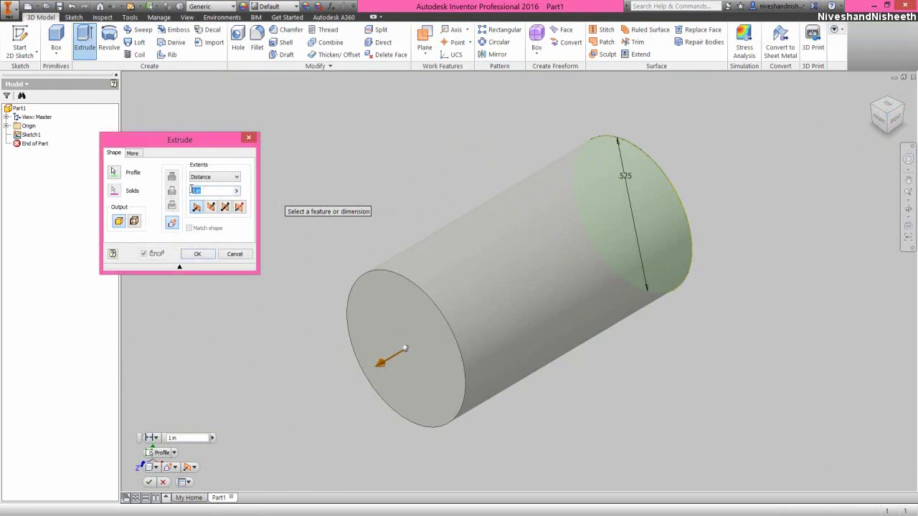
key(BackSpace)
text(.075)
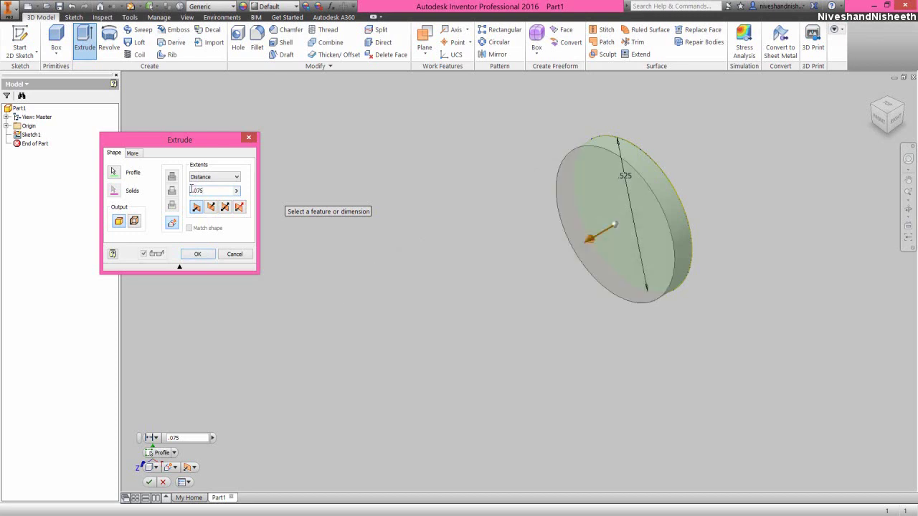
click(204, 254)
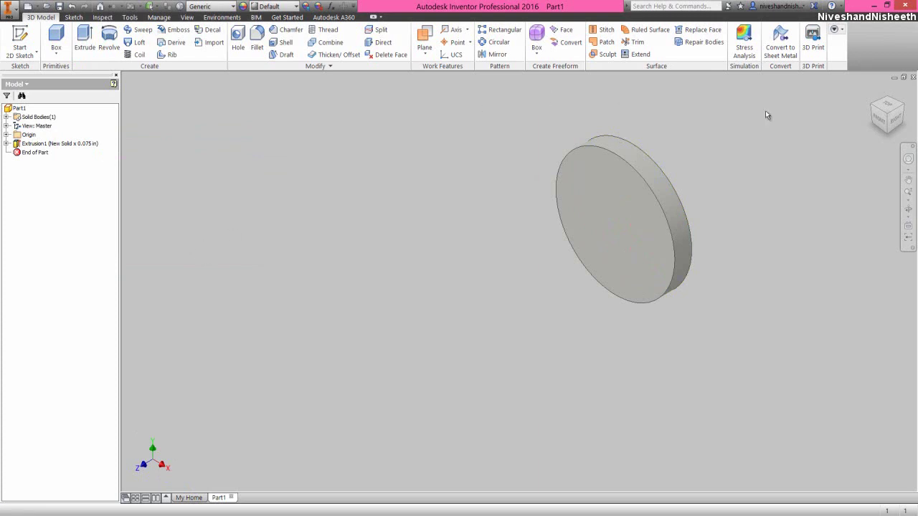
- Apply the Poplar appearance from the Favorites library to the whole part and close the Appearance Browser
click(887, 116)
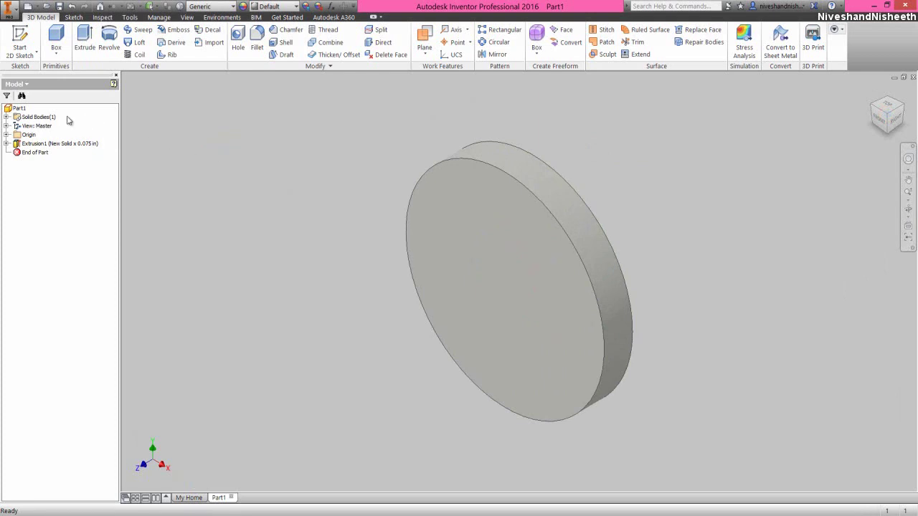
click(19, 107)
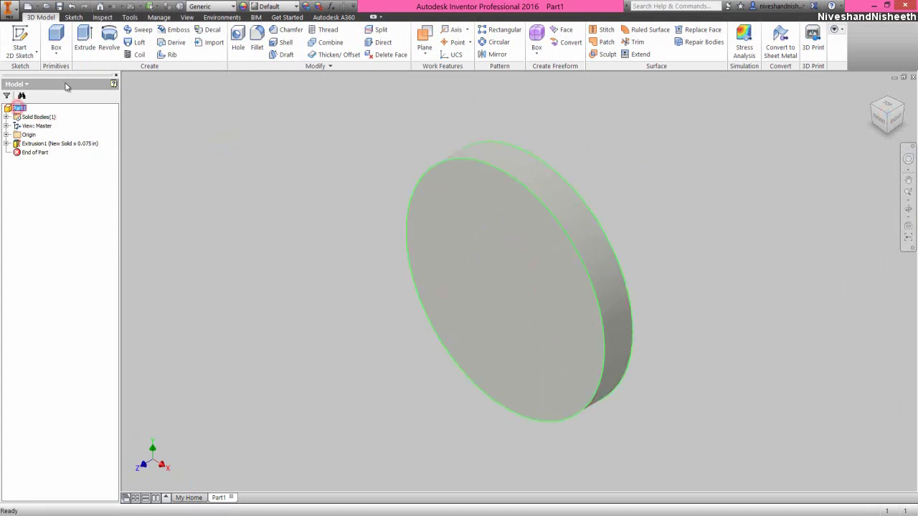
click(244, 7)
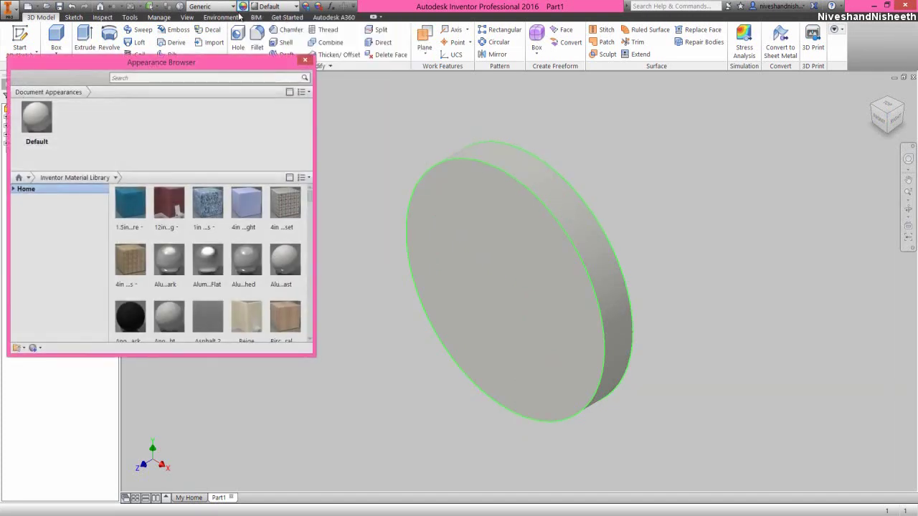
click(12, 188)
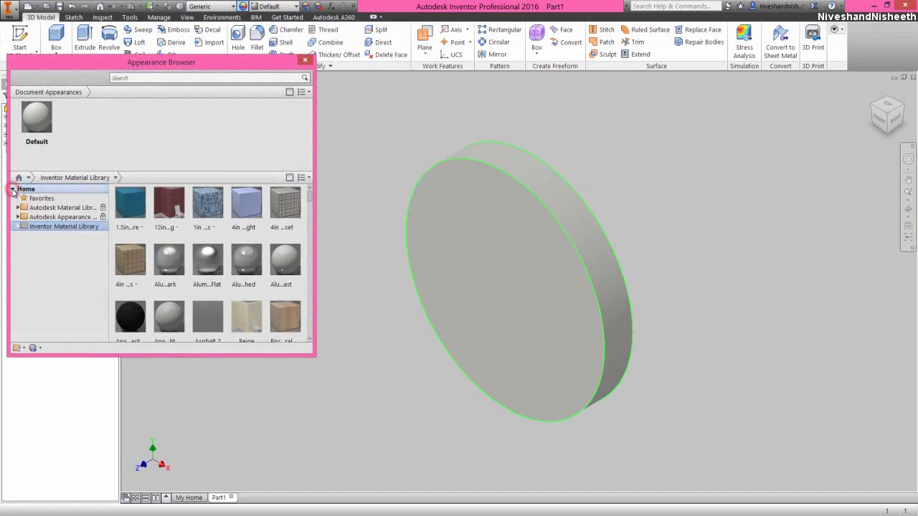
click(36, 198)
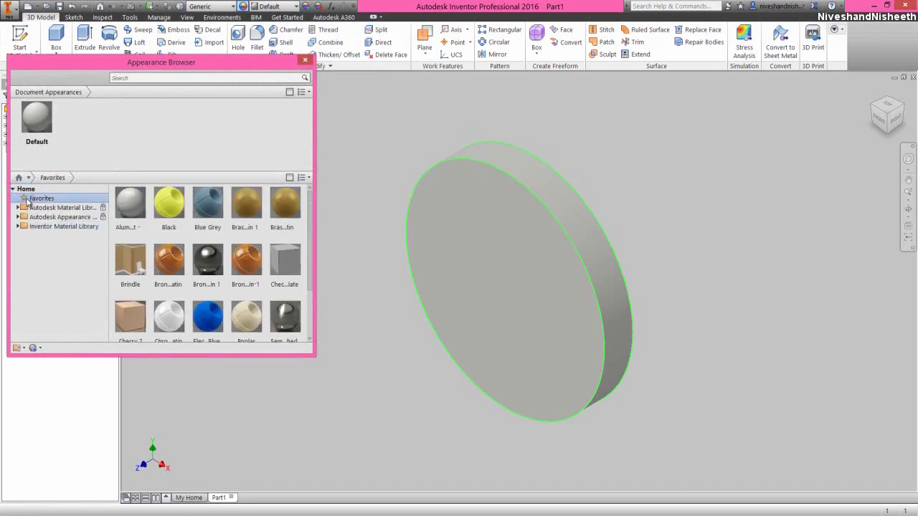
drag(310, 219, 311, 260)
click(241, 289)
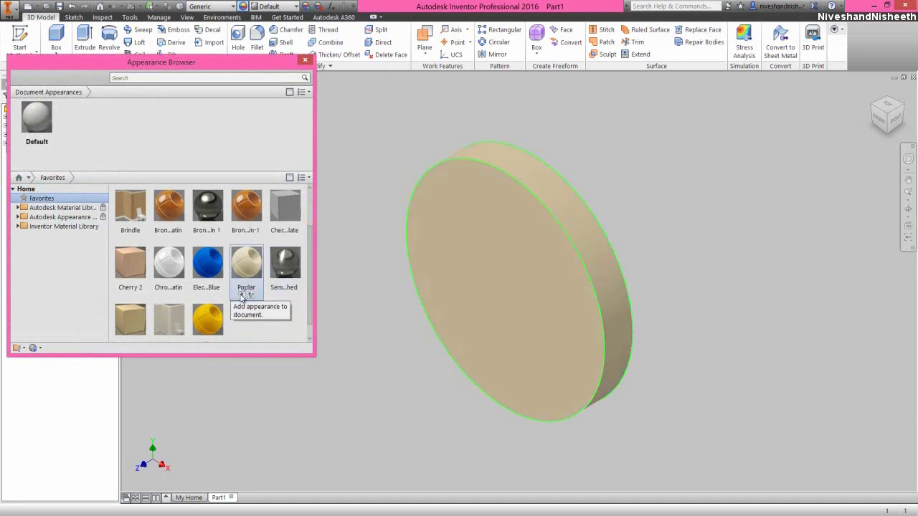
click(242, 296)
click(198, 154)
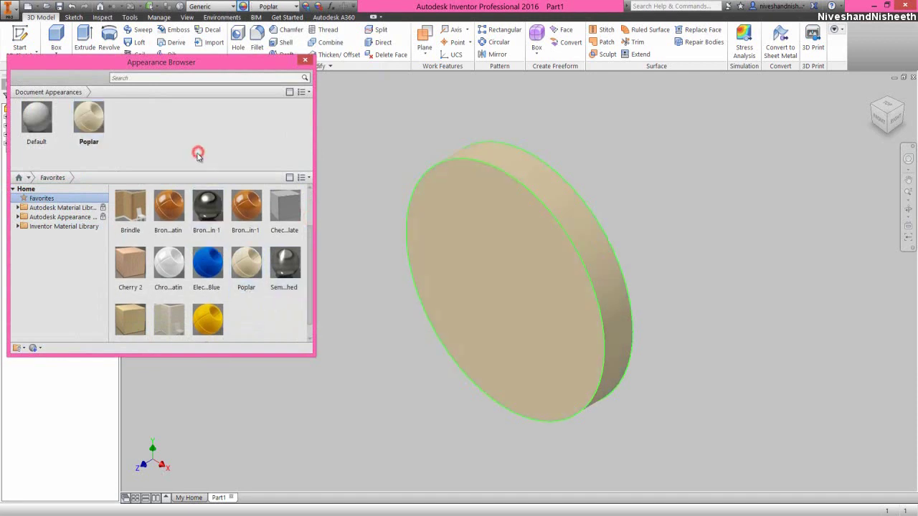
click(304, 60)
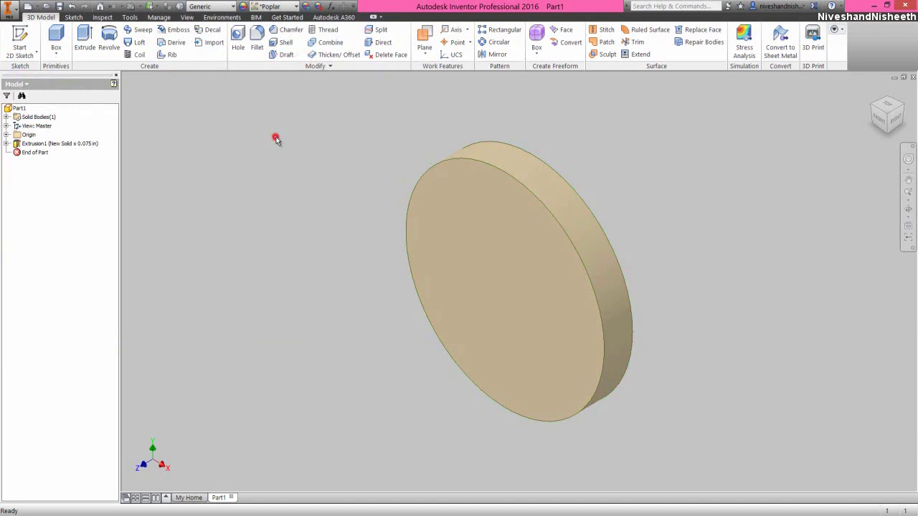
click(276, 137)
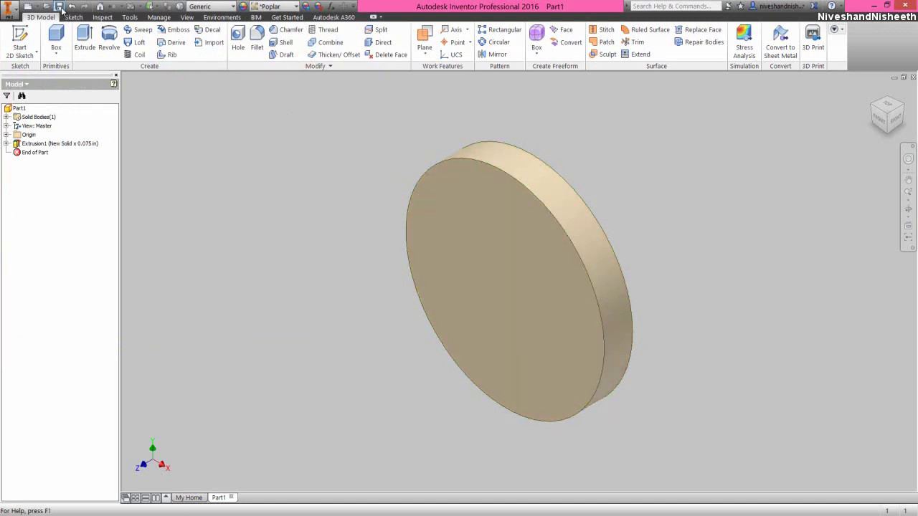
- Save the part in the Workspace folder under the file name Shock Spring Adjustment Nut
click(60, 7)
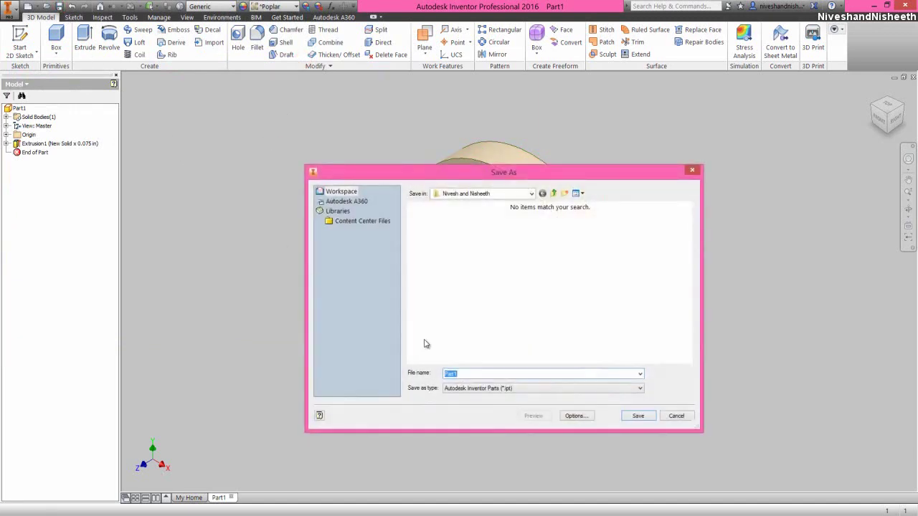
right_click(466, 372)
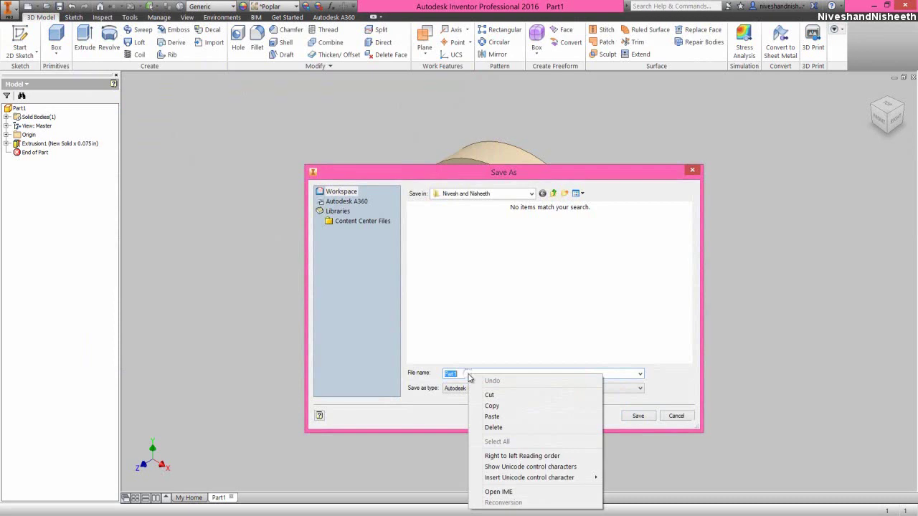
click(492, 417)
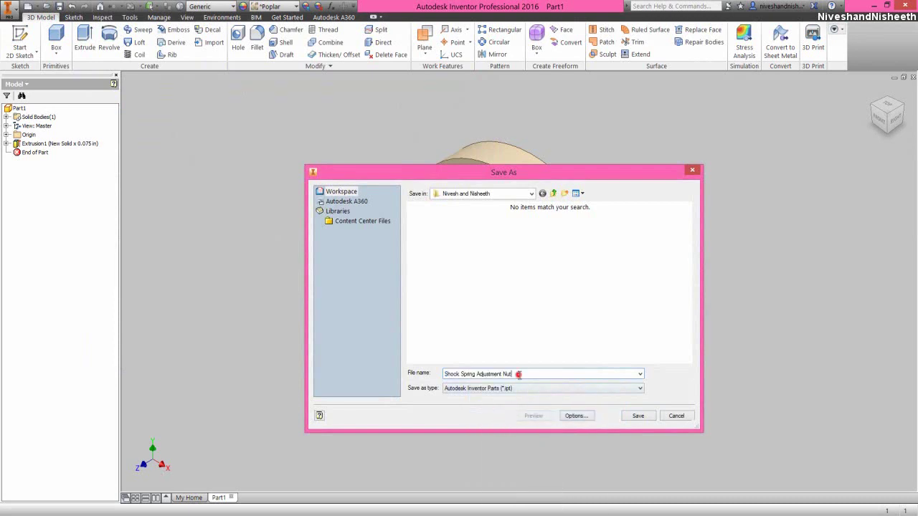
click(636, 417)
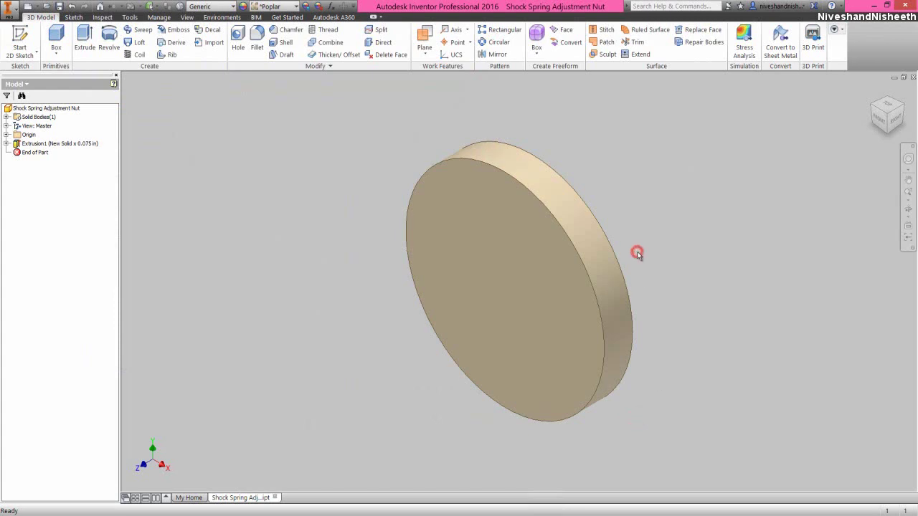
- Create a new sketch on the disc's front circular face and view it from the front
click(449, 229)
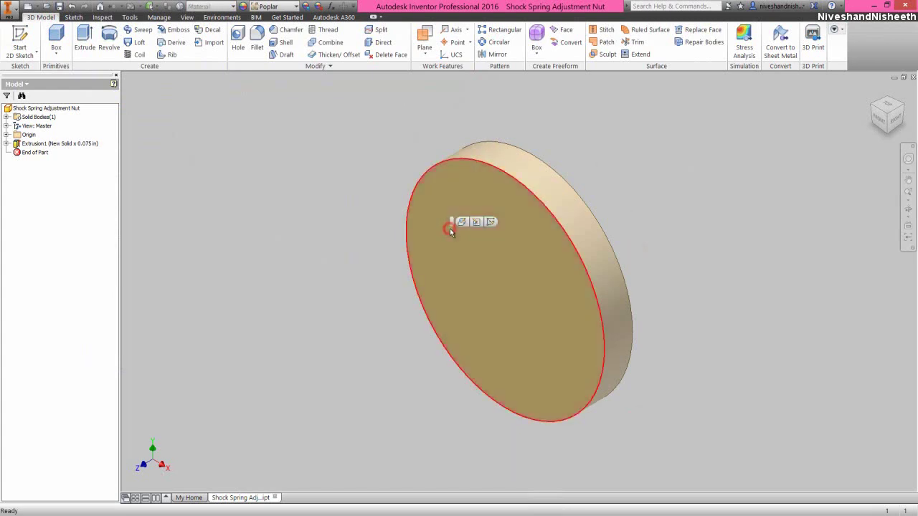
click(490, 222)
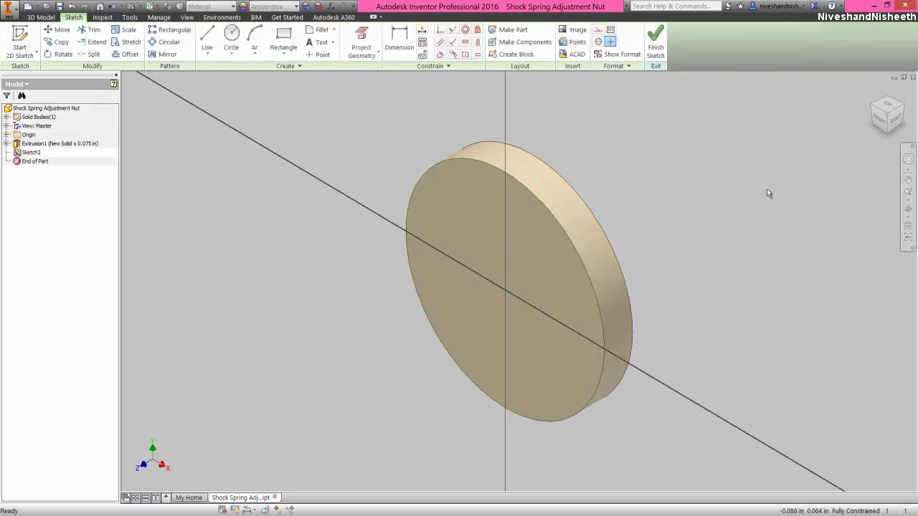
click(880, 125)
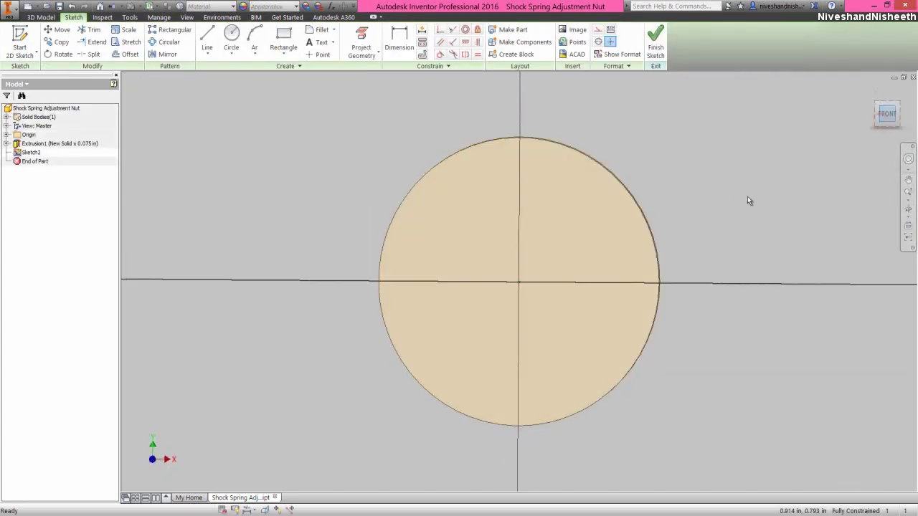
click(656, 197)
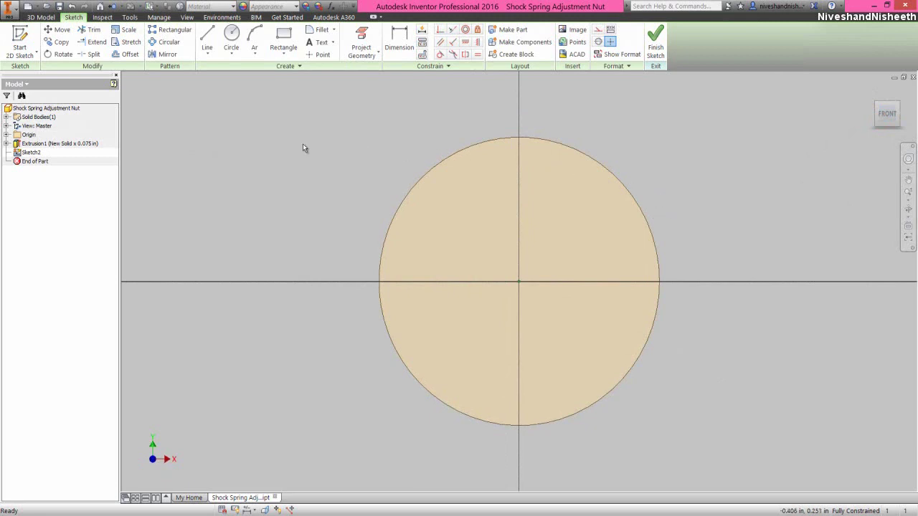
- Sketch a six-sided polygon centred on the origin, about 0.56 in across flats, with one vertex directly above the centre
click(283, 56)
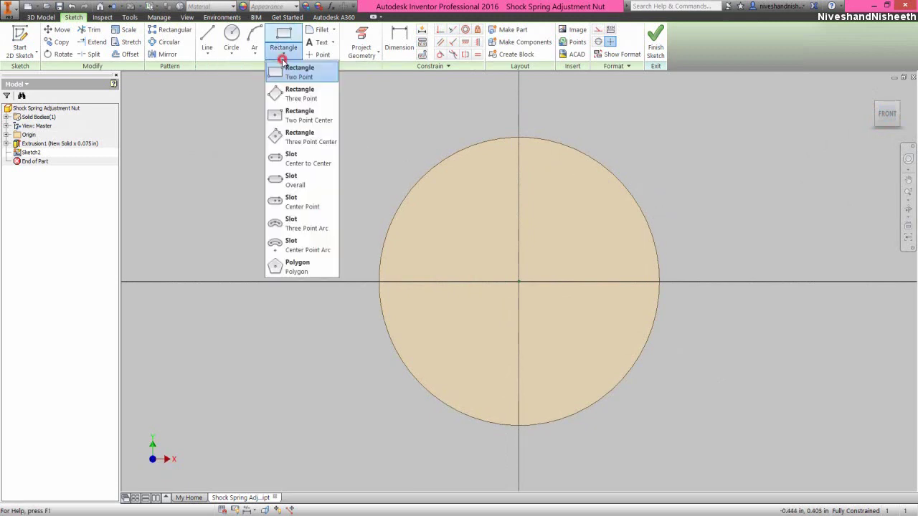
click(296, 266)
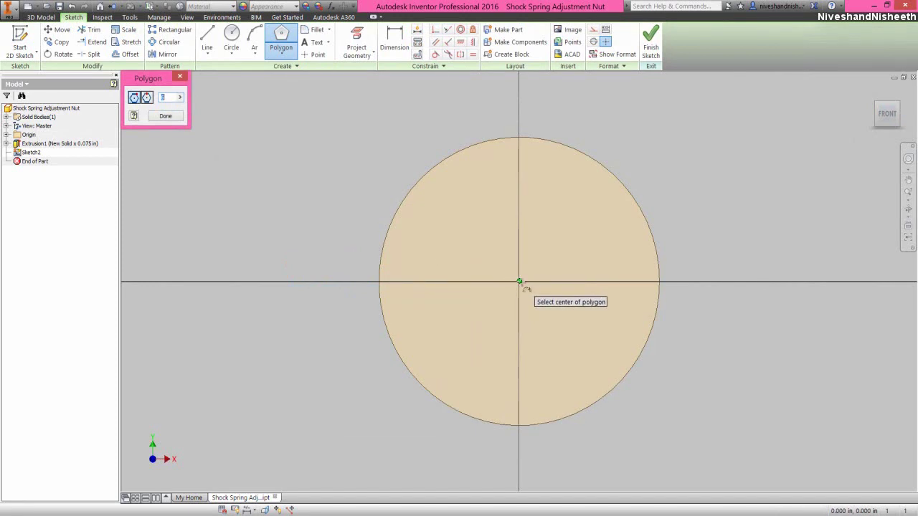
click(518, 282)
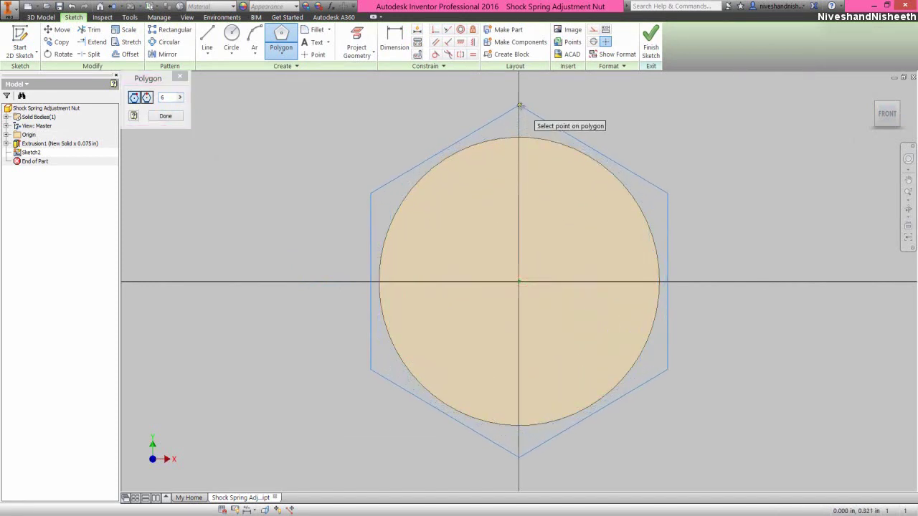
click(518, 106)
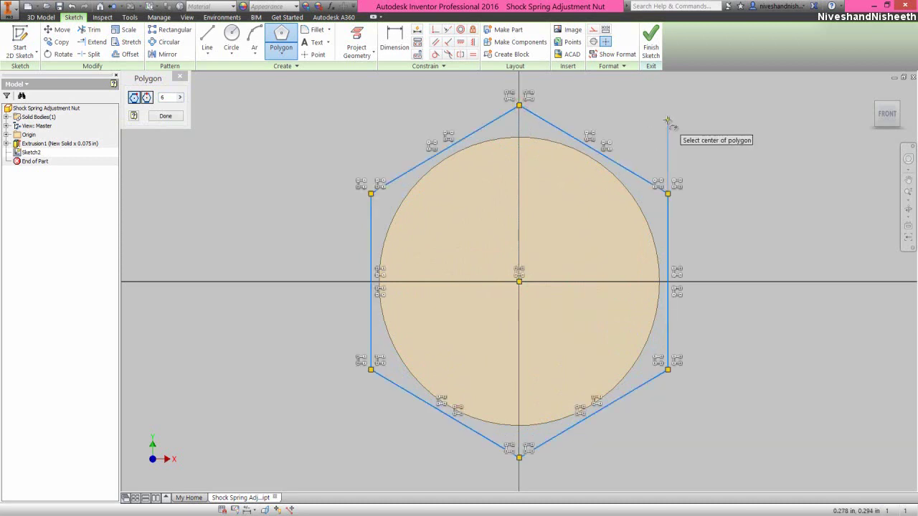
right_click(666, 120)
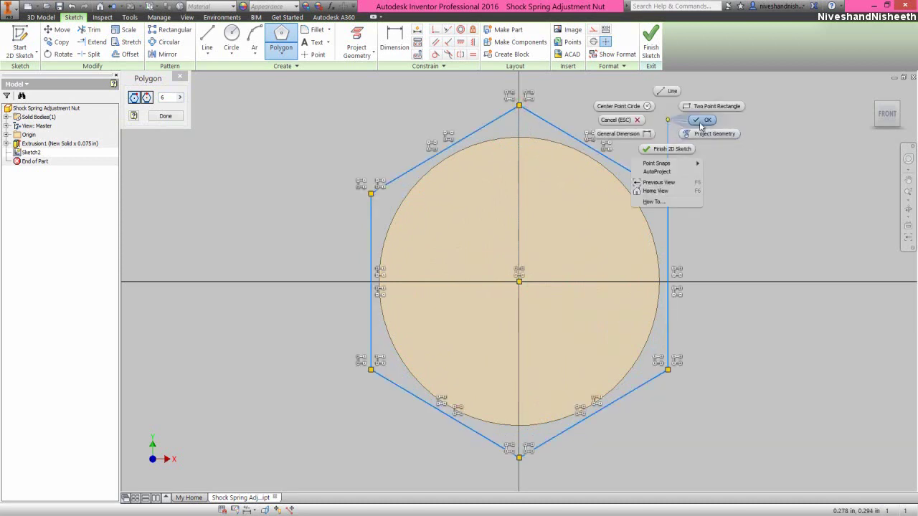
click(701, 122)
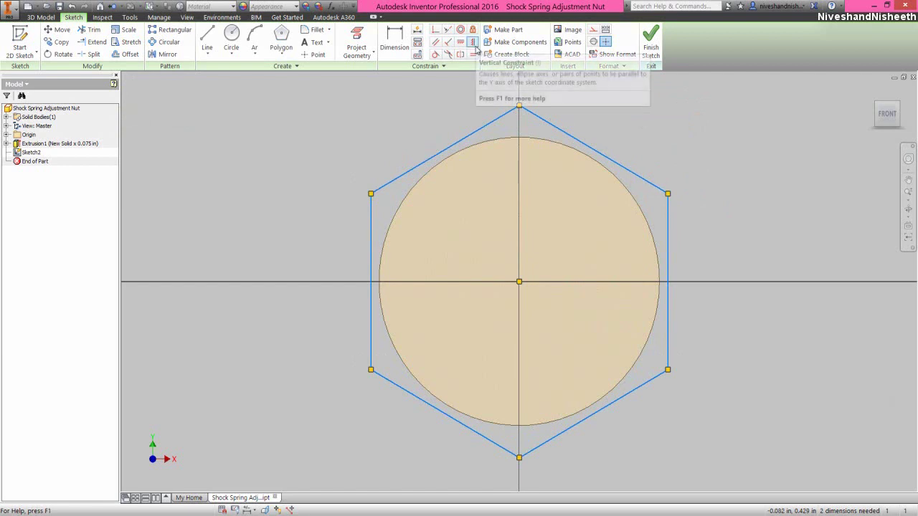
- Apply a vertical constraint to the hexagon's side on the positive X side of the origin
click(473, 44)
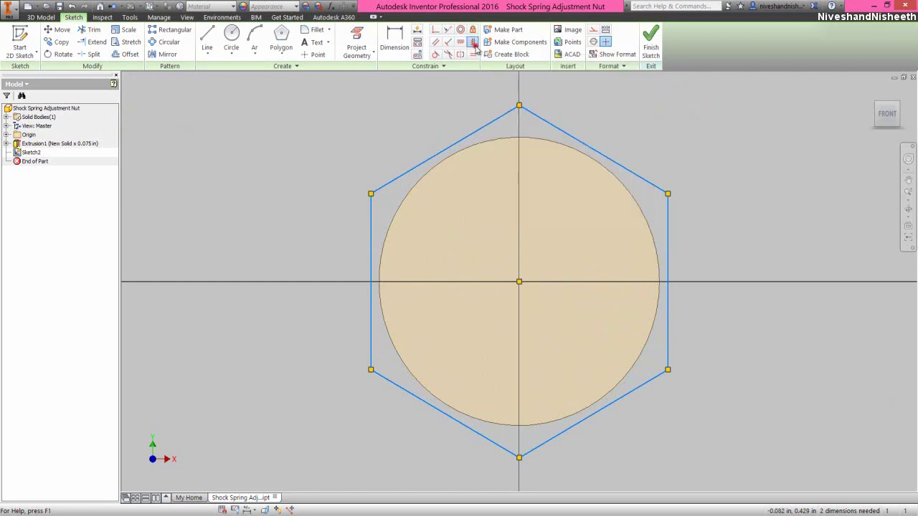
click(669, 233)
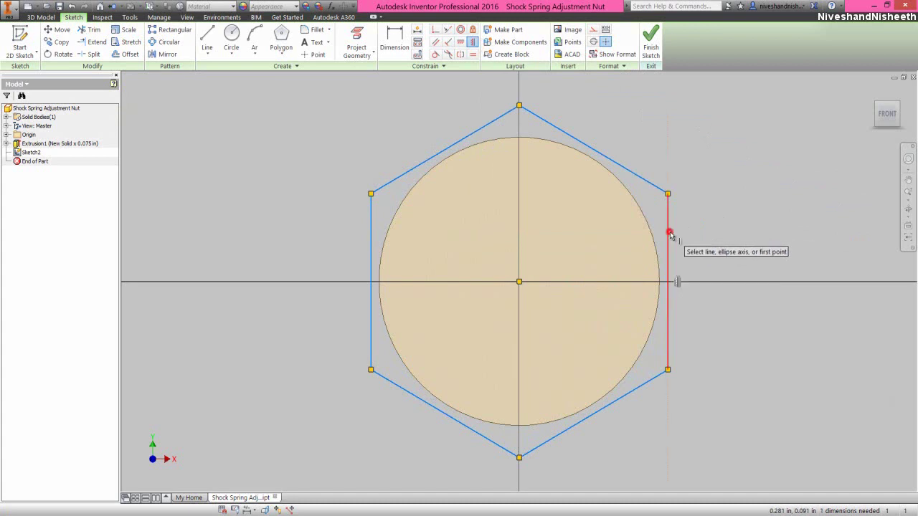
right_click(732, 207)
click(756, 201)
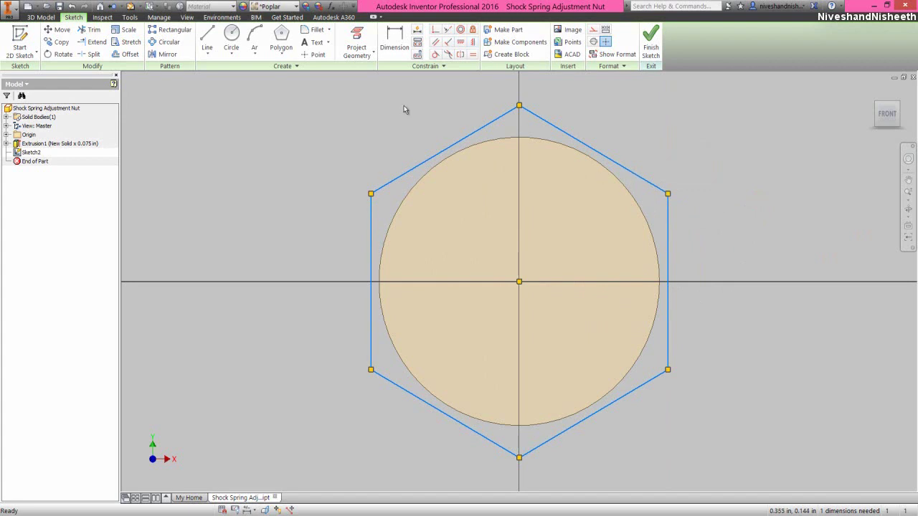
- Dimension the distance between two opposite slanted sides of the hexagon as 0.625 in and finish the sketch
click(396, 43)
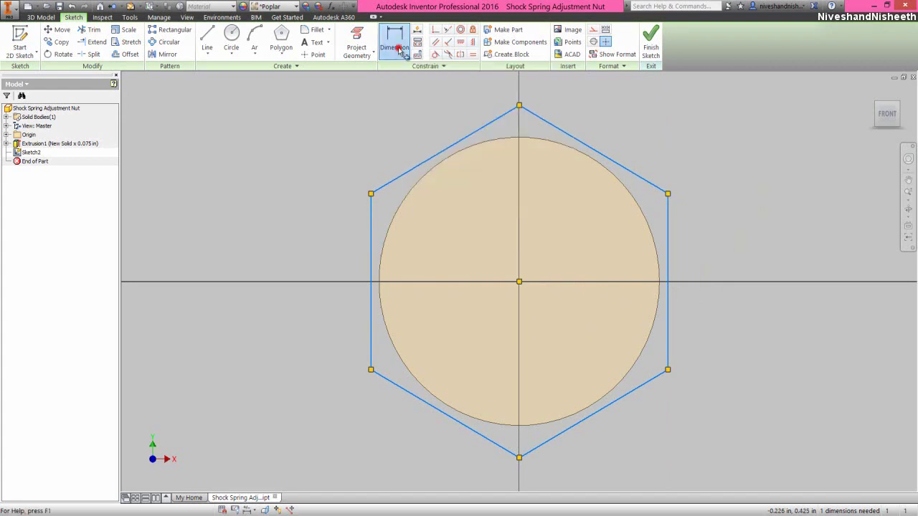
click(594, 154)
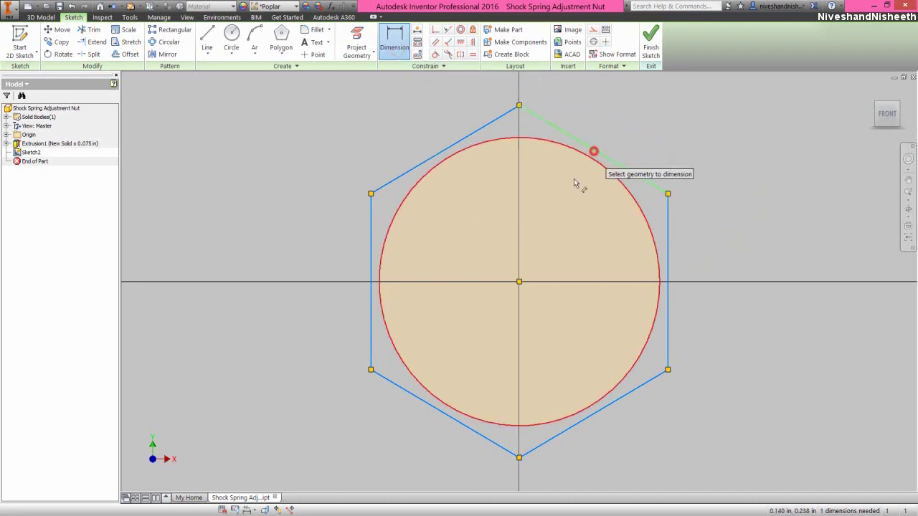
click(418, 400)
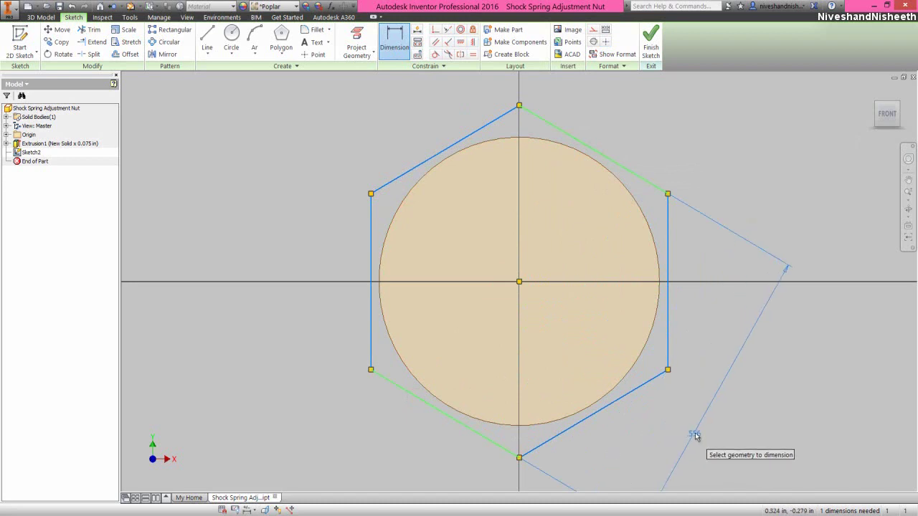
click(723, 388)
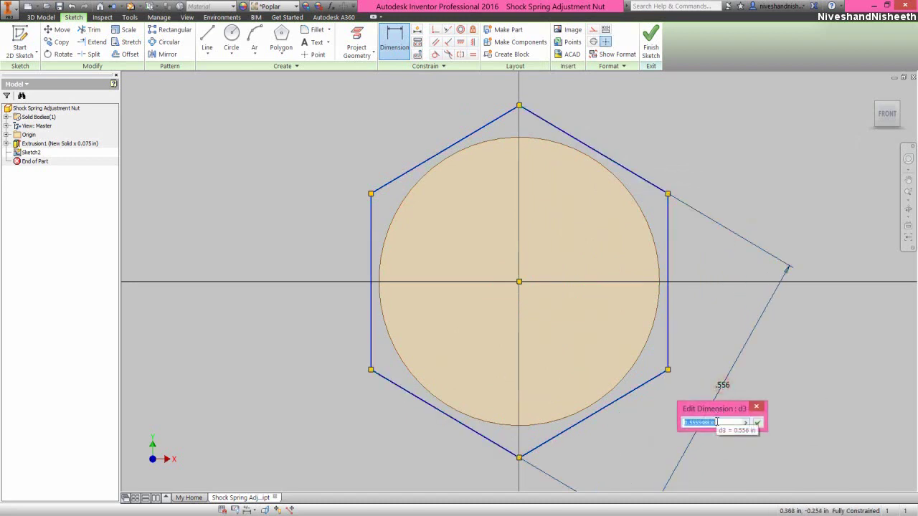
text(.625)
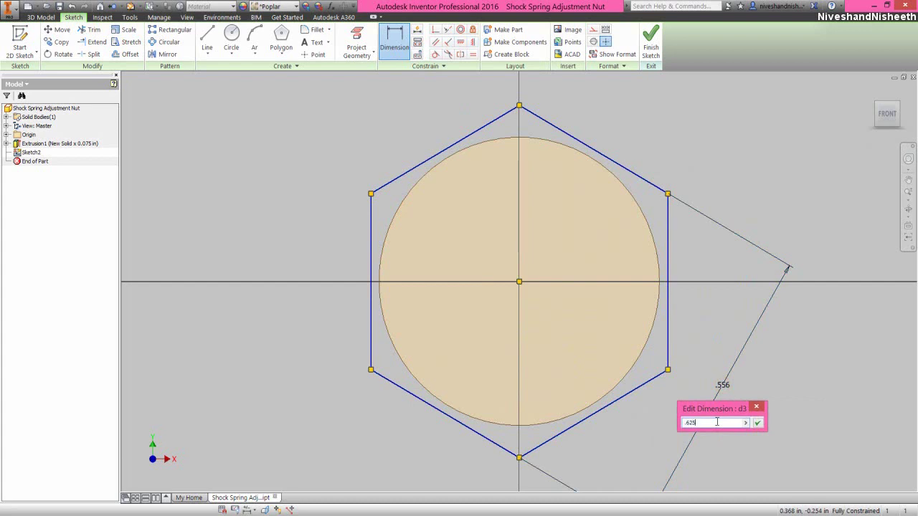
key(Return)
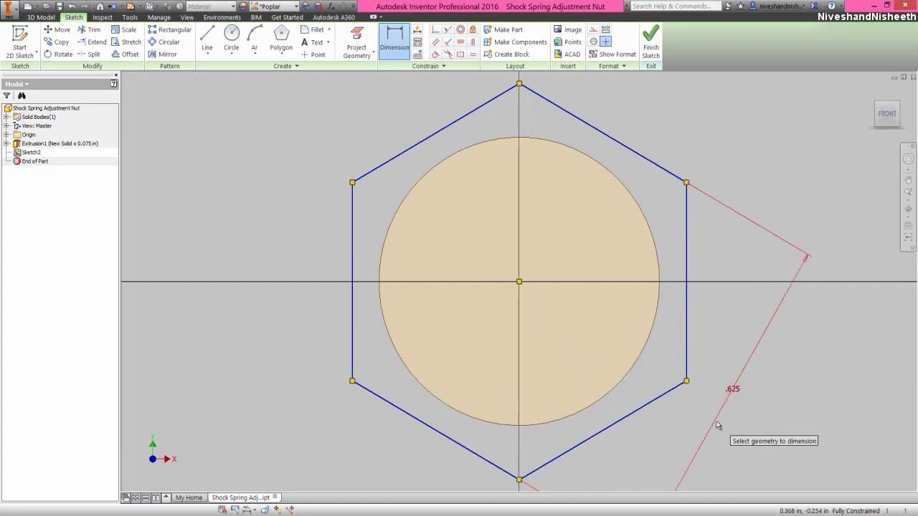
right_click(730, 133)
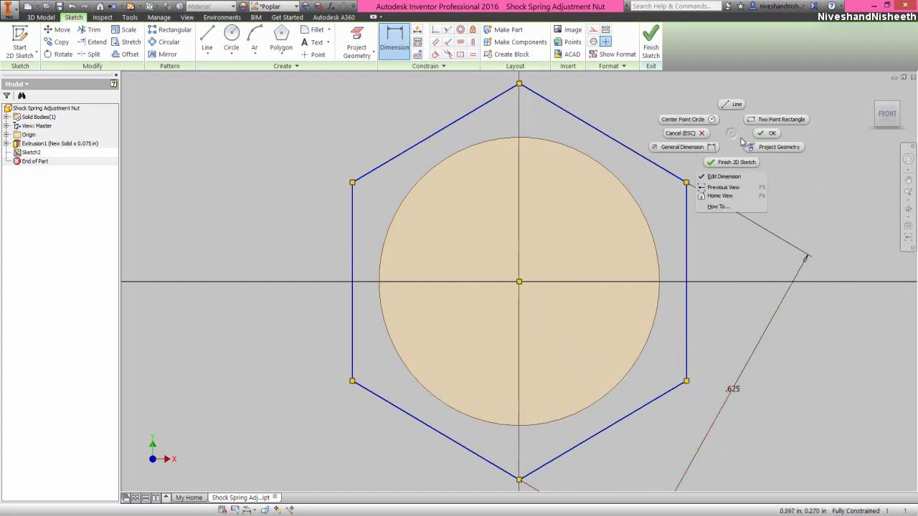
click(766, 134)
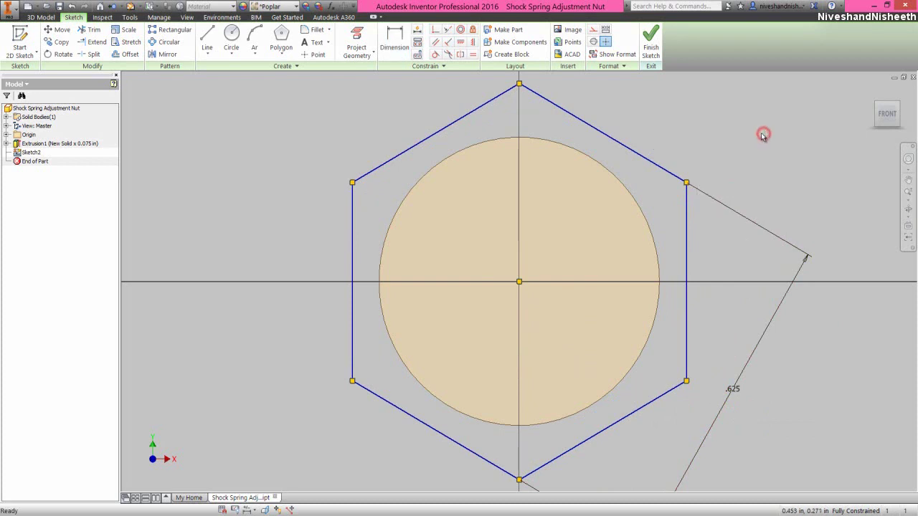
click(651, 49)
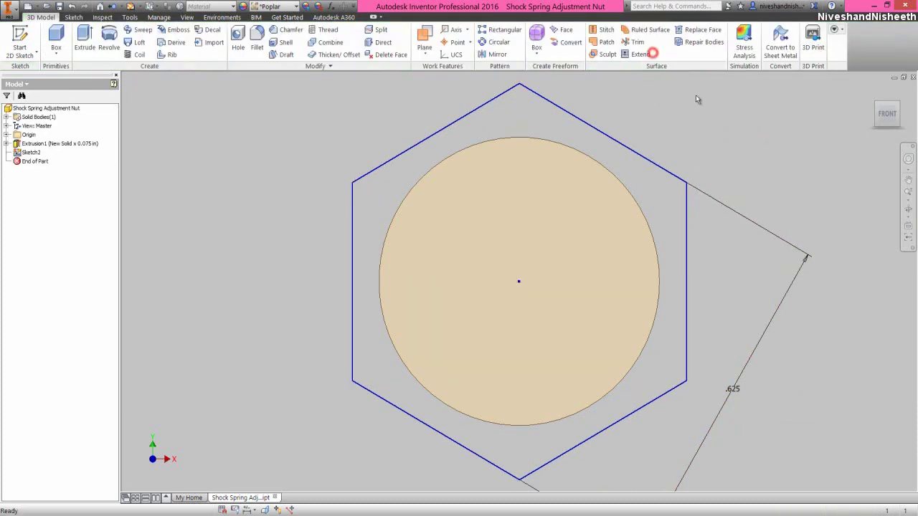
- Extrude the hexagon profile outward from the disc's front face by a distance of 0.125 in, joined to the disc
click(899, 106)
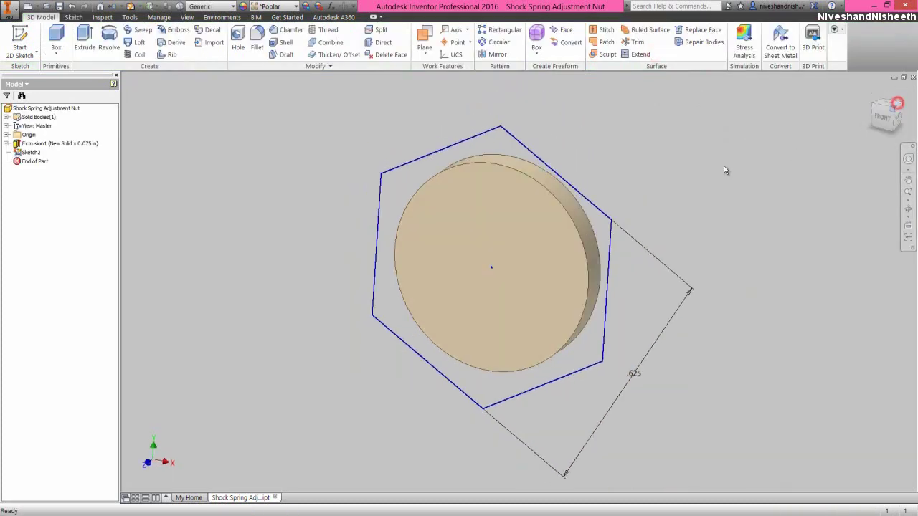
click(660, 169)
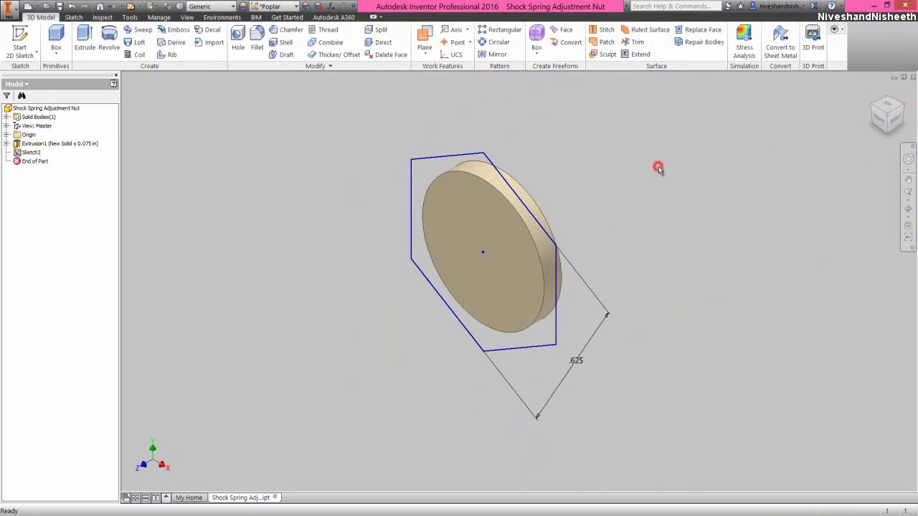
click(85, 40)
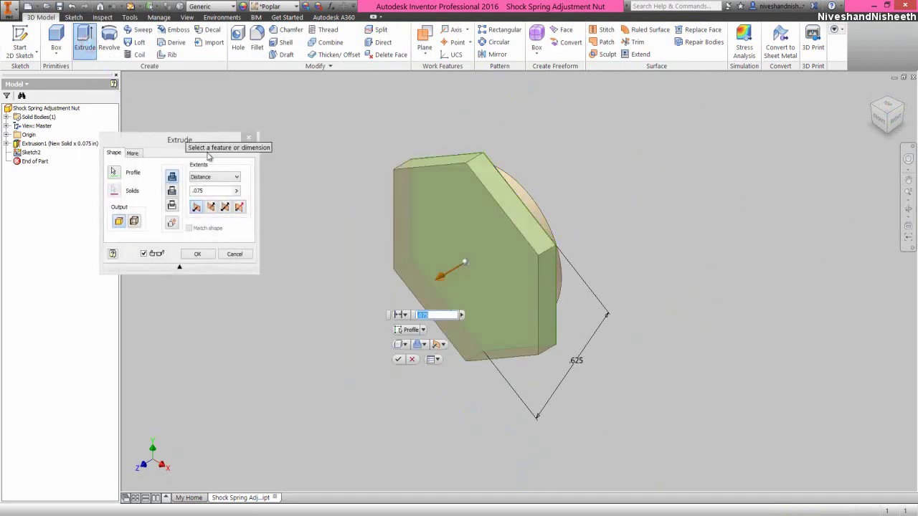
click(210, 193)
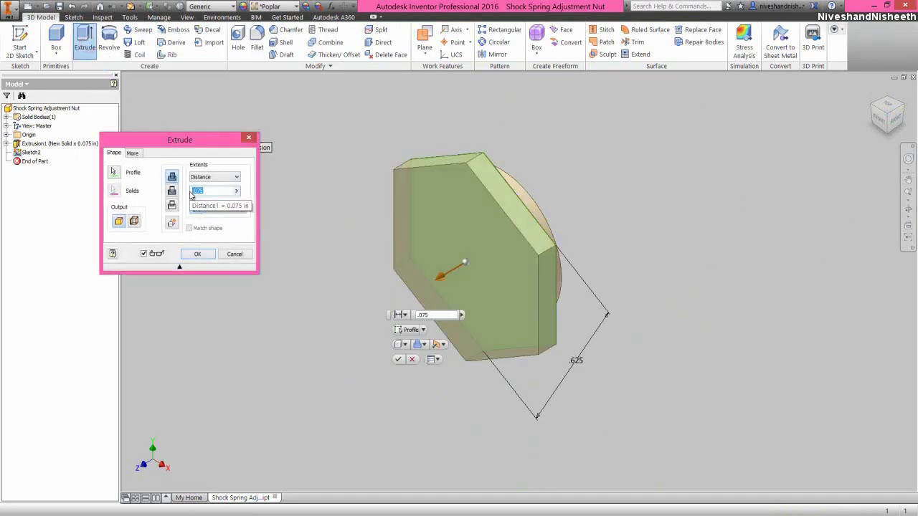
text(.12)
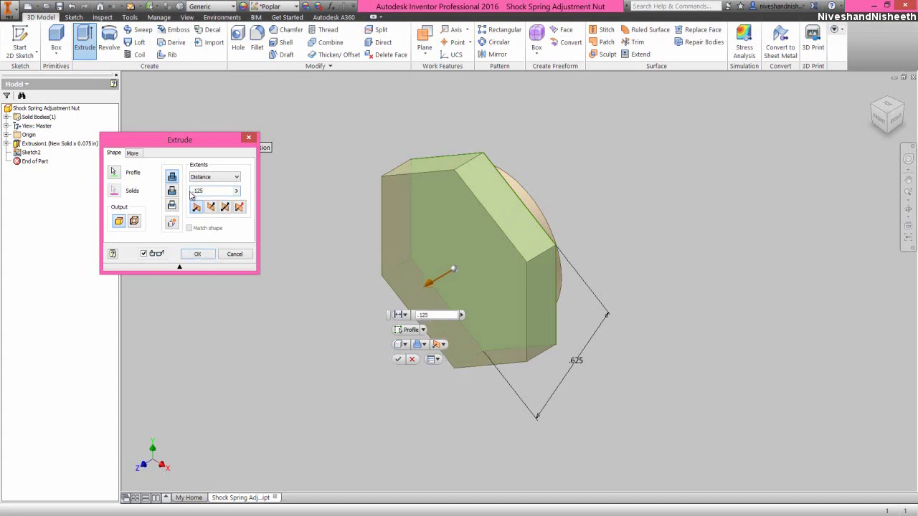
click(200, 254)
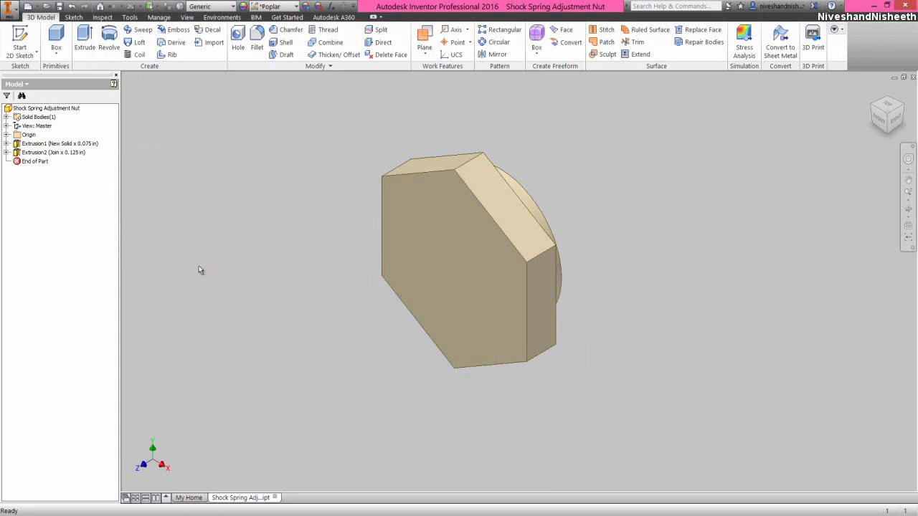
- Create a new 2D sketch on the disc's circular back face, opposite the hexagonal head
scroll(183, 215, down, 1)
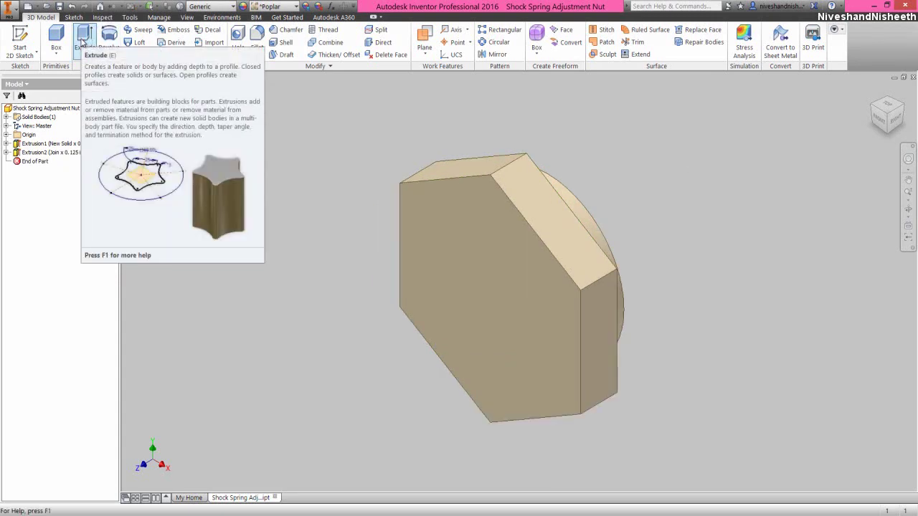
click(83, 41)
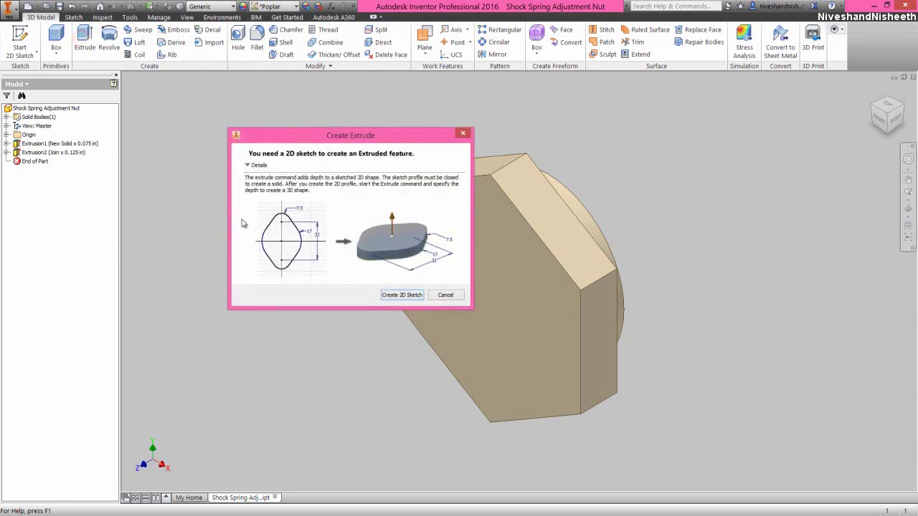
click(401, 295)
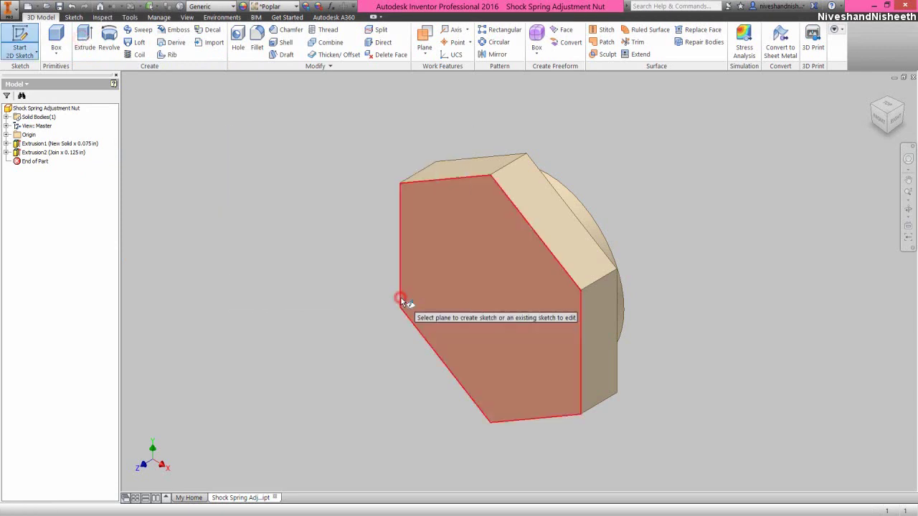
click(894, 106)
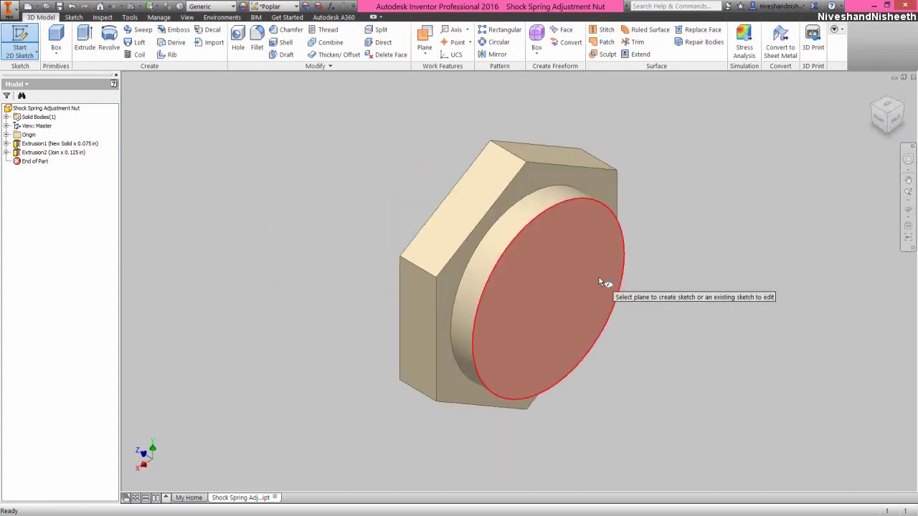
click(600, 278)
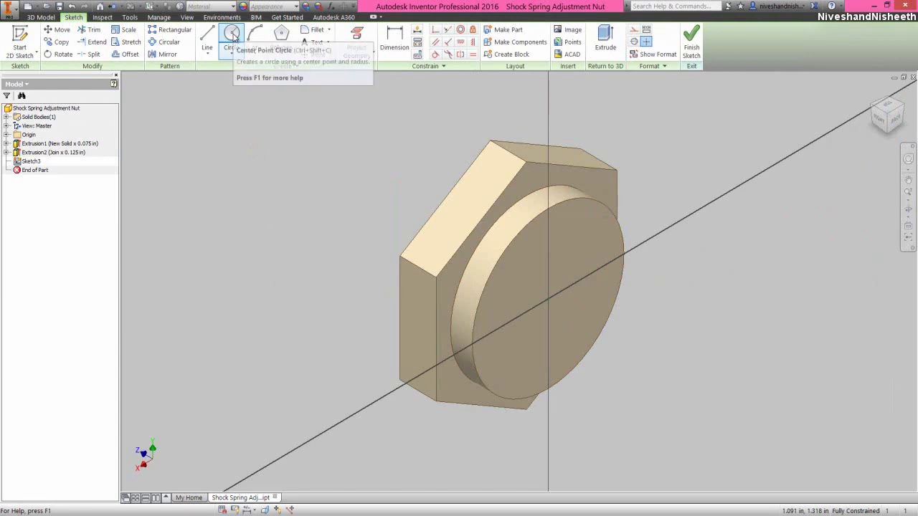
- Sketch a 0.500 in diameter circle centred on the origin of the disc's back face and finish the sketch
click(232, 36)
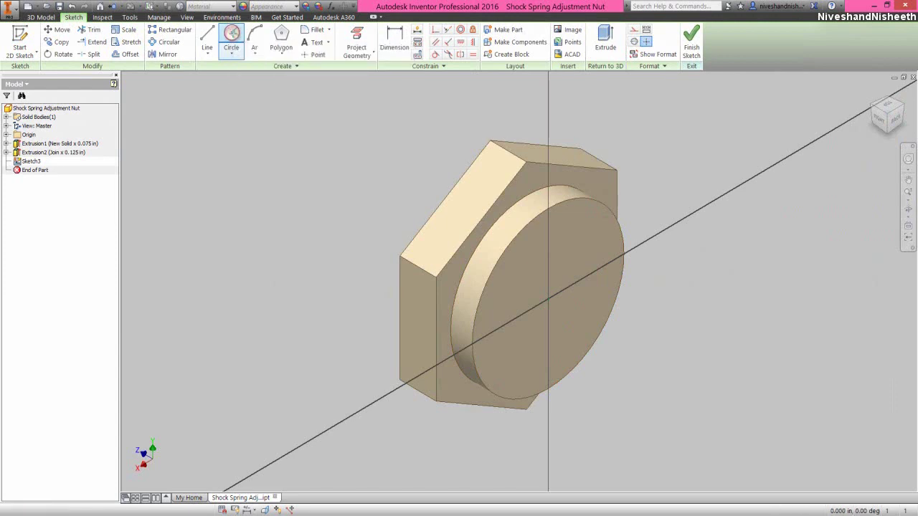
click(548, 298)
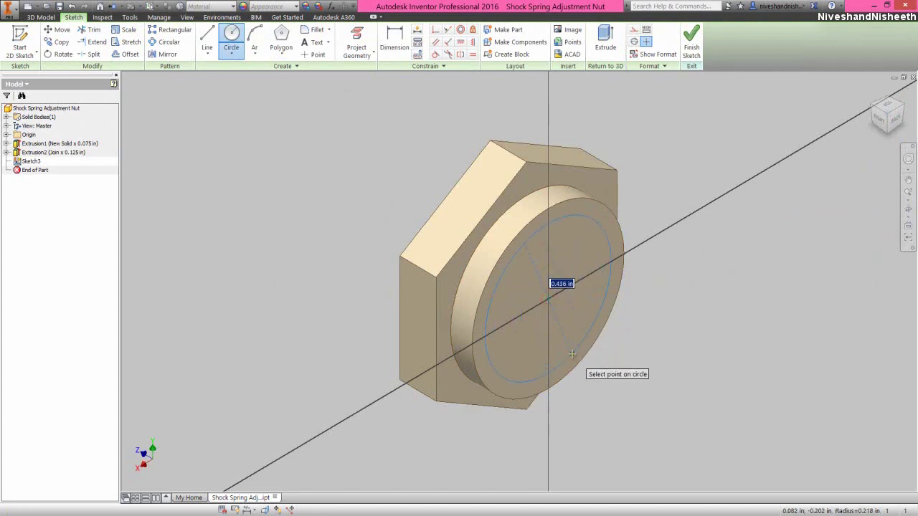
key(Return)
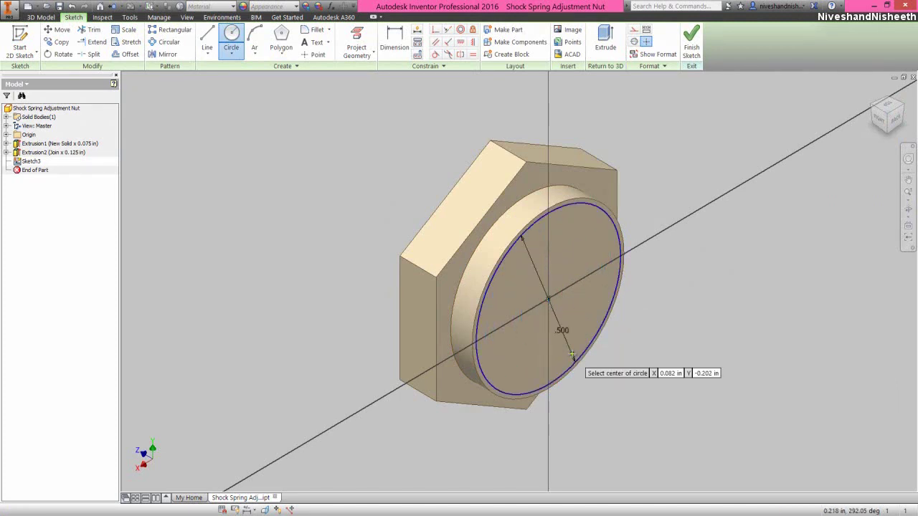
right_click(685, 277)
click(711, 280)
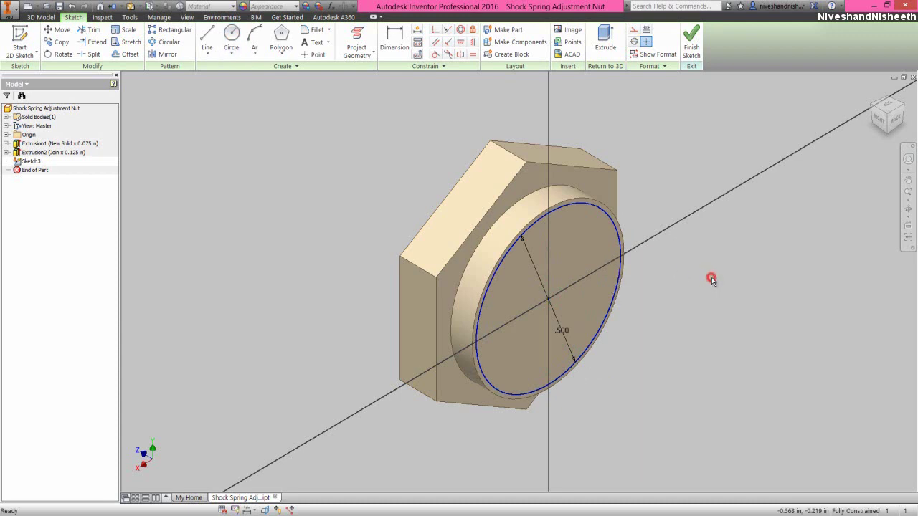
click(694, 53)
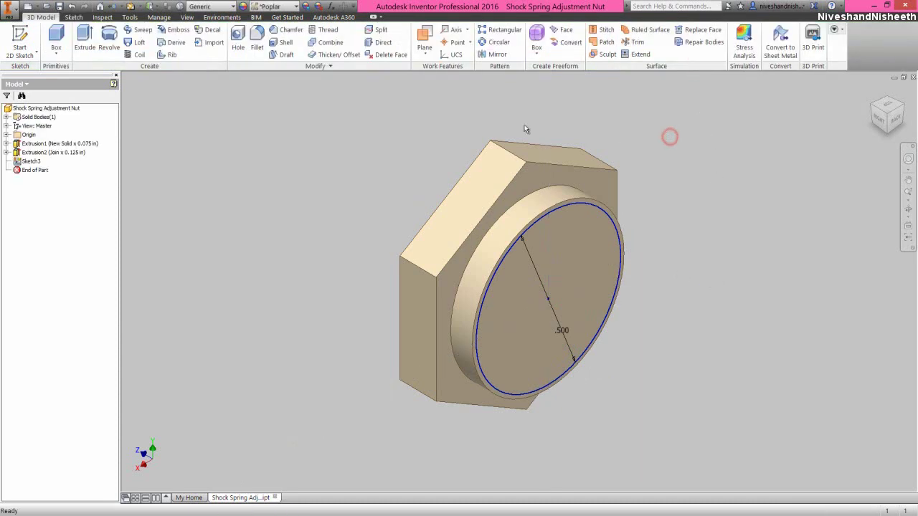
- Cut the 0.500 in circle through the whole part with Extrude, using the All extent
click(92, 54)
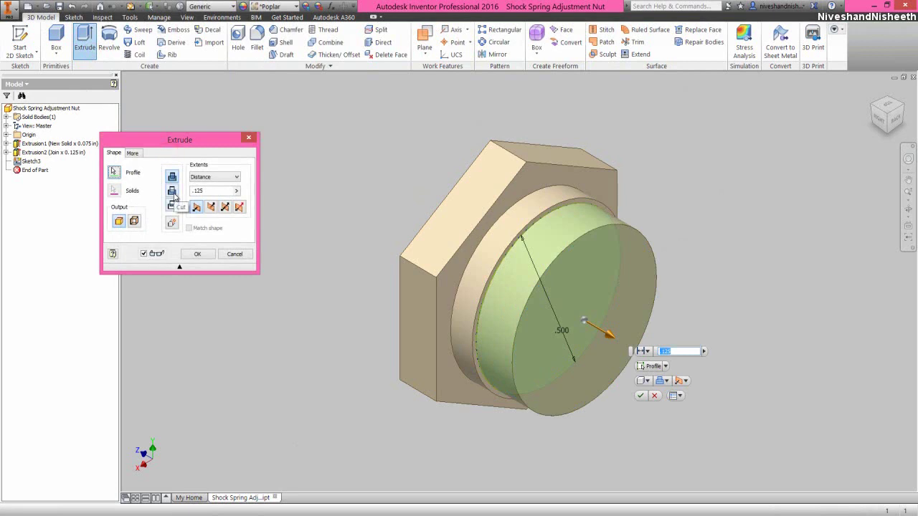
click(173, 194)
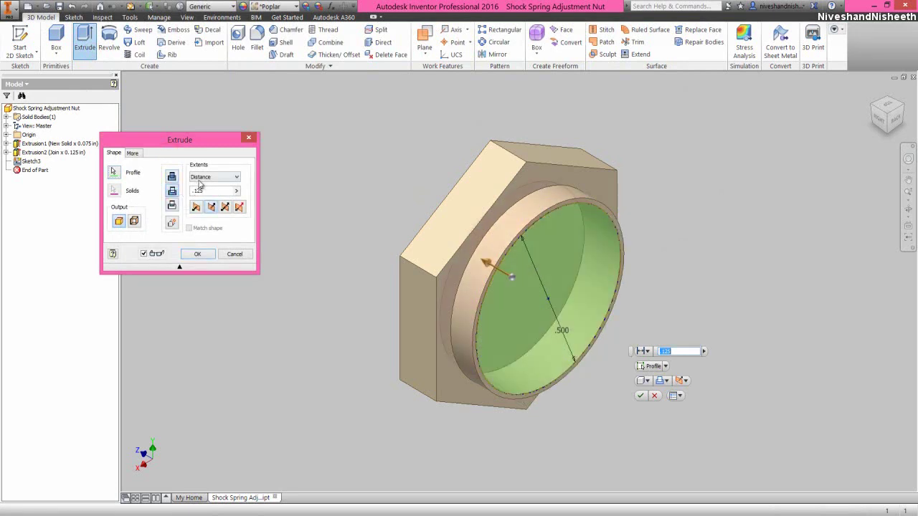
click(202, 177)
click(197, 211)
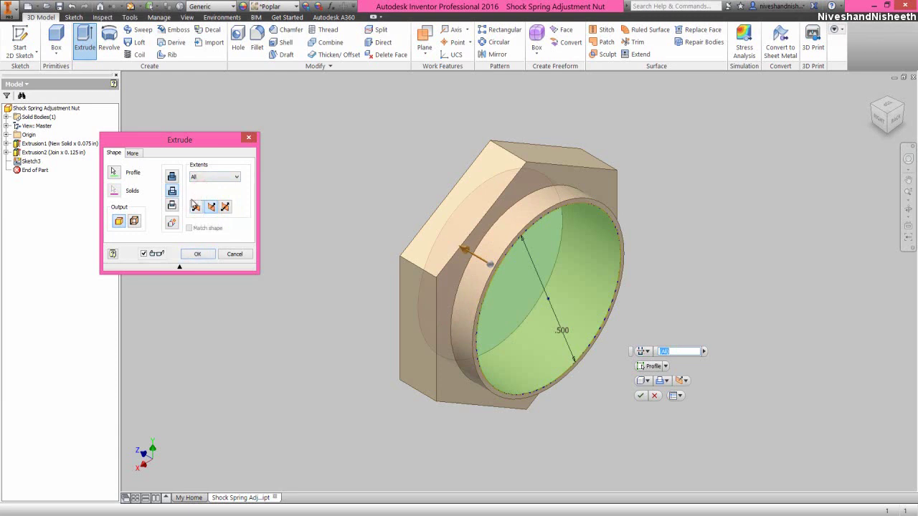
click(195, 255)
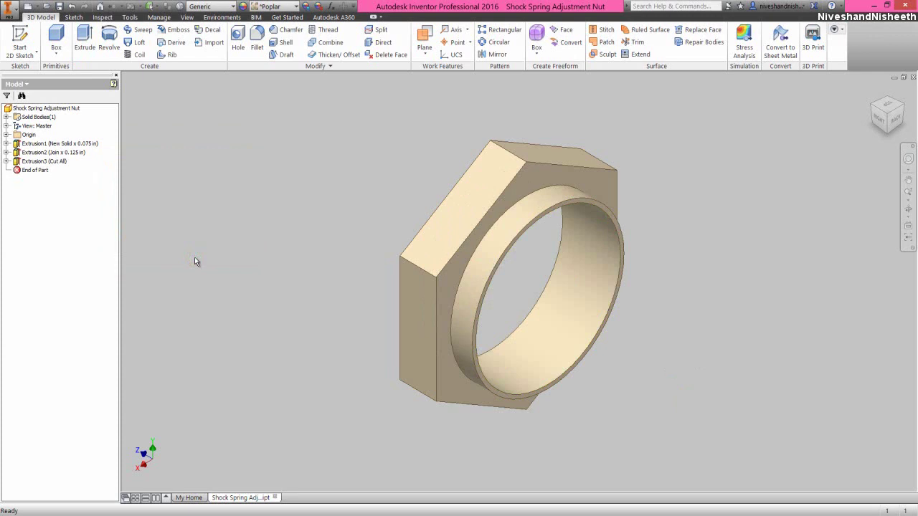
- Start a constant fillet with a 0.05 in radius and select the first four corner edges of the hexagonal head
click(500, 148)
click(510, 139)
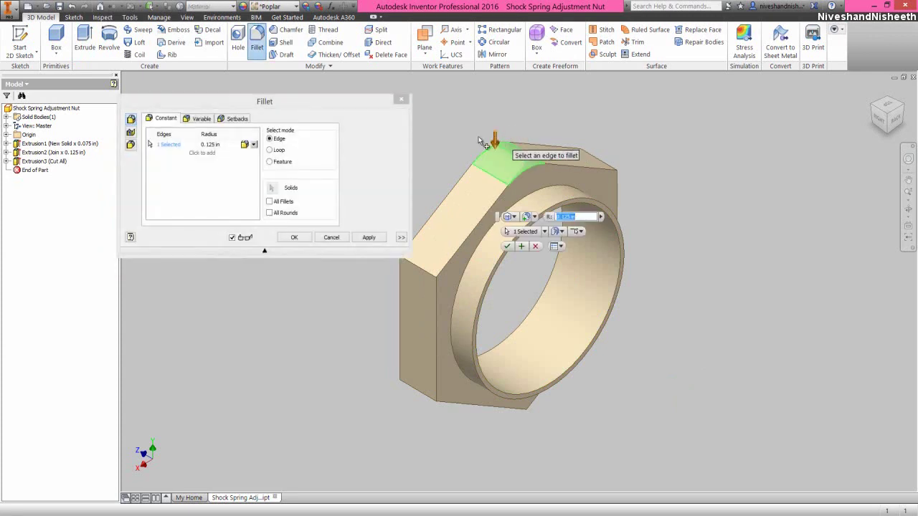
click(210, 144)
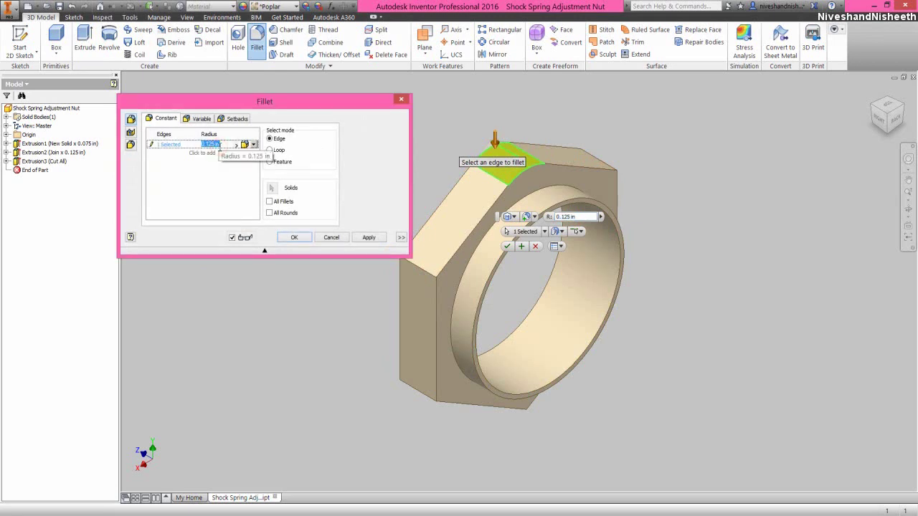
key(BackSpace)
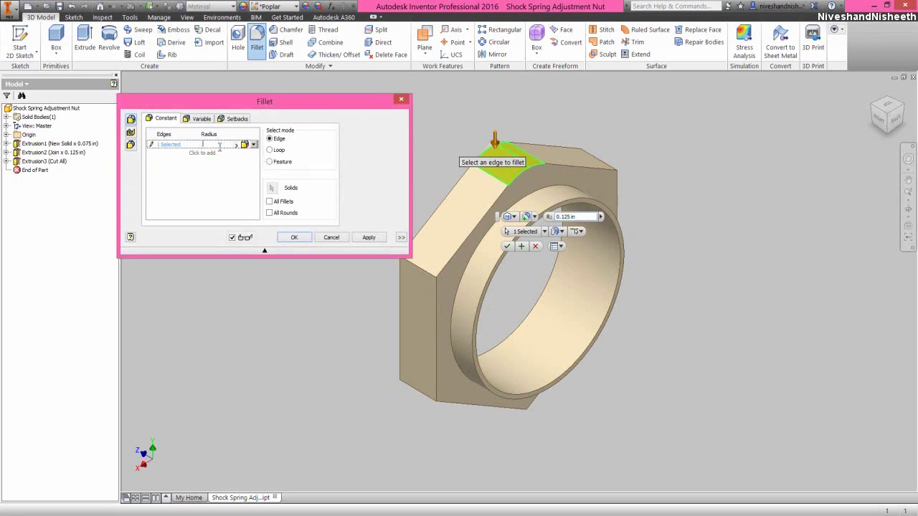
text(.05)
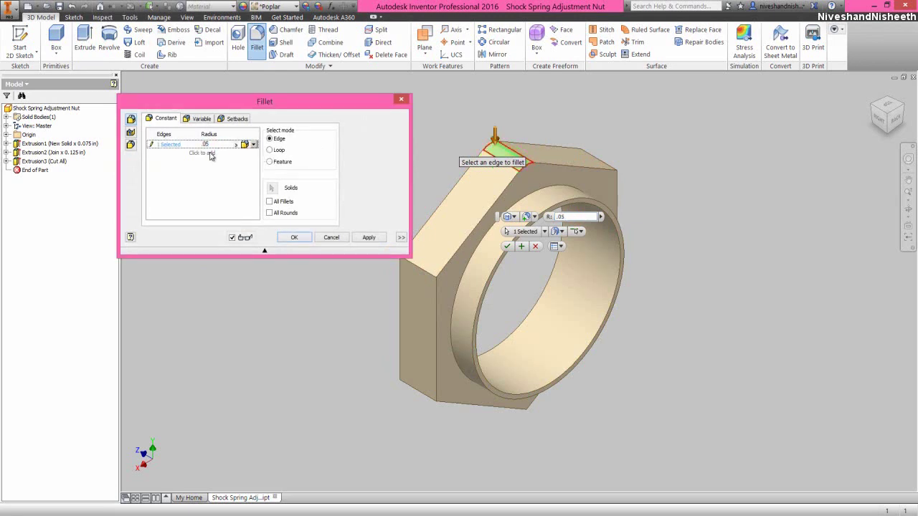
click(171, 145)
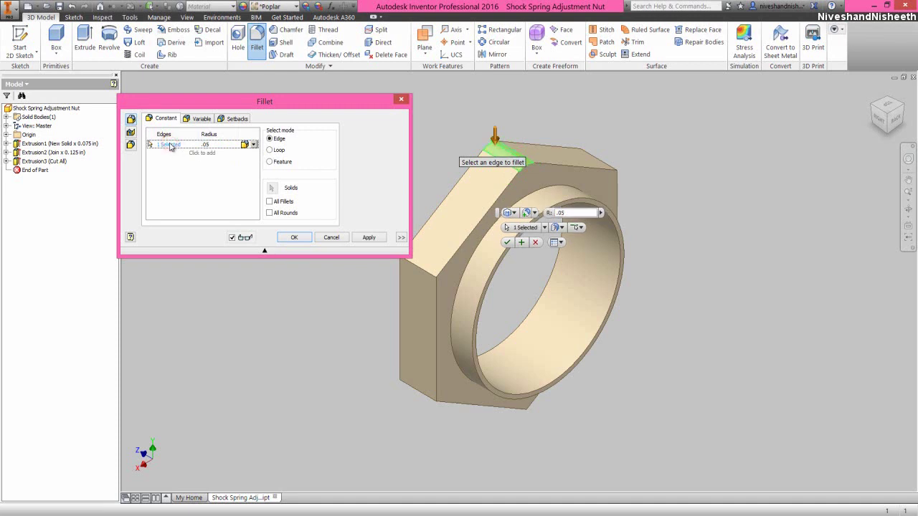
click(421, 271)
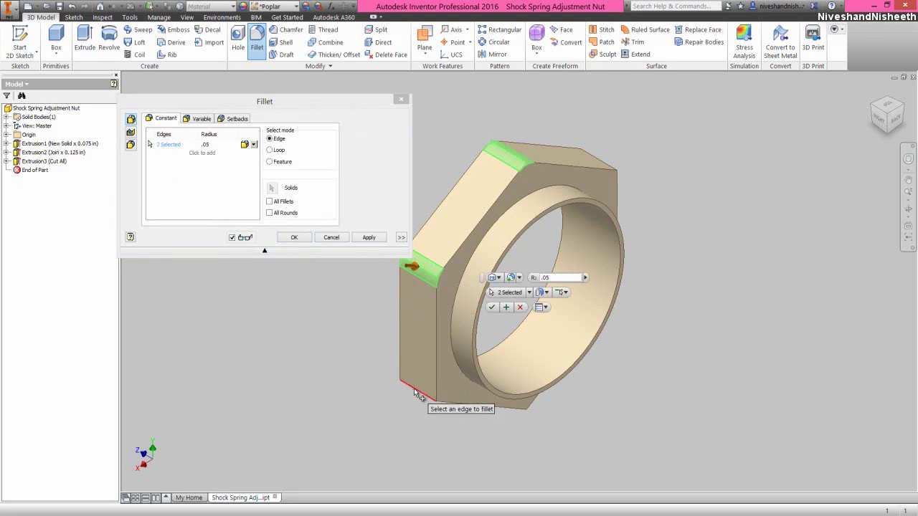
click(416, 393)
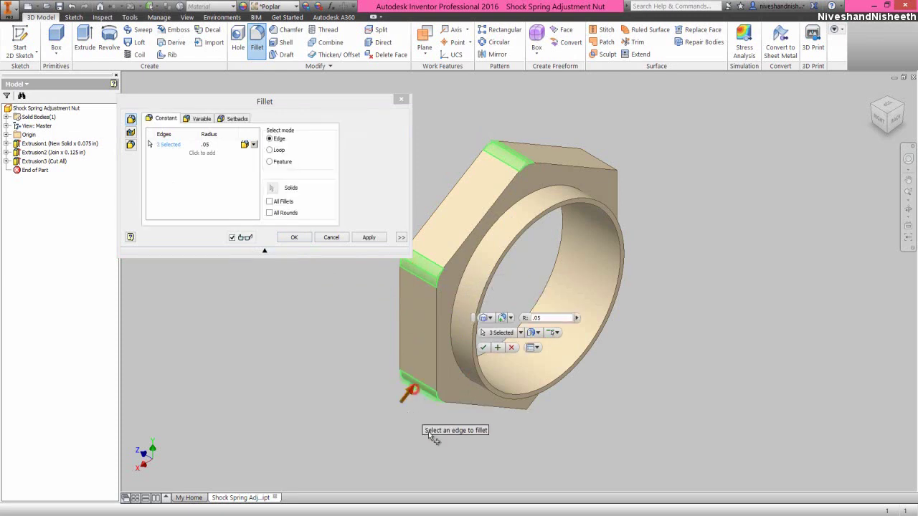
click(521, 403)
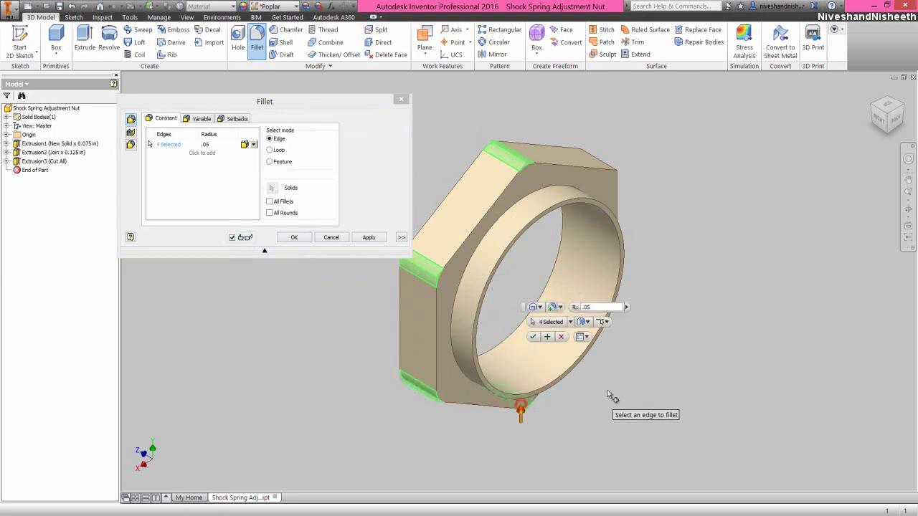
- Add the hexagonal head's remaining two corner edges to the 0.05 in fillet and complete it
click(905, 107)
scroll(724, 341, up, 5)
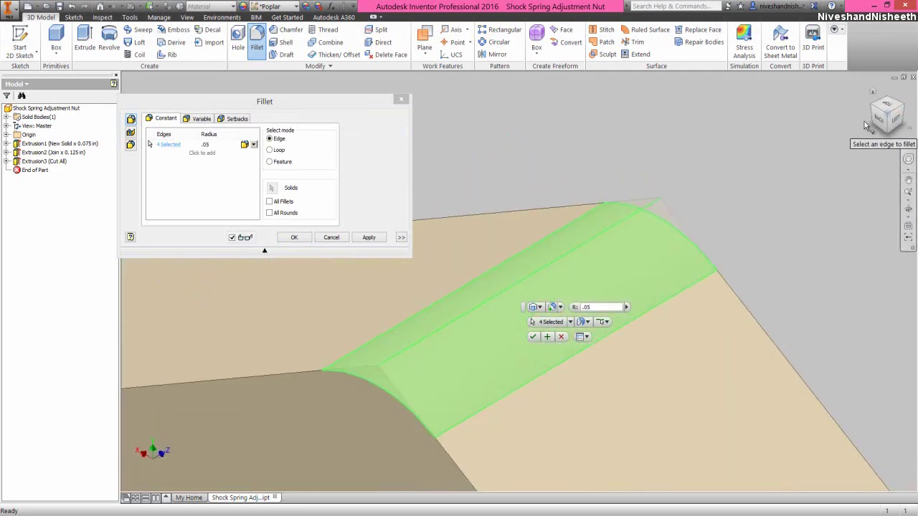
click(907, 192)
drag(622, 258, 574, 135)
scroll(551, 408, up, 3)
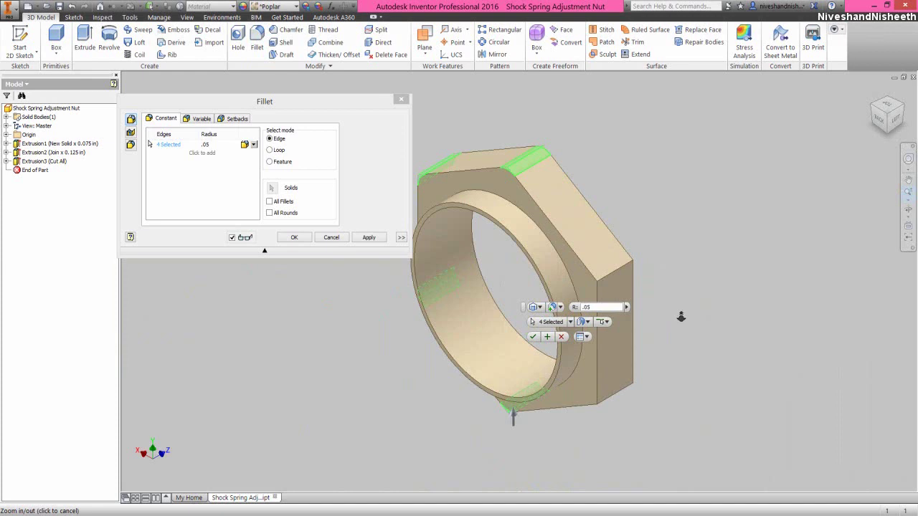
right_drag(680, 316, 730, 312)
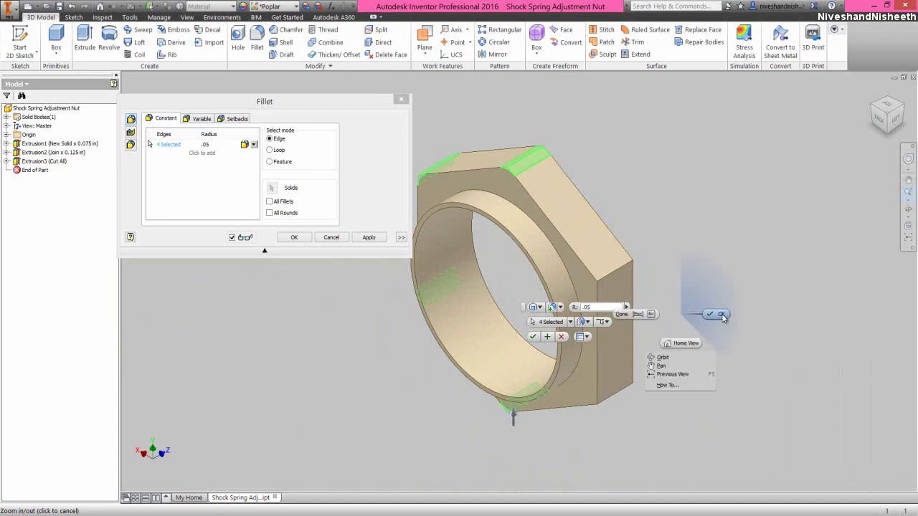
click(624, 388)
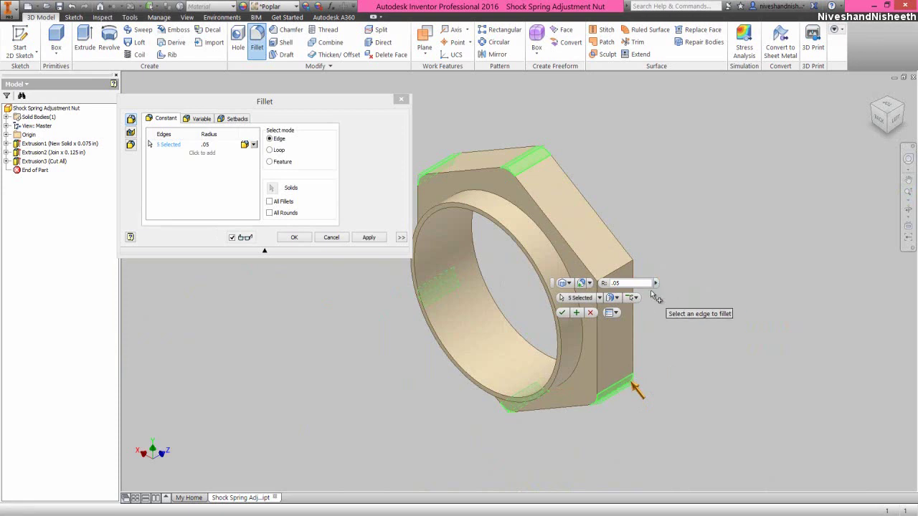
click(625, 270)
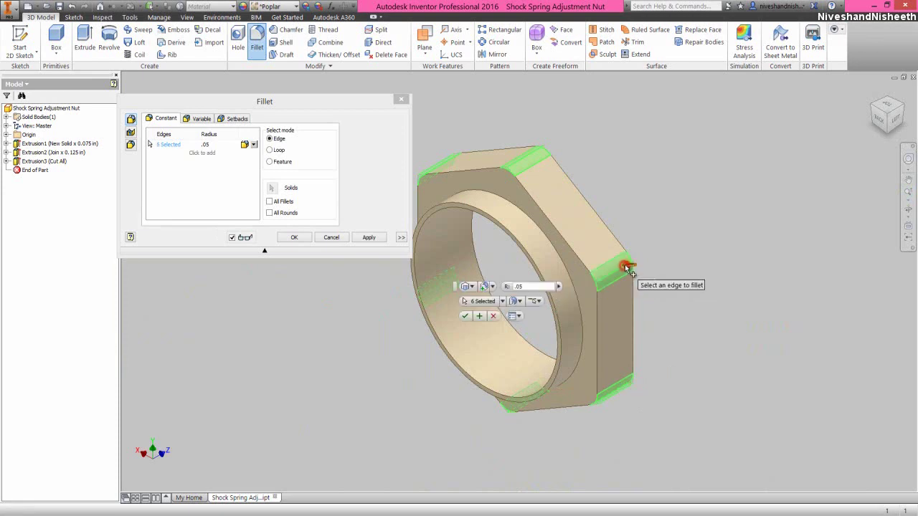
right_click(677, 192)
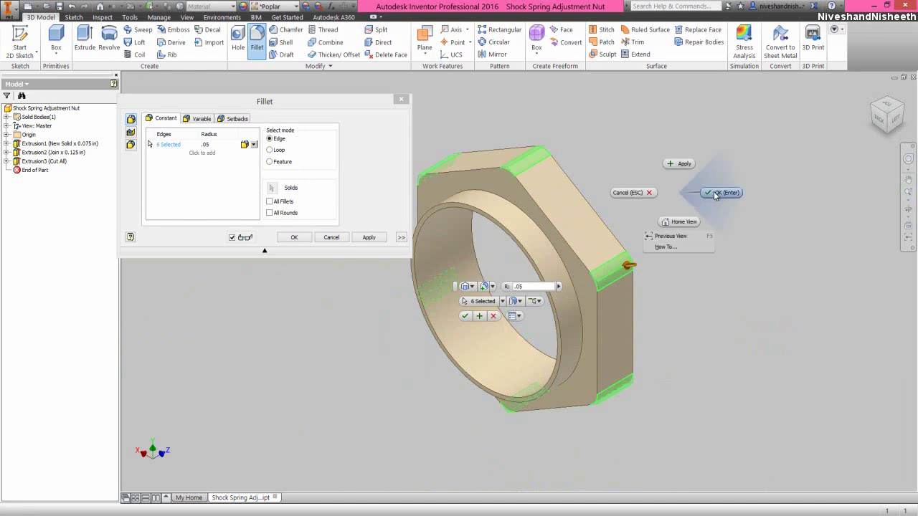
click(714, 192)
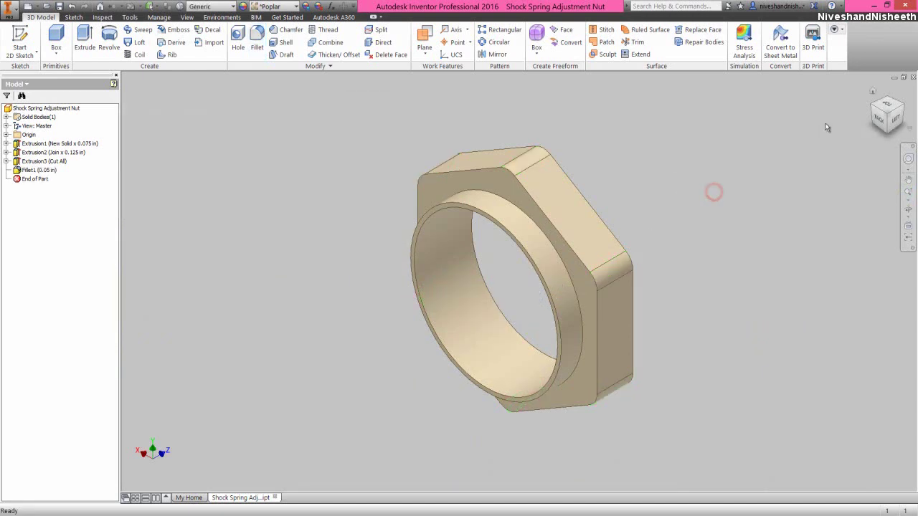
- Fillet the full edge outlines of both hexagonal faces of the head with a 0.015 in radius
click(871, 107)
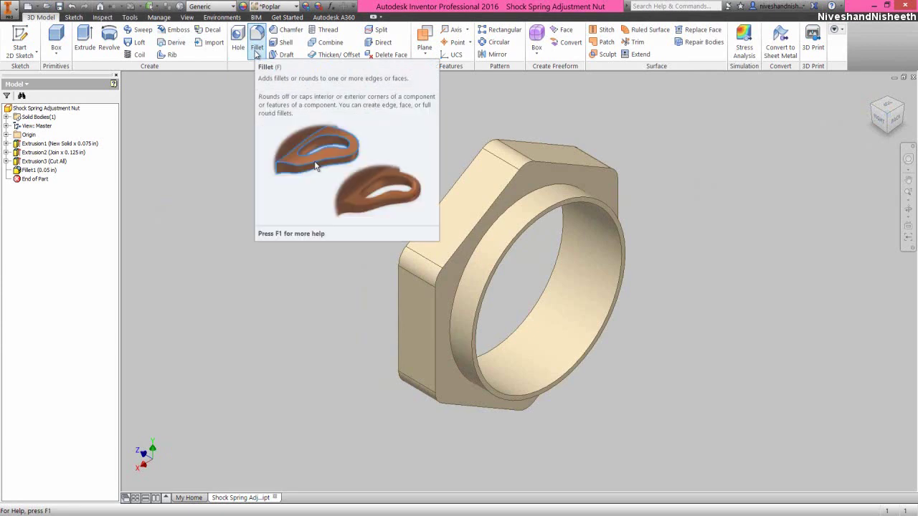
click(256, 48)
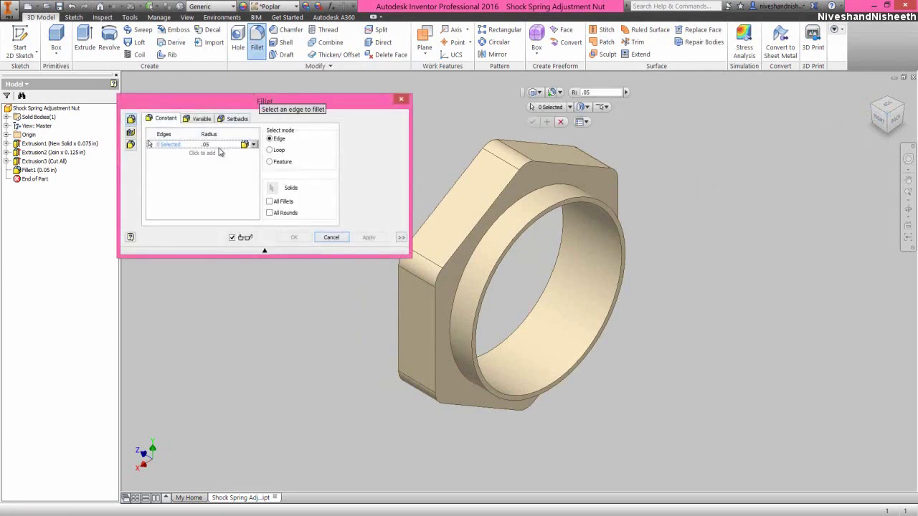
key(BackSpace)
click(455, 185)
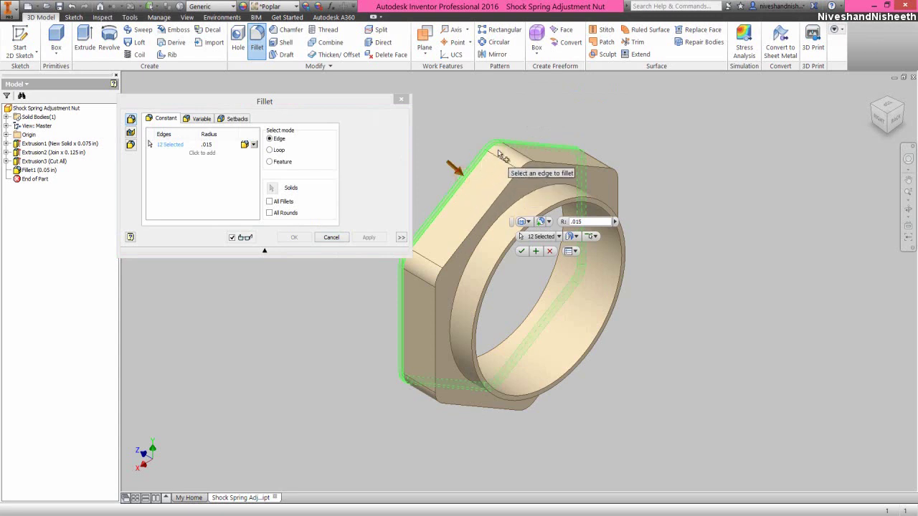
click(555, 162)
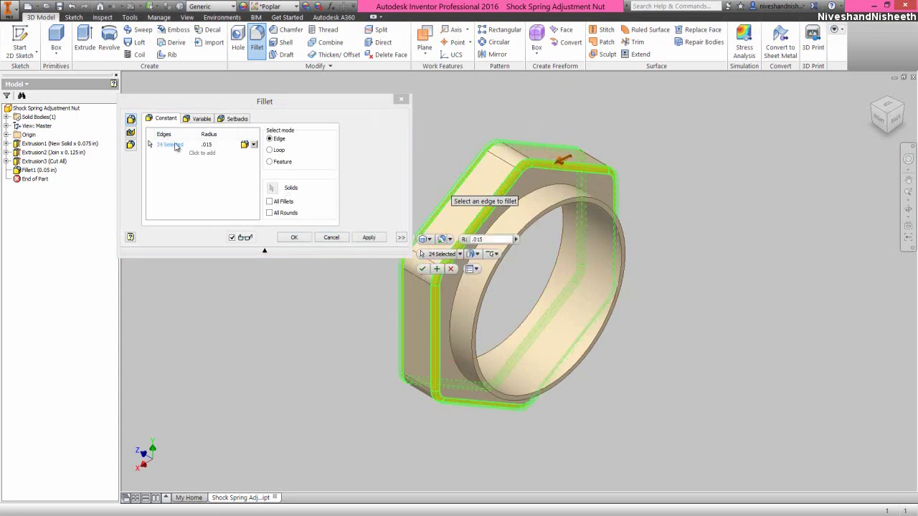
click(239, 103)
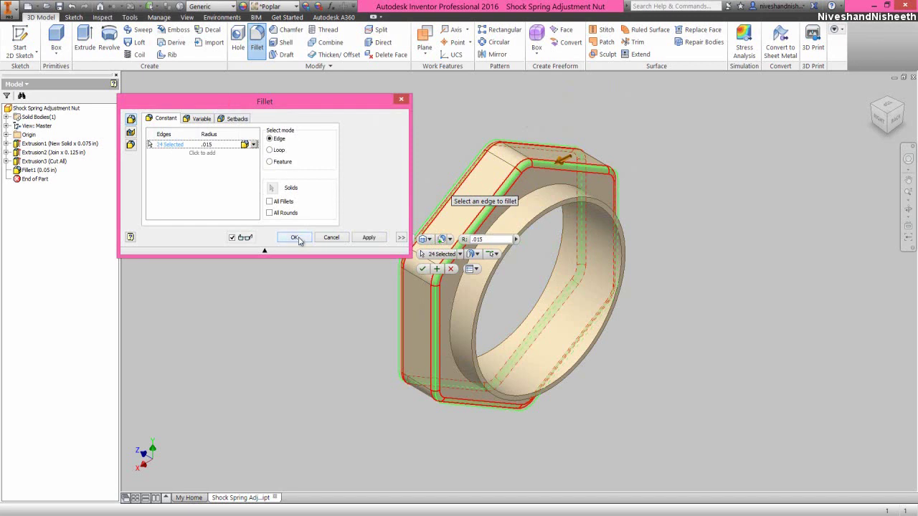
click(369, 239)
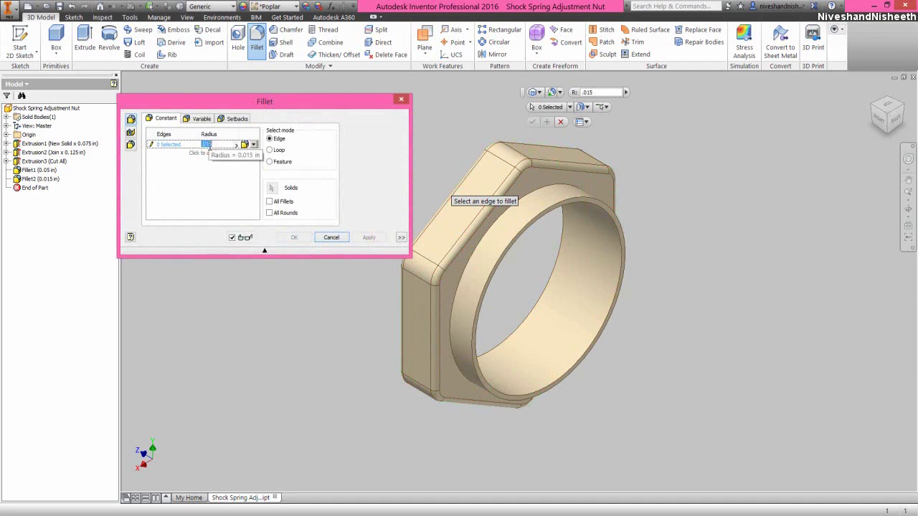
- Fillet both rims of the bore, the disc's outer rim and its junction with the hexagonal head with a 0.005 in radius
text(0)
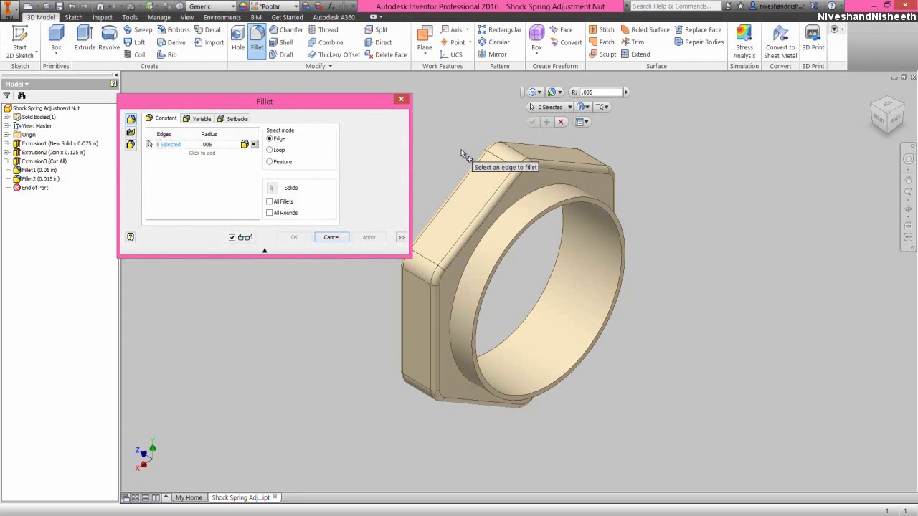
click(560, 263)
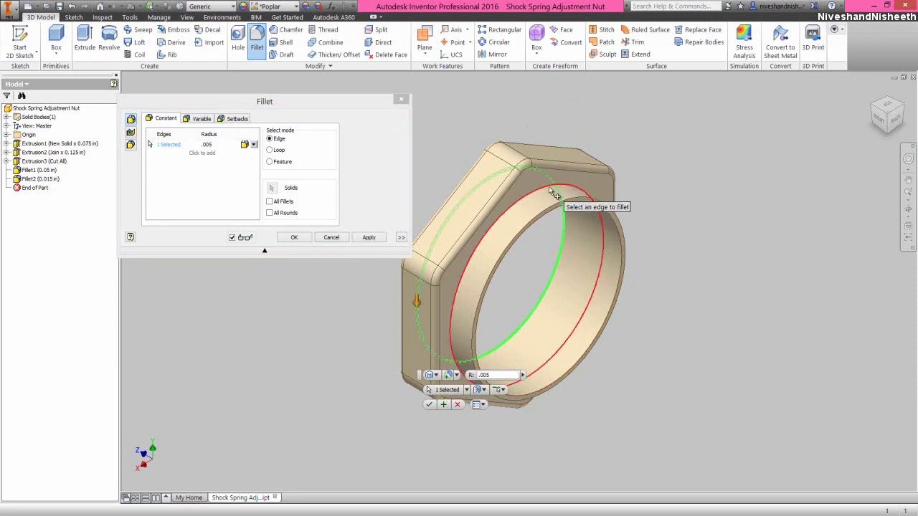
click(560, 192)
click(569, 202)
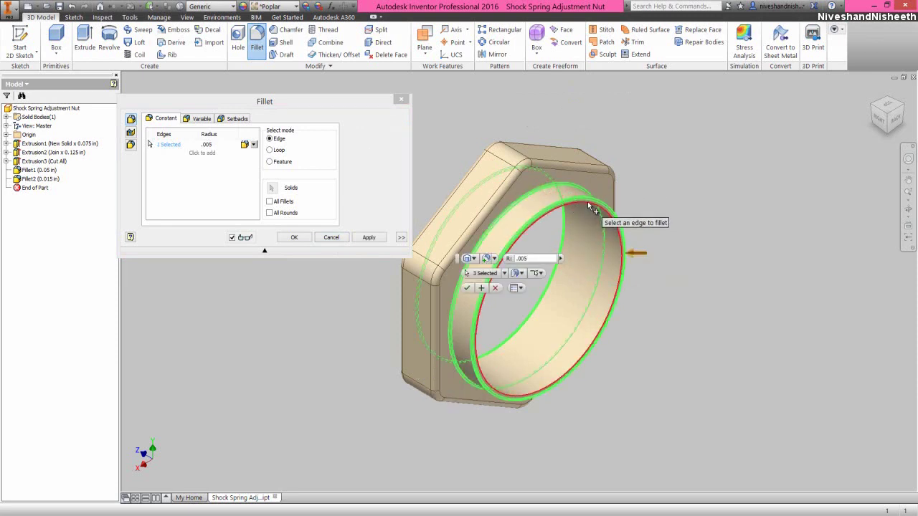
click(589, 210)
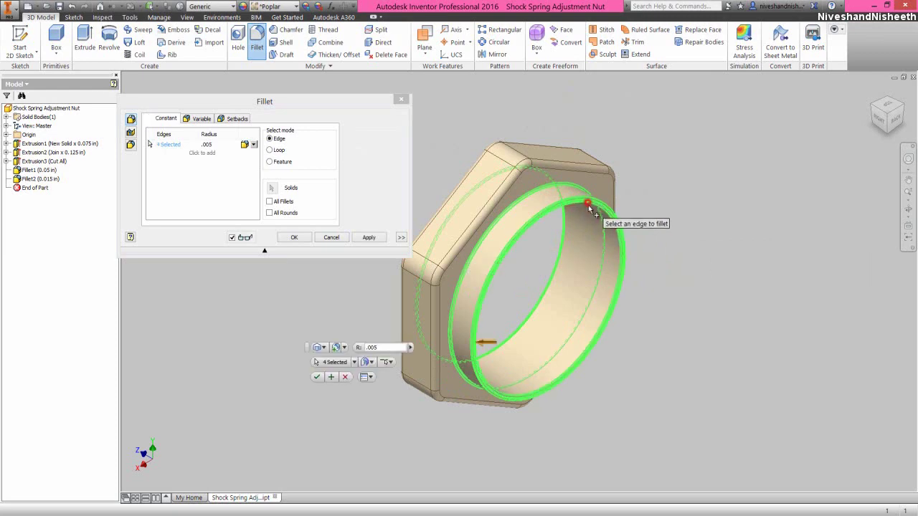
click(280, 106)
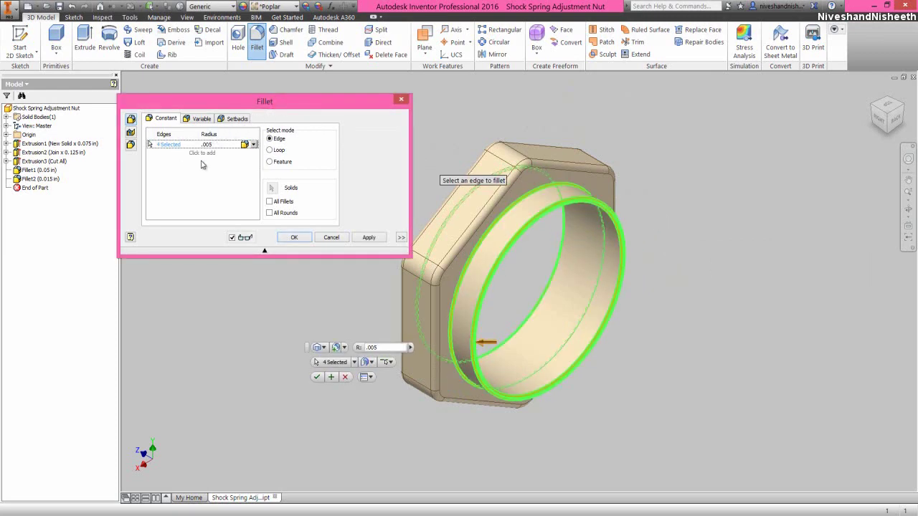
click(288, 242)
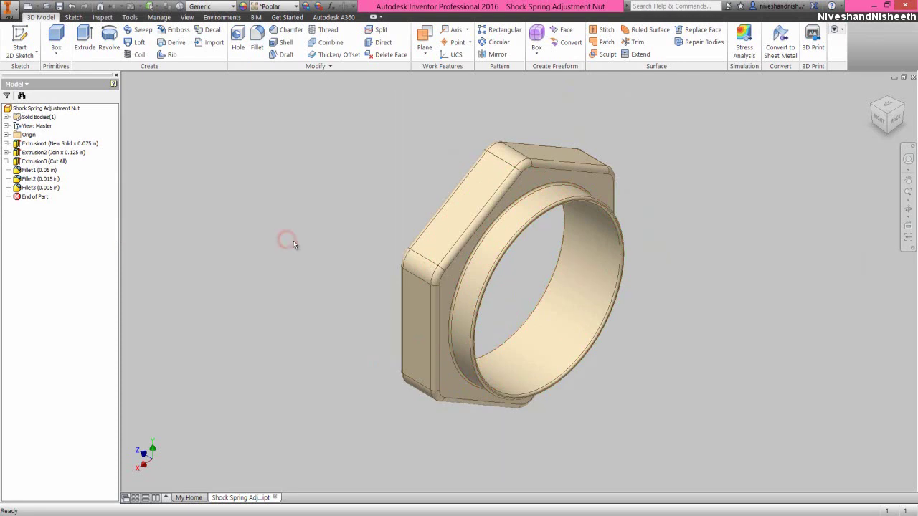
- Turn the nut to show its hexagonal front face and save the part
click(866, 109)
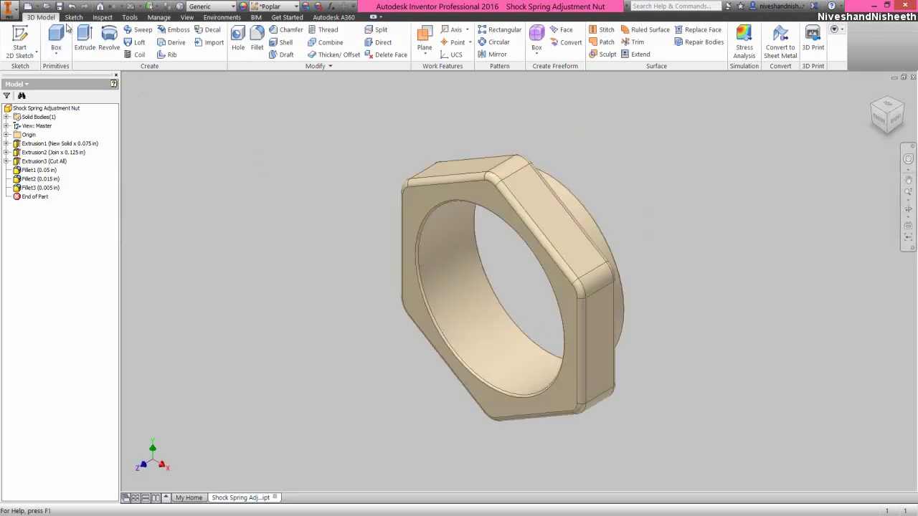
click(61, 7)
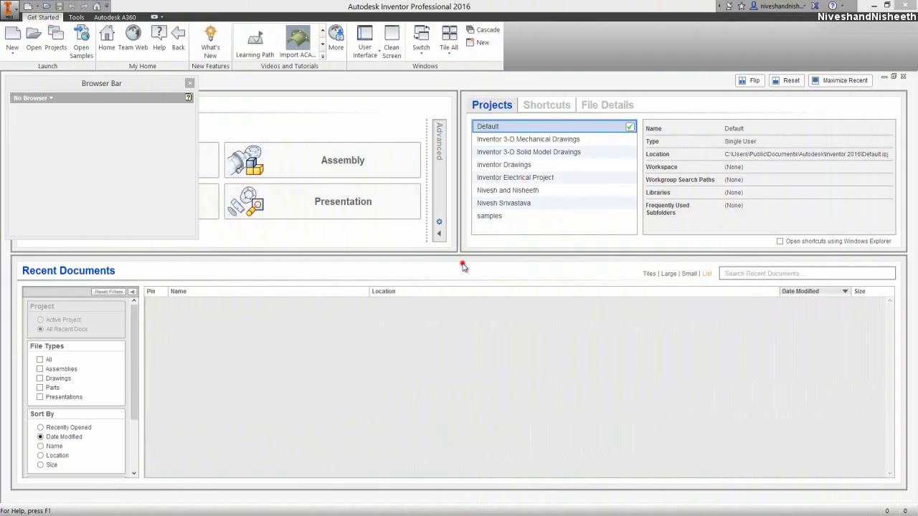
- Create a new part from the English Standard (in).ipt template
click(462, 265)
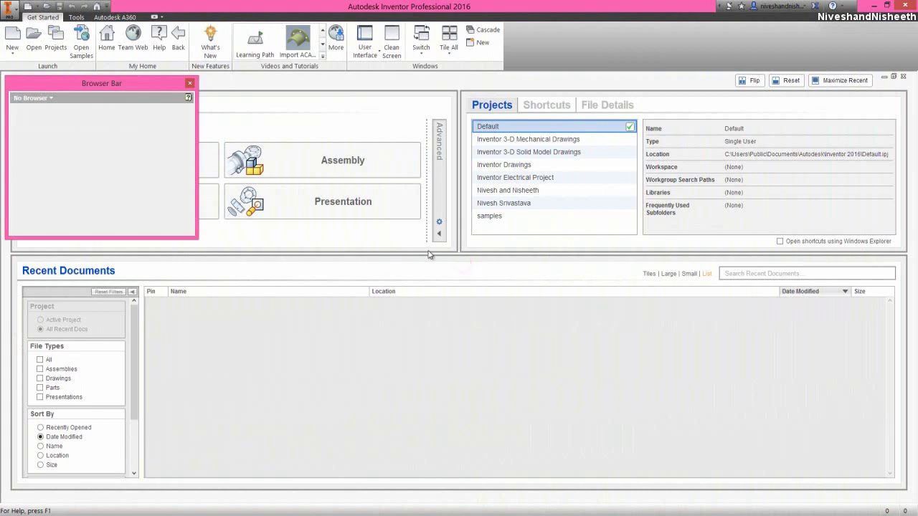
click(13, 39)
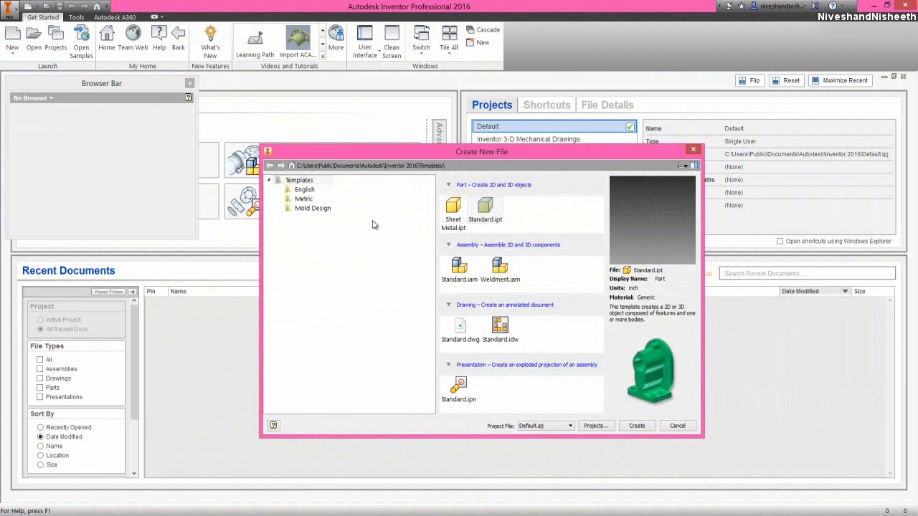
click(306, 189)
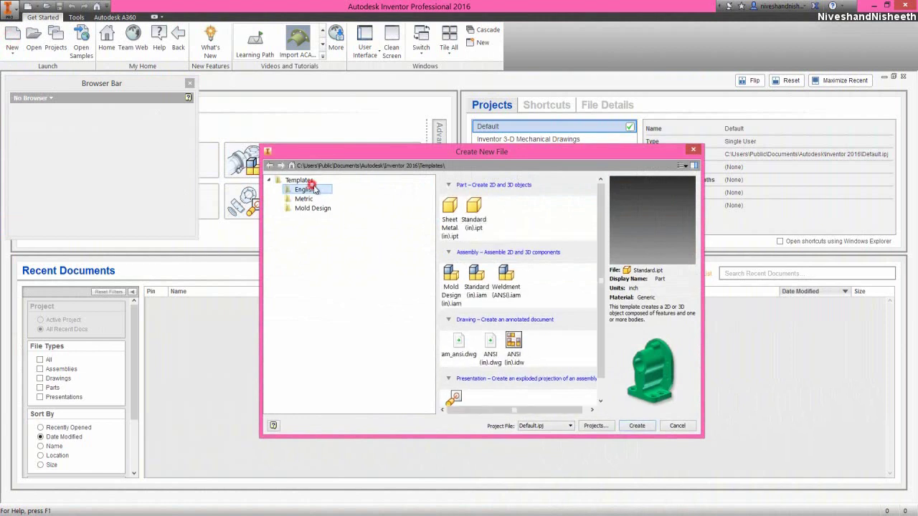
click(480, 212)
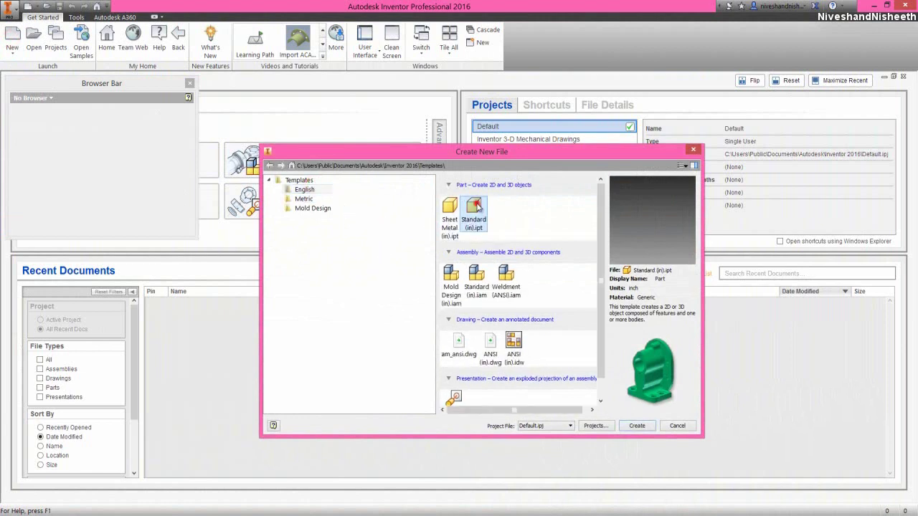
click(637, 426)
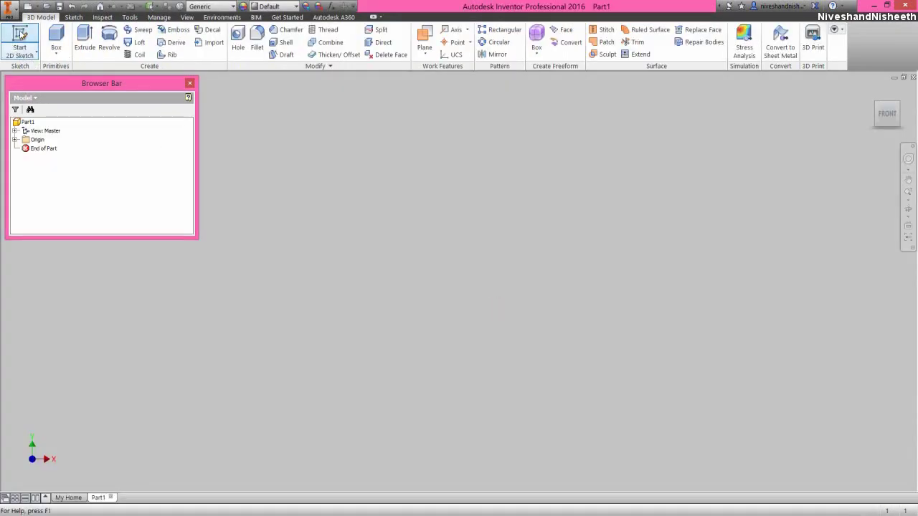
- Start a 2D sketch on the XY plane and draw a vertical line about 6.15 in long through the origin
click(22, 34)
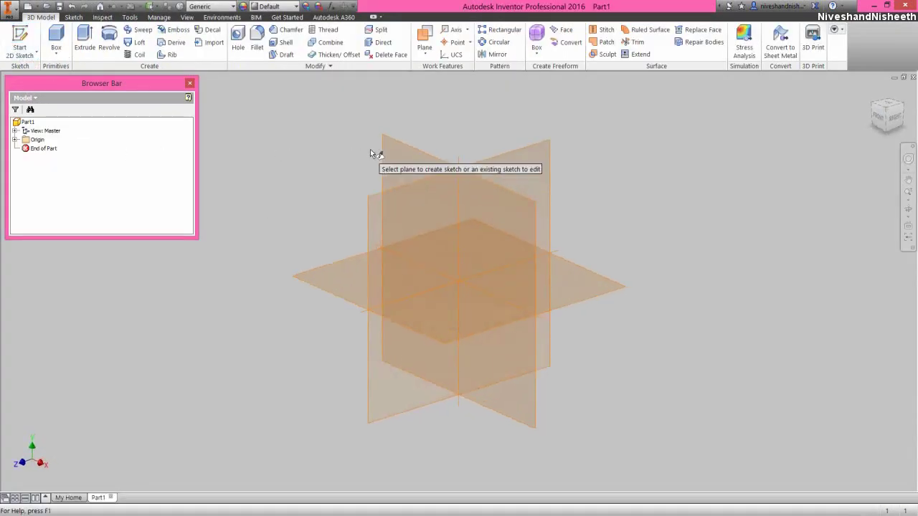
click(385, 150)
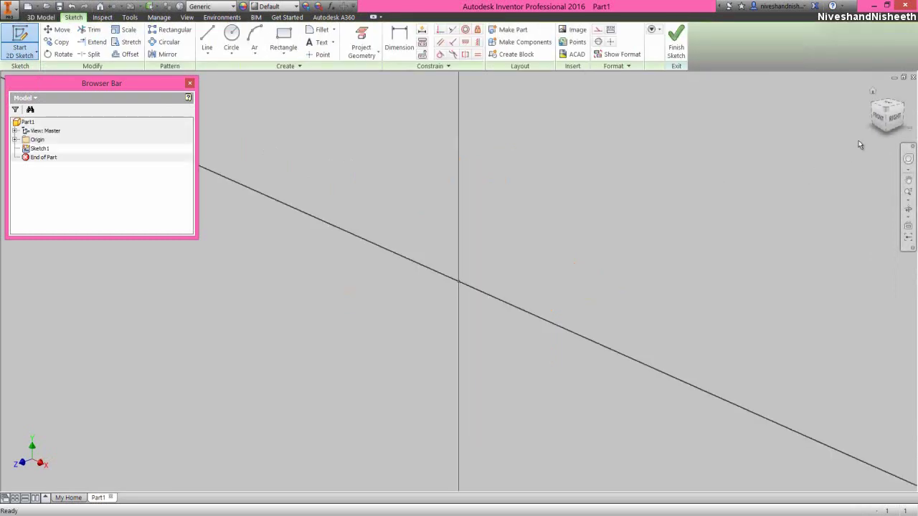
right_click(384, 193)
click(389, 159)
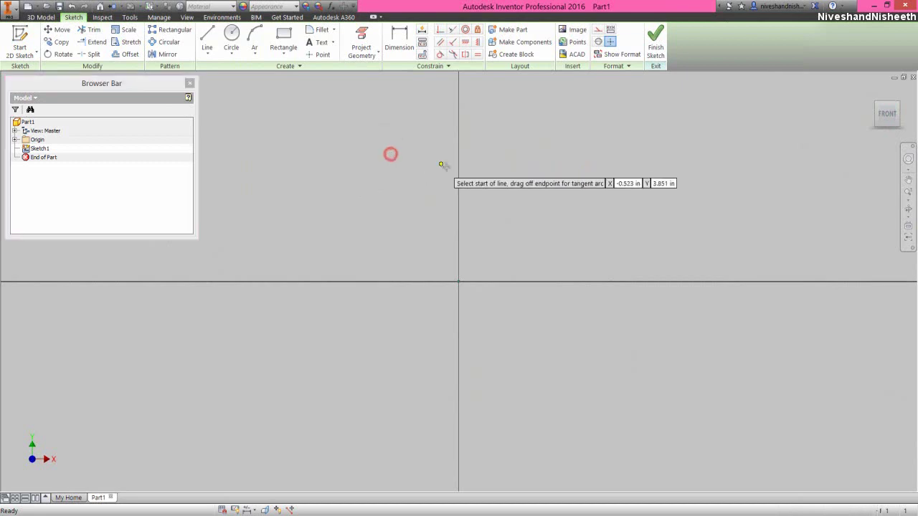
click(459, 169)
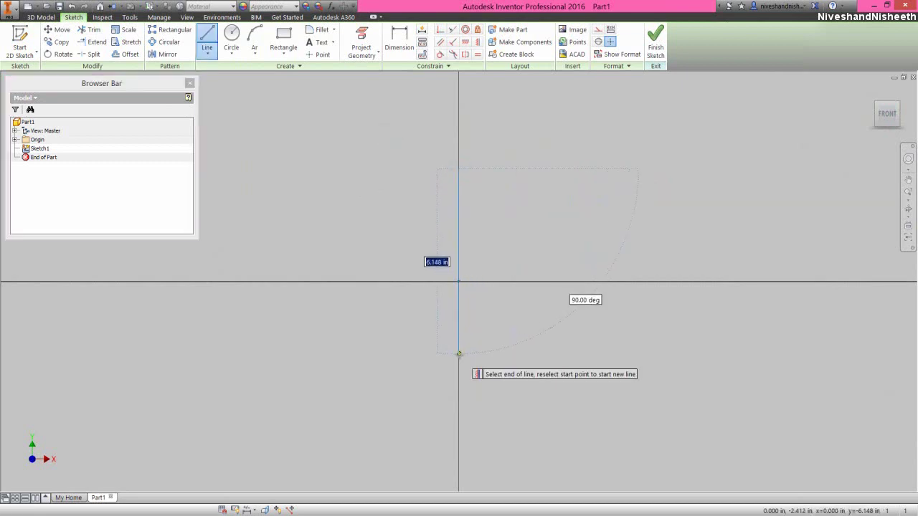
click(459, 352)
right_click(507, 304)
click(539, 304)
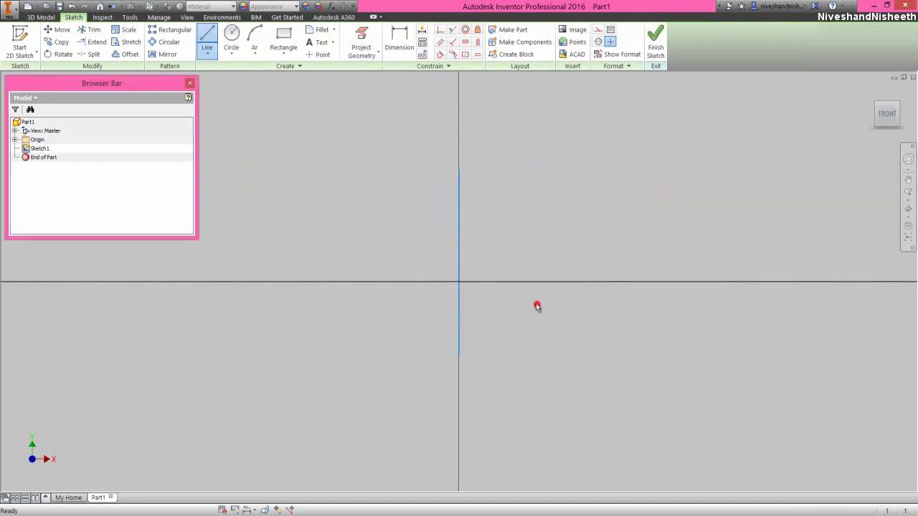
- Constrain the vertical line's midpoint coincident with the sketch origin
click(440, 32)
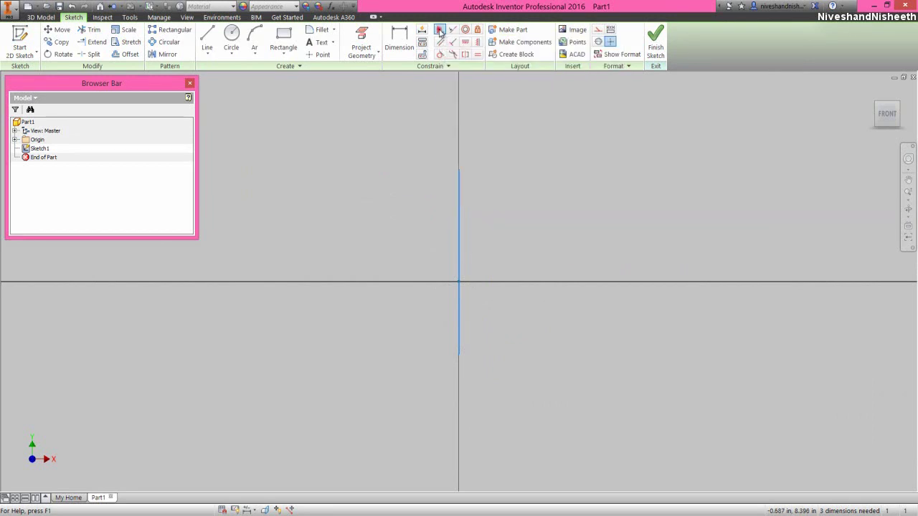
click(460, 262)
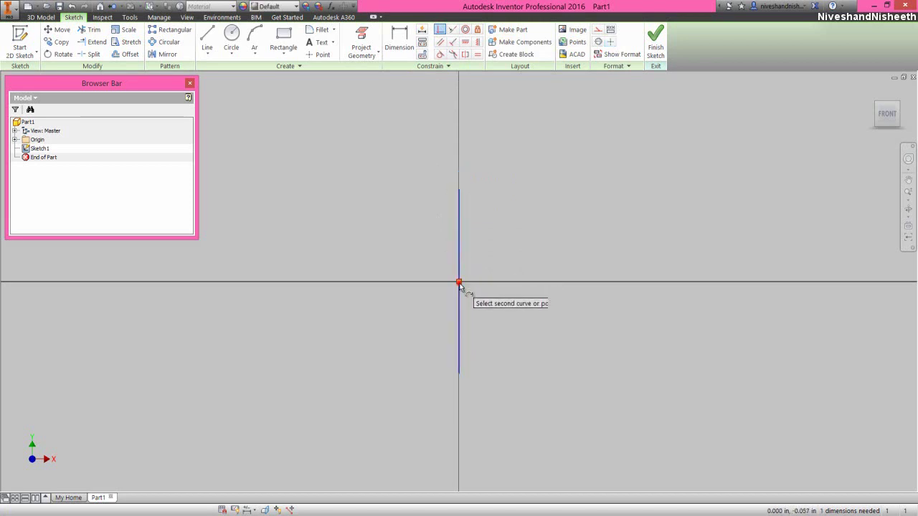
click(460, 283)
- Dimension the vertical line's length as 1 in
right_click(491, 244)
click(469, 253)
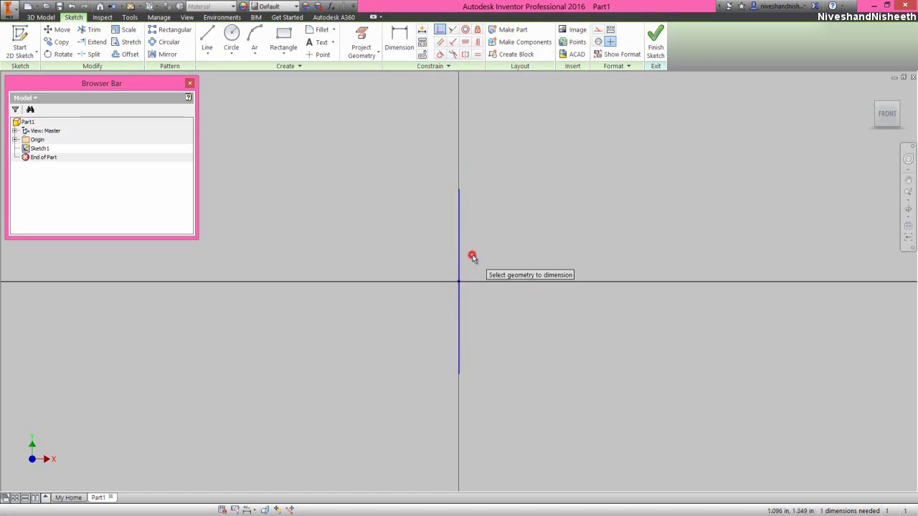
click(459, 200)
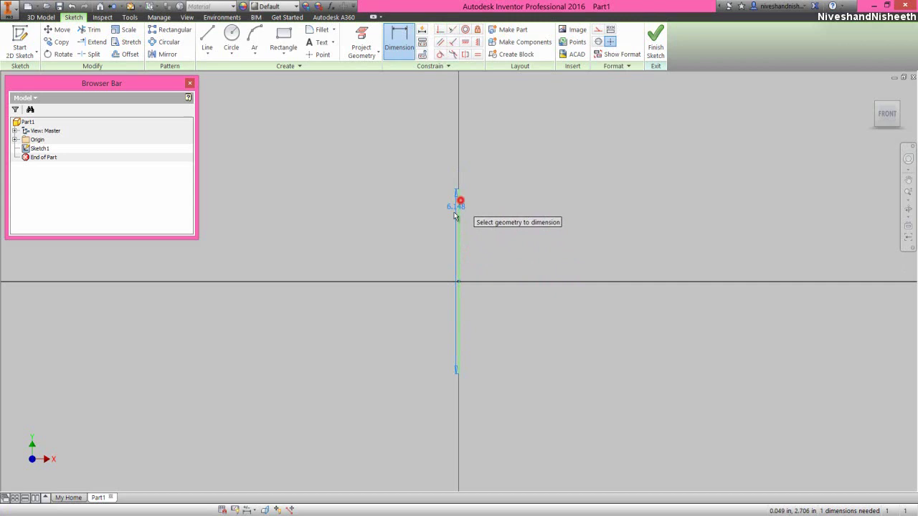
click(398, 253)
text(1)
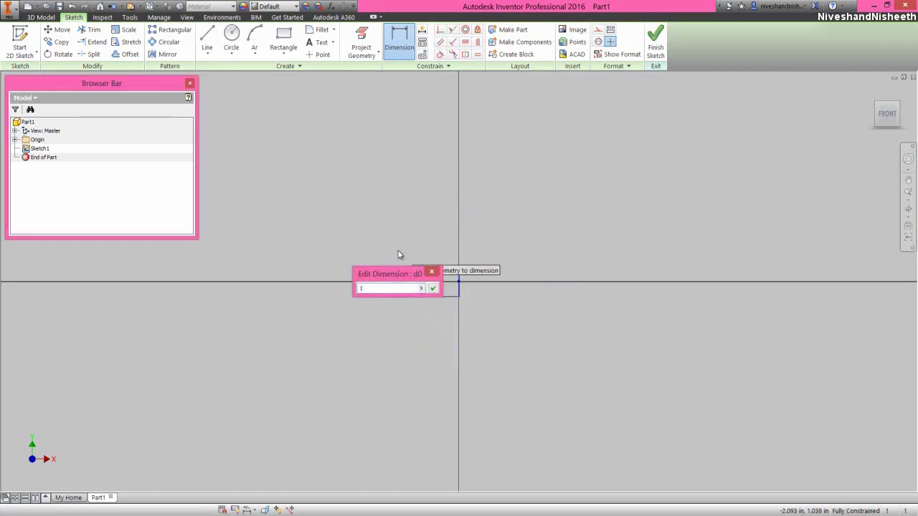
key(Return)
right_click(513, 245)
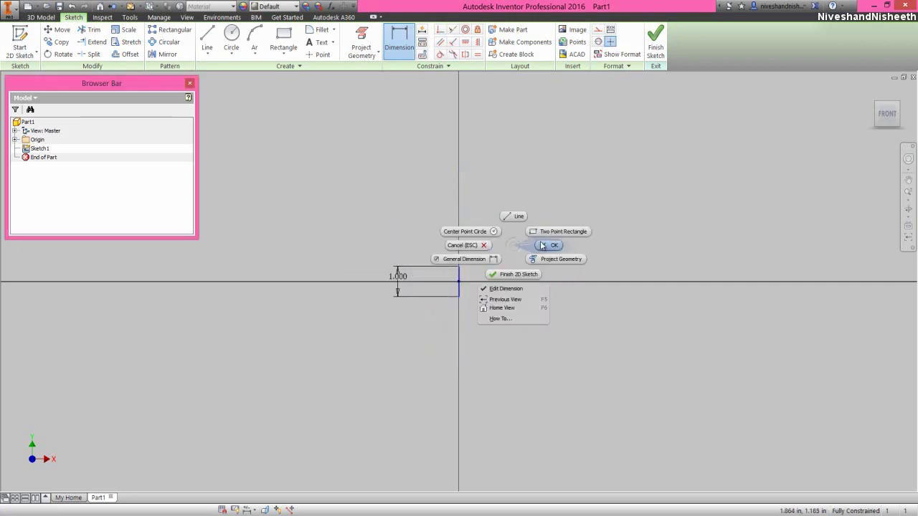
click(543, 246)
- Convert the vertical line to a centerline and move its length dimension closer to it
scroll(459, 268, down, 3)
click(453, 279)
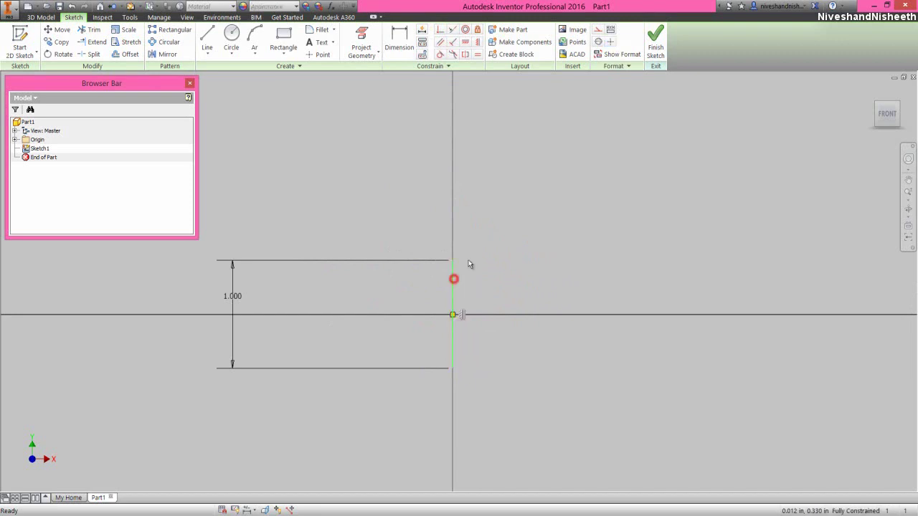
click(598, 41)
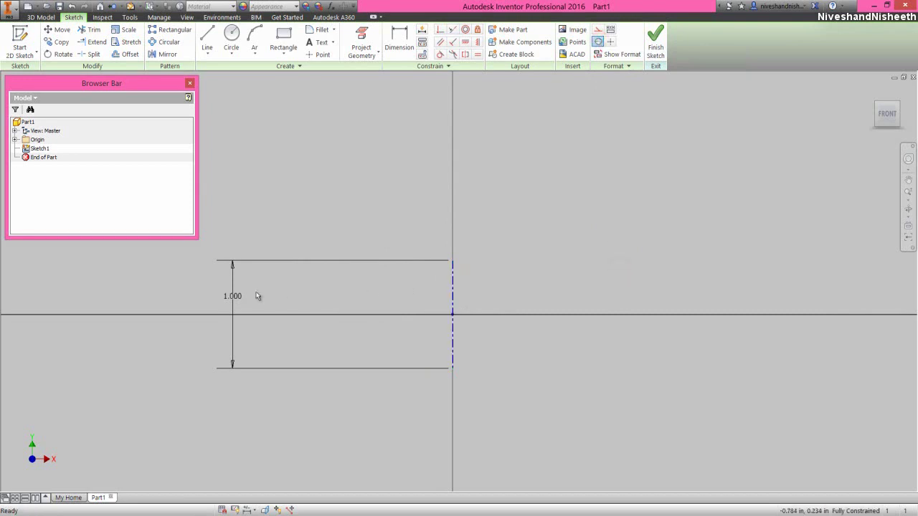
drag(237, 297, 404, 308)
click(488, 290)
scroll(427, 337, down, 3)
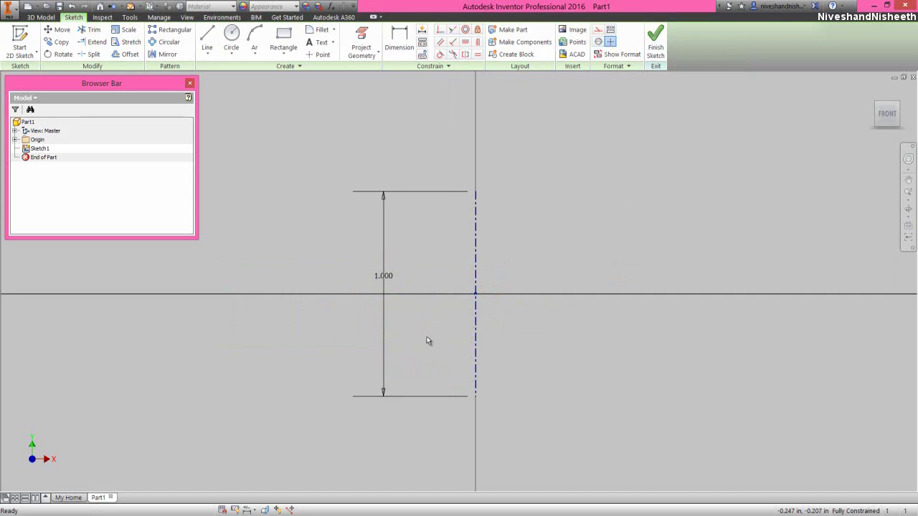
- Sketch two circles left of the centerline's lower end, about 0.13 in in diameter and, directly below it, about 0.10 in
right_click(426, 336)
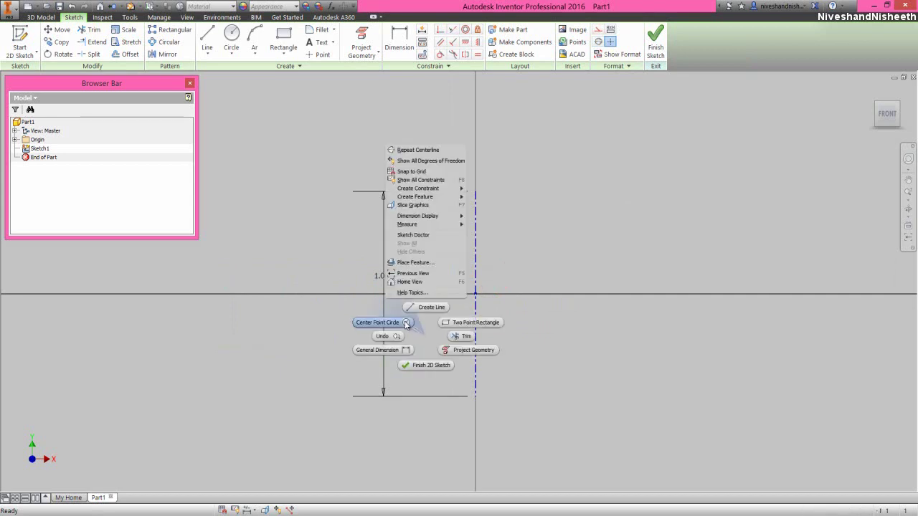
click(384, 322)
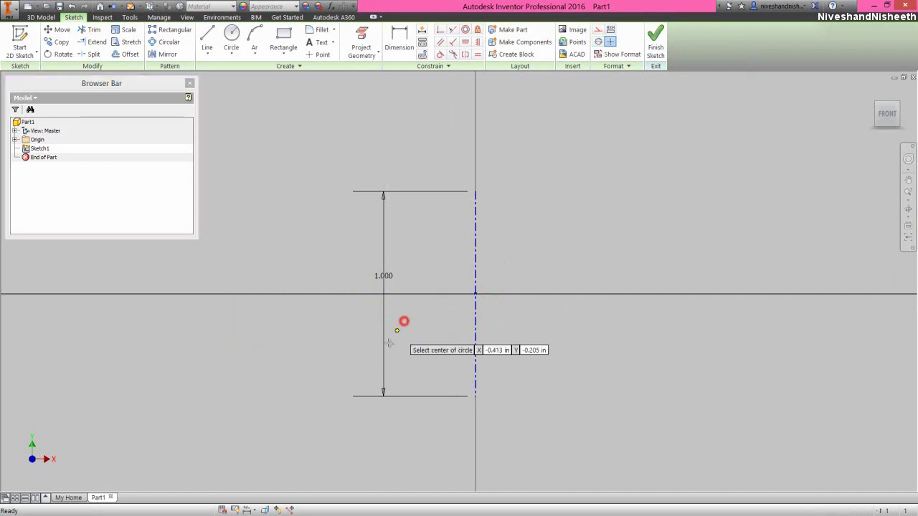
click(373, 391)
click(378, 404)
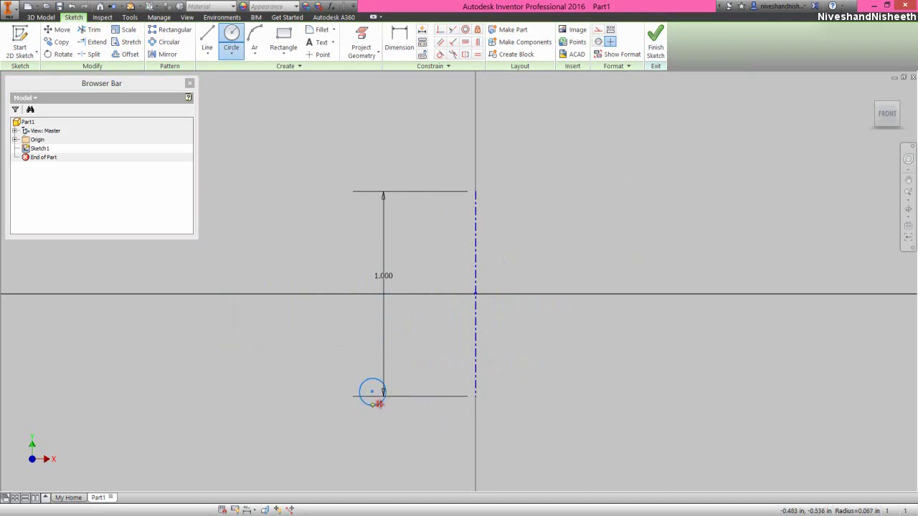
click(372, 425)
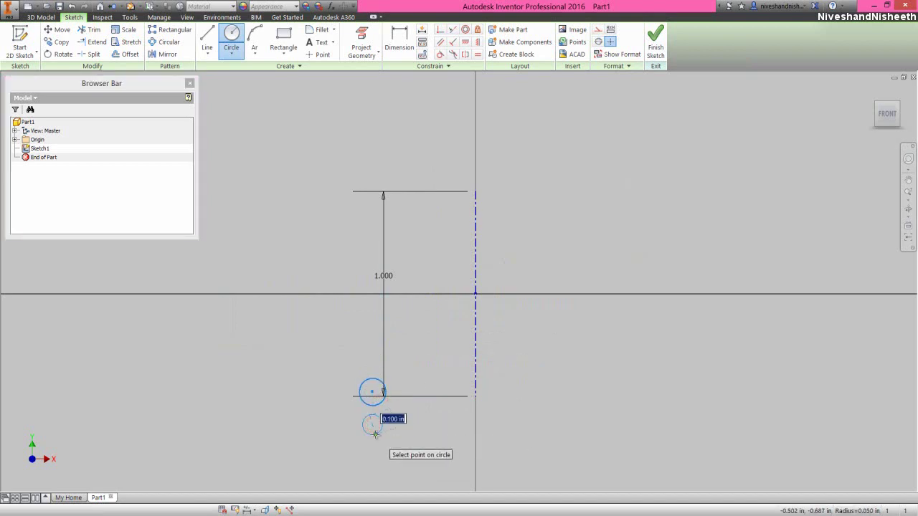
click(374, 434)
right_click(406, 377)
click(430, 364)
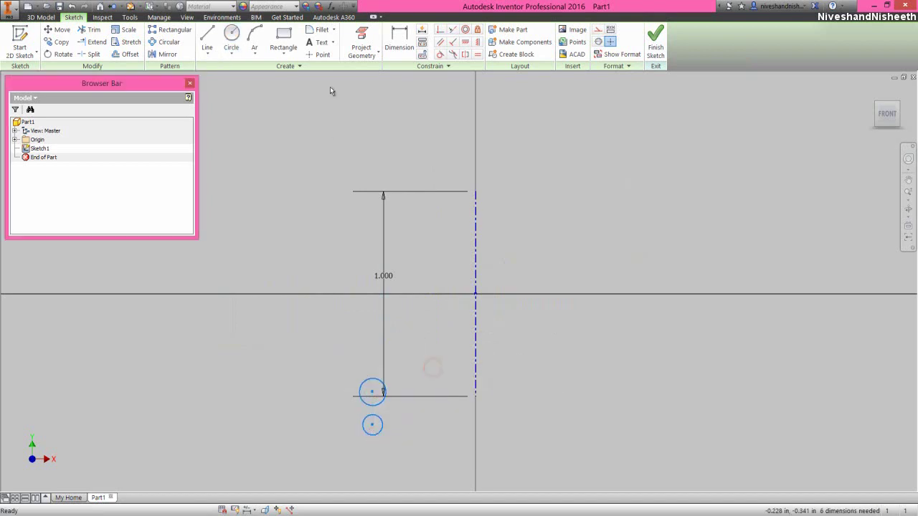
- Dimension the lower circle's diameter as 0.043 in
click(399, 46)
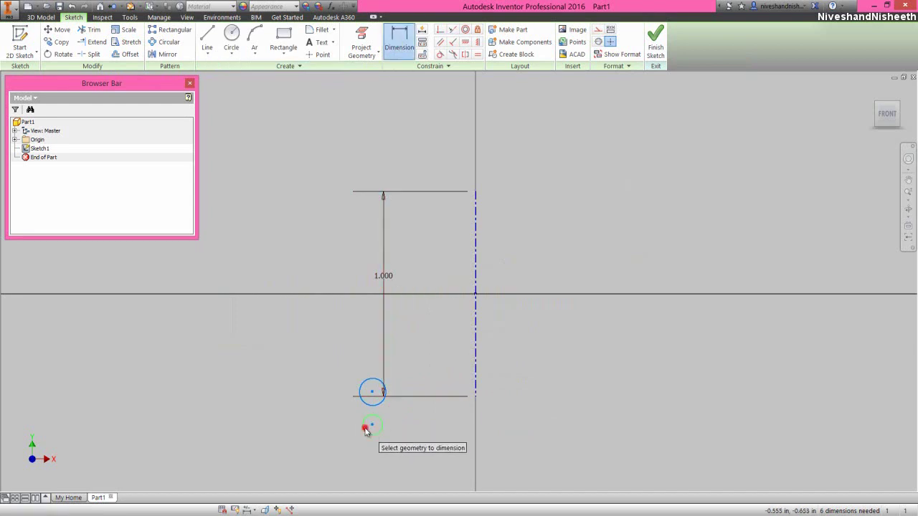
click(365, 429)
click(338, 428)
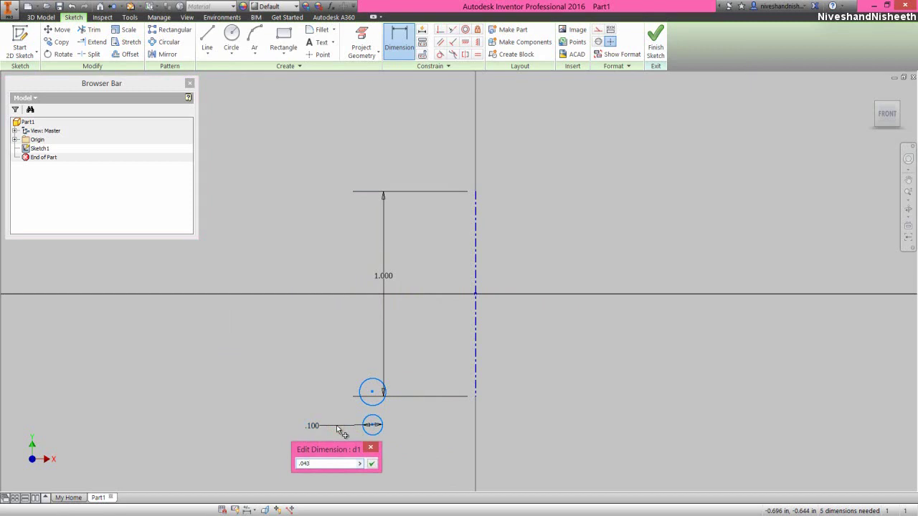
key(Return)
scroll(373, 420, up, 3)
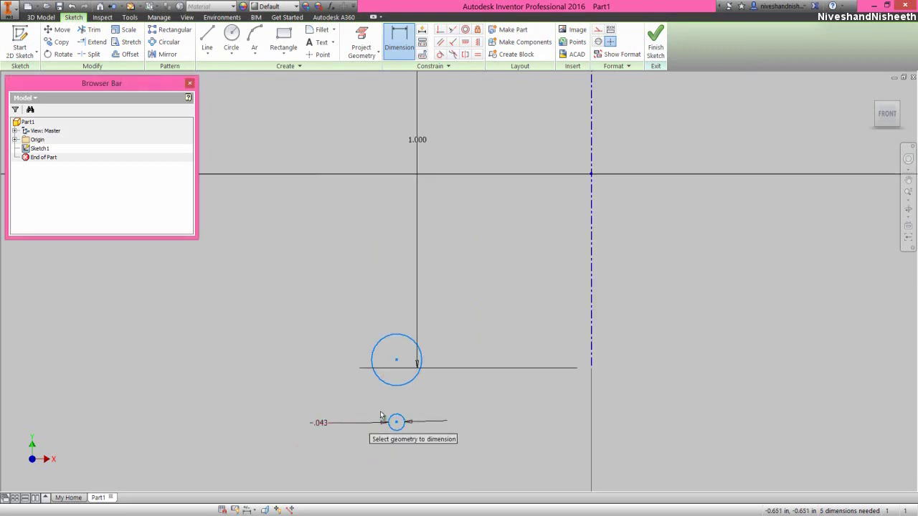
right_click(381, 418)
click(428, 400)
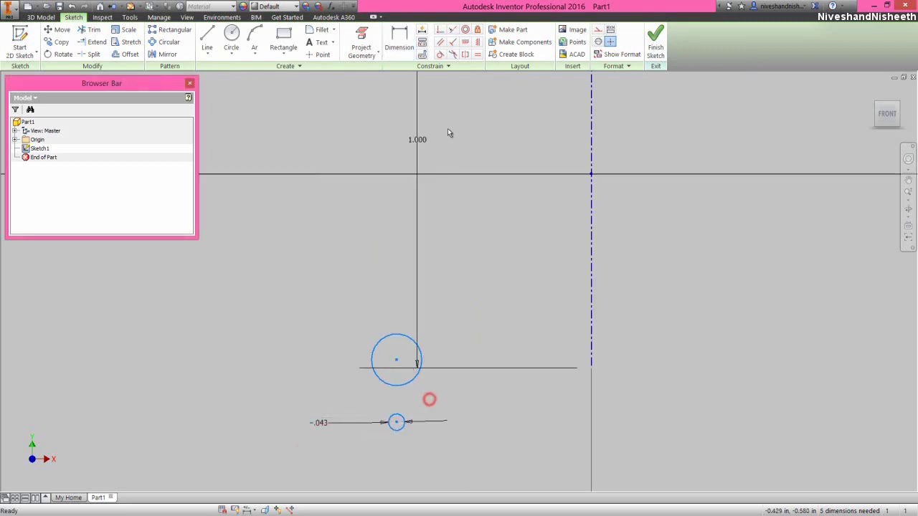
- Make the upper circle equal in size to the lower circle with an Equal constraint
click(477, 55)
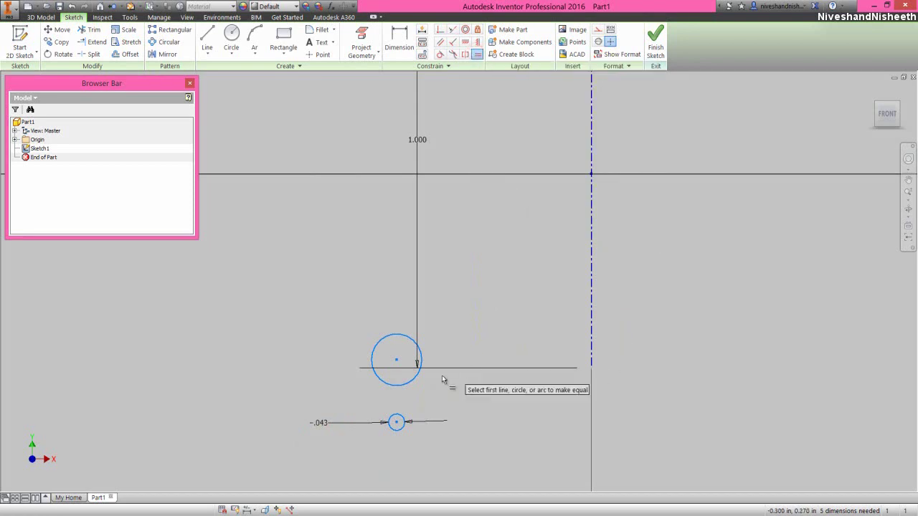
click(411, 381)
click(396, 422)
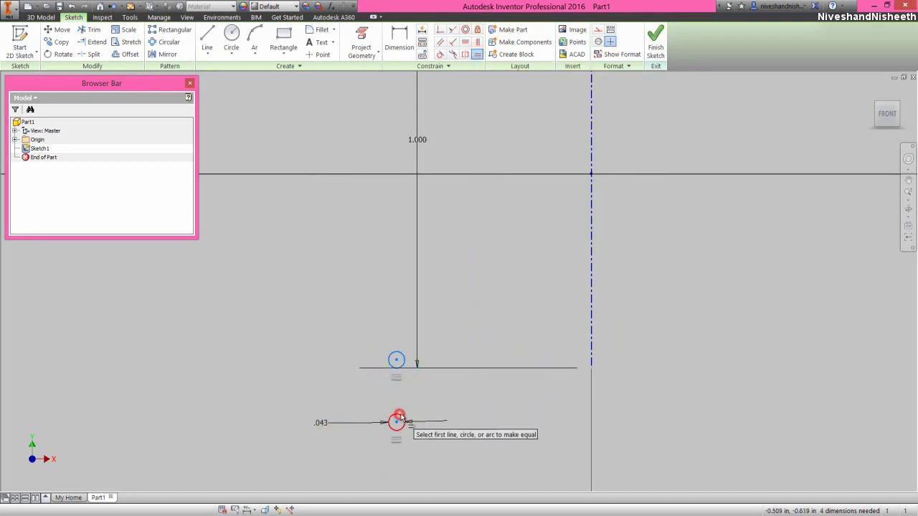
right_click(444, 298)
click(473, 298)
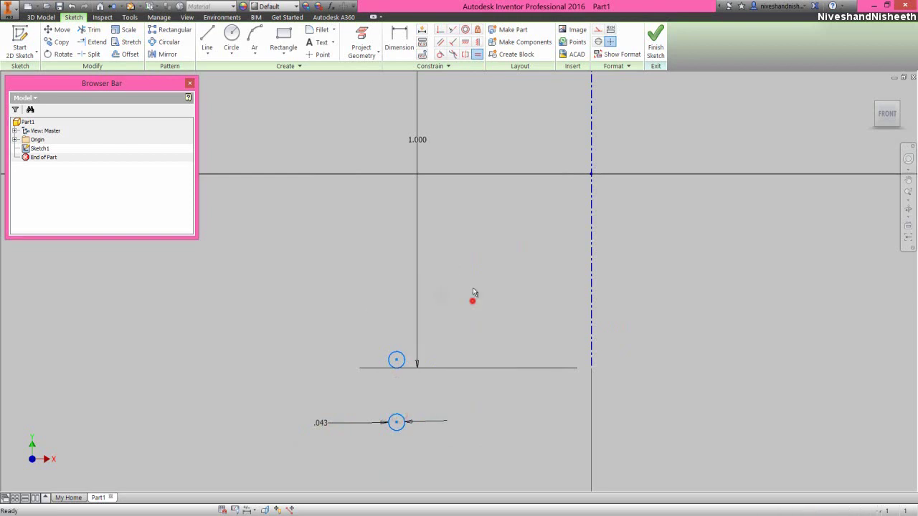
- Align the centres of the two circles with a Vertical constraint
click(477, 41)
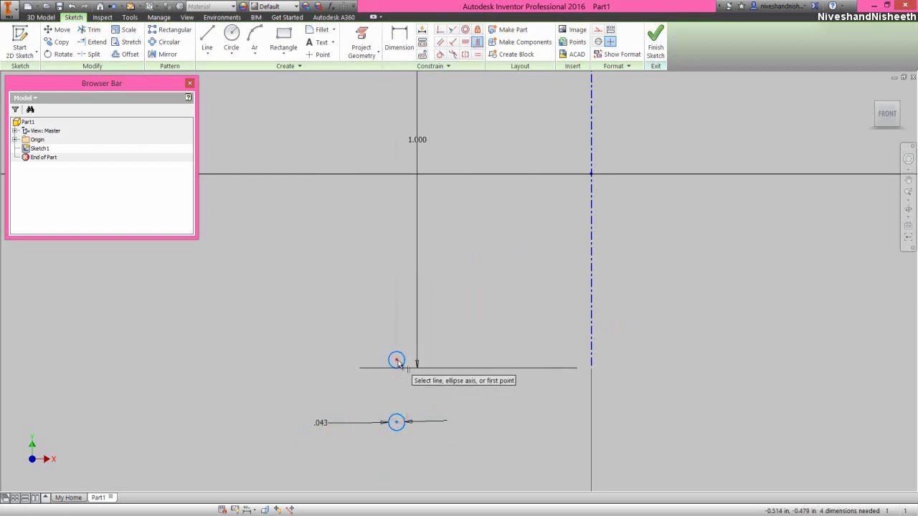
click(396, 360)
click(396, 423)
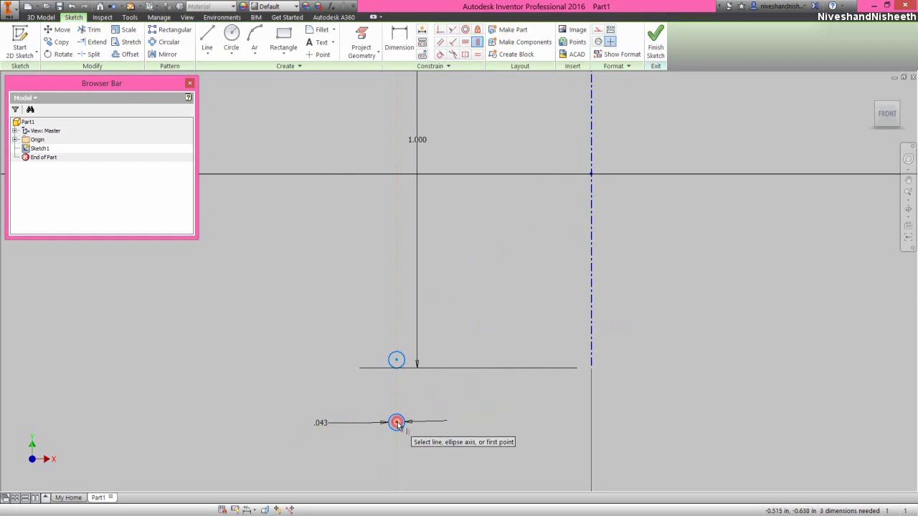
right_click(430, 394)
click(459, 389)
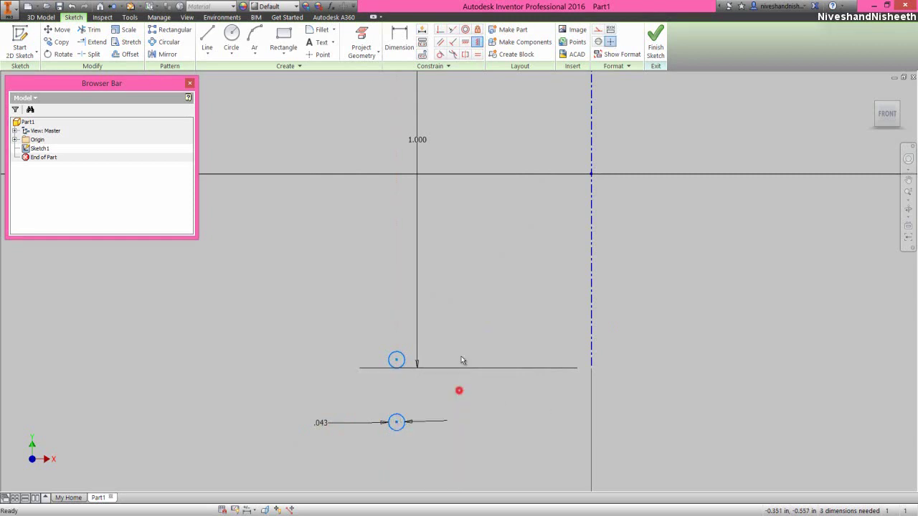
- Make the two circles touch each other with a Tangent constraint
click(440, 55)
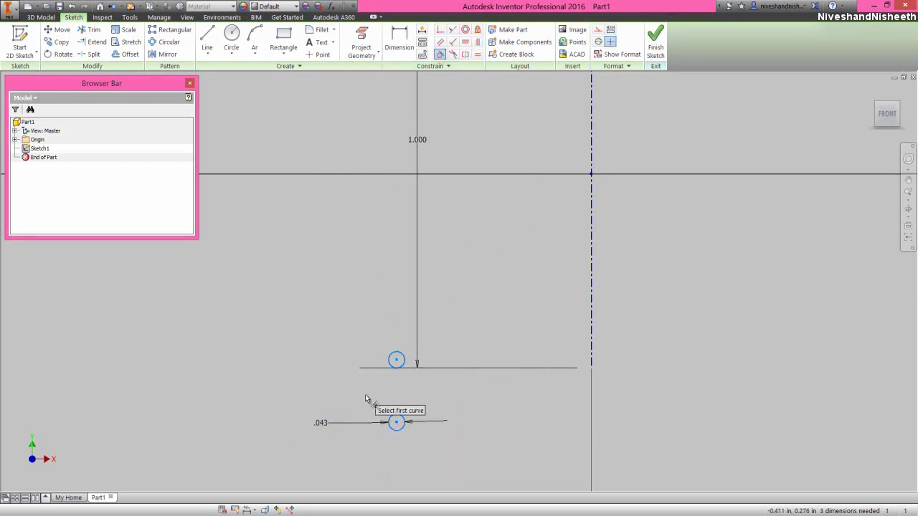
click(395, 420)
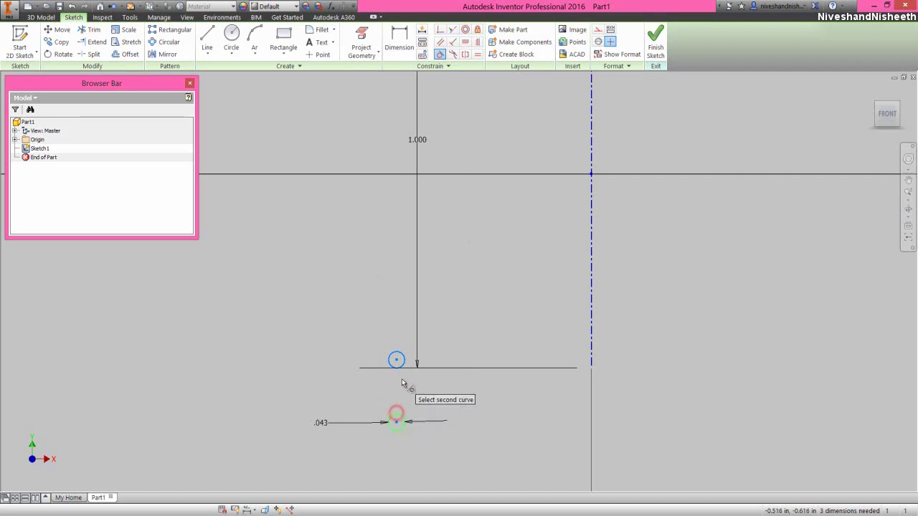
scroll(423, 423, up, 2)
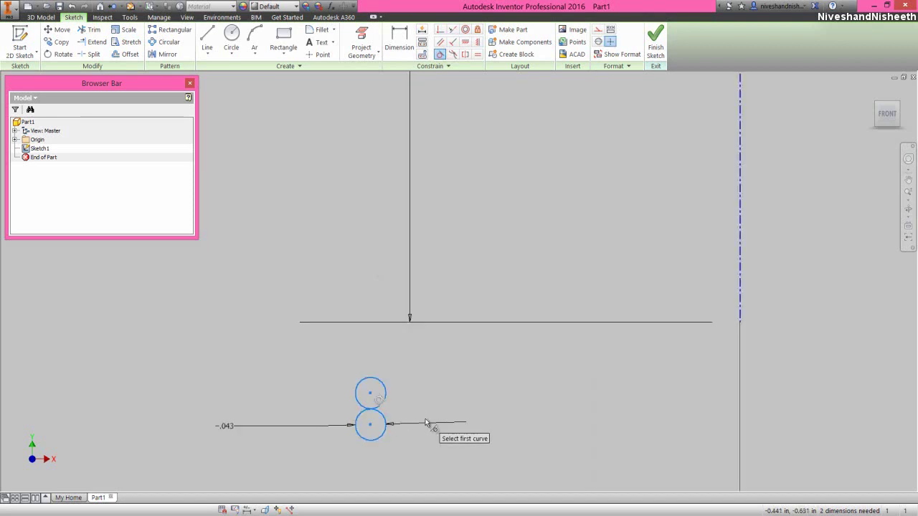
right_click(425, 393)
click(453, 395)
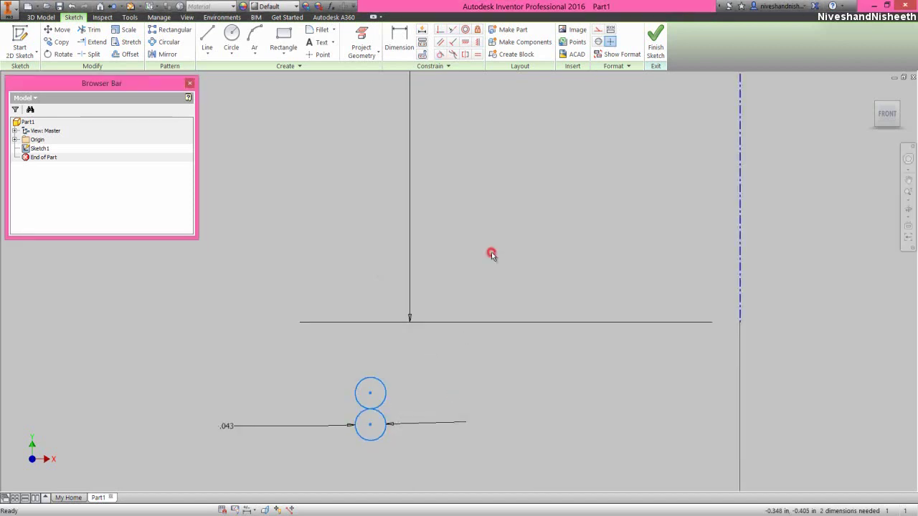
- Place sketch points where the two circles touch and on the lower circle's edge nearest the centerline, level with its centre
click(319, 55)
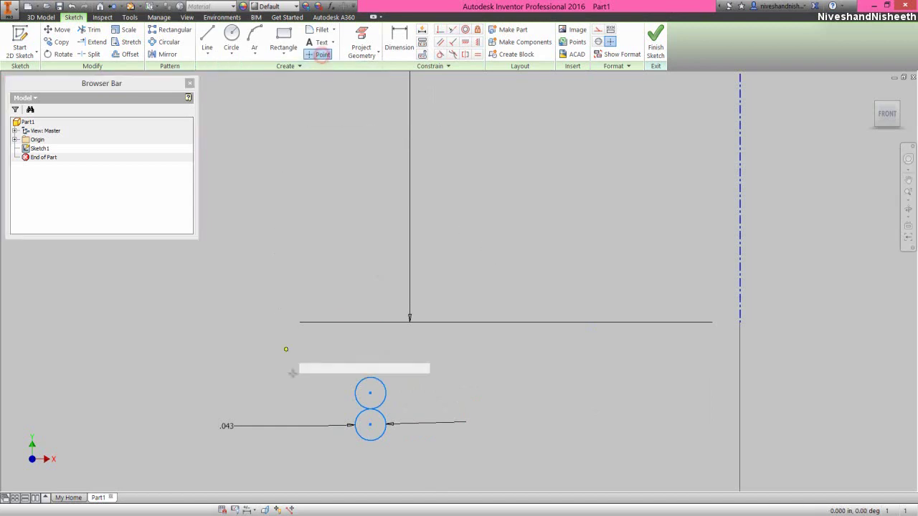
click(370, 409)
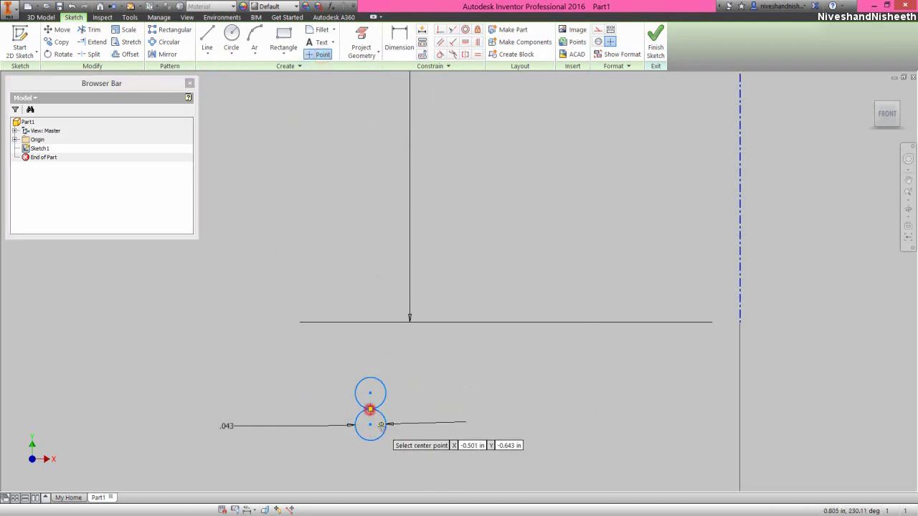
right_click(432, 368)
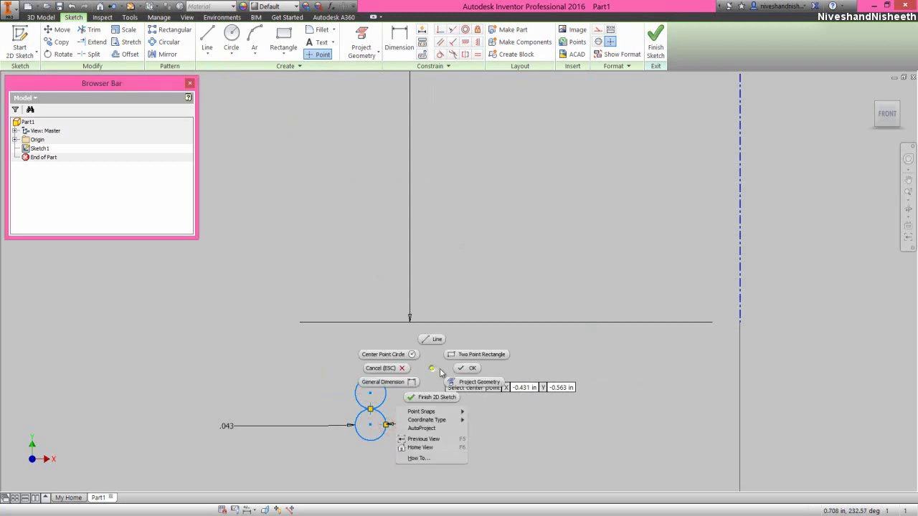
click(452, 364)
- Align the circles' contact point with the centerline's lower end, and the lower circle's edge point with its centre, using Horizontal constraints
click(465, 41)
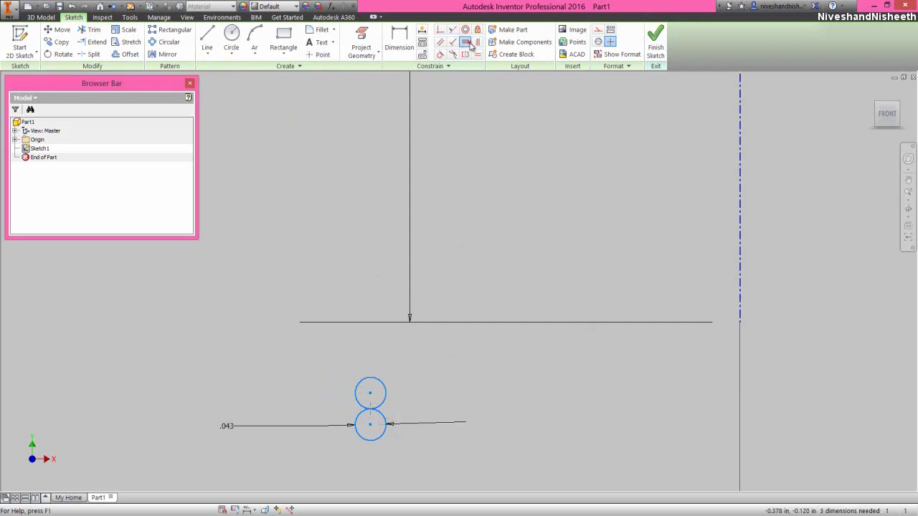
click(370, 408)
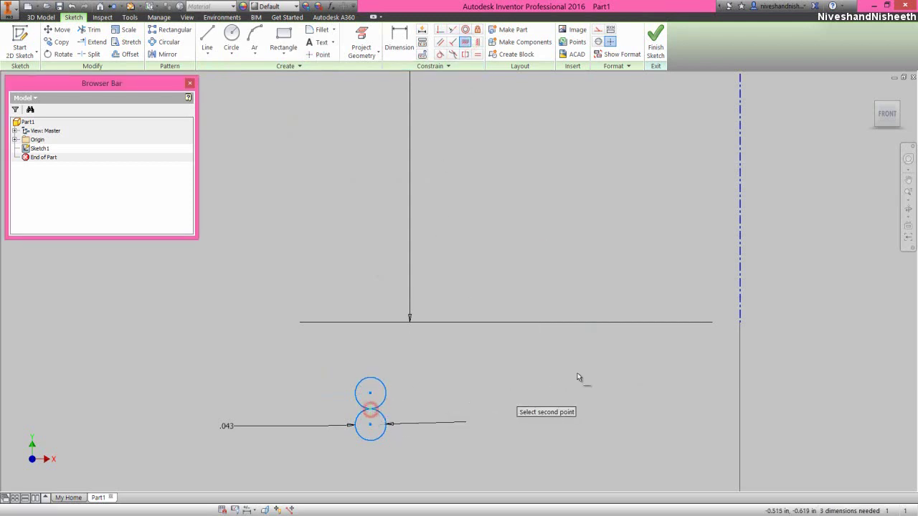
click(740, 323)
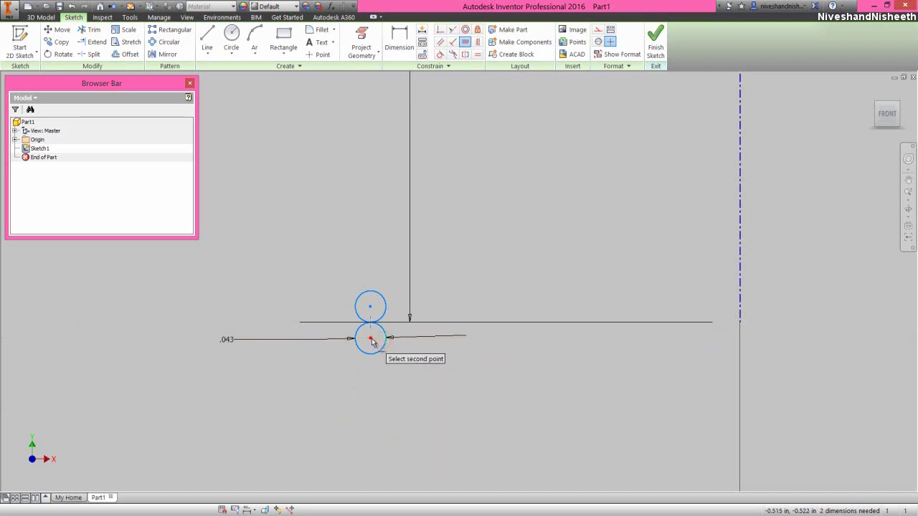
right_click(458, 246)
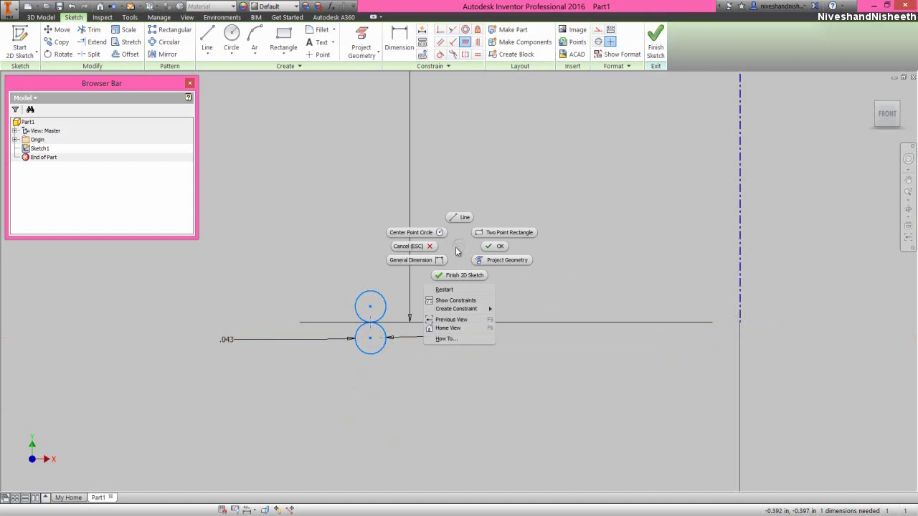
- Dimension the diameter across the centerline from the lower circle's edge point as 0.550 in
click(441, 261)
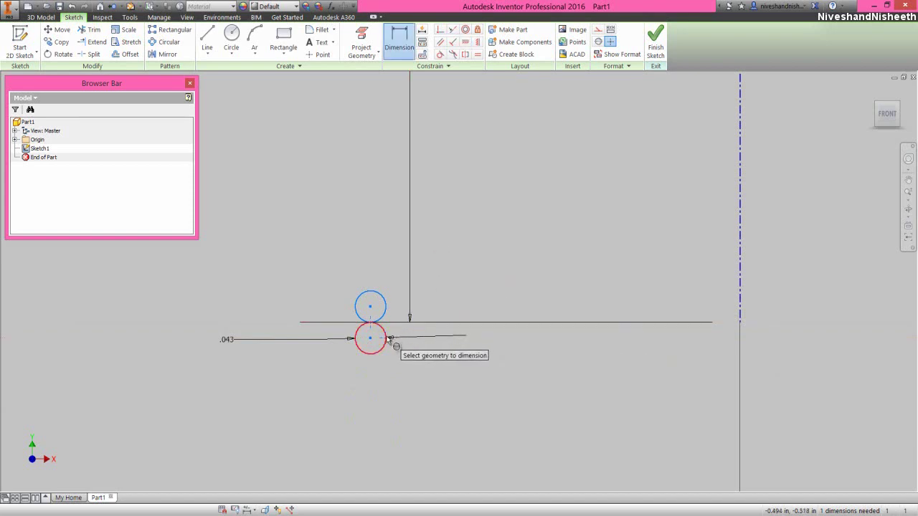
scroll(388, 342, down, 5)
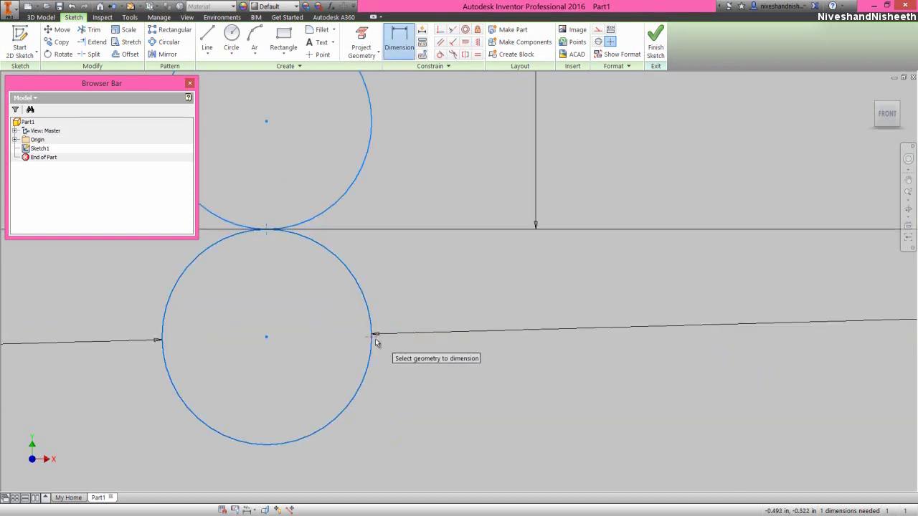
scroll(374, 342, up, 5)
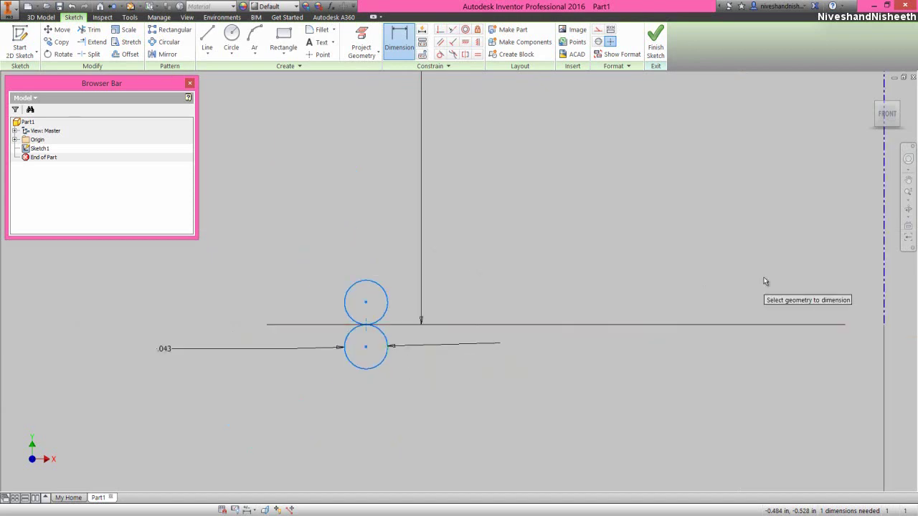
click(884, 286)
scroll(580, 377, up, 5)
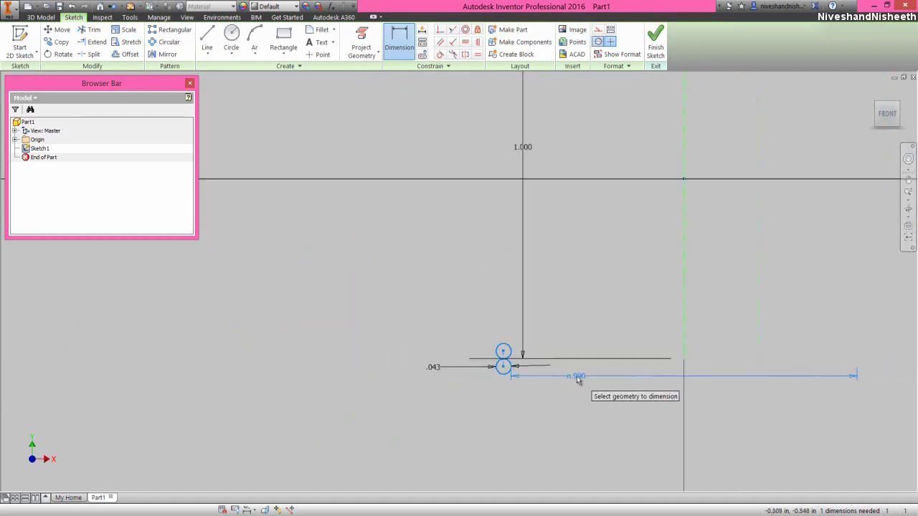
click(656, 377)
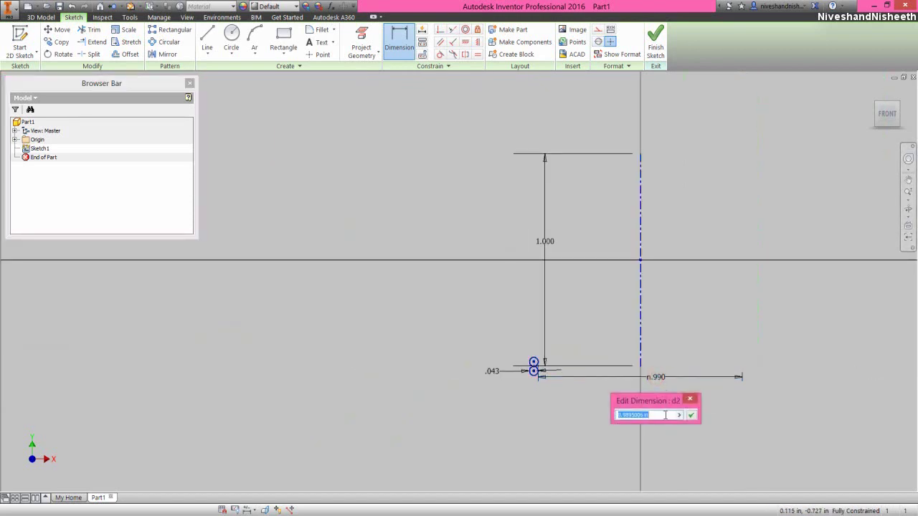
text(1)
key(Return)
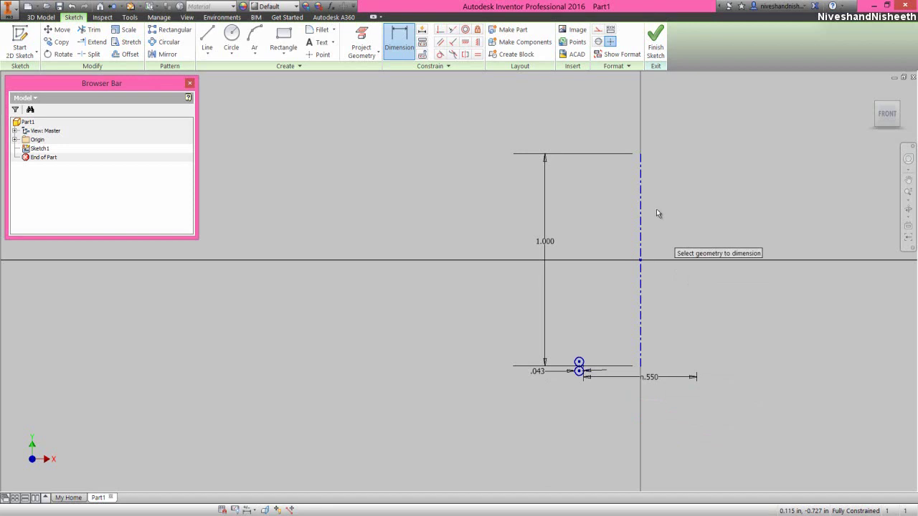
- Finish the sketch containing the centerline and the two circles
click(655, 40)
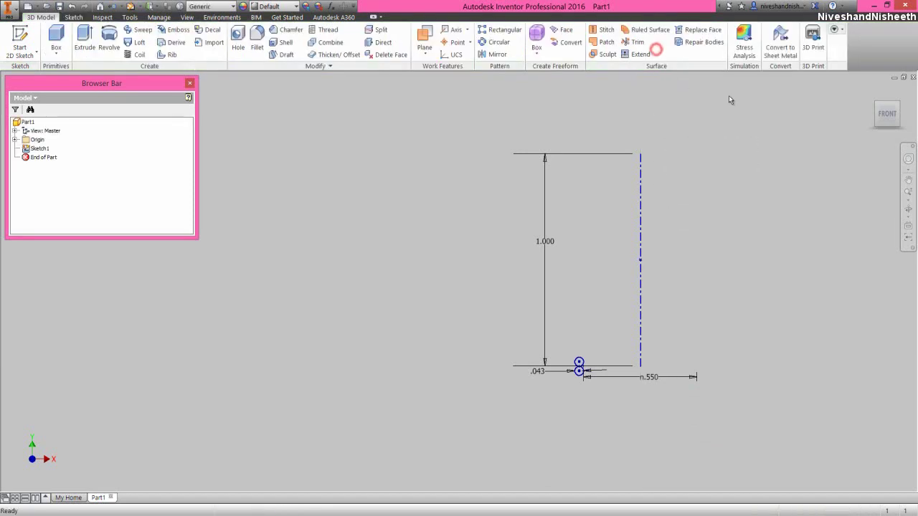
click(898, 117)
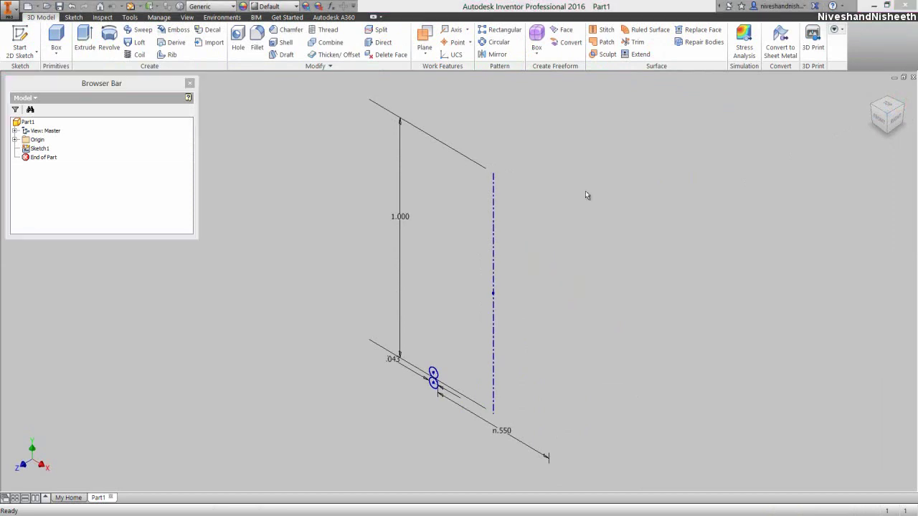
click(587, 213)
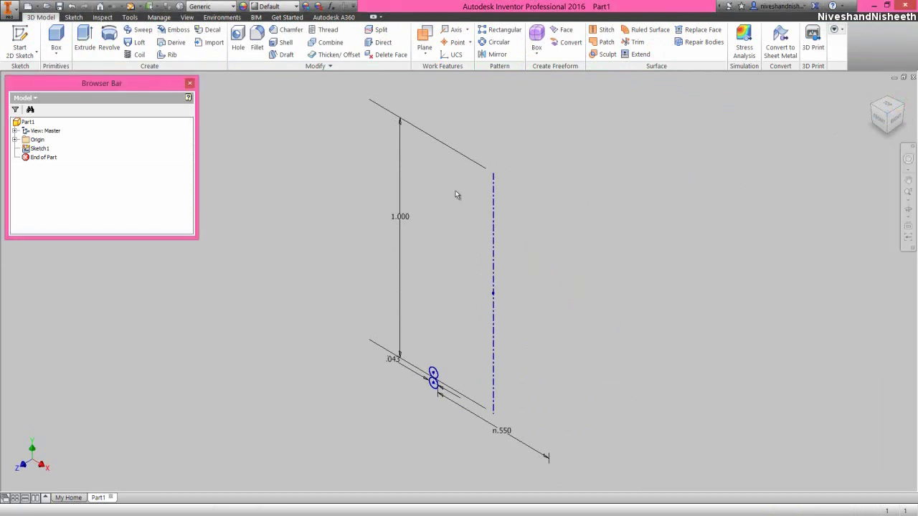
- Start a Coil of the upper circle about the vertical centerline, with the axis direction flipped upward and the rotation direction reversed
click(132, 55)
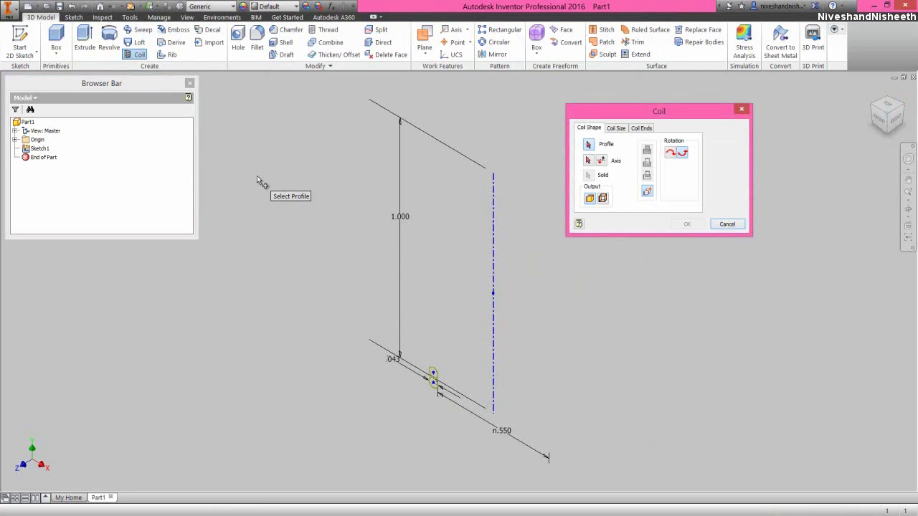
scroll(439, 344, up, 2)
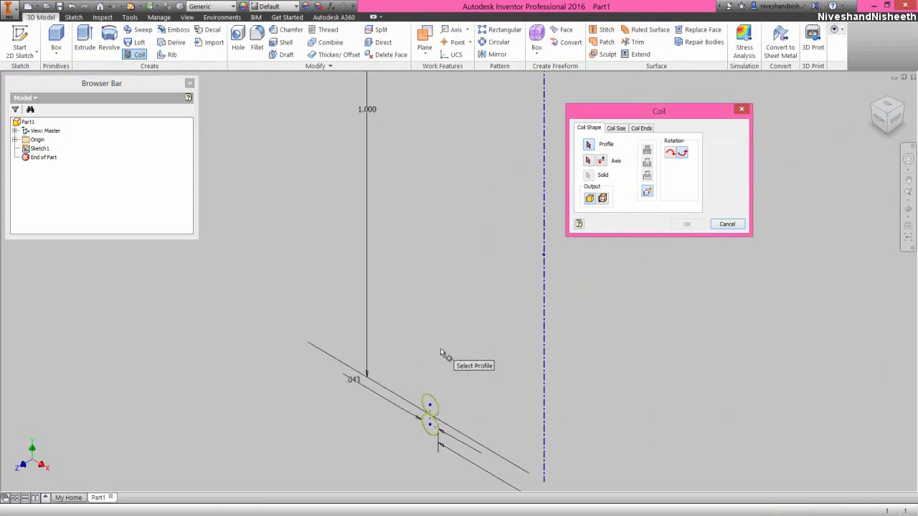
click(438, 414)
scroll(431, 419, down, 2)
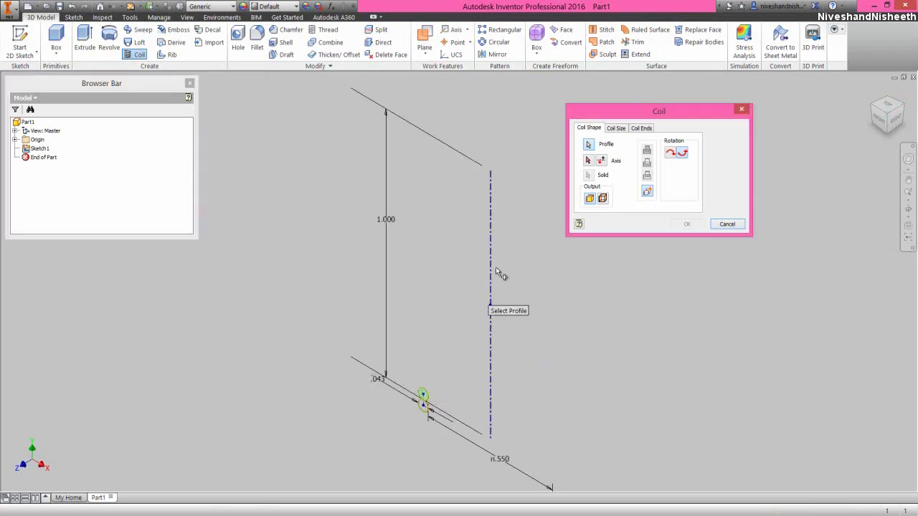
click(587, 162)
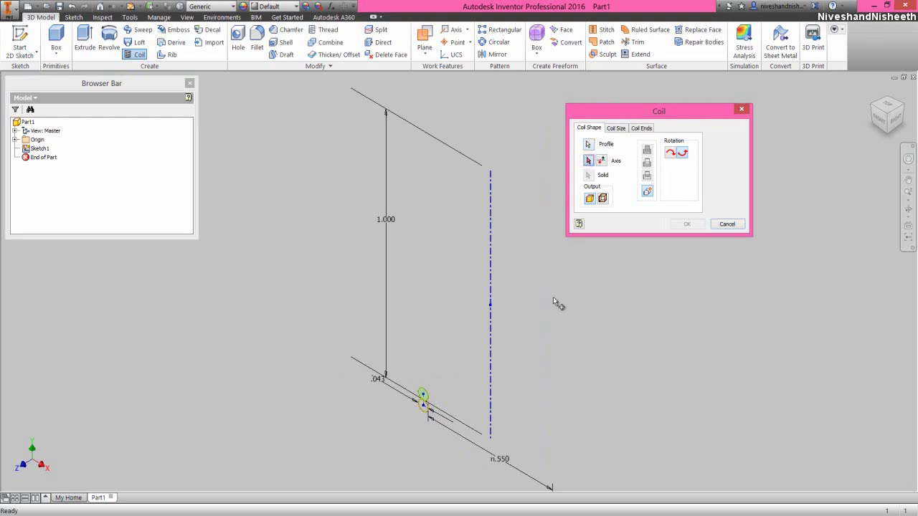
click(489, 298)
scroll(466, 298, down, 2)
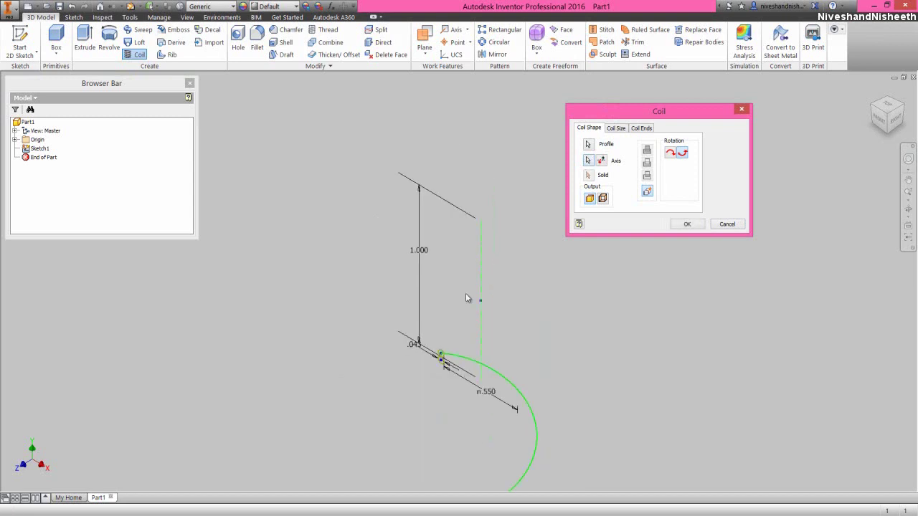
click(602, 161)
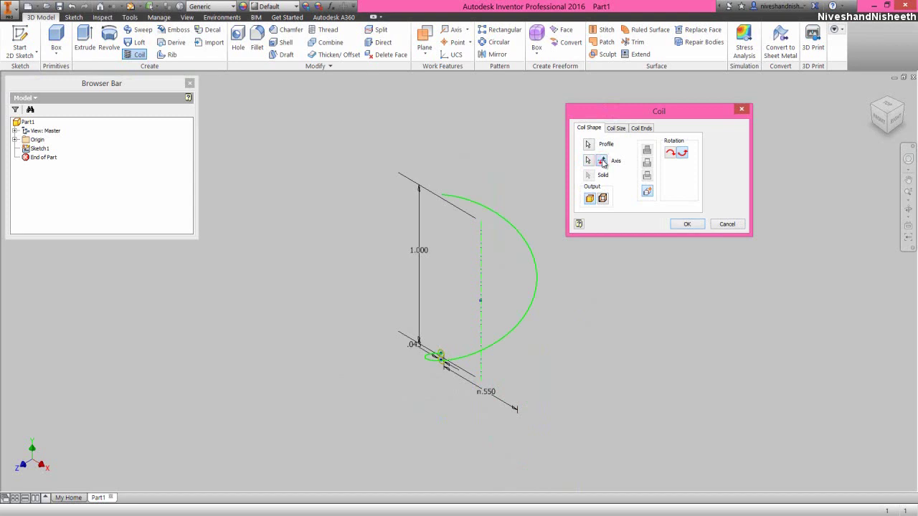
click(670, 154)
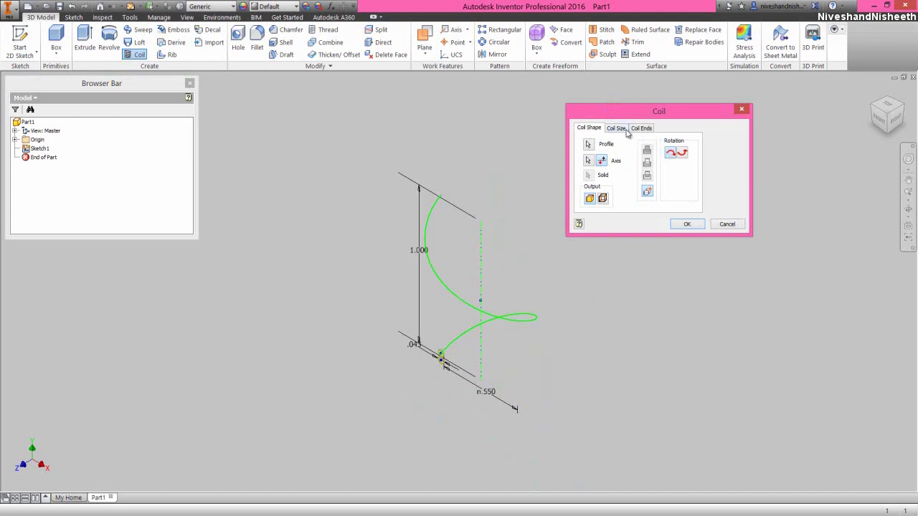
- Define the coil size by Revolution and Height, with a height of 1 in and 5 revolutions
click(618, 129)
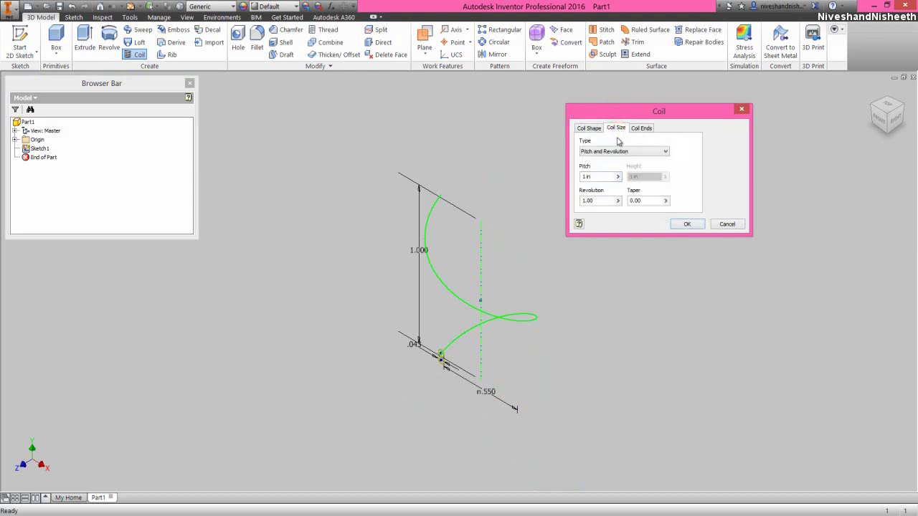
click(615, 152)
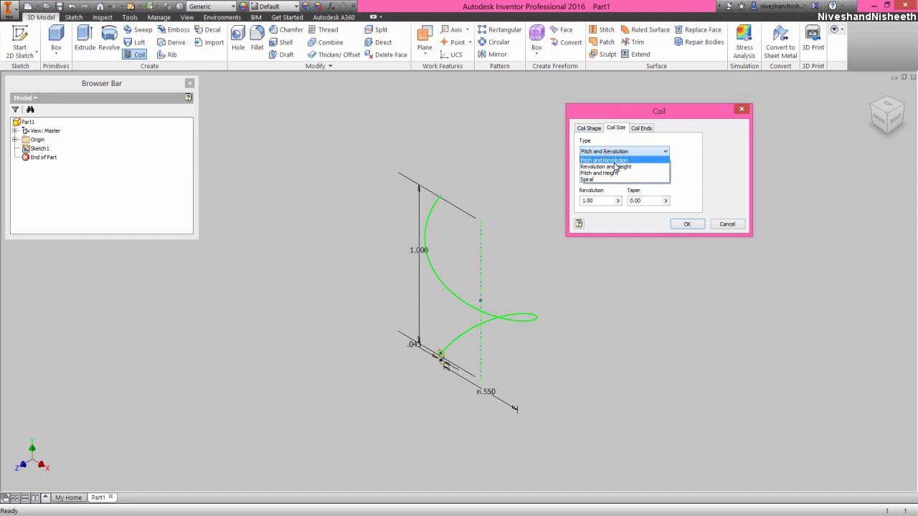
click(615, 166)
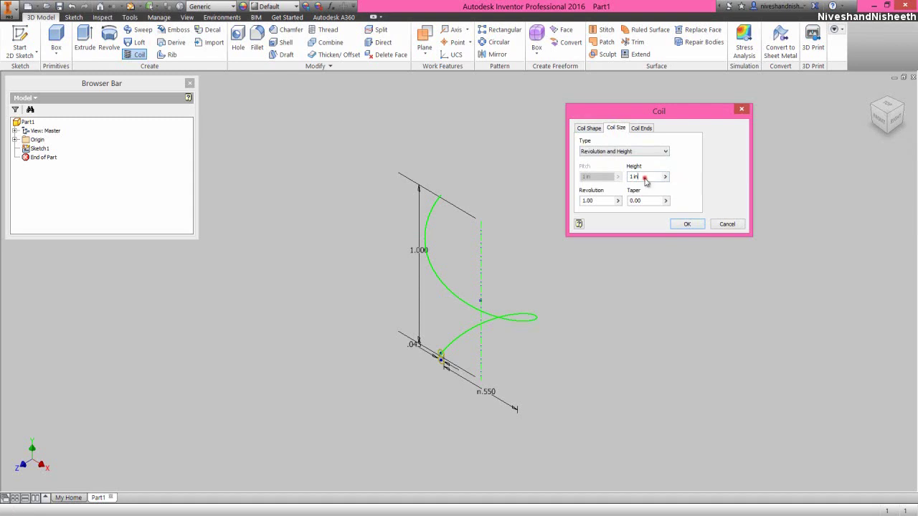
double_click(609, 200)
text(5)
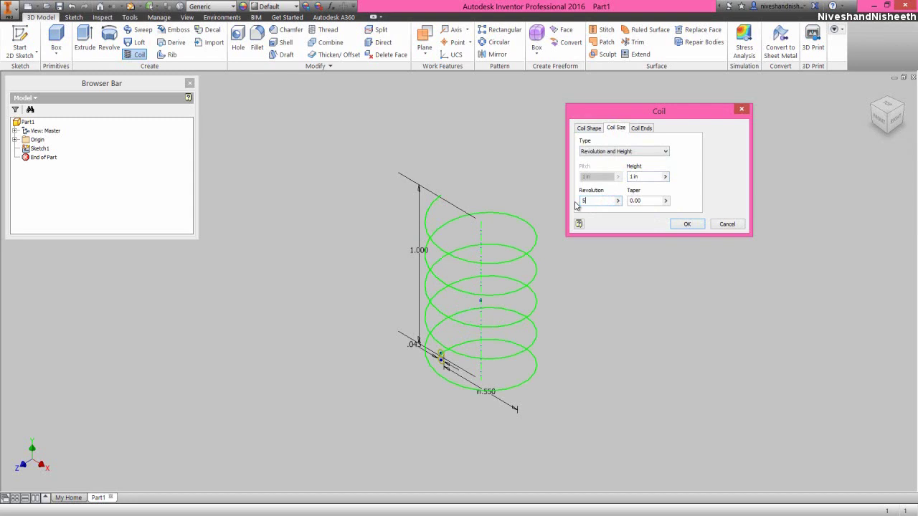
- Change both the start and the end condition of the coil to Flat
click(638, 130)
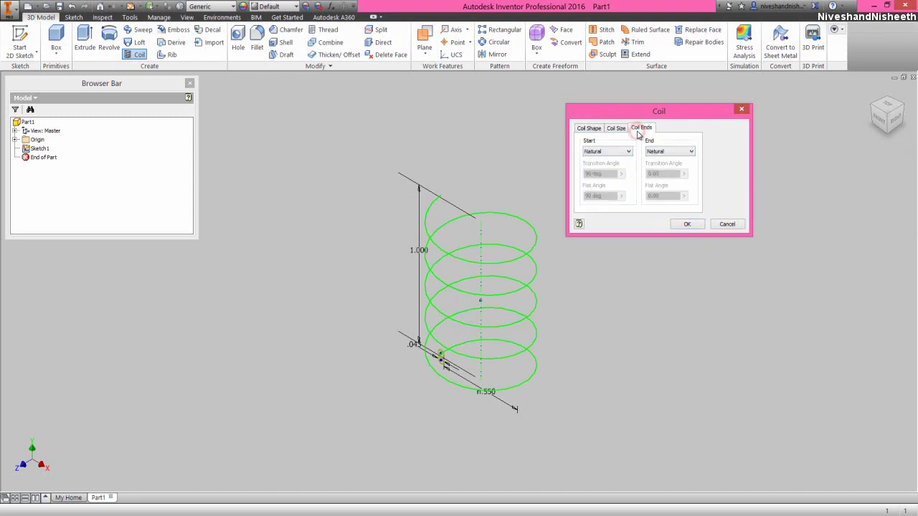
click(618, 152)
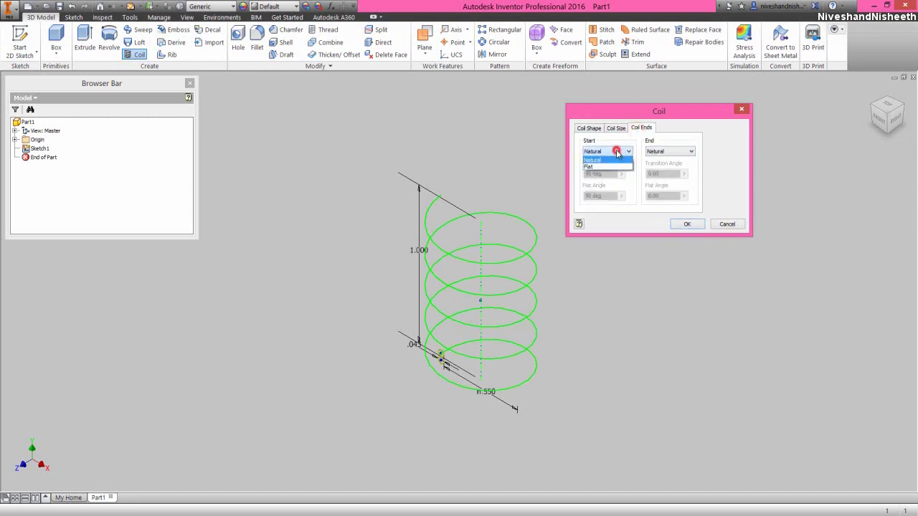
click(606, 166)
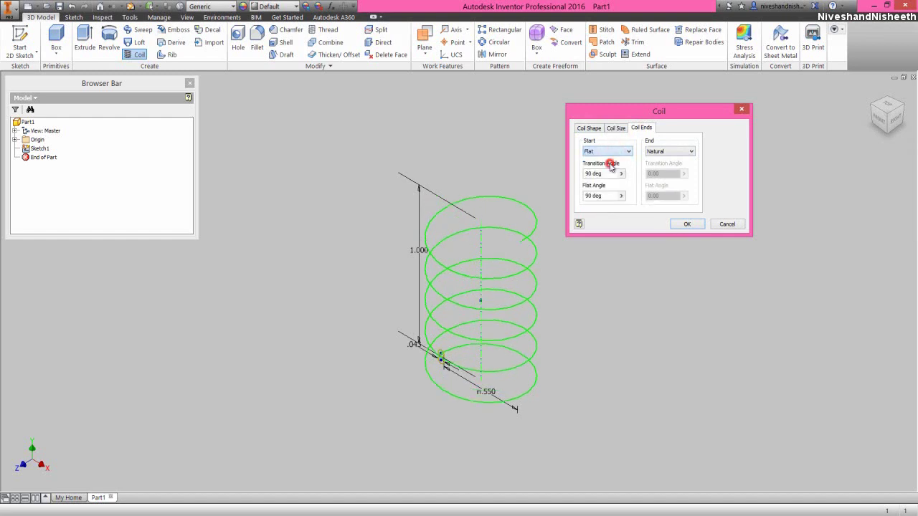
click(674, 152)
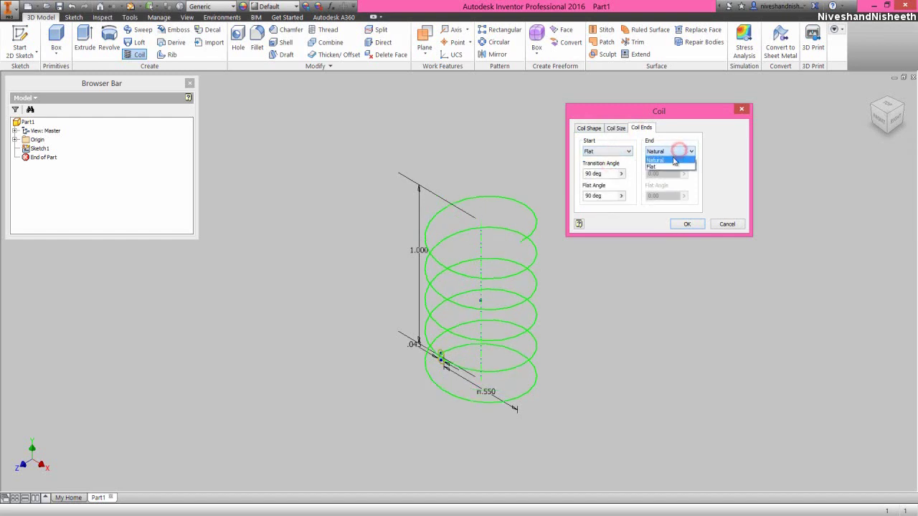
click(666, 166)
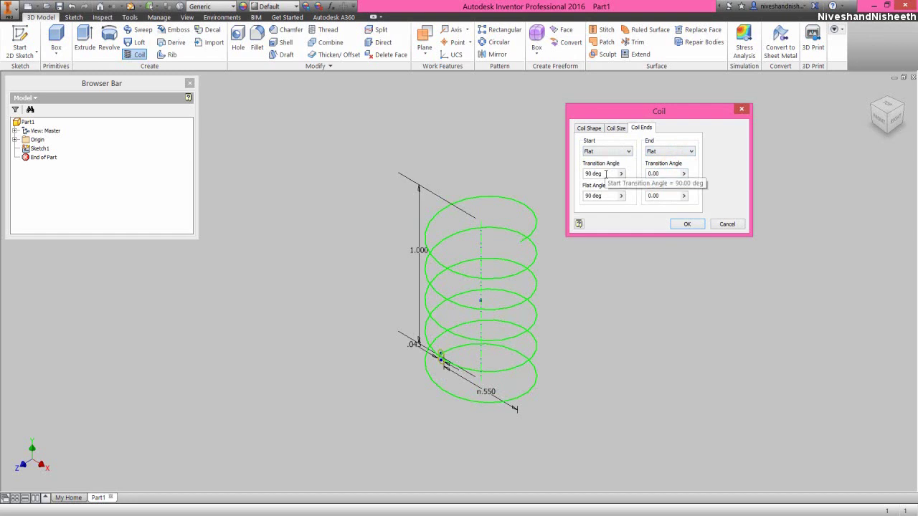
- Set the transition angle to 30 degrees at both the start and the end of the coil
drag(606, 174, 576, 176)
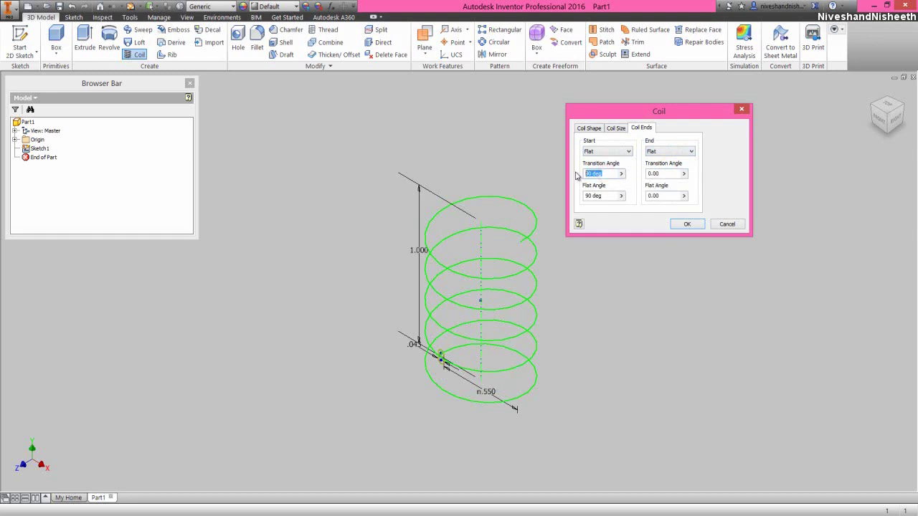
text(30)
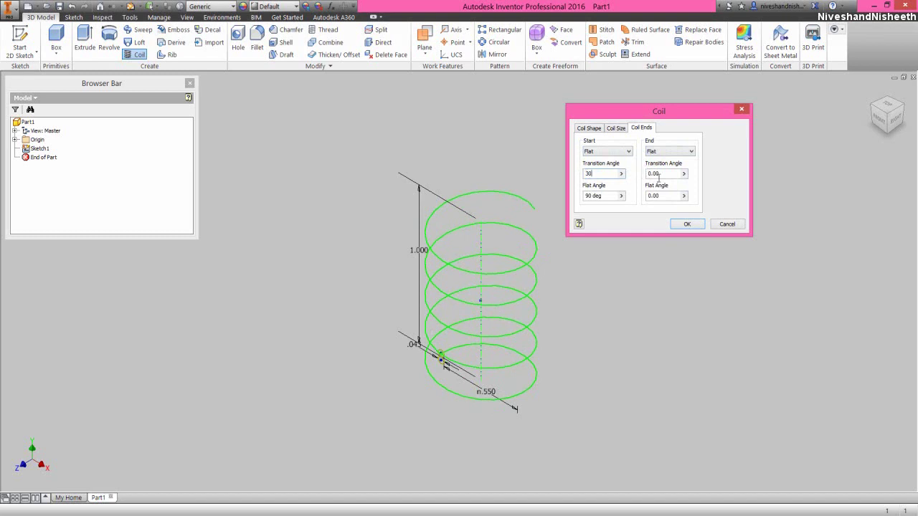
drag(659, 175, 641, 176)
text(30)
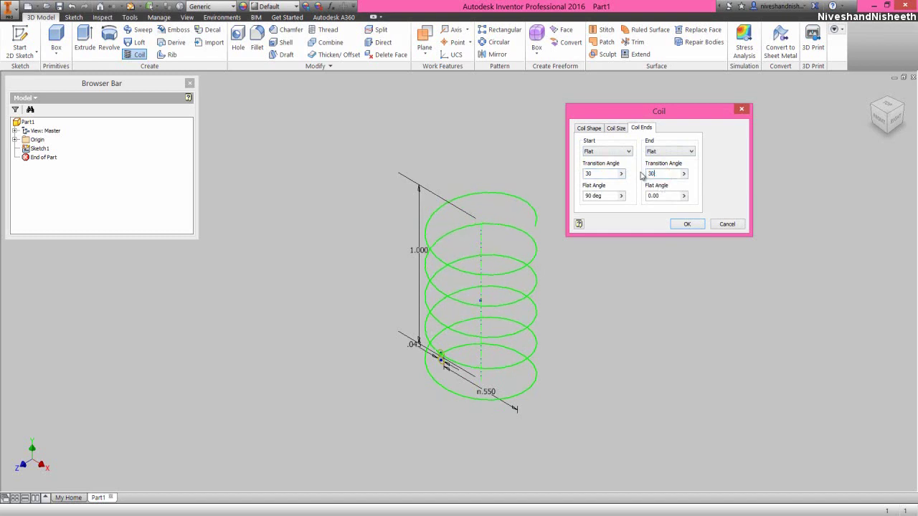
- Set the coil's start flat angle to 1 degree and create the coil
click(590, 196)
double_click(589, 195)
text(1)
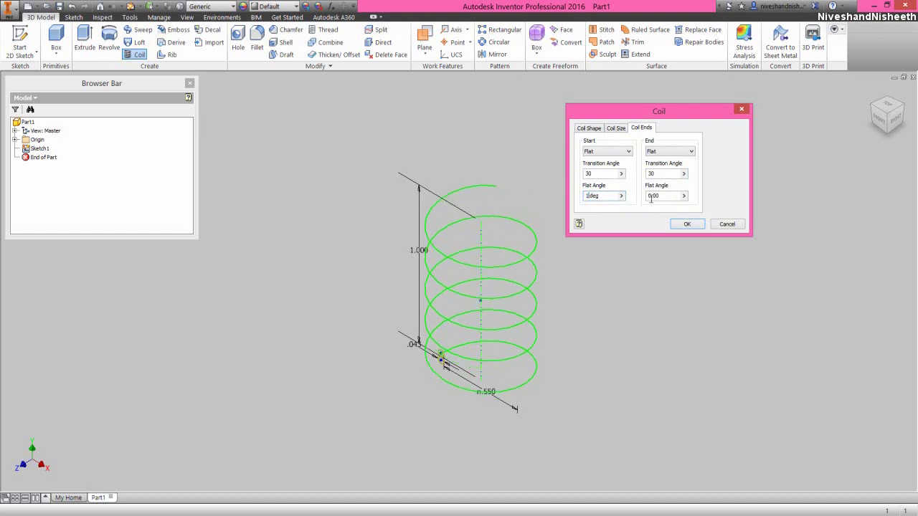
click(650, 195)
click(678, 223)
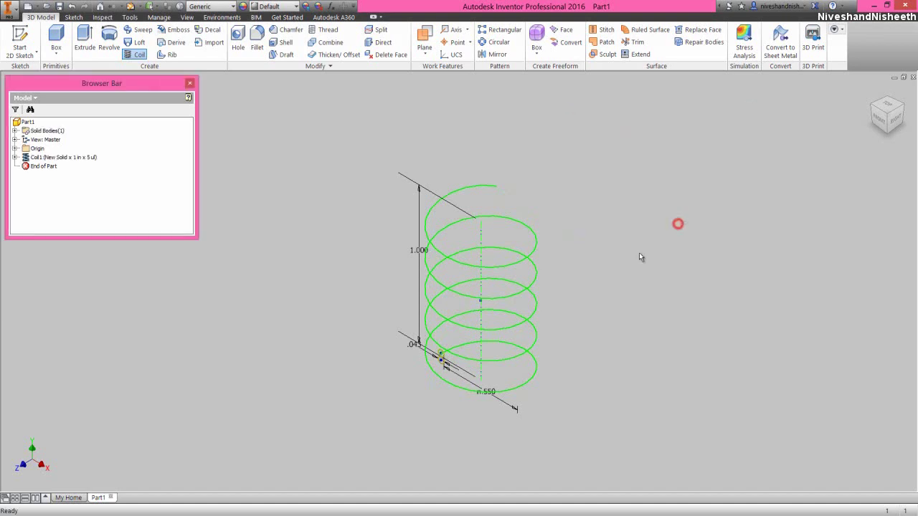
- Save the part under the file name Suspension_Spring
click(63, 7)
double_click(450, 373)
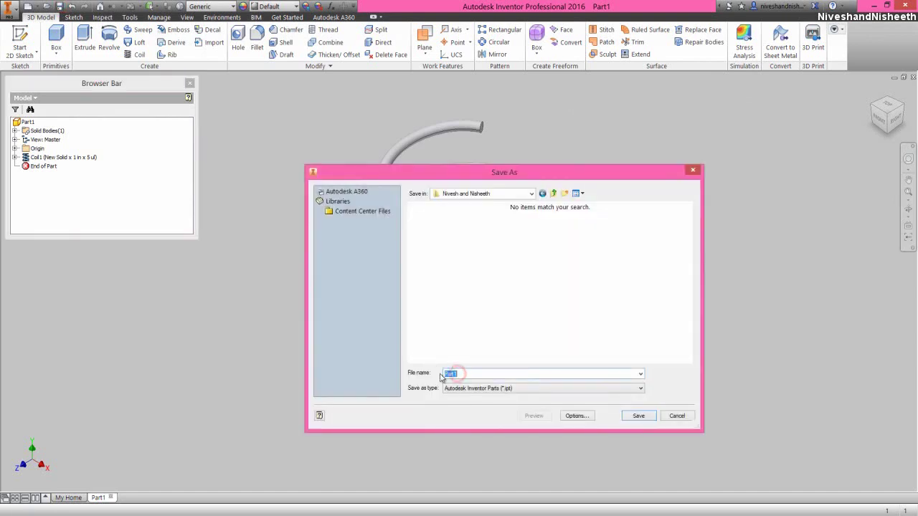
text(Suspension_Spring)
click(626, 417)
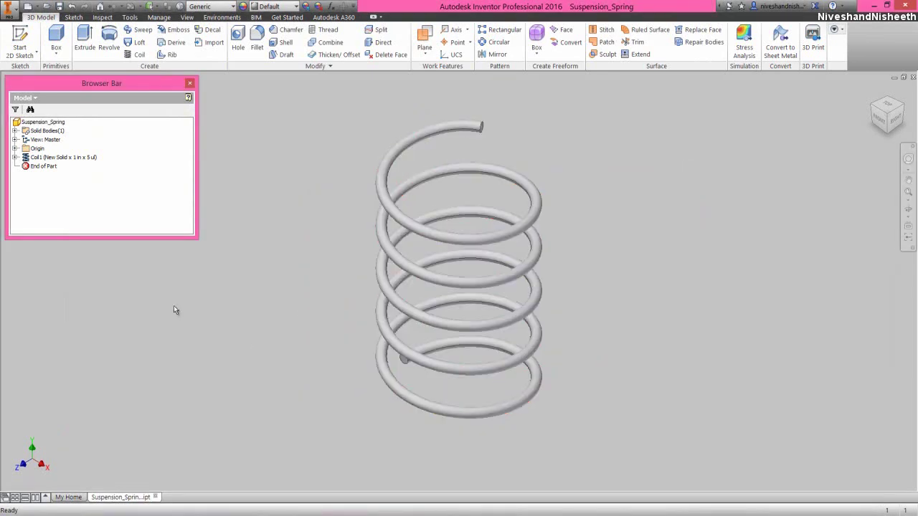
- Make the sketch consumed by the coil visible again
click(16, 158)
click(46, 167)
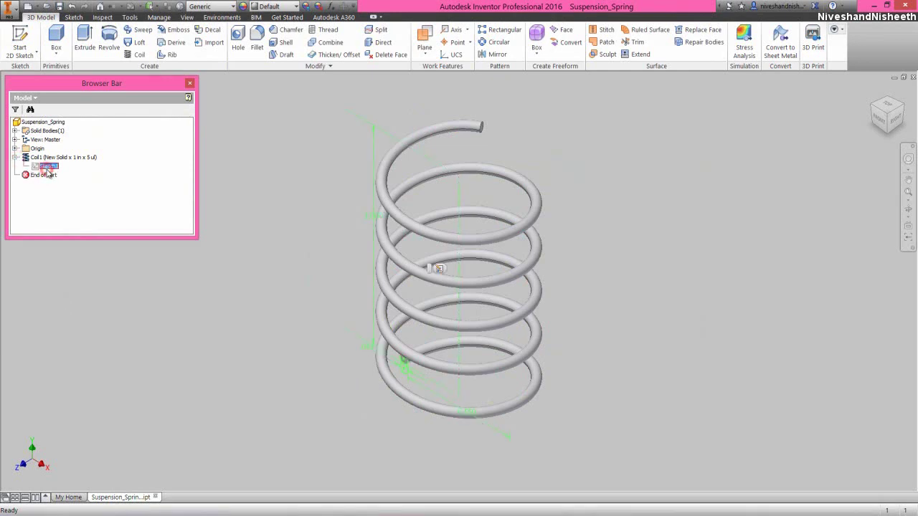
right_click(46, 169)
click(72, 265)
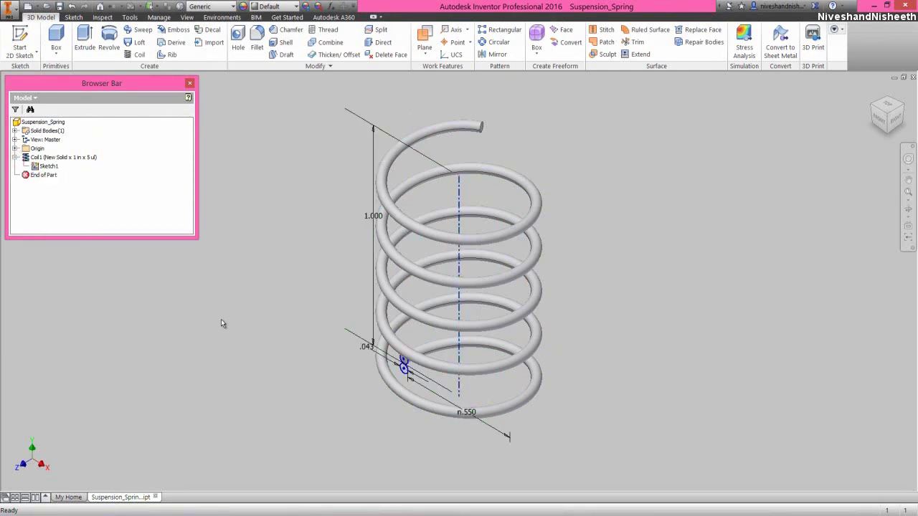
click(220, 320)
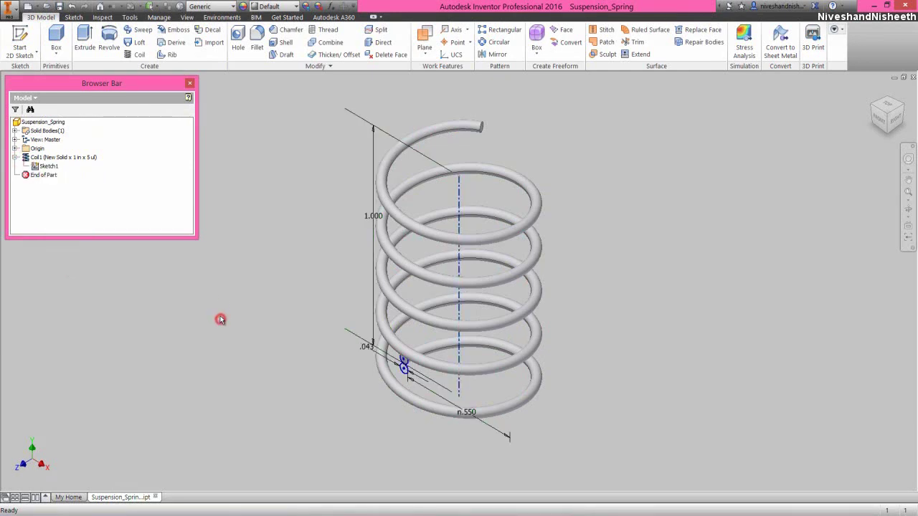
- Start a second Coil of the lower circle about the origin Y axis, with the rotation reversed and the axis direction flipped downward
click(136, 54)
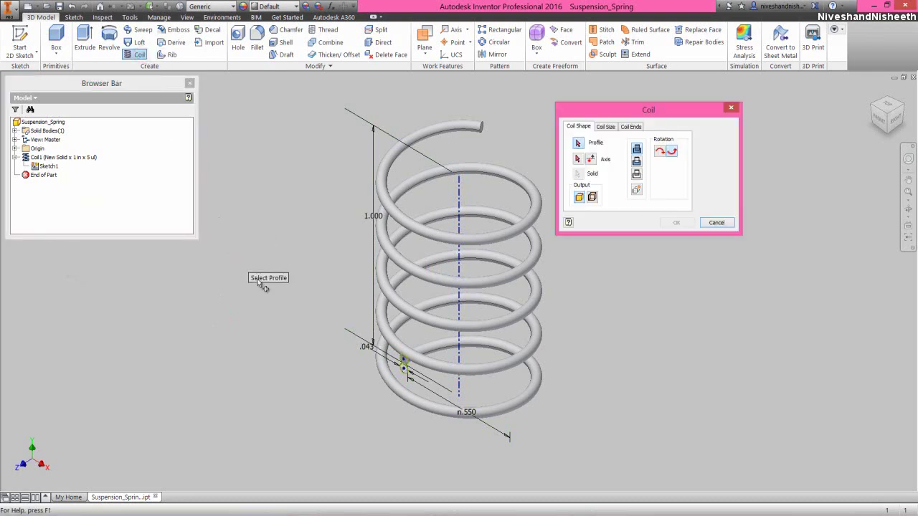
scroll(405, 367, up, 3)
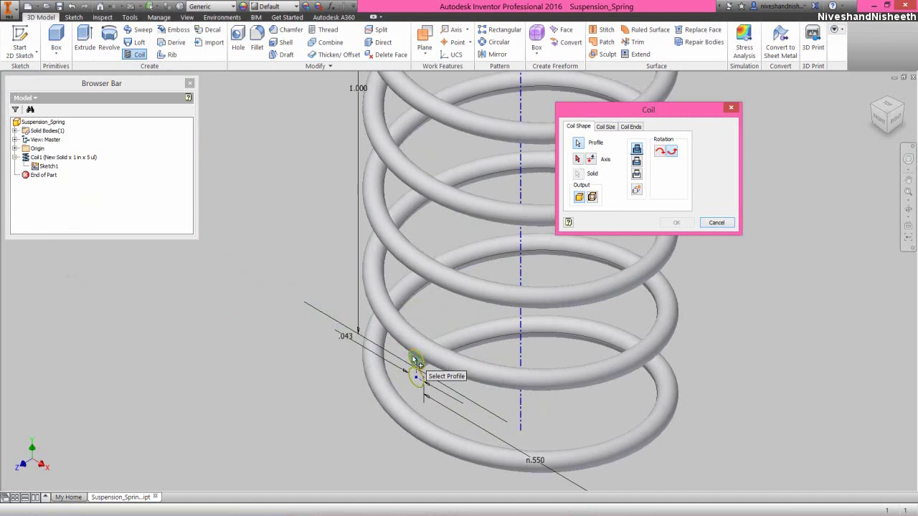
scroll(342, 424, down, 3)
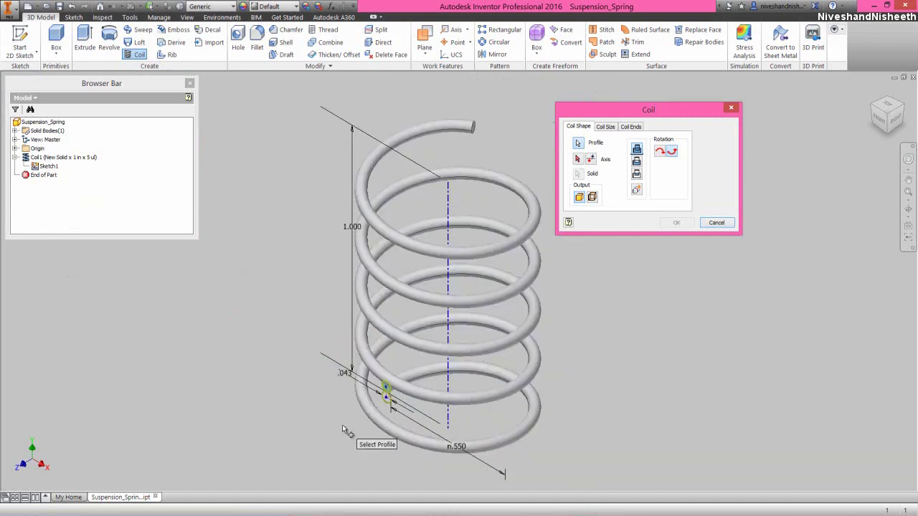
click(324, 387)
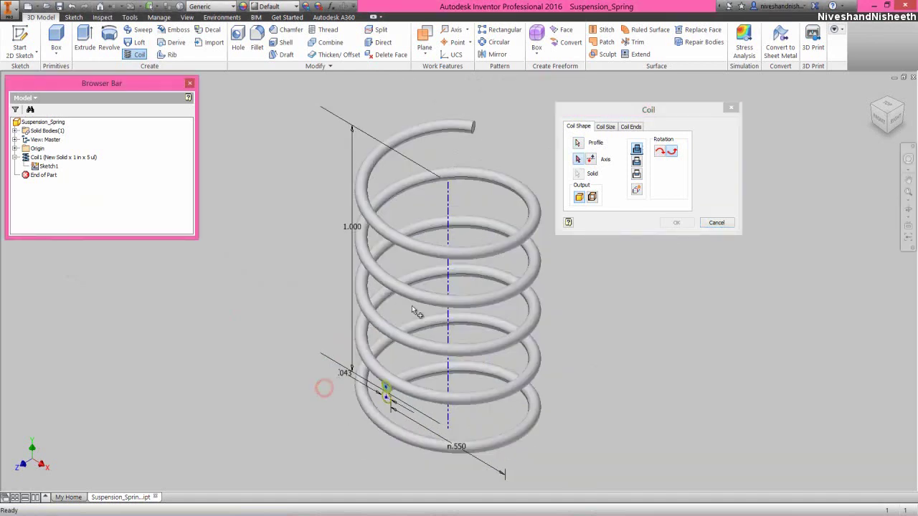
click(592, 113)
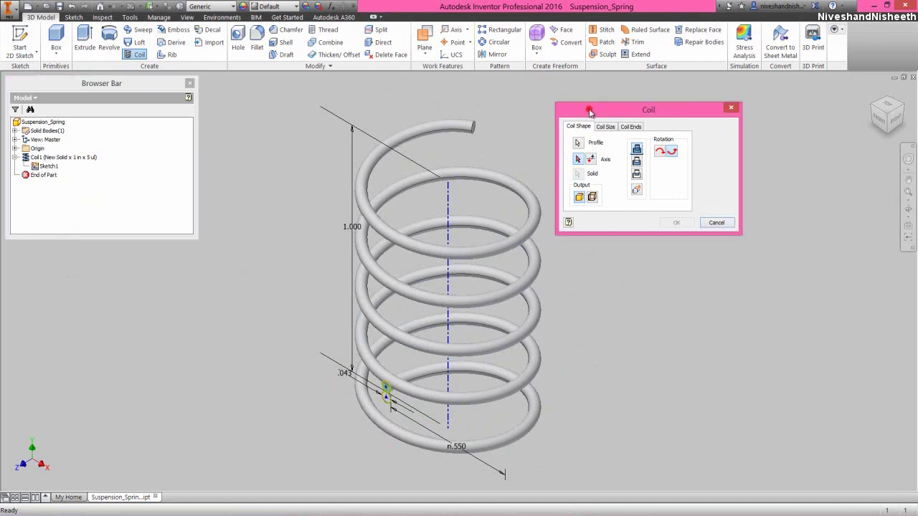
click(578, 160)
click(16, 148)
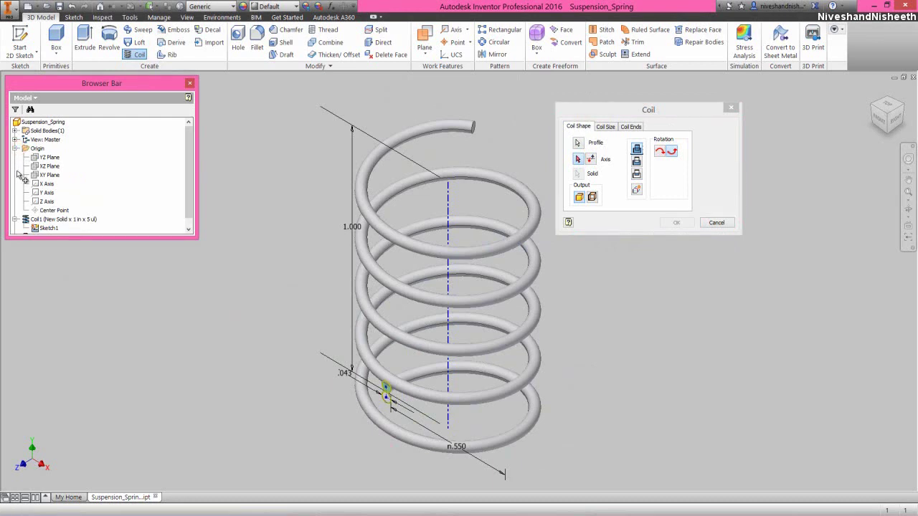
click(45, 193)
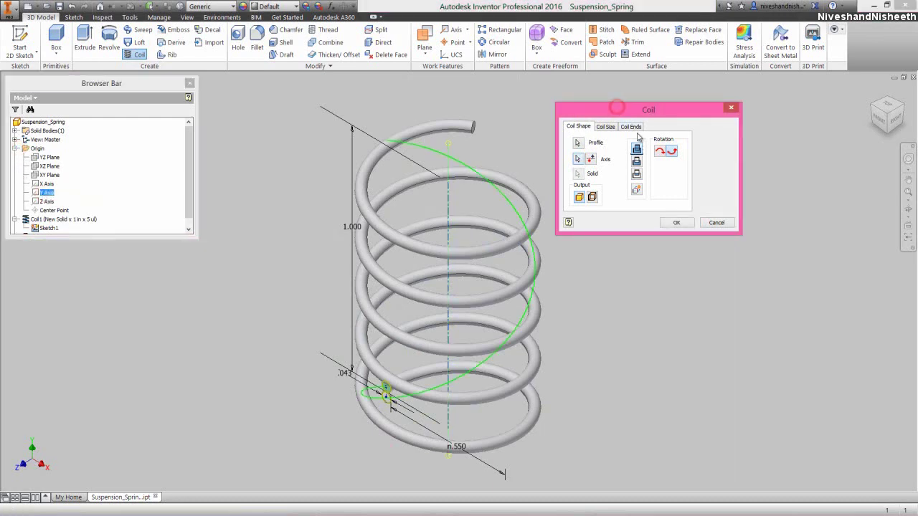
click(660, 152)
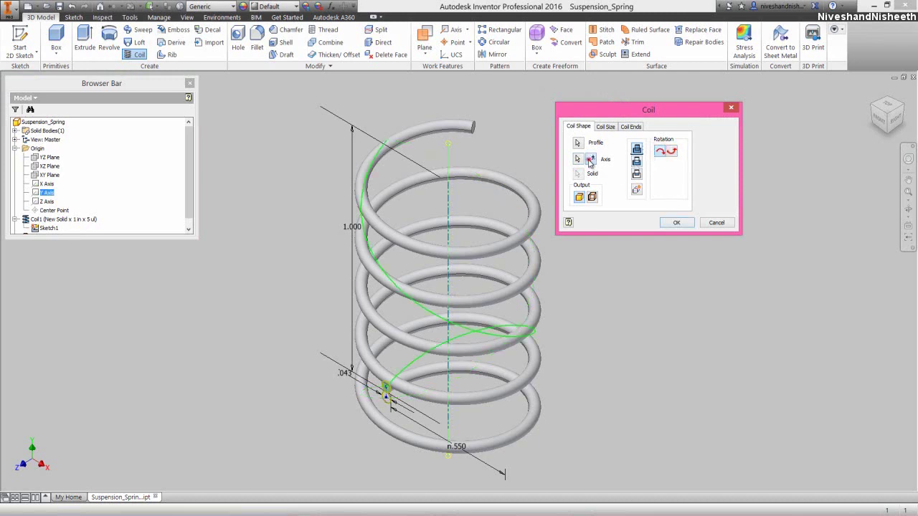
click(589, 161)
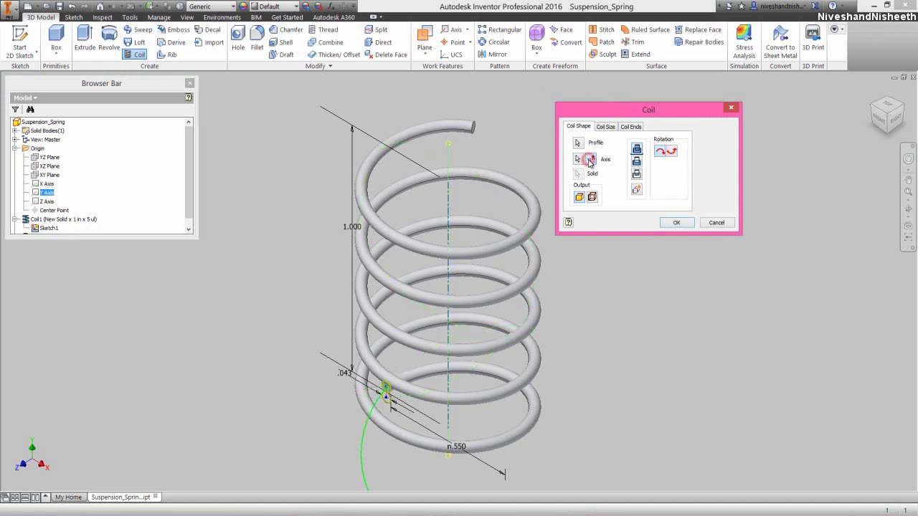
- Define the coil by Pitch and Revolution with a pitch of d1+0.001 and 2 revolutions, and create it
click(605, 127)
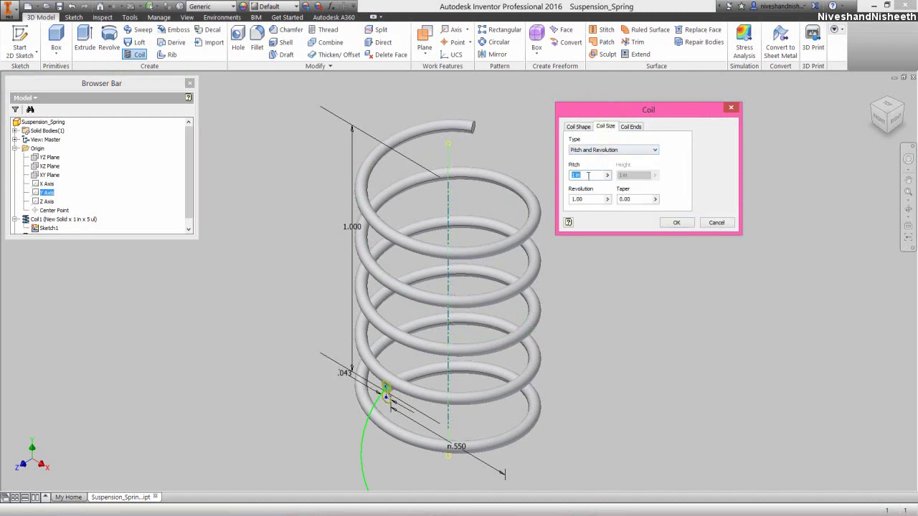
text(0.1)
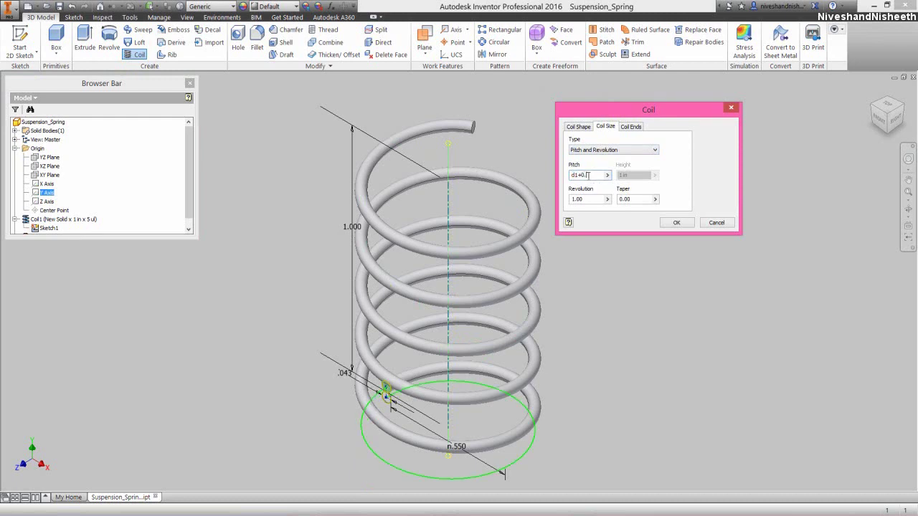
text(3)
key(BackSpace)
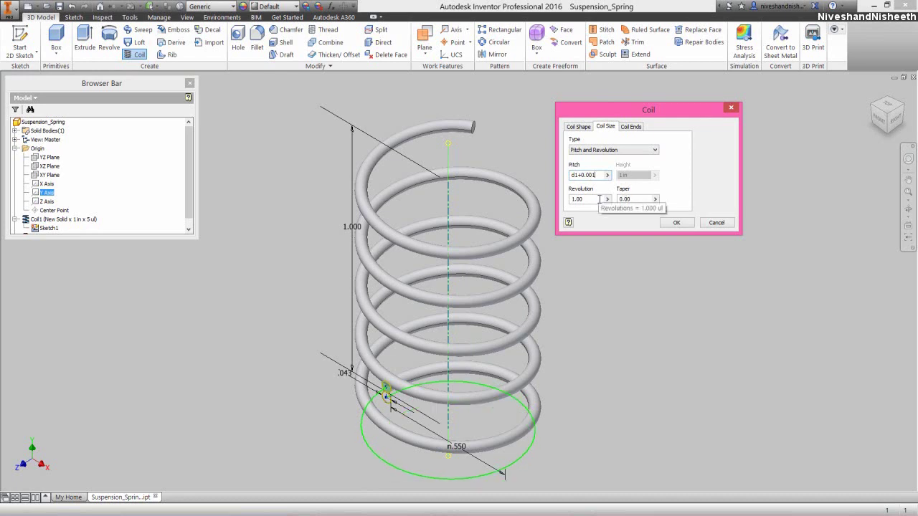
double_click(596, 198)
text(2)
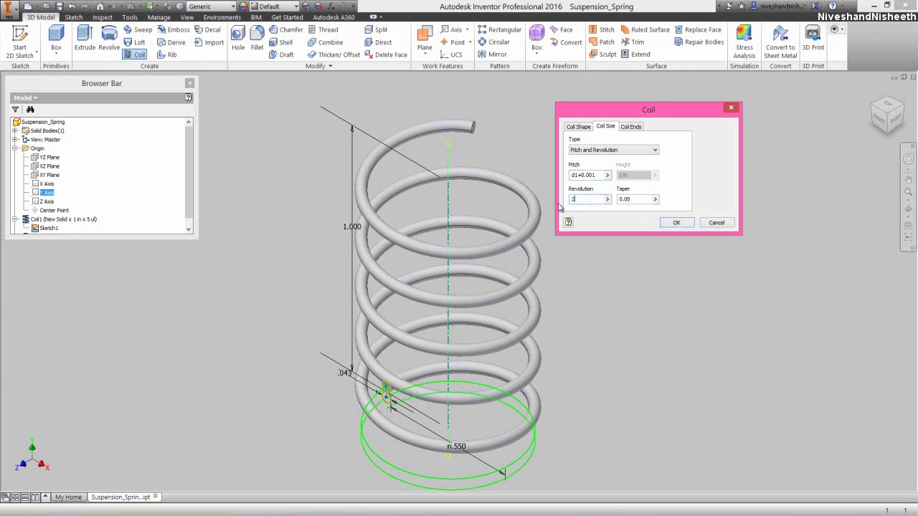
click(676, 223)
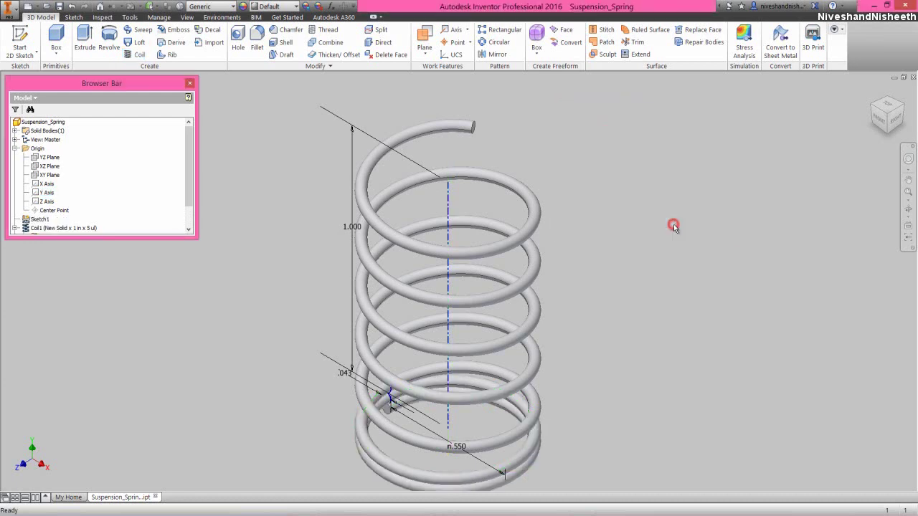
click(673, 224)
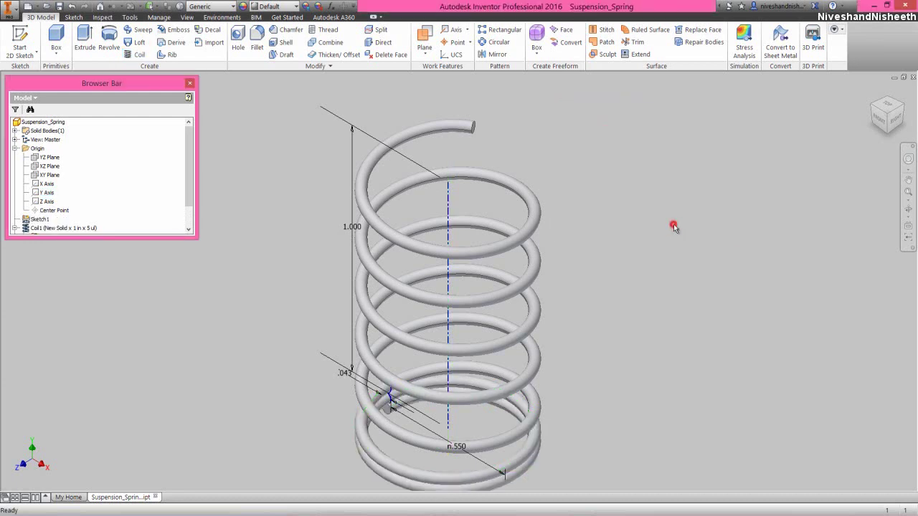
- Collapse all expanded entries in the model tree
right_click(123, 187)
click(148, 277)
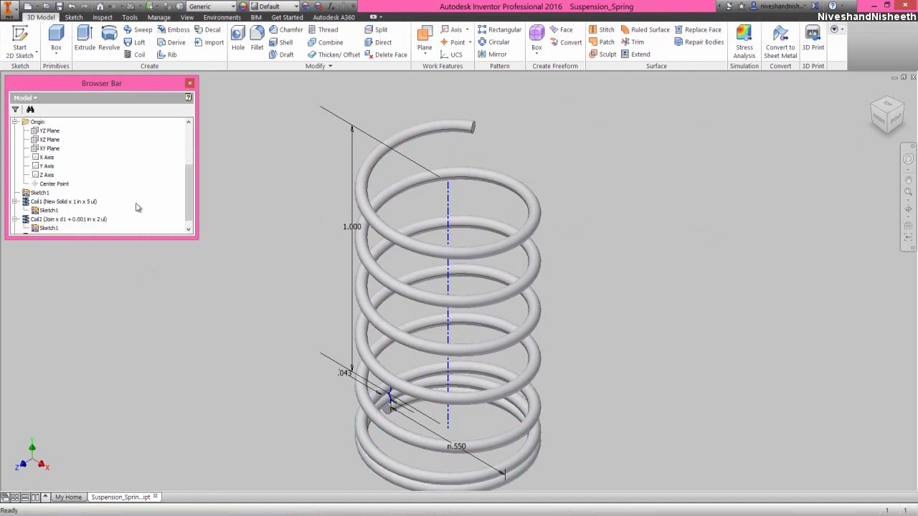
right_click(136, 207)
click(167, 304)
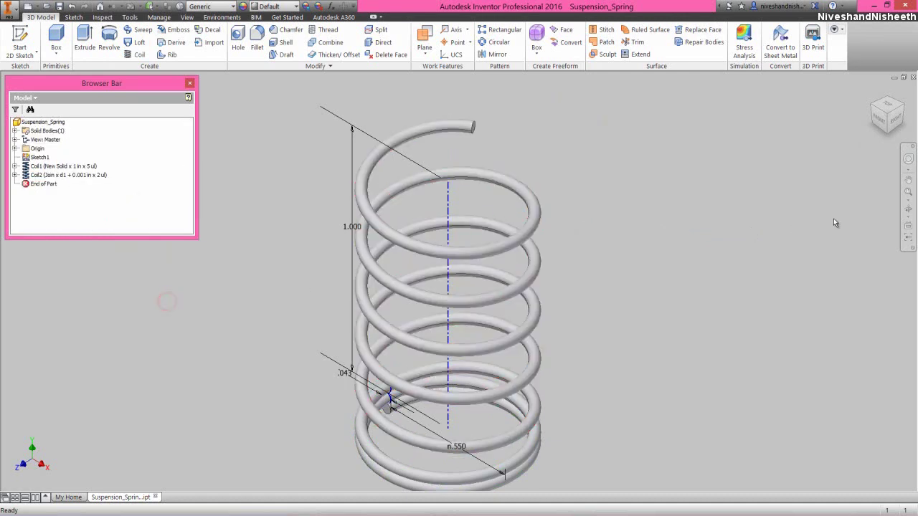
- Start a new sketch on the origin XY plane and project the spring's cut edges onto it
click(908, 191)
click(267, 139)
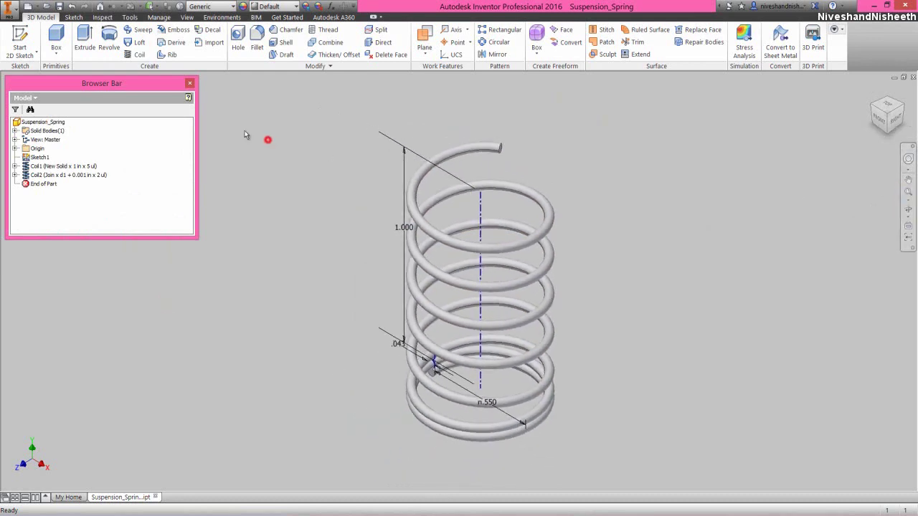
click(293, 239)
click(324, 256)
click(15, 149)
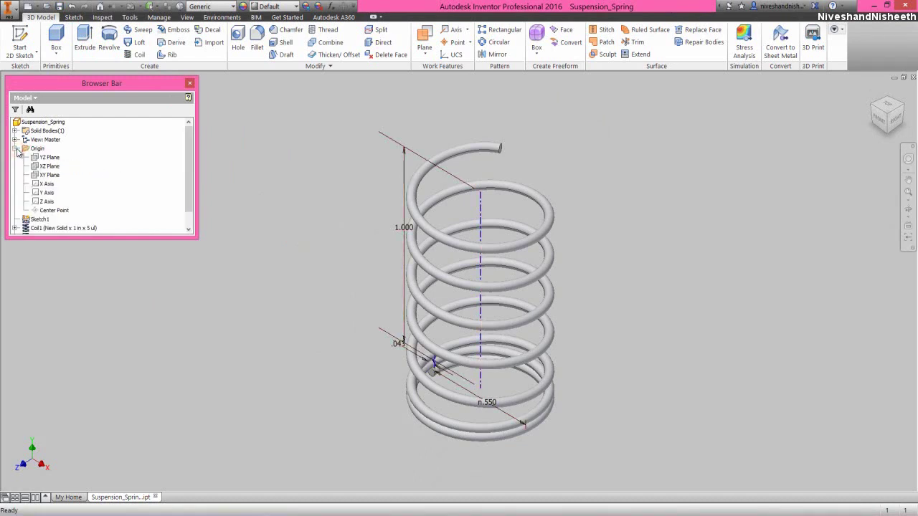
click(43, 175)
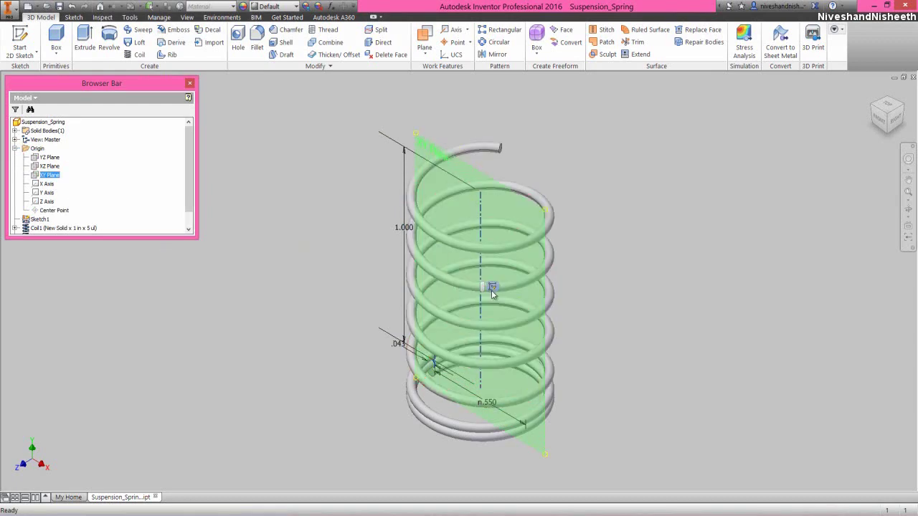
click(492, 287)
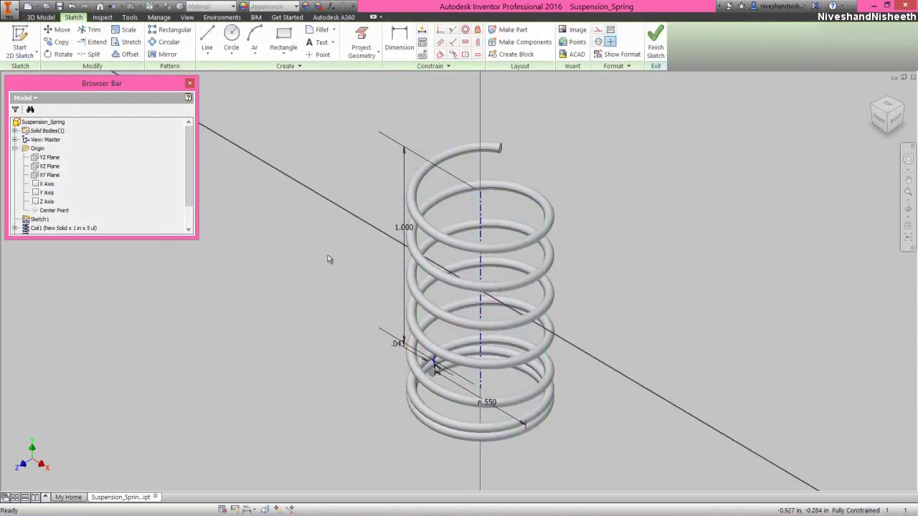
click(361, 52)
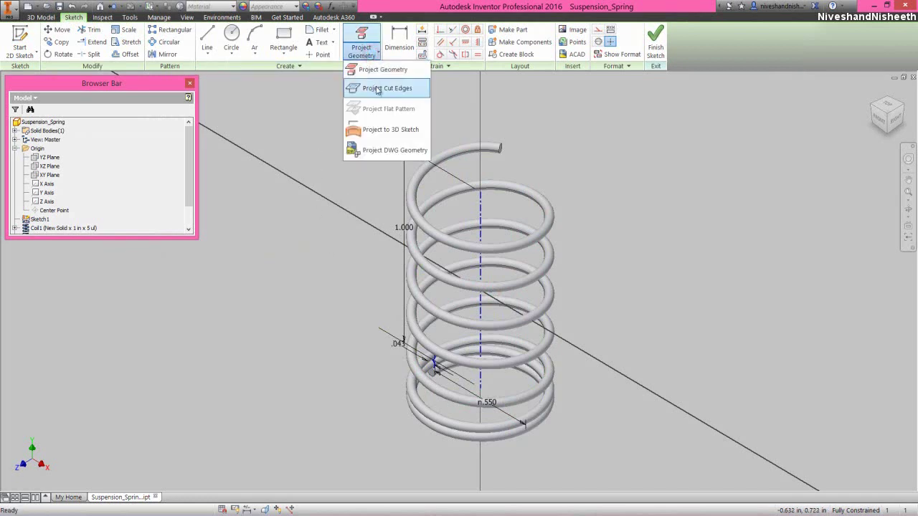
click(376, 89)
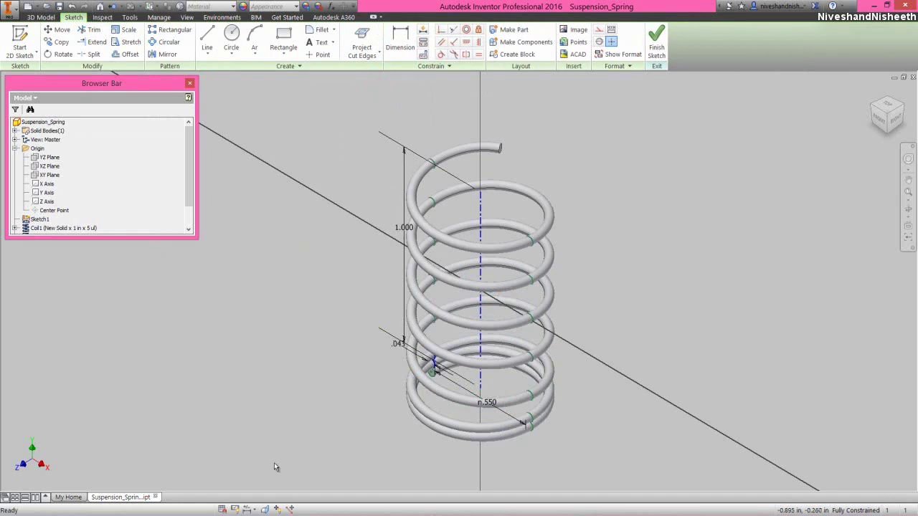
- Slice the graphics at the sketch plane, view it from the front and hide the first sketch
click(264, 508)
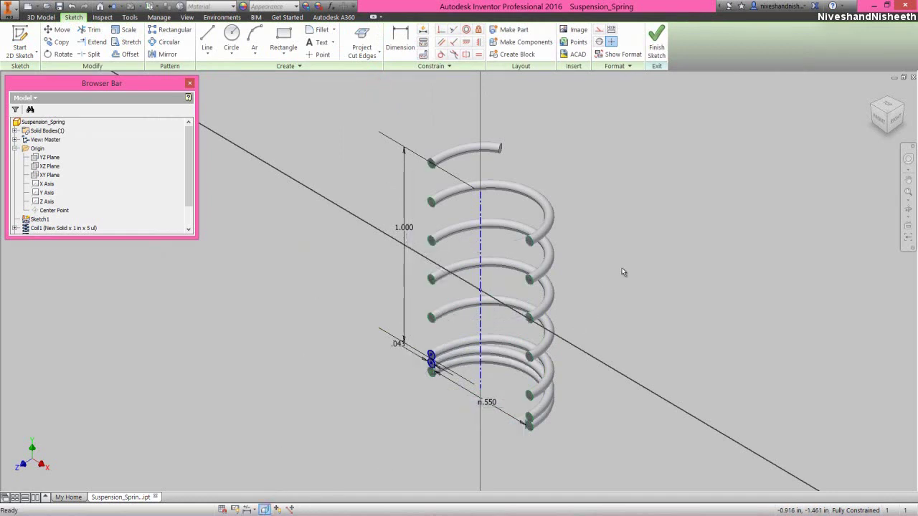
click(878, 119)
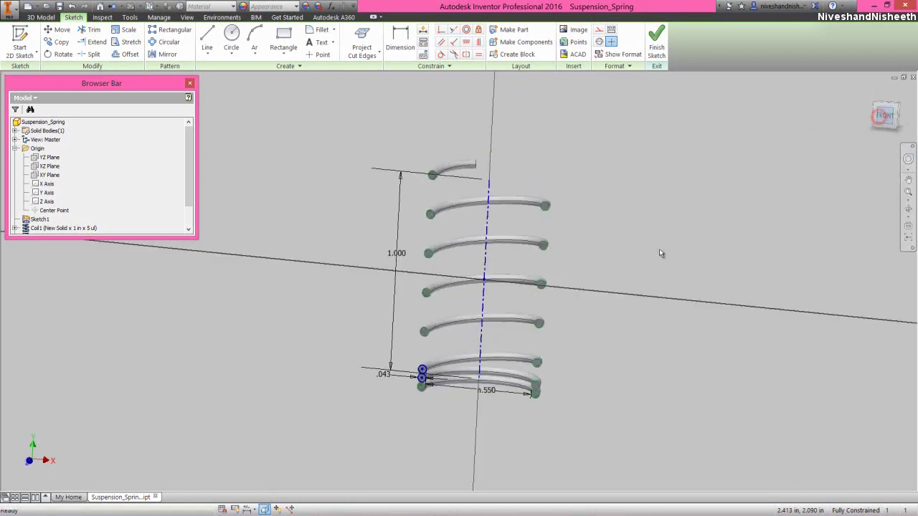
right_click(32, 219)
click(43, 301)
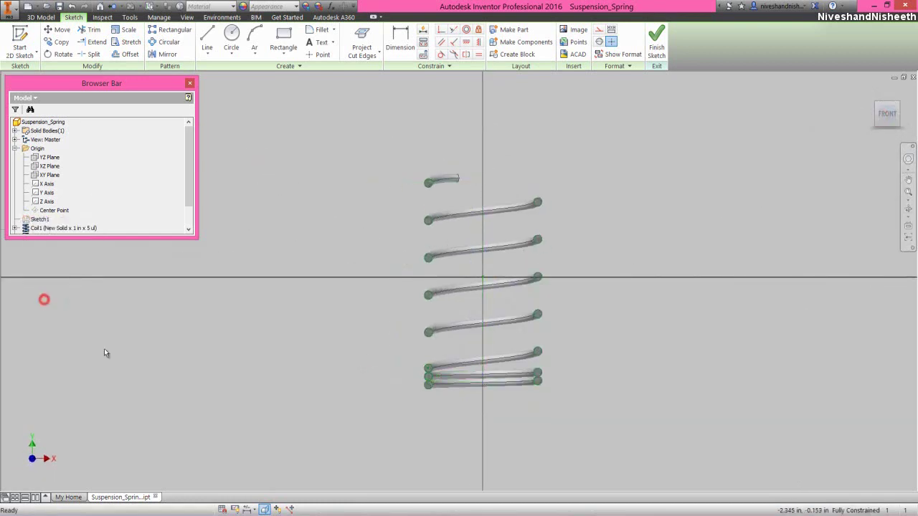
- Draw a two-point rectangle over the lowest coil turn, extending below the spring and past both of its sides
scroll(461, 388, up, 3)
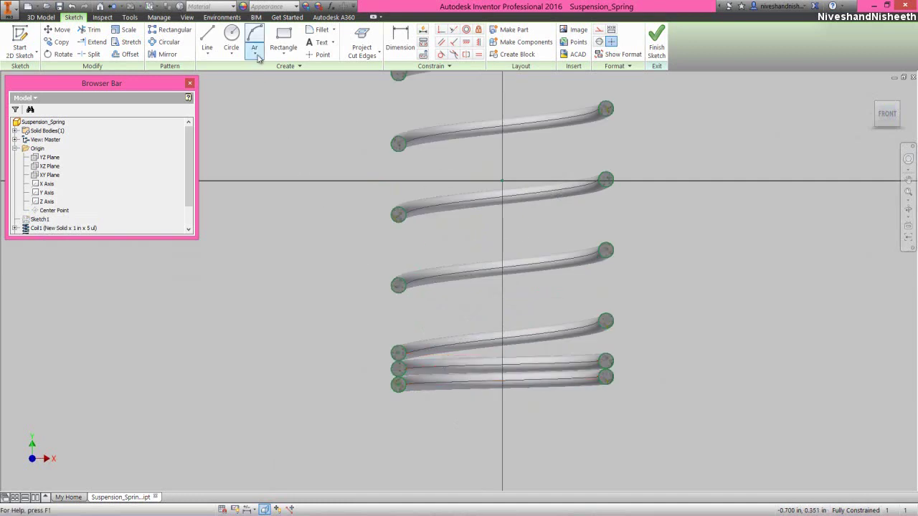
click(282, 38)
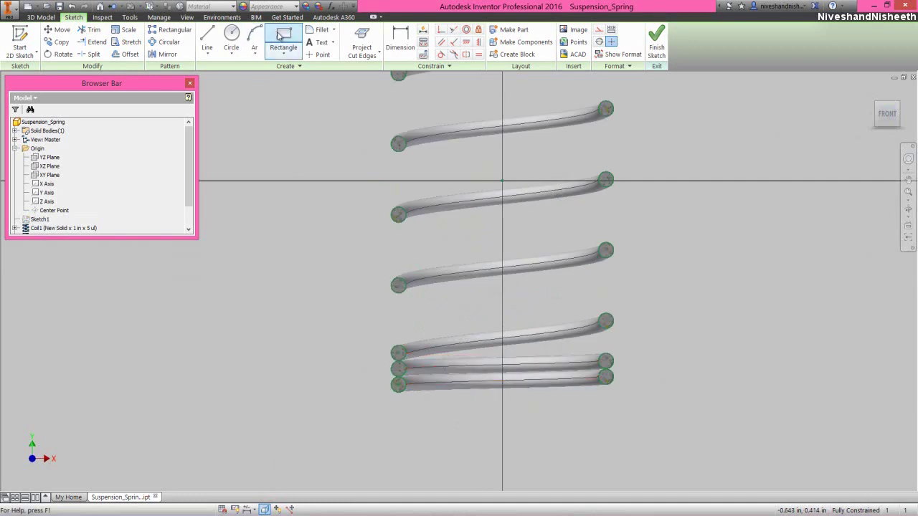
click(314, 377)
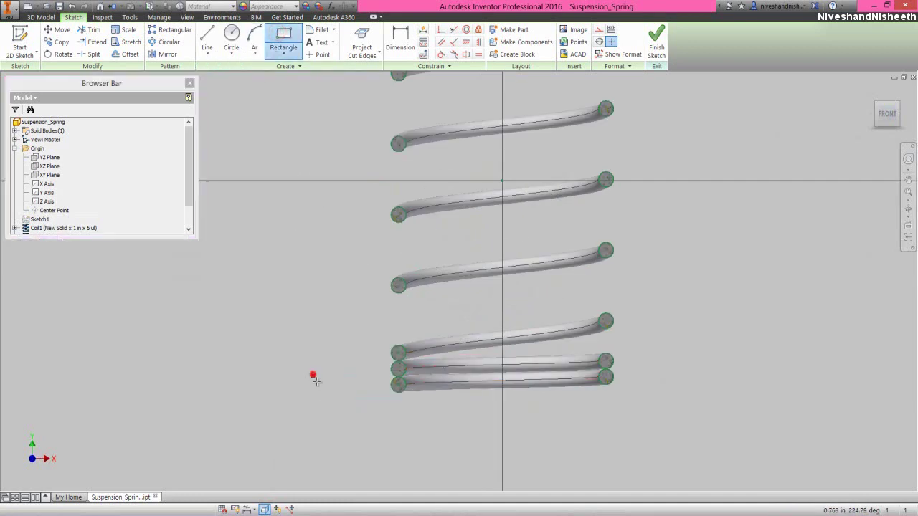
click(658, 432)
right_click(657, 280)
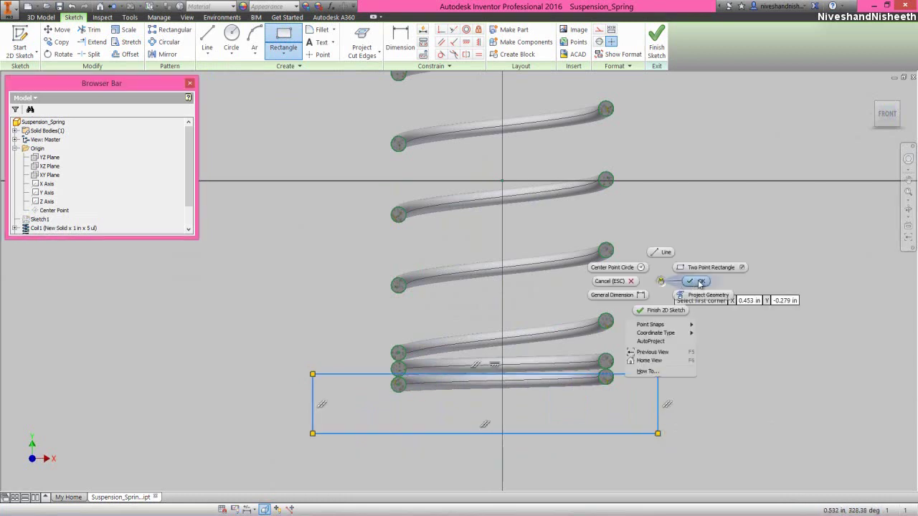
click(699, 282)
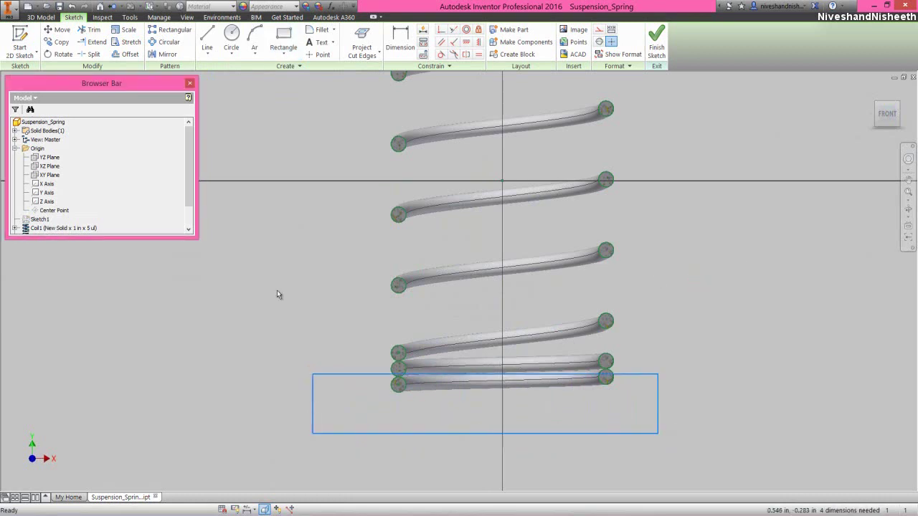
- Make the rectangle's upper edge tangent to the underside of the second-lowest projected circle on the spring's left side, and finish the sketch
click(441, 55)
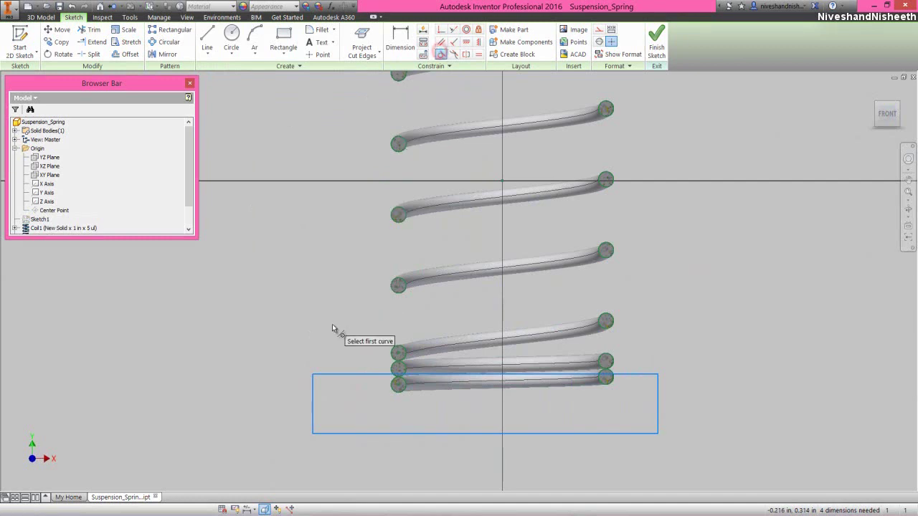
click(363, 374)
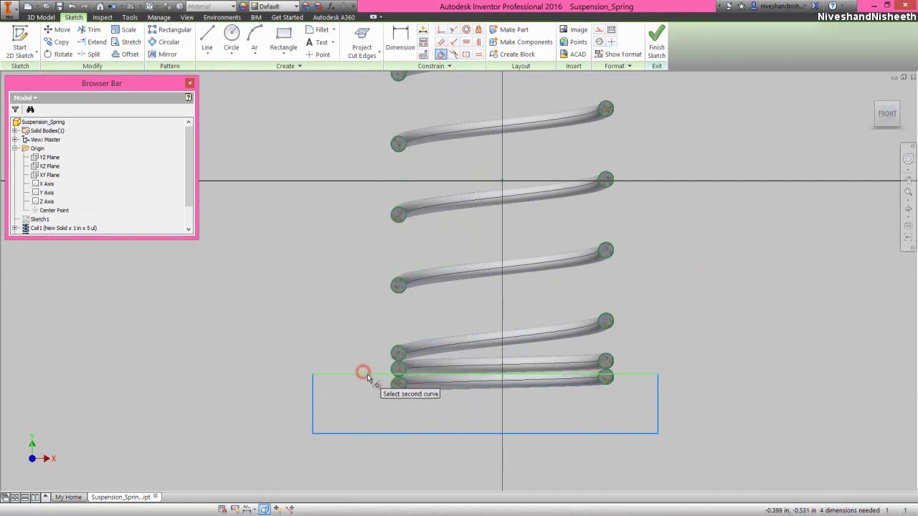
scroll(377, 381, up, 10)
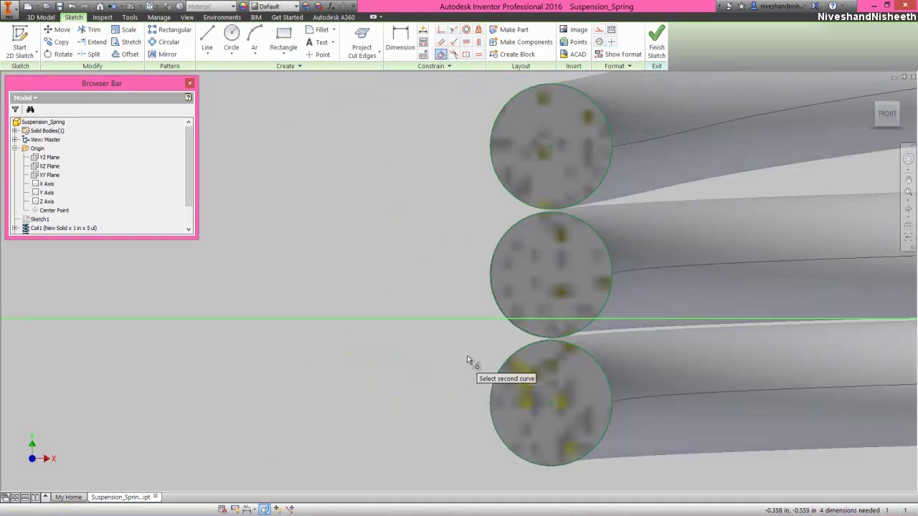
click(521, 333)
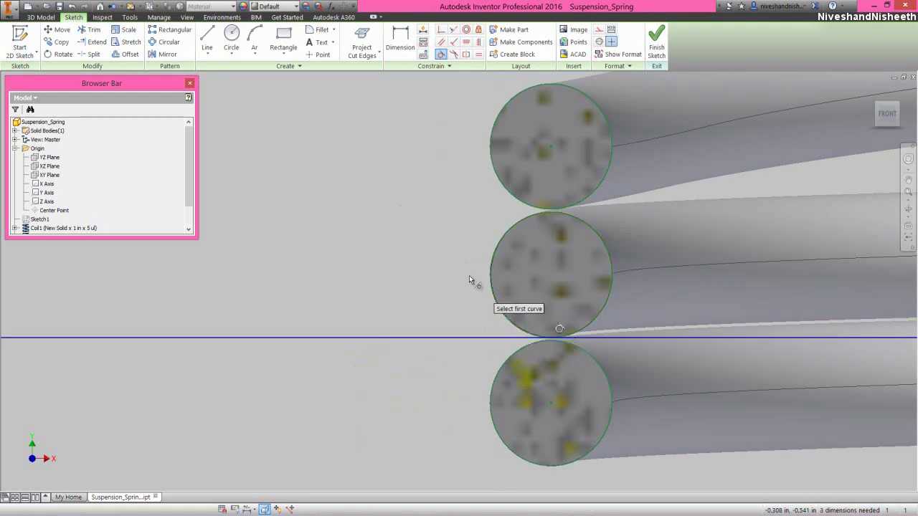
click(656, 37)
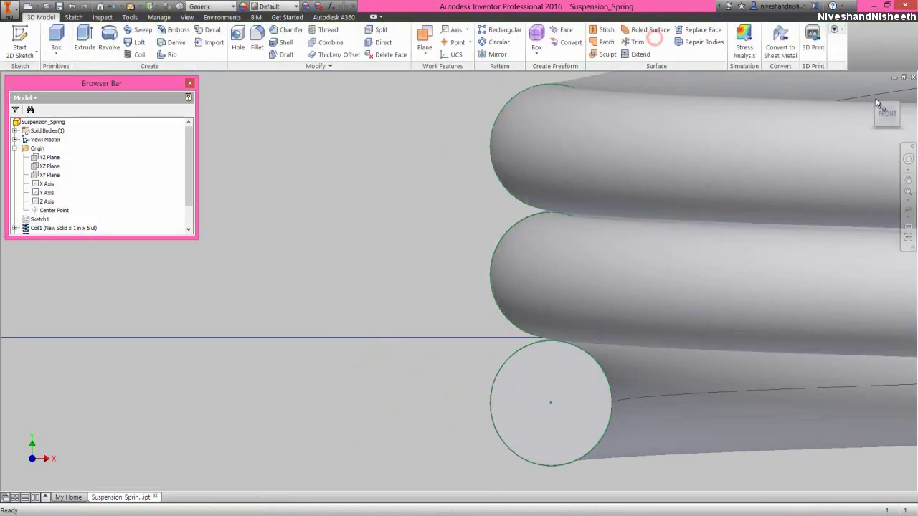
- Collapse all expanded entries in the model tree, including the origin folder
drag(887, 116, 815, 142)
key(F6)
click(370, 268)
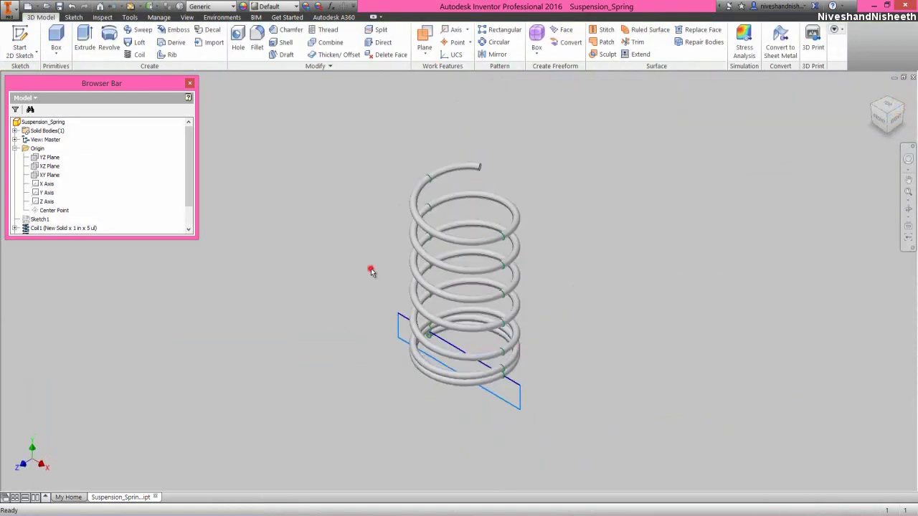
right_click(156, 194)
click(174, 292)
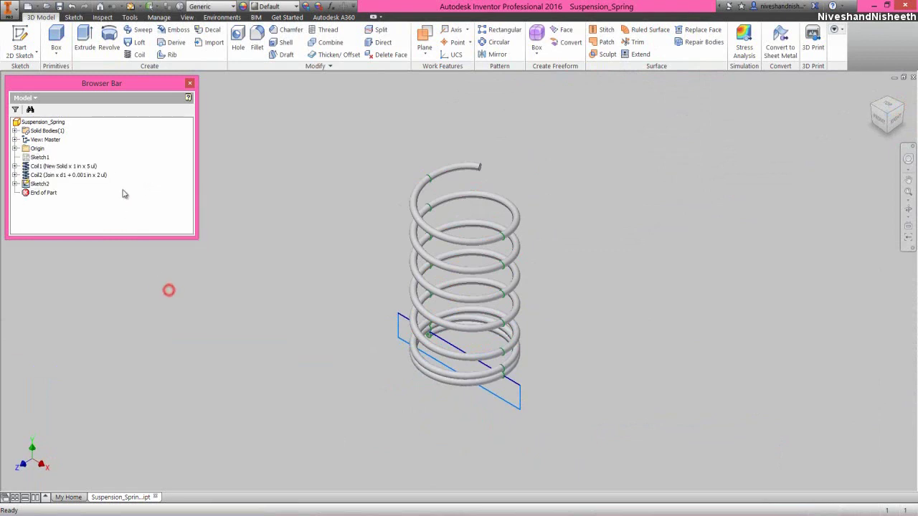
- Extrude the rectangular profile as a symmetric cut with extents All to trim the spring's lower end flat
click(86, 46)
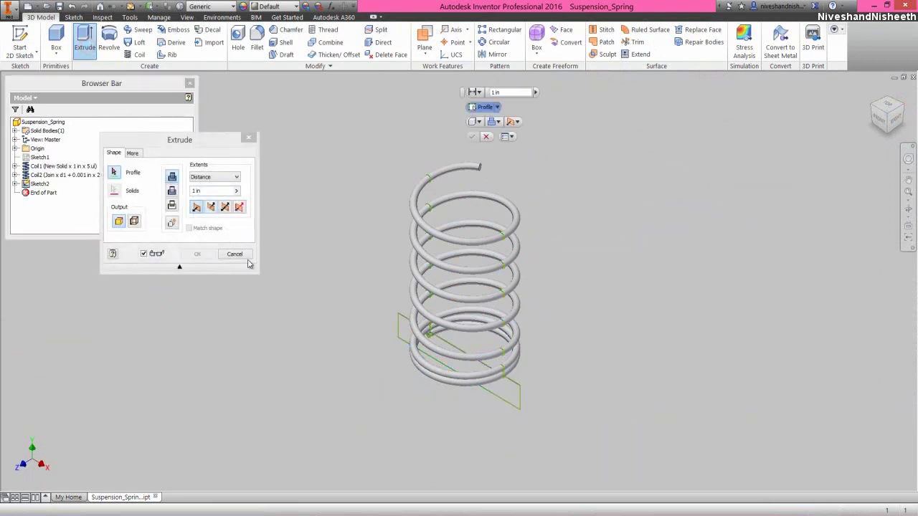
scroll(367, 350, up, 5)
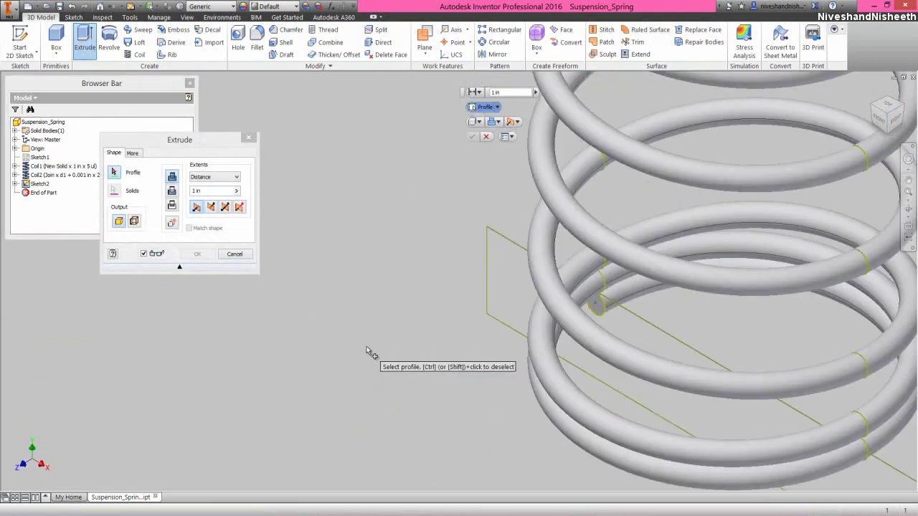
click(486, 311)
click(595, 308)
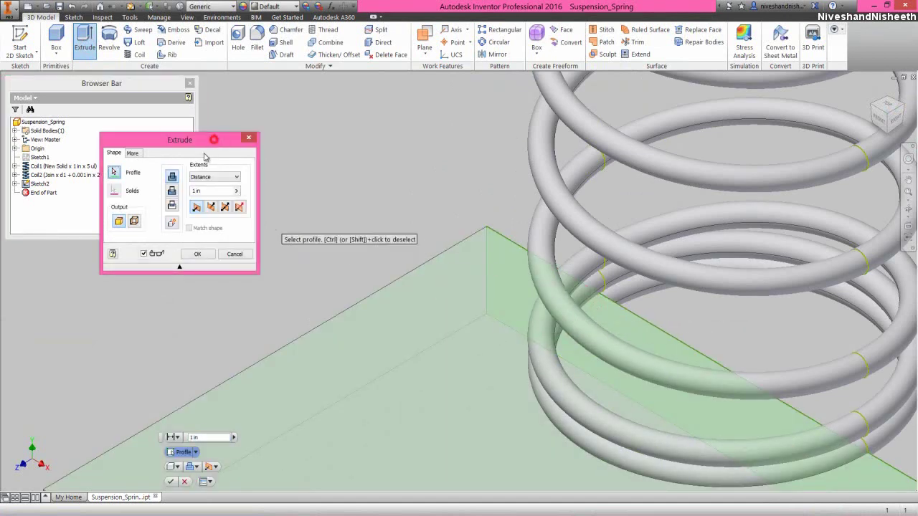
click(172, 191)
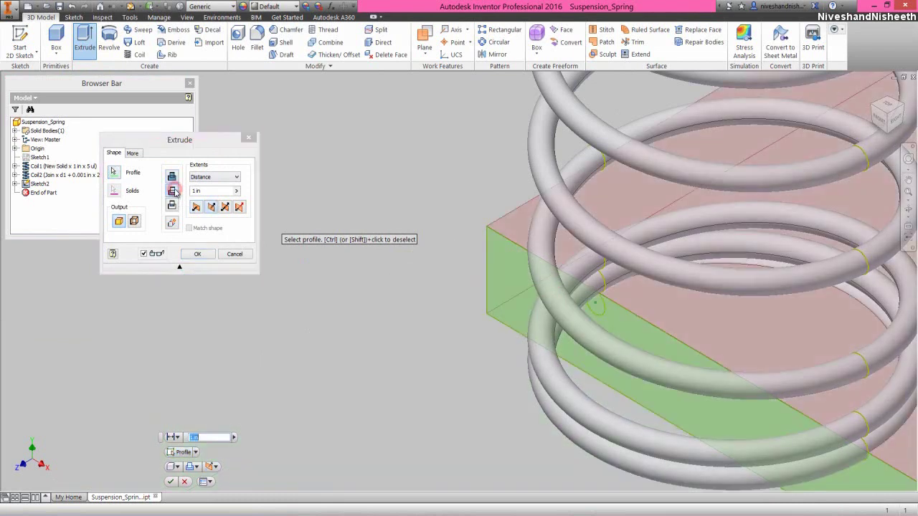
click(225, 207)
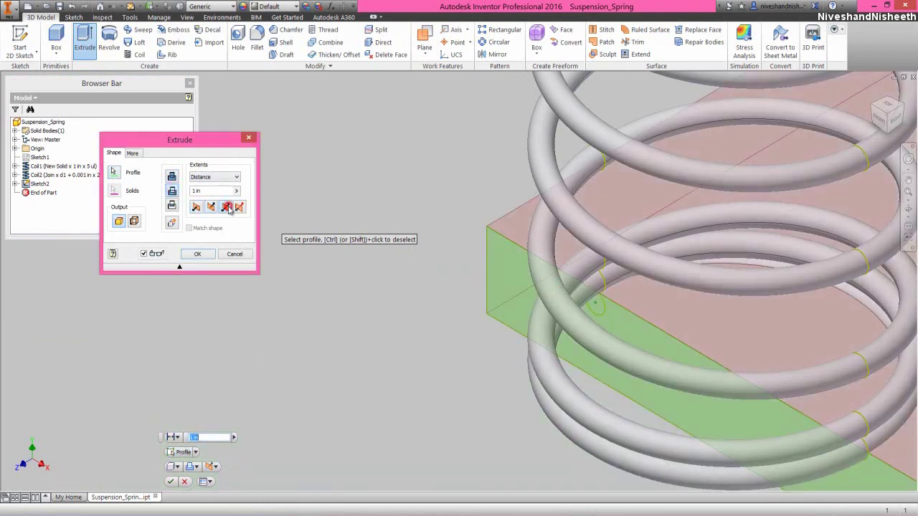
click(228, 178)
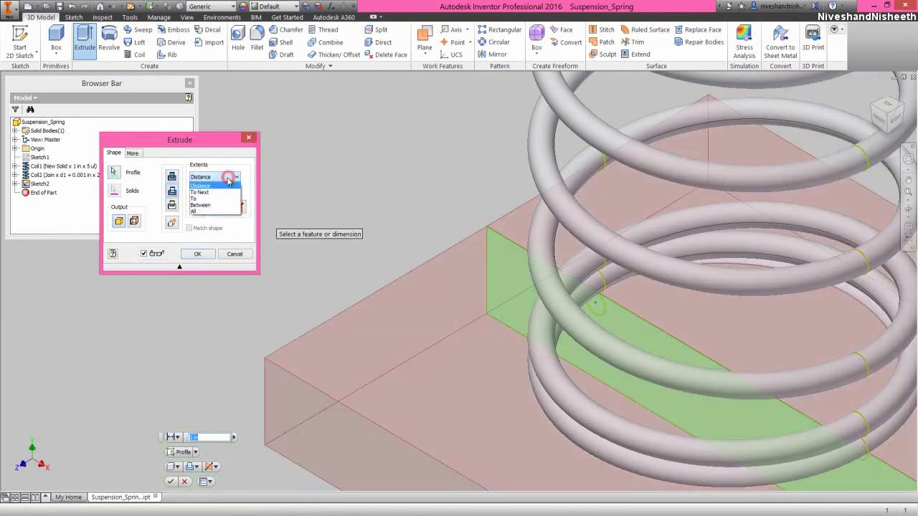
click(201, 211)
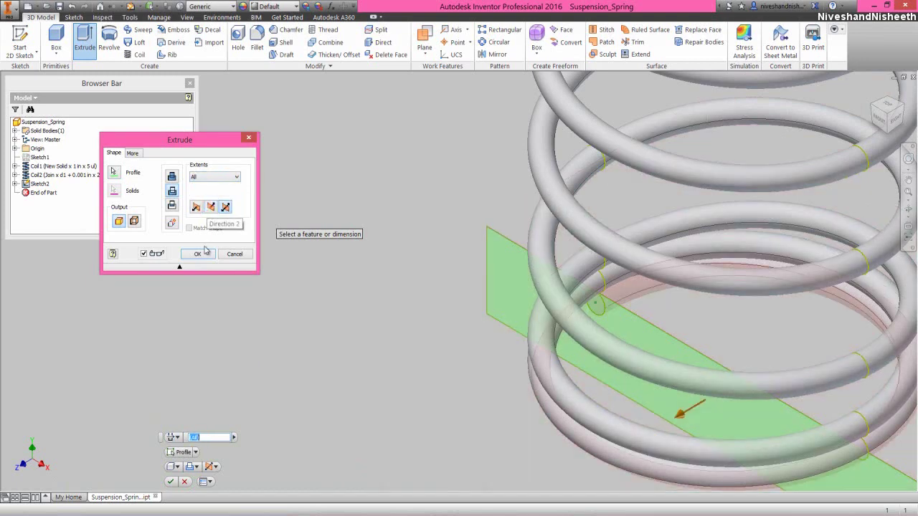
click(198, 253)
click(258, 266)
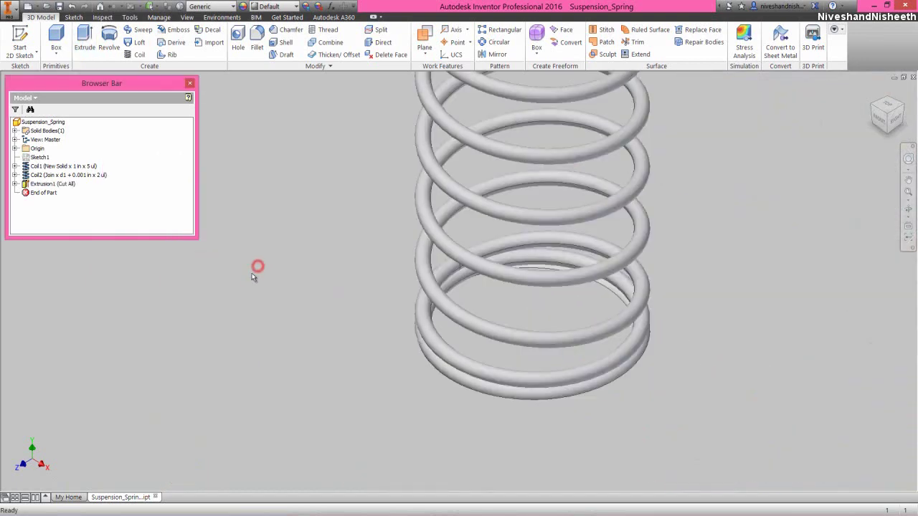
- Inspect the trimmed underside of the spring from below, and return to the view of the whole spring
click(907, 160)
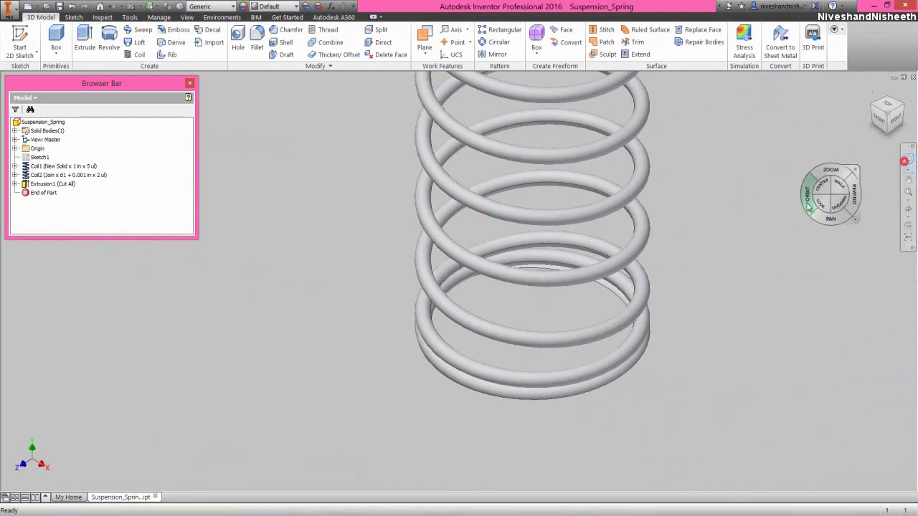
click(796, 194)
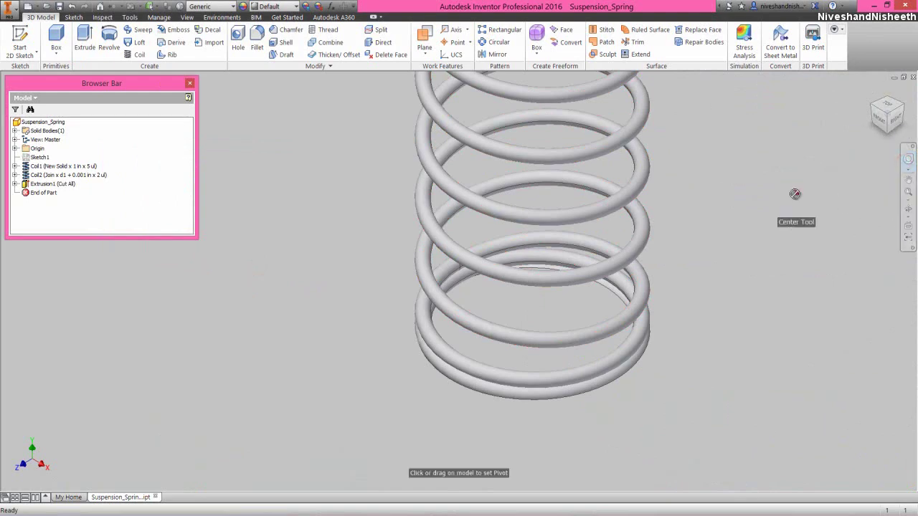
click(524, 323)
drag(510, 347, 497, 248)
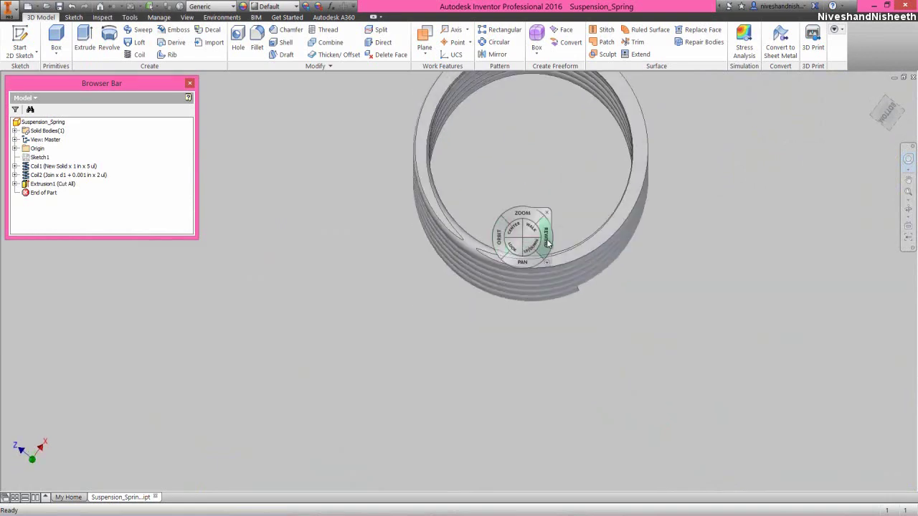
drag(547, 244, 512, 244)
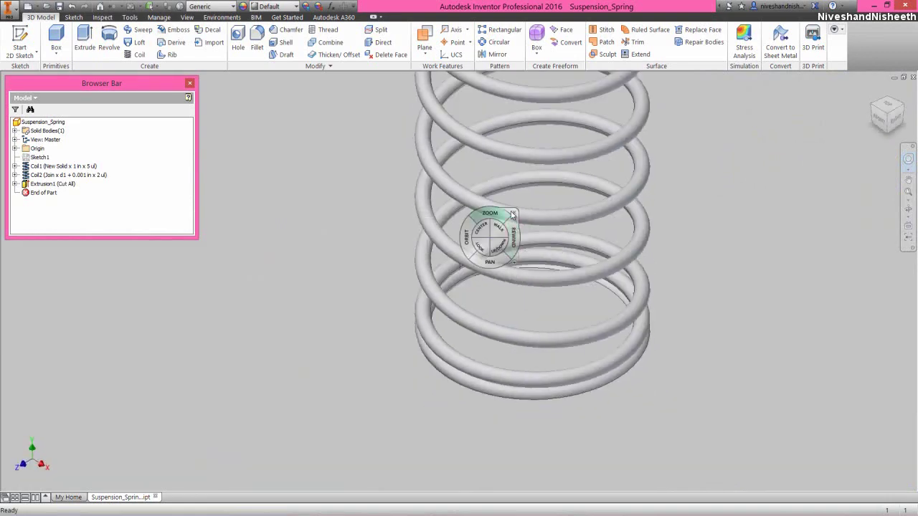
key(Escape)
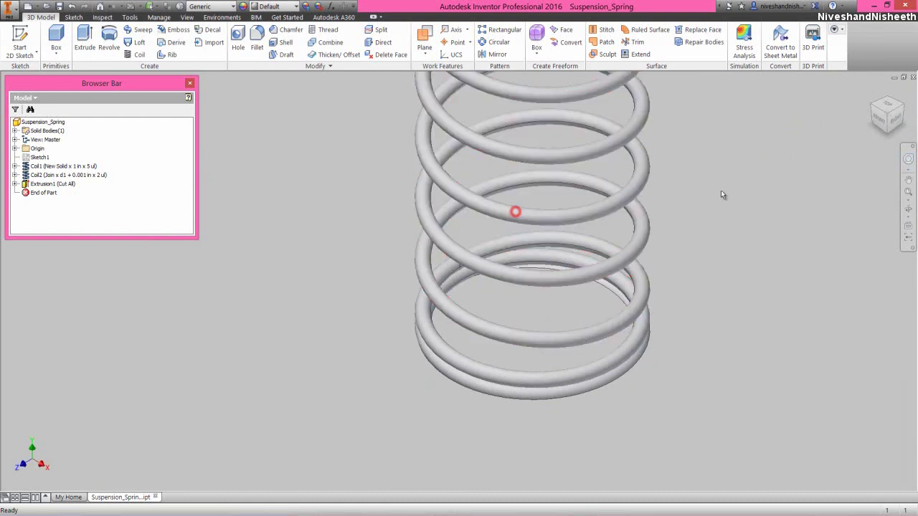
click(907, 192)
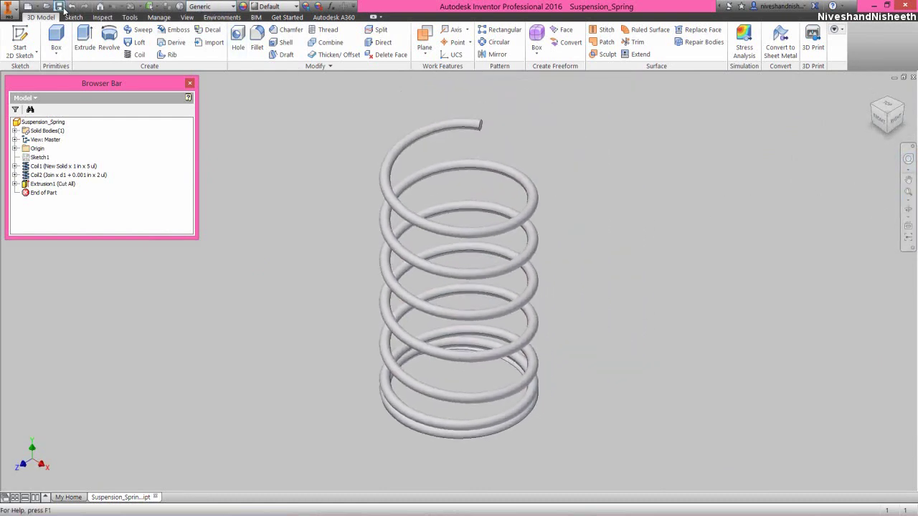
- Save the part and start a 2D sketch on the flat end face of the spring's uppermost coil
click(61, 7)
click(298, 233)
click(20, 42)
scroll(500, 129, down, 3)
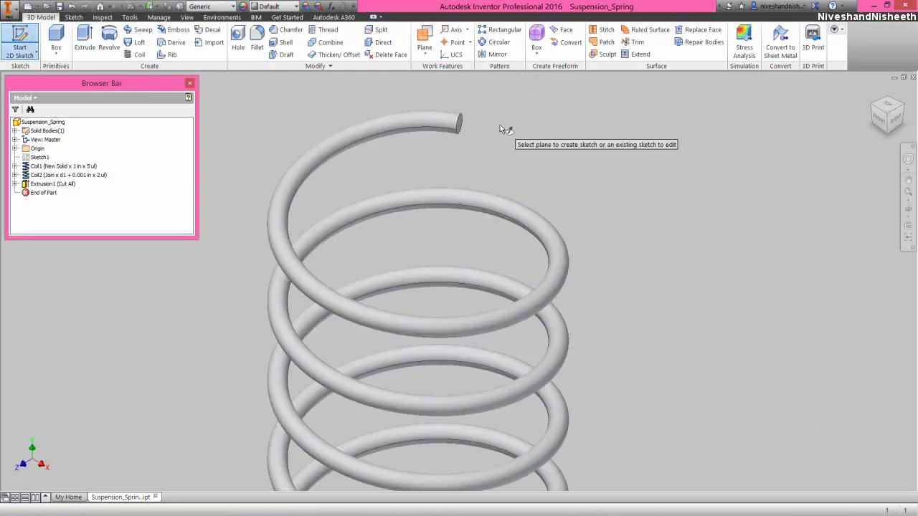
scroll(500, 129, down, 3)
click(353, 125)
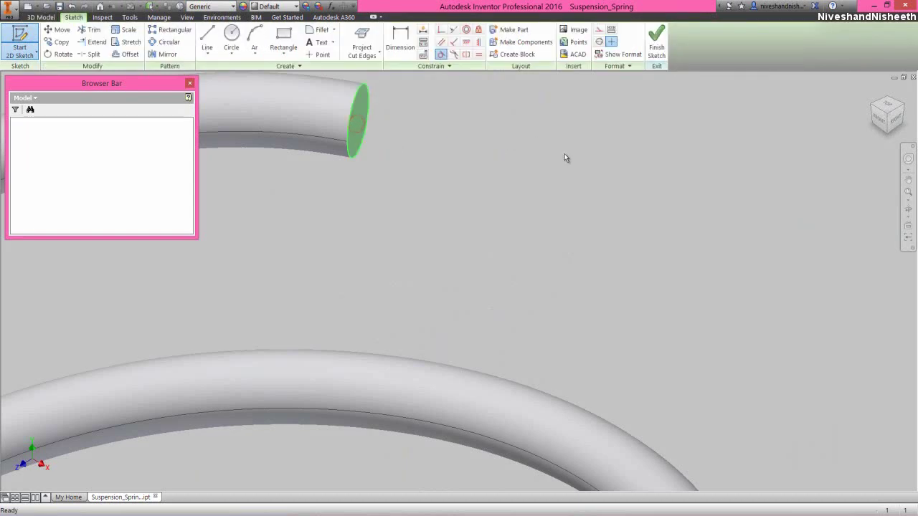
- Project the circular edge of the upper end face into the sketch with Project Geometry
click(362, 53)
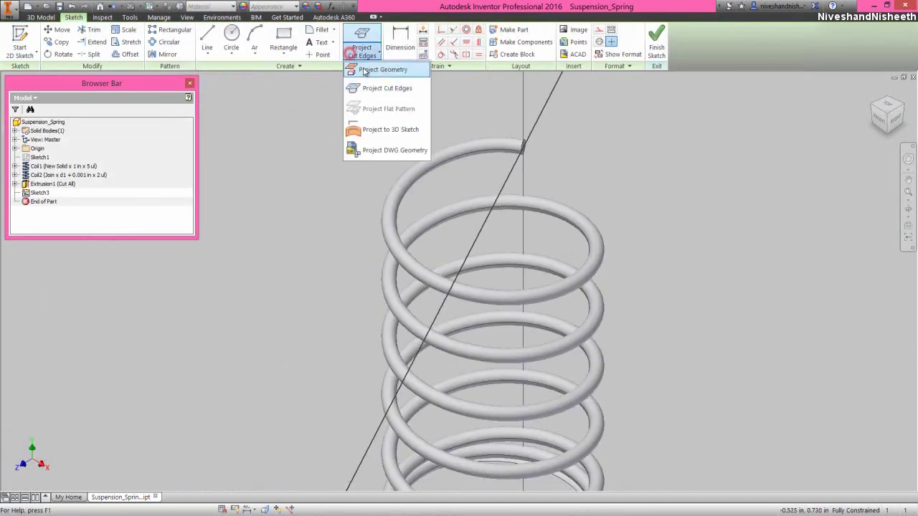
click(363, 69)
scroll(533, 132, down, 3)
scroll(534, 133, down, 2)
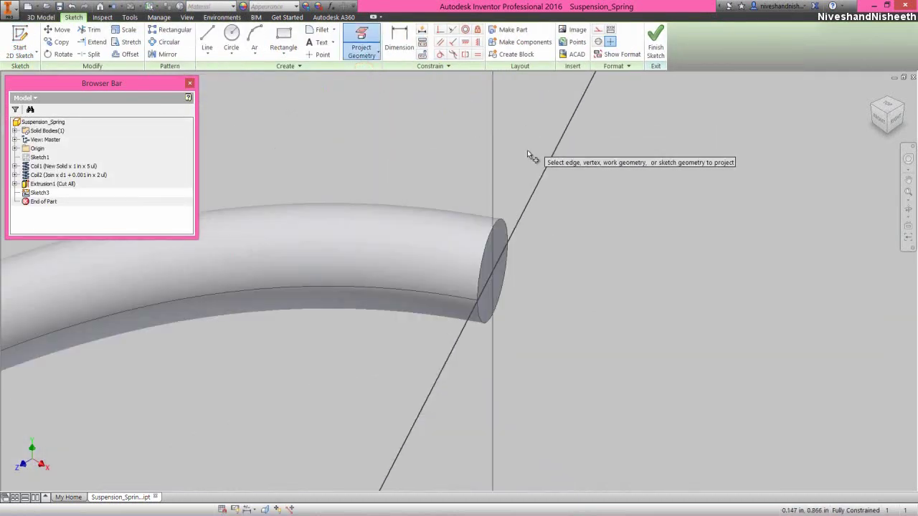
click(501, 219)
scroll(537, 135, up, 5)
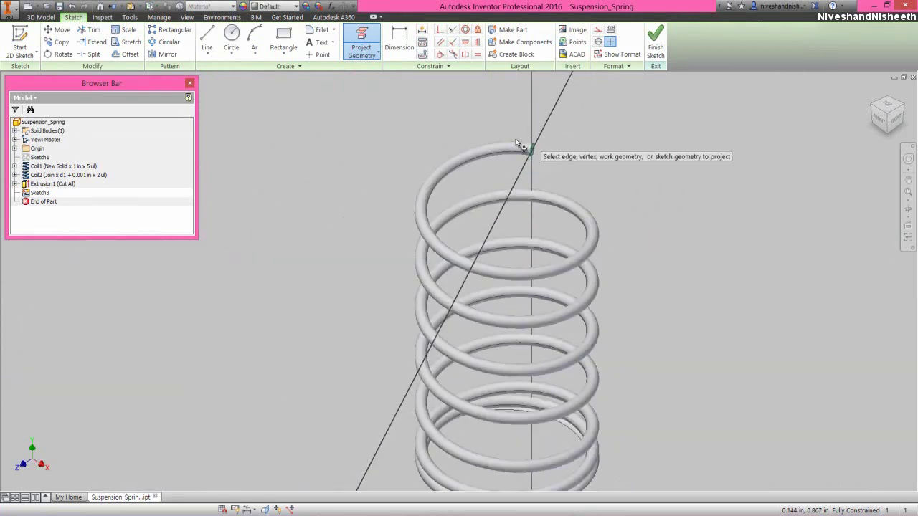
- Project the origin's Y axis into the sketch and finish the sketch
click(15, 149)
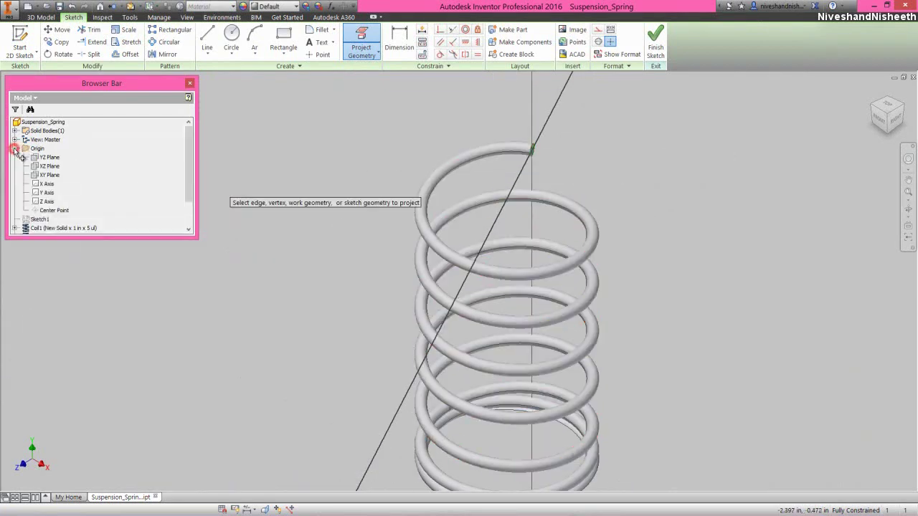
click(46, 192)
right_click(604, 160)
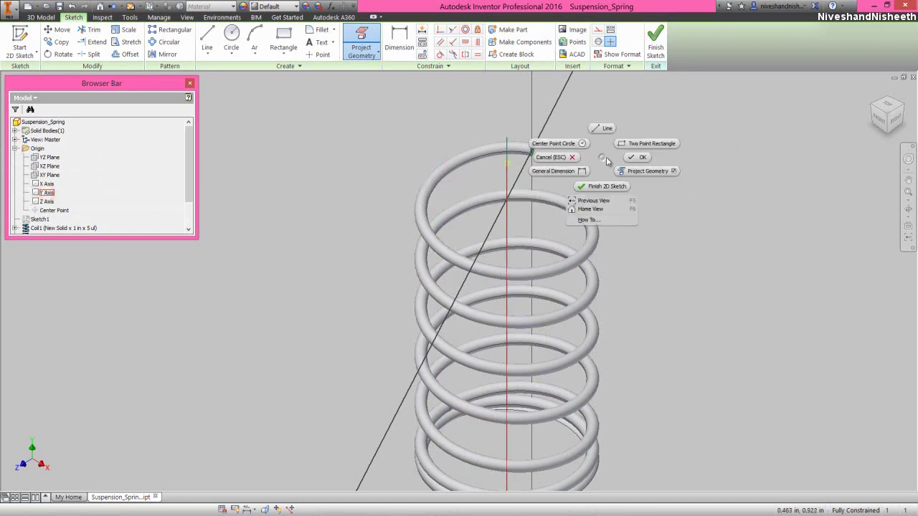
click(631, 158)
click(655, 43)
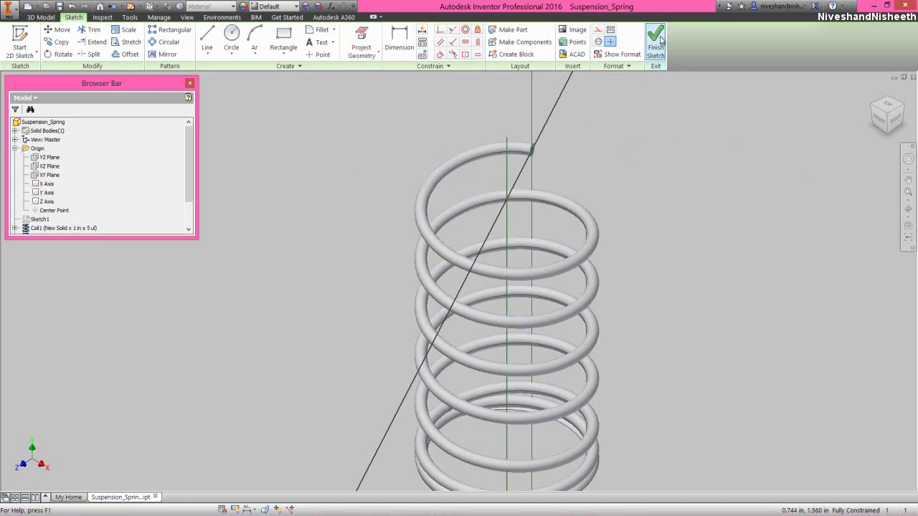
- Collapse all expanded entries in the model tree and save the part
right_click(139, 160)
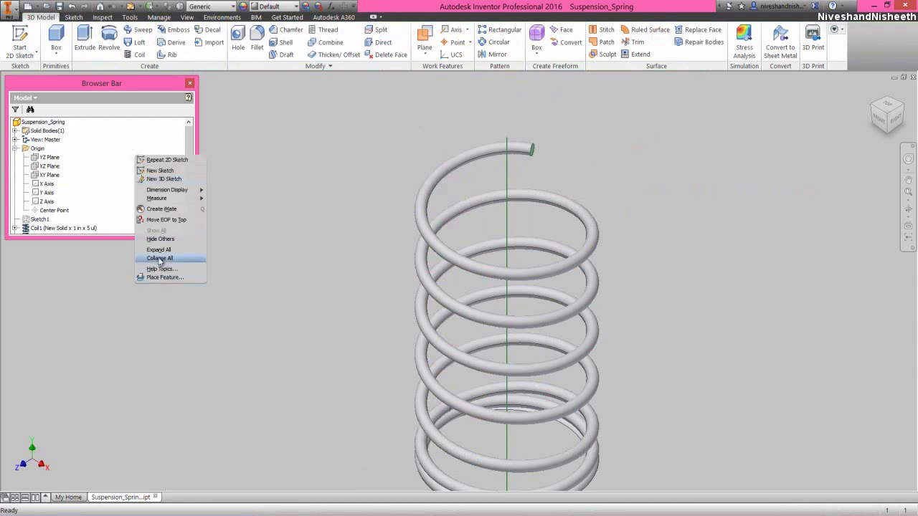
click(159, 258)
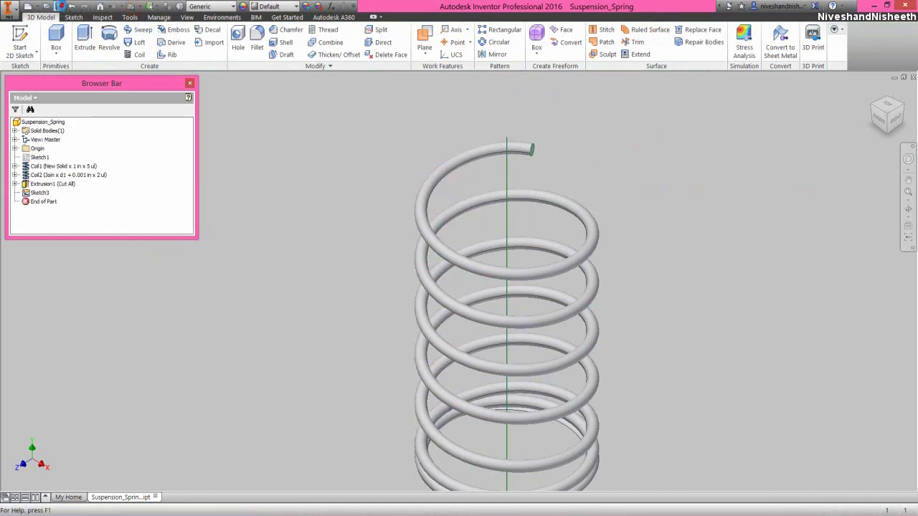
click(382, 114)
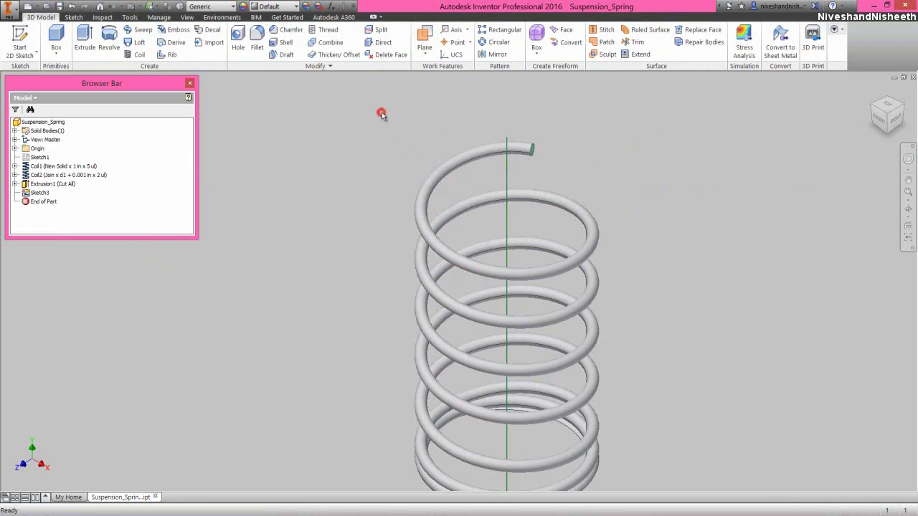
click(433, 110)
- Create a joined coil going upward from the projected circle around the Y axis, with pitch d1+0.001 and 2 revolutions
click(136, 55)
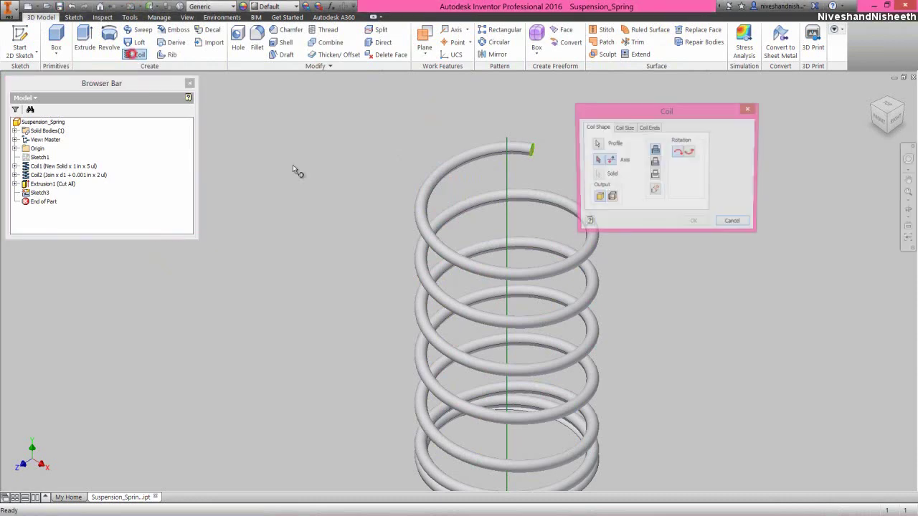
click(505, 175)
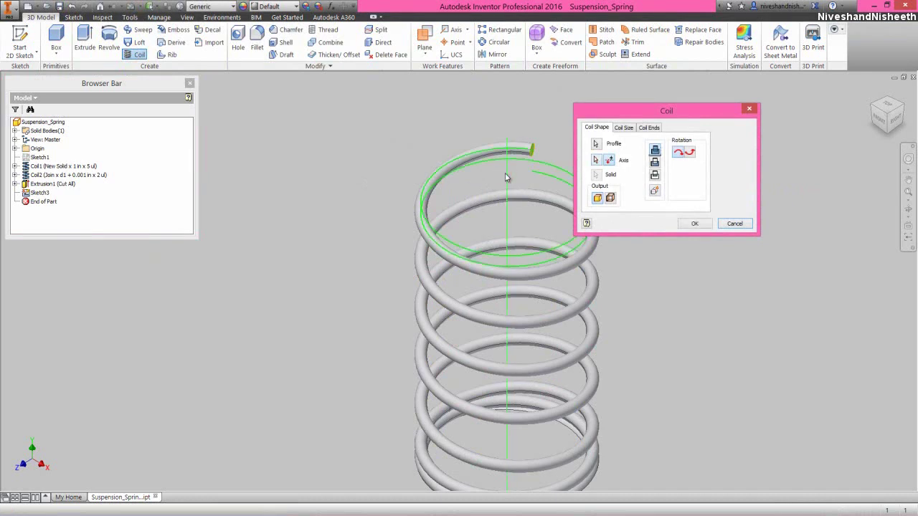
click(613, 161)
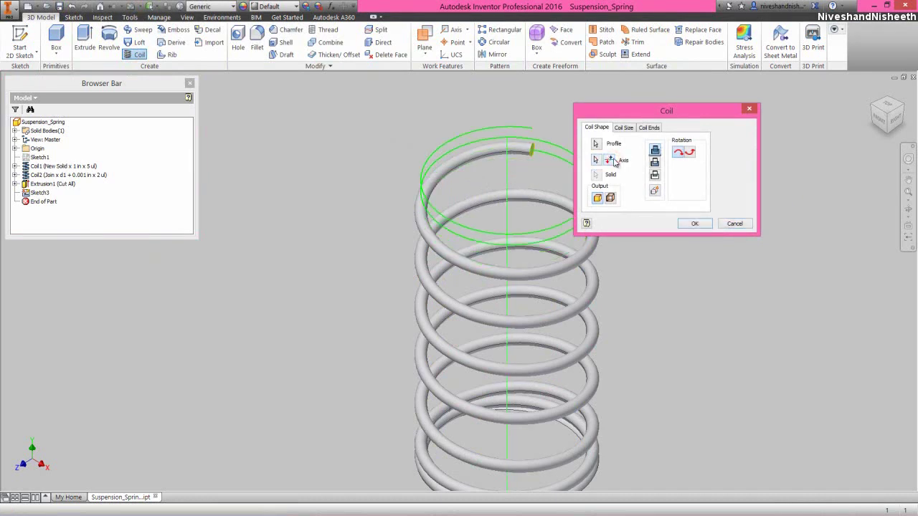
click(623, 127)
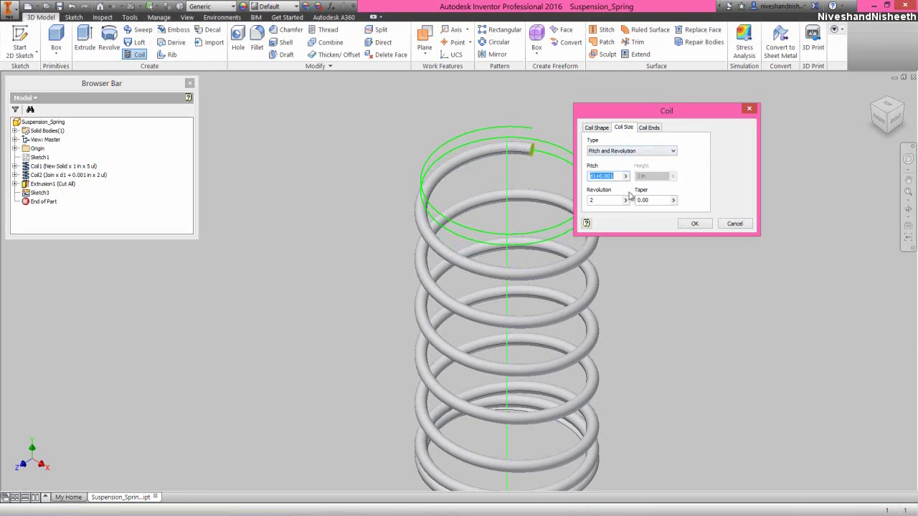
click(691, 224)
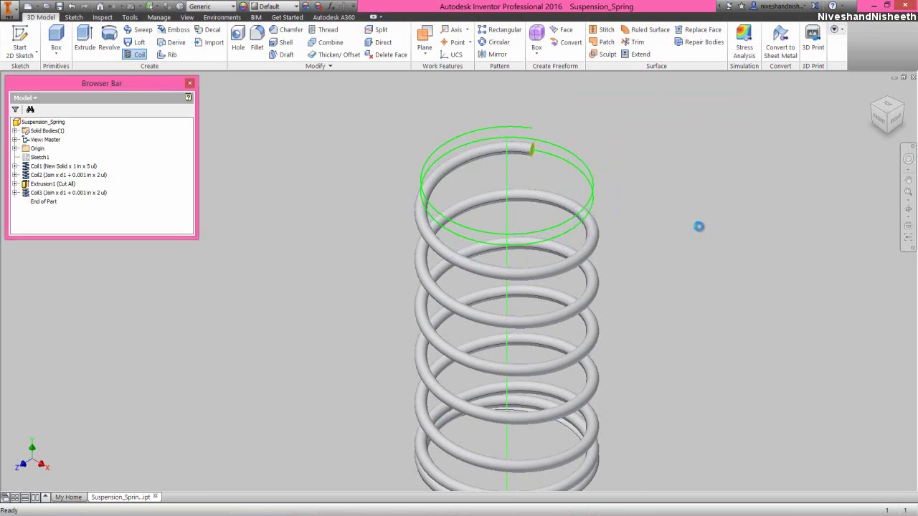
- Save the part and start a sketch on the new top coil's end face, viewed straight on
click(59, 6)
click(907, 192)
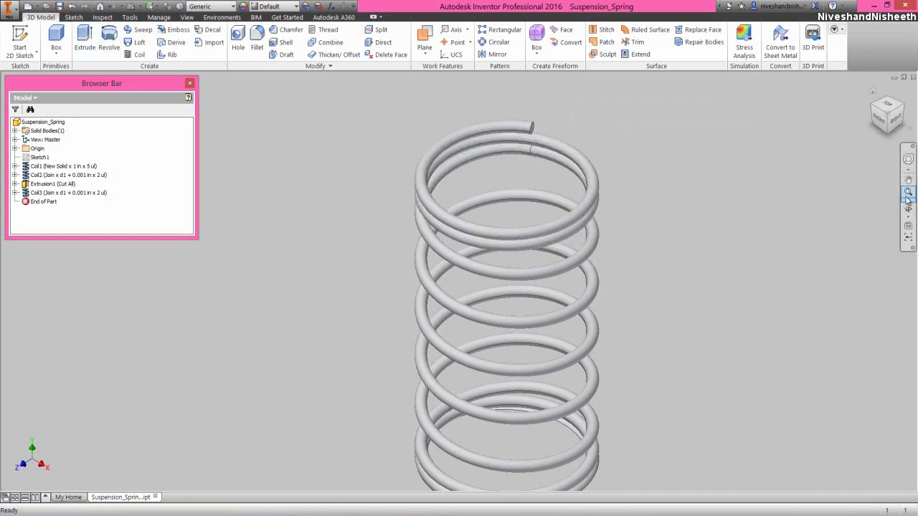
drag(895, 194, 633, 189)
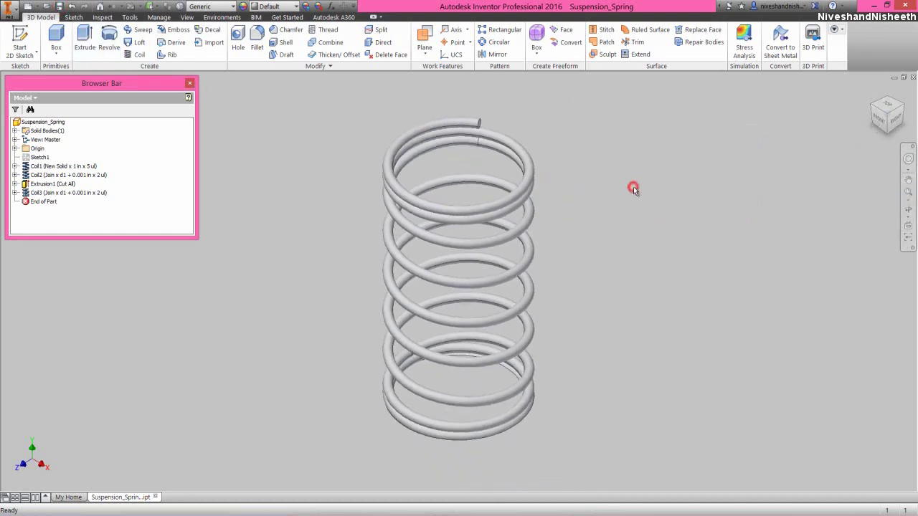
click(585, 165)
scroll(489, 125, up, 5)
click(452, 129)
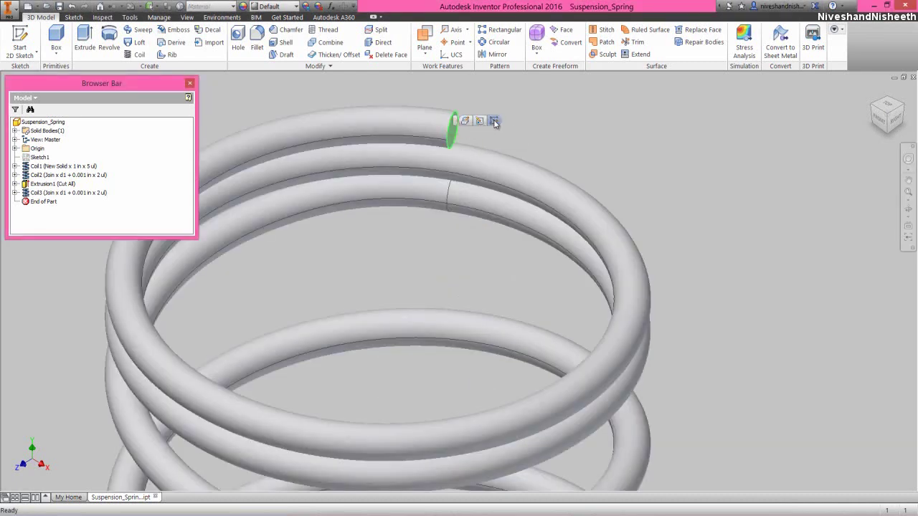
click(494, 121)
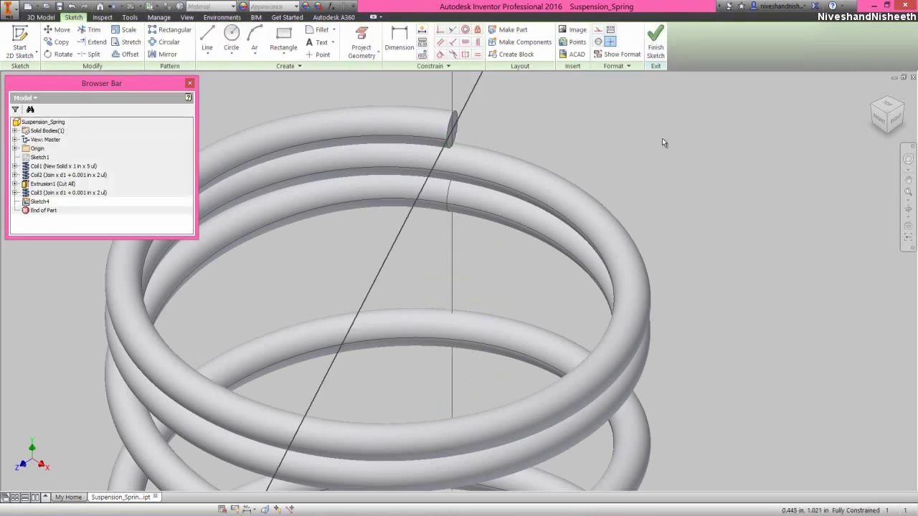
click(908, 226)
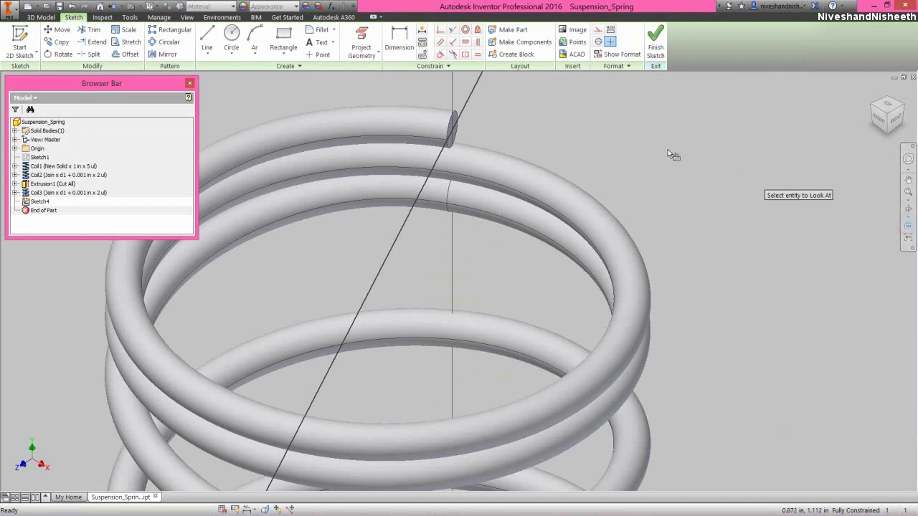
click(456, 121)
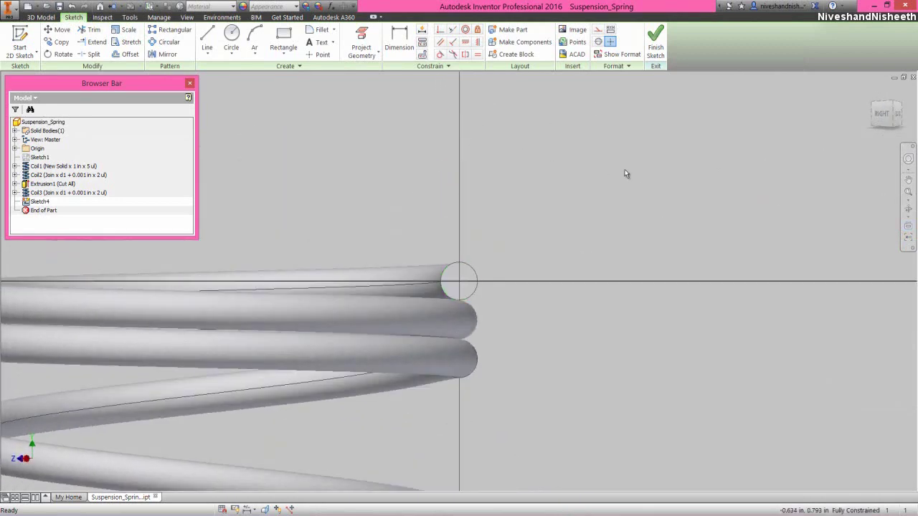
- Project the end face's circular edge and draw a two-point rectangle across the spring's top, wider than the coil on both sides
click(360, 36)
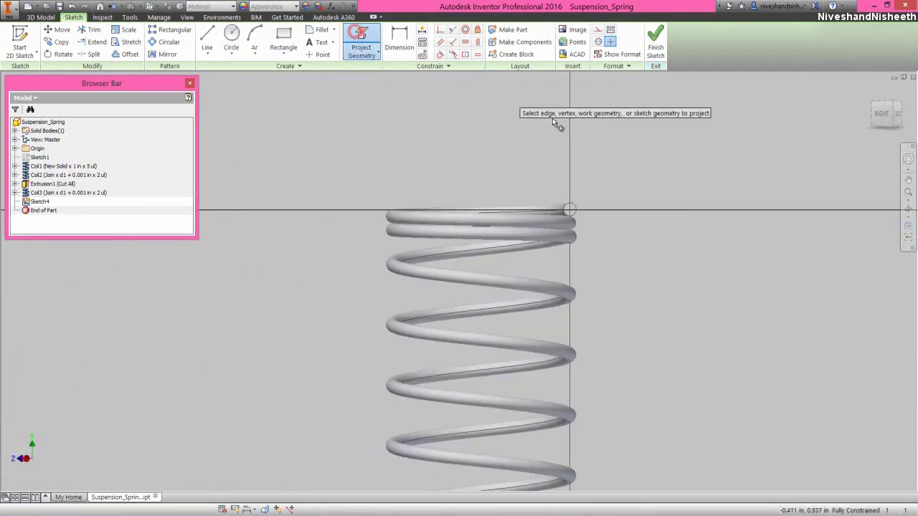
right_click(615, 147)
click(647, 134)
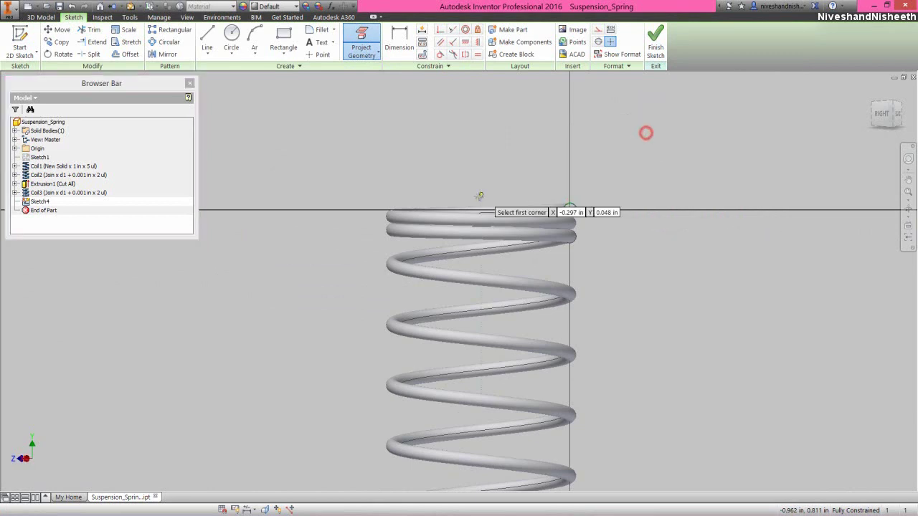
click(352, 161)
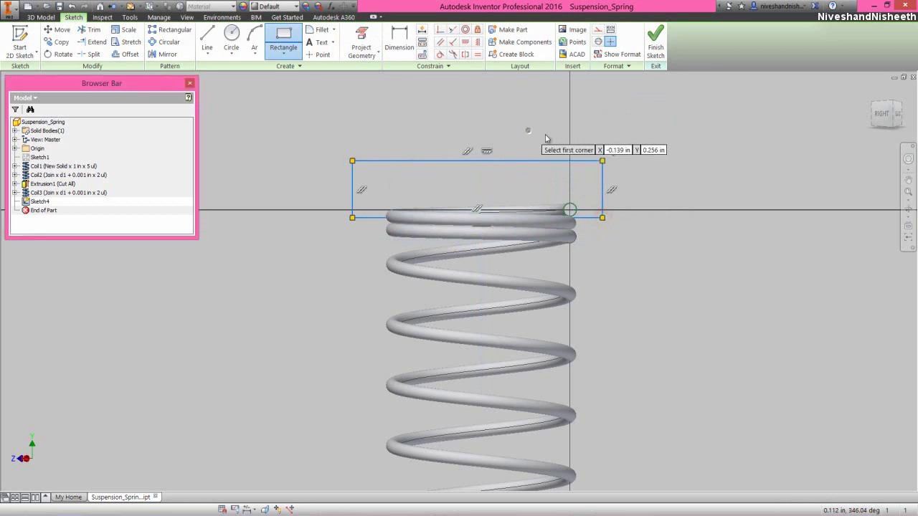
key(Escape)
- Make the rectangle's lower edge tangent to the underside of the projected circle, and finish the sketch
click(440, 55)
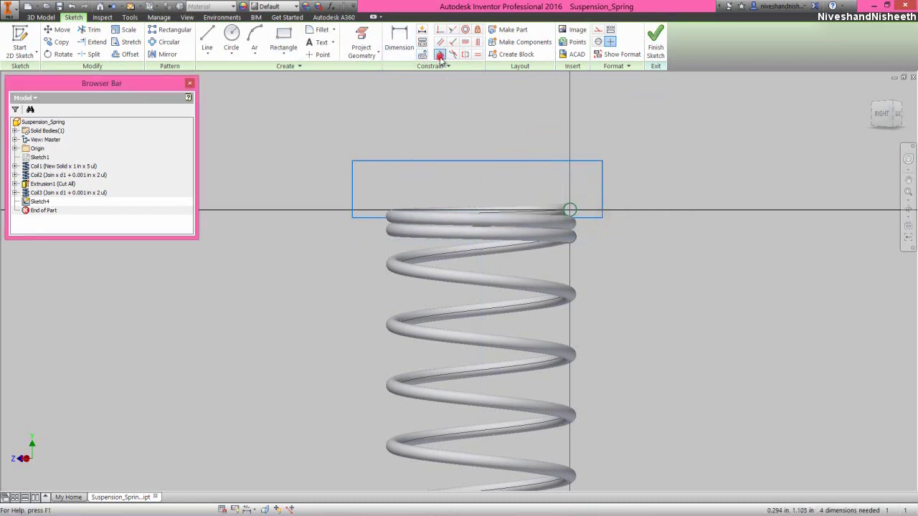
scroll(582, 187, down, 3)
click(582, 248)
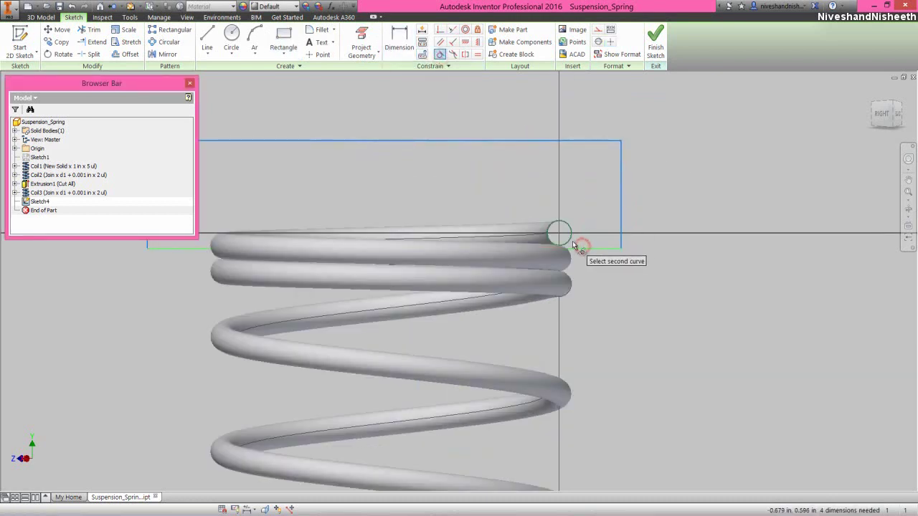
click(566, 241)
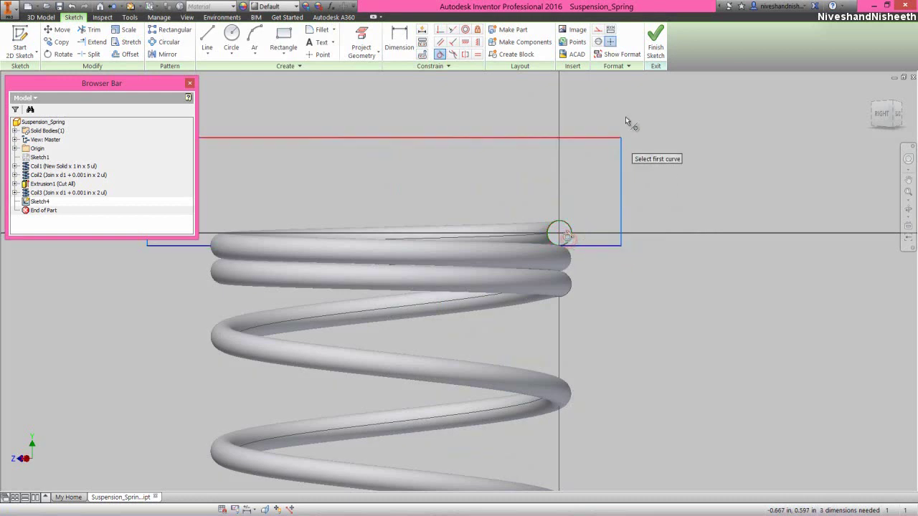
click(656, 44)
- Extrude the rectangular profile as a symmetric cut with extents All to trim the spring's upper end flat
click(873, 93)
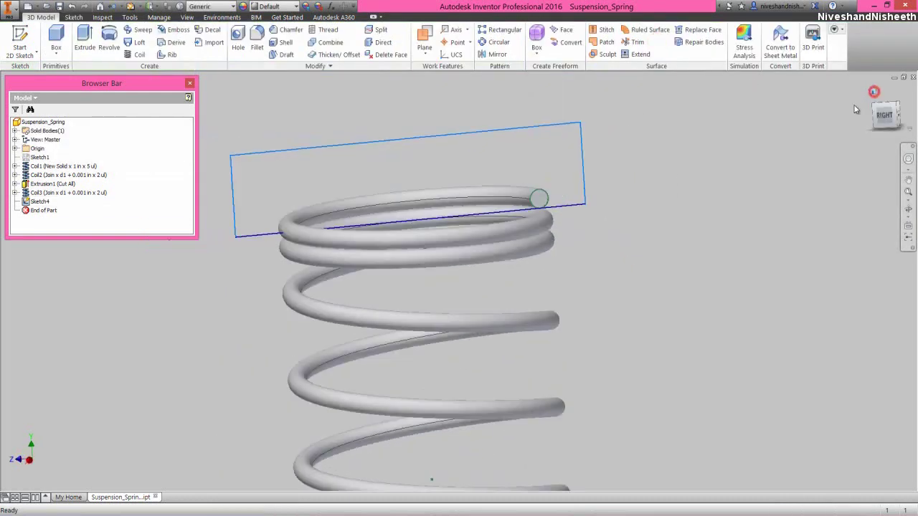
click(98, 41)
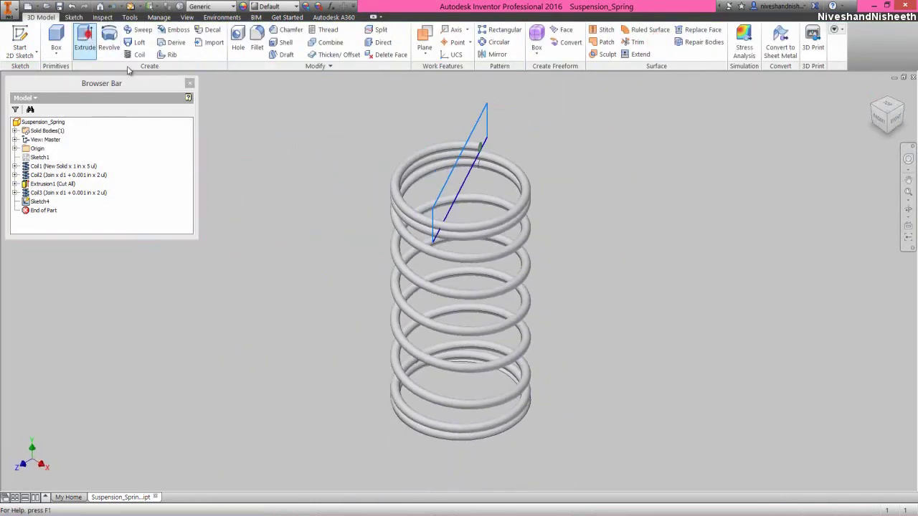
scroll(429, 129, up, 3)
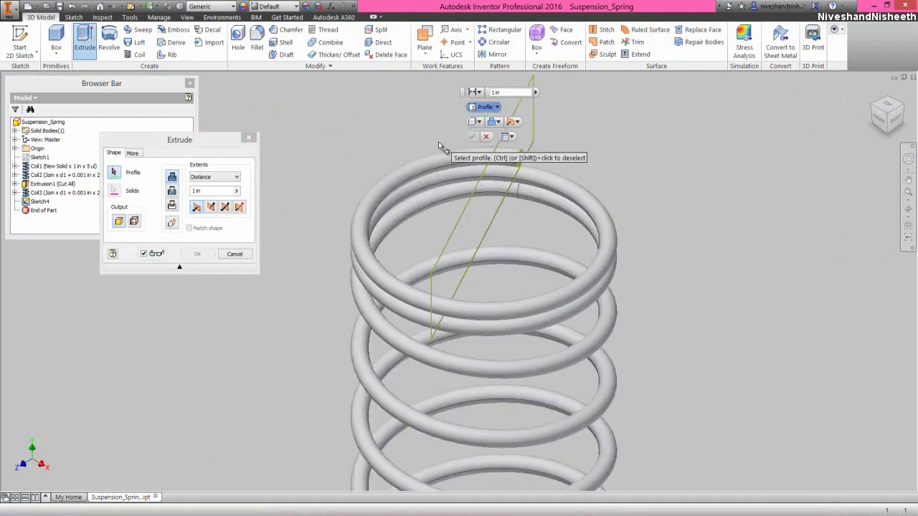
click(471, 217)
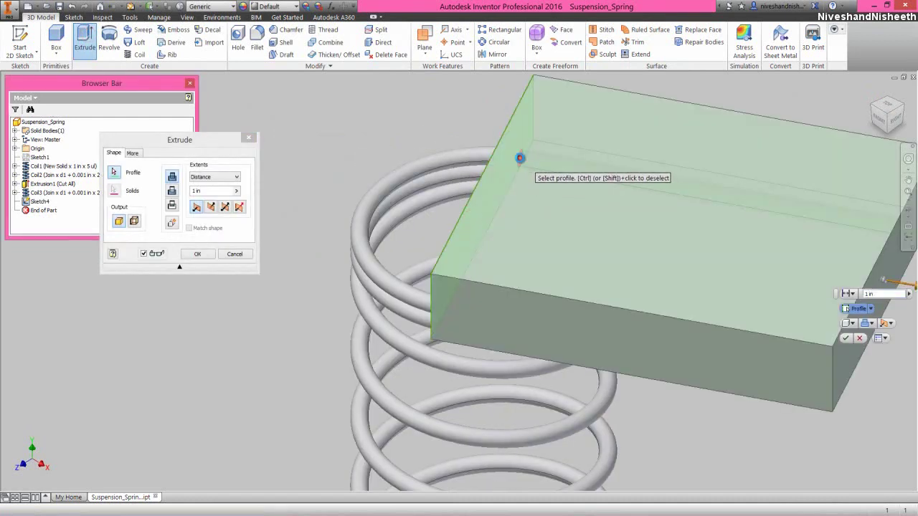
click(207, 139)
click(172, 191)
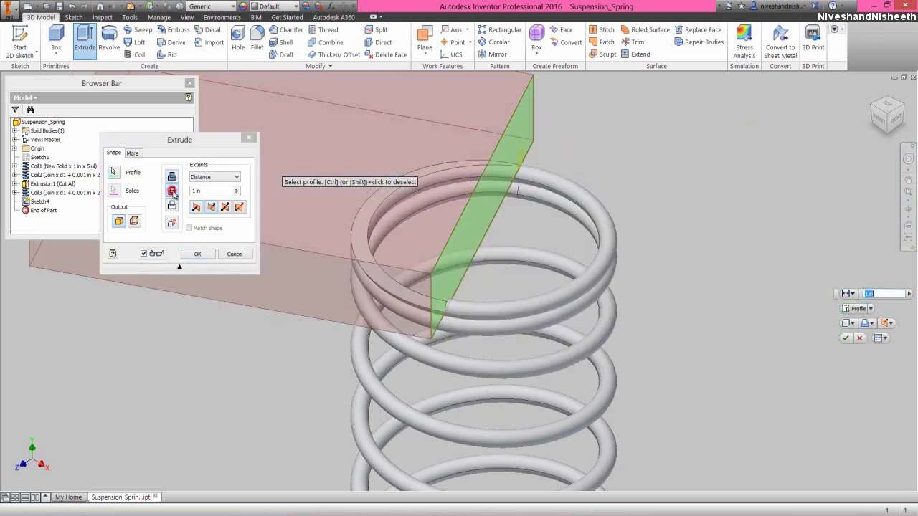
click(215, 176)
click(201, 213)
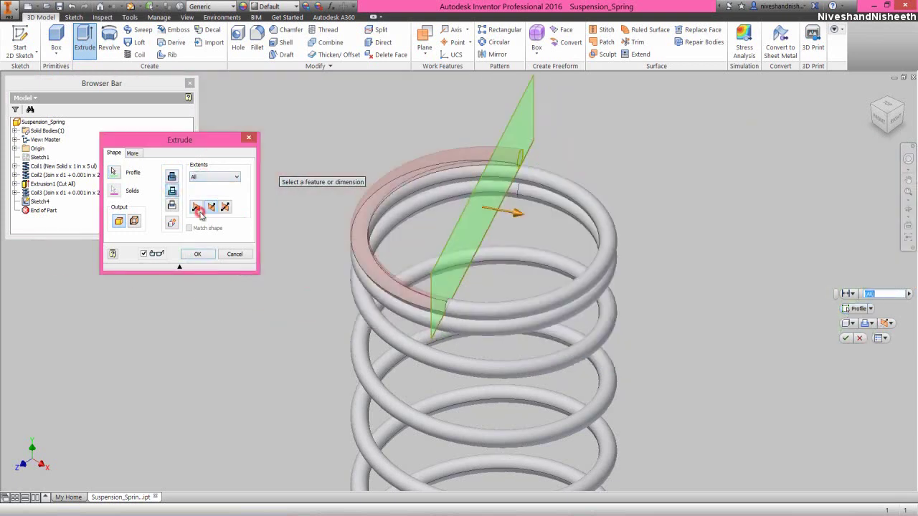
click(197, 254)
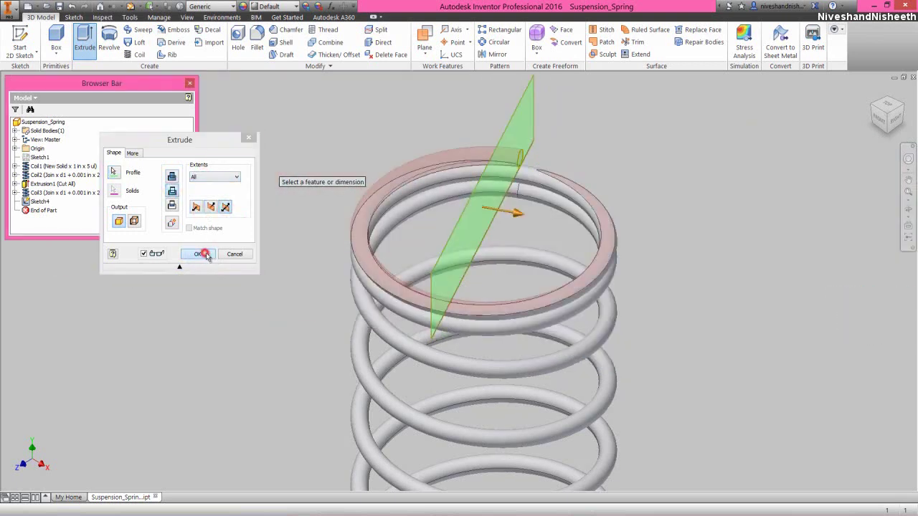
- Assign the Black appearance to the whole Suspension_Spring part from the favourites library and close the appearance browser
click(578, 145)
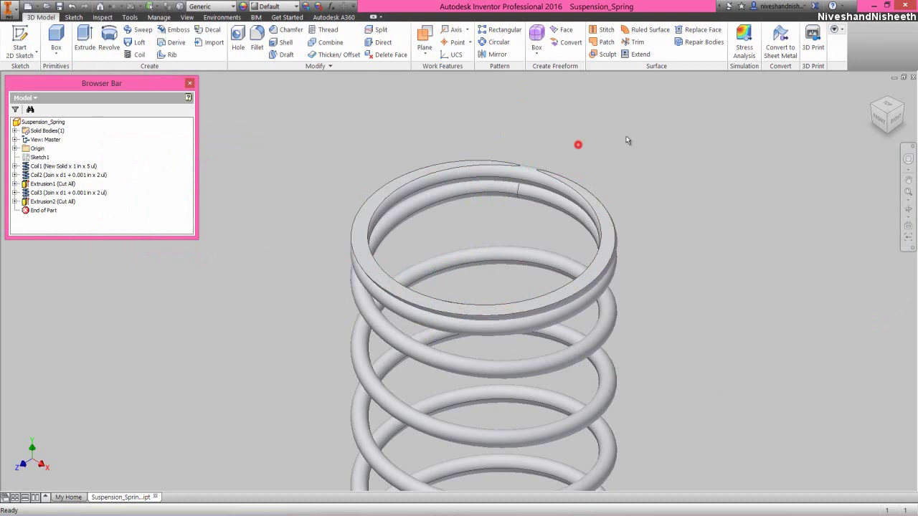
click(873, 95)
click(285, 148)
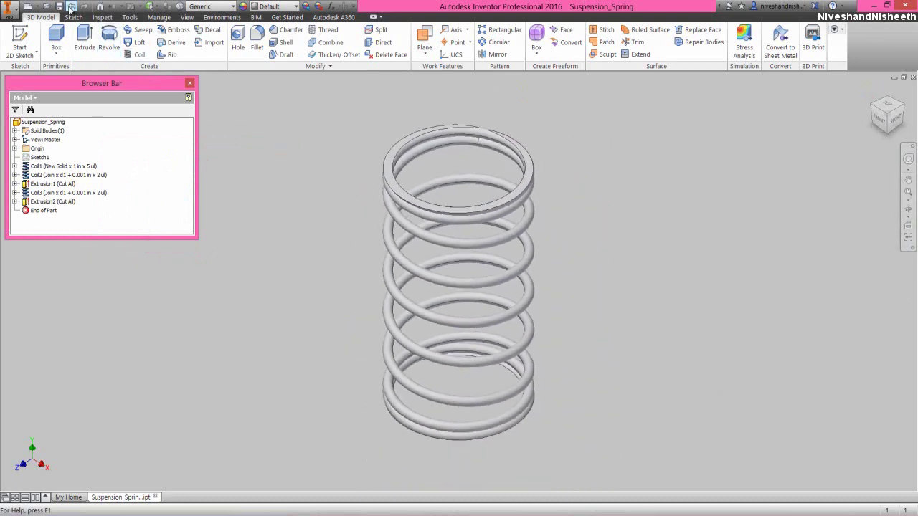
click(335, 238)
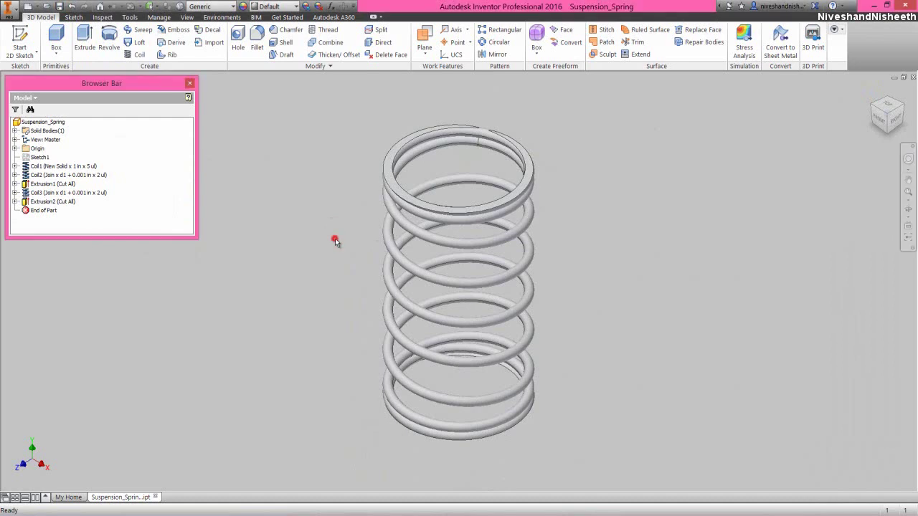
click(43, 122)
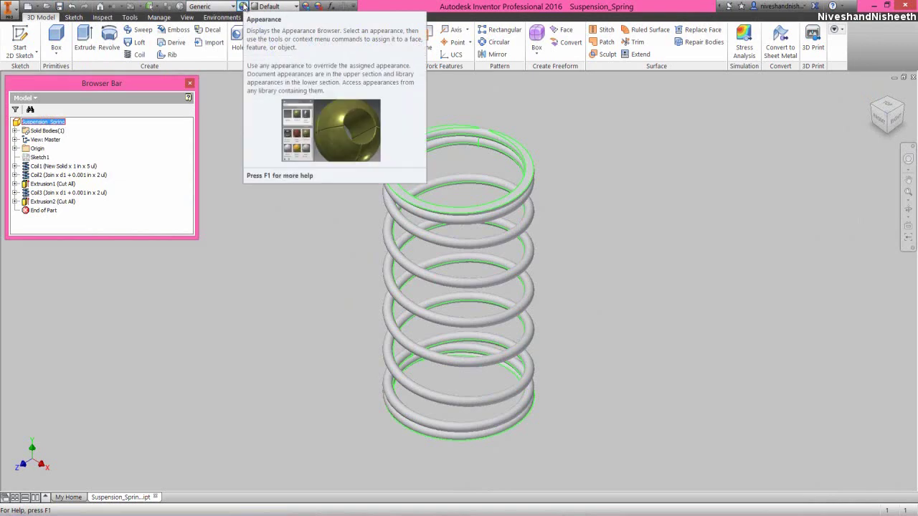
click(244, 6)
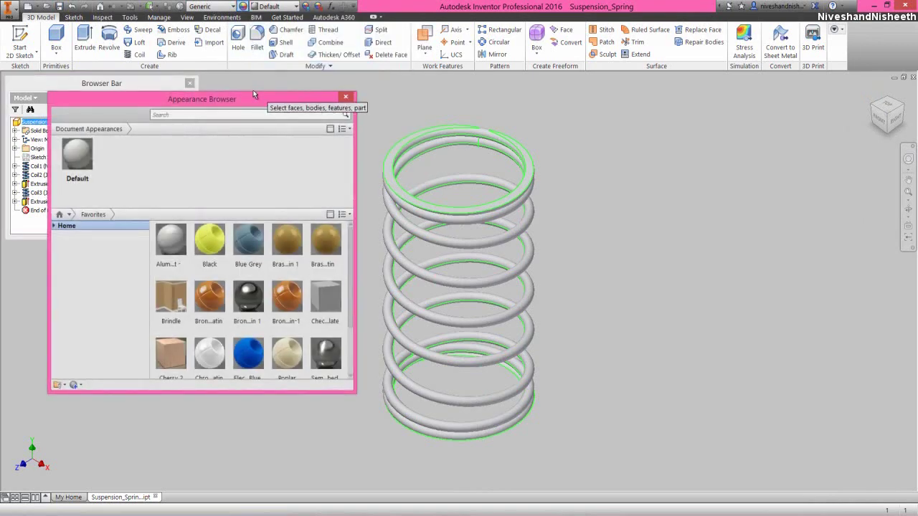
click(206, 273)
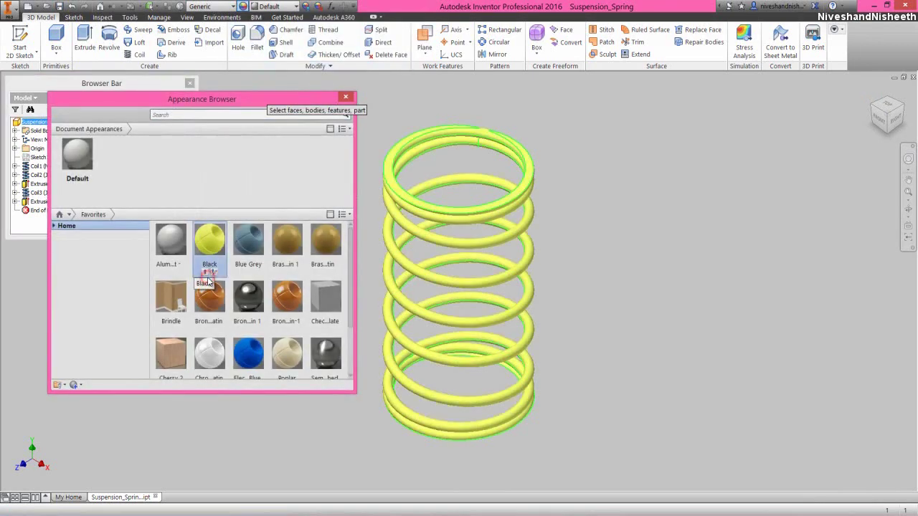
click(205, 273)
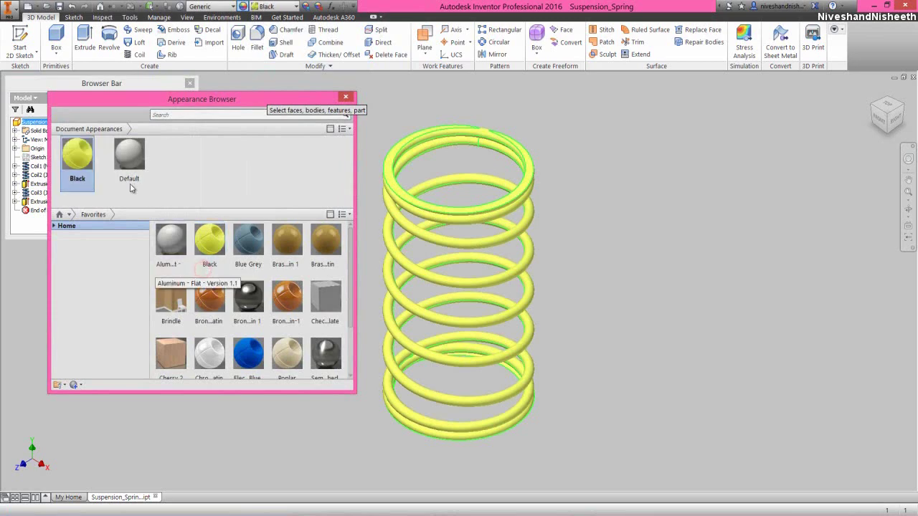
click(345, 96)
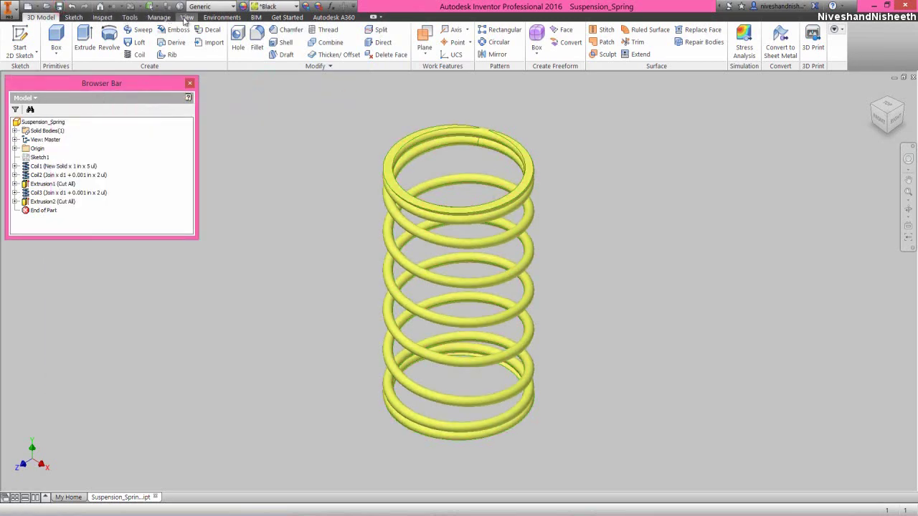
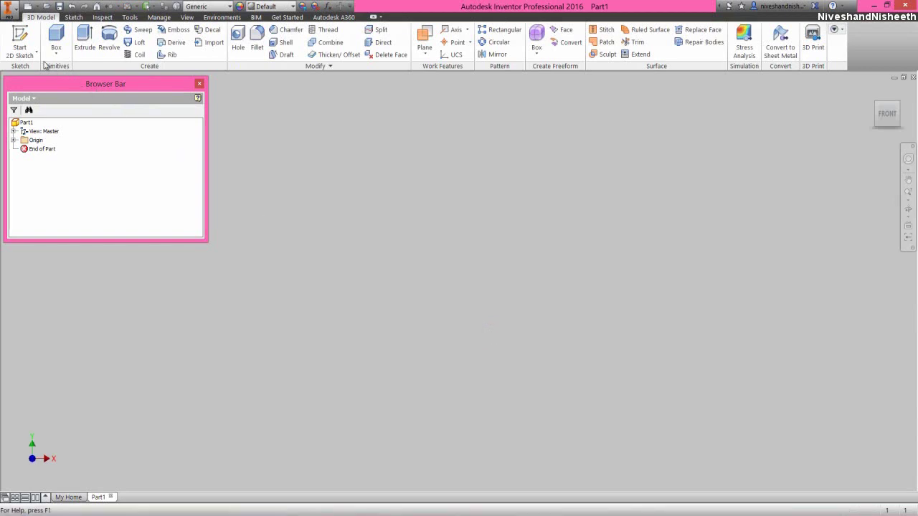
- In the new part, sketch a 0.5 in diameter circle centred on the origin of the XY plane and finish the sketch
click(21, 36)
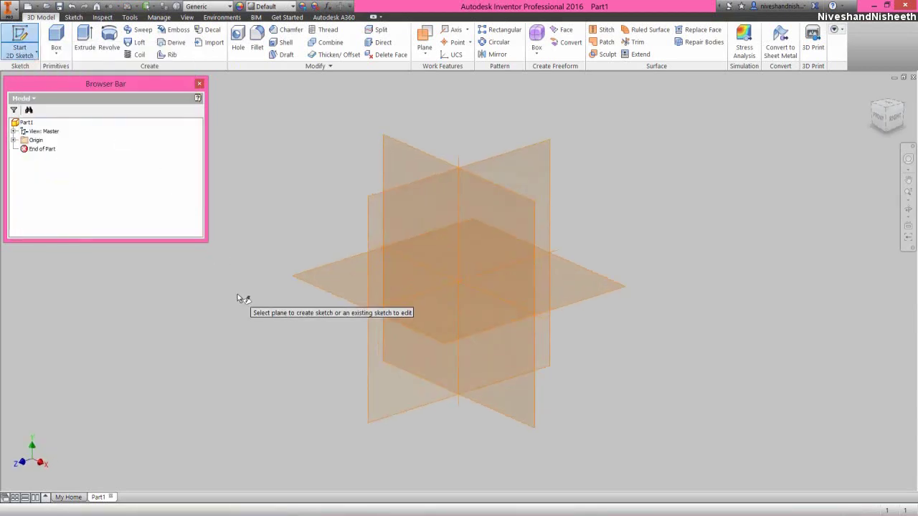
click(387, 169)
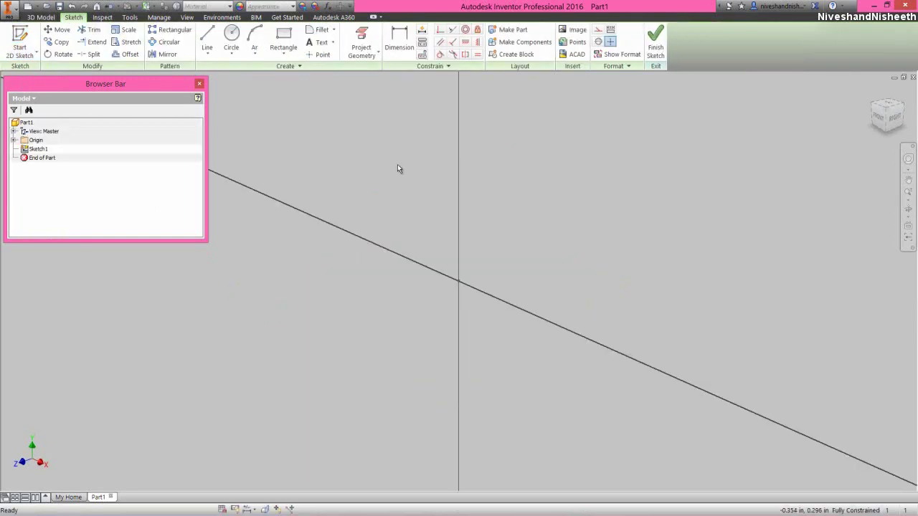
right_click(528, 199)
click(506, 180)
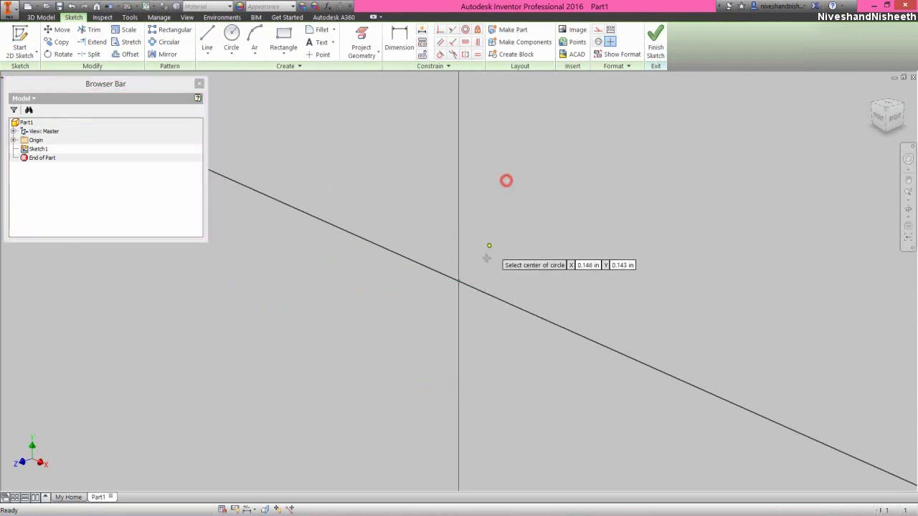
click(459, 280)
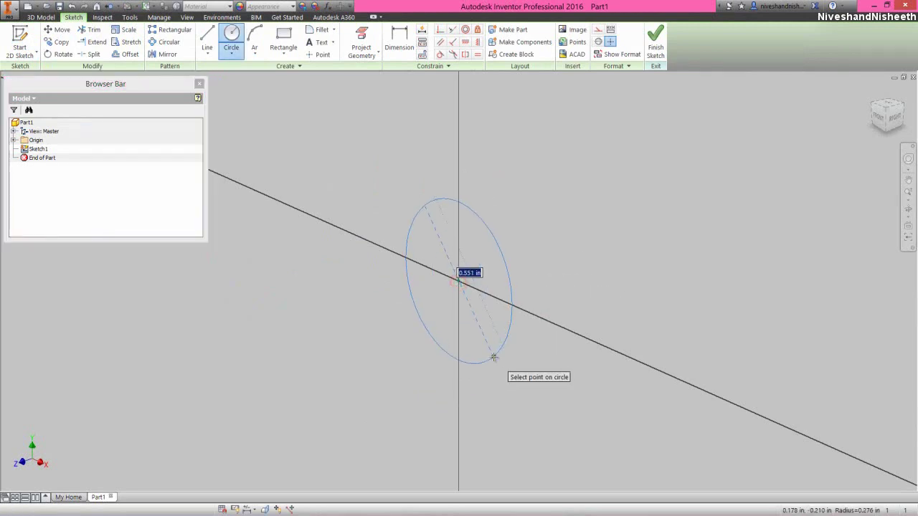
key(BackSpace)
text(.5)
key(Return)
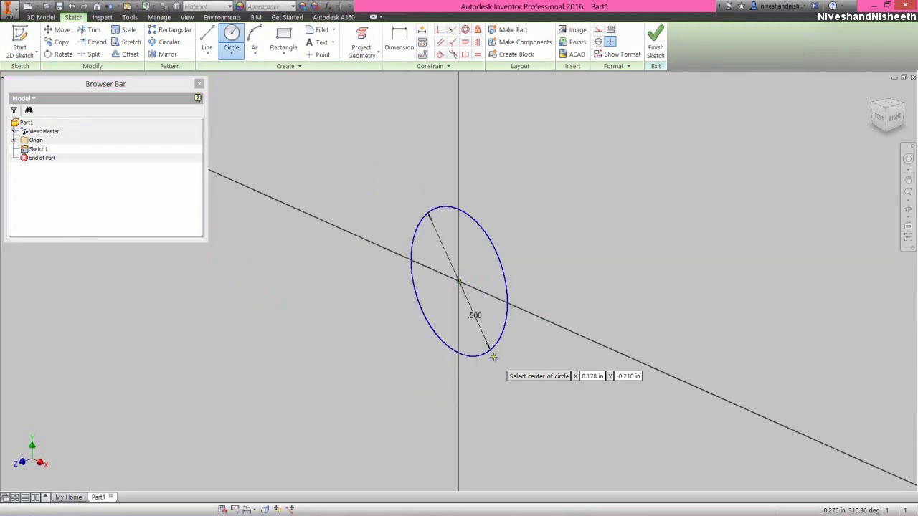
click(654, 43)
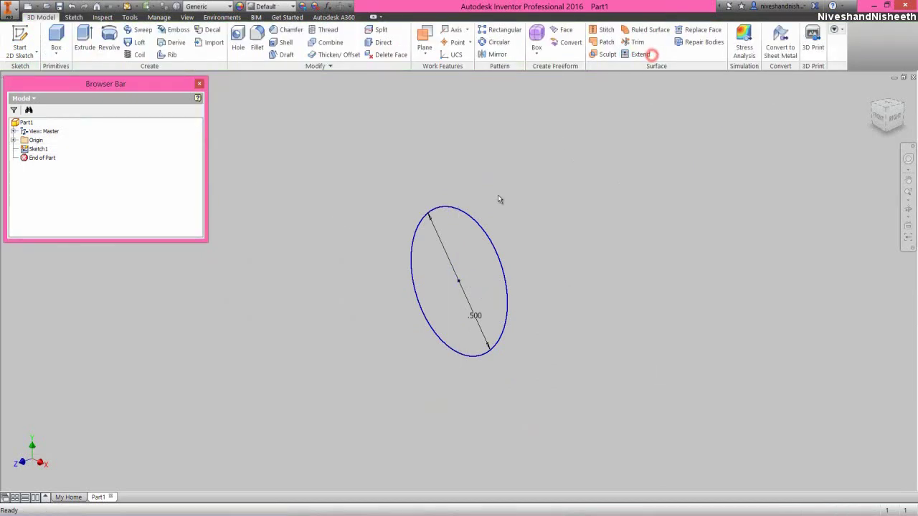
- Extrude the circle 1 in as a new solid and save the part as Shock Body 1.3 Length
click(886, 113)
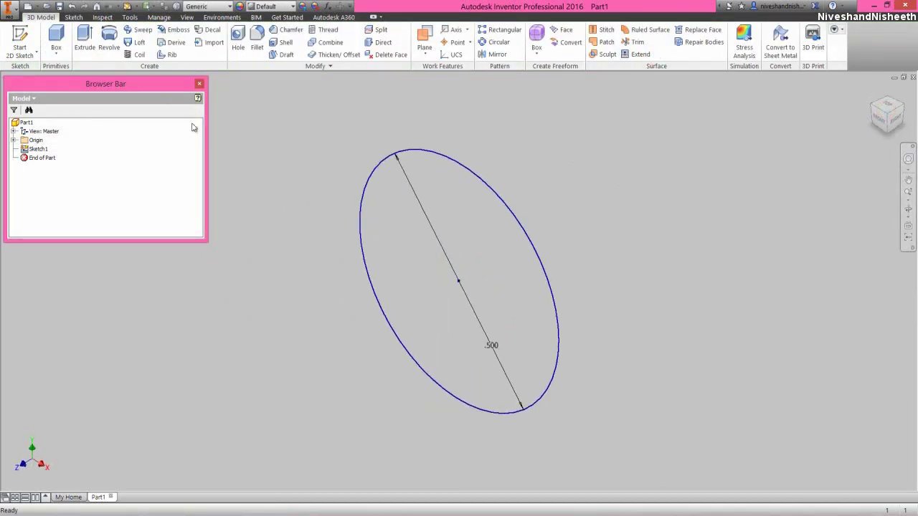
click(81, 41)
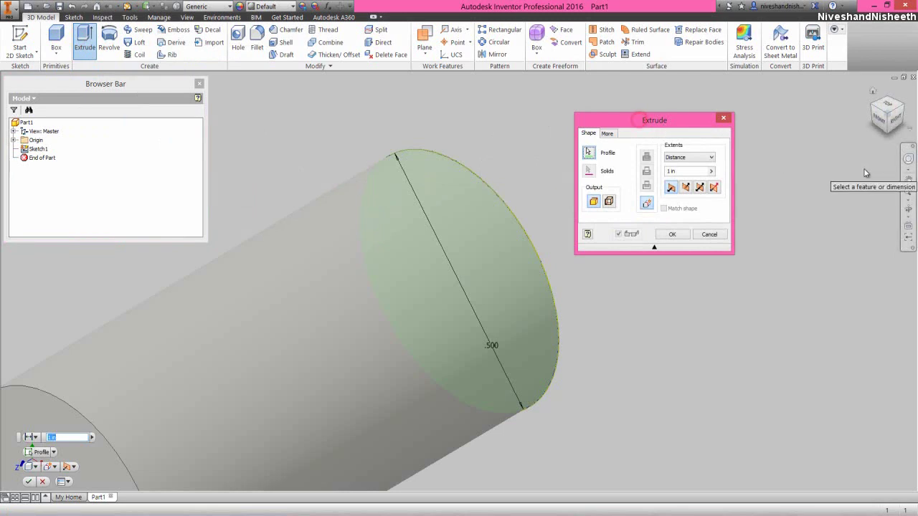
click(907, 200)
click(869, 220)
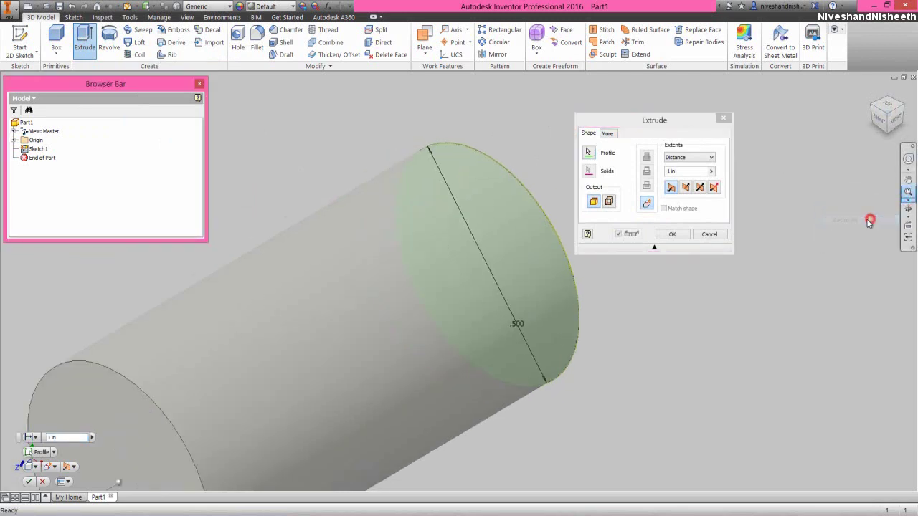
drag(684, 127, 795, 141)
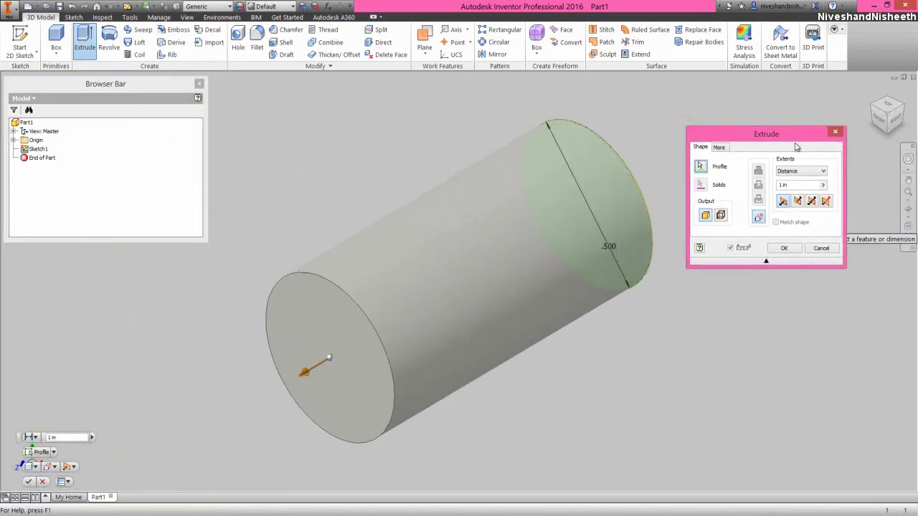
click(784, 248)
click(58, 7)
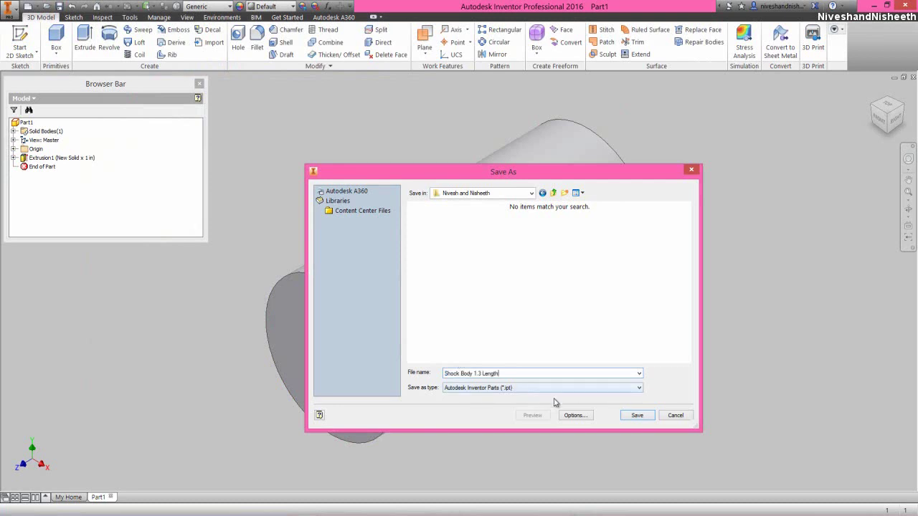
click(635, 415)
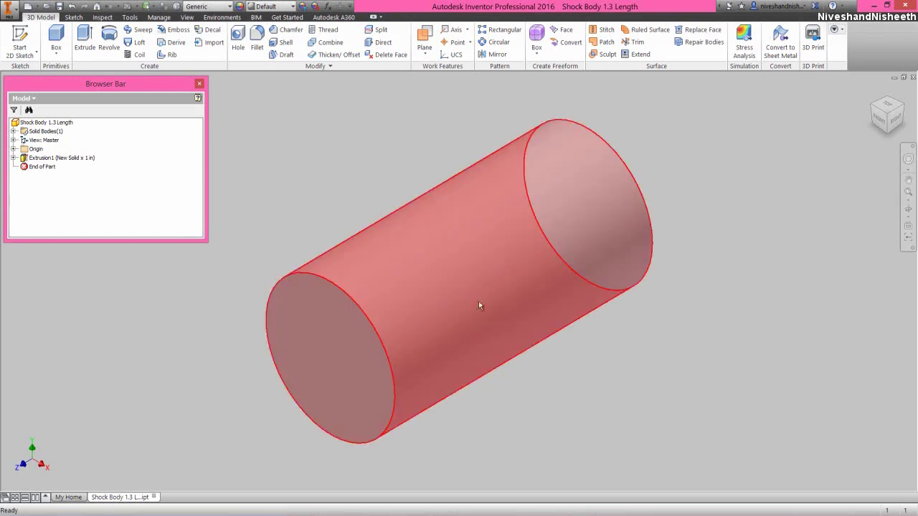
- Shell the cylinder to a 0.035 in wall thickness, removing its front end face with automatic face chain turned off
click(273, 44)
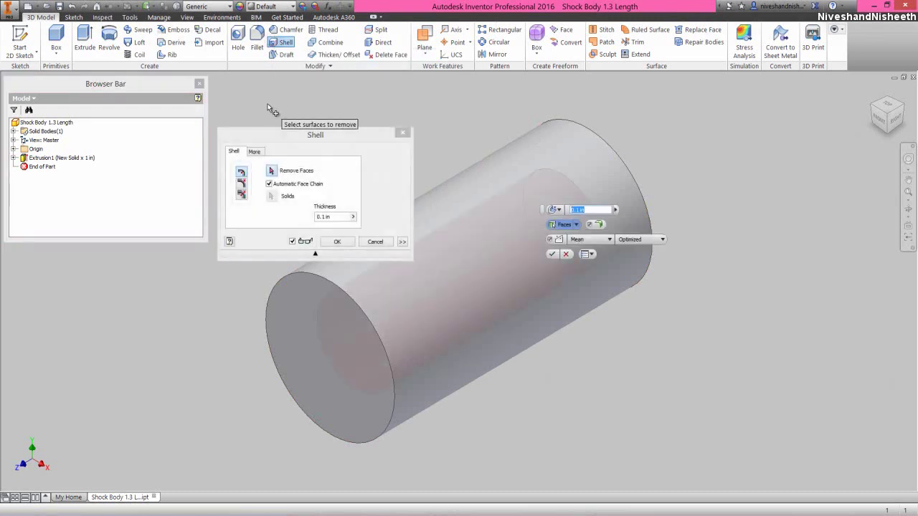
click(291, 341)
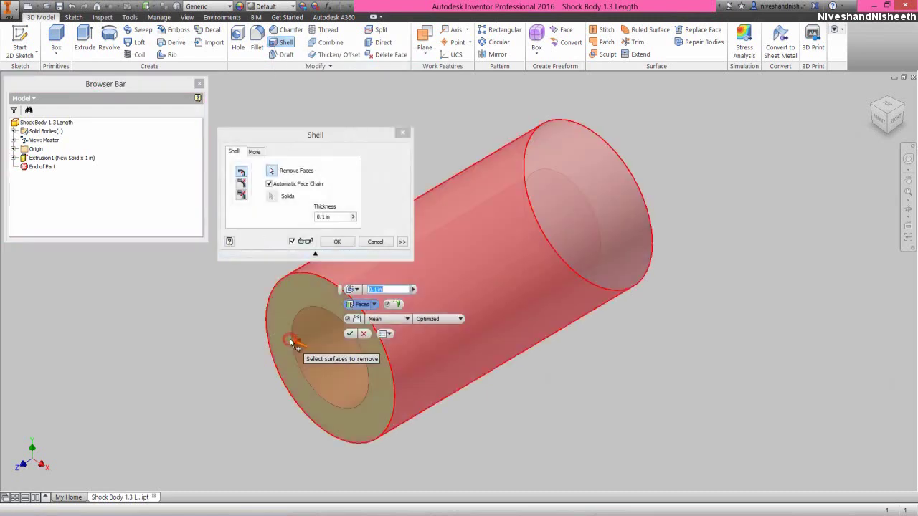
click(355, 187)
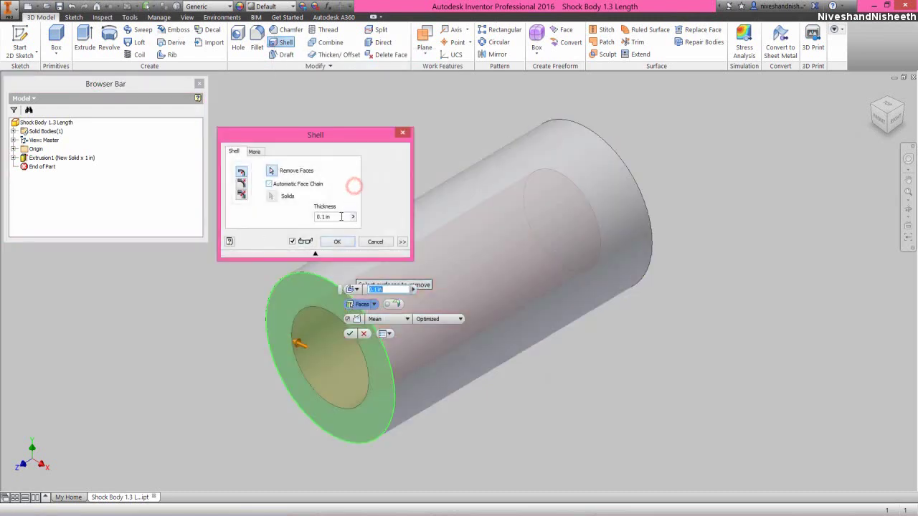
click(340, 217)
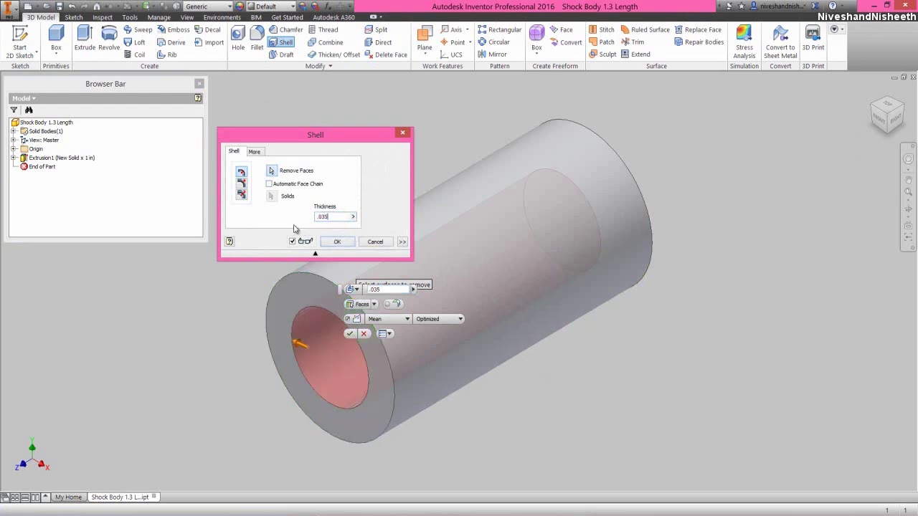
click(334, 242)
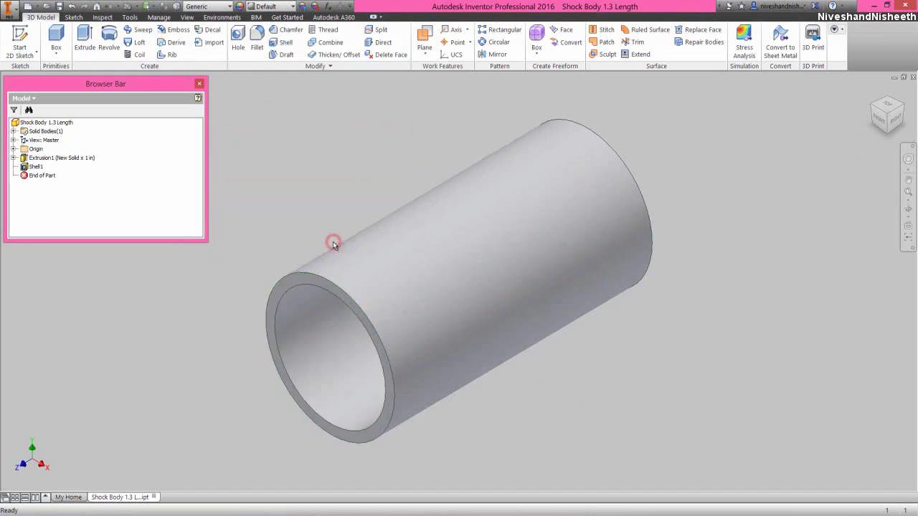
click(342, 162)
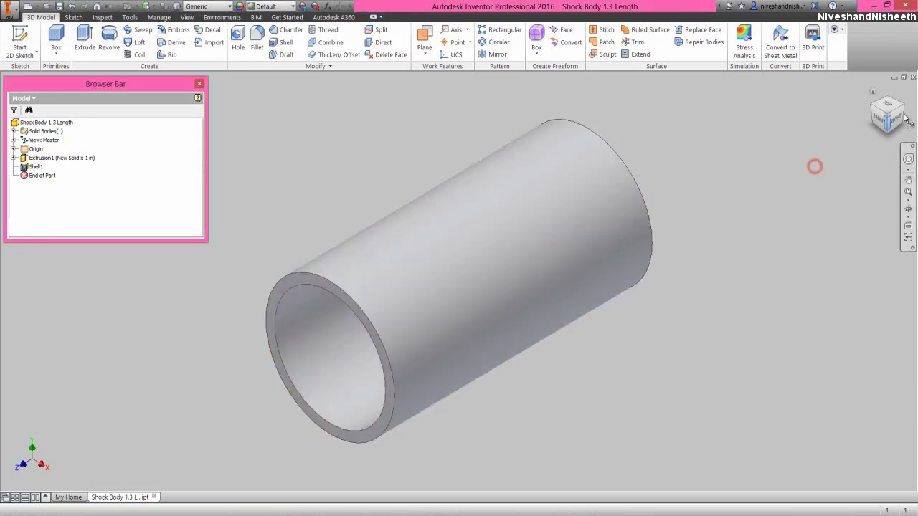
- Fillet the outer circular edge of the cylinder's closed end with a 0.05 in radius
click(903, 108)
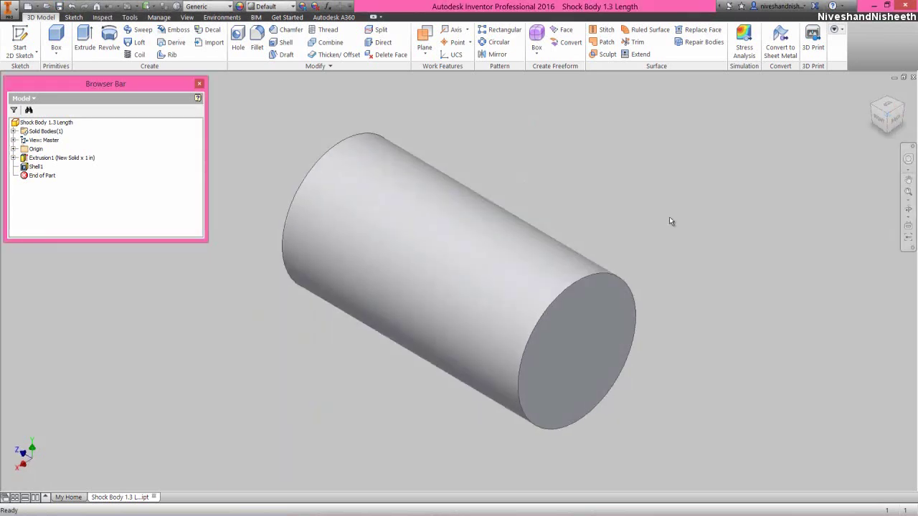
click(257, 37)
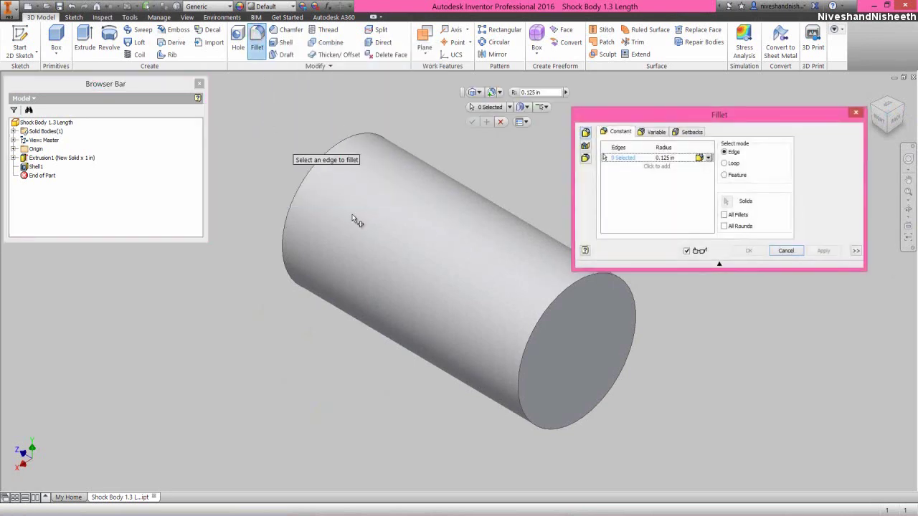
click(553, 304)
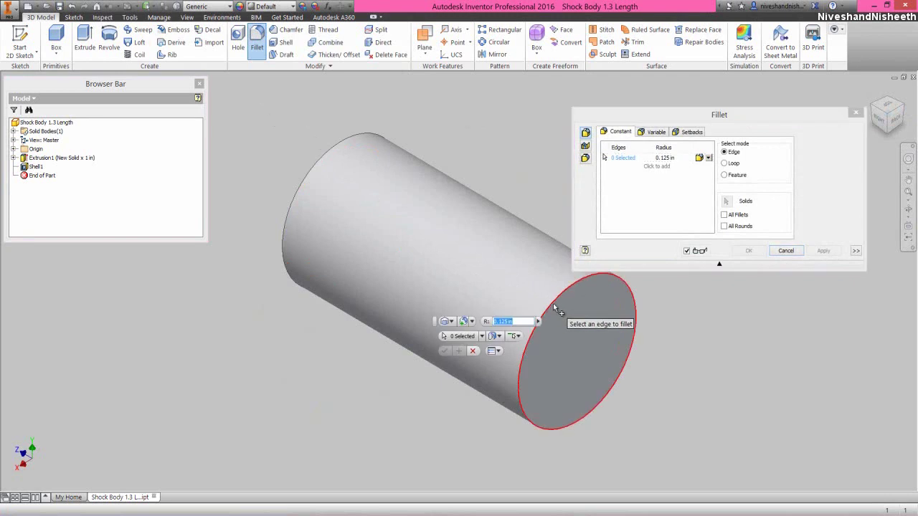
click(666, 158)
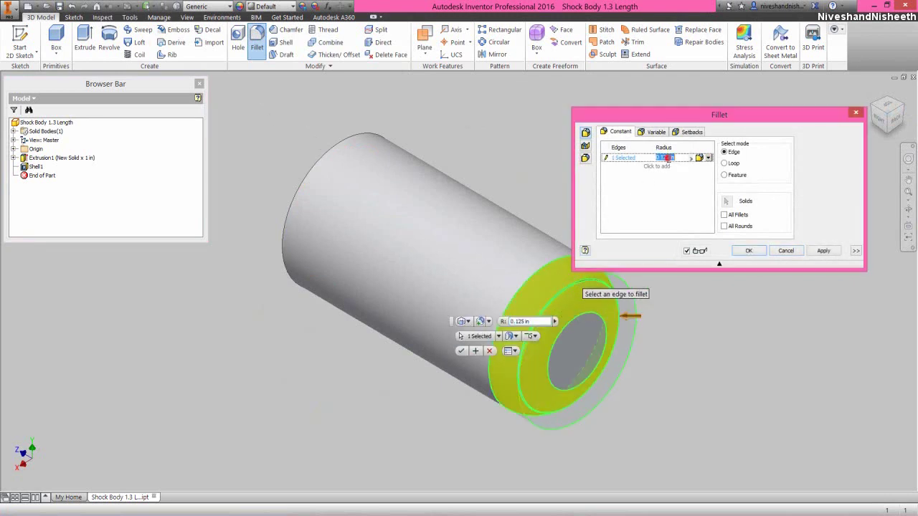
key(BackSpace)
text(.05)
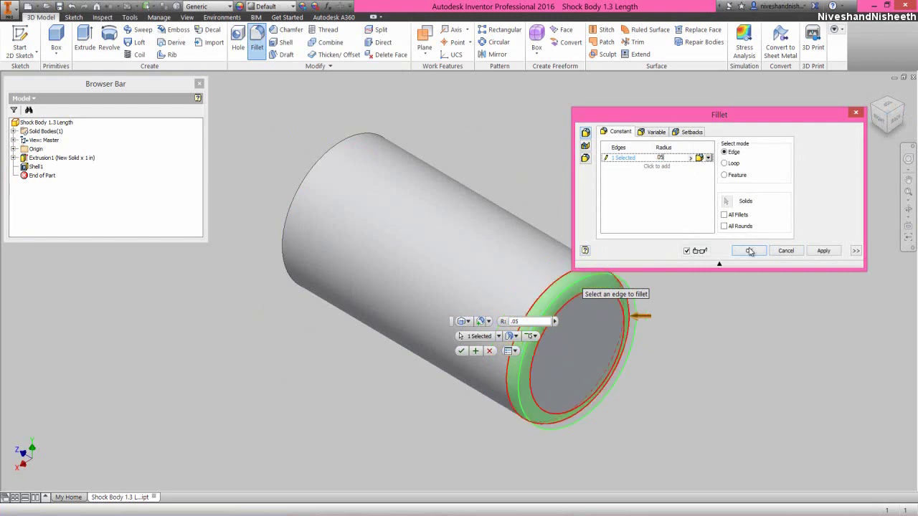
click(749, 250)
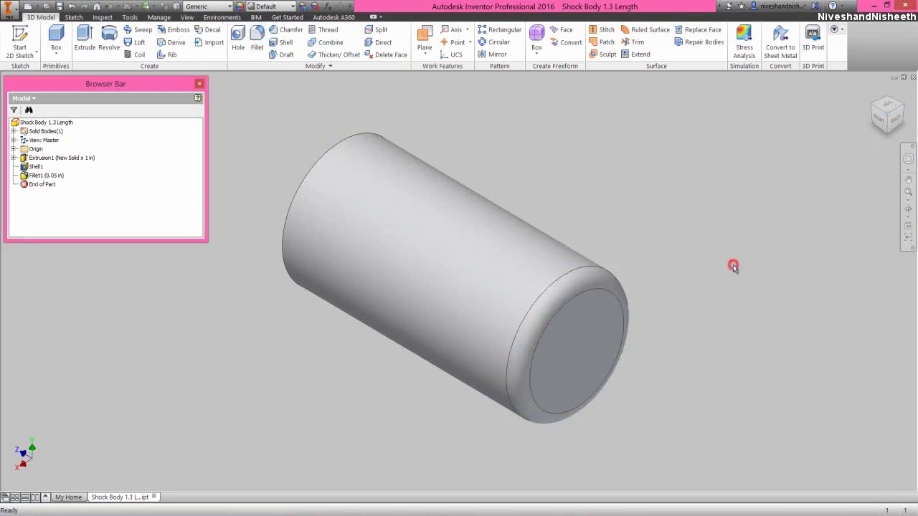
- Sketch a 0.375 in diameter circle centred on the cylinder's closed end face and finish the sketch
click(672, 289)
click(599, 319)
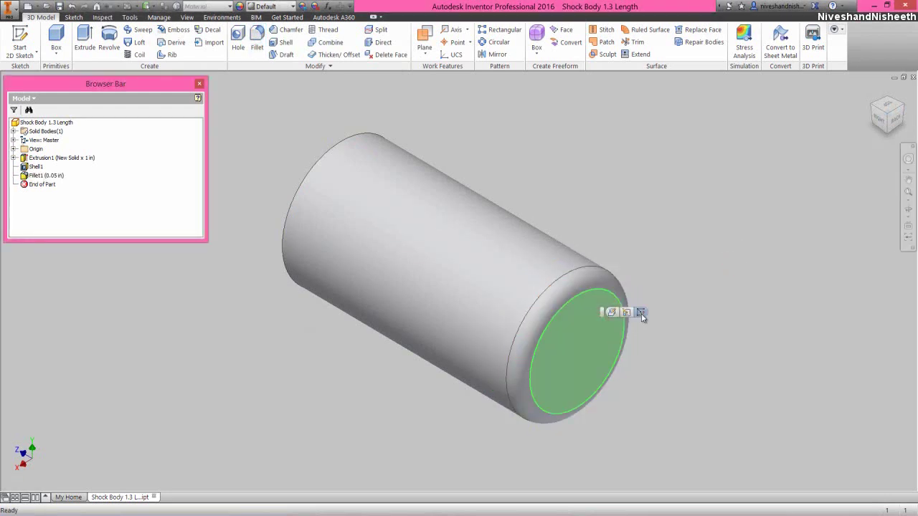
click(641, 316)
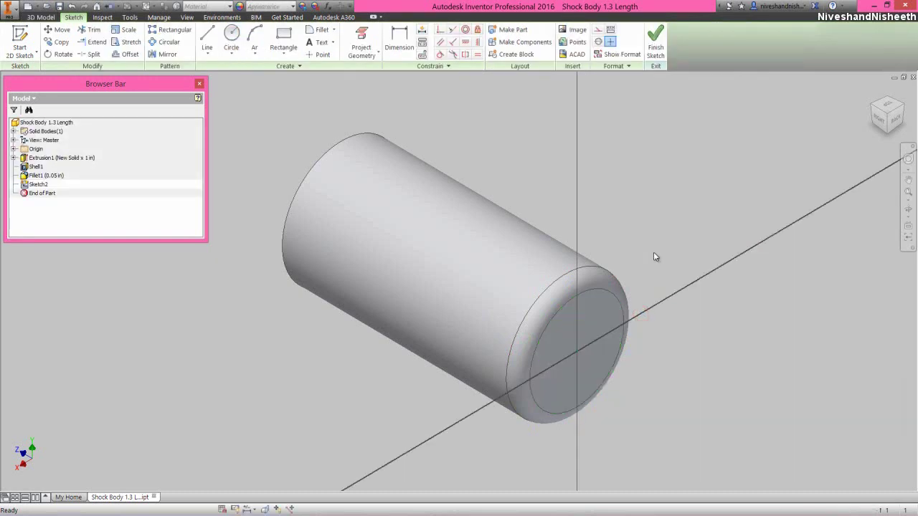
right_click(653, 252)
click(608, 238)
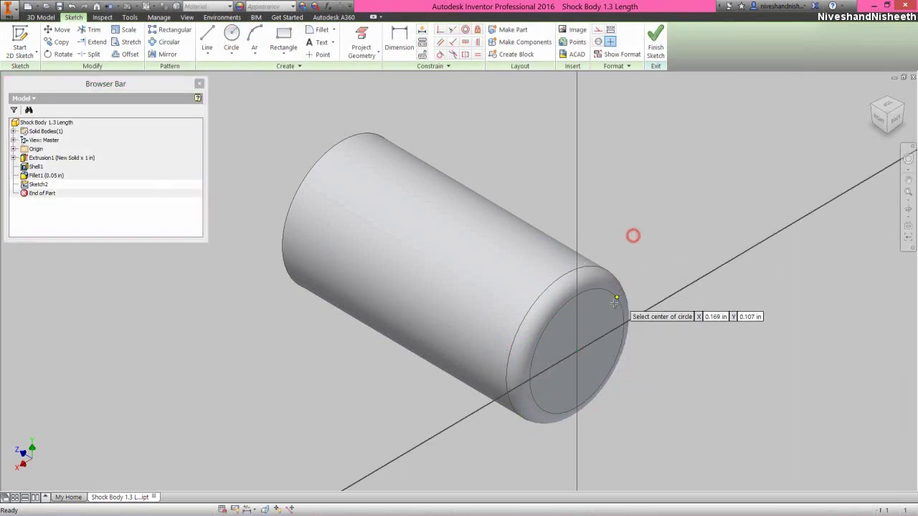
click(577, 350)
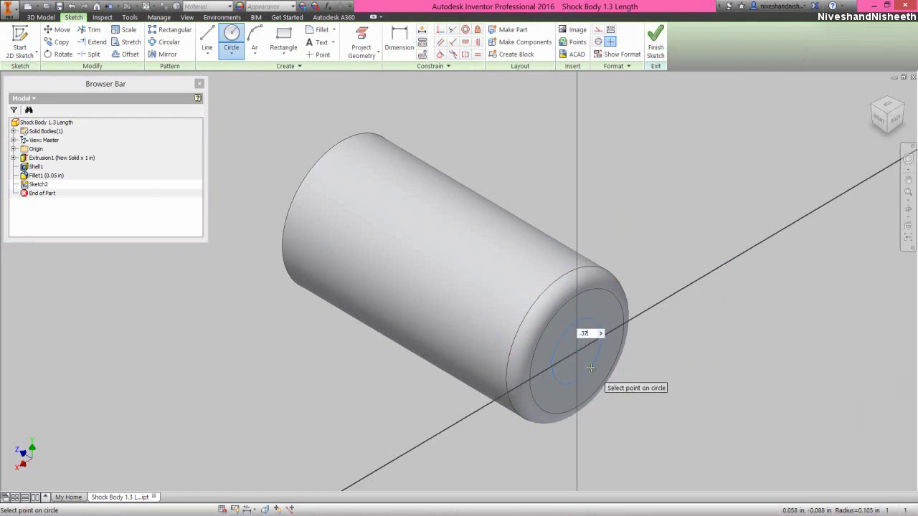
text(.375)
key(Return)
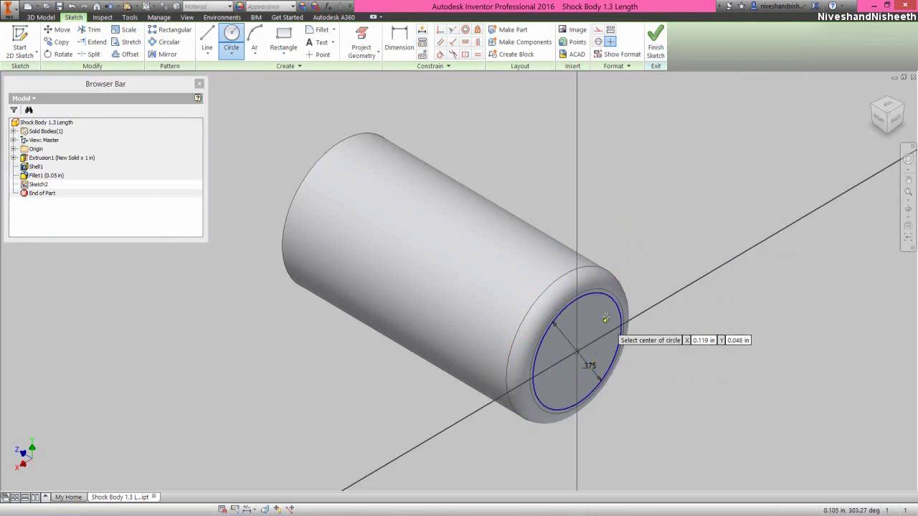
right_click(617, 263)
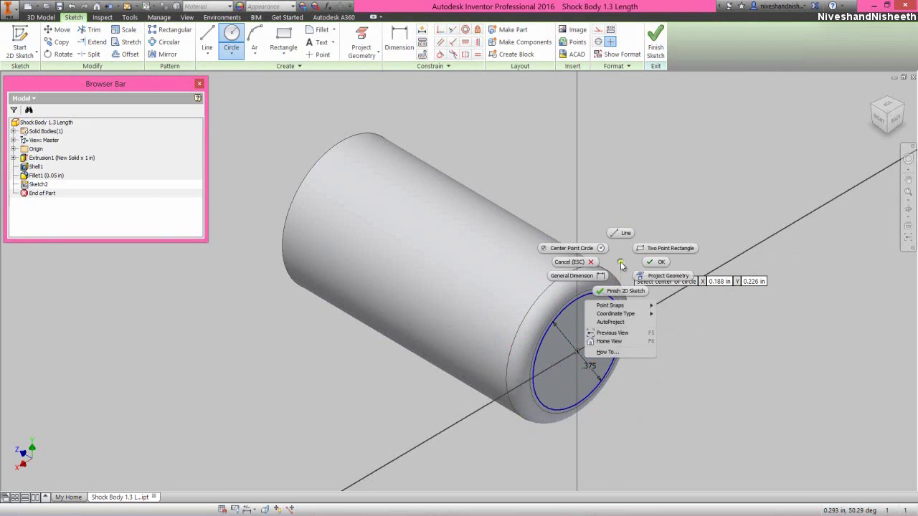
click(658, 264)
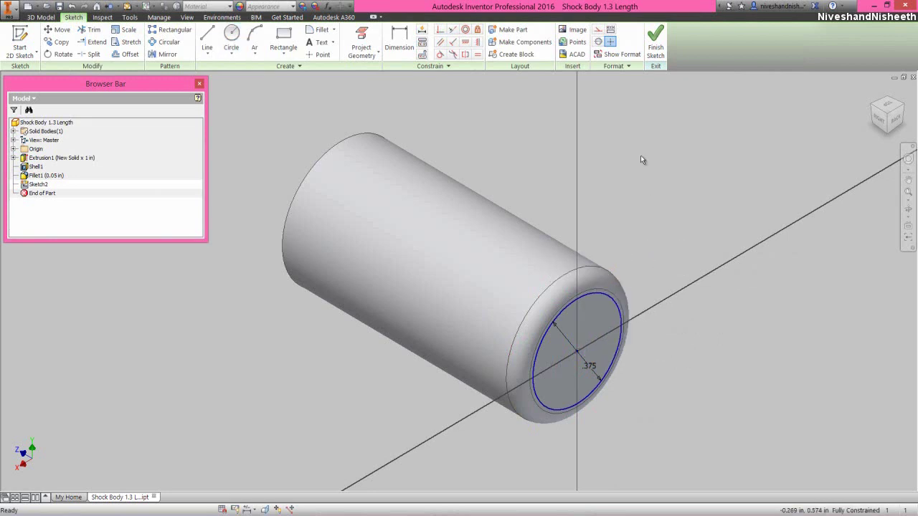
click(655, 41)
- Extrude the 0.375 in circle outward 0.4 in, joined to the body, and save the part
click(85, 43)
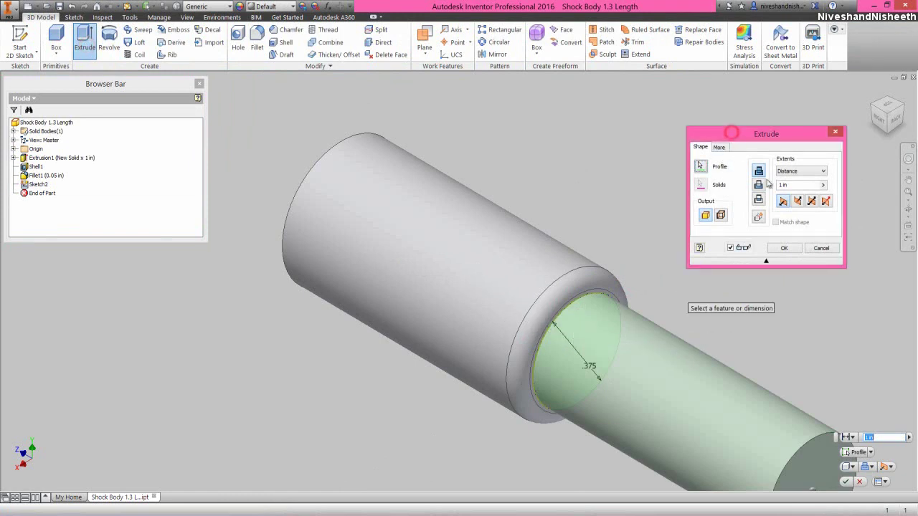
click(796, 186)
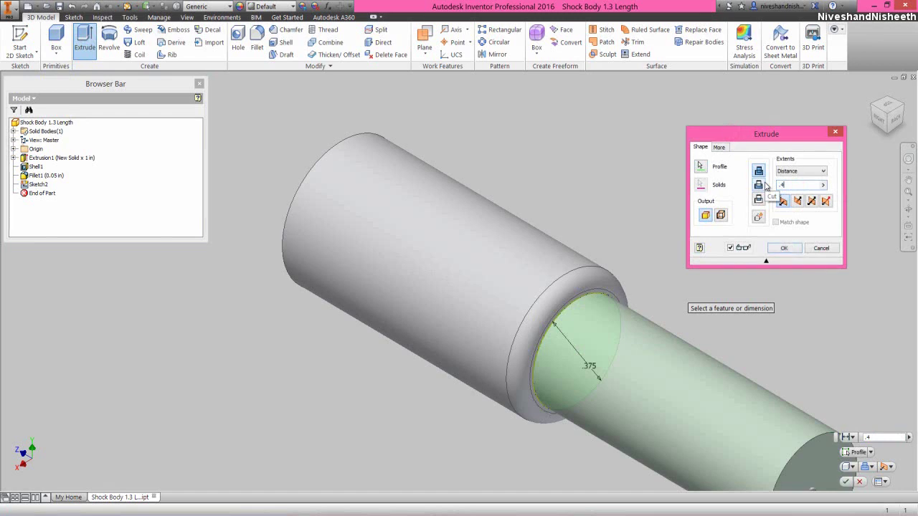
click(787, 247)
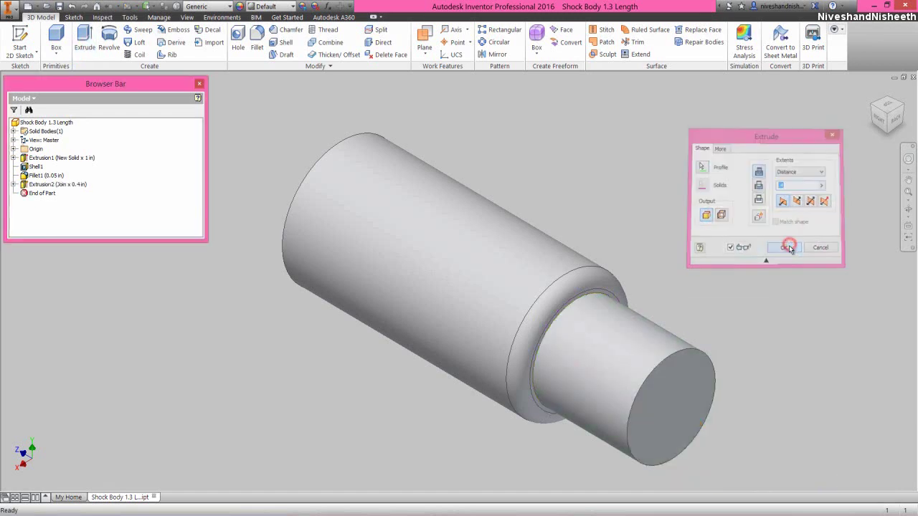
click(58, 7)
click(617, 203)
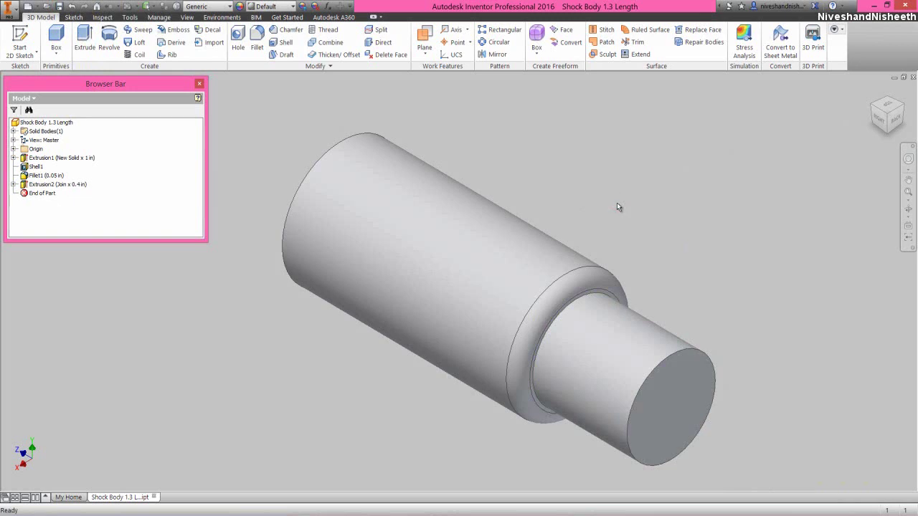
- Start a sketch on the boss's end face, view it square-on, and project the cut edges into it
right_click(730, 232)
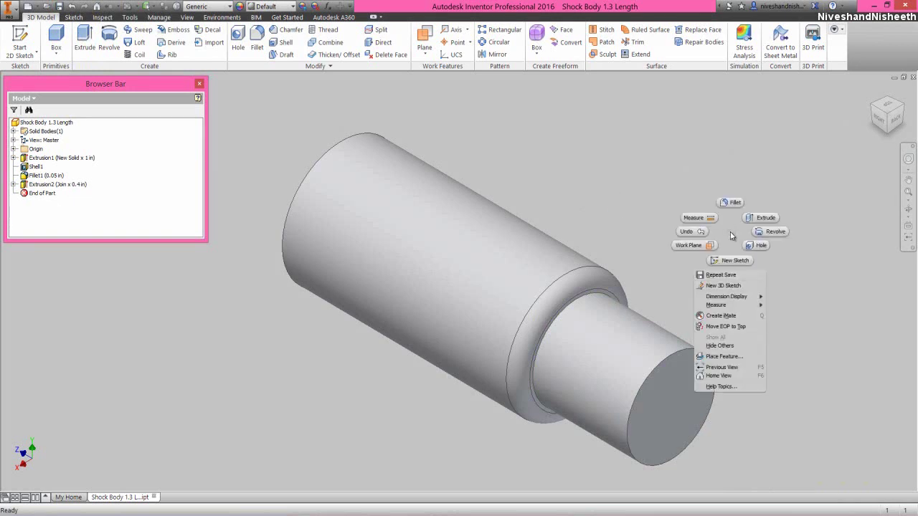
click(731, 260)
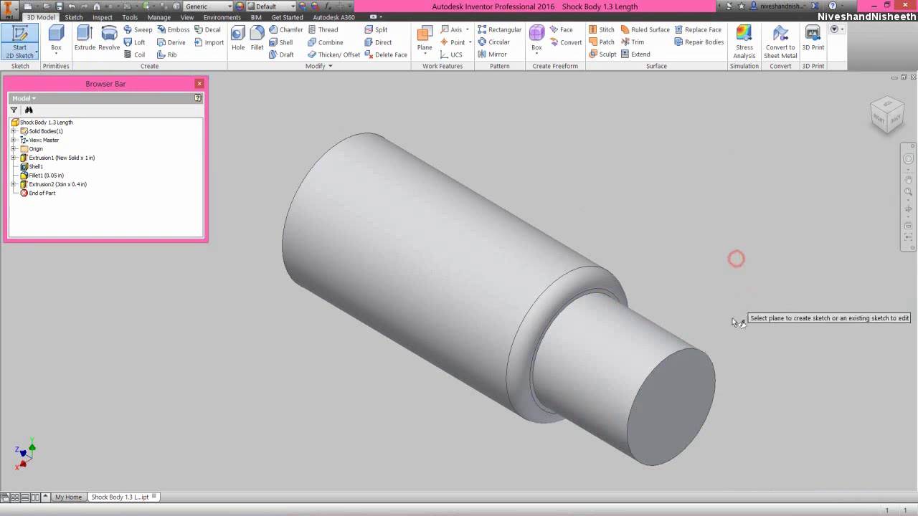
click(701, 394)
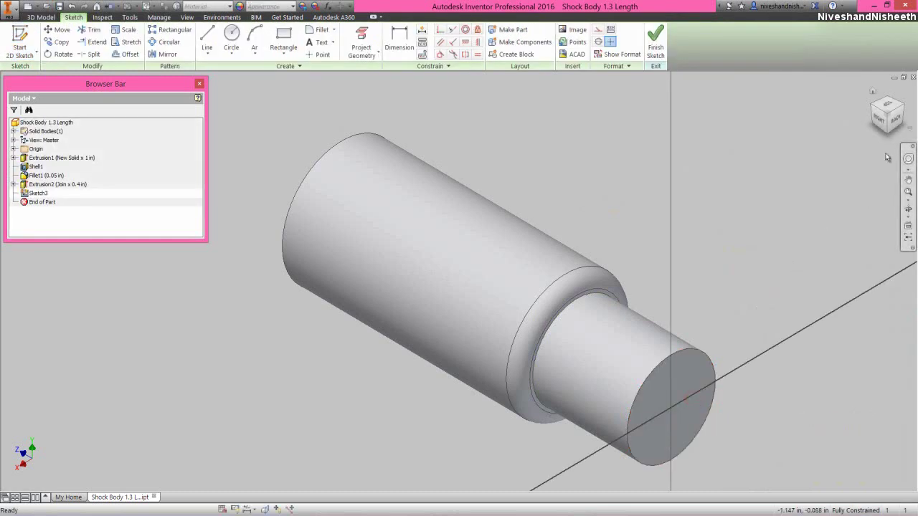
right_click(896, 131)
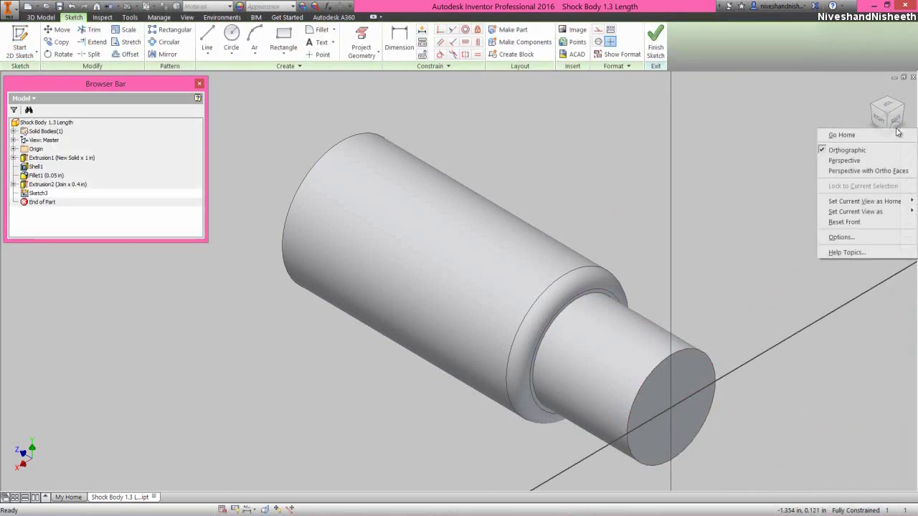
key(Escape)
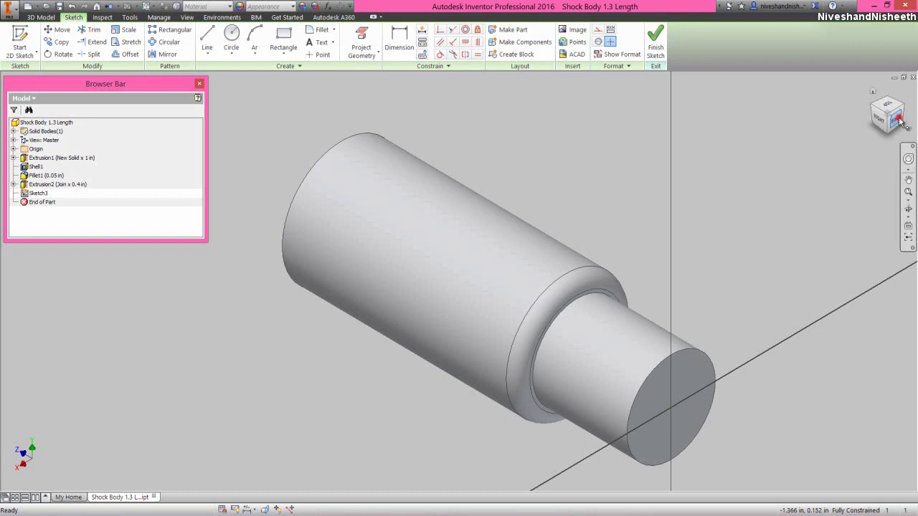
click(899, 122)
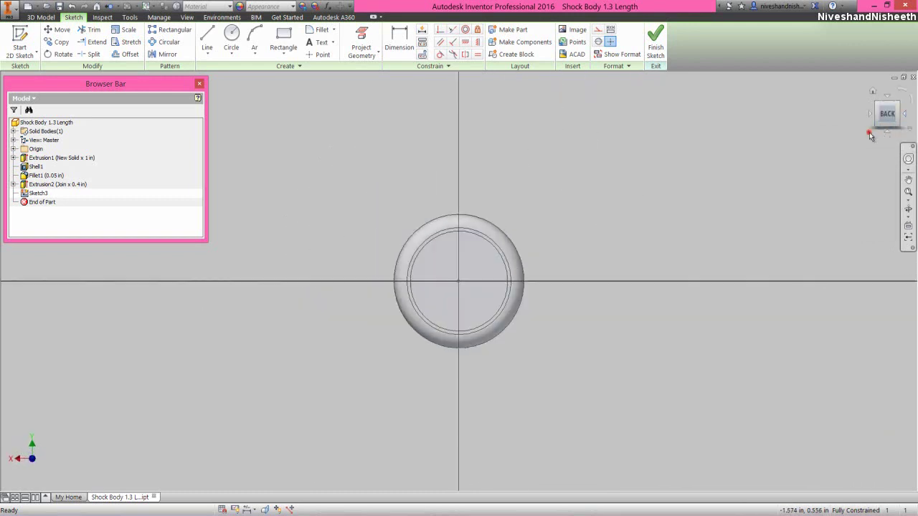
click(361, 51)
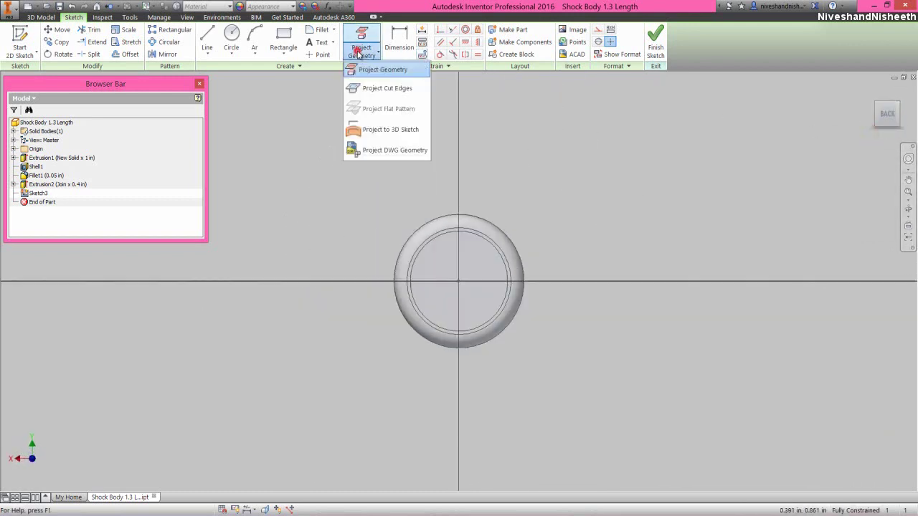
click(368, 87)
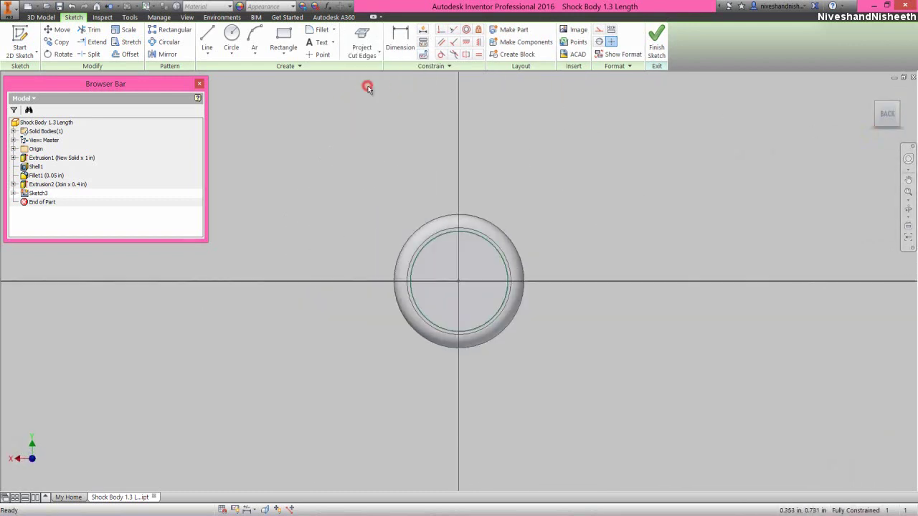
- Draw two vertical chords about 0.345 in long across the projected circle, about 0.074 in either side of its centre
right_click(477, 138)
click(479, 109)
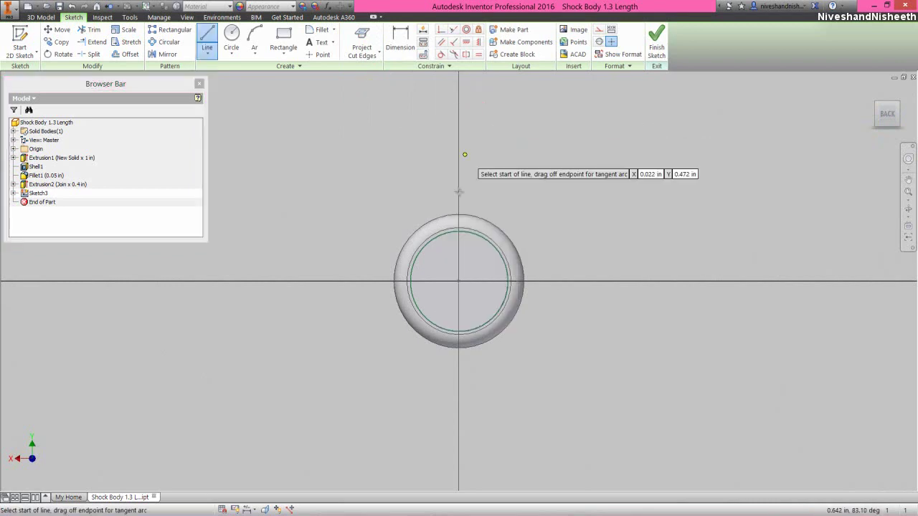
scroll(455, 230, up, 3)
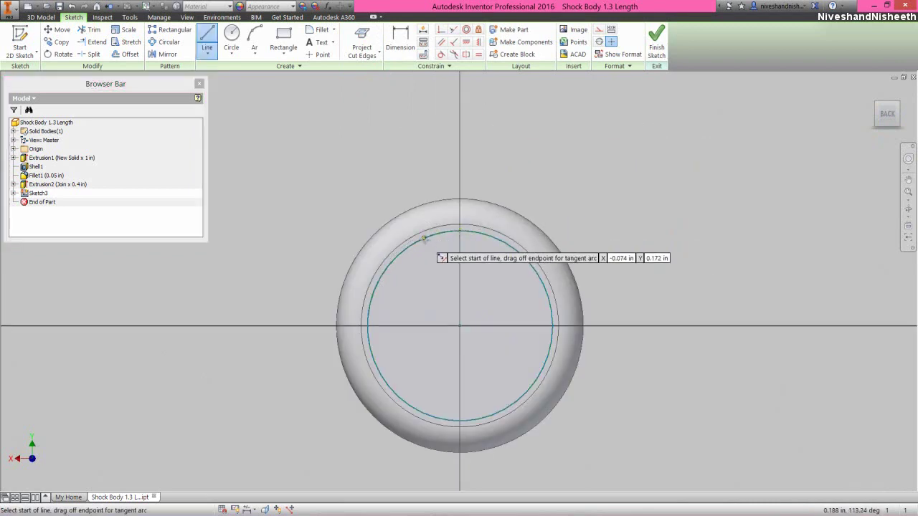
click(424, 238)
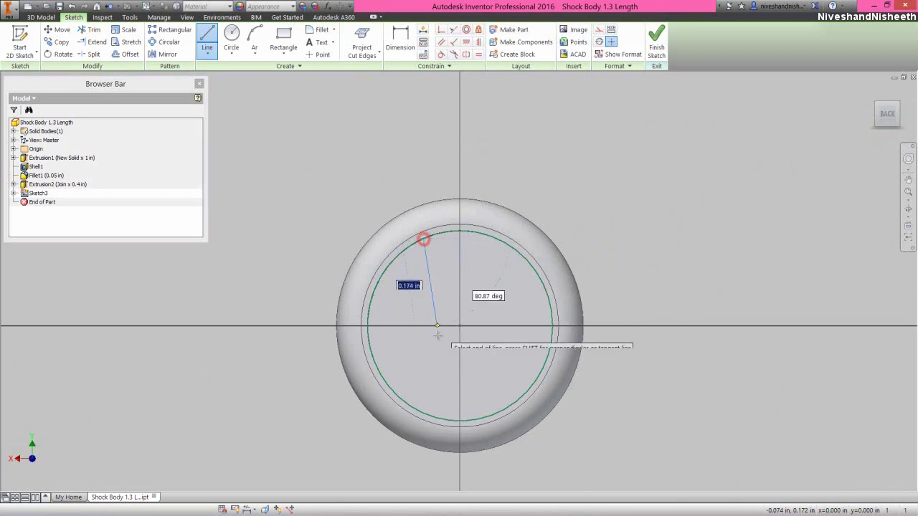
right_click(425, 415)
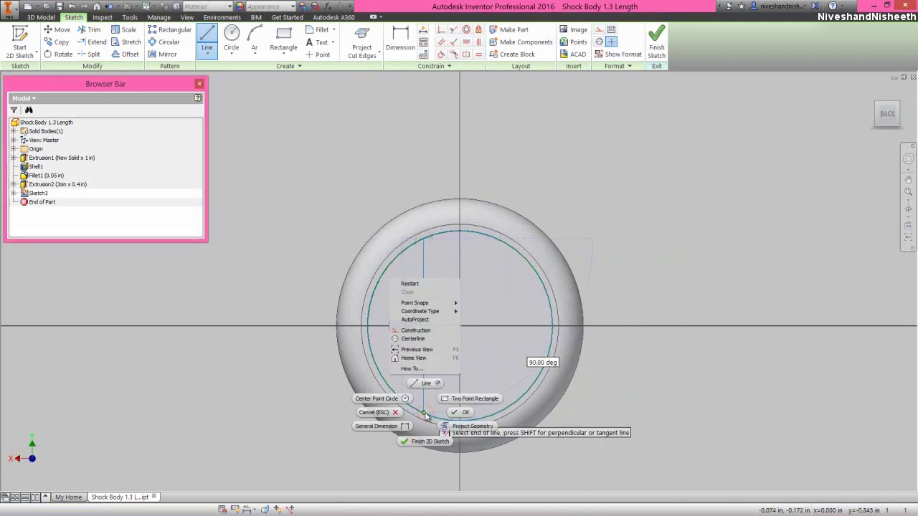
click(425, 414)
click(425, 414)
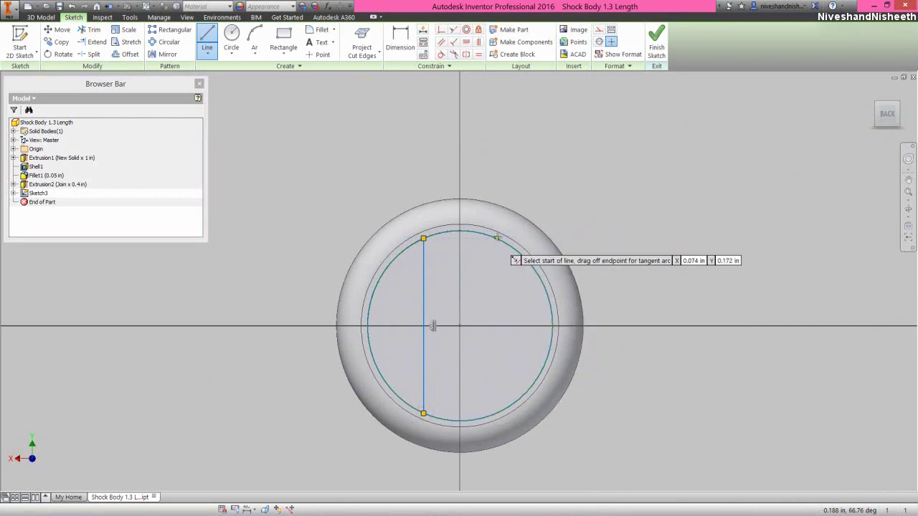
click(496, 237)
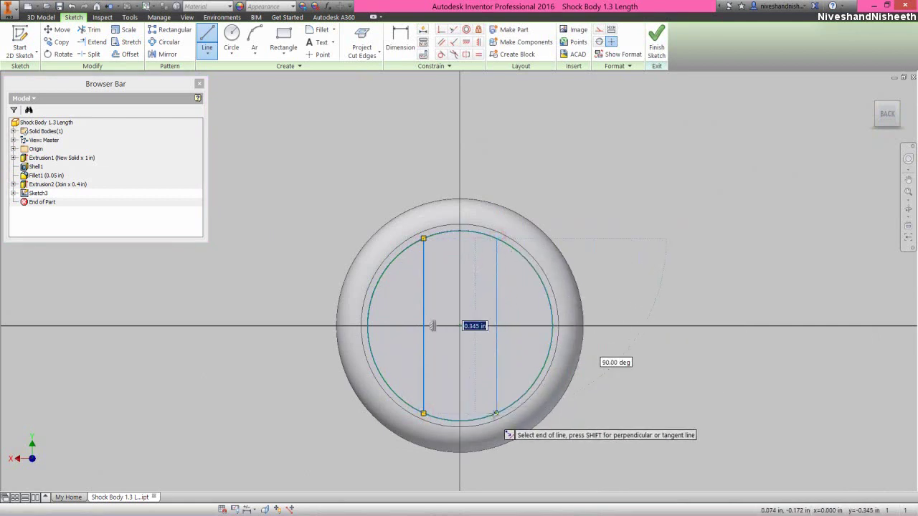
click(495, 414)
right_click(553, 225)
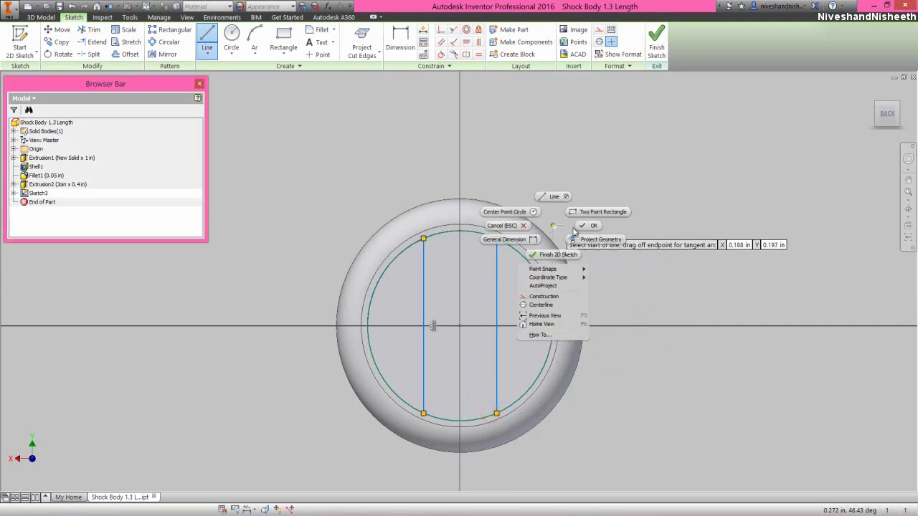
click(583, 226)
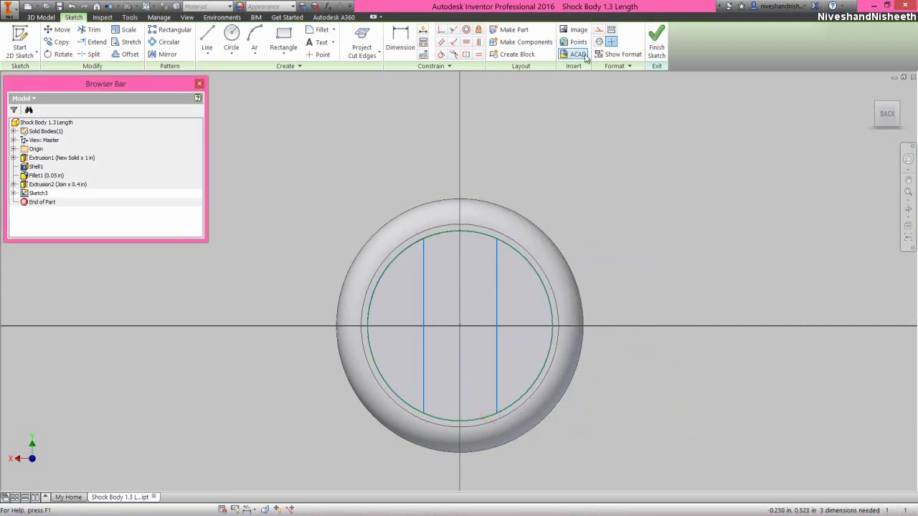
- Project the YZ origin plane into the sketch as a construction line through the circle's centre
click(599, 29)
click(373, 57)
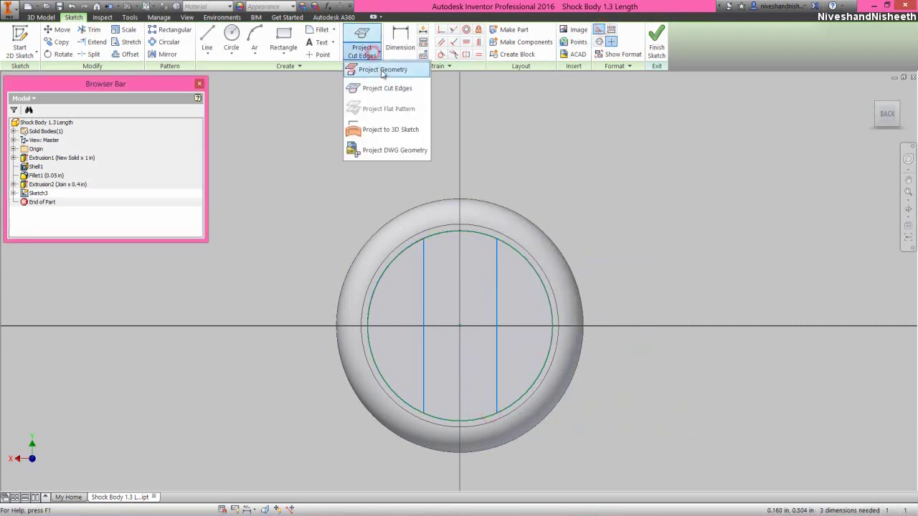
click(367, 43)
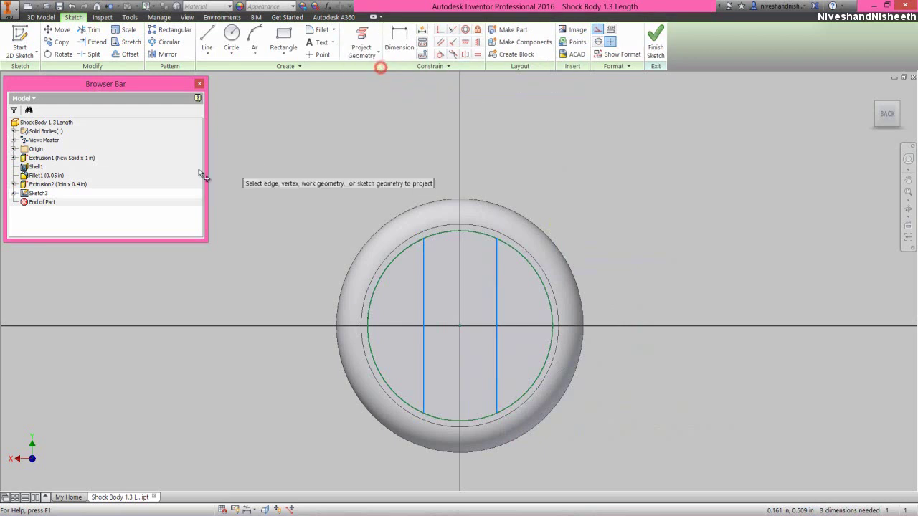
click(14, 148)
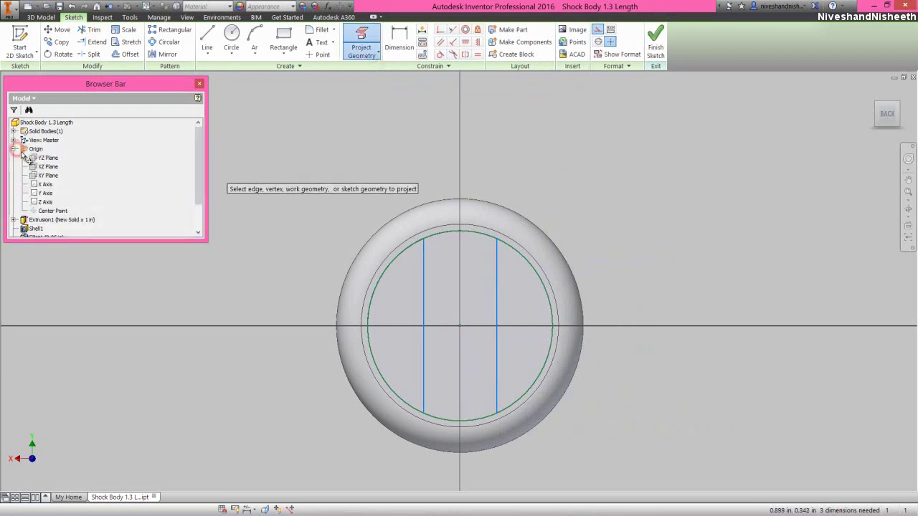
click(49, 160)
right_click(399, 146)
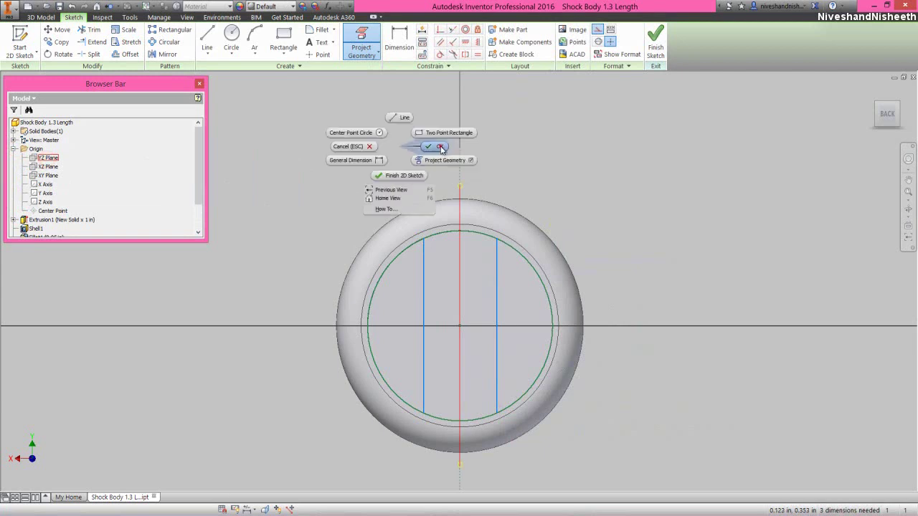
click(440, 147)
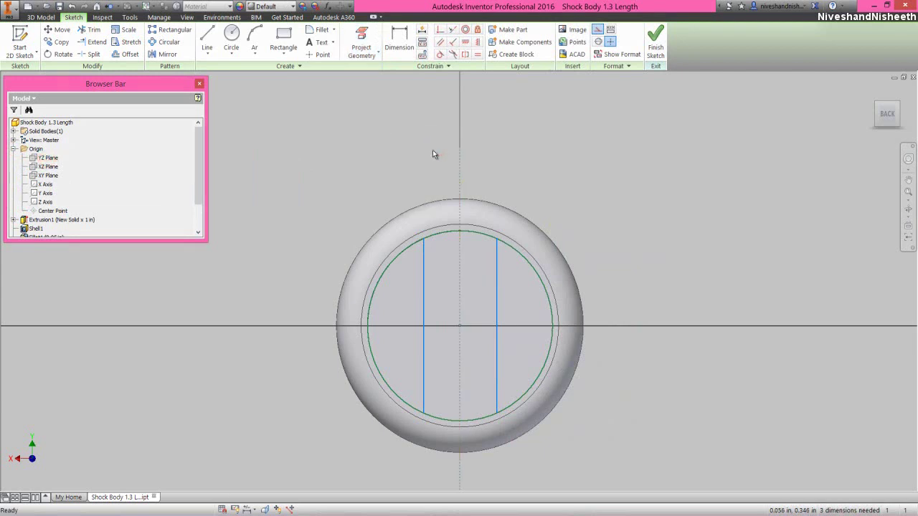
- Constrain the two vertical lines symmetric about the projected vertical construction line
click(465, 56)
click(423, 265)
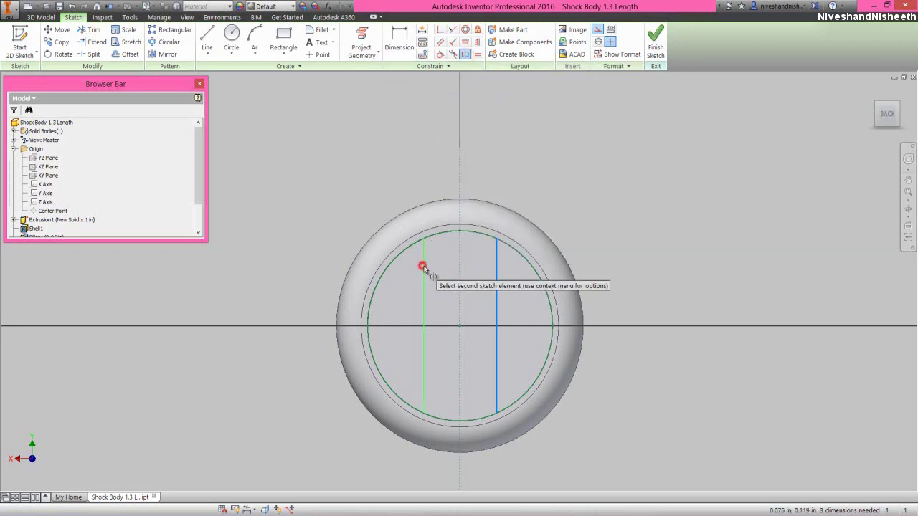
click(496, 276)
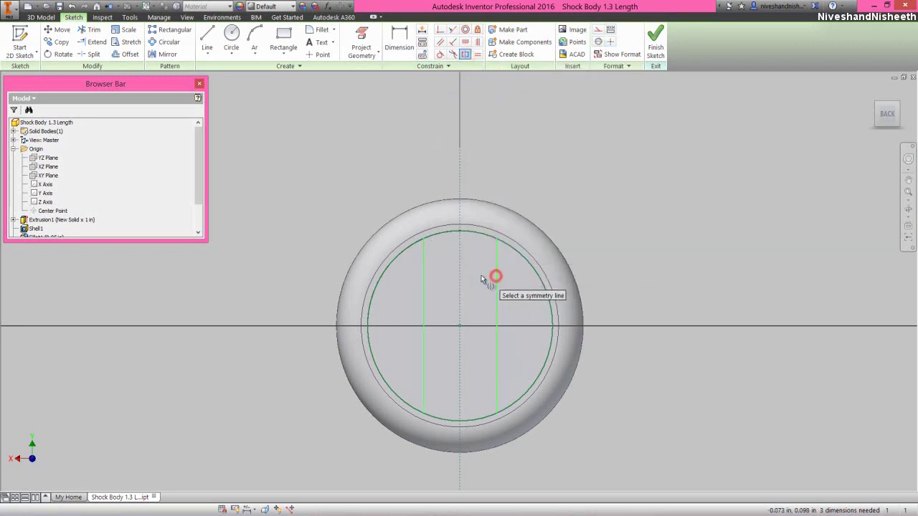
click(460, 277)
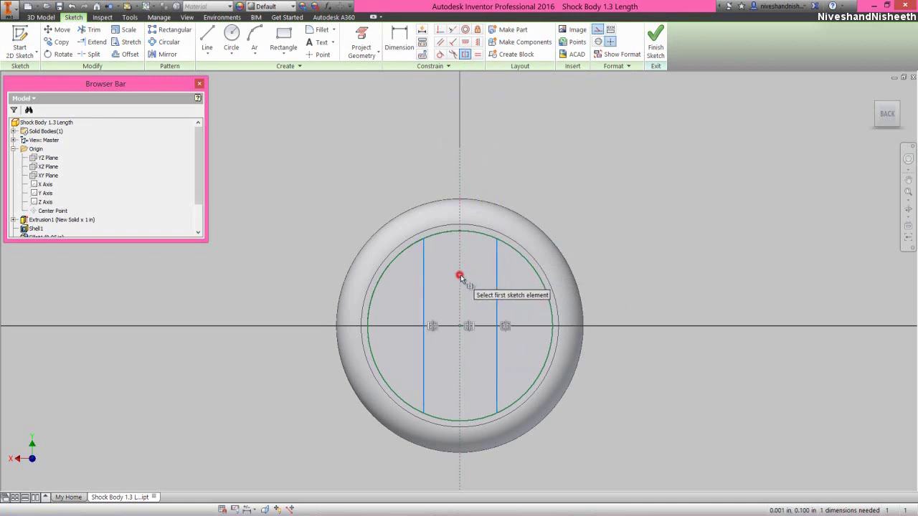
- Dimension the spacing between the two vertical lines to 0.15 in and finish the sketch
right_click(570, 210)
click(602, 209)
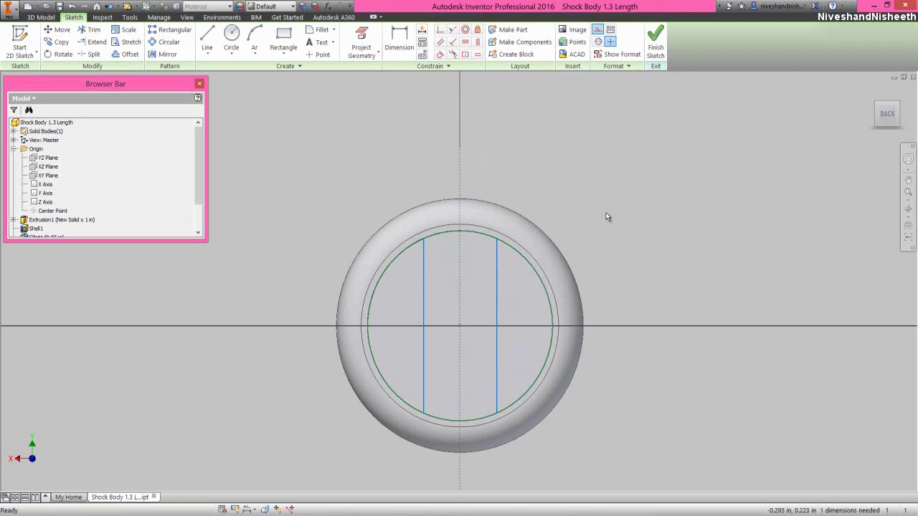
click(399, 40)
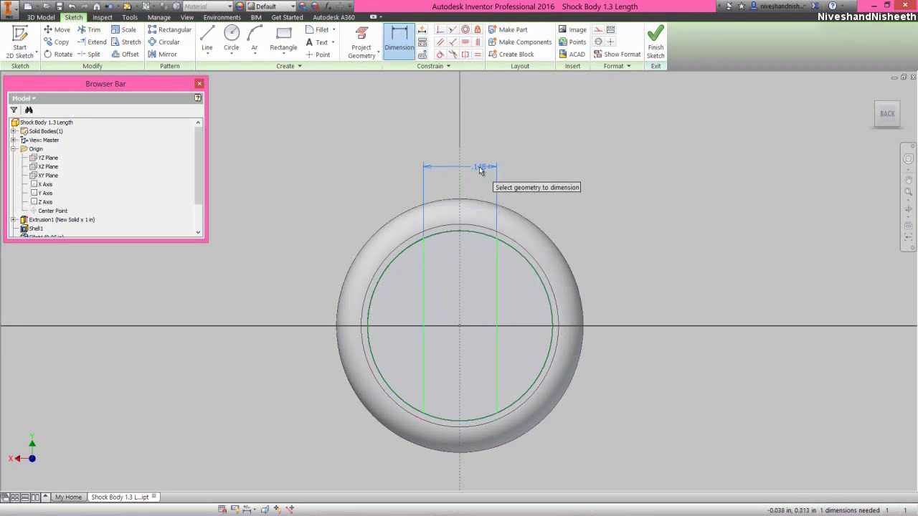
click(479, 169)
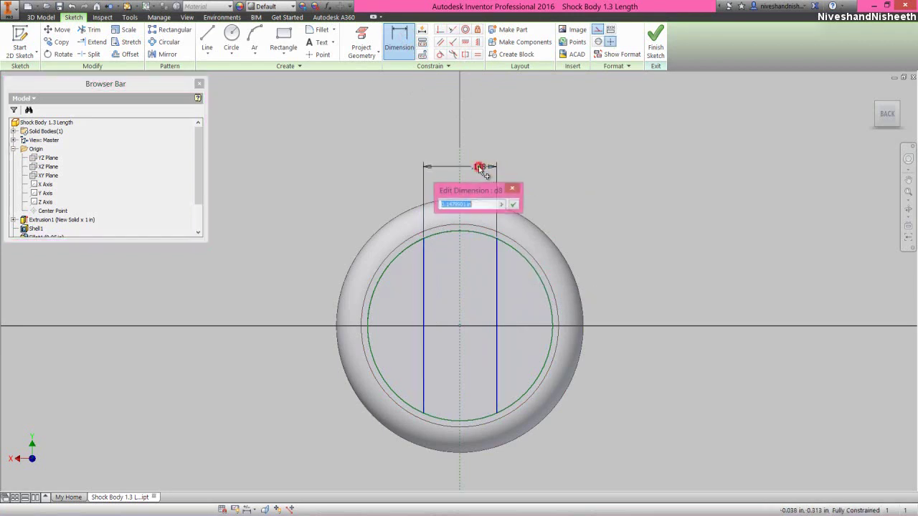
text(15)
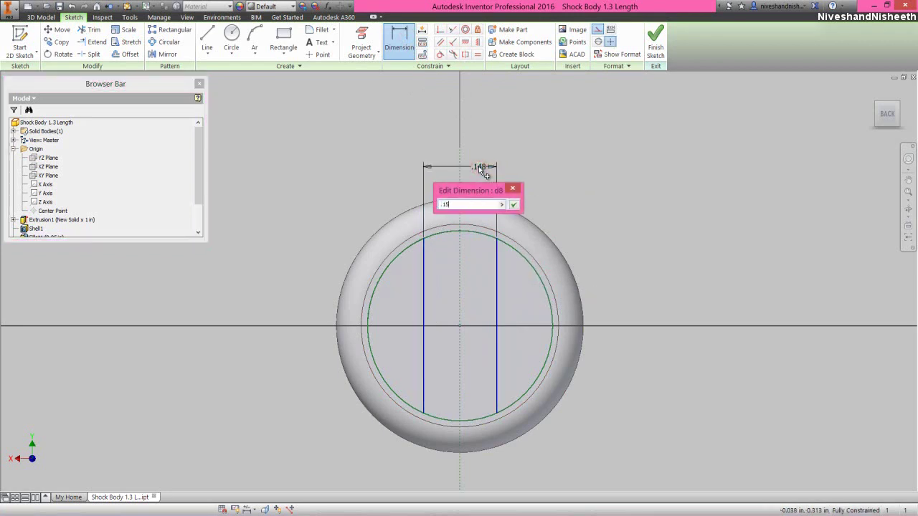
key(Return)
right_click(507, 169)
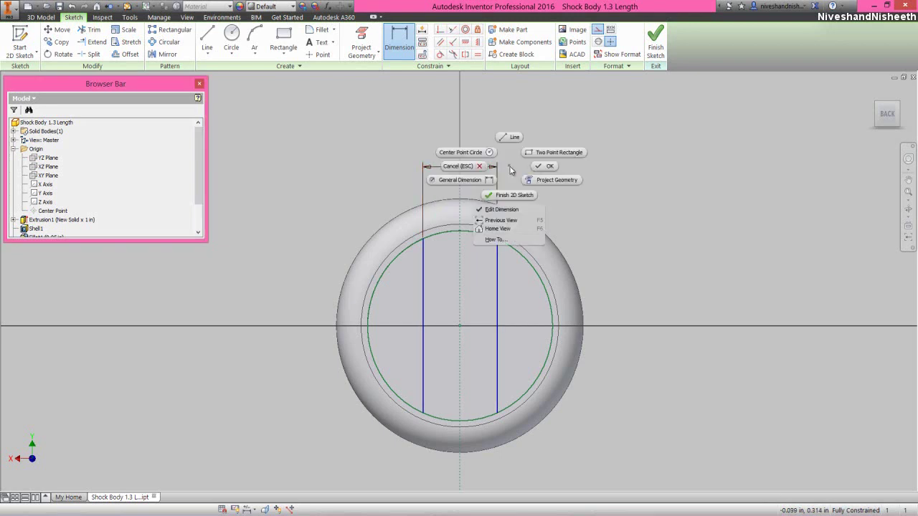
click(531, 169)
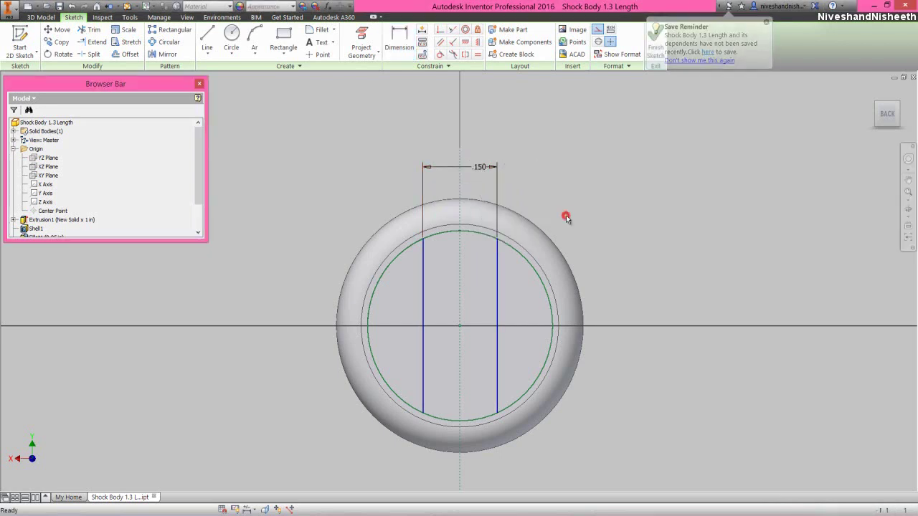
click(655, 40)
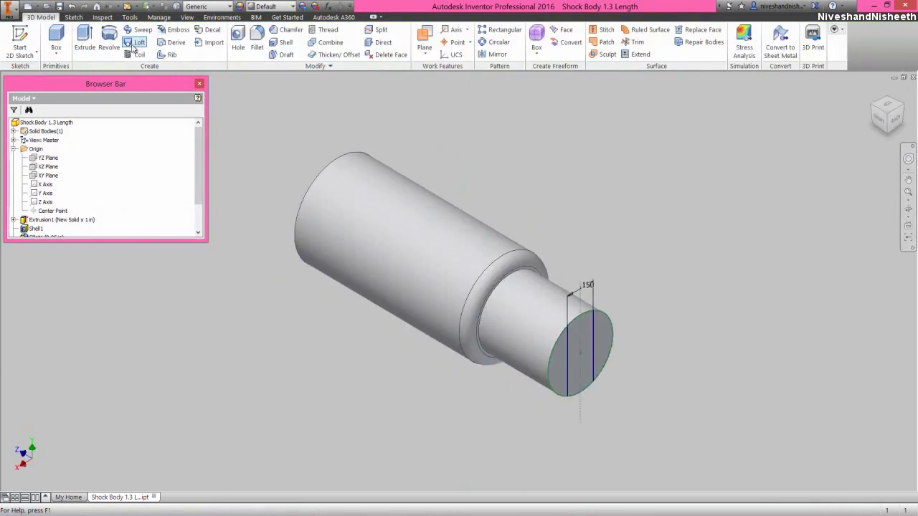
- Extrude-cut the two outer circle segments from the boss's end up to the narrow ring face at its base, leaving a flat-sided tab
click(85, 36)
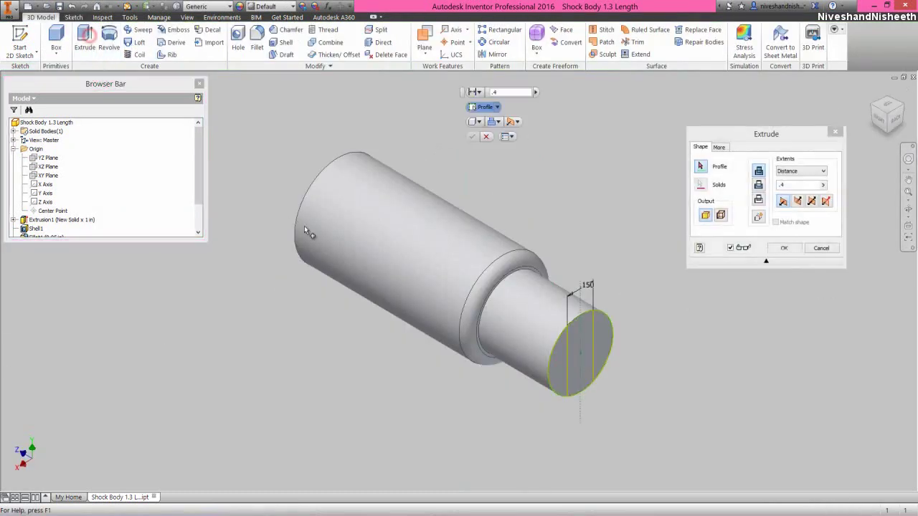
click(559, 360)
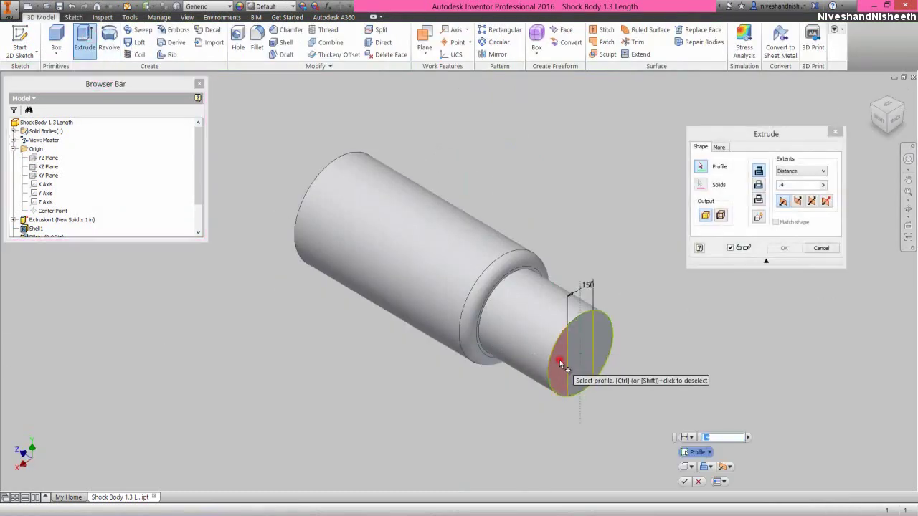
click(602, 343)
click(749, 142)
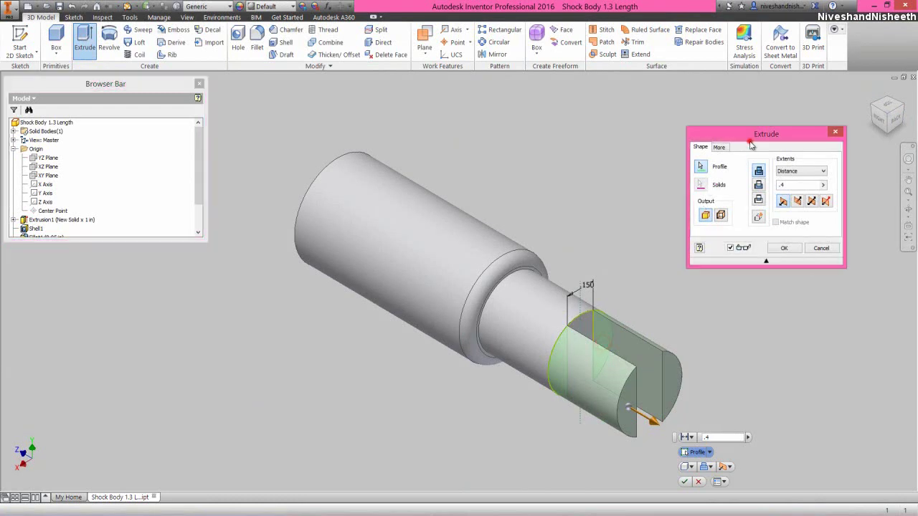
click(759, 186)
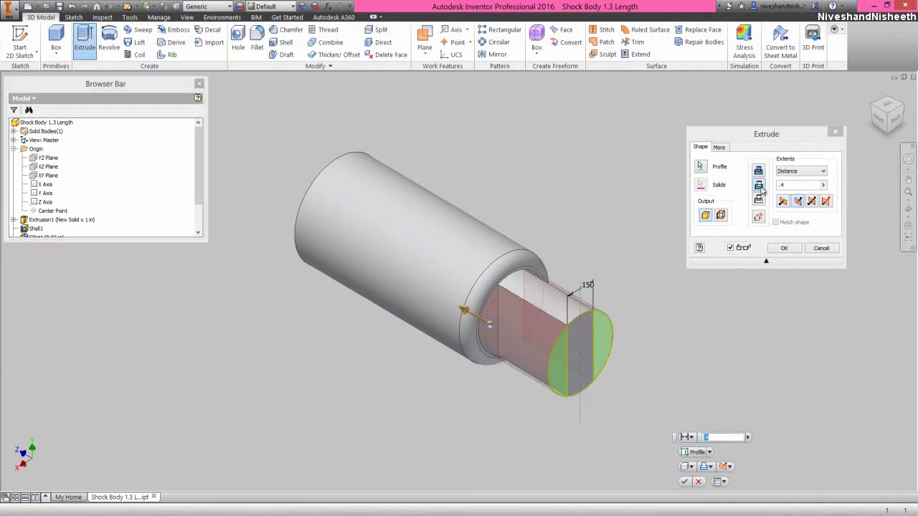
click(787, 174)
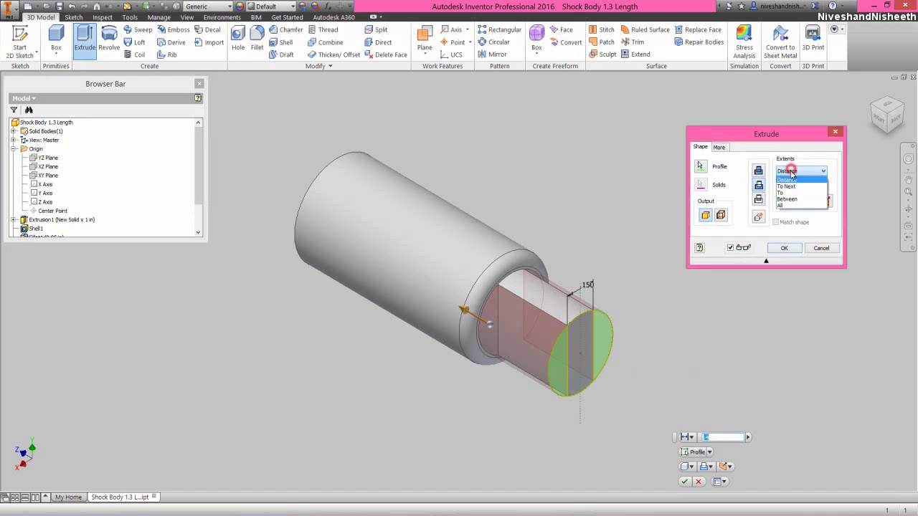
click(786, 192)
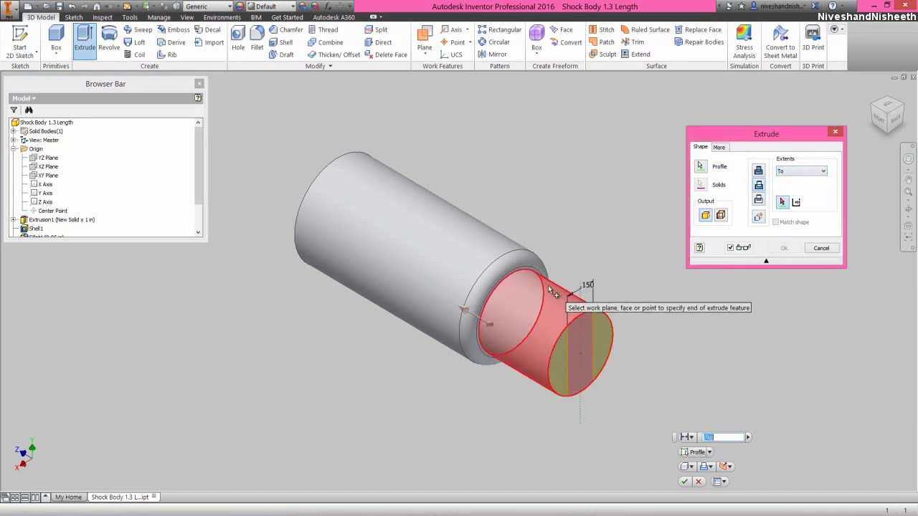
scroll(545, 282, up, 5)
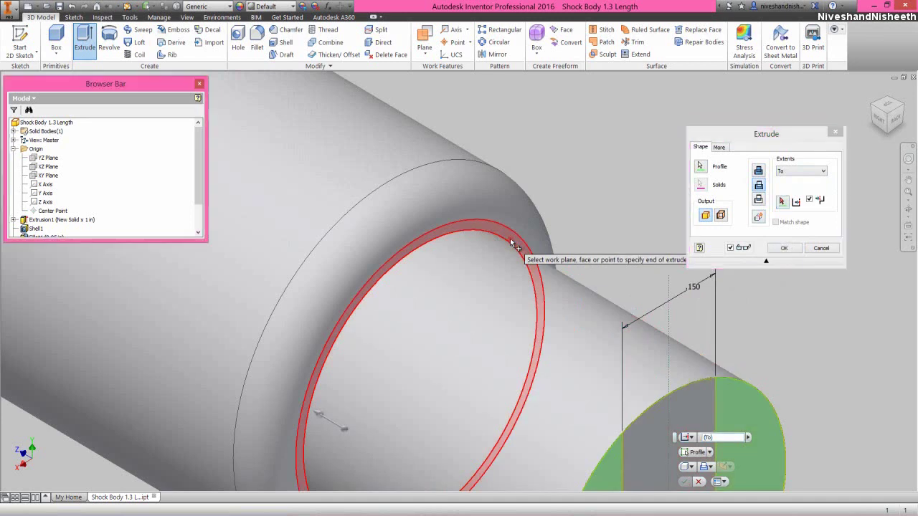
click(511, 243)
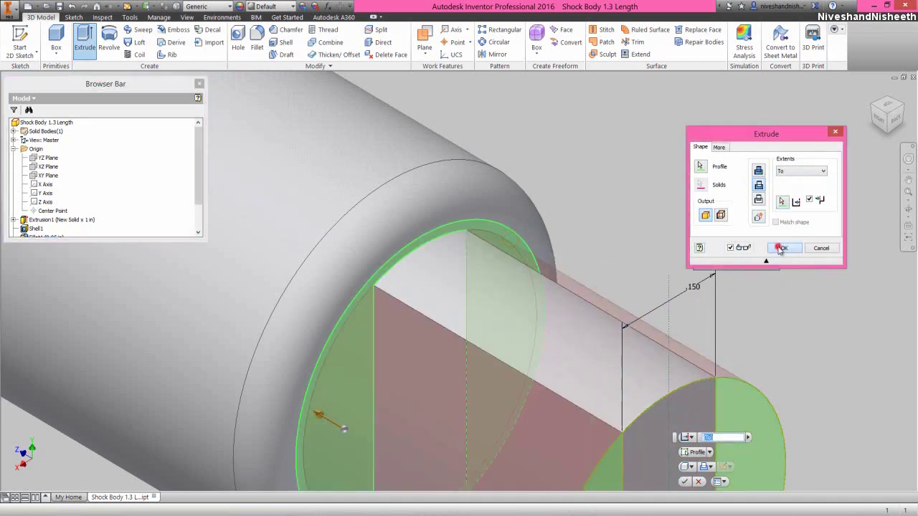
click(783, 247)
click(720, 245)
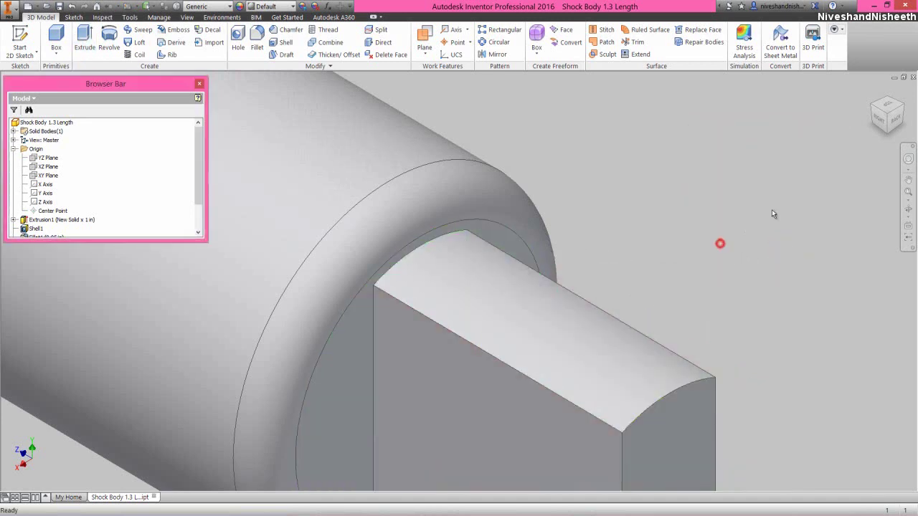
click(906, 195)
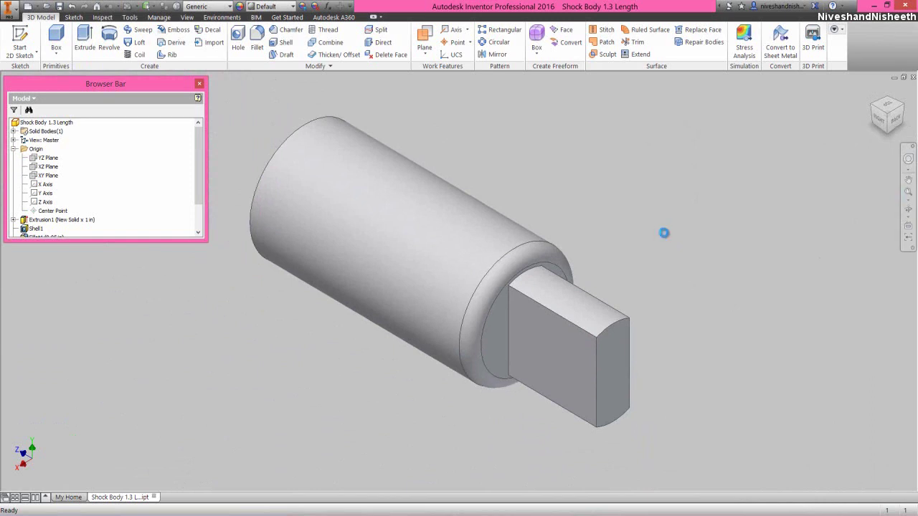
- Collapse the model tree, start a sketch on the tab's flat side face, and view it square-on
right_click(143, 163)
click(150, 264)
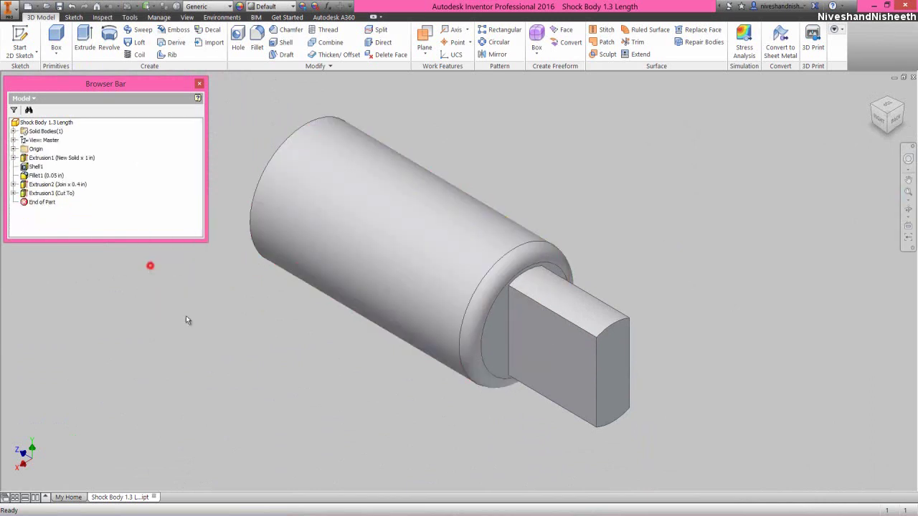
click(904, 108)
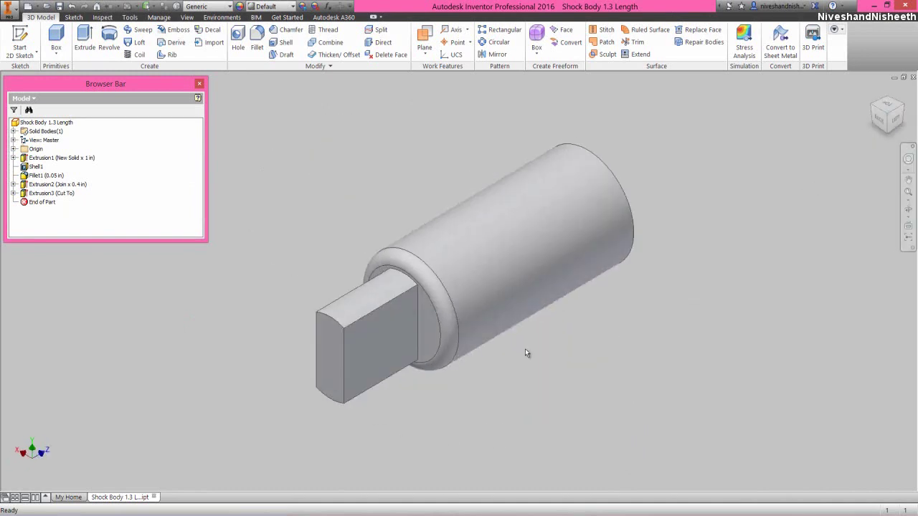
click(409, 348)
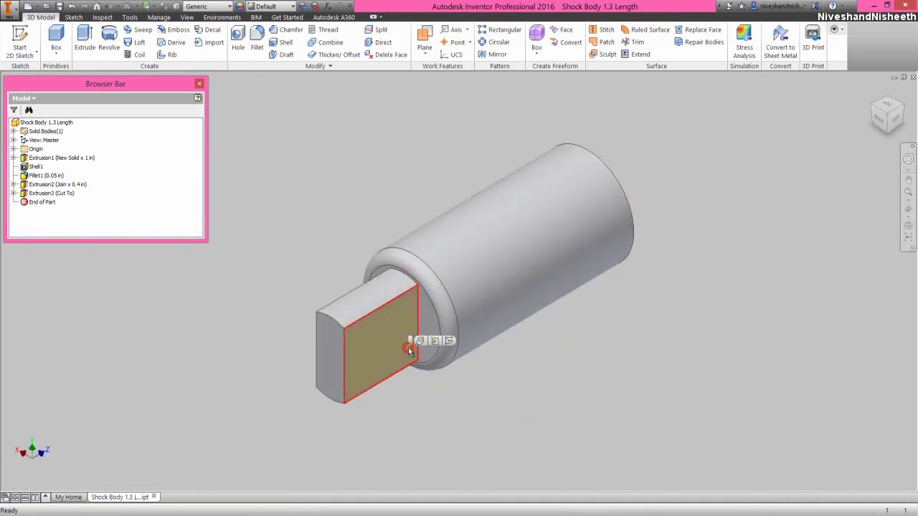
click(449, 342)
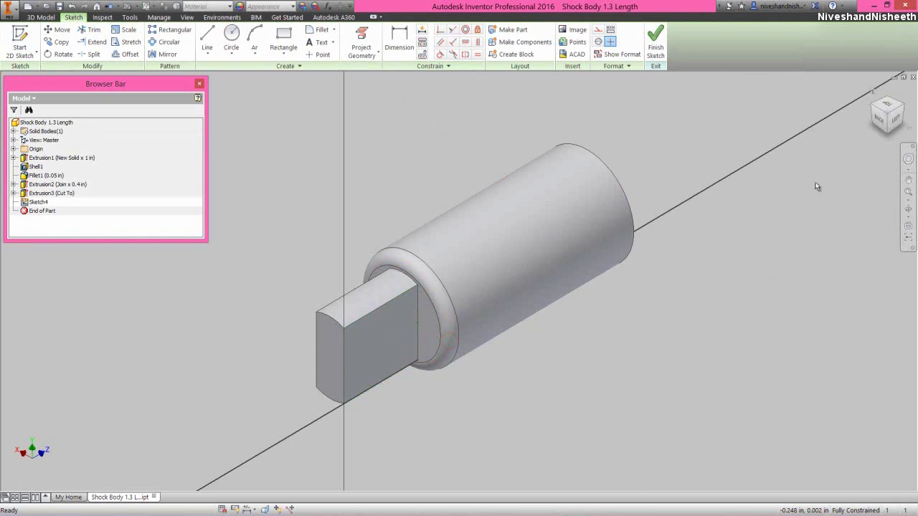
drag(884, 130, 852, 156)
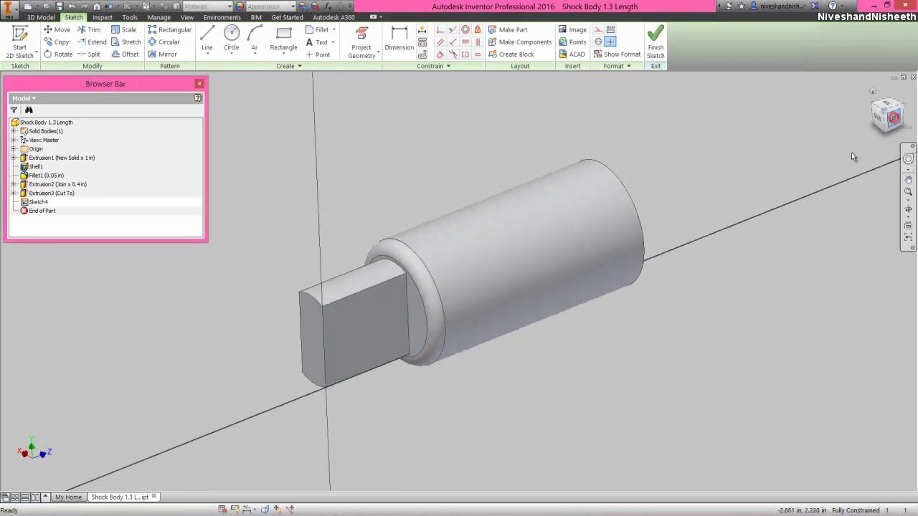
click(394, 179)
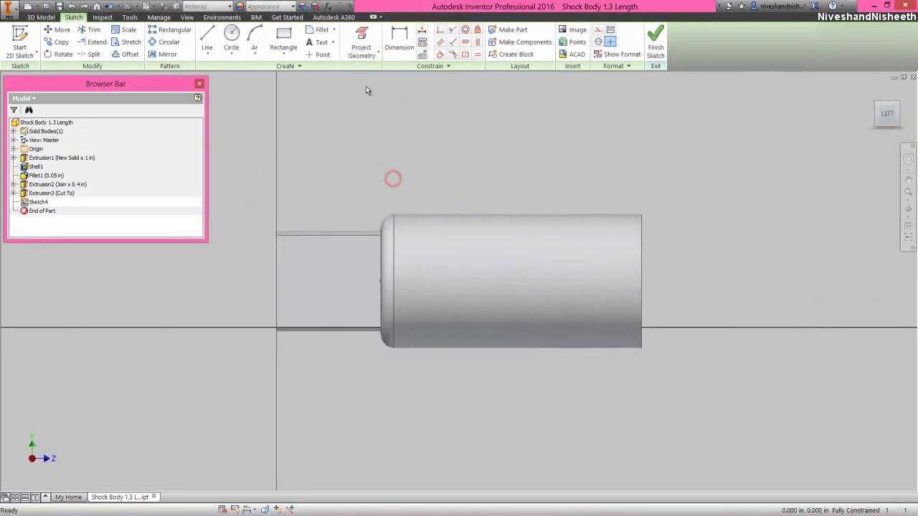
- Project the origin Z axis and the tab's end edge into the sketch
click(364, 41)
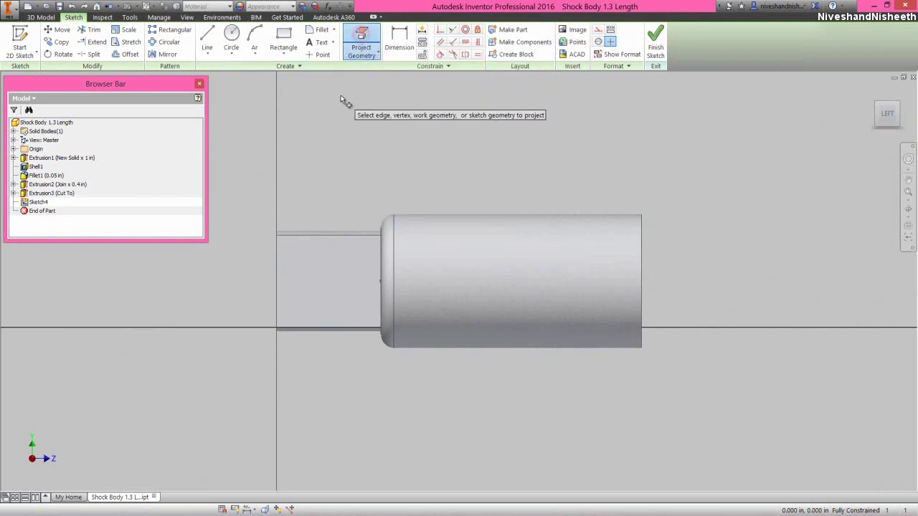
click(14, 149)
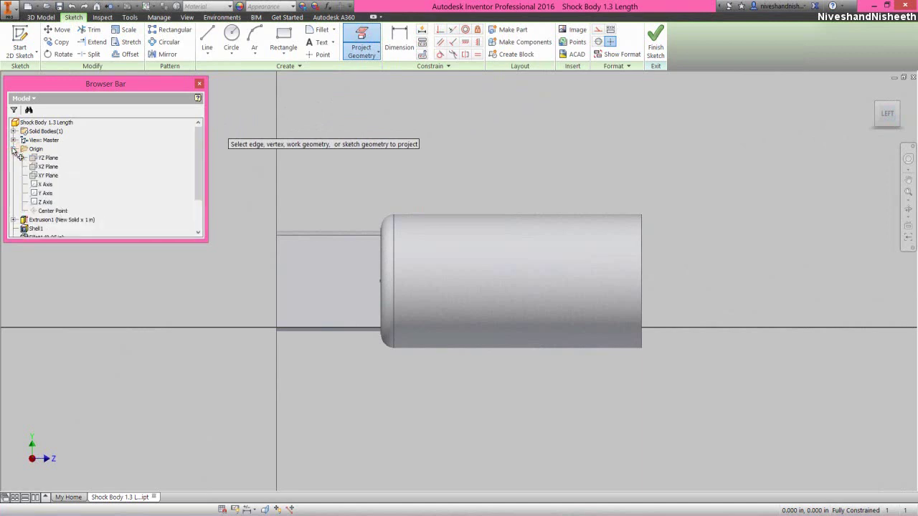
click(44, 201)
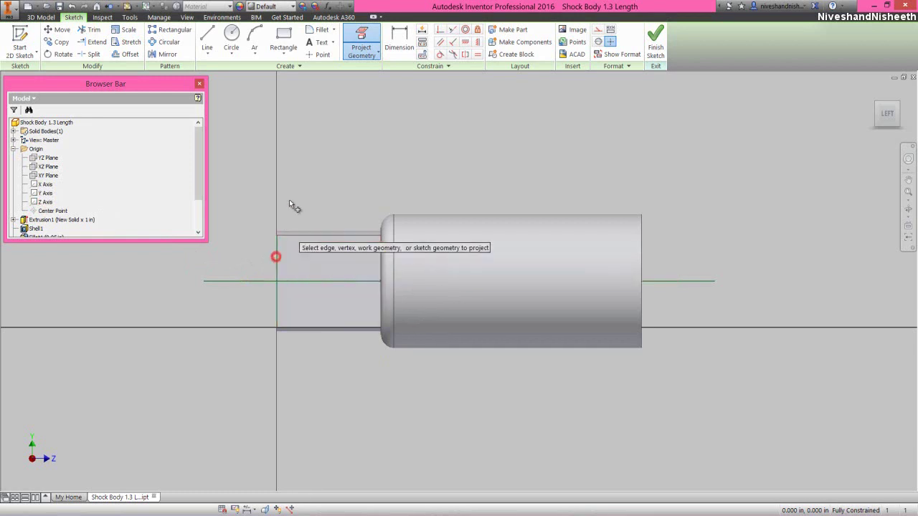
- Draw a 0.24 in diameter circle on the tab face, centred on the projected Z axis
right_click(296, 182)
click(274, 167)
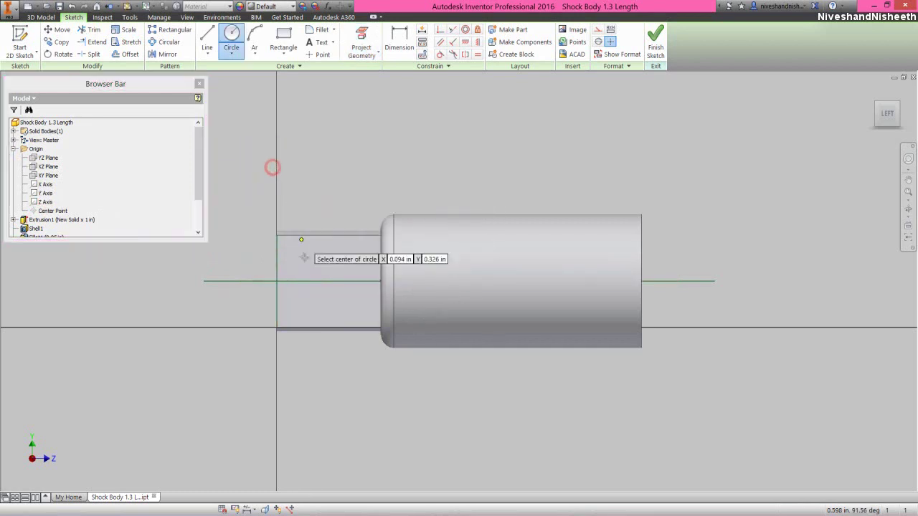
click(317, 280)
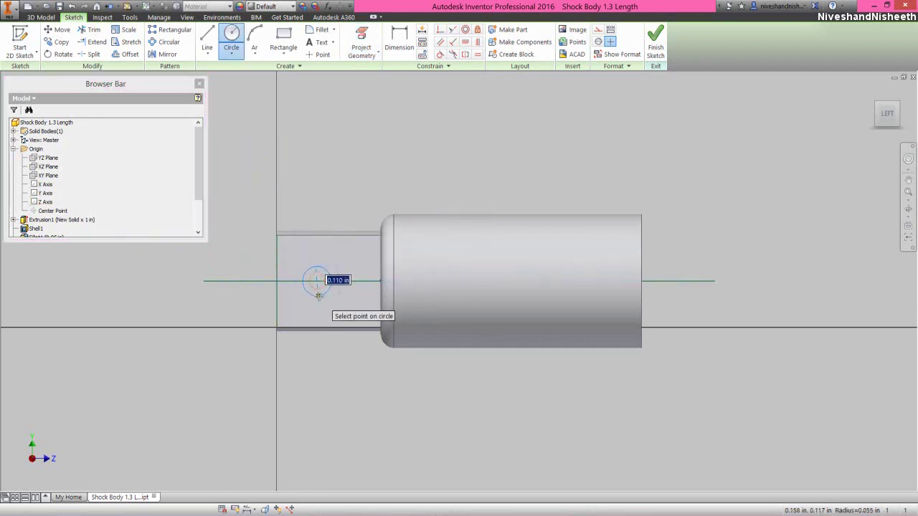
key(BackSpace)
text(.24)
key(Return)
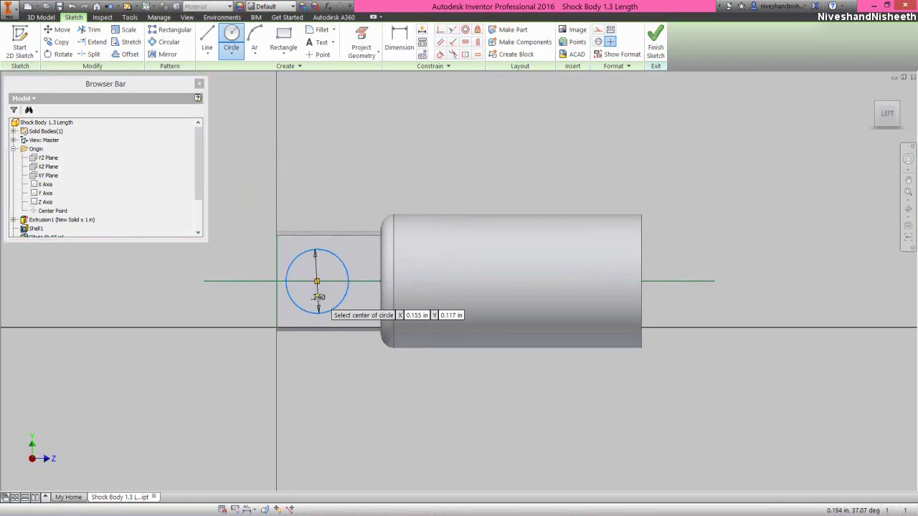
- Dimension the circle's centre 0.188 in from the tab's end edge, finish the sketch, and return to an isometric view
right_click(375, 159)
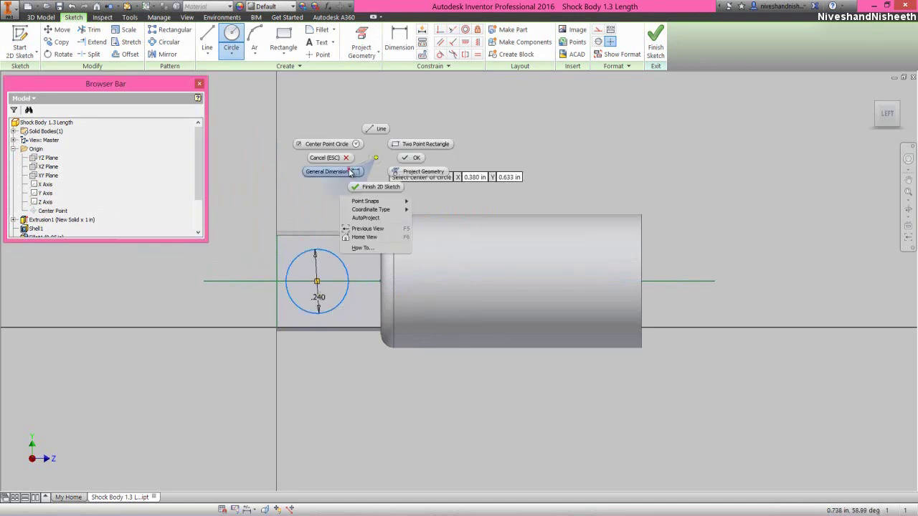
click(349, 171)
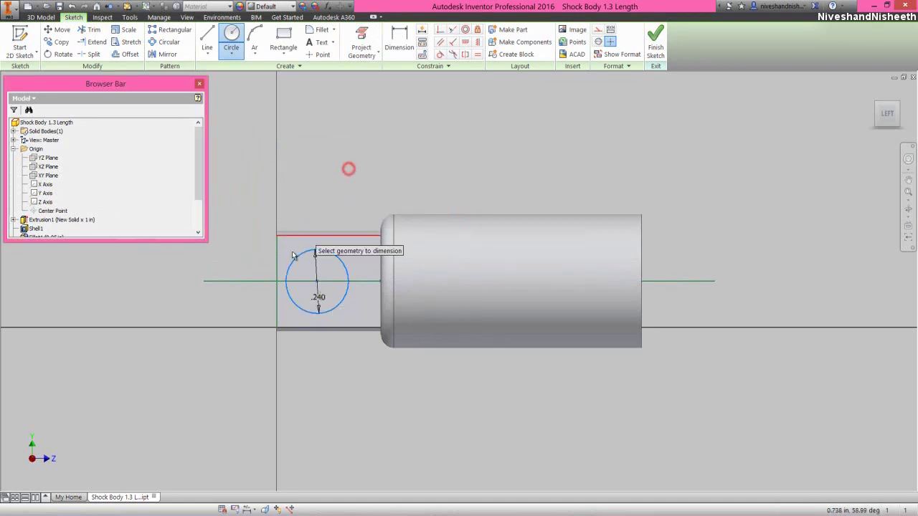
click(317, 283)
click(311, 206)
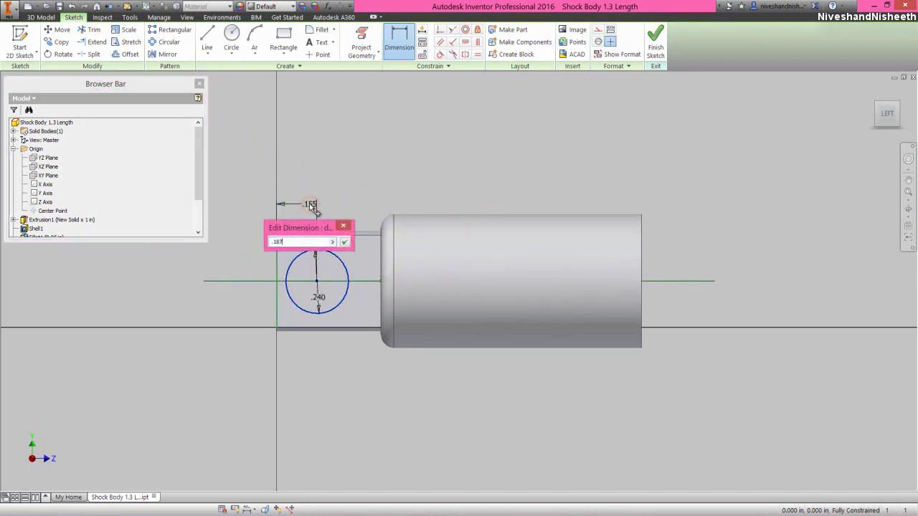
key(Return)
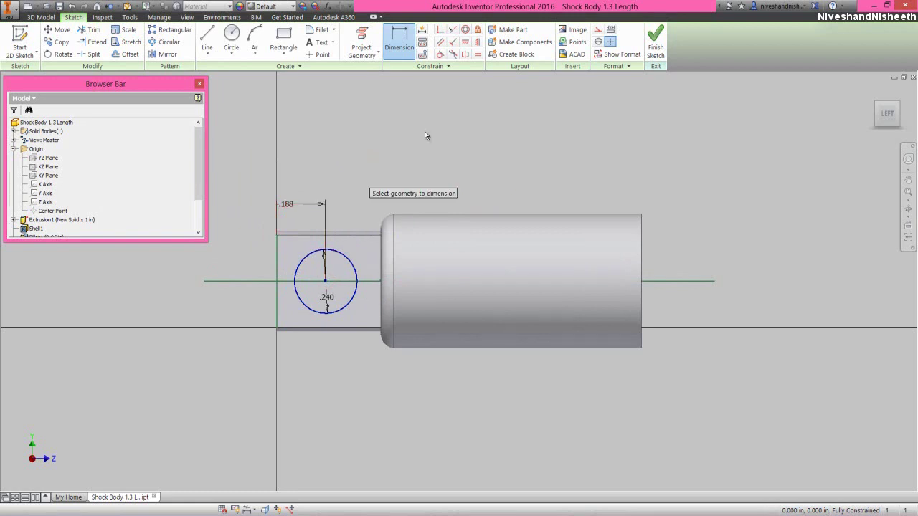
click(653, 41)
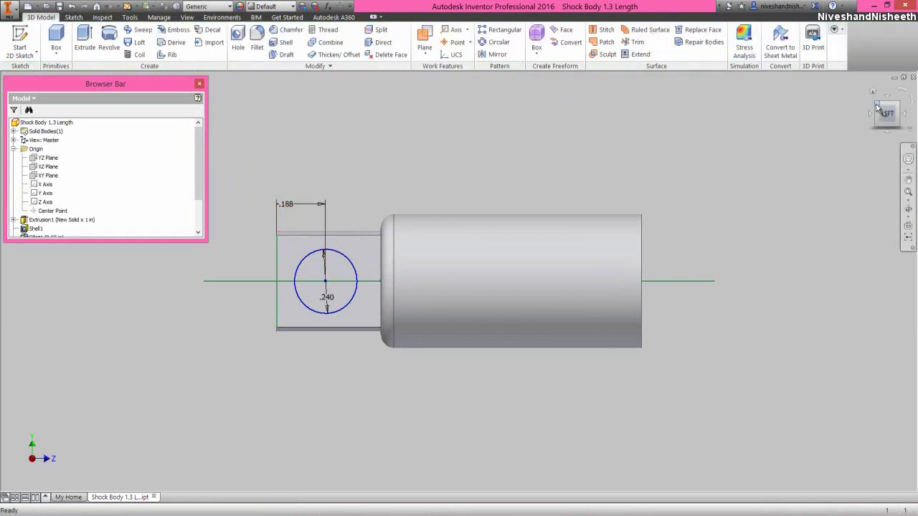
click(293, 135)
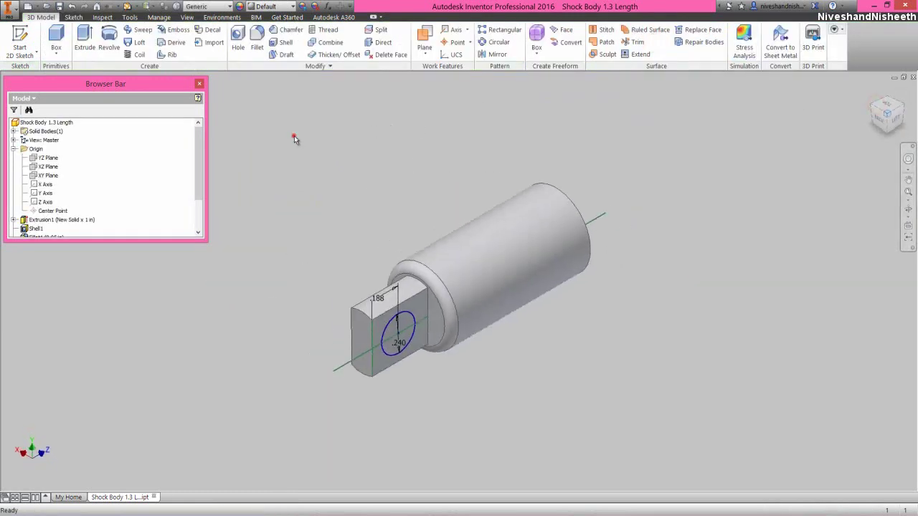
- Extrude the circle as a cut through the whole mounting tab, with extents All and symmetric direction
click(84, 40)
click(729, 133)
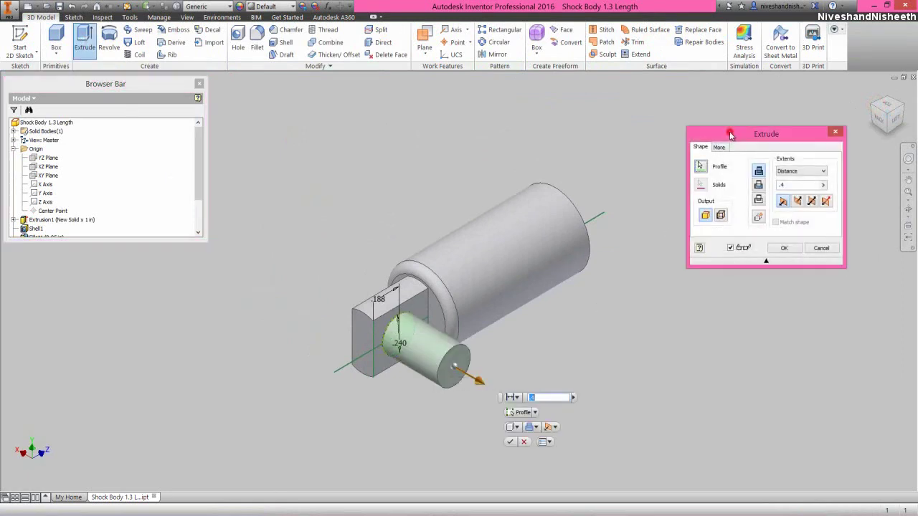
click(806, 172)
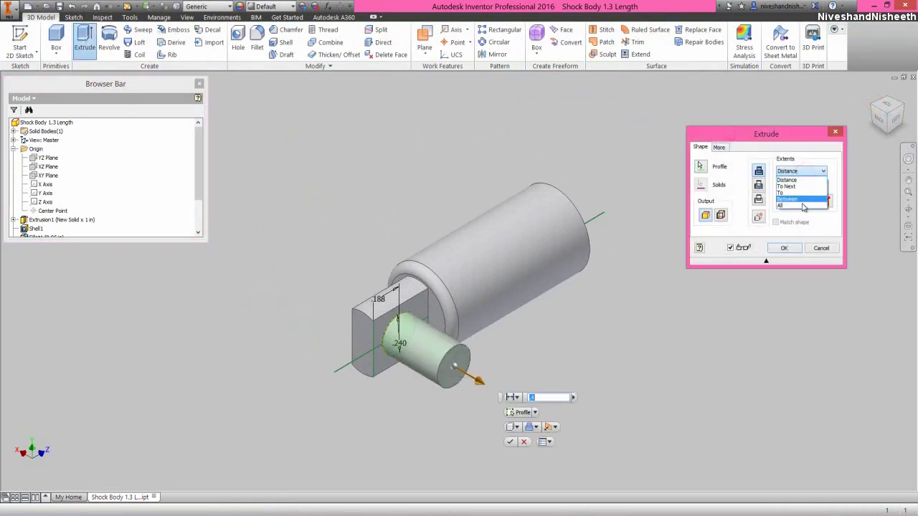
click(802, 206)
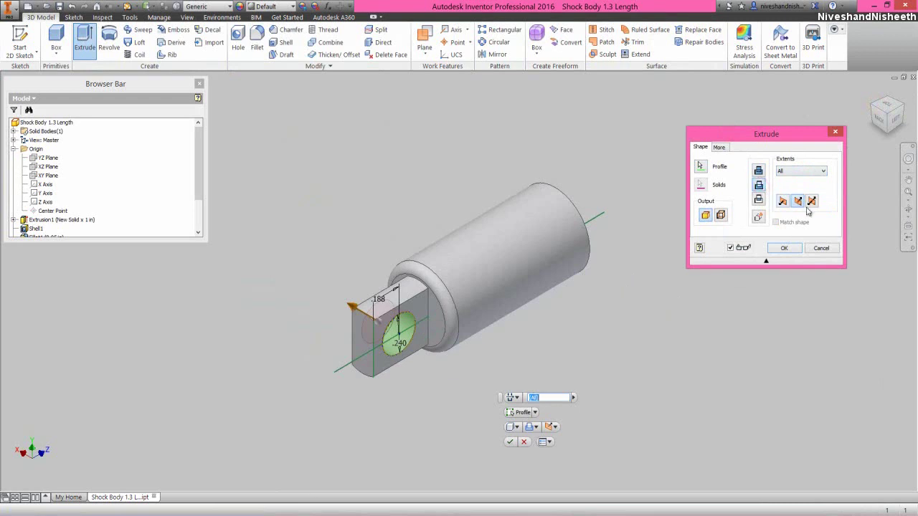
click(811, 201)
click(784, 248)
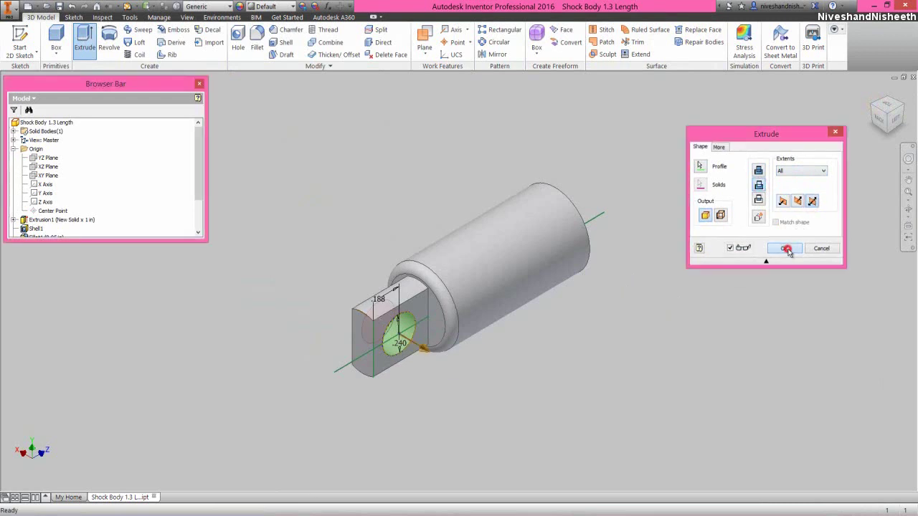
- Turn the part to an isometric view facing its open end and collapse the whole model tree
click(875, 99)
right_click(143, 154)
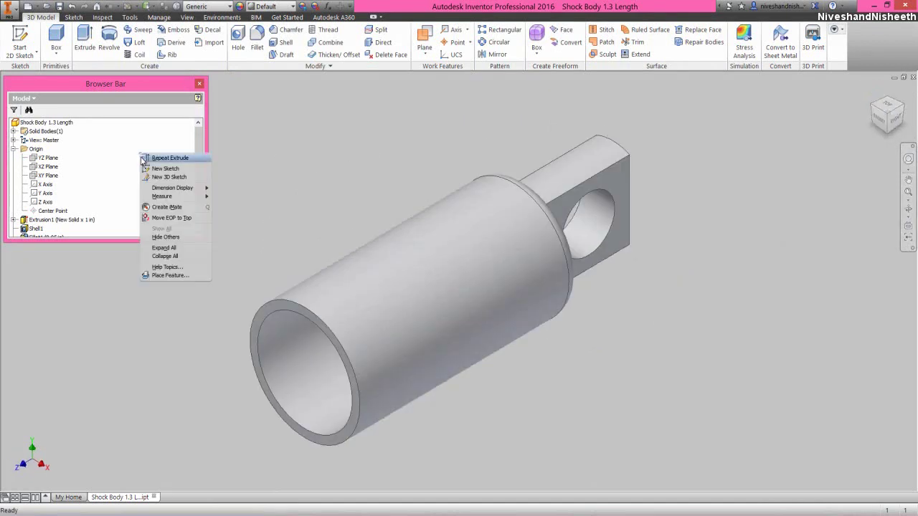
click(148, 257)
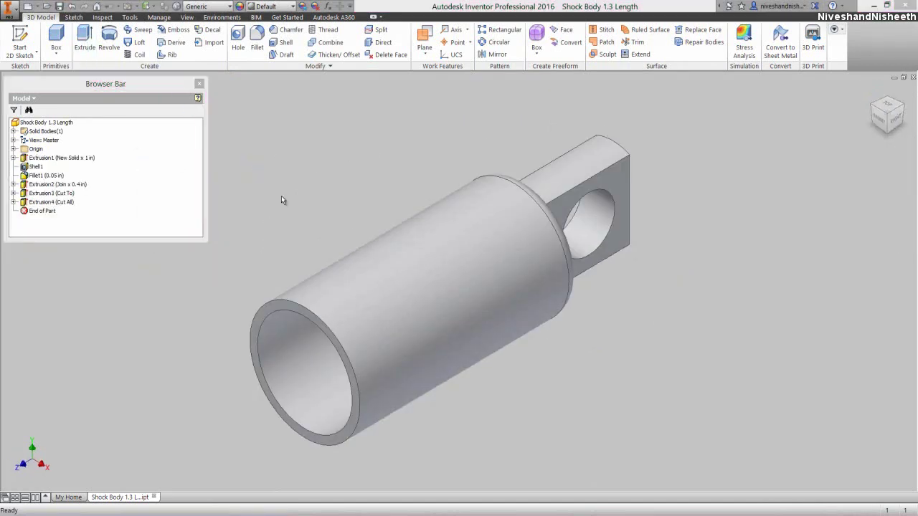
click(281, 196)
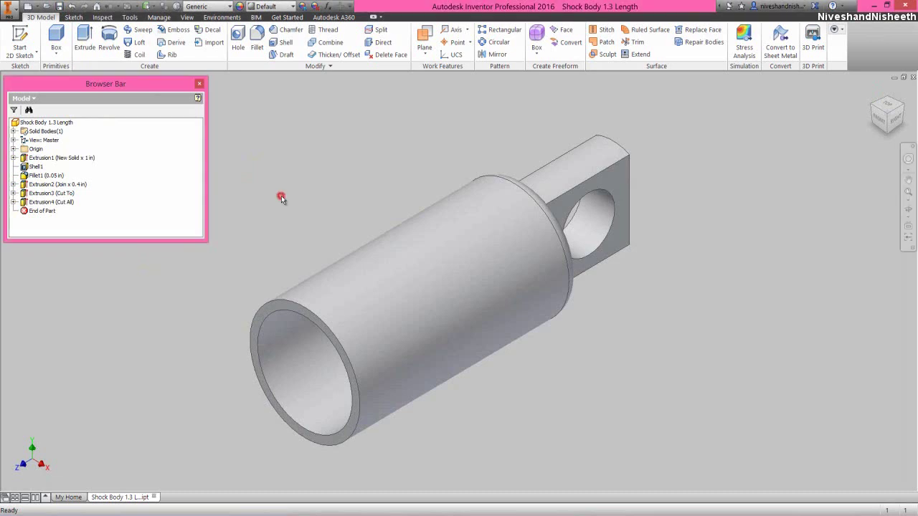
- Start a chamfer and select the hole's circular edges on both flat faces of the mounting tab
click(288, 32)
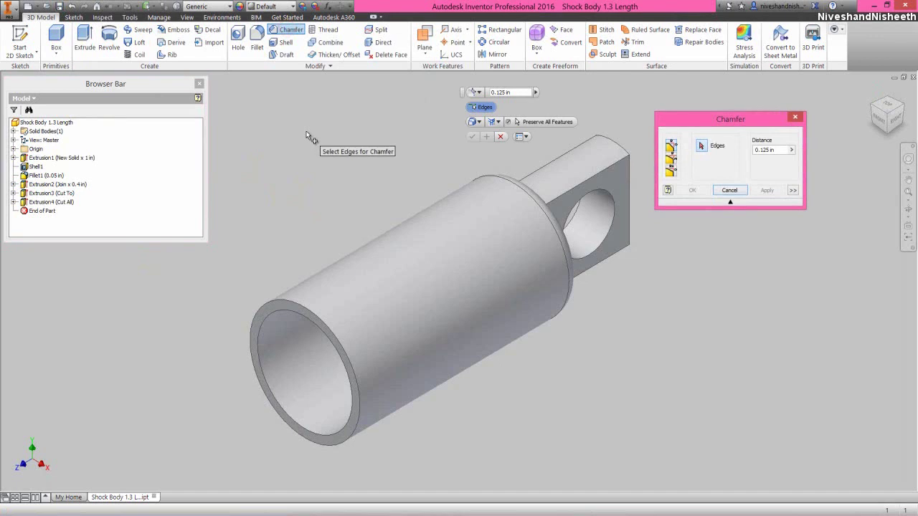
click(615, 216)
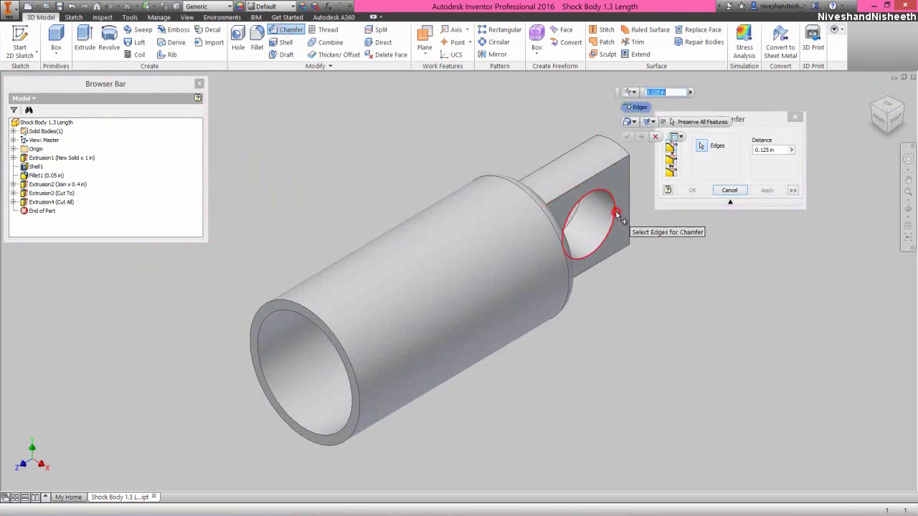
click(875, 115)
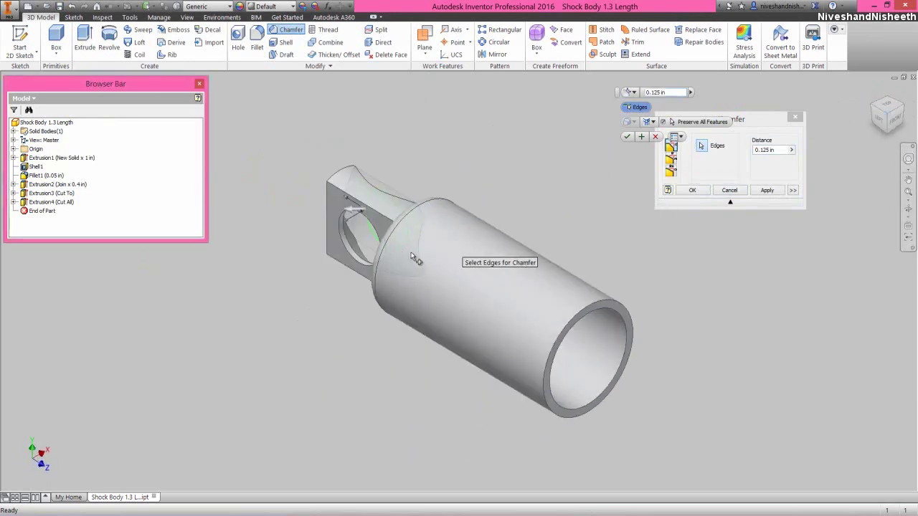
click(347, 256)
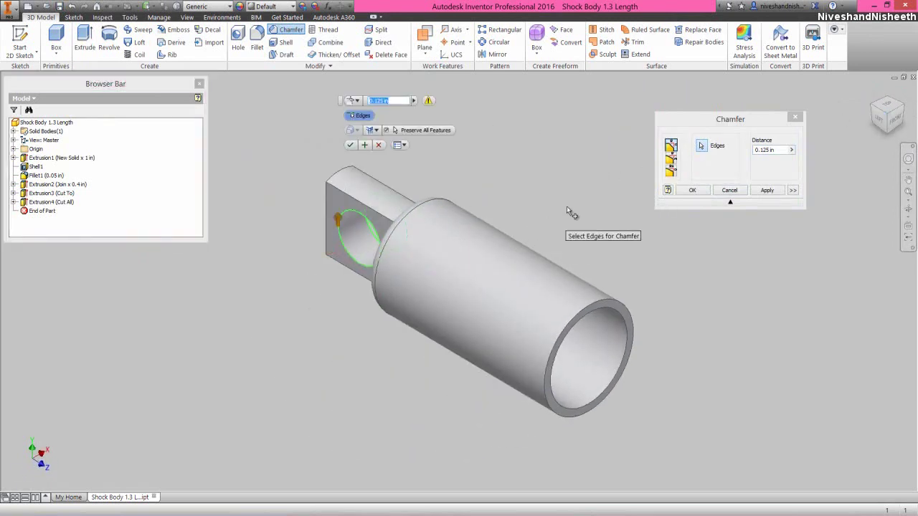
- Chamfer the circular edges of the hole through the end tab with a distance of 0.015 in
click(703, 114)
click(784, 150)
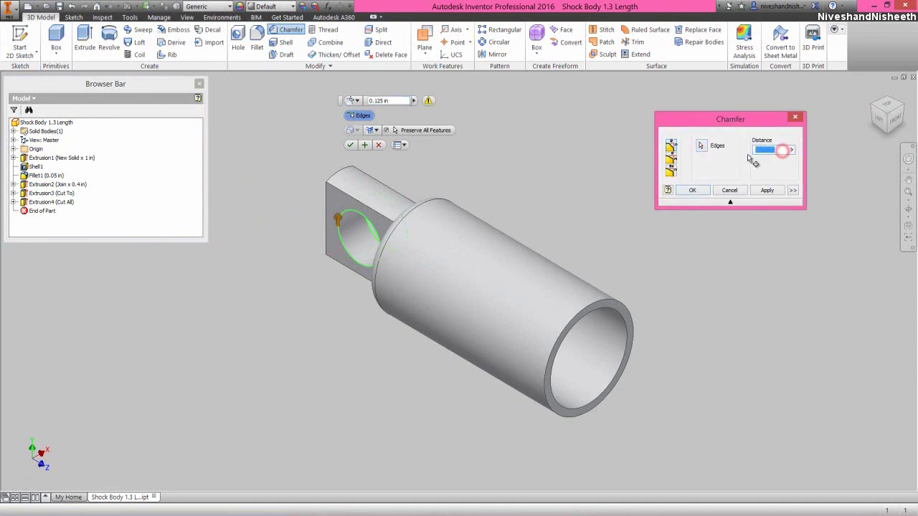
key(BackSpace)
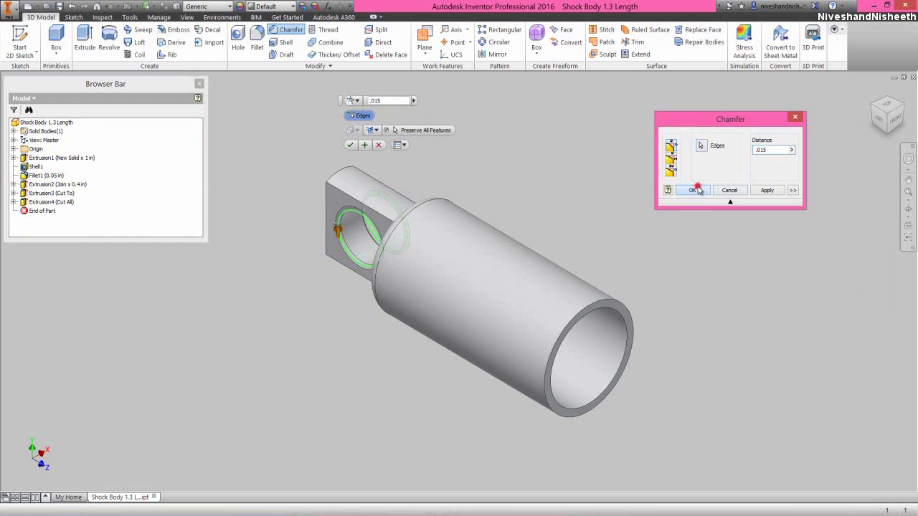
click(697, 190)
- Fillet the two outer end edges of the mounting tab with a constant radius of 0.05 in
click(871, 94)
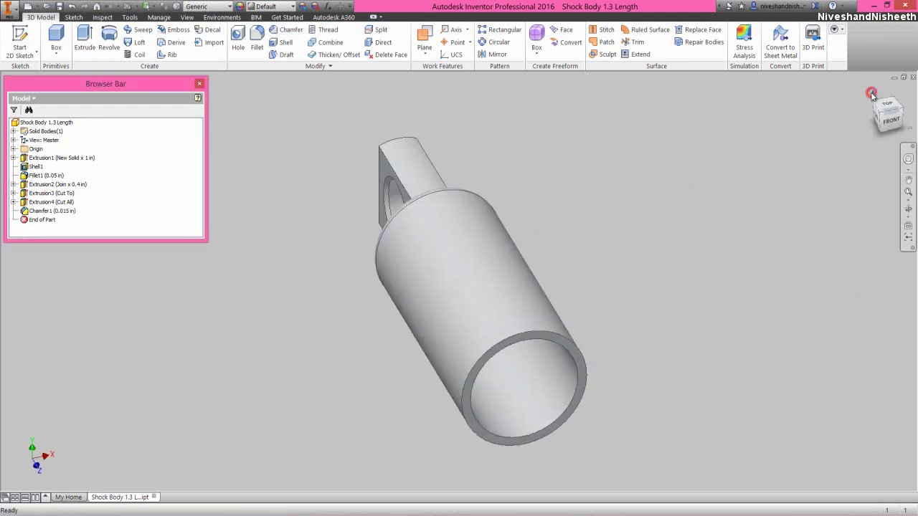
click(388, 158)
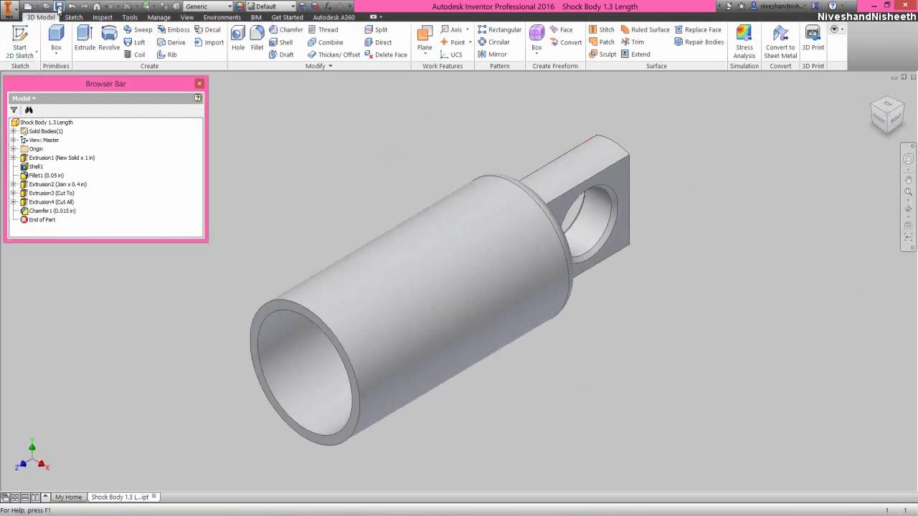
click(326, 156)
click(258, 55)
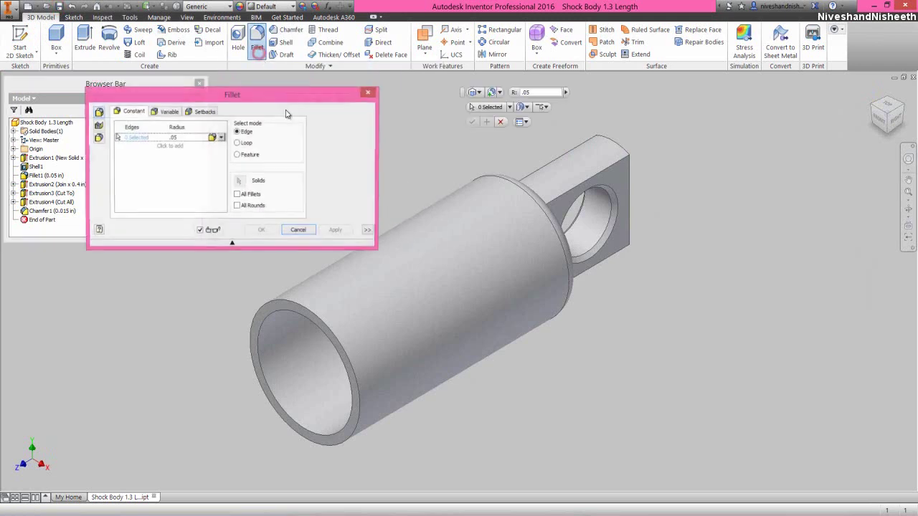
click(606, 137)
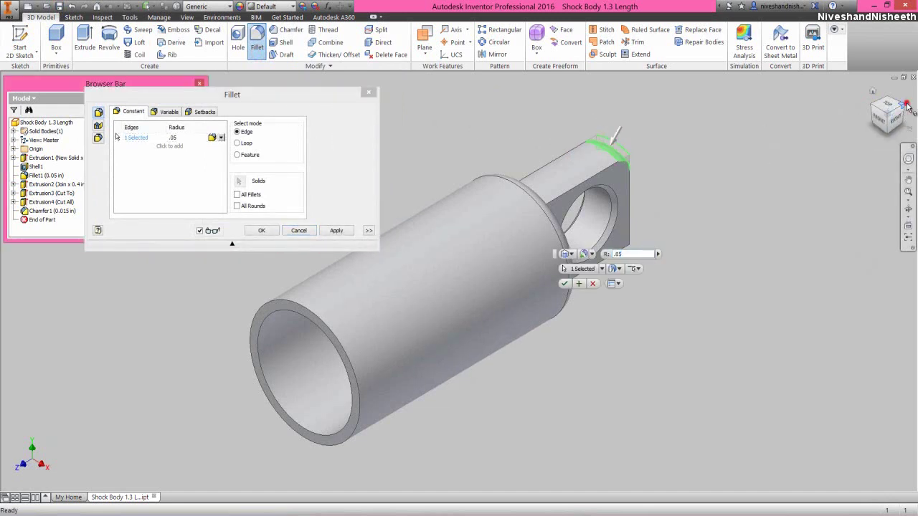
click(904, 107)
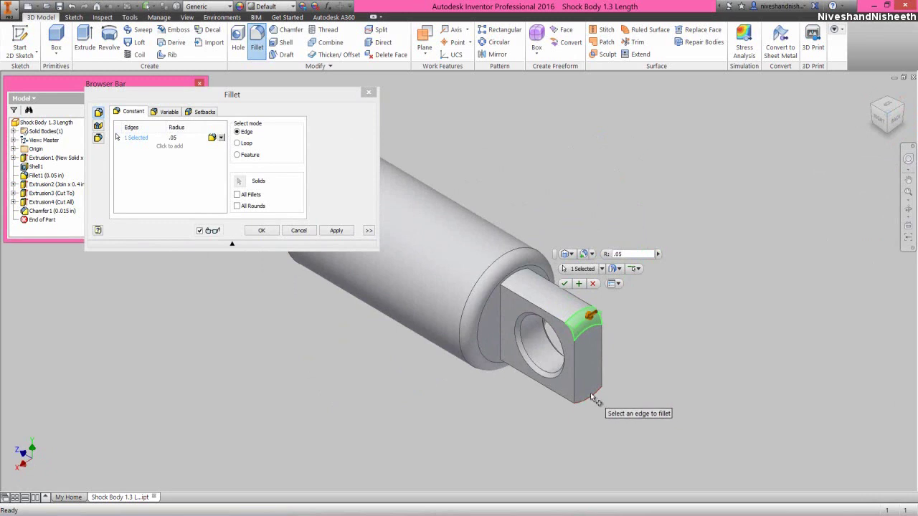
click(592, 395)
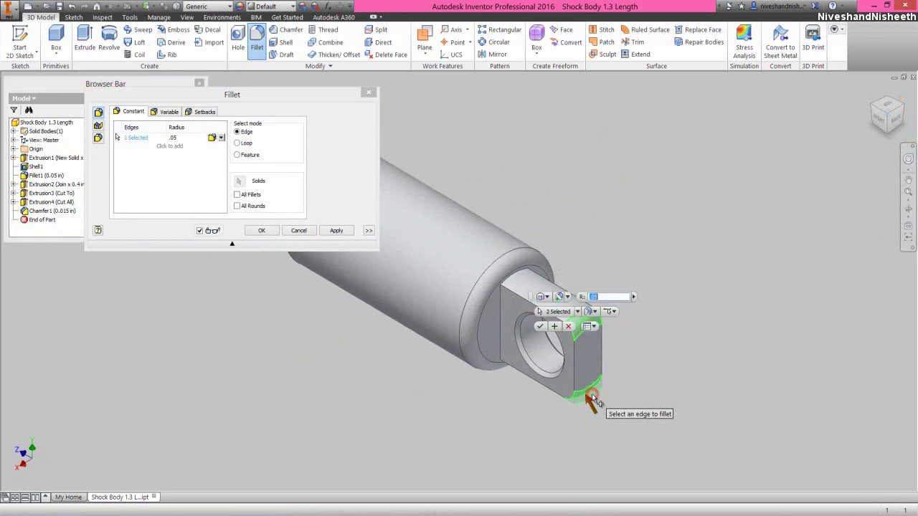
click(262, 230)
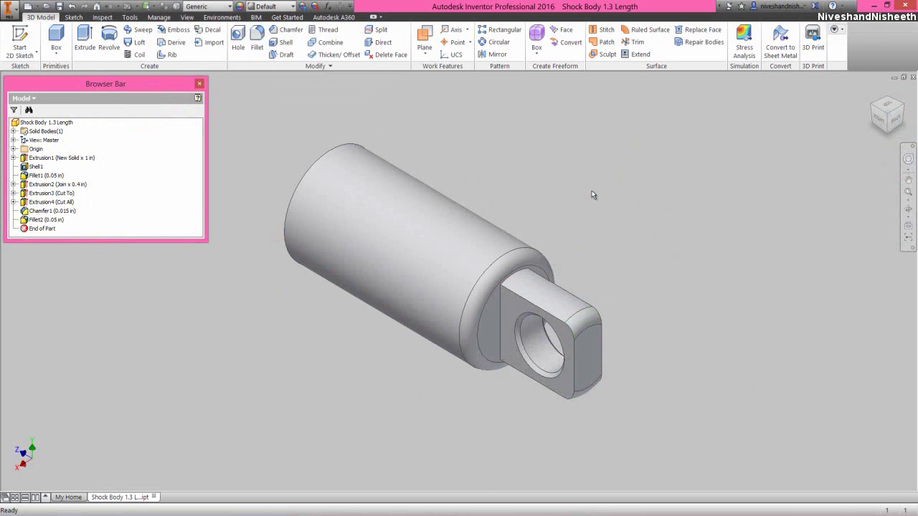
- Start a thread on the outer cylindrical face of the body with a length of 0.75 in
click(869, 108)
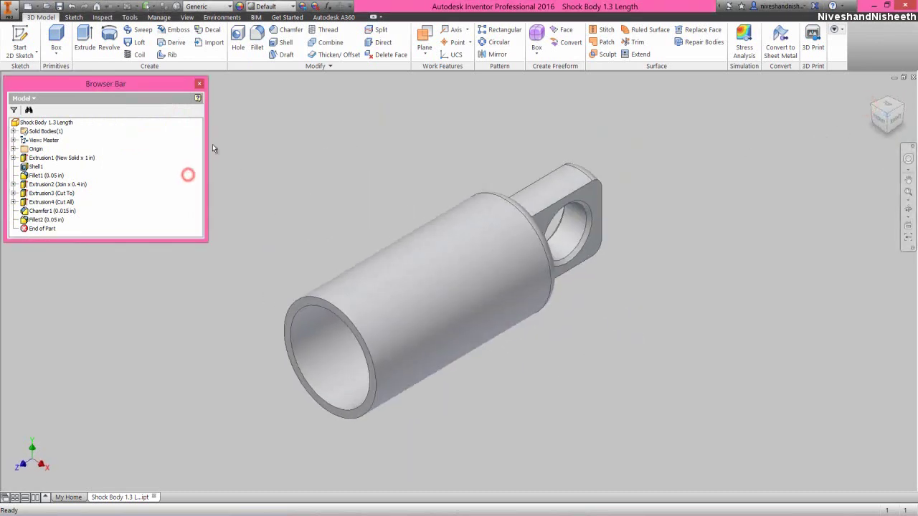
click(223, 155)
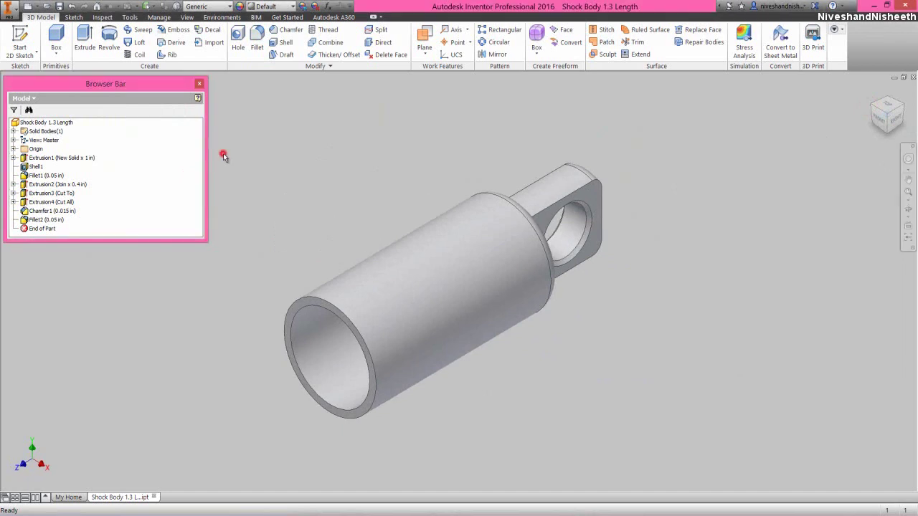
click(314, 34)
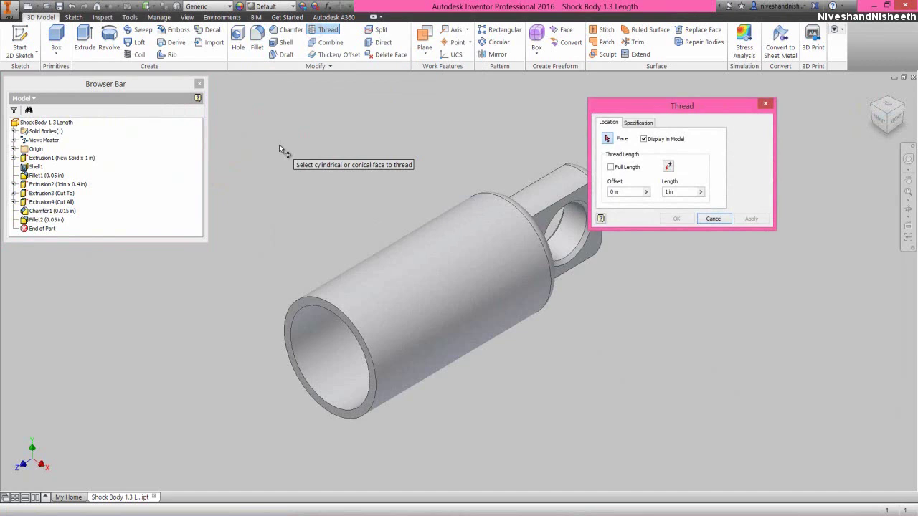
click(356, 283)
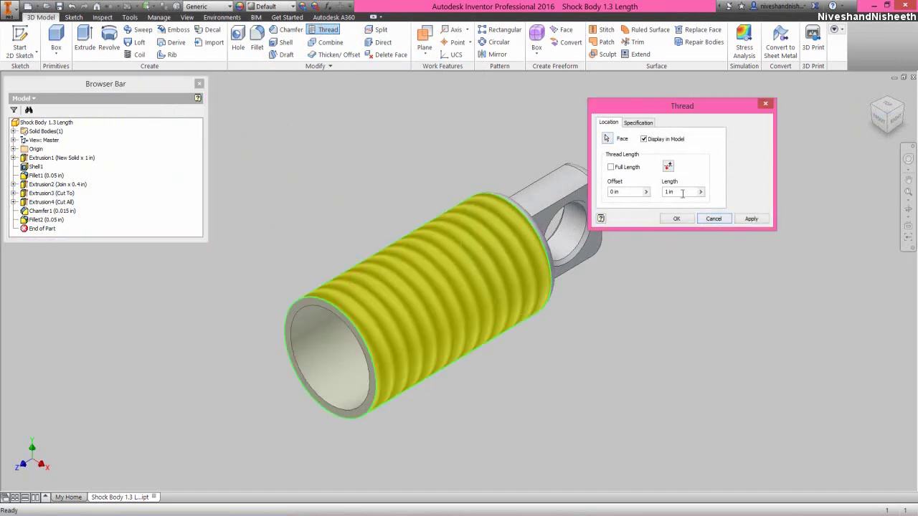
drag(685, 192, 658, 197)
text(.75)
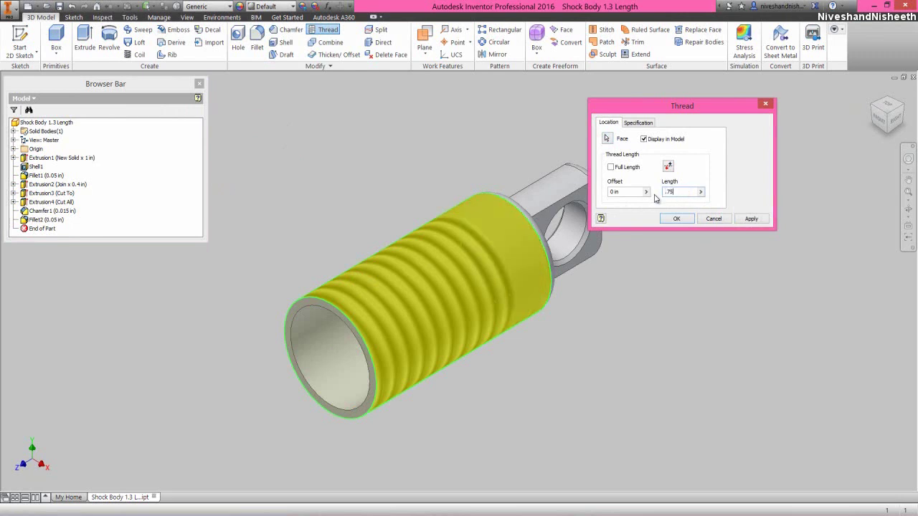
- Specify the external thread as 1/2-20 UNF, class 1A, and create it
click(645, 122)
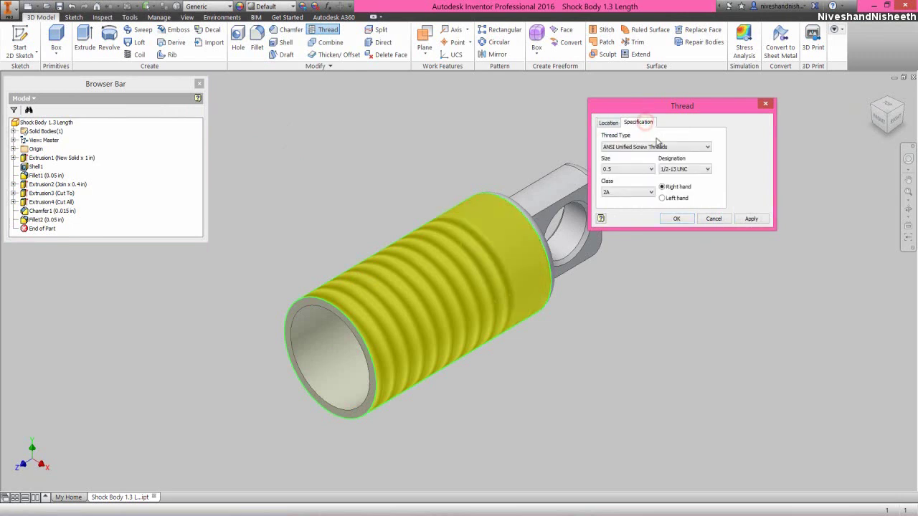
click(688, 170)
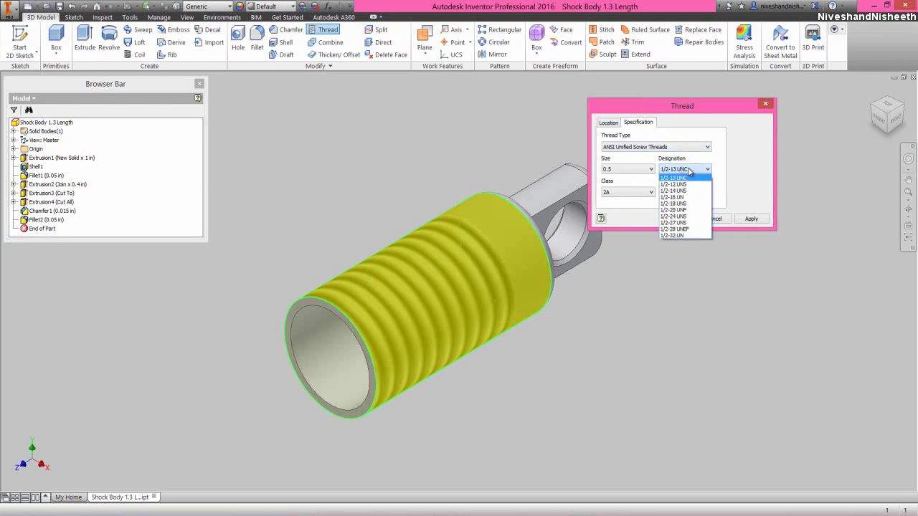
click(688, 209)
click(642, 192)
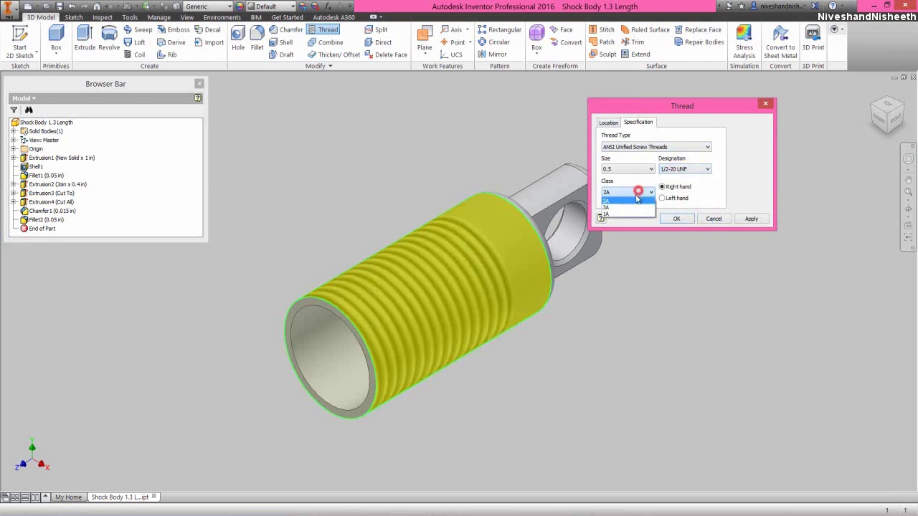
click(621, 216)
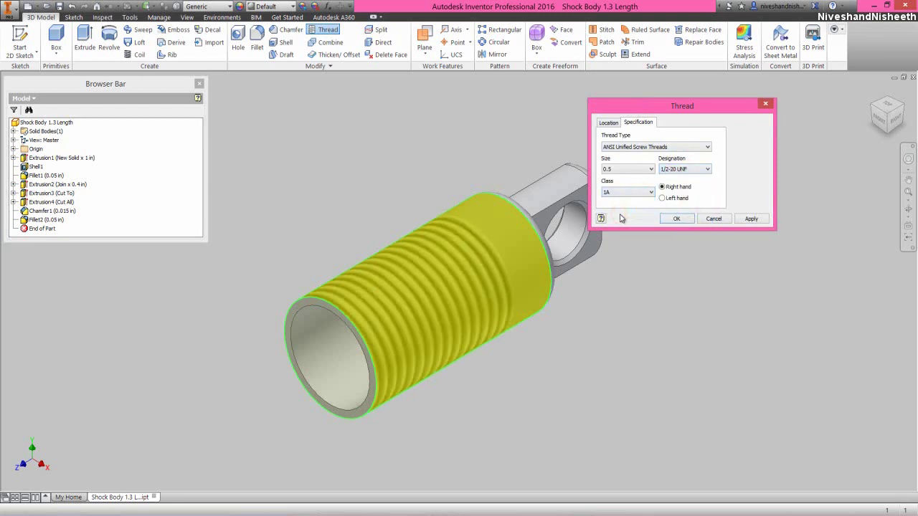
click(674, 220)
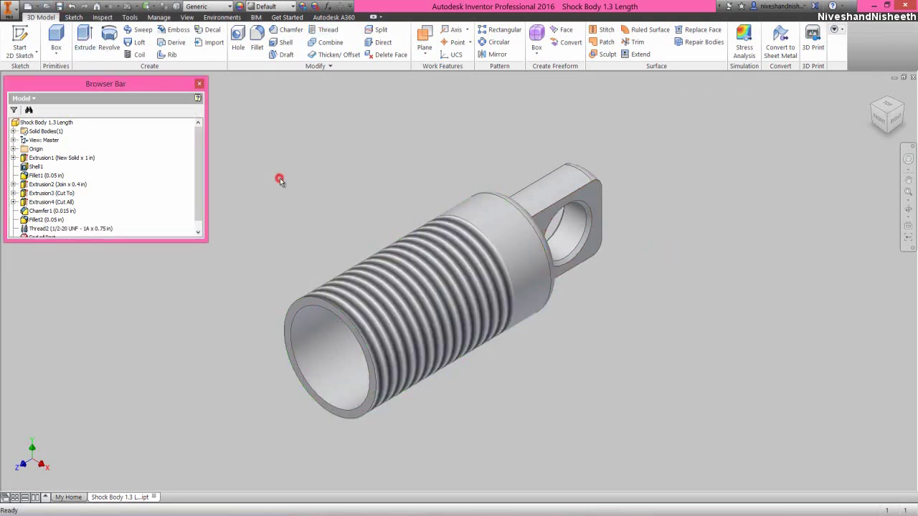
- Add a 0.375 in long internal thread to the bore of the body with designation 7/16-28 UNEF
click(326, 33)
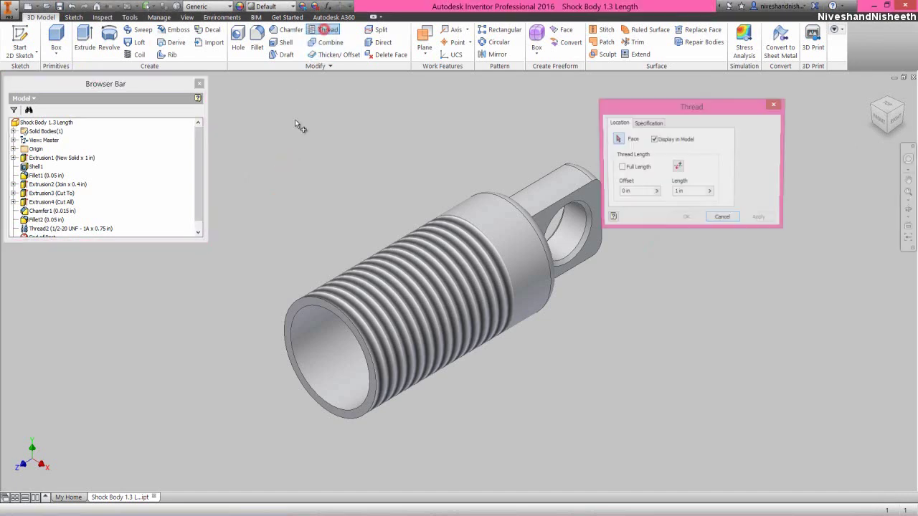
click(317, 342)
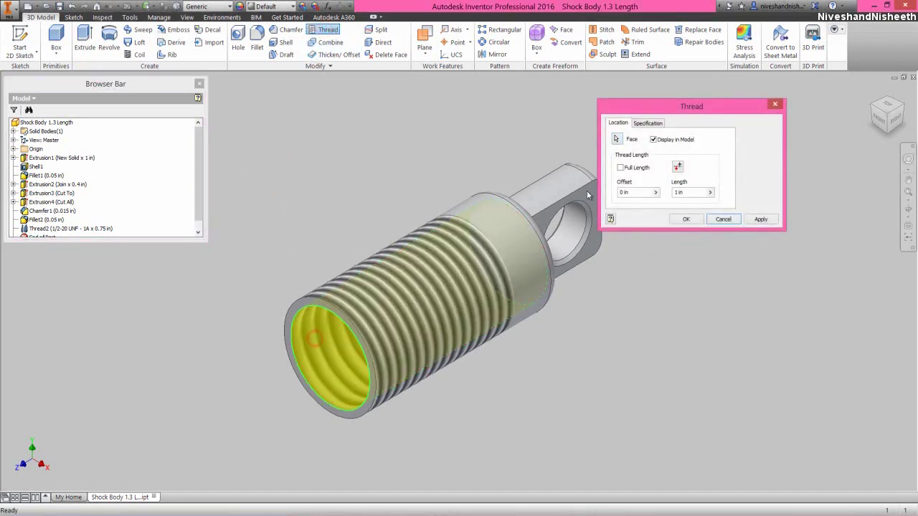
double_click(687, 193)
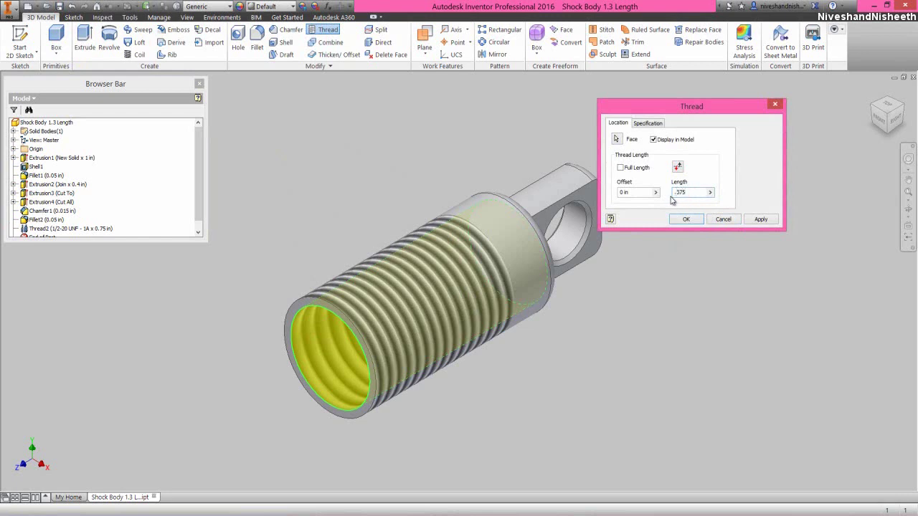
click(653, 124)
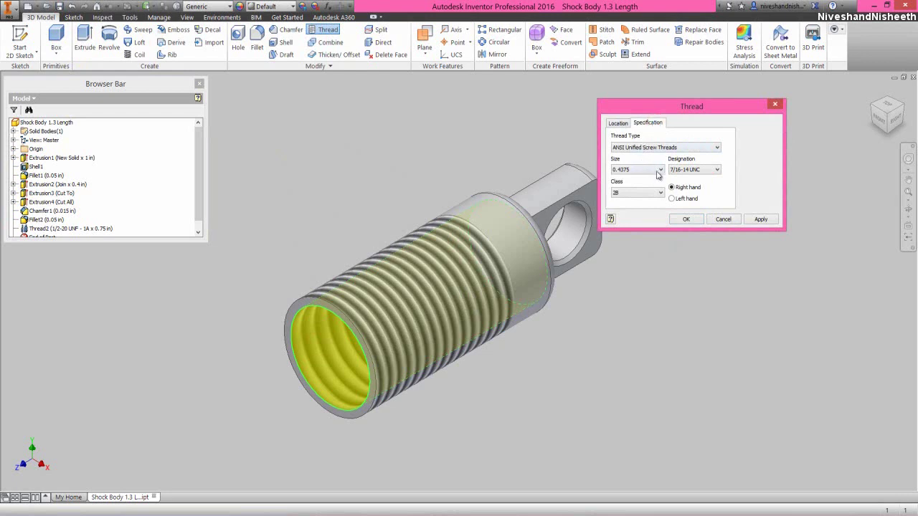
click(712, 171)
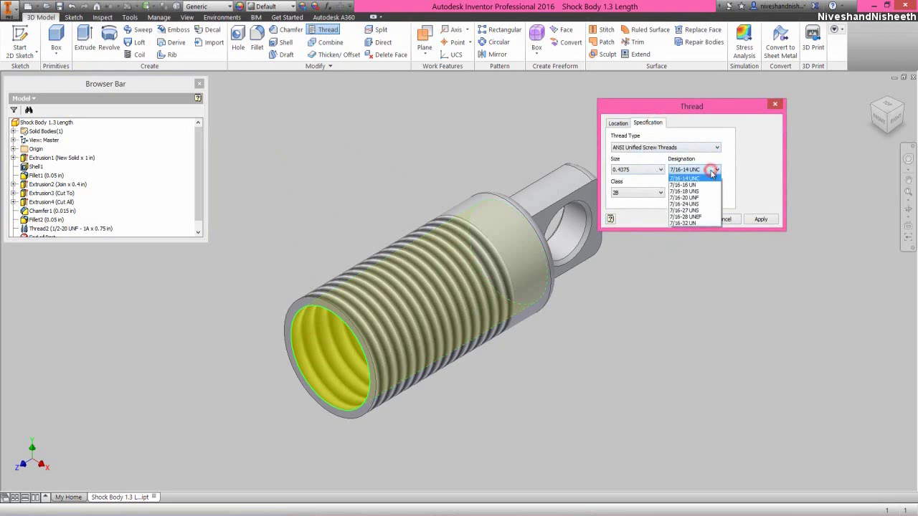
click(694, 217)
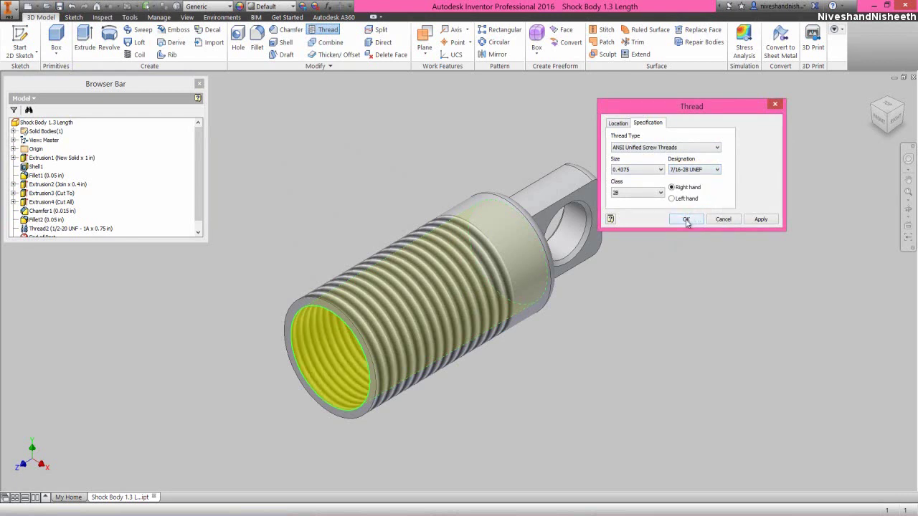
click(686, 220)
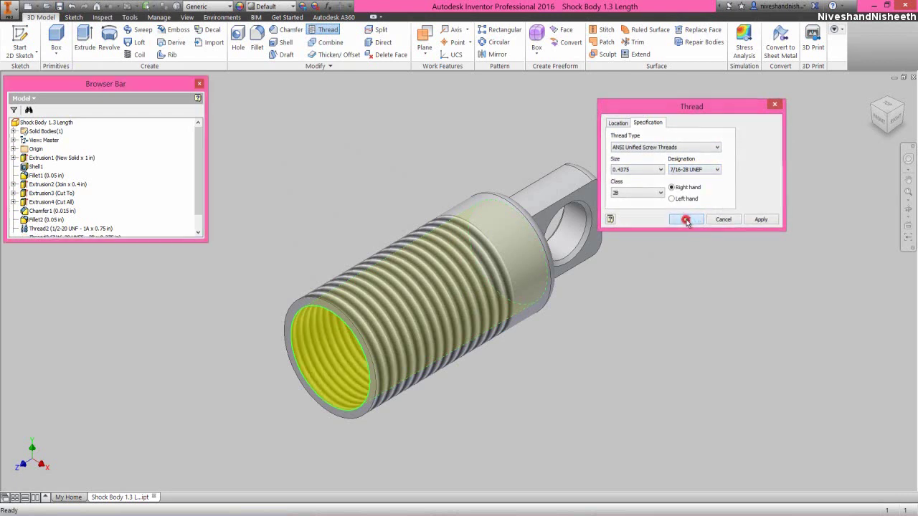
- Examine the internal and external threads from the open end of the body, then restore the isometric view
click(908, 210)
drag(443, 339, 471, 305)
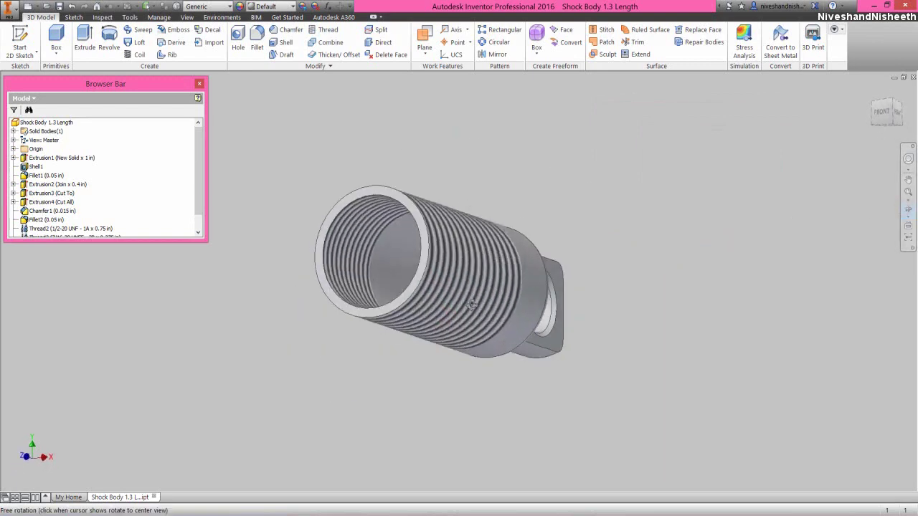
right_click(471, 305)
click(467, 338)
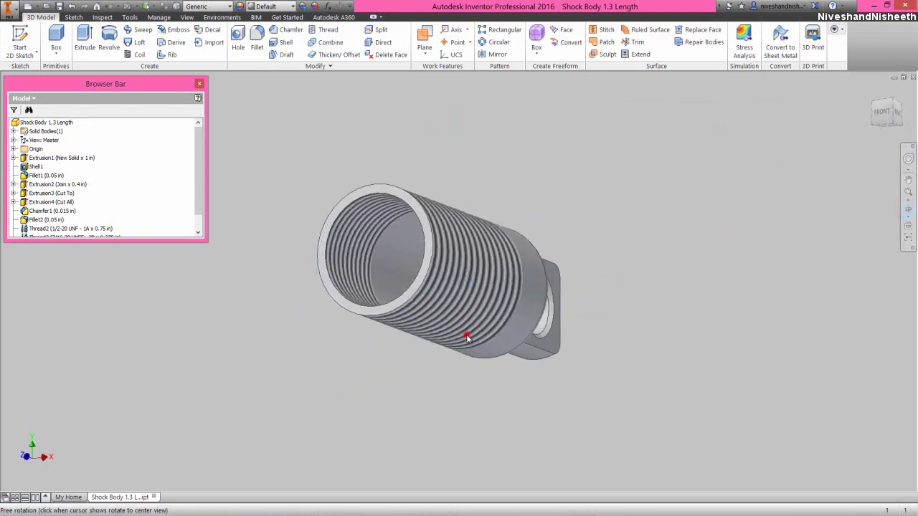
right_click(490, 237)
click(495, 281)
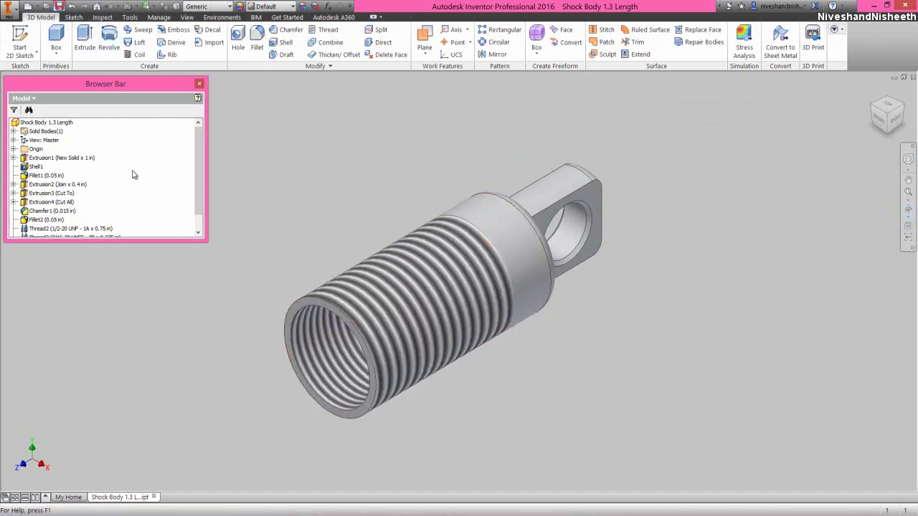
click(218, 313)
click(194, 298)
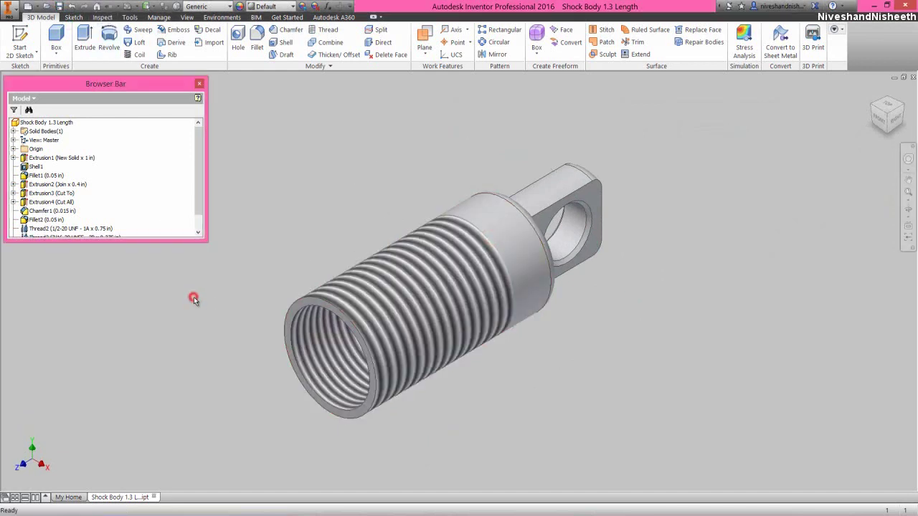
- Apply the Electric Blue appearance to the whole Shock Body part
click(63, 123)
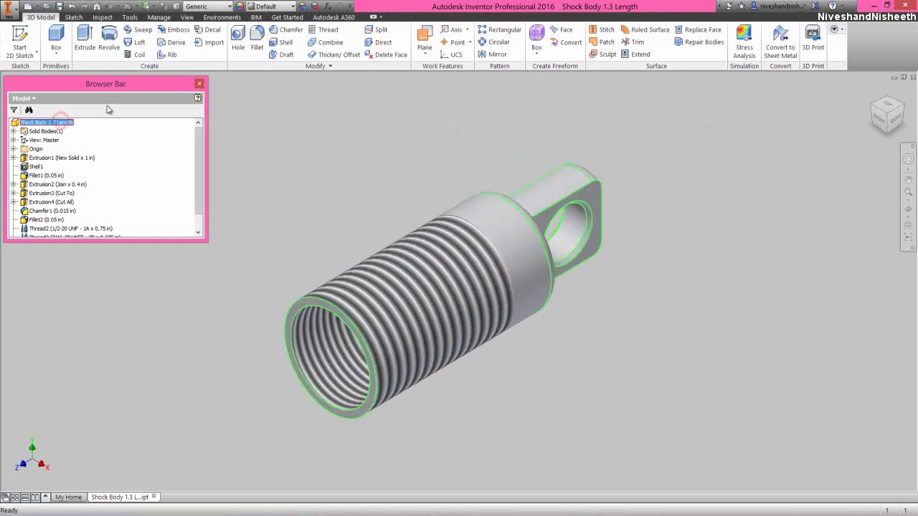
click(239, 6)
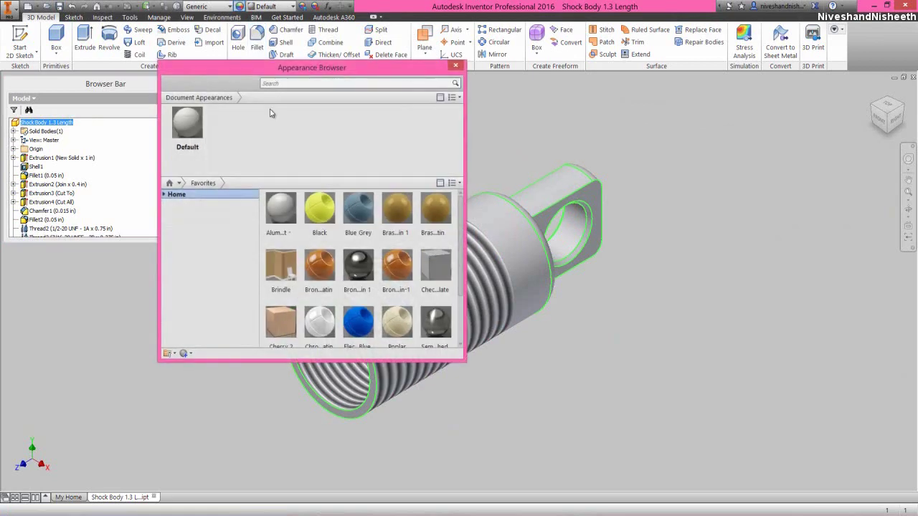
scroll(337, 337, down, 1)
click(353, 338)
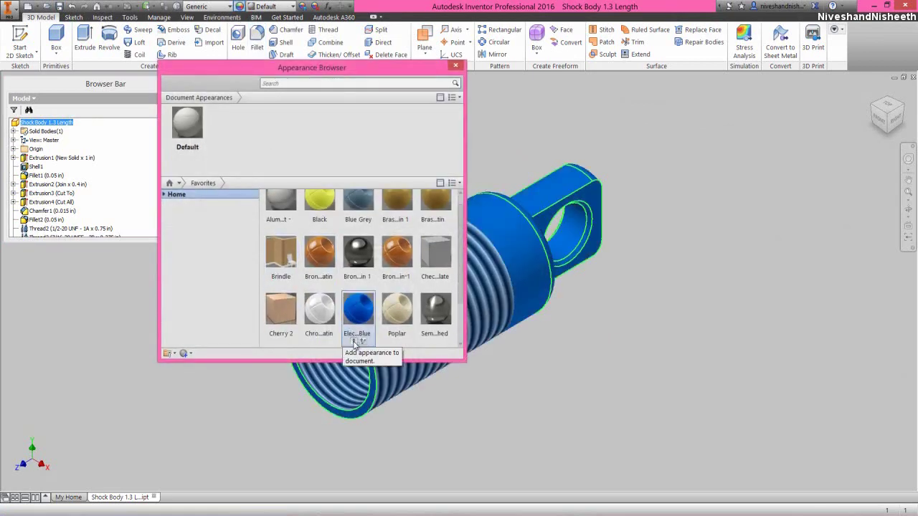
click(455, 65)
click(401, 177)
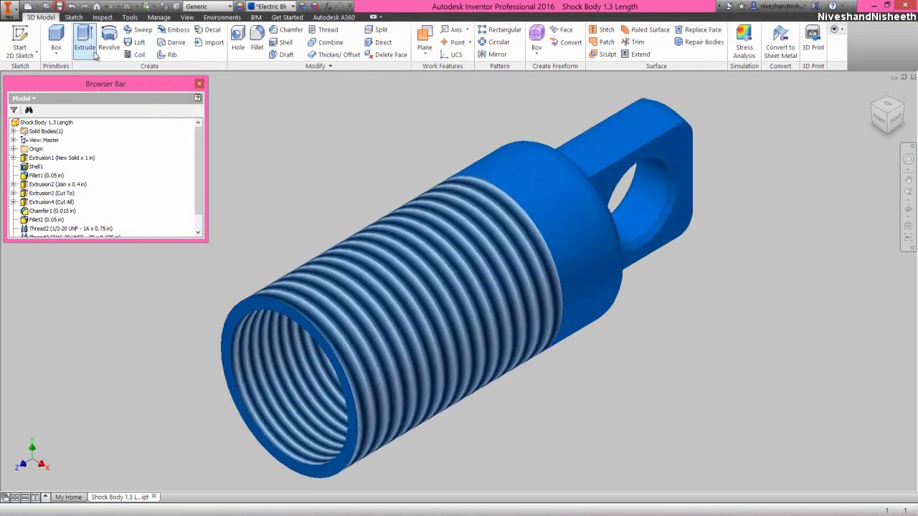
- Start a 2D sketch on the XY plane of the new part, viewed from the front
click(685, 416)
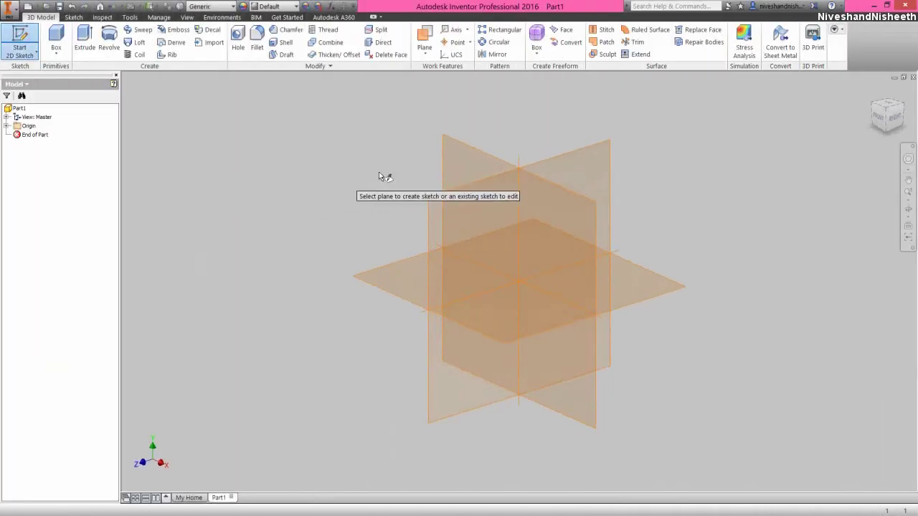
click(451, 149)
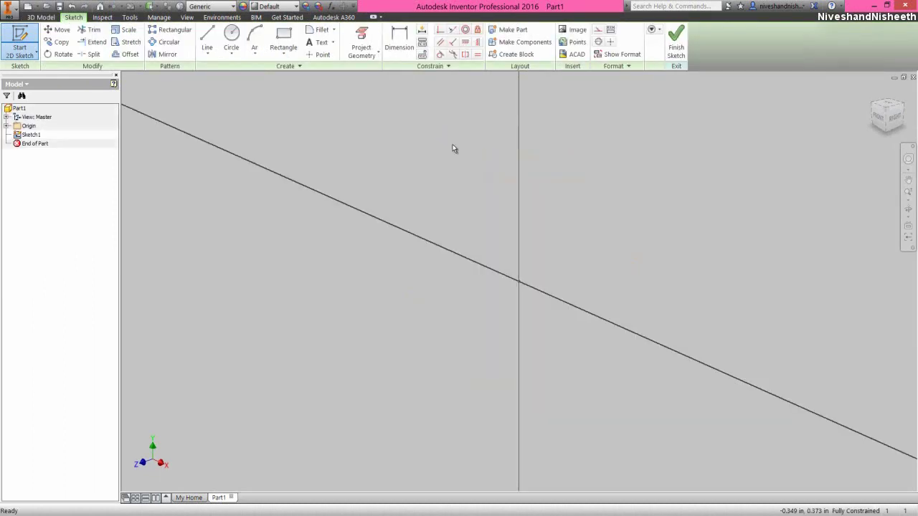
click(883, 117)
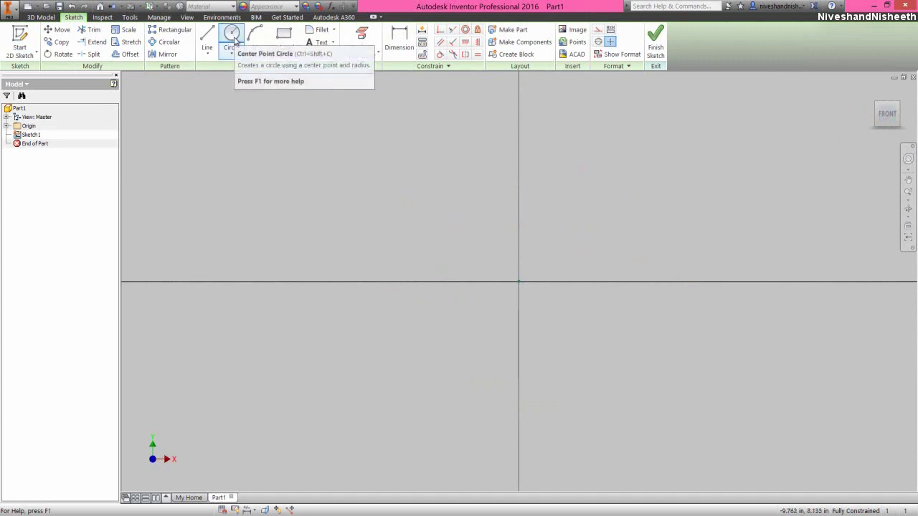
- Draw a 0.5 in diameter circle centred on the origin and finish the sketch
click(232, 38)
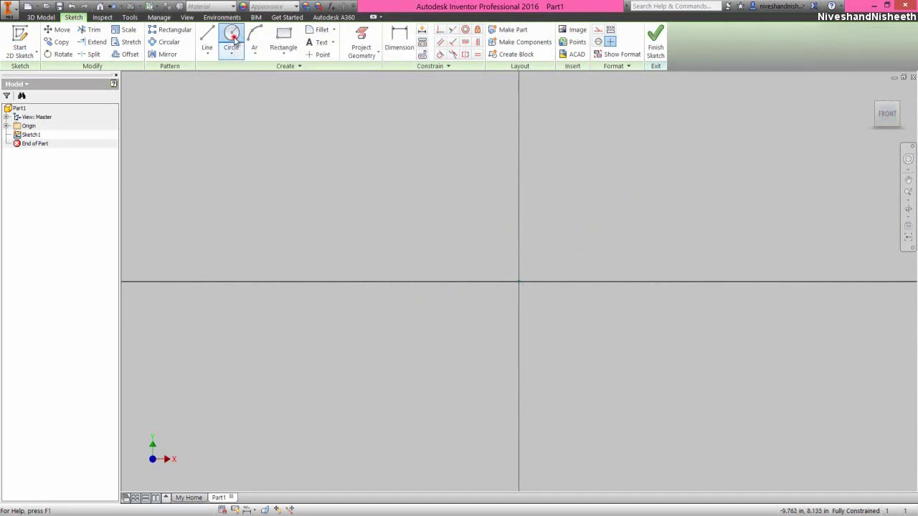
click(519, 282)
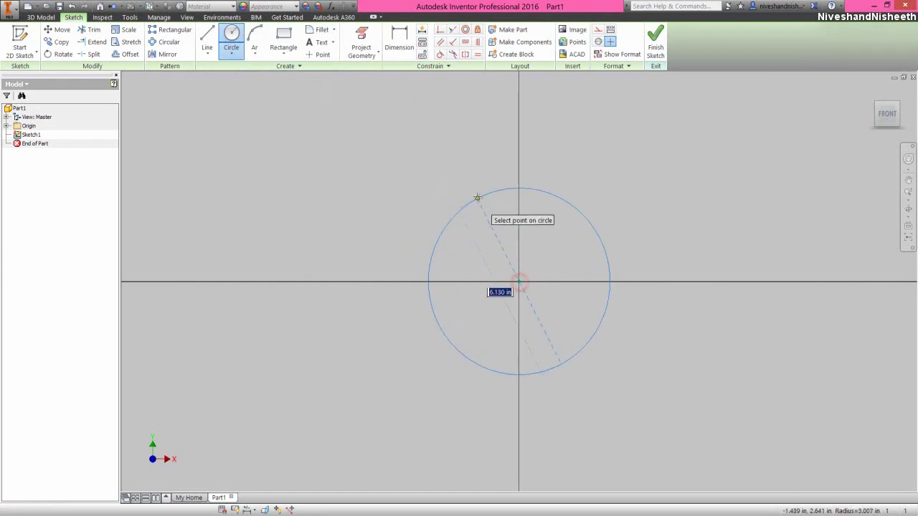
text(.5)
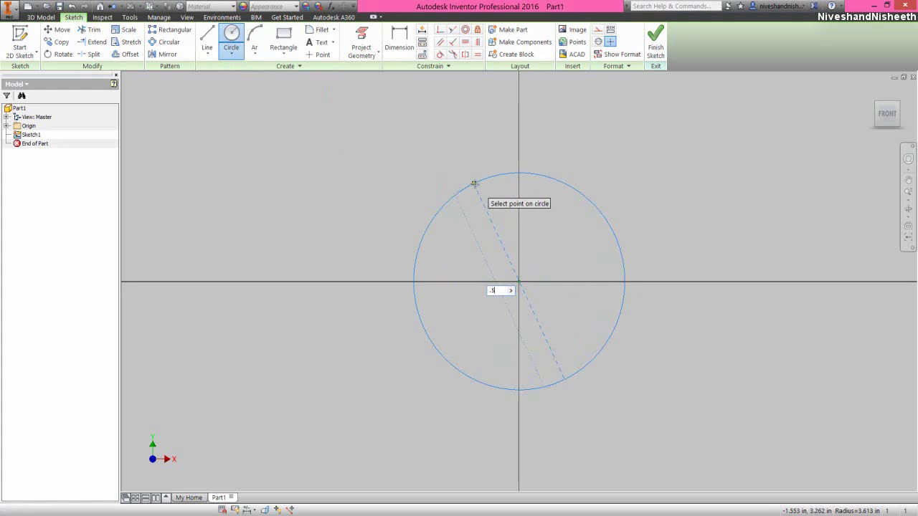
key(Return)
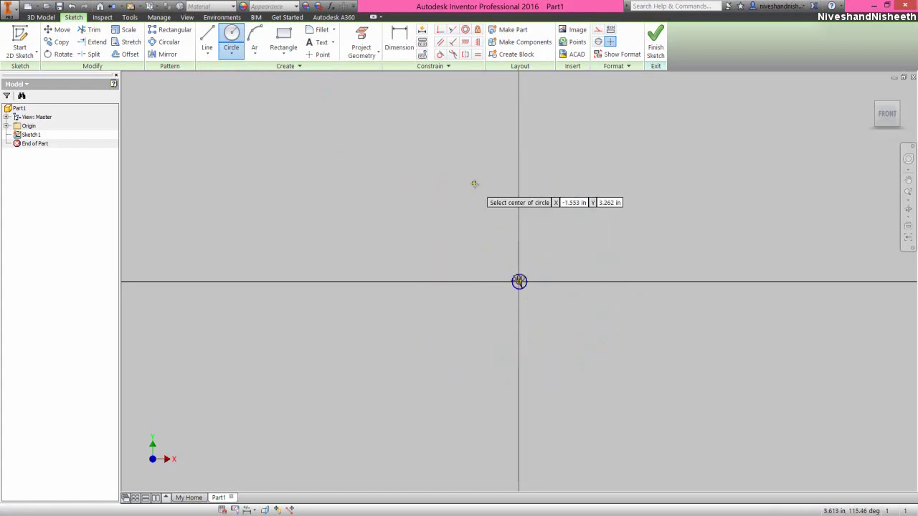
right_click(474, 184)
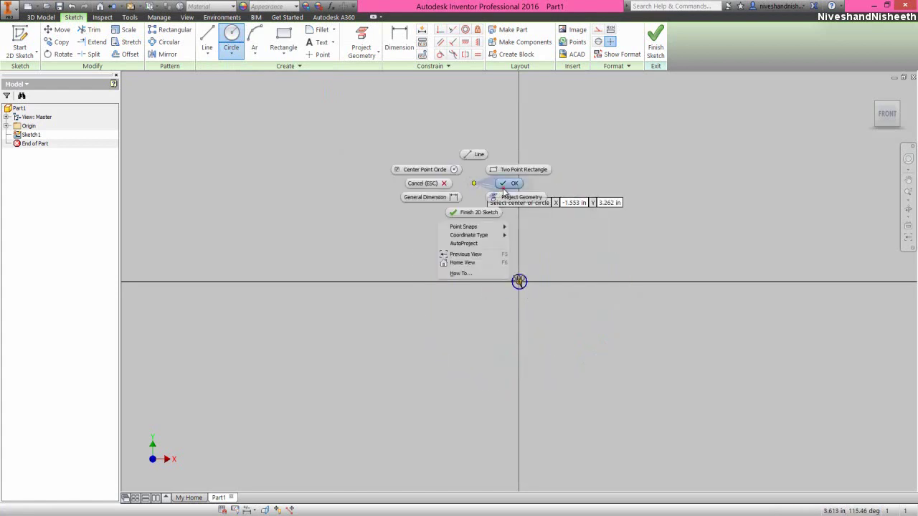
click(502, 189)
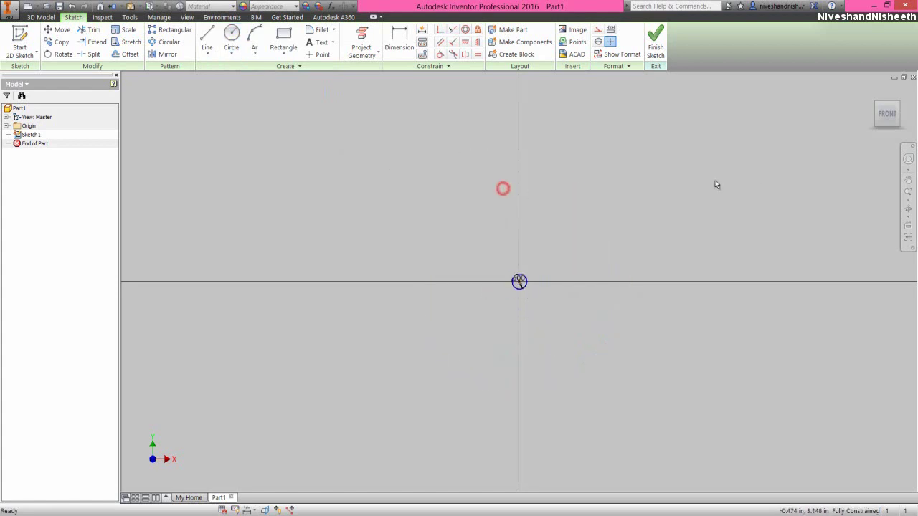
click(892, 114)
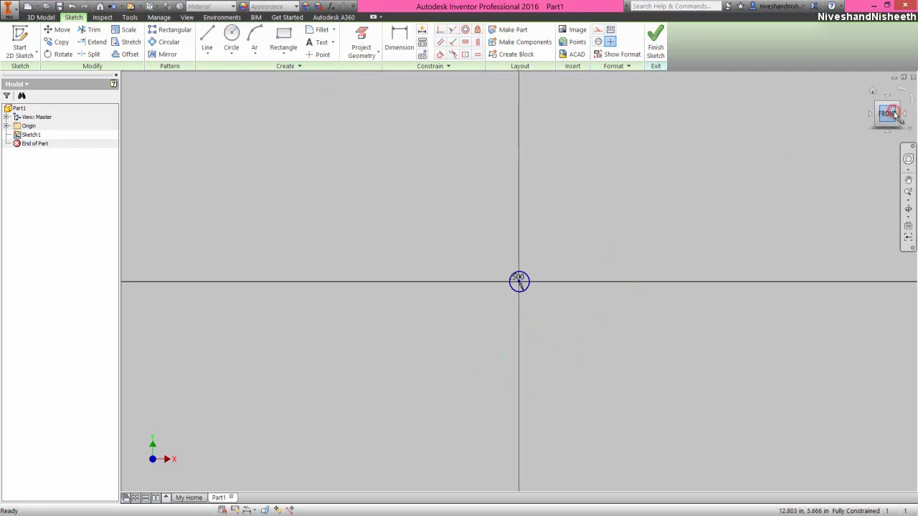
click(673, 146)
click(663, 48)
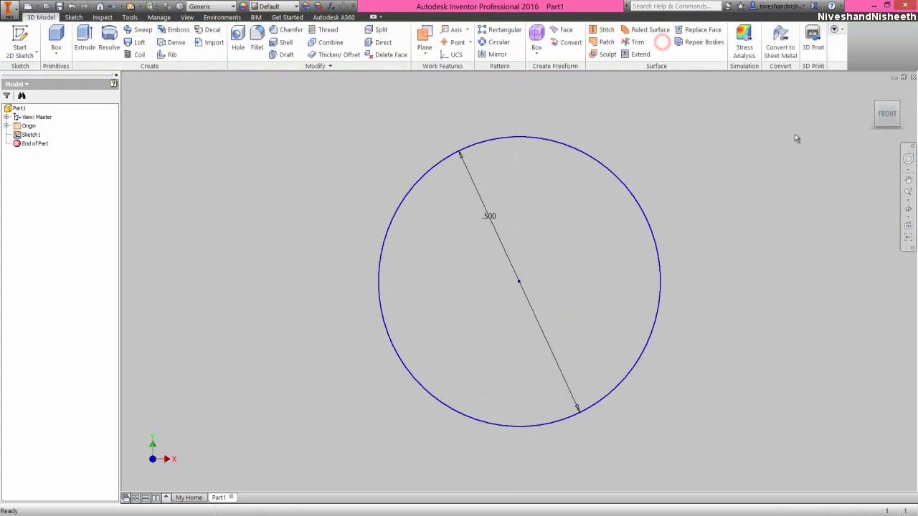
- Extrude the circle 0.125 in into a solid disc
click(896, 106)
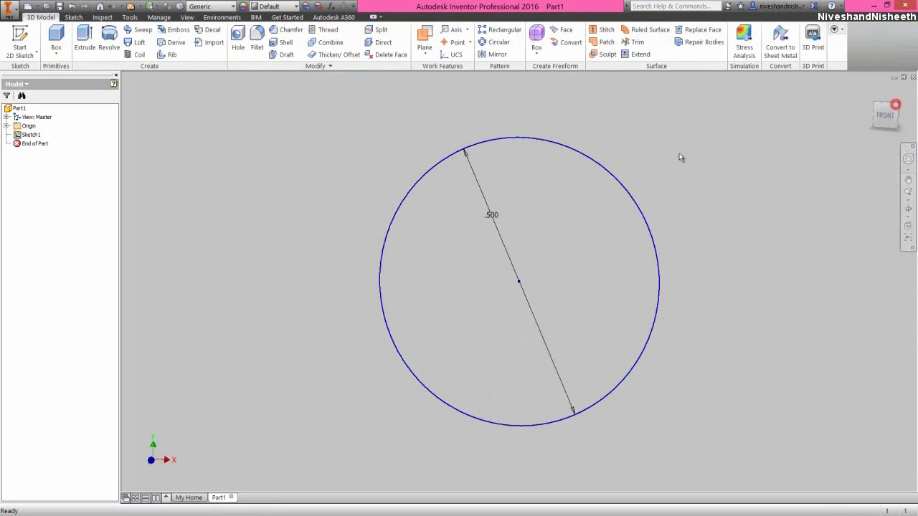
click(553, 155)
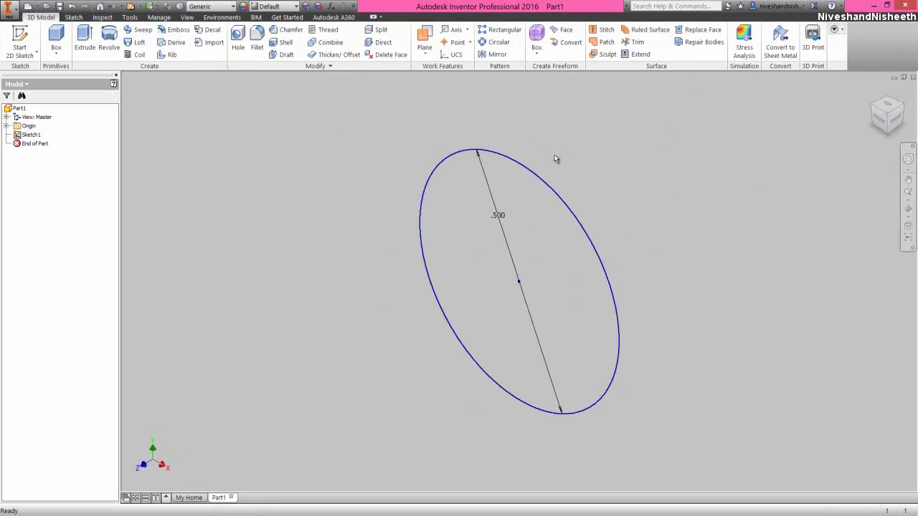
click(85, 57)
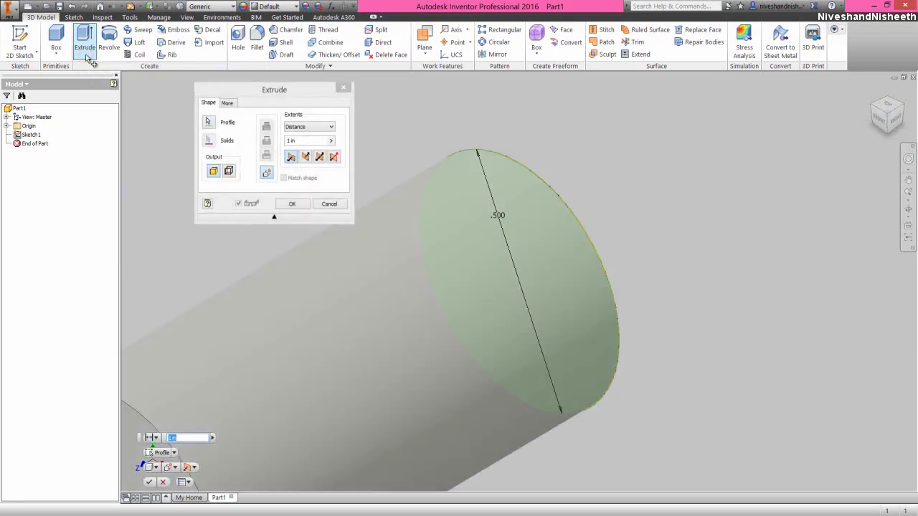
click(297, 140)
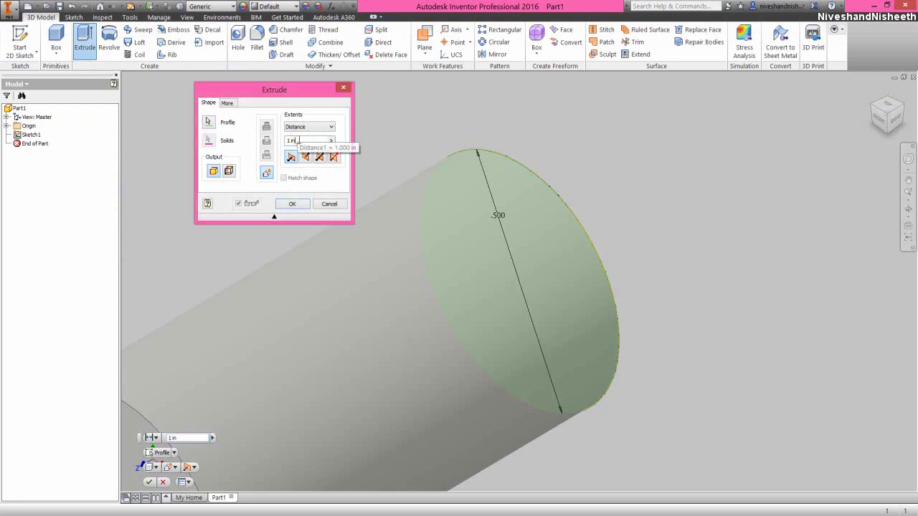
double_click(297, 140)
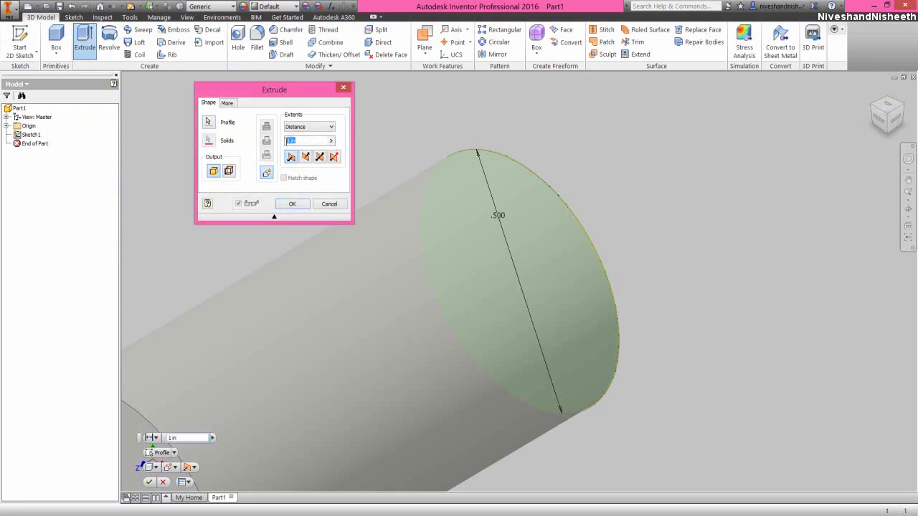
text(.125)
key(Return)
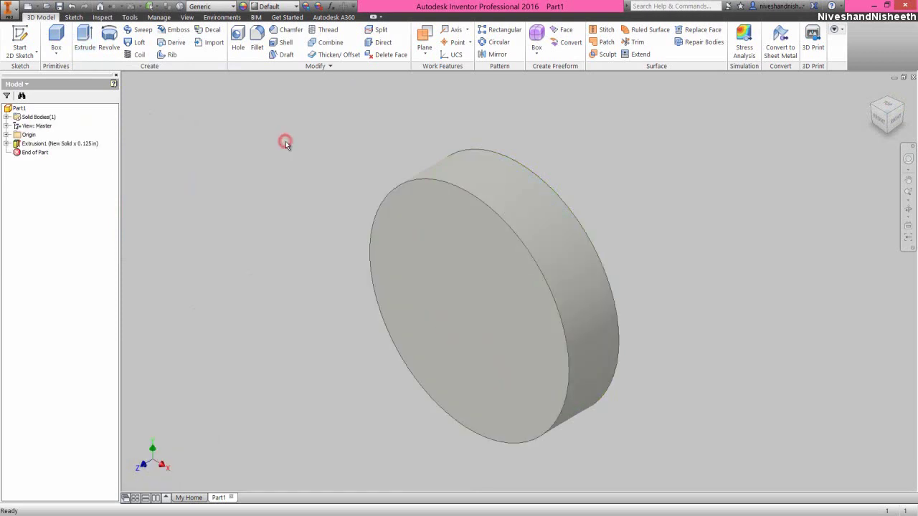
- Apply the Poplar appearance from the Favorites library to the whole part
click(22, 108)
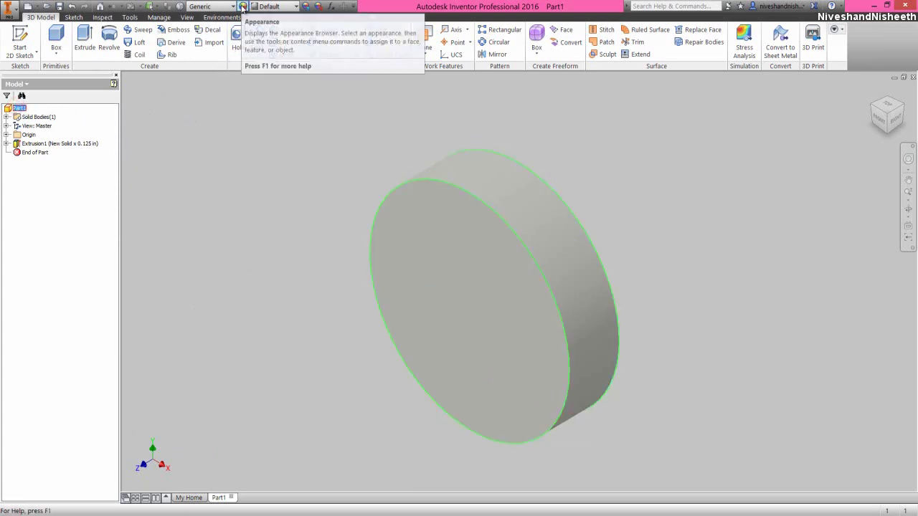
click(242, 6)
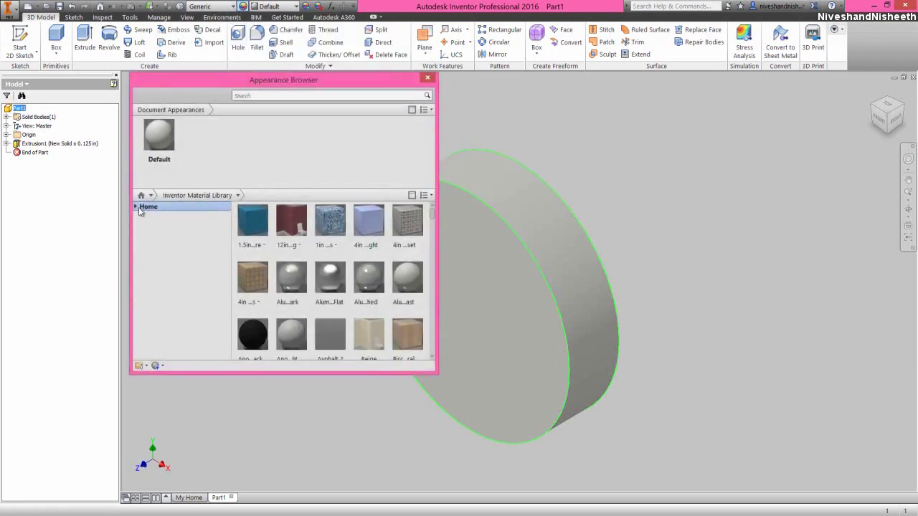
click(134, 206)
click(154, 216)
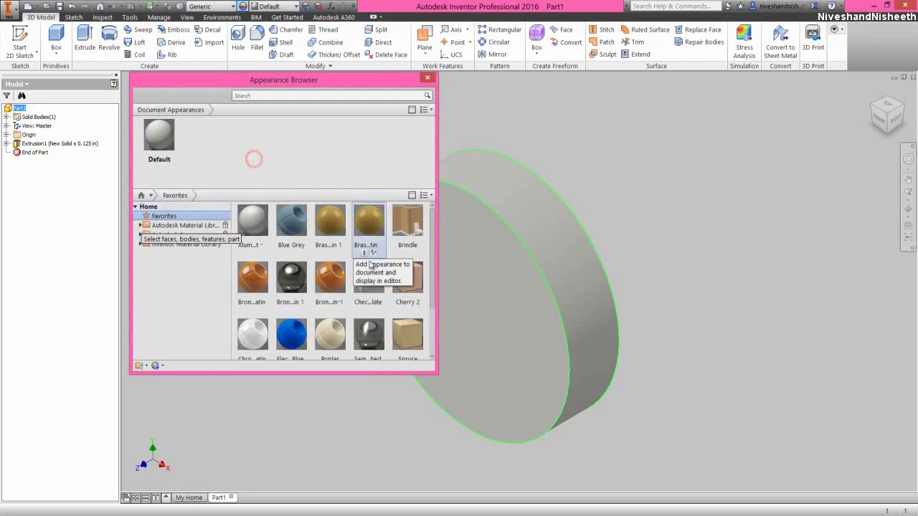
click(330, 335)
click(328, 355)
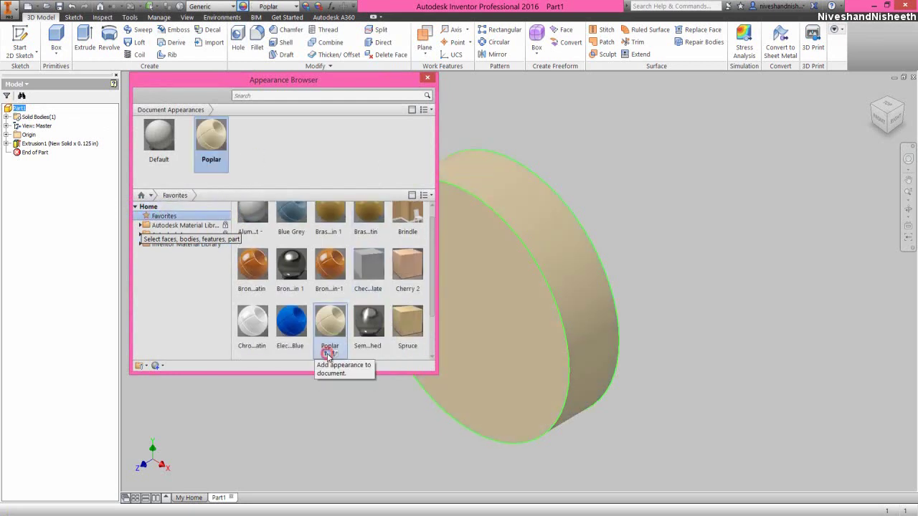
click(427, 77)
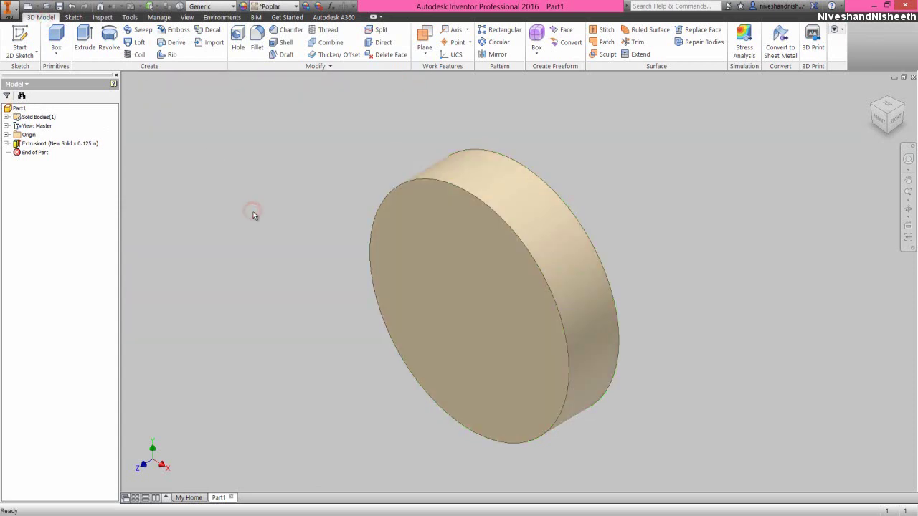
- Save the part as Shock Cartridge in the current workspace folder
click(60, 6)
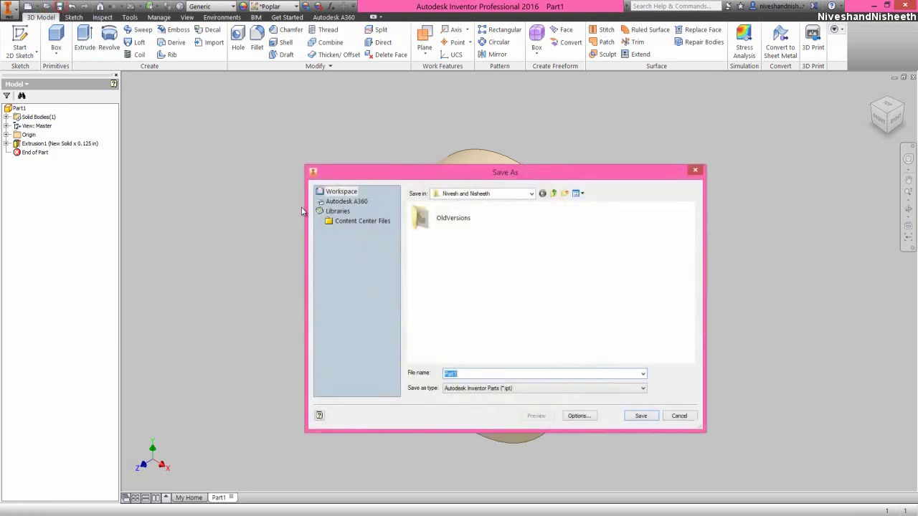
right_click(457, 373)
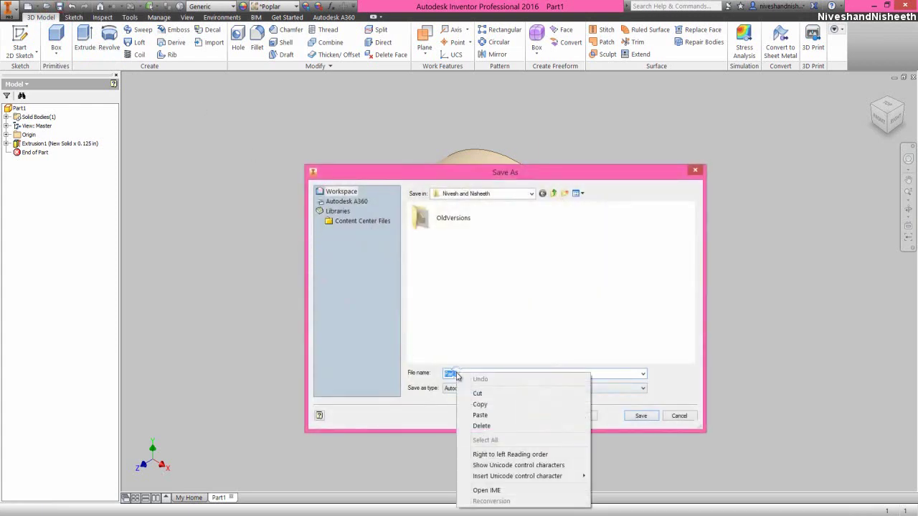
click(497, 416)
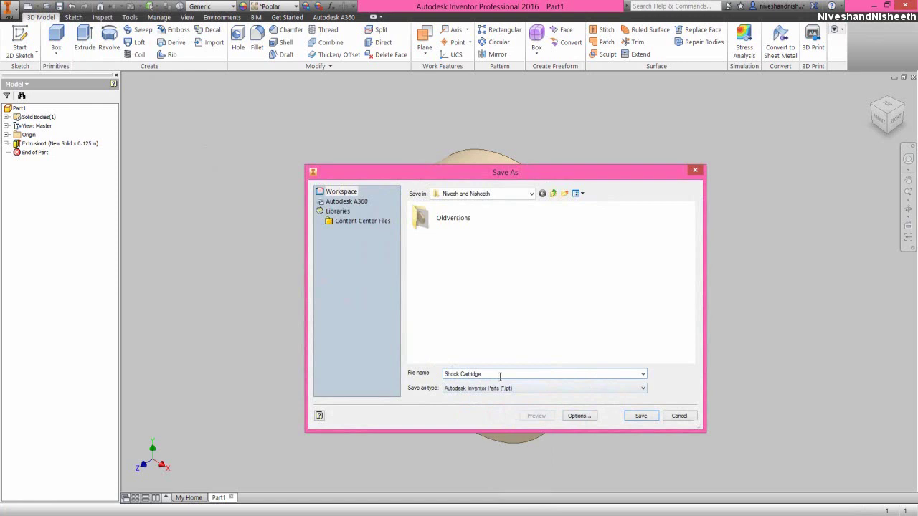
click(641, 415)
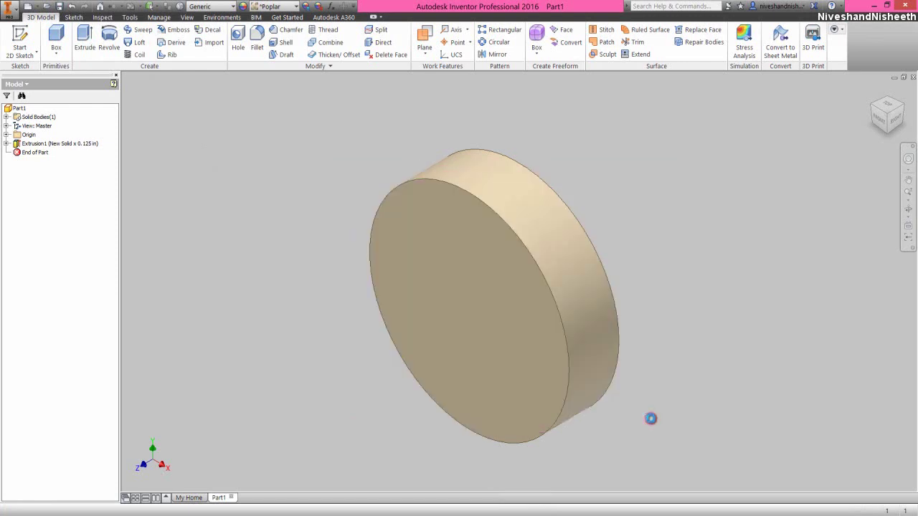
click(633, 165)
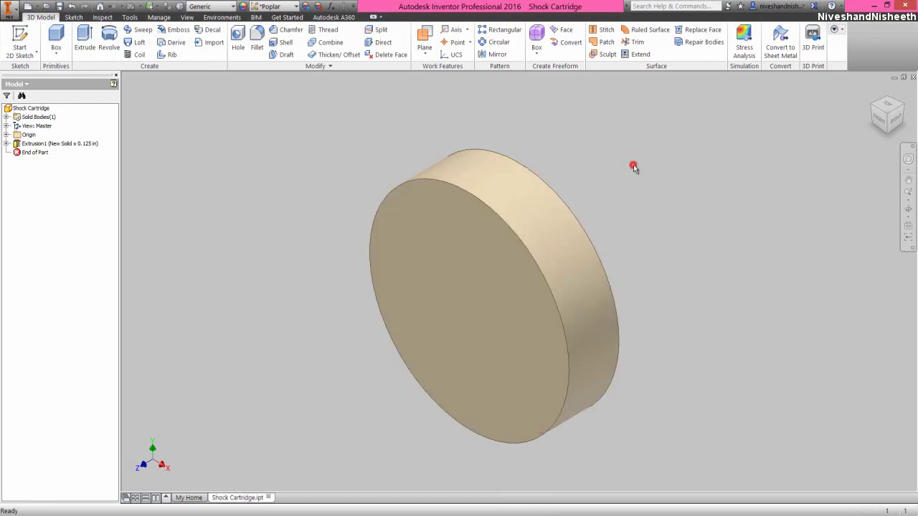
- Start a new sketch on the front face of the disc, viewed from the front
click(419, 226)
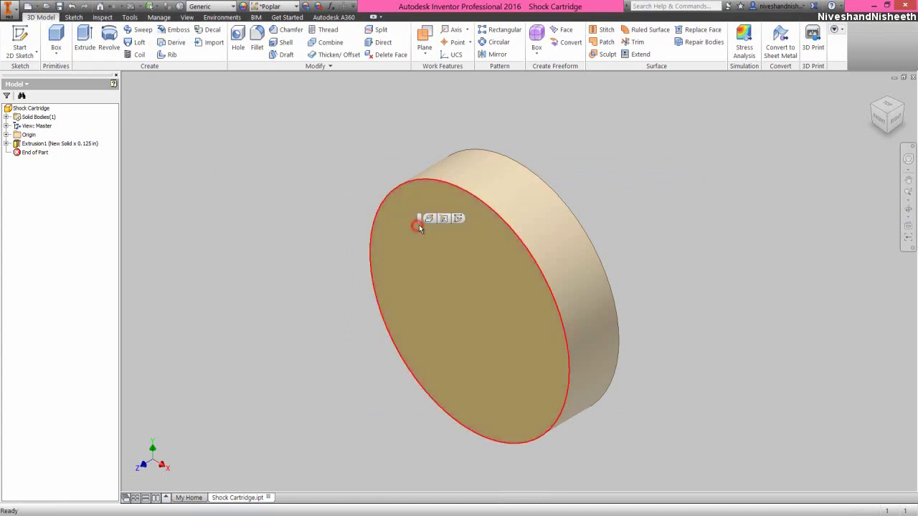
click(459, 219)
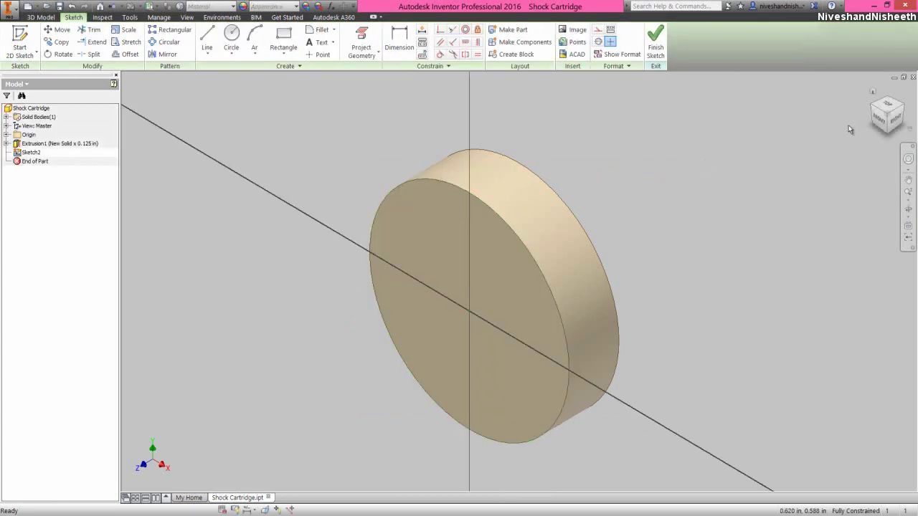
click(880, 122)
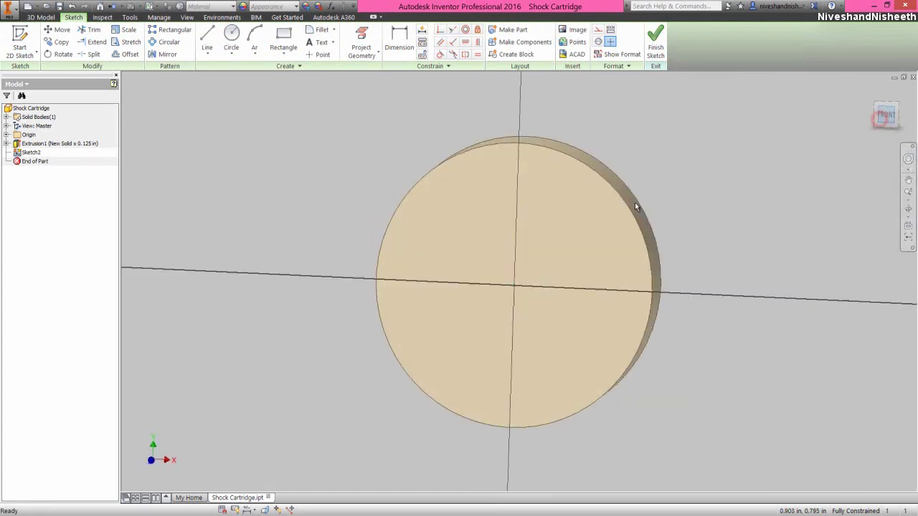
click(641, 152)
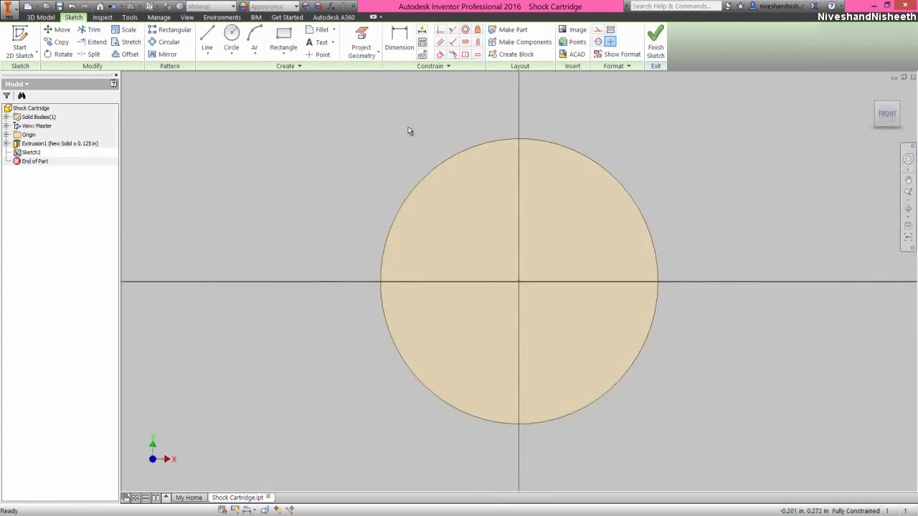
- Project the disc's circular edge into the sketch and end the Project Geometry command
click(362, 39)
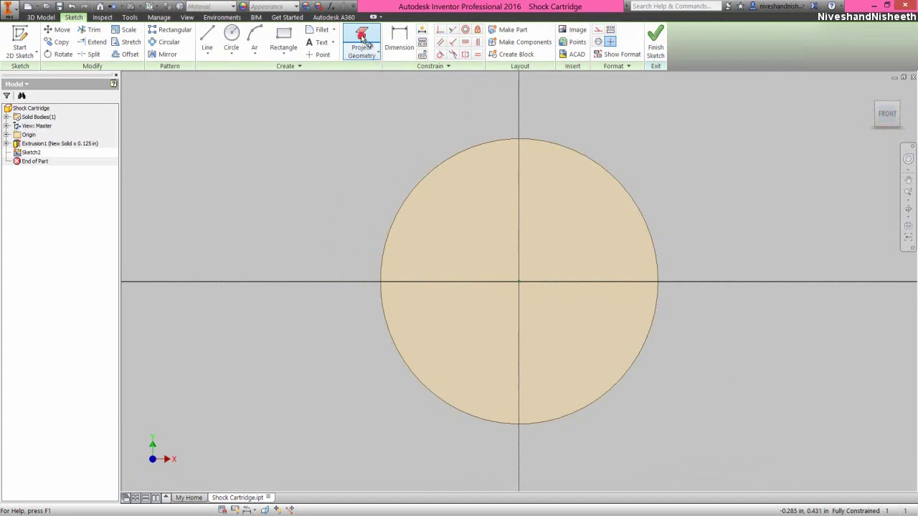
click(439, 174)
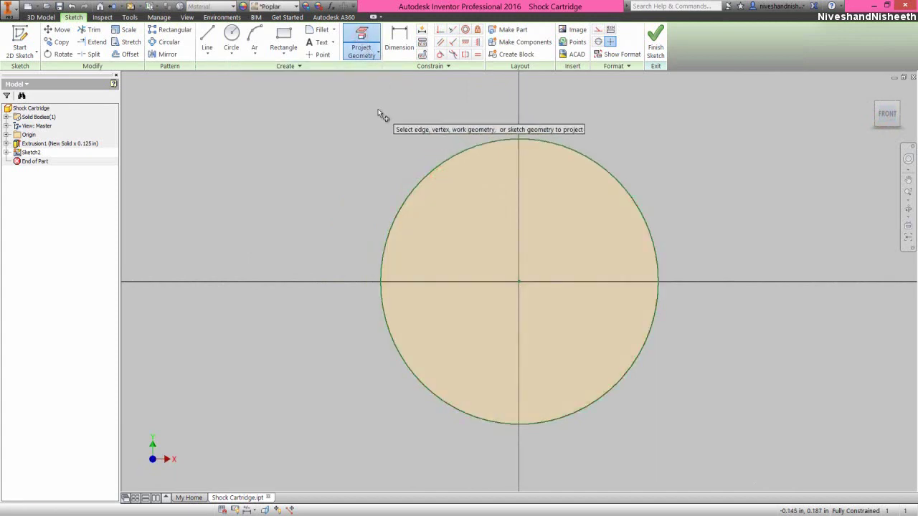
right_click(378, 112)
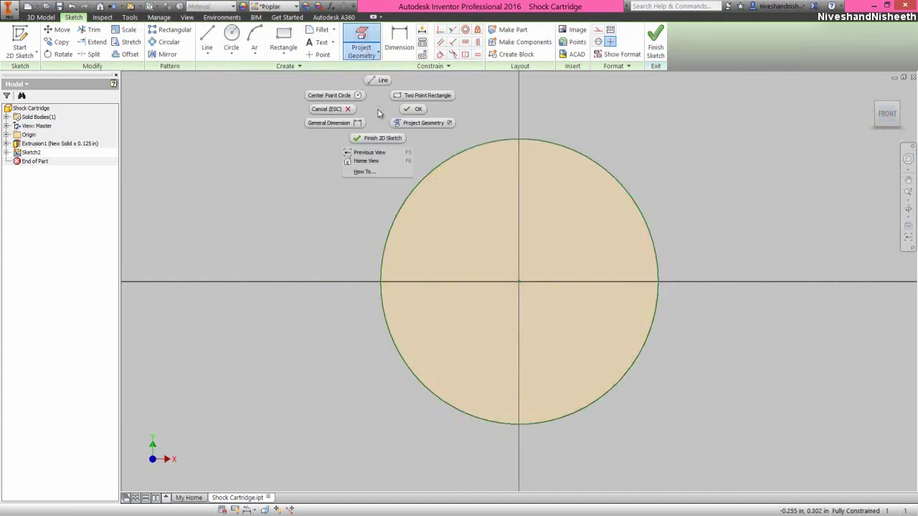
click(414, 109)
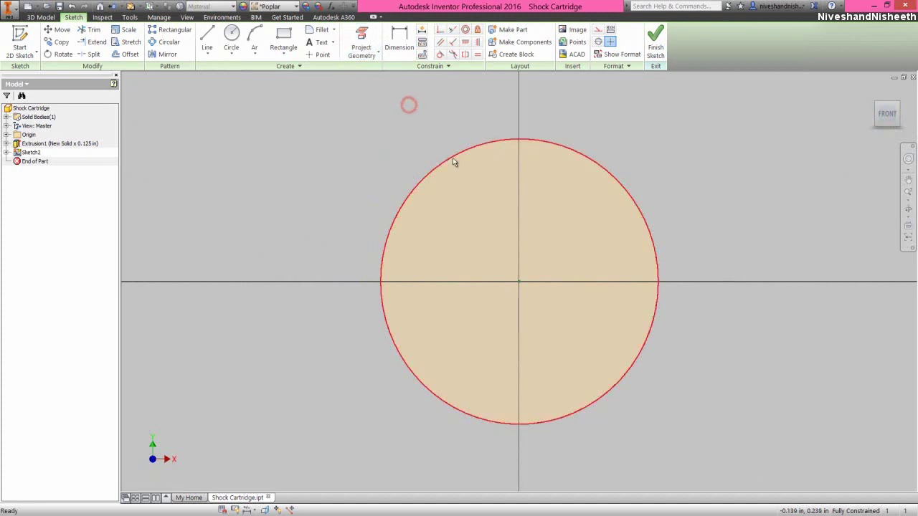
- Make the projected circle construction geometry and inscribe a six-sided polygon in it, centred on the origin with a vertex at the circle's left quadrant
click(597, 30)
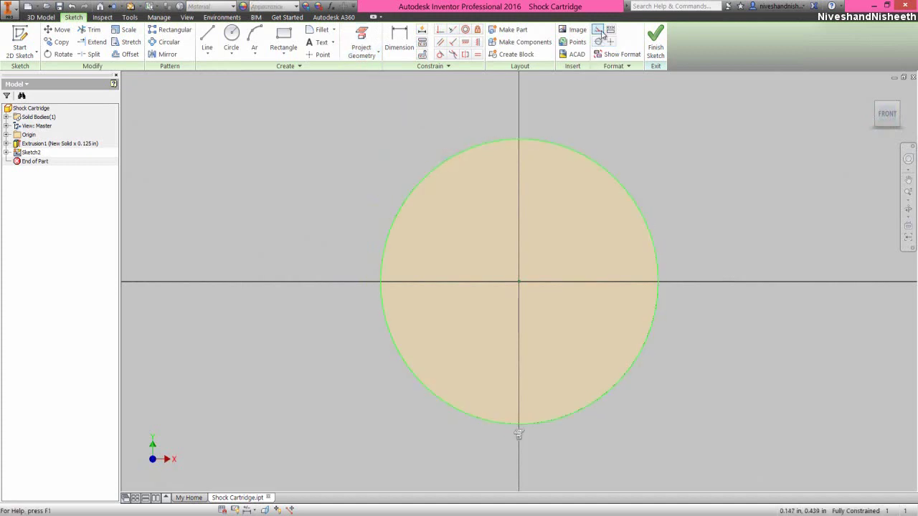
click(450, 117)
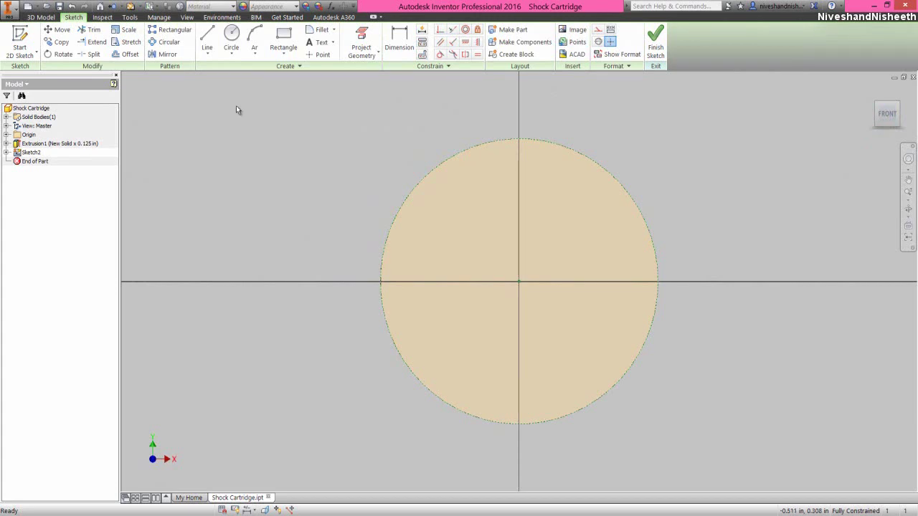
click(287, 61)
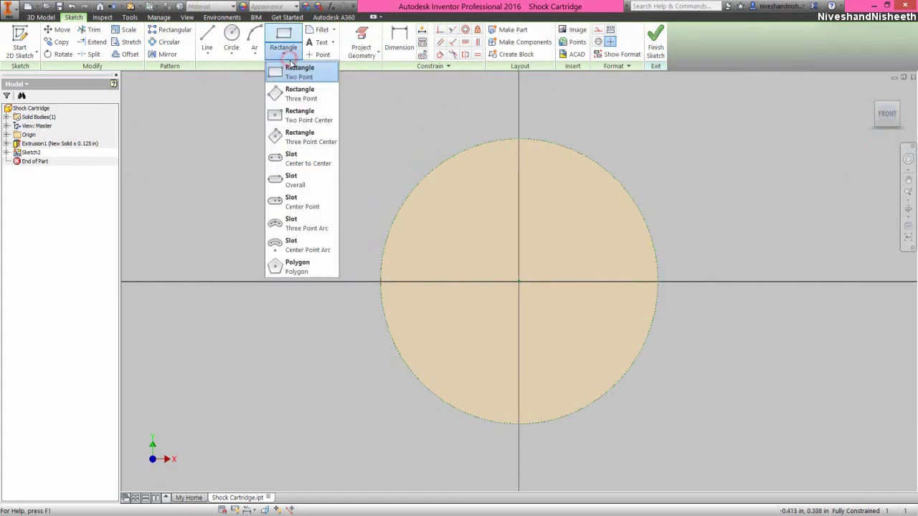
click(308, 263)
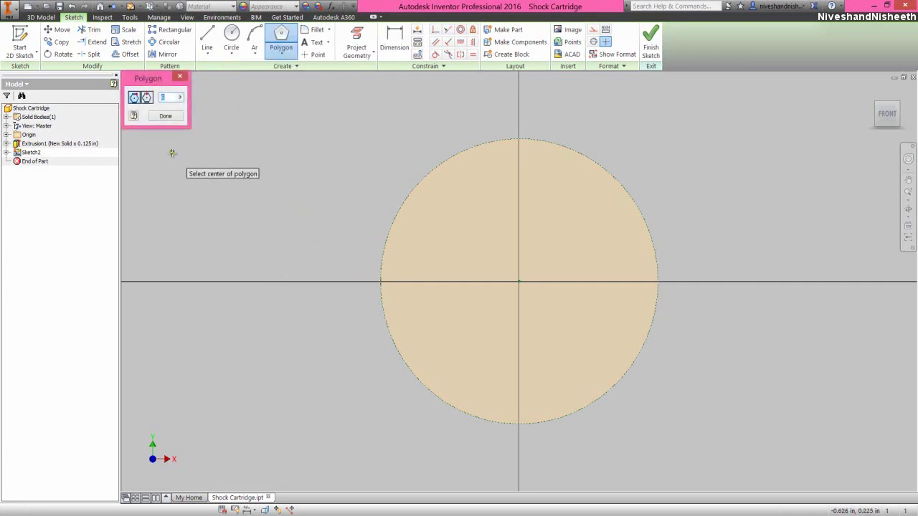
click(518, 281)
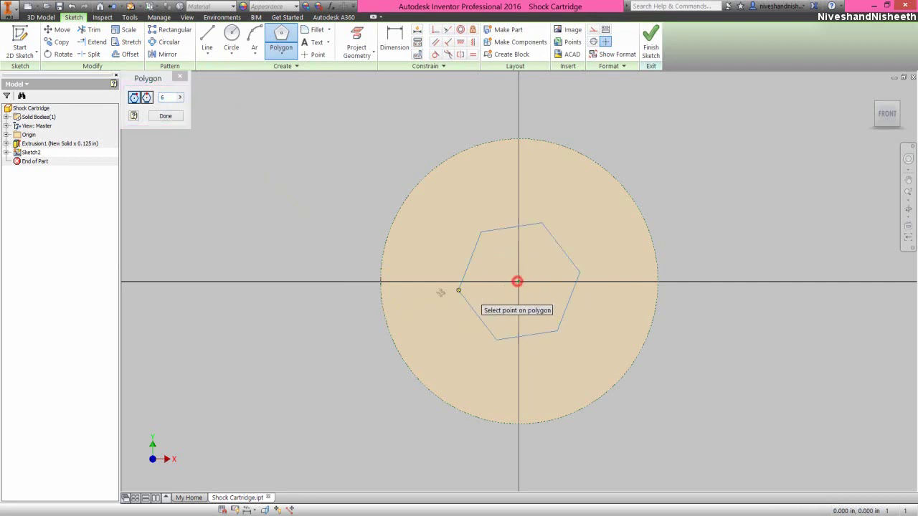
click(380, 282)
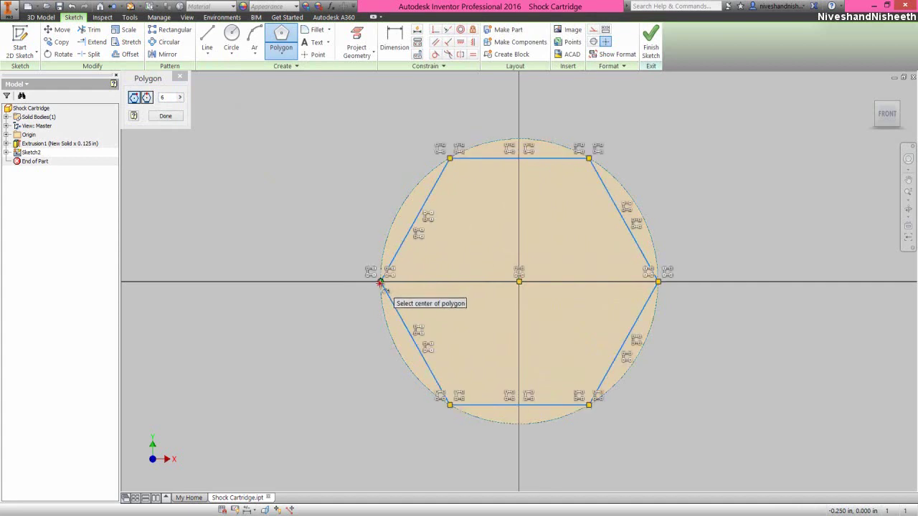
right_click(279, 132)
click(313, 136)
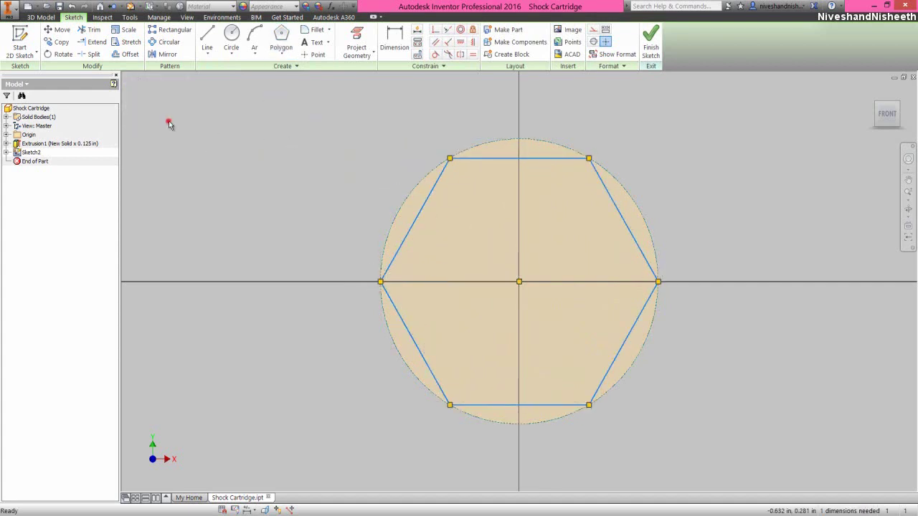
- Apply a horizontal constraint to the hexagon's upper side and end the constraint command
click(461, 43)
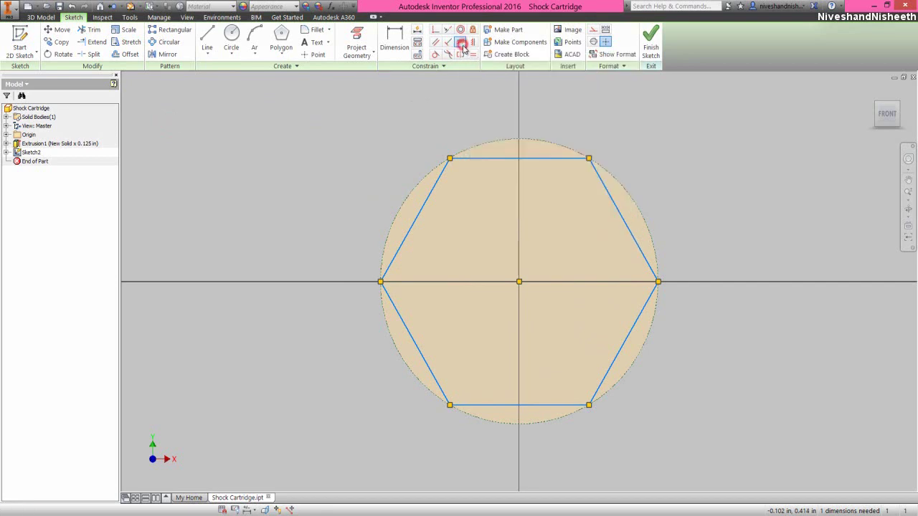
click(487, 159)
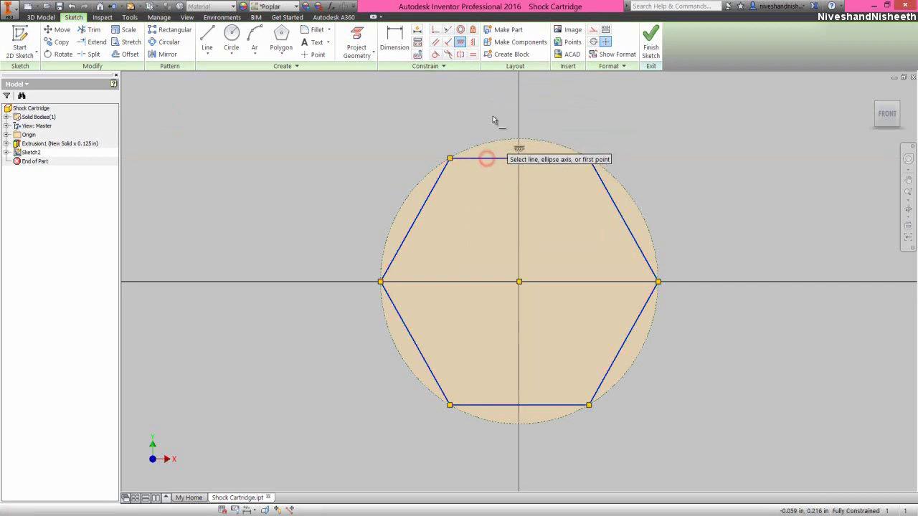
right_click(443, 99)
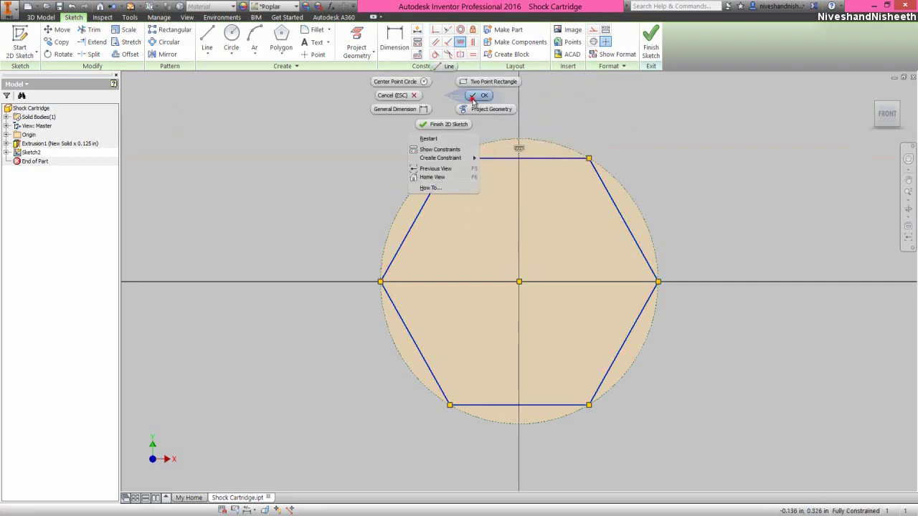
click(472, 98)
- Select the hexagon's sides and convert them to construction geometry
mouse_move(392, 128)
mouse_down()
mouse_move(598, 350)
mouse_move(662, 447)
mouse_up()
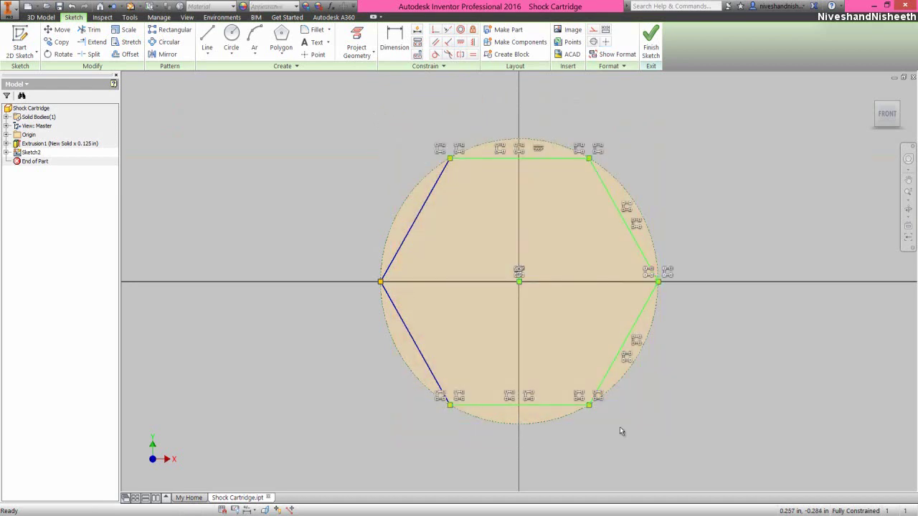
ctrl+click(412, 226)
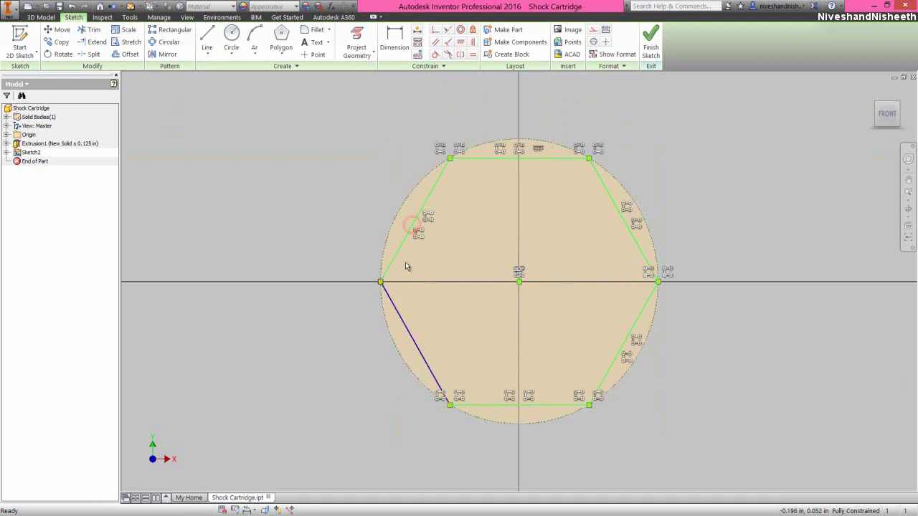
ctrl+click(393, 306)
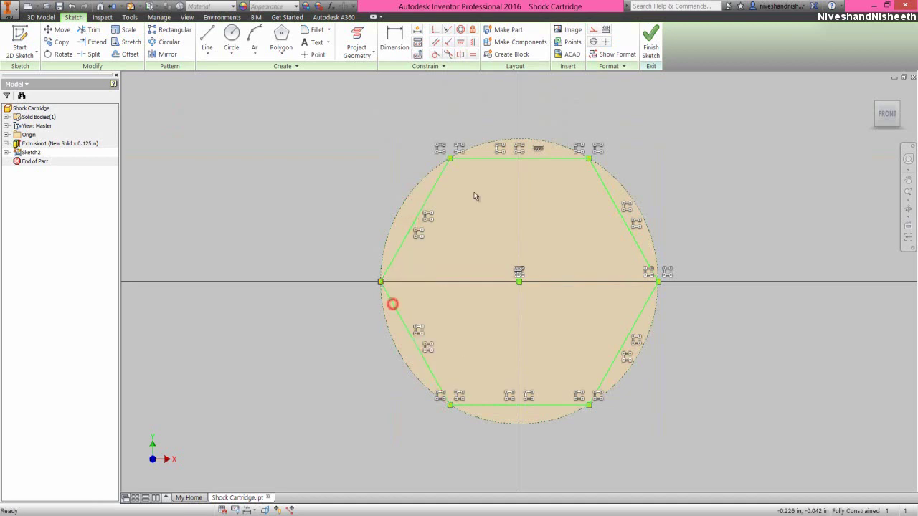
click(592, 33)
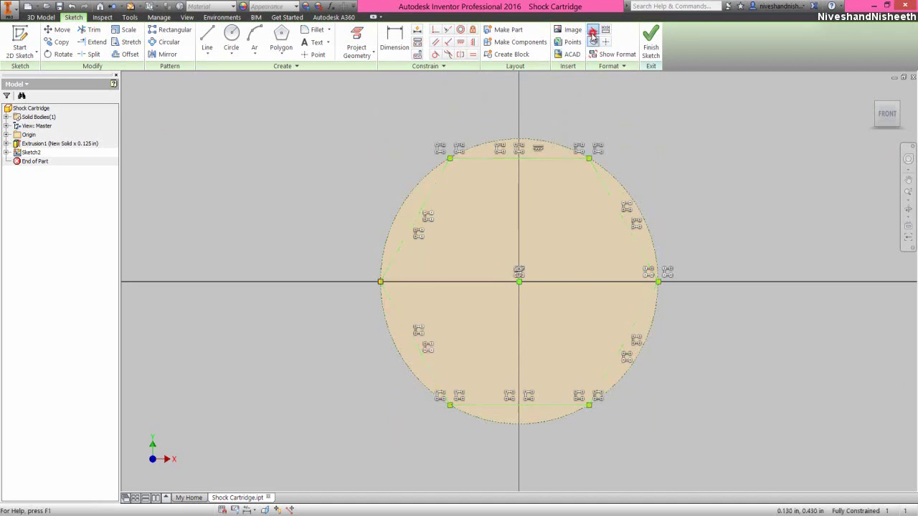
click(577, 81)
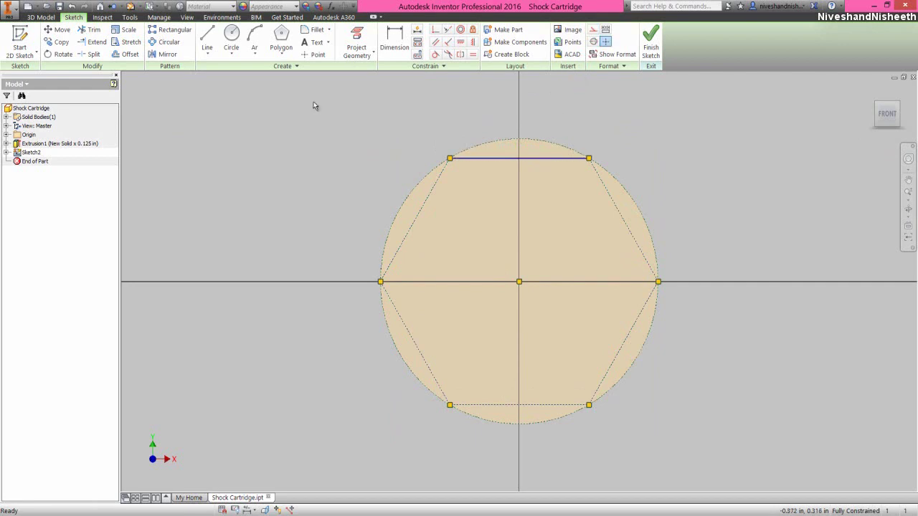
- Draw a two-point rectangle from the hexagon's upper-left vertex to just above its upper-right vertex, extending slightly beyond the circle
click(281, 55)
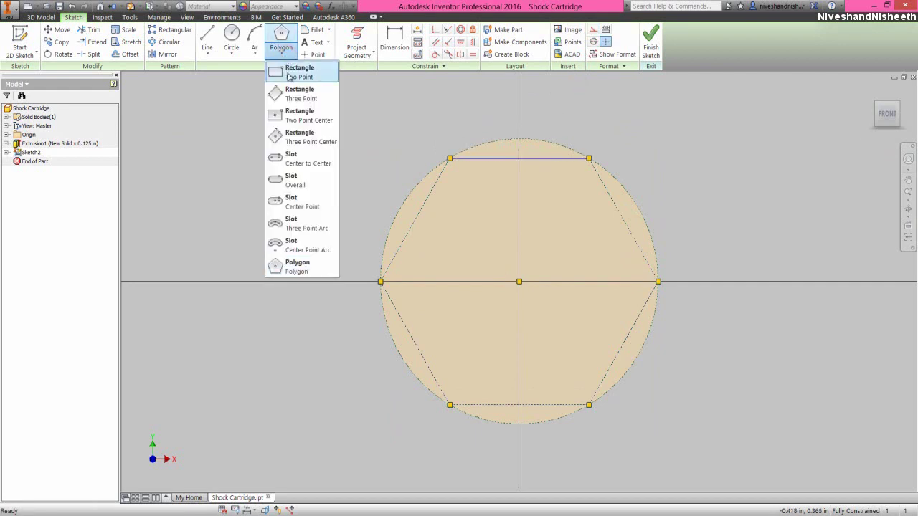
click(287, 72)
click(450, 158)
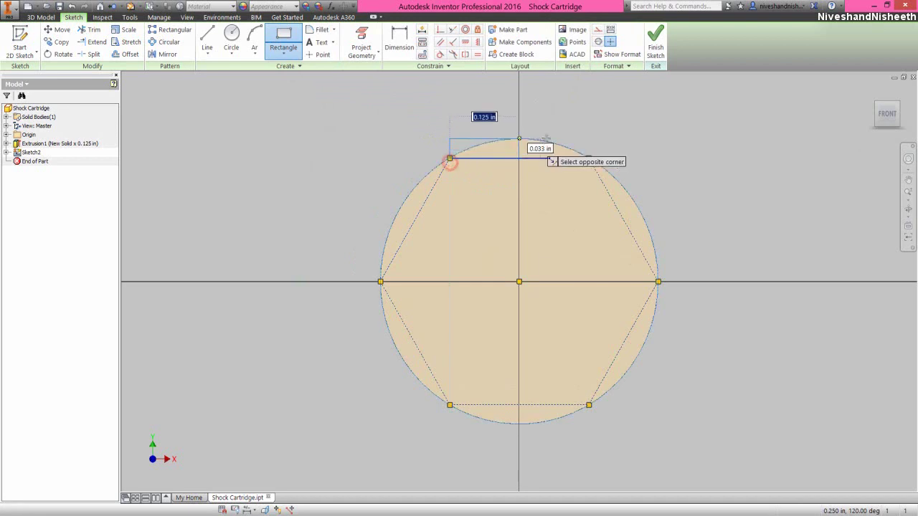
click(588, 126)
right_click(616, 130)
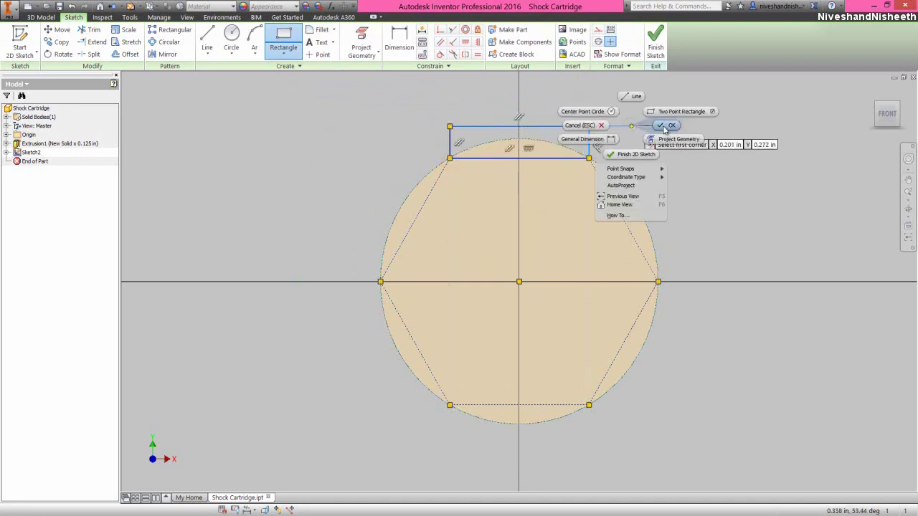
click(663, 126)
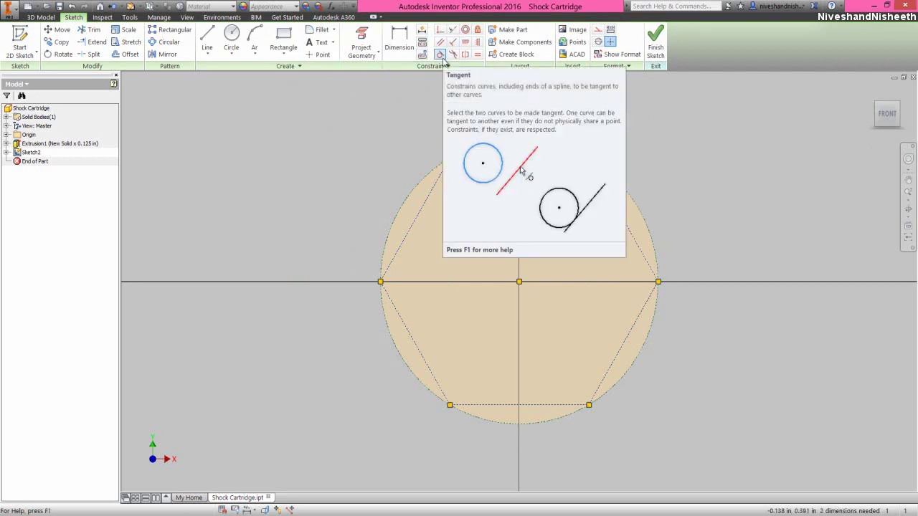
- Make the rectangle's upper side tangent to the projected circle and end the Tangent constraint
click(441, 56)
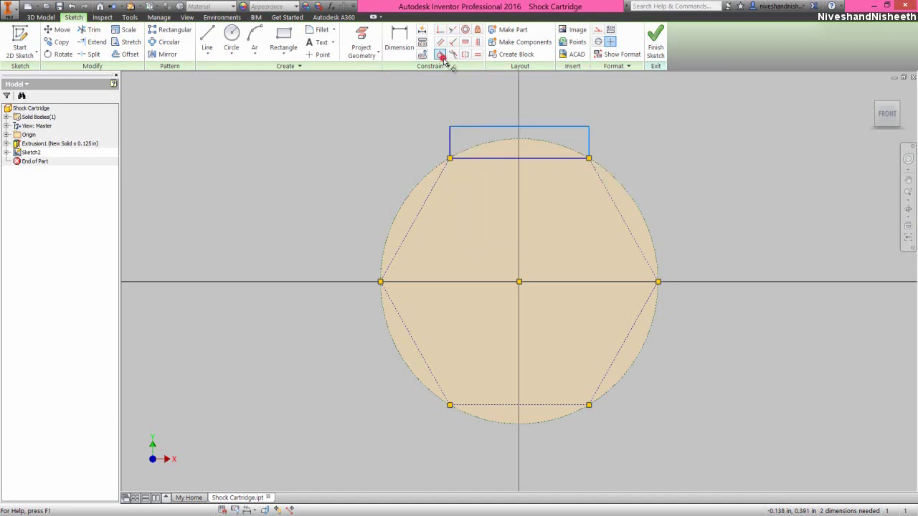
click(490, 128)
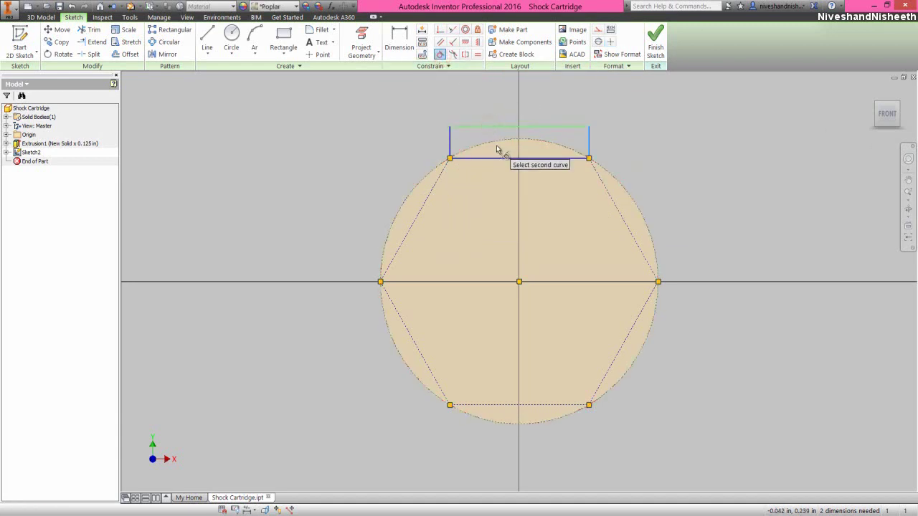
click(499, 144)
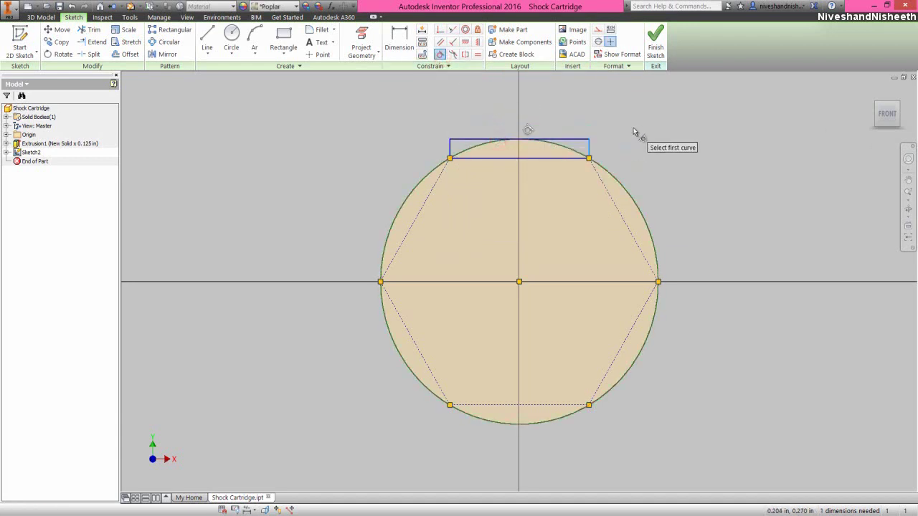
right_click(528, 129)
click(661, 129)
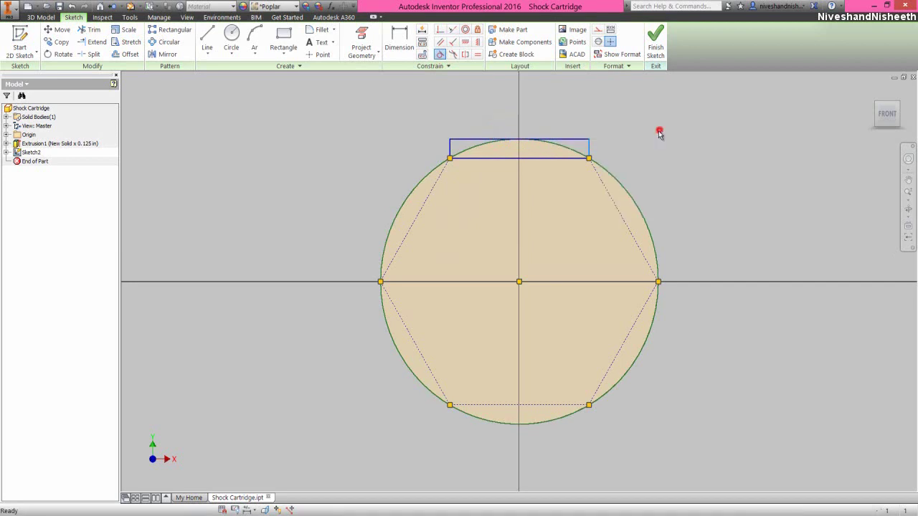
- Toggle the construction format of the projected circle and finish the sketch
click(619, 182)
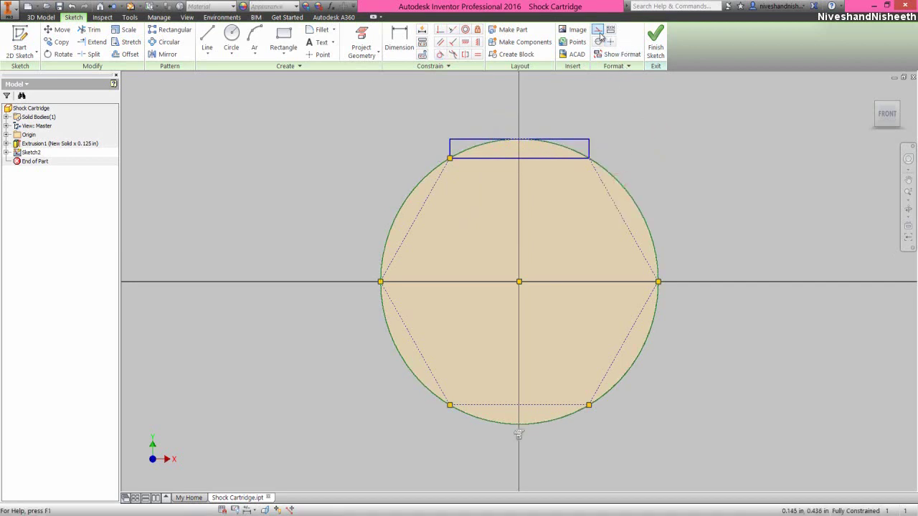
click(666, 136)
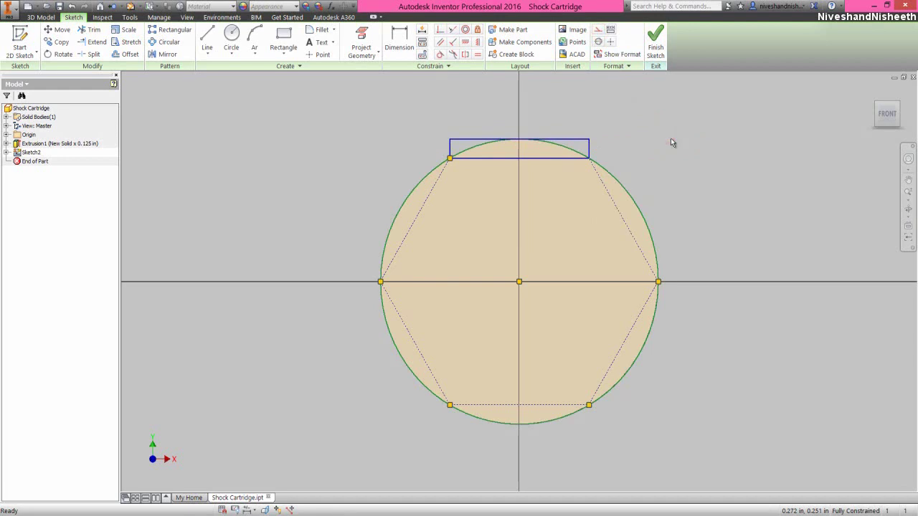
click(657, 43)
click(677, 136)
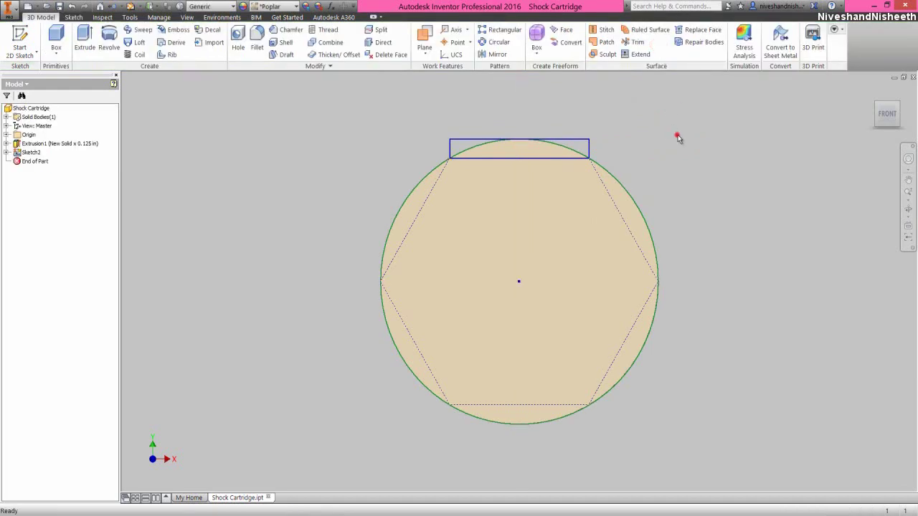
- Extrude the rectangle as a cut into the disc with a distance of .125-.015 in
click(897, 106)
click(293, 112)
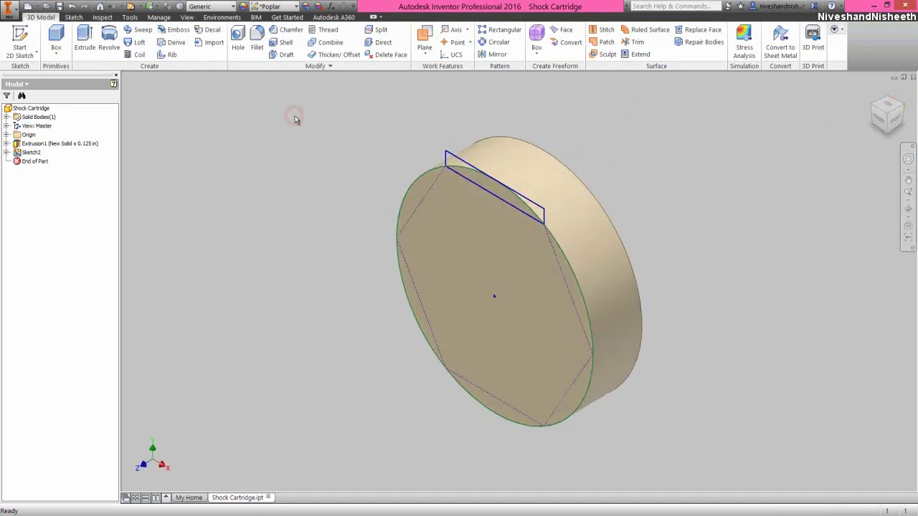
click(84, 36)
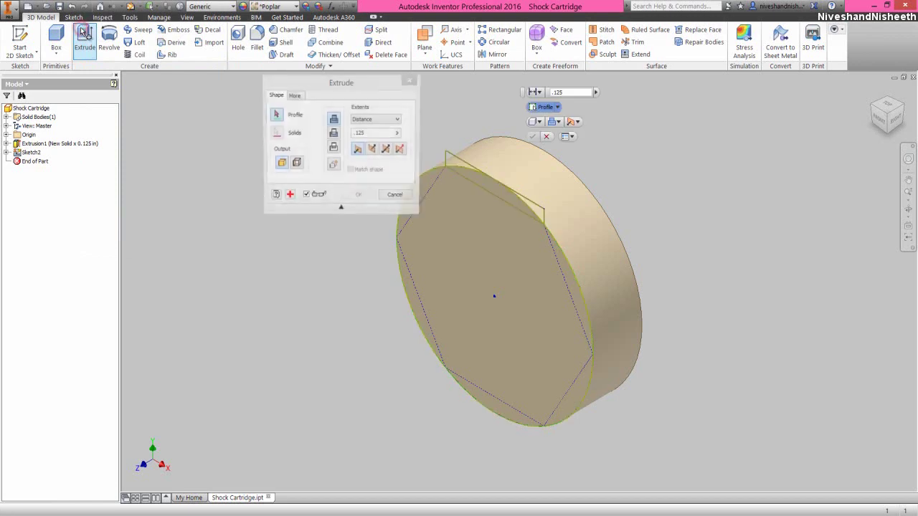
click(459, 165)
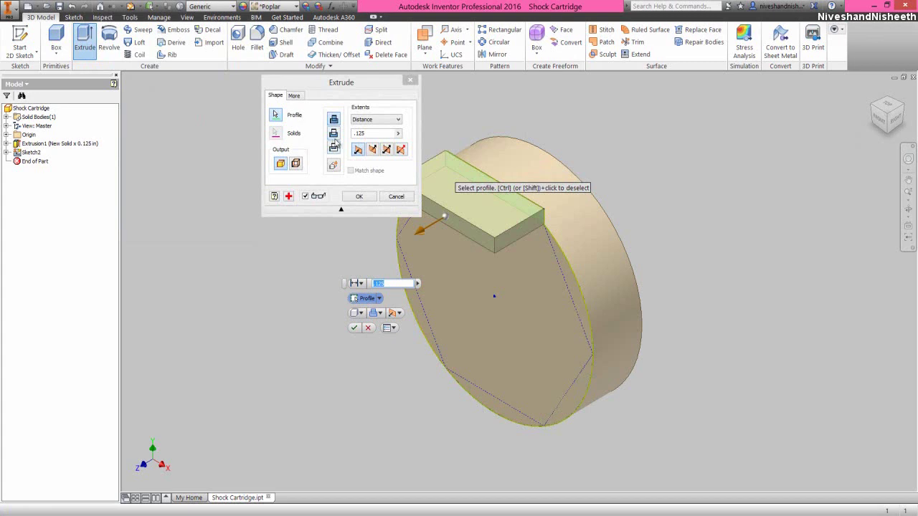
click(333, 134)
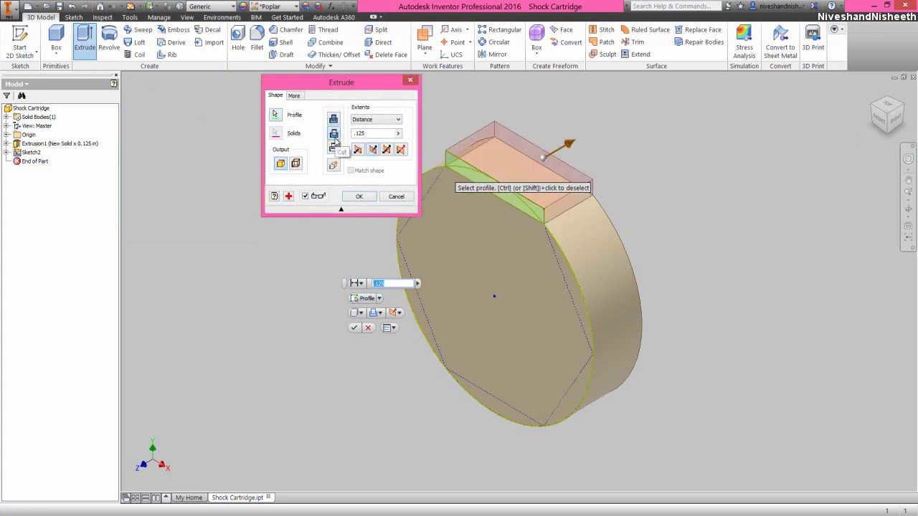
click(357, 134)
click(371, 134)
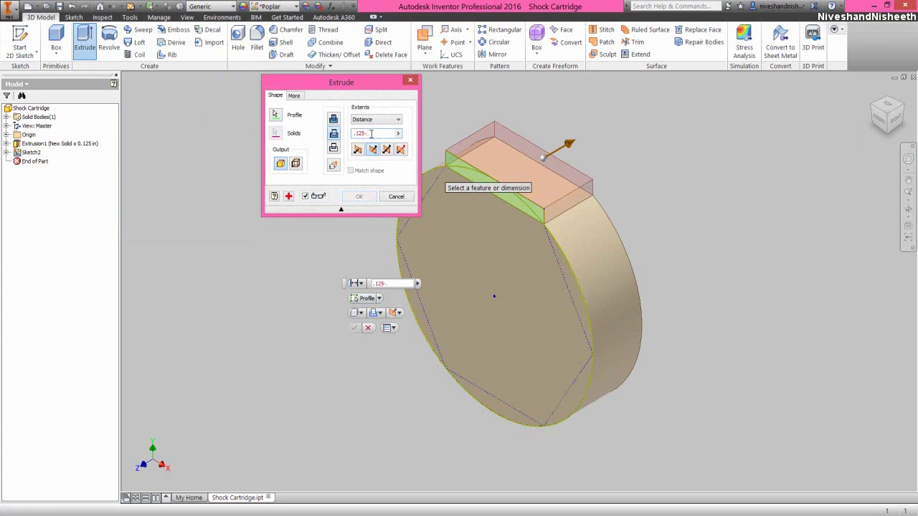
text(-.015)
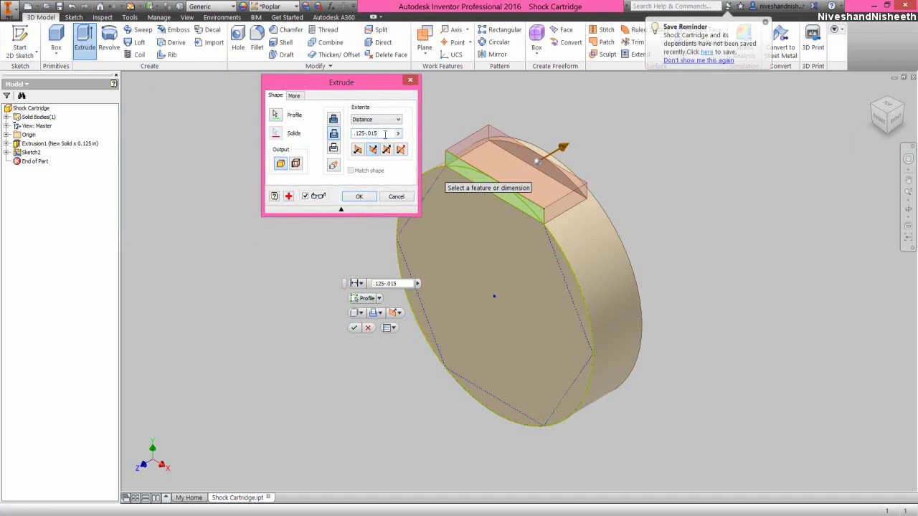
click(362, 198)
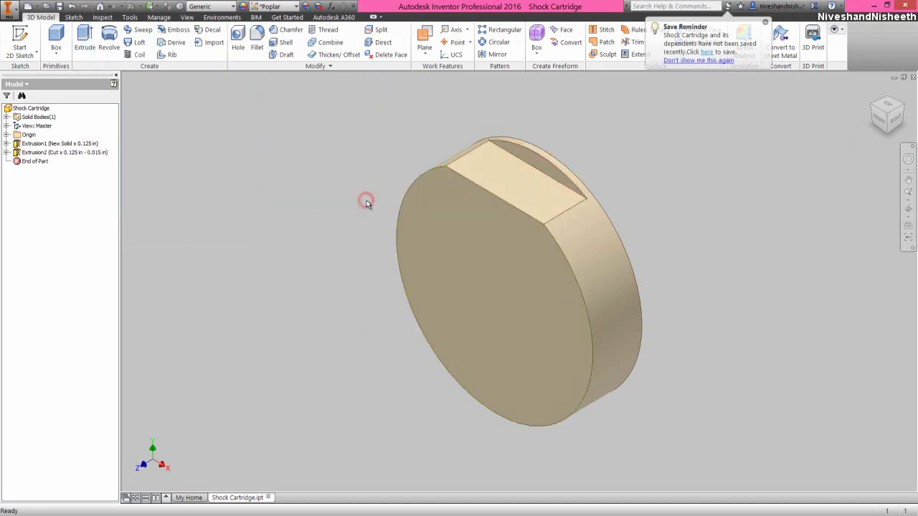
click(366, 205)
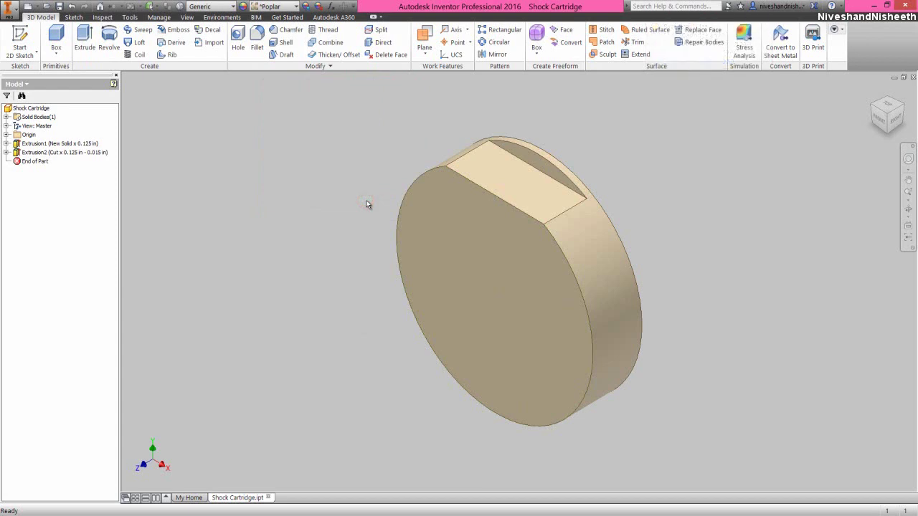
- Circular-pattern the rim cut around the Z axis with 6 occurrences over 360 deg
click(500, 43)
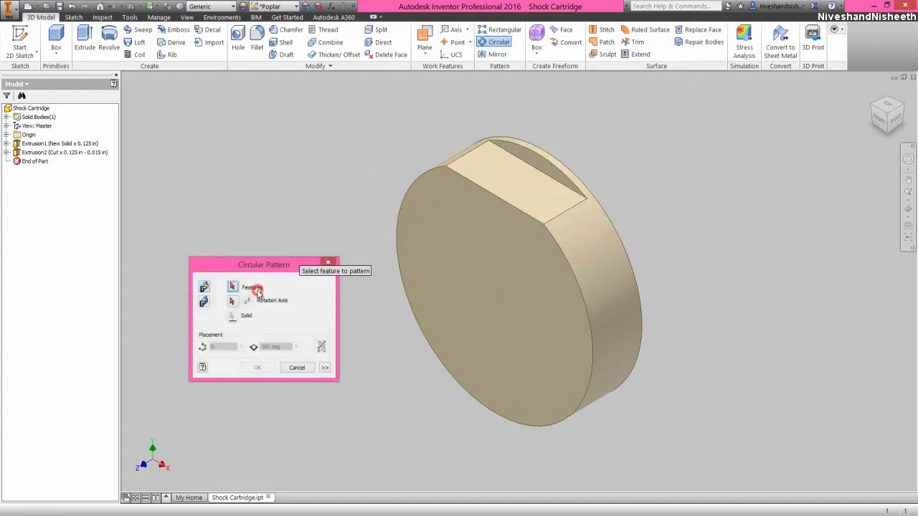
click(501, 166)
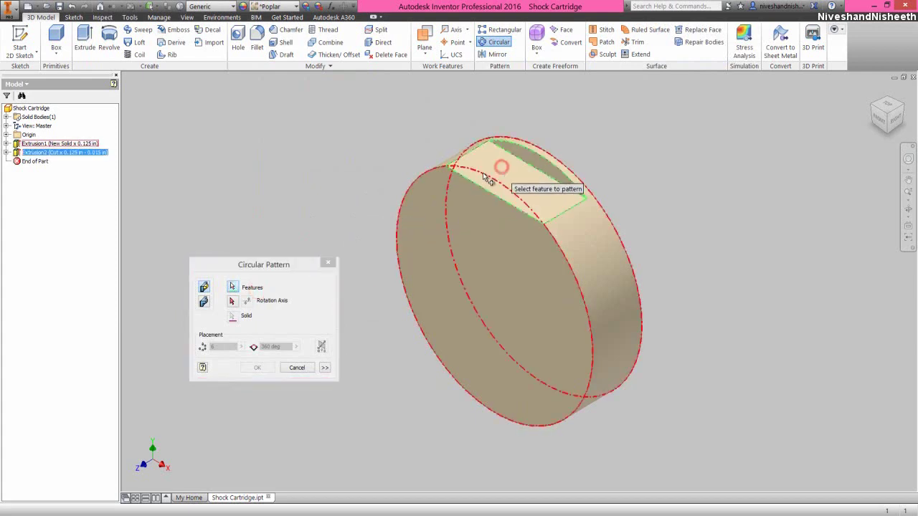
click(261, 306)
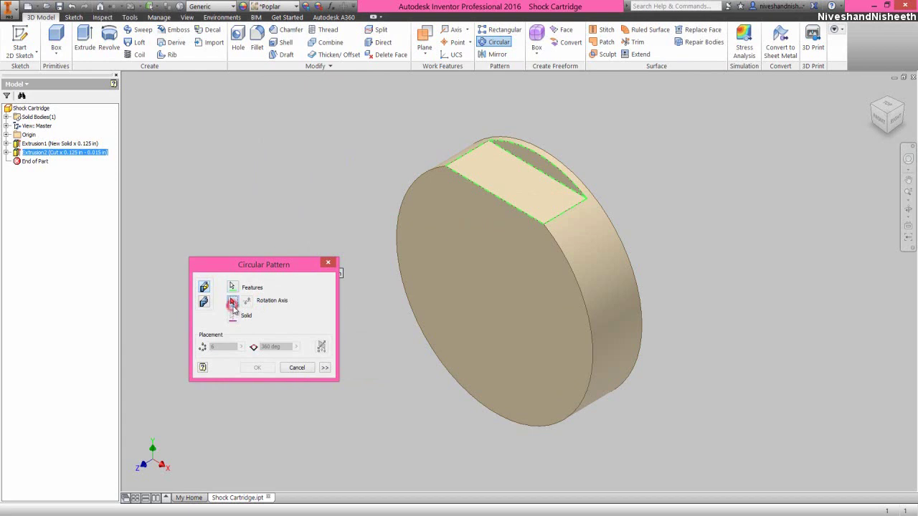
click(232, 302)
click(7, 135)
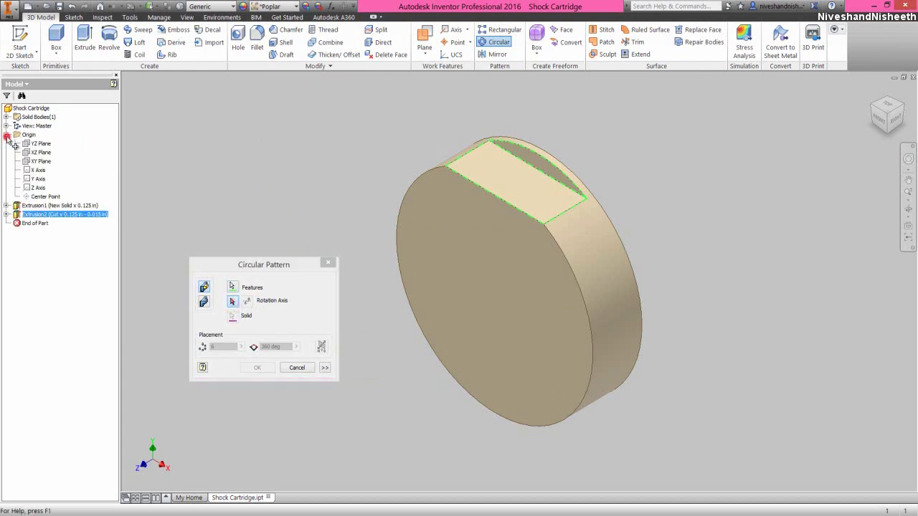
click(38, 187)
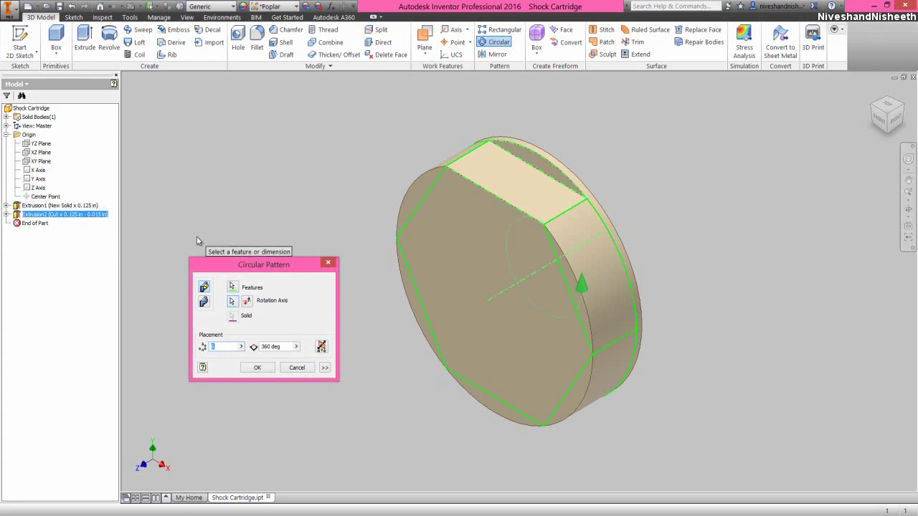
click(257, 368)
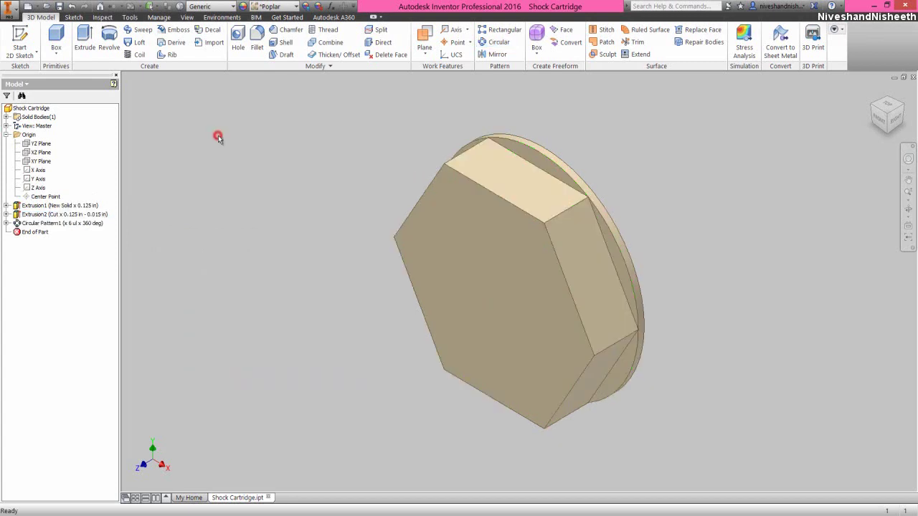
- Start a constant fillet with a .005 radius and select the six arc edges around the circular flange on its hexagon side
click(258, 44)
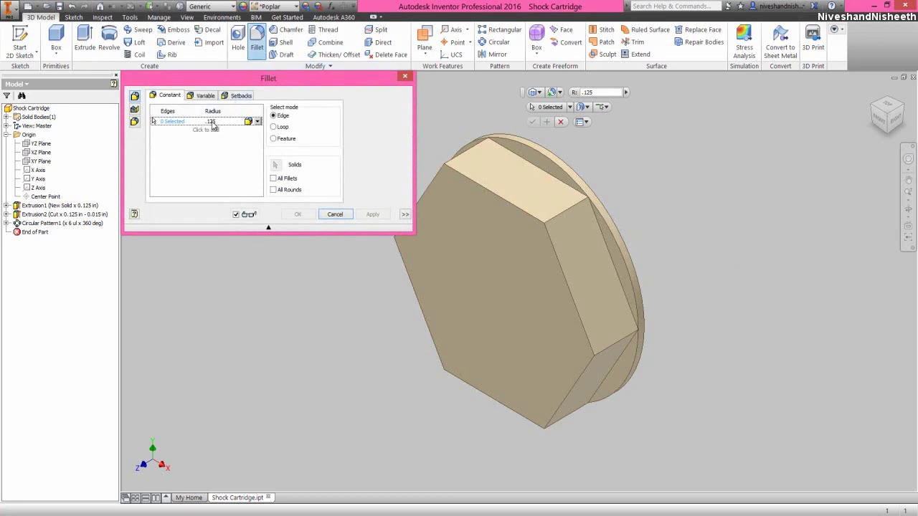
key(BackSpace)
click(879, 119)
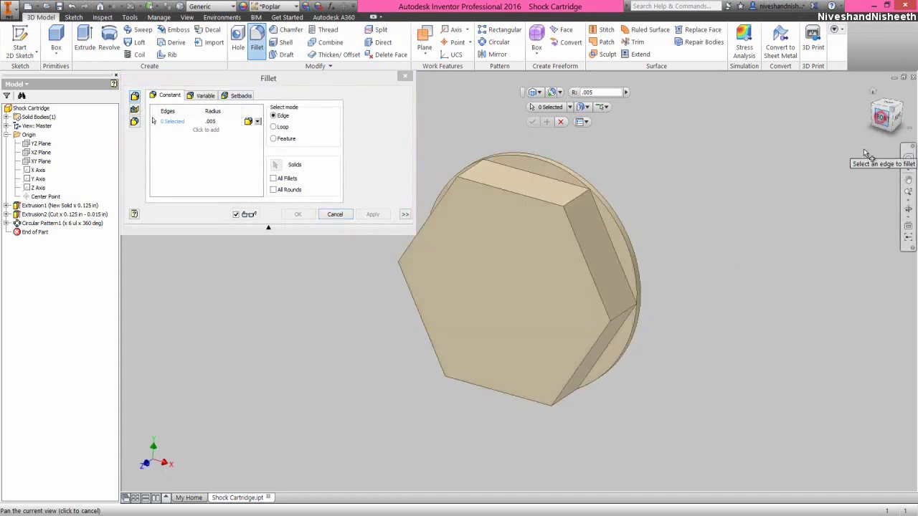
click(887, 134)
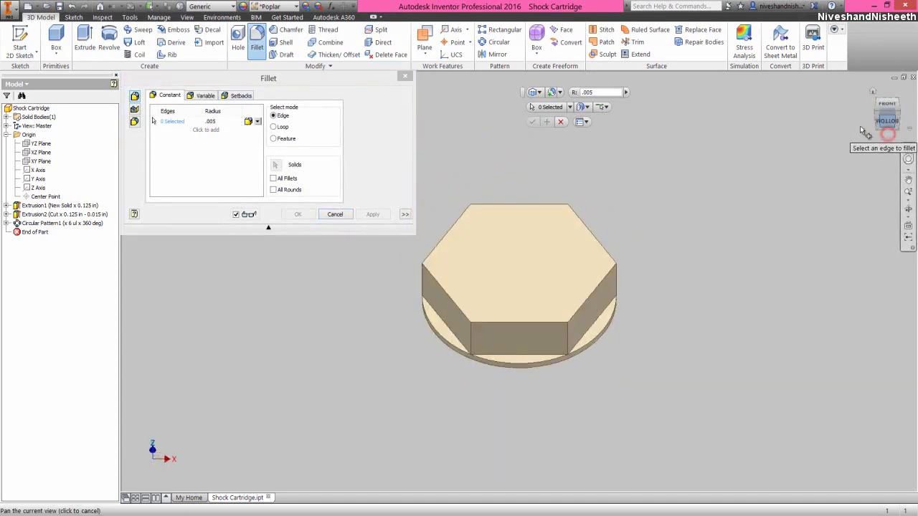
click(898, 106)
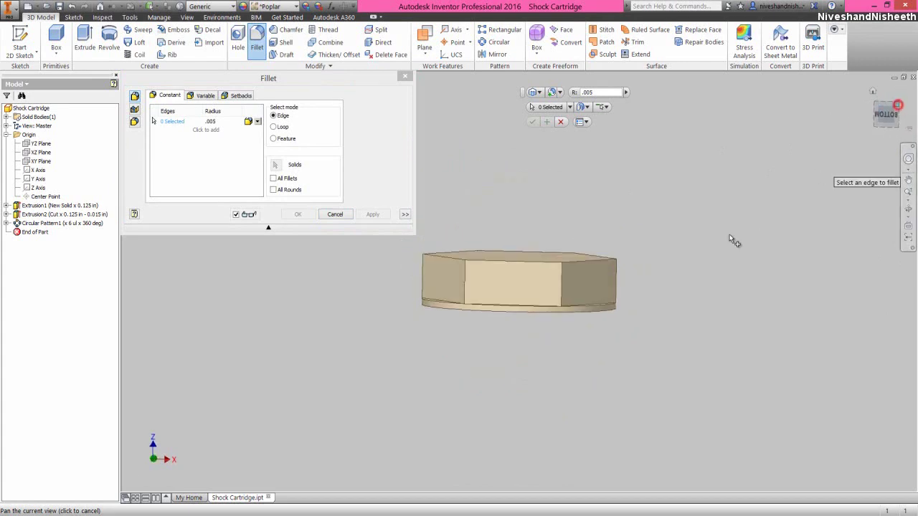
scroll(532, 362, down, 4)
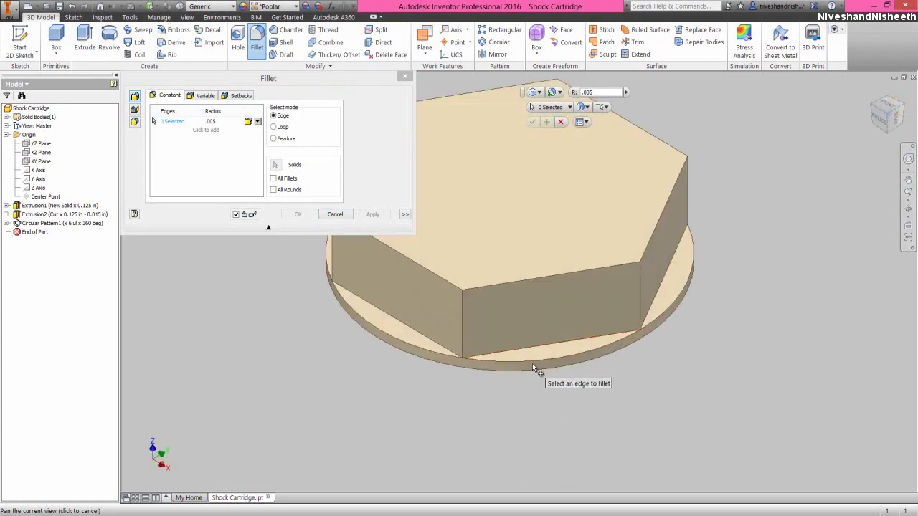
click(535, 361)
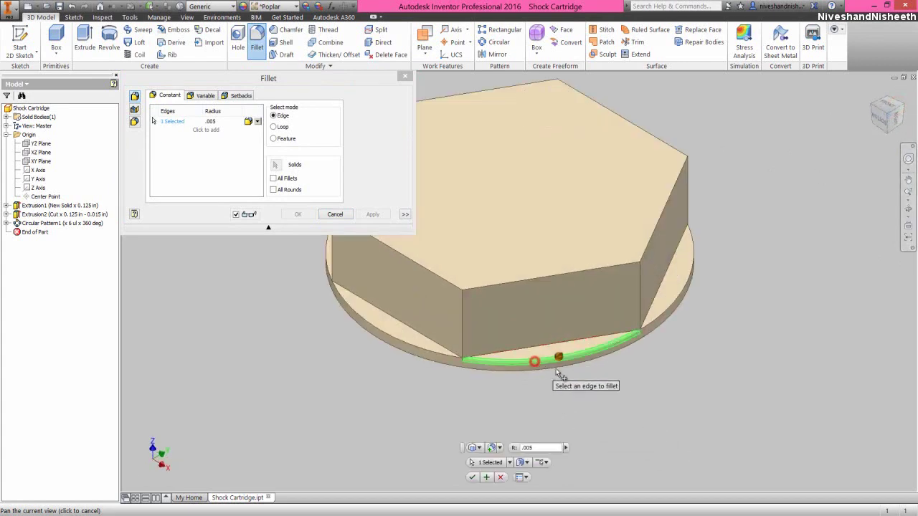
click(666, 309)
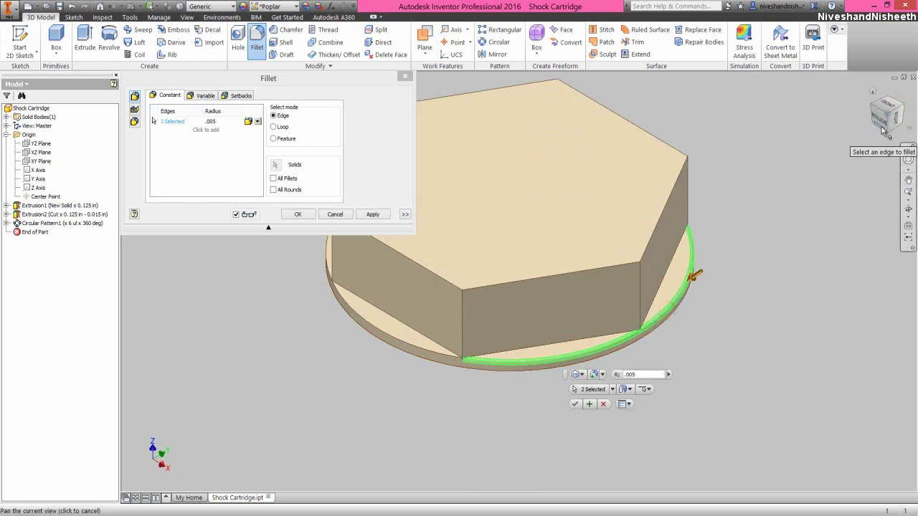
click(905, 106)
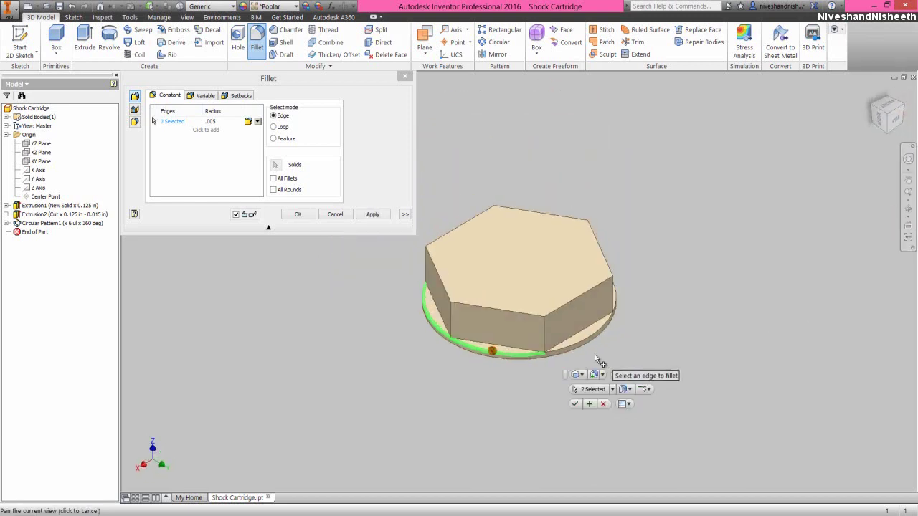
click(576, 344)
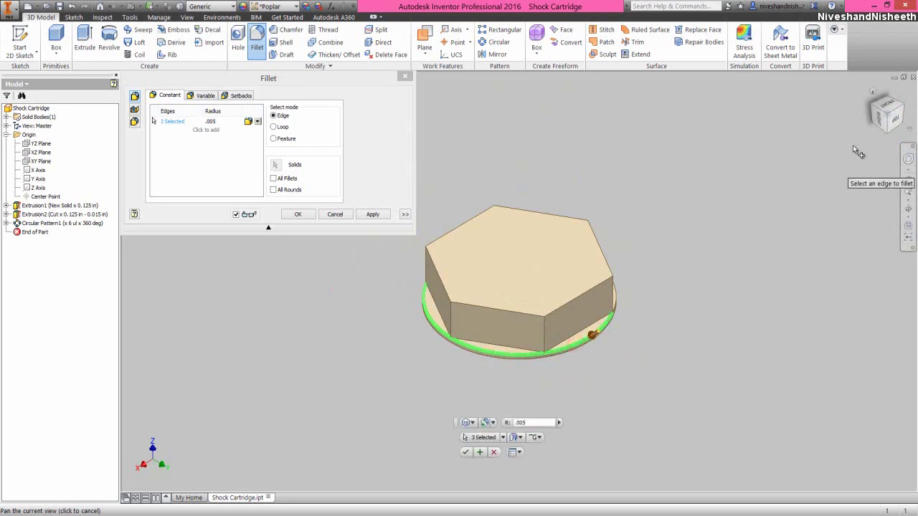
click(902, 106)
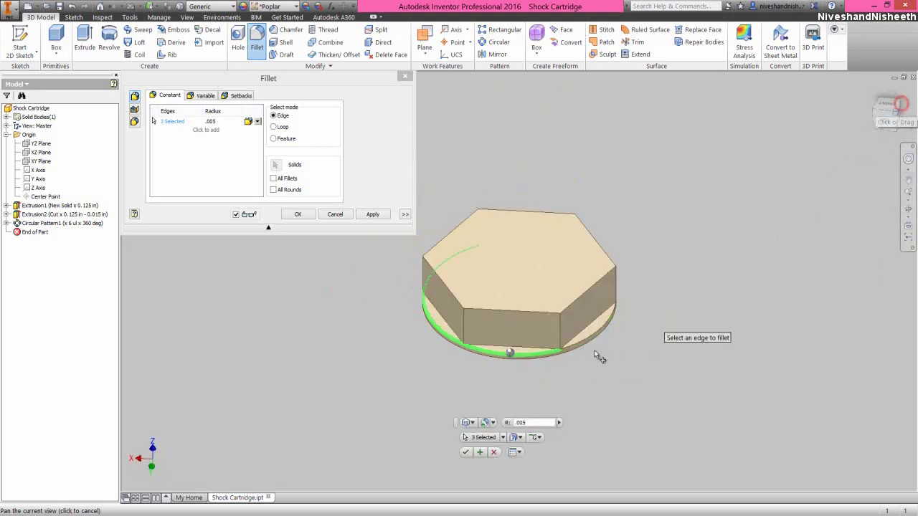
click(527, 356)
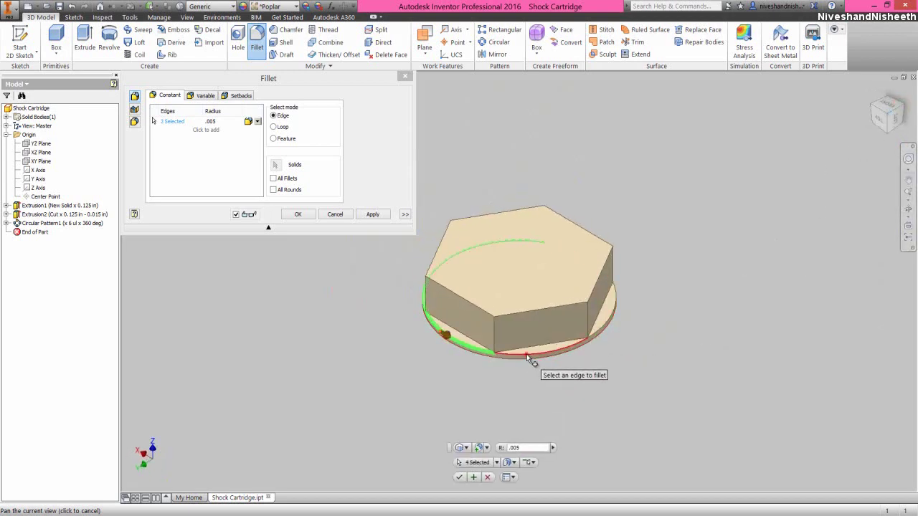
click(602, 326)
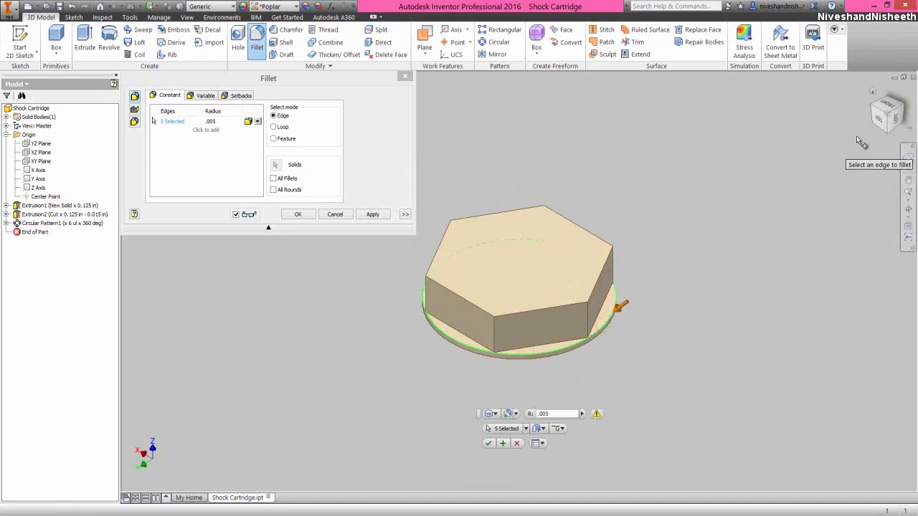
click(904, 112)
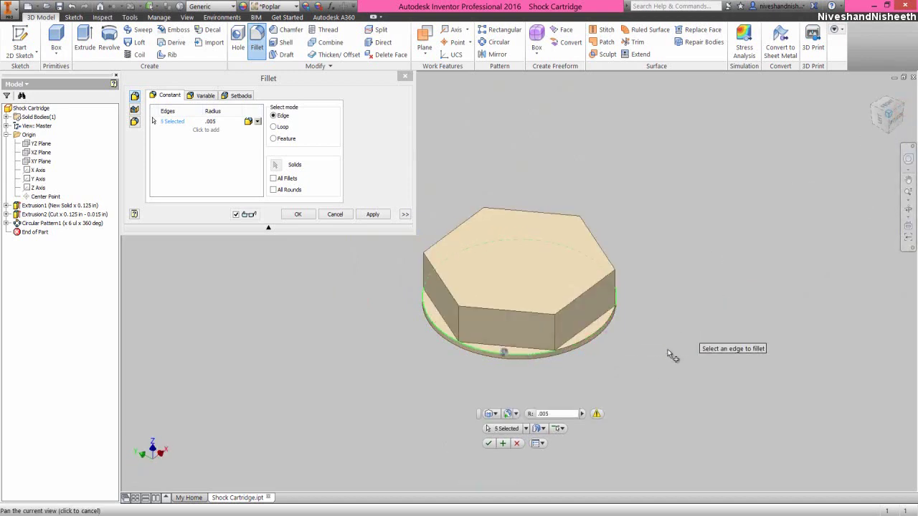
click(574, 347)
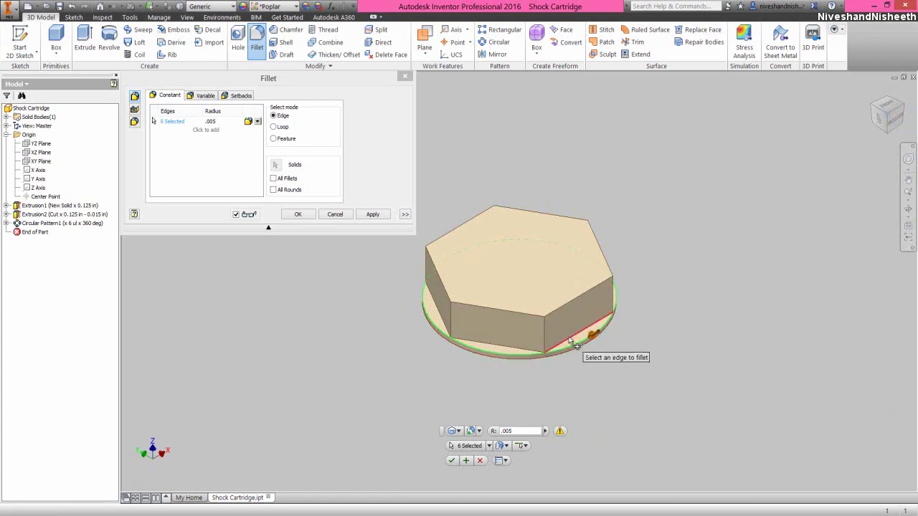
- Add the six straight edges where the hexagon's sides meet the flange to the fillet selection
click(570, 342)
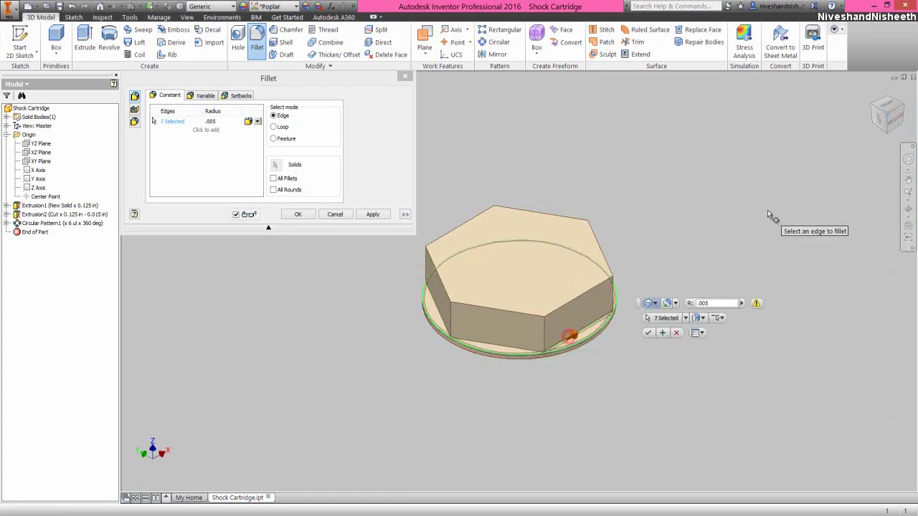
click(902, 108)
click(573, 344)
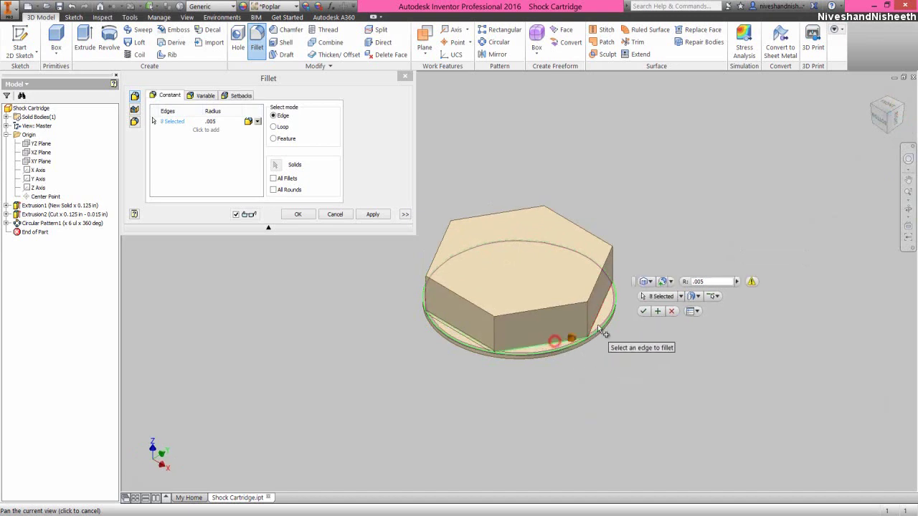
click(599, 328)
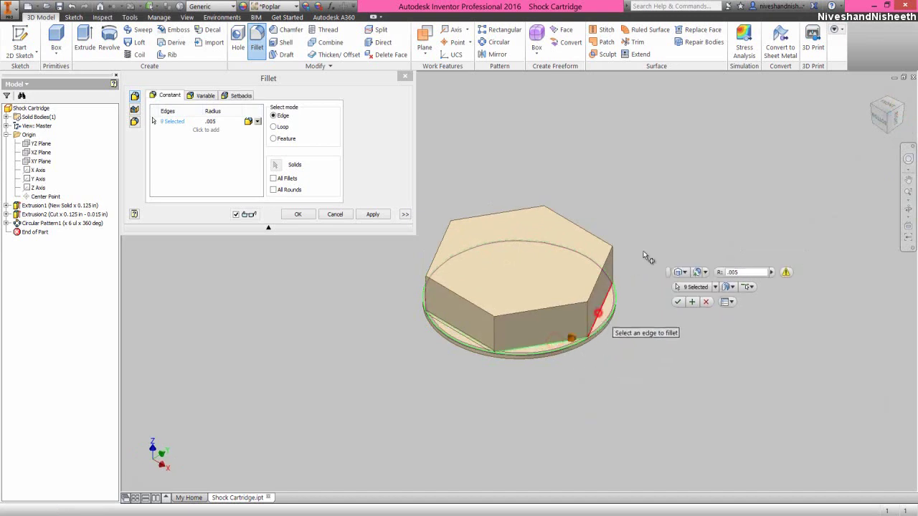
click(904, 109)
click(495, 345)
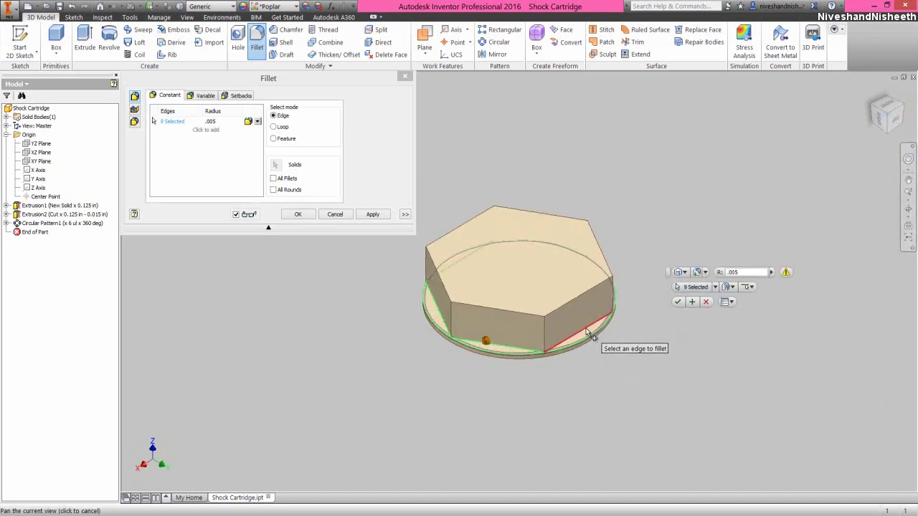
click(907, 104)
click(559, 342)
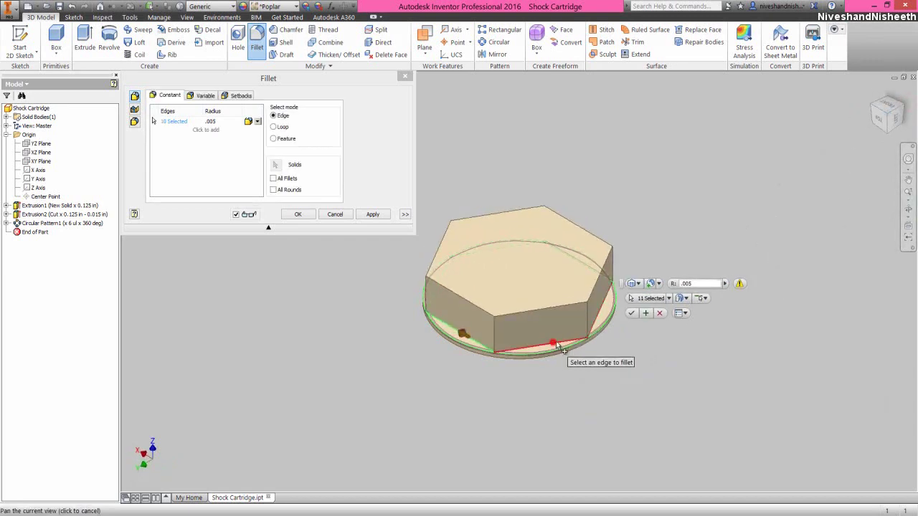
click(905, 107)
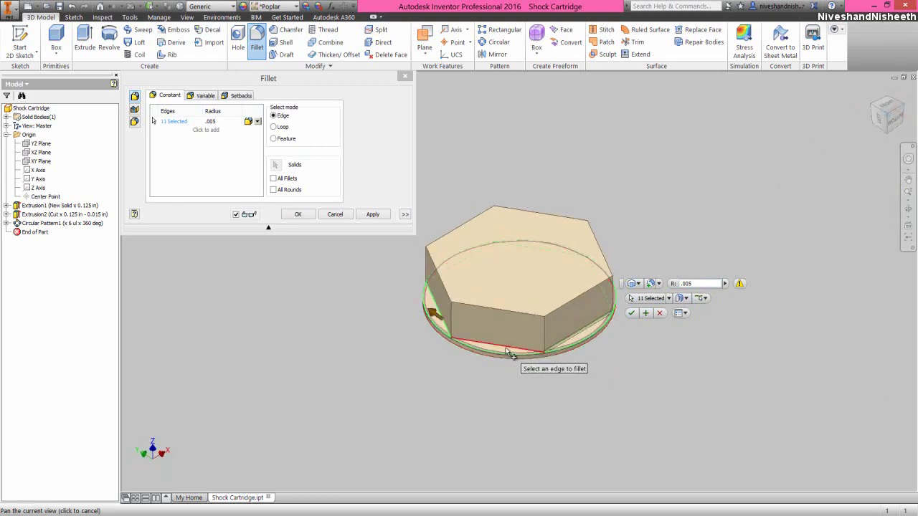
click(506, 351)
- Add the six vertical corner edges of the hexagon to the fillet selection
click(543, 342)
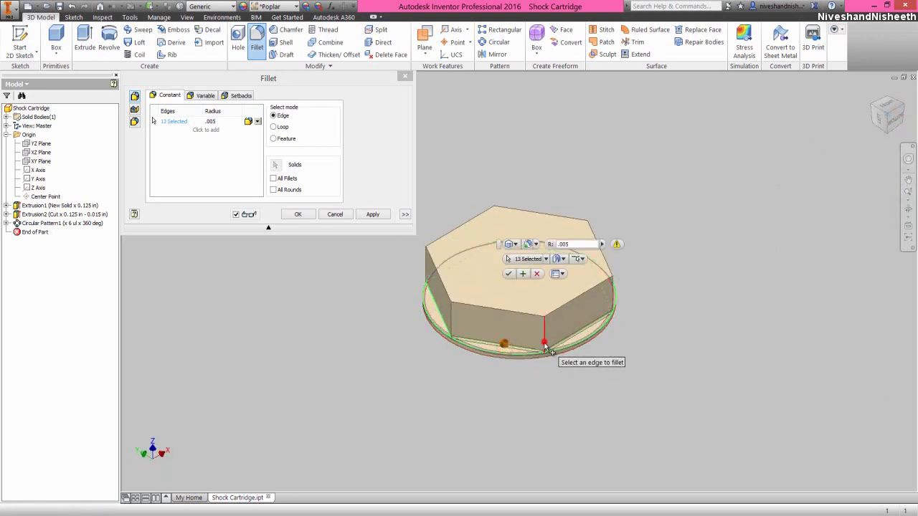
click(906, 107)
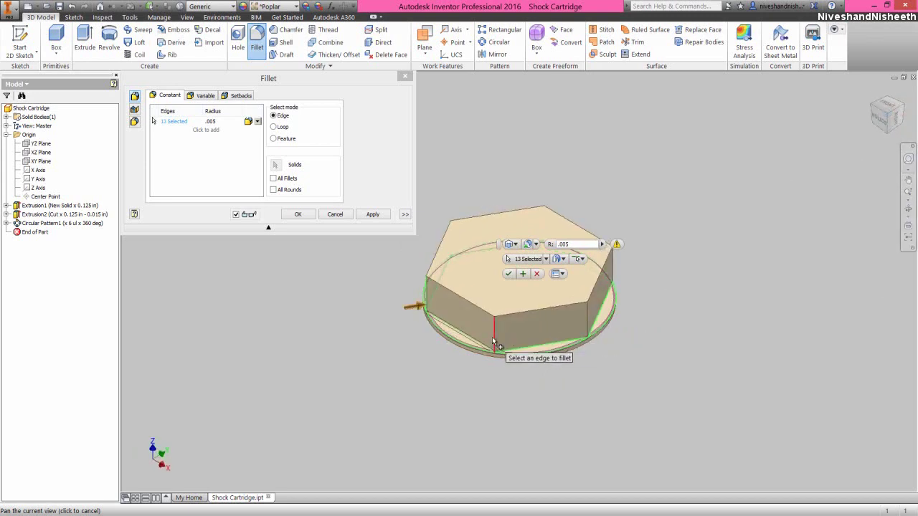
click(493, 343)
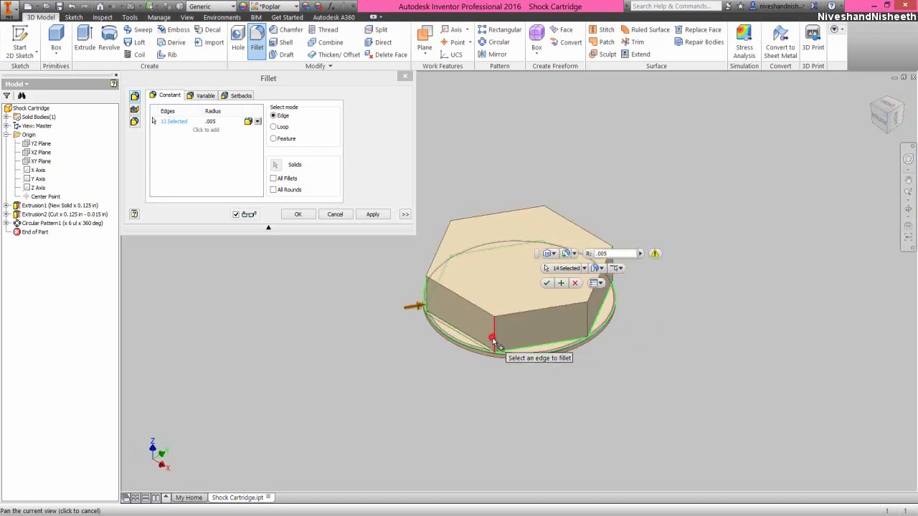
click(588, 317)
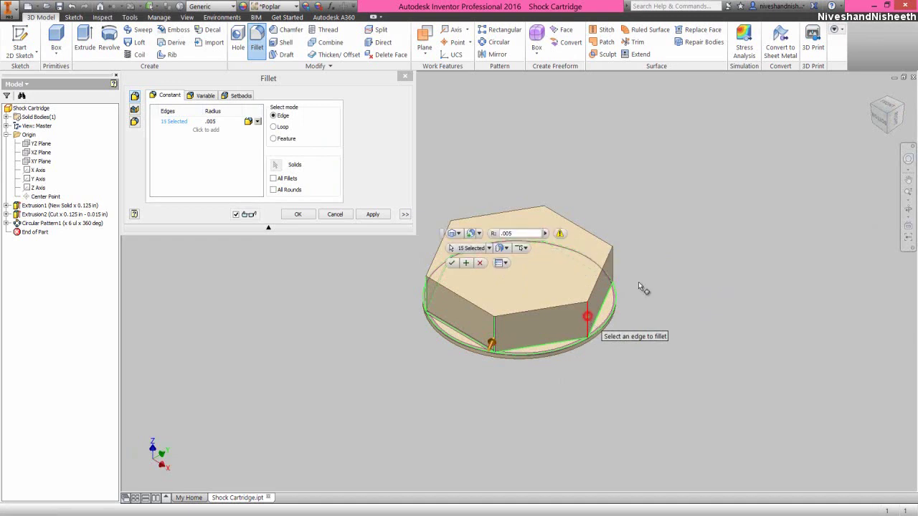
click(902, 108)
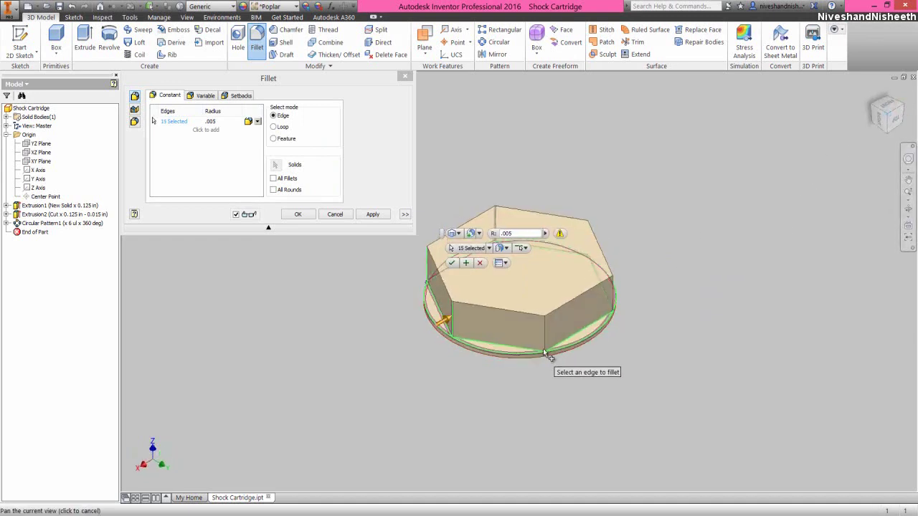
click(547, 334)
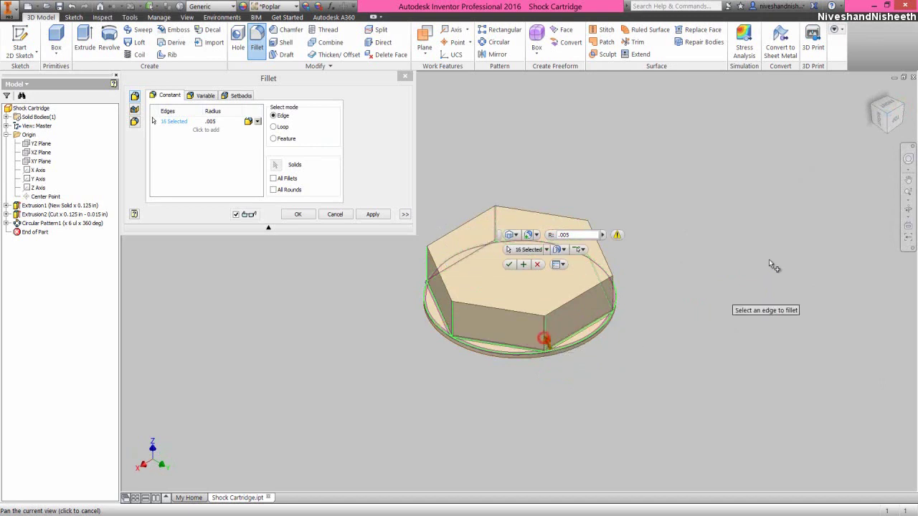
click(903, 108)
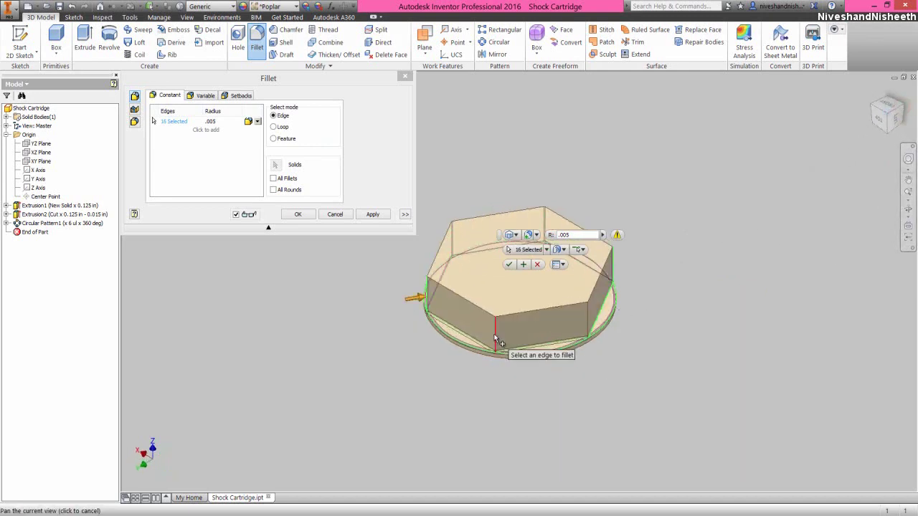
click(497, 343)
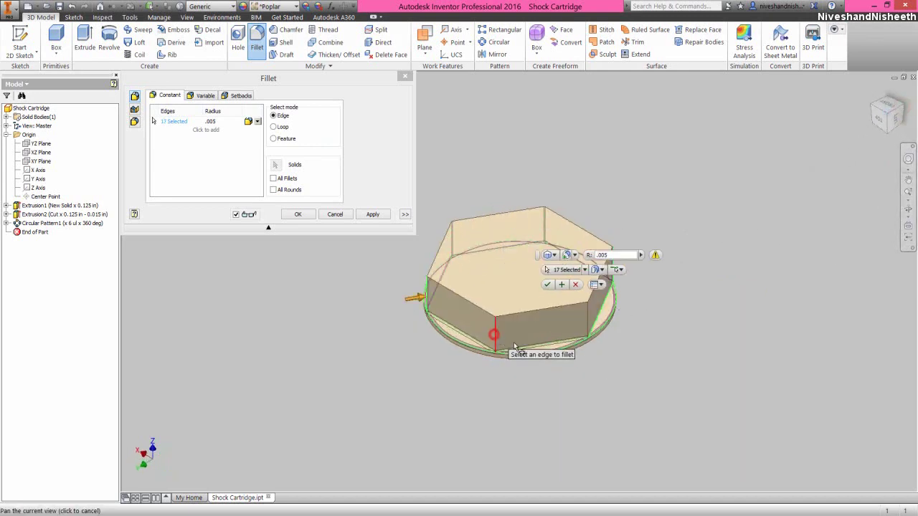
click(590, 327)
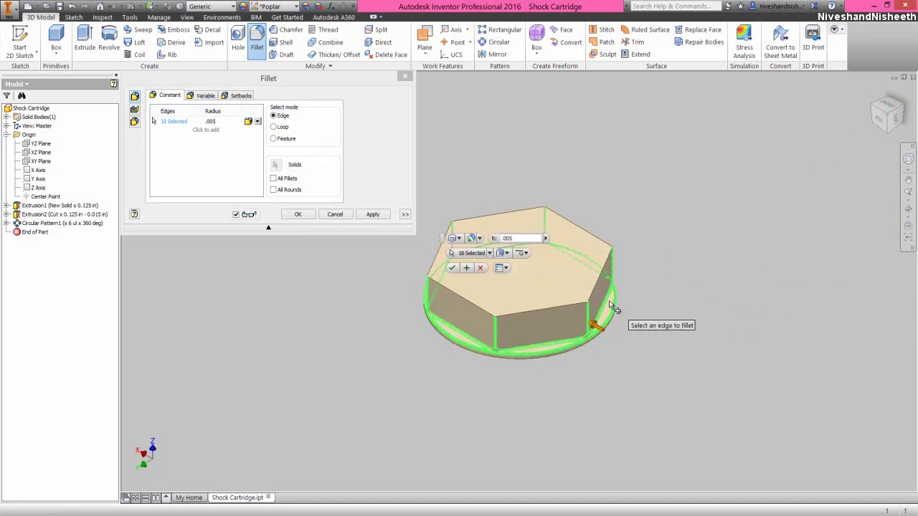
- Add the six perimeter edges of the hexagon's flat end face to the selection and apply the .005 in fillet
click(567, 304)
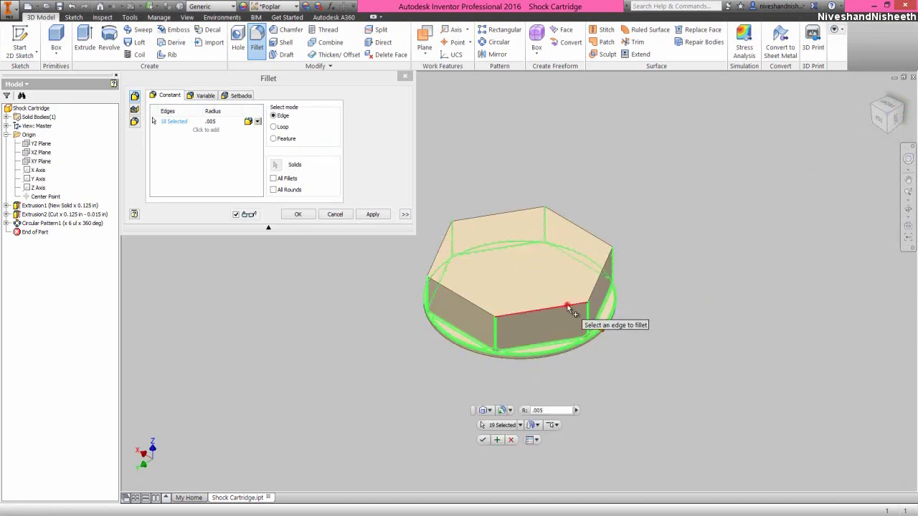
click(610, 274)
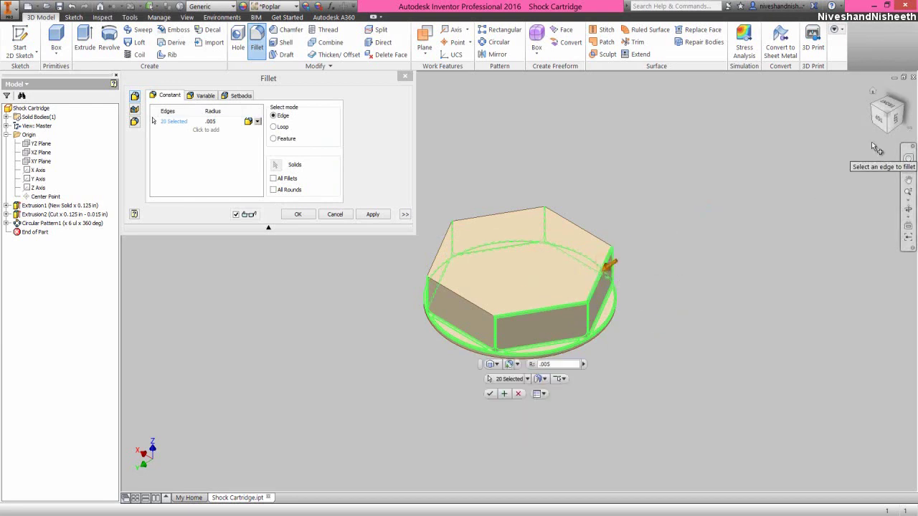
click(904, 106)
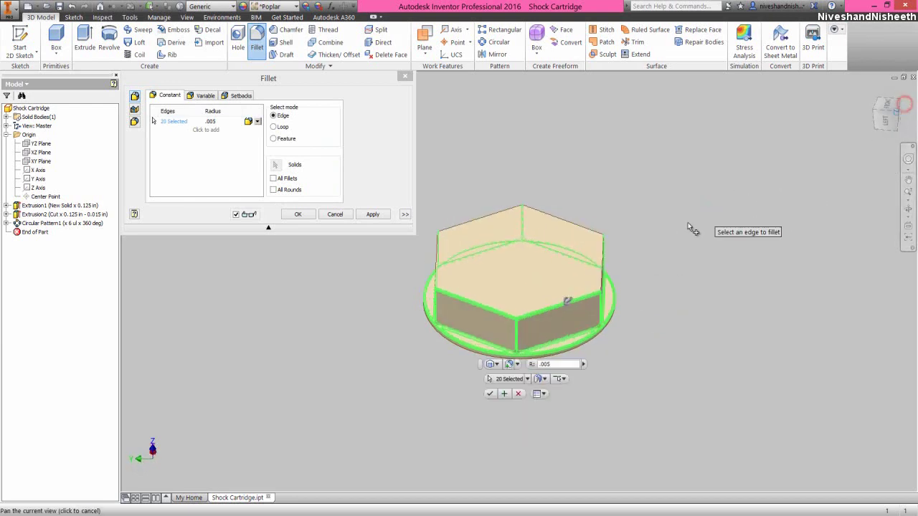
click(576, 295)
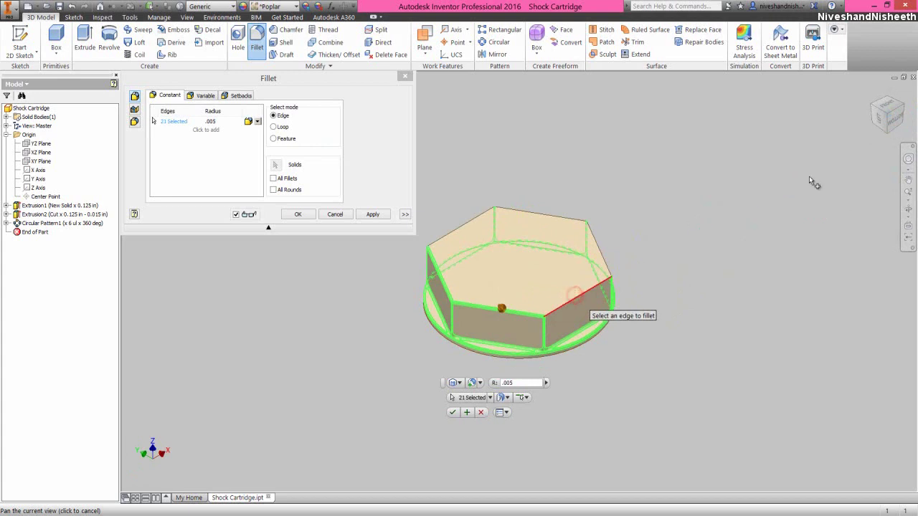
click(902, 107)
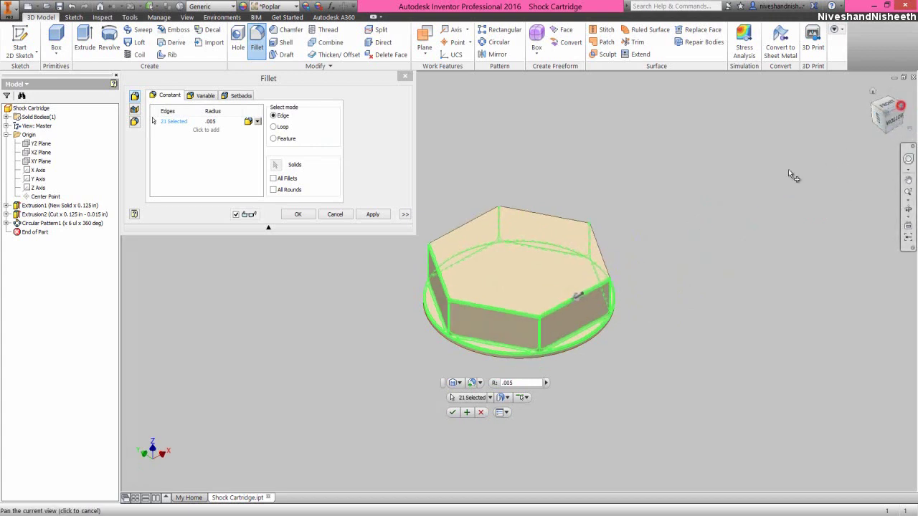
click(541, 309)
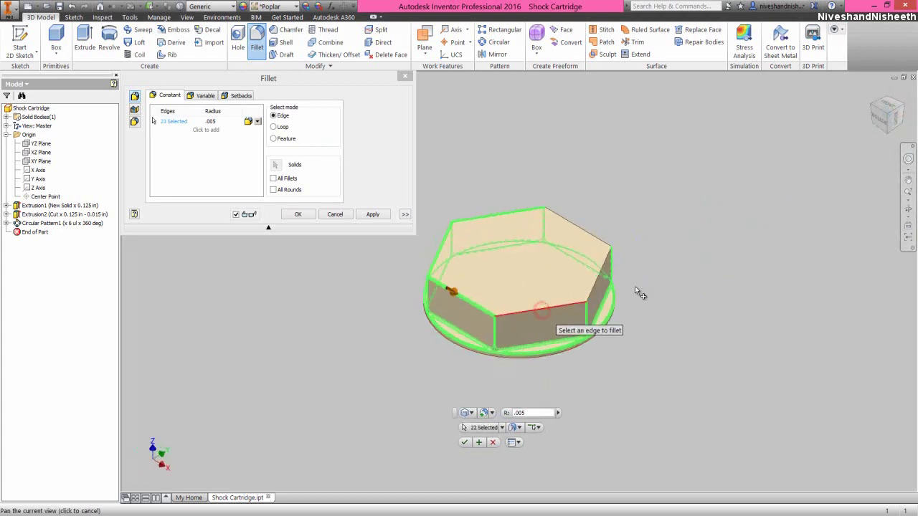
click(591, 285)
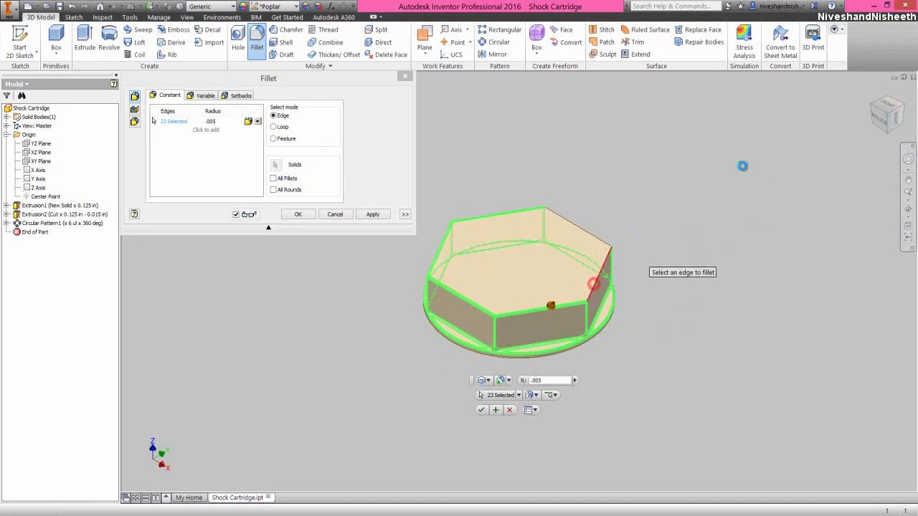
click(900, 110)
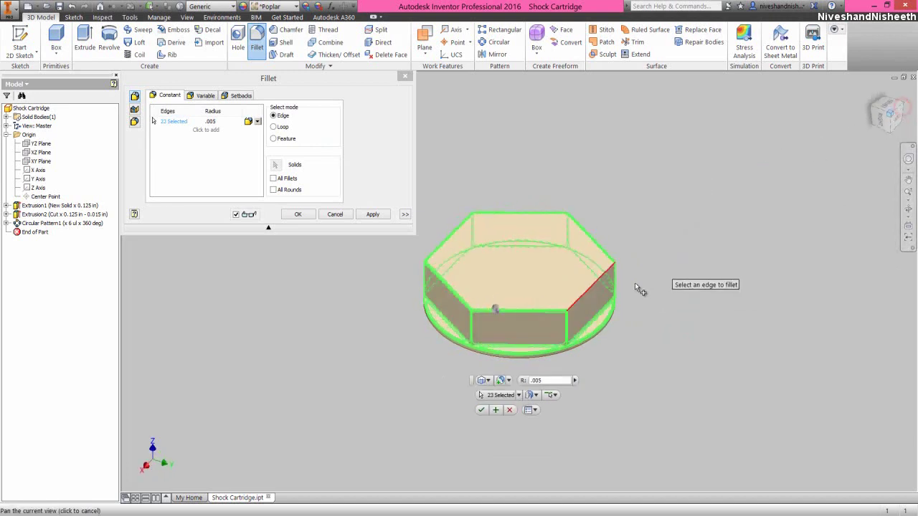
click(565, 304)
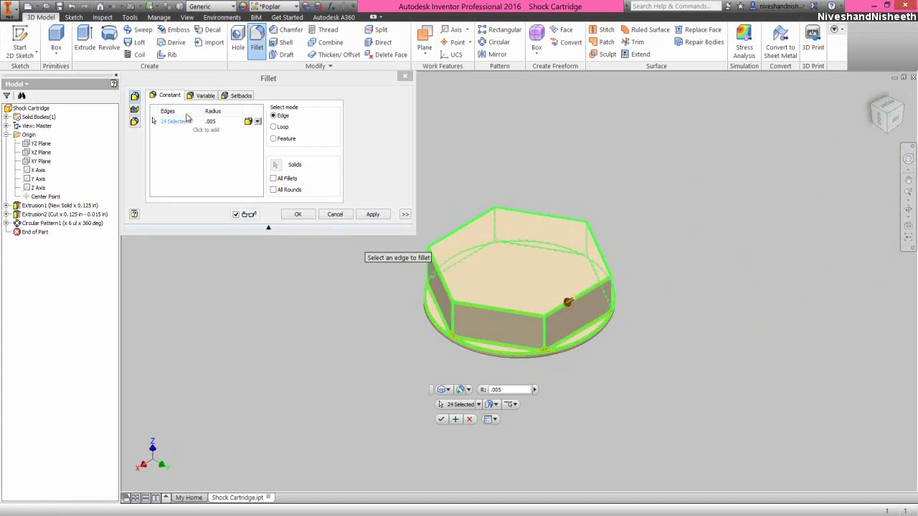
click(212, 79)
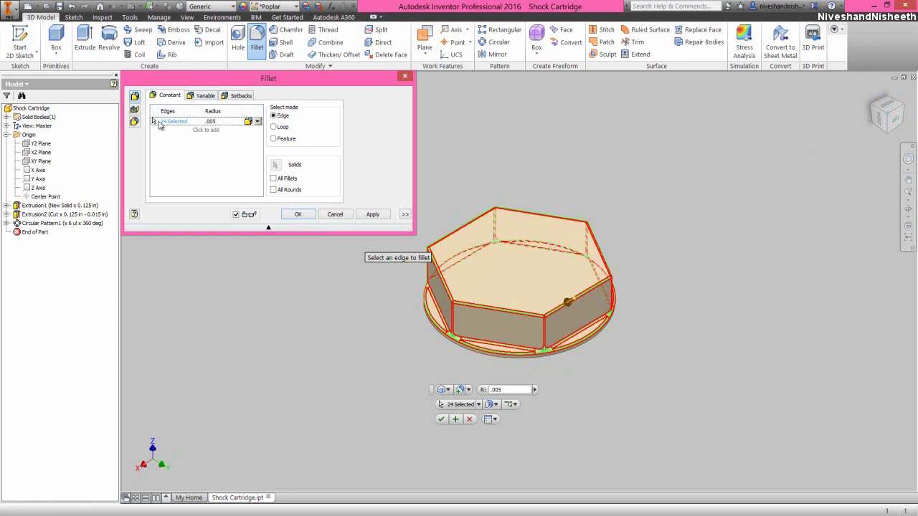
click(287, 215)
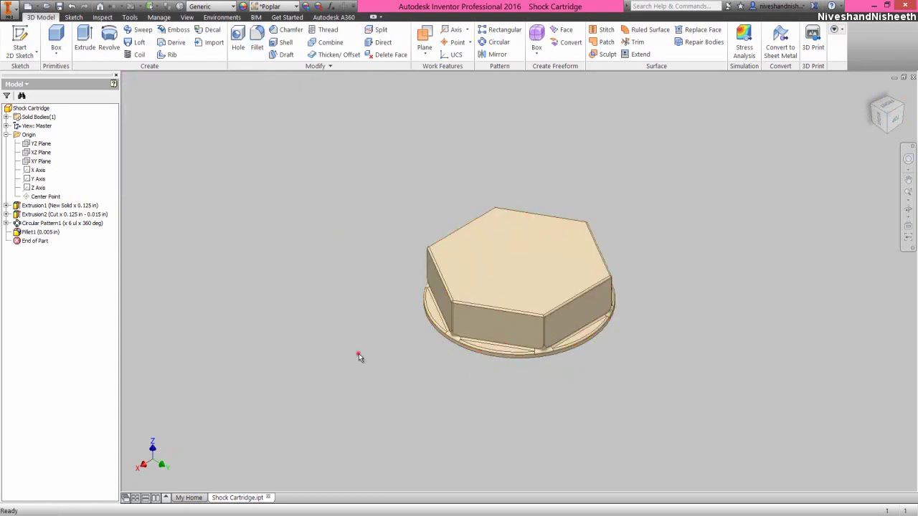
- Start a new sketch on the flat circular face of the flange, opposite the hexagon
click(876, 97)
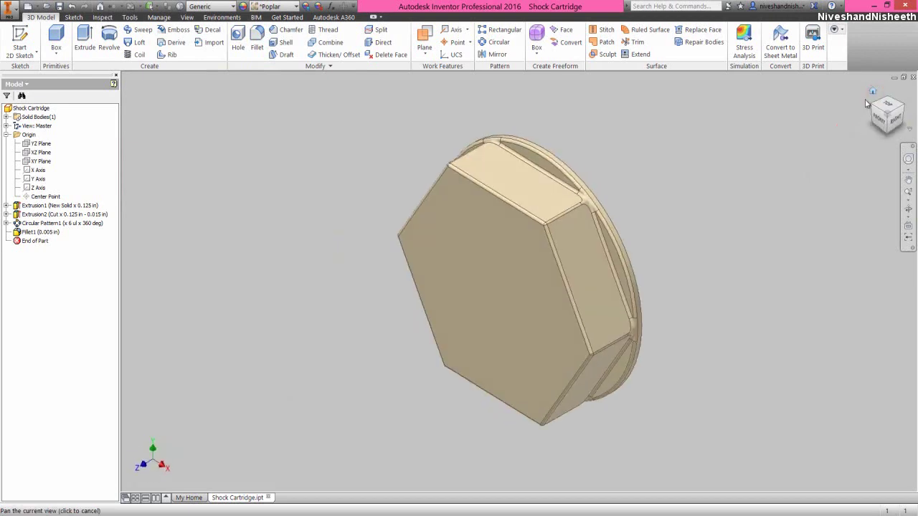
click(904, 104)
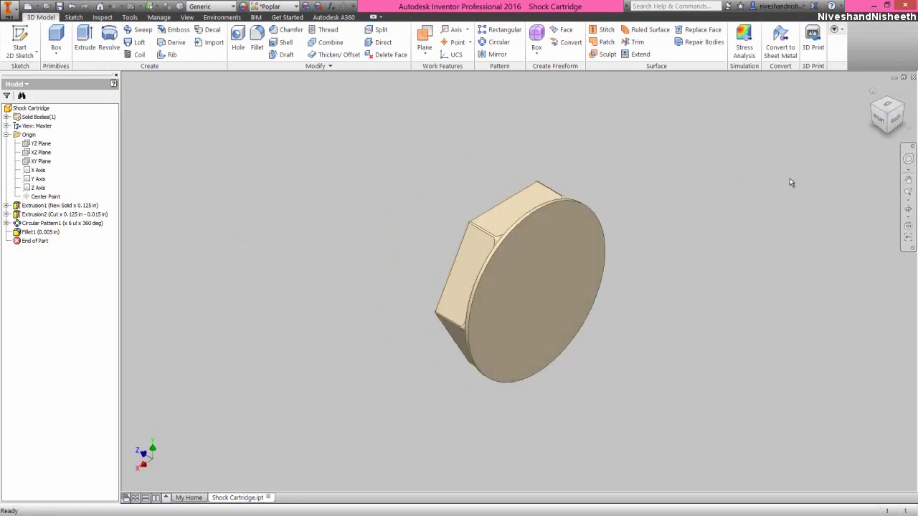
click(711, 206)
click(561, 260)
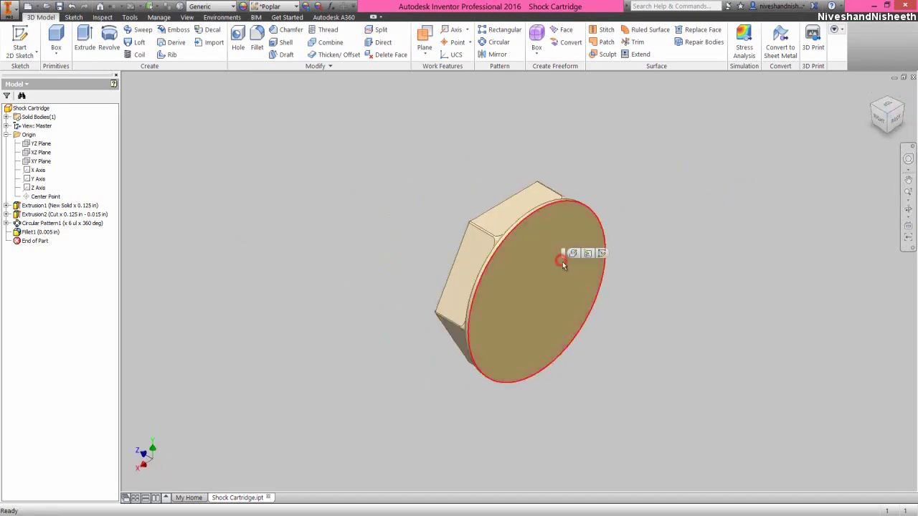
click(602, 254)
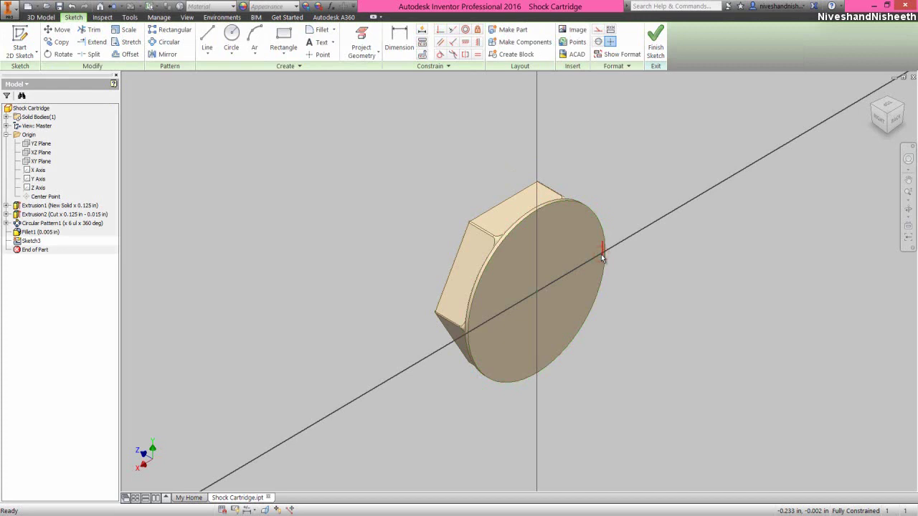
click(629, 194)
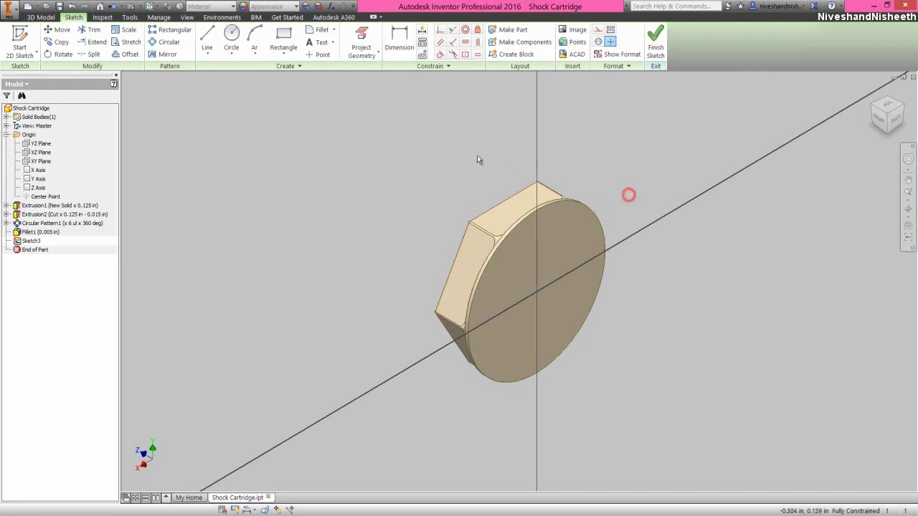
- Sketch a .43 in diameter circle centred on the origin and finish the sketch
click(231, 34)
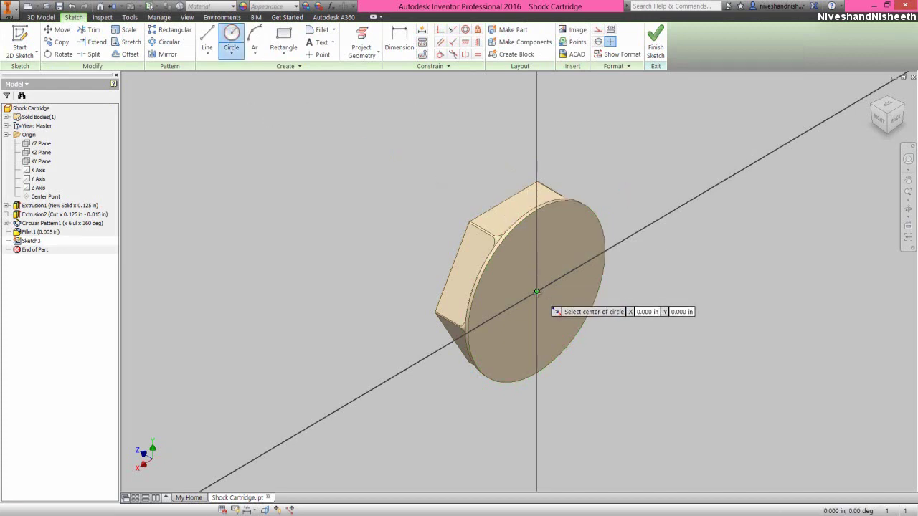
click(536, 291)
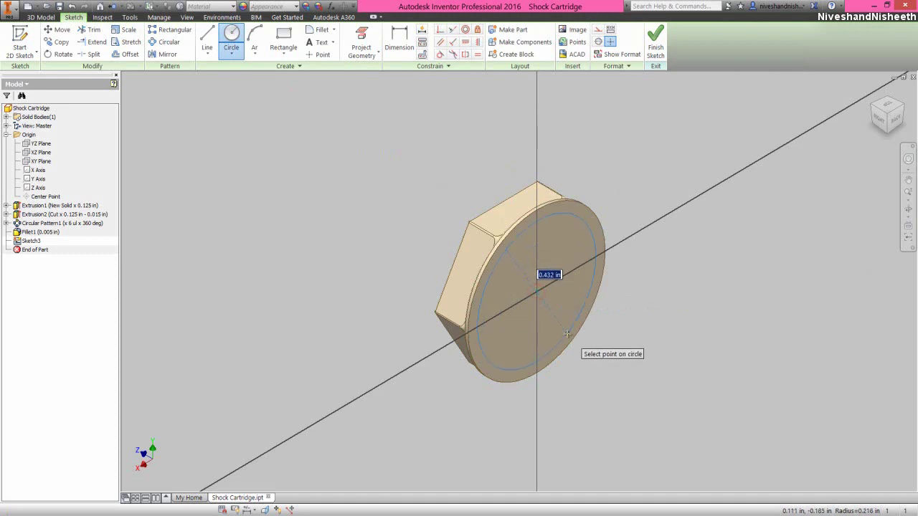
text(.43)
key(Return)
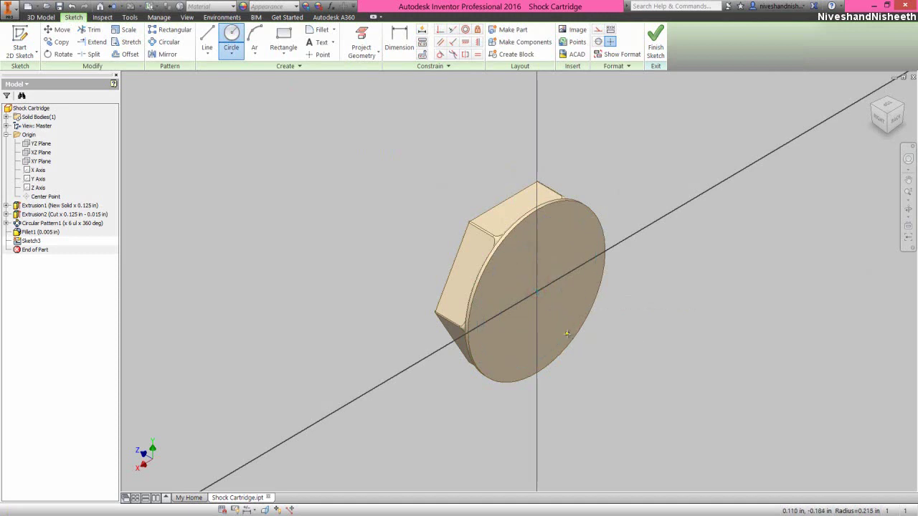
right_click(651, 179)
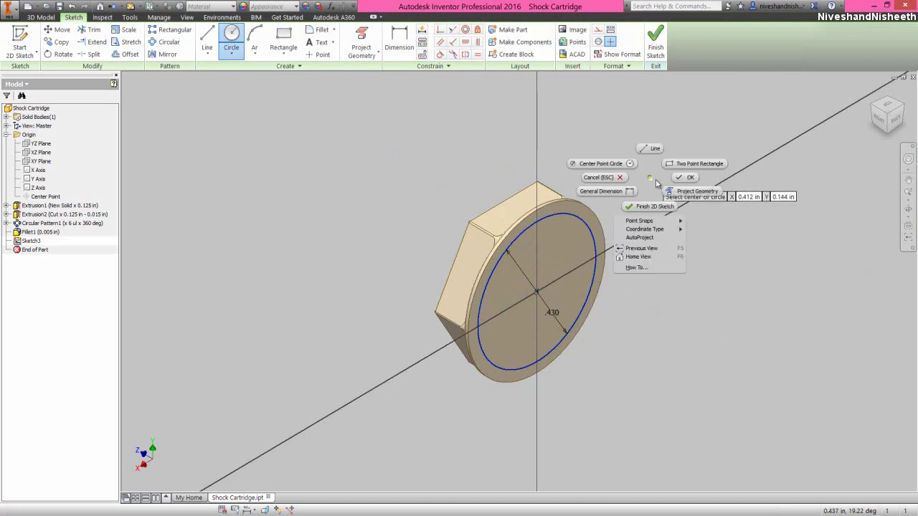
click(677, 181)
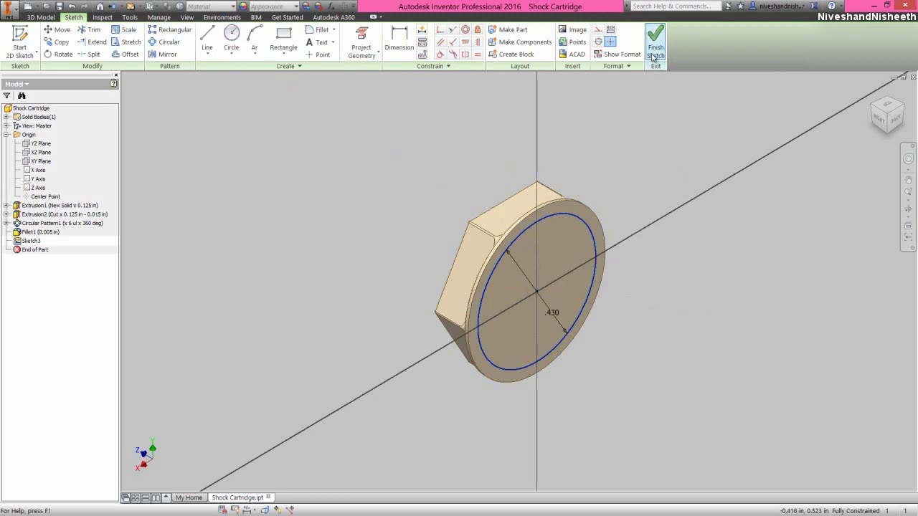
click(655, 43)
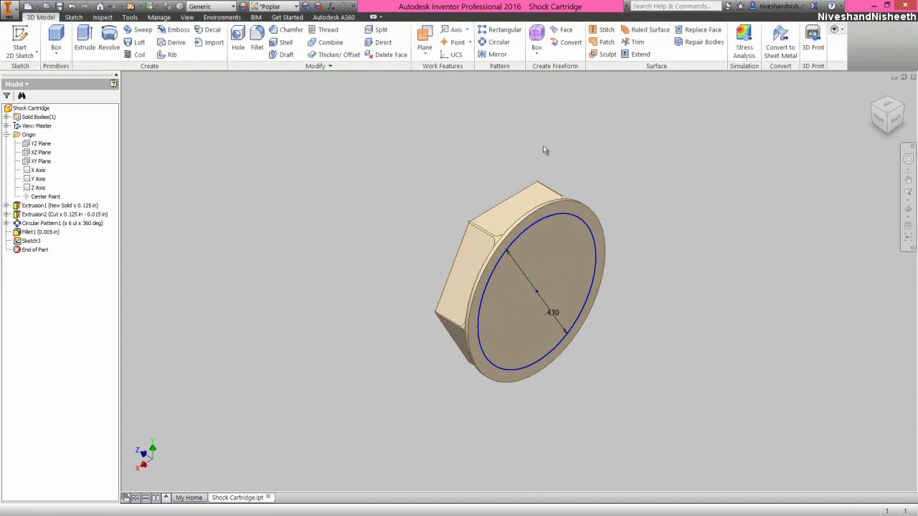
- Extrude the .43 in circle outward .25 in as a joined cylindrical boss
click(83, 45)
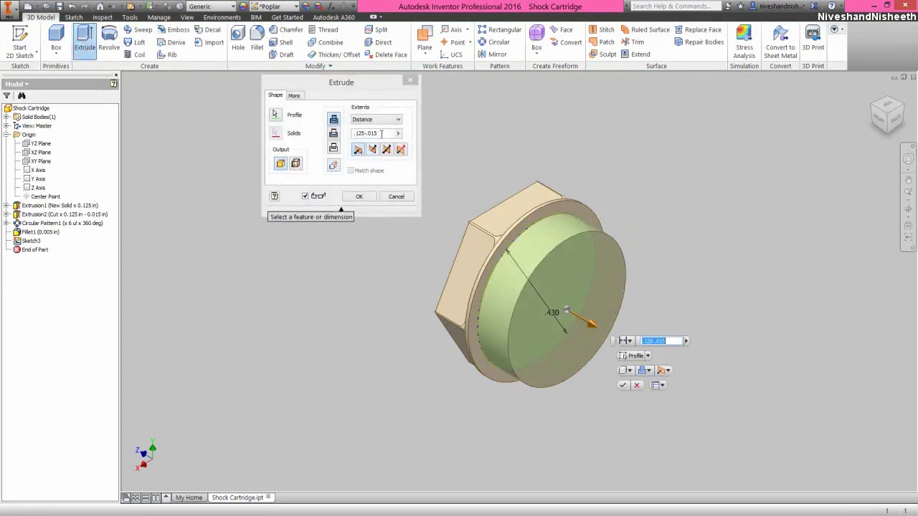
click(355, 133)
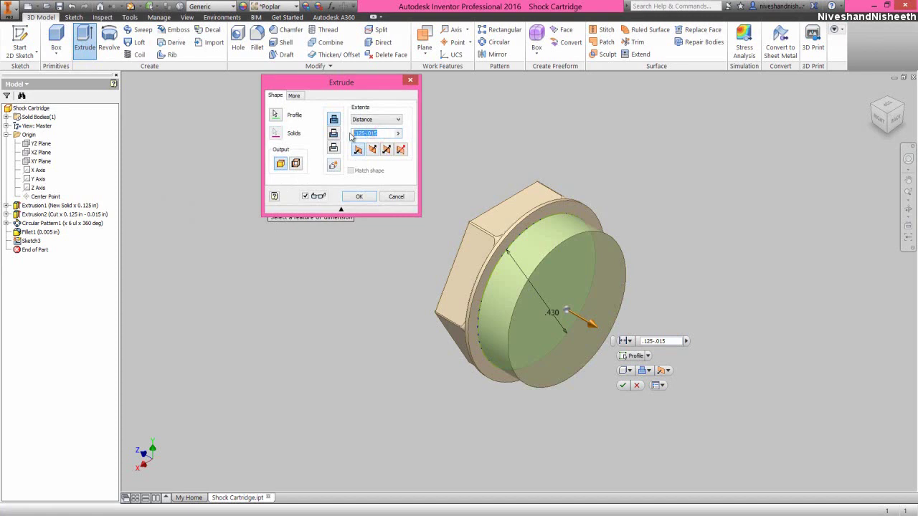
text(.25)
click(362, 197)
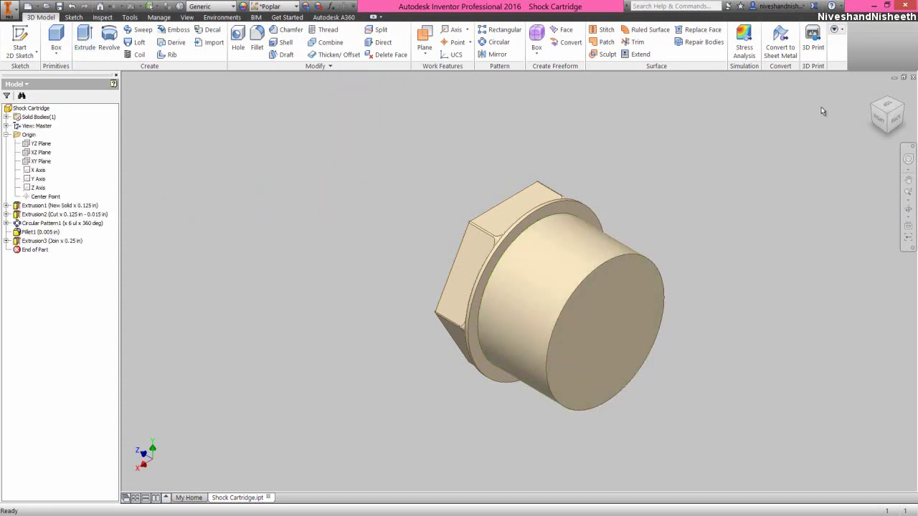
- Sketch a .25 in diameter circle centred on the end face of the cylindrical boss and finish the sketch
click(582, 292)
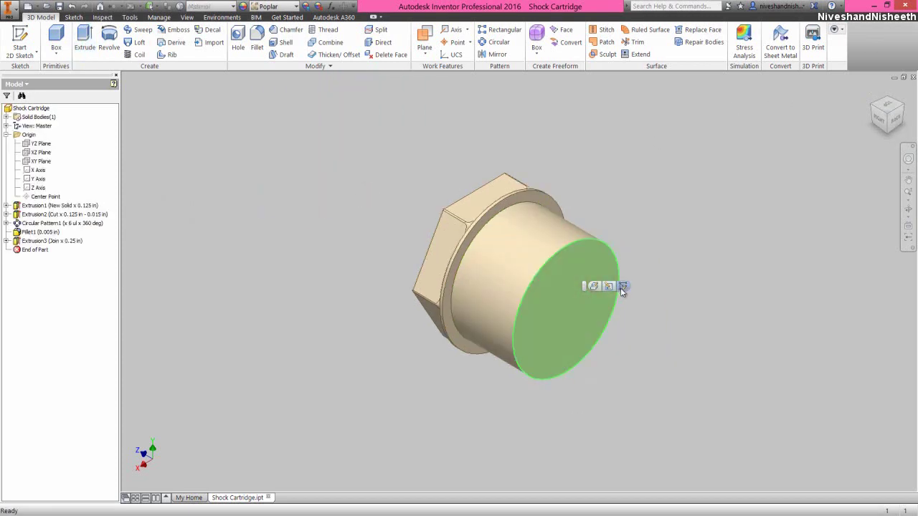
click(623, 287)
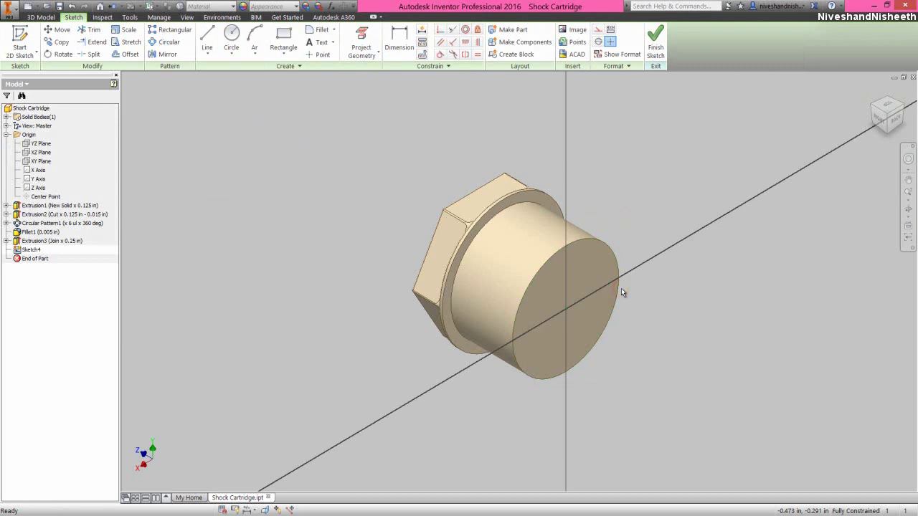
click(231, 36)
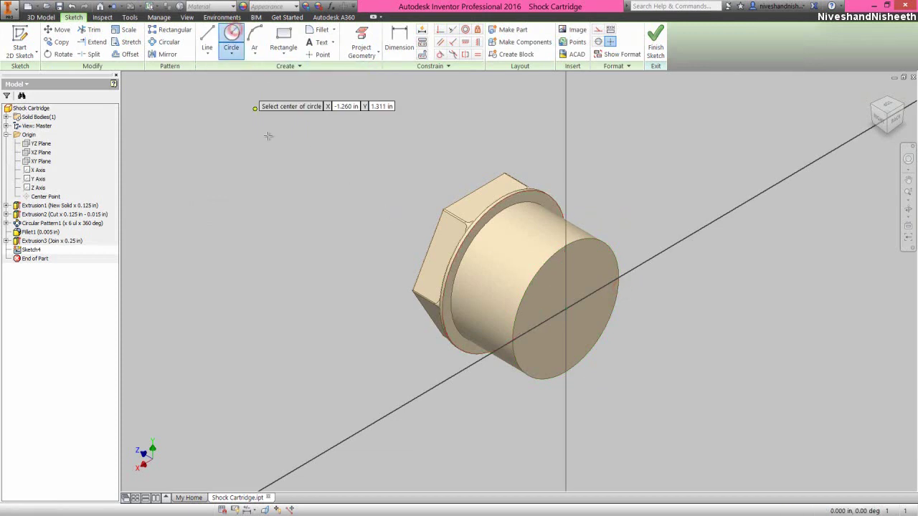
click(565, 308)
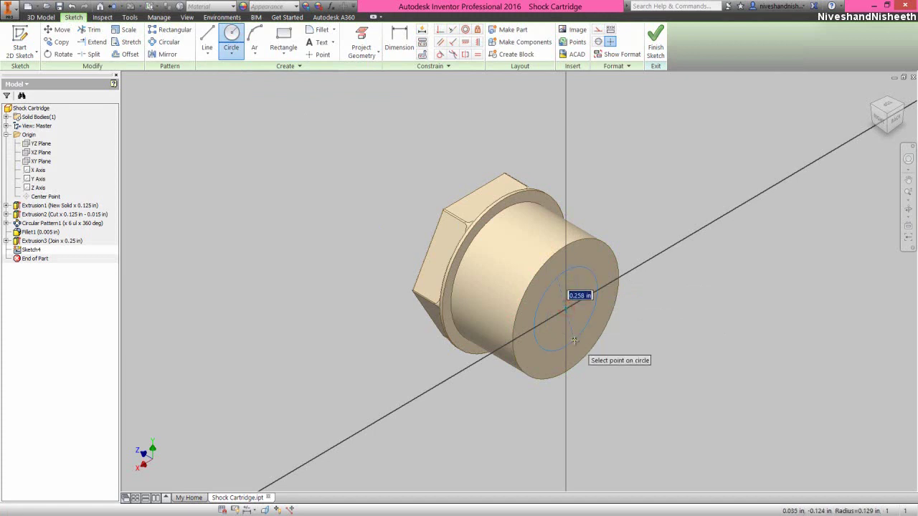
text(.25)
key(Return)
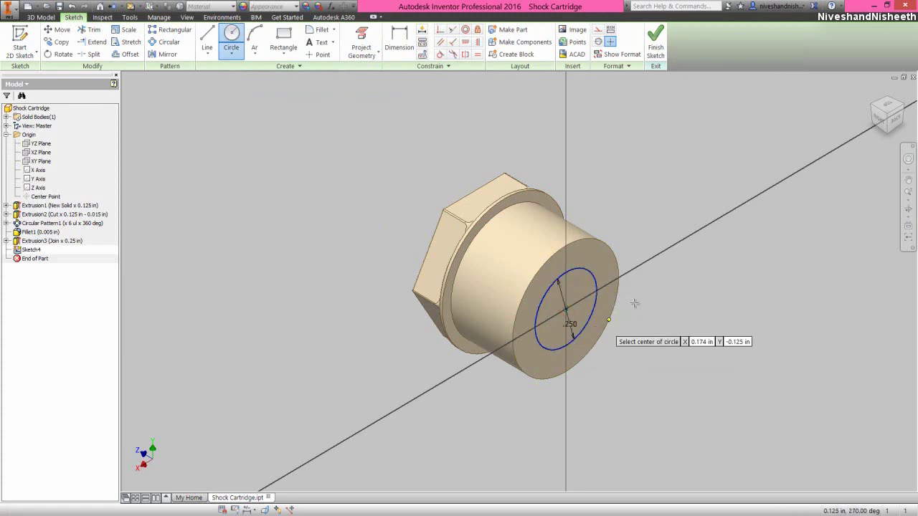
right_click(655, 288)
click(683, 289)
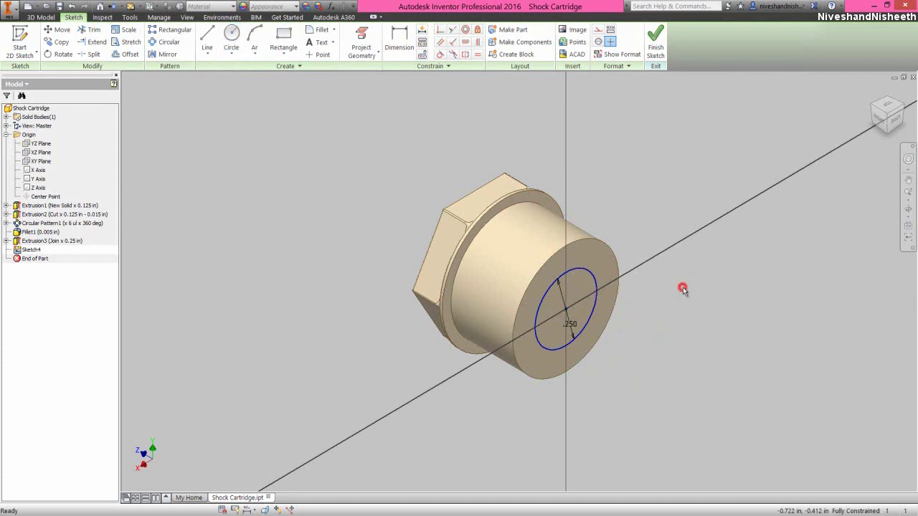
click(653, 45)
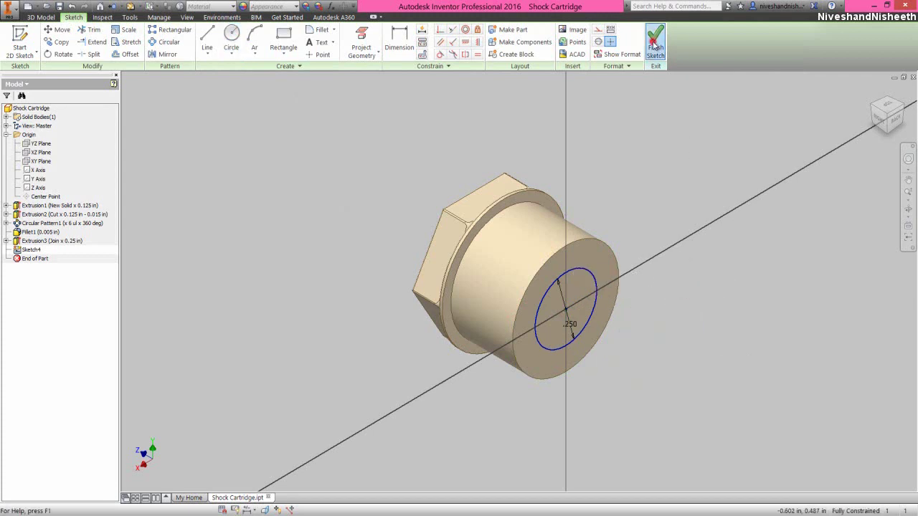
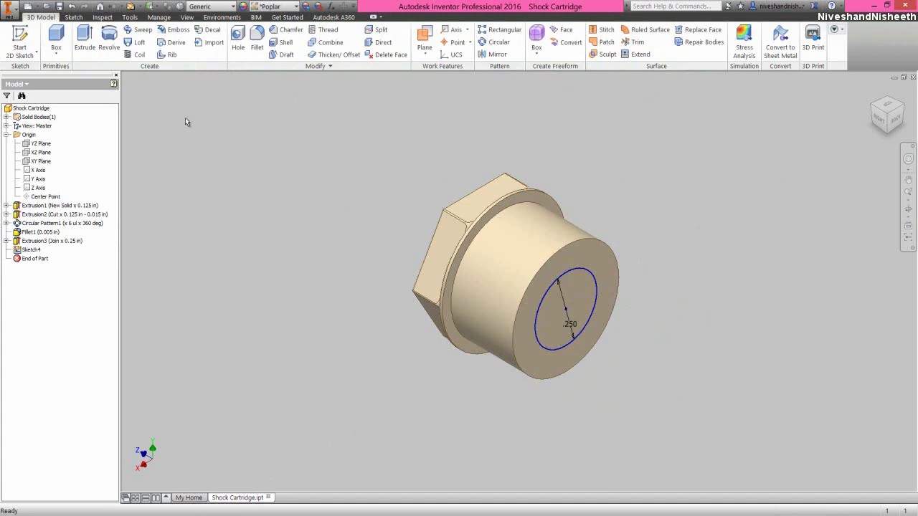
- Extrude the .25 in circle as a cut .29 in deep into the cylindrical boss
click(86, 48)
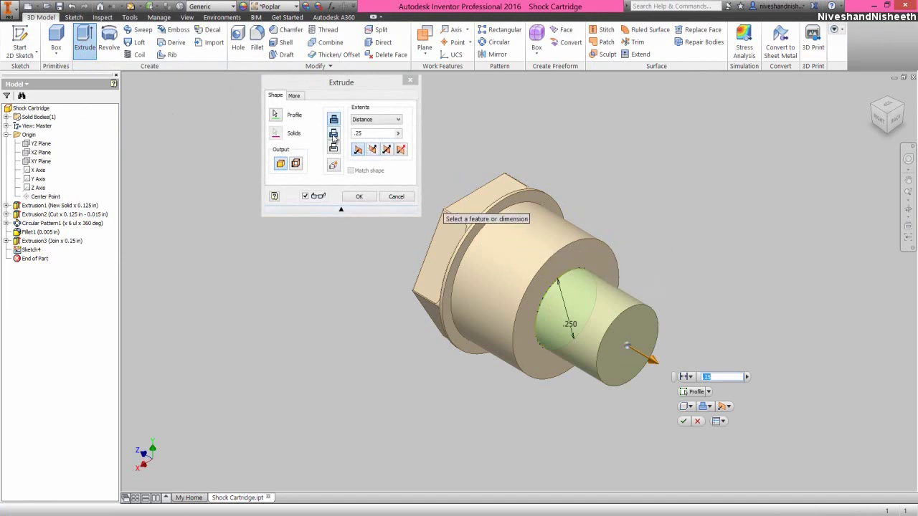
click(333, 134)
drag(367, 136, 354, 137)
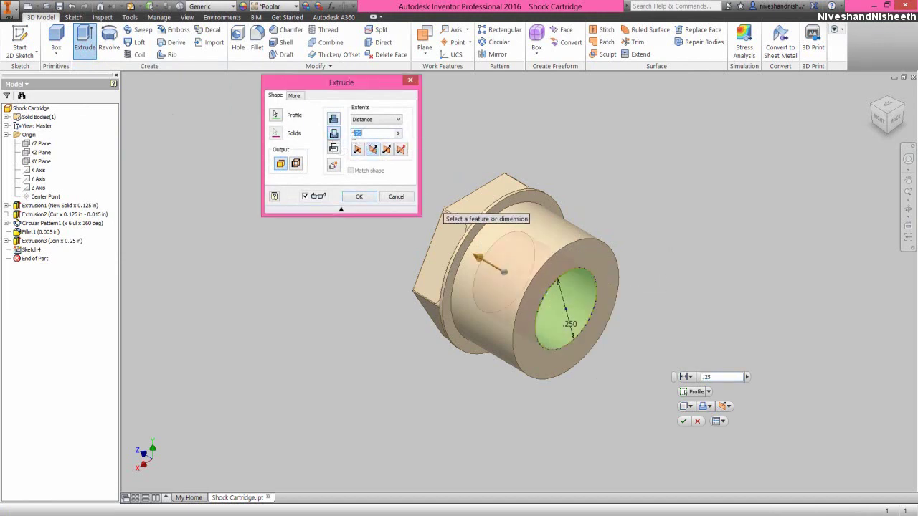
text(.29)
key(Return)
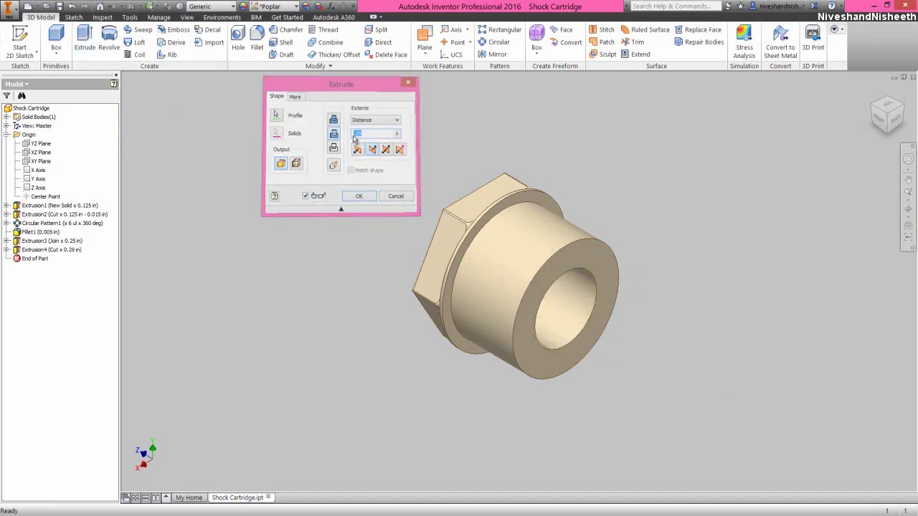
- Add a .135 in through-all hole on the hexagonal face, concentric with the circular edge of the boss
click(871, 105)
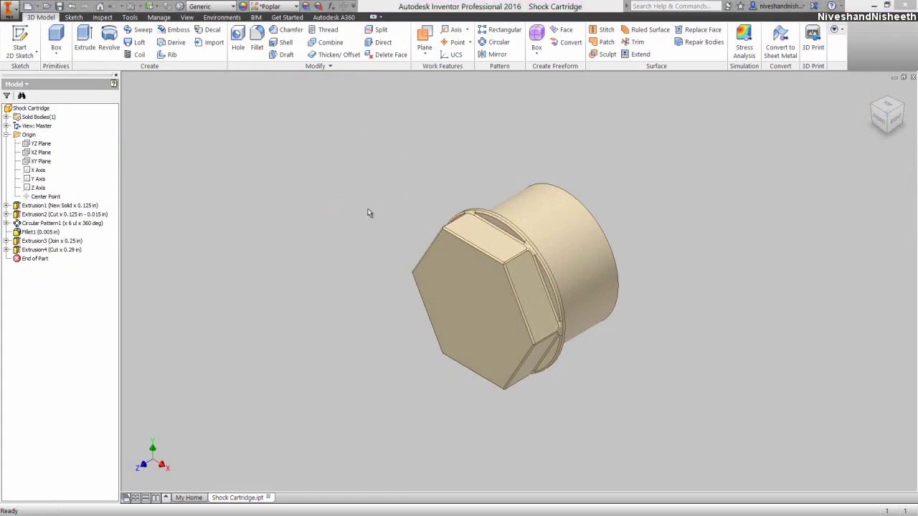
click(238, 48)
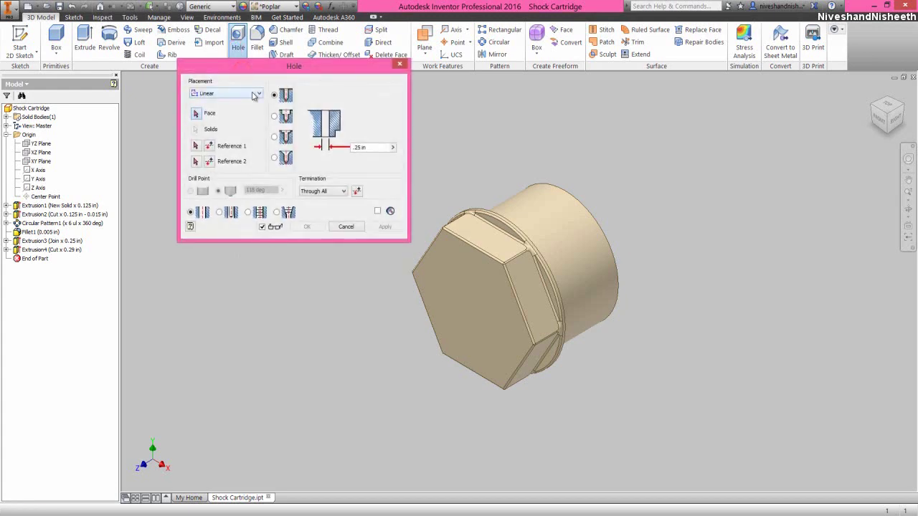
click(254, 95)
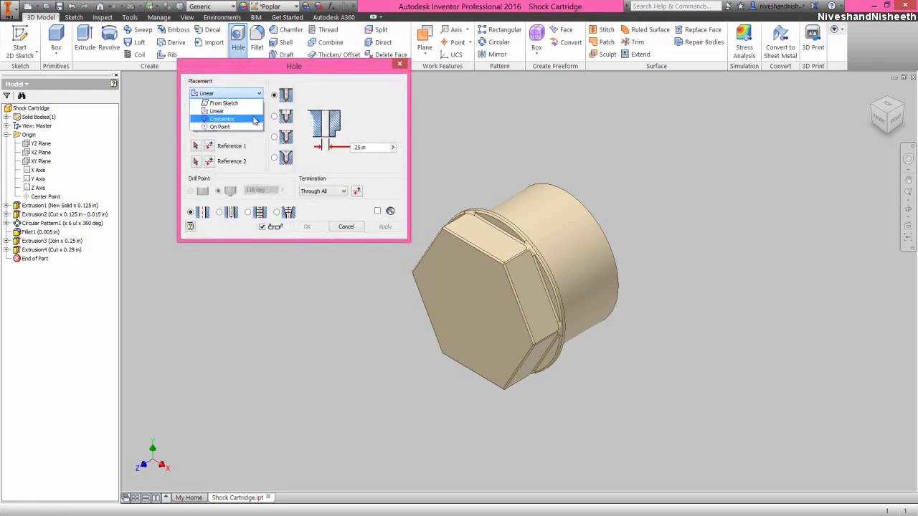
click(255, 121)
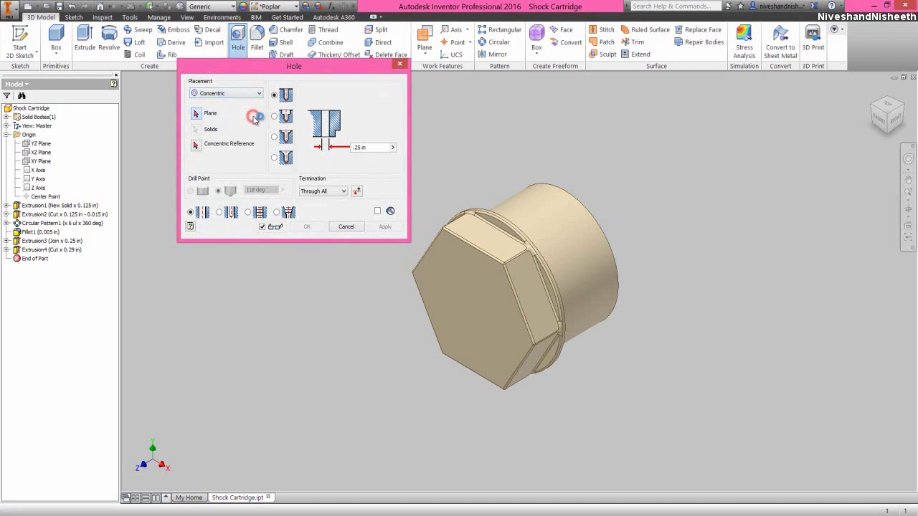
click(467, 301)
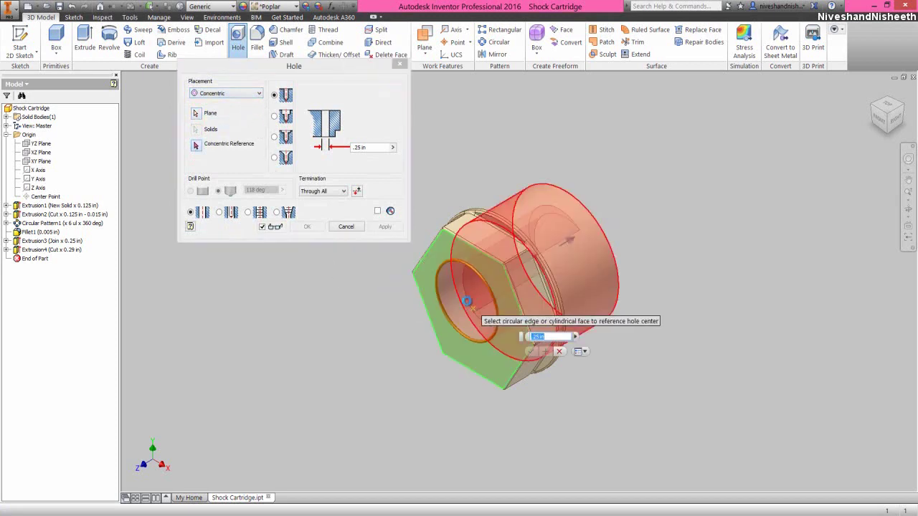
click(553, 188)
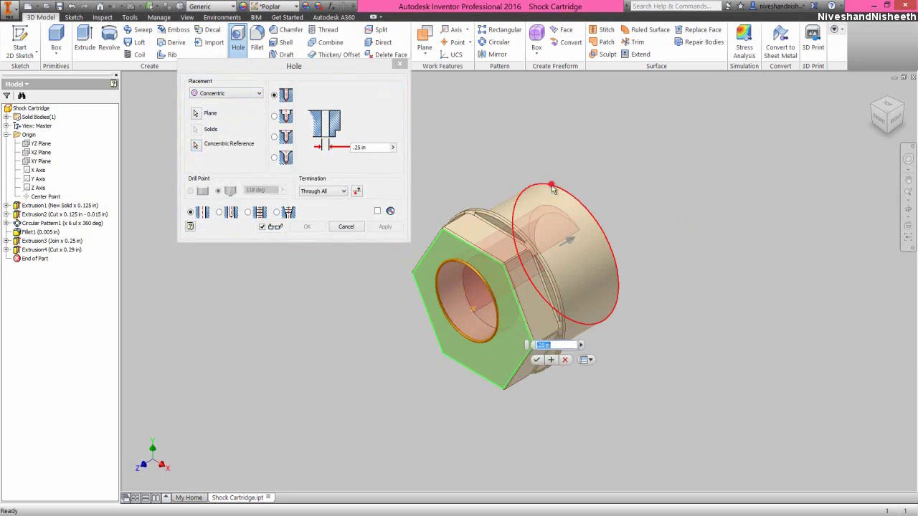
click(369, 148)
key(BackSpace)
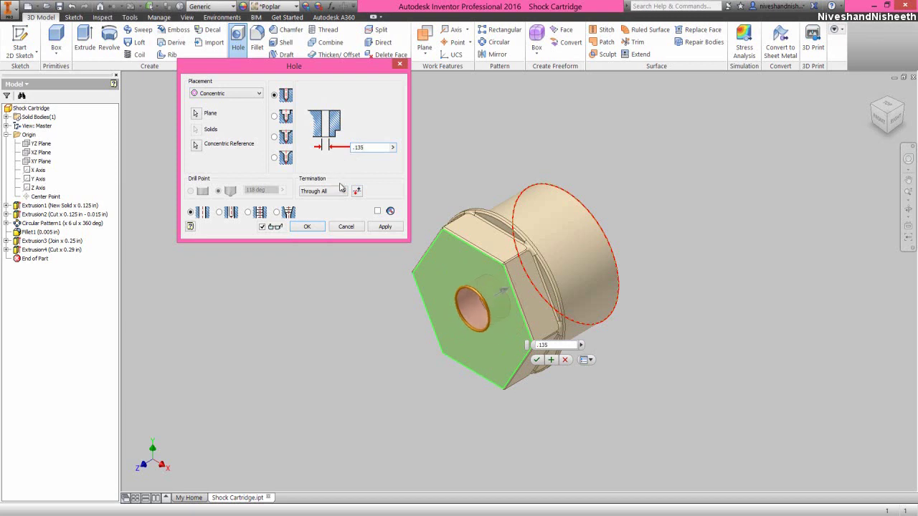
click(307, 226)
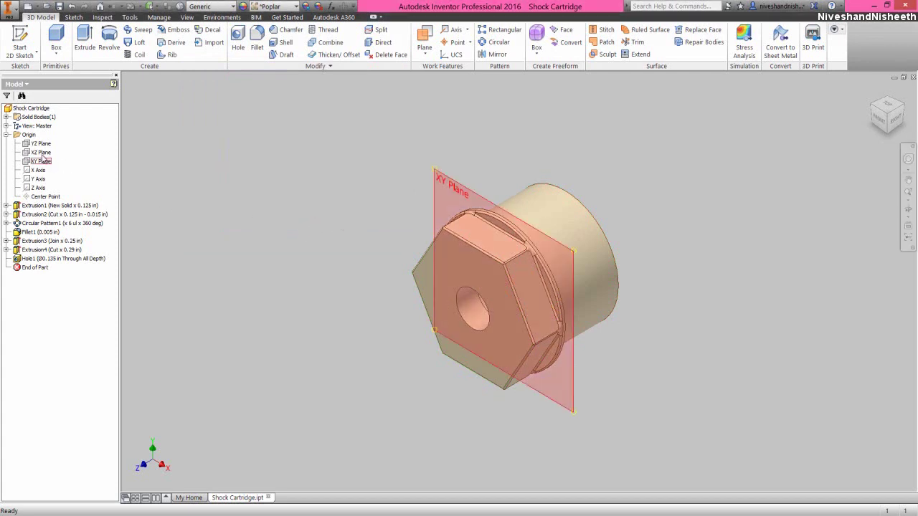
- Start a sketch on the XZ plane with sliced graphics and project the part's cut edges into it
click(40, 153)
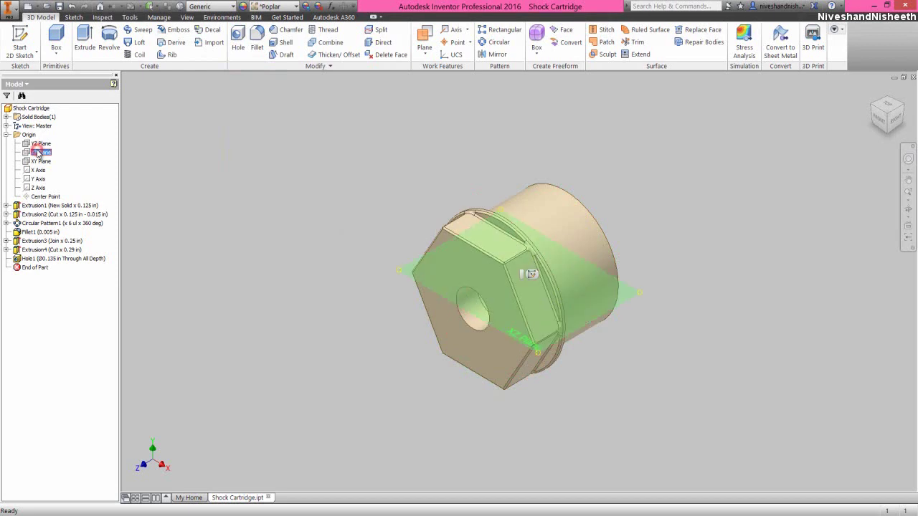
click(531, 275)
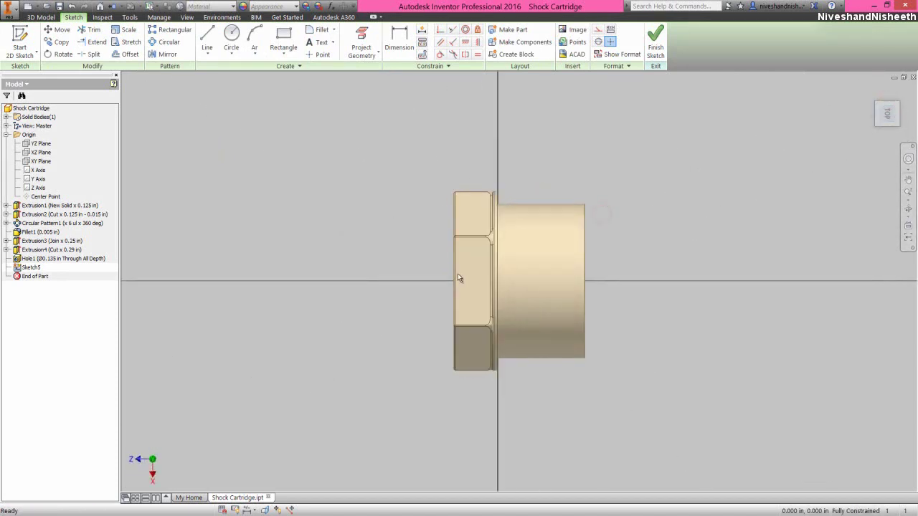
click(264, 509)
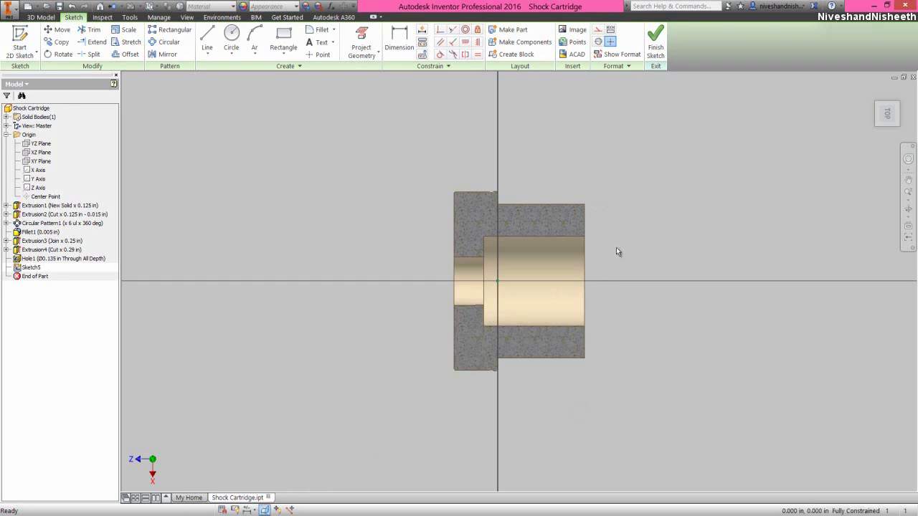
click(631, 235)
click(361, 52)
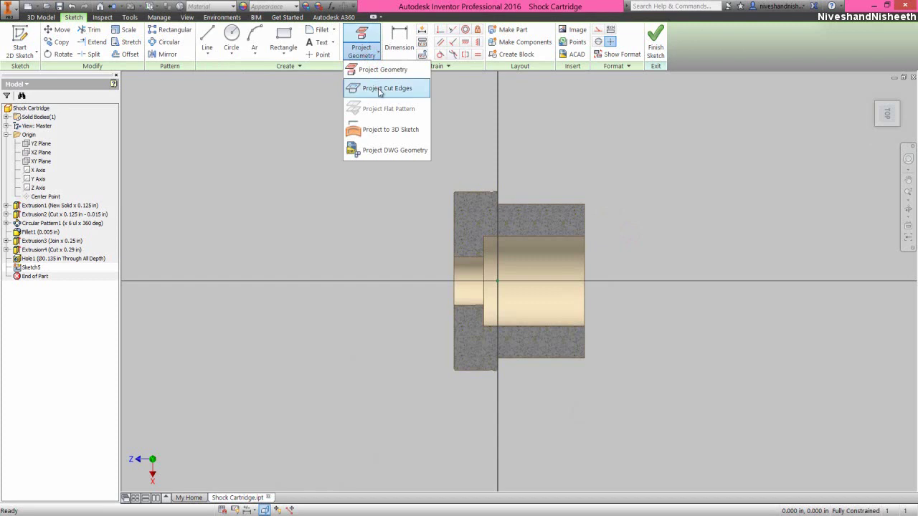
click(379, 88)
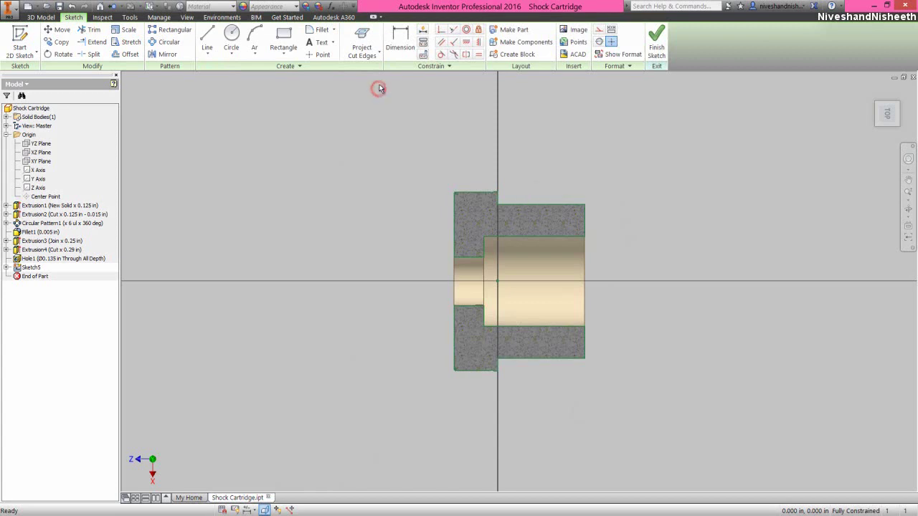
- Project the Z axis into the sketch and convert the projected line to a centerline
click(373, 59)
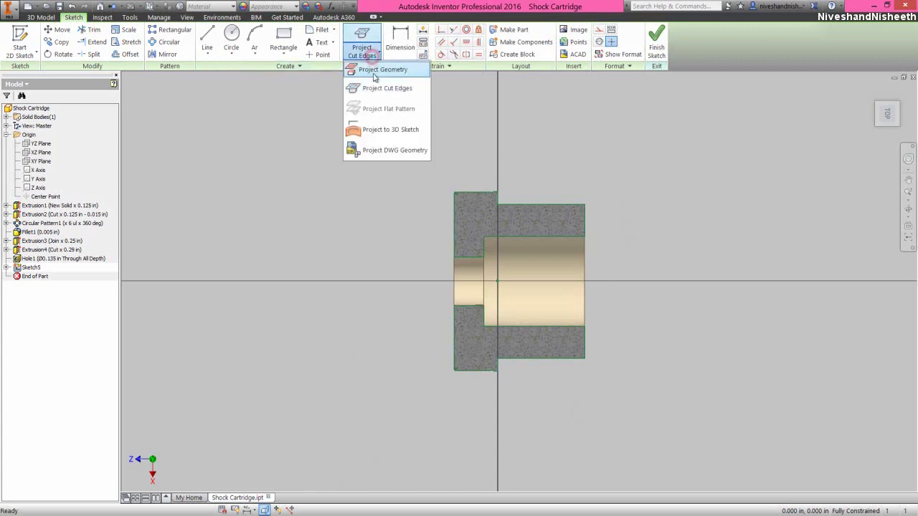
click(374, 71)
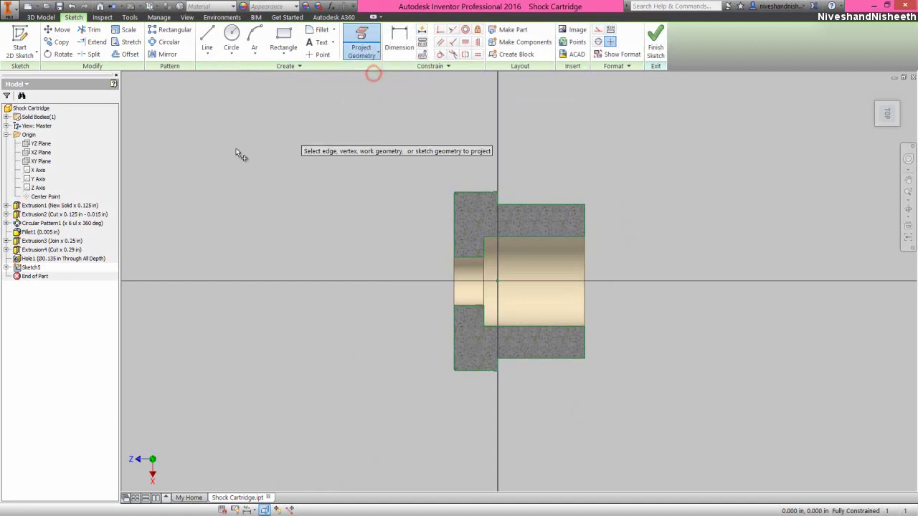
click(38, 170)
click(38, 187)
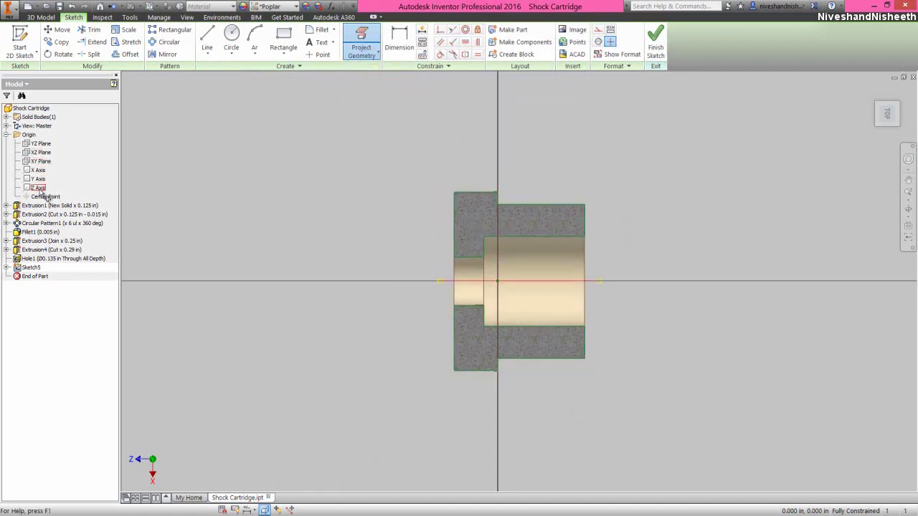
right_click(272, 195)
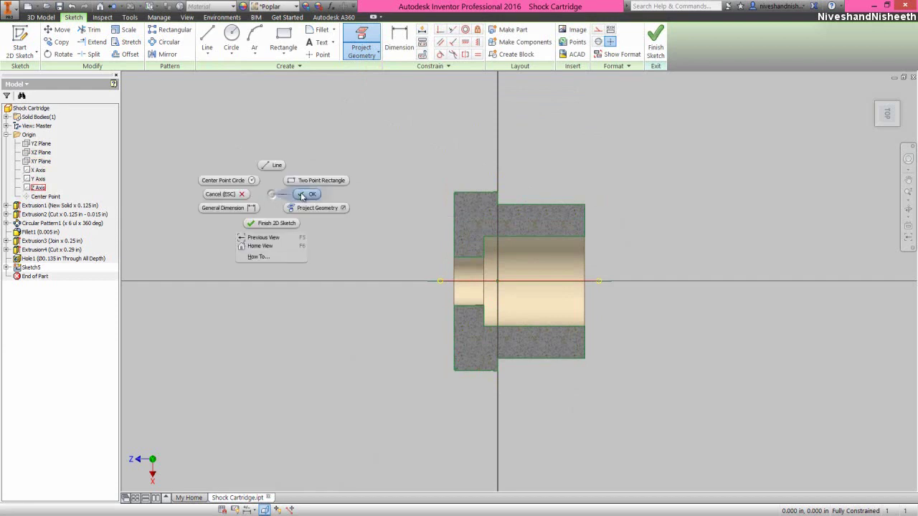
click(301, 195)
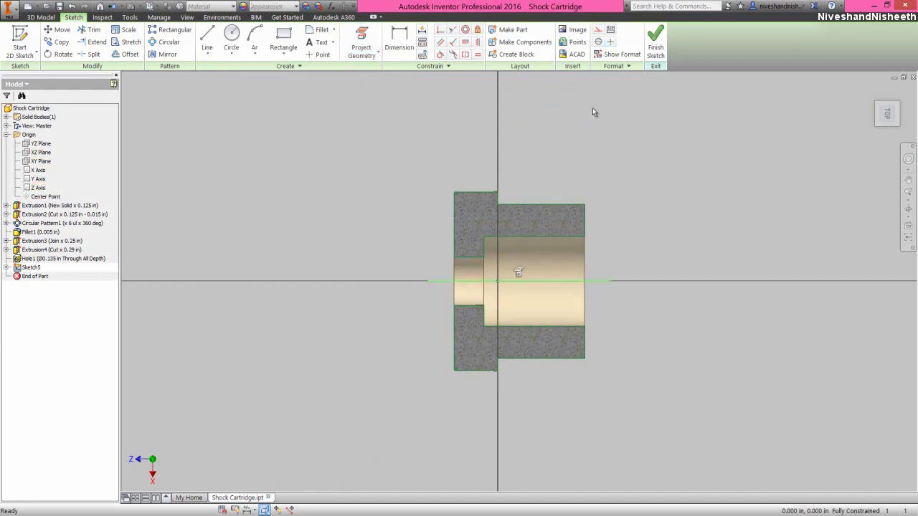
click(601, 43)
click(610, 42)
click(607, 220)
- Sketch a three-line stepped groove outline about .063 in long from the boss's end face to its outer cylindrical edge
scroll(572, 215, up, 5)
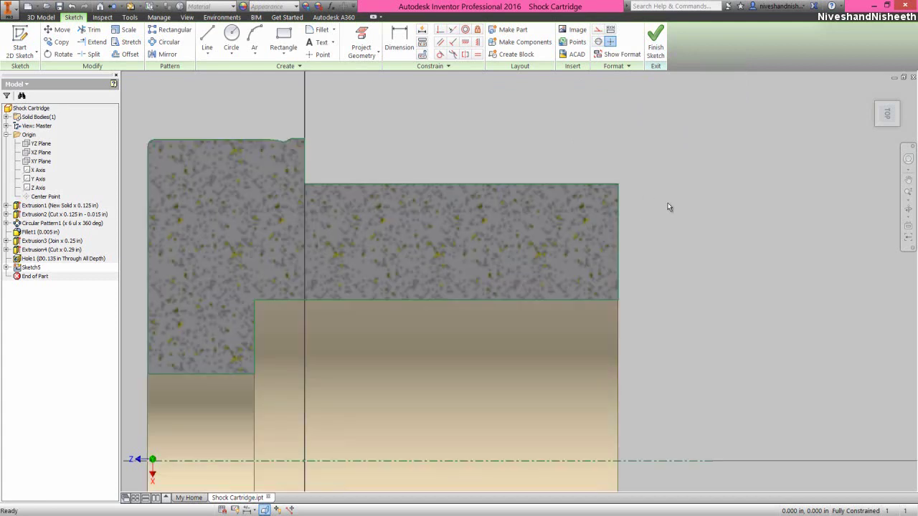
right_click(666, 206)
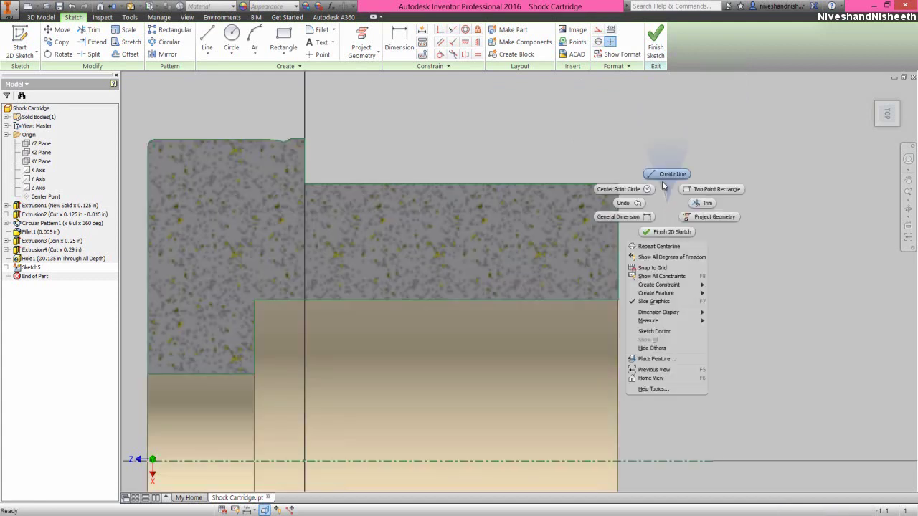
click(662, 176)
click(617, 212)
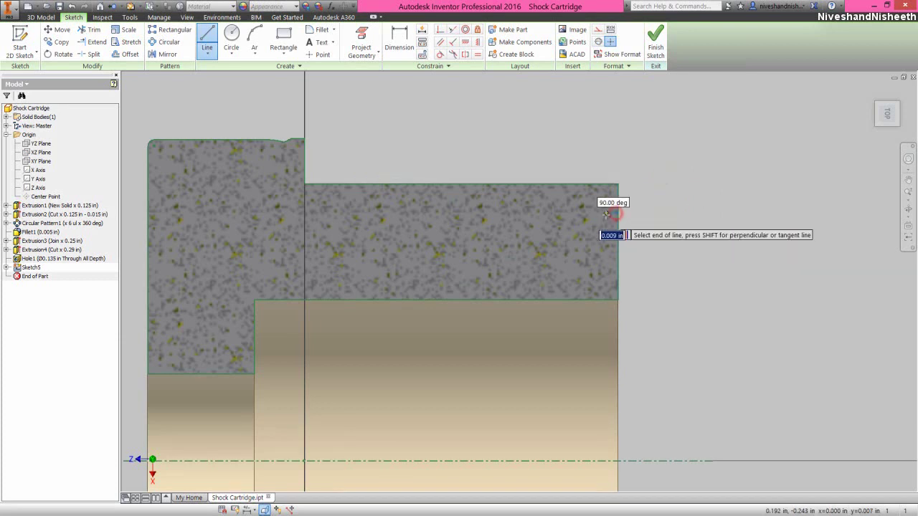
click(579, 213)
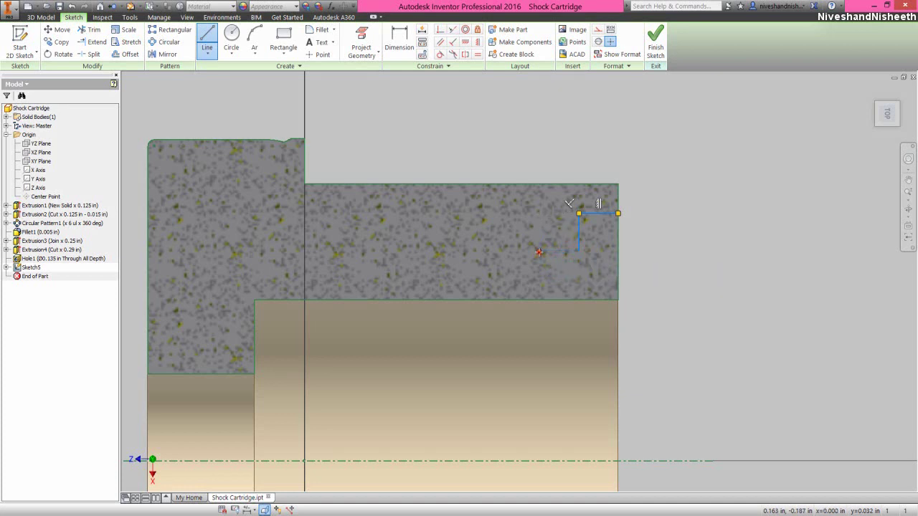
click(578, 250)
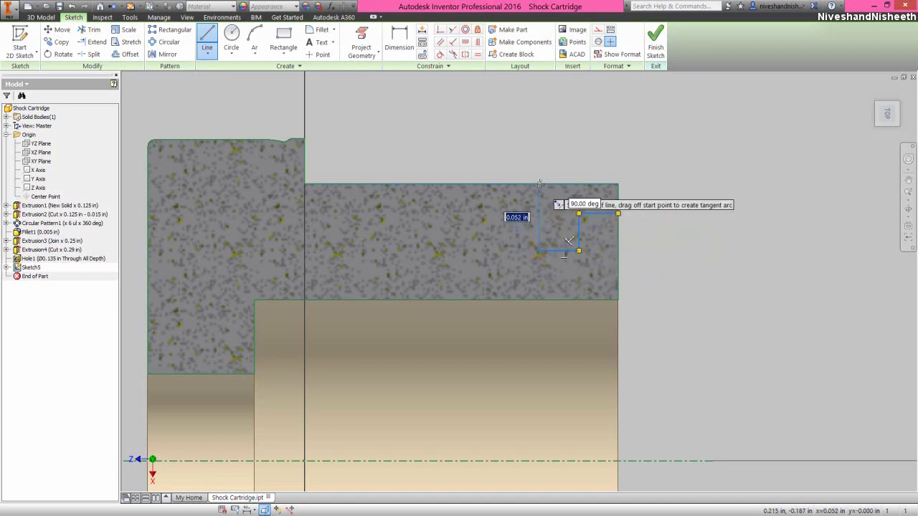
click(538, 251)
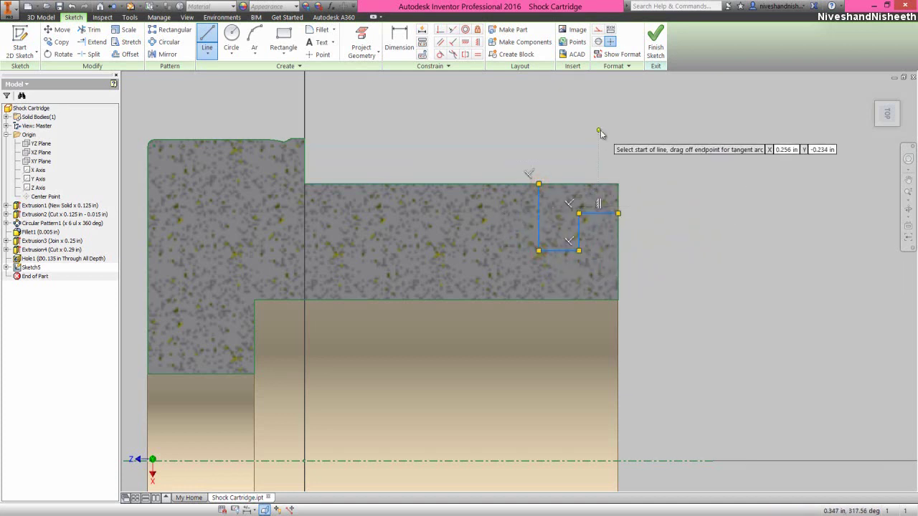
right_click(601, 134)
click(620, 132)
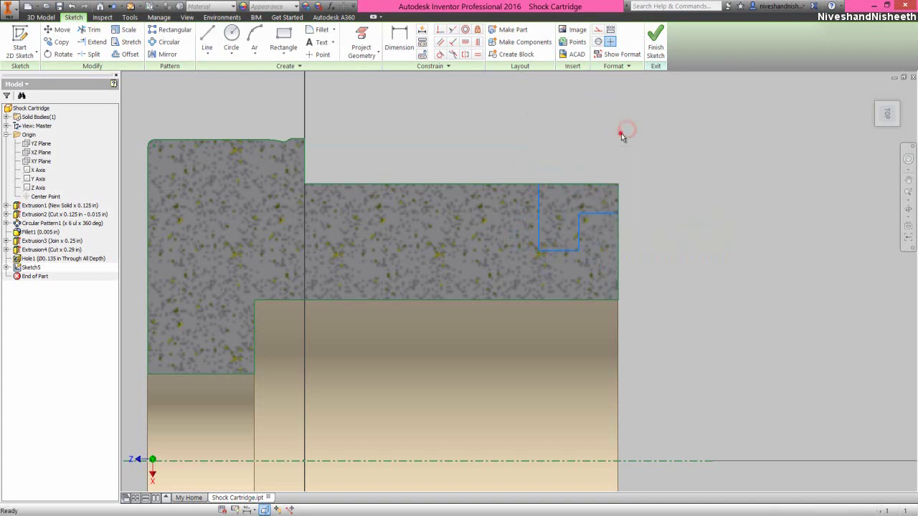
- Dimension the groove's inner side line .05 in from the end face of the boss
click(402, 49)
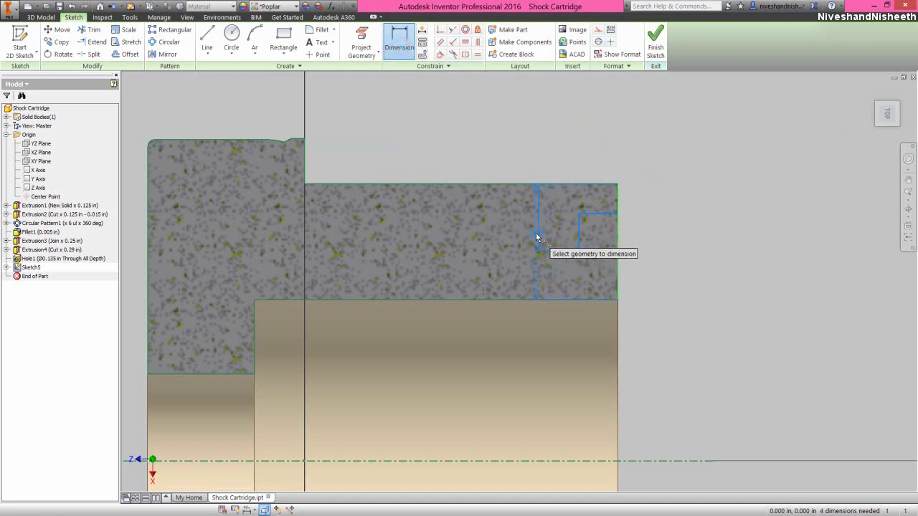
click(541, 320)
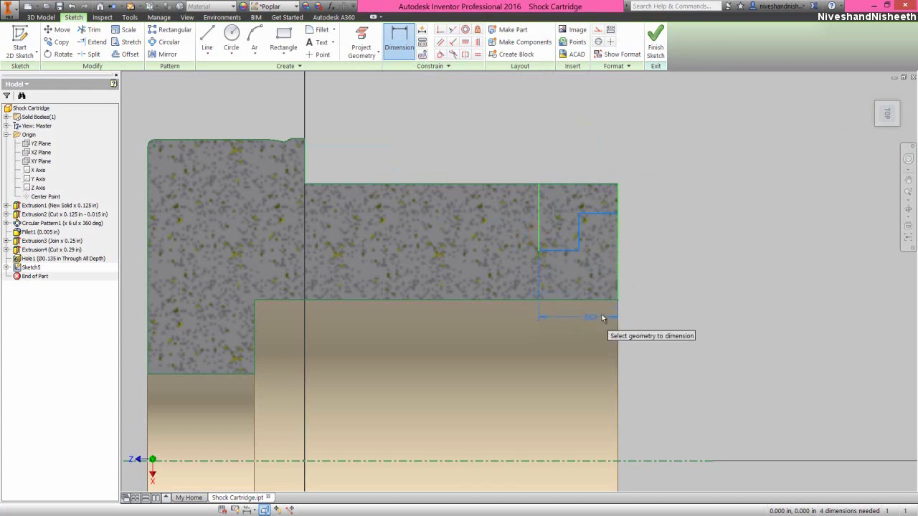
click(640, 316)
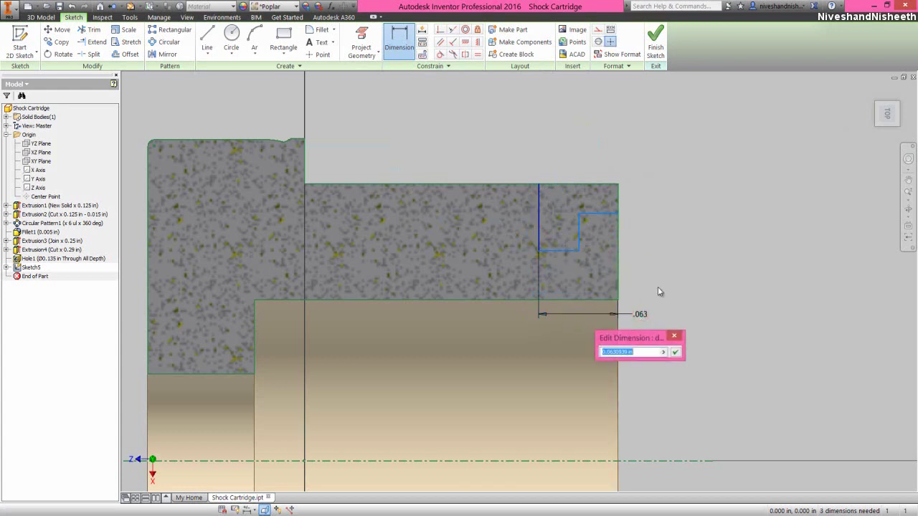
text(.05)
key(Return)
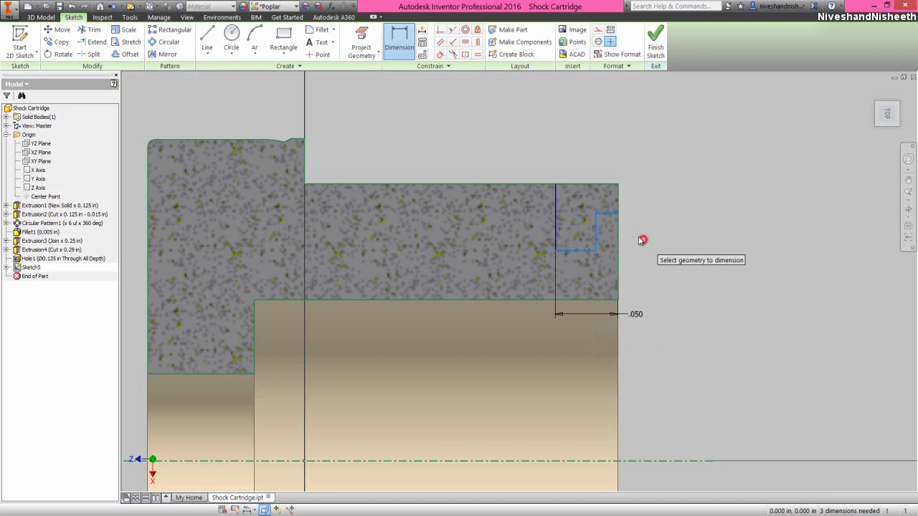
- Dimension the groove's shorter side line .025 in from the end face of the boss
click(596, 228)
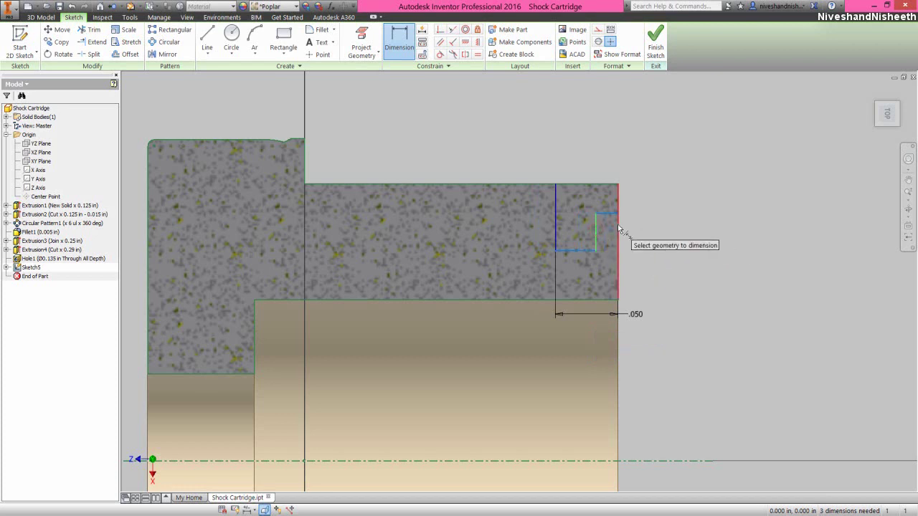
click(619, 229)
click(640, 240)
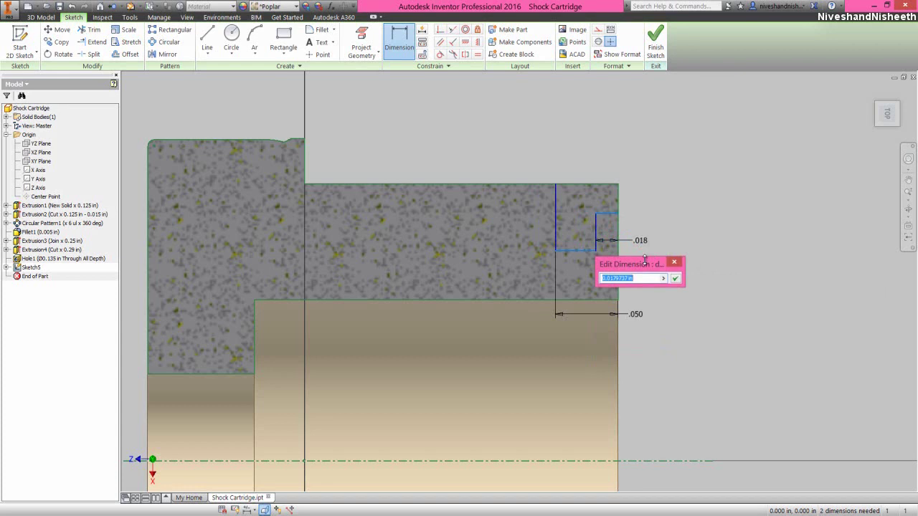
text(.025)
key(Return)
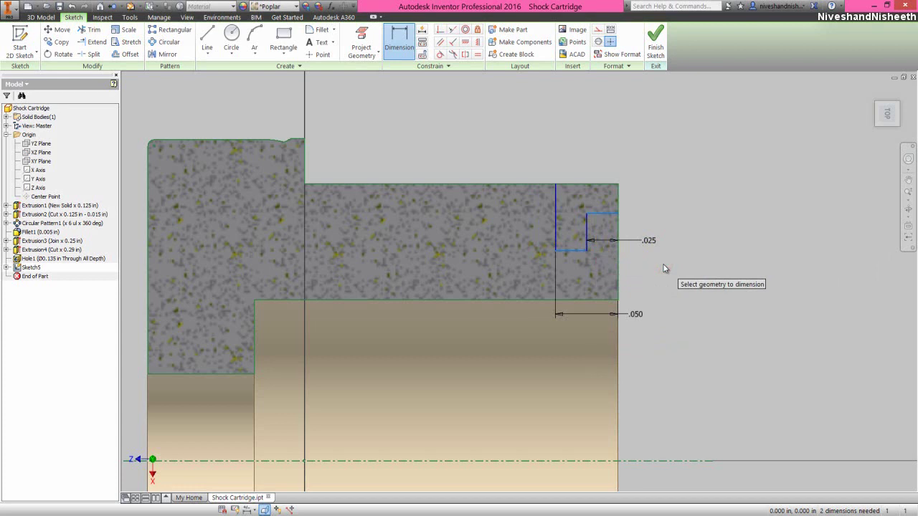
- Dimension the radial distance between the groove outline's two horizontal lines, linking its value to the existing .025 in dimension
click(577, 250)
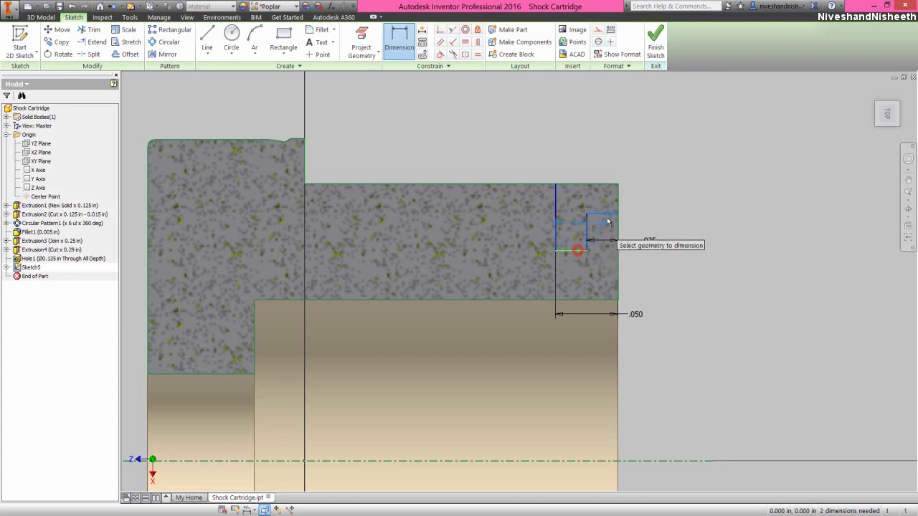
click(606, 213)
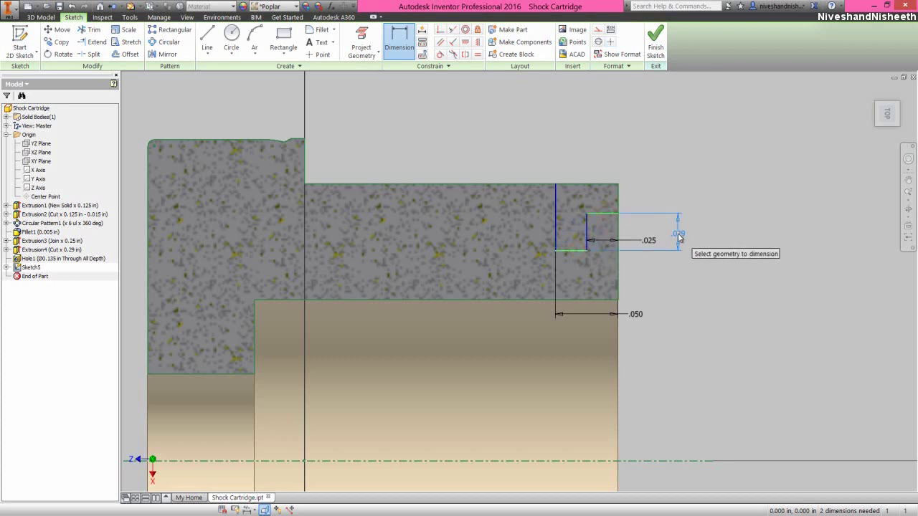
click(679, 238)
click(649, 240)
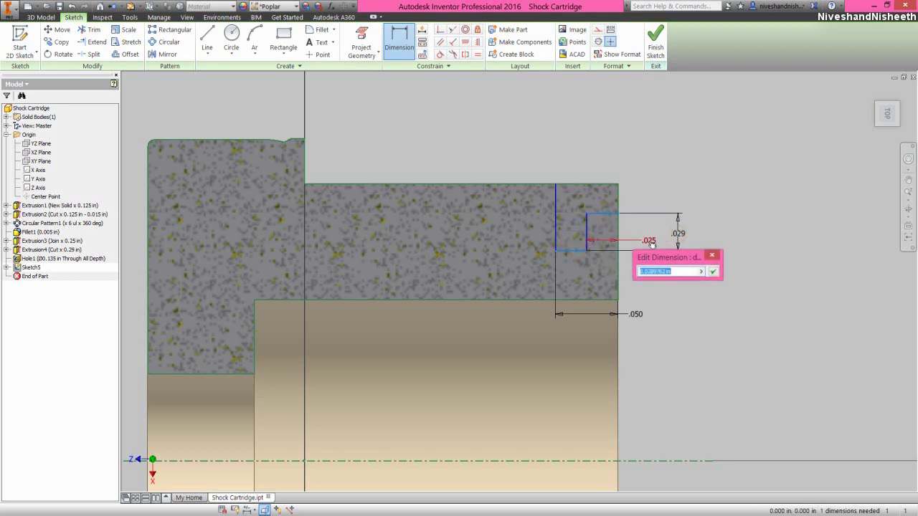
click(712, 271)
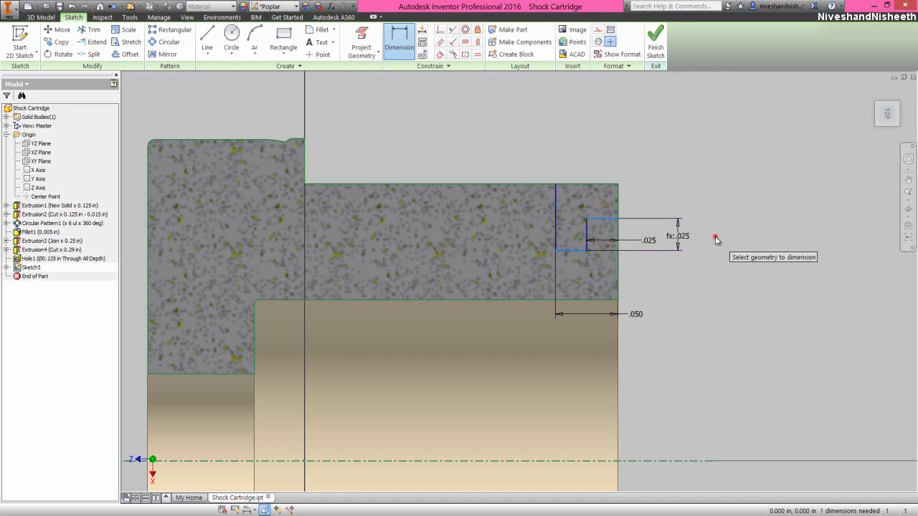
- Dimension the groove outline's outer horizontal line at a .375 in diameter about the centerline, and finish the sketch
scroll(713, 215, up, 3)
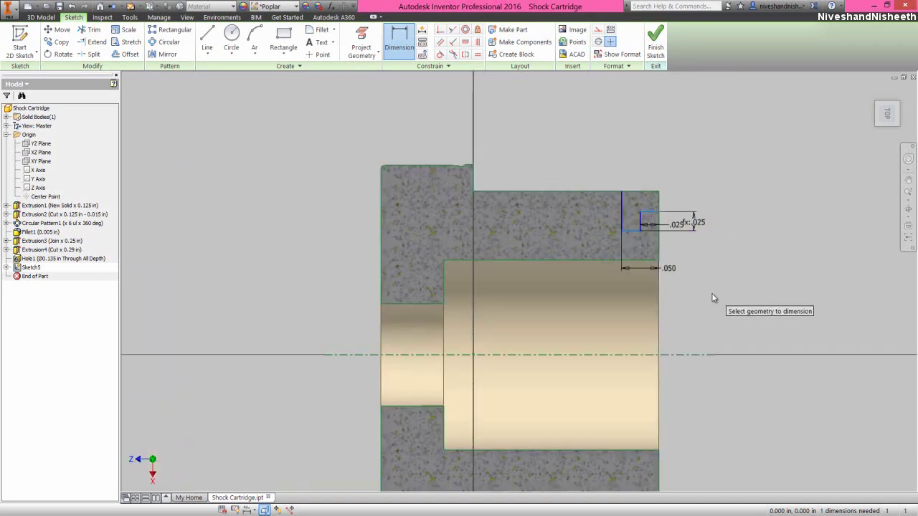
click(696, 354)
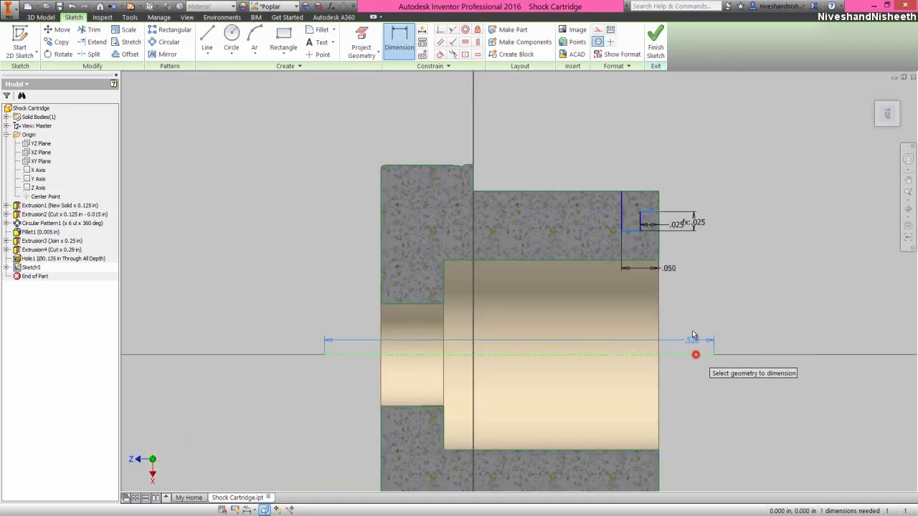
key(Escape)
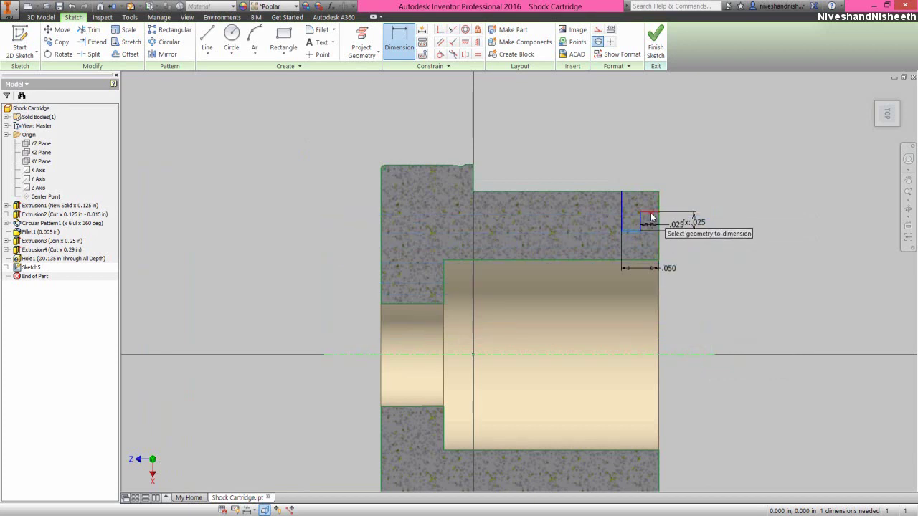
click(650, 214)
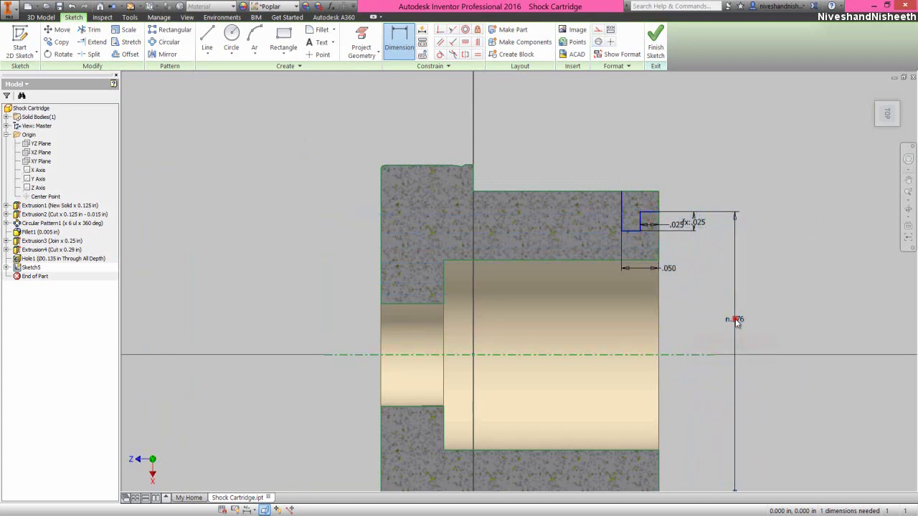
click(736, 321)
text(.375)
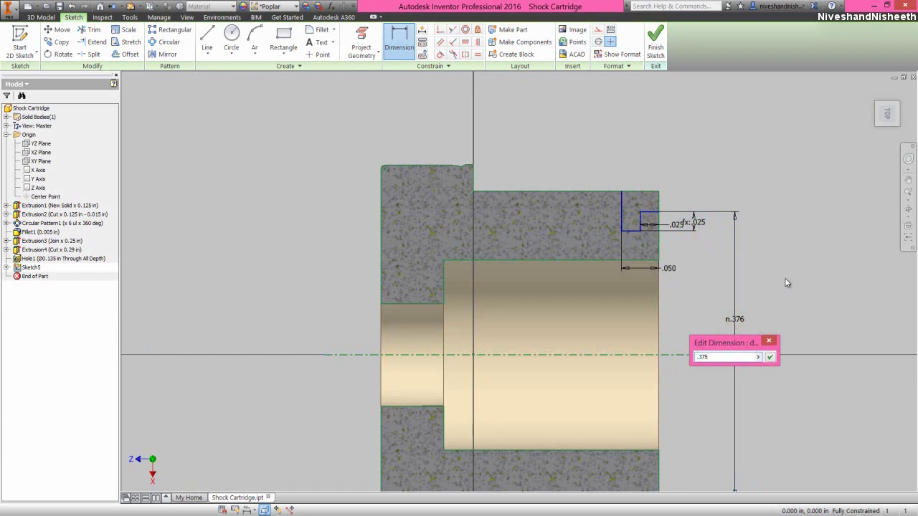
key(Return)
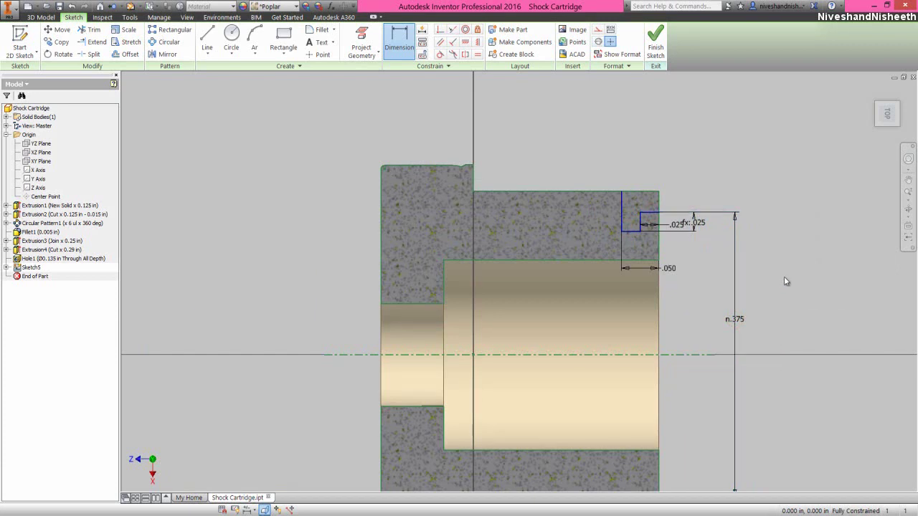
right_click(784, 280)
click(822, 282)
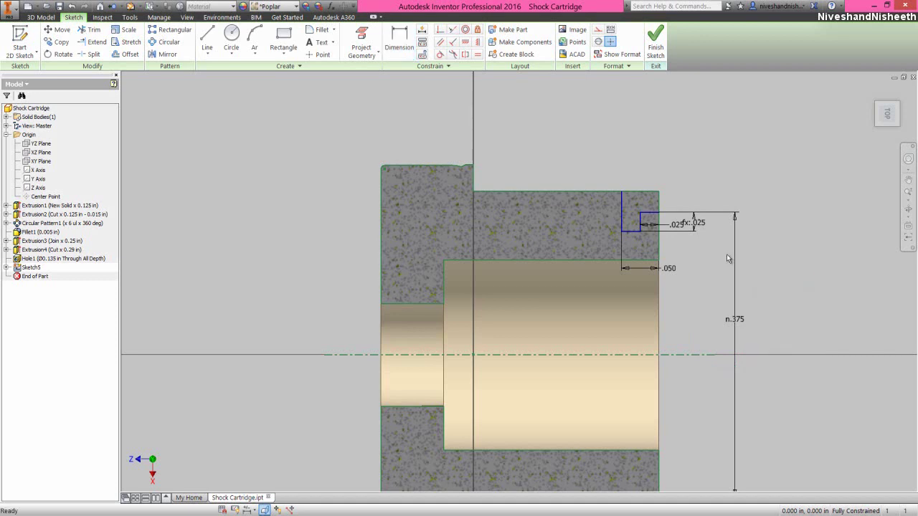
drag(695, 223, 697, 225)
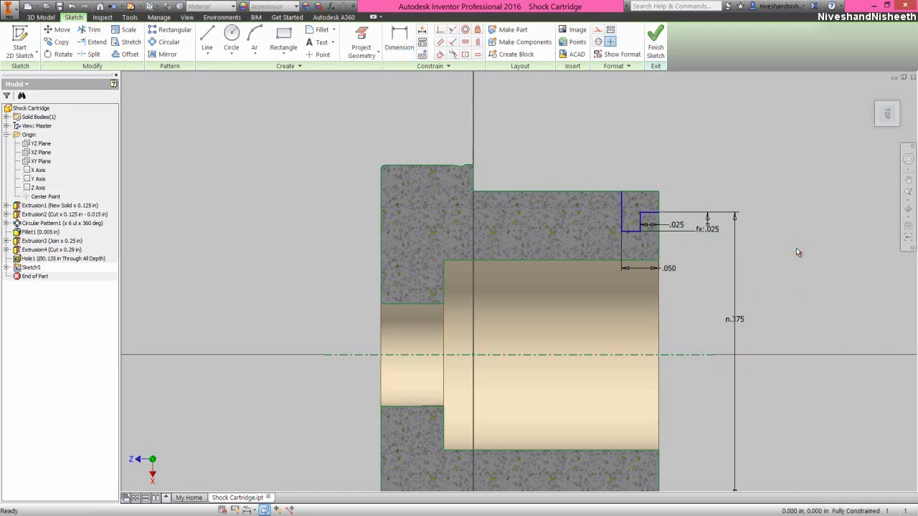
click(654, 49)
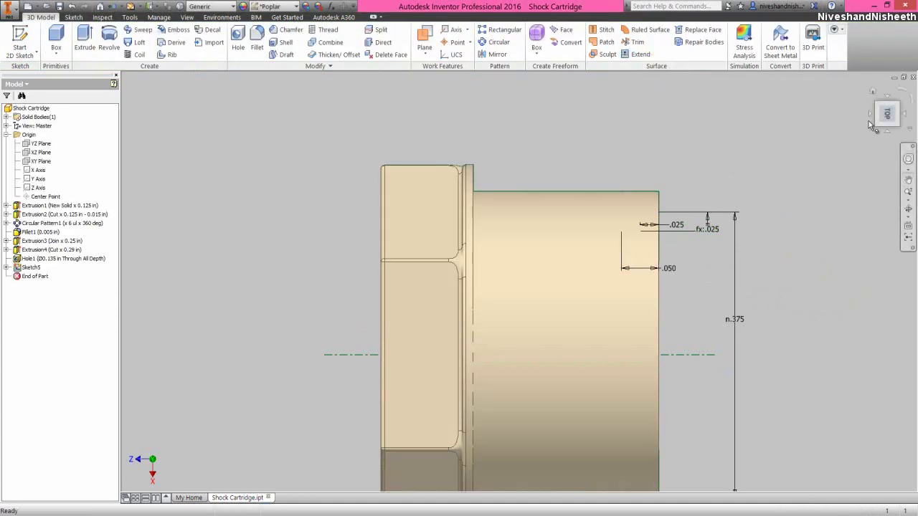
- Revolve the groove profile a full turn about the centerline as a cut at the boss's end
click(891, 113)
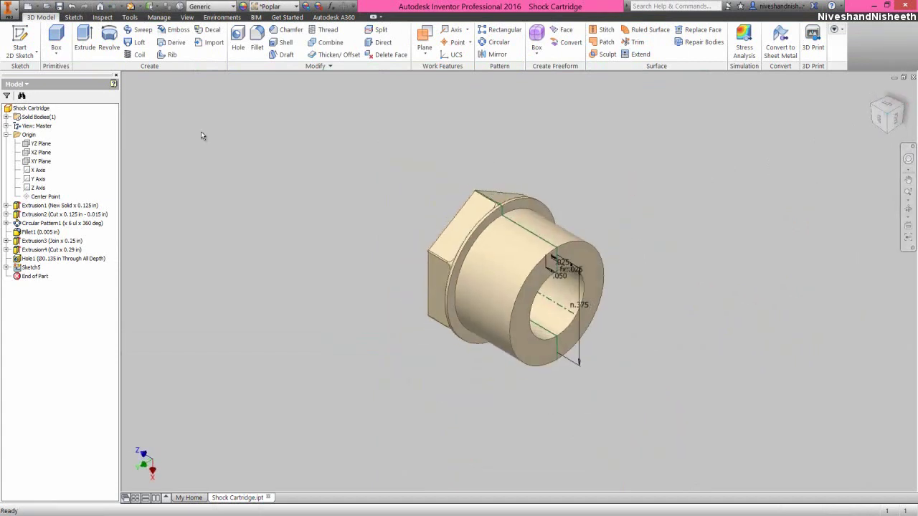
click(108, 50)
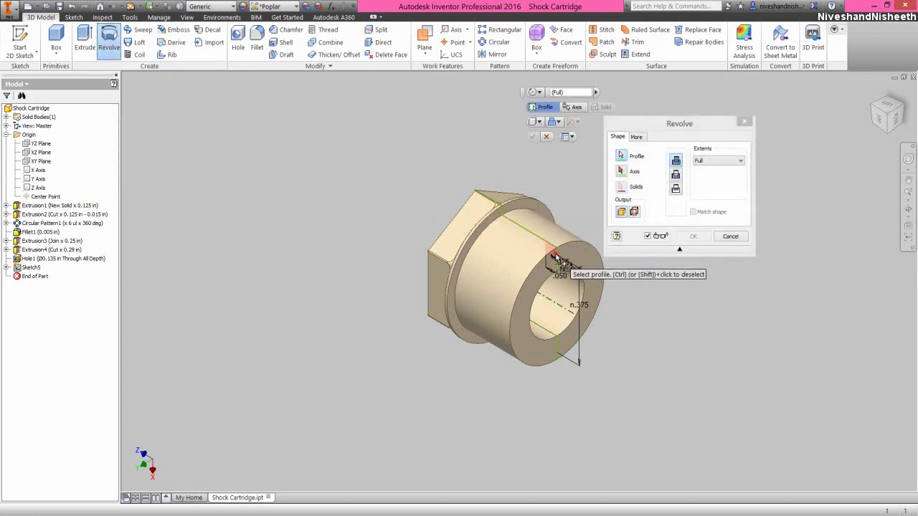
scroll(564, 249, down, 2)
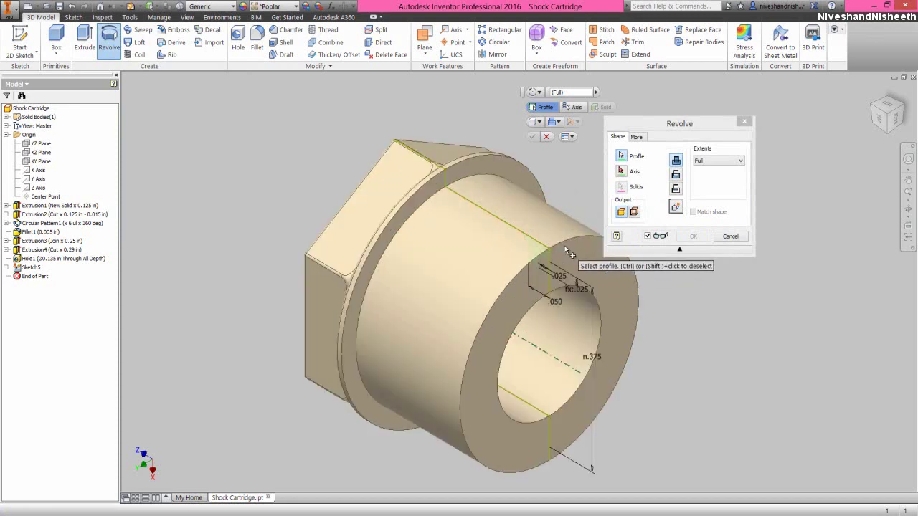
click(621, 172)
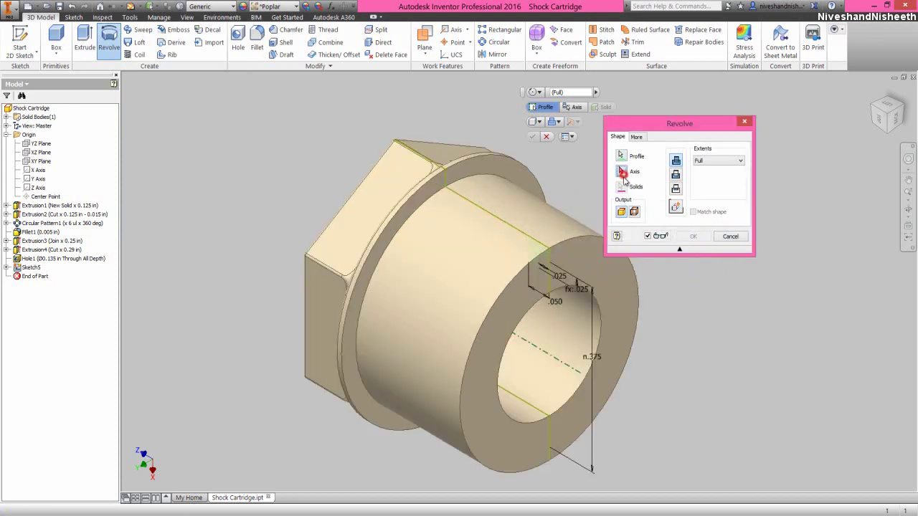
click(552, 358)
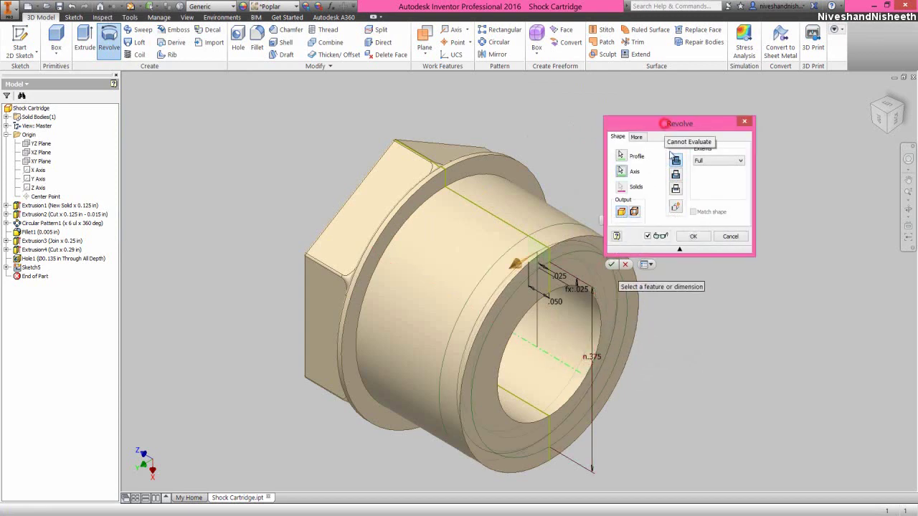
click(675, 176)
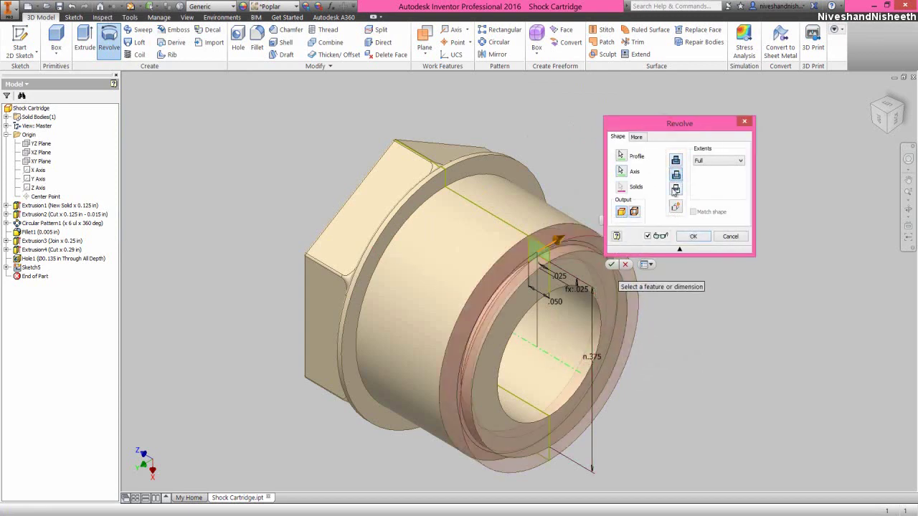
click(686, 238)
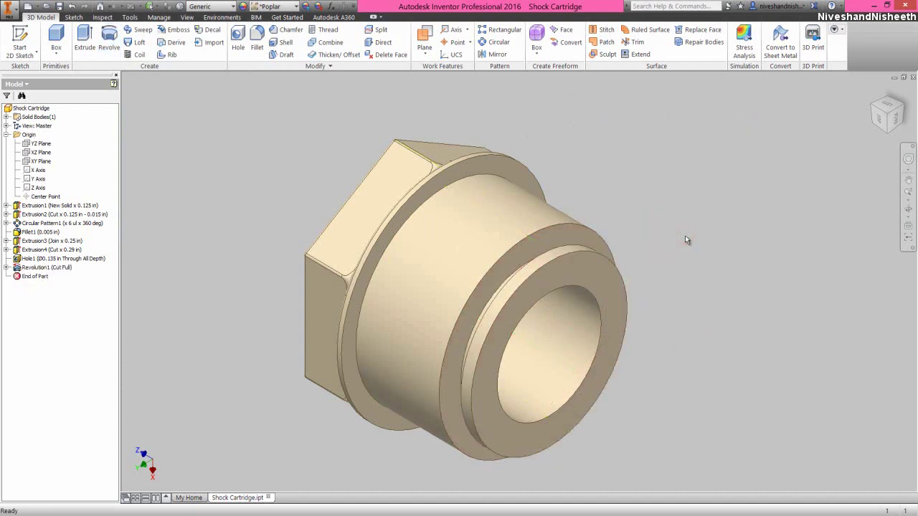
click(685, 237)
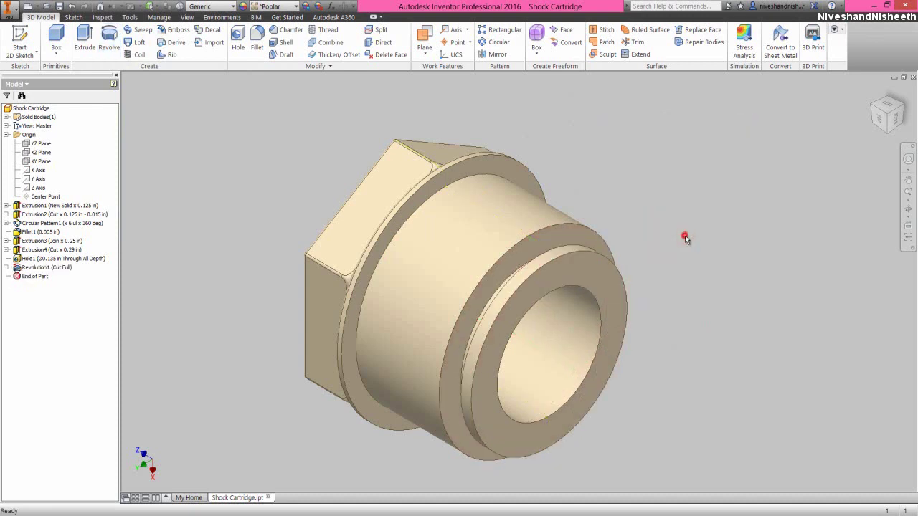
click(255, 141)
click(219, 152)
click(235, 155)
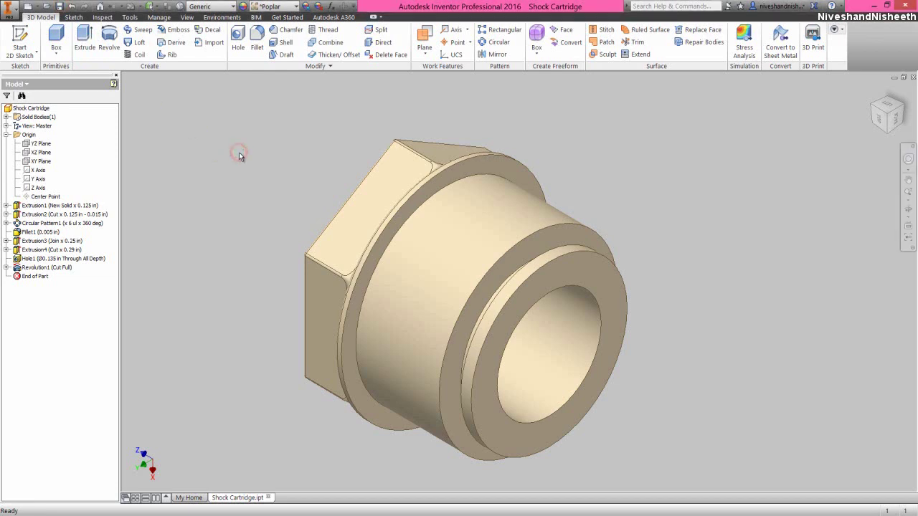
- Fillet the boss's outer end edge and the outer edge of the reduced end face with a .005 in radius
click(257, 51)
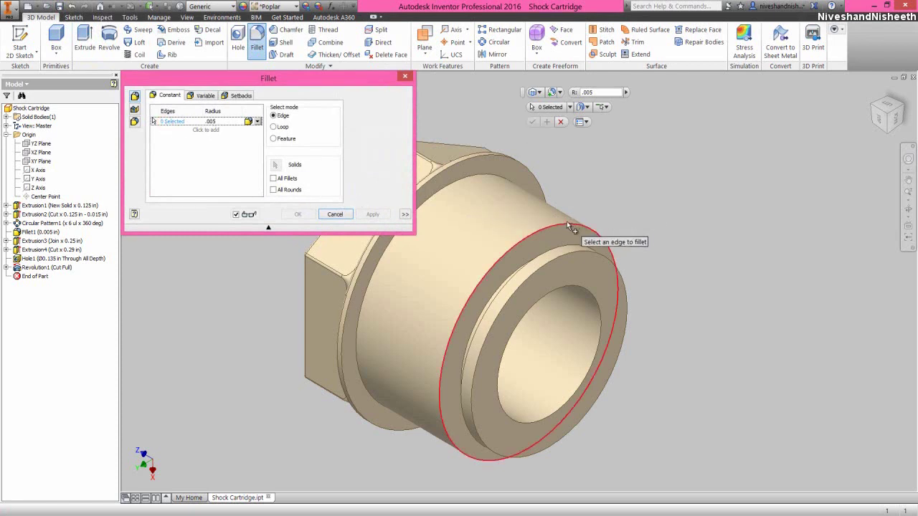
click(554, 243)
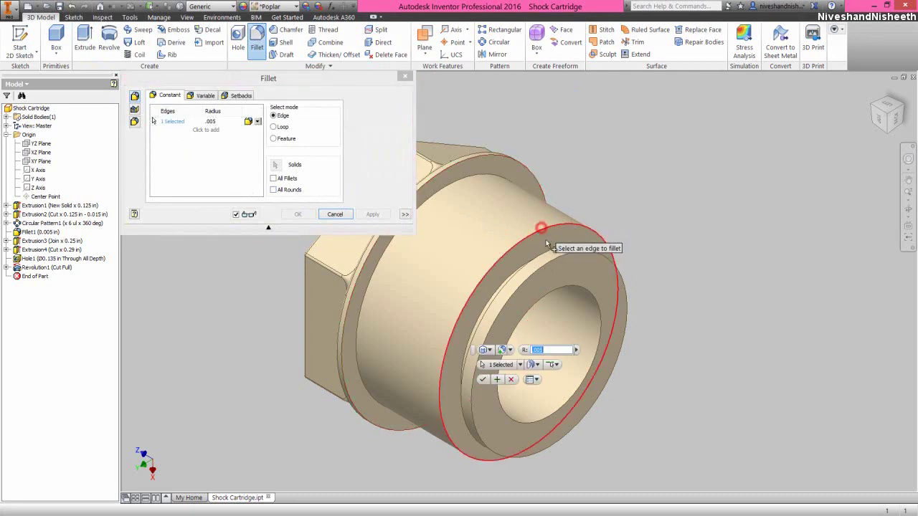
click(557, 256)
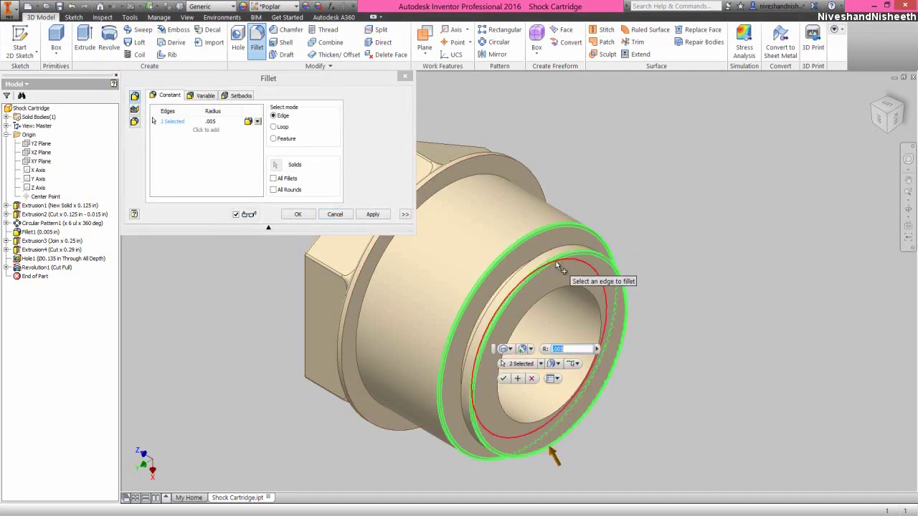
click(354, 149)
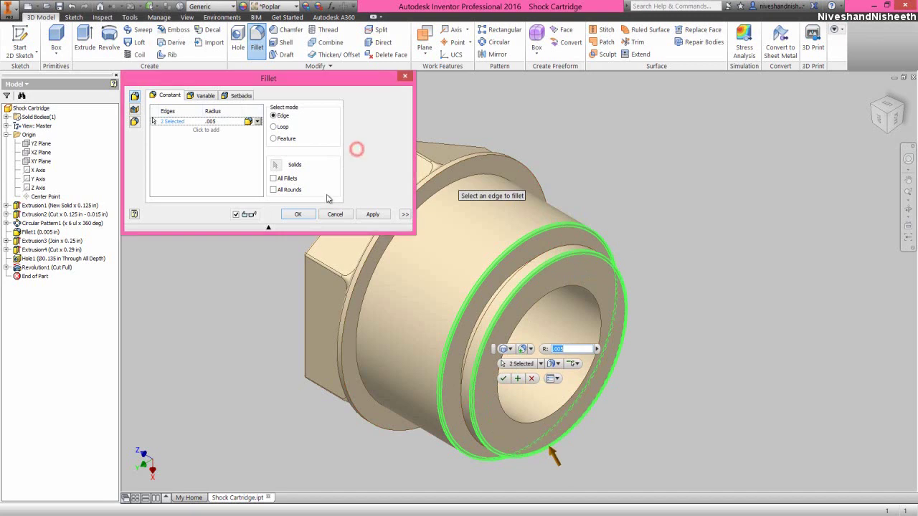
click(295, 215)
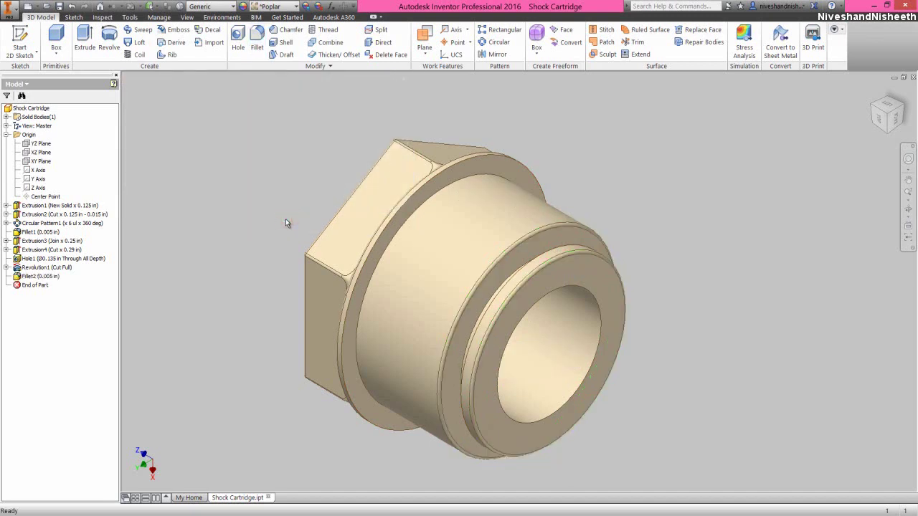
click(286, 206)
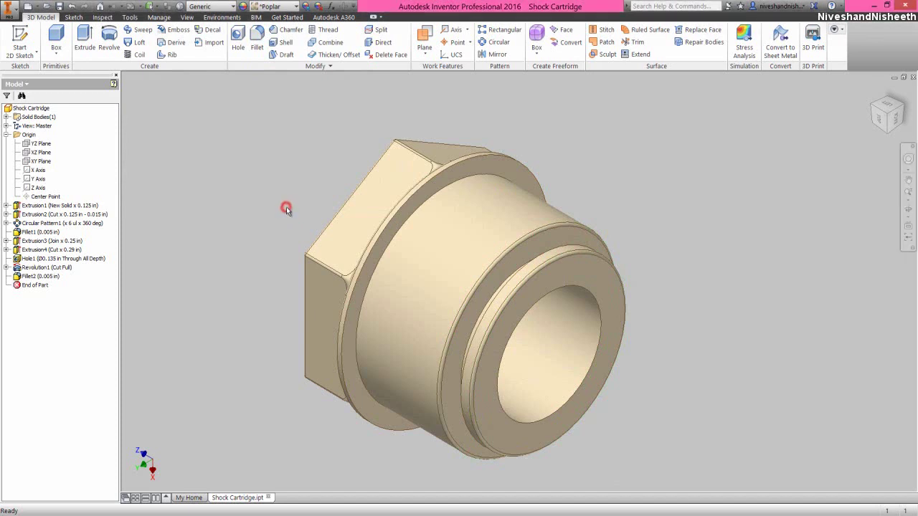
- Add a full-length right-hand ANSI Unified thread, 7/16-28 UNEF class 2A, to the boss's outer cylindrical face
click(320, 32)
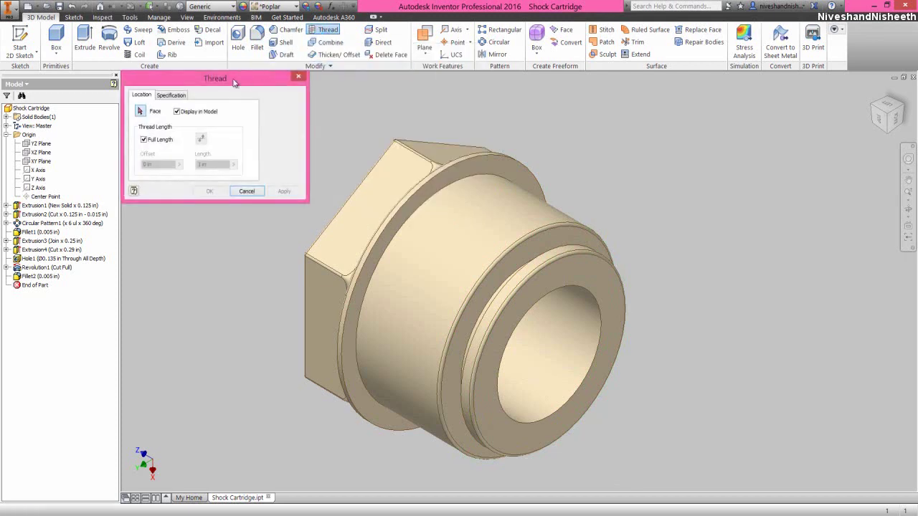
click(176, 96)
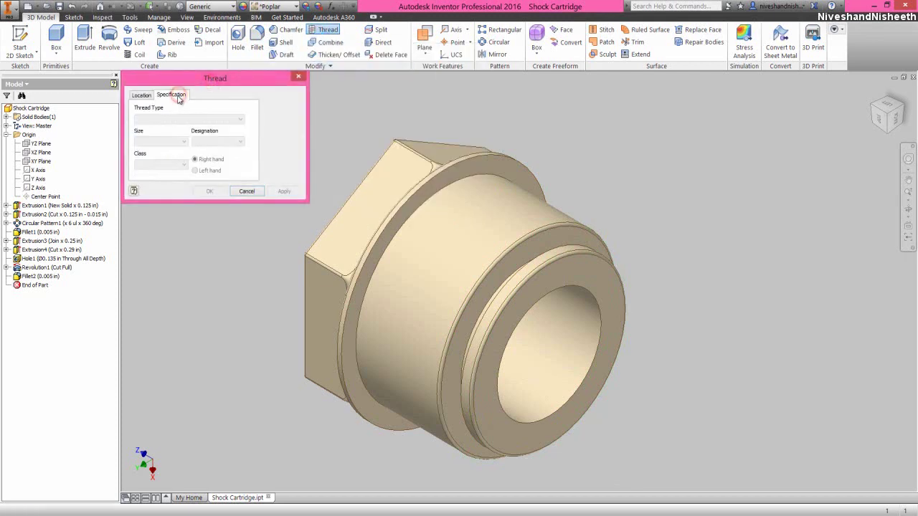
click(423, 402)
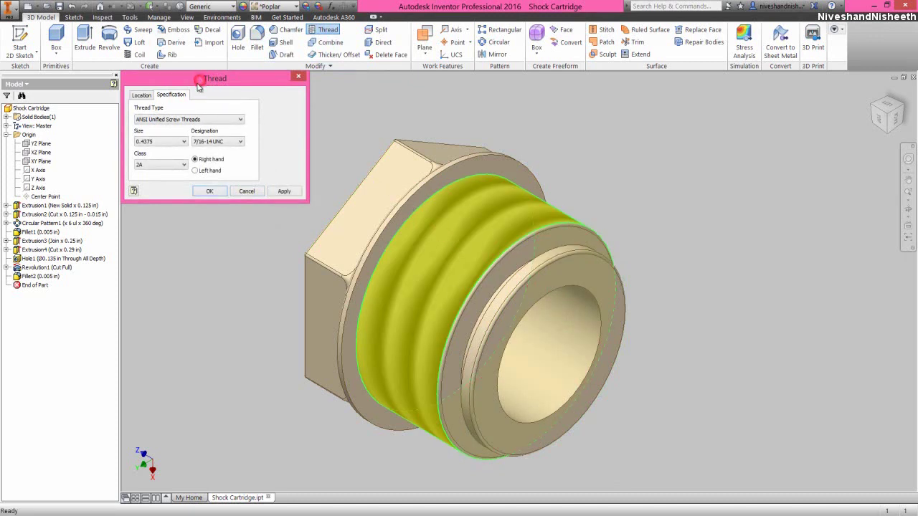
click(228, 143)
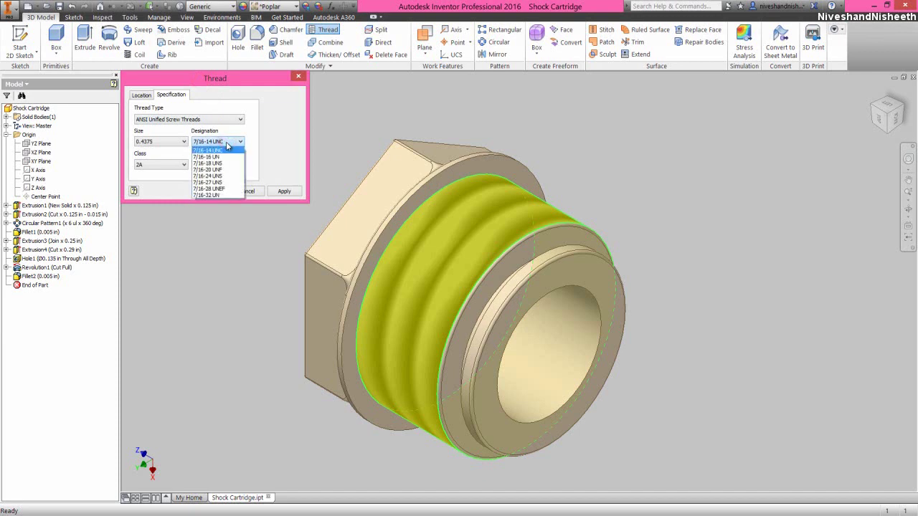
click(227, 189)
click(224, 191)
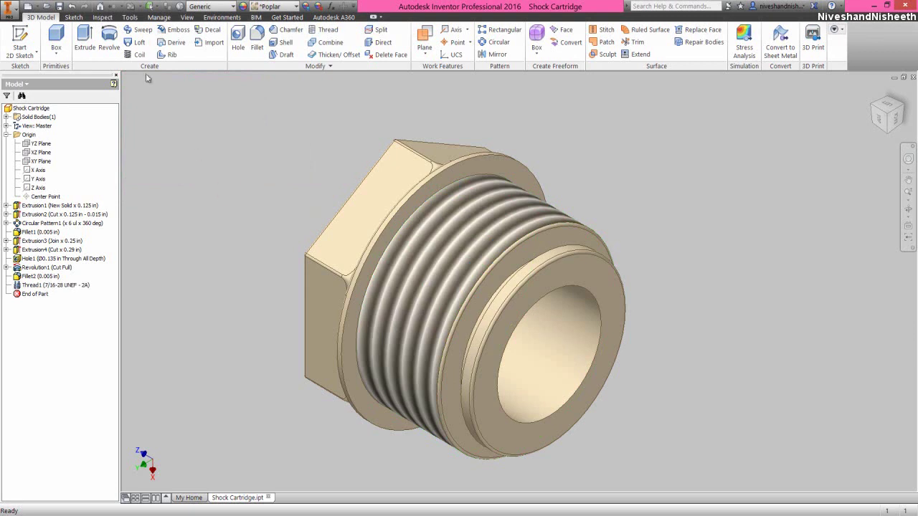
- Save the threaded Shock Cartridge part
click(59, 6)
click(868, 113)
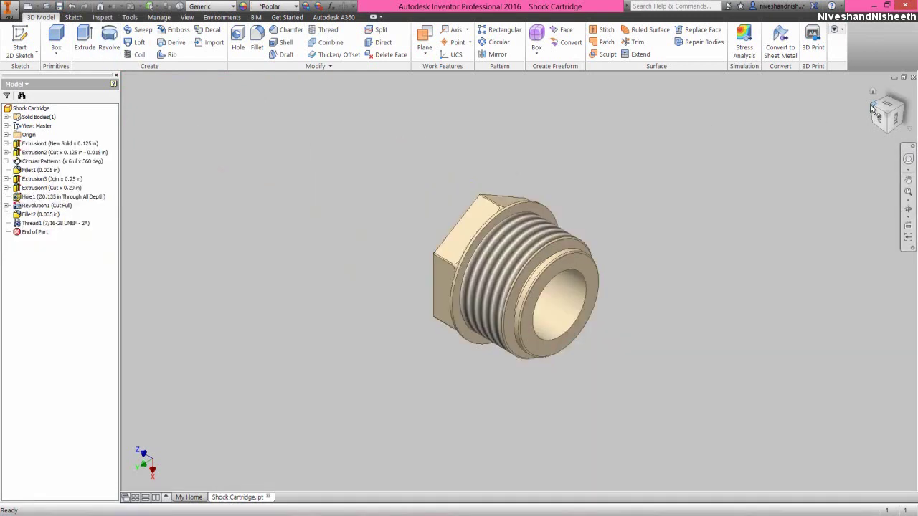
drag(867, 114, 439, 185)
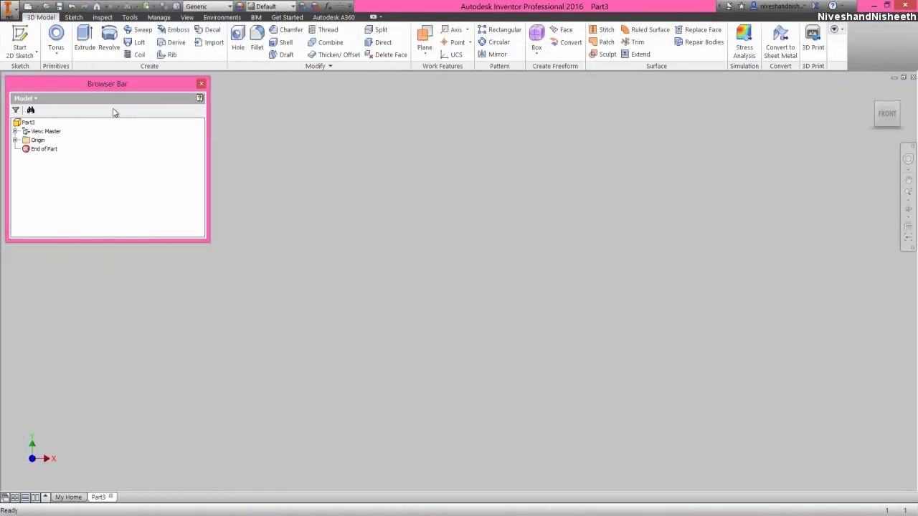
- Start a torus primitive on the XY plane, centered on the origin, with its section center .1875/2 in along the horizontal axis
click(60, 39)
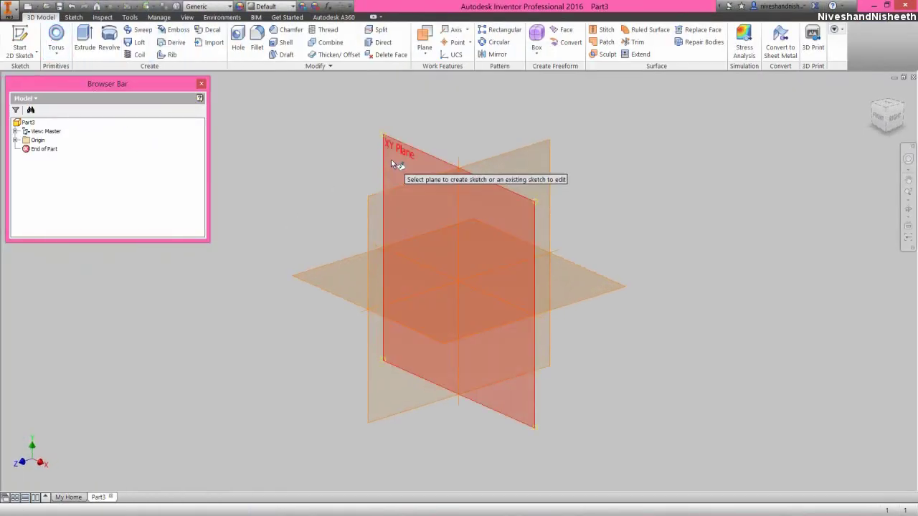
click(391, 159)
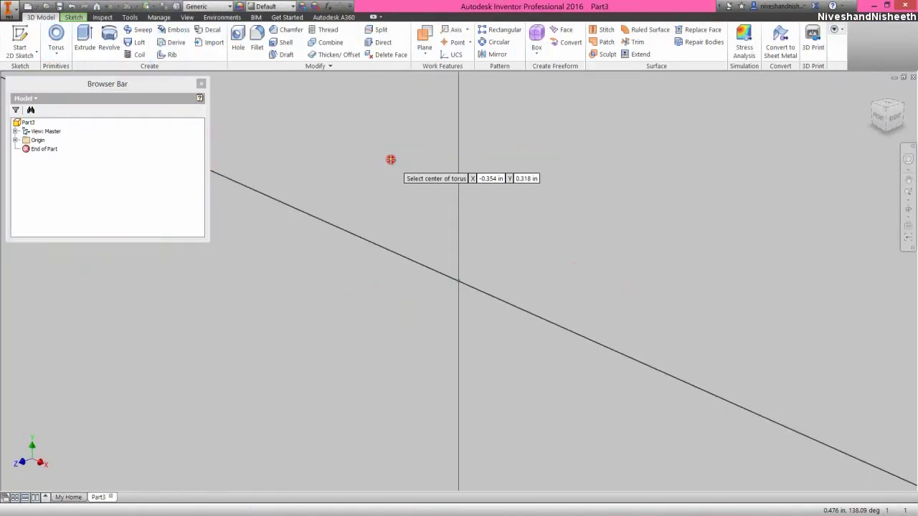
click(880, 119)
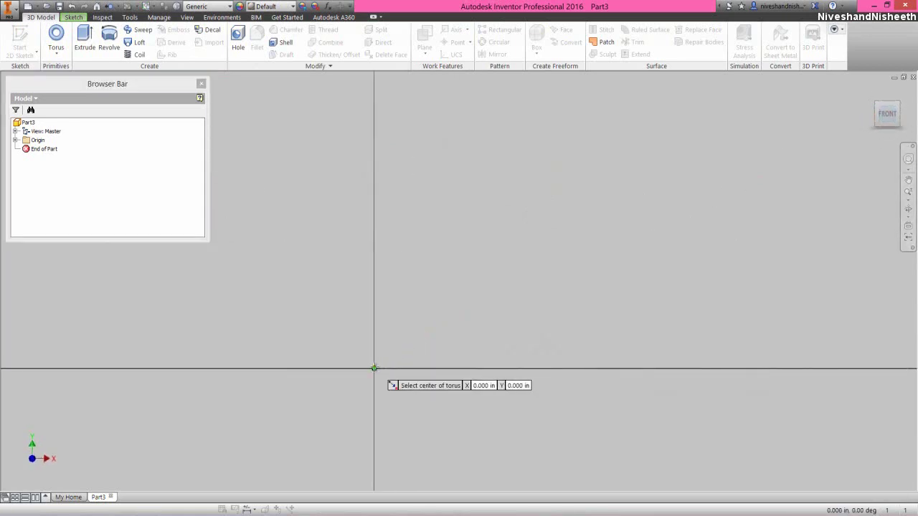
click(373, 368)
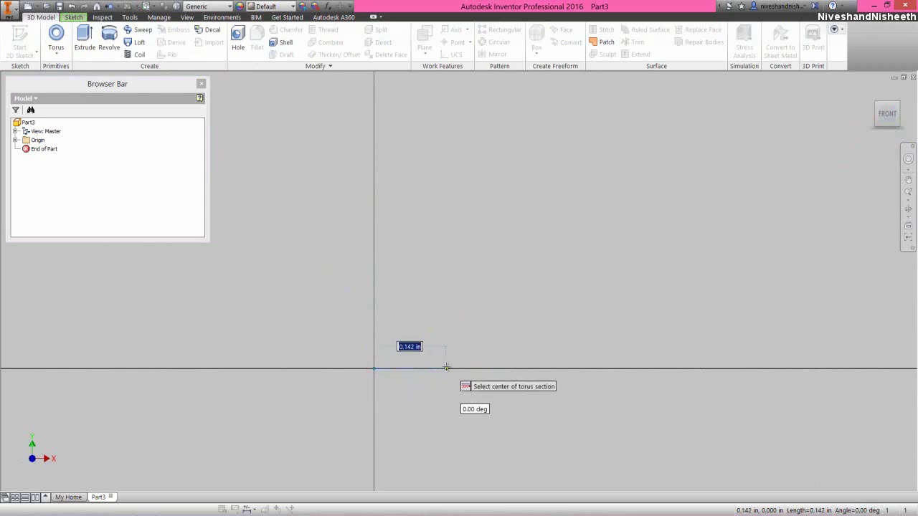
text(.1)
text(875/2)
key(Return)
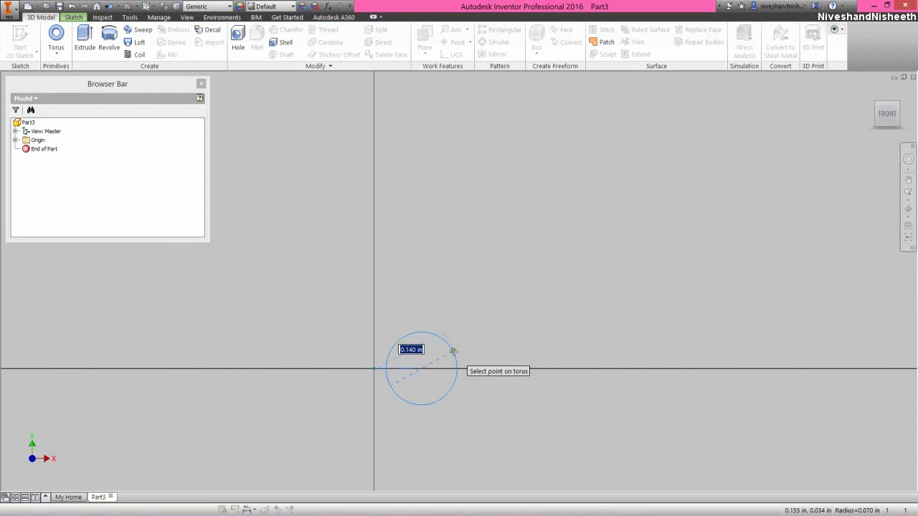
- Give the torus section a .063 in diameter and create it as a new solid with a full revolution
text(.)
key(Return)
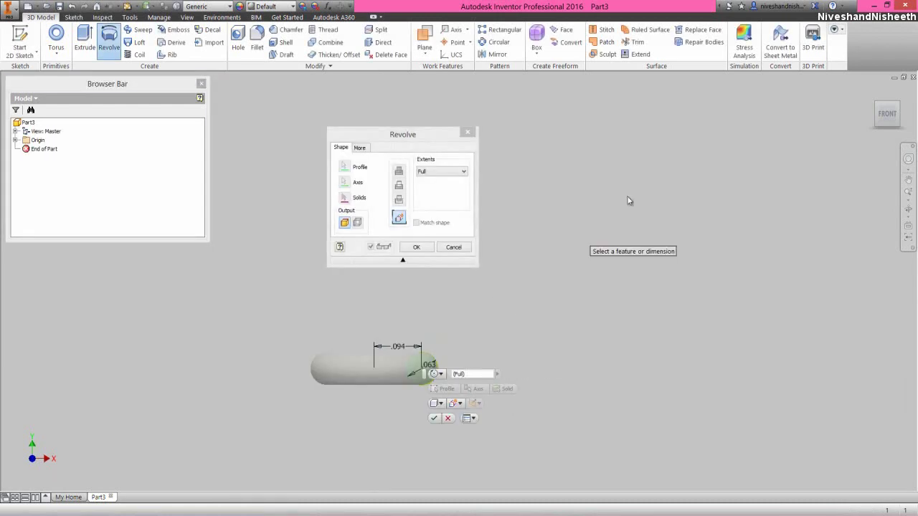
click(874, 94)
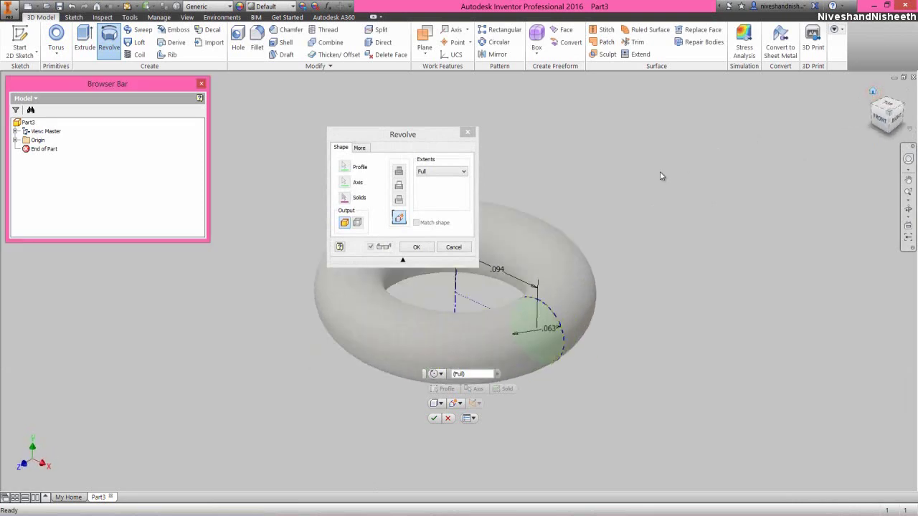
click(426, 134)
click(419, 245)
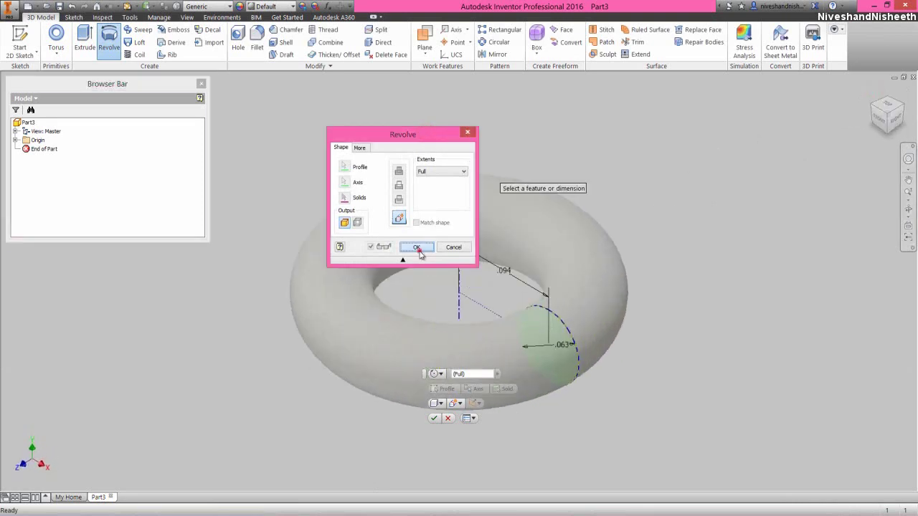
- Apply the Bronze - Satin appearance to the torus part
click(239, 6)
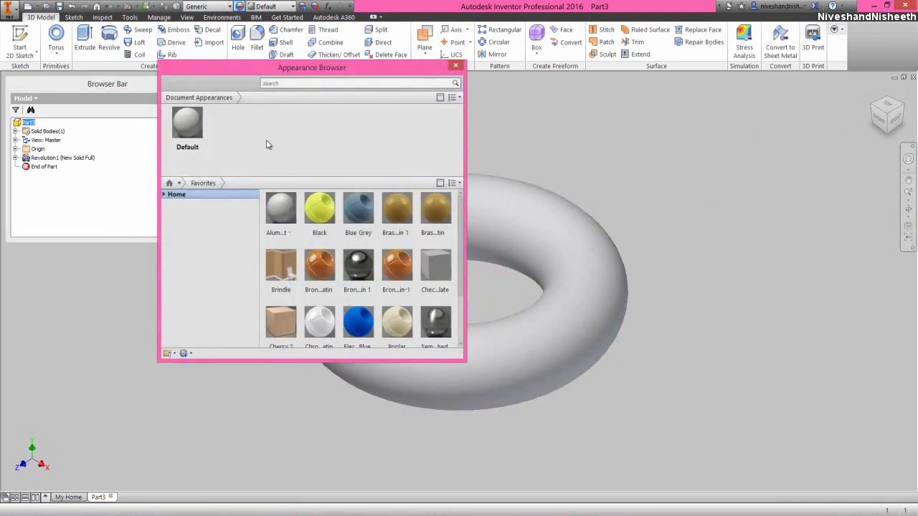
click(314, 298)
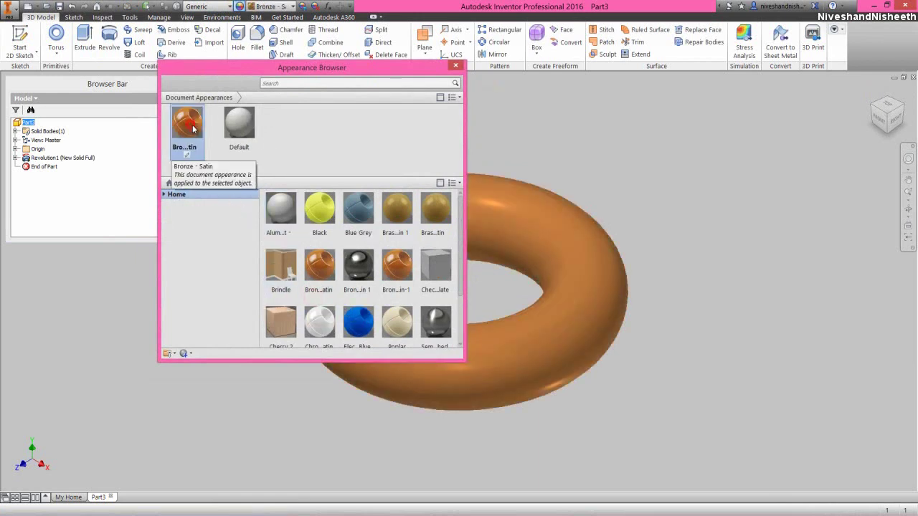
click(456, 66)
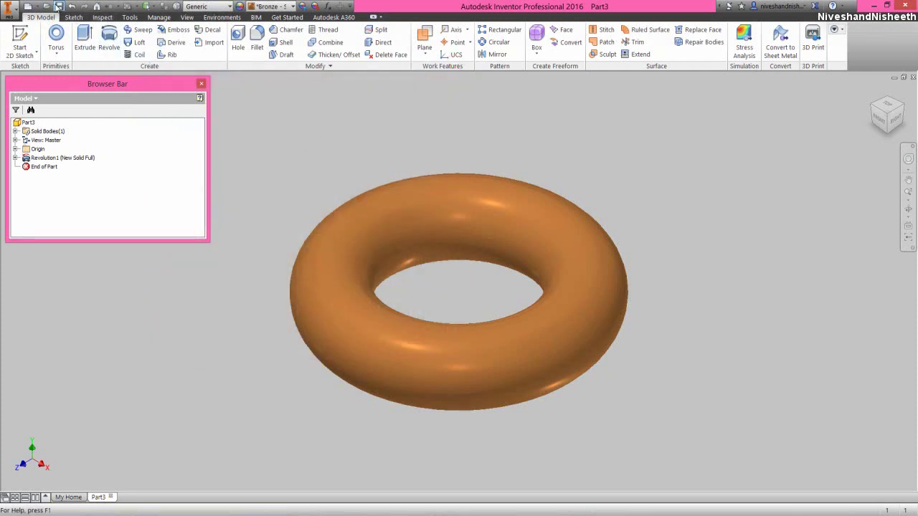
- Save the torus part as O-Ring in the Miscellaneous Components folder
click(58, 6)
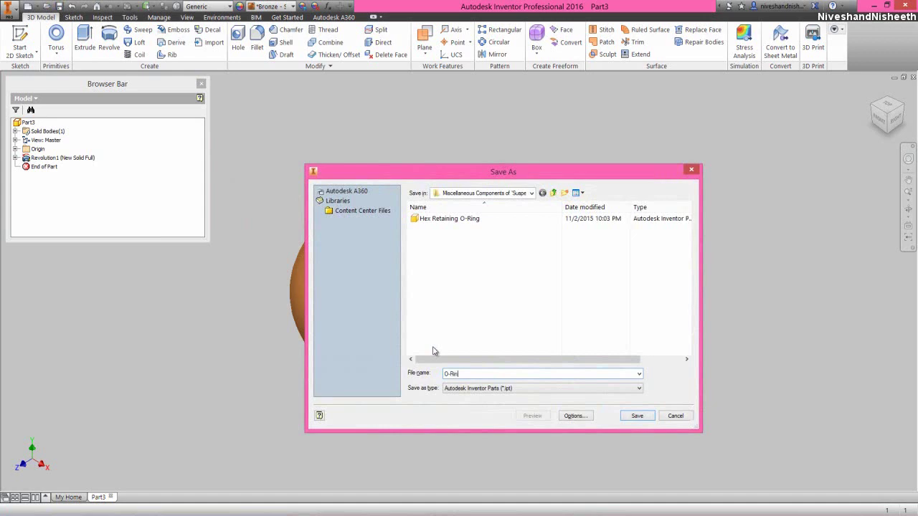
click(462, 376)
click(637, 416)
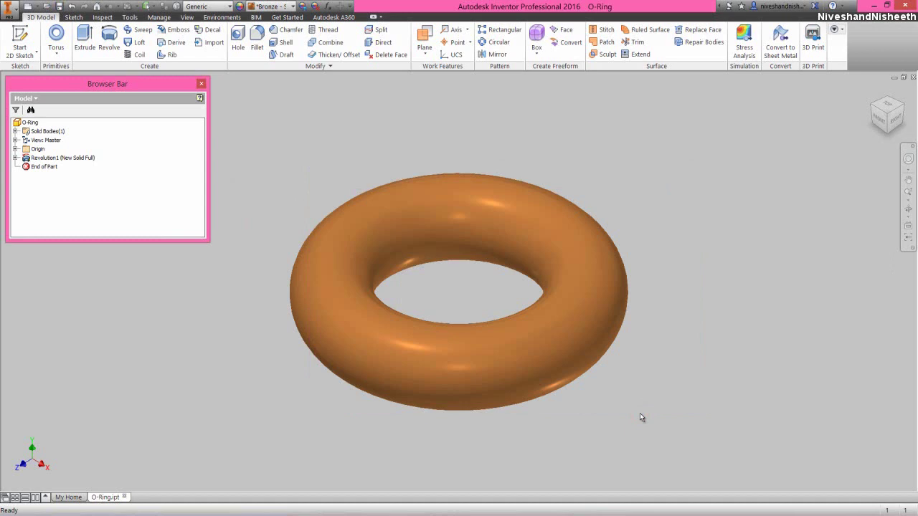
click(762, 207)
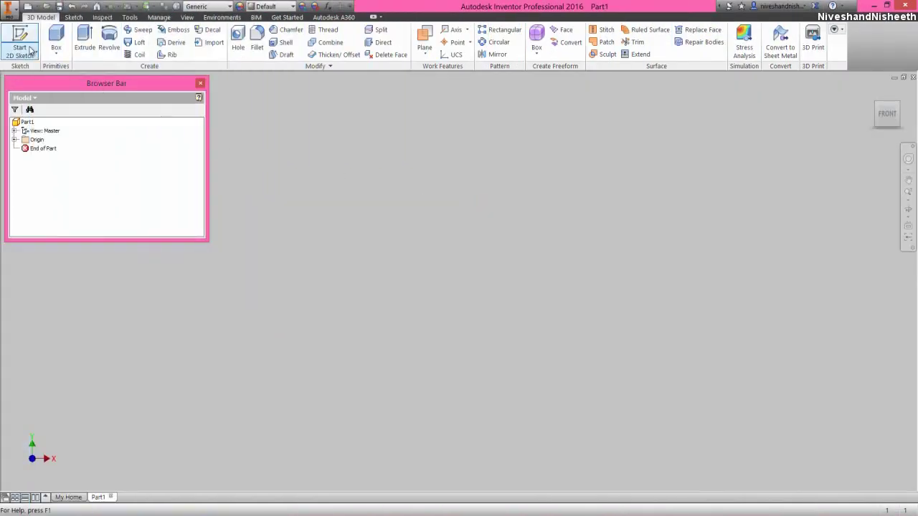
- Start a sketch on the new part's XY plane and project the YZ and XZ origin planes into it
click(21, 49)
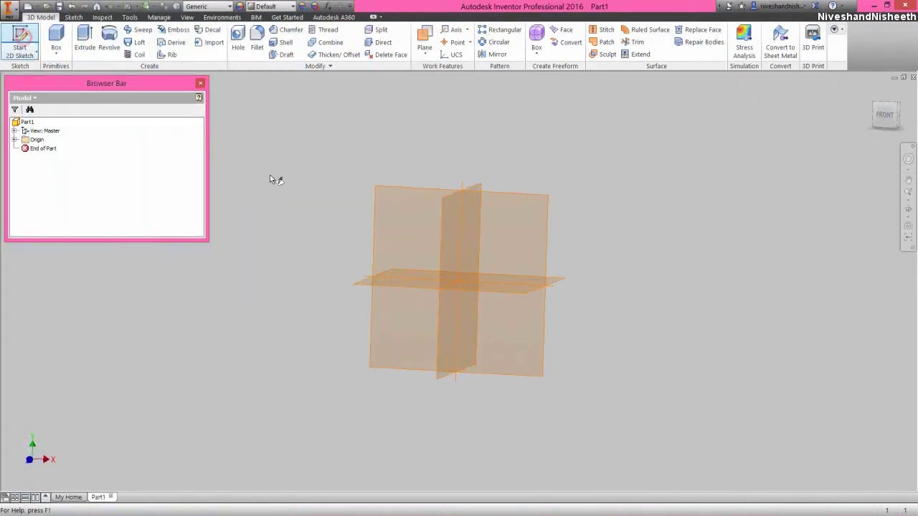
click(389, 151)
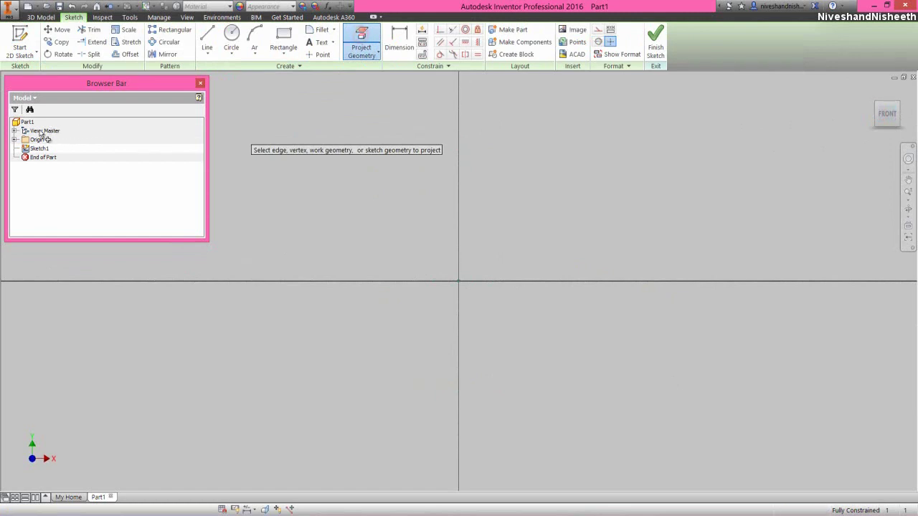
click(15, 140)
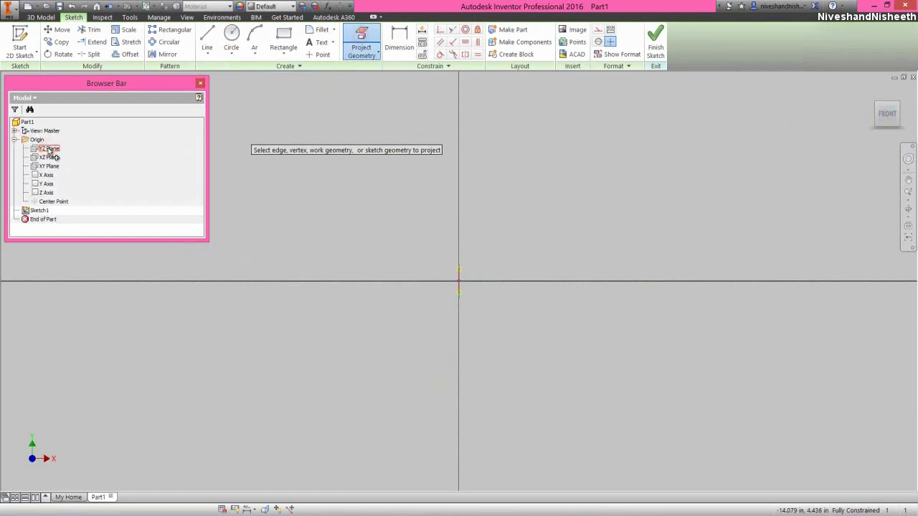
right_click(404, 273)
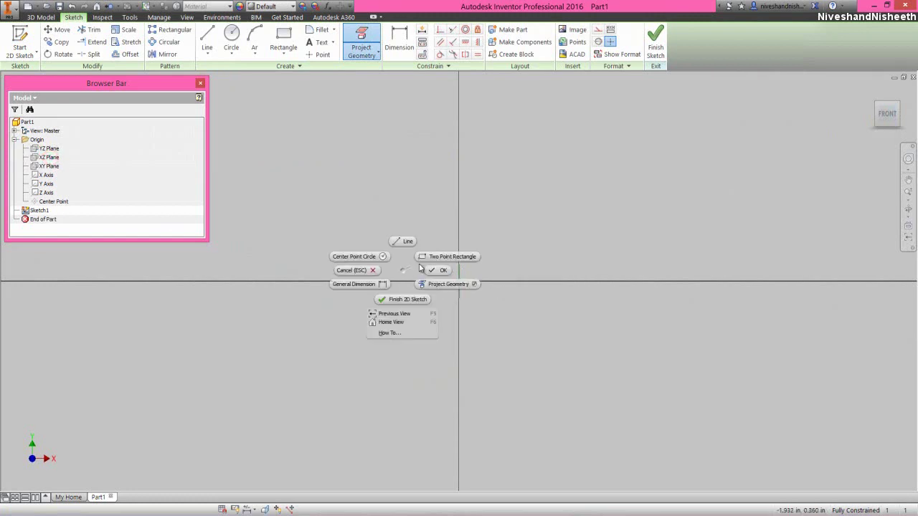
click(430, 265)
- Convert the projected horizontal line to construction and the vertical one to a centerline, and collapse the model tree
drag(428, 244, 500, 315)
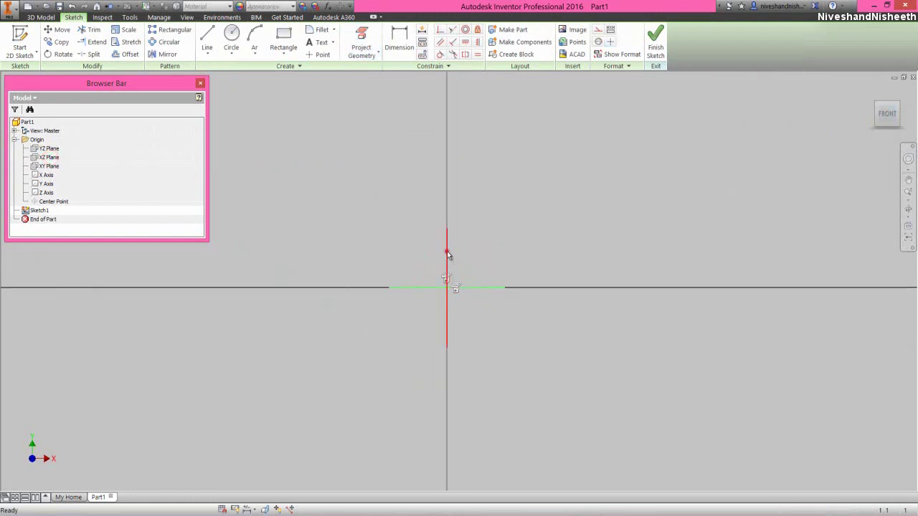
click(446, 255)
click(597, 30)
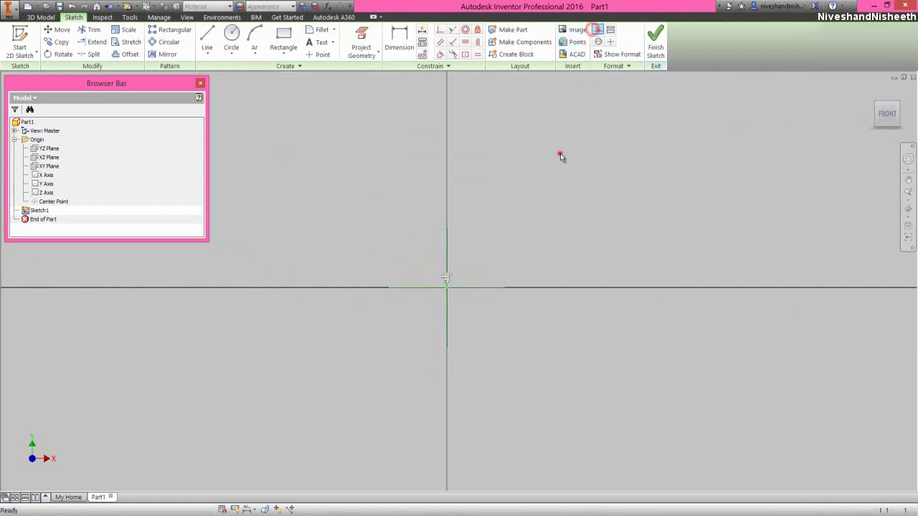
click(560, 154)
click(447, 252)
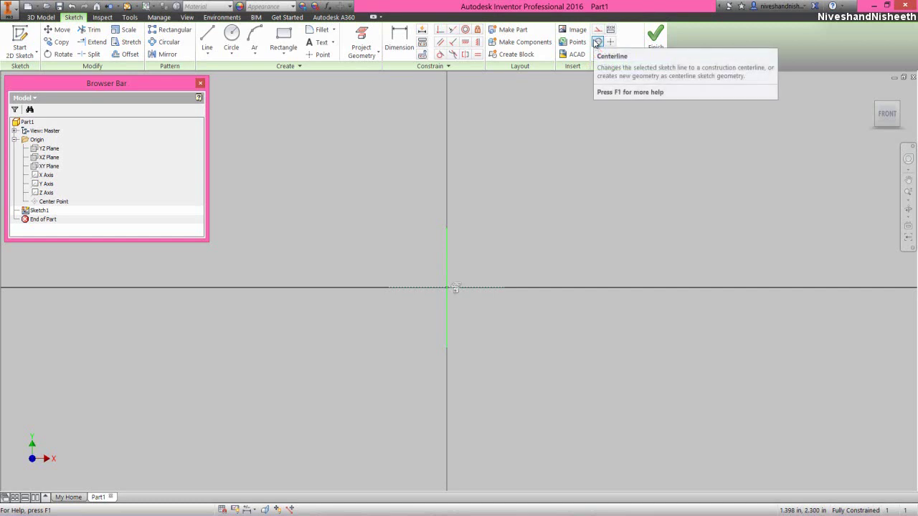
click(597, 42)
click(608, 183)
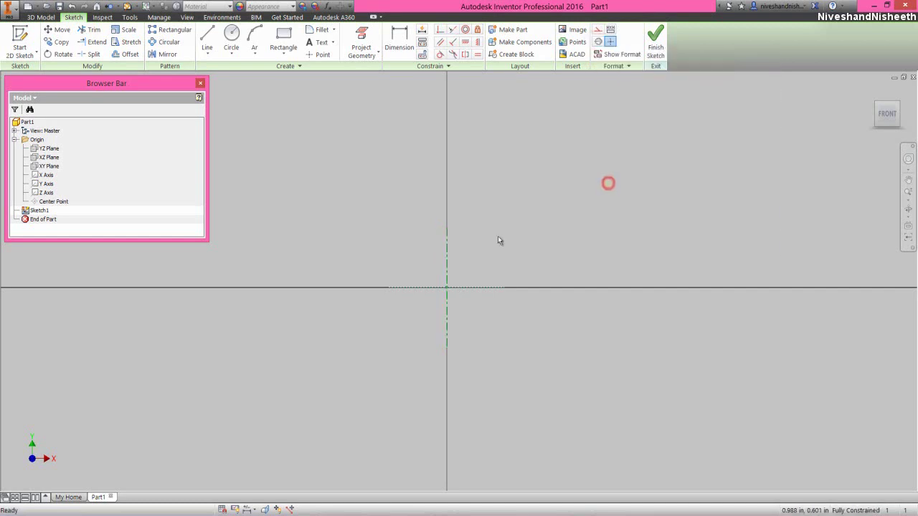
right_click(167, 149)
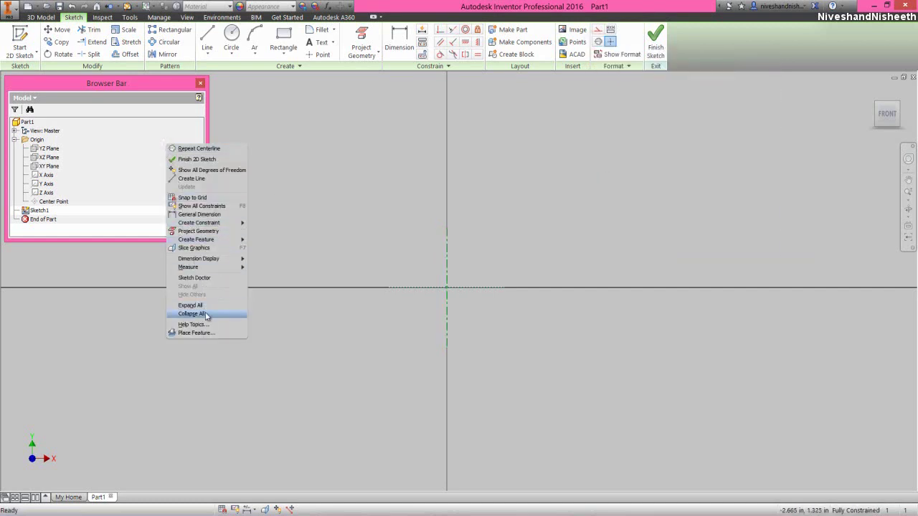
click(205, 314)
- Draw a horizontal line about 0.56 in long on the horizontal axis beside the centerline and a vertical line about 0.39 in tall above its outer end
right_click(531, 208)
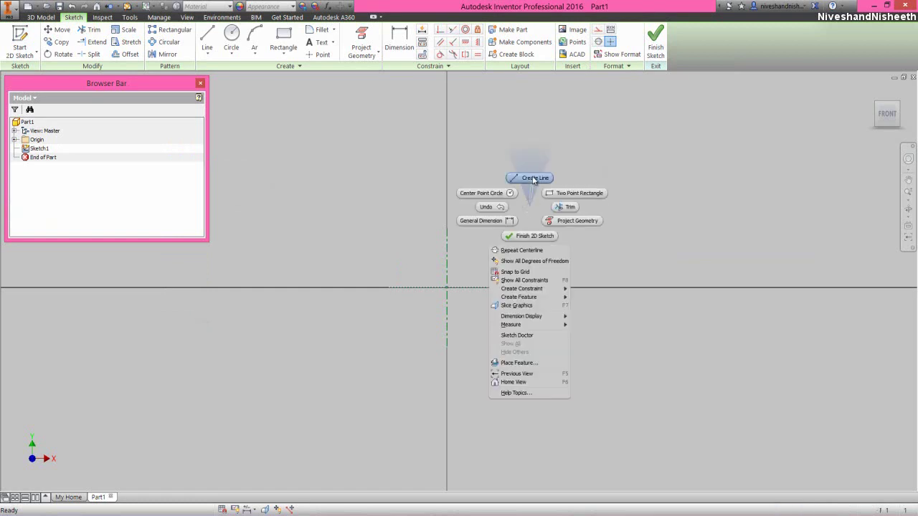
click(532, 177)
scroll(463, 262, up, 3)
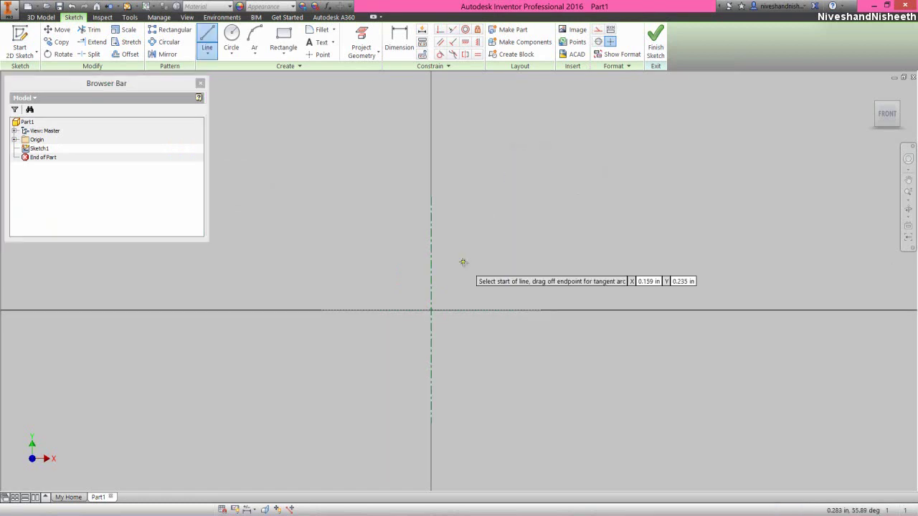
click(487, 310)
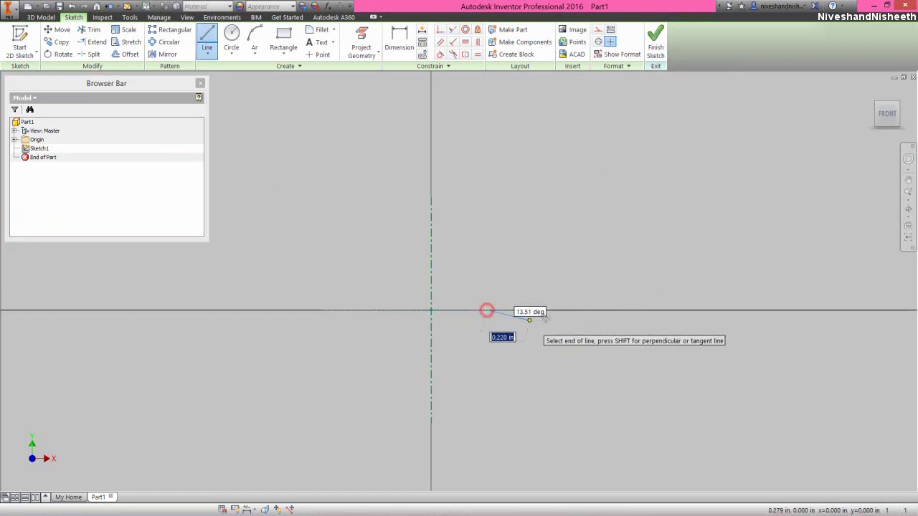
double_click(597, 310)
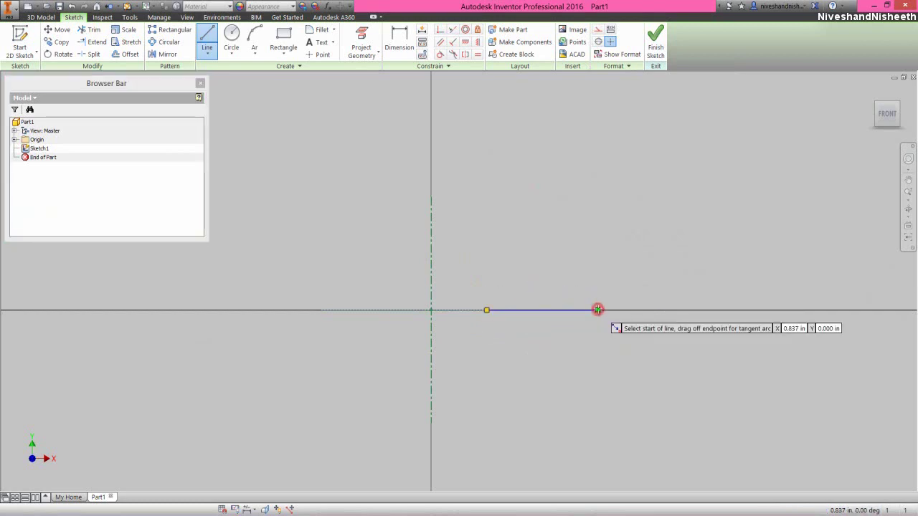
click(597, 230)
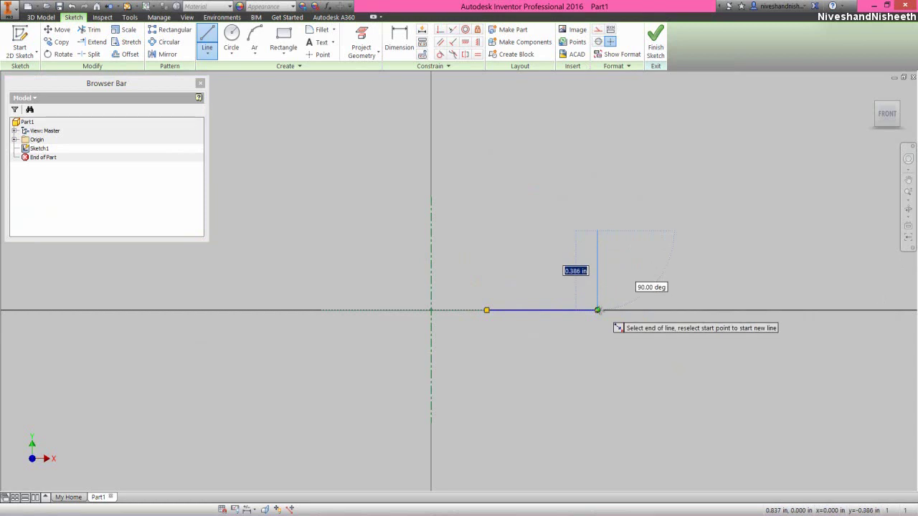
double_click(597, 310)
- Dimension the horizontal line's inner endpoint about the centerline with a .13 in diameter
right_click(615, 263)
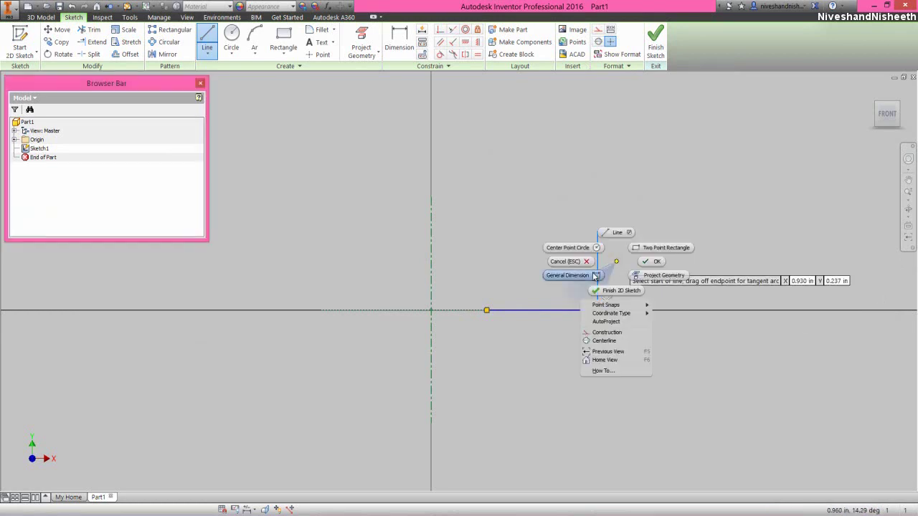
click(594, 276)
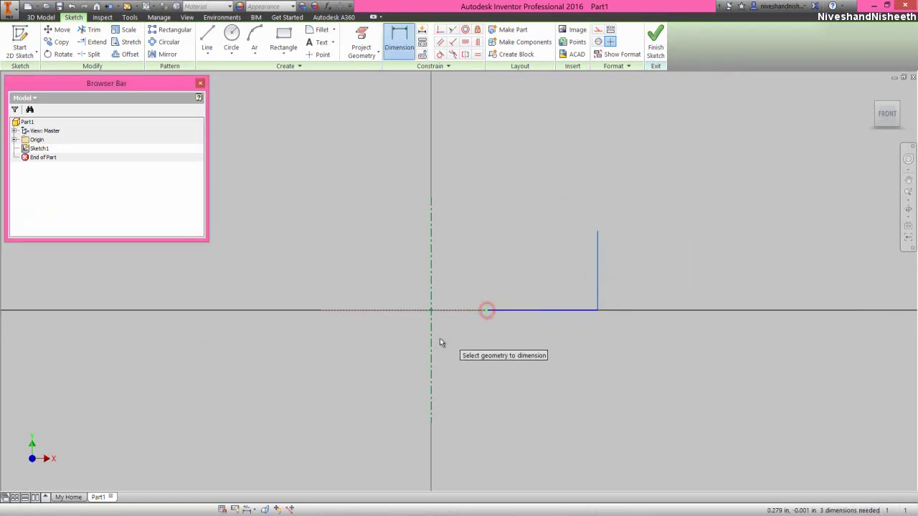
click(426, 310)
click(415, 358)
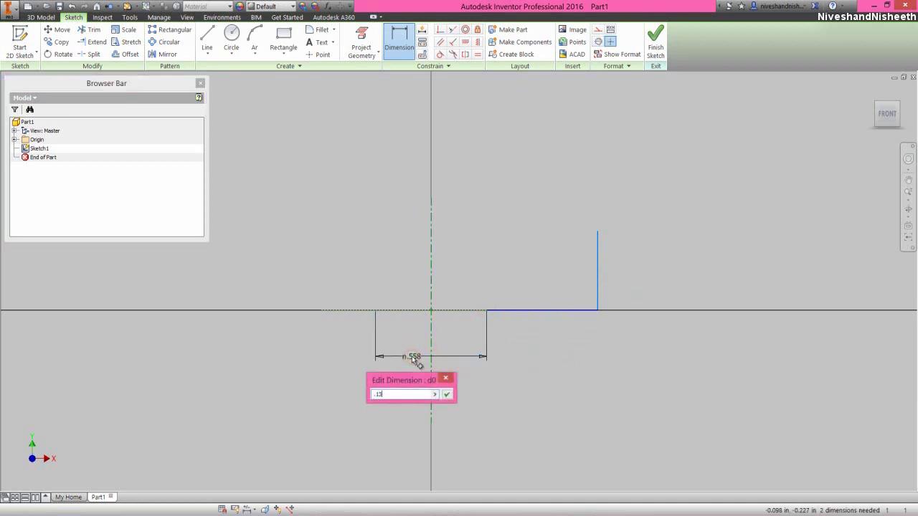
text(.13)
key(Return)
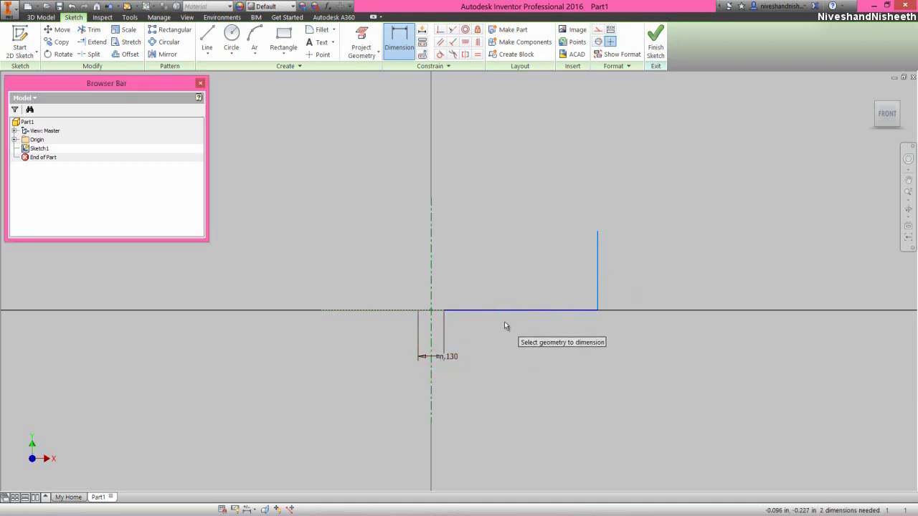
- Dimension the vertical line about the centerline with a .41 in diameter
click(432, 335)
click(599, 274)
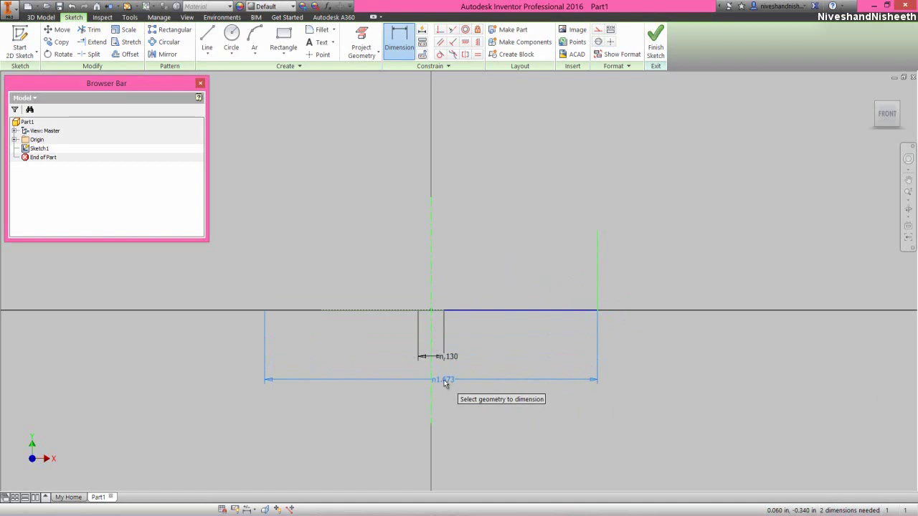
click(445, 384)
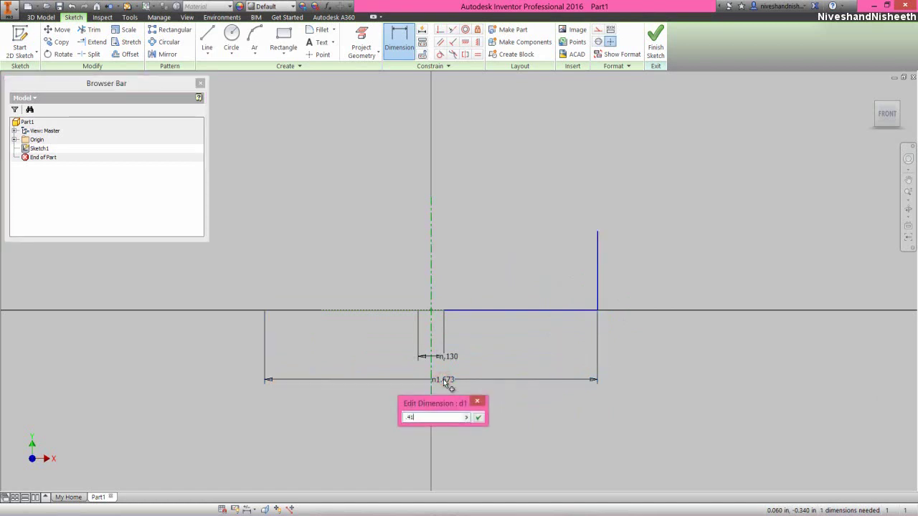
key(Return)
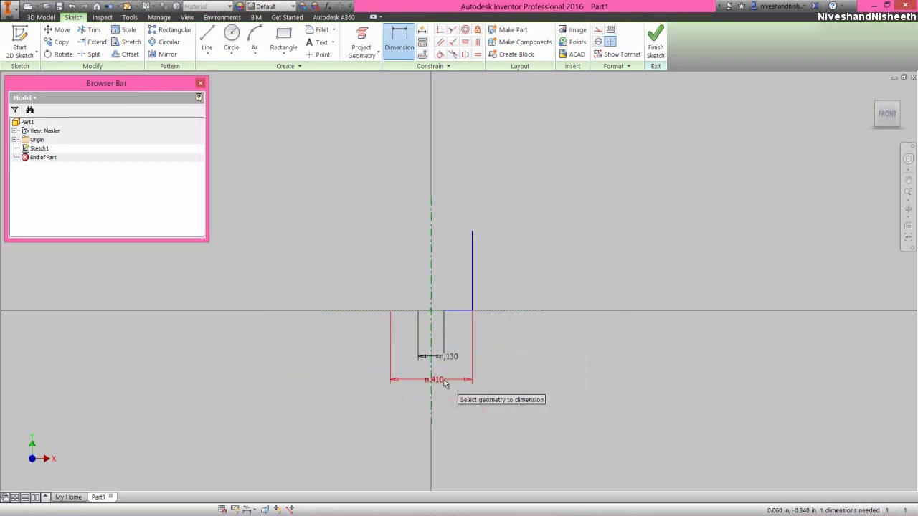
- Dimension the height of the outer vertical line as .07 in
click(470, 273)
click(501, 277)
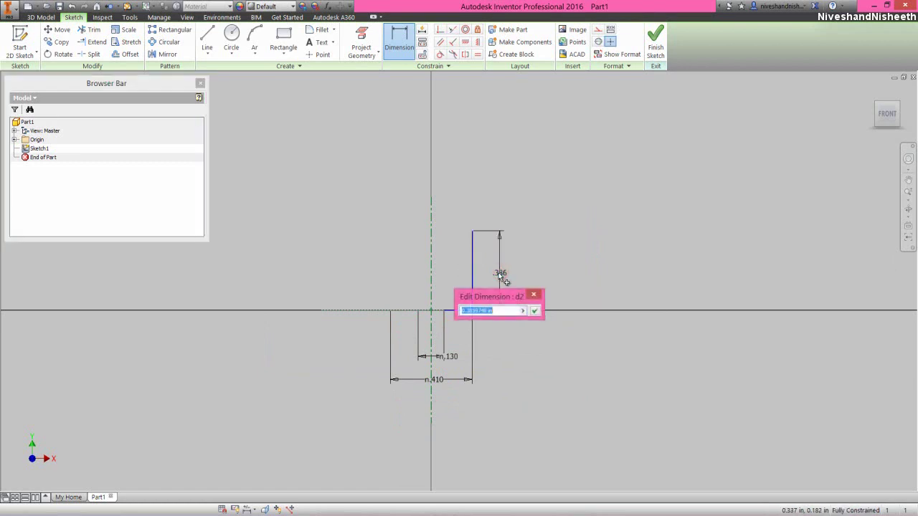
text(.07)
key(Return)
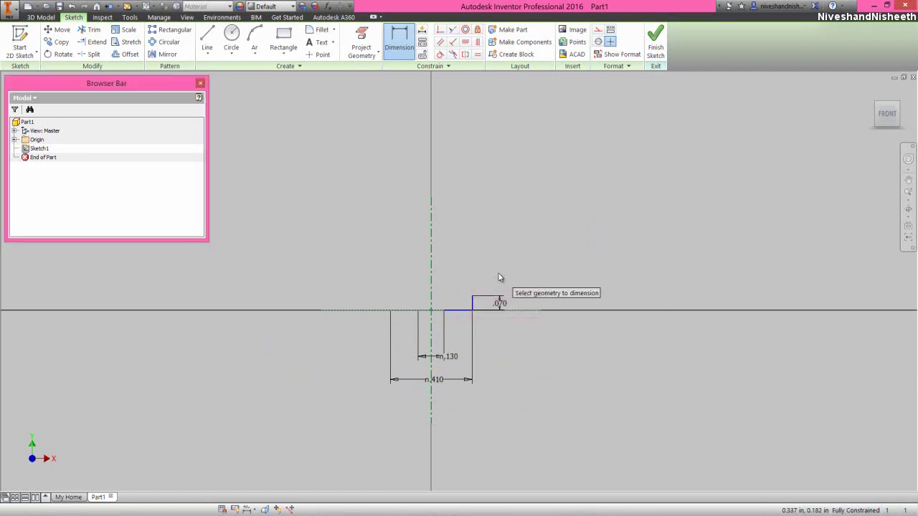
right_click(472, 234)
click(504, 236)
- Draw a .025 in horizontal line inward from the upper end of the vertical line
scroll(451, 315, up, 8)
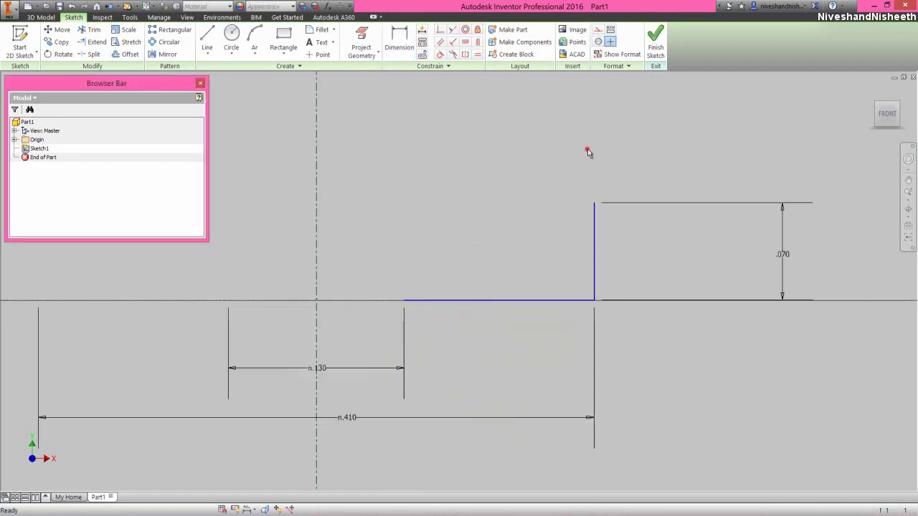
right_click(578, 176)
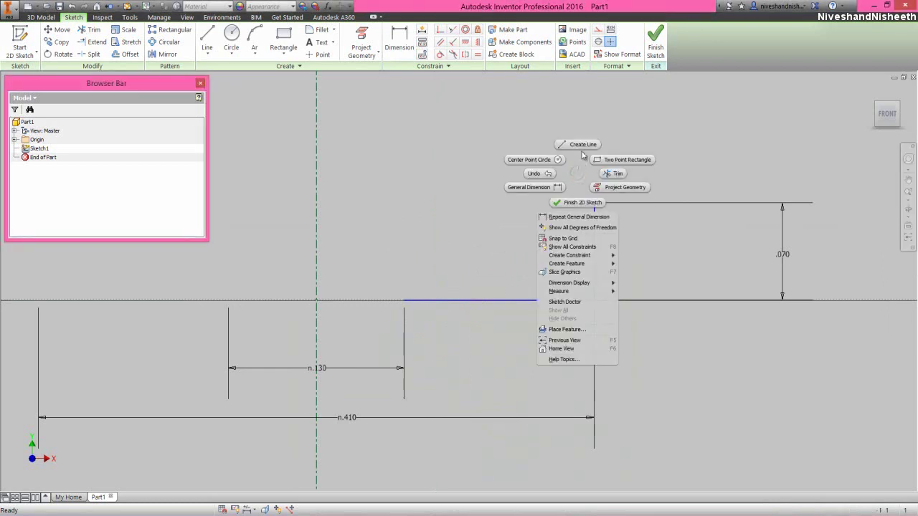
click(582, 144)
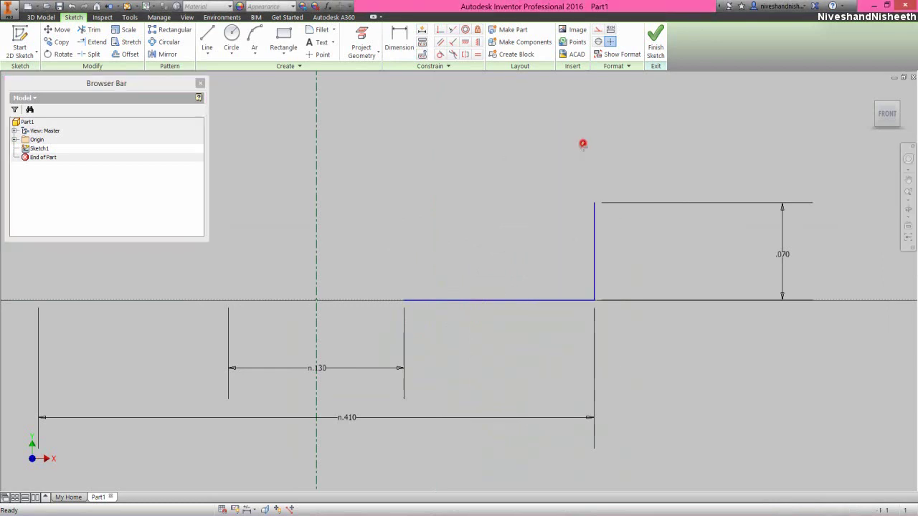
click(594, 200)
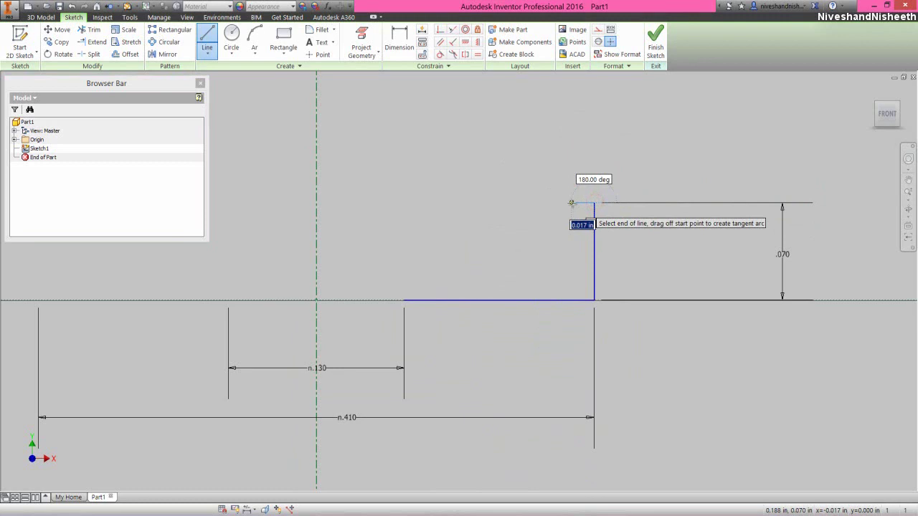
text(.025)
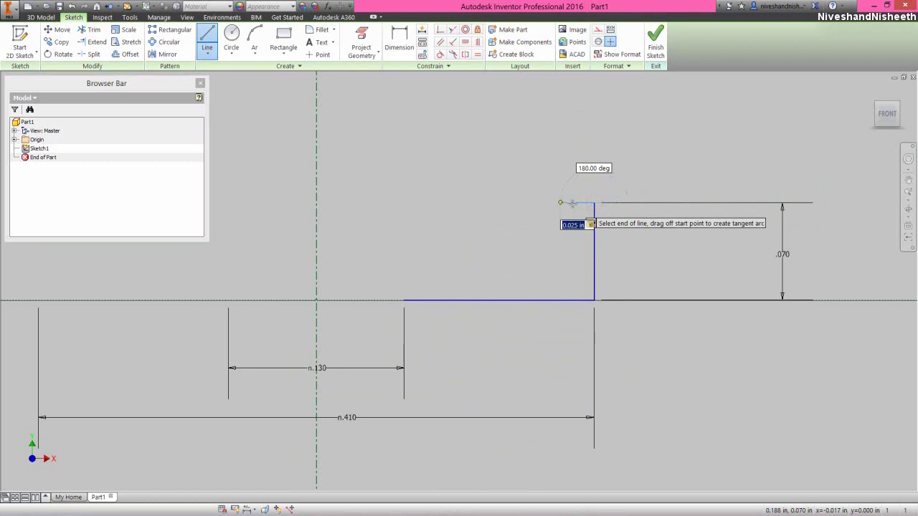
key(Return)
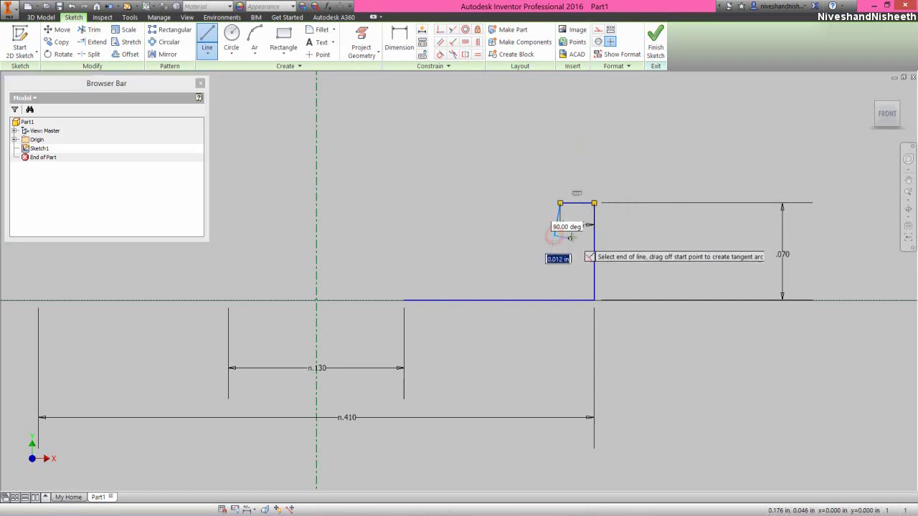
- Close the profile with a slanted lip edge, a short ledge, a wall about 0.032 in tall and a floor returning to the base line's inner end
click(554, 235)
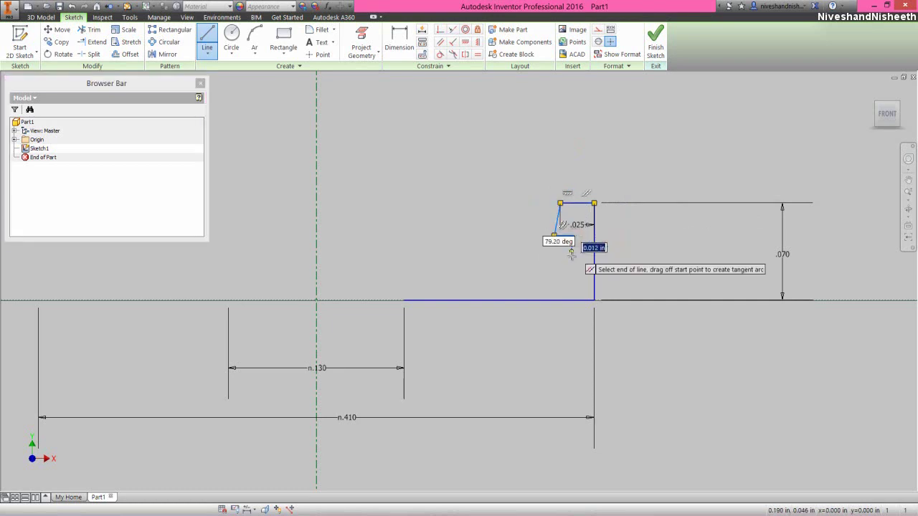
click(574, 280)
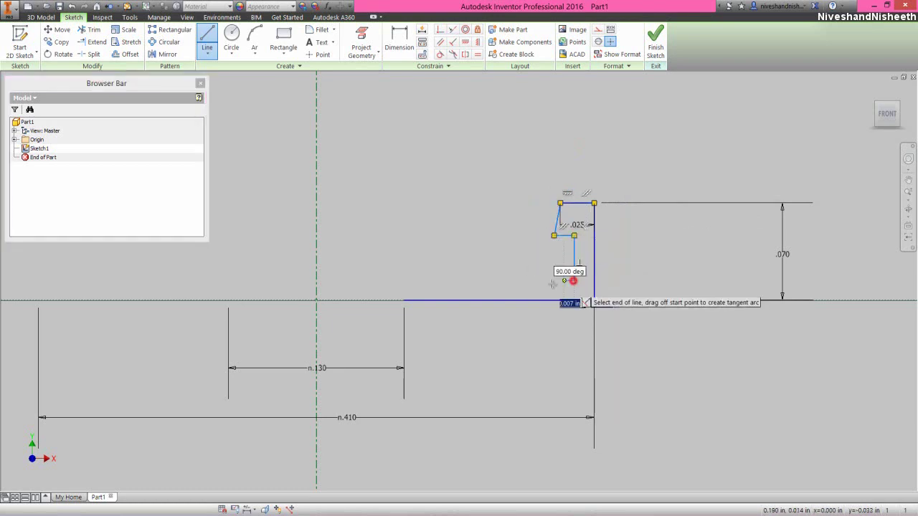
click(405, 280)
click(404, 300)
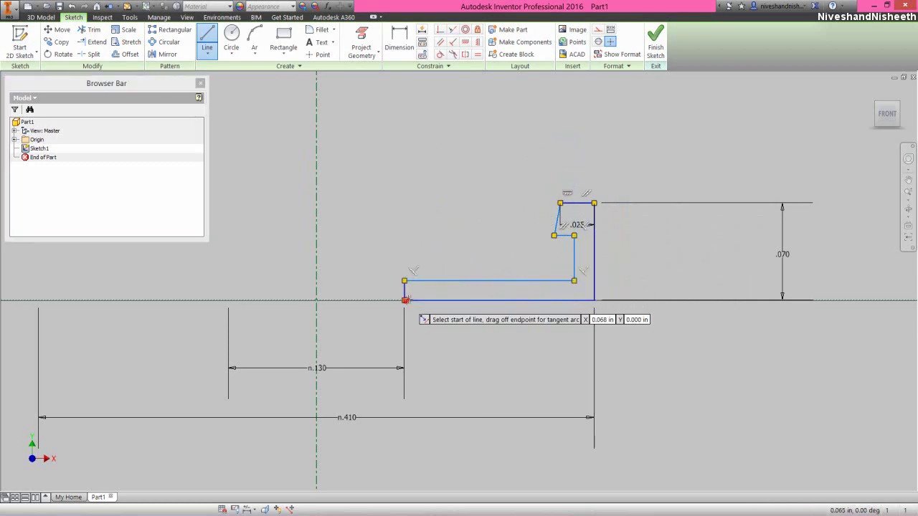
right_click(436, 250)
click(471, 252)
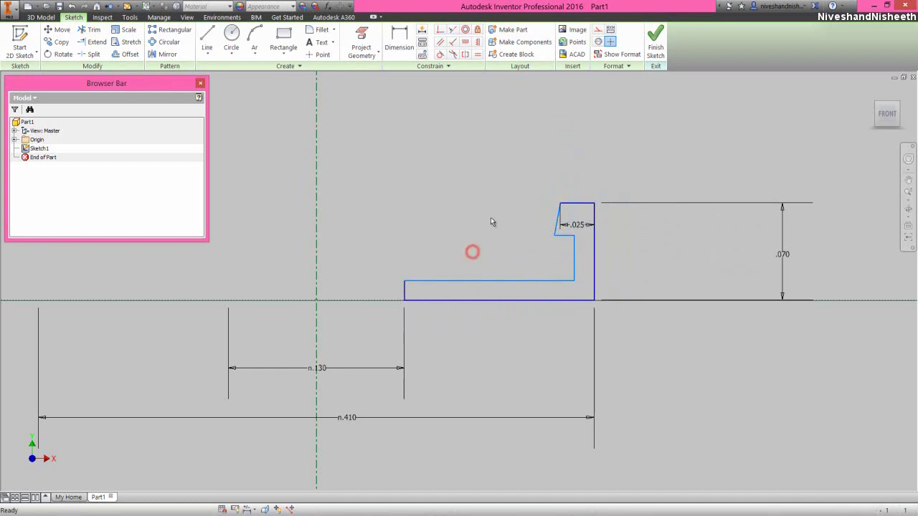
- Dimension the lip's lower inner corner about the centerline with a .35582 in diameter
right_click(549, 153)
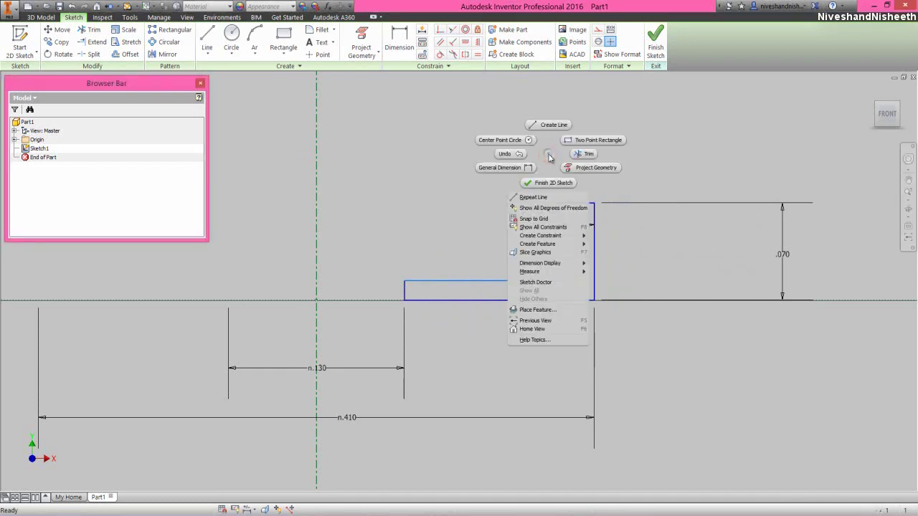
click(518, 168)
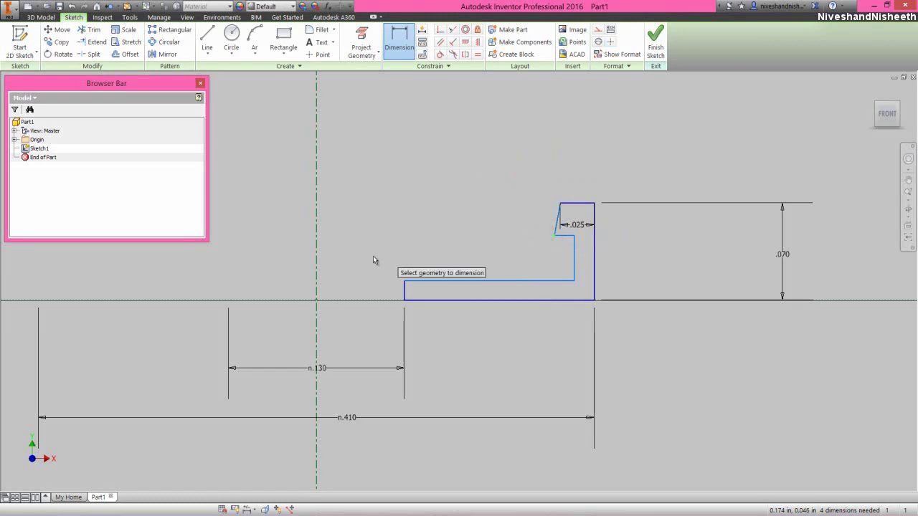
click(316, 274)
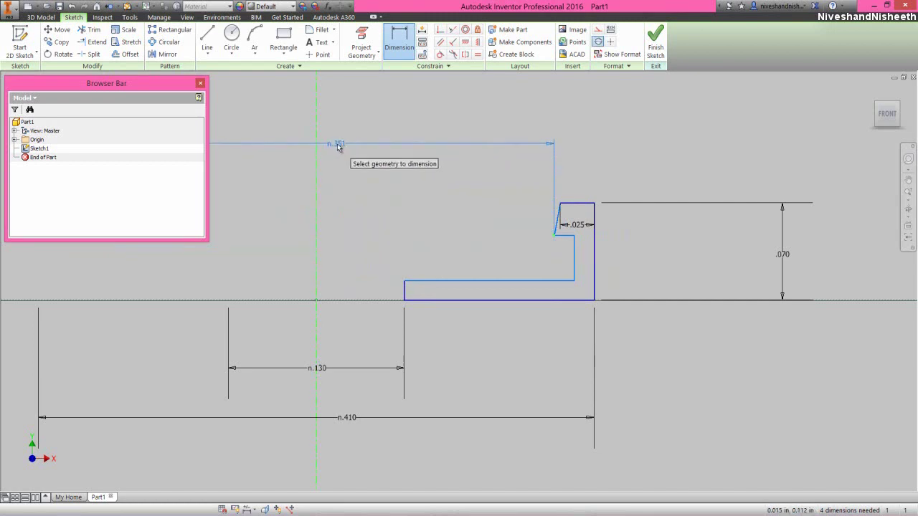
click(336, 143)
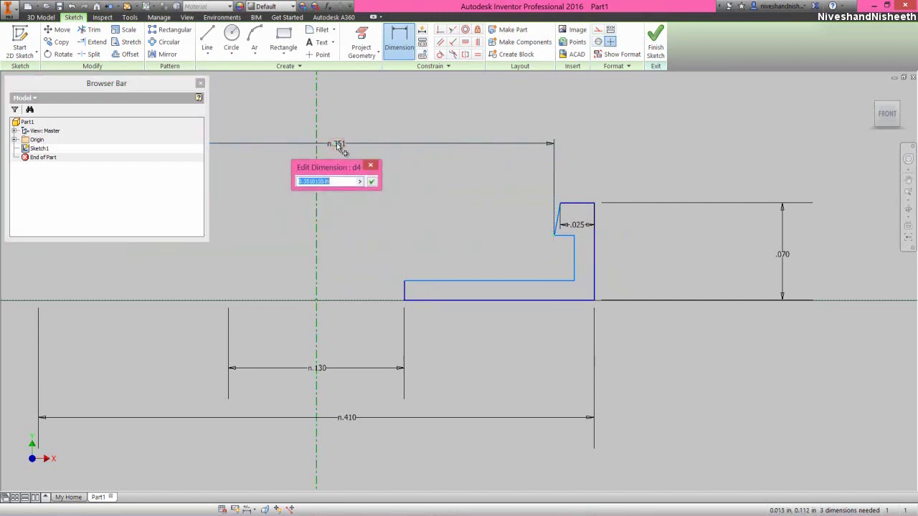
text(.35582)
key(Return)
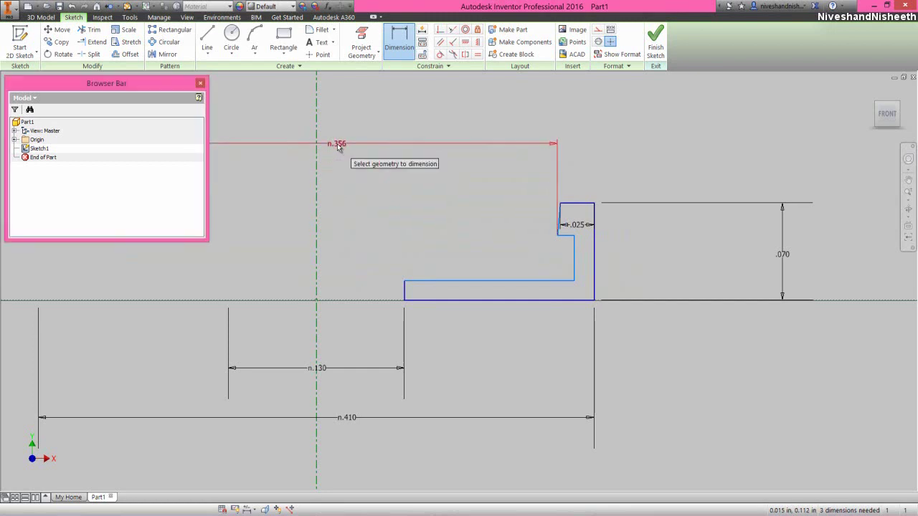
- Dimension the inner vertical wall below the lip about the centerline with a .375 in diameter
click(573, 258)
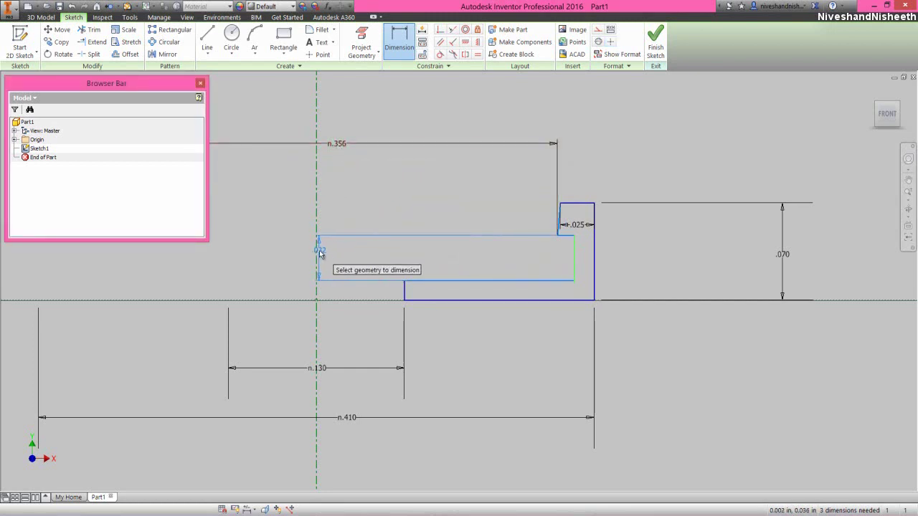
click(317, 252)
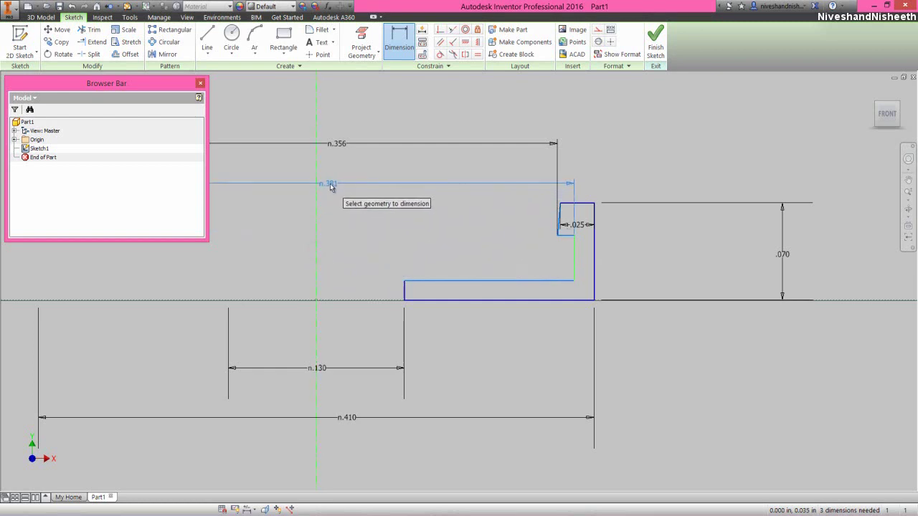
click(344, 185)
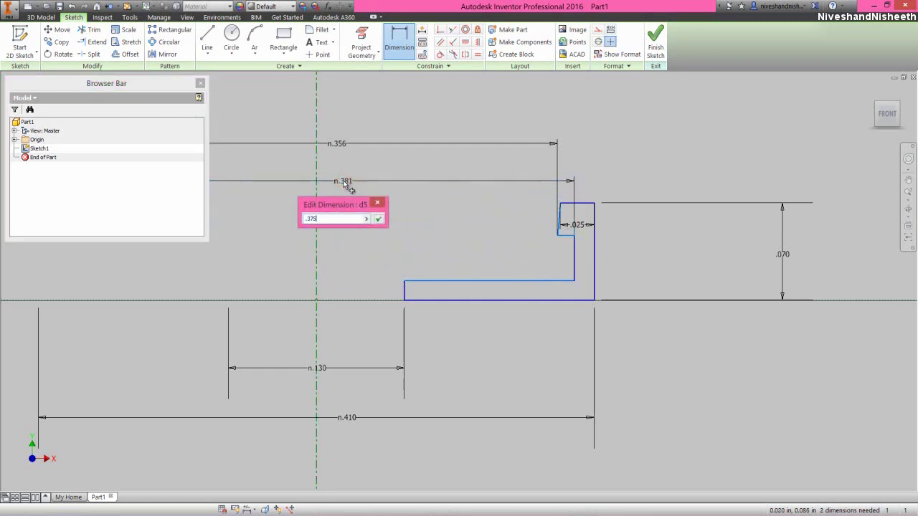
text(.375)
key(Return)
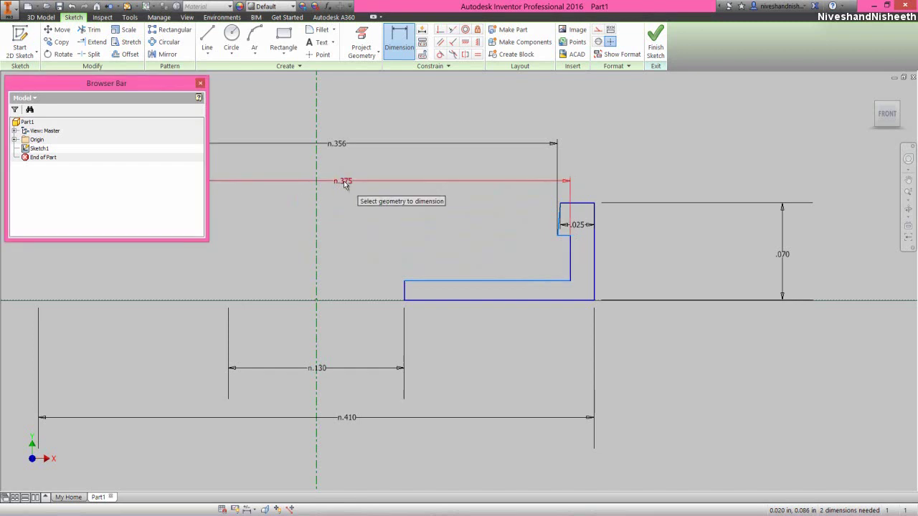
right_click(409, 227)
click(432, 236)
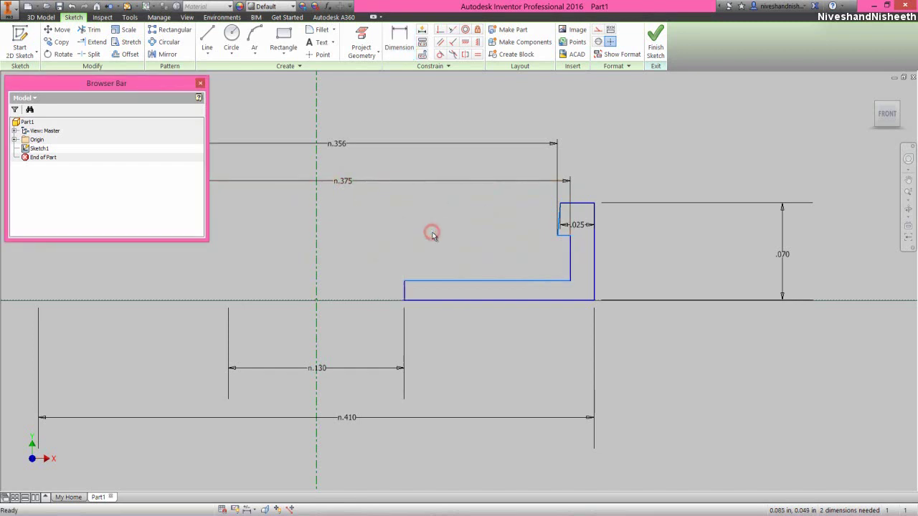
- Dimension the short vertical edge at the profile's inner end as .02 in to set the floor thickness
right_click(468, 255)
click(445, 266)
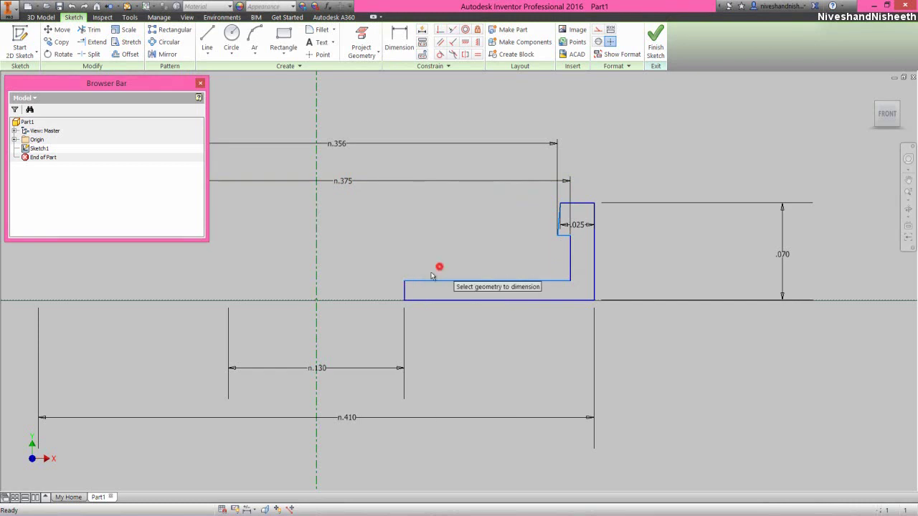
click(404, 288)
click(387, 293)
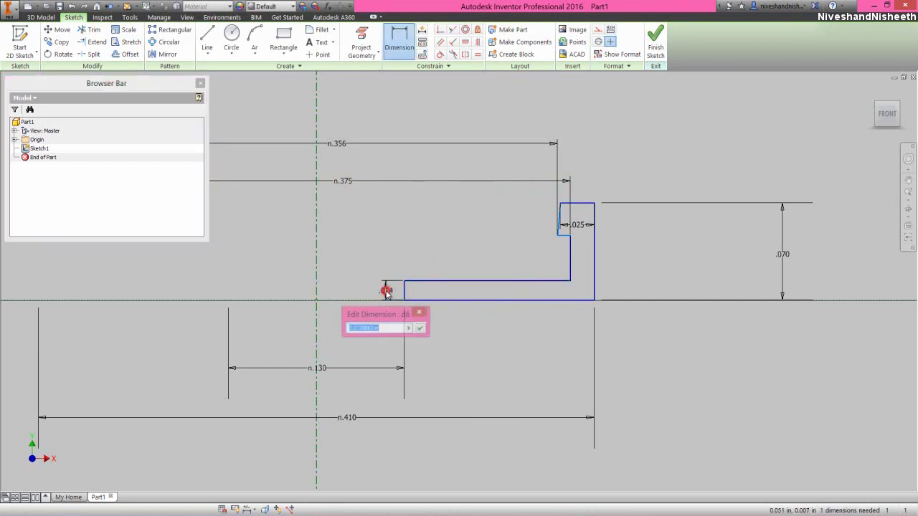
text(.02)
key(Return)
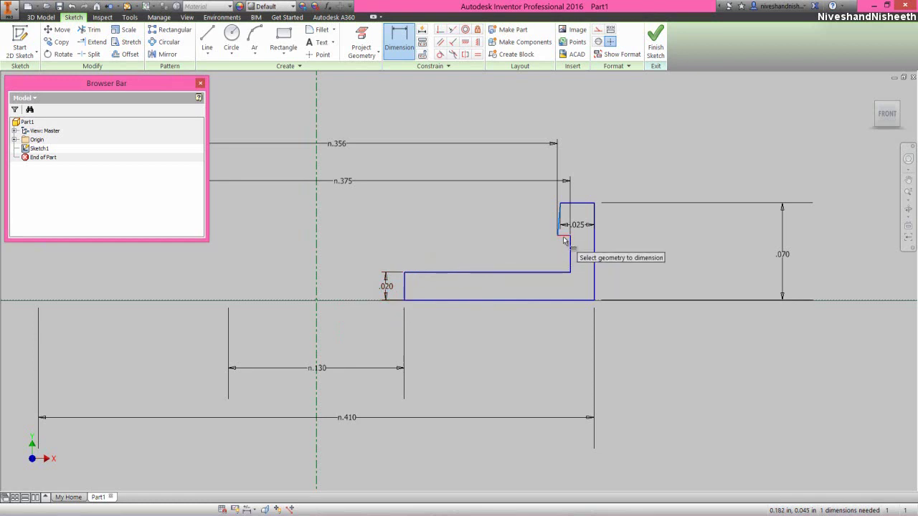
- Dimension the lip height between its upper edge and the ledge, linking it to the .025 lip width dimension
click(578, 207)
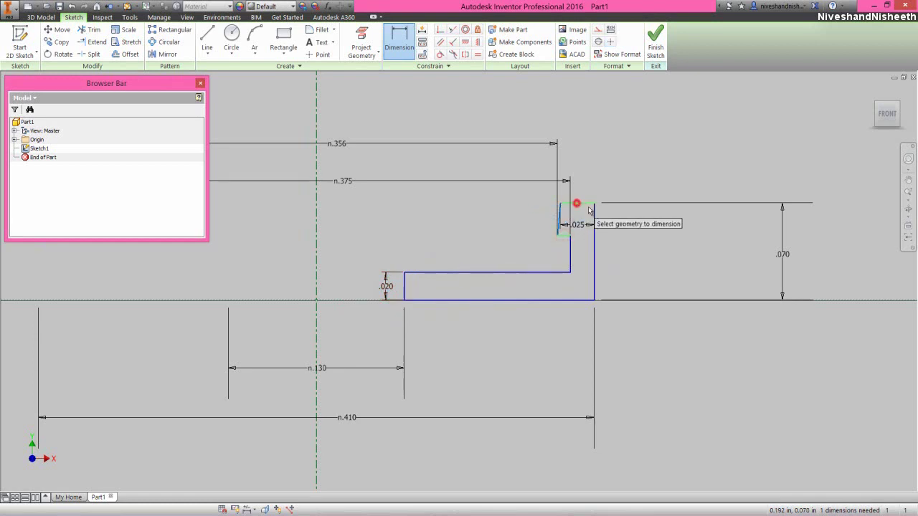
click(628, 213)
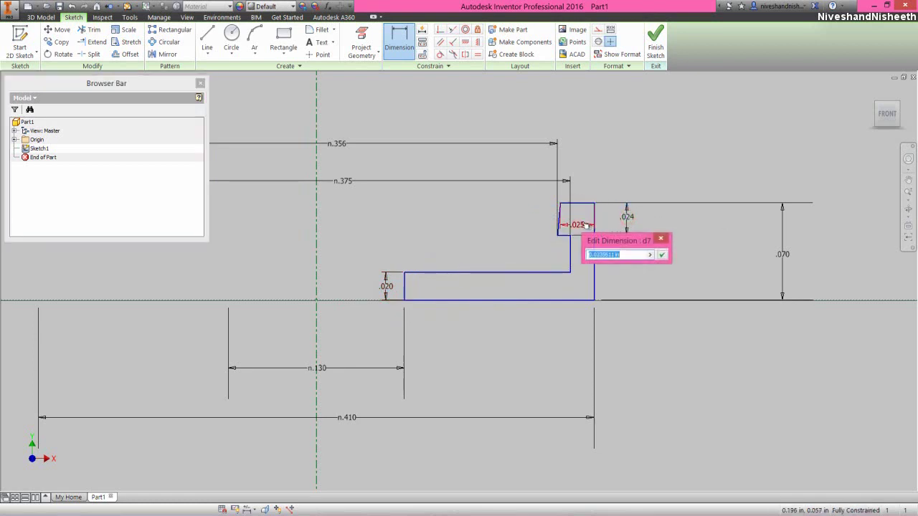
click(578, 225)
click(661, 255)
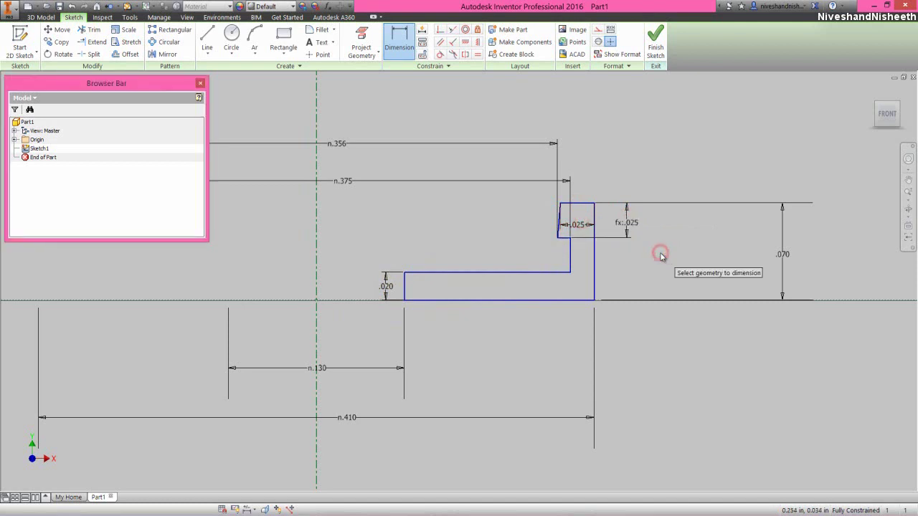
right_click(634, 135)
click(663, 139)
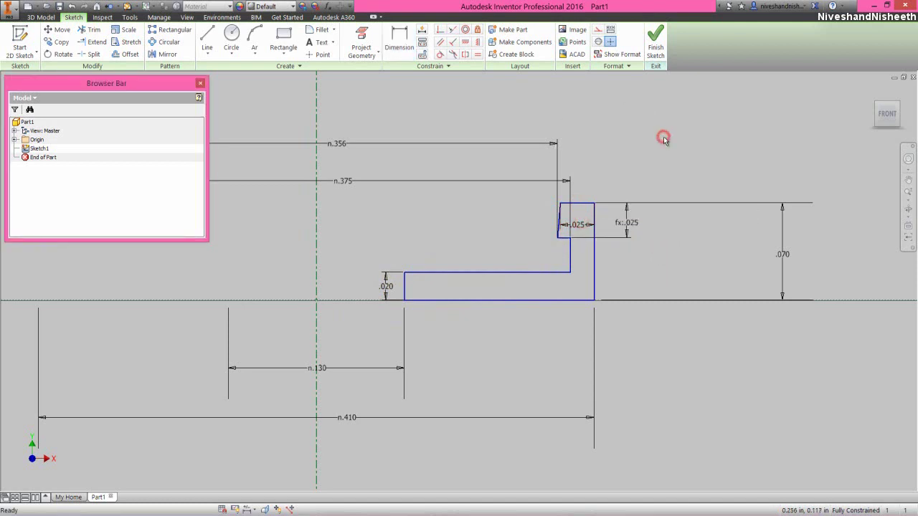
- Finish the sketch and revolve the profile fully around the centerline as a new solid
click(655, 43)
click(733, 156)
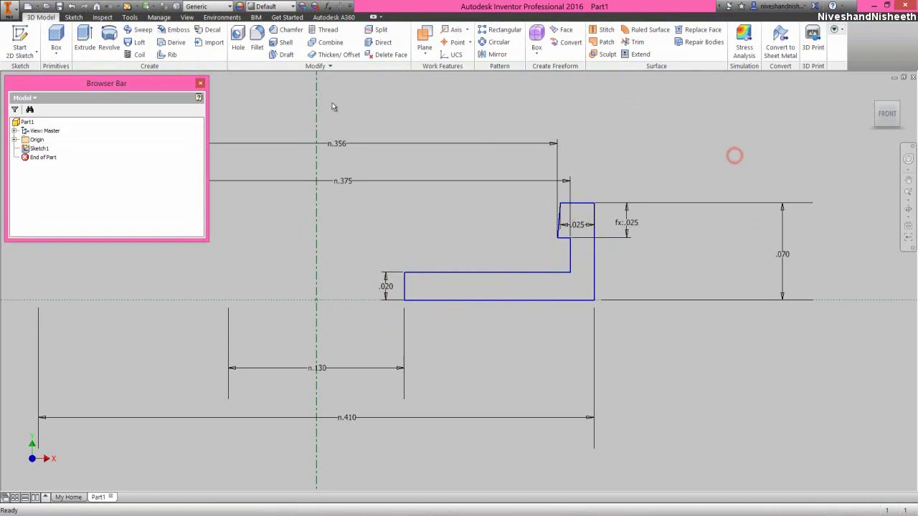
click(109, 35)
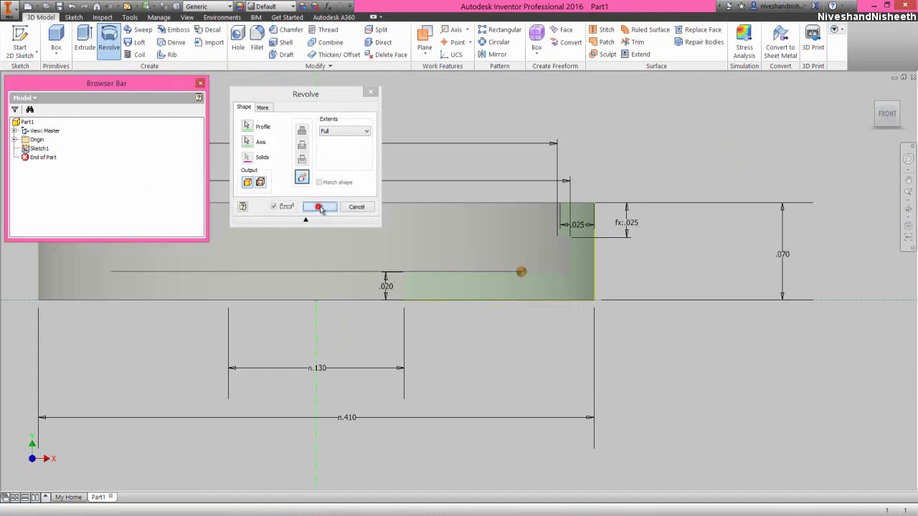
click(319, 206)
click(873, 93)
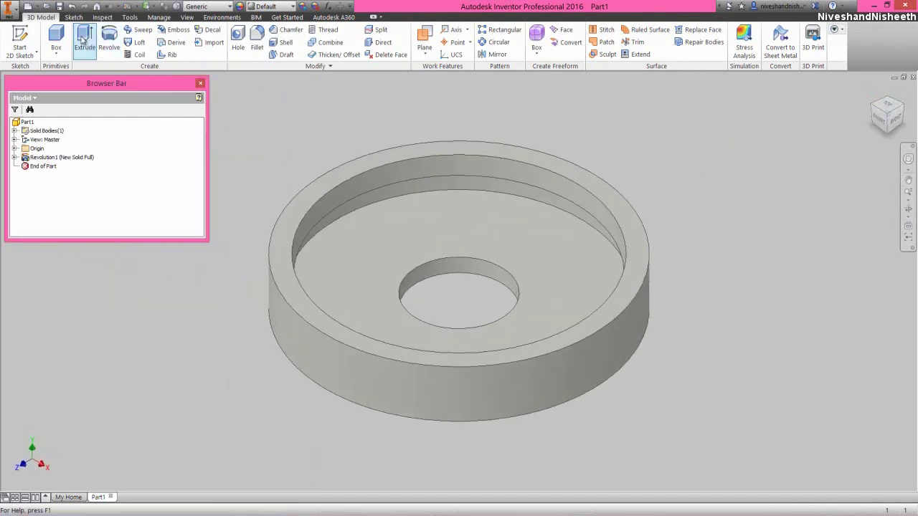
- Save the part as Shock Cartridge Cover in the miscellaneous suspension components folder
click(60, 5)
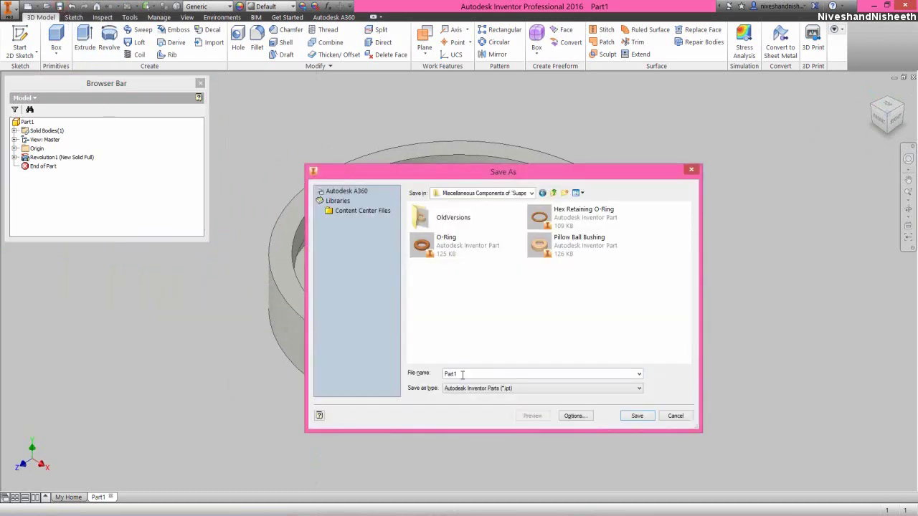
double_click(463, 374)
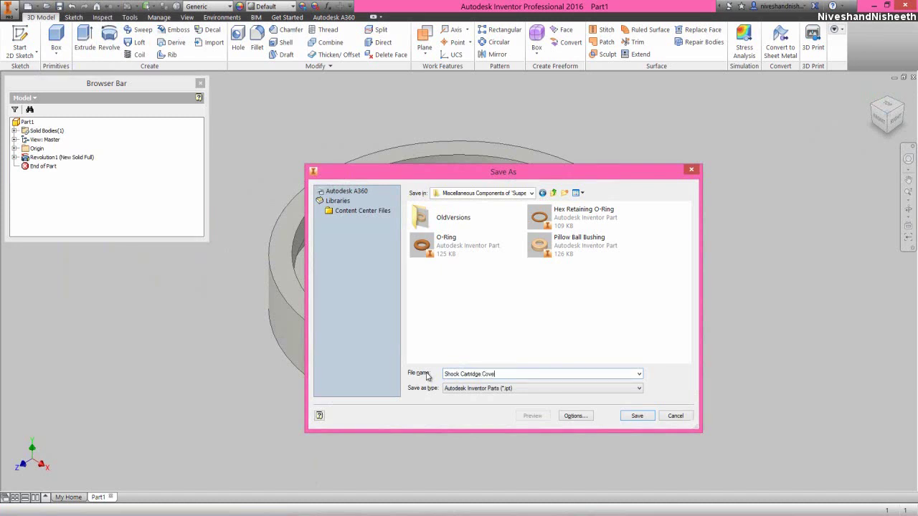
click(631, 417)
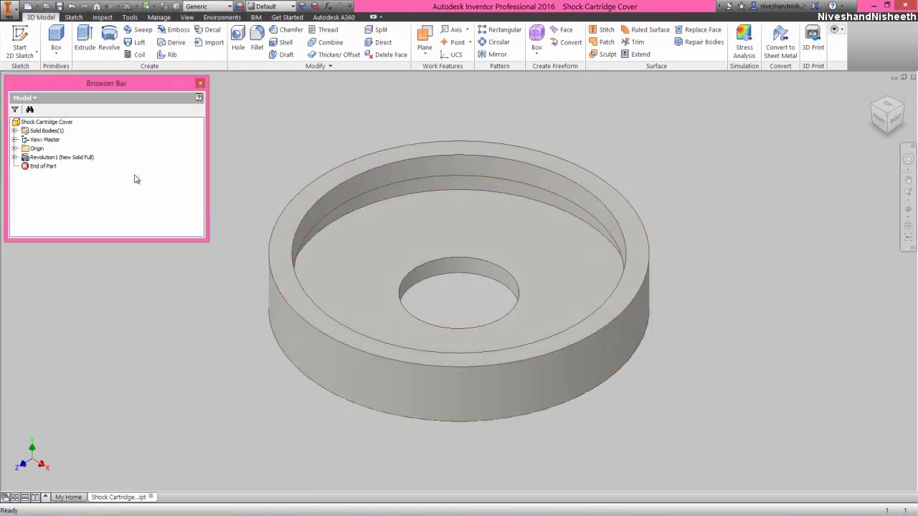
- Apply the Blue Grey appearance from the Favorites library to the whole Shock Cartridge Cover part
click(63, 122)
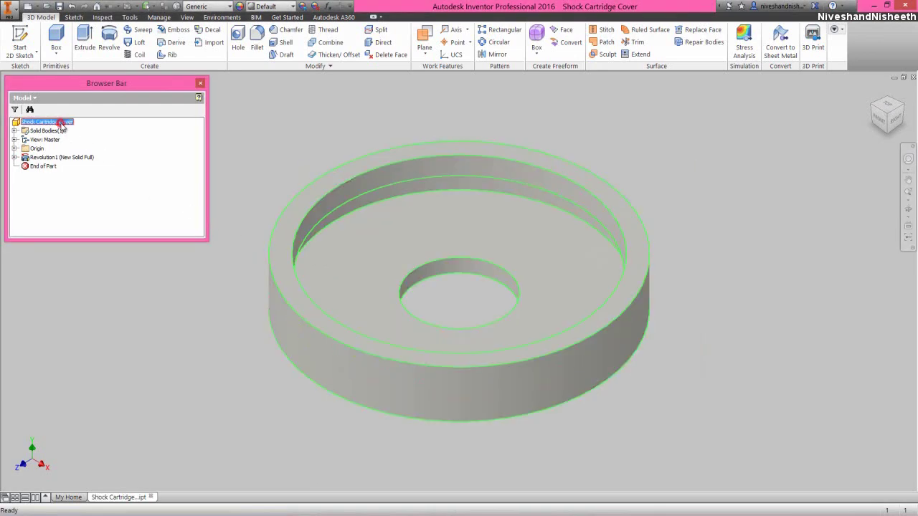
click(239, 6)
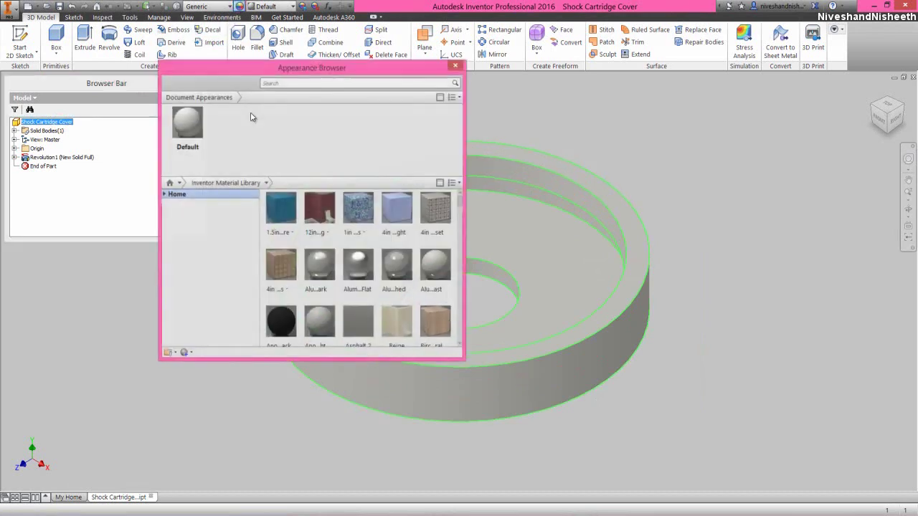
click(165, 195)
click(183, 204)
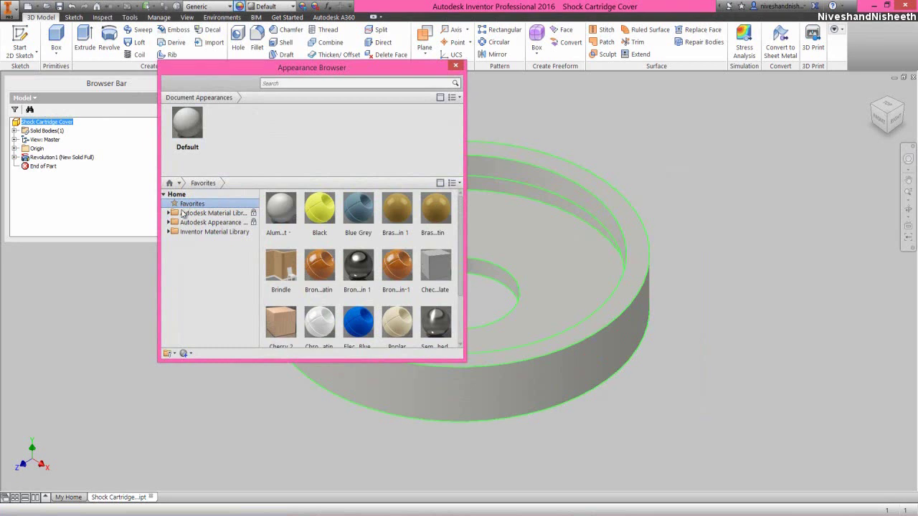
click(351, 238)
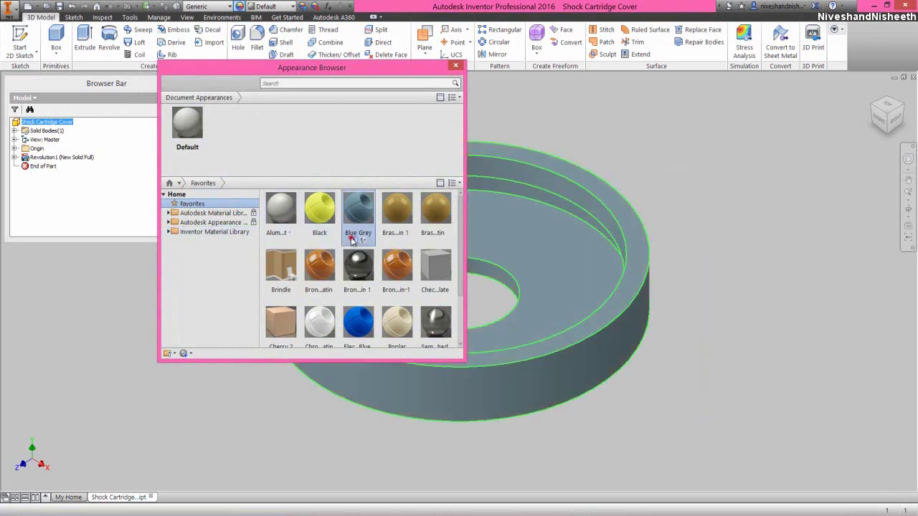
click(455, 66)
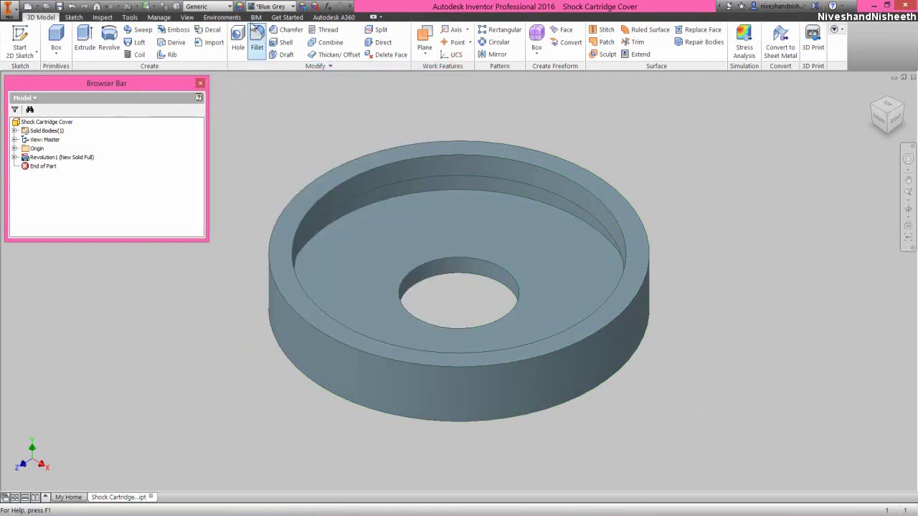
- Import the lighting style file Favorite Color.styxml into the Style and Standard Editor
click(186, 17)
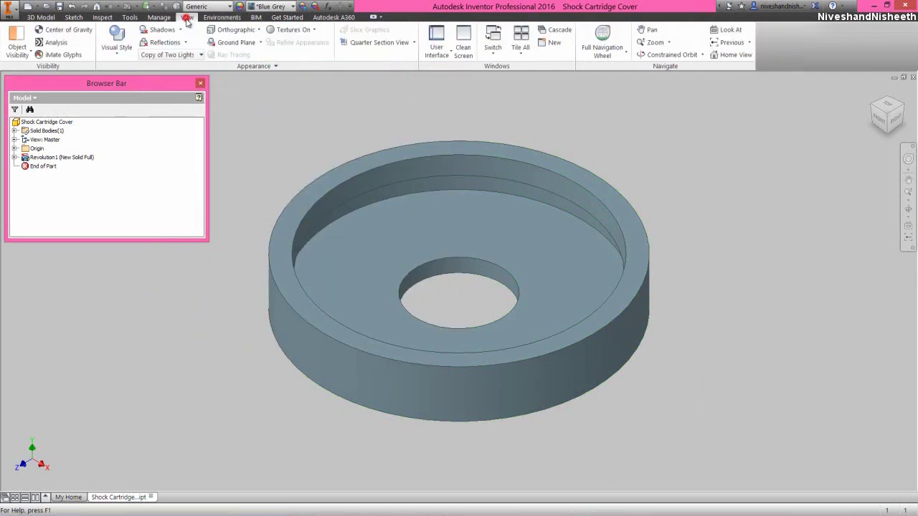
click(162, 55)
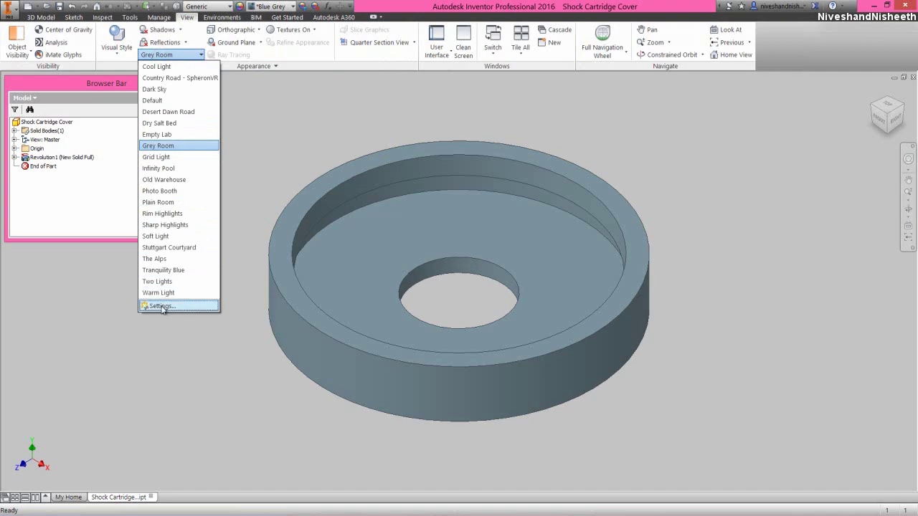
click(160, 307)
drag(214, 125, 360, 121)
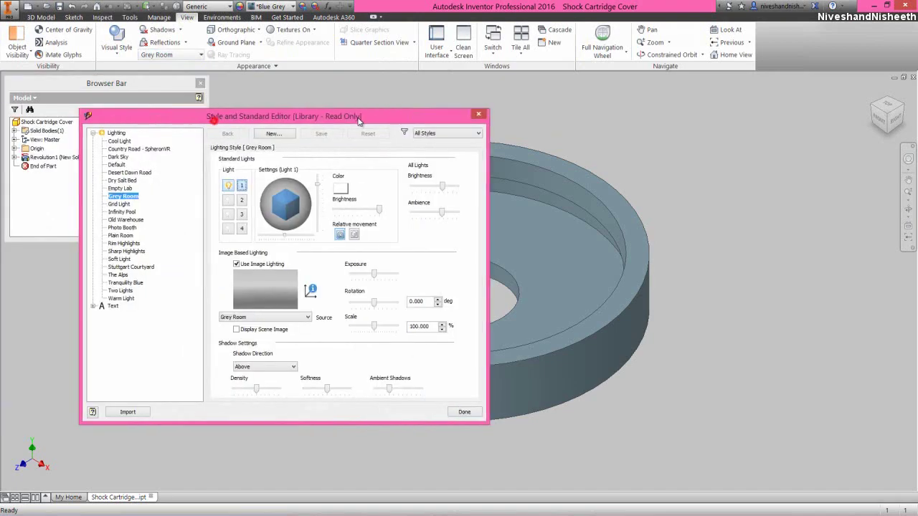
click(127, 412)
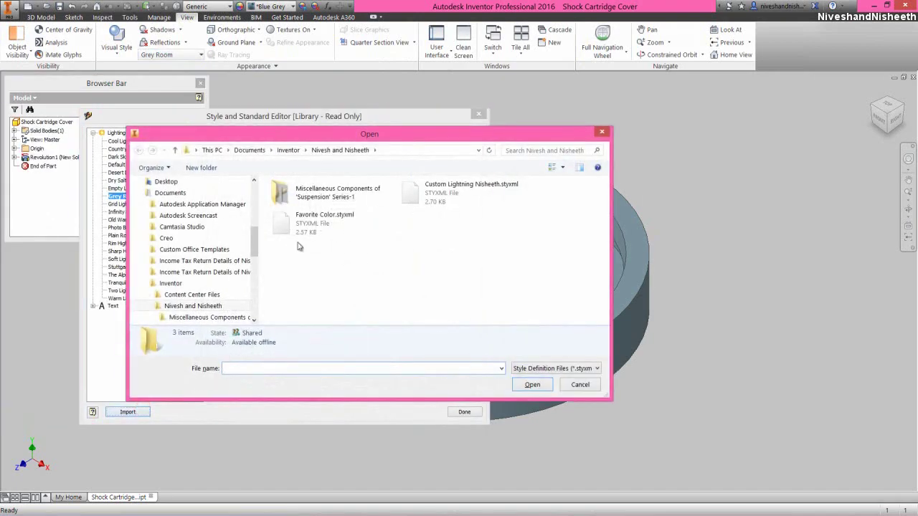
click(306, 227)
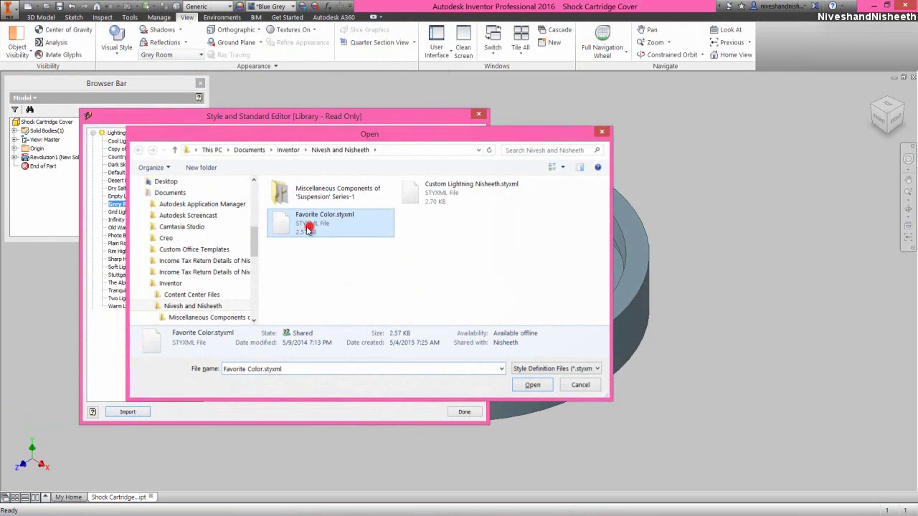
double_click(306, 226)
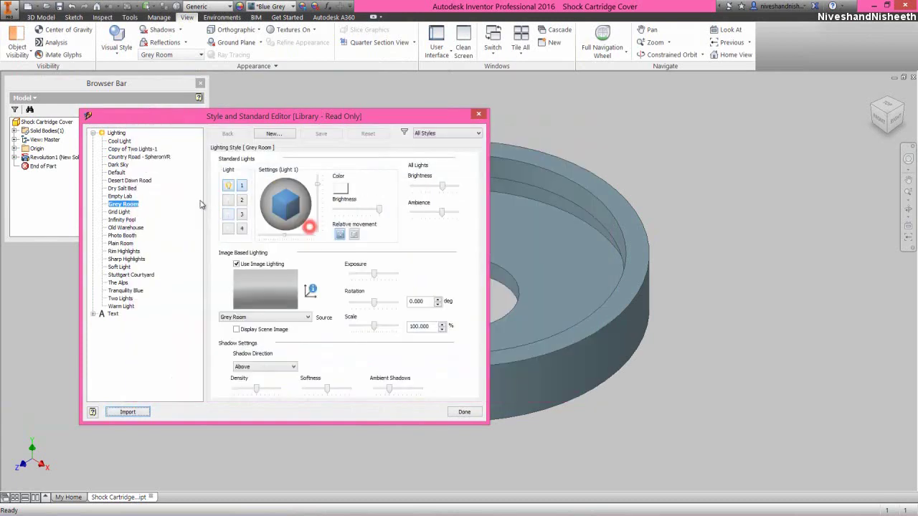
- Turn on light 4 in the Copy of Two Lights-1 lighting style and save the style edits
click(149, 149)
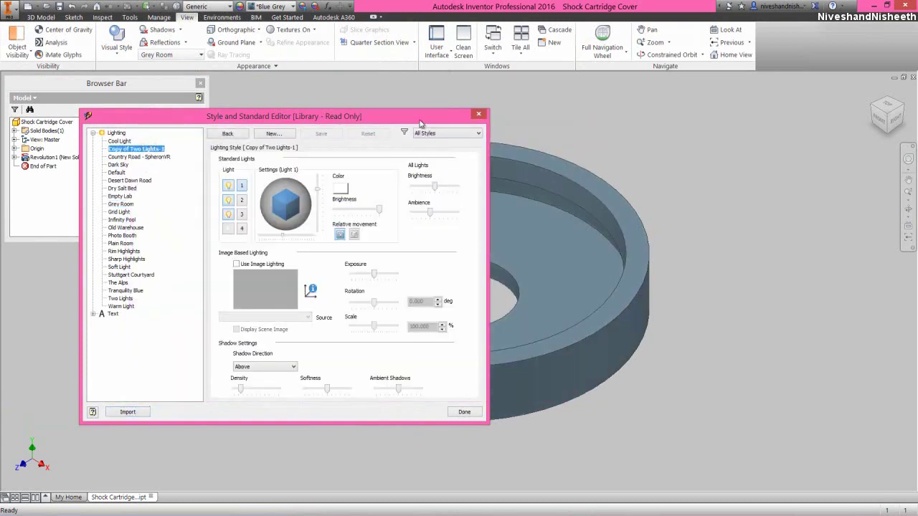
drag(420, 123, 301, 126)
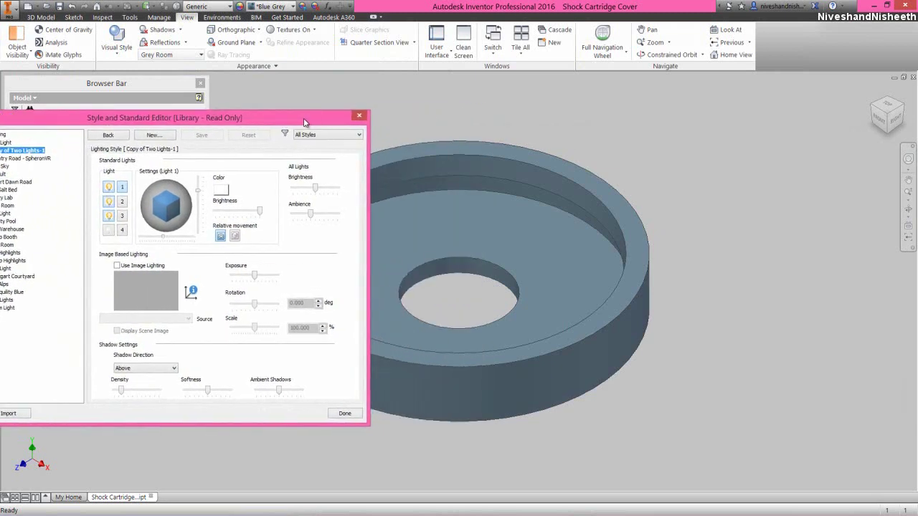
click(110, 233)
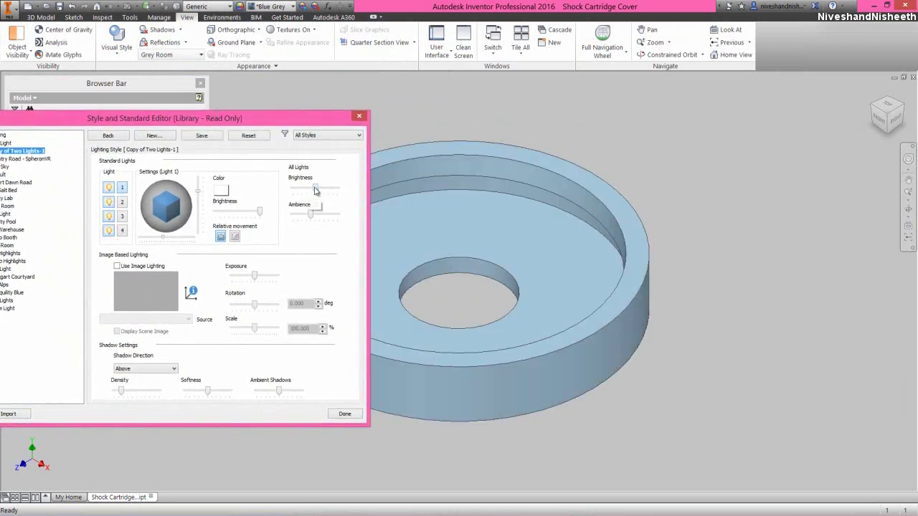
click(315, 190)
click(344, 415)
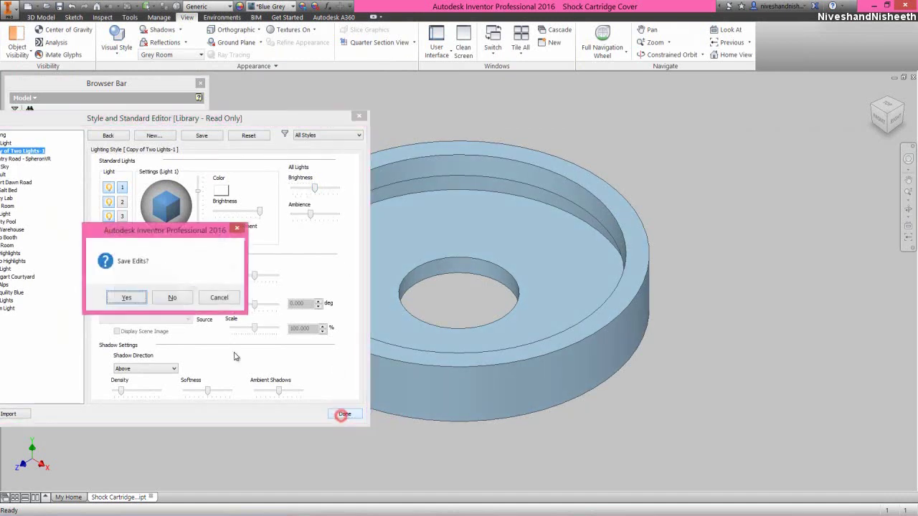
click(129, 299)
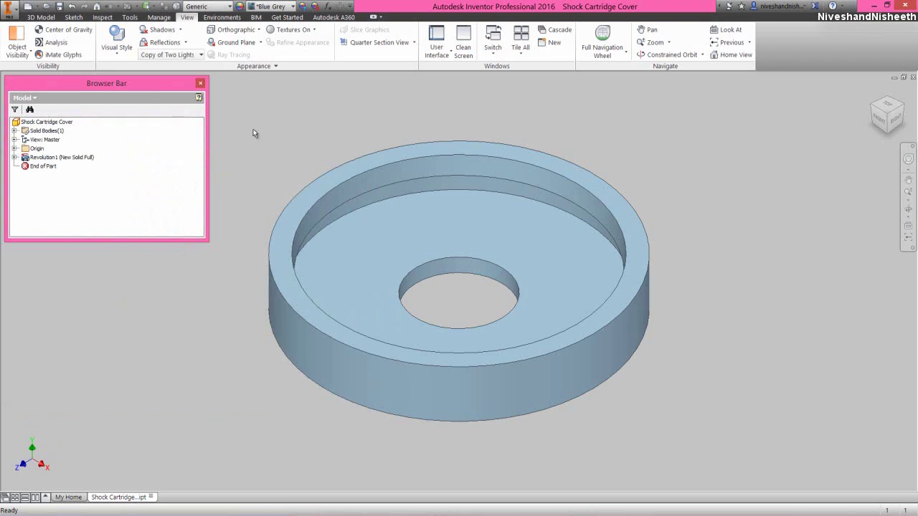
- Fillet the cover's lower outer edge with a .015 in radius
click(40, 17)
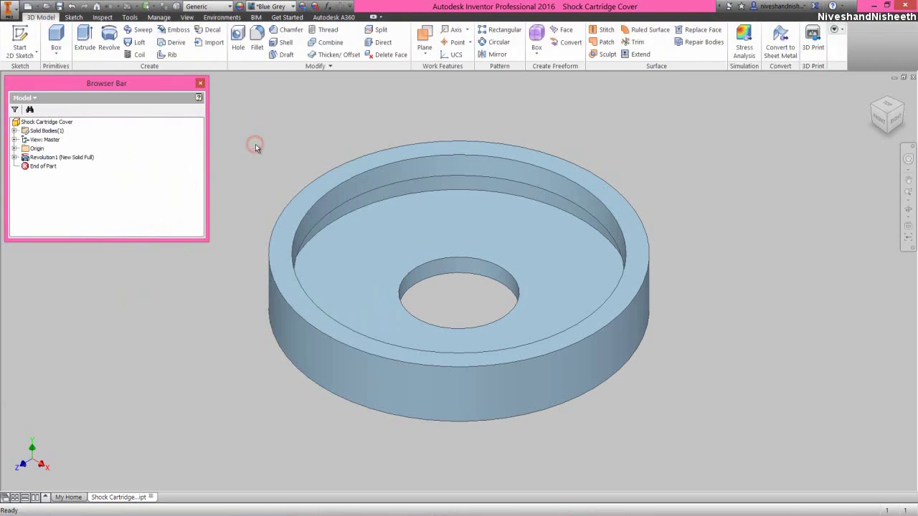
click(258, 40)
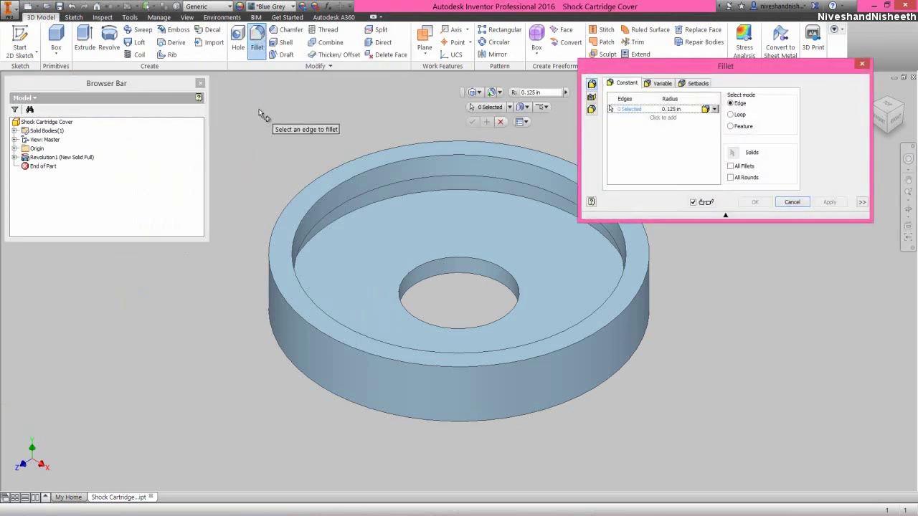
click(279, 346)
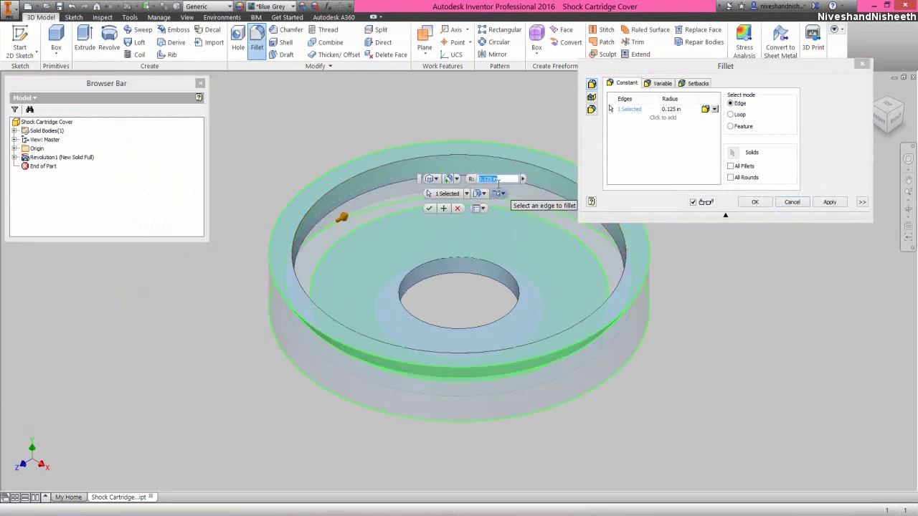
text(.015)
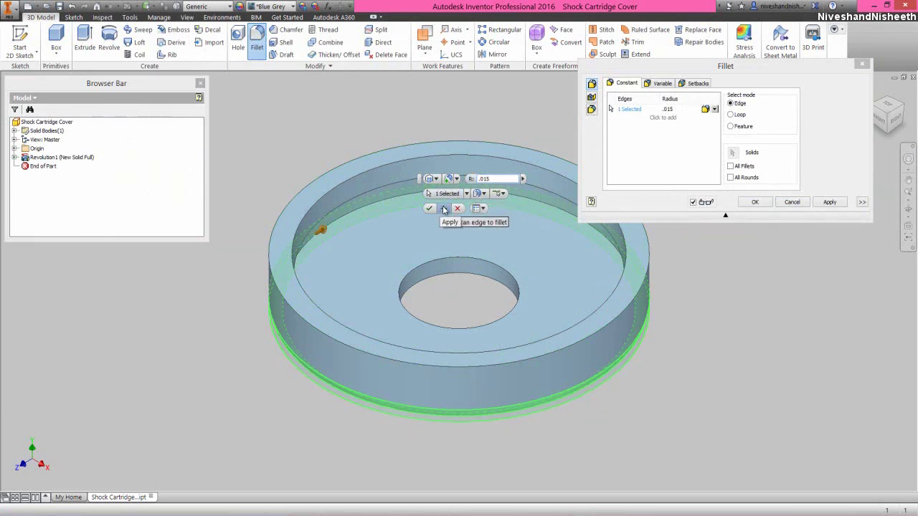
click(444, 209)
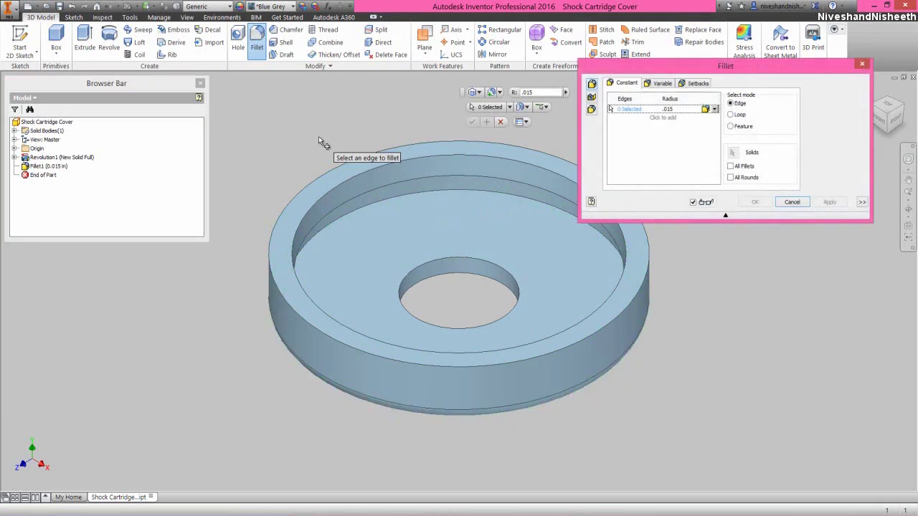
- Fillet the outer and inner edges of the upper rim and the cover's inner circular edge below them with a .005 in radius
click(334, 170)
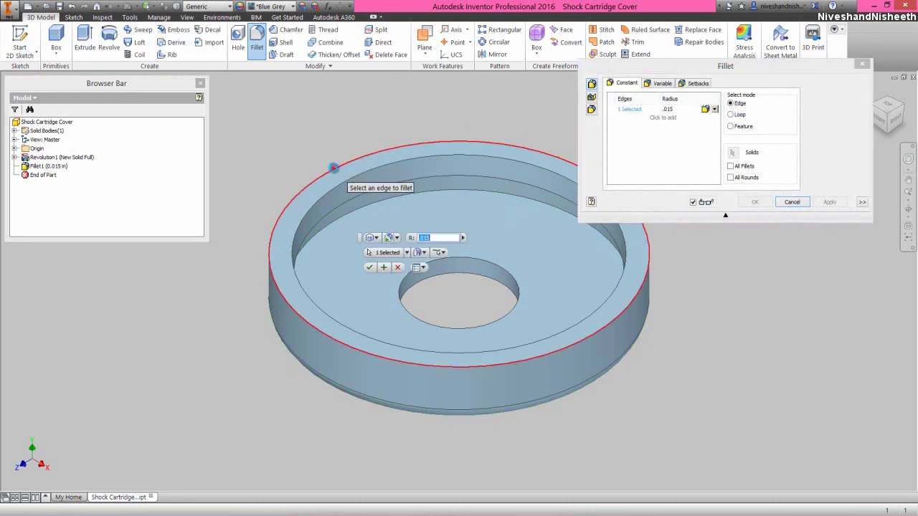
click(345, 180)
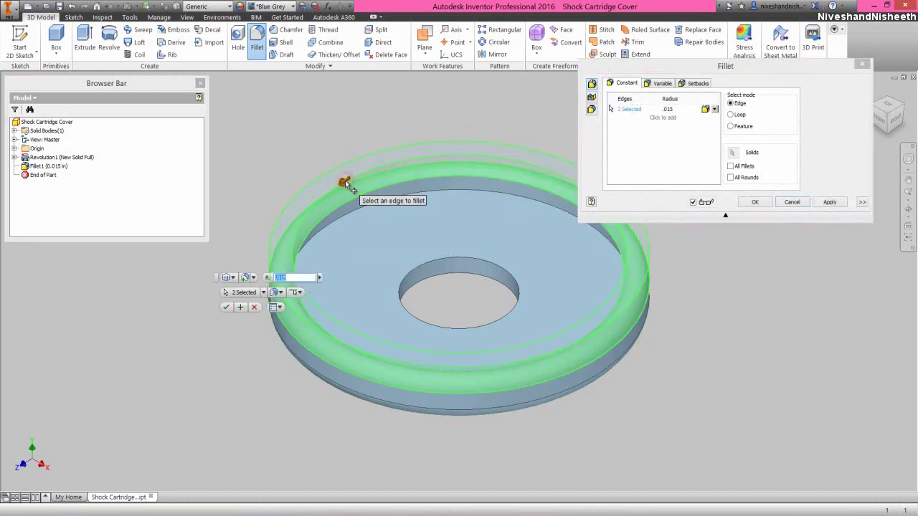
click(369, 206)
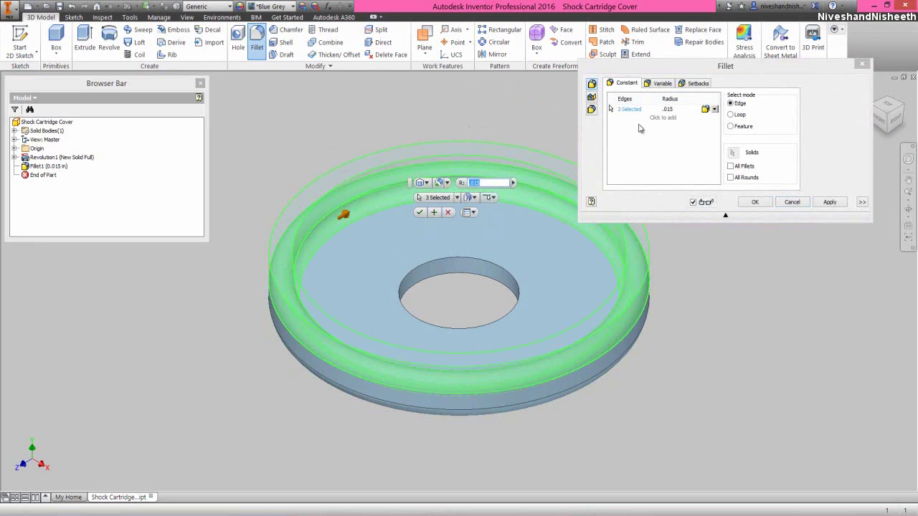
click(667, 109)
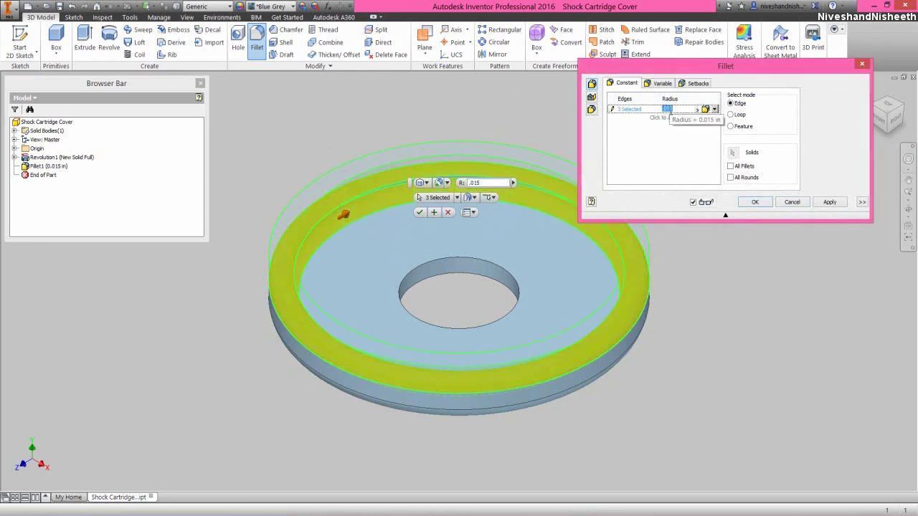
key(BackSpace)
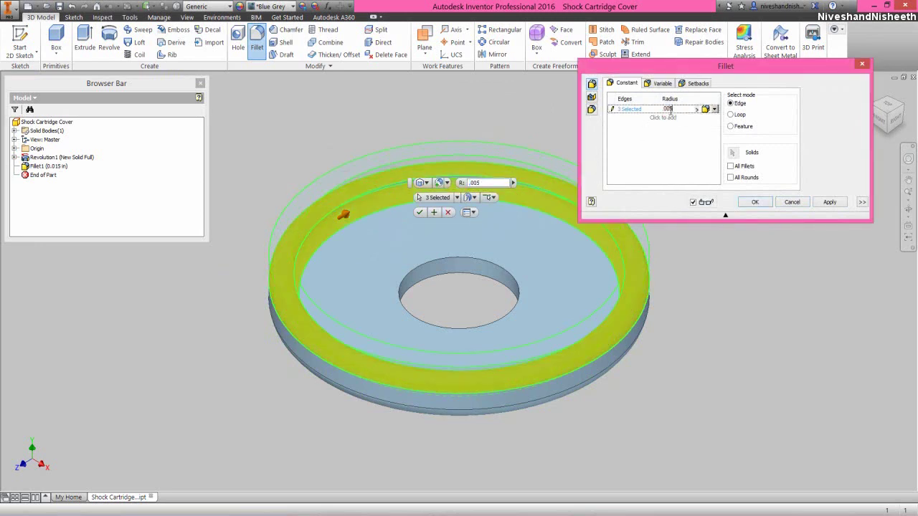
text(.005)
click(753, 202)
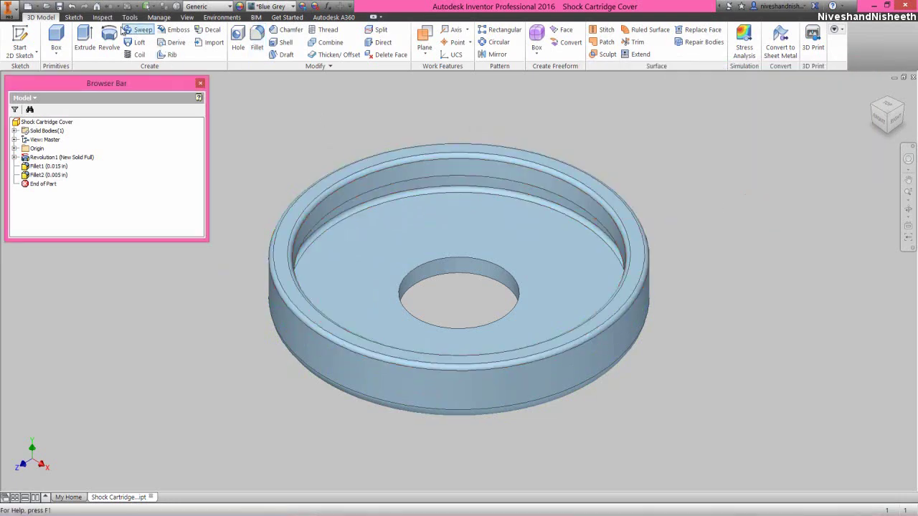
- Examine the underside of the filleted cover and return to the previous view
click(908, 208)
click(440, 367)
drag(440, 366, 443, 283)
right_click(442, 281)
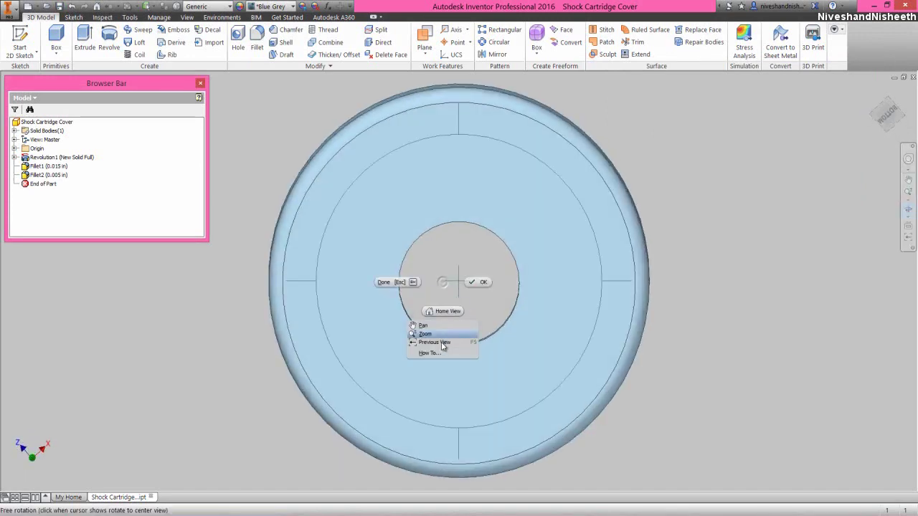
click(440, 343)
right_click(484, 258)
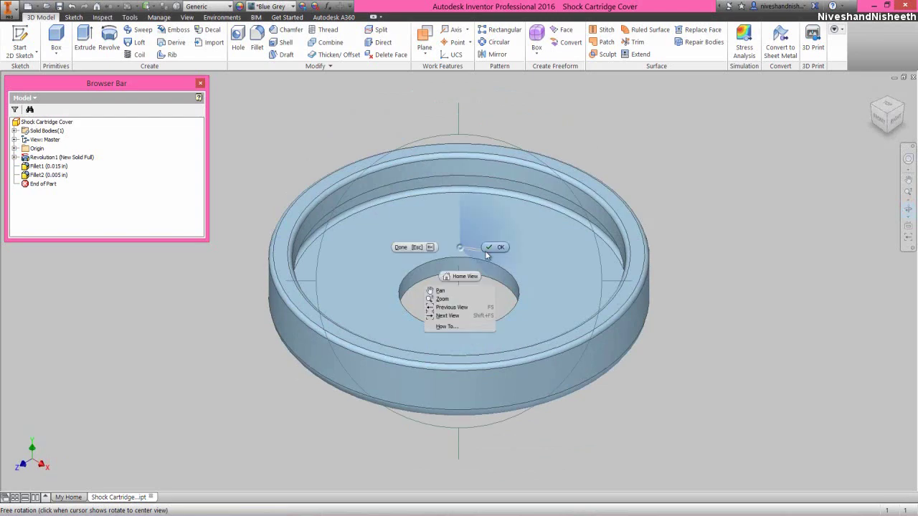
click(492, 249)
click(277, 165)
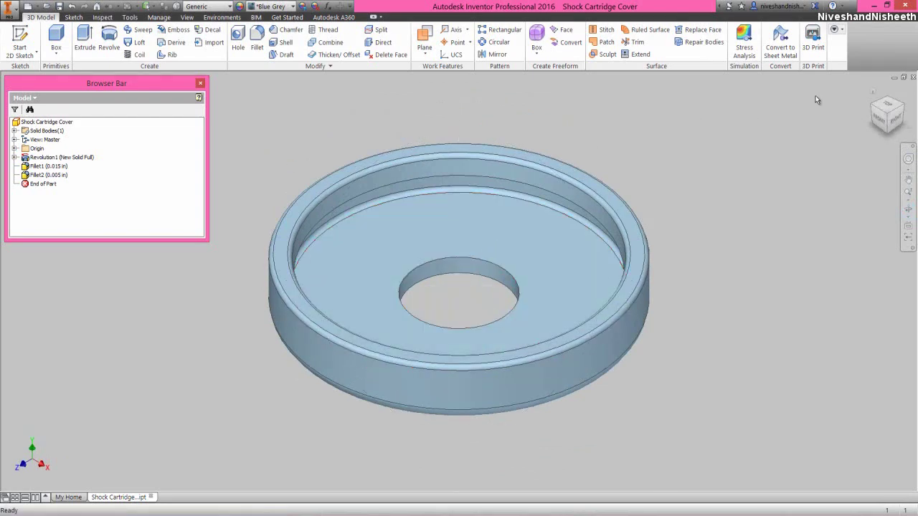
- Leave the cover part and start a 2D sketch for an extrusion on the front XY plane of a new part
click(904, 77)
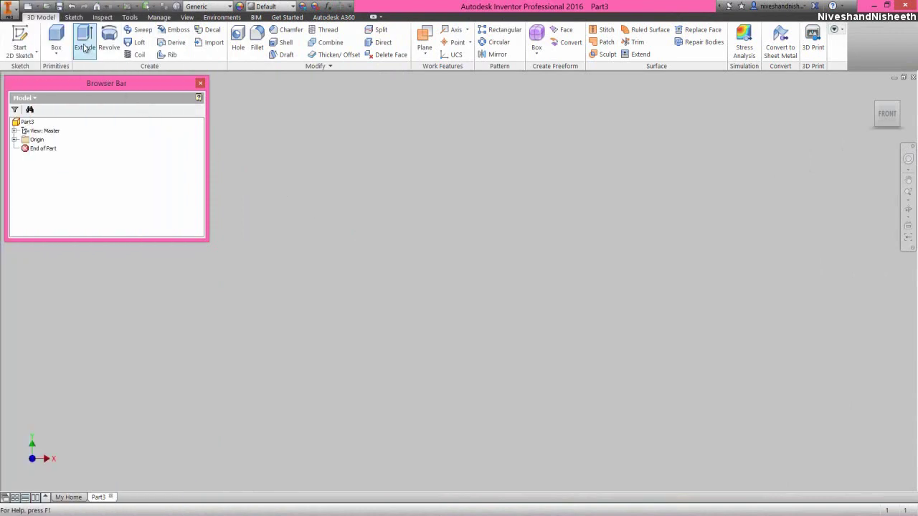
click(85, 45)
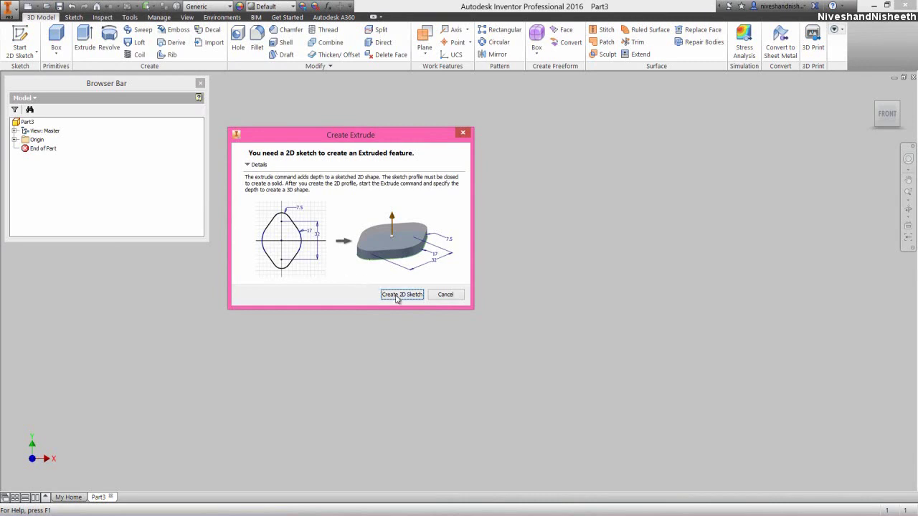
click(396, 295)
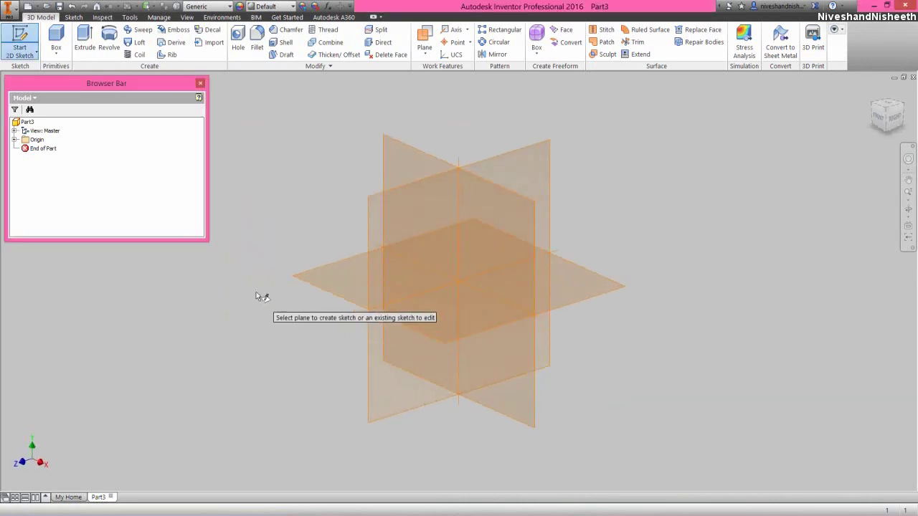
click(388, 167)
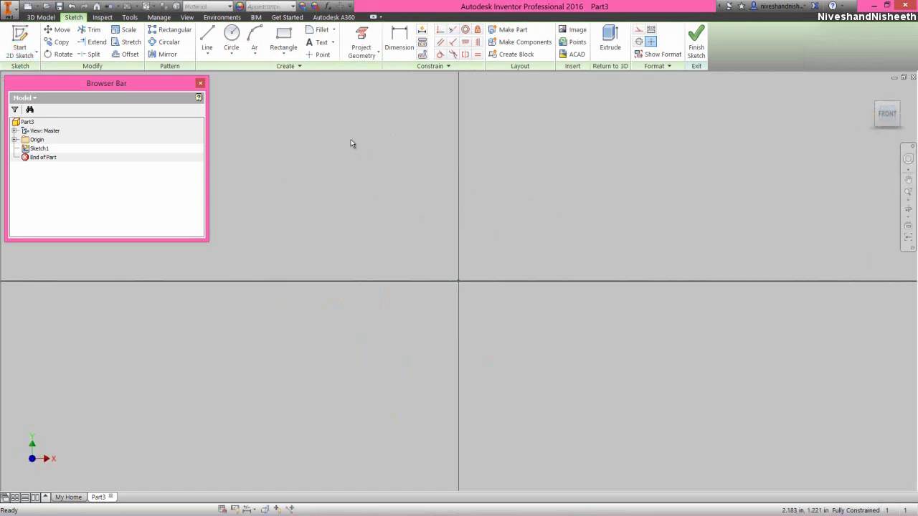
- Sketch a circle centred on the origin with a .25 in diameter
click(232, 35)
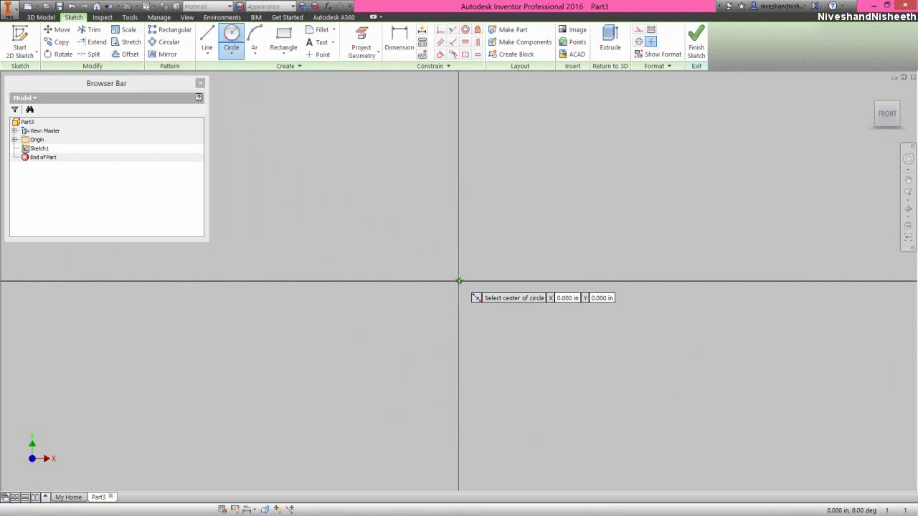
click(458, 280)
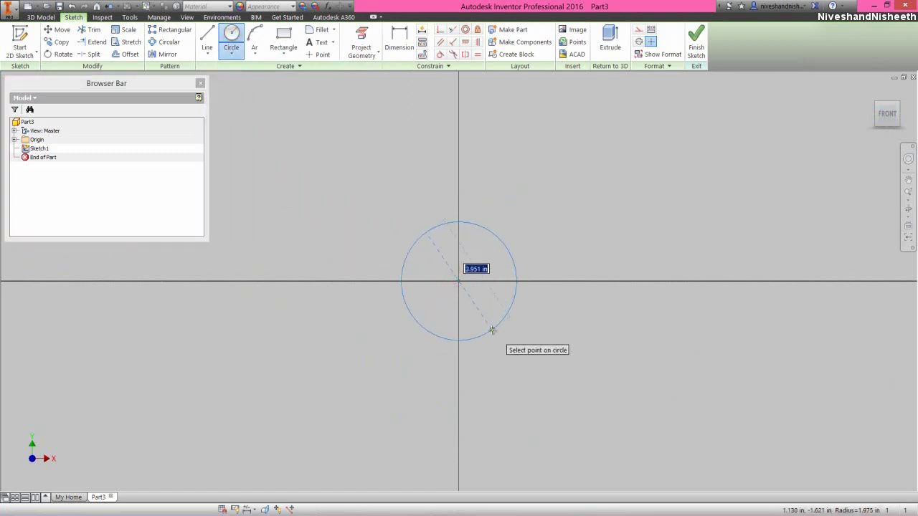
text(1)
text(25)
key(Return)
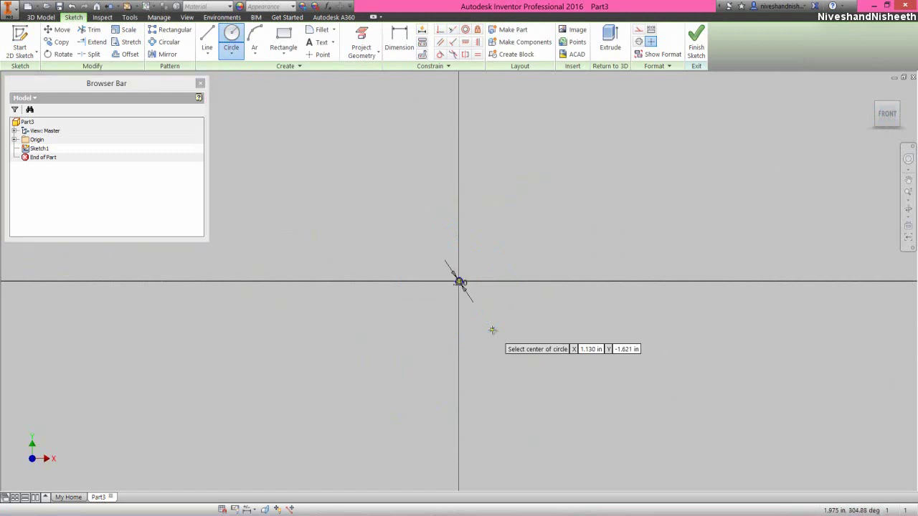
- Add a concentric inner circle with a .135 in diameter at the origin and end the Circle command
scroll(465, 287, up, 5)
scroll(451, 273, up, 3)
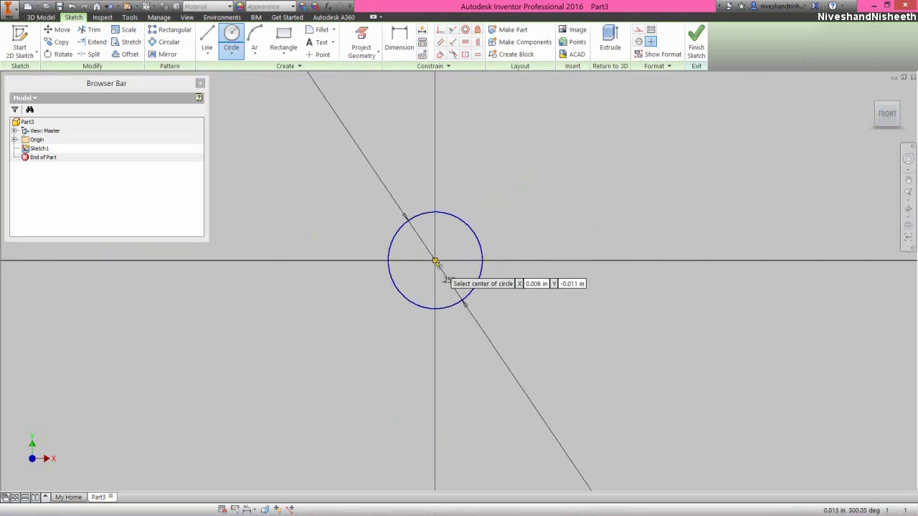
click(435, 261)
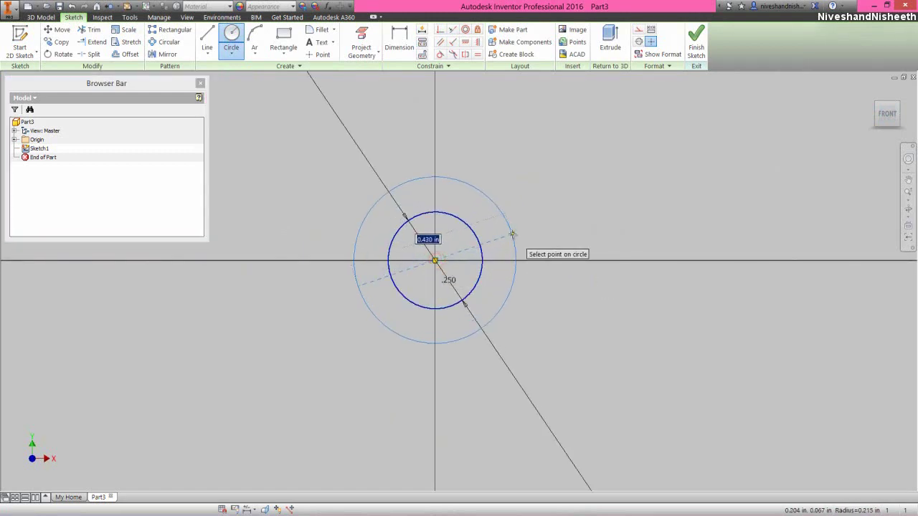
text(.135)
key(Return)
right_click(505, 194)
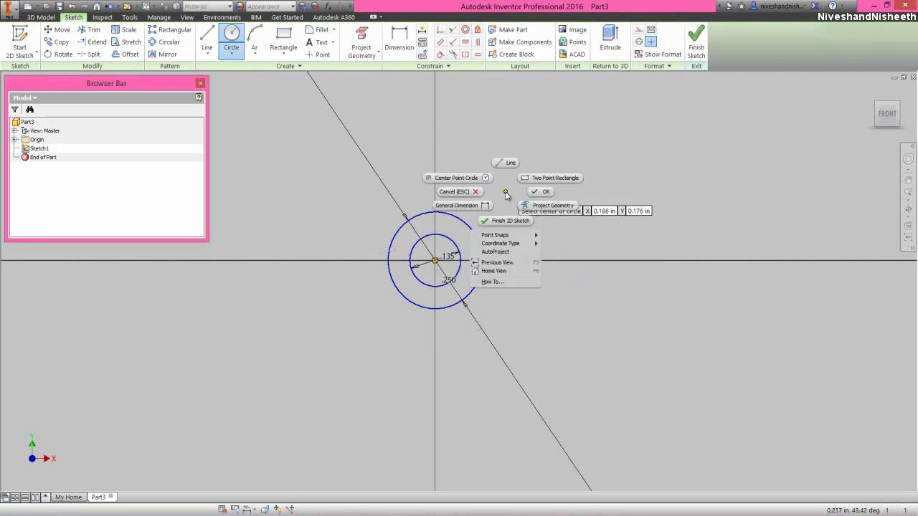
click(536, 194)
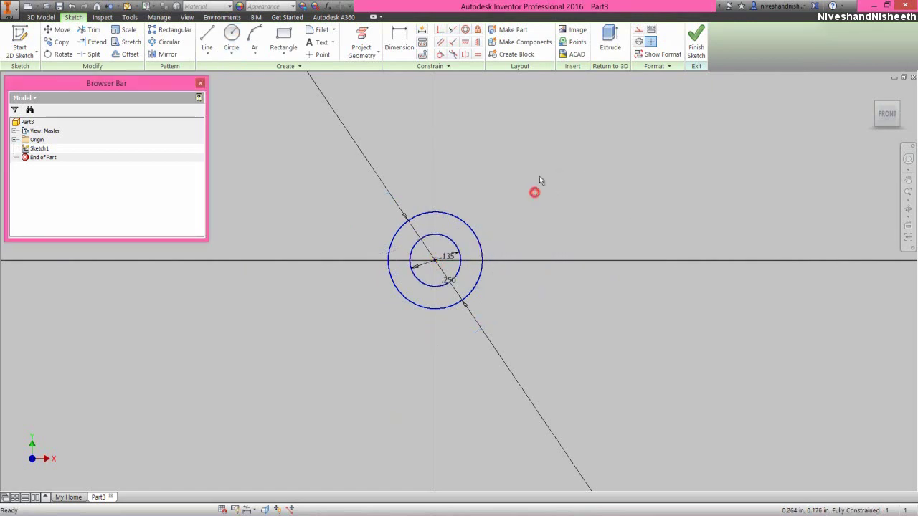
- Extrude the ring between the two circles by .165 in as a new solid and fit the part in view
click(610, 40)
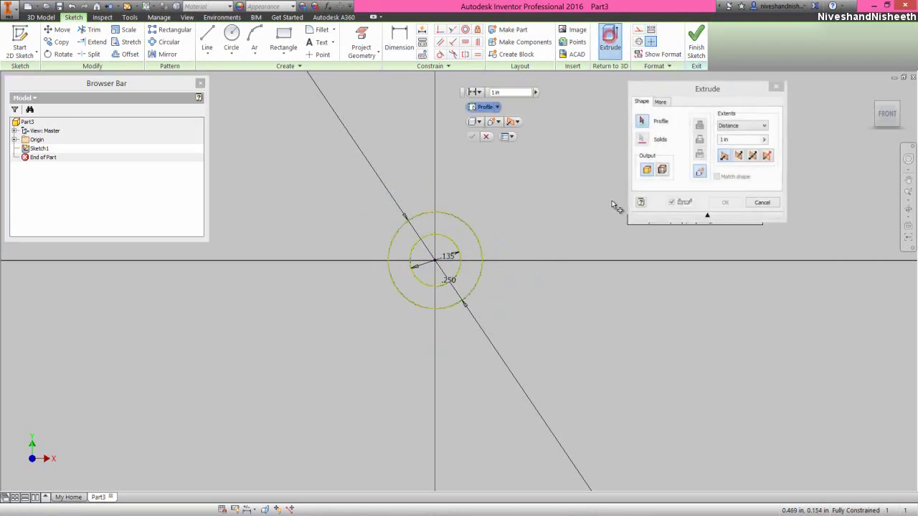
click(467, 249)
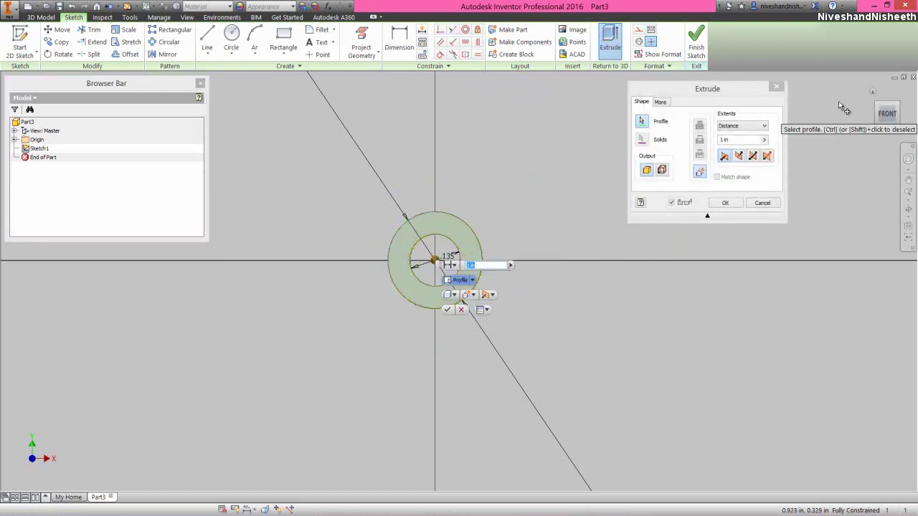
click(873, 91)
click(746, 92)
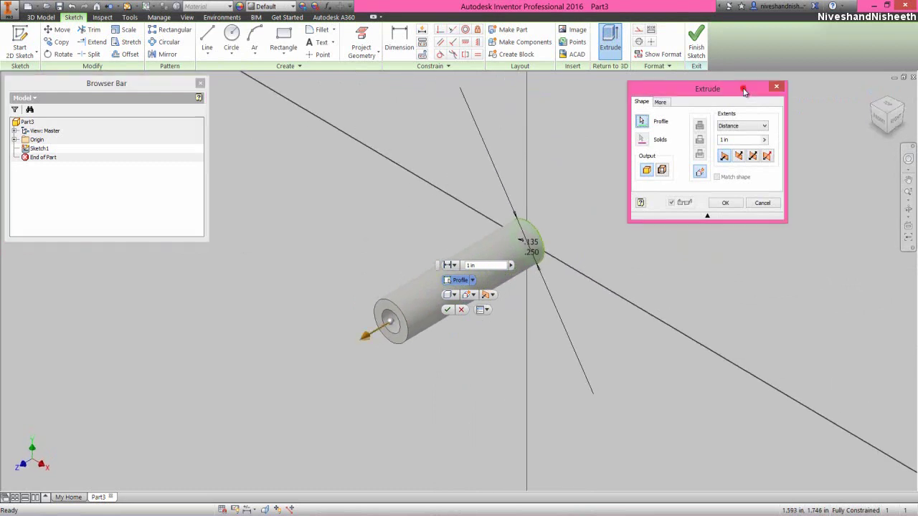
click(737, 139)
text(.165)
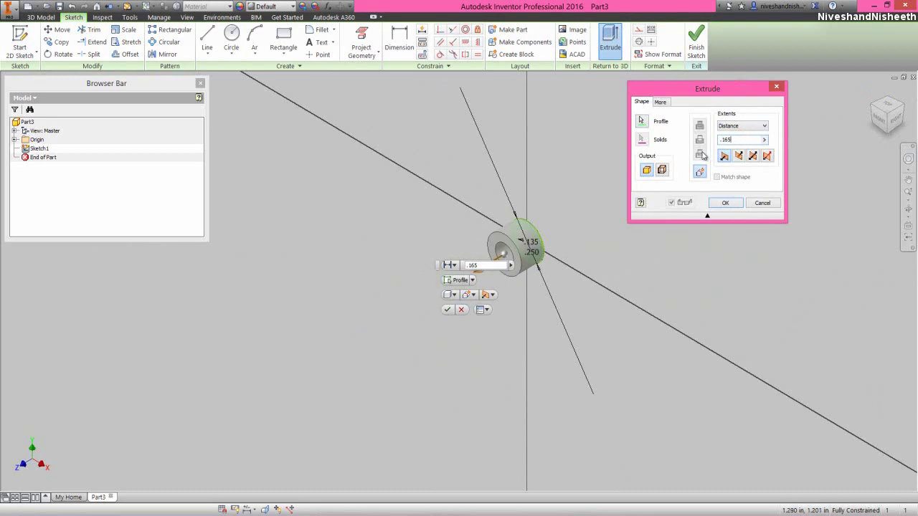
click(725, 203)
click(908, 205)
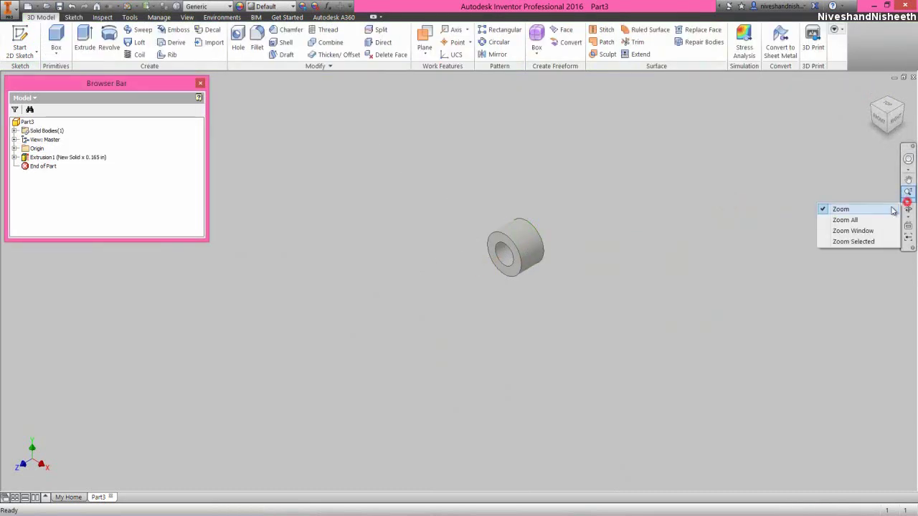
click(855, 220)
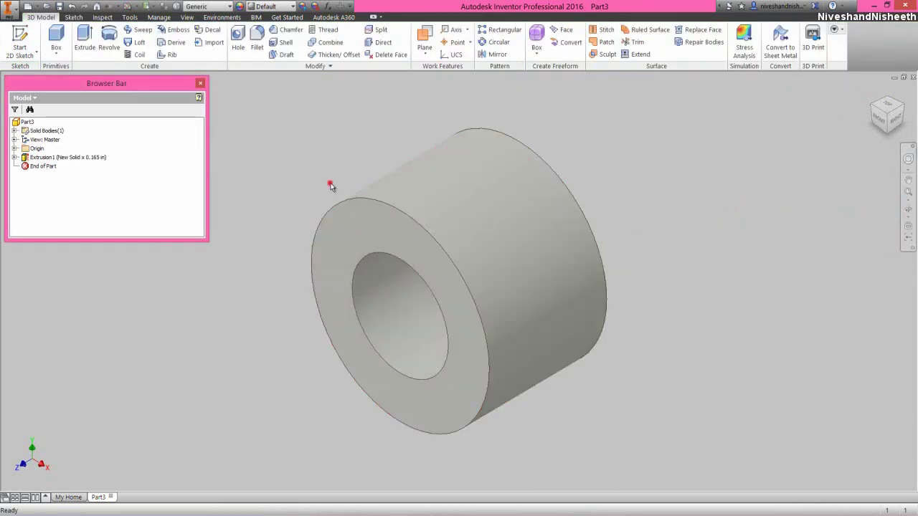
click(328, 182)
click(308, 180)
- Fillet the inner and outer circular edges at both ends of the spacer with a .005 in radius
click(257, 39)
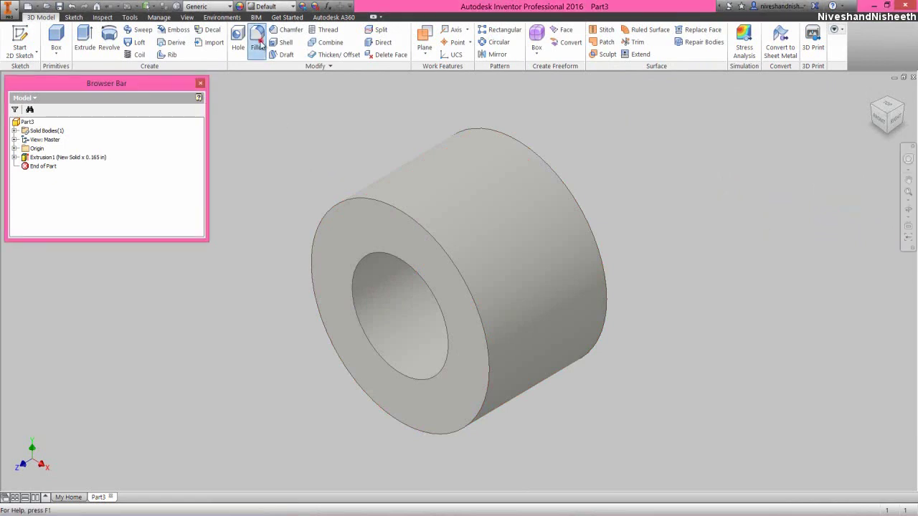
click(355, 197)
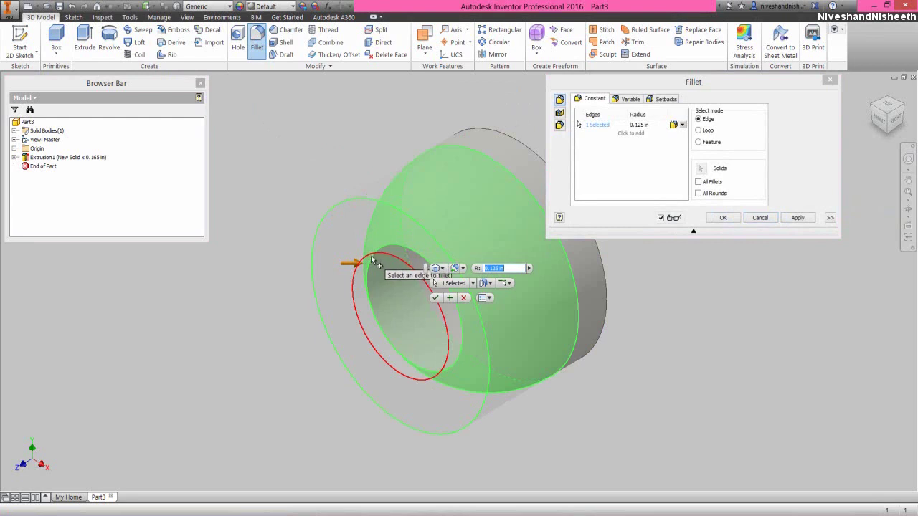
click(368, 254)
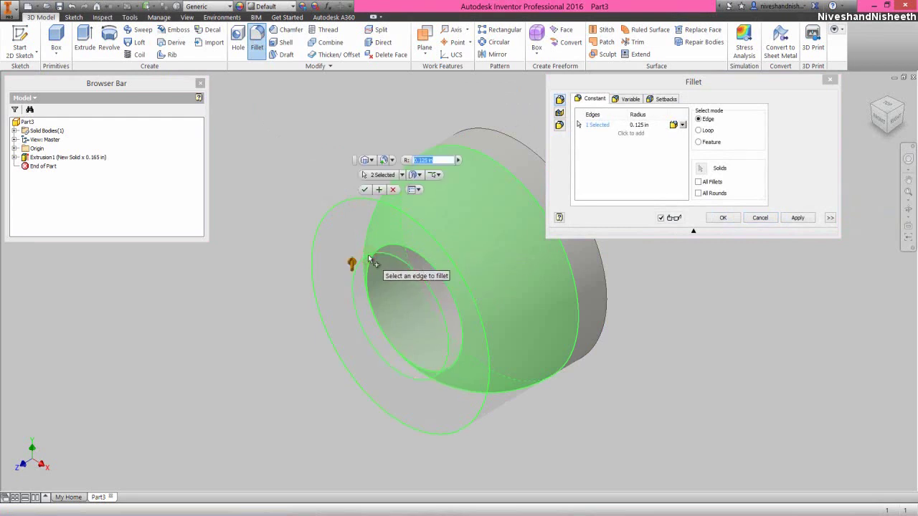
click(519, 146)
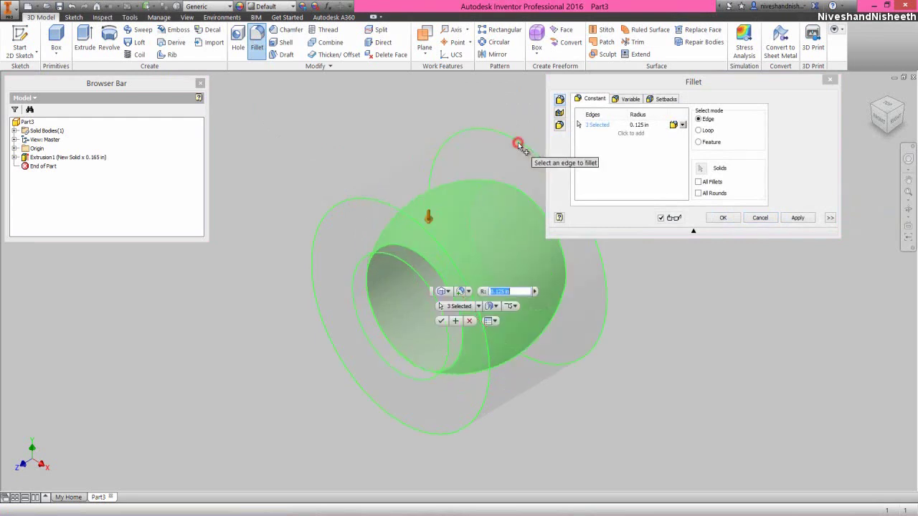
click(523, 198)
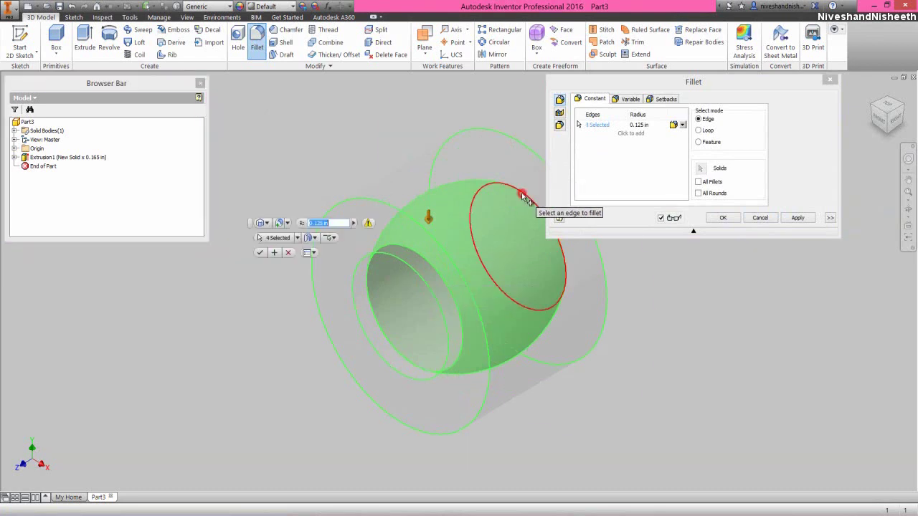
click(640, 124)
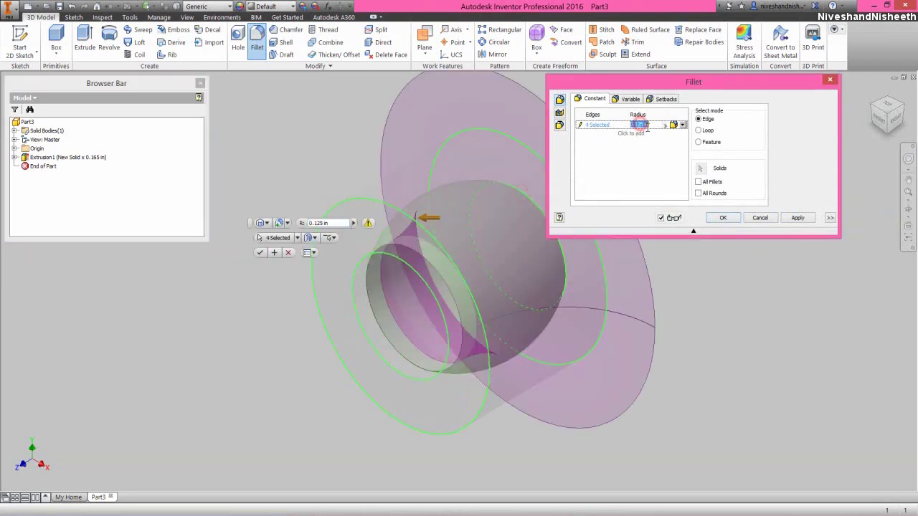
key(BackSpace)
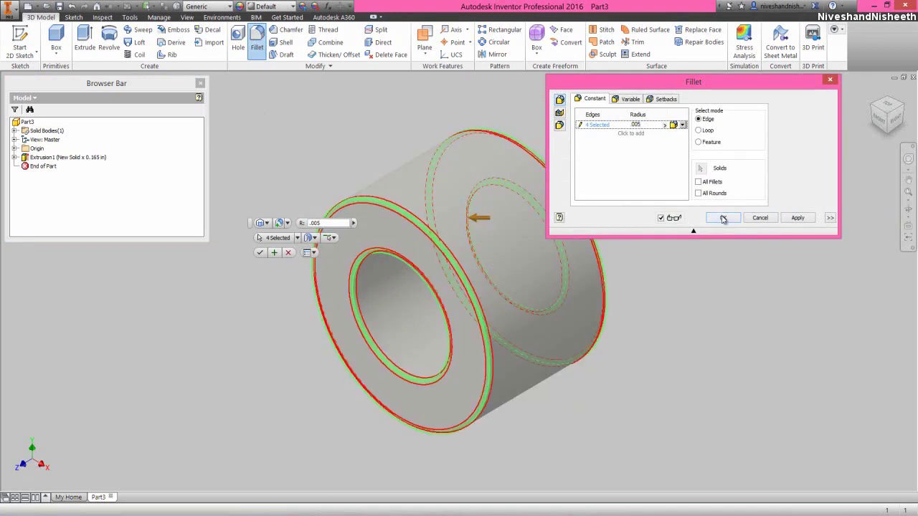
click(722, 217)
click(732, 294)
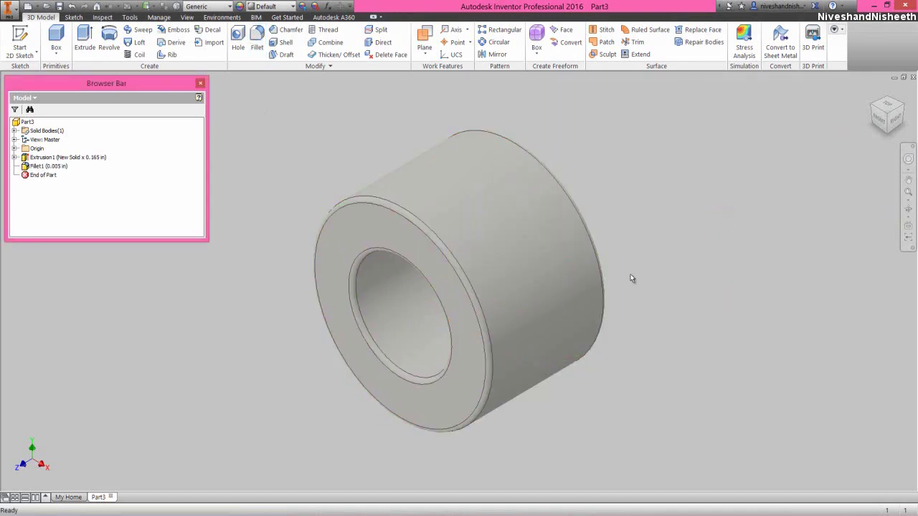
- Save the part as Shock Cartridge Spacer in the miscellaneous suspension components folder
key(ctrl+s)
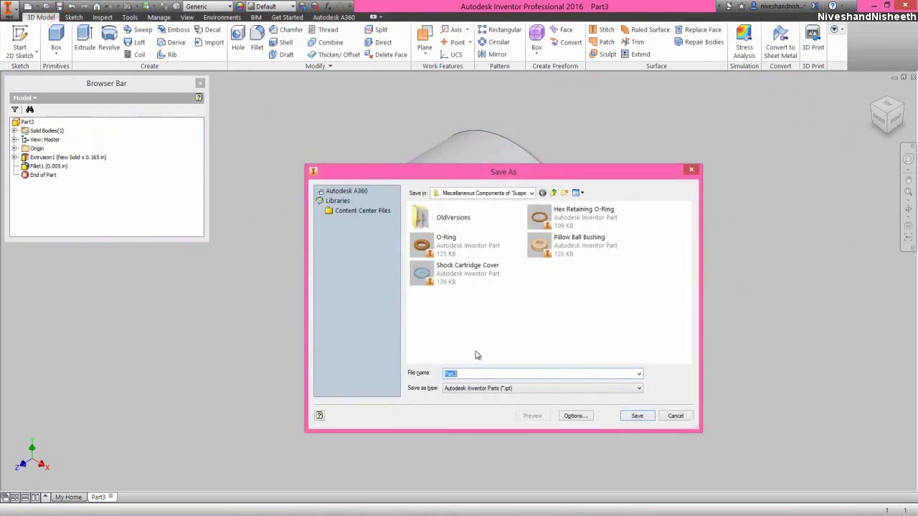
text(Shock C)
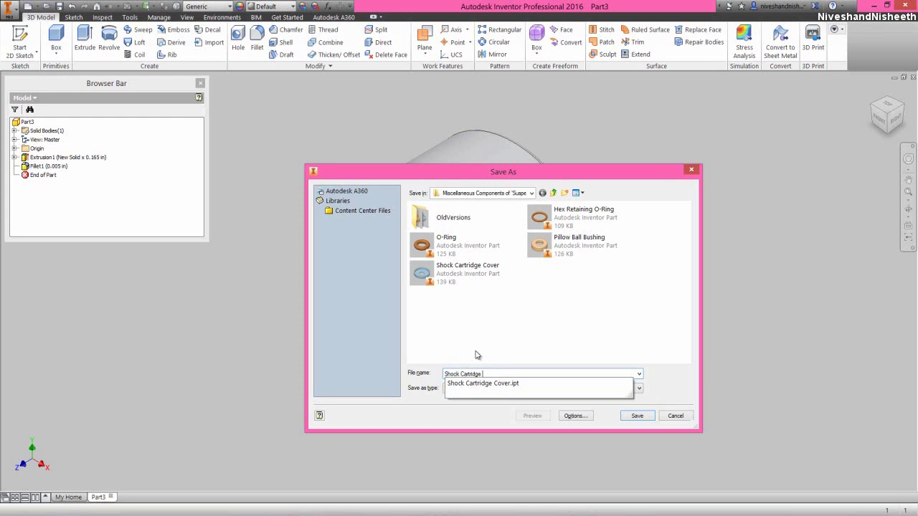
text(Spacer)
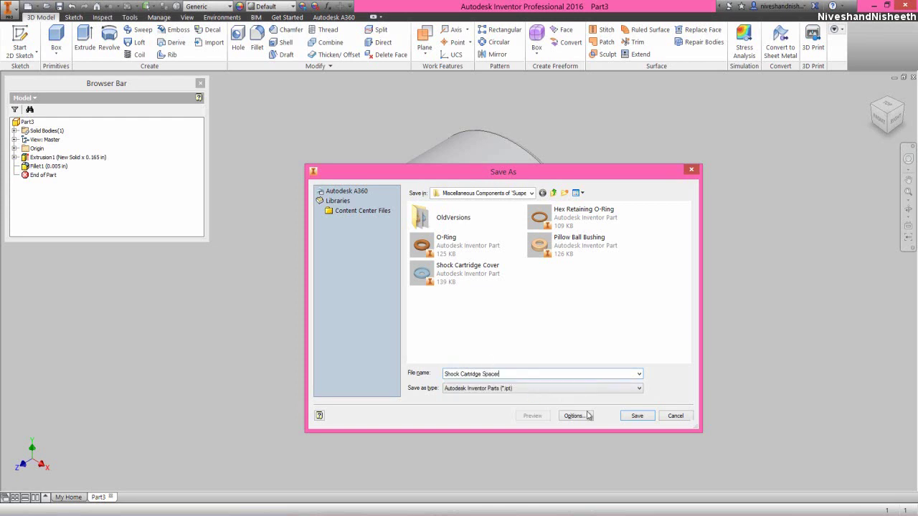
click(636, 416)
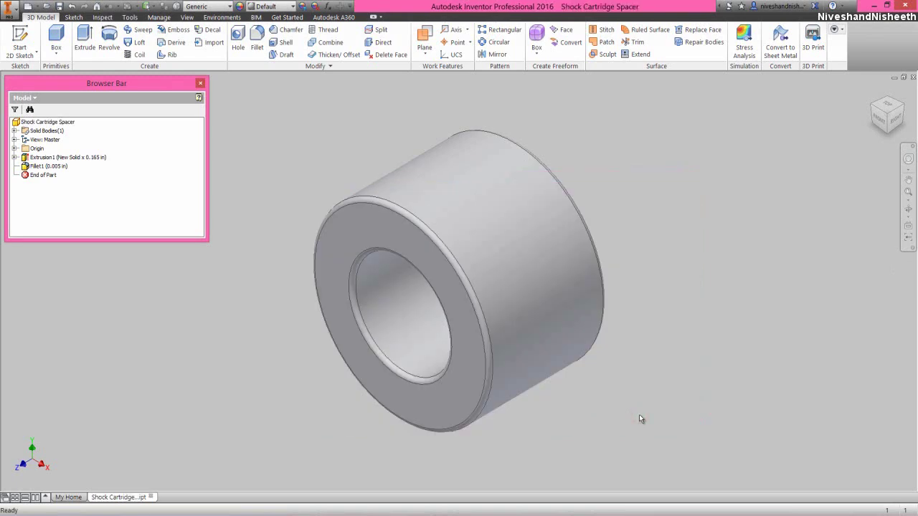
click(646, 385)
- Apply the Poplar appearance to the whole Shock Cartridge Spacer part
click(51, 123)
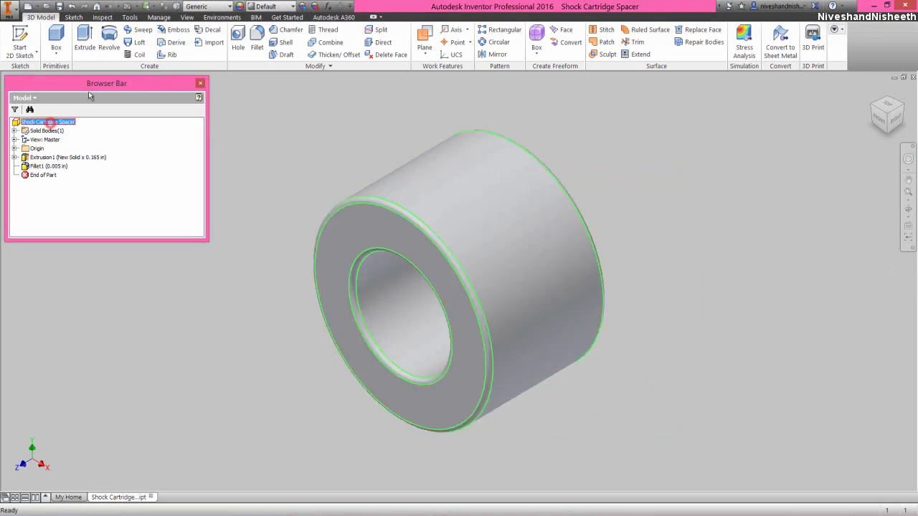
click(240, 7)
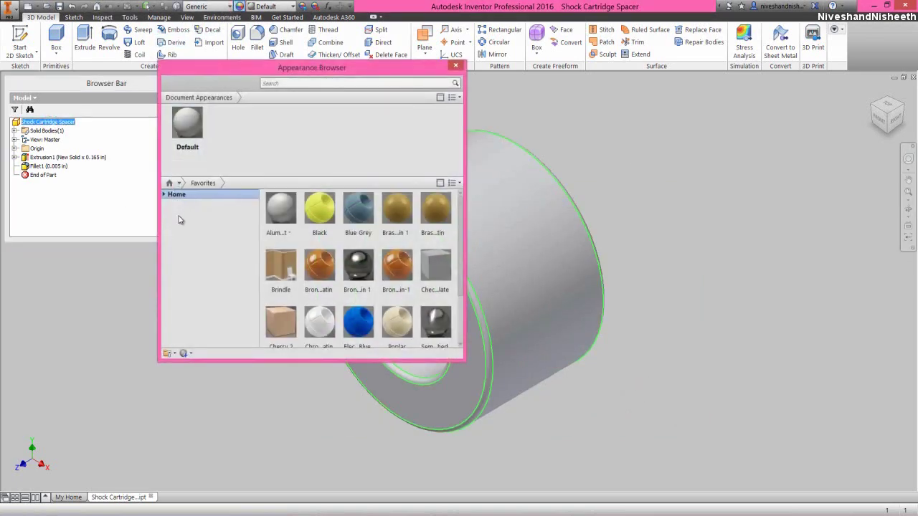
click(393, 340)
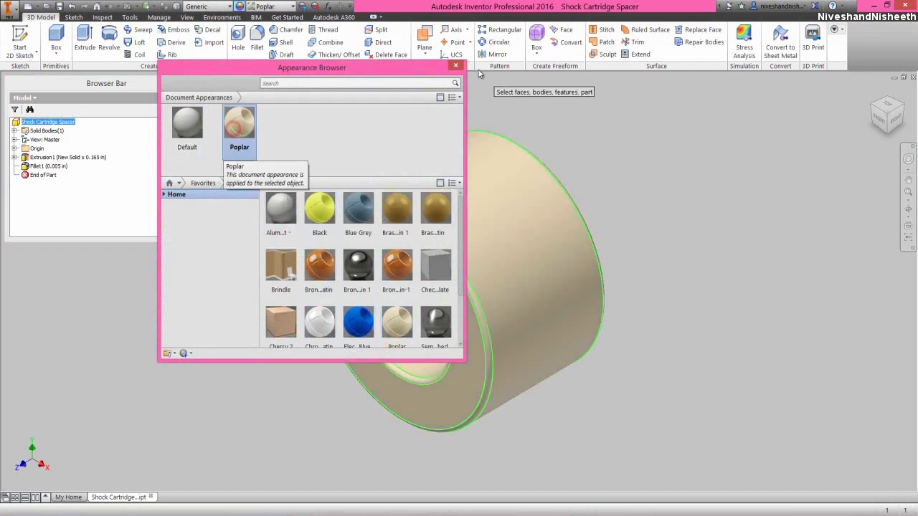
click(455, 65)
click(344, 139)
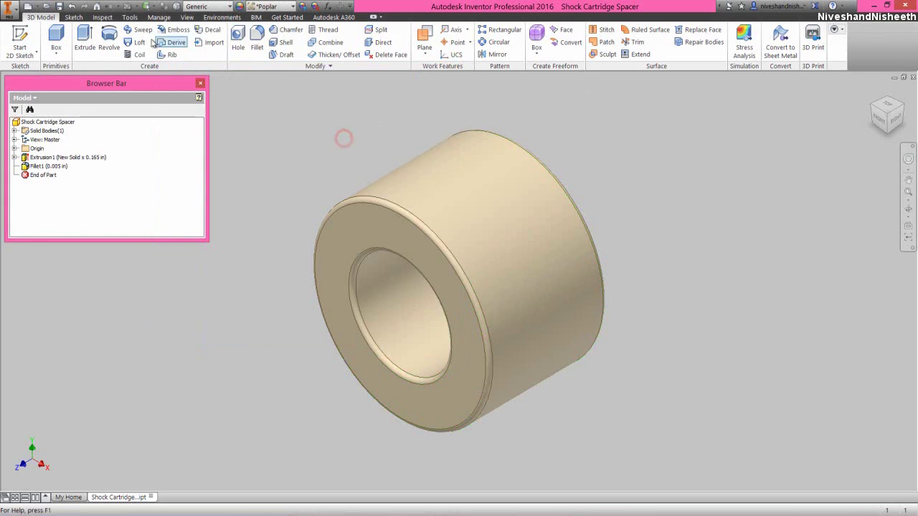
- Start a 2D sketch on the XY plane of a new part
click(694, 406)
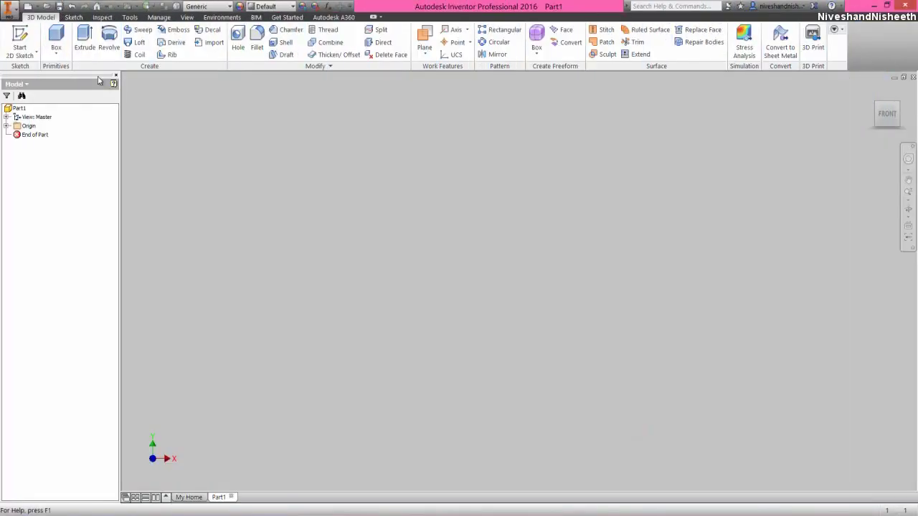
click(31, 52)
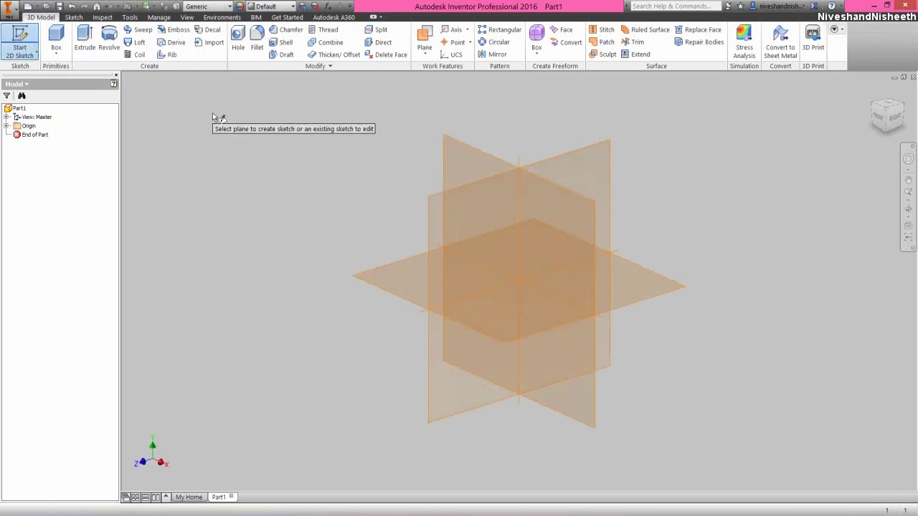
click(450, 152)
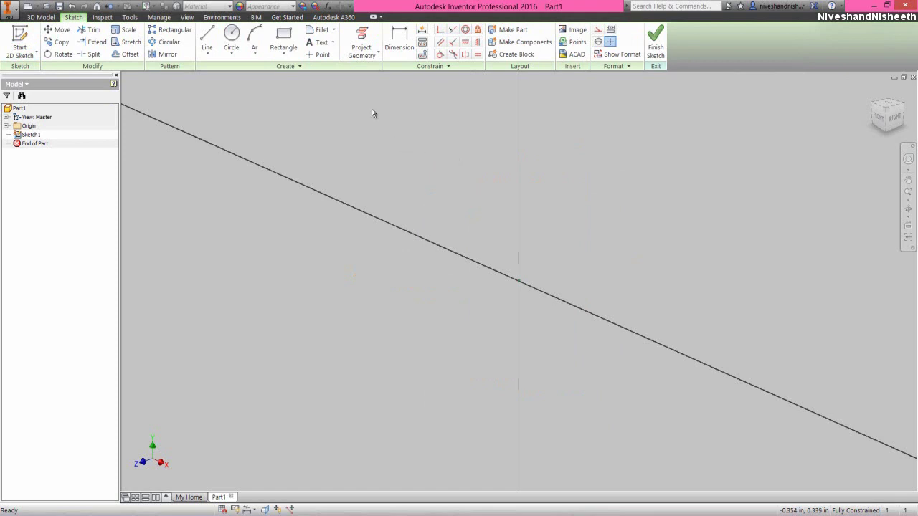
- Project the YZ plane into the sketch and select the projected vertical line
click(359, 43)
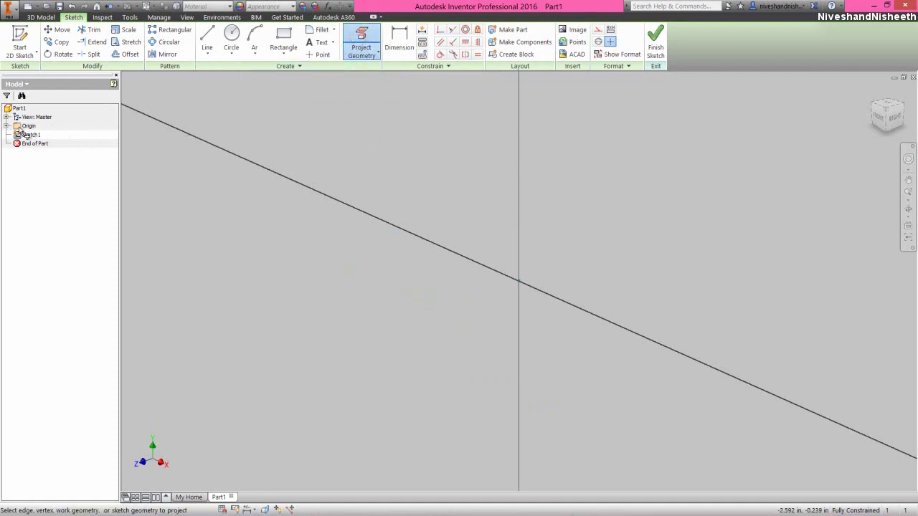
click(7, 127)
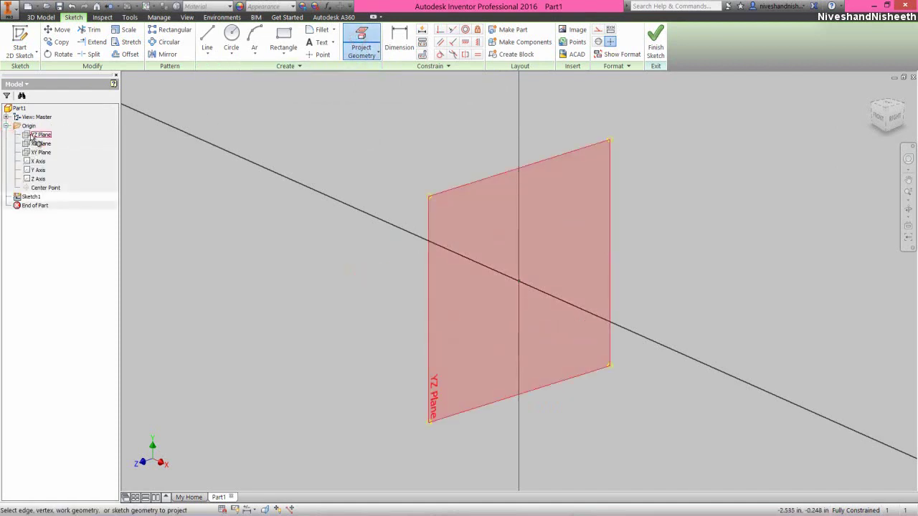
click(33, 134)
right_click(319, 159)
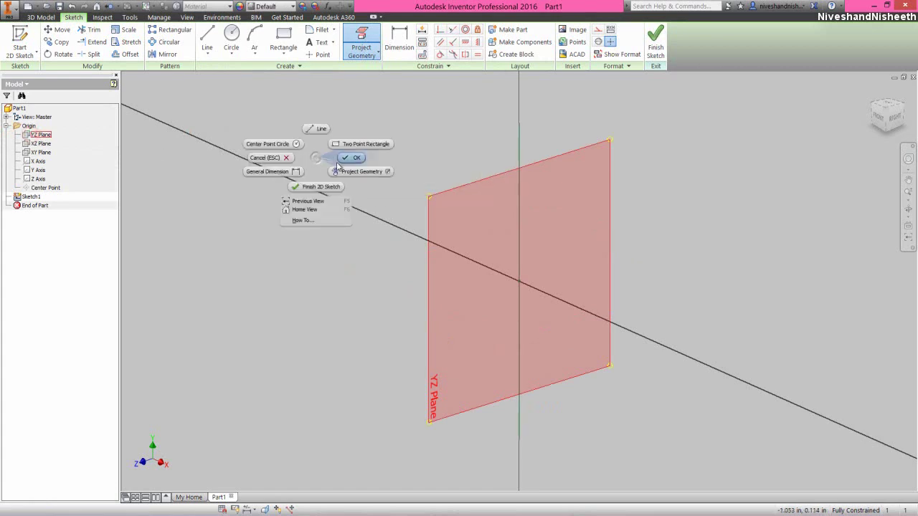
click(345, 160)
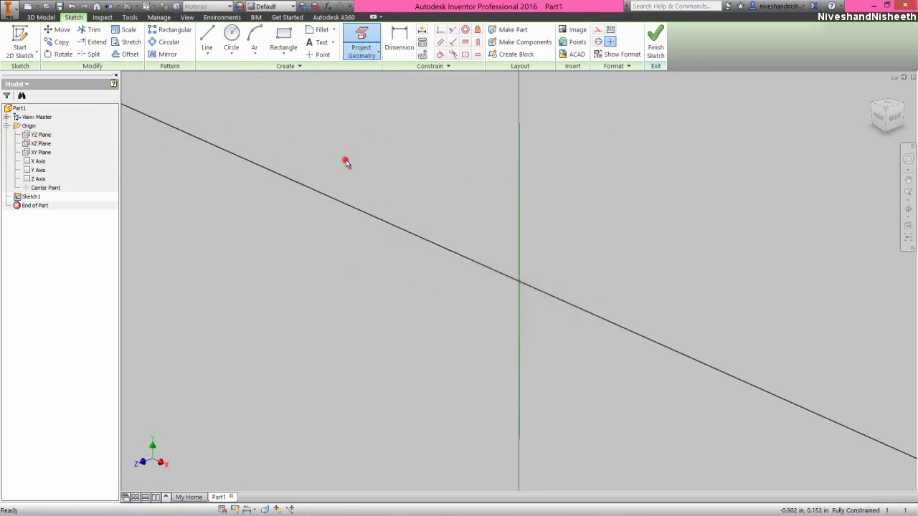
click(519, 173)
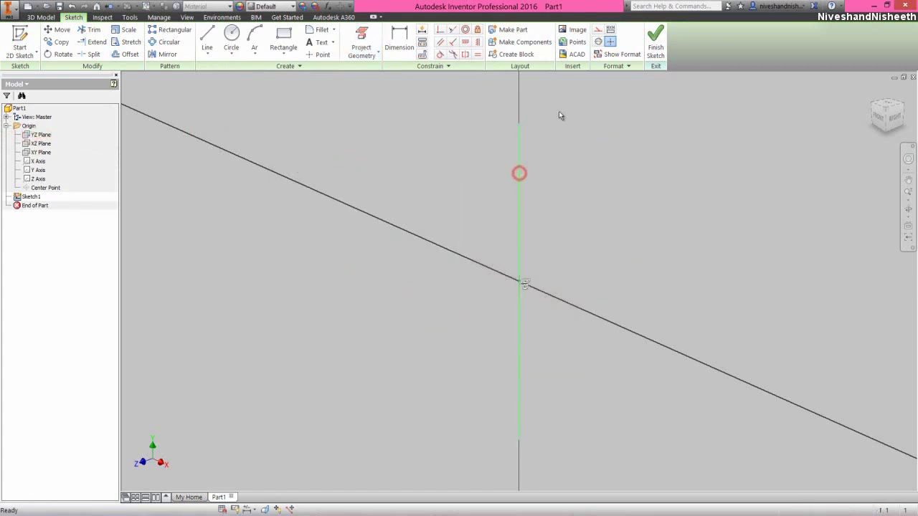
- Convert the vertical line to a centerline and draw a center-point semicircular arc of about 0.343 in radius from the origin, left of it
click(598, 41)
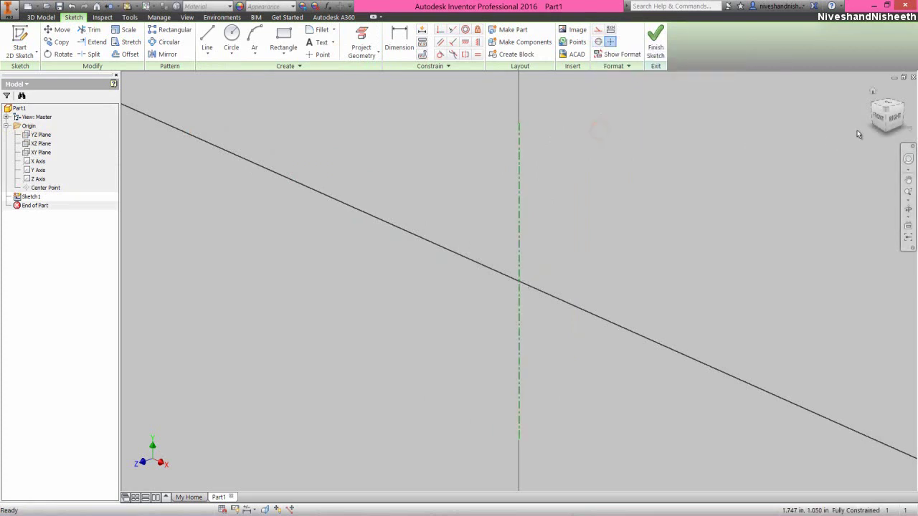
click(878, 116)
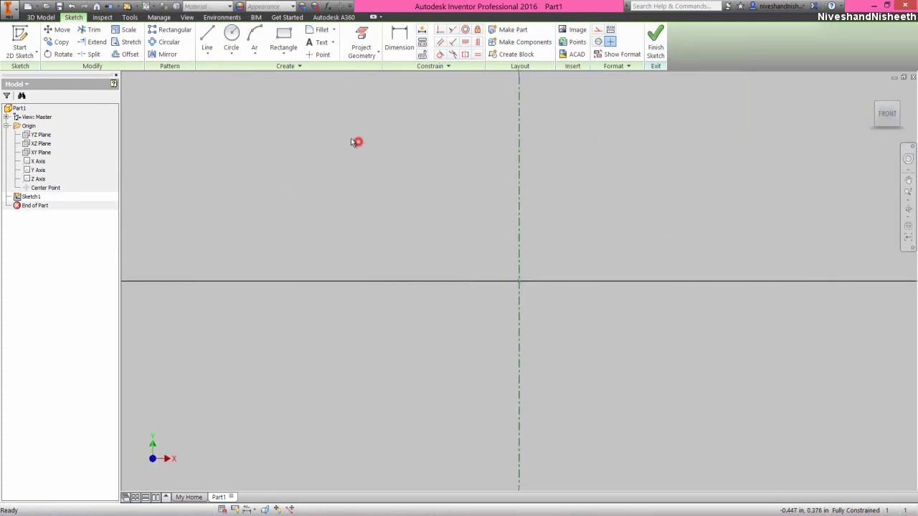
click(255, 58)
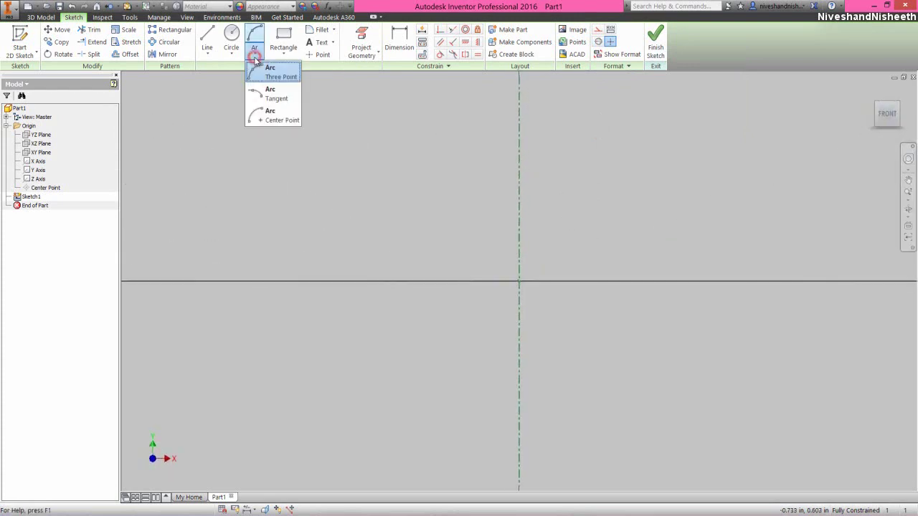
click(276, 120)
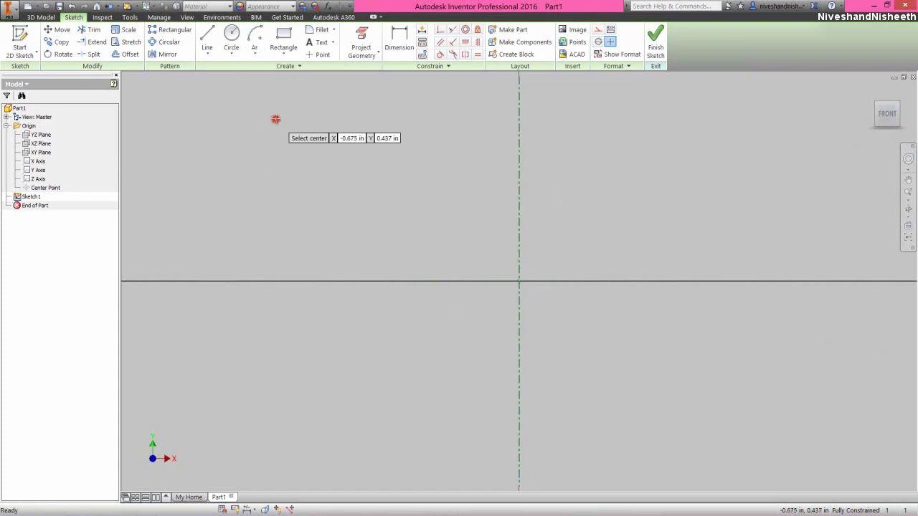
click(519, 281)
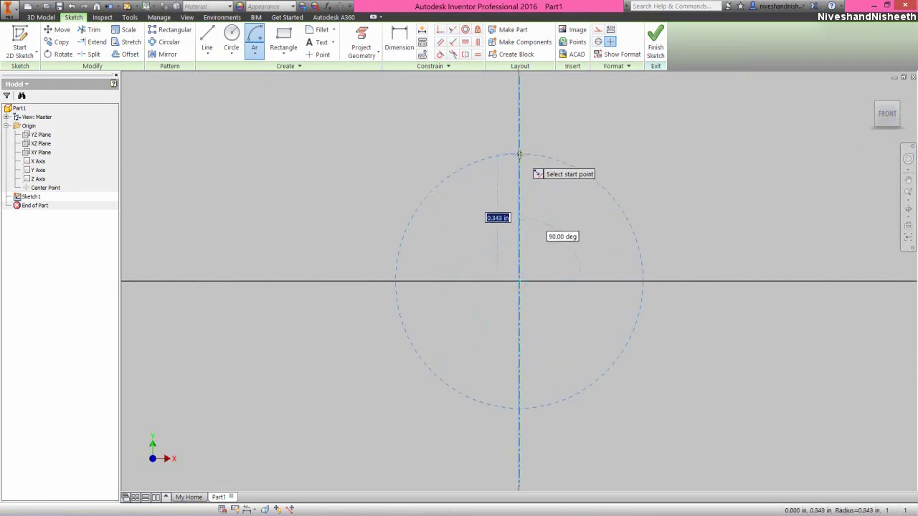
click(519, 154)
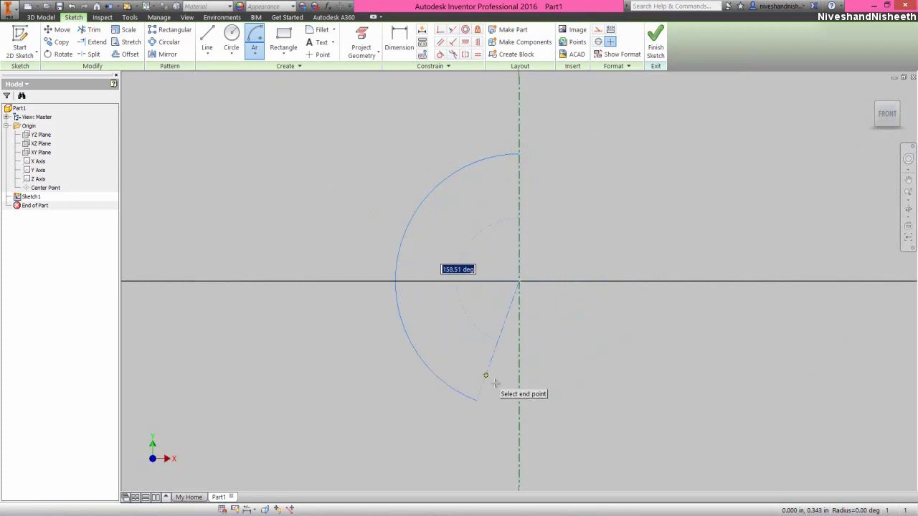
click(518, 395)
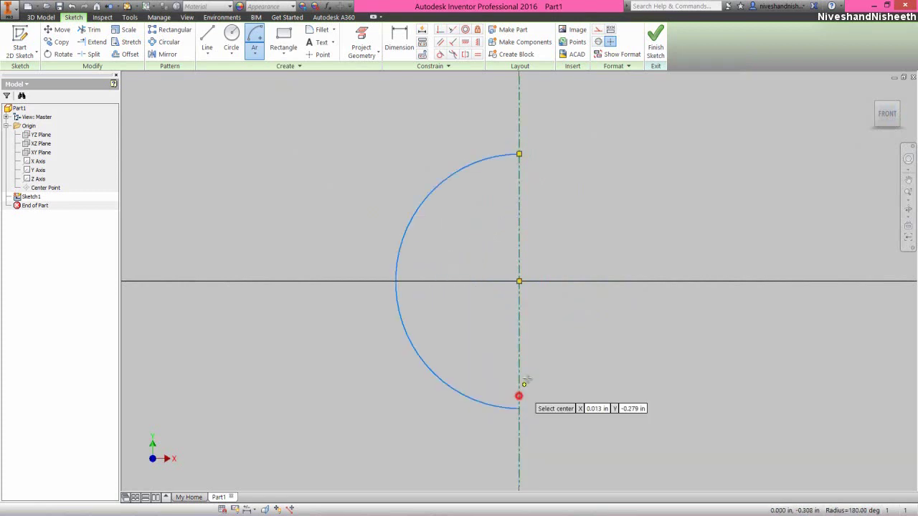
- Draw a 0.125 in diameter circle centred on the origin, inside the semicircular arc
right_click(559, 174)
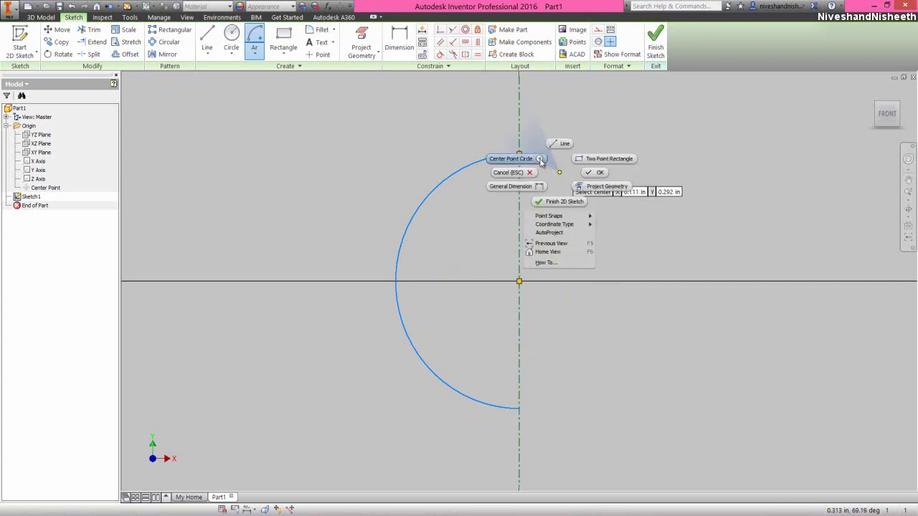
click(541, 161)
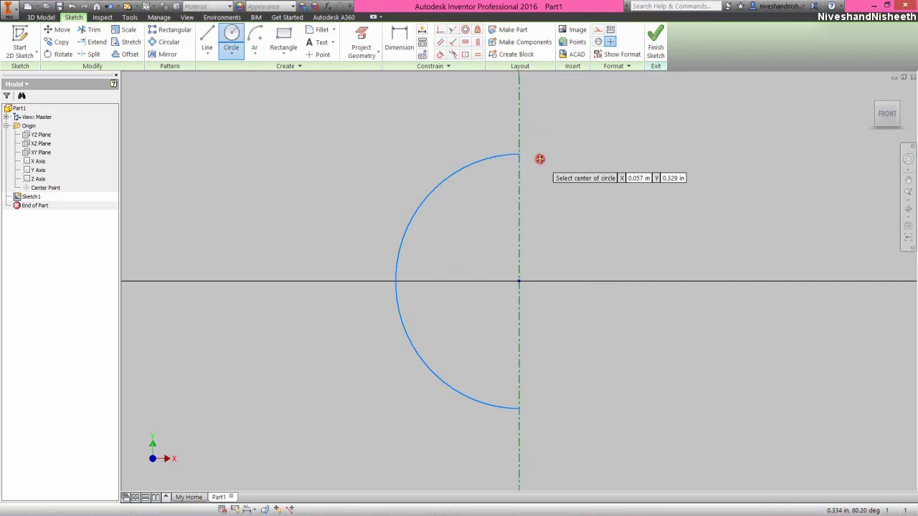
click(519, 280)
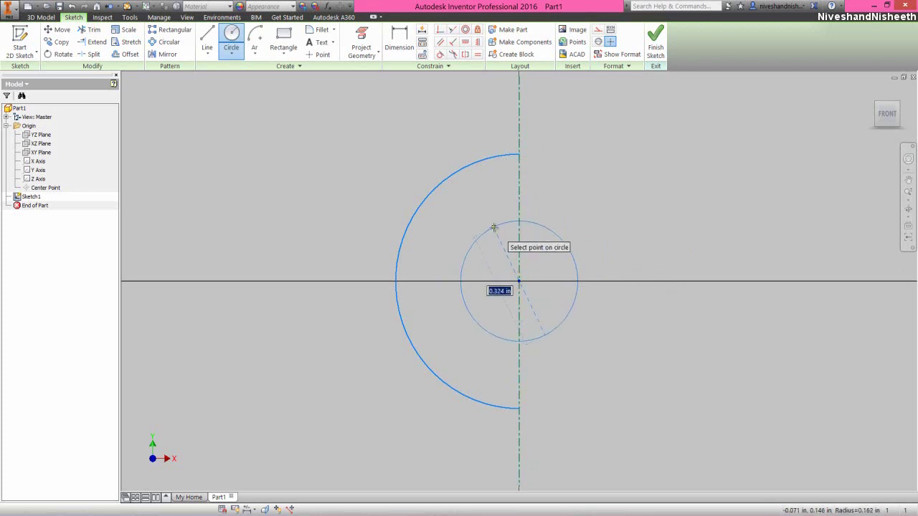
text(.125)
key(Return)
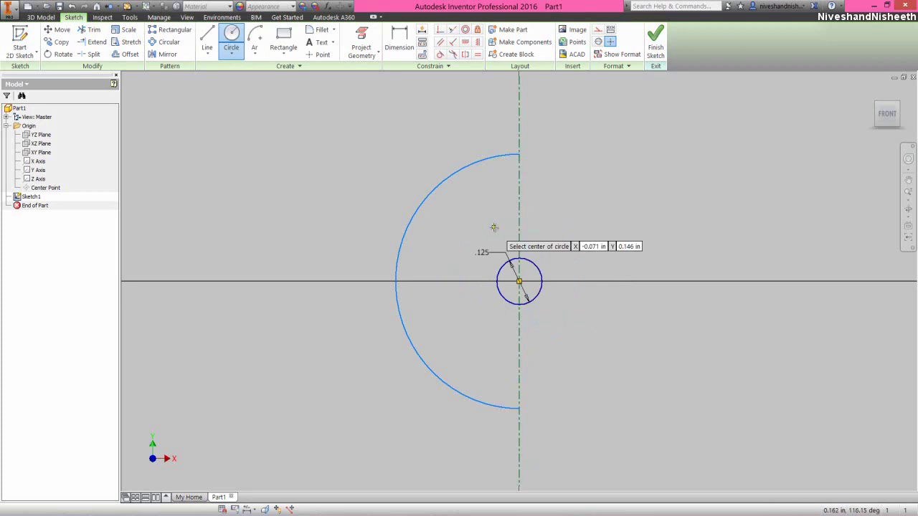
- Dimension the semicircular arc as a diameter and set it to 0.25 in
right_click(553, 170)
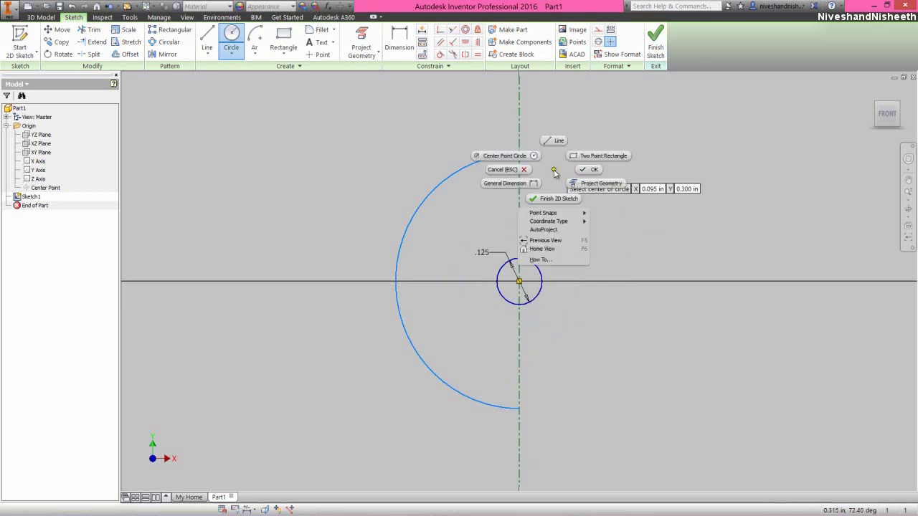
click(536, 188)
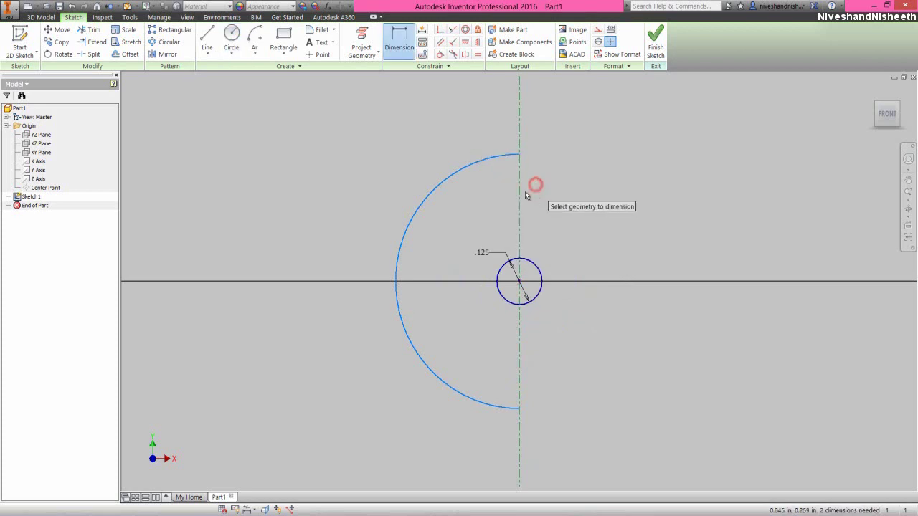
click(442, 184)
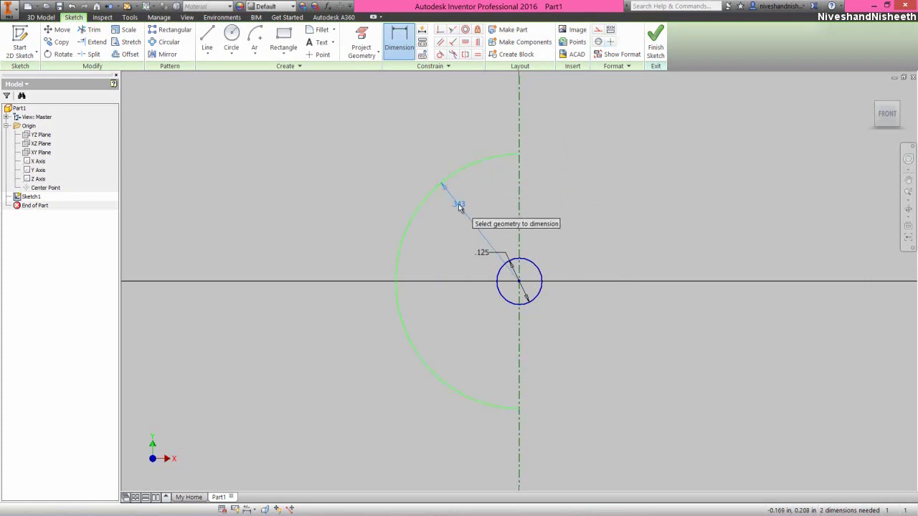
right_click(460, 205)
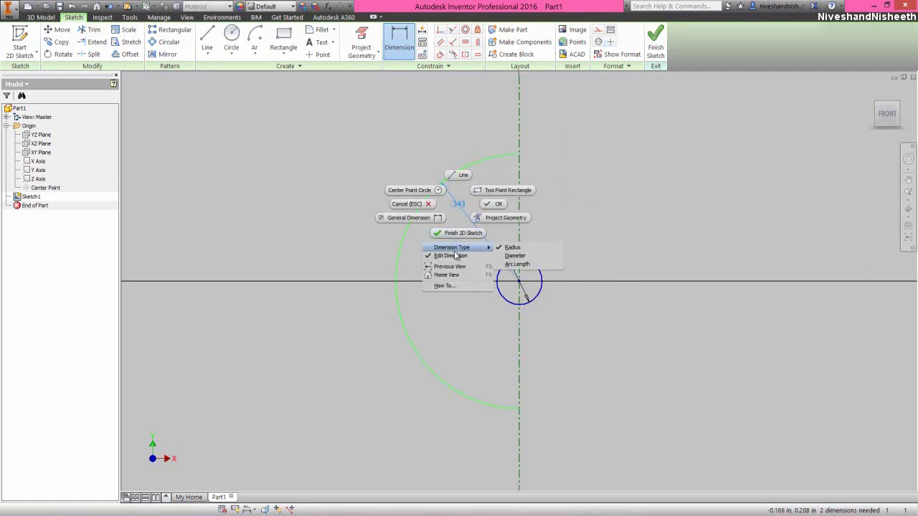
mouse_move(485, 248)
click(519, 256)
click(501, 252)
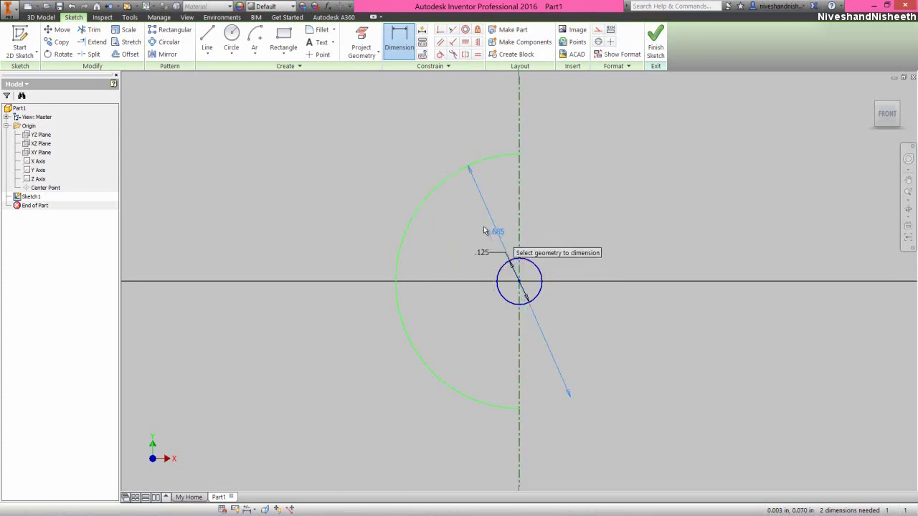
click(476, 226)
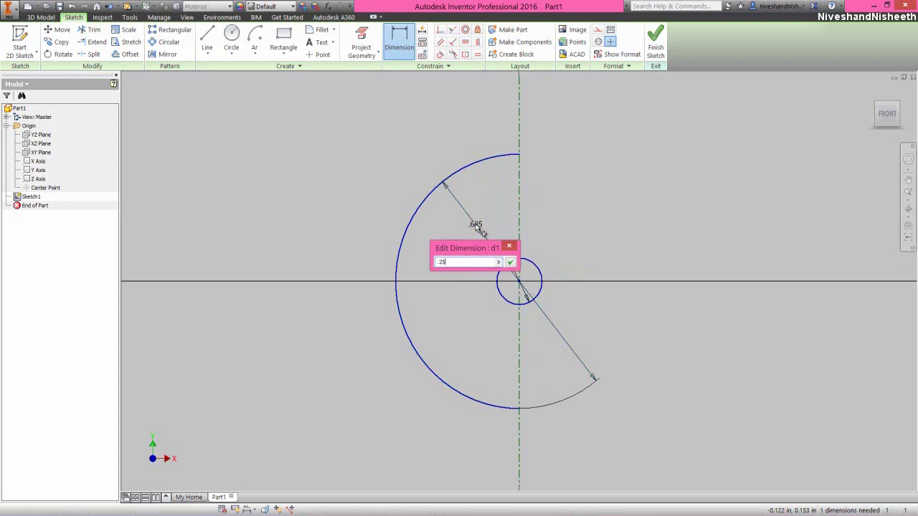
key(Return)
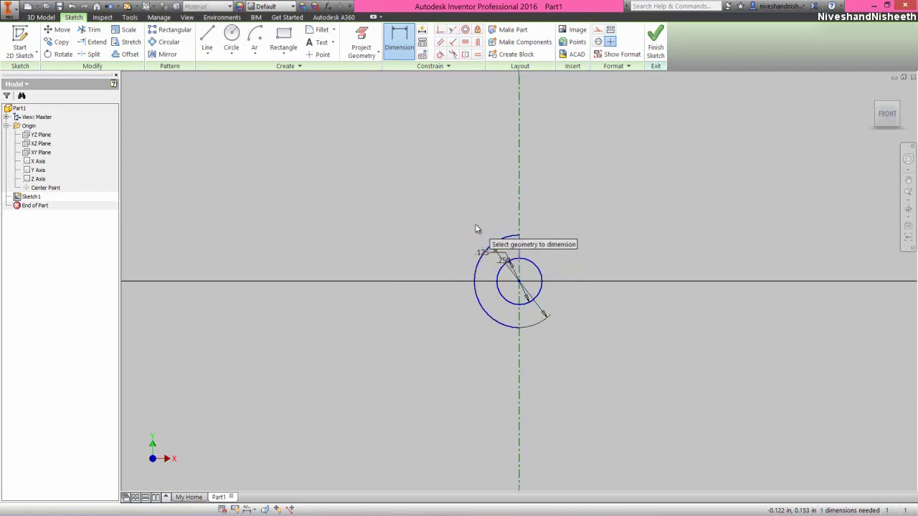
right_click(560, 203)
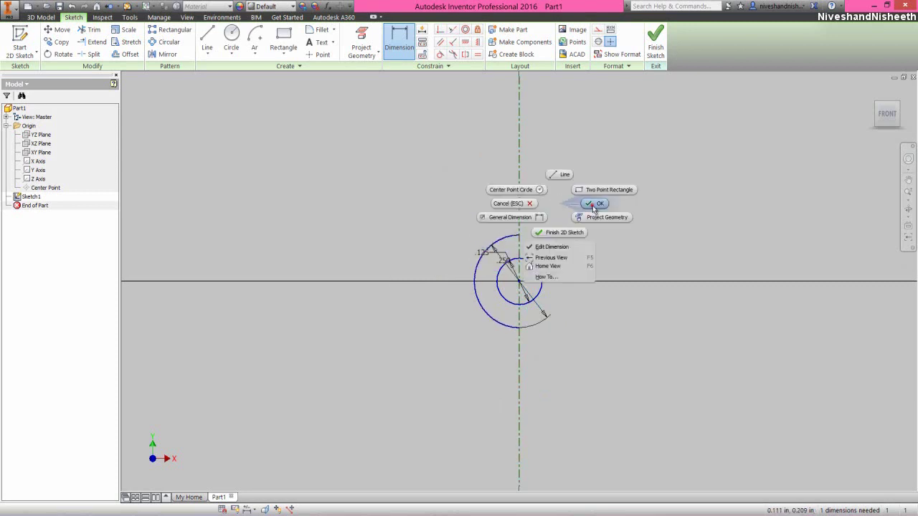
click(594, 205)
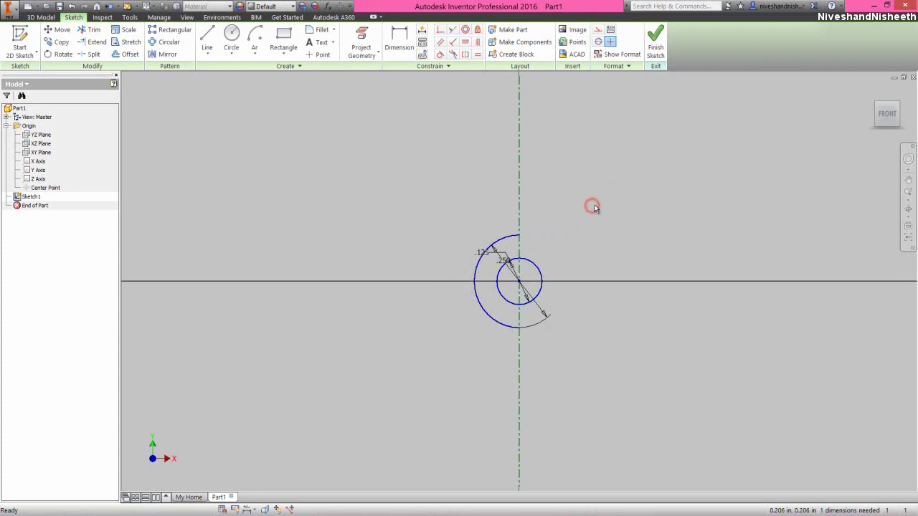
- Close the semicircle with a vertical line joining the arc's upper and lower endpoints along the centerline
click(887, 113)
scroll(527, 290, up, 3)
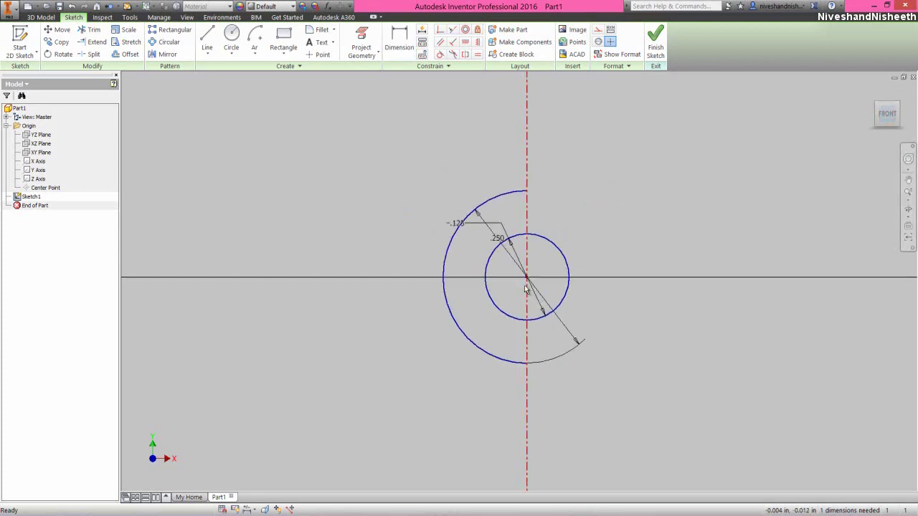
right_click(607, 207)
click(597, 176)
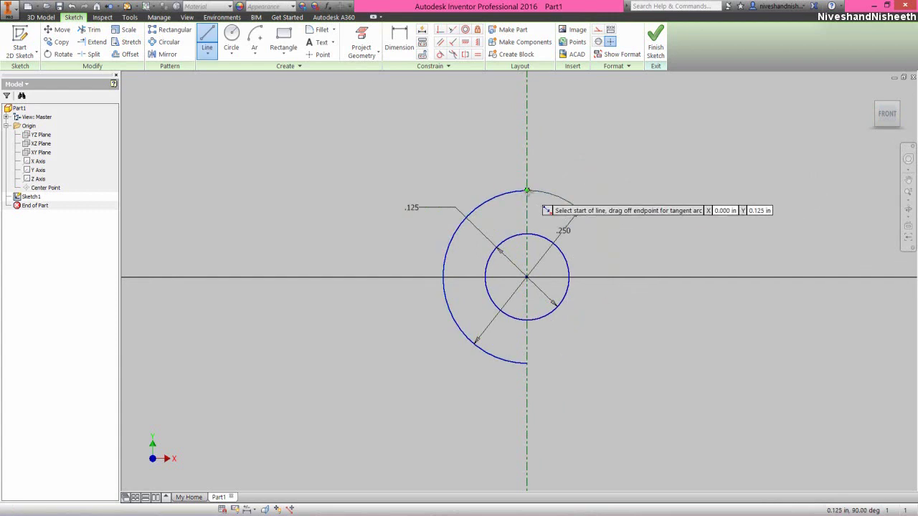
click(527, 190)
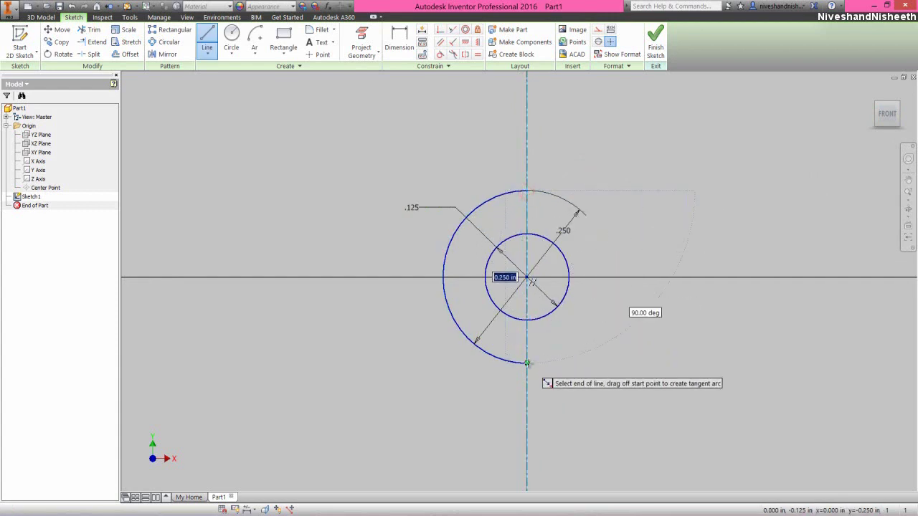
click(527, 363)
right_click(633, 132)
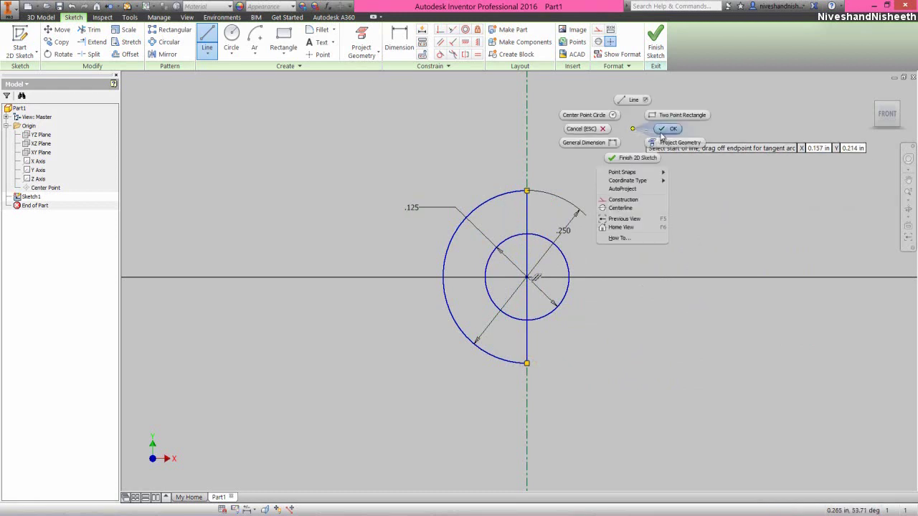
click(660, 132)
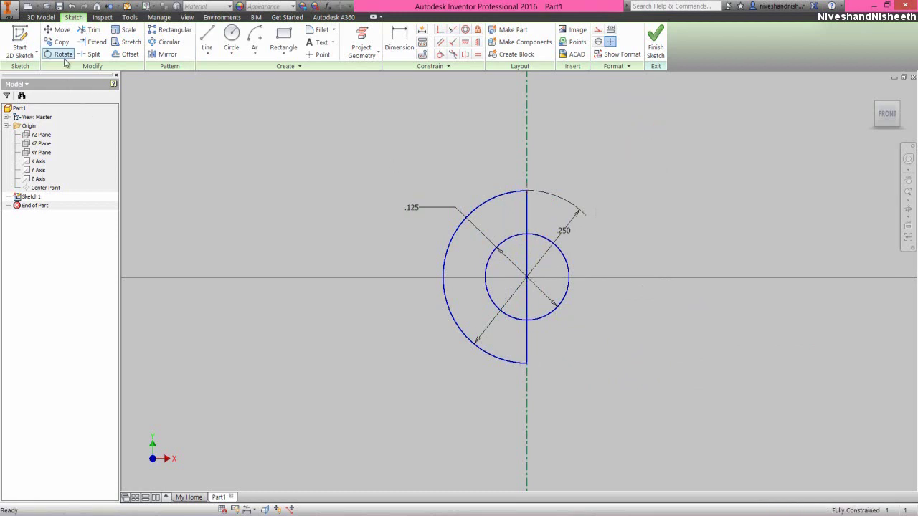
- Revolve the entire half-disc profile, including the inner circle's half, a full turn about the vertical centerline as a new solid
click(41, 17)
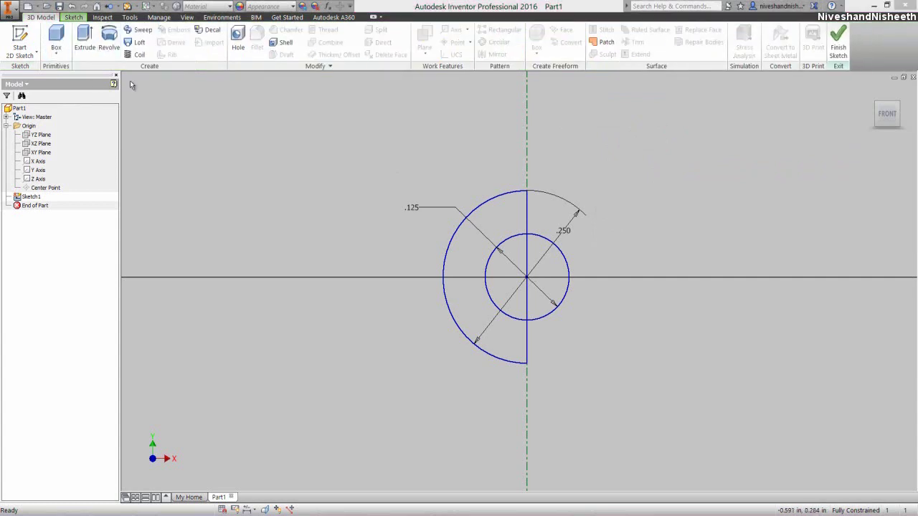
click(109, 42)
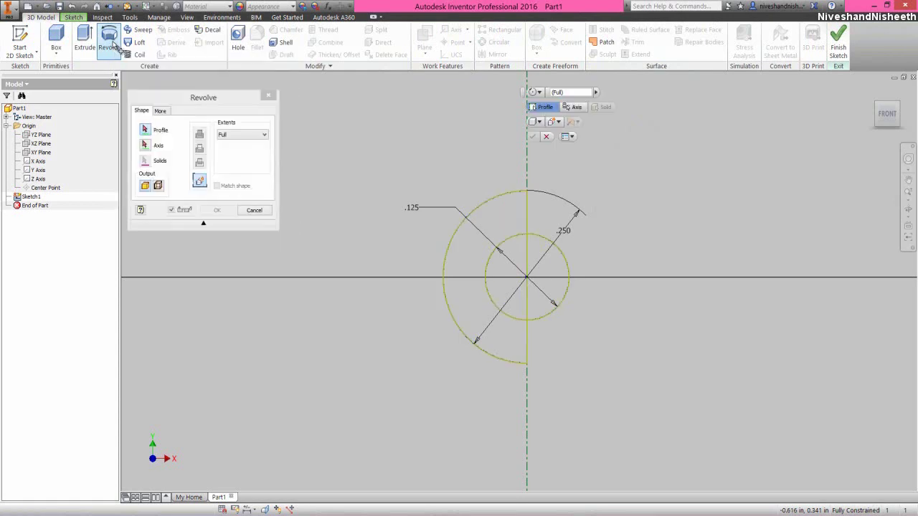
click(478, 219)
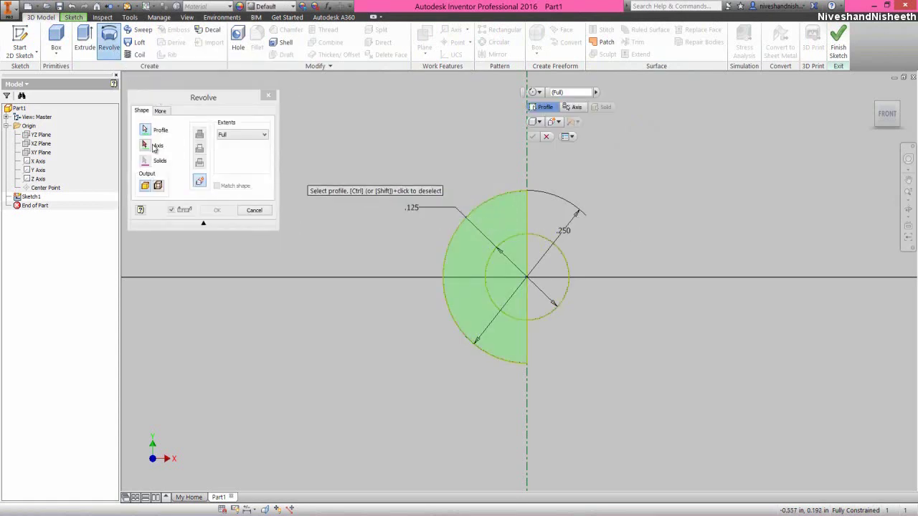
click(151, 147)
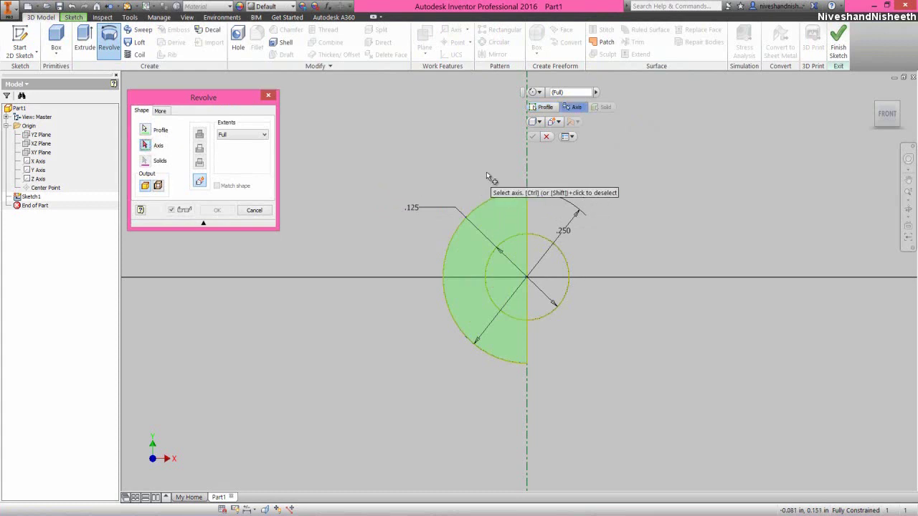
click(527, 170)
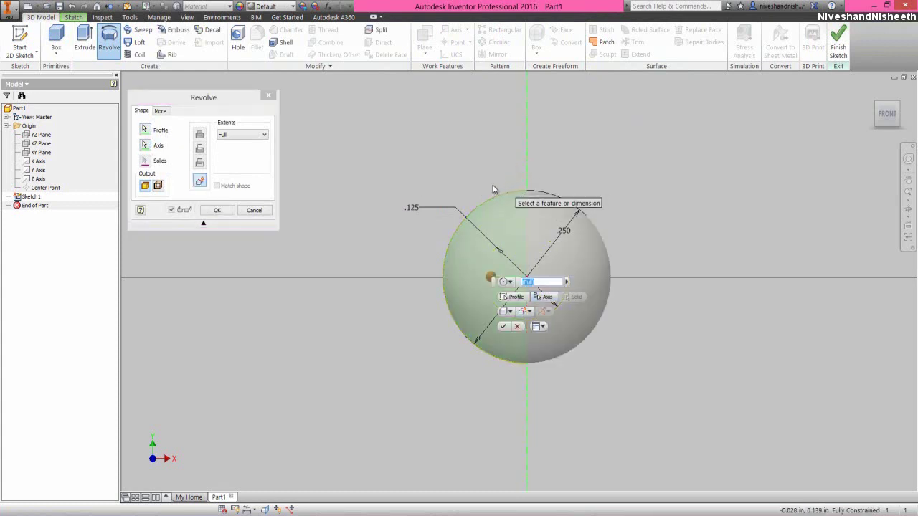
click(228, 210)
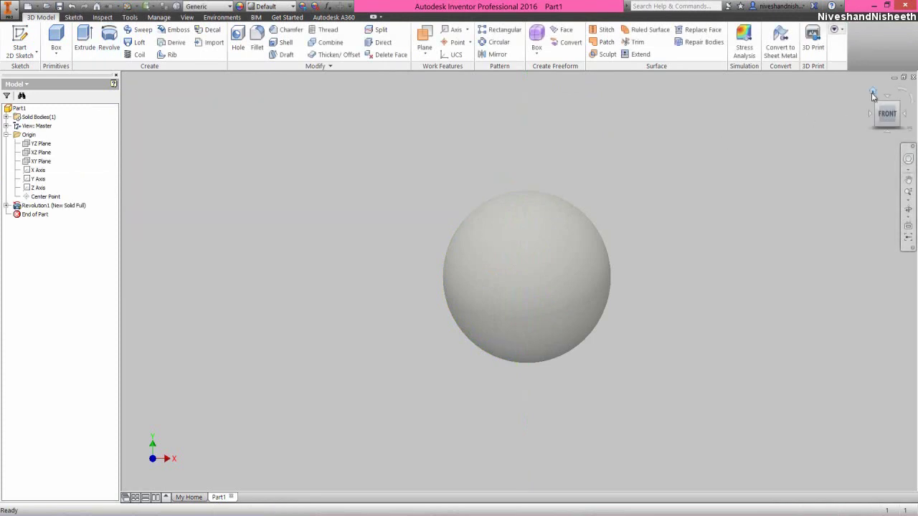
click(872, 95)
click(578, 141)
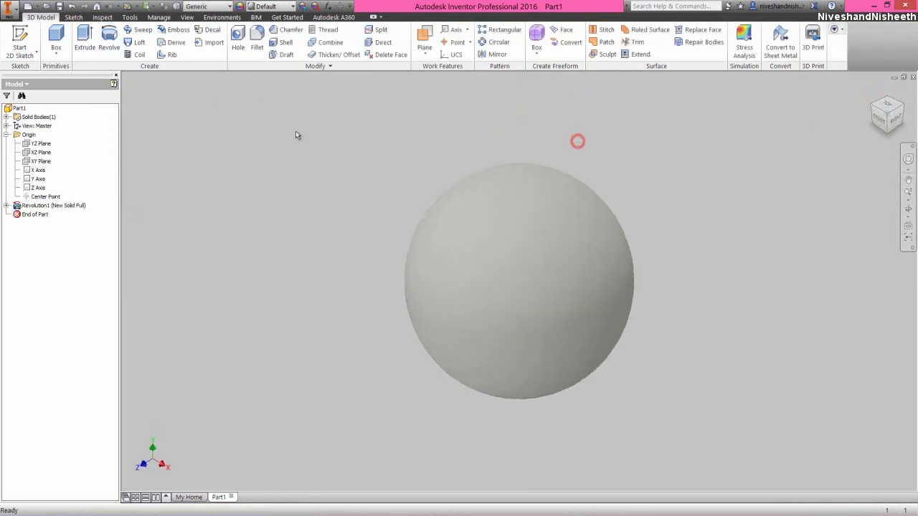
- Apply the Poplar appearance to the whole part
click(18, 108)
click(240, 7)
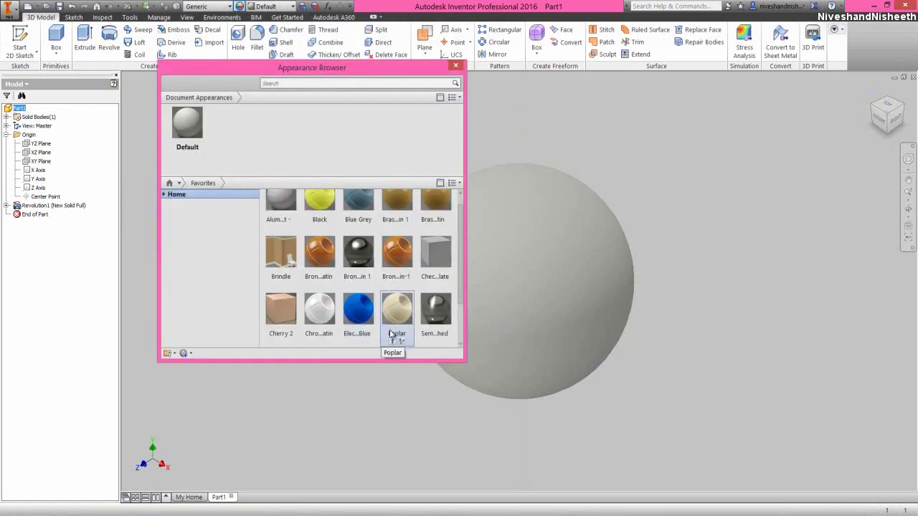
double_click(391, 334)
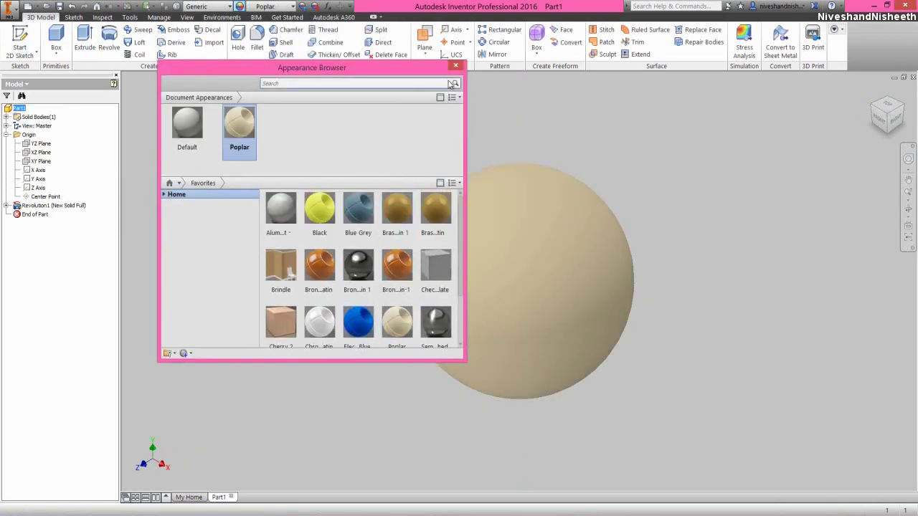
click(455, 66)
- Share the revolve feature's sketch so its profiles can be reused for another feature
click(6, 205)
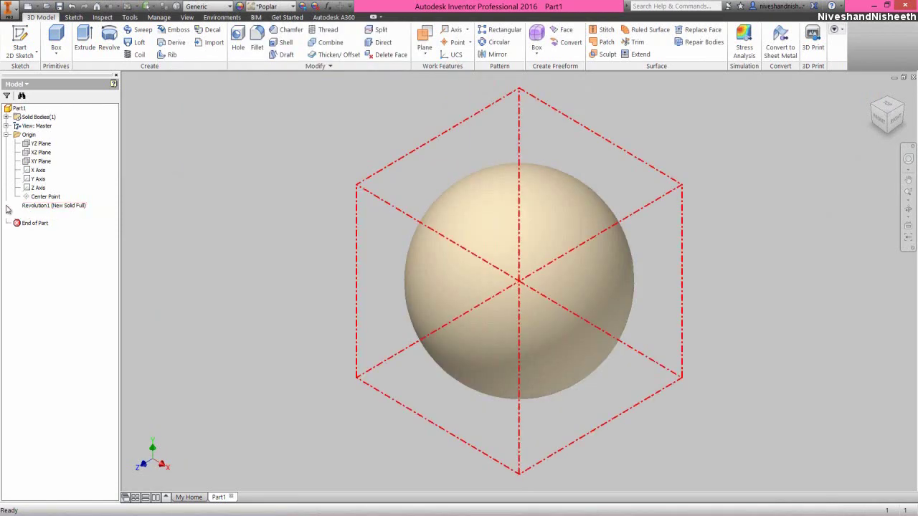
right_click(39, 215)
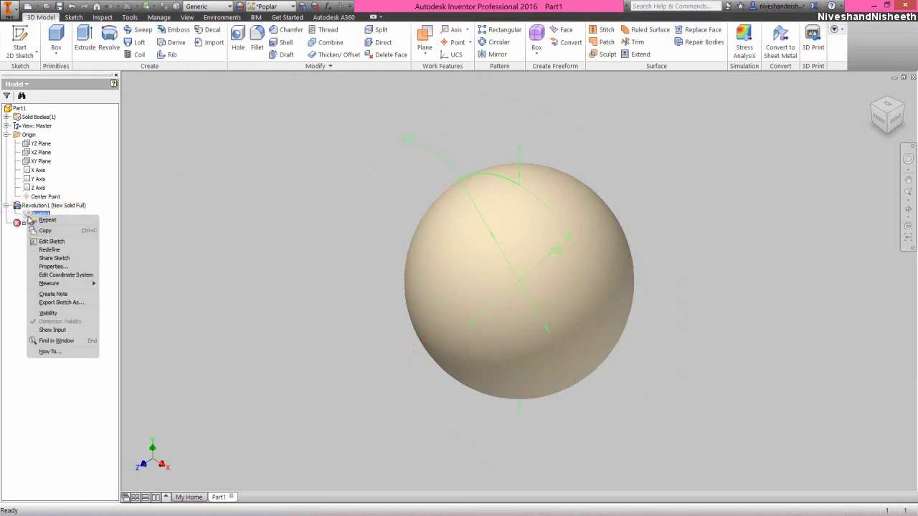
click(55, 258)
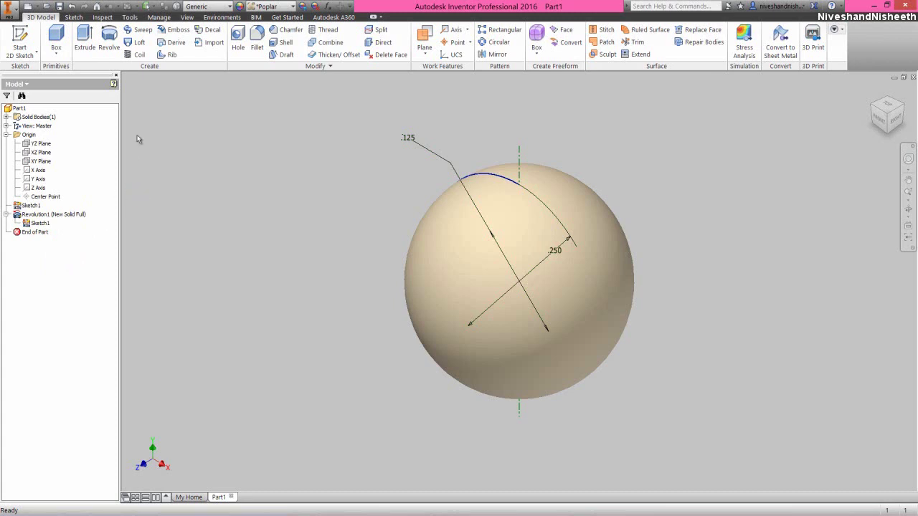
- Switch the model's visual style to Wireframe
click(181, 19)
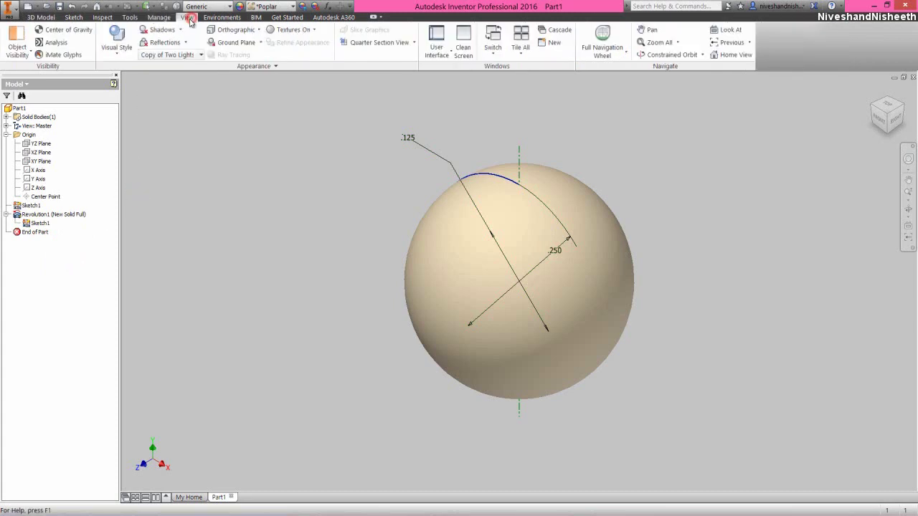
click(117, 55)
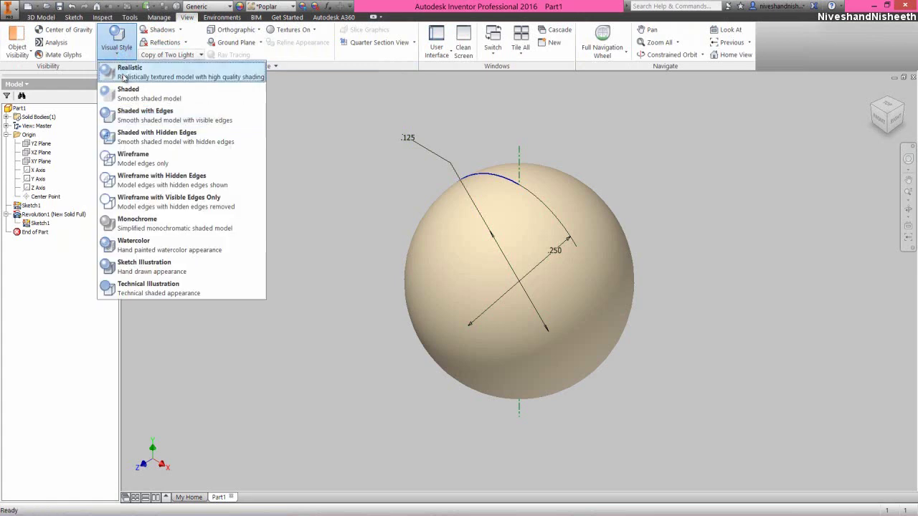
click(162, 163)
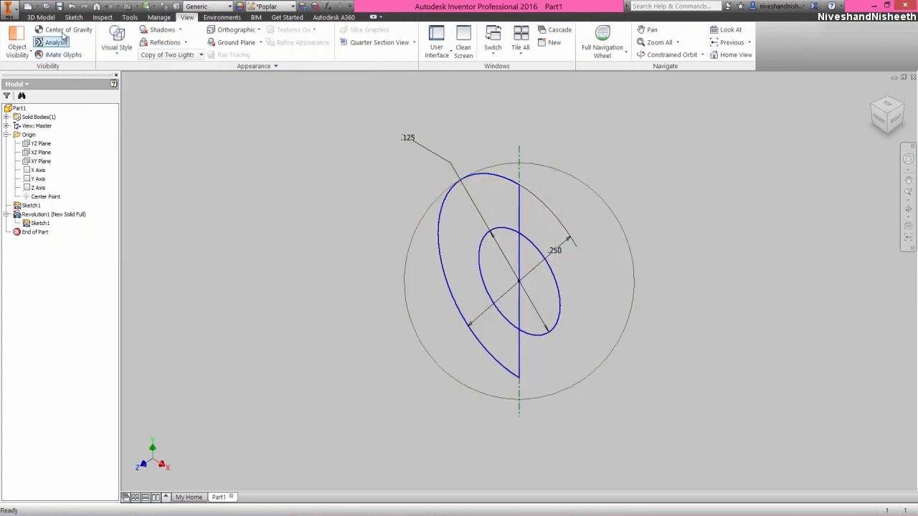
- Cut the 0.125 in circle through the whole sphere with a symmetric Extrude, using the All extent
click(40, 17)
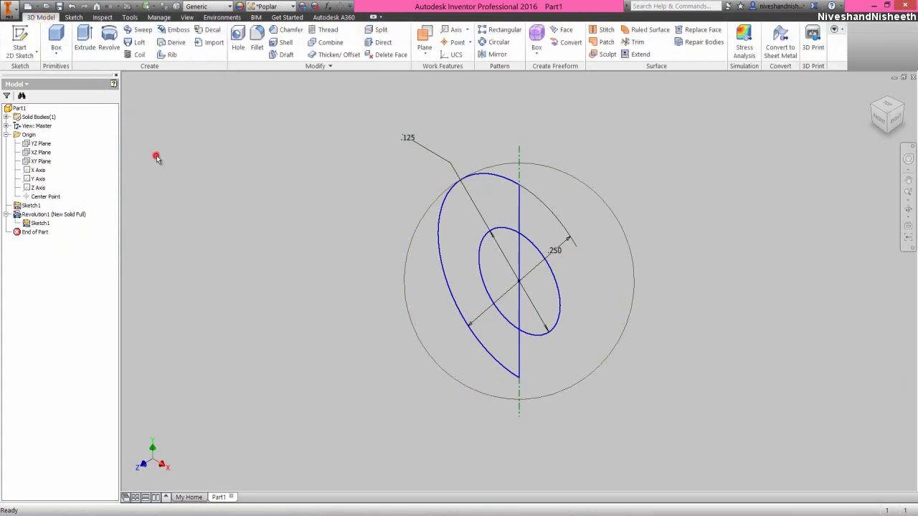
click(86, 55)
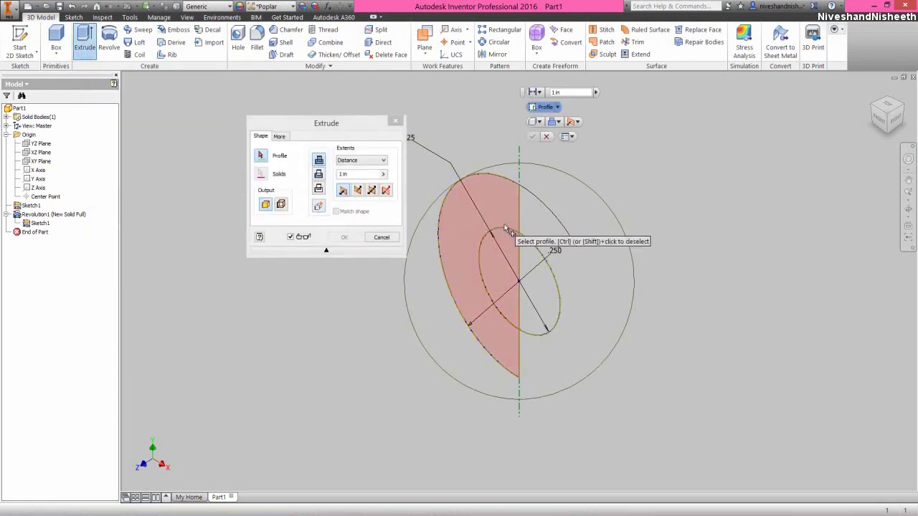
click(526, 245)
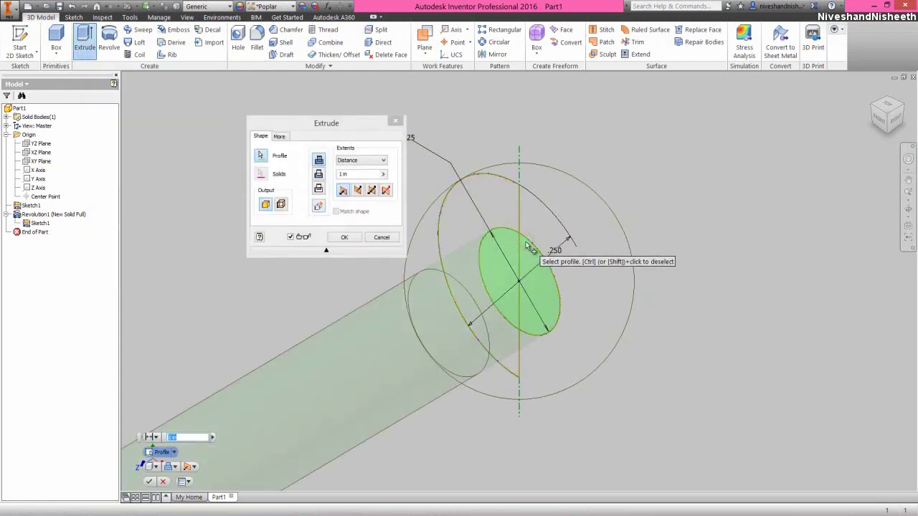
click(320, 176)
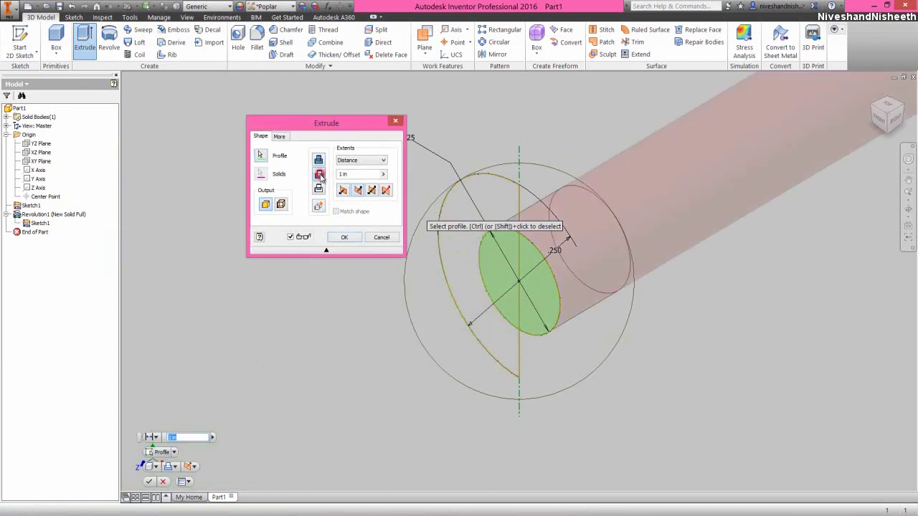
click(370, 190)
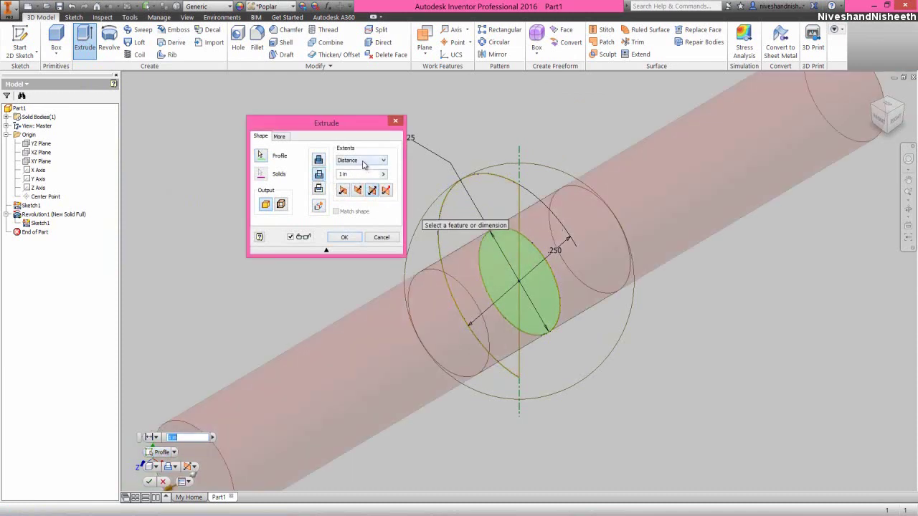
click(361, 160)
click(345, 196)
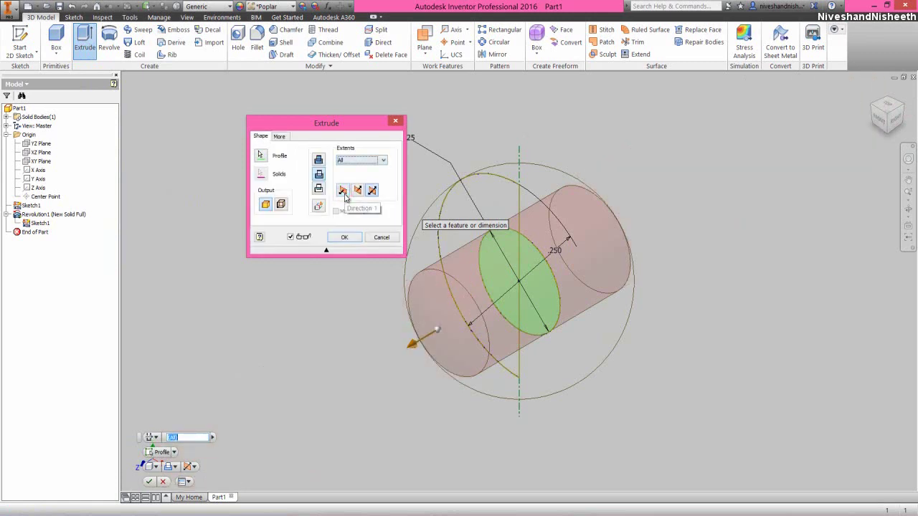
click(350, 237)
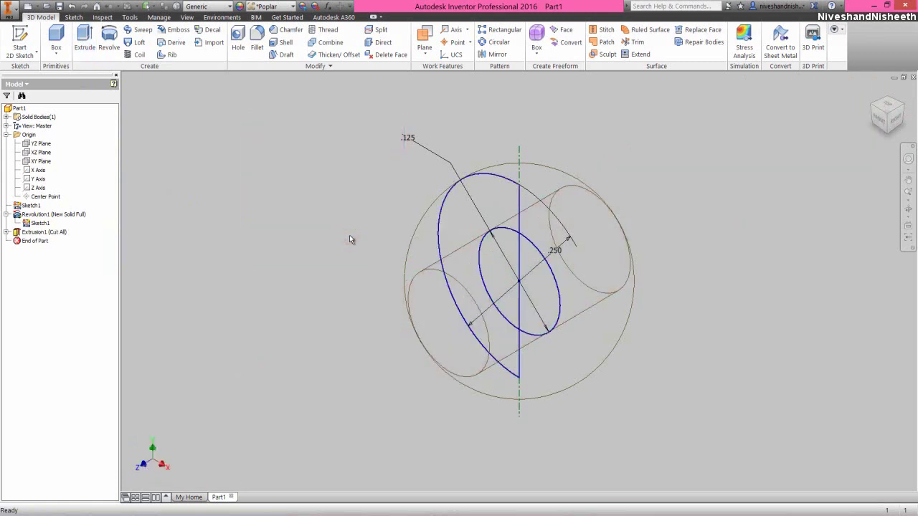
- Hide the shared sketch and switch the visual style to Shaded with Edges
right_click(39, 223)
click(65, 313)
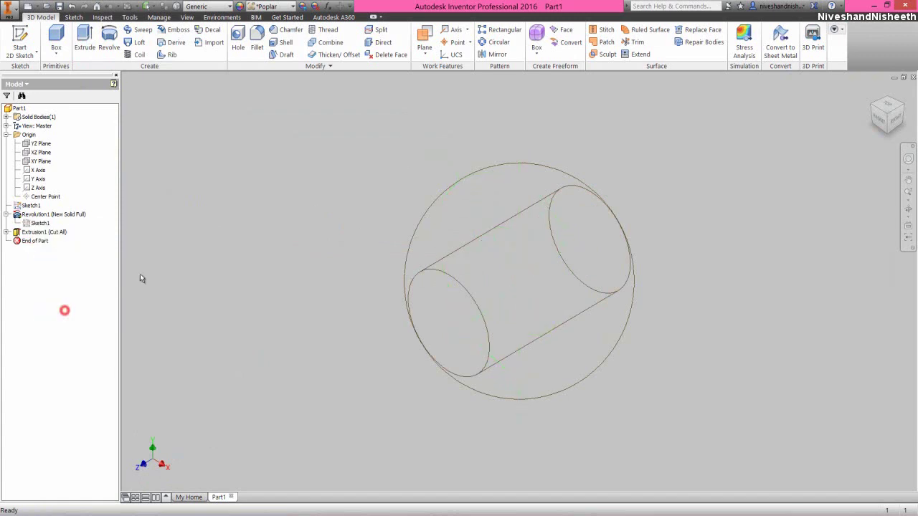
click(188, 17)
click(117, 46)
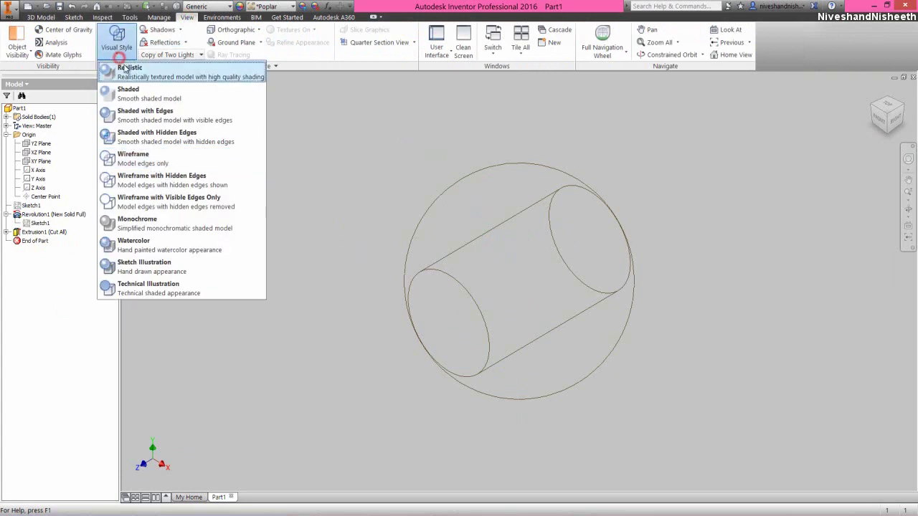
click(184, 118)
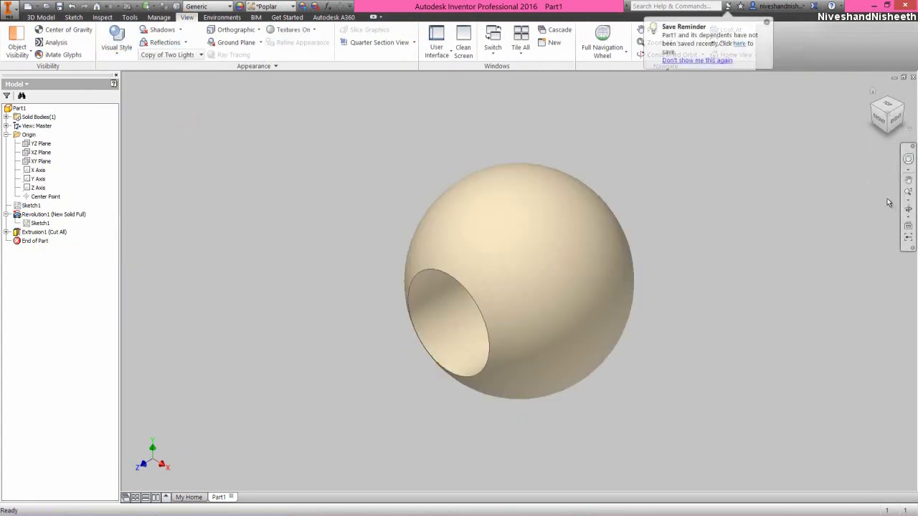
- Check the hole through the ball and save the 0.25 Ball part
click(905, 210)
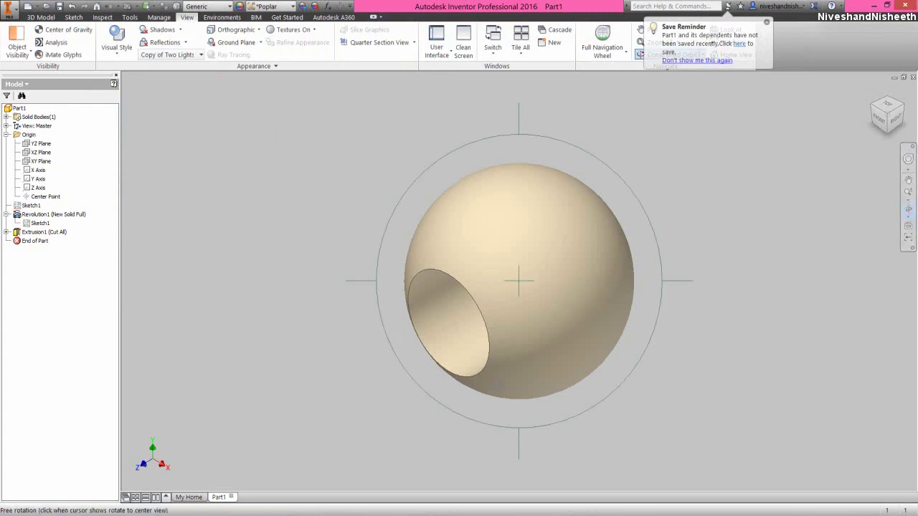
drag(495, 377, 512, 362)
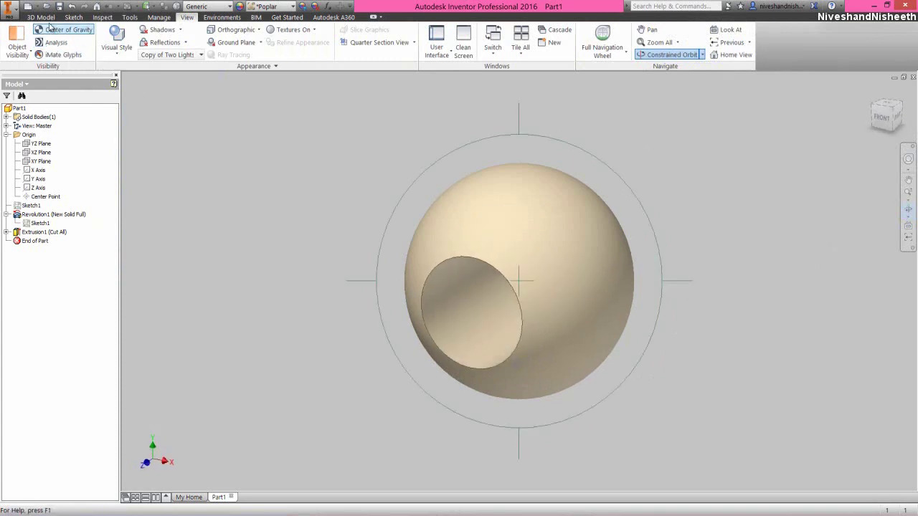
click(46, 17)
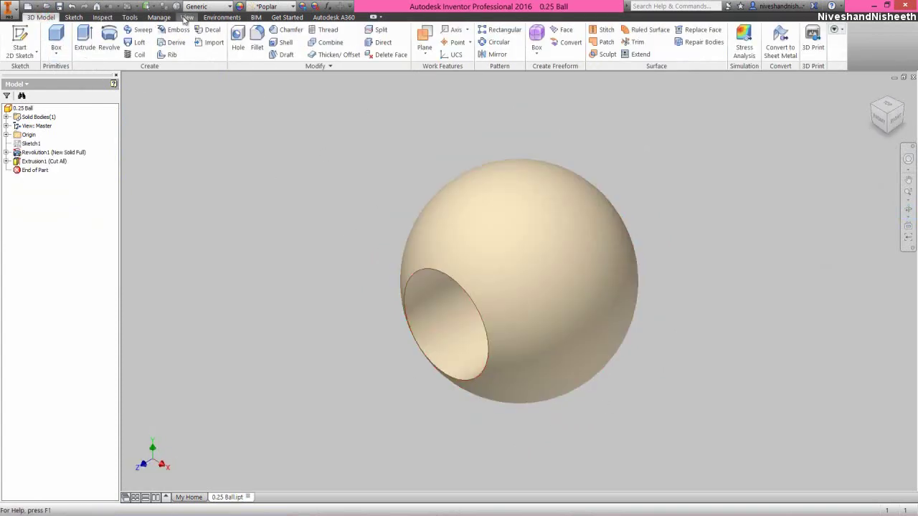
click(185, 16)
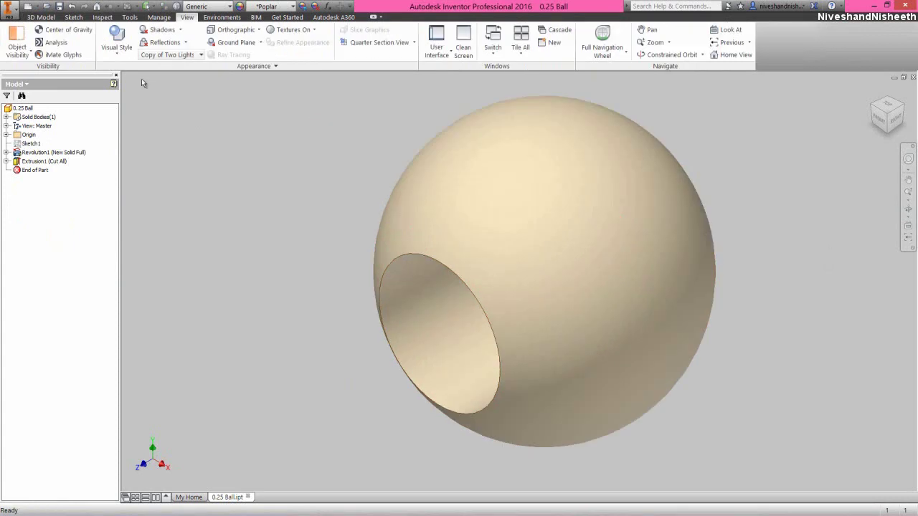
click(45, 18)
click(58, 7)
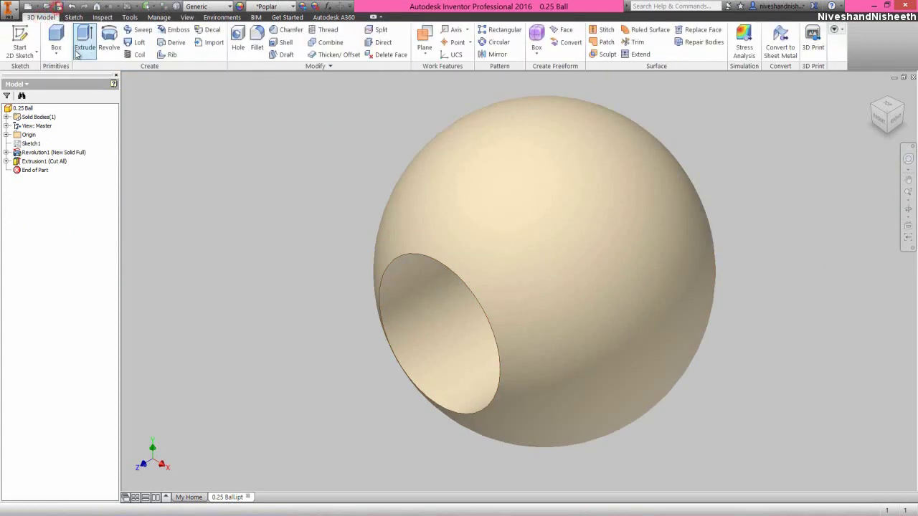
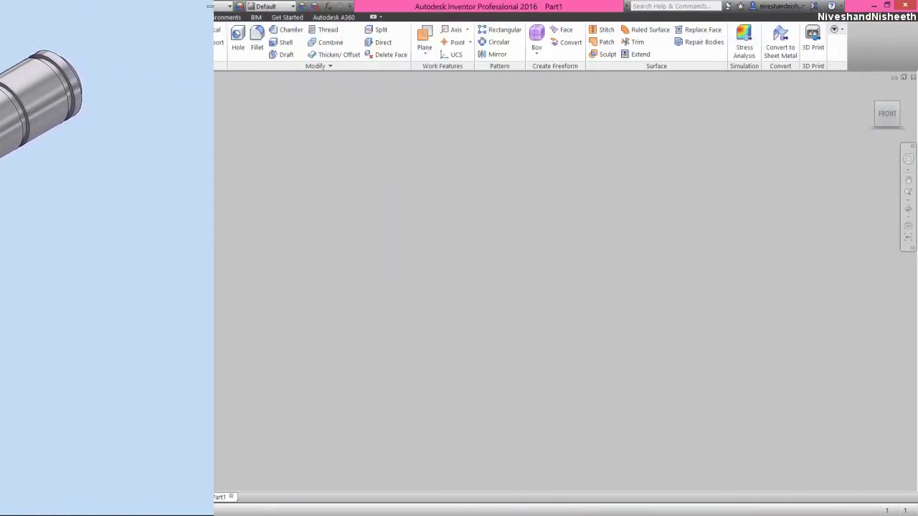
- Sketch a 0.125 in diameter circle centred on the origin on the new part's XY plane and finish the sketch
click(19, 43)
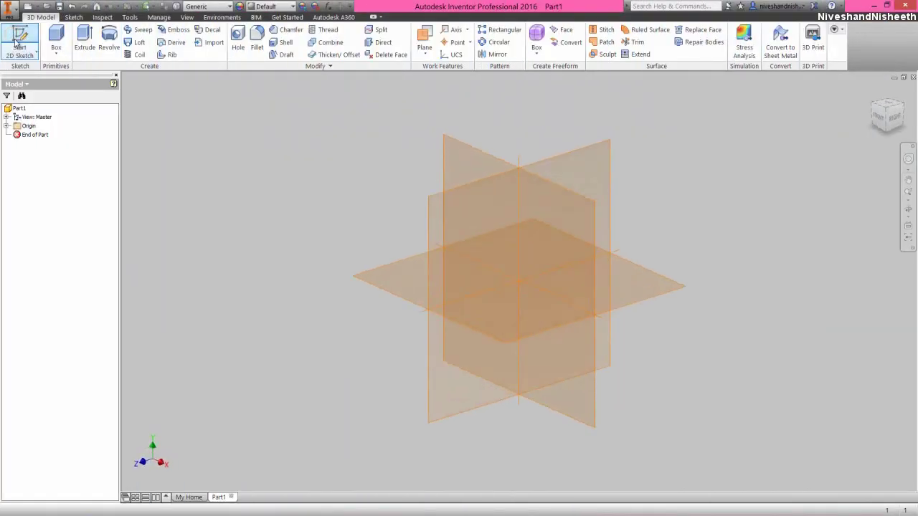
click(478, 151)
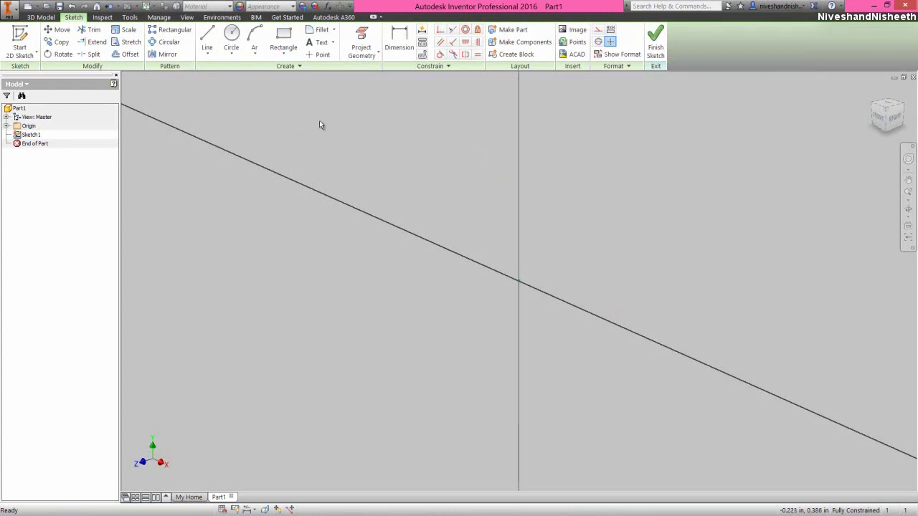
click(231, 36)
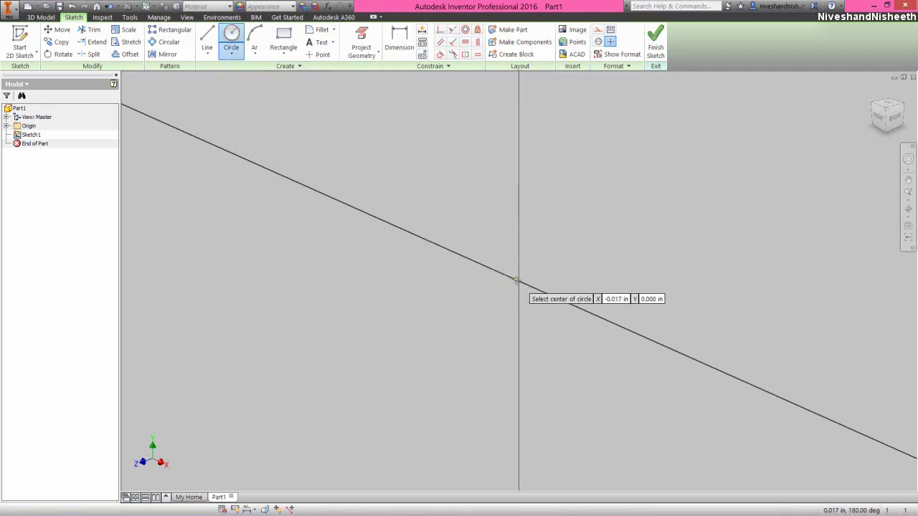
click(519, 281)
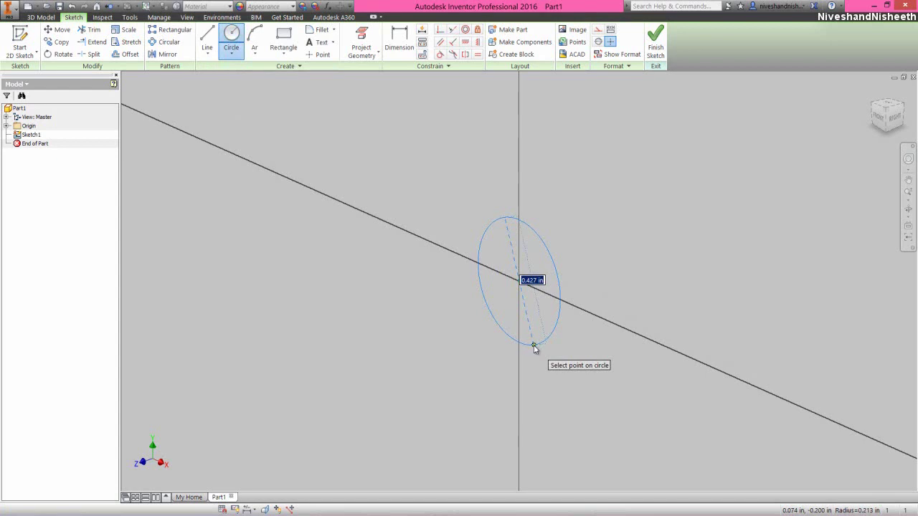
text(.125)
key(Return)
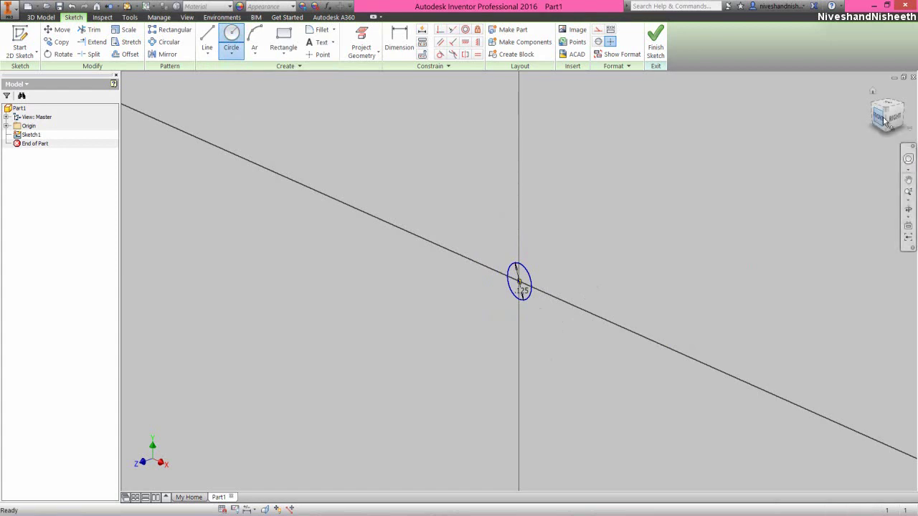
mouse_move(886, 109)
mouse_down()
mouse_move(745, 158)
mouse_move(666, 167)
mouse_up()
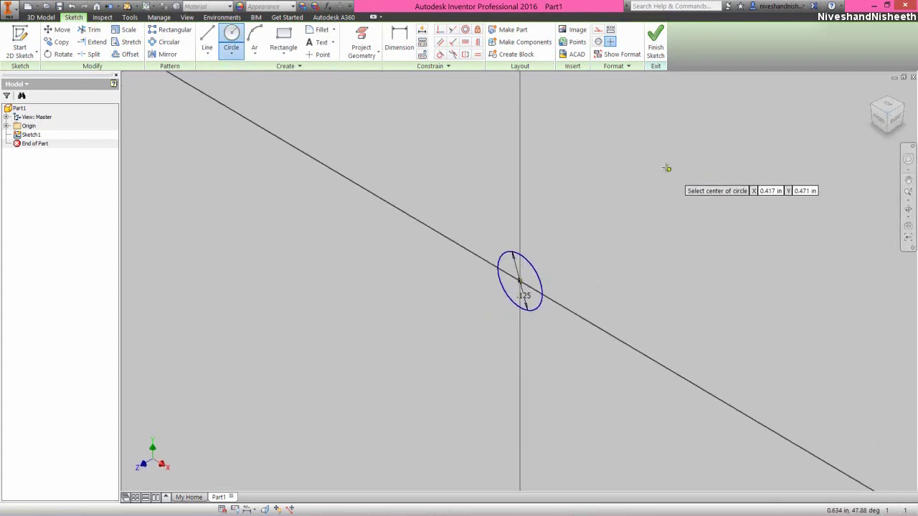
click(655, 49)
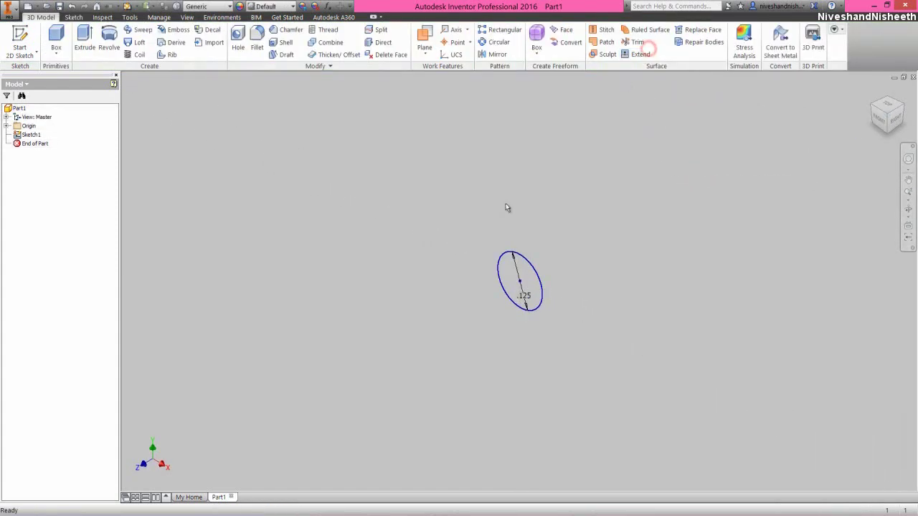
- Extrude the circle symmetrically to a distance of 1.25 in as a new solid
click(84, 47)
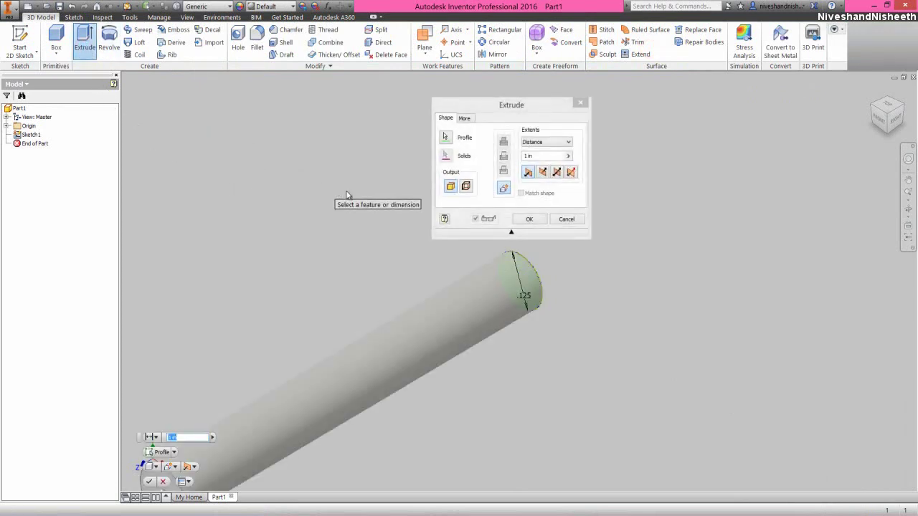
click(556, 173)
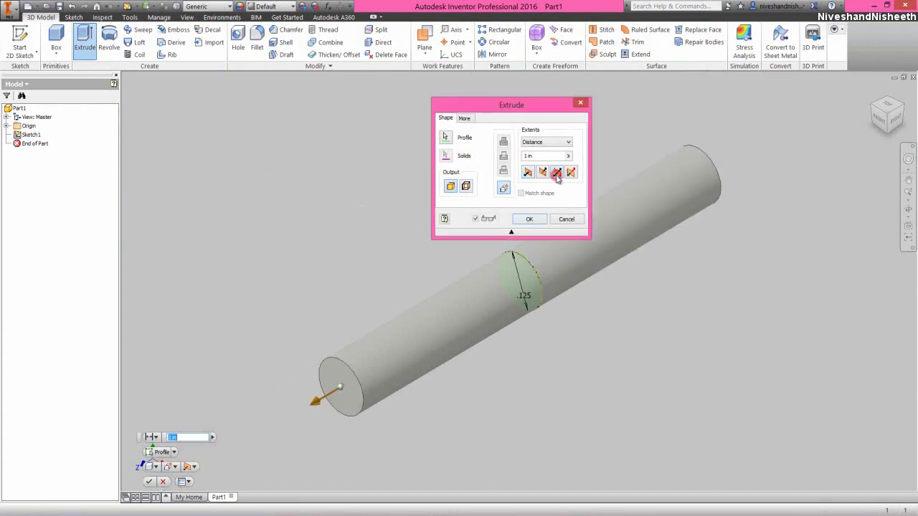
click(534, 156)
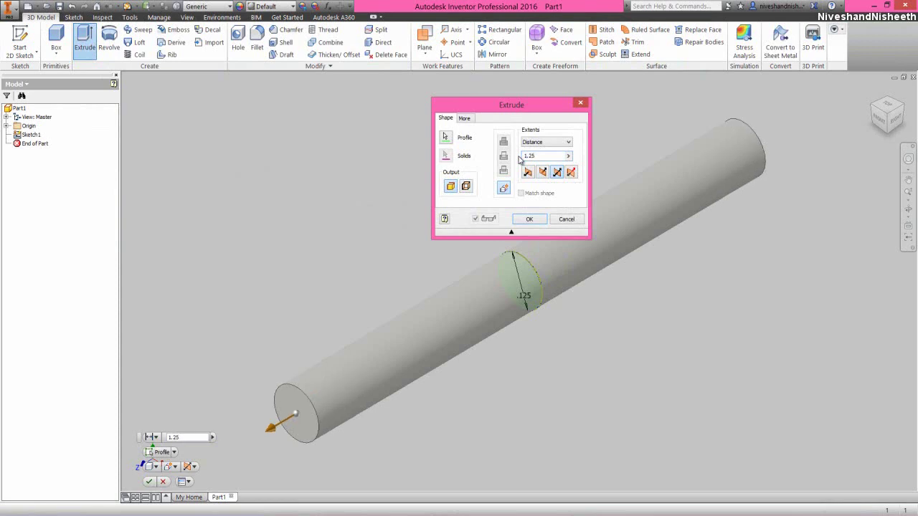
key(Return)
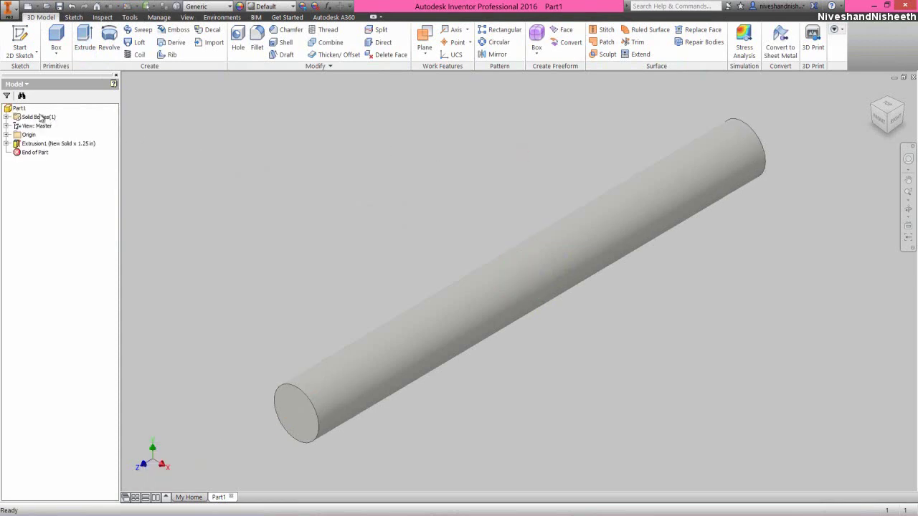
- Apply the Poplar appearance to the entire rod part
click(19, 107)
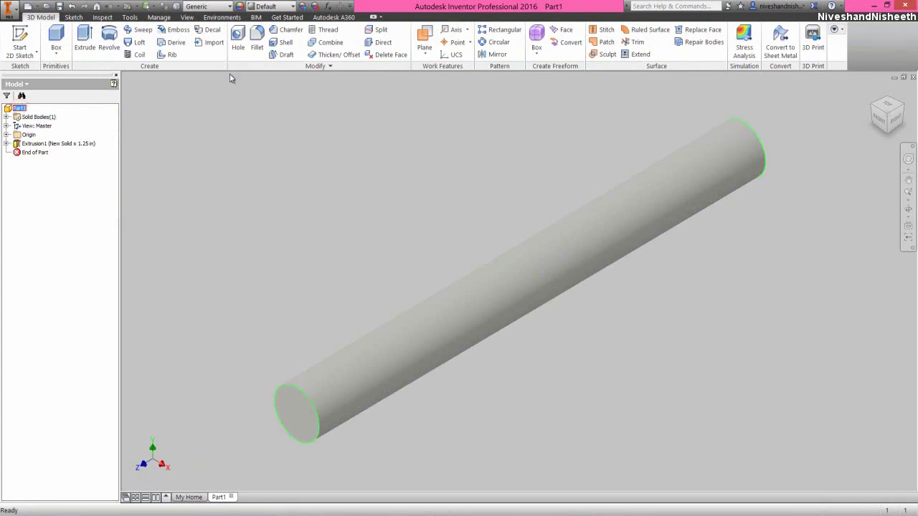
click(240, 7)
click(284, 330)
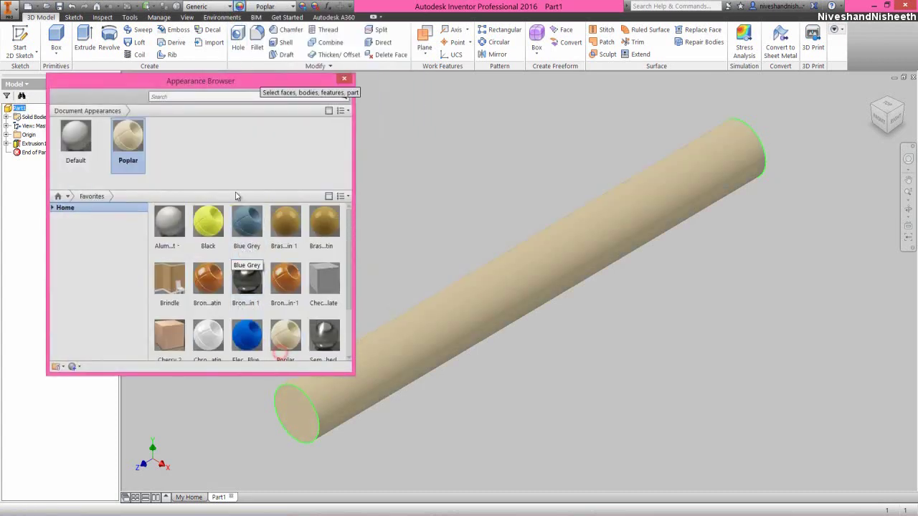
- Close the appearance browser and save the rod part as Shock Shaft in the Miscellaneous Components of 'Suspension' Series-1 folder
click(343, 79)
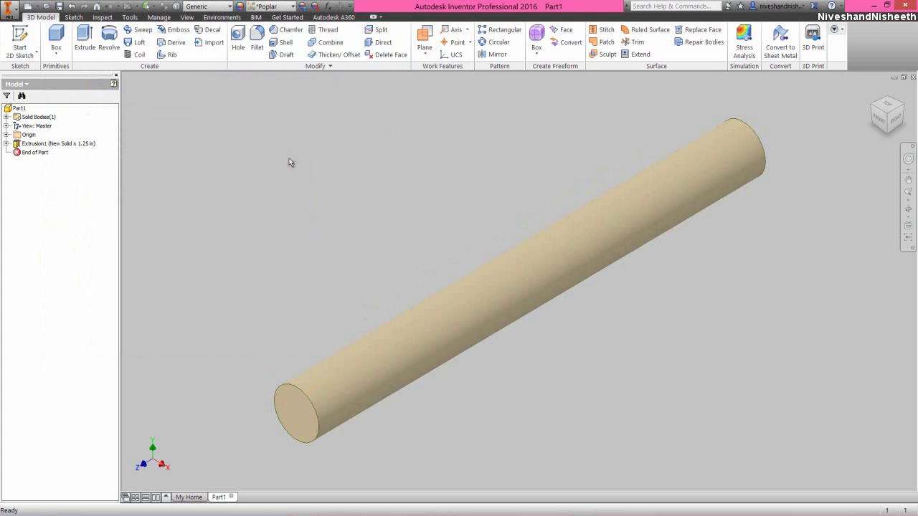
click(301, 145)
click(60, 6)
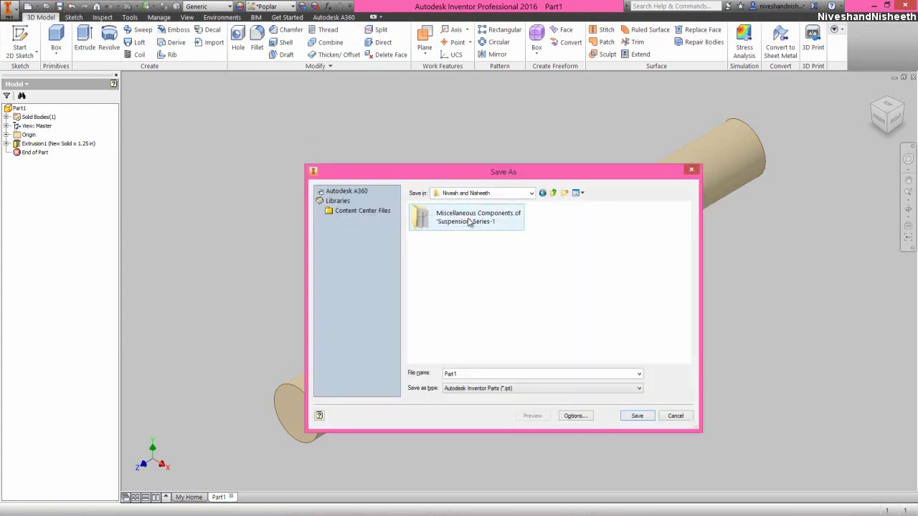
double_click(468, 221)
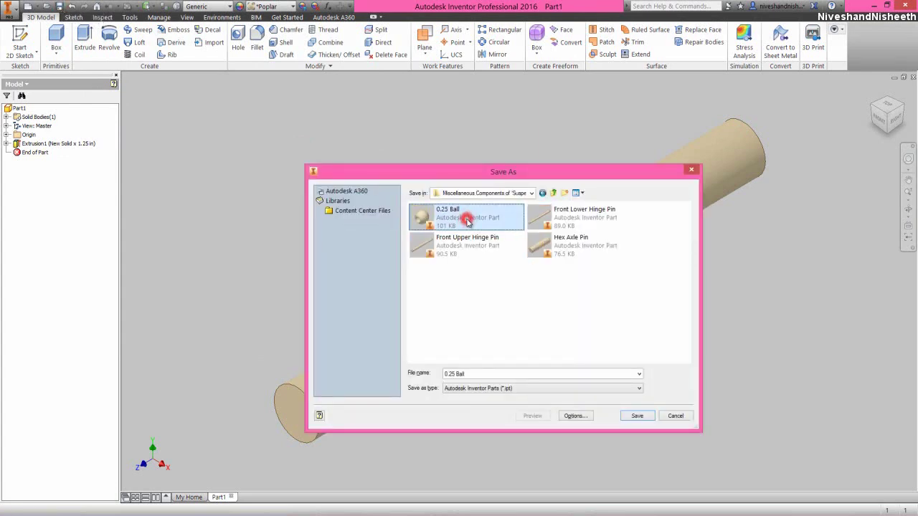
click(510, 293)
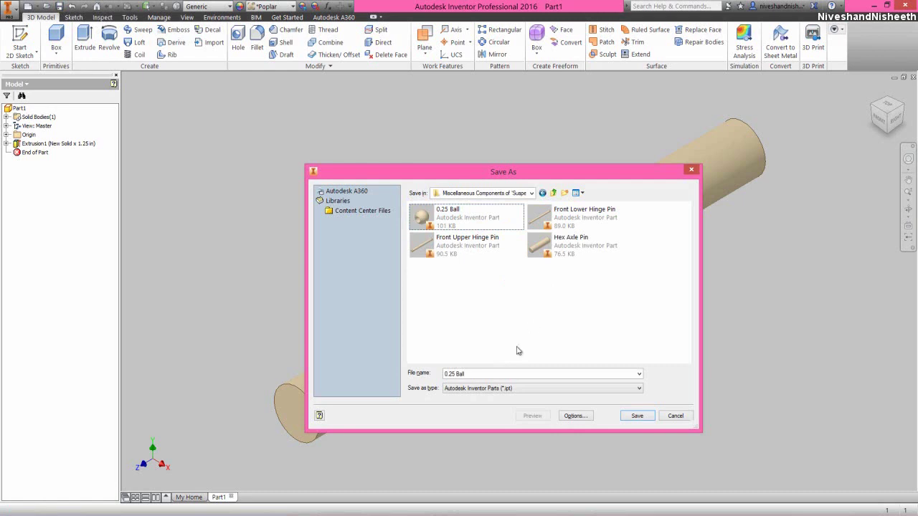
click(481, 373)
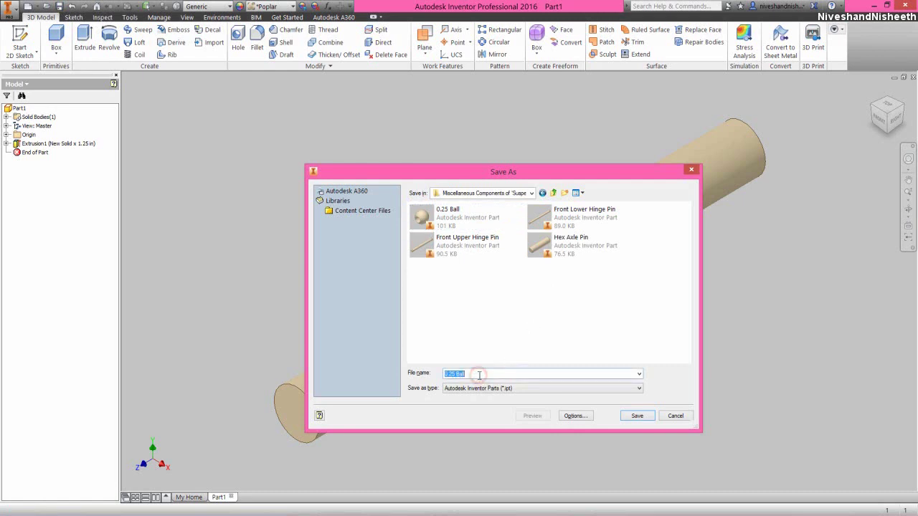
right_click(479, 376)
click(501, 420)
click(636, 416)
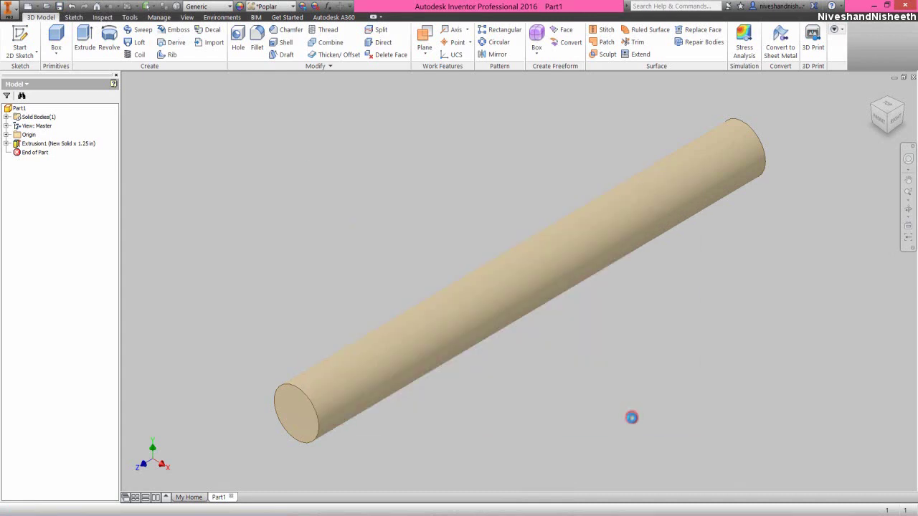
click(680, 401)
- Sketch a 0.112 in diameter circle centred on the rod's front end face and finish the sketch
click(290, 417)
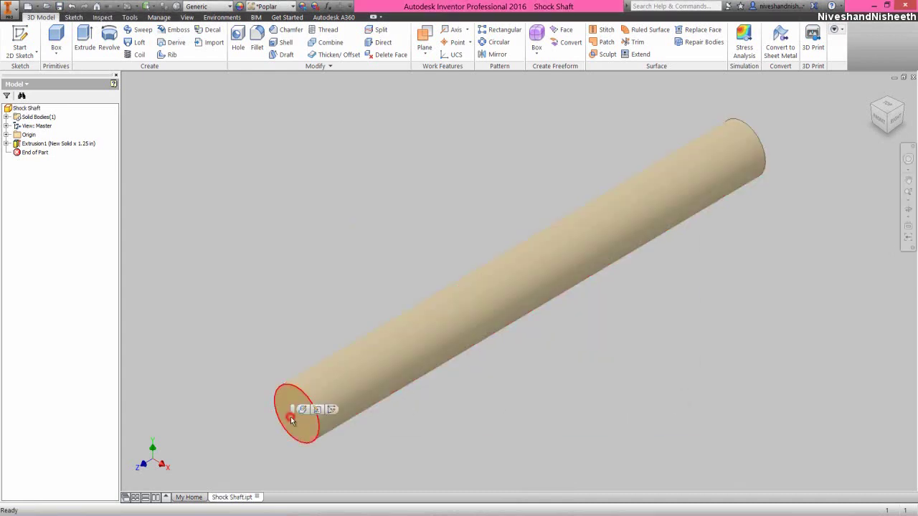
click(332, 410)
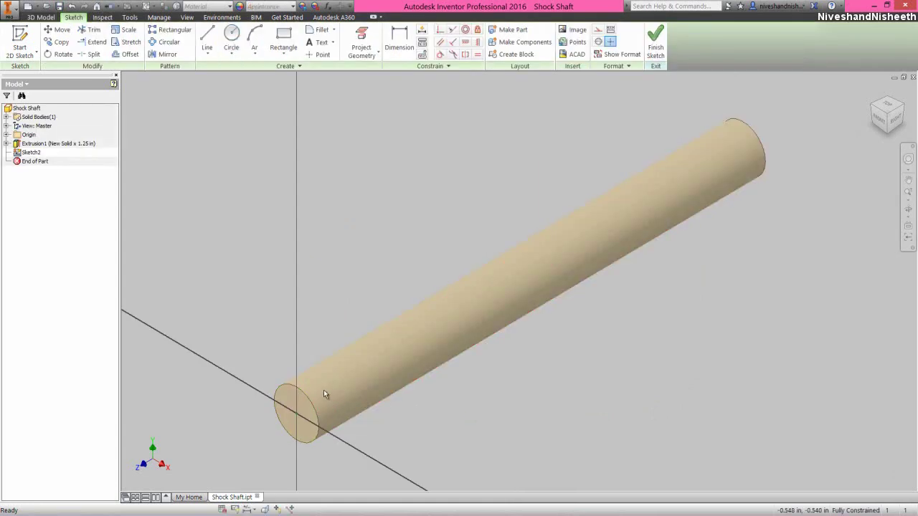
click(231, 36)
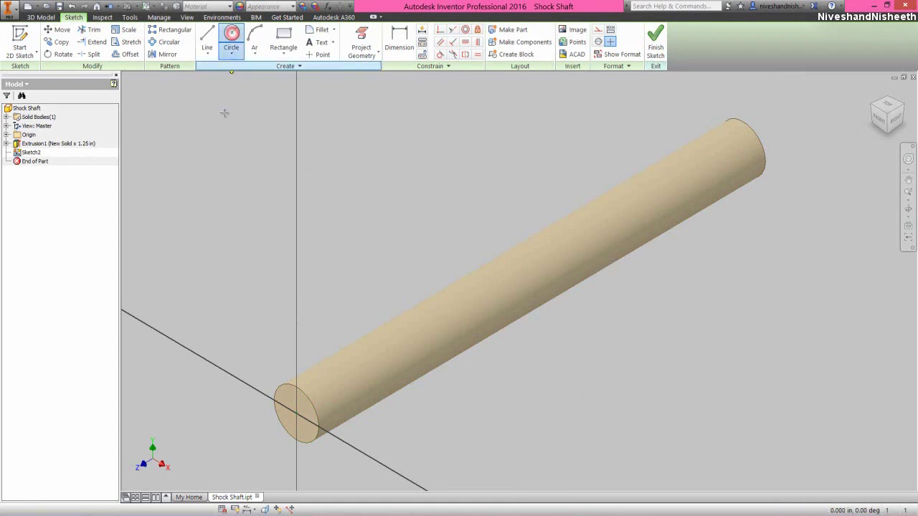
click(296, 414)
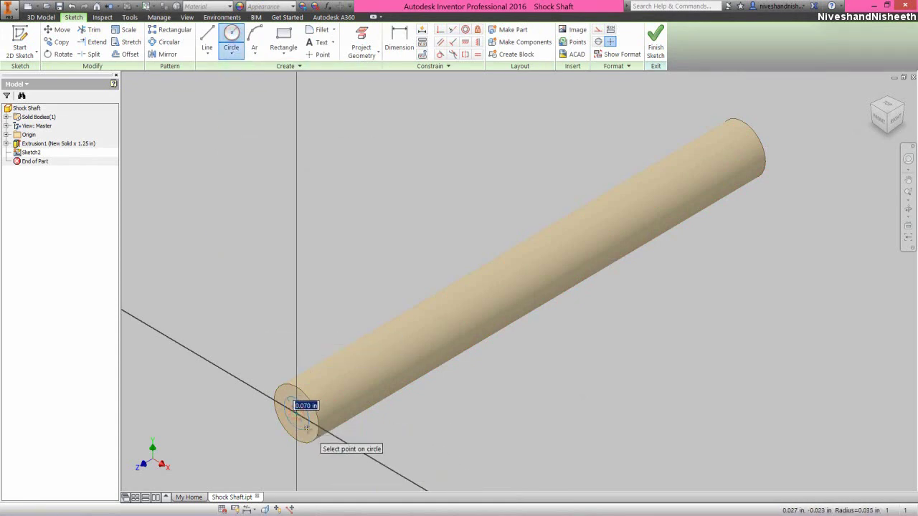
text(.112)
key(Return)
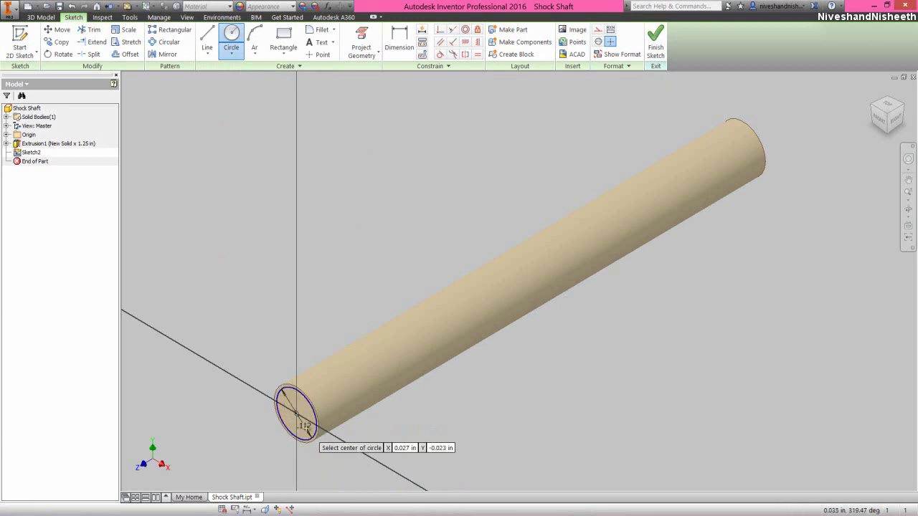
right_click(320, 321)
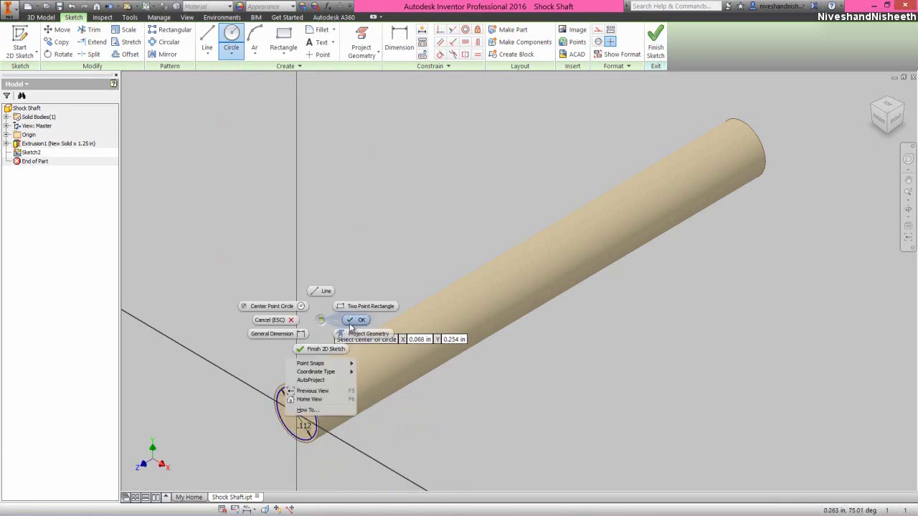
click(350, 324)
scroll(303, 442, up, 3)
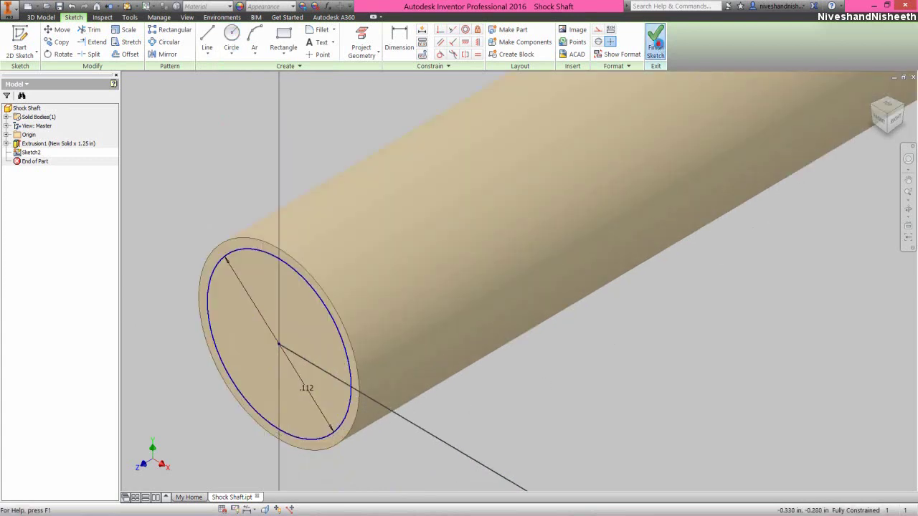
click(655, 41)
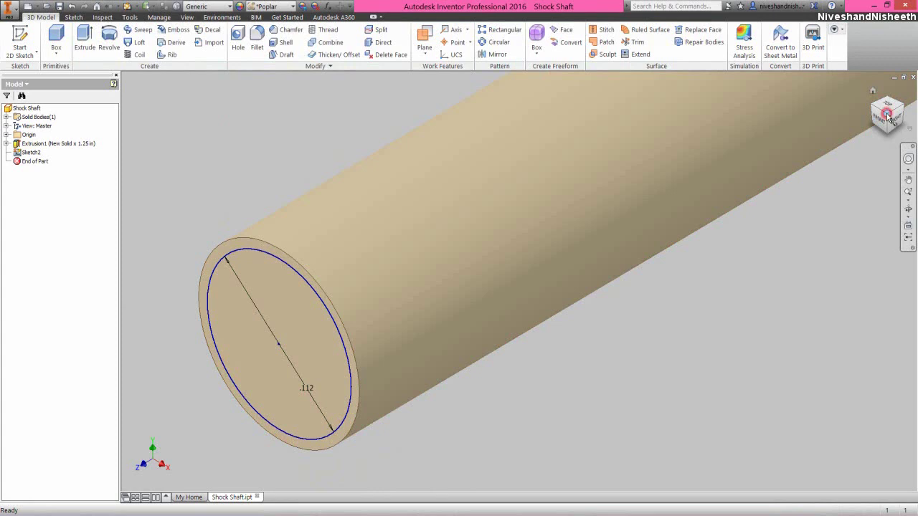
- Extrude the 0.112 in circle outward 0.225 in, joined to the rod
click(887, 117)
click(312, 212)
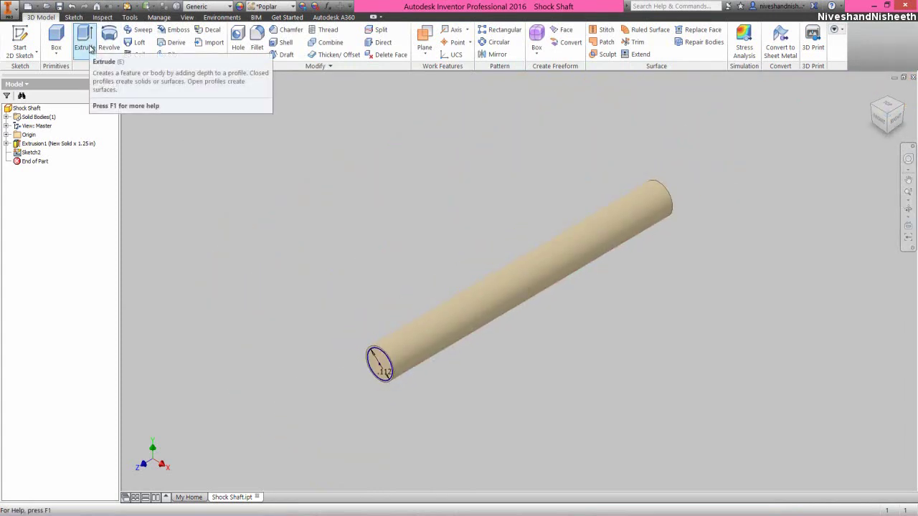
click(91, 47)
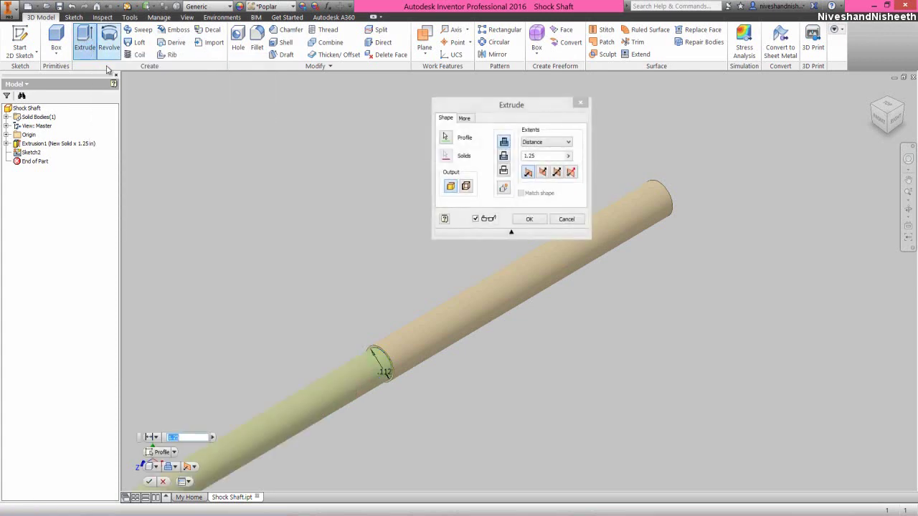
click(535, 155)
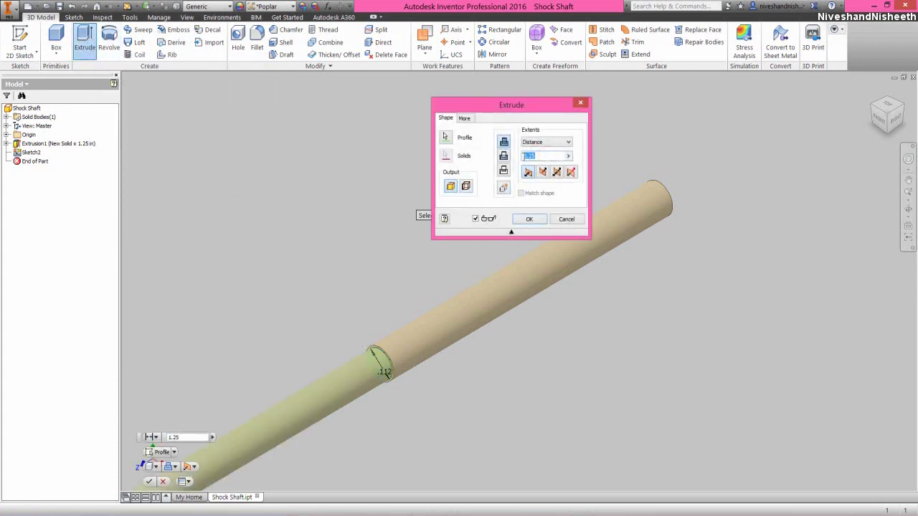
text(.225)
key(Return)
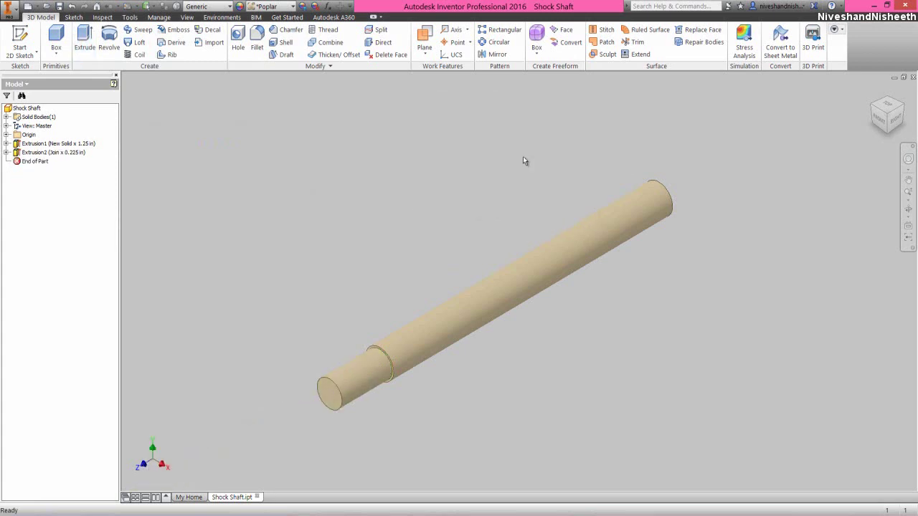
click(523, 157)
click(414, 142)
click(376, 246)
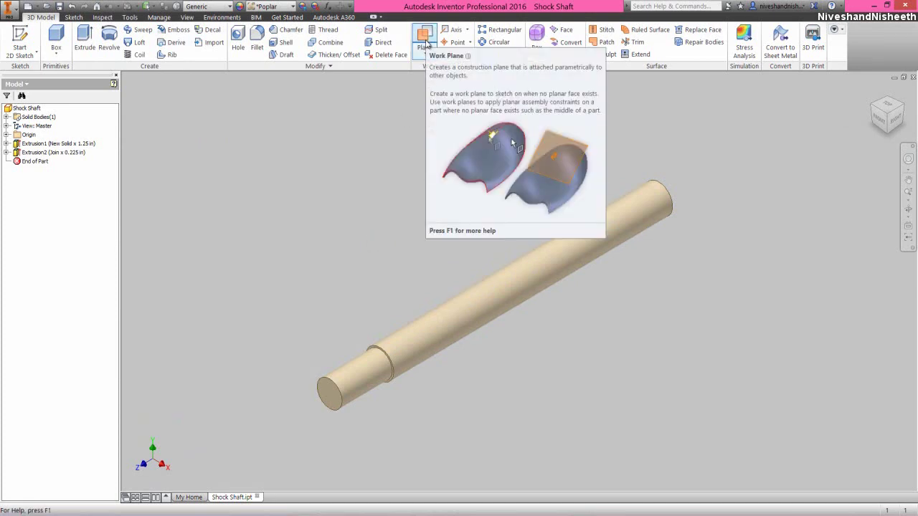
- Create a work plane offset -0.032 in from the end face opposite the narrow tip
click(426, 42)
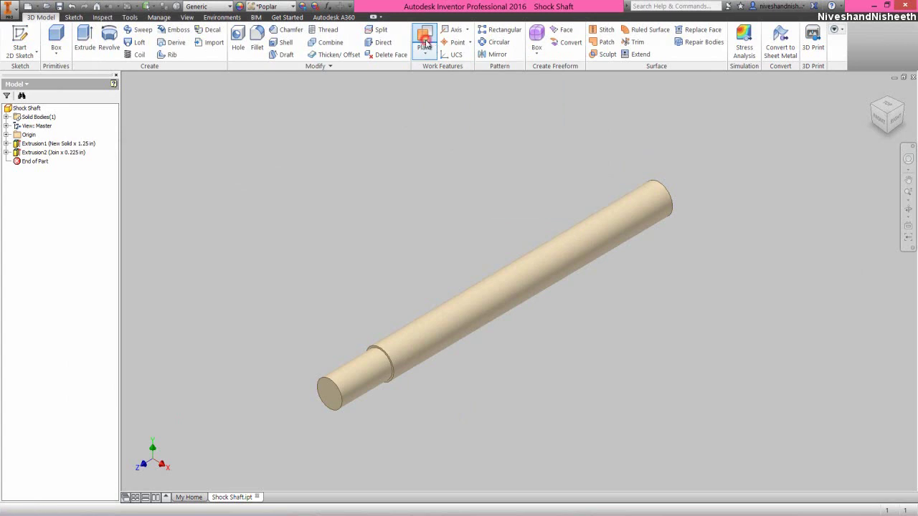
click(904, 105)
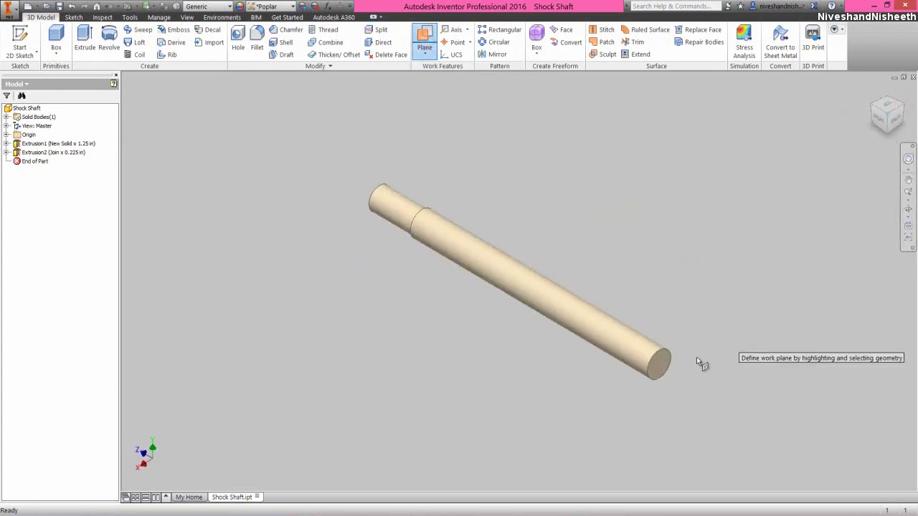
click(655, 362)
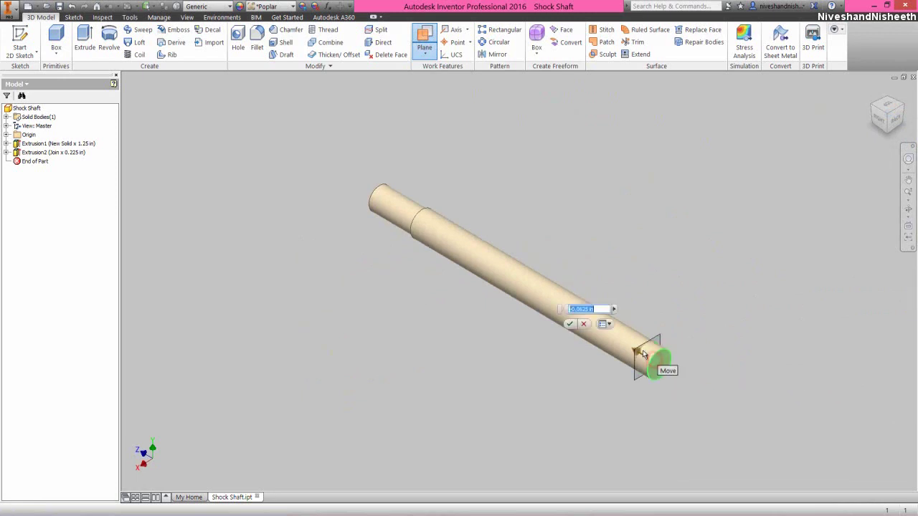
key(BackSpace)
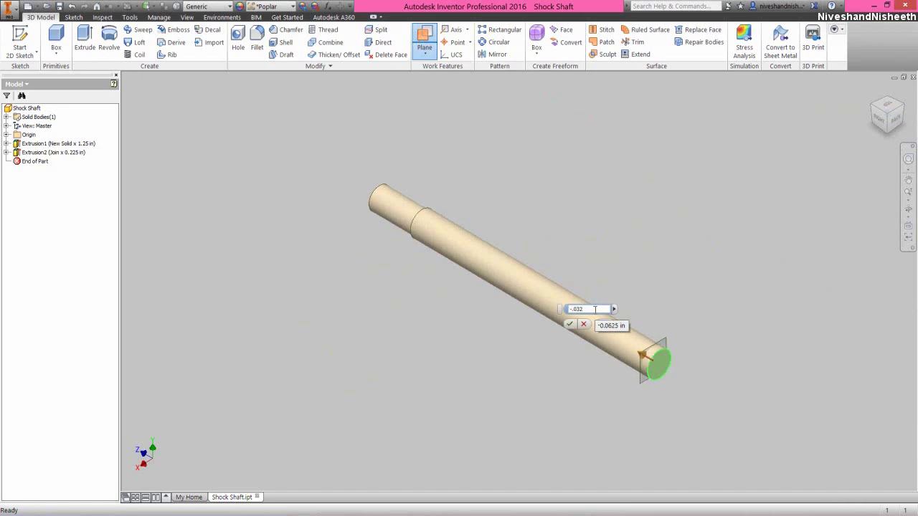
click(570, 324)
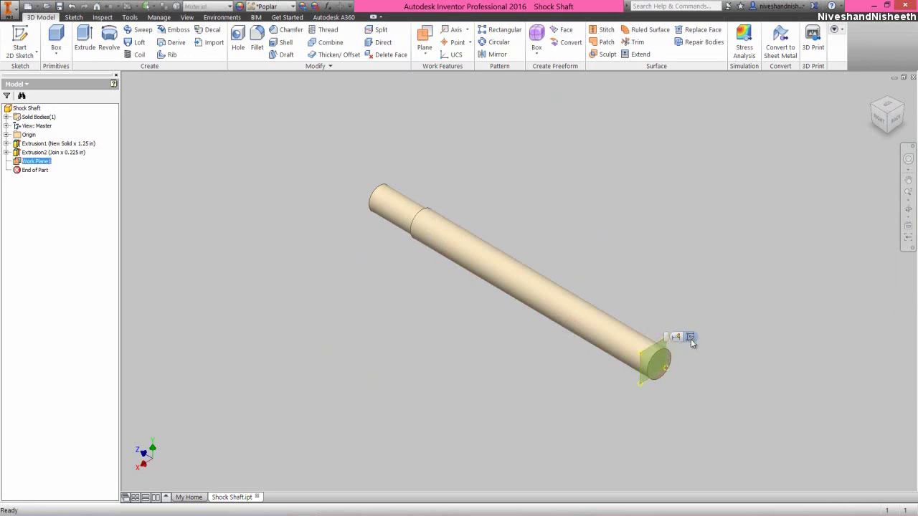
- Sketch on the new work plane, project the narrow tip's circular edge onto it with slice graphics on, and finish the sketch
click(690, 338)
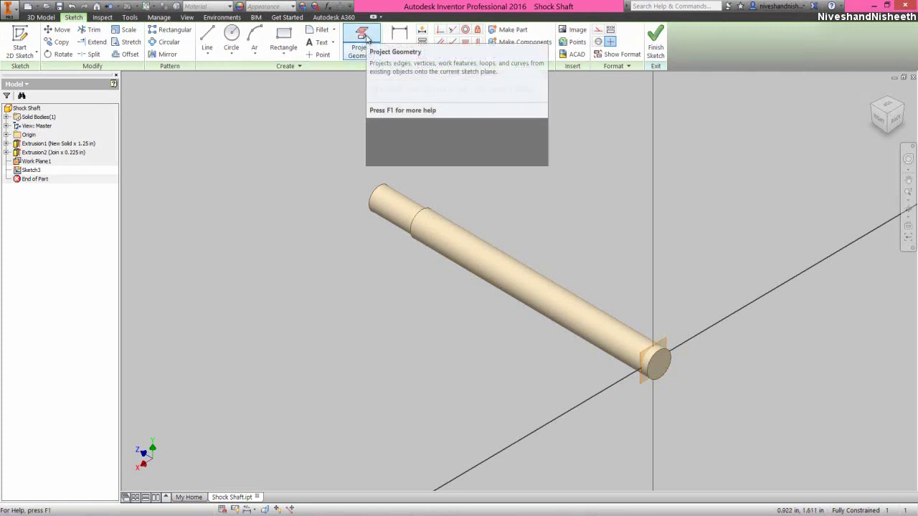
click(364, 37)
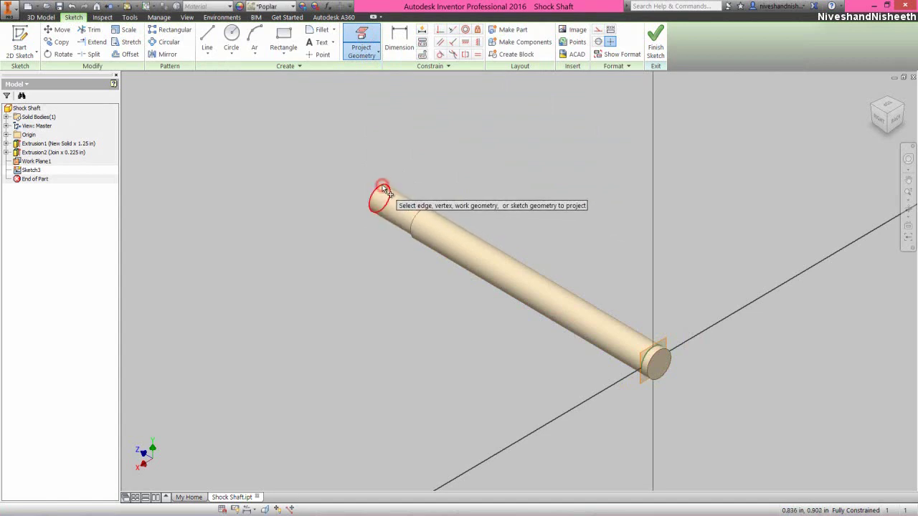
right_click(545, 188)
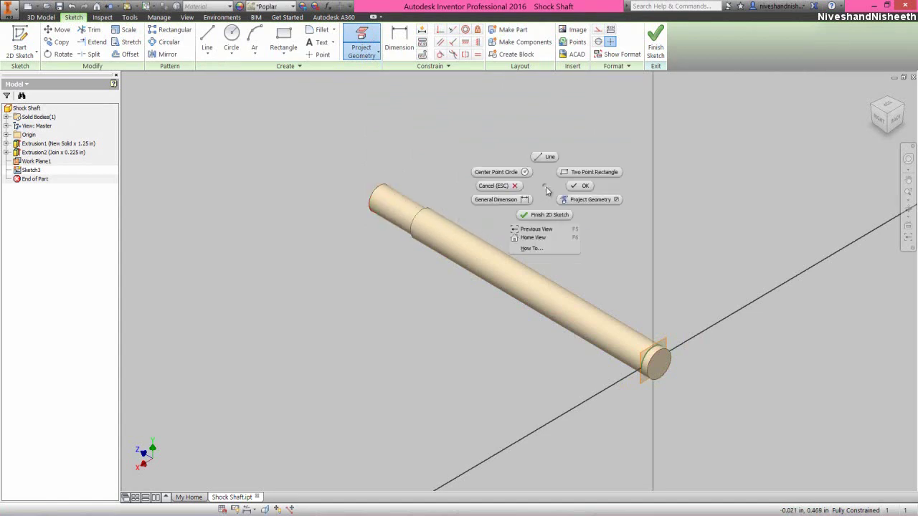
click(579, 187)
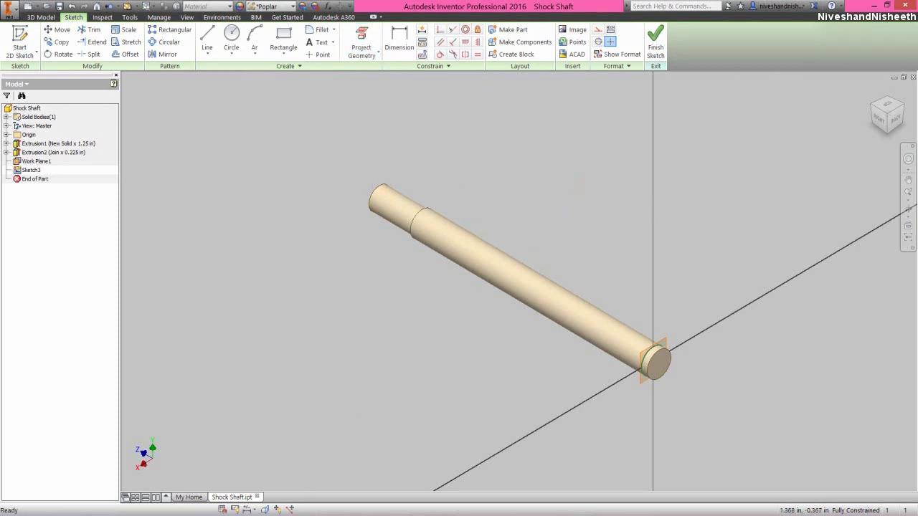
click(264, 509)
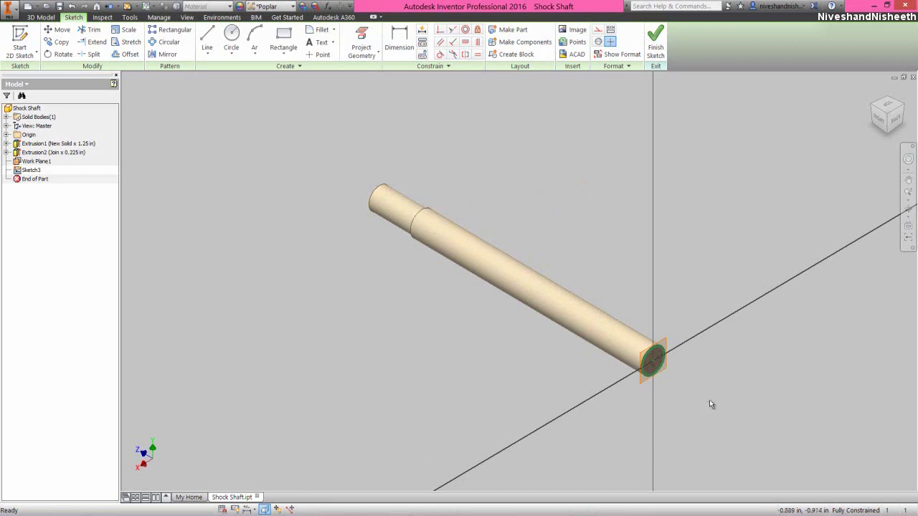
scroll(664, 383, up, 5)
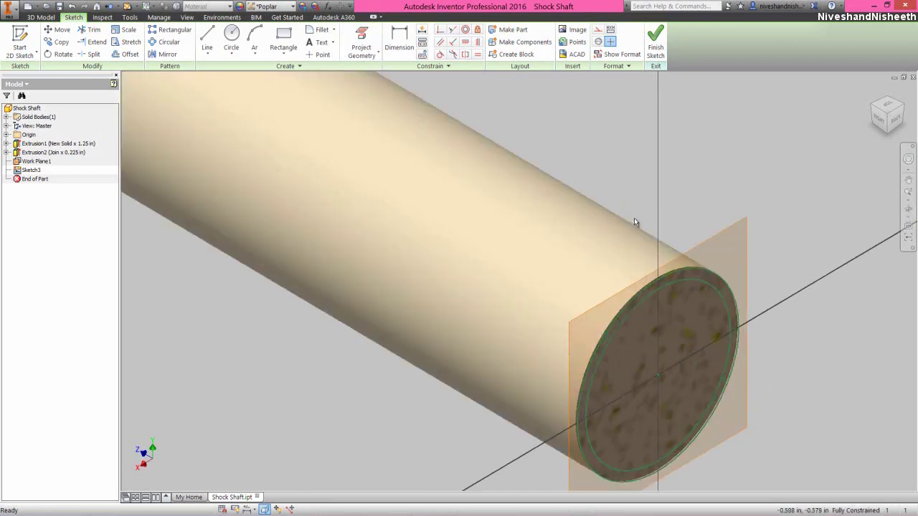
scroll(634, 218, down, 3)
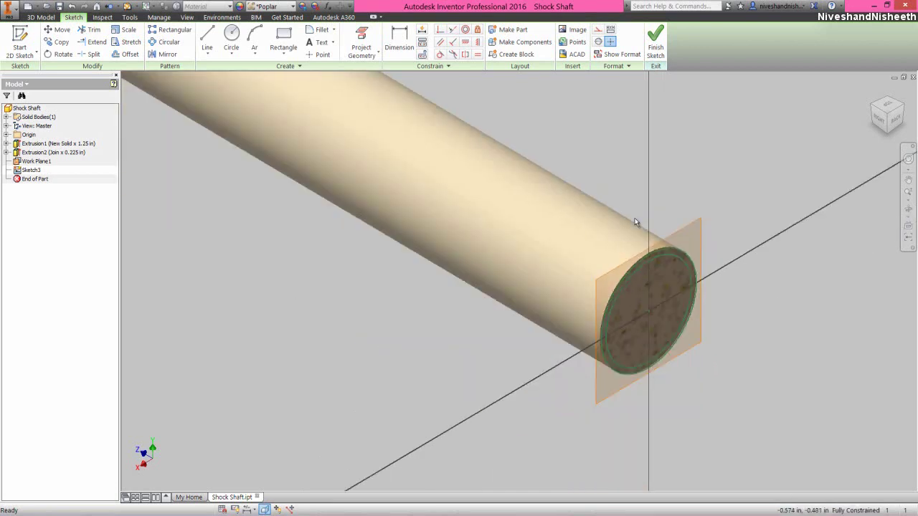
click(652, 48)
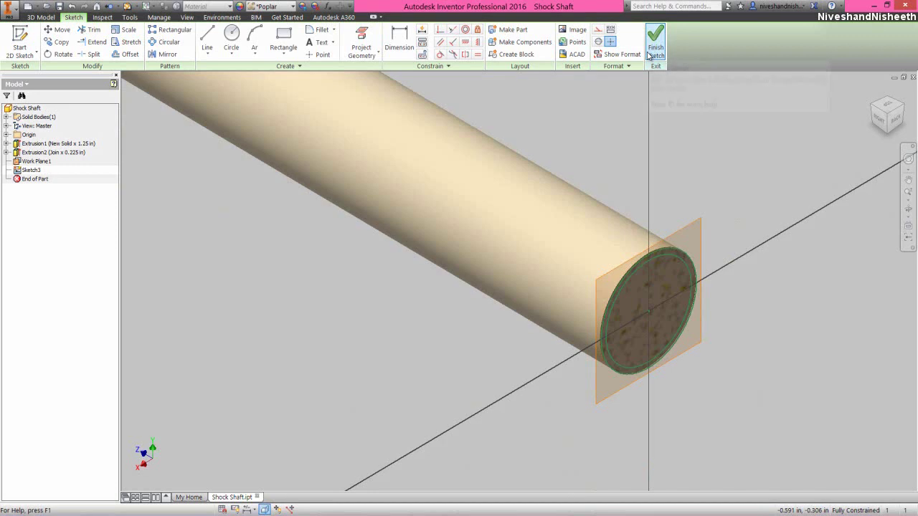
- Cut the ring-shaped profile 0.015 in along the rod, away from the nearby end face, to form a groove
click(606, 140)
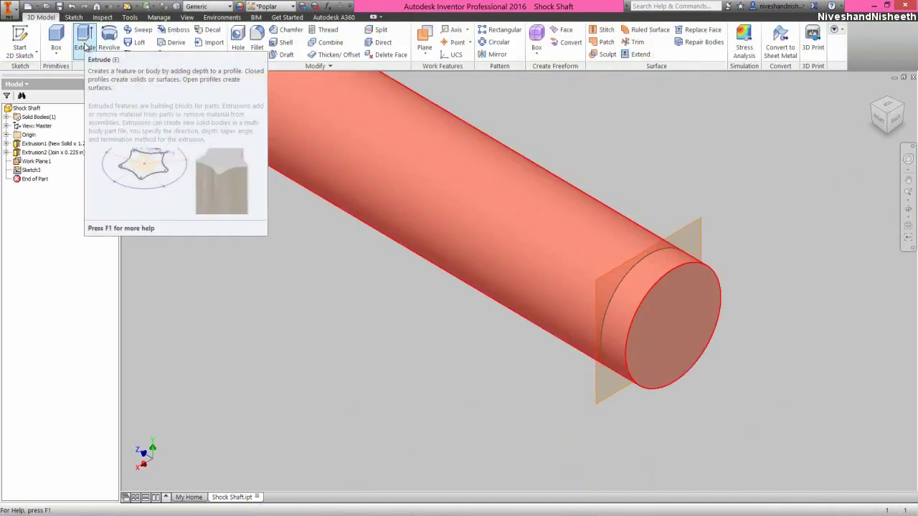
click(84, 43)
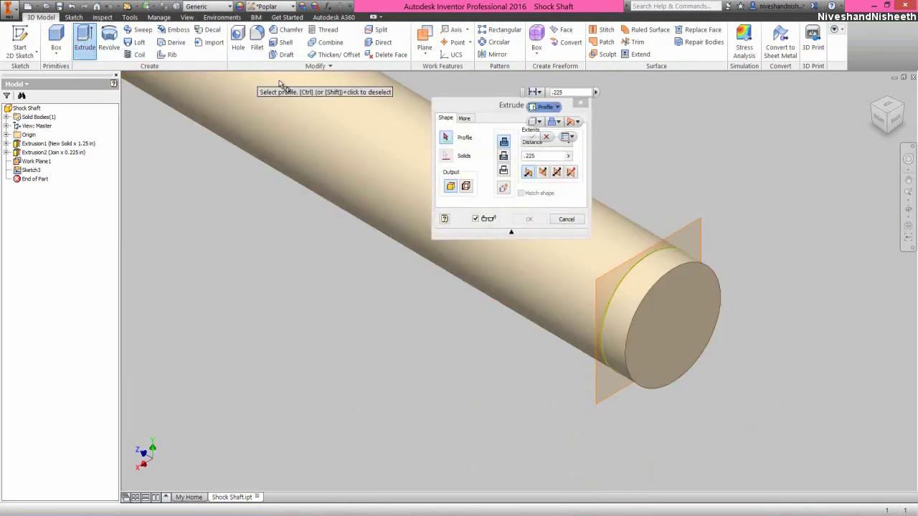
drag(469, 106, 292, 124)
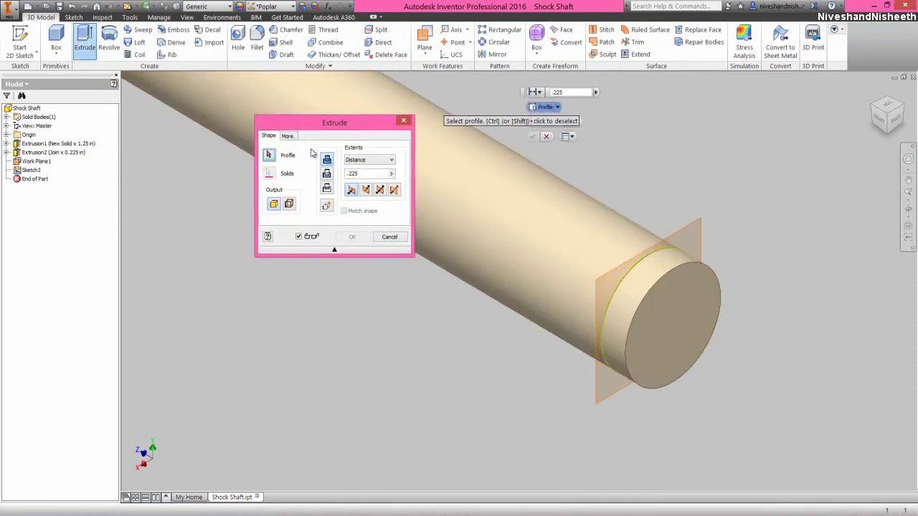
click(358, 174)
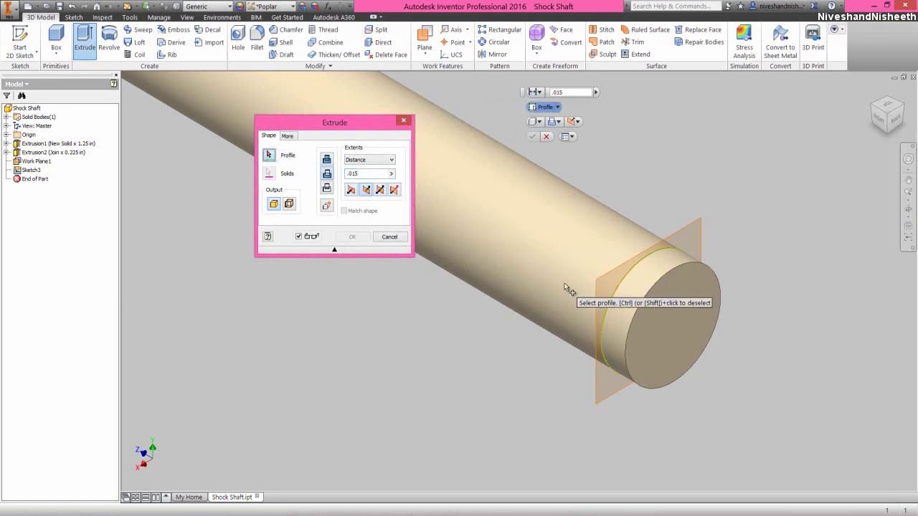
click(612, 297)
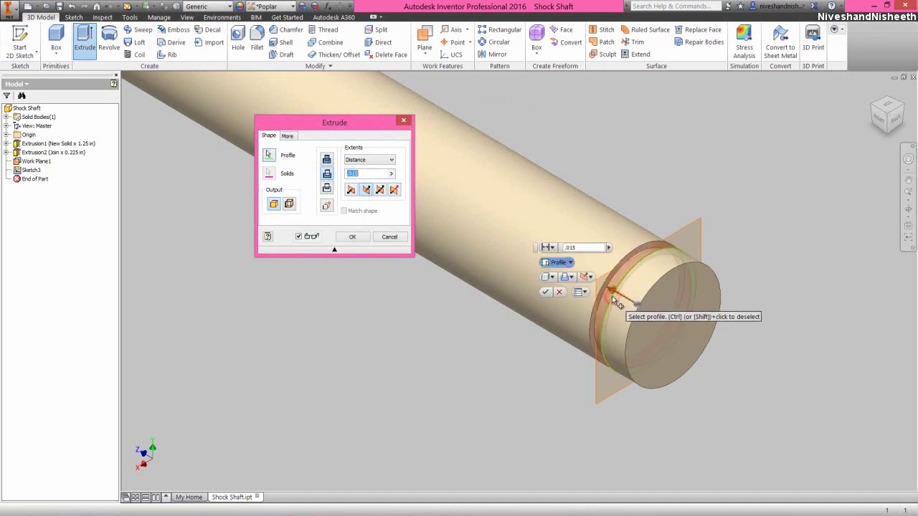
click(353, 237)
click(348, 307)
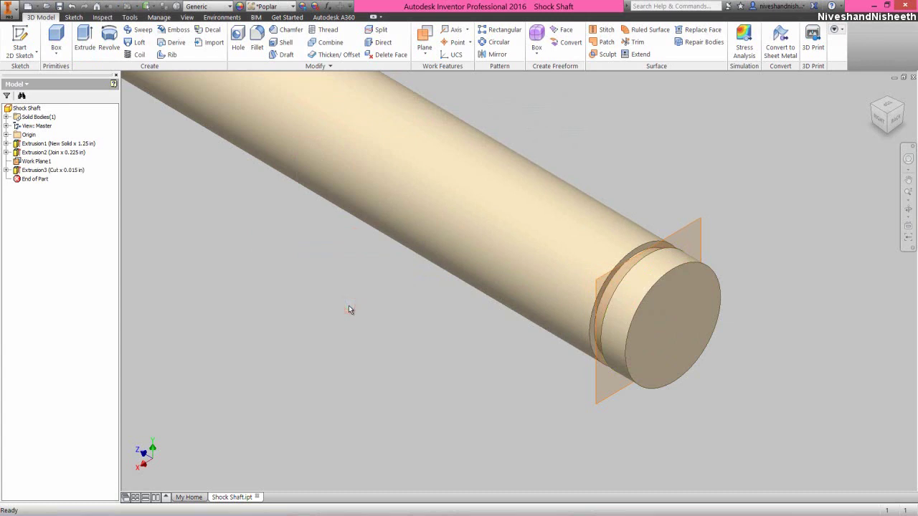
- Hide the work plane used for the groove near the rod's end
right_click(41, 162)
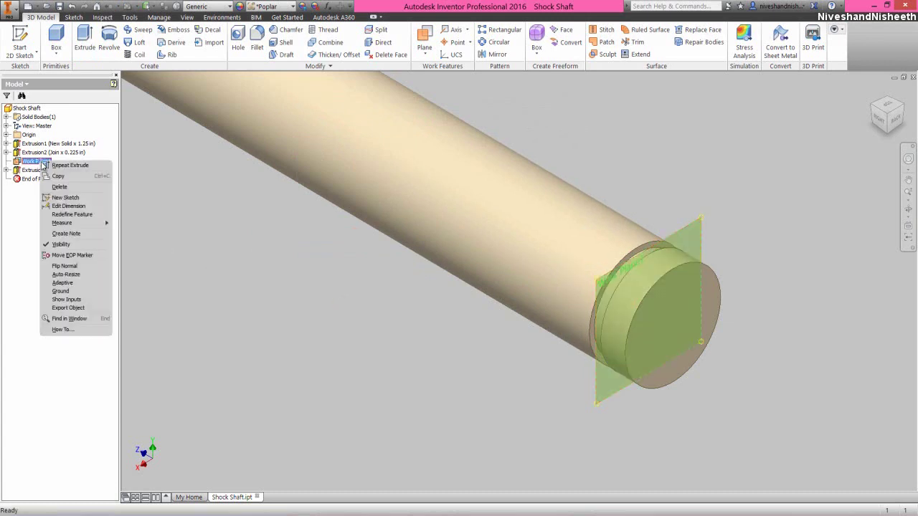
click(68, 245)
click(254, 256)
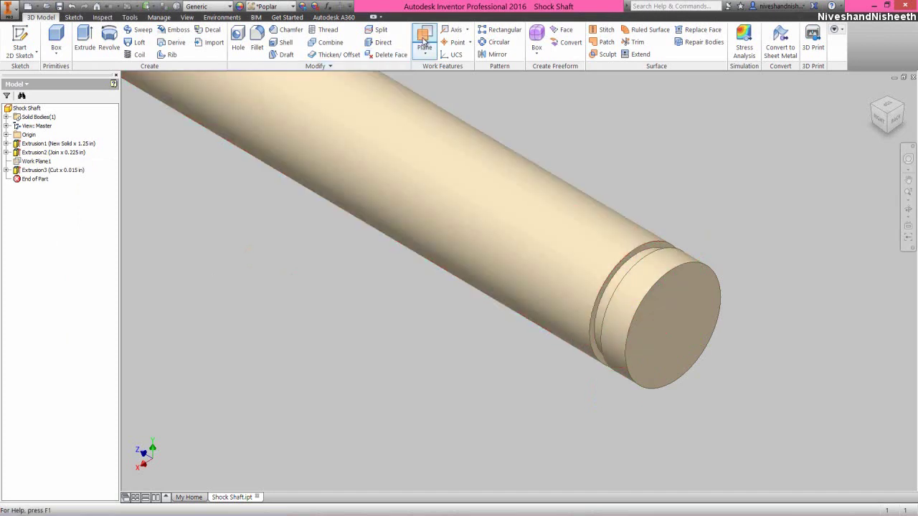
- Create a work plane offset -3/32 in from the groove's ring-shaped side face, towards the rod's middle
click(426, 50)
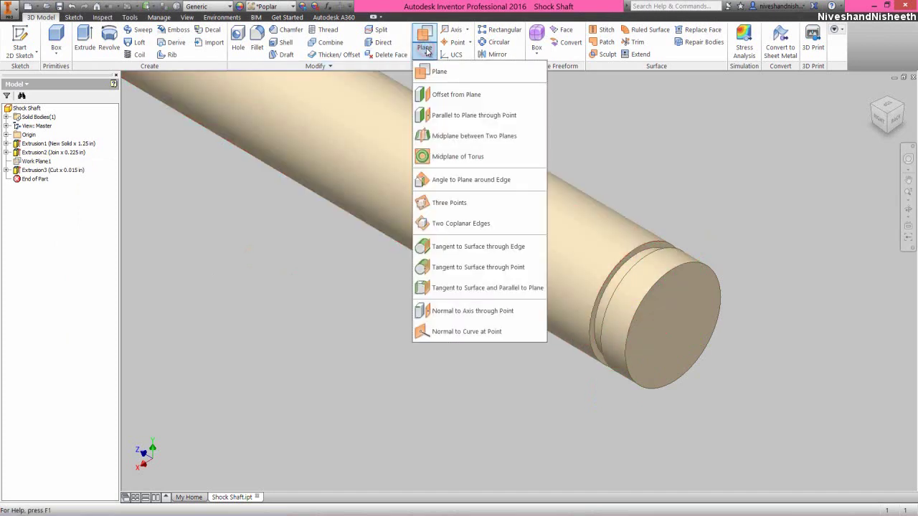
click(444, 95)
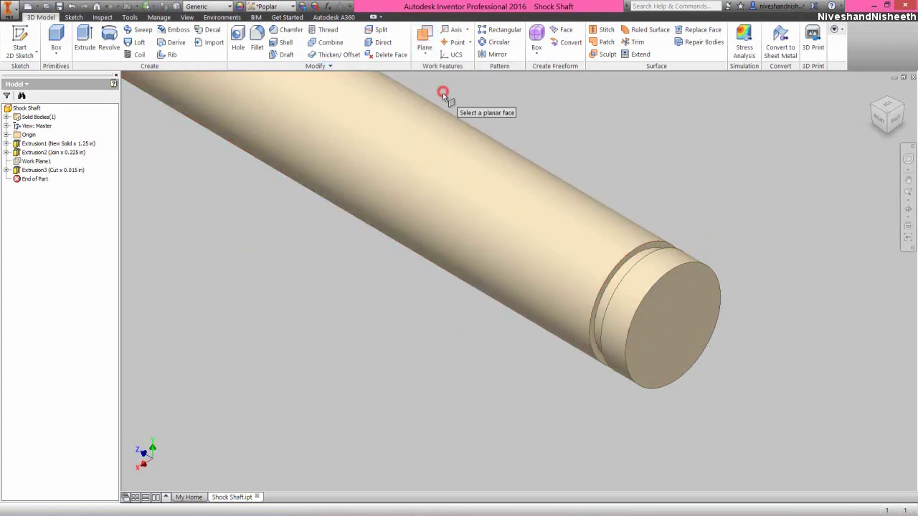
click(647, 247)
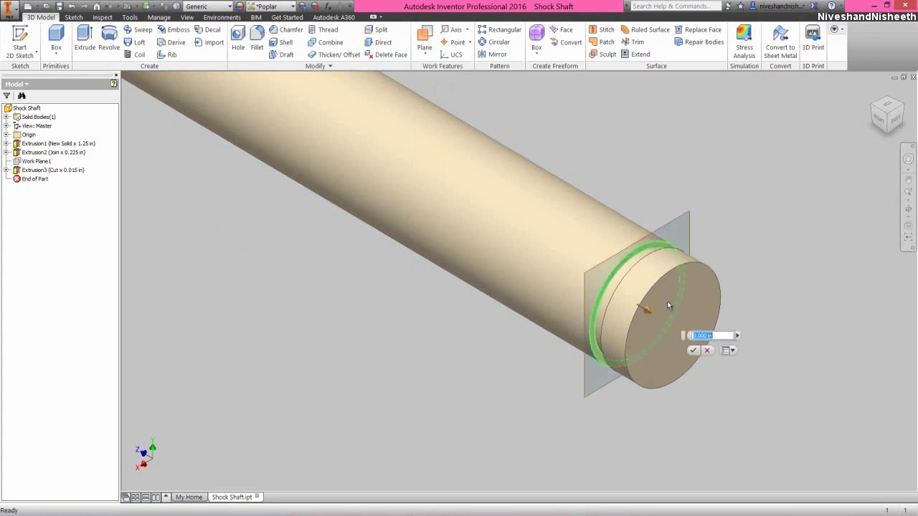
key(BackSpace)
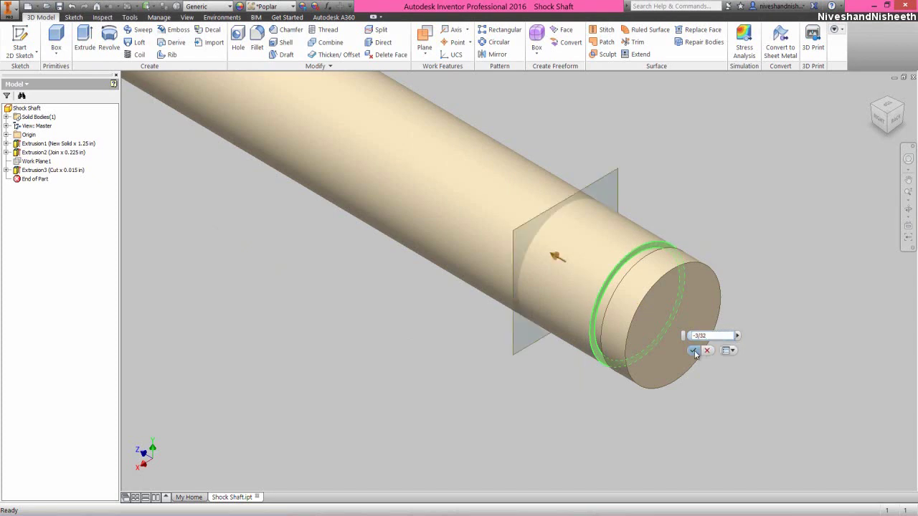
click(693, 350)
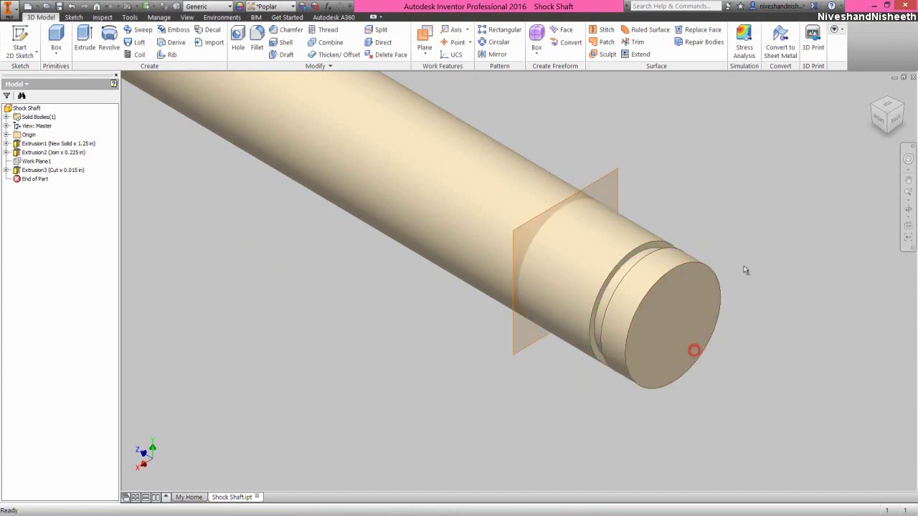
- Sketch on the new work plane, project the groove's ring-shaped side face onto it, turn on slice graphics, and finish the sketch
right_click(618, 179)
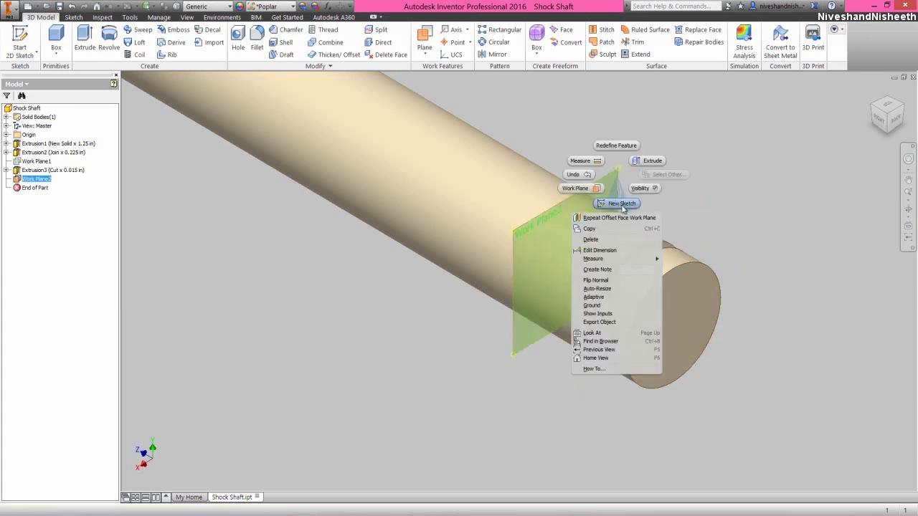
click(621, 203)
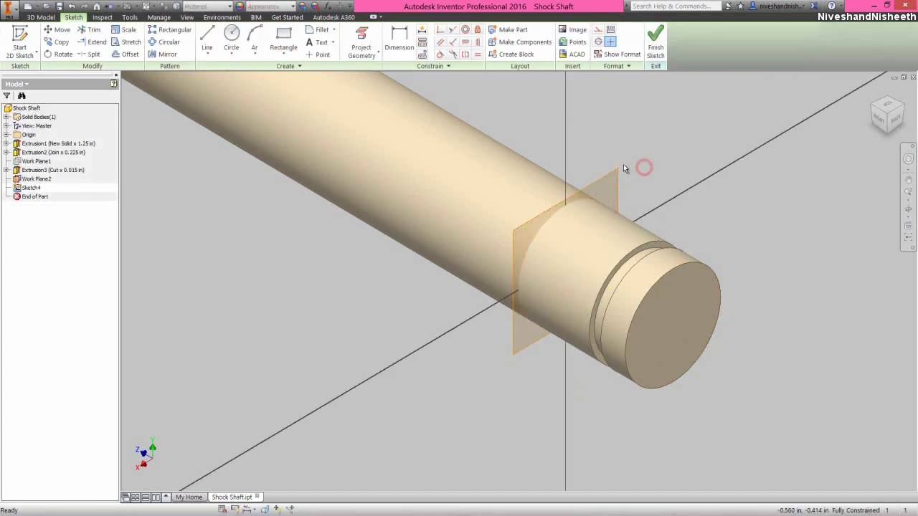
click(361, 43)
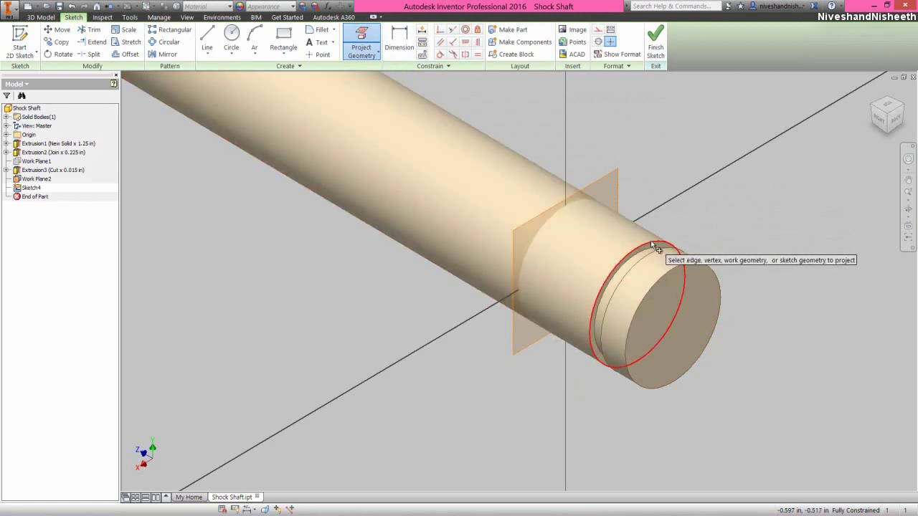
click(652, 247)
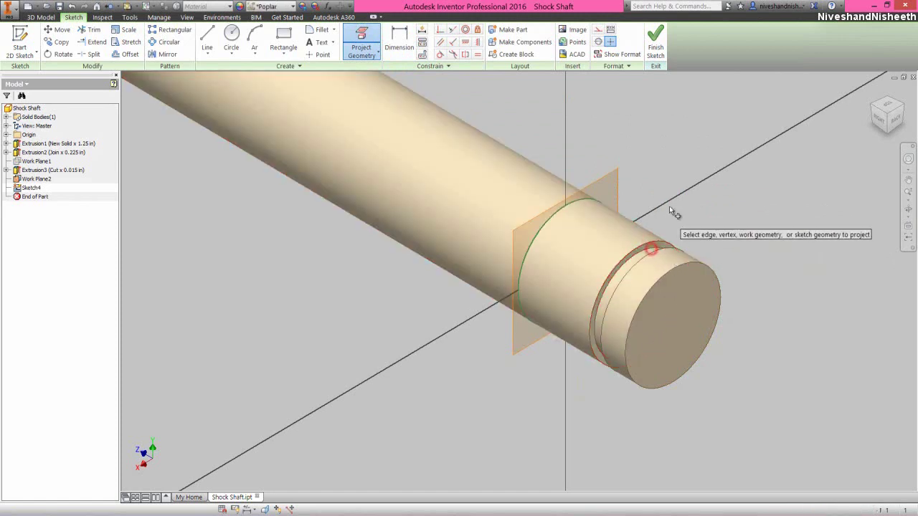
right_click(653, 121)
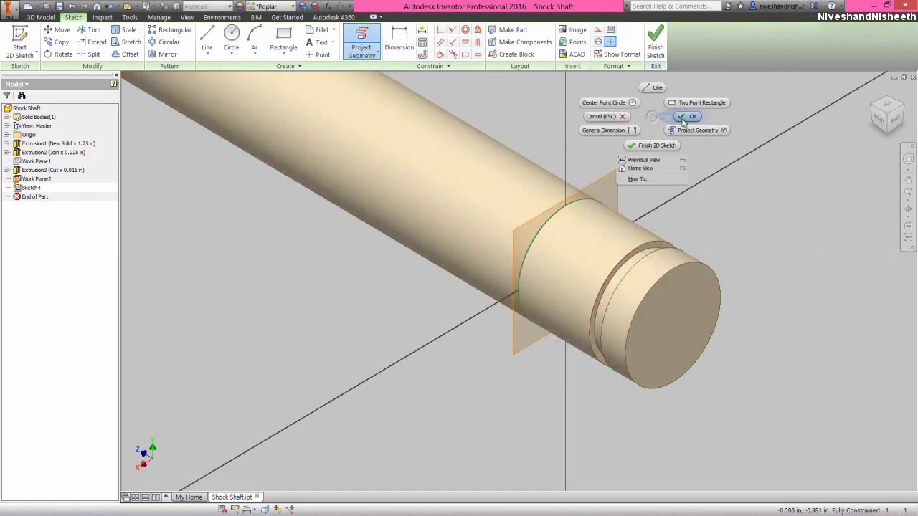
click(682, 117)
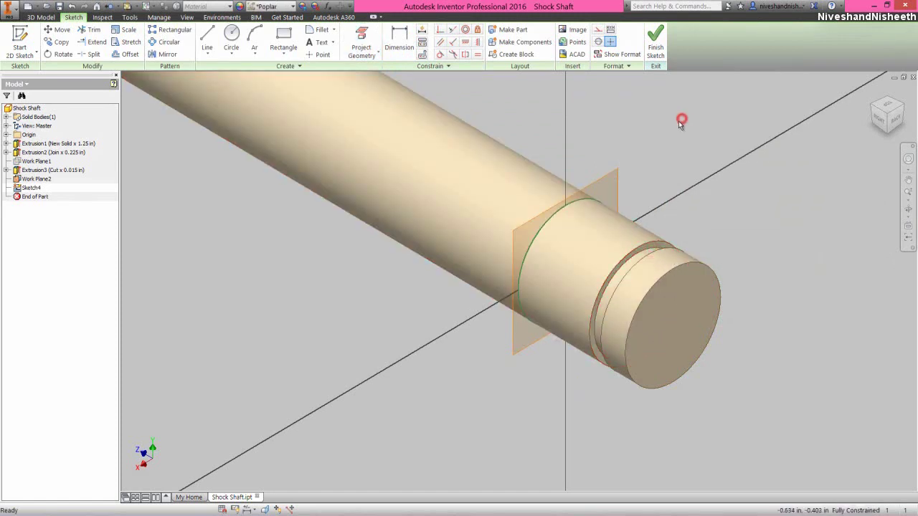
click(264, 509)
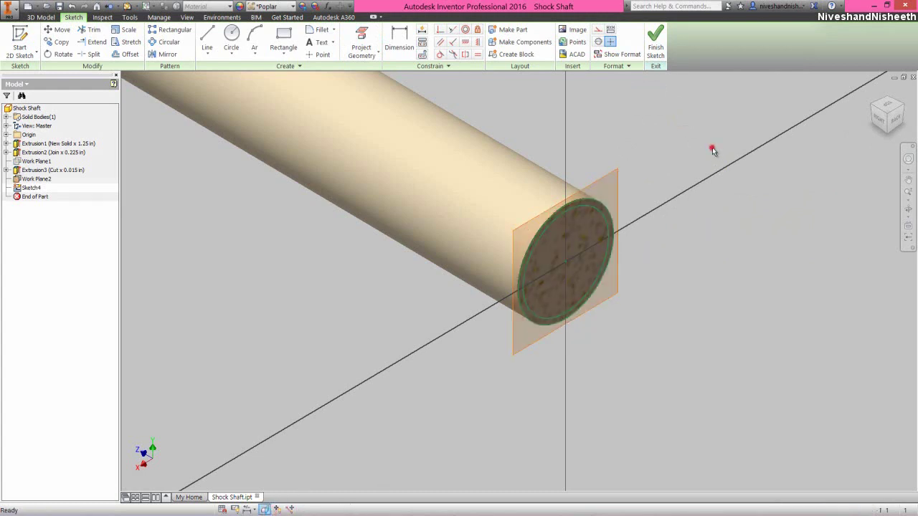
right_click(713, 148)
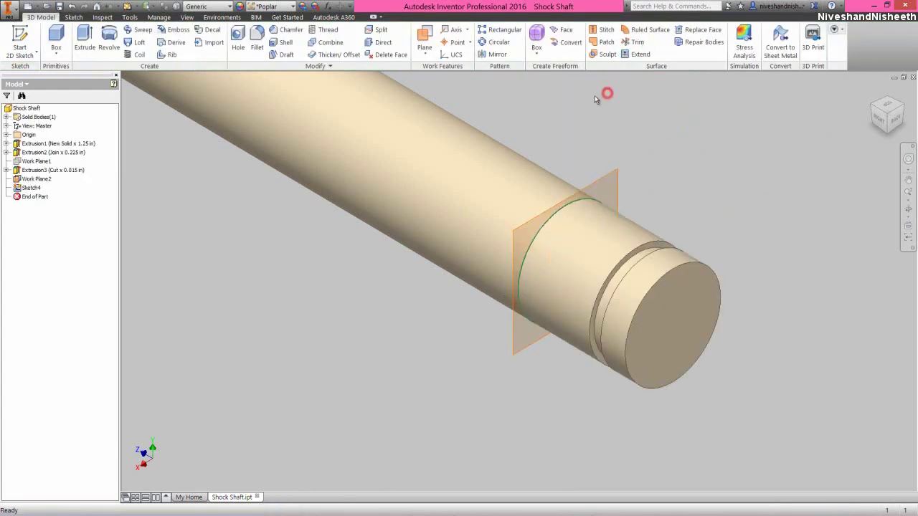
- Cut the projected ring 0.015 in towards the rod's middle as a second groove, and hide its work plane
click(85, 43)
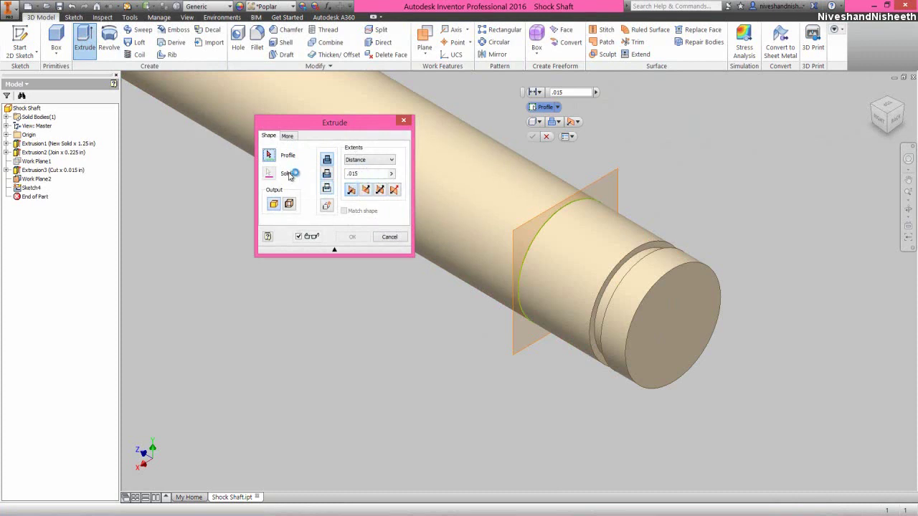
click(357, 173)
click(538, 233)
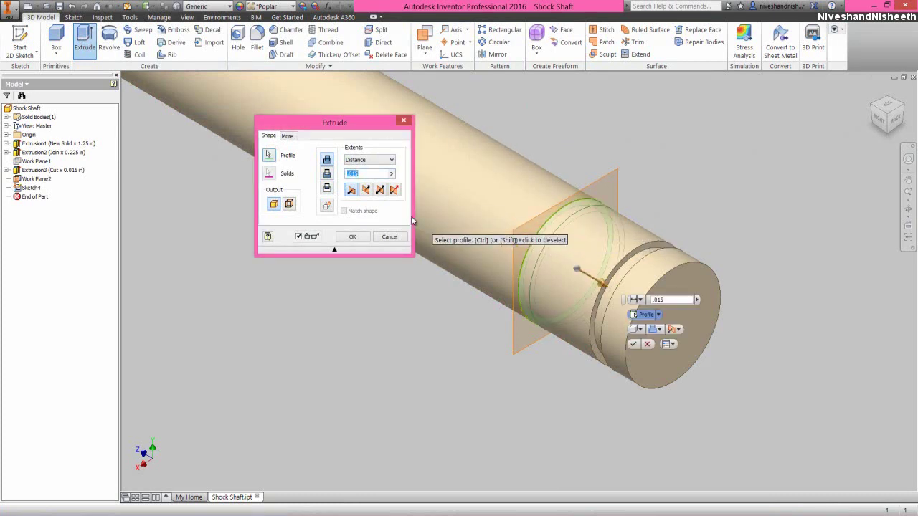
click(364, 190)
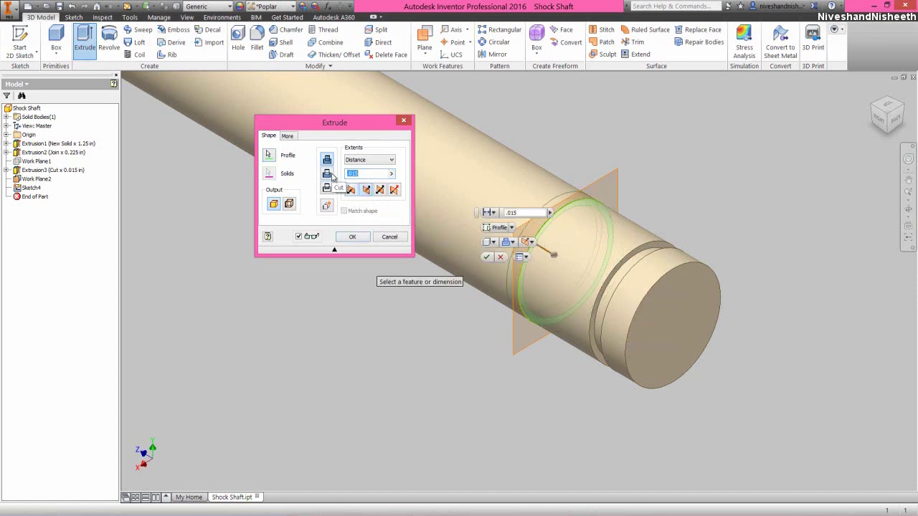
click(328, 174)
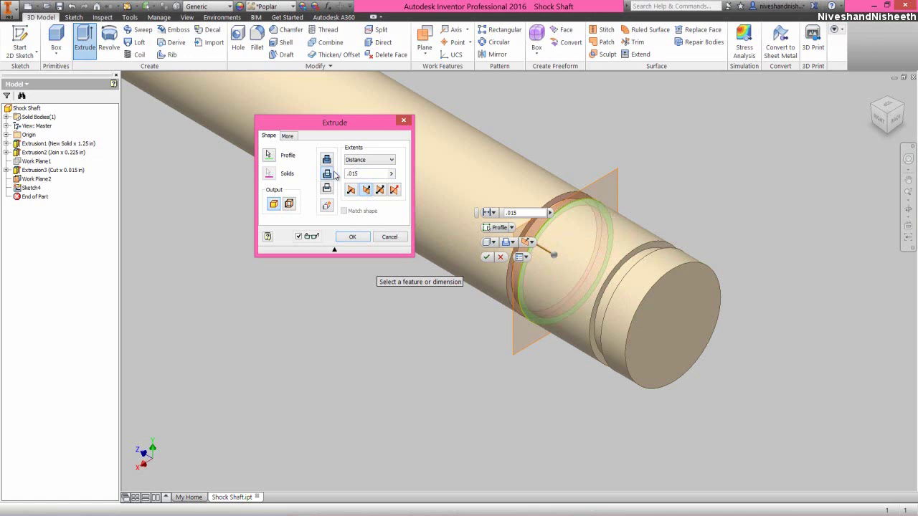
click(351, 237)
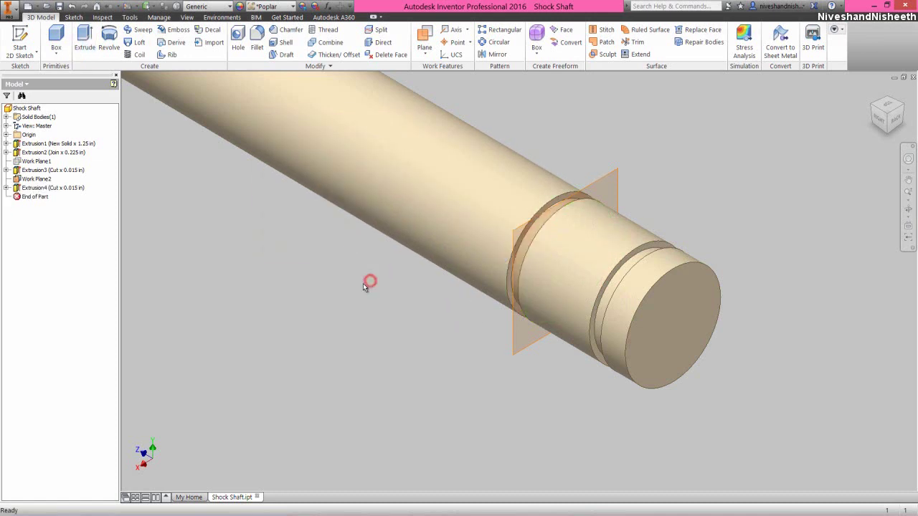
right_click(619, 179)
click(643, 190)
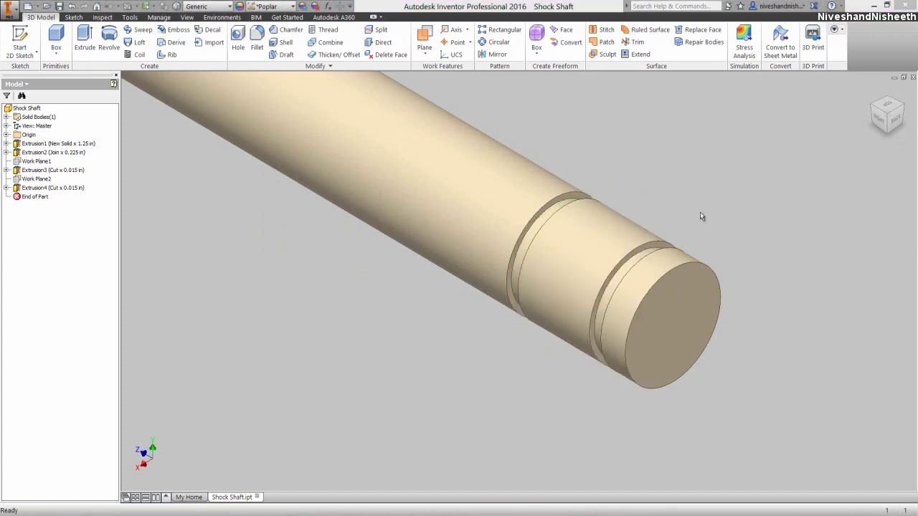
- Chamfer the circular end edges at the grooved end and at the reduced tip of the shaft by 0.015 in
click(691, 265)
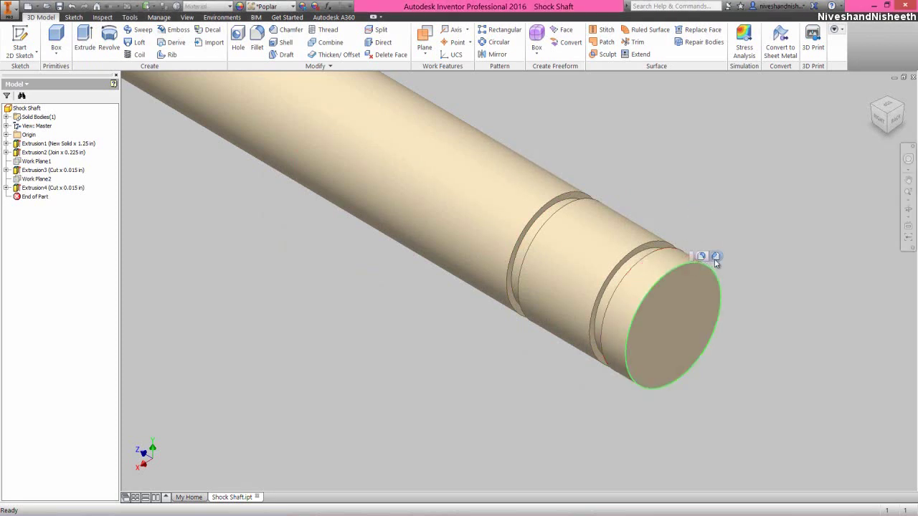
click(714, 256)
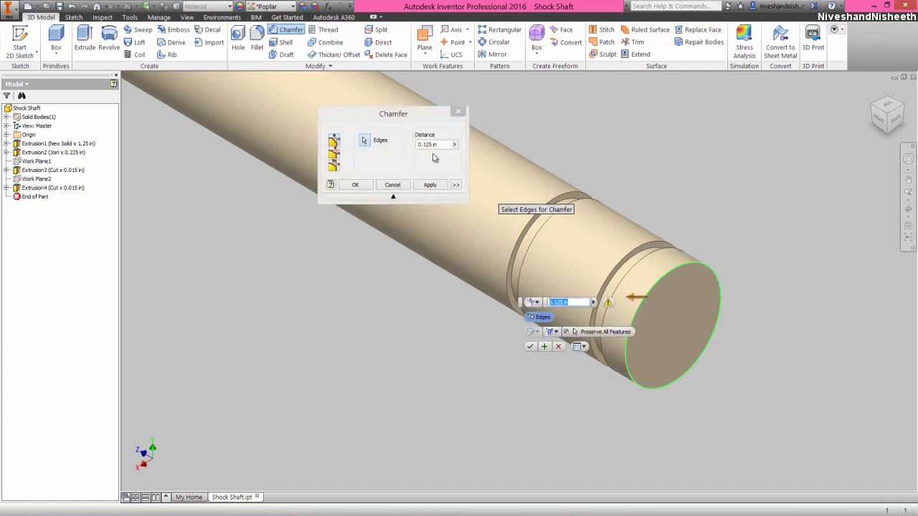
click(440, 146)
drag(439, 146, 421, 147)
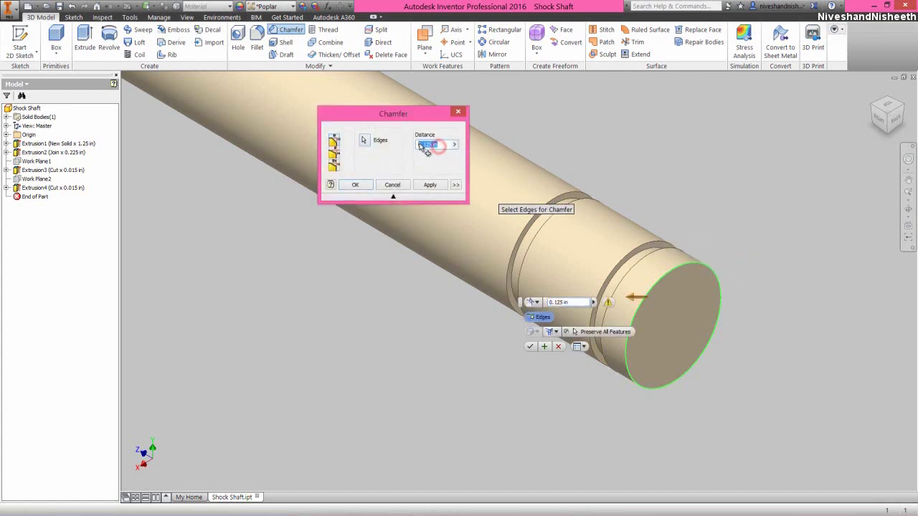
key(BackSpace)
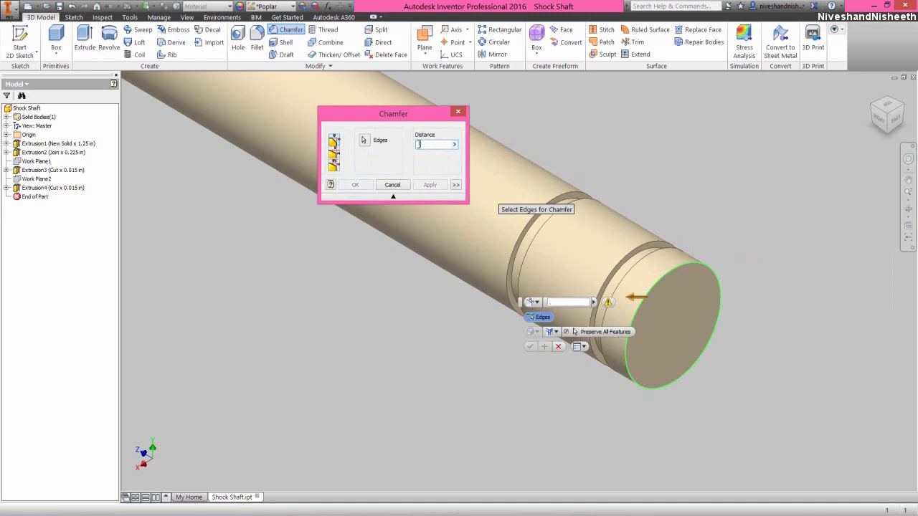
text(.015)
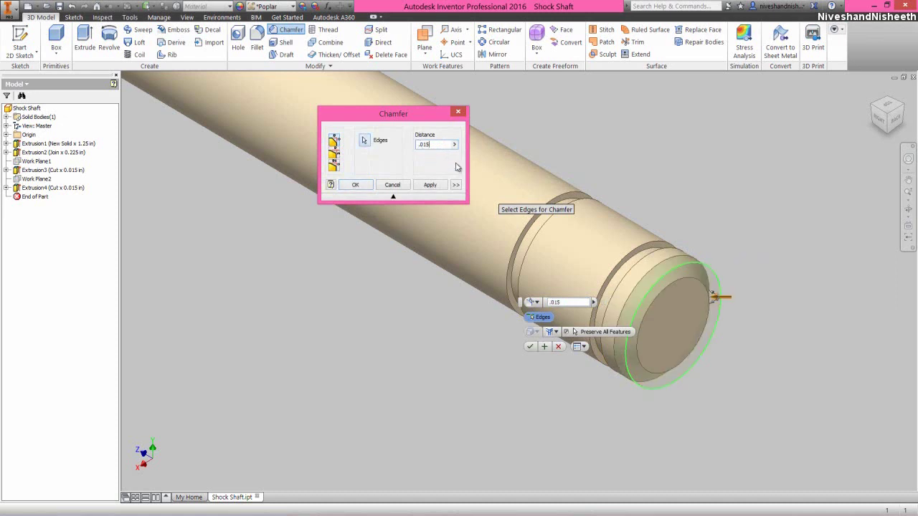
click(872, 108)
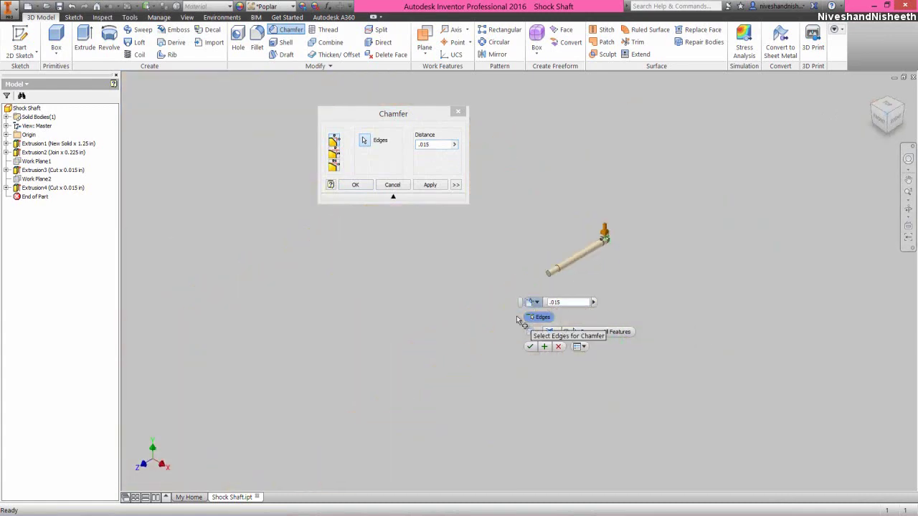
scroll(510, 310, up, 6)
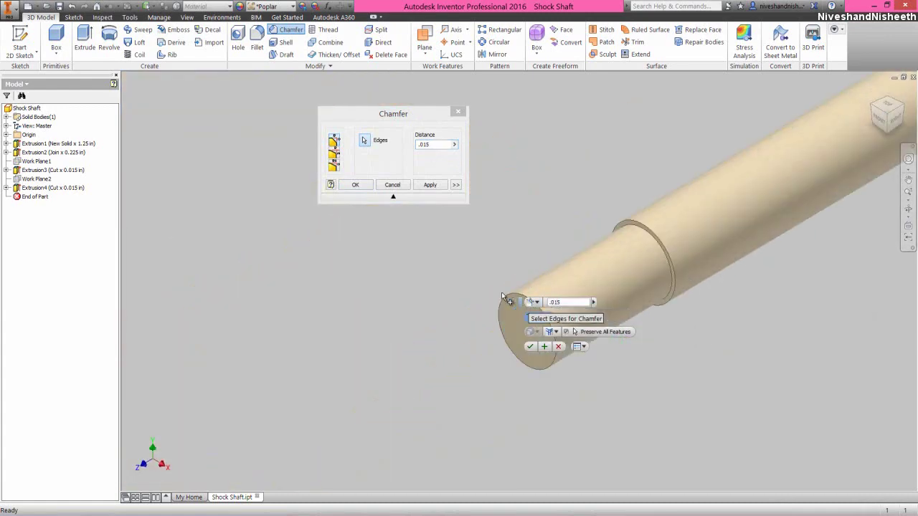
click(501, 302)
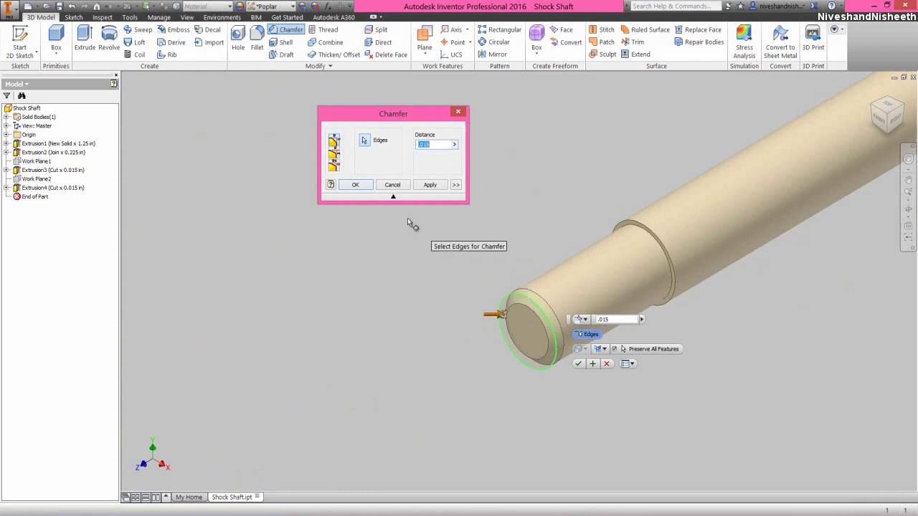
click(355, 185)
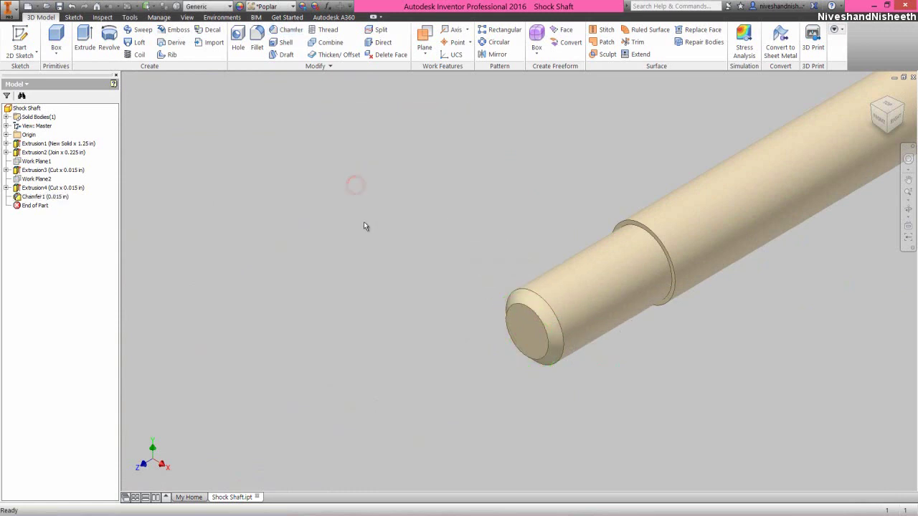
click(413, 222)
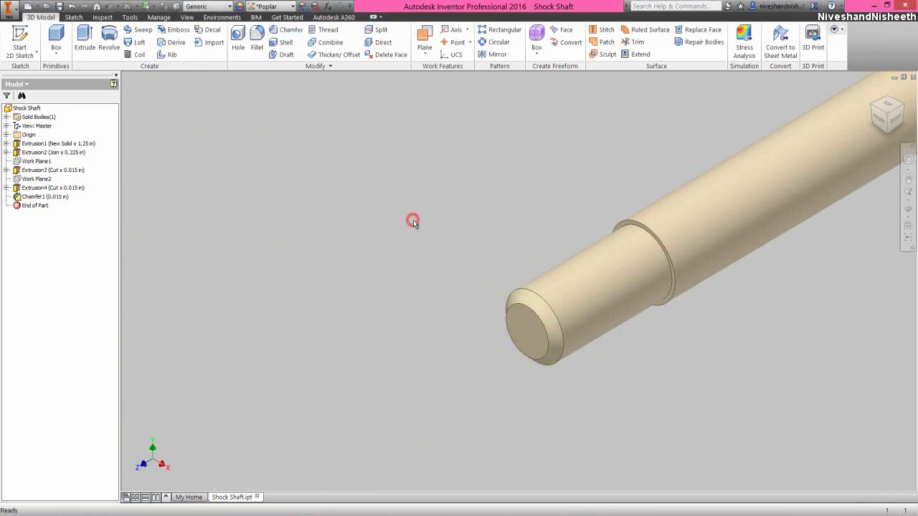
- Add a full-length right-hand ANSI Unified 4-40 UNC class 2A thread to the cylindrical face of the reduced tip
click(326, 32)
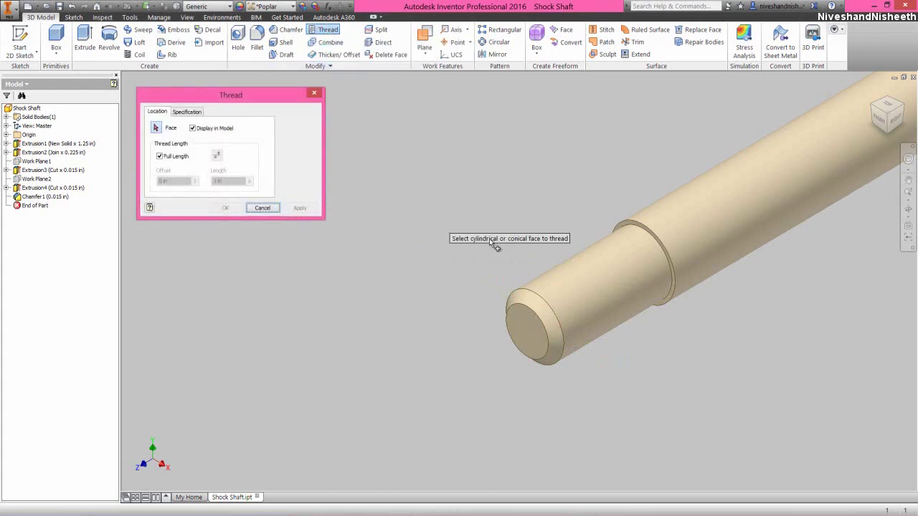
click(565, 277)
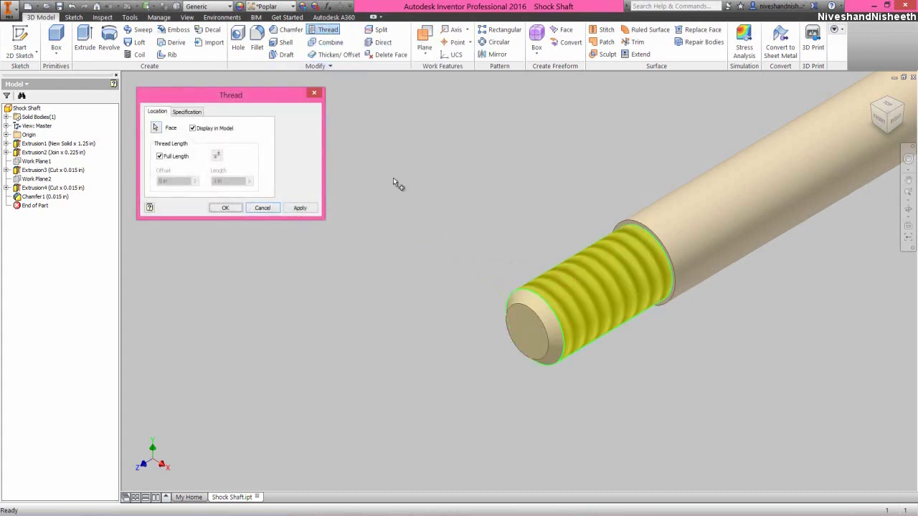
click(188, 111)
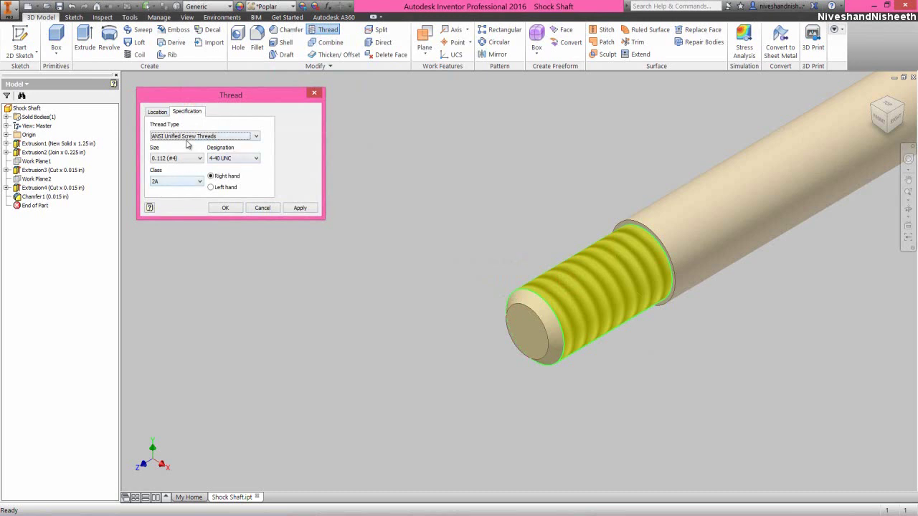
click(219, 211)
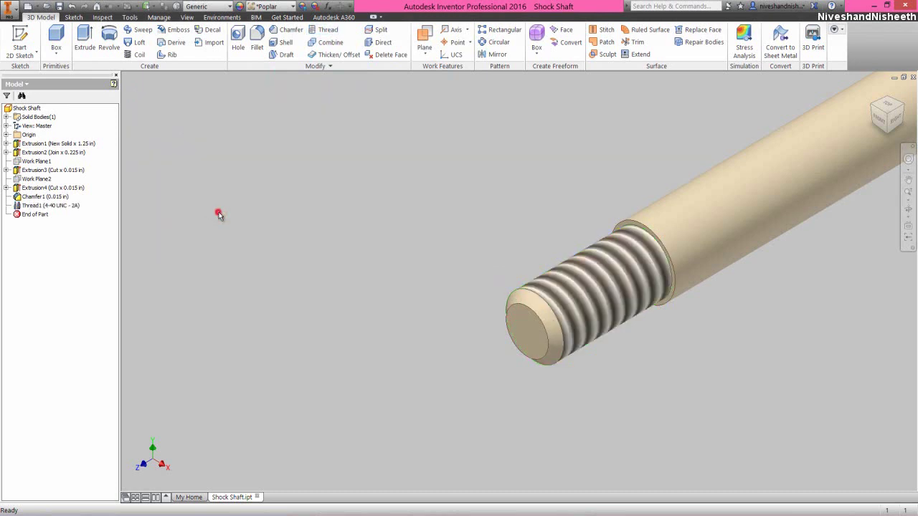
click(870, 95)
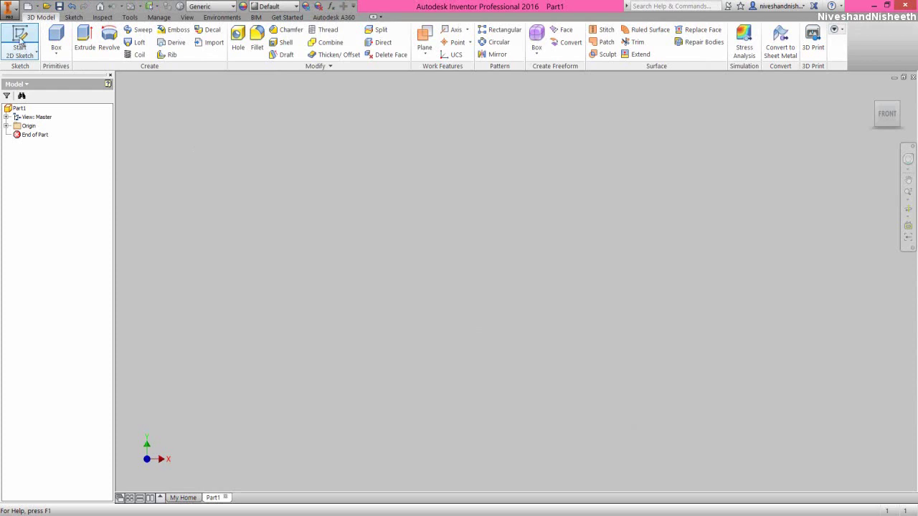
- In the new part, start a sketch on the front XY plane and draw a 0.09375 in diameter circle centred on the origin
click(20, 39)
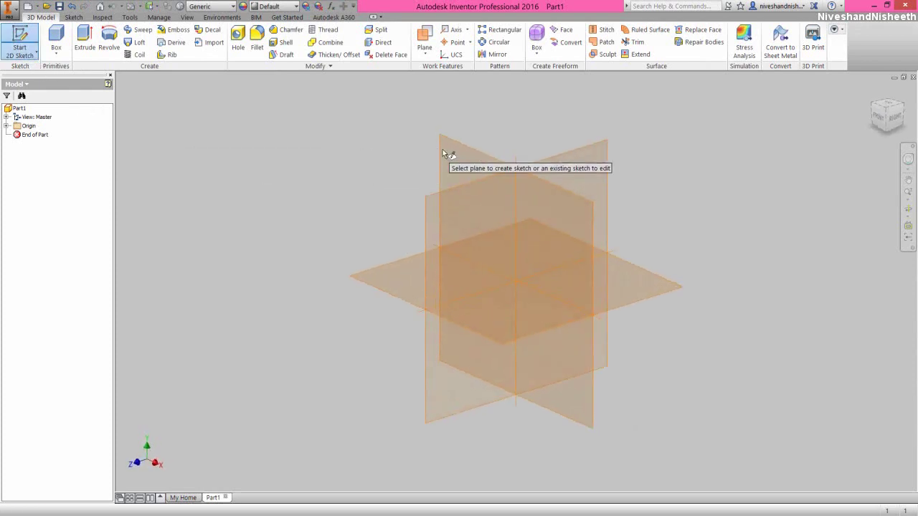
click(452, 146)
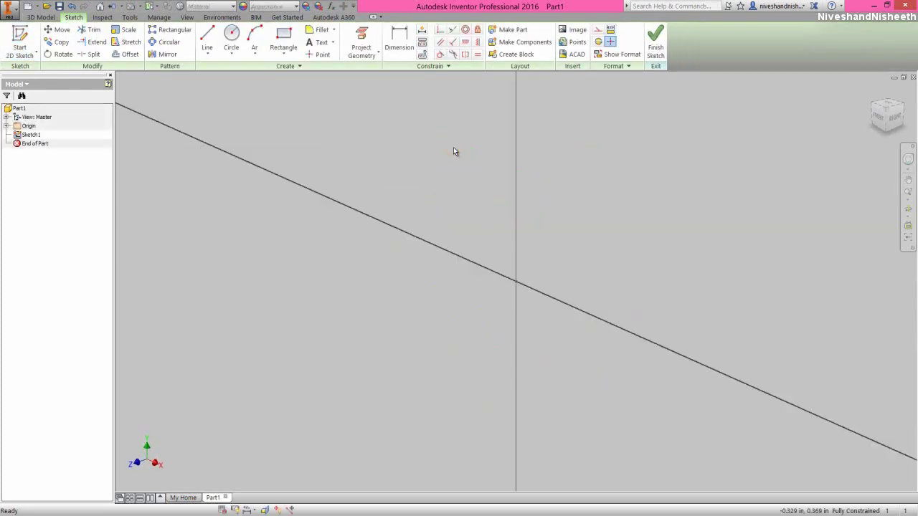
click(234, 36)
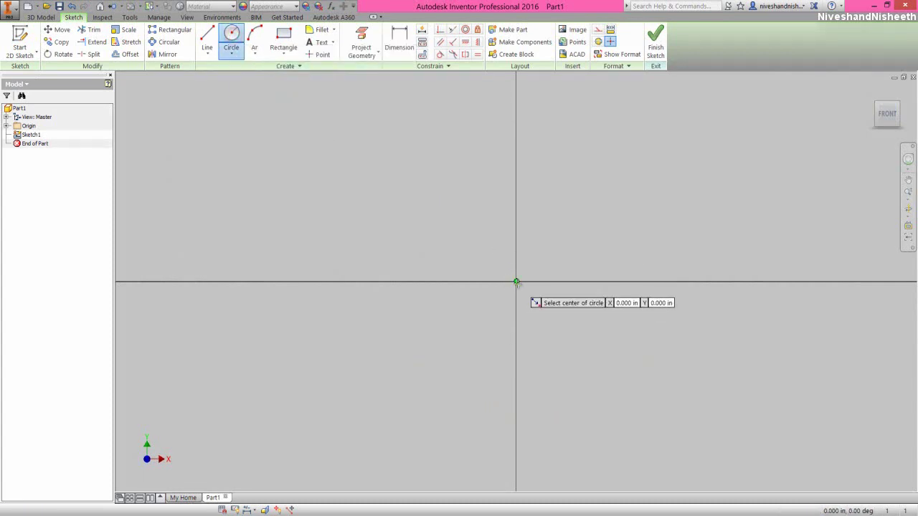
click(516, 282)
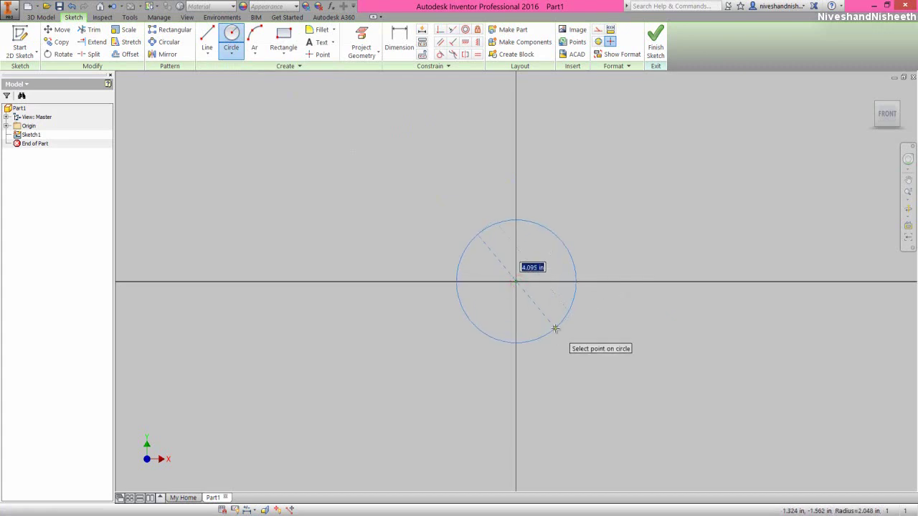
text(.)
key(Return)
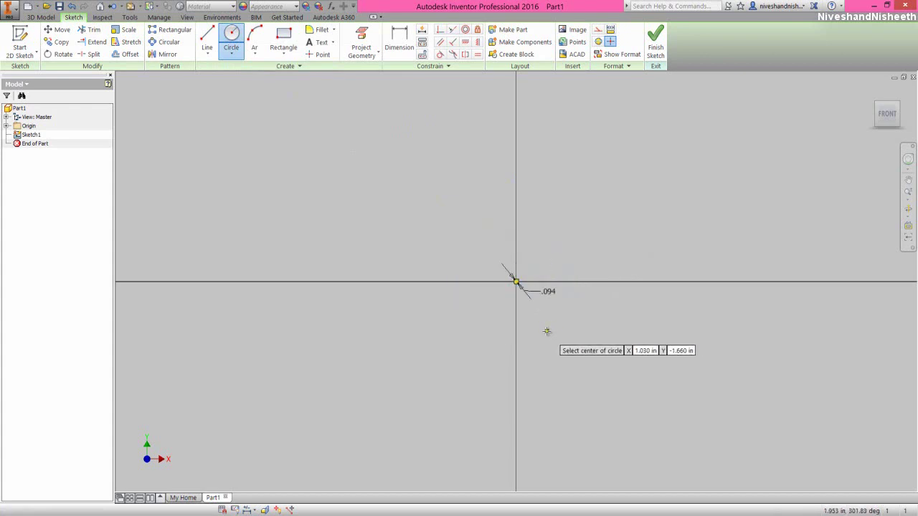
- Draw a concentric 0.25 in diameter circle around the small circle and finish the sketch
click(888, 115)
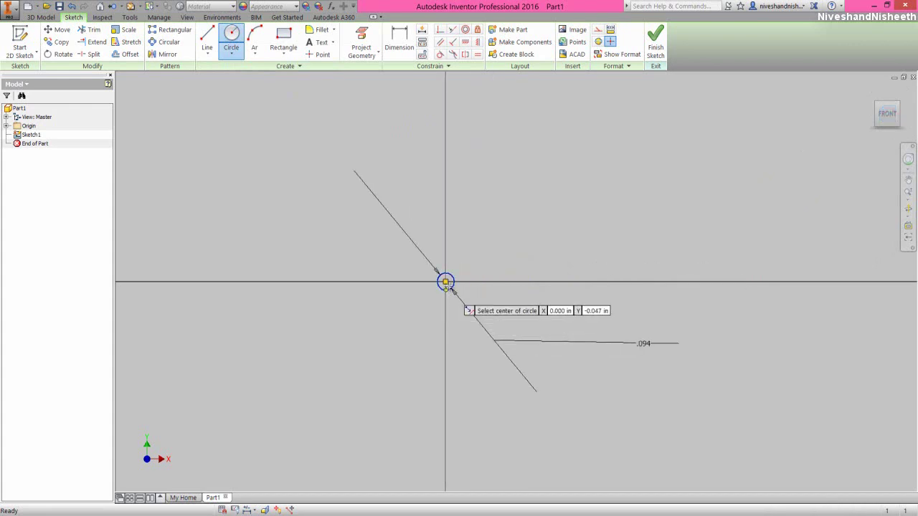
click(445, 281)
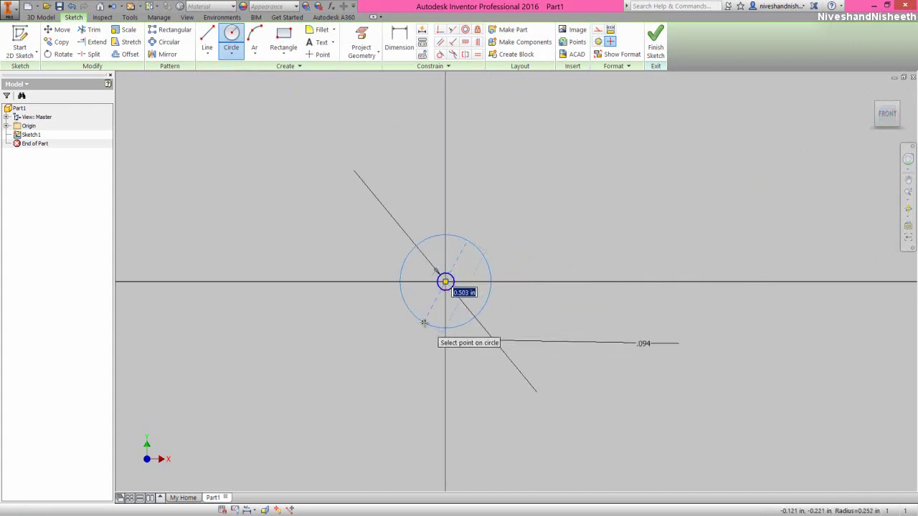
text(.25)
key(Return)
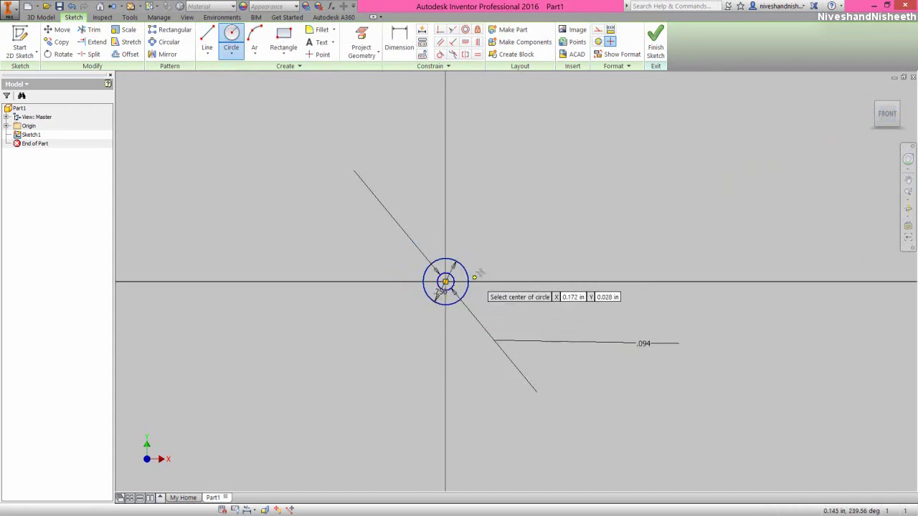
key(Escape)
click(833, 63)
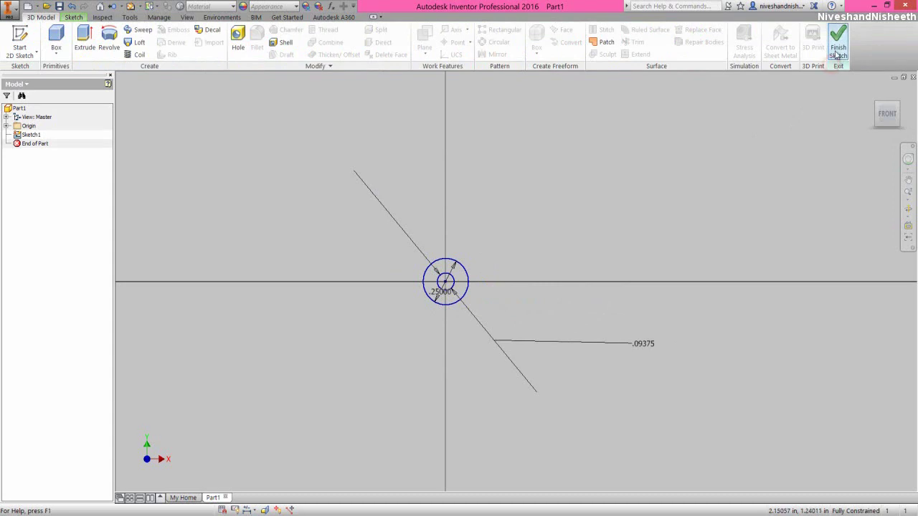
- Extrude the ring between the two circles symmetrically to a total thickness of 0.015 in
click(84, 40)
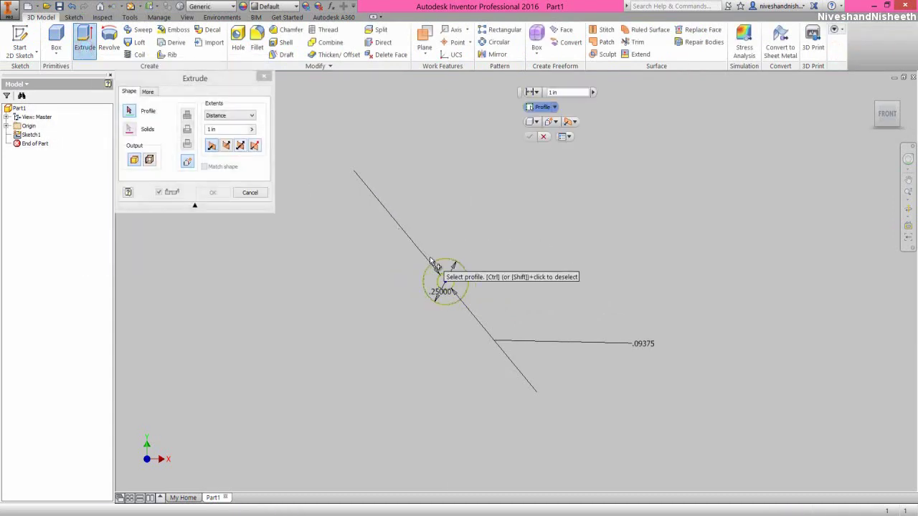
click(442, 281)
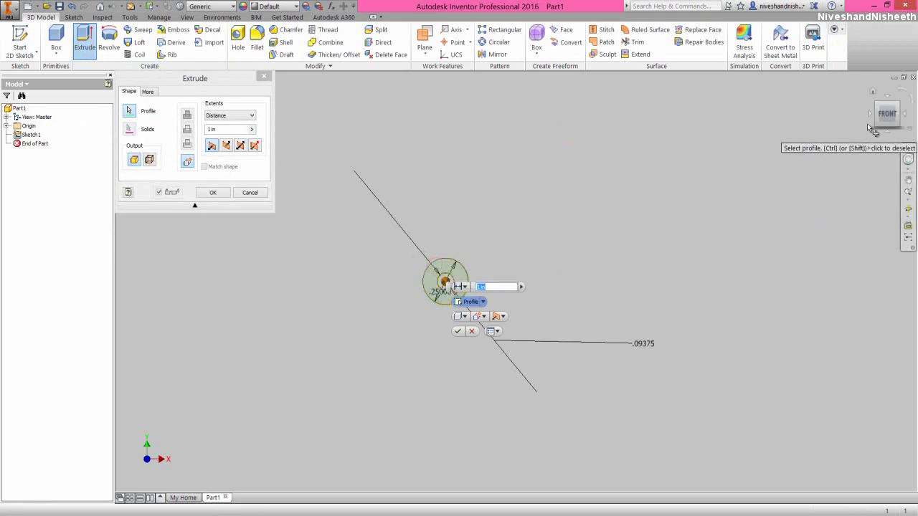
click(896, 104)
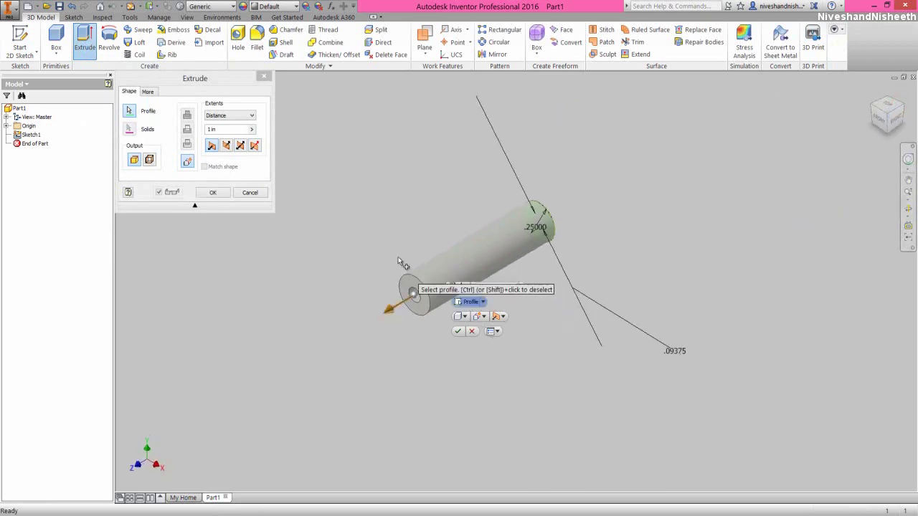
click(244, 162)
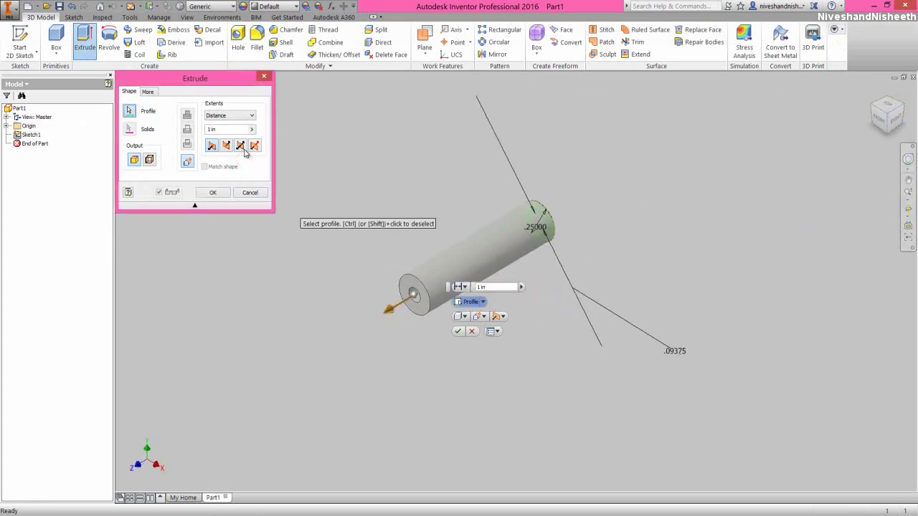
click(242, 148)
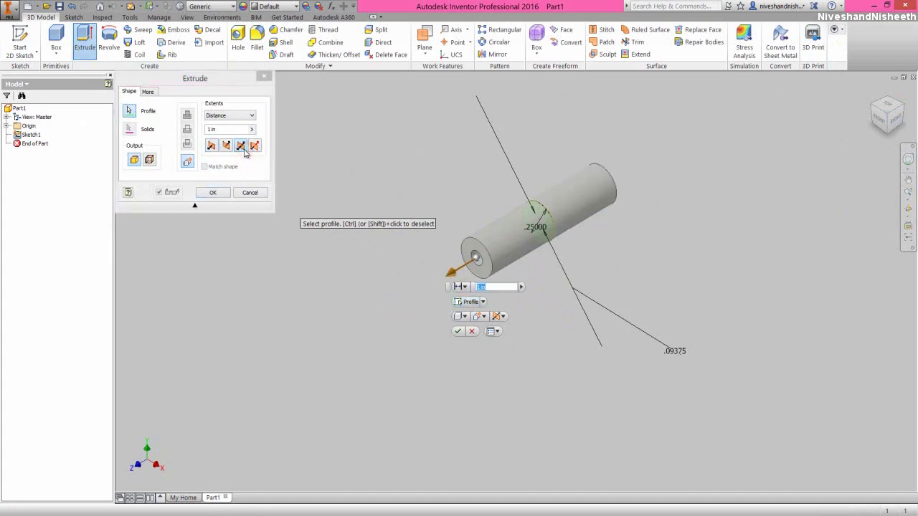
drag(226, 130, 203, 130)
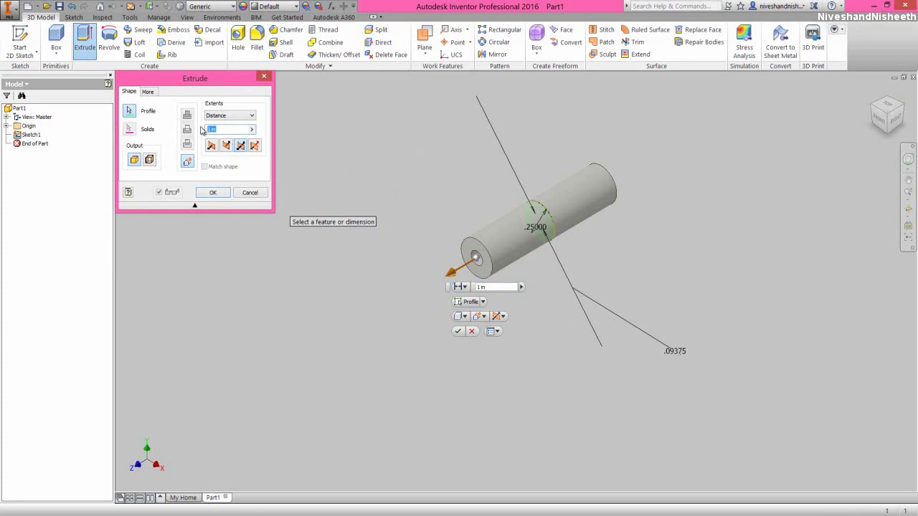
key(BackSpace)
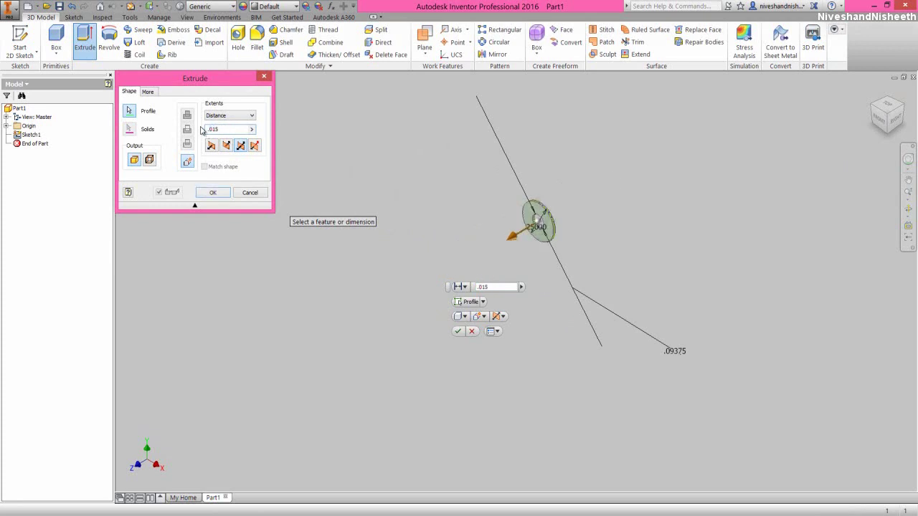
click(315, 159)
click(227, 193)
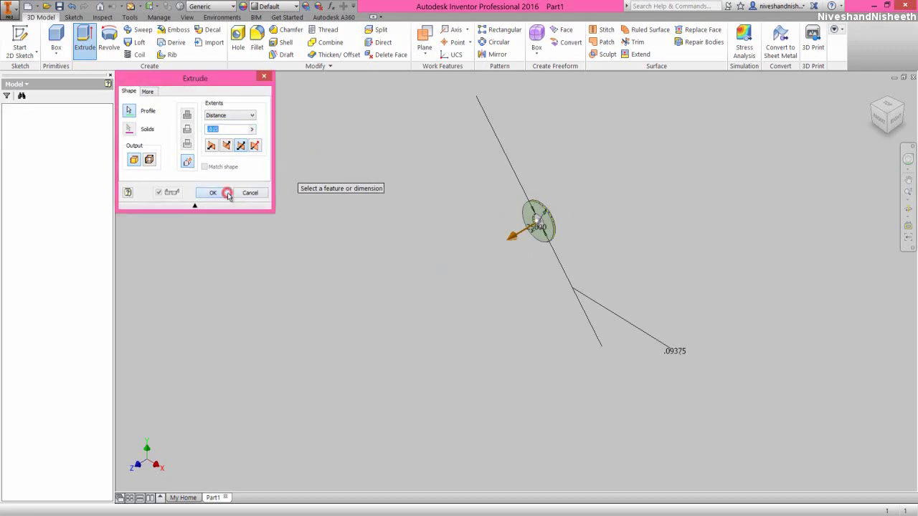
- Start a sketch on the ring's front flat face and project its cut edges into the sketch
click(893, 119)
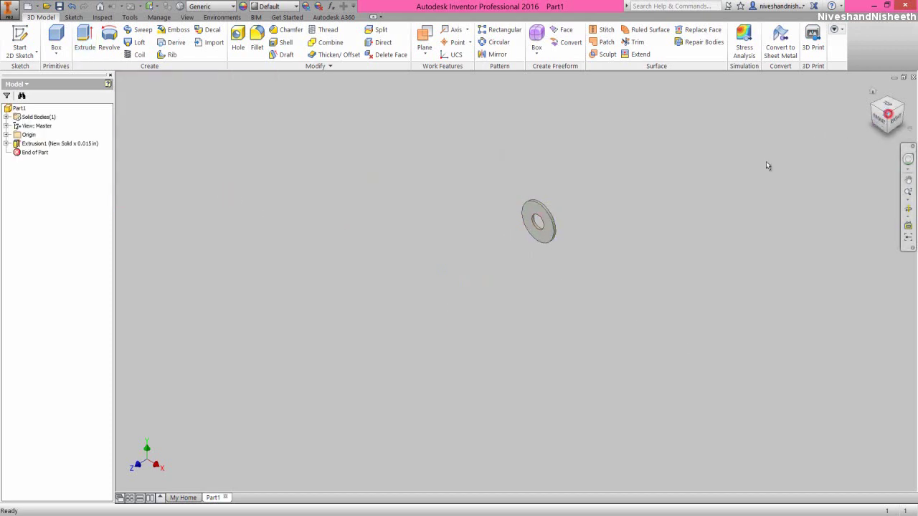
click(681, 185)
click(516, 219)
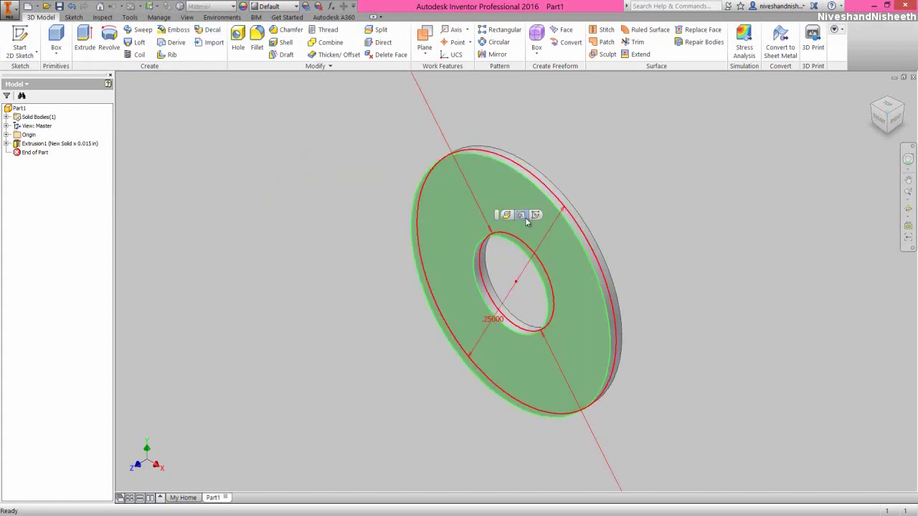
click(535, 215)
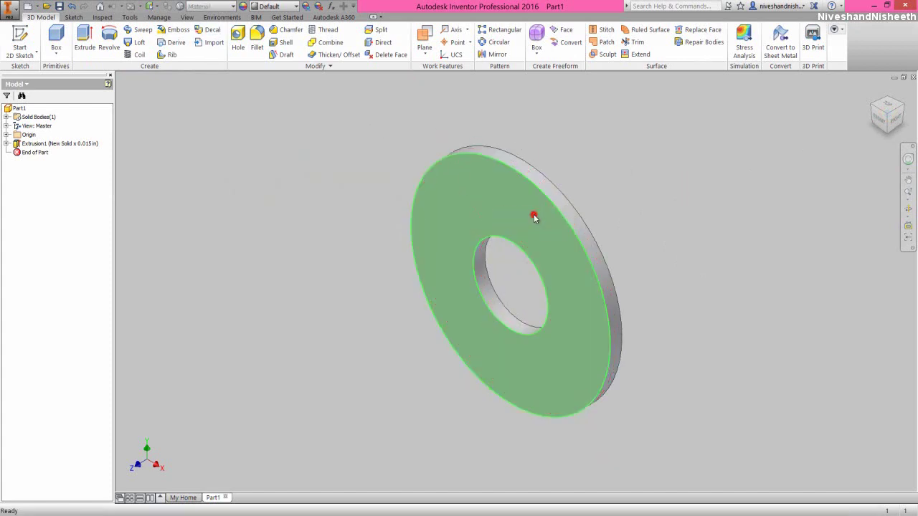
click(880, 120)
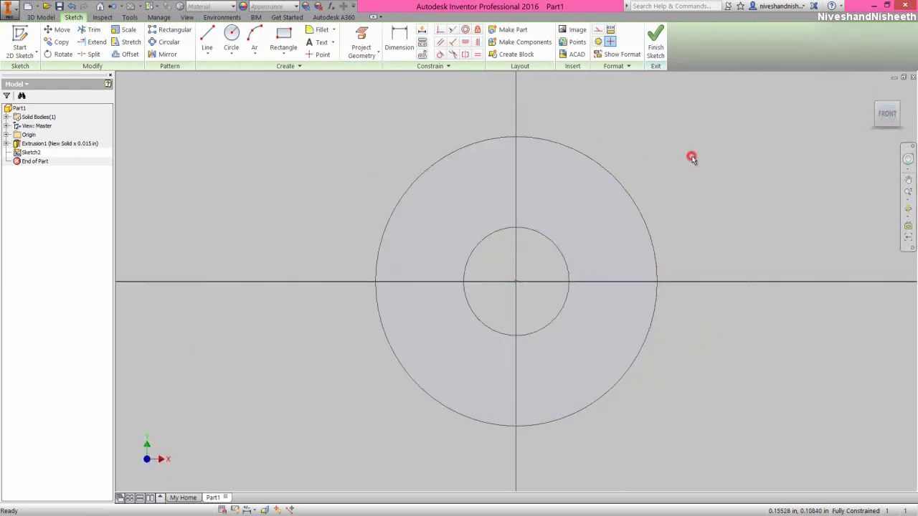
click(697, 134)
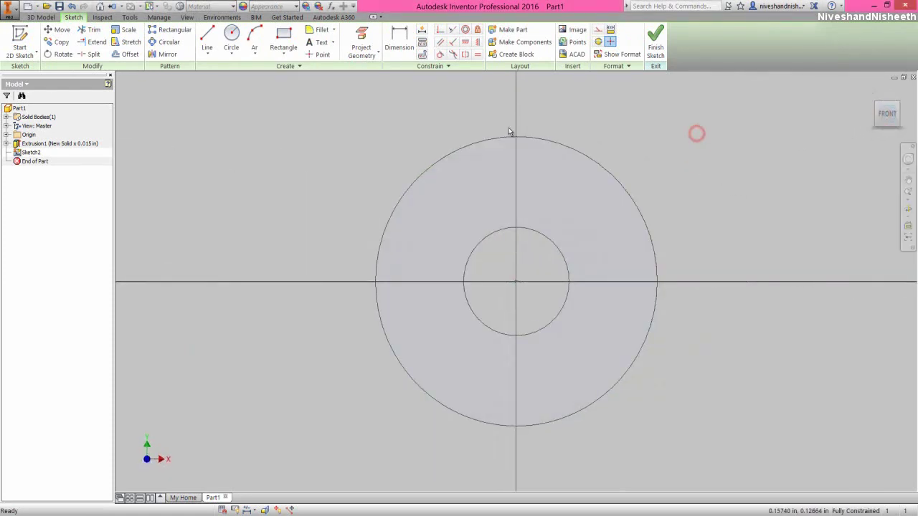
click(361, 55)
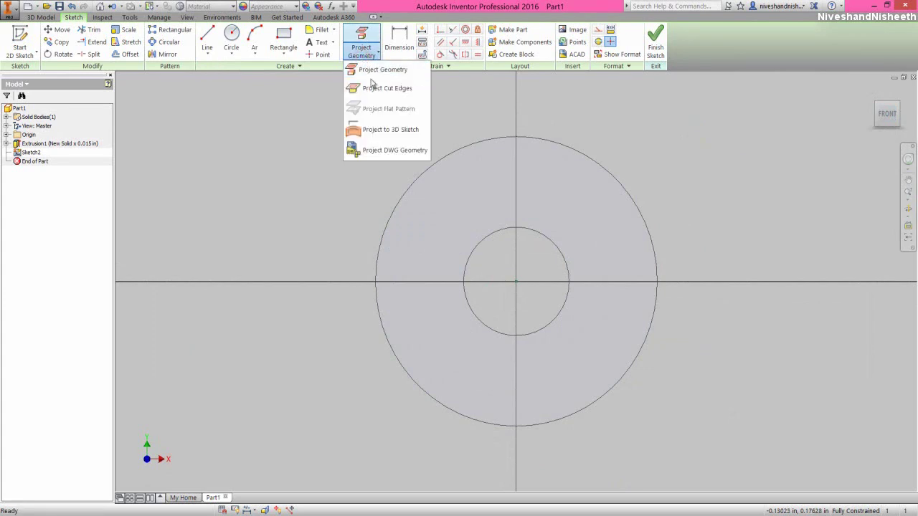
click(375, 88)
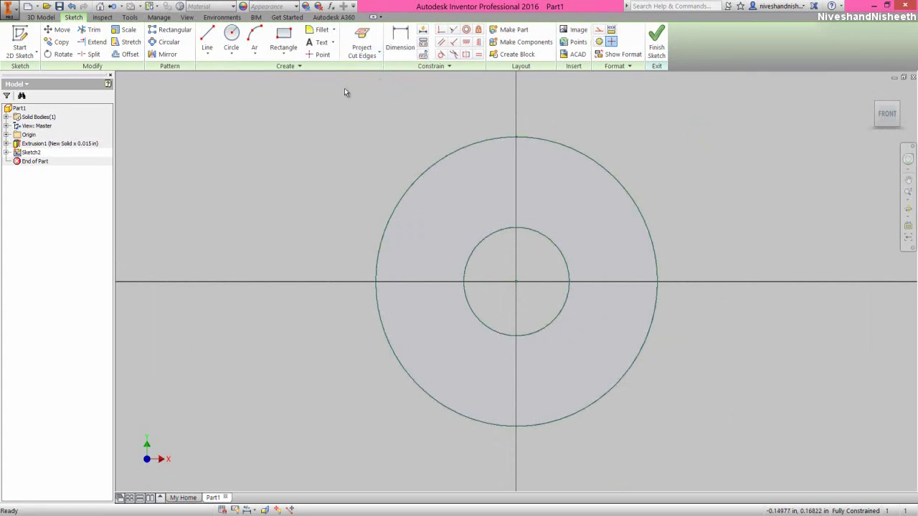
- Draw a closed trapezoid about 0.13 in tall, widening upward from just below the ring's centre to the top of the outer circle
click(207, 41)
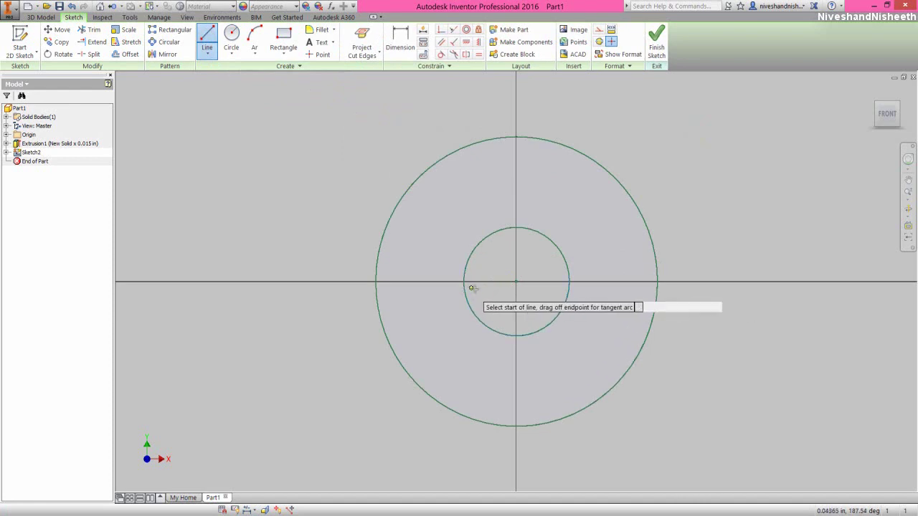
click(476, 288)
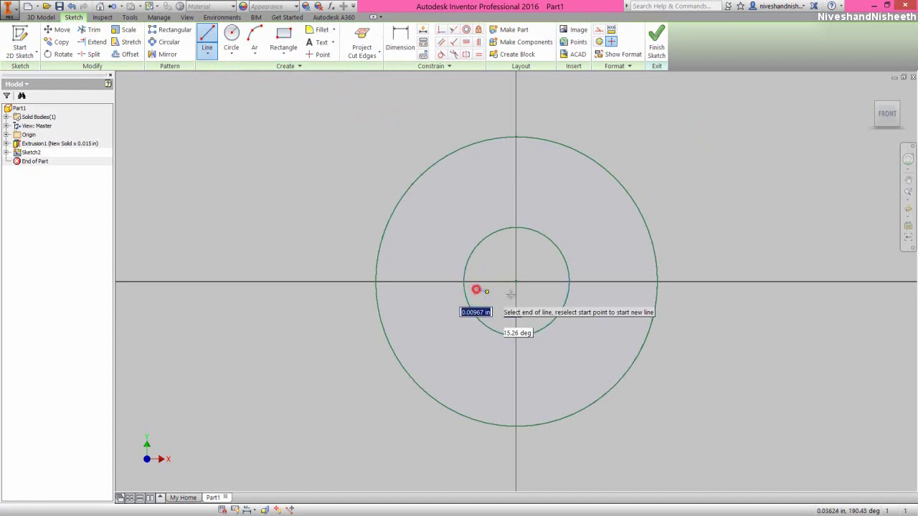
click(561, 289)
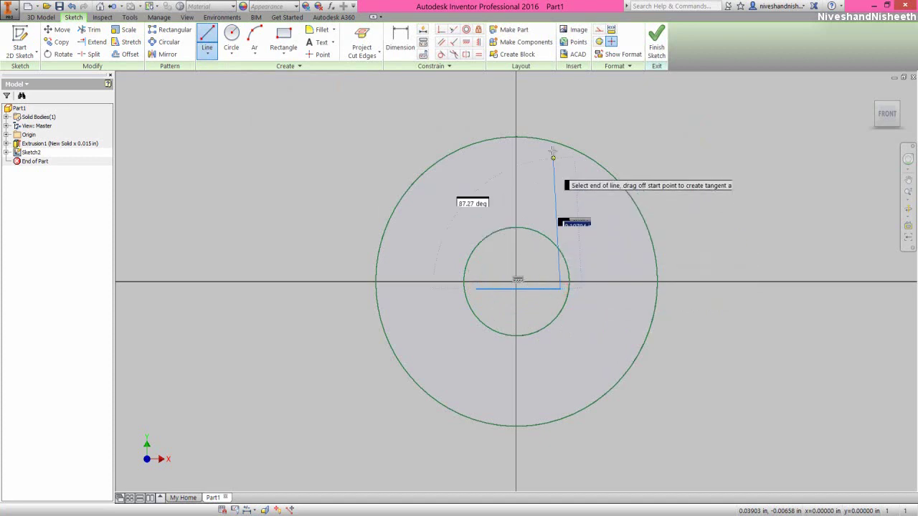
click(608, 137)
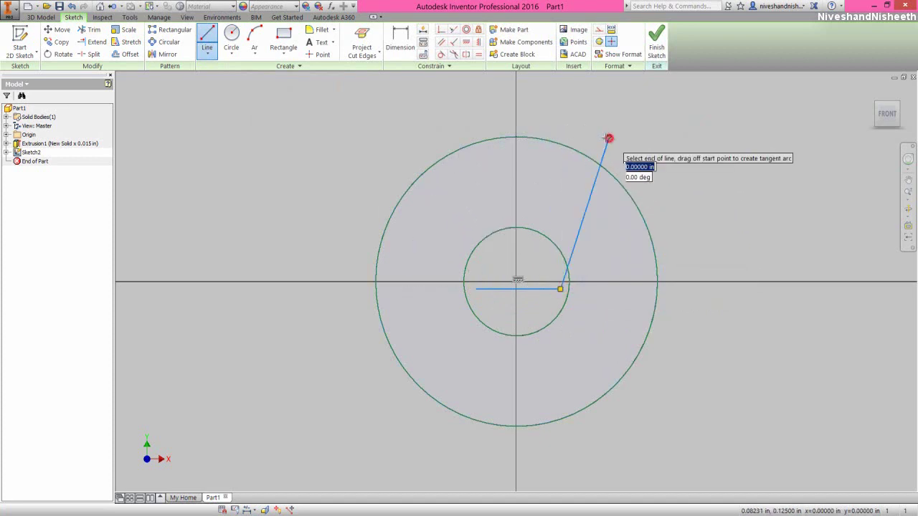
click(436, 137)
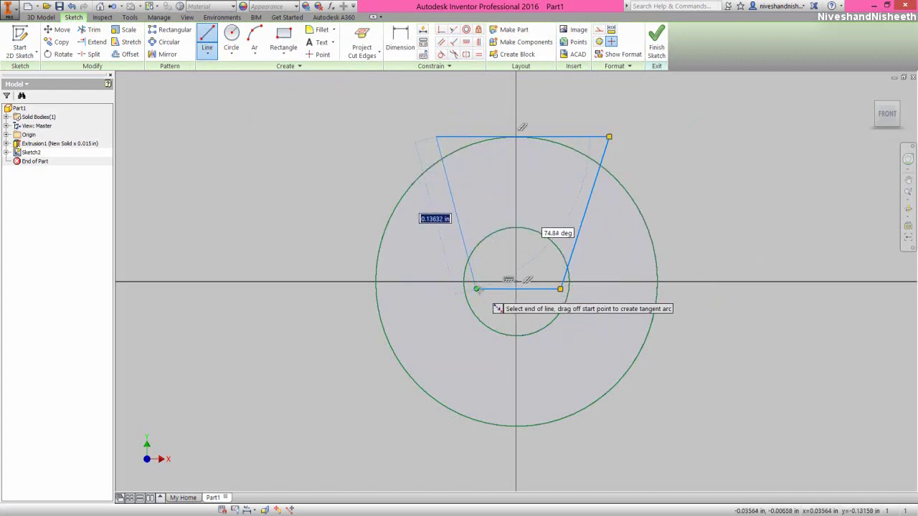
click(477, 289)
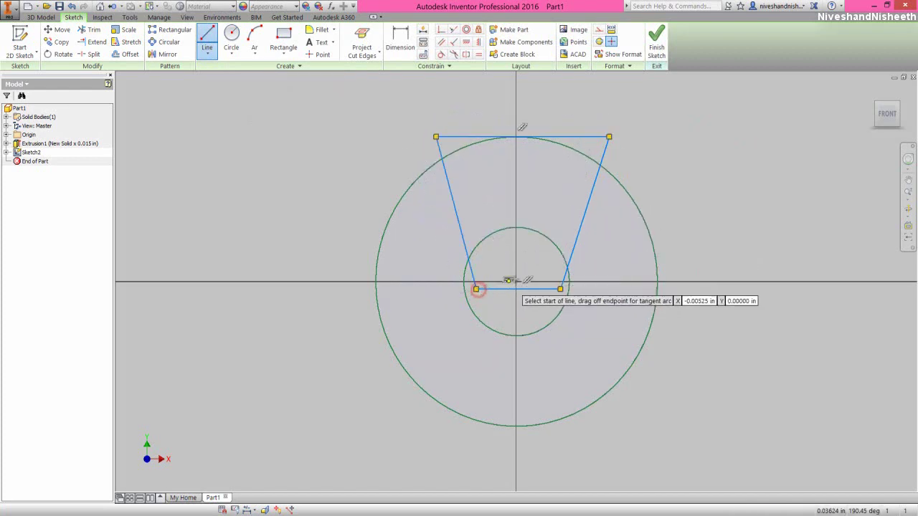
right_click(623, 127)
click(657, 127)
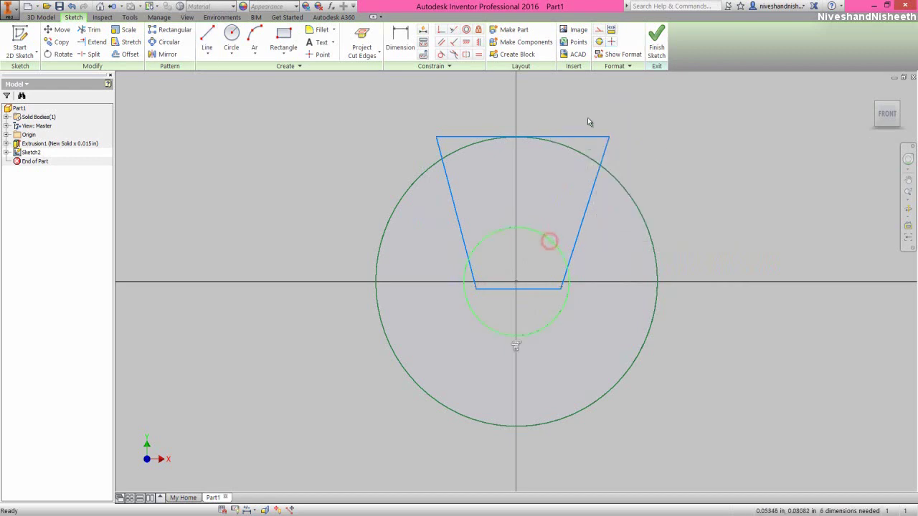
- Convert the projected inner circle to construction geometry and project the YZ plane into the sketch as a vertical centre line
click(678, 147)
click(252, 183)
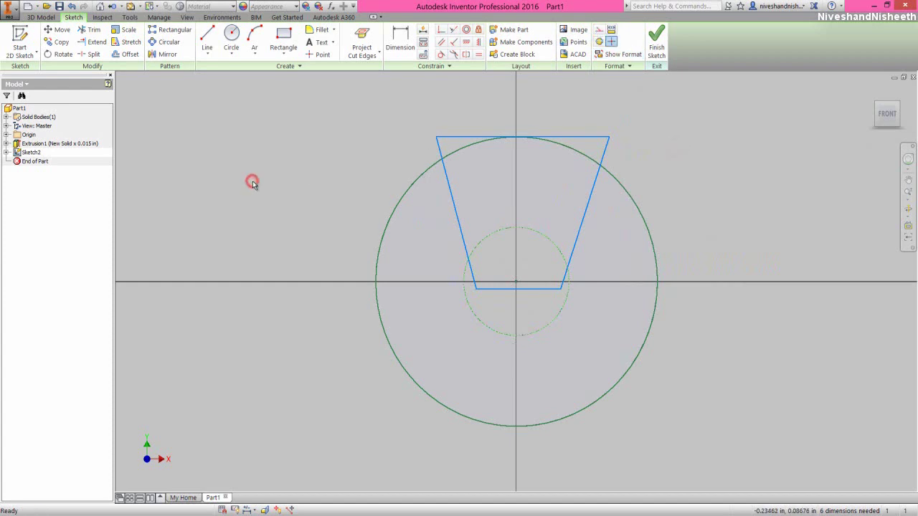
click(366, 52)
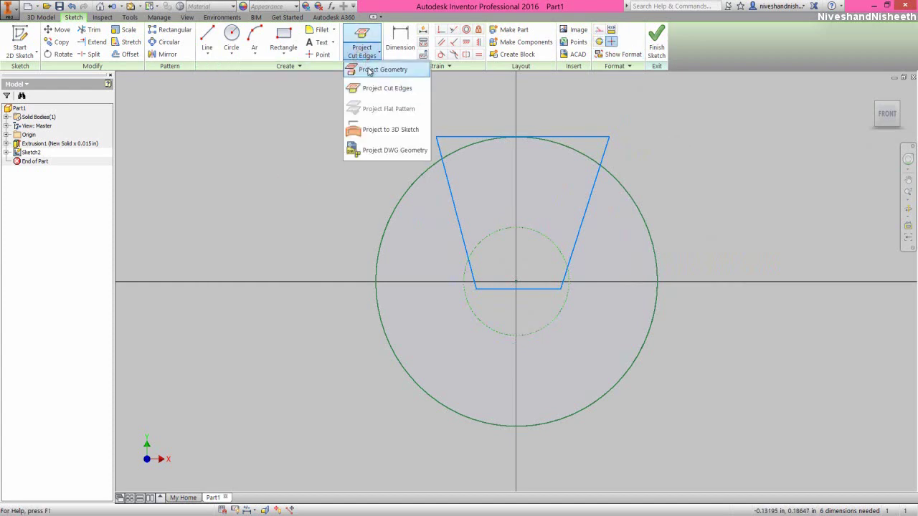
click(367, 70)
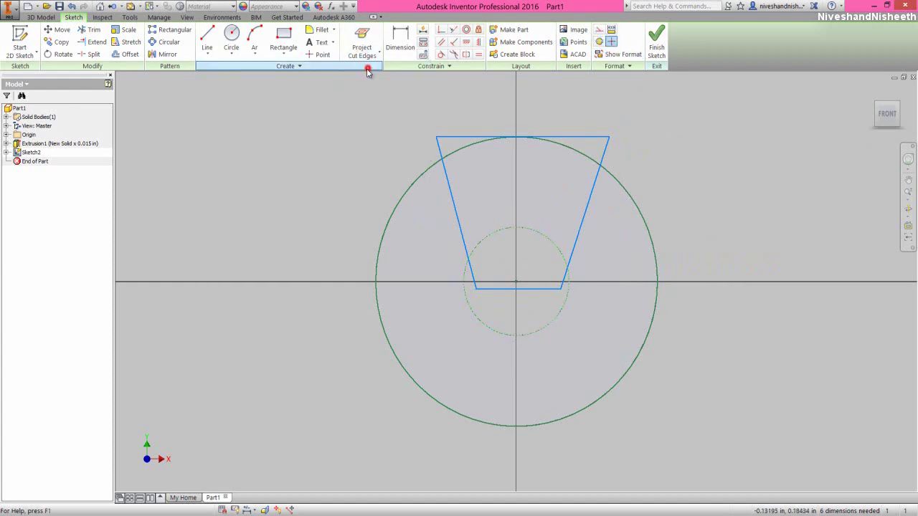
click(7, 135)
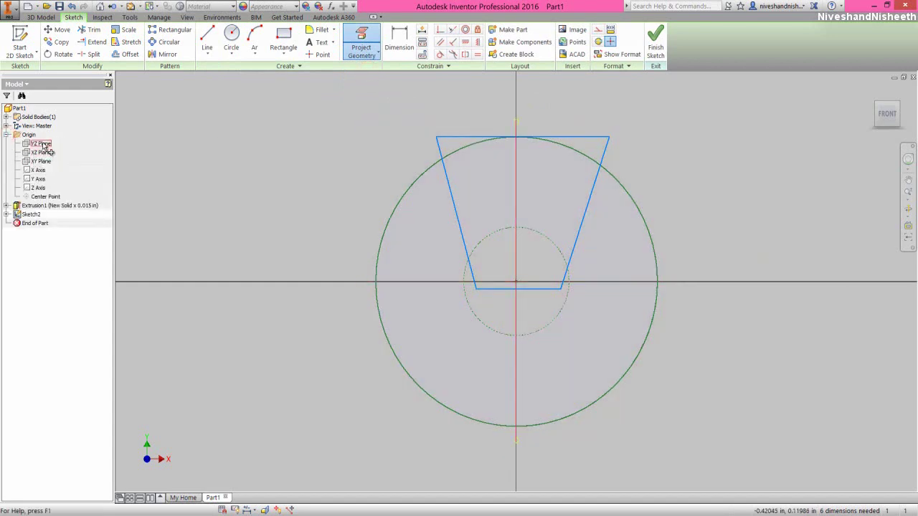
click(42, 144)
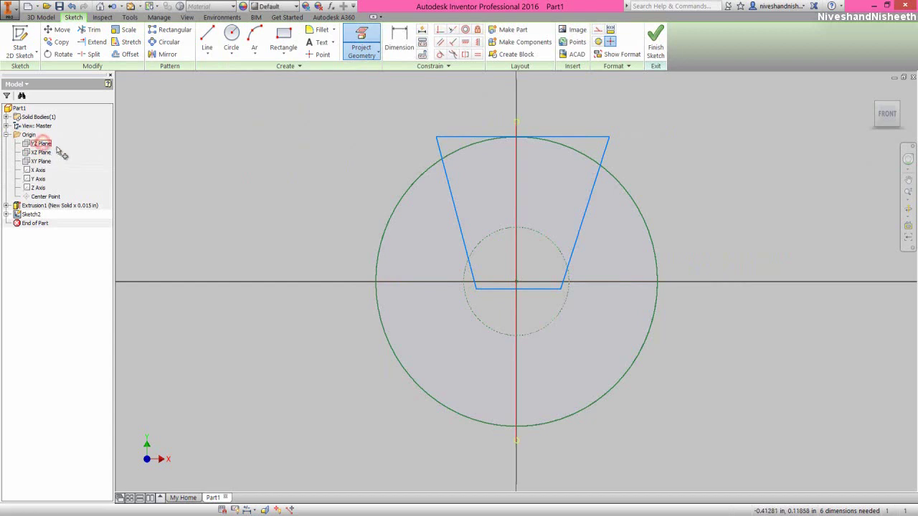
right_click(314, 194)
click(338, 188)
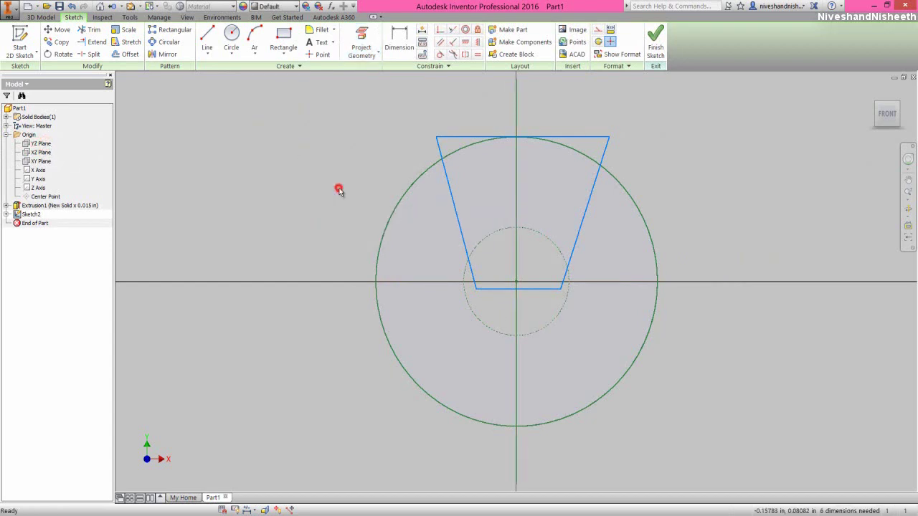
click(382, 148)
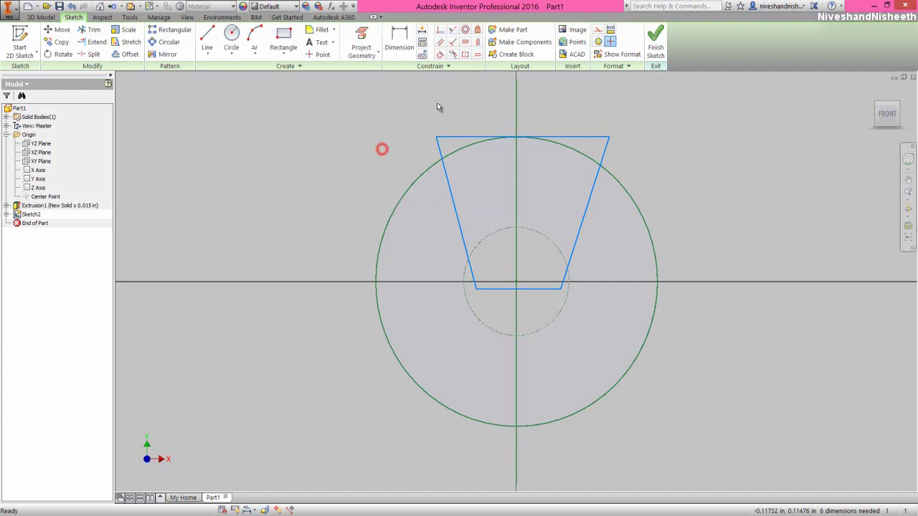
- Constrain the trapezoid's two slanted sides to be symmetric about the projected vertical centre line
click(464, 57)
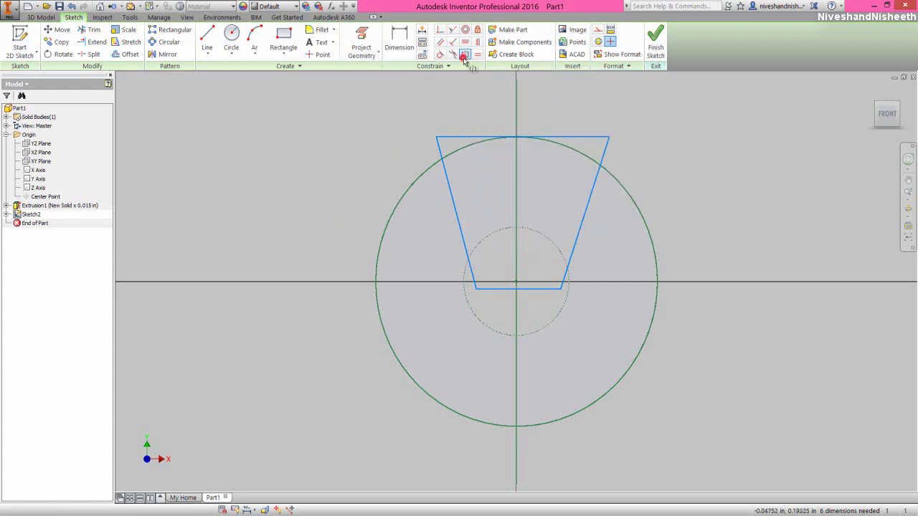
click(449, 182)
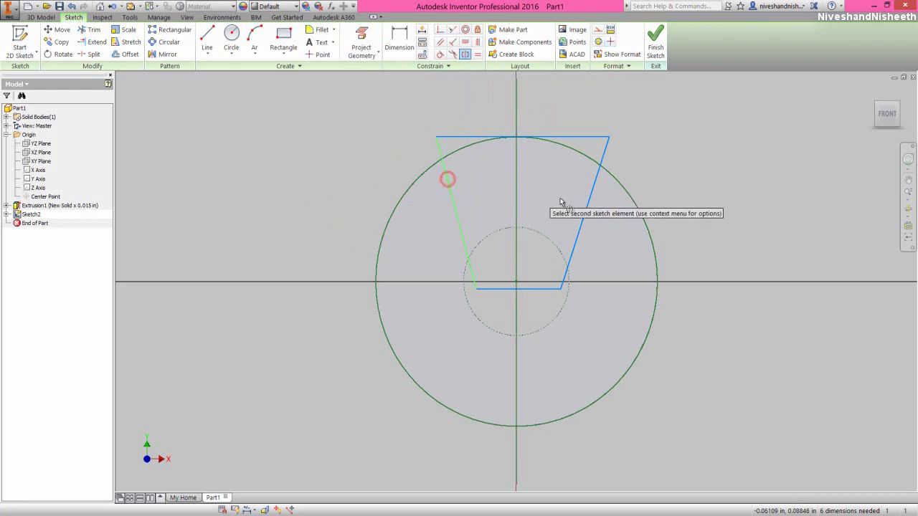
click(590, 209)
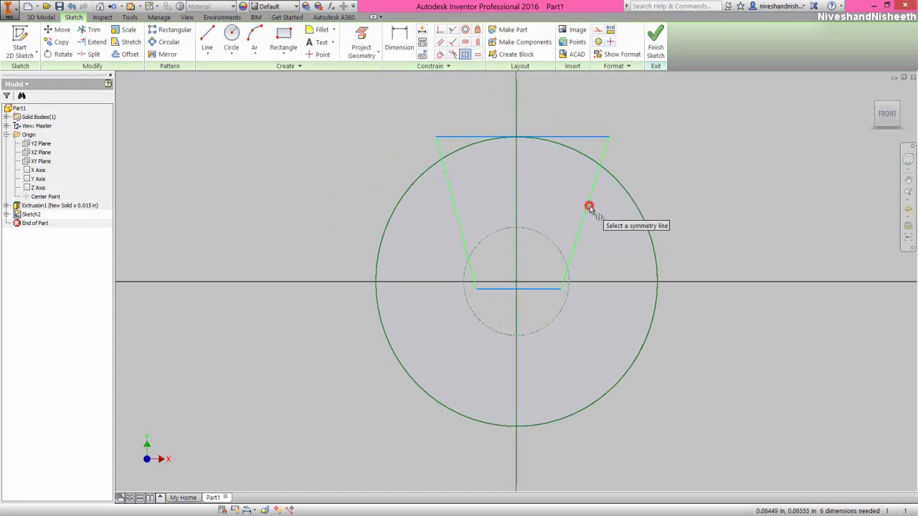
click(516, 201)
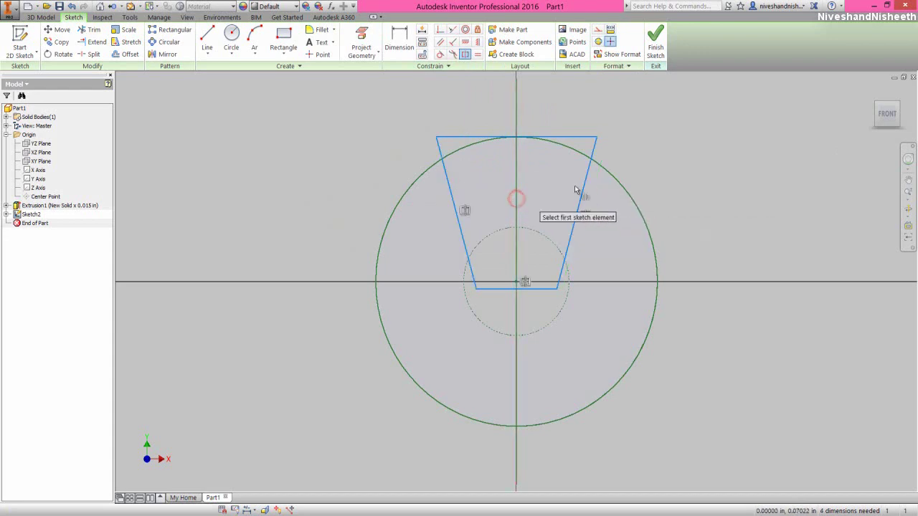
right_click(630, 141)
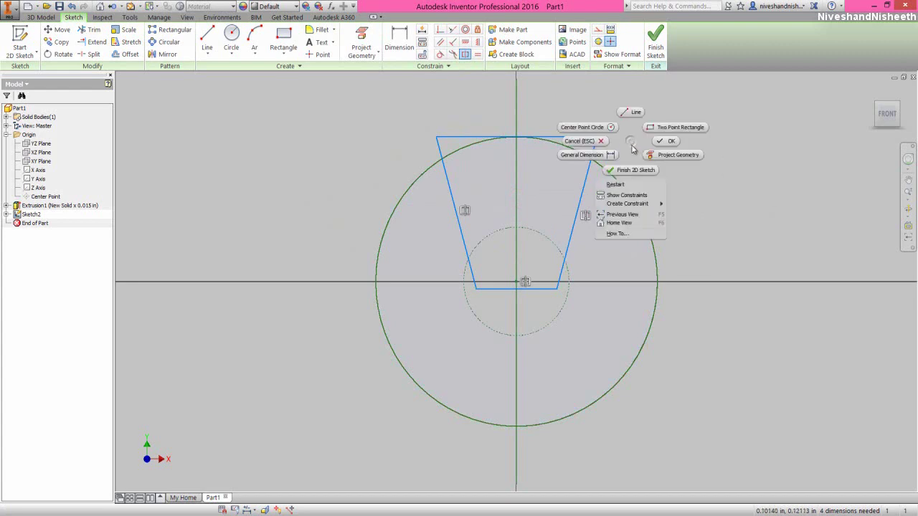
click(662, 141)
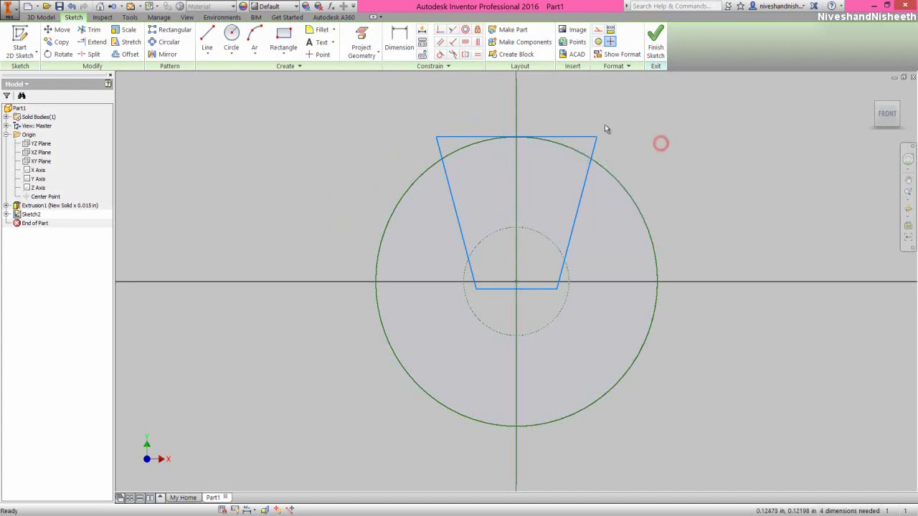
- Constrain the trapezoid's top edge to be tangent to the projected outer circle
click(441, 56)
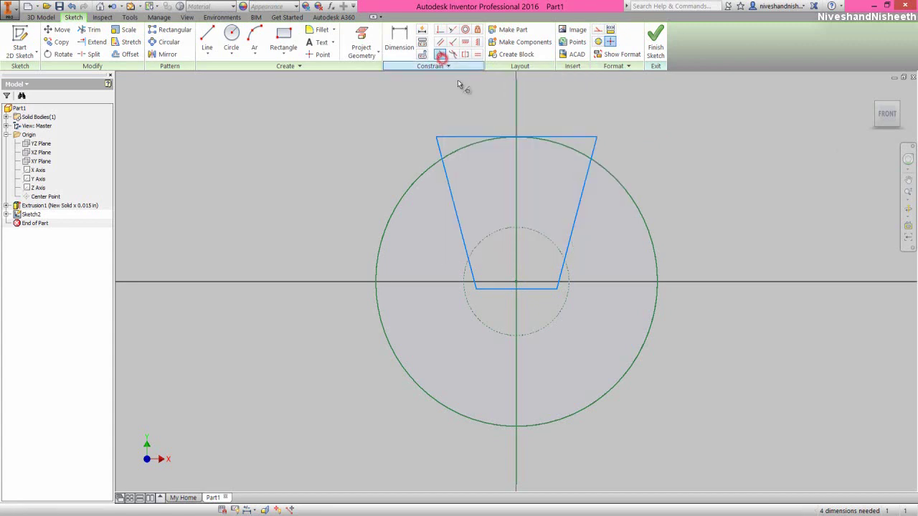
click(478, 138)
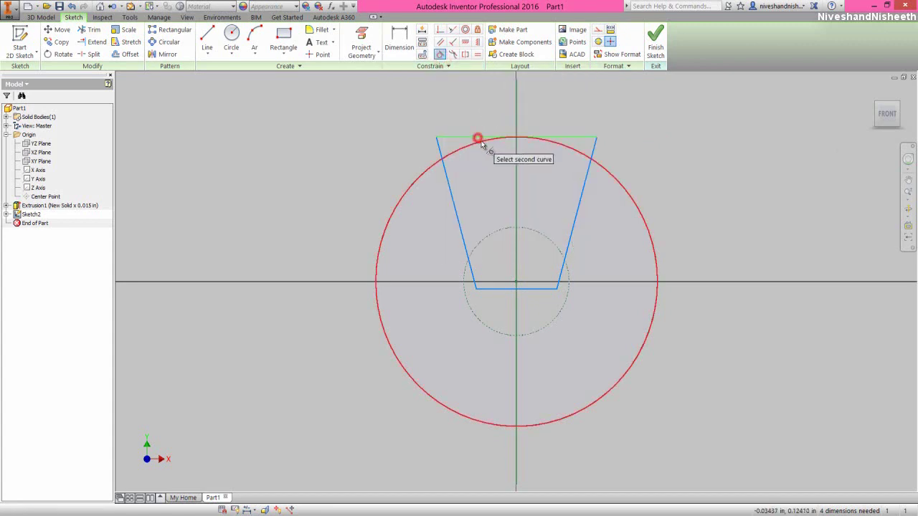
click(486, 143)
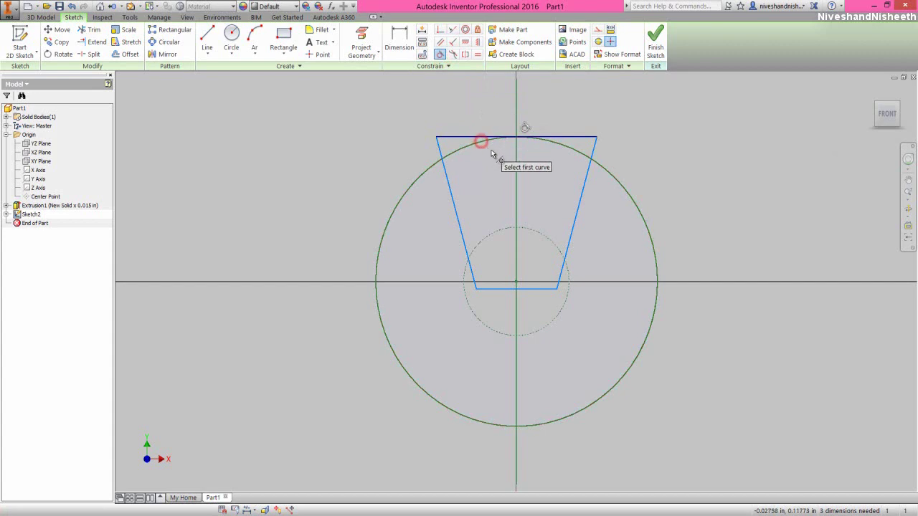
- Dimension the trapezoid's bottom edge and set its length to 0.05 in
right_click(642, 134)
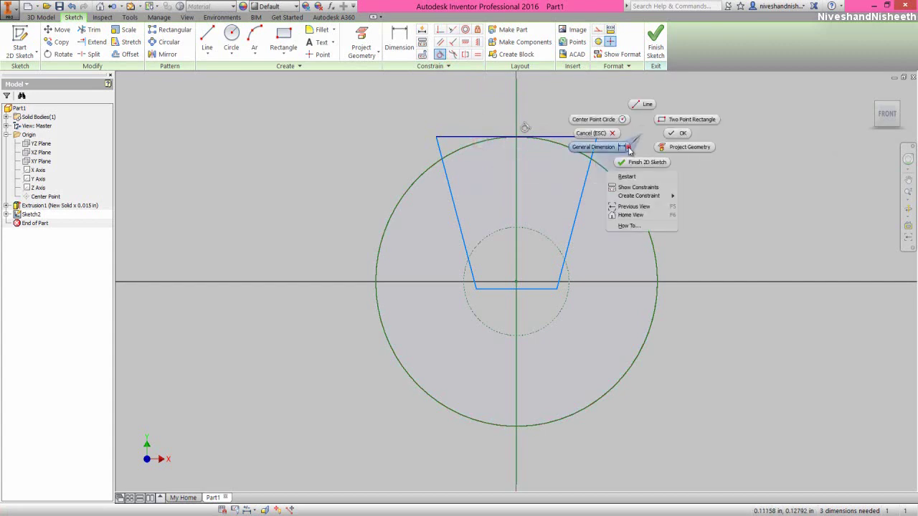
click(628, 148)
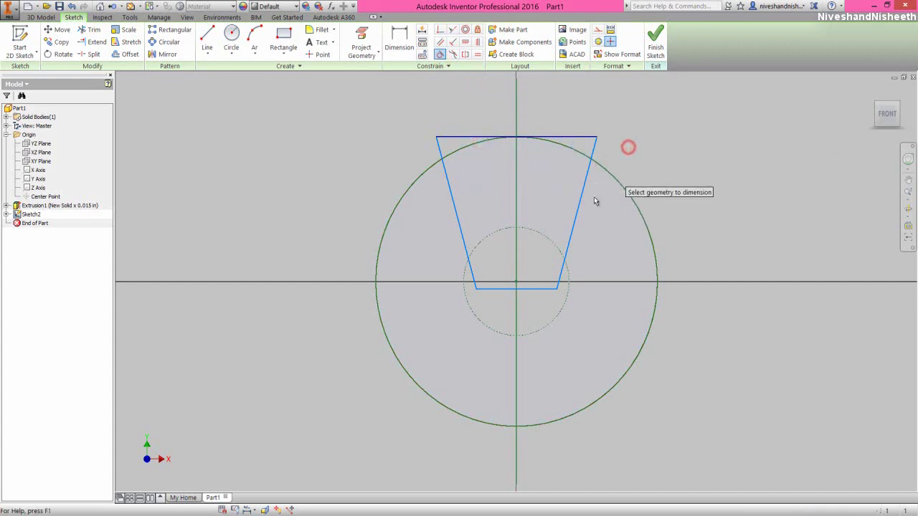
click(533, 295)
click(529, 312)
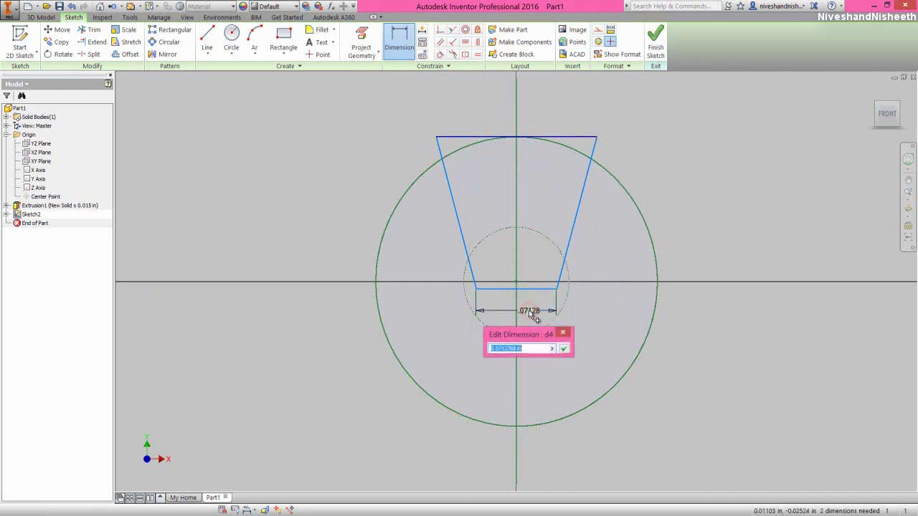
key(BackSpace)
key(Return)
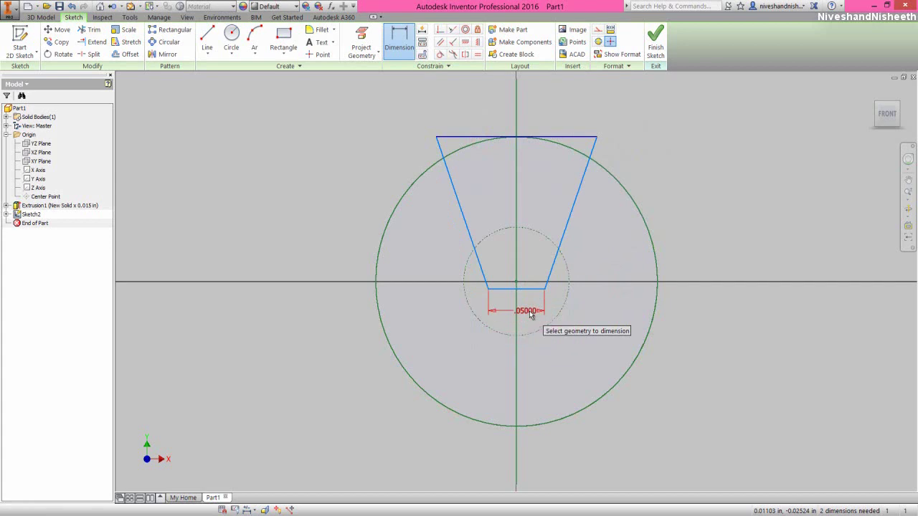
- Dimension the trapezoid's top edge and set its length to 0.1 in
click(552, 137)
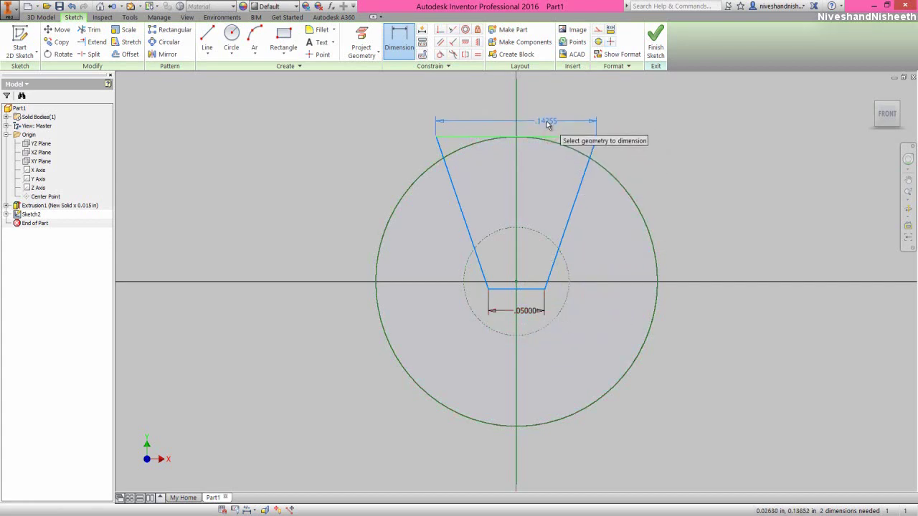
click(546, 120)
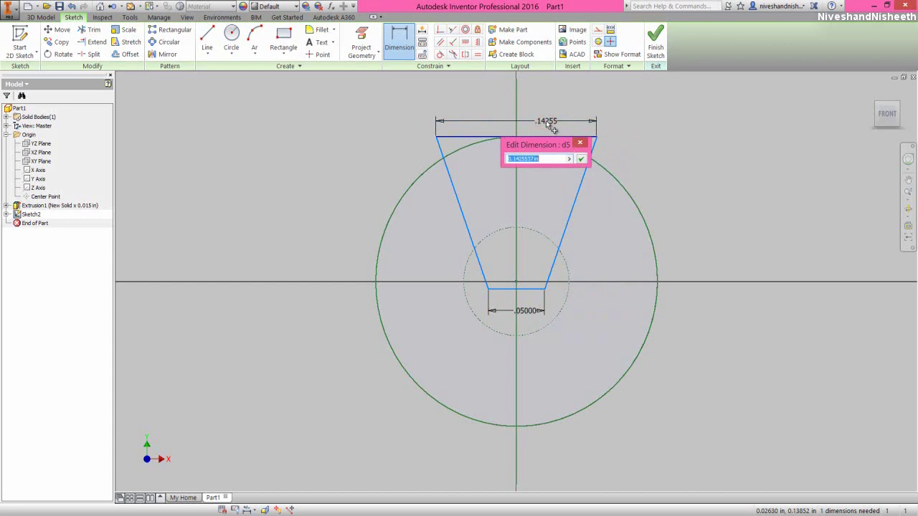
text(.1)
key(Return)
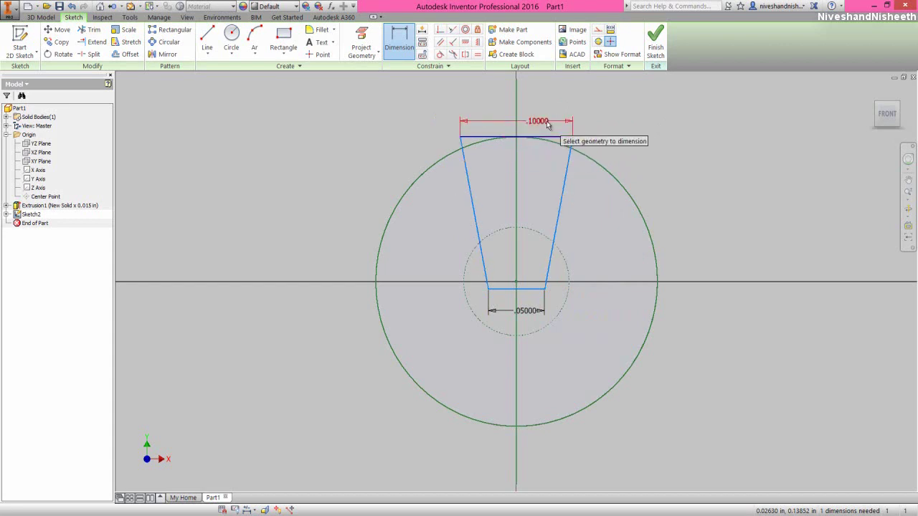
click(612, 131)
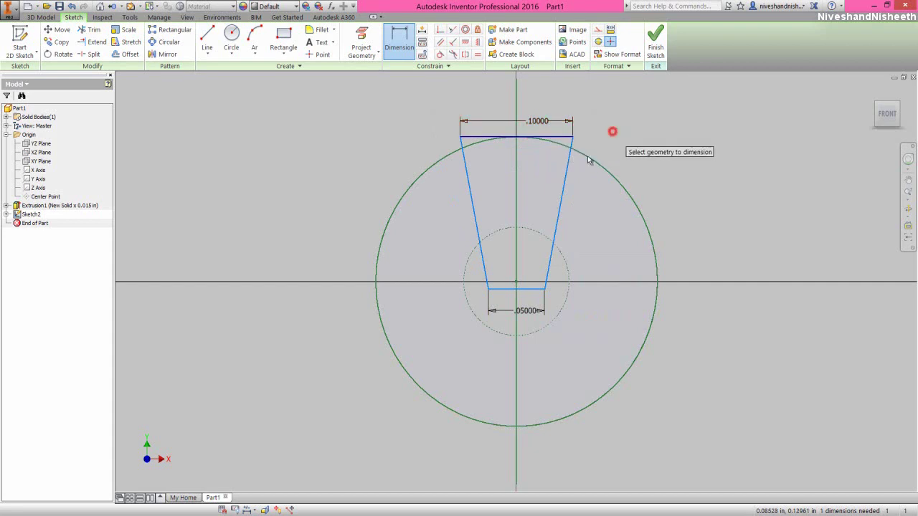
- Dimension the angle between the trapezoid's two slanted sides, set it to 25 degrees, and finish the sketch
click(471, 198)
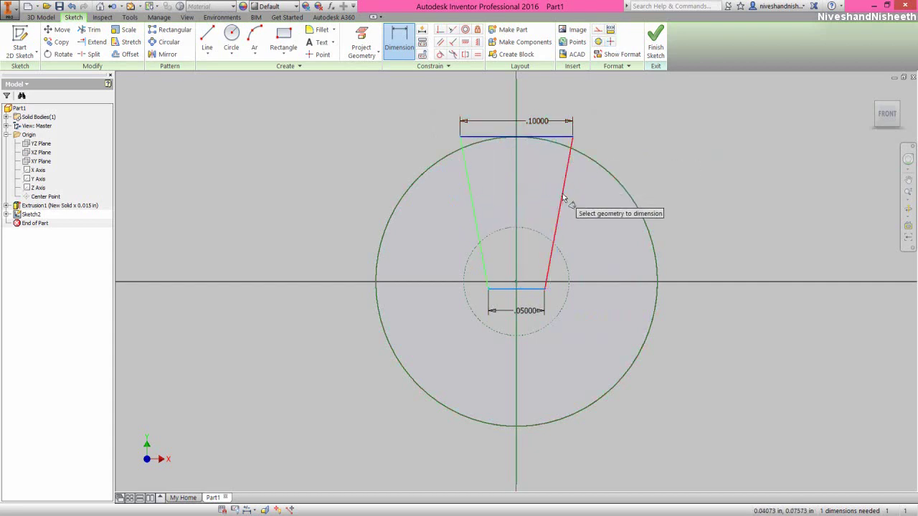
click(561, 194)
click(528, 195)
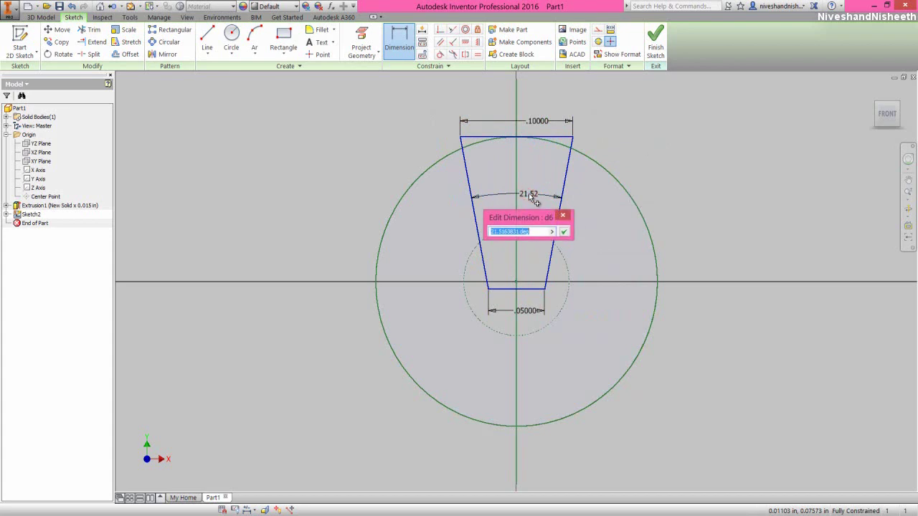
text(25)
key(Return)
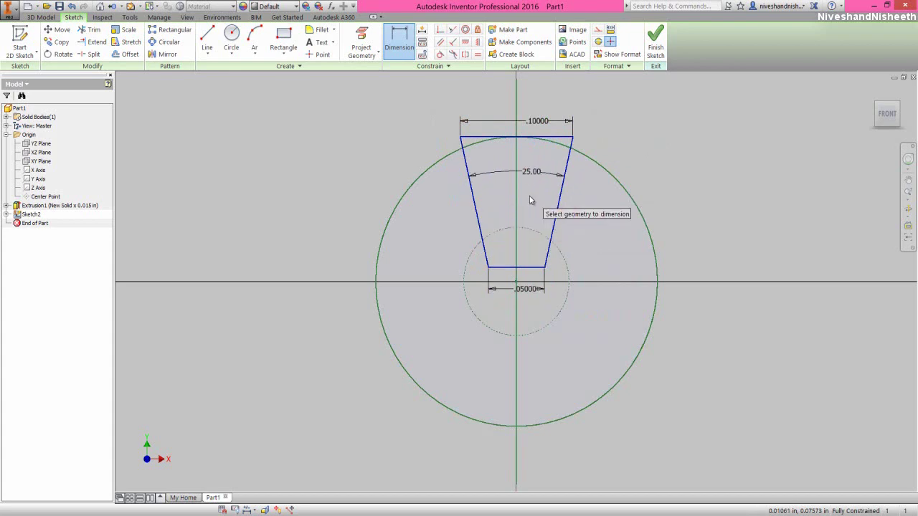
right_click(670, 165)
click(700, 166)
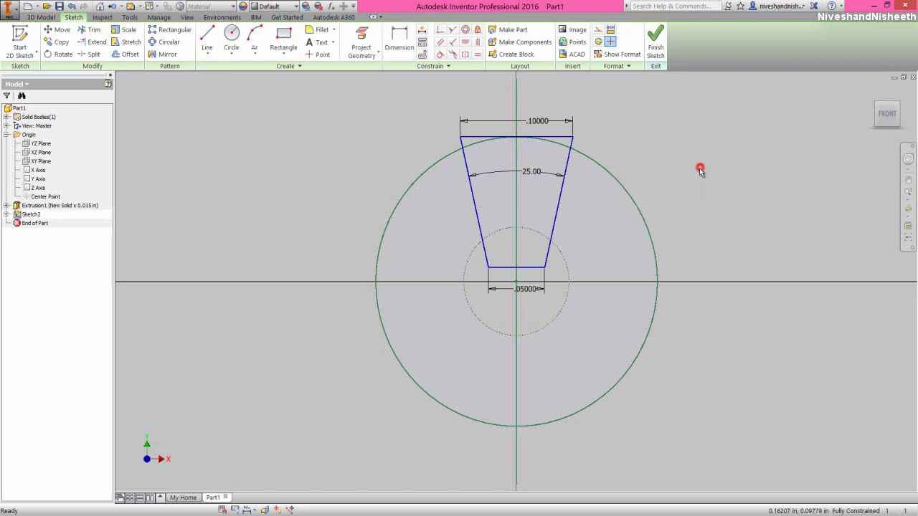
click(655, 47)
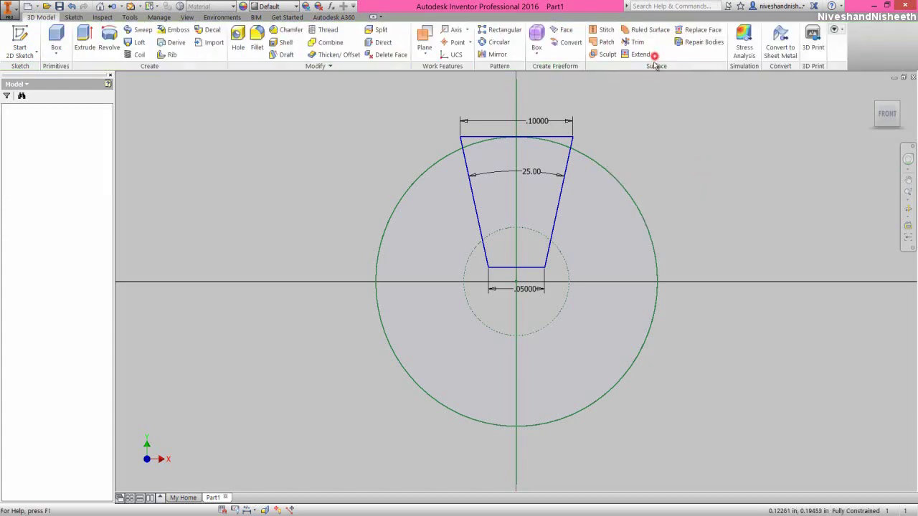
- Extrude the trapezoid profile as a cut through the ring with the All extent to open the tapered slot
click(901, 107)
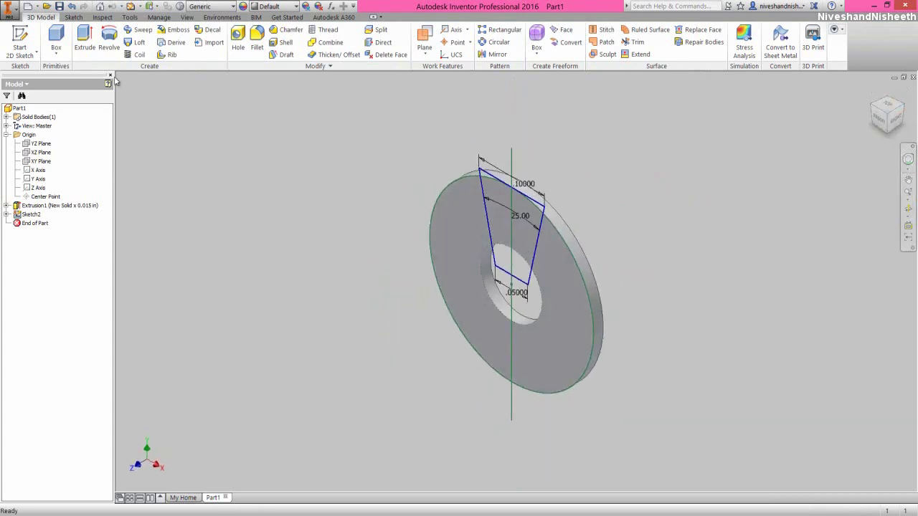
click(84, 47)
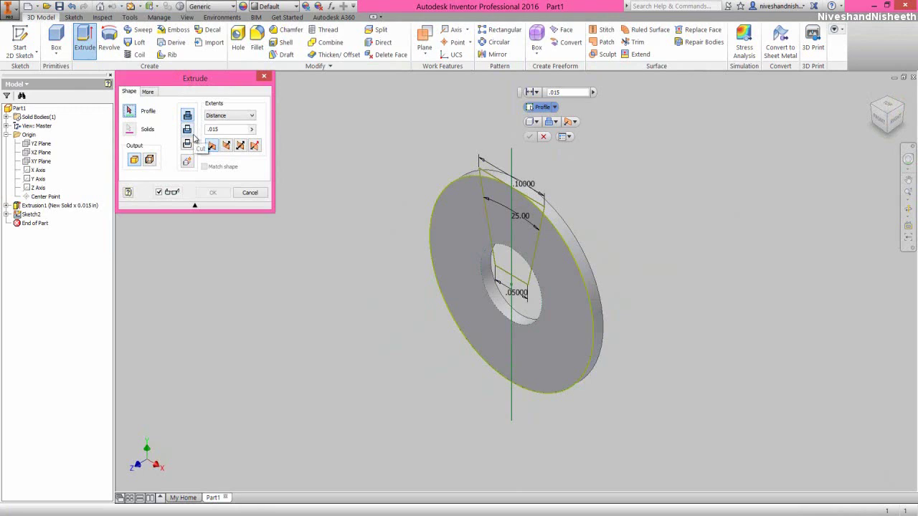
click(490, 175)
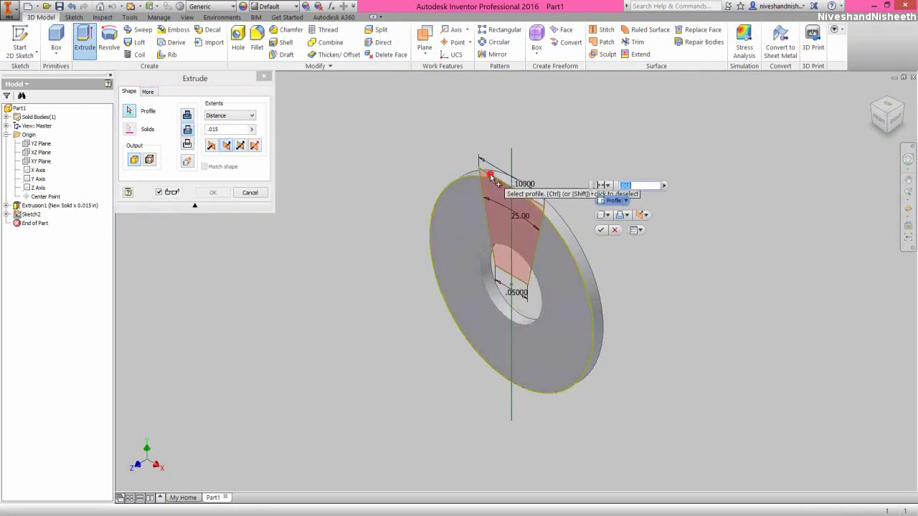
click(251, 115)
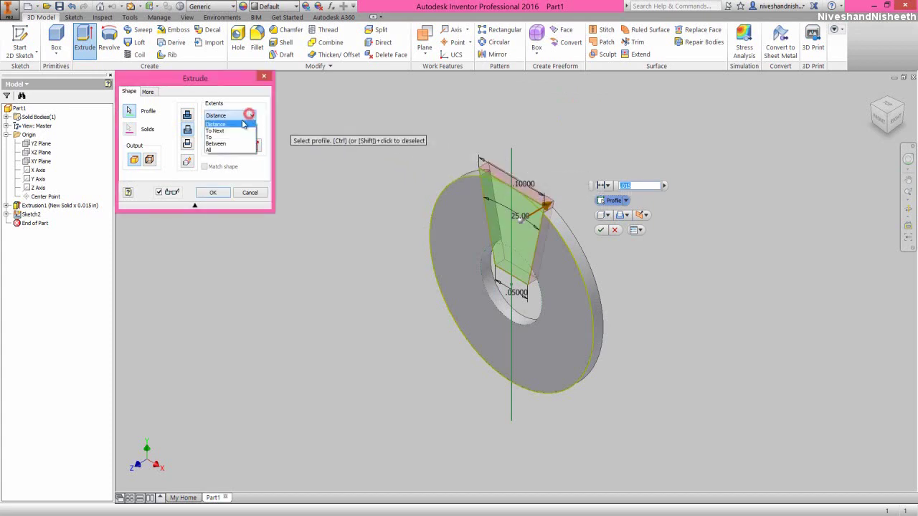
click(222, 148)
click(215, 194)
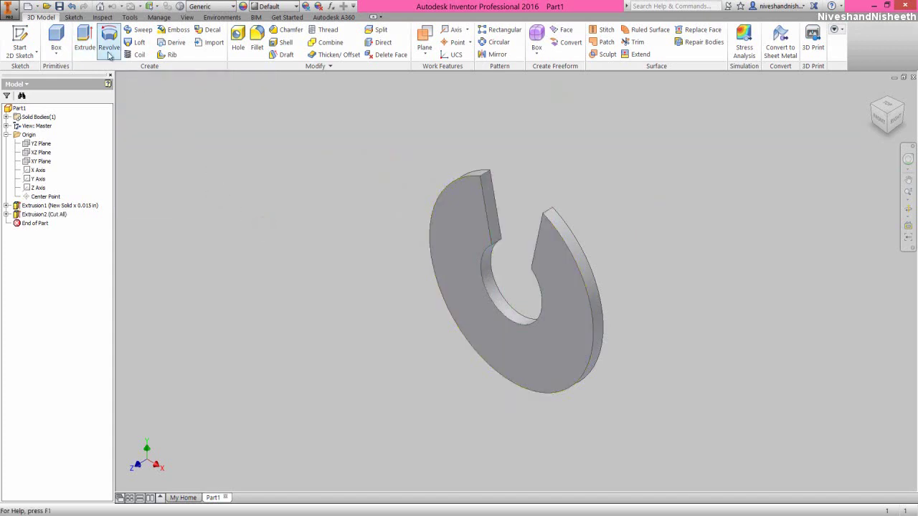
- Save the part with the file name E-Clip
click(59, 6)
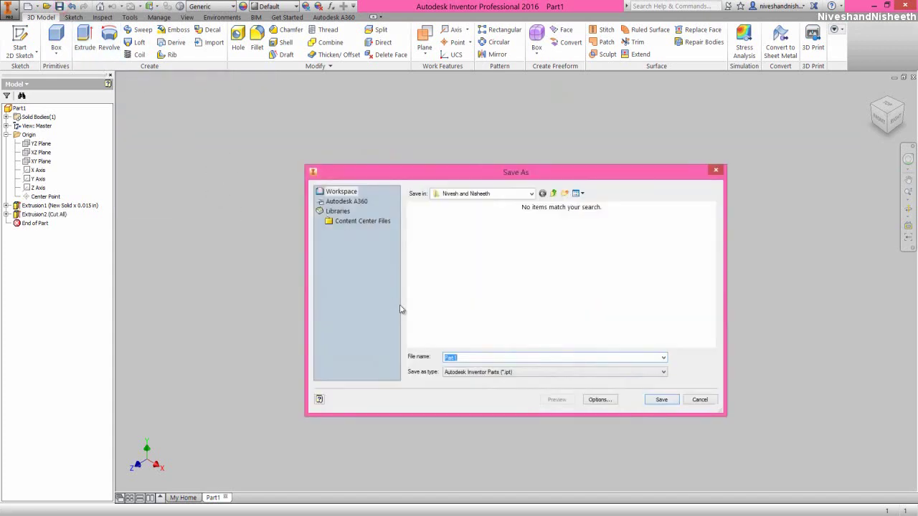
right_click(455, 358)
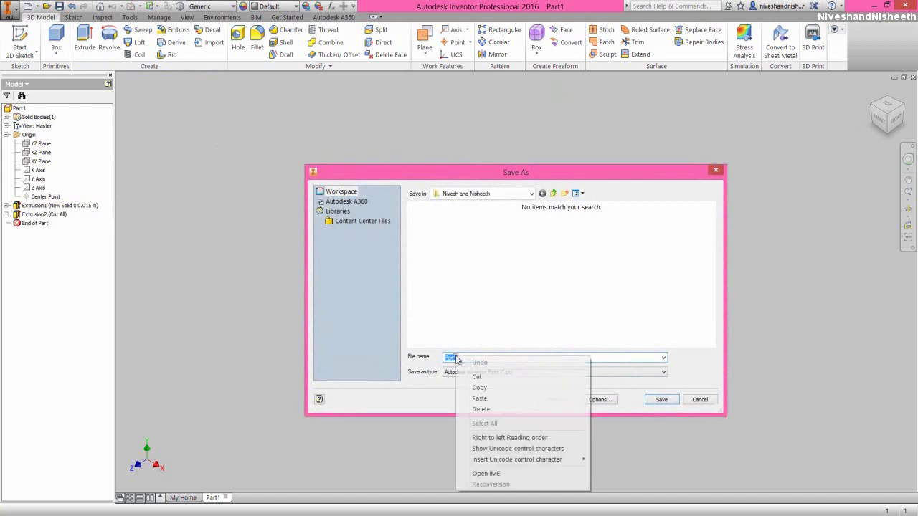
click(495, 399)
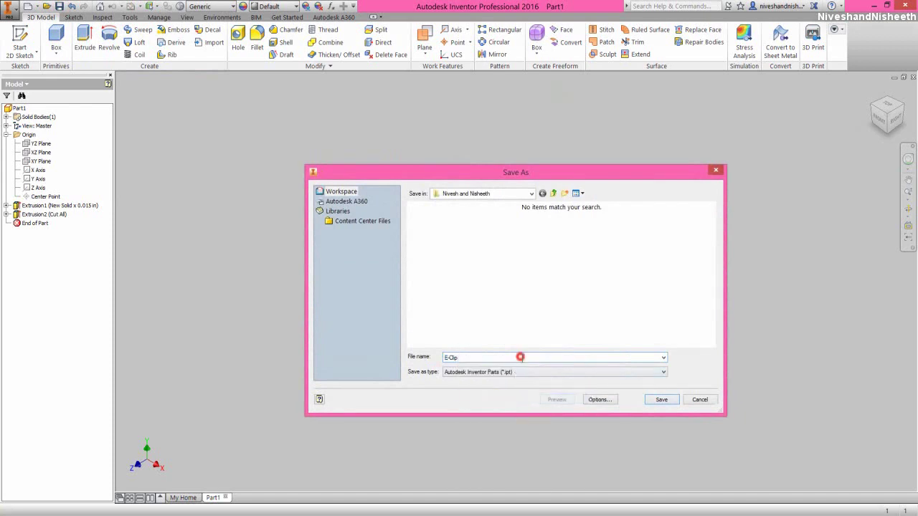
click(519, 357)
click(655, 401)
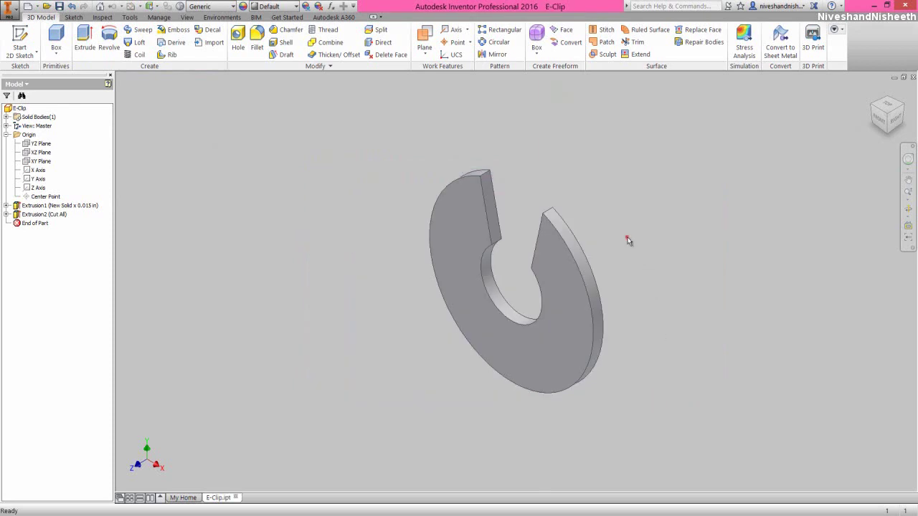
- Start a sketch on the clip's front face and project its outer circular edge
key(F5)
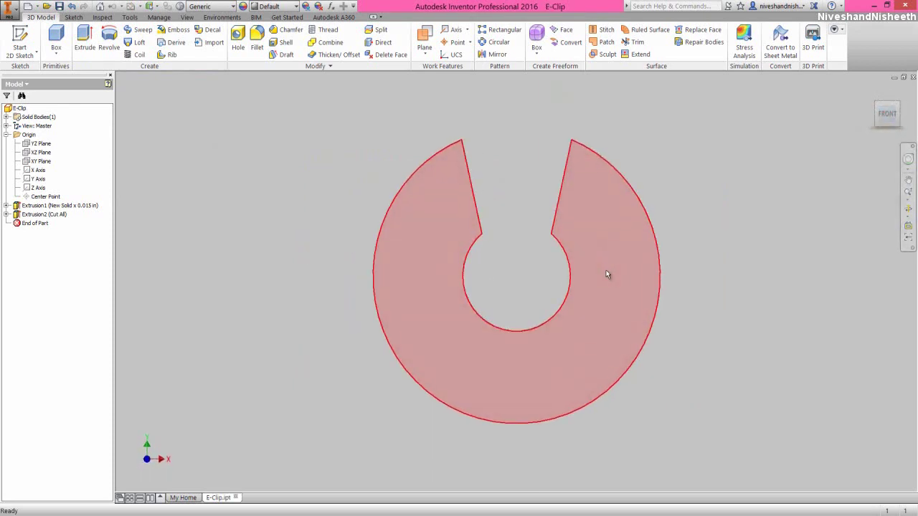
click(606, 271)
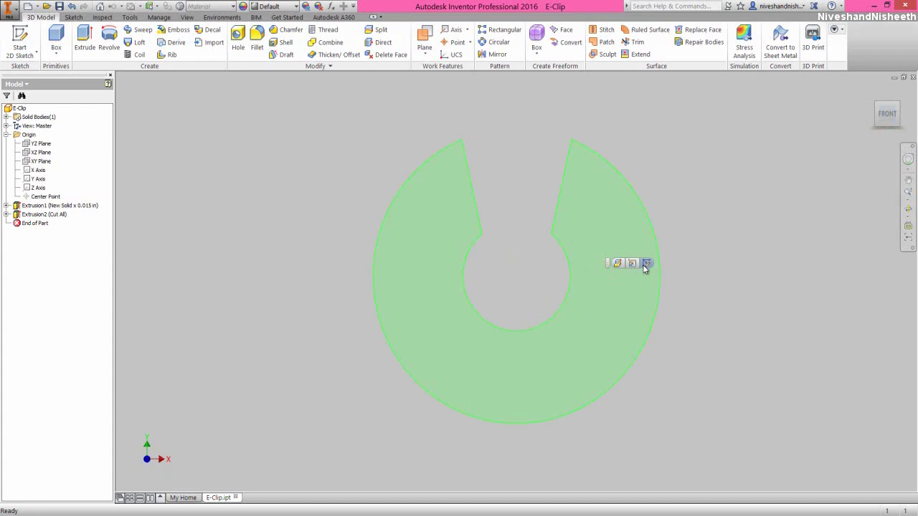
click(645, 265)
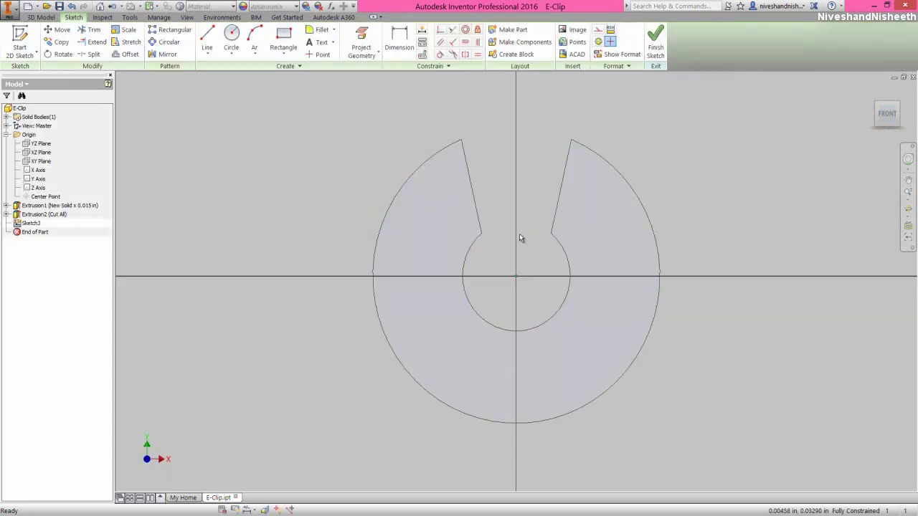
click(361, 41)
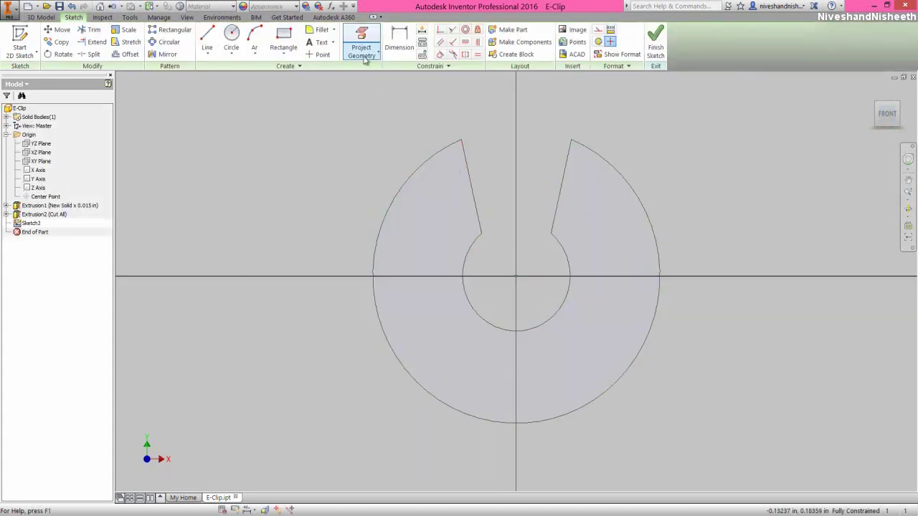
click(396, 195)
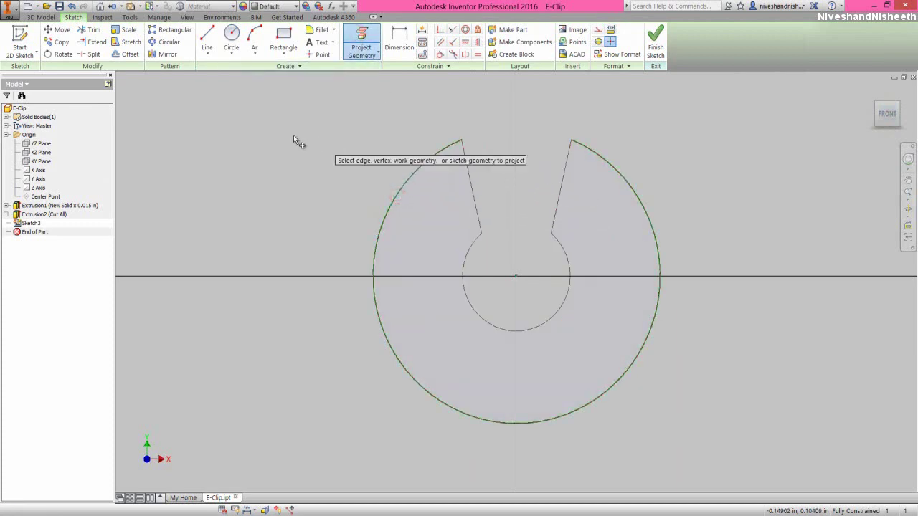
right_click(205, 130)
click(239, 132)
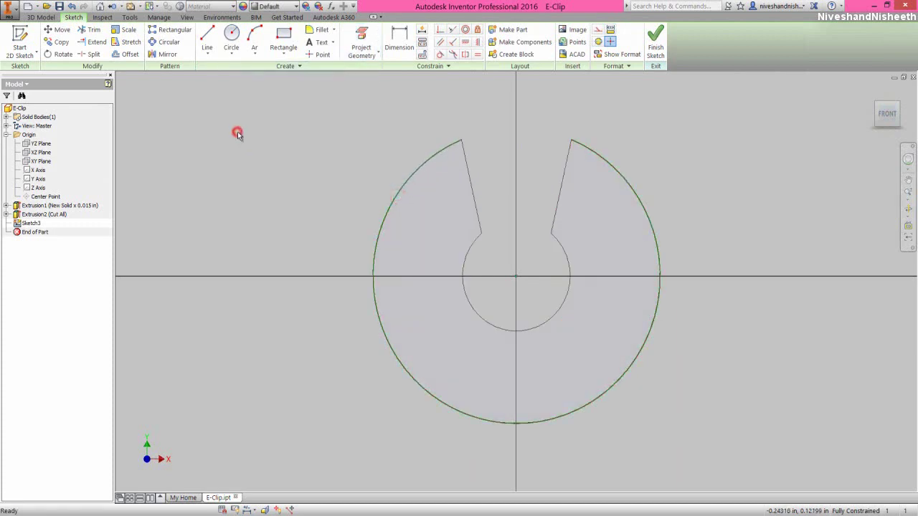
- Offset the projected outer arc inward by 0.03 in
click(126, 54)
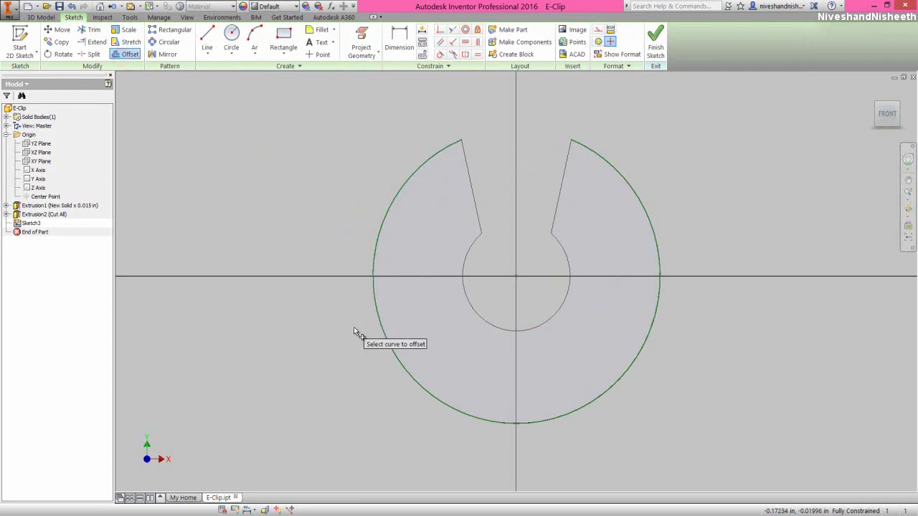
click(382, 327)
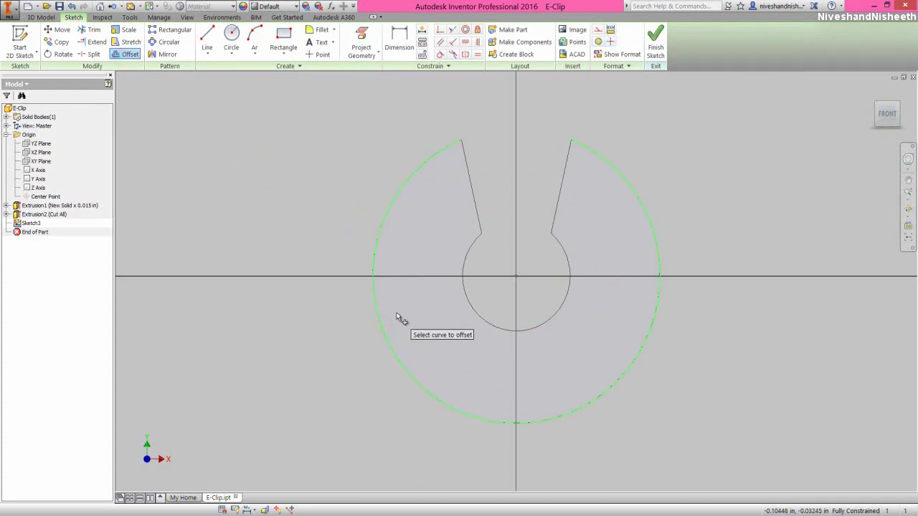
right_click(395, 311)
click(424, 313)
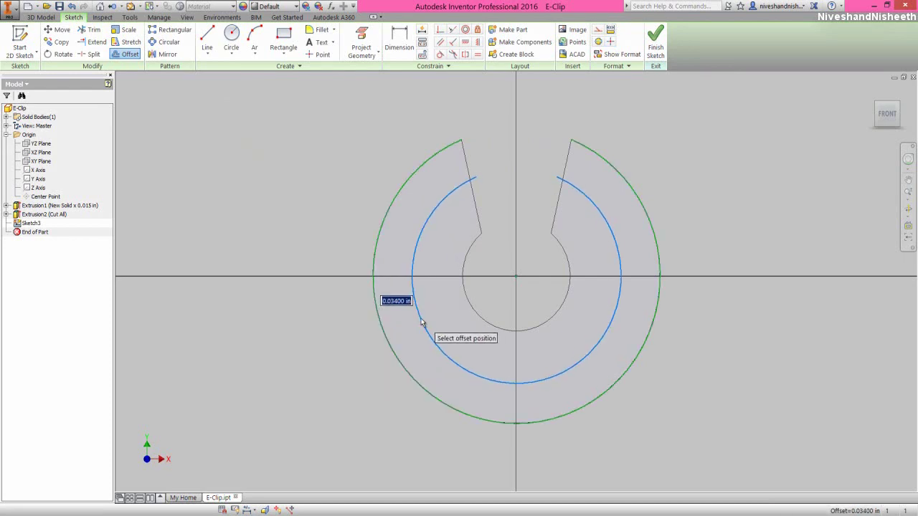
text(.03)
key(Return)
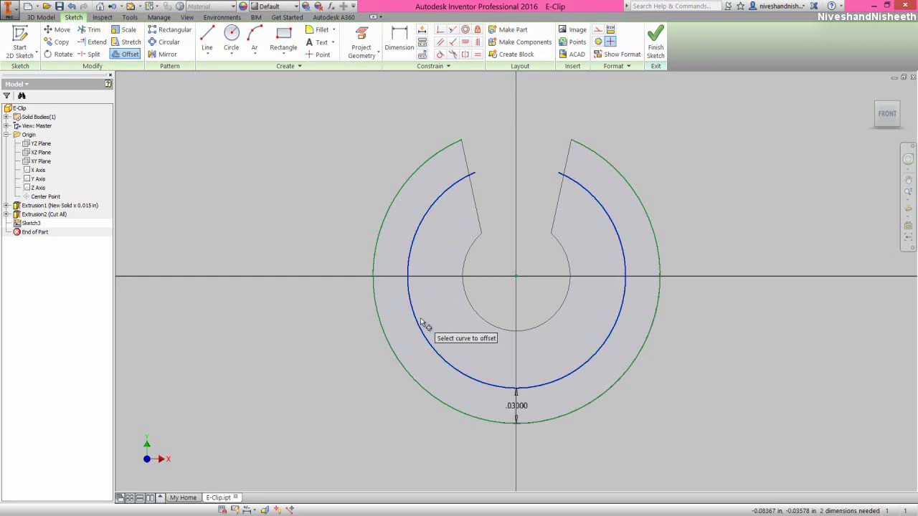
right_click(631, 149)
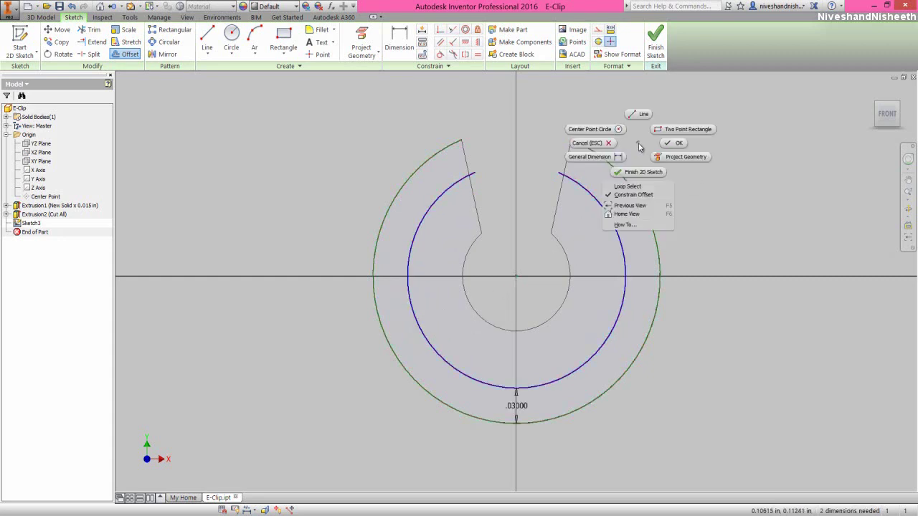
click(669, 139)
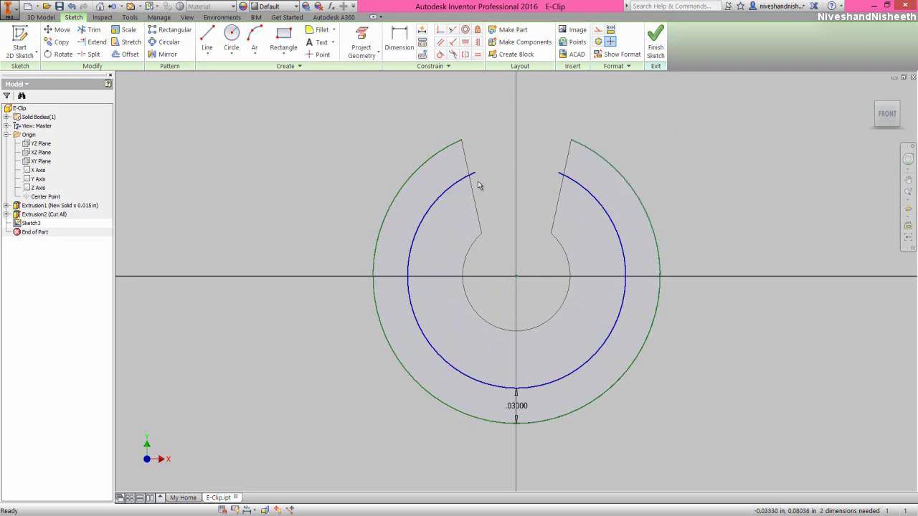
- Shorten both upper ends of the offset arc so they lie within the clip face, clear of the slot
drag(474, 174, 428, 212)
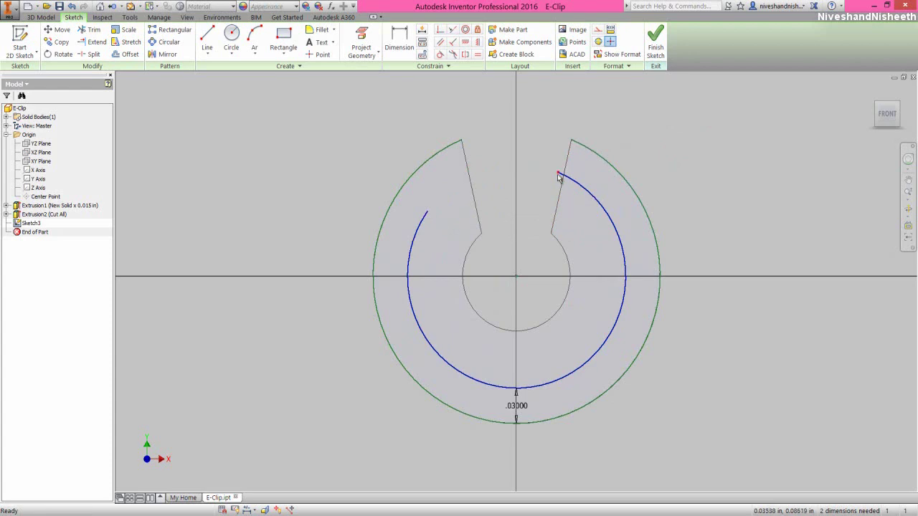
drag(559, 176, 610, 219)
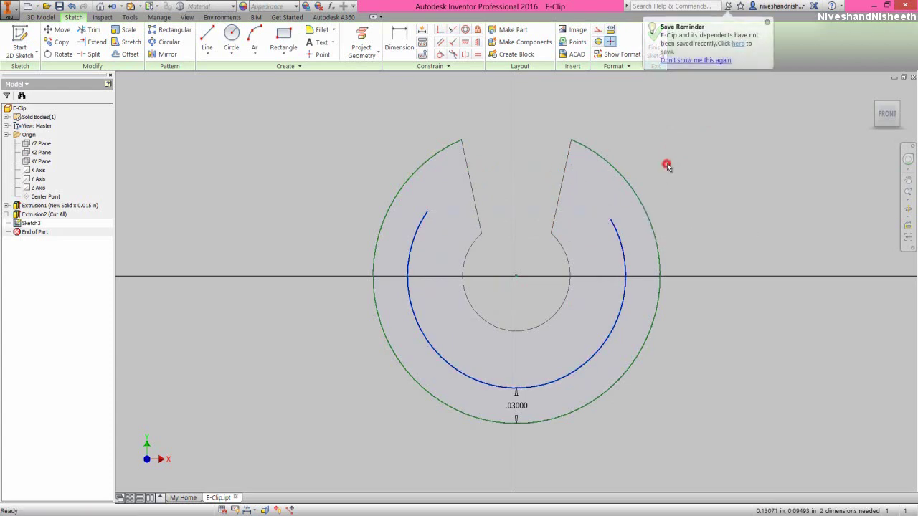
click(667, 165)
- Project the YZ and XZ origin planes into the sketch as reference lines
click(362, 44)
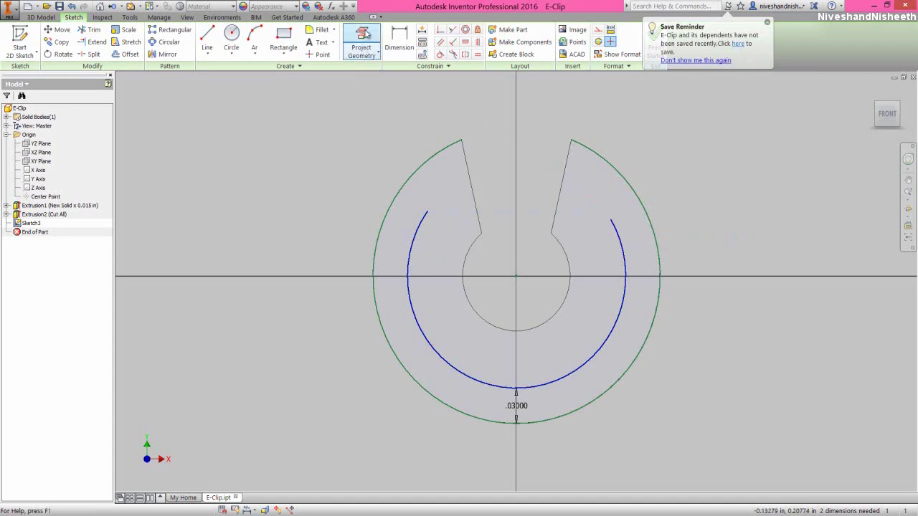
click(43, 152)
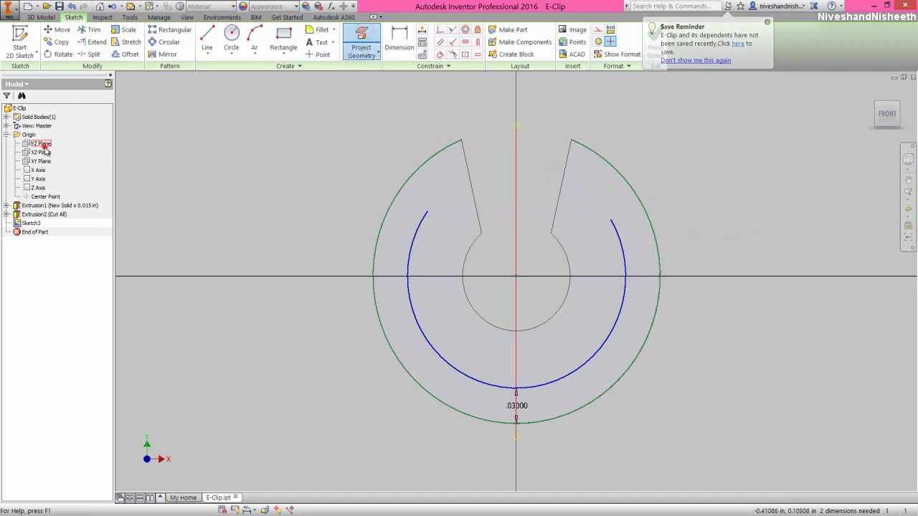
right_click(345, 132)
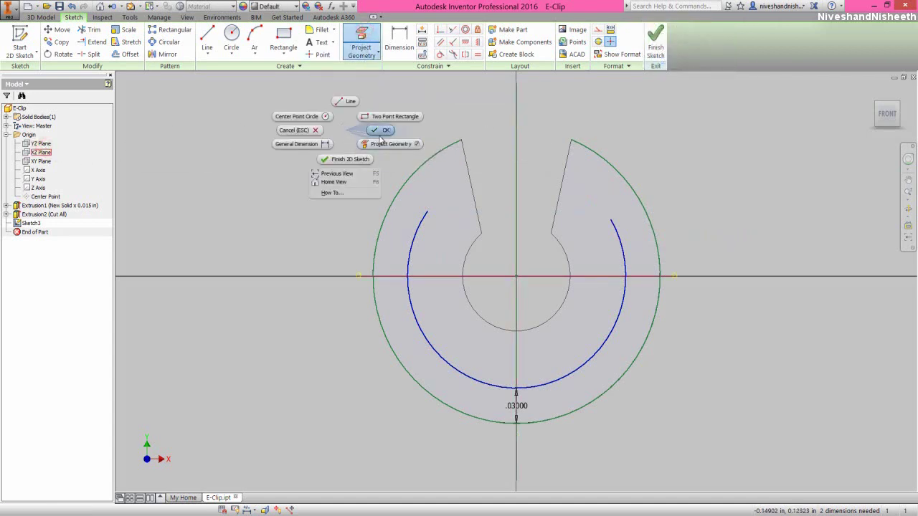
click(379, 137)
click(378, 140)
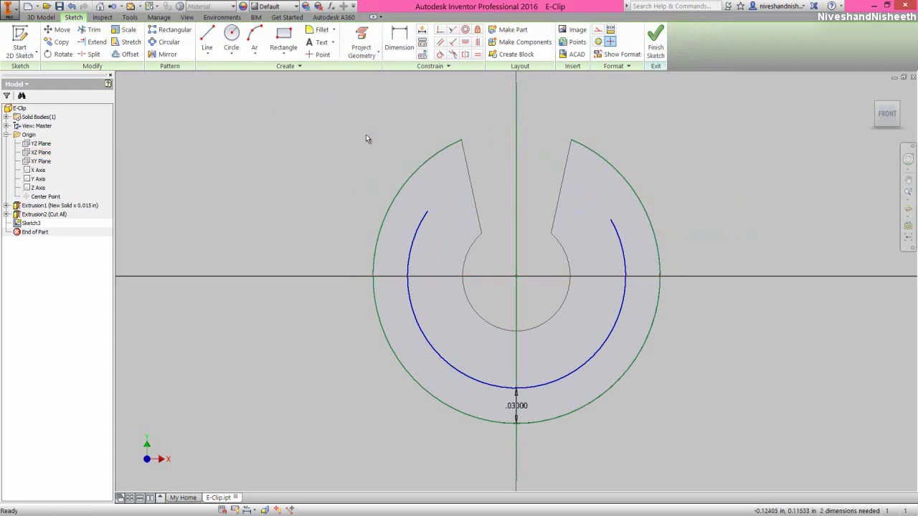
- Sketch a straight line from each upper end of the offset arc inward to the clip's inner circular edge
click(207, 39)
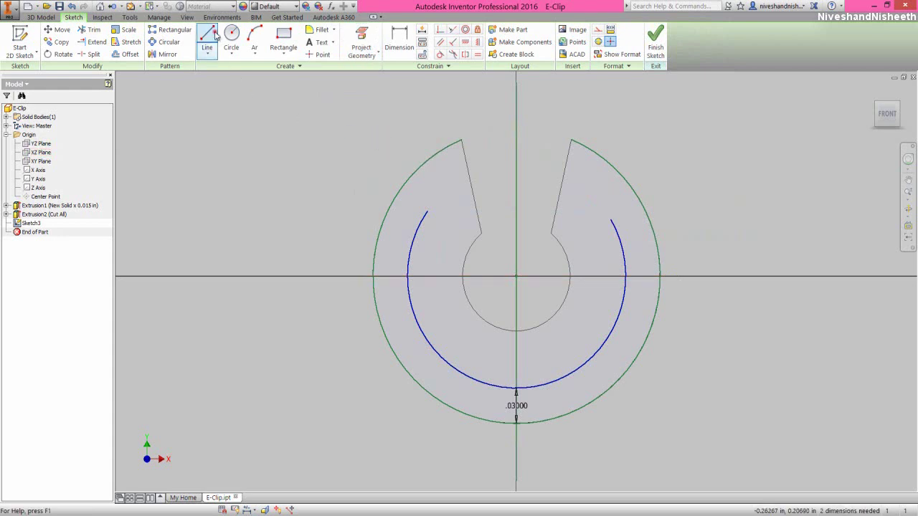
click(426, 211)
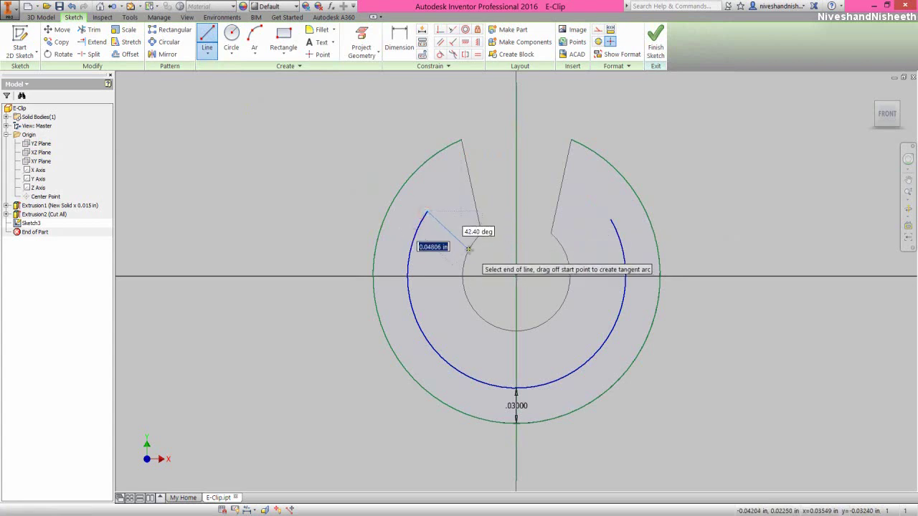
click(467, 249)
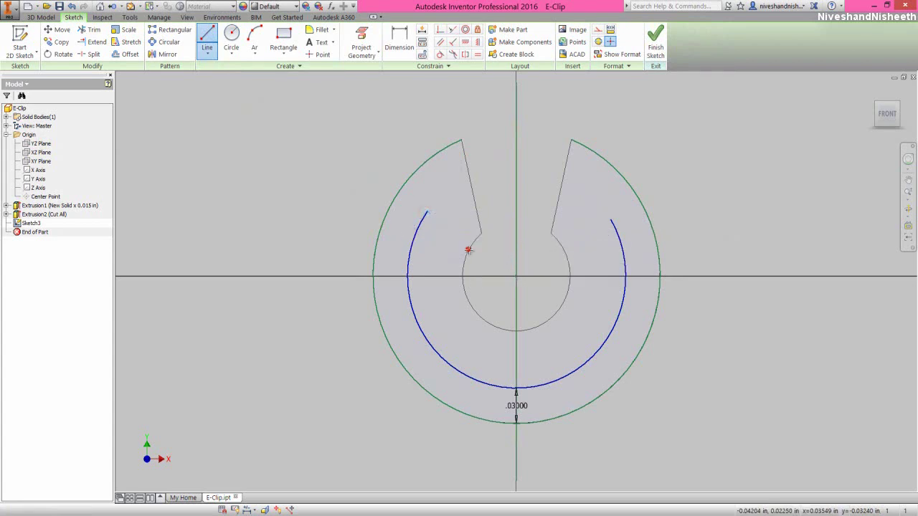
right_click(519, 261)
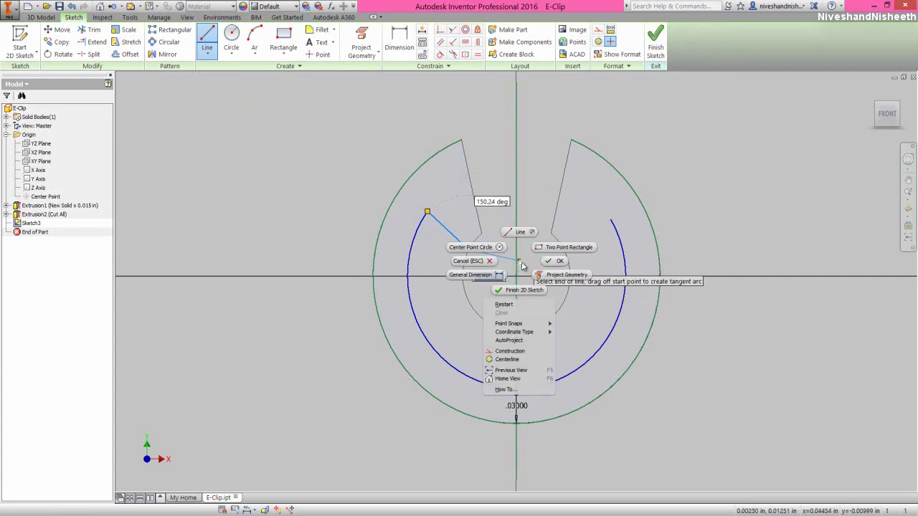
click(504, 305)
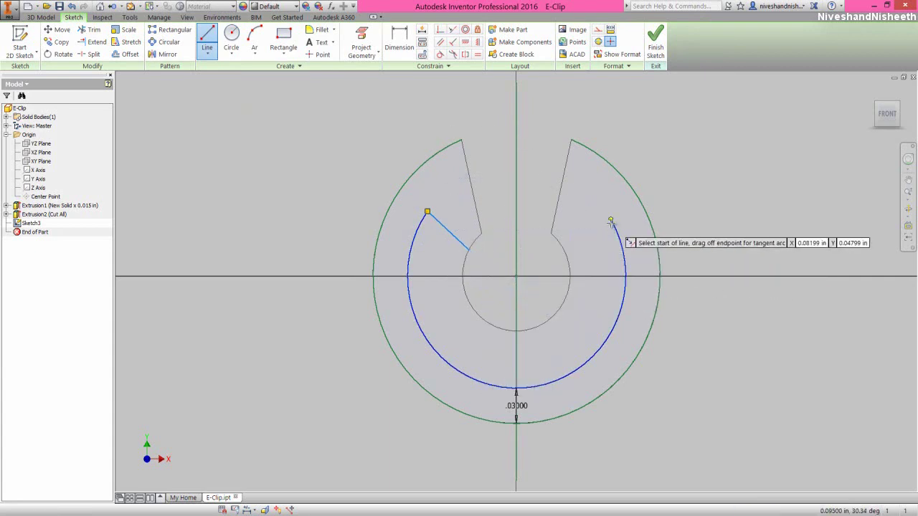
click(610, 223)
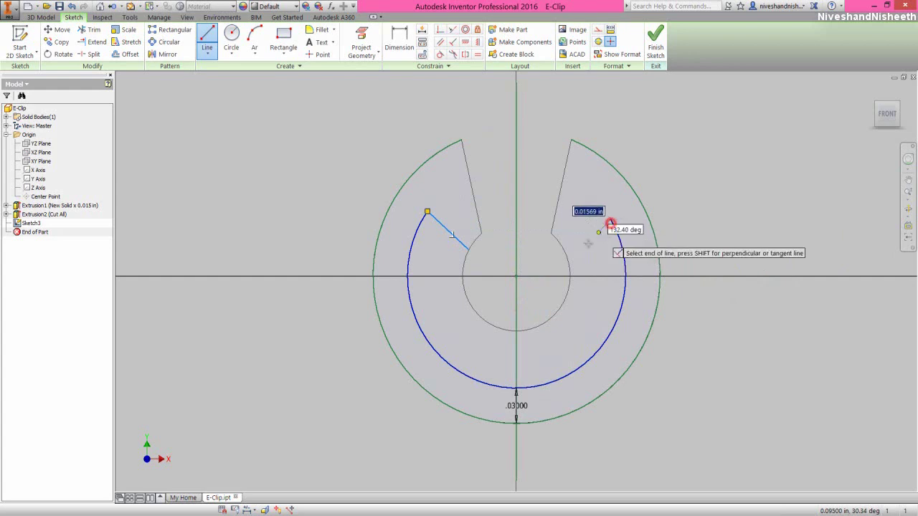
right_click(572, 225)
click(597, 226)
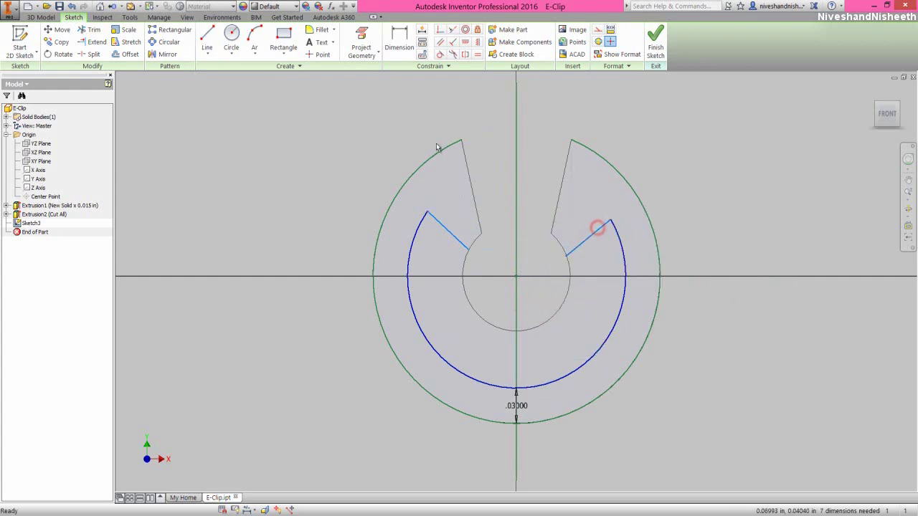
- Project the clip's inner circular edge into the sketch
scroll(566, 251, up, 1)
right_click(557, 259)
click(576, 259)
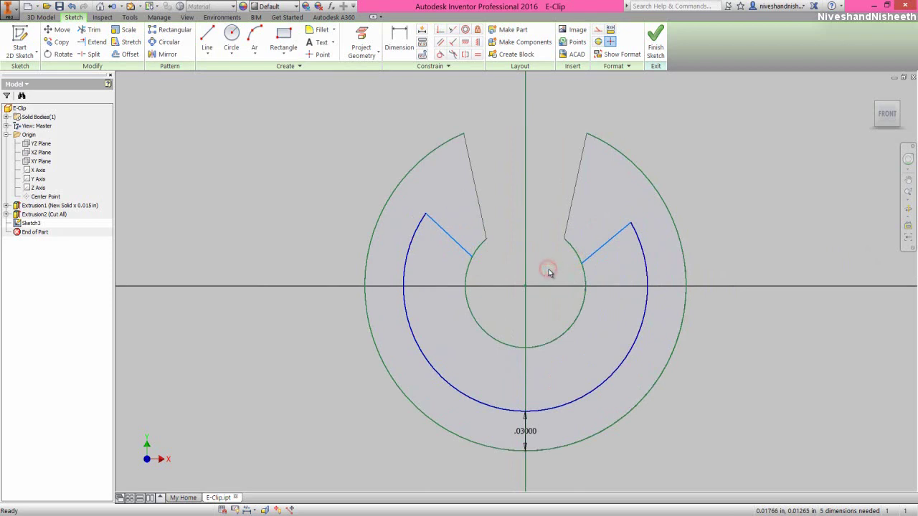
- Make the two upper lines symmetric about the projected vertical centre line
click(464, 55)
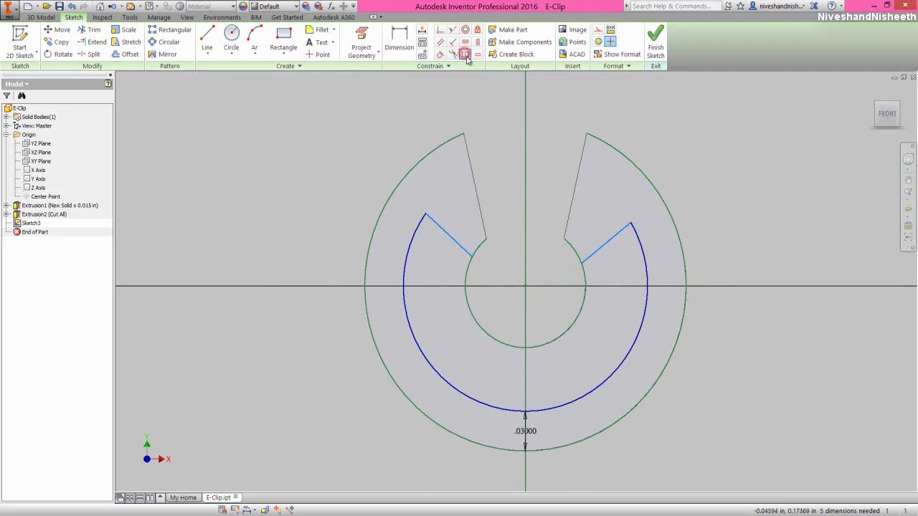
click(446, 236)
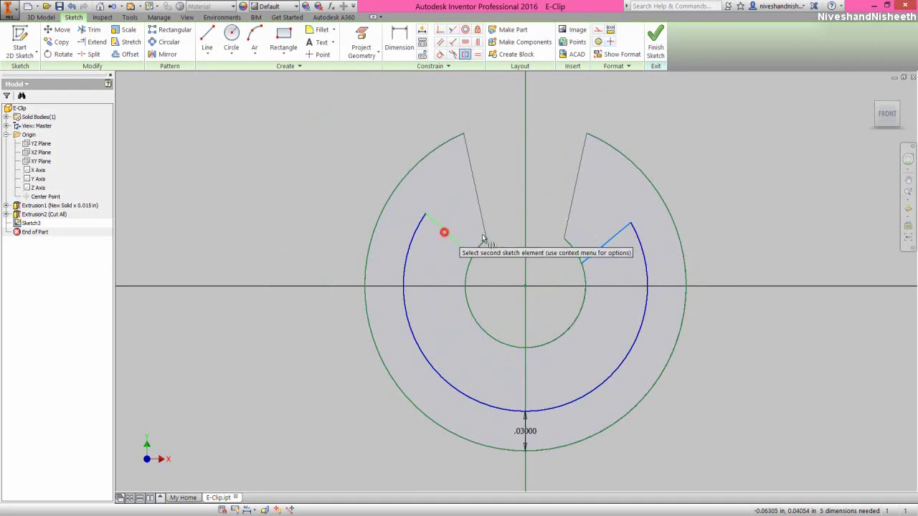
click(597, 255)
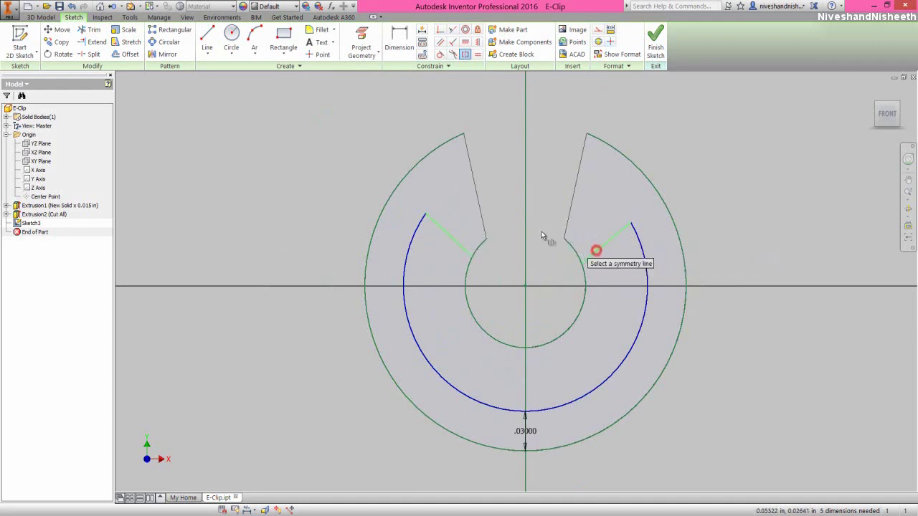
click(527, 226)
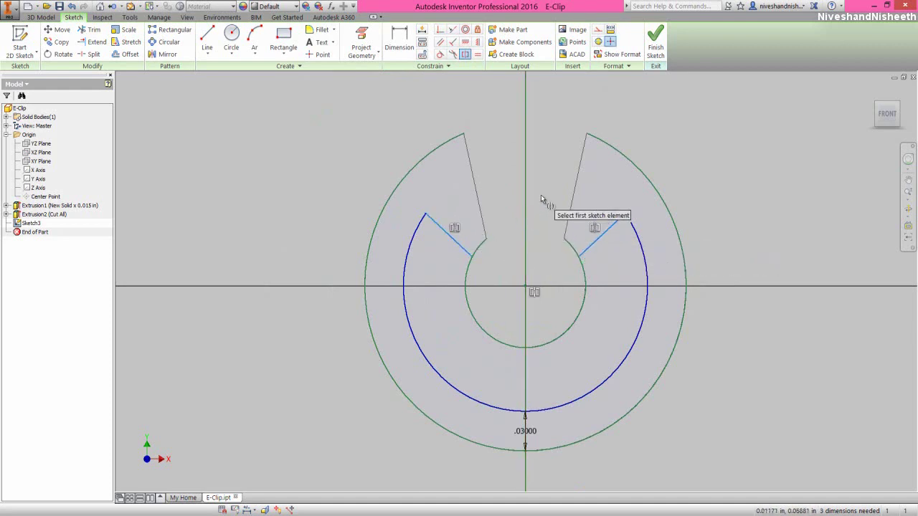
right_click(541, 194)
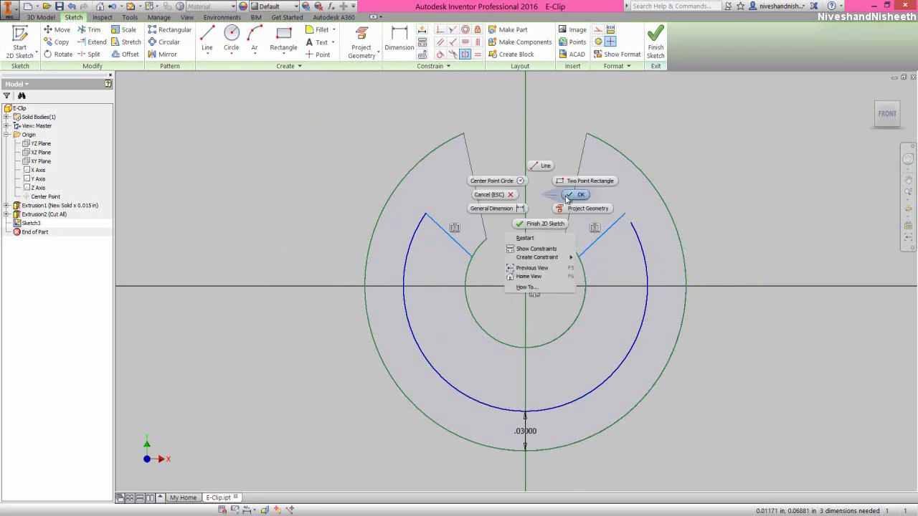
click(574, 195)
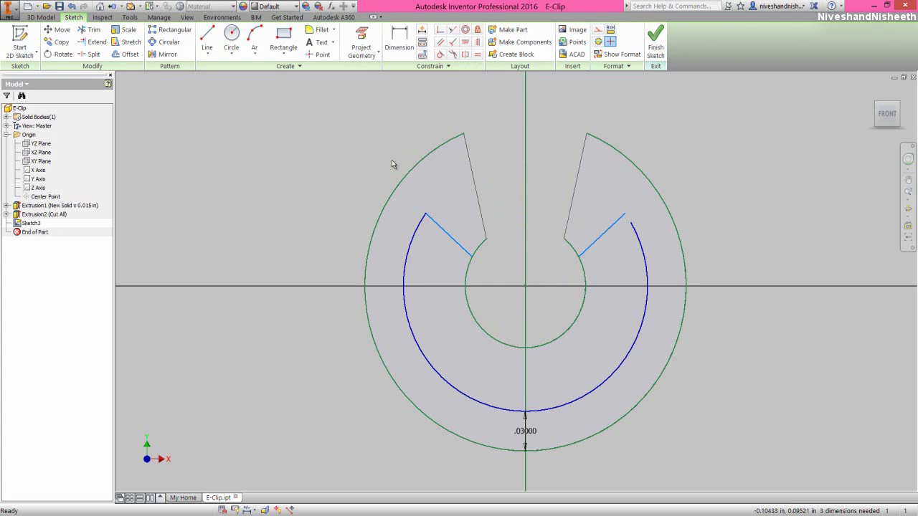
- Extend the right end of the offset arc to meet the outer endpoint of the upper-right line
click(99, 44)
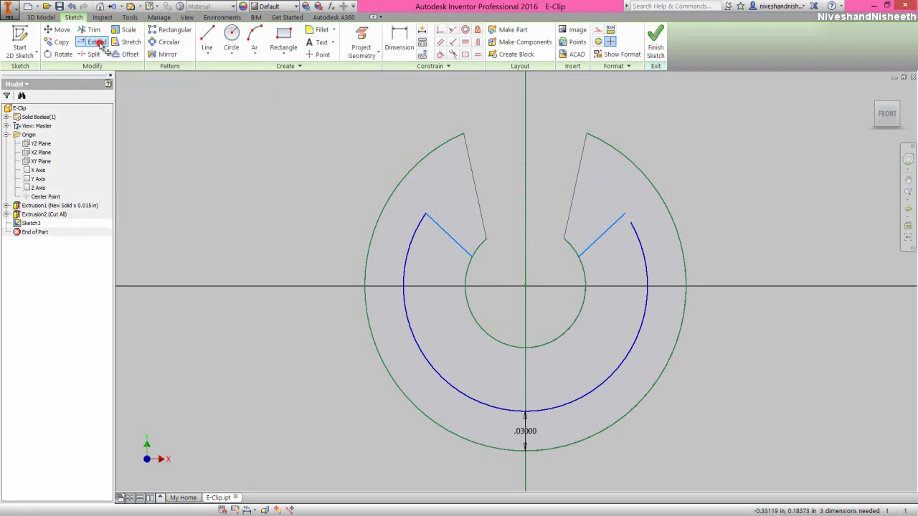
click(634, 236)
right_click(732, 167)
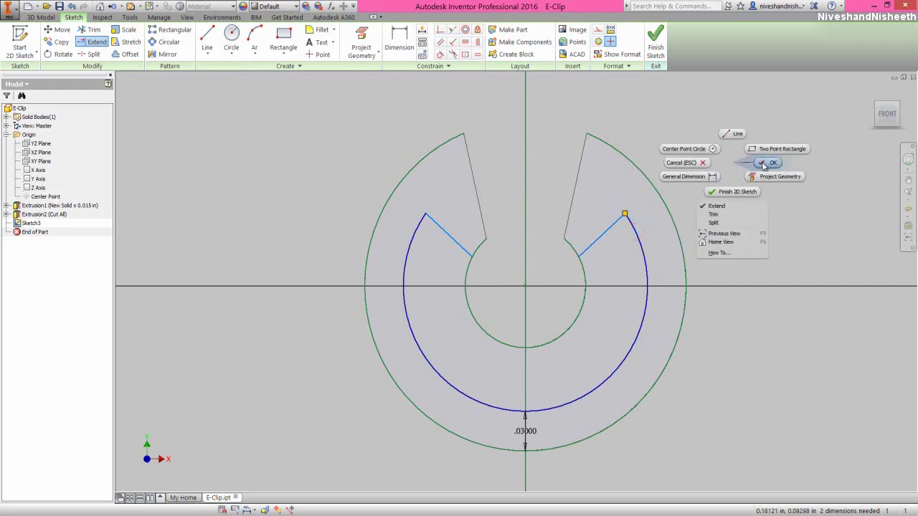
click(761, 166)
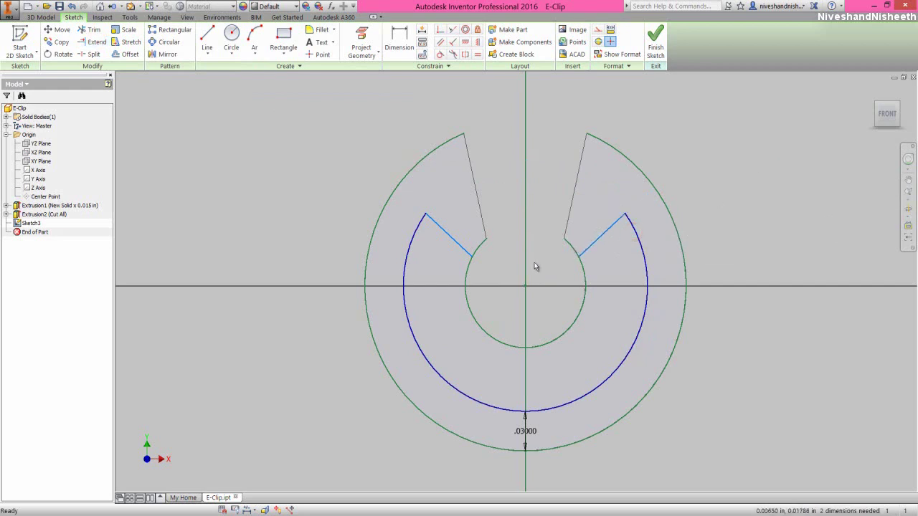
- Dimension the angle between the upper-left line and the slot's left edge as 50 degrees
key(d)
click(440, 228)
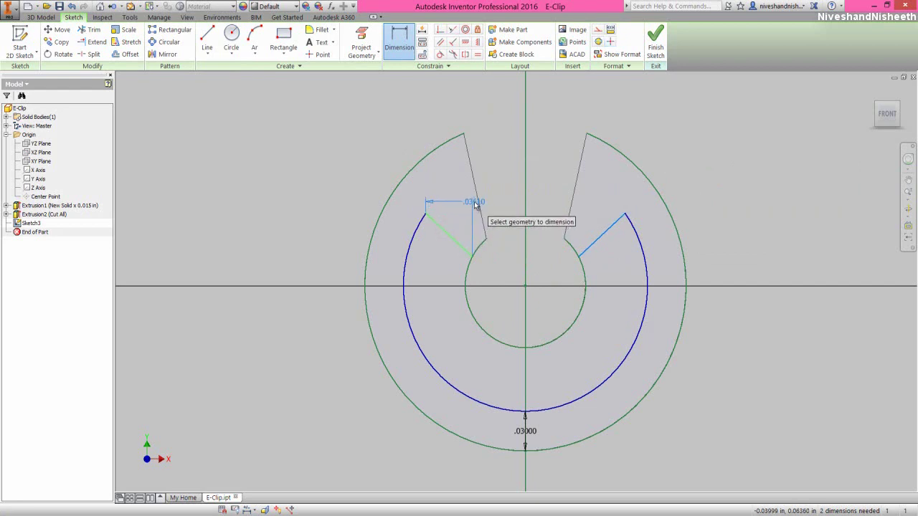
click(478, 202)
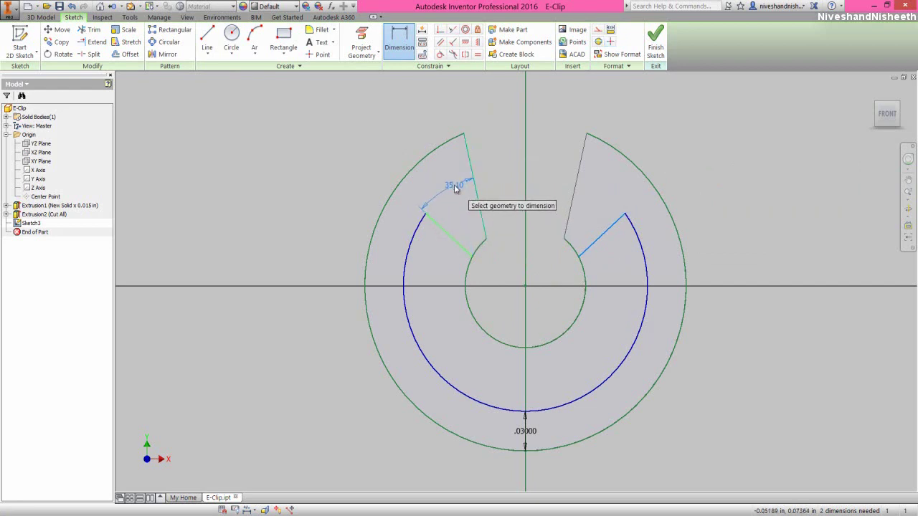
click(449, 179)
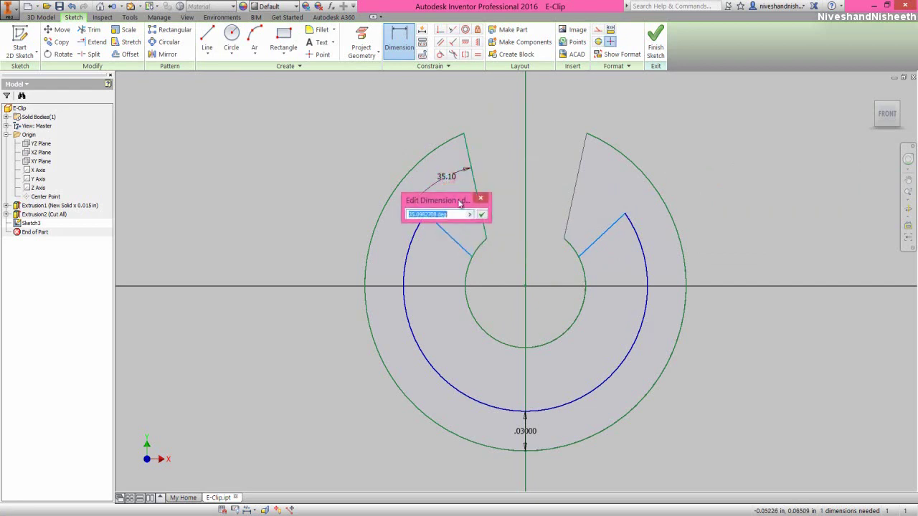
text(50)
key(Return)
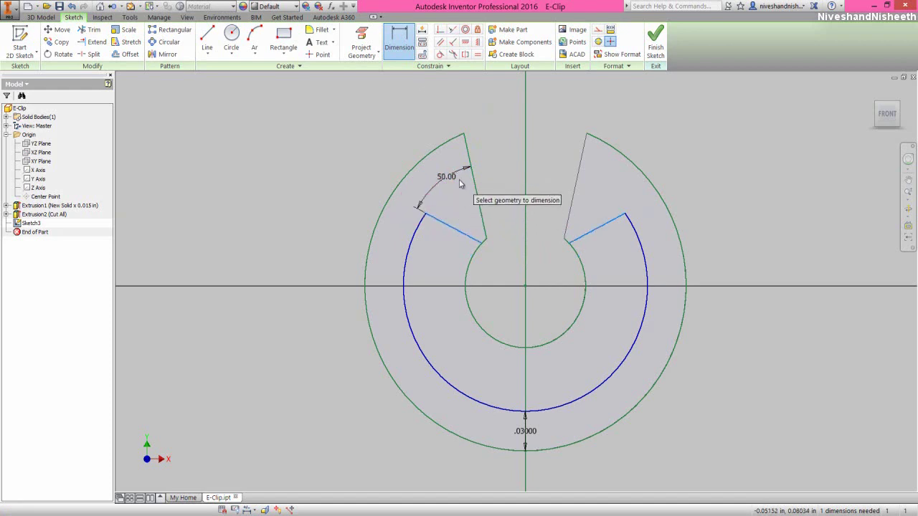
- Sketch two slanted lines joining the inner circular edge to the lower part of the offset arc, one on each side of the vertical centre line
click(510, 163)
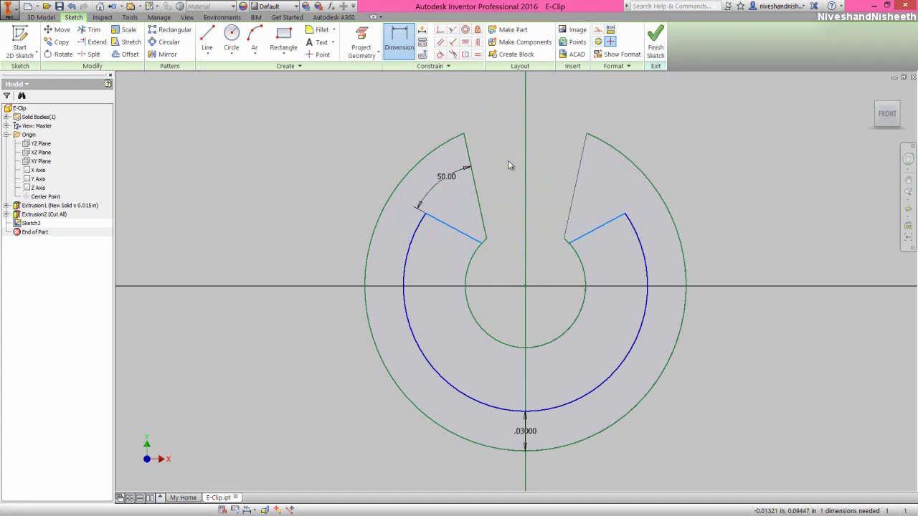
right_click(508, 161)
click(512, 131)
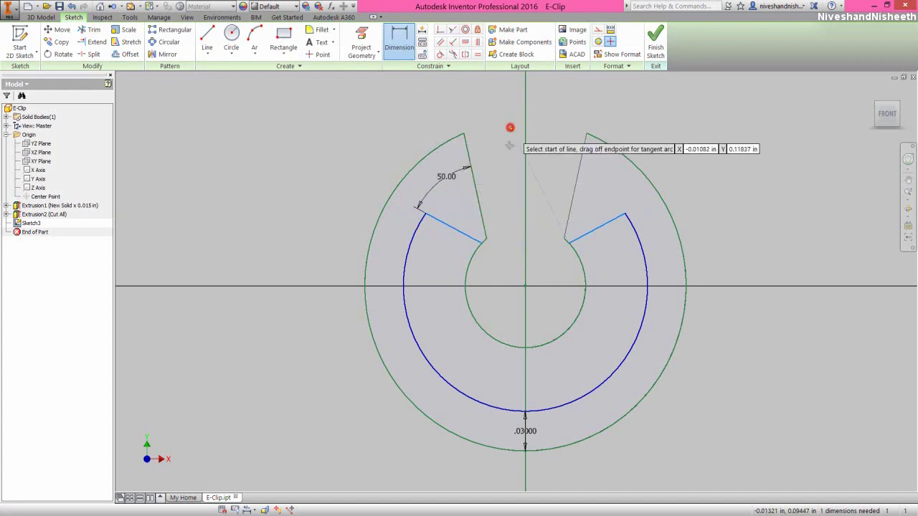
click(486, 333)
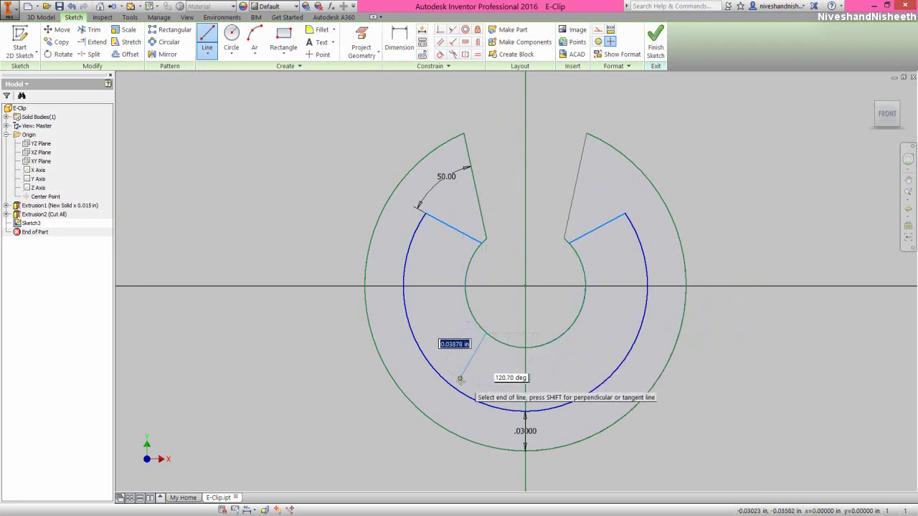
click(457, 388)
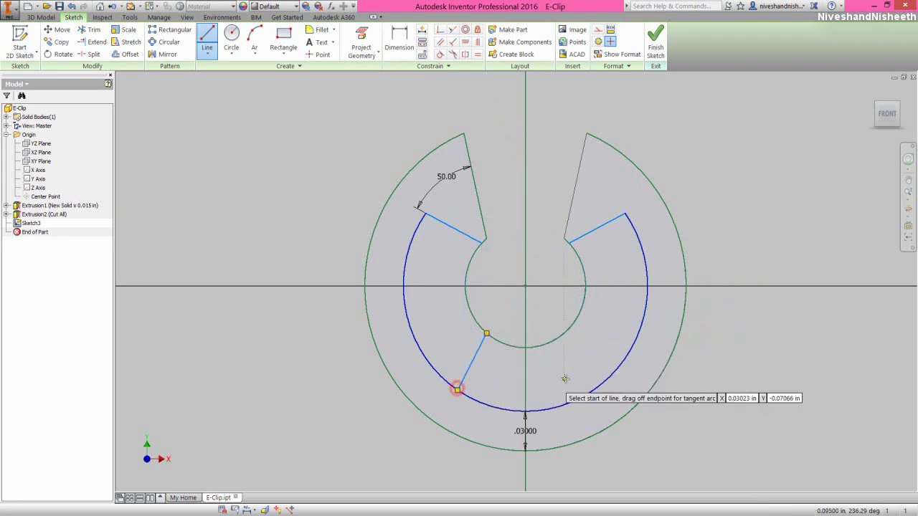
click(565, 333)
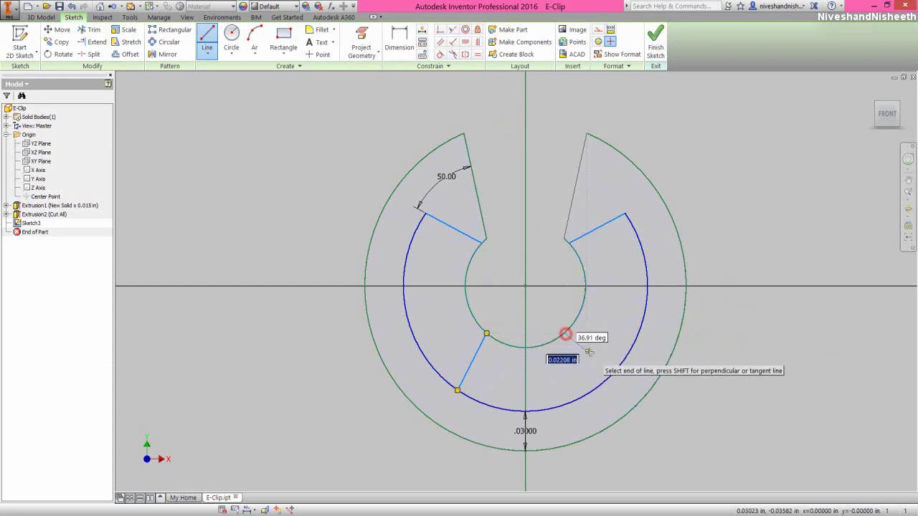
click(597, 387)
right_click(614, 318)
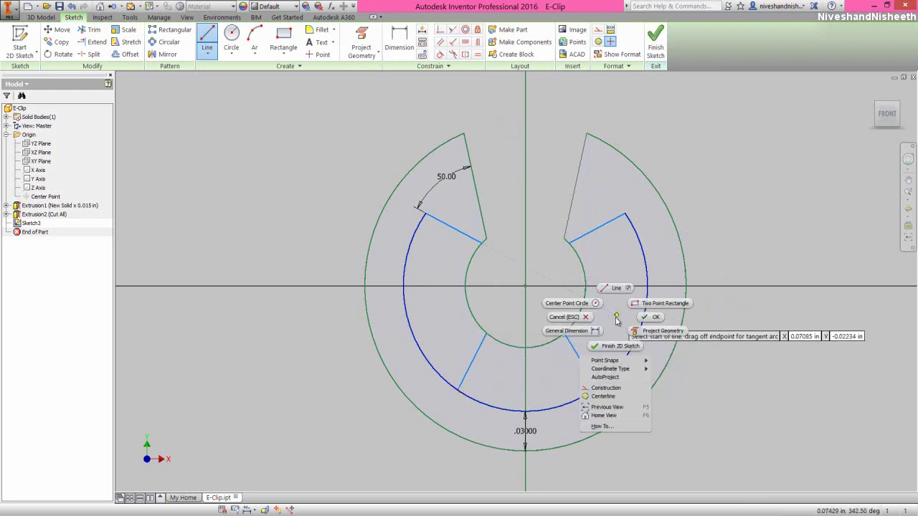
- Dimension the angle between the two lower slanted lines as 50 degrees
click(584, 332)
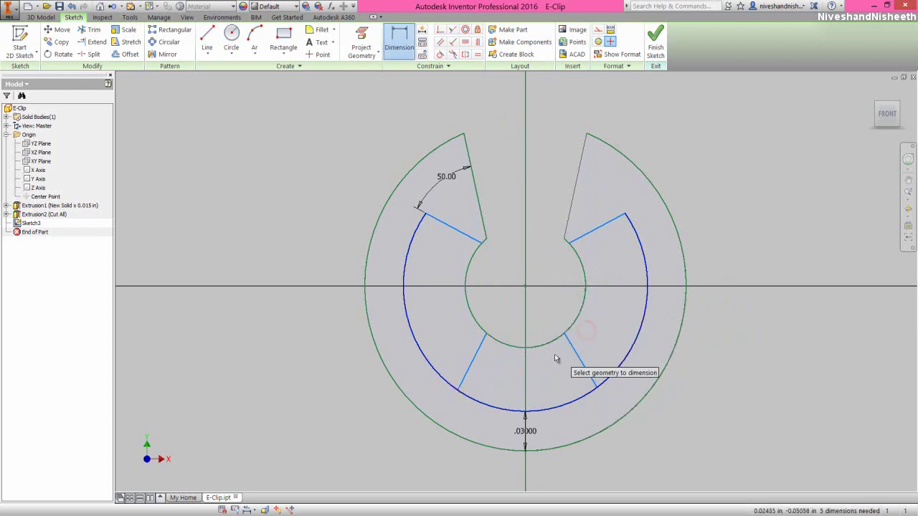
click(468, 369)
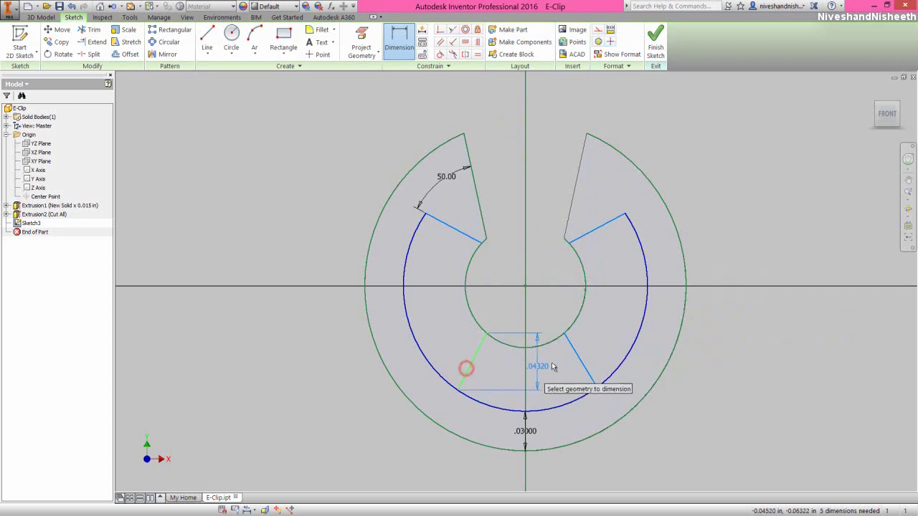
click(580, 357)
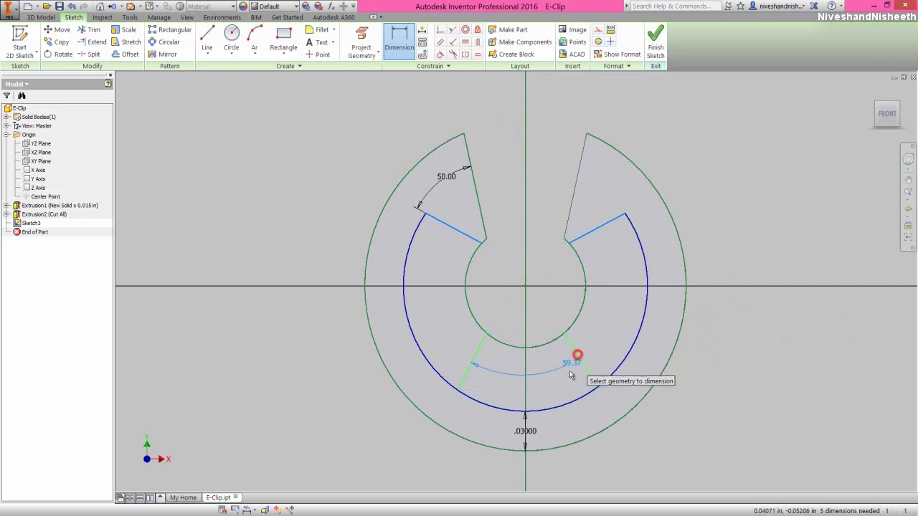
click(541, 464)
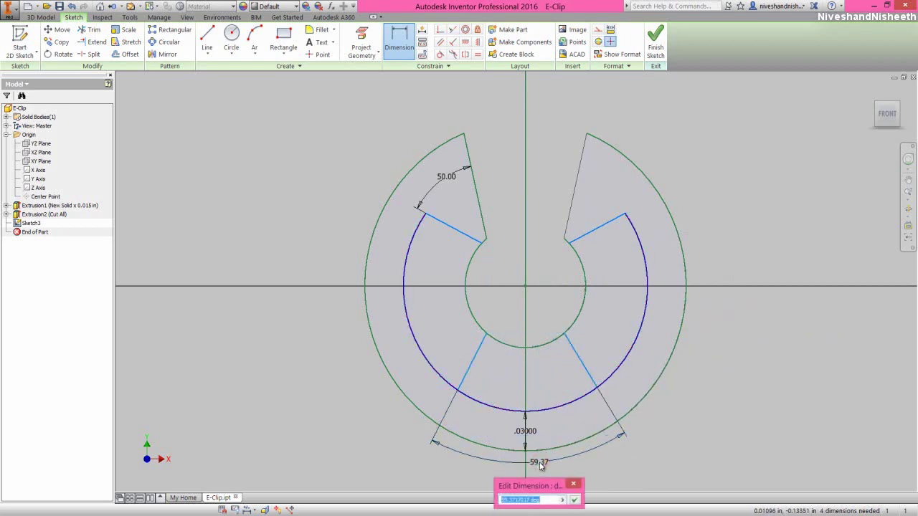
text(50)
key(Return)
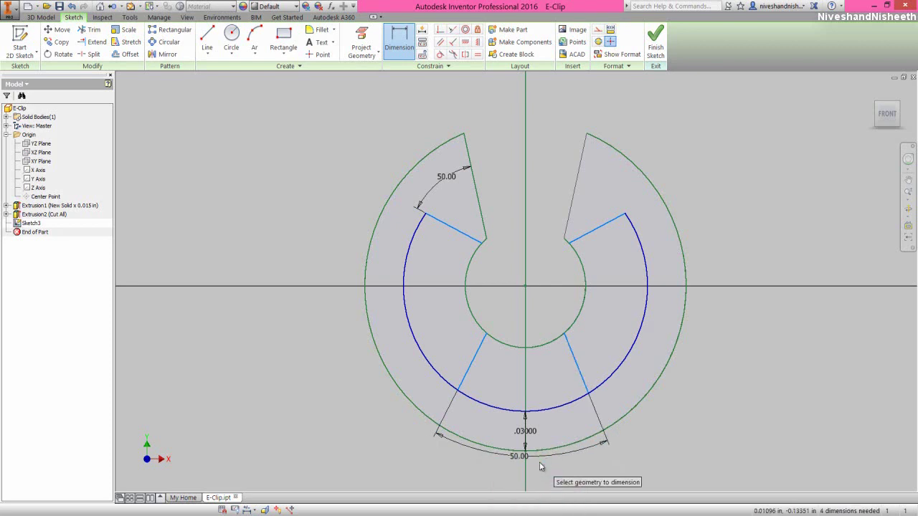
right_click(722, 327)
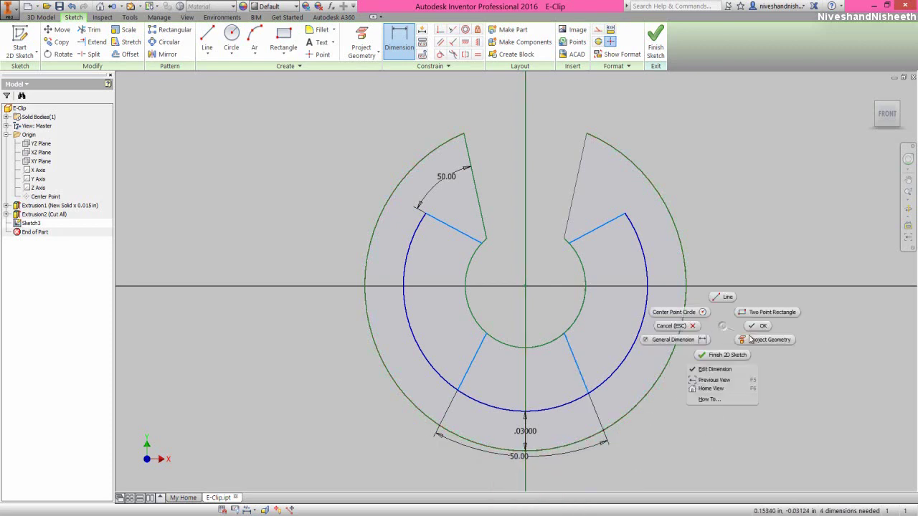
click(757, 330)
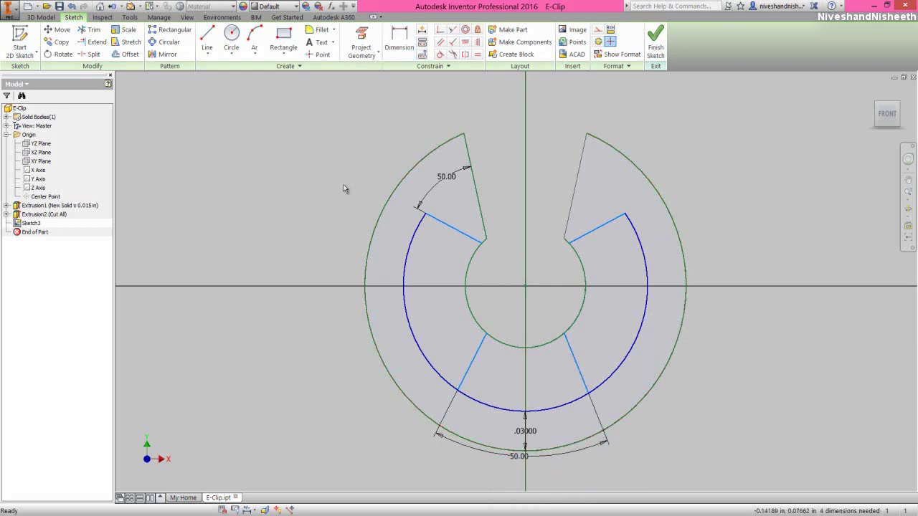
- Make the two lower slanted lines symmetric about the projected vertical centre line
click(464, 55)
click(469, 366)
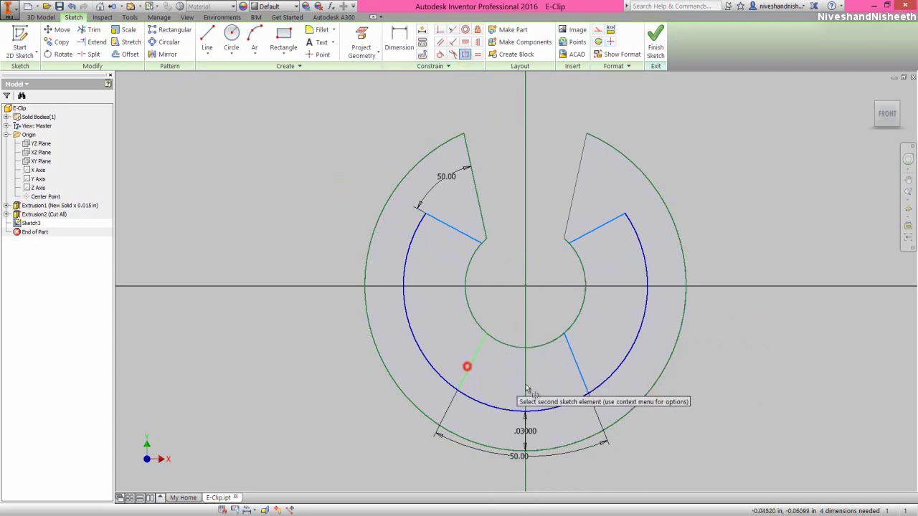
click(580, 374)
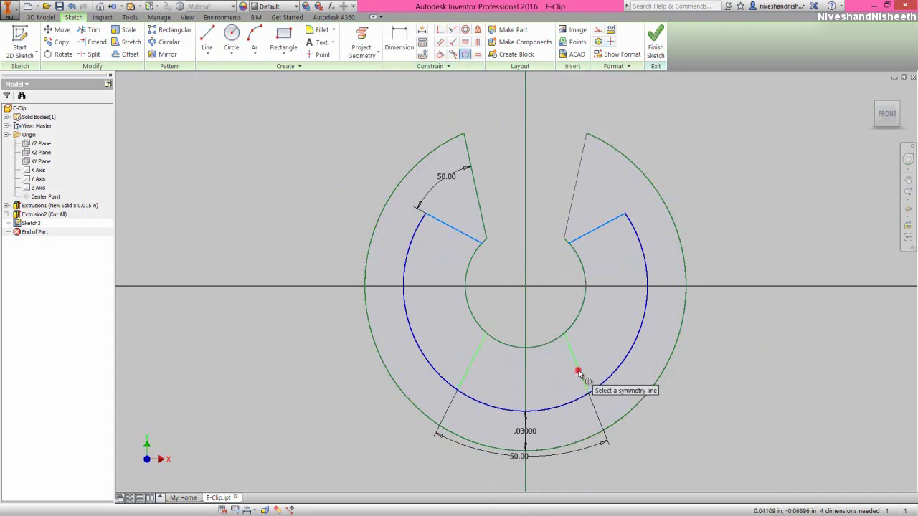
click(525, 379)
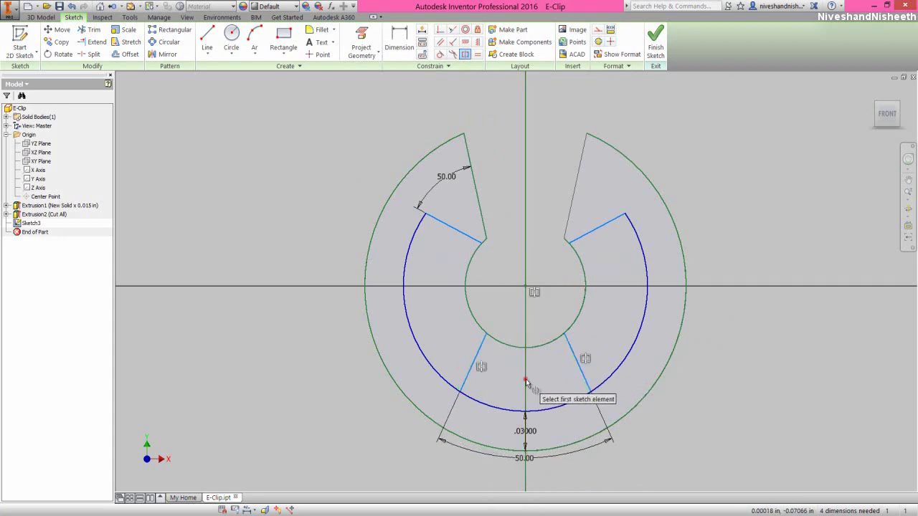
- Dimension the horizontal distance between the inner endpoints of the two upper lines as 0.0832 in
right_click(543, 313)
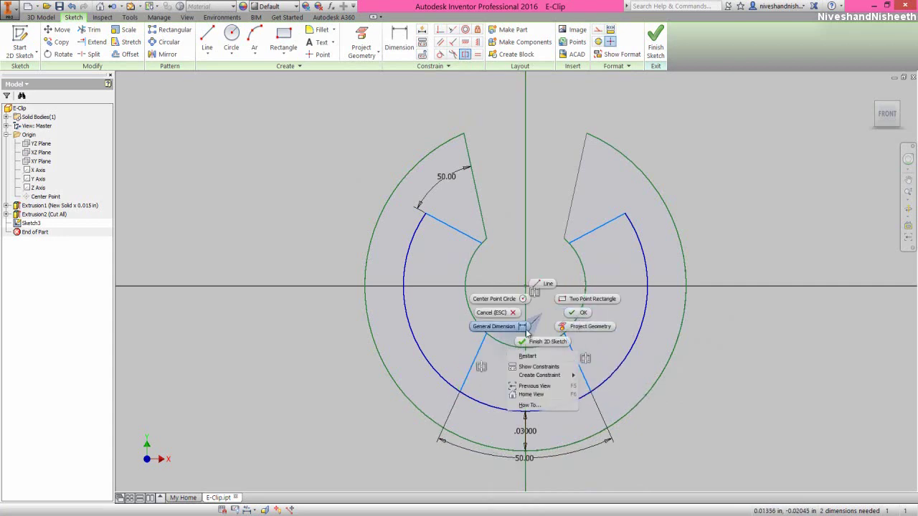
click(520, 332)
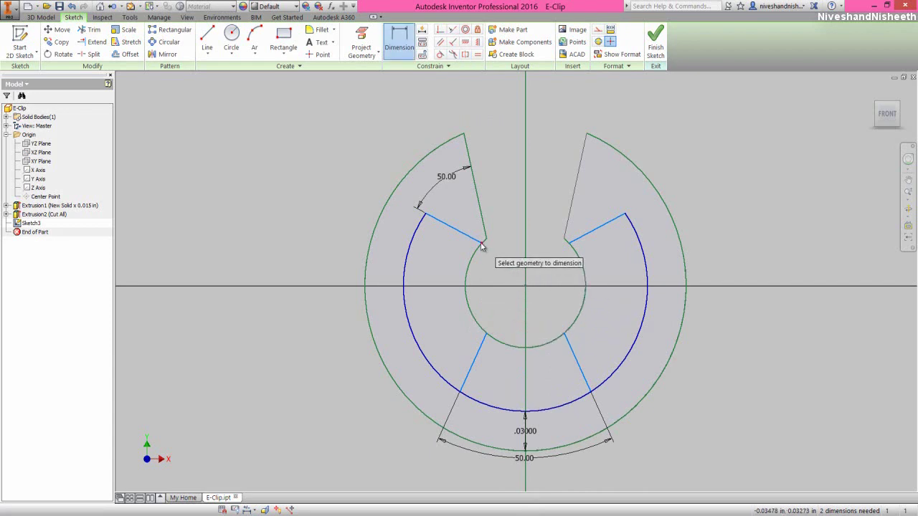
click(480, 242)
click(570, 248)
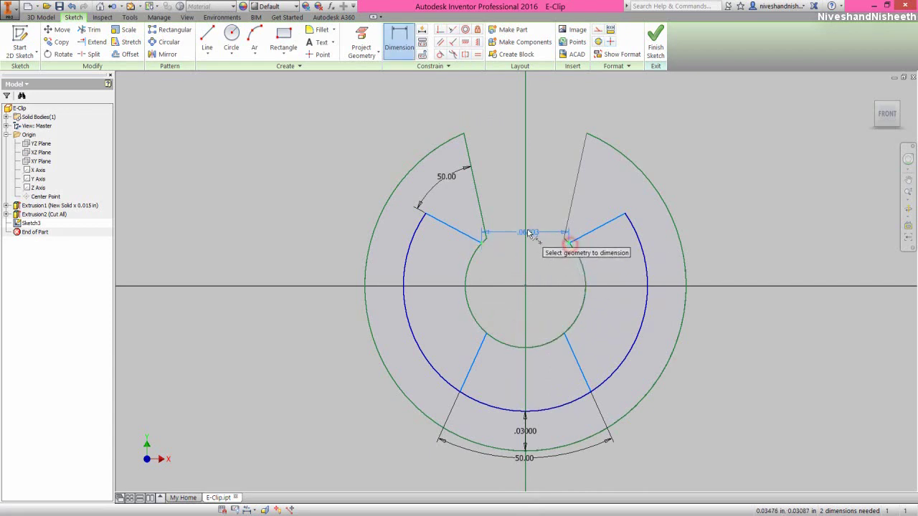
click(534, 218)
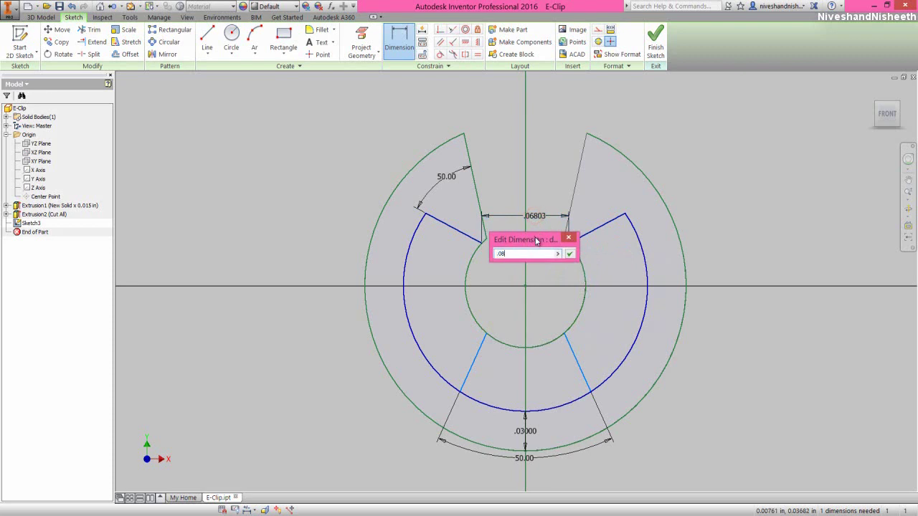
key(Return)
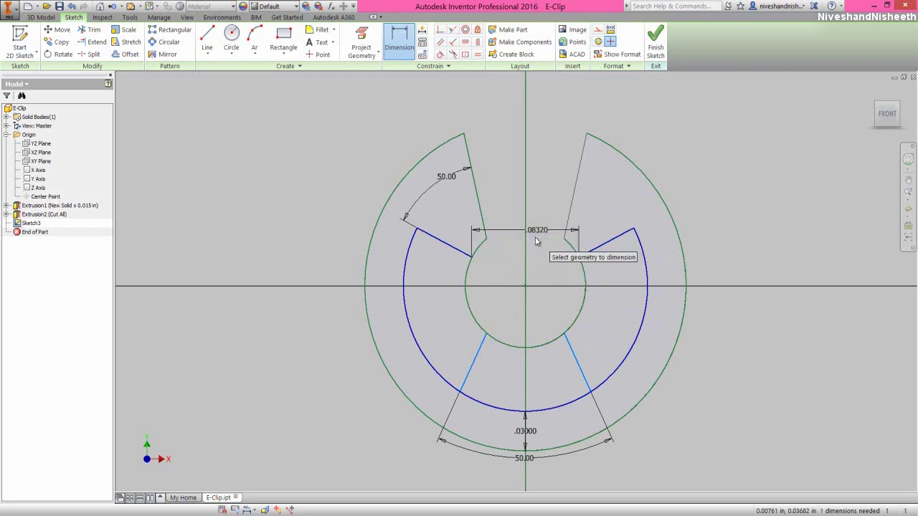
- Dimension the horizontal distance between the inner endpoints of the two lower lines as 0.0396 in
click(548, 311)
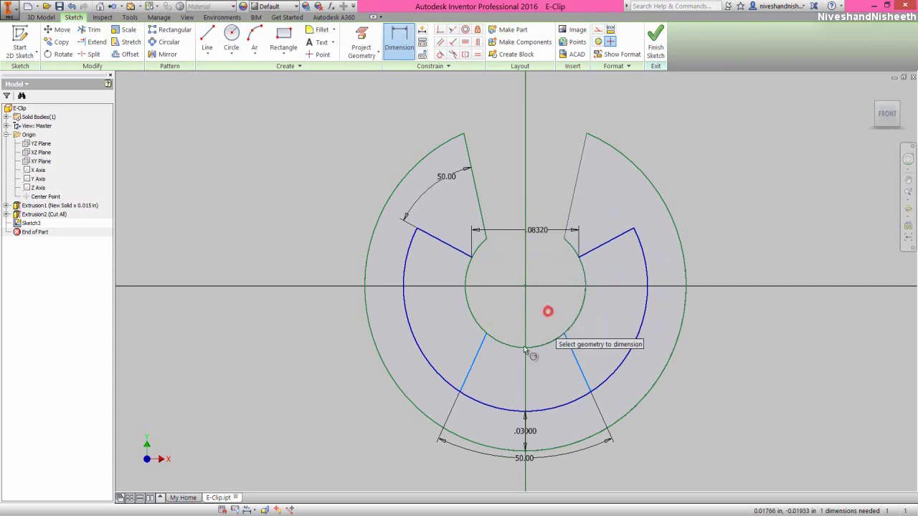
click(485, 333)
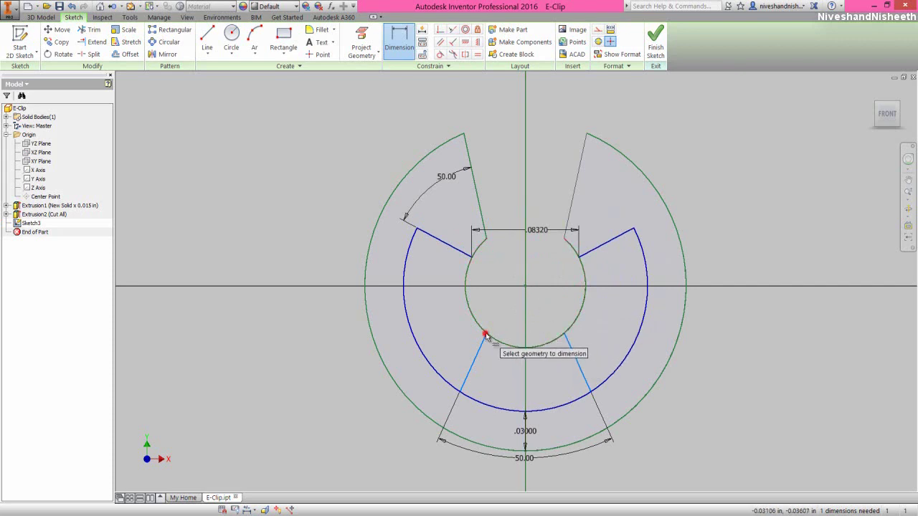
click(565, 336)
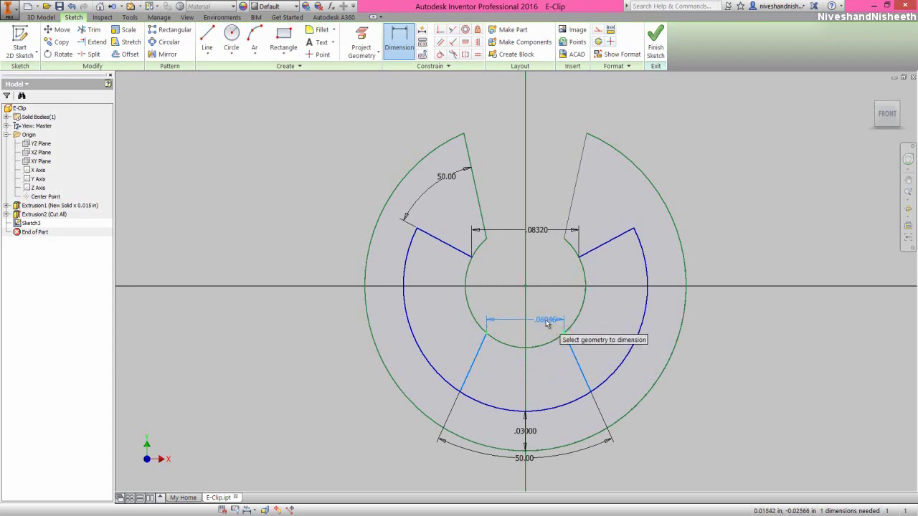
click(546, 322)
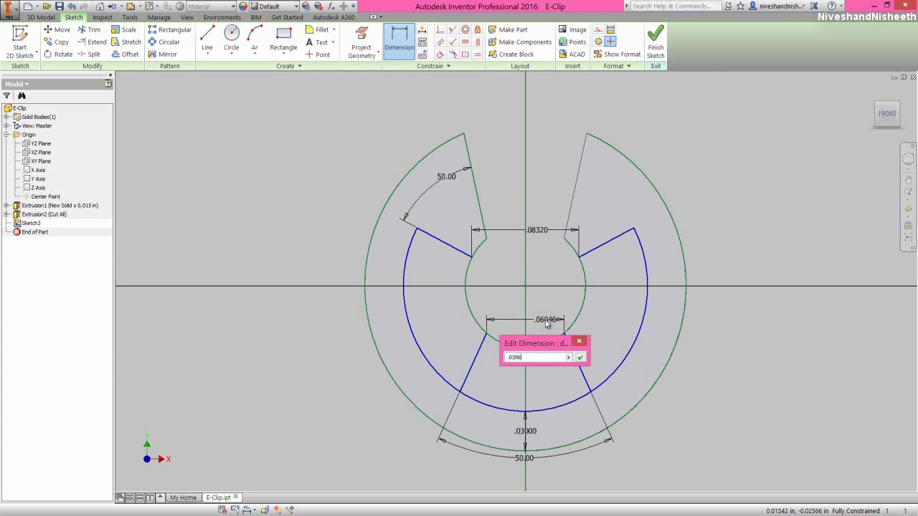
key(Return)
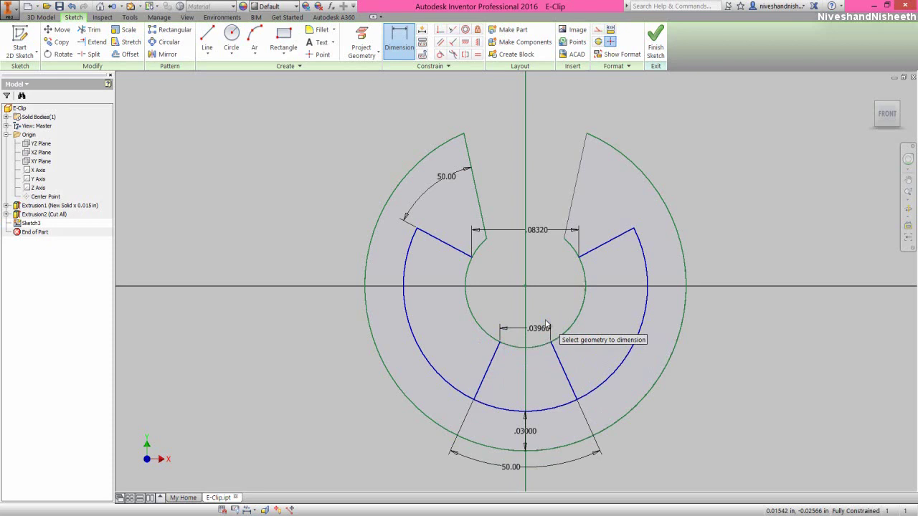
right_click(712, 202)
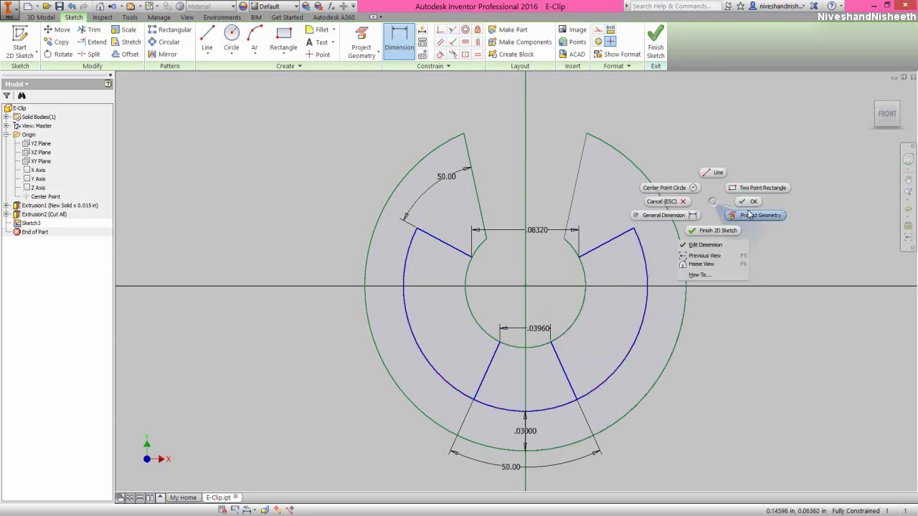
click(750, 202)
- Finish the recess sketch on the clip's face
click(651, 37)
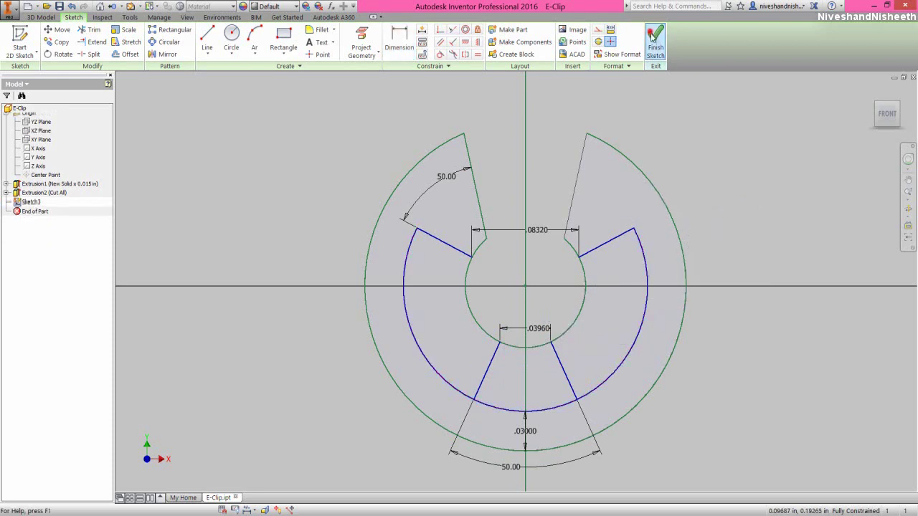
click(900, 107)
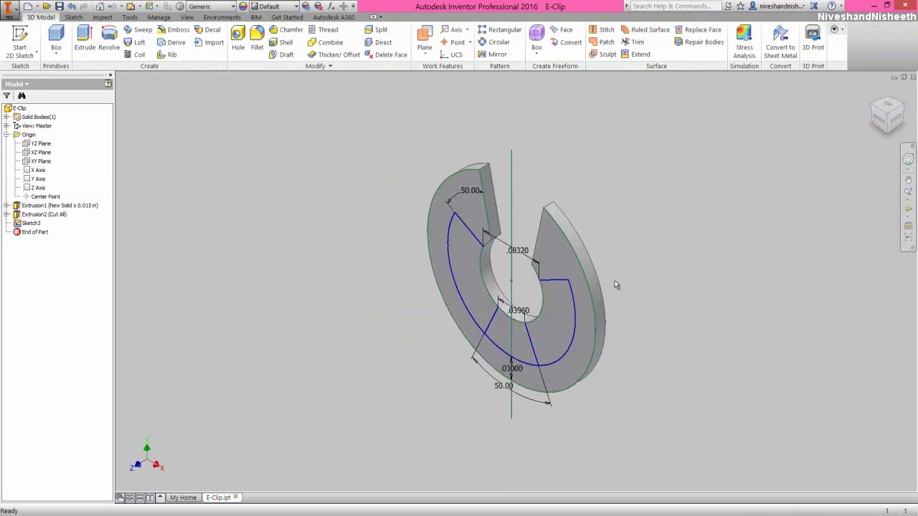
click(638, 281)
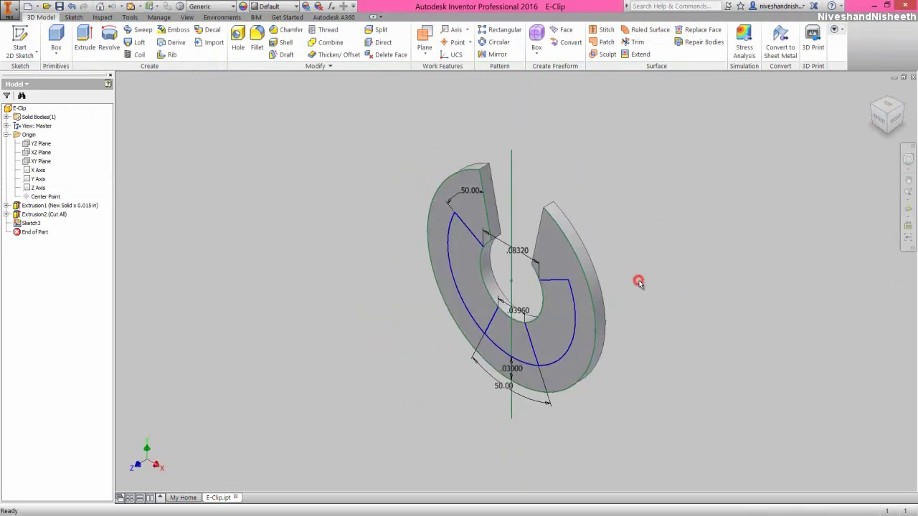
- Extrude the left and right recess profiles as a cut with extents set to All, and save the part
click(92, 44)
click(178, 93)
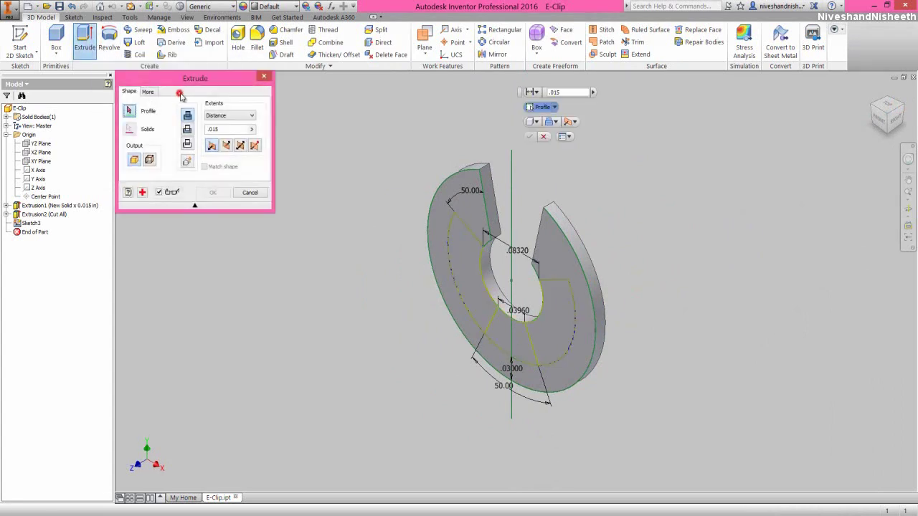
click(186, 130)
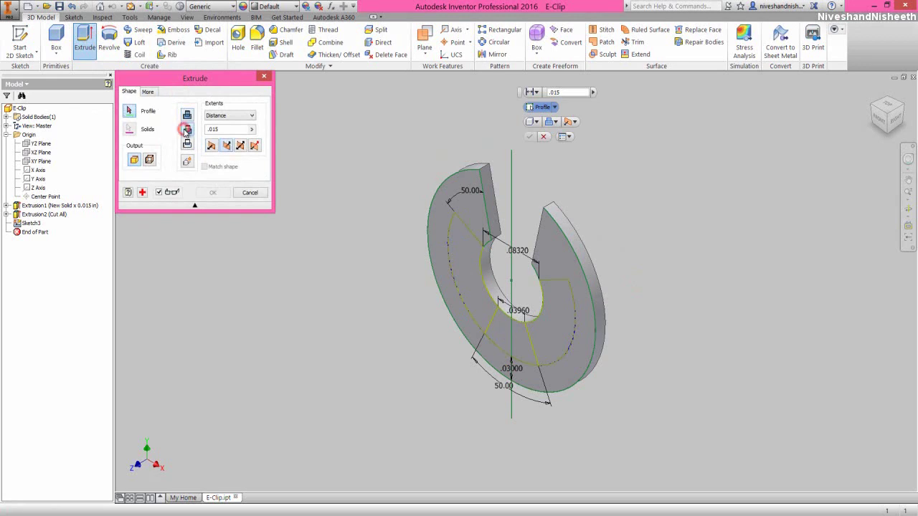
click(467, 260)
click(555, 339)
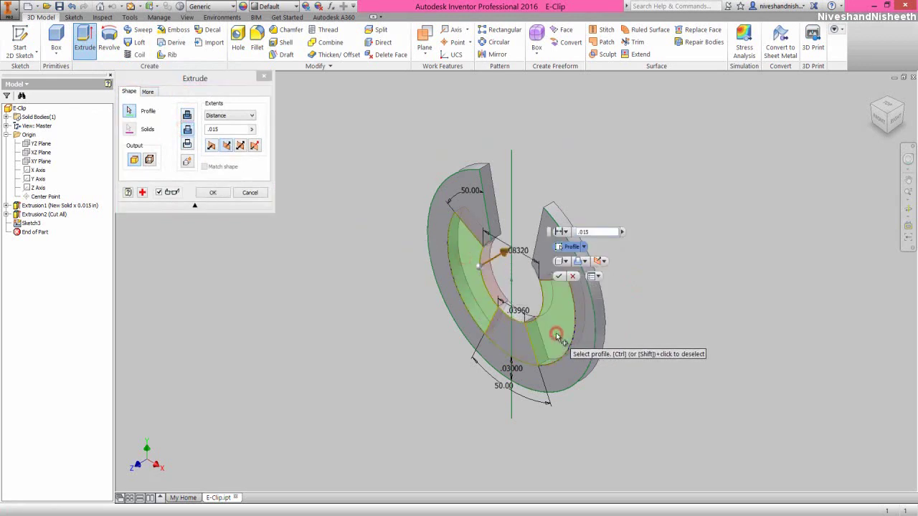
click(251, 116)
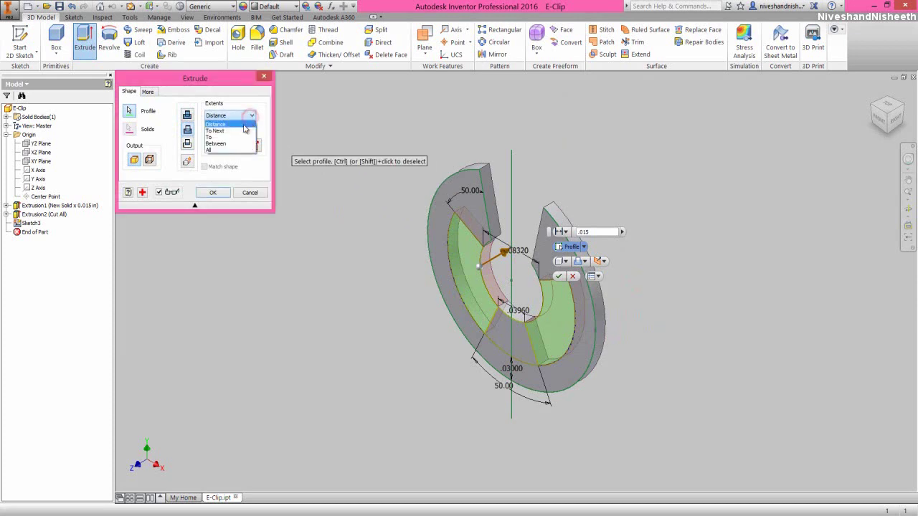
click(230, 150)
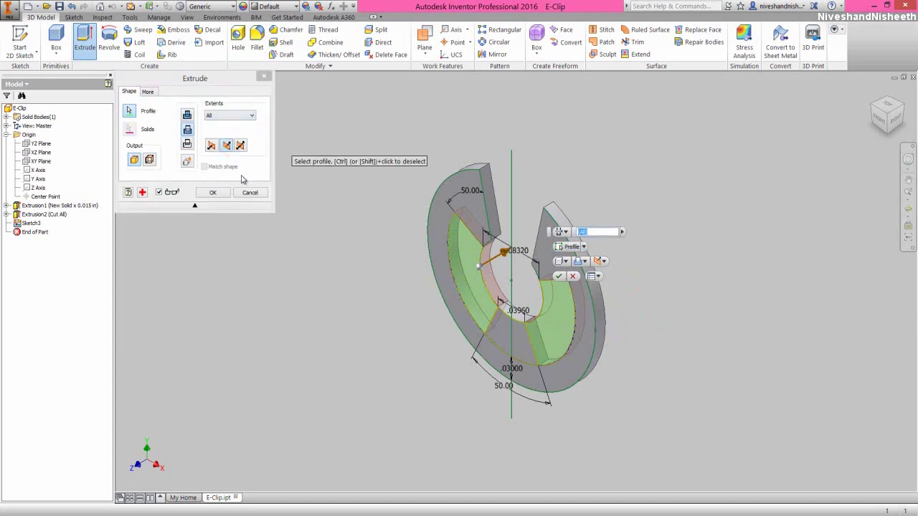
click(214, 192)
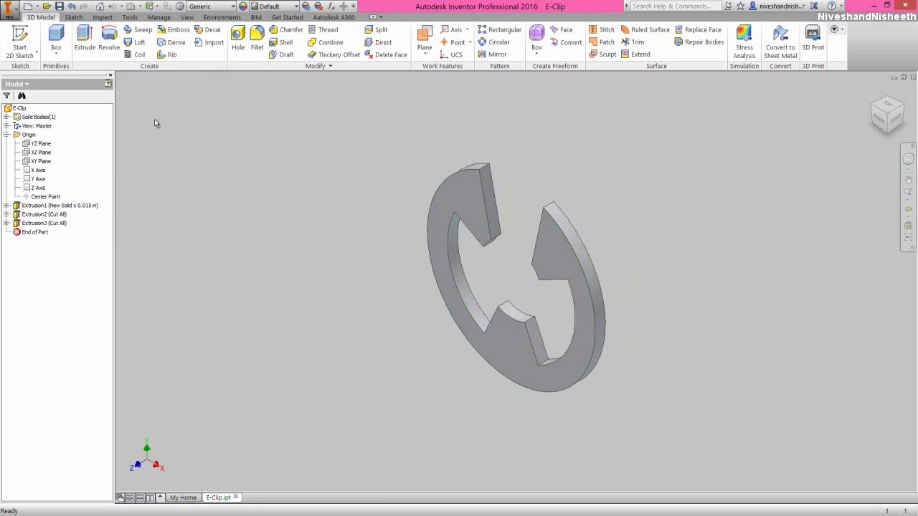
click(59, 6)
- Fillet eight edges of the clip at 0.015 in: the outer slot corners, the recess corners and the central tab's corners
click(260, 45)
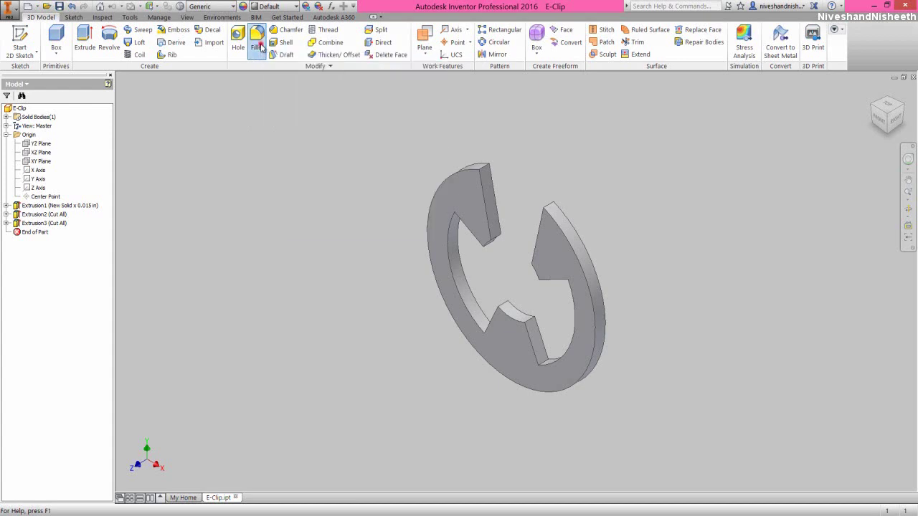
click(485, 164)
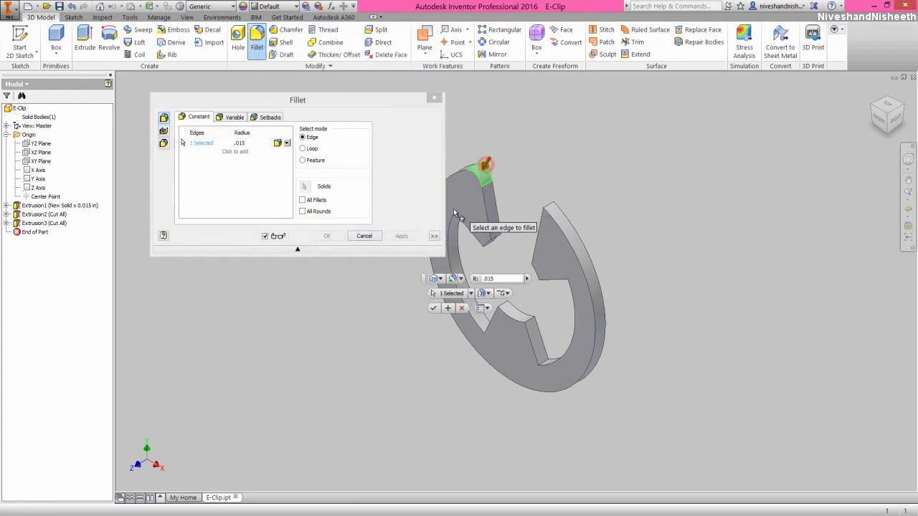
scroll(456, 215, up, 3)
click(462, 206)
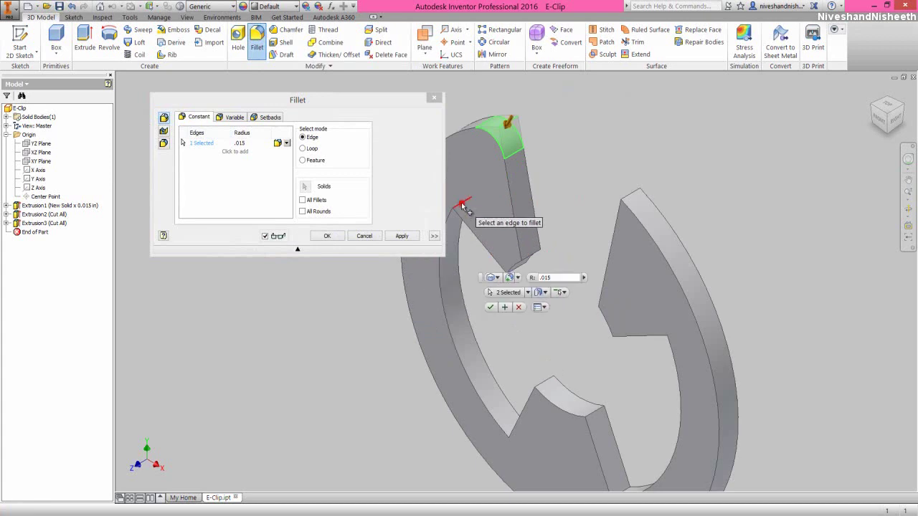
scroll(462, 209, down, 3)
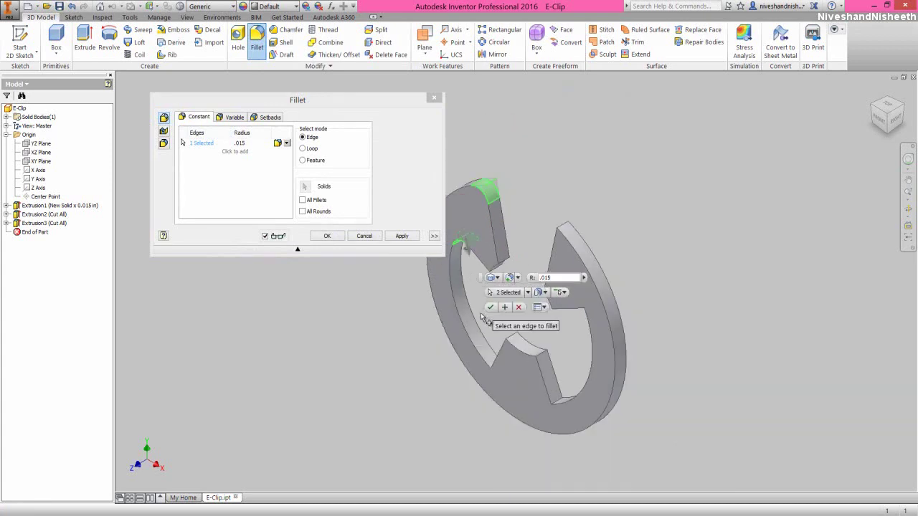
click(501, 366)
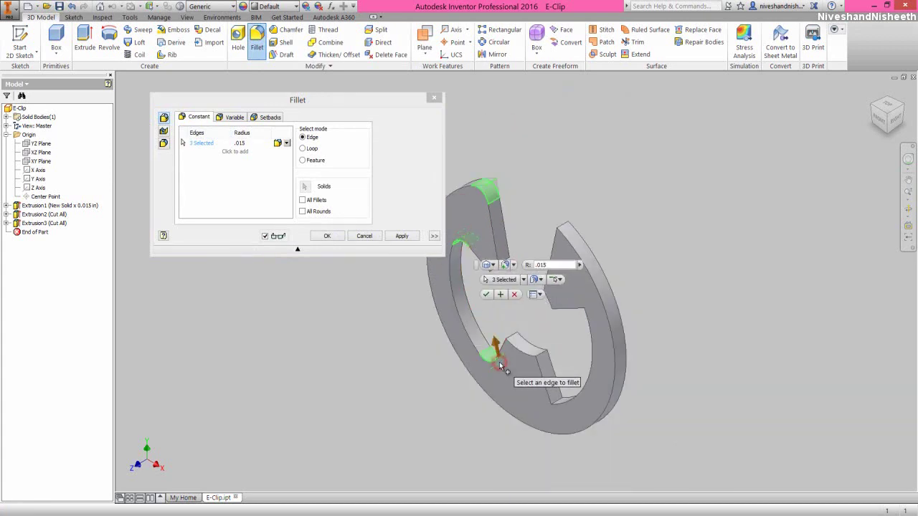
click(510, 341)
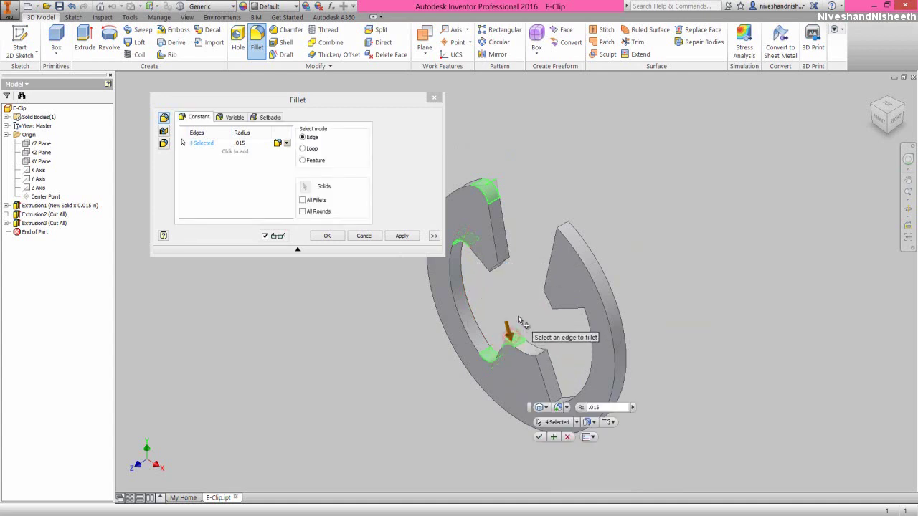
click(545, 358)
click(557, 398)
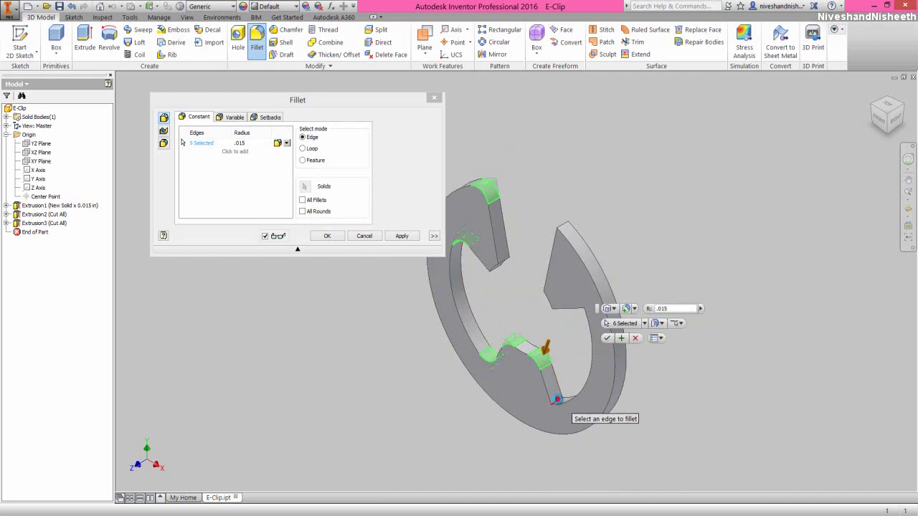
click(557, 398)
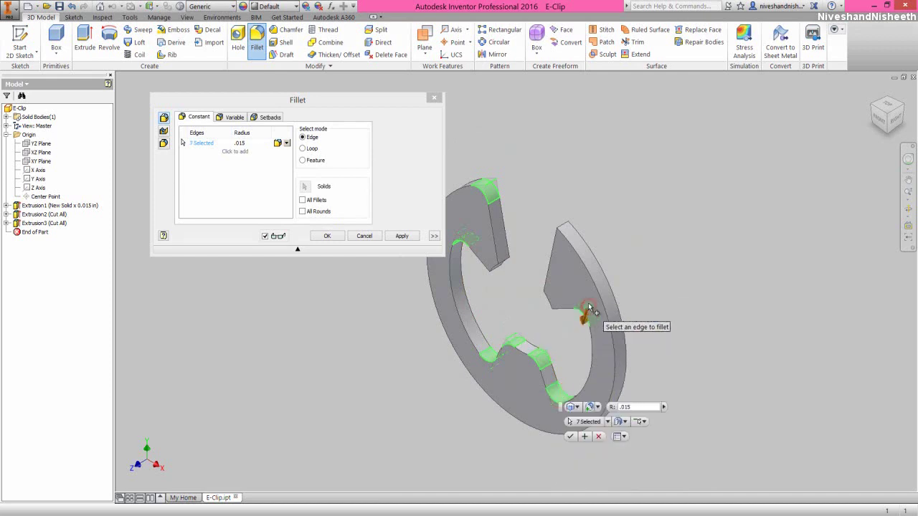
click(563, 228)
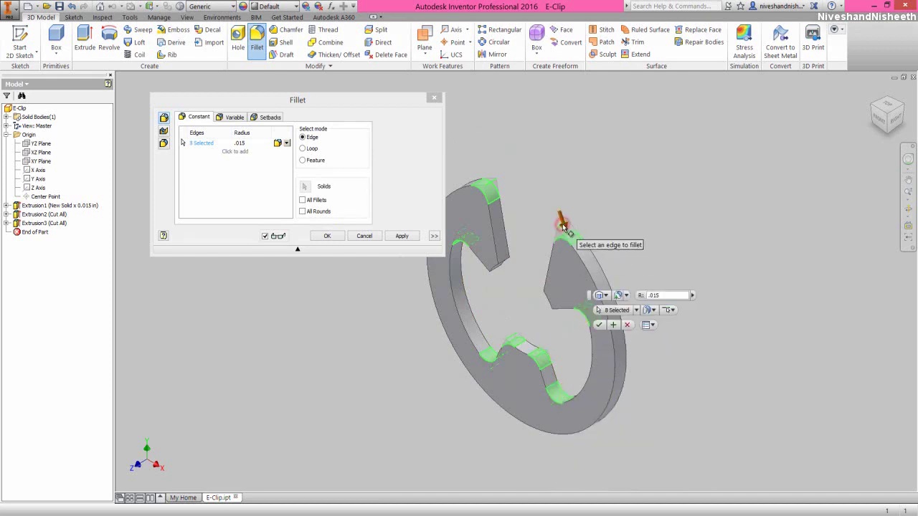
click(406, 238)
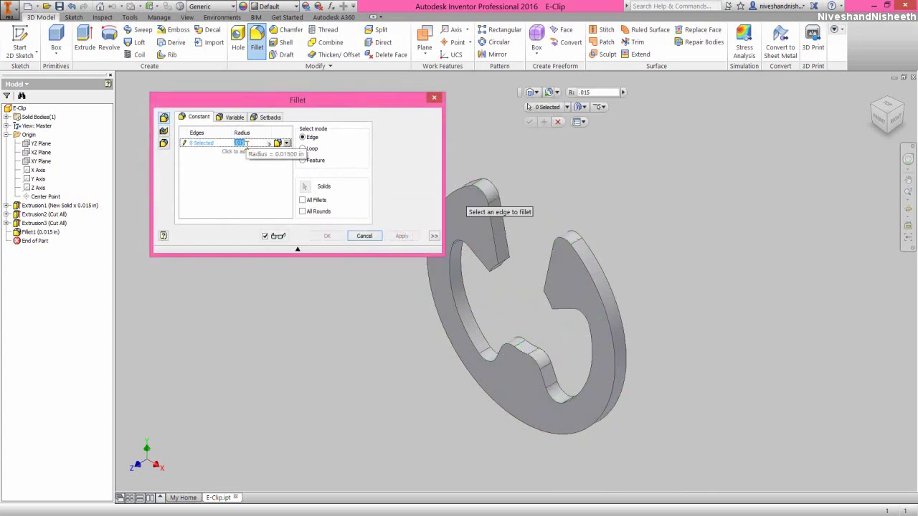
- Fillet the four inner corner edges at the tips of the two clip arms with a 0.005 in radius
key(BackSpace)
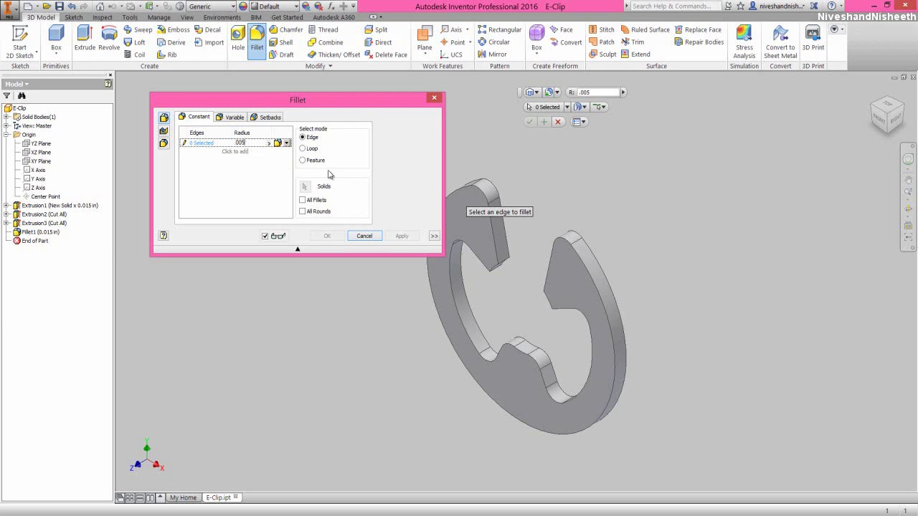
click(495, 269)
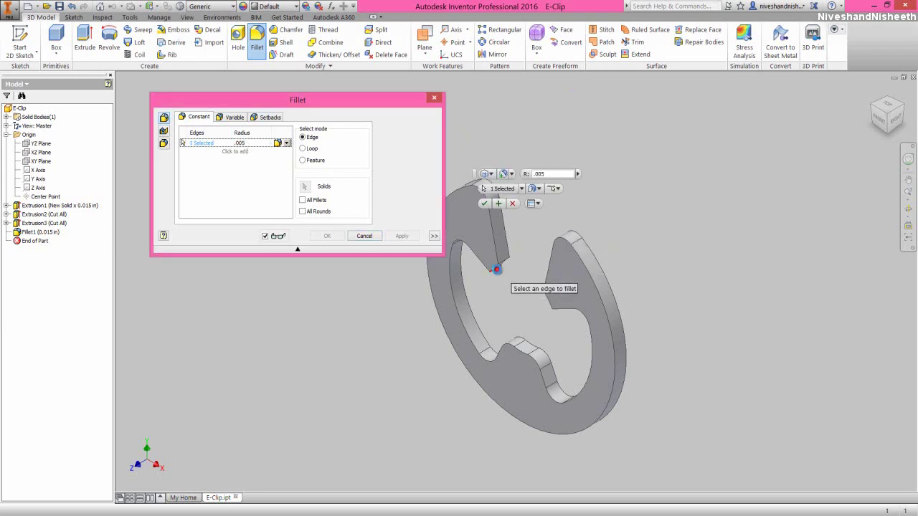
click(499, 266)
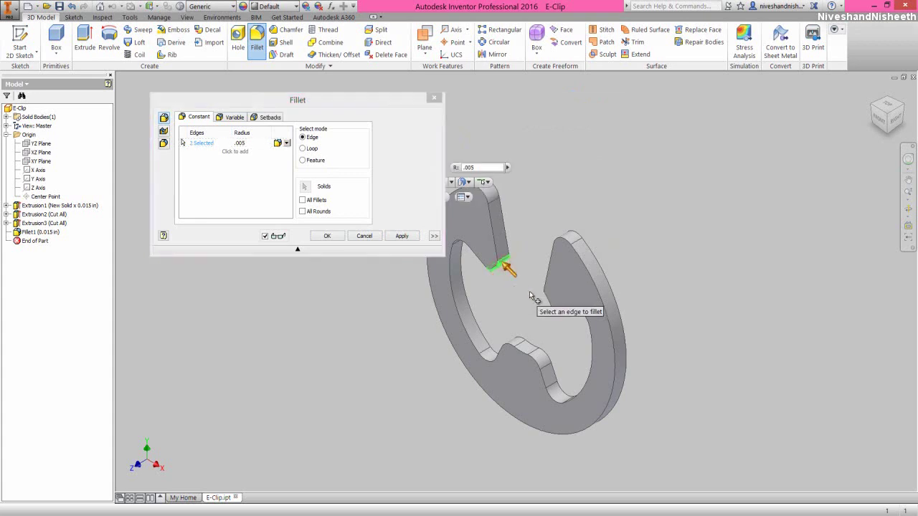
click(560, 310)
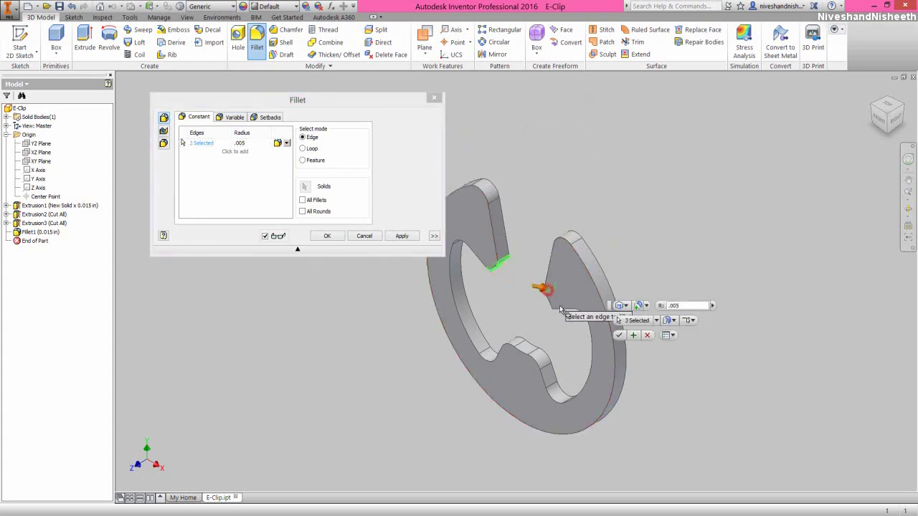
click(558, 317)
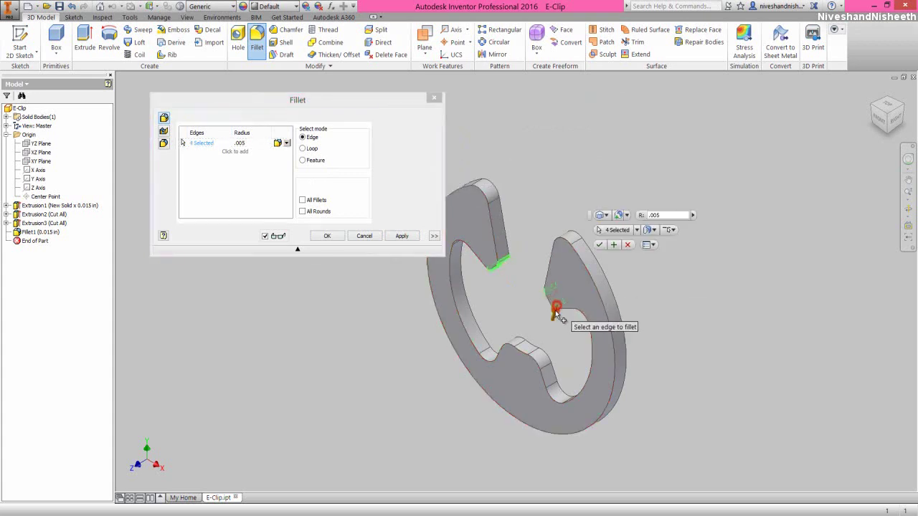
click(326, 238)
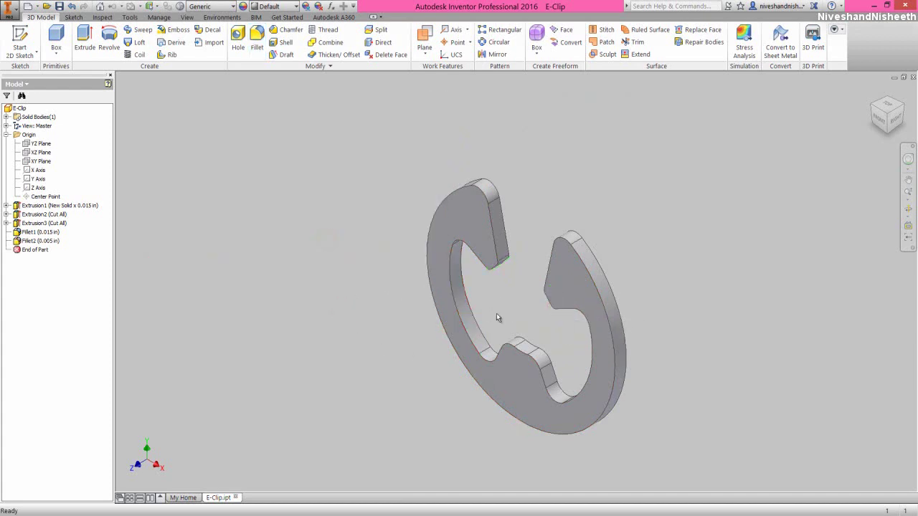
click(907, 208)
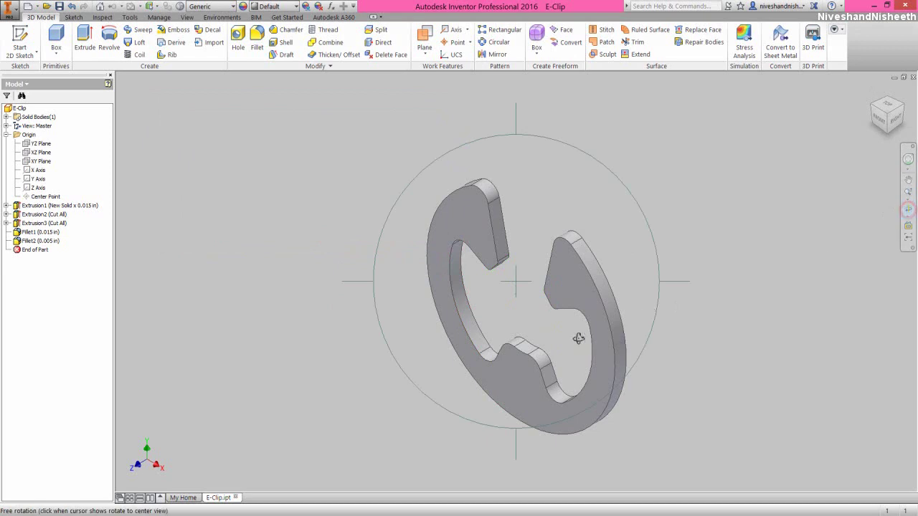
mouse_move(577, 337)
mouse_down()
mouse_move(588, 273)
mouse_move(585, 345)
mouse_up()
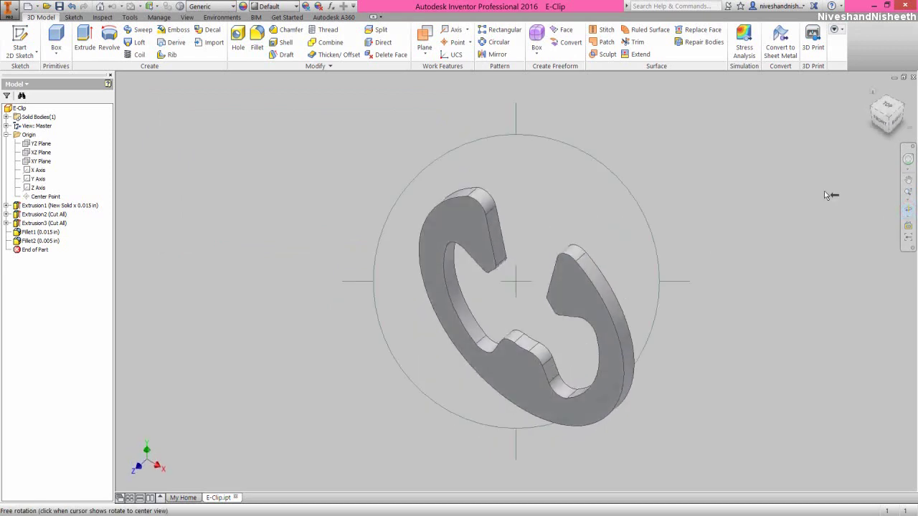
click(903, 232)
key(F4)
drag(766, 261, 646, 228)
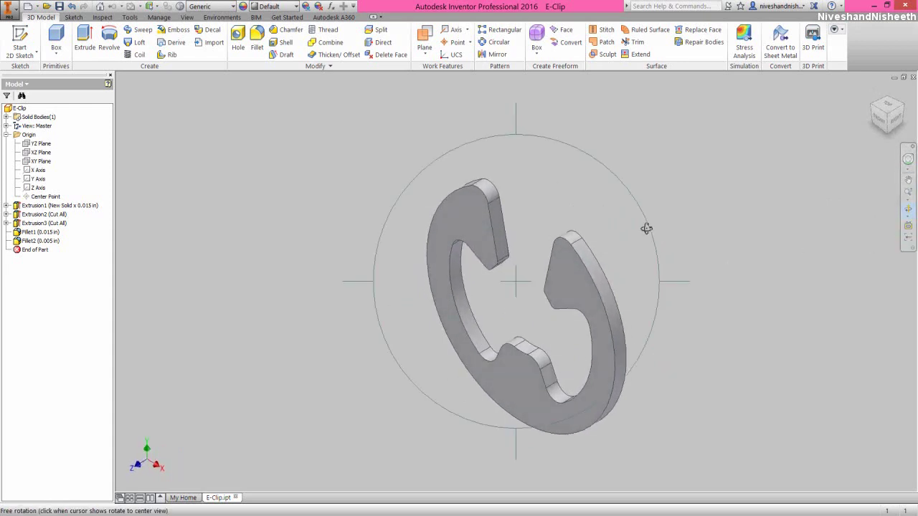
right_click(579, 136)
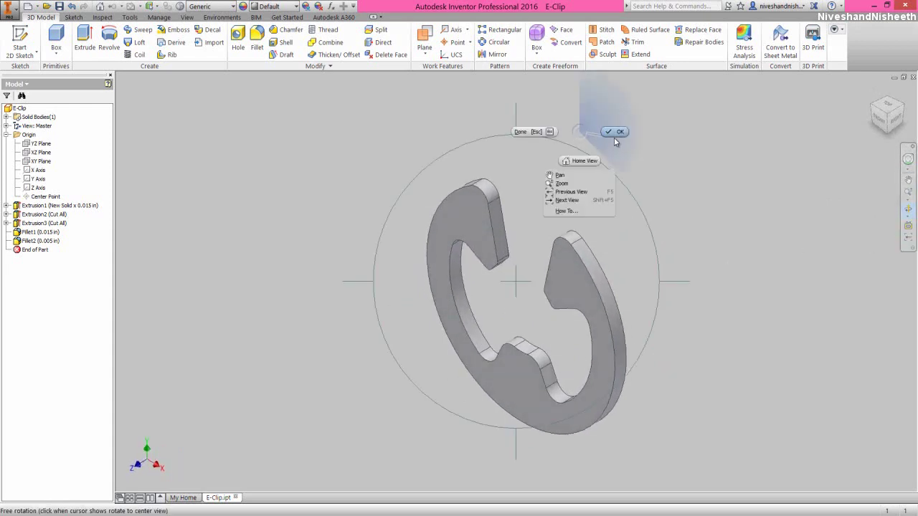
click(614, 137)
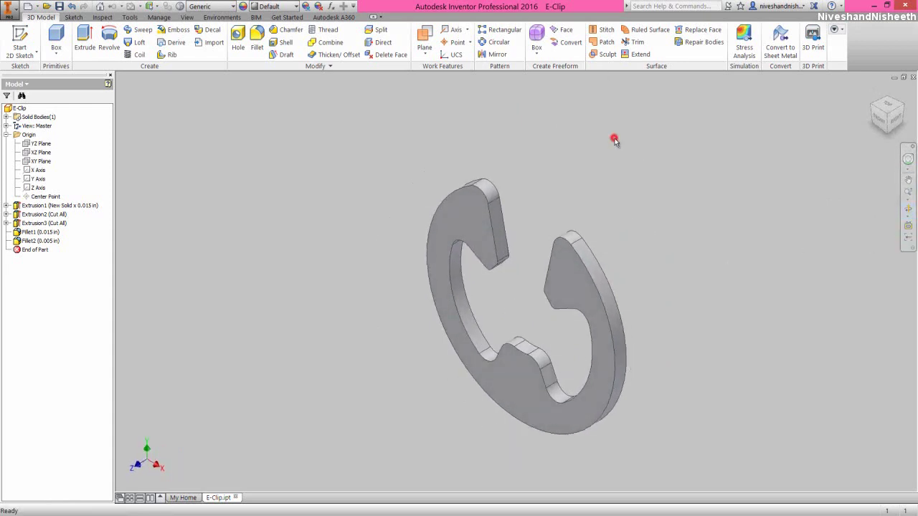
- Save the part and apply the Brindle appearance to the whole E-Clip
click(59, 6)
click(332, 181)
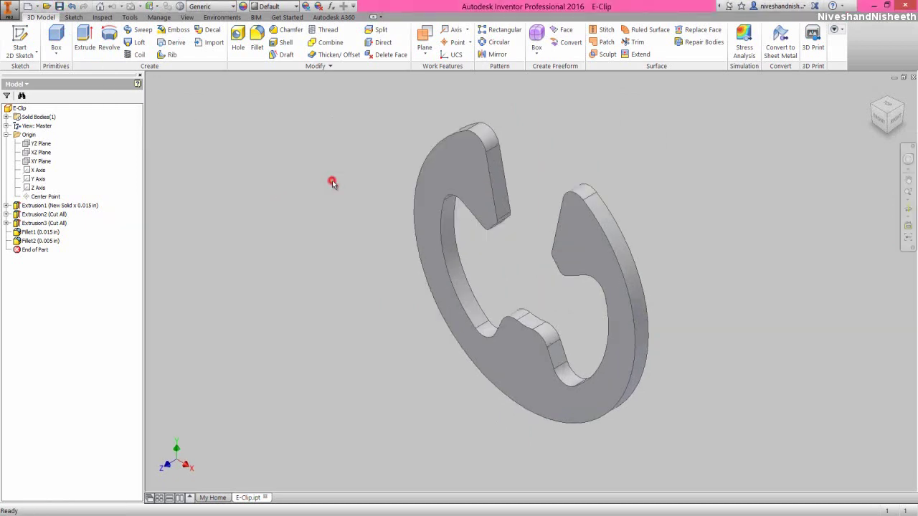
click(19, 108)
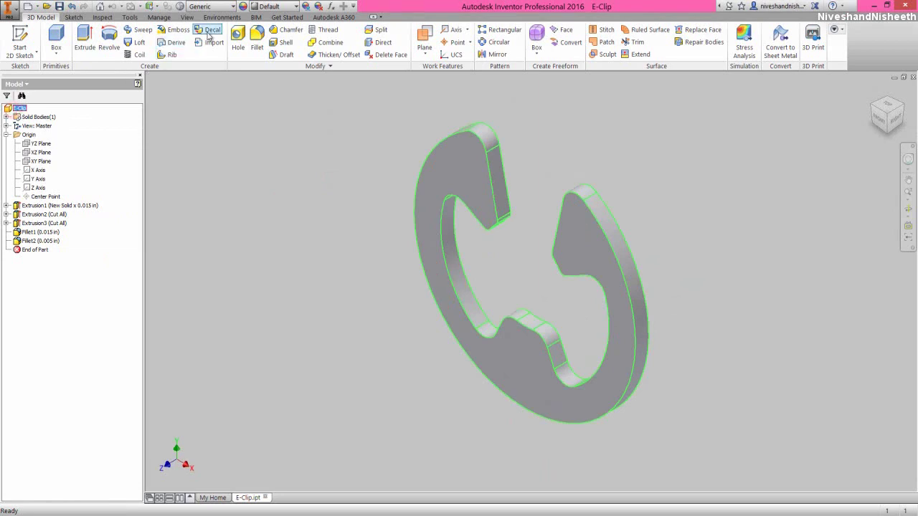
click(243, 7)
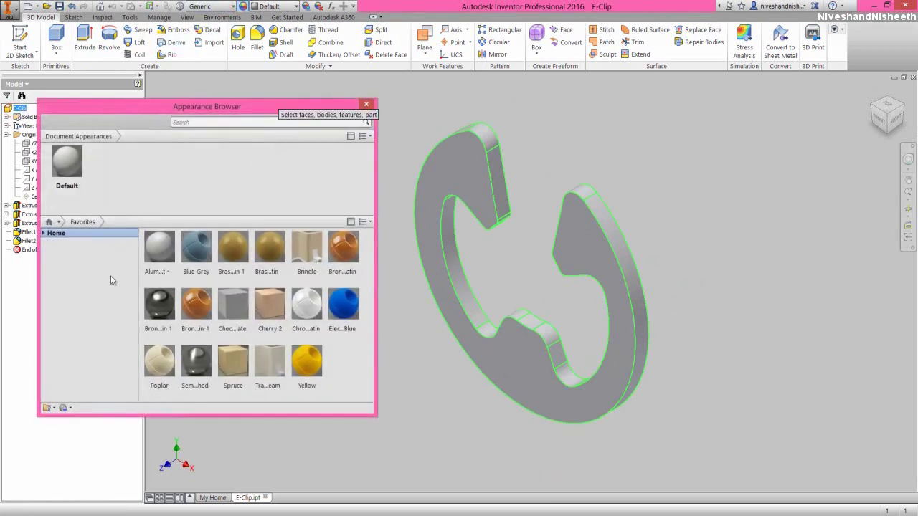
click(301, 280)
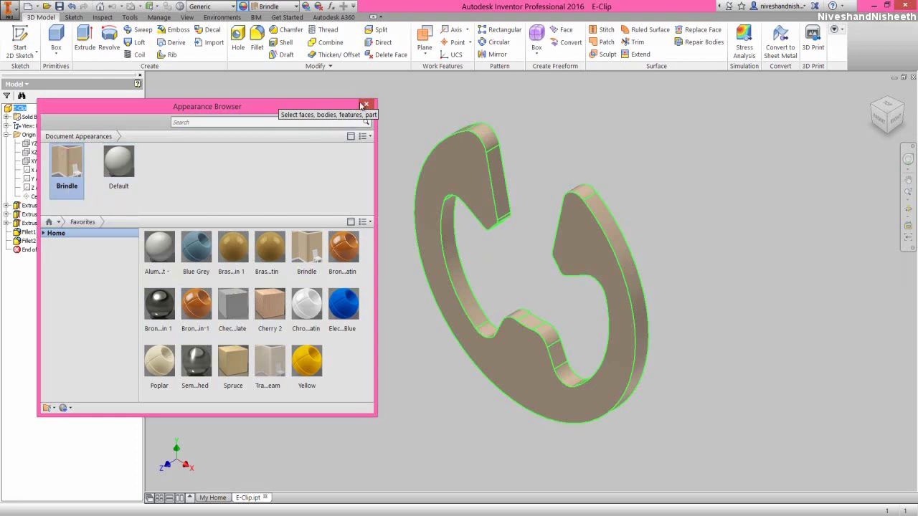
click(365, 105)
click(288, 251)
click(187, 16)
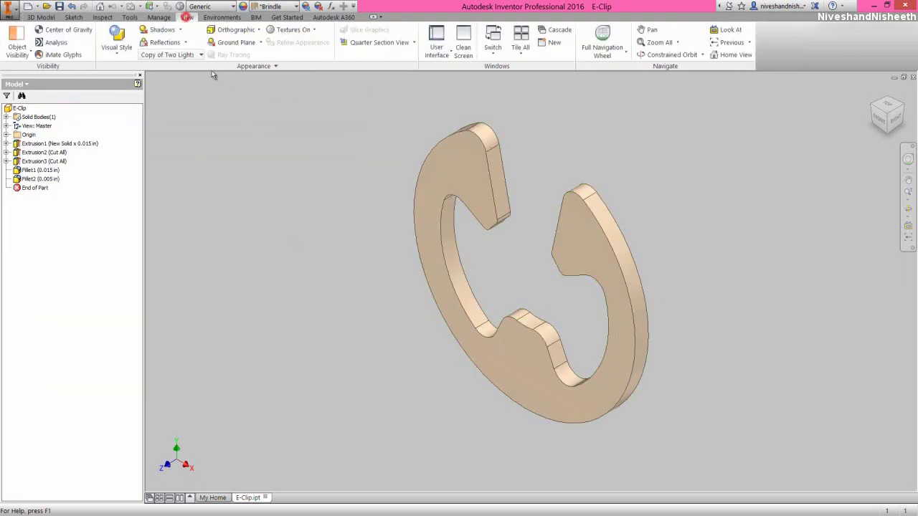
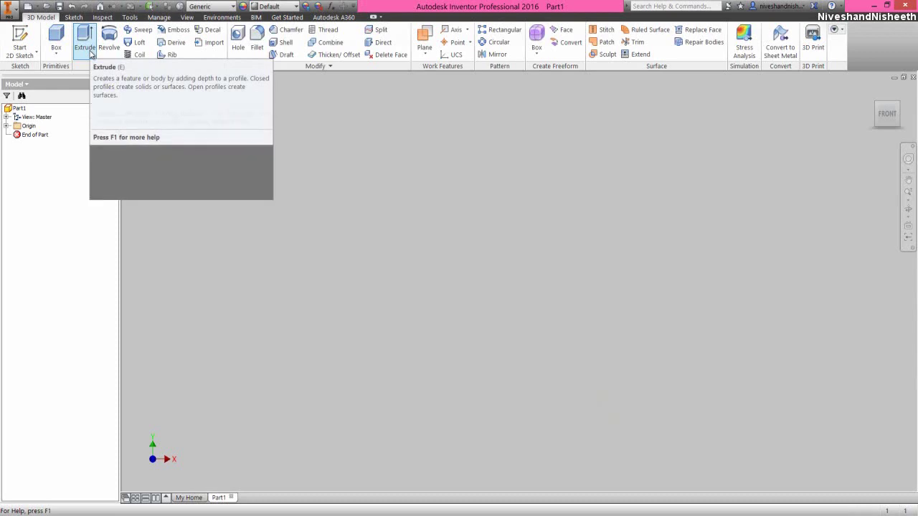
- Start a 2D sketch on the XY plane of the new part for an extrusion
click(85, 43)
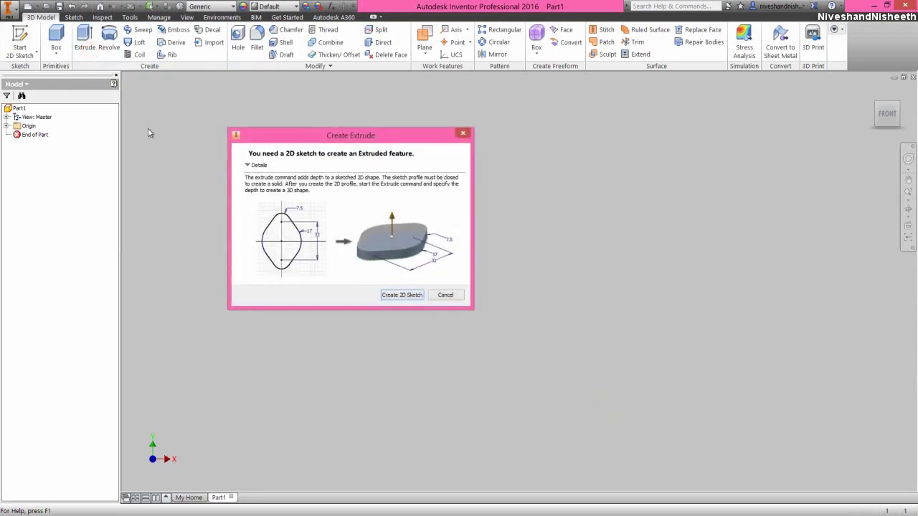
click(394, 298)
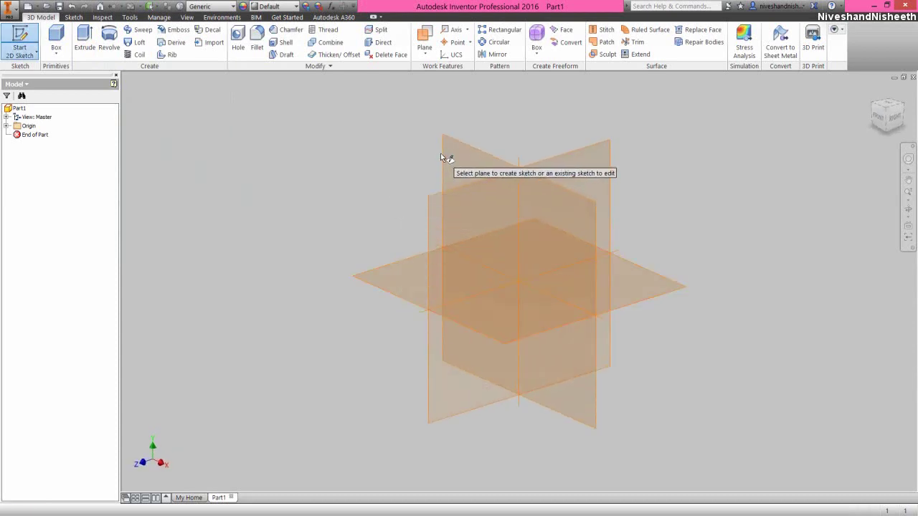
click(445, 156)
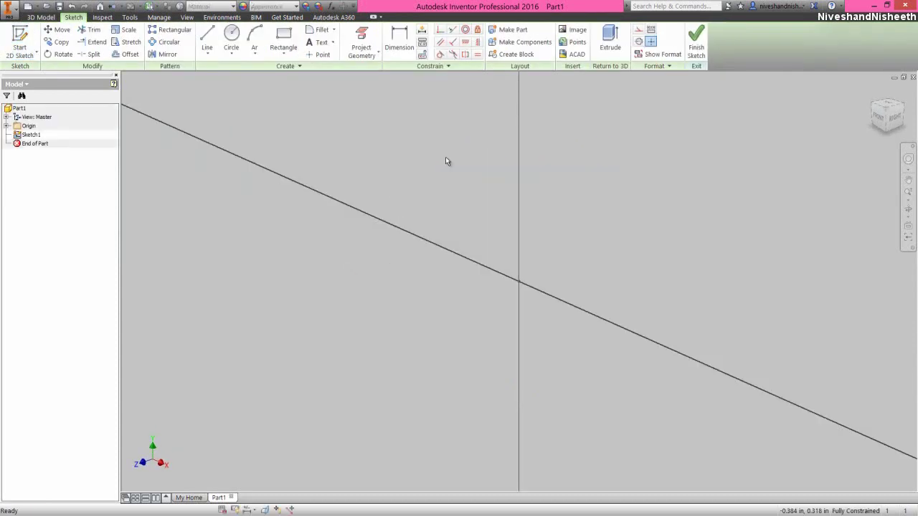
click(879, 120)
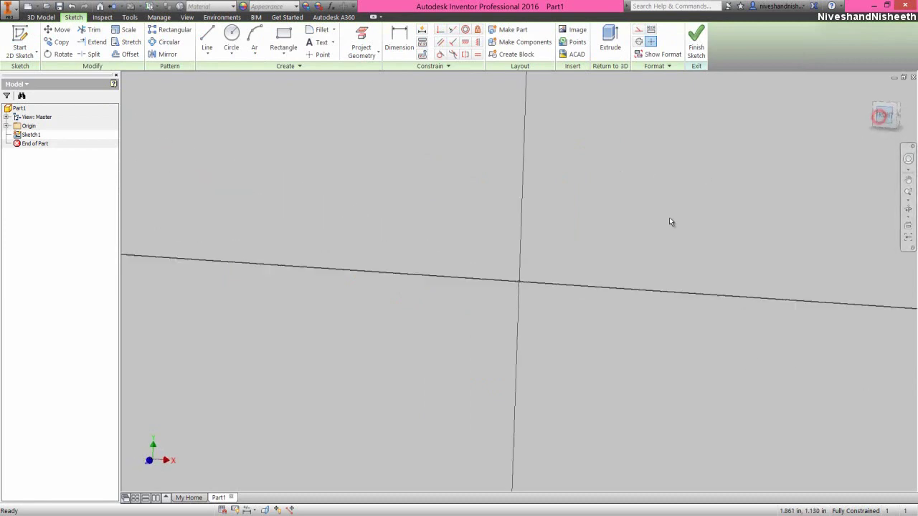
- Draw a 0.125 in diameter circle centred on the sketch origin
right_click(562, 243)
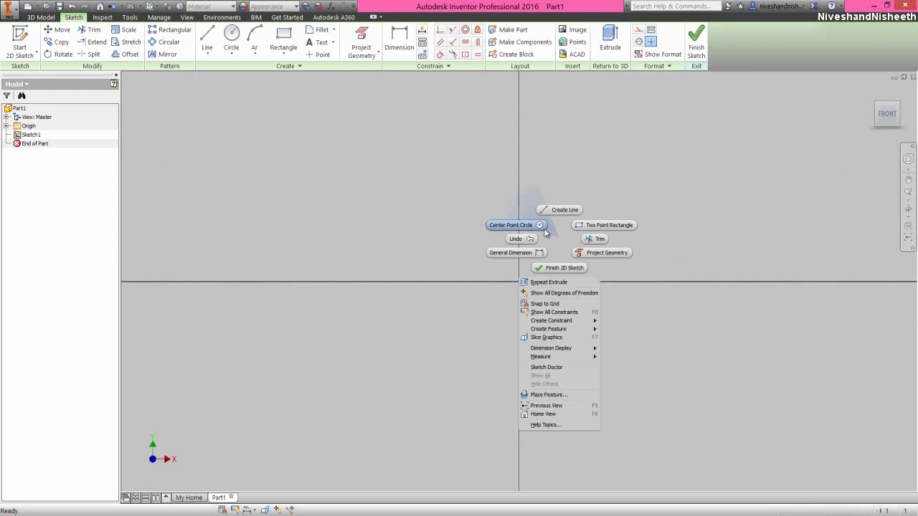
click(540, 226)
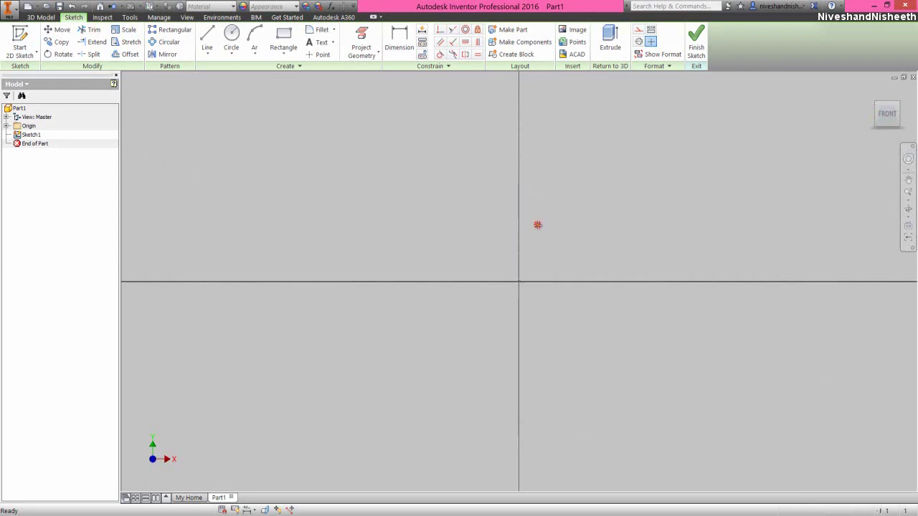
click(519, 280)
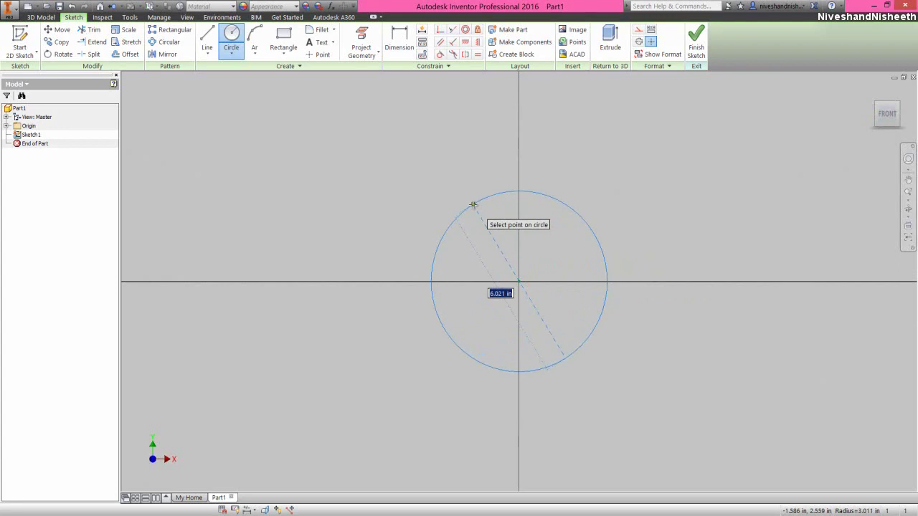
text(1)
text(12)
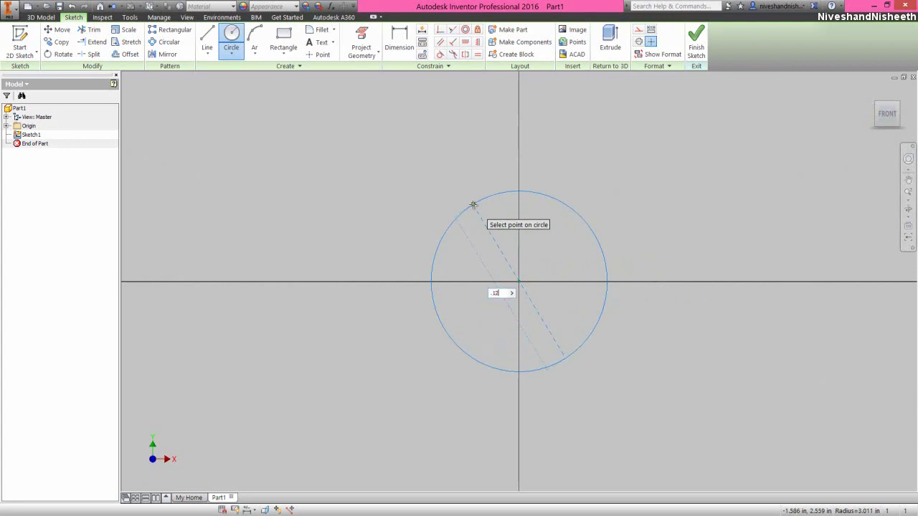
text(5)
key(Return)
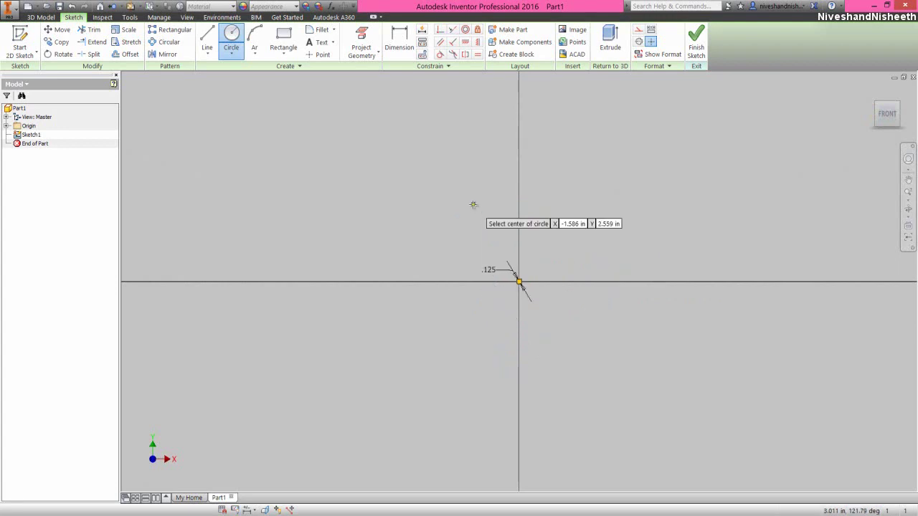
right_click(471, 207)
click(501, 212)
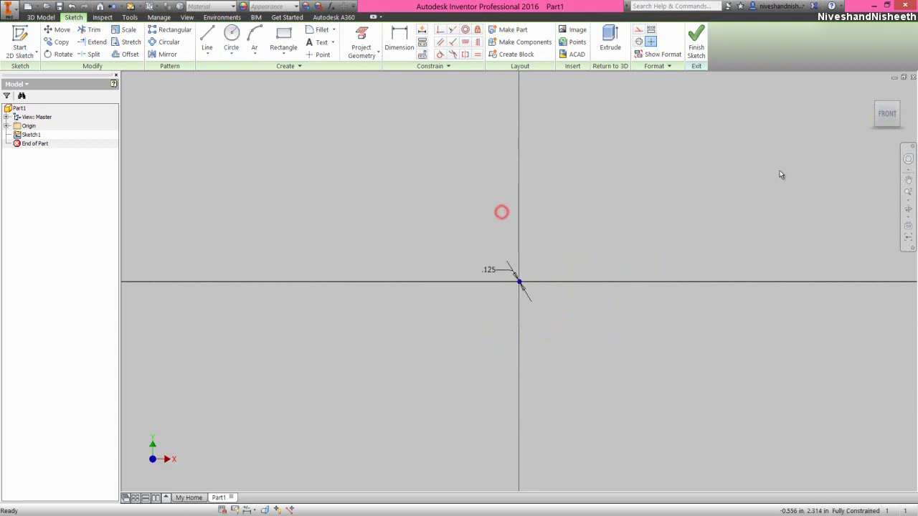
- Draw a concentric 0.43 in diameter circle around the small circle and finish the sketch
click(888, 122)
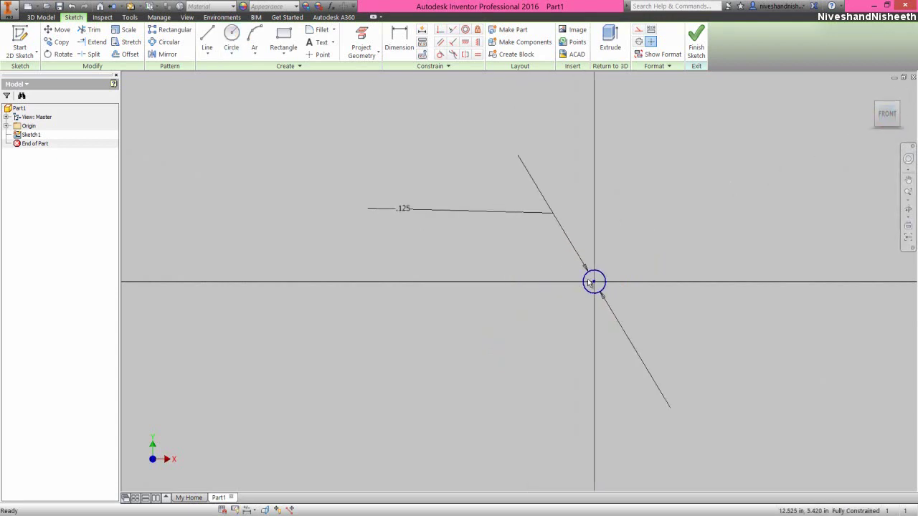
click(231, 32)
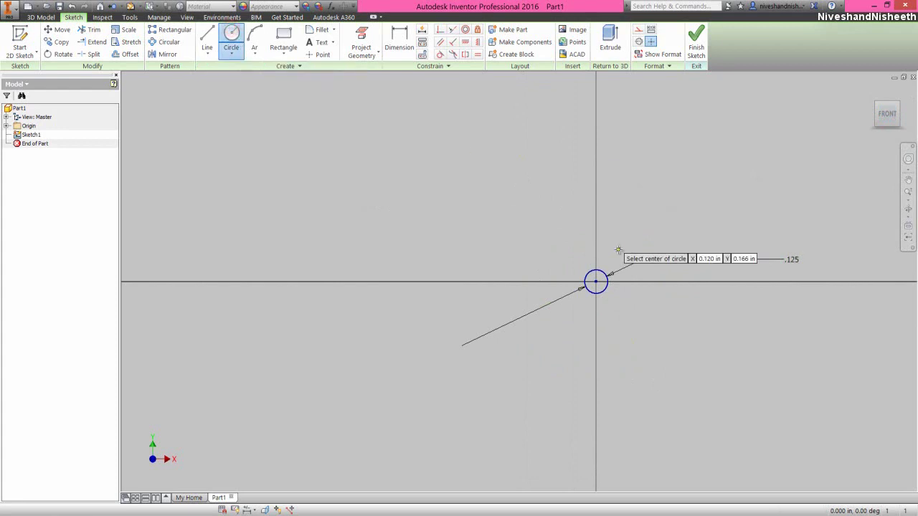
click(597, 282)
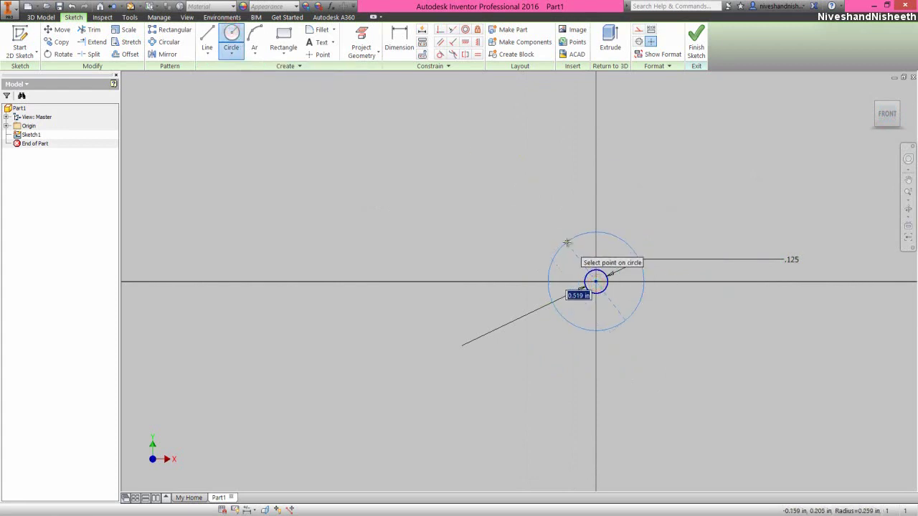
text(.43)
key(Return)
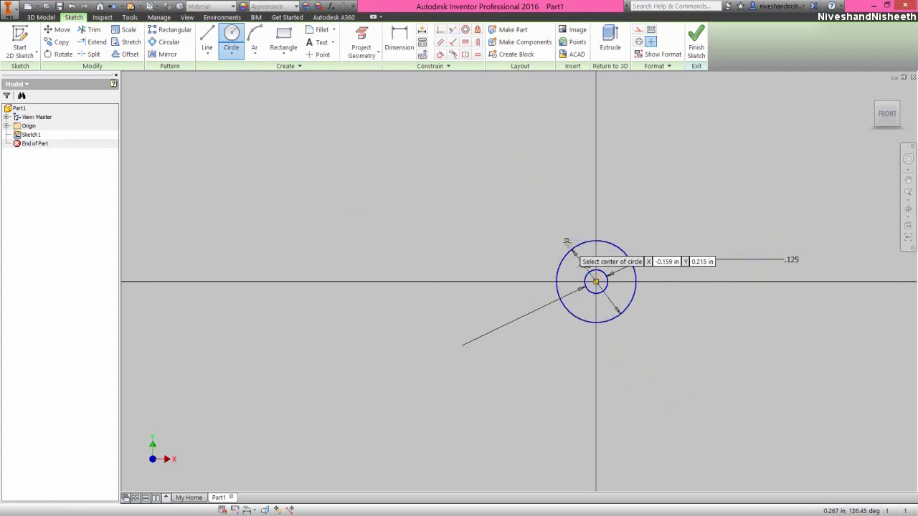
right_click(659, 199)
click(692, 204)
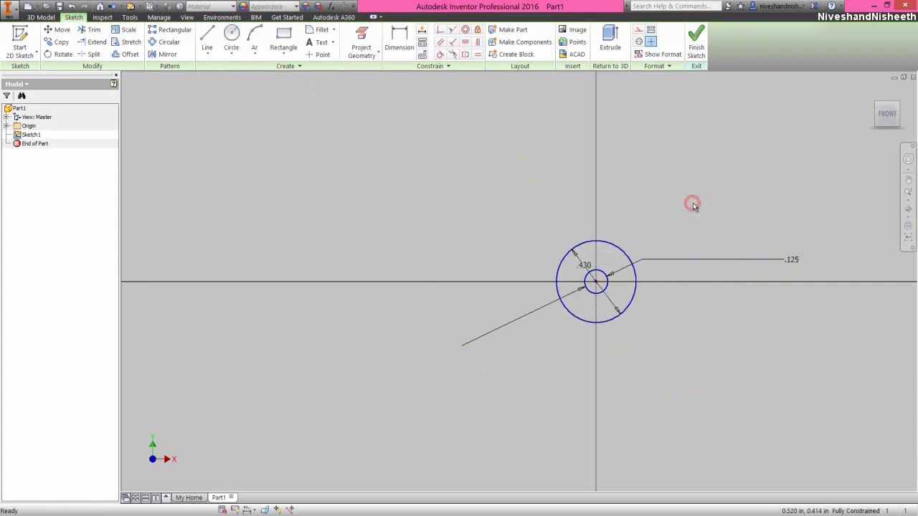
click(697, 51)
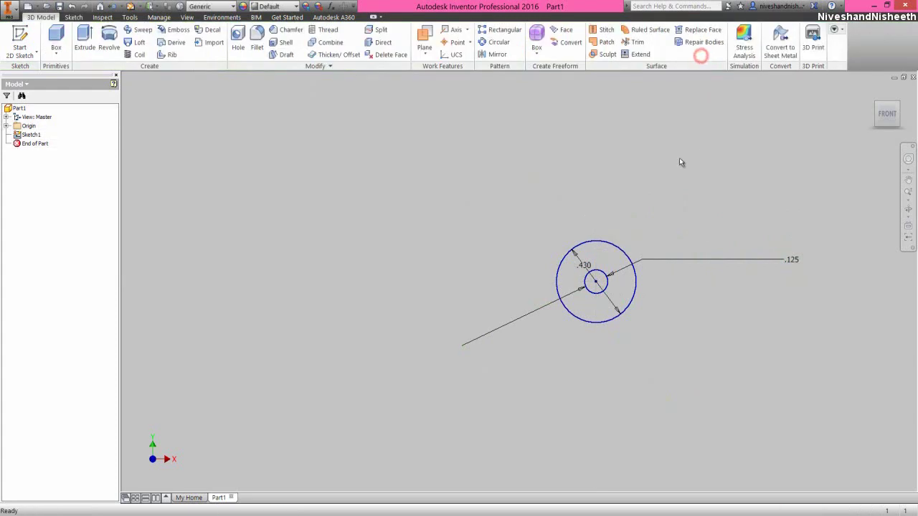
- Extrude the ring between the two circles symmetrically to a total distance of 3/32 in
click(897, 105)
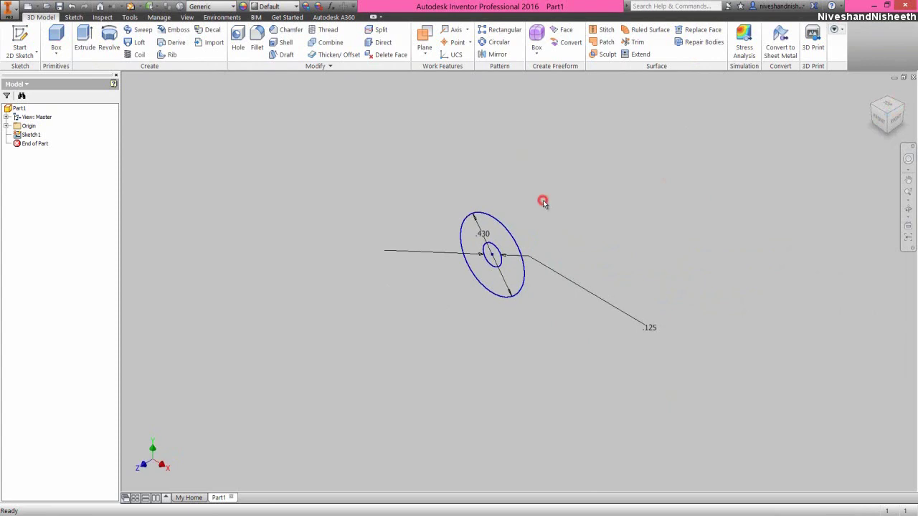
click(85, 52)
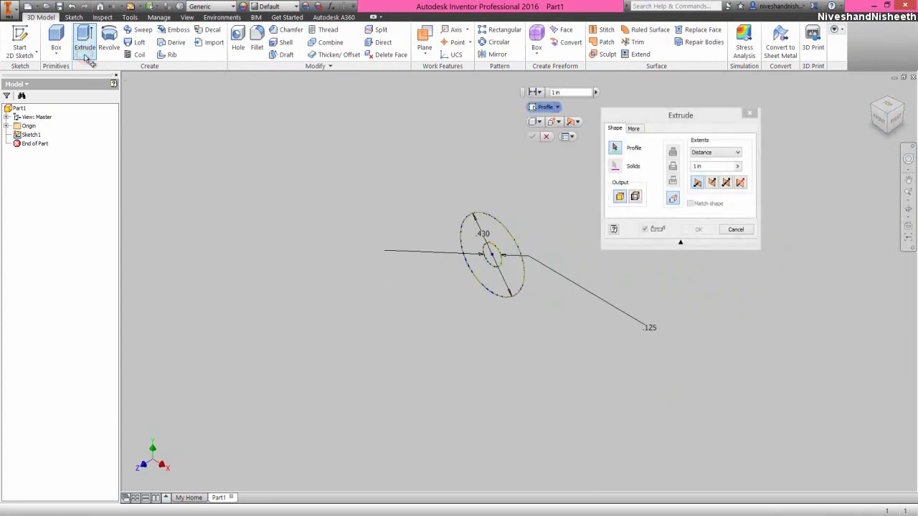
click(470, 236)
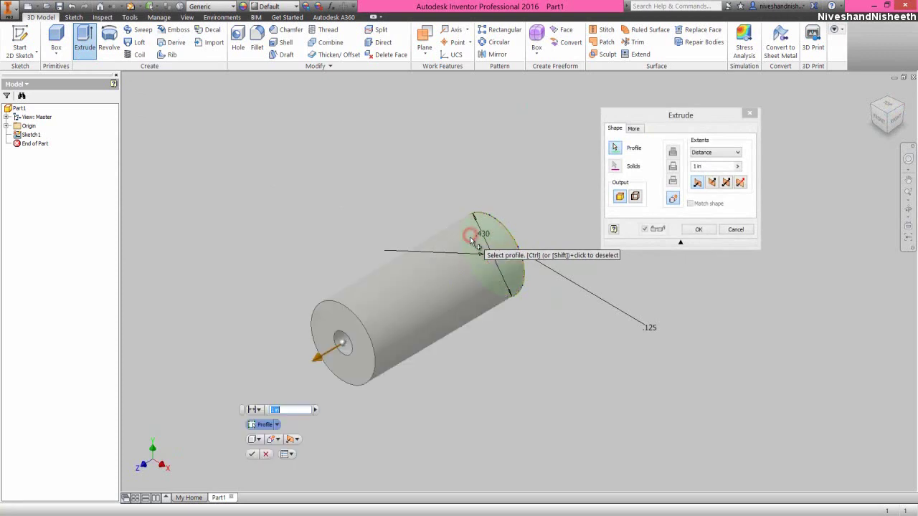
click(715, 115)
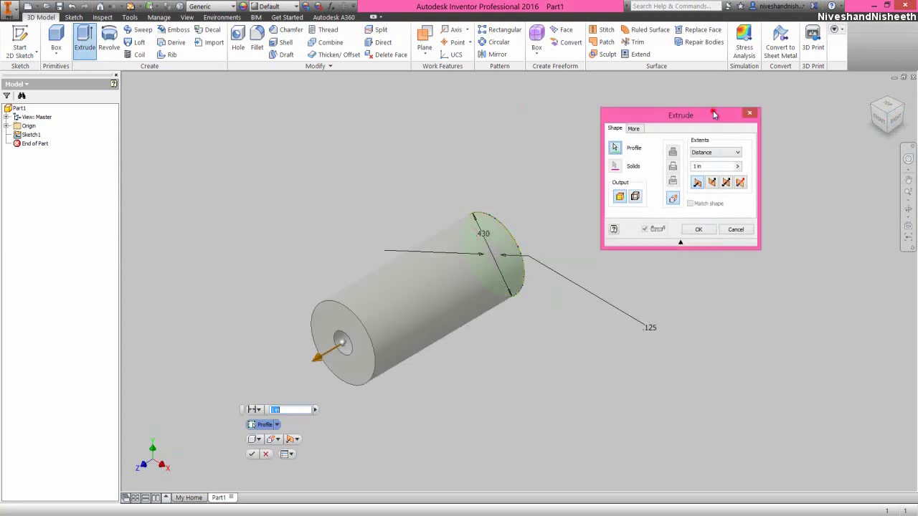
click(725, 184)
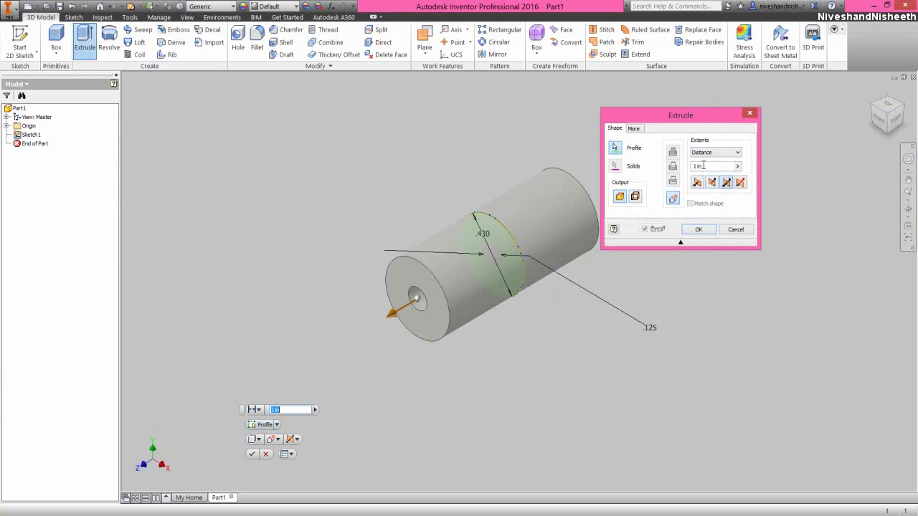
drag(704, 166, 693, 166)
text(3/)
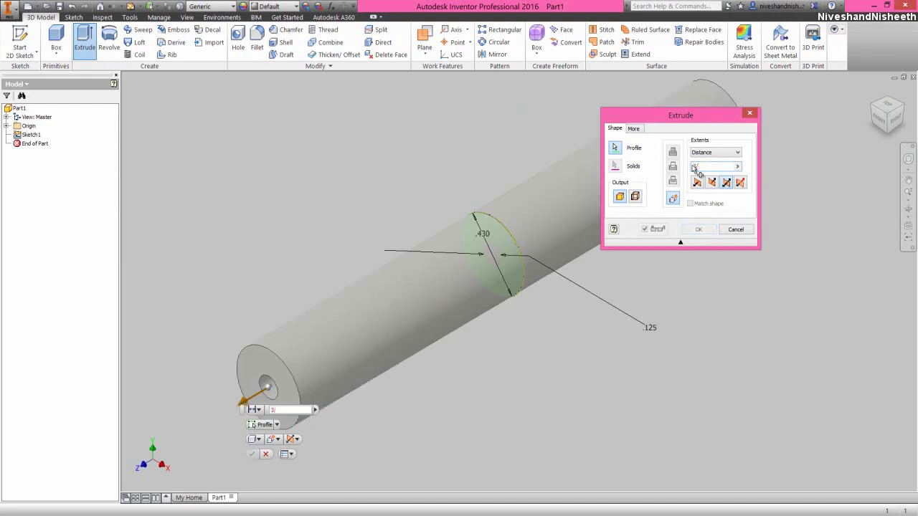
text(32)
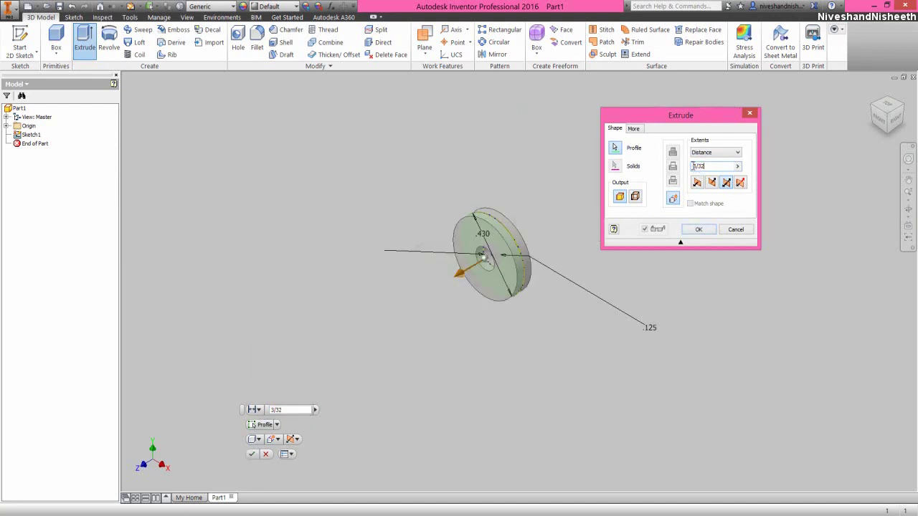
key(Return)
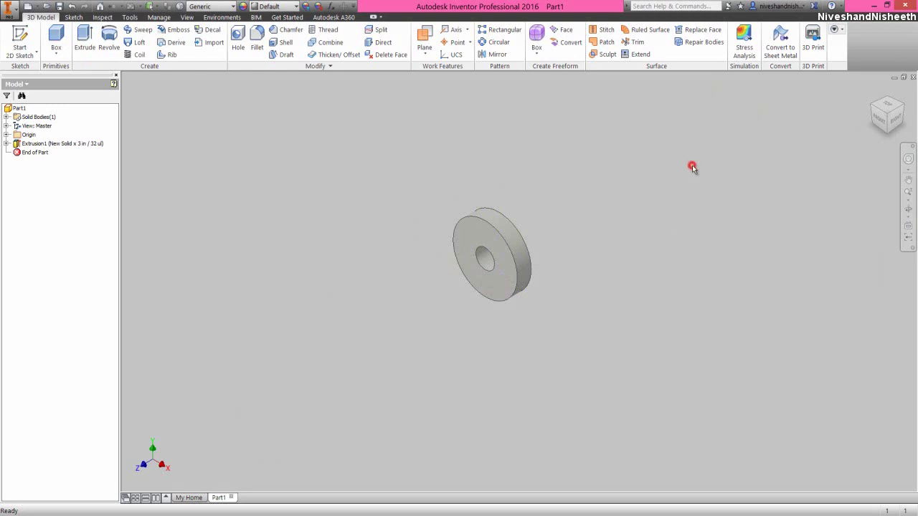
- Apply the Poplar appearance to the whole part and save it as Piston
click(19, 108)
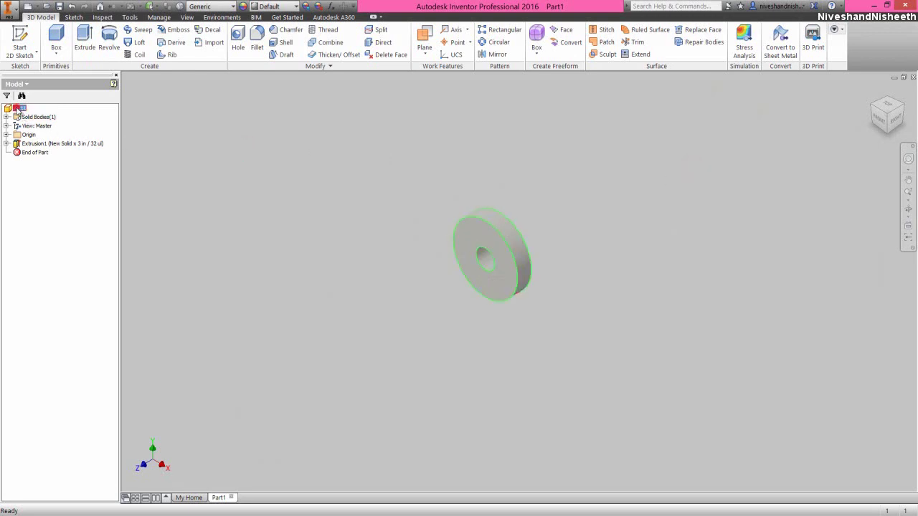
click(243, 6)
click(226, 348)
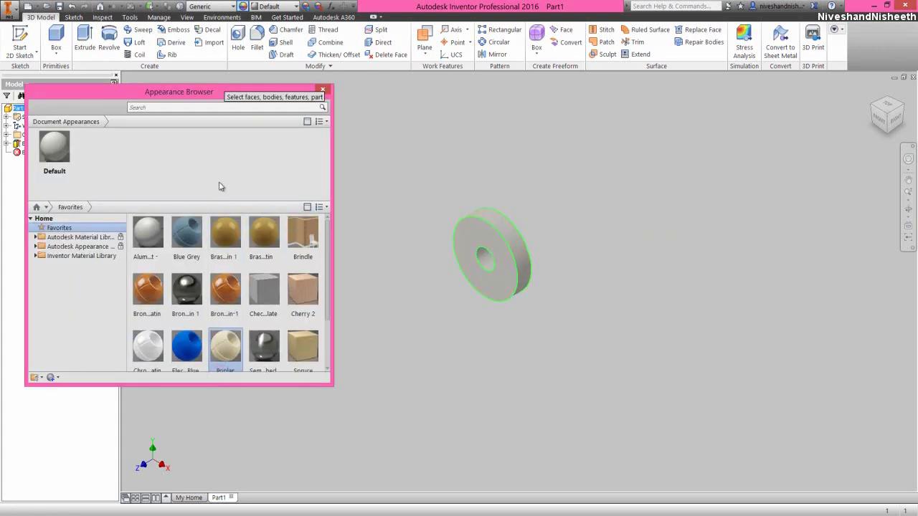
scroll(223, 322, down, 1)
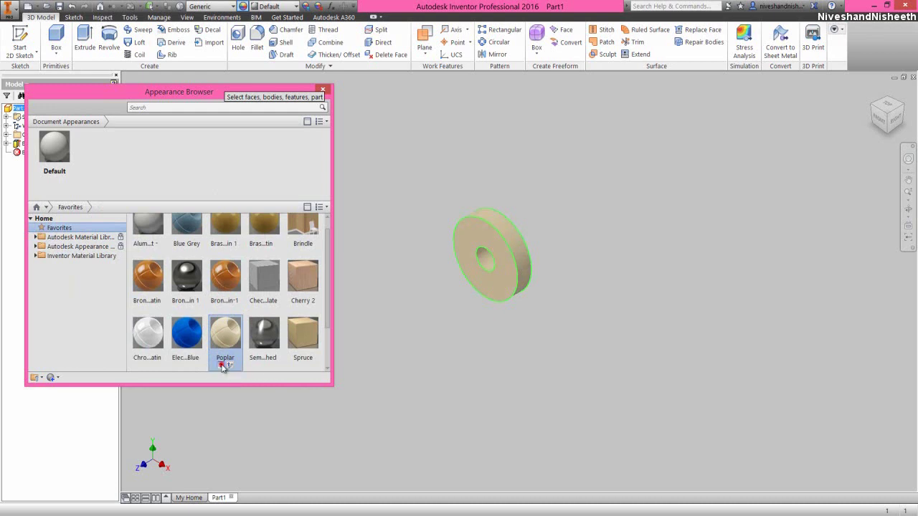
click(223, 366)
click(199, 167)
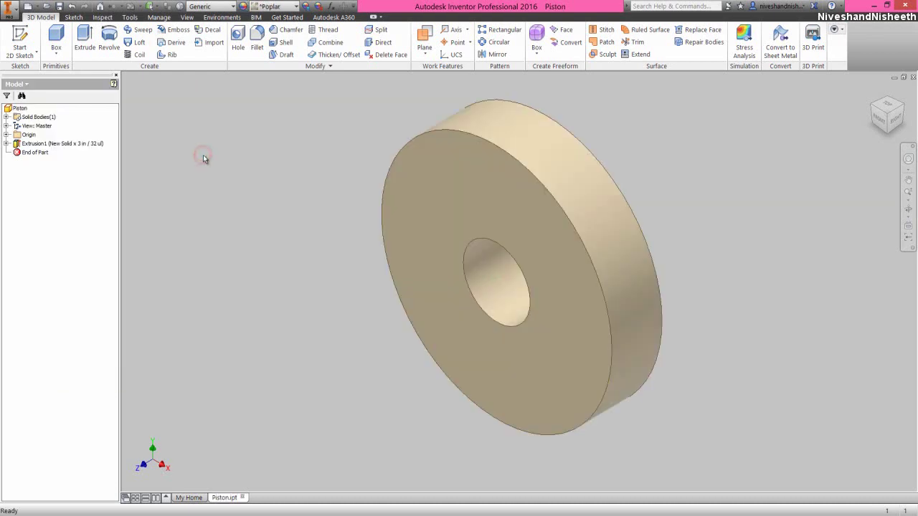
- Fillet both outer circular edges of the piston with a 0.025 in radius
click(261, 53)
click(657, 145)
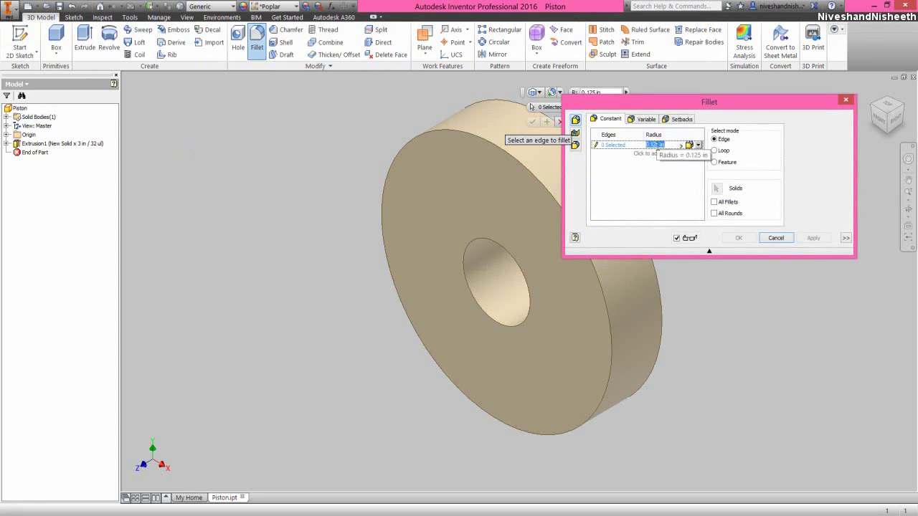
key(BackSpace)
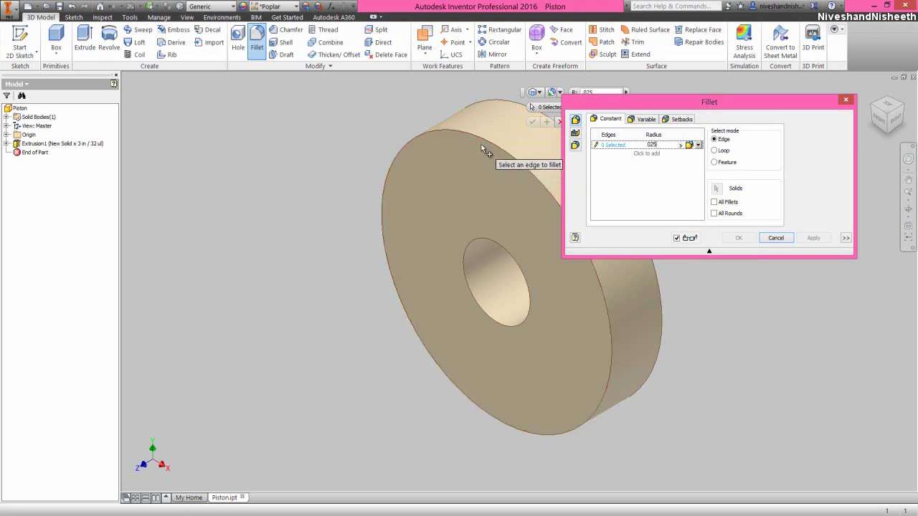
text(.025)
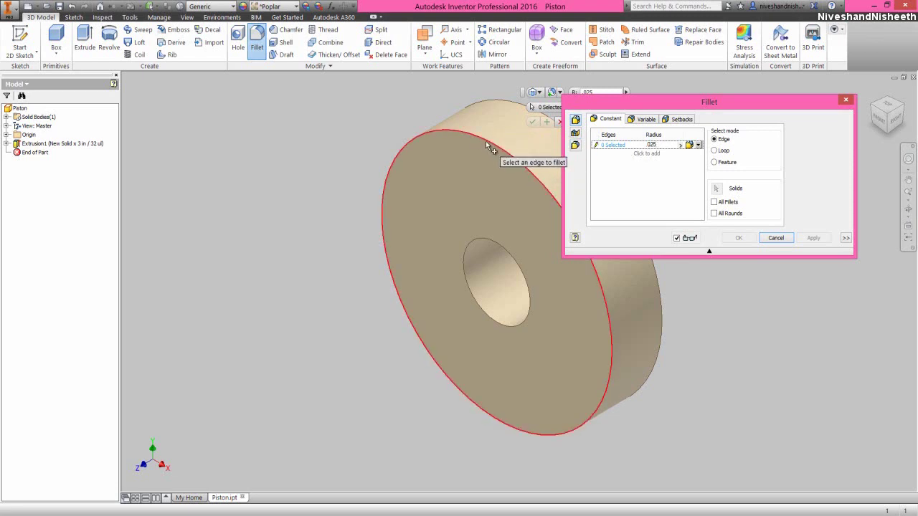
click(485, 140)
click(519, 121)
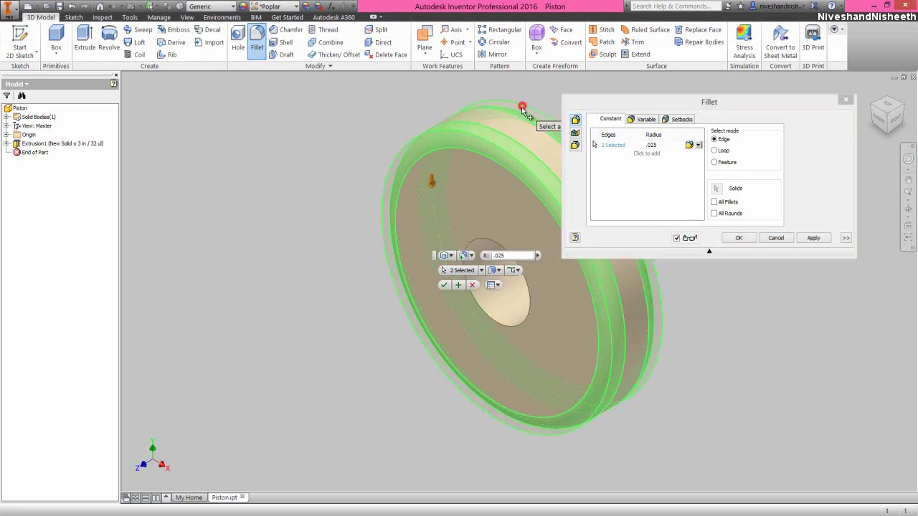
click(739, 238)
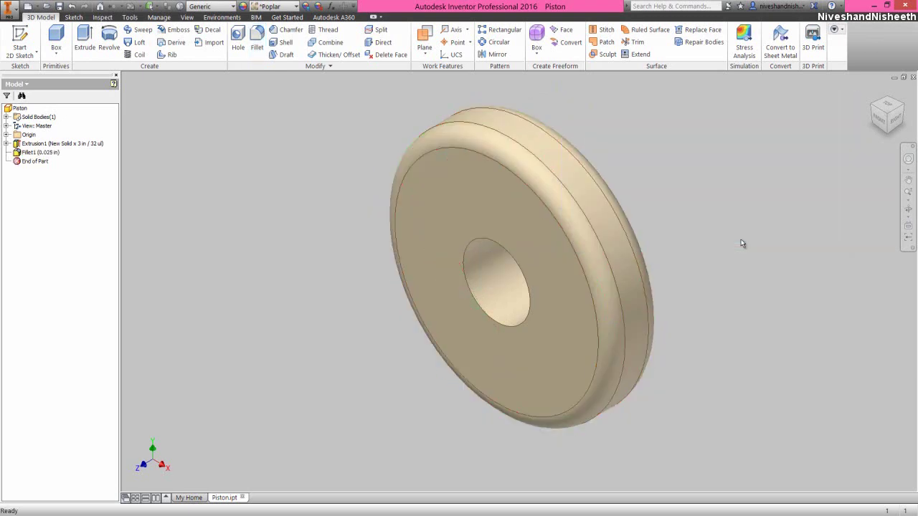
click(741, 241)
click(738, 269)
click(359, 153)
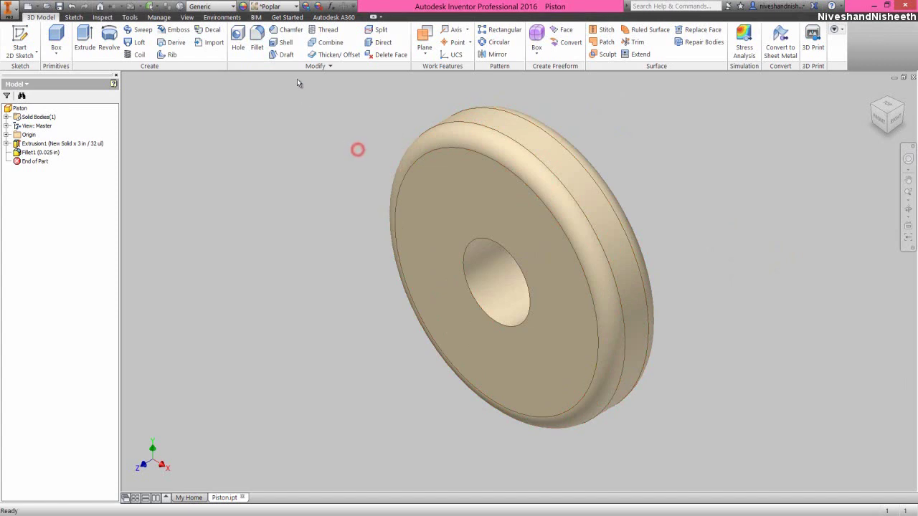
- Chamfer the central hole's edges on both faces of the piston with a 0.005 in distance
click(291, 33)
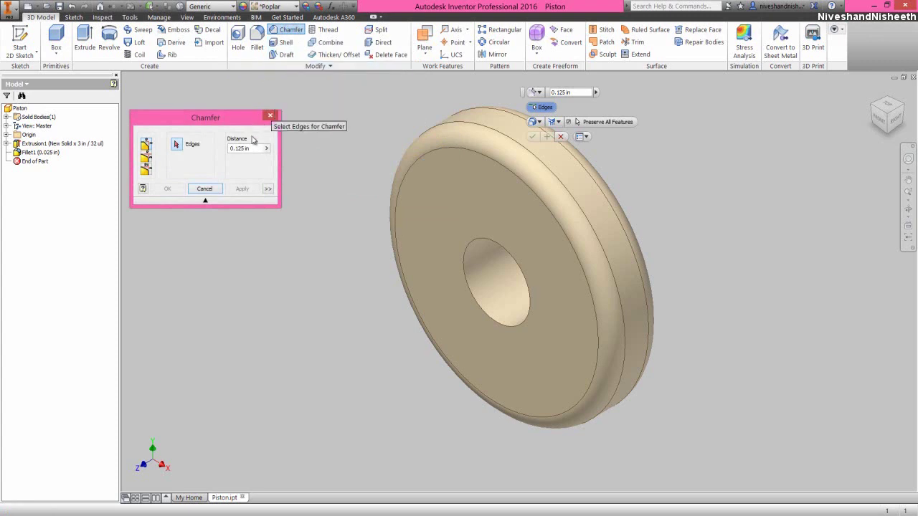
drag(250, 149, 232, 149)
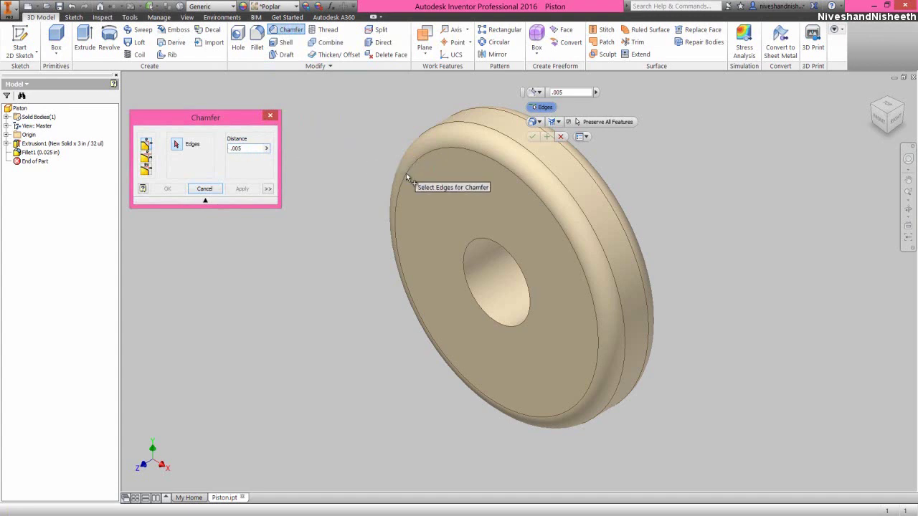
click(490, 237)
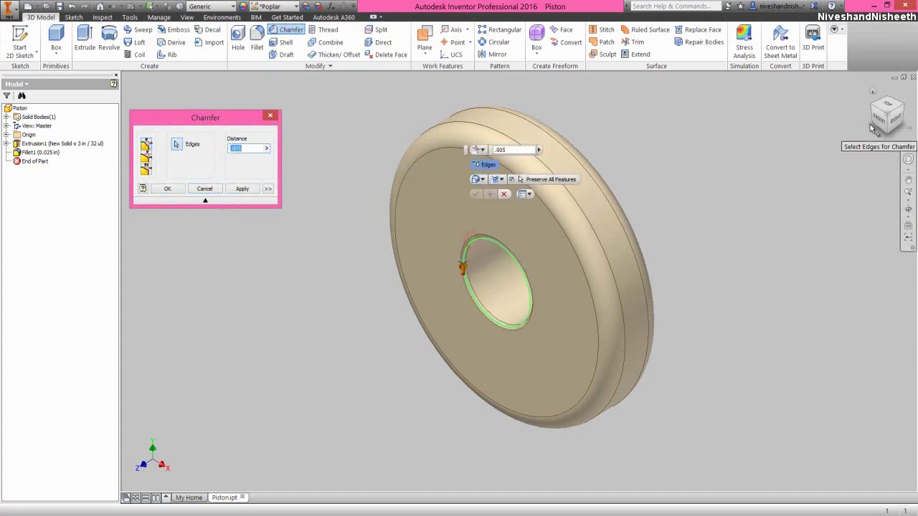
click(909, 109)
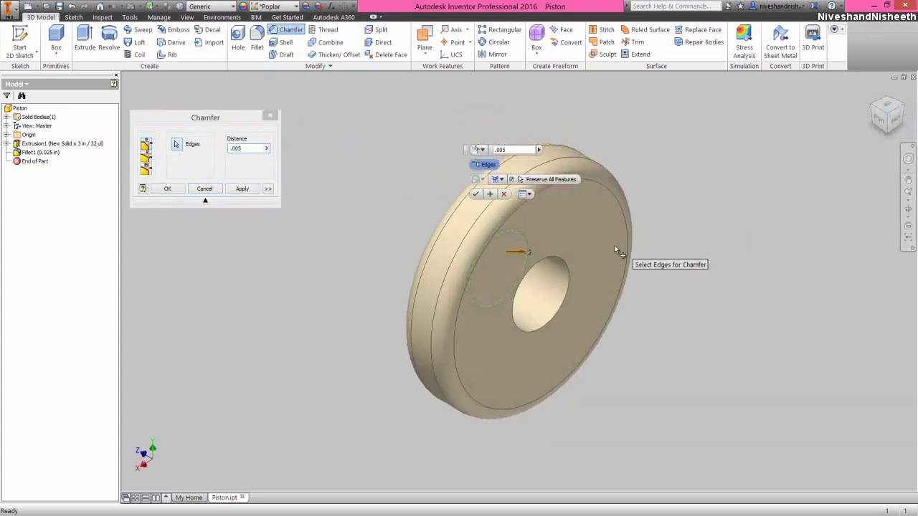
click(571, 267)
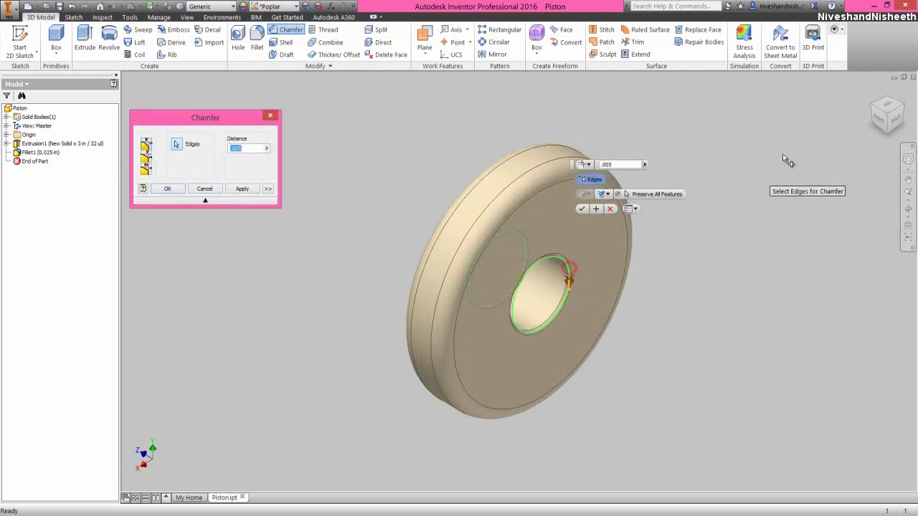
click(874, 110)
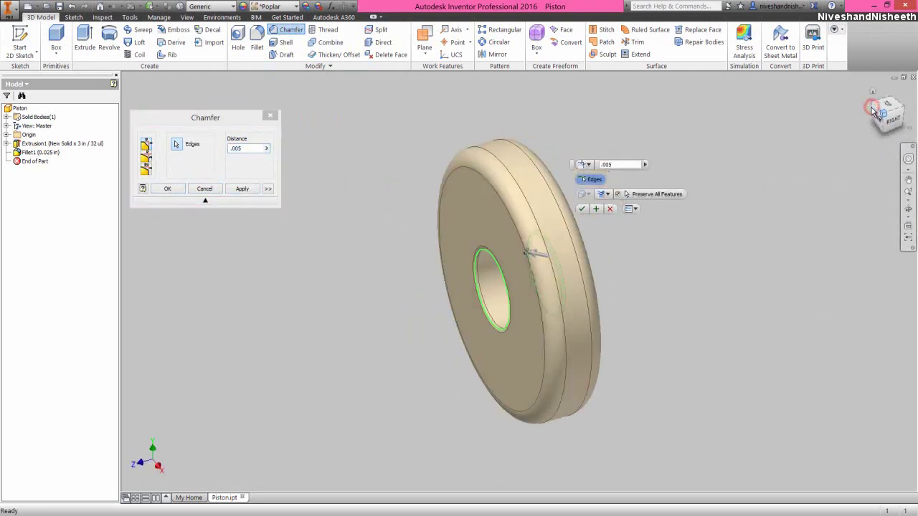
click(171, 189)
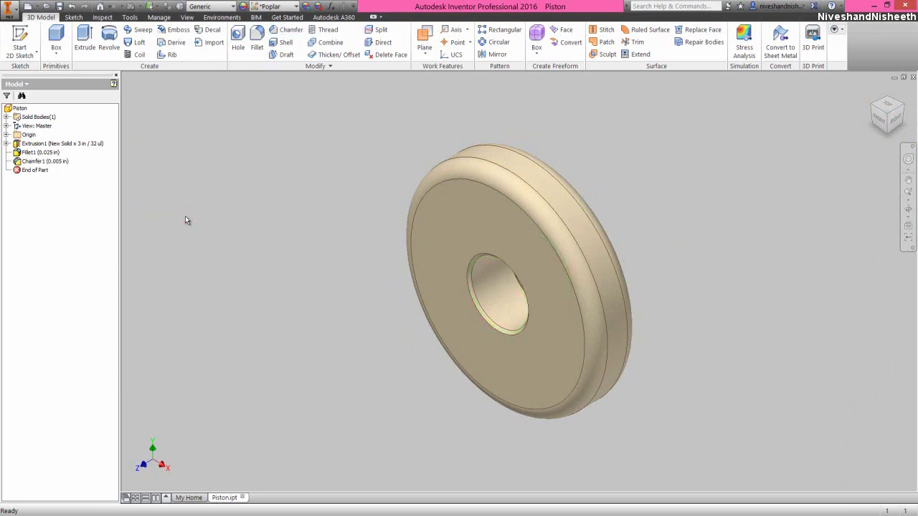
- Start a sketch on the piston's front face and draw a 0.043 in diameter circle to the left of the central hole
click(83, 40)
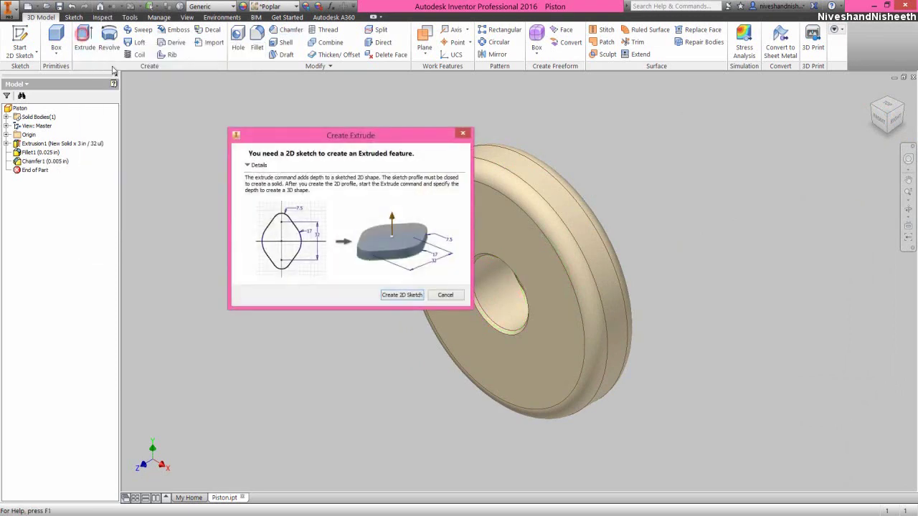
click(401, 295)
click(438, 252)
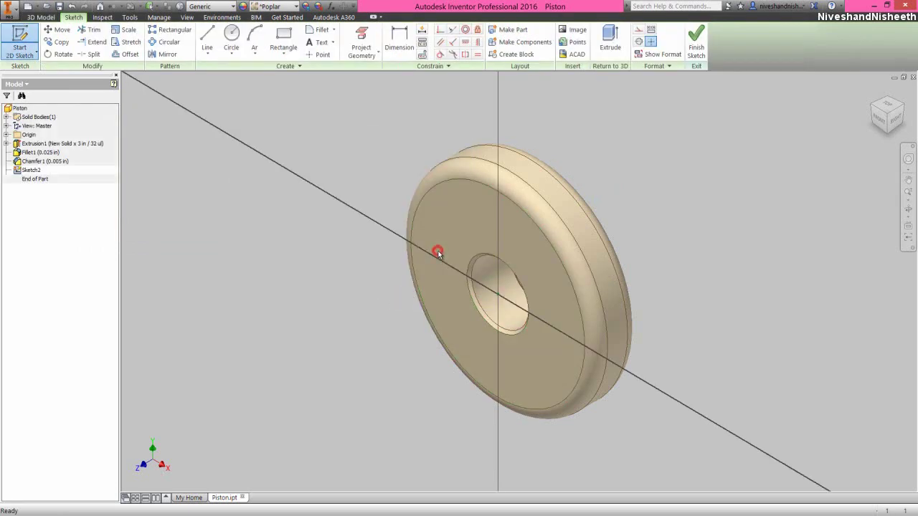
click(231, 37)
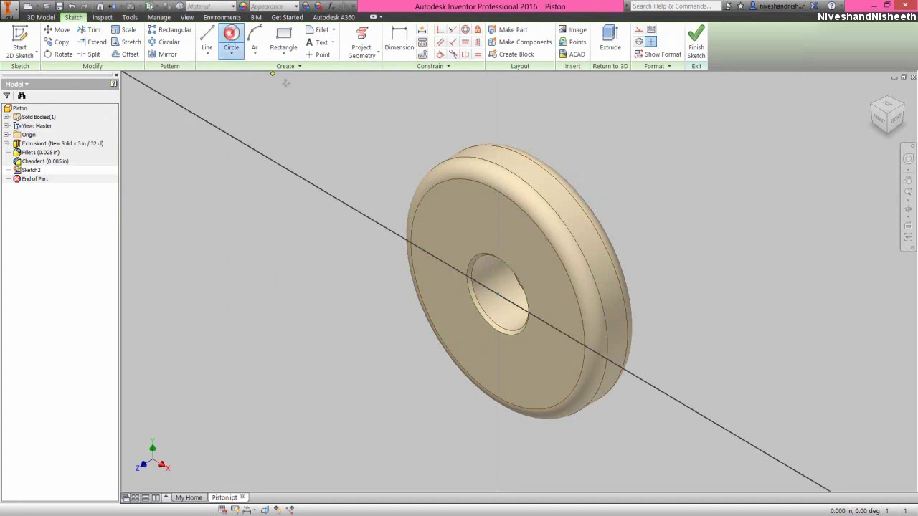
click(885, 122)
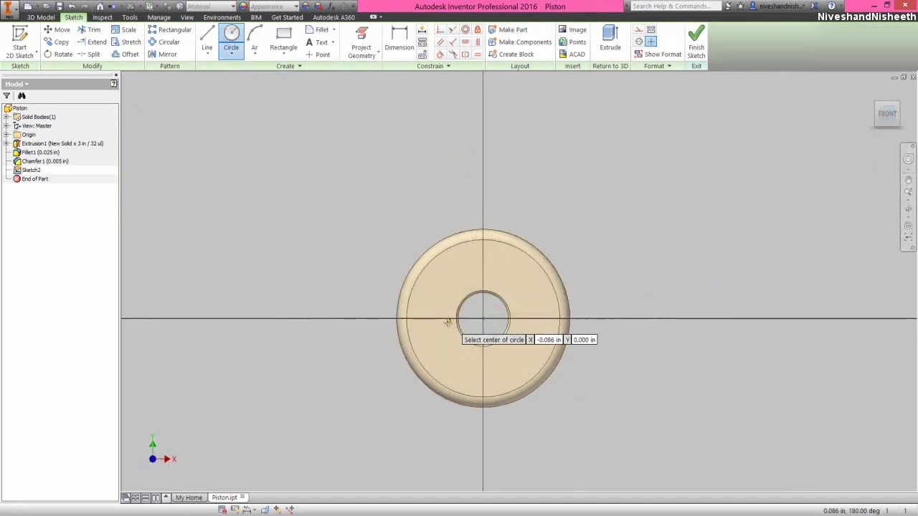
click(434, 320)
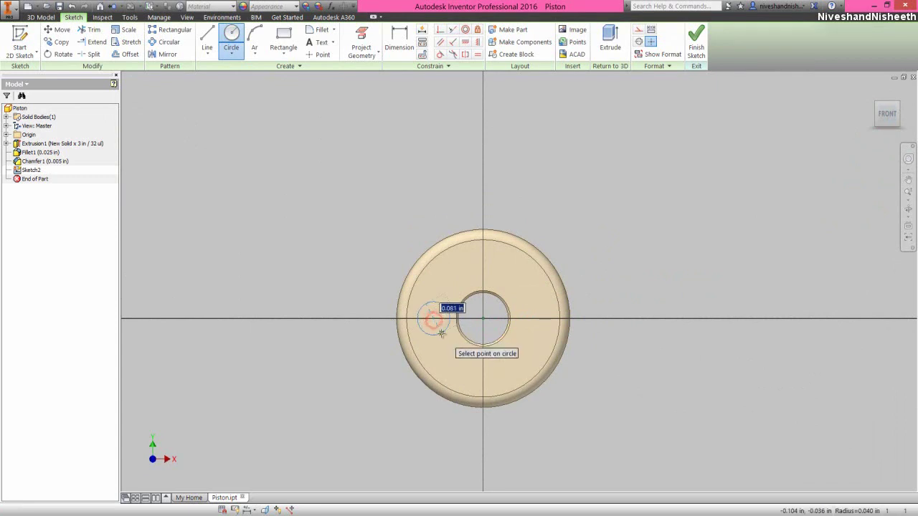
key(BackSpace)
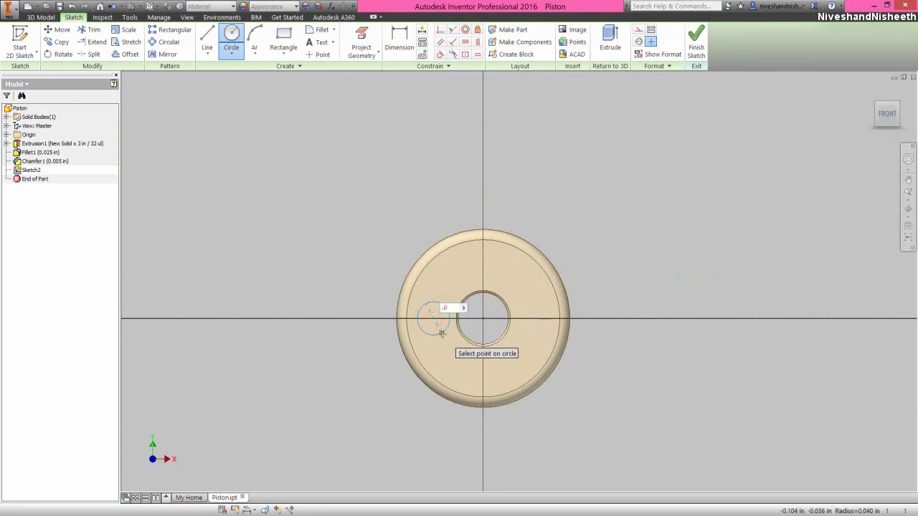
text(.043)
key(Return)
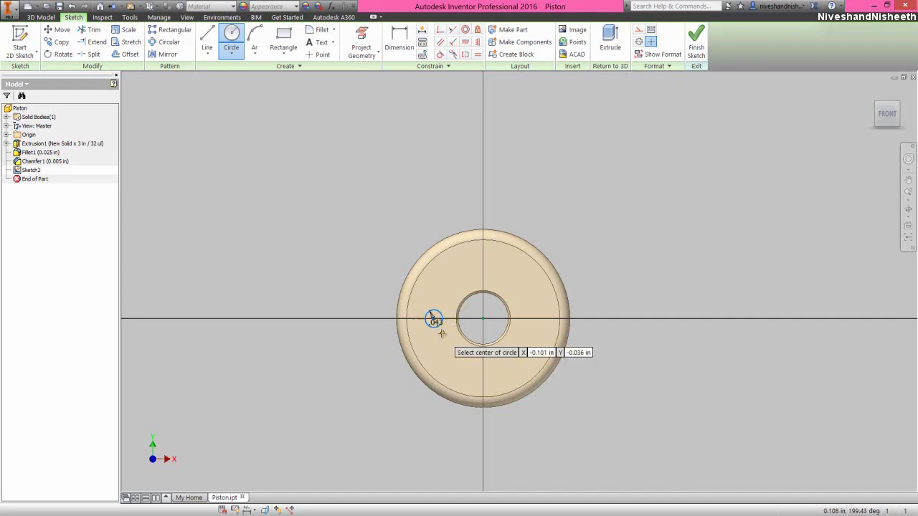
- Dimension the horizontal distance from the small circle's center to the piston's center as 0.15 in
scroll(481, 333, up, 5)
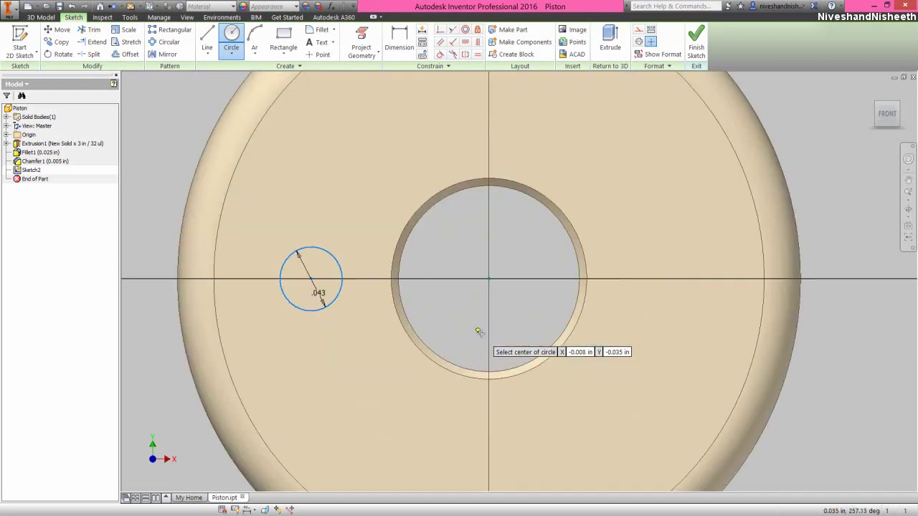
right_click(464, 315)
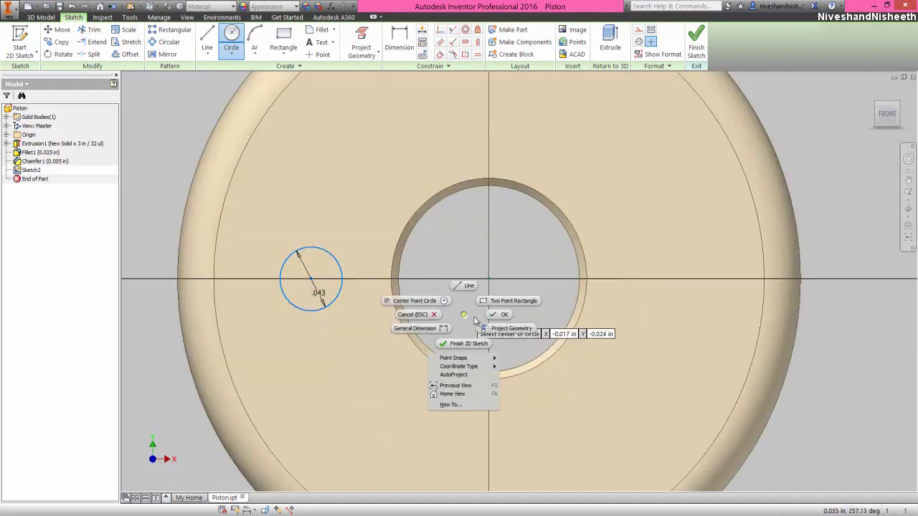
click(431, 329)
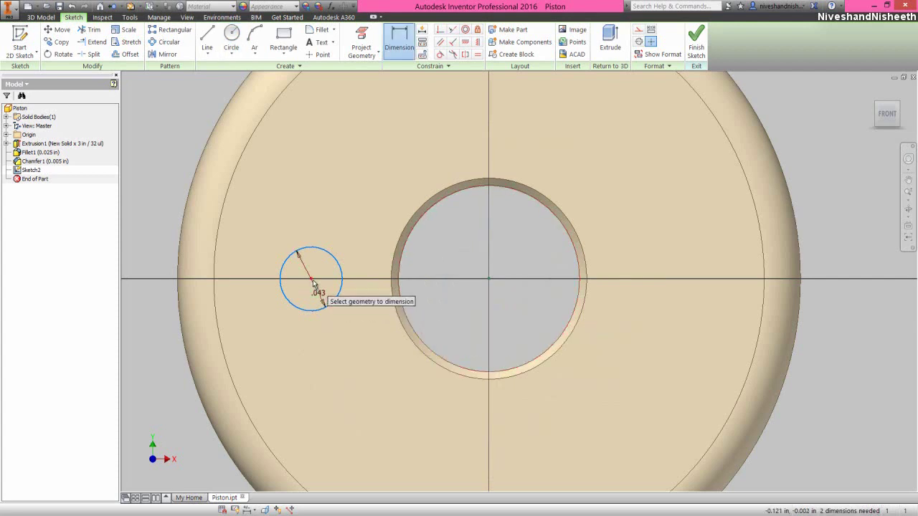
click(489, 279)
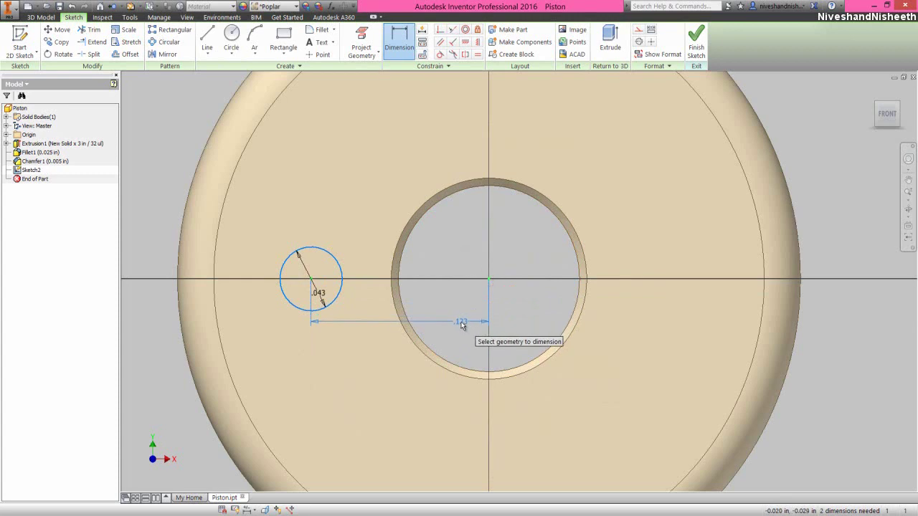
click(460, 320)
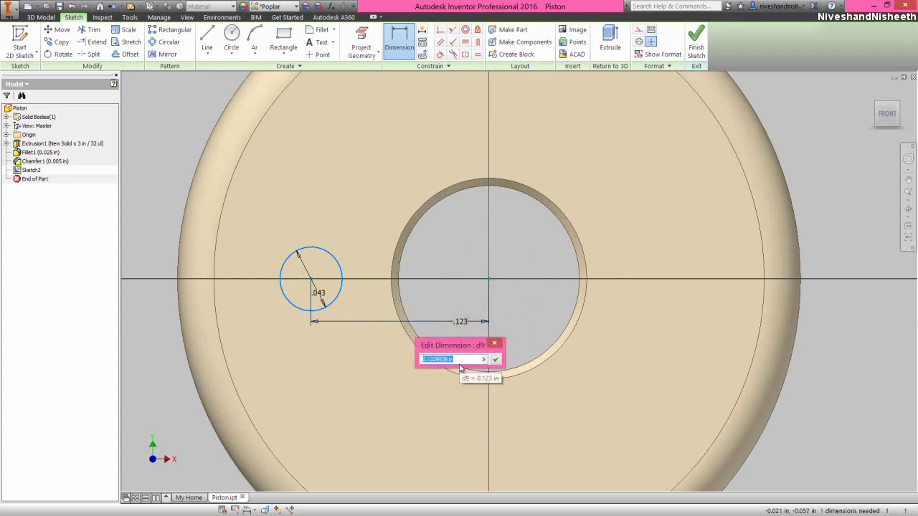
text(.15)
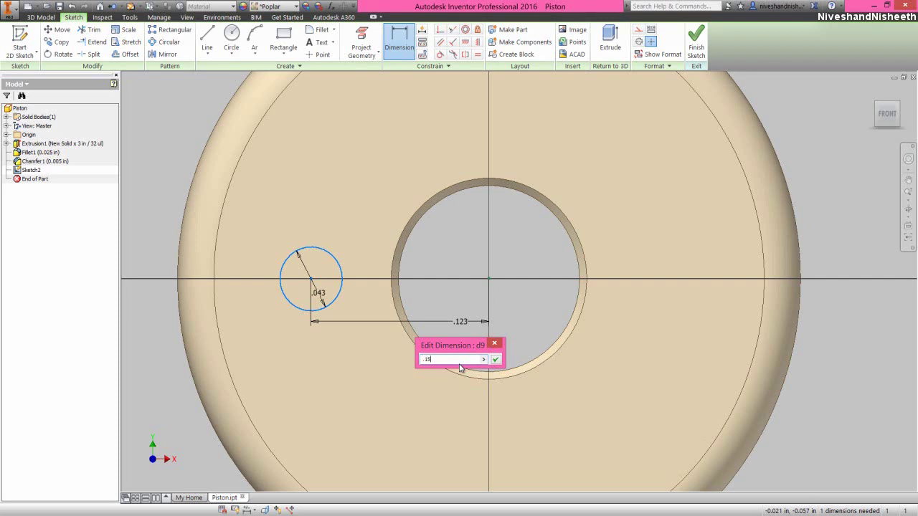
key(Return)
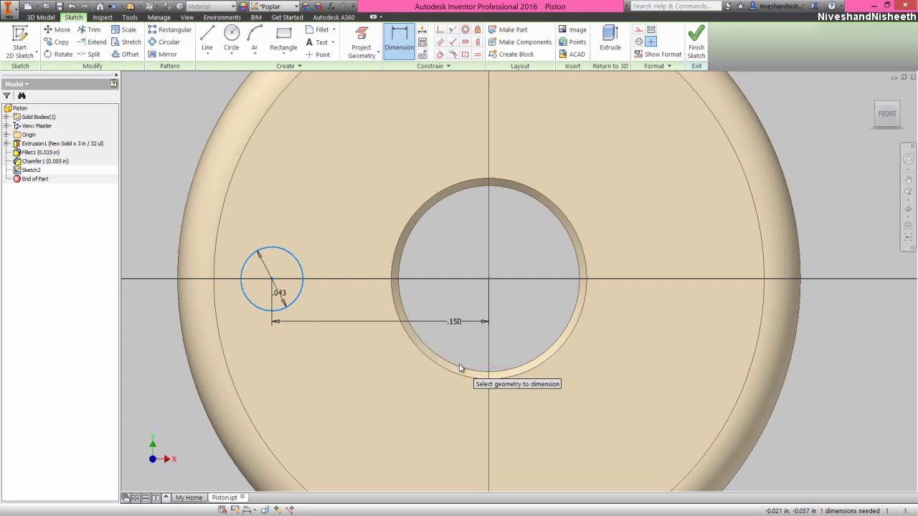
right_click(515, 311)
click(554, 309)
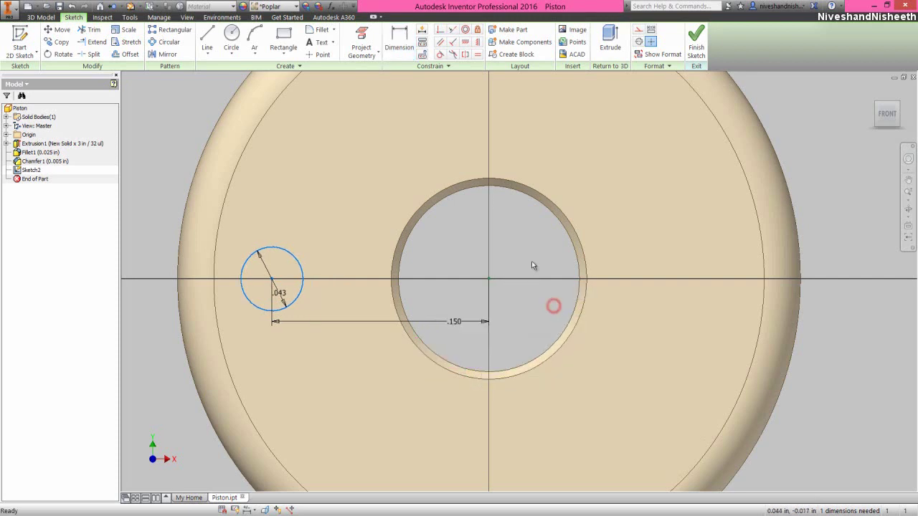
- Constrain the small circle's center horizontally to the piston's center and finish the sketch
click(466, 43)
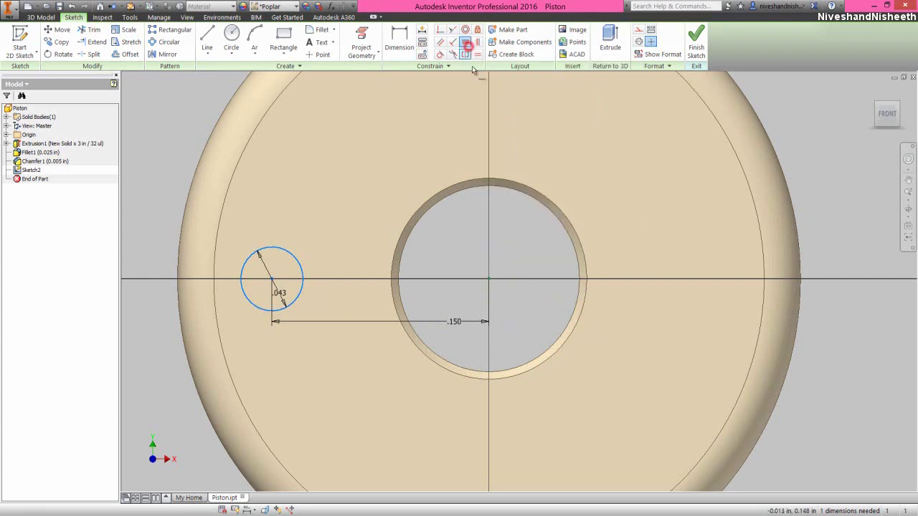
click(488, 279)
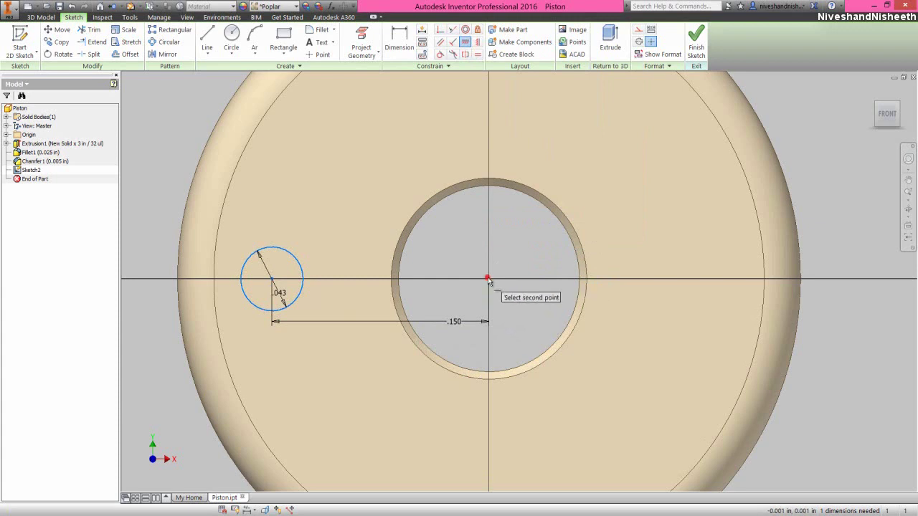
click(270, 280)
right_click(460, 242)
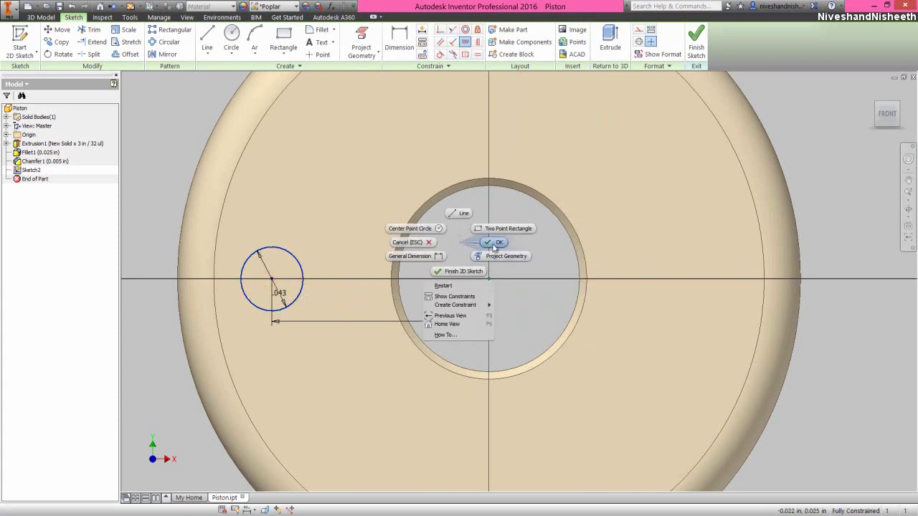
click(494, 245)
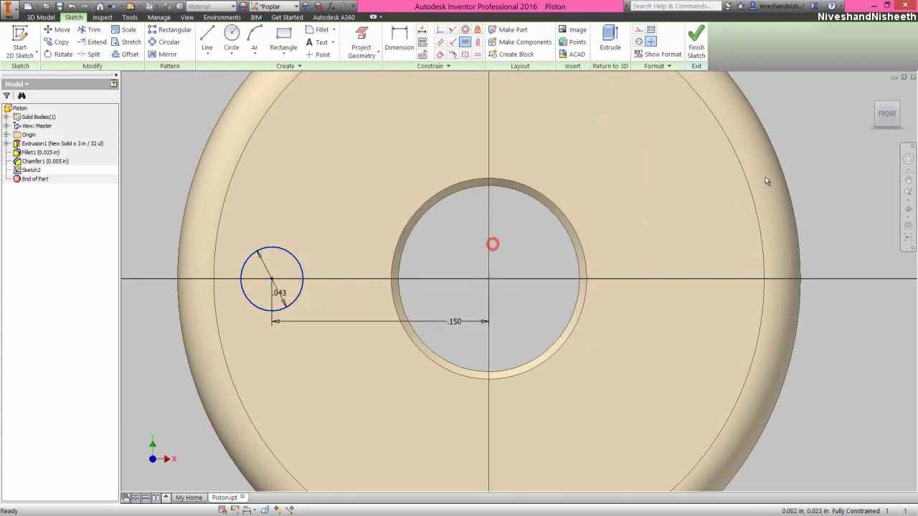
click(897, 107)
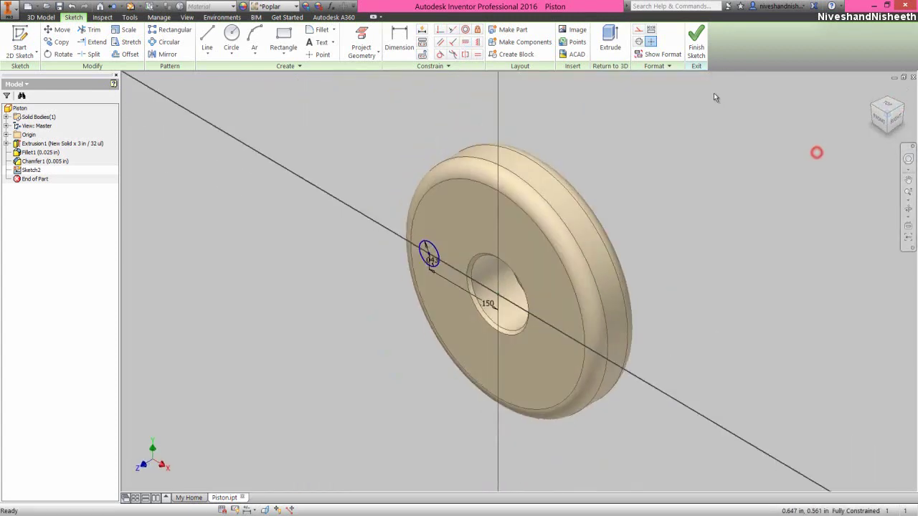
click(696, 51)
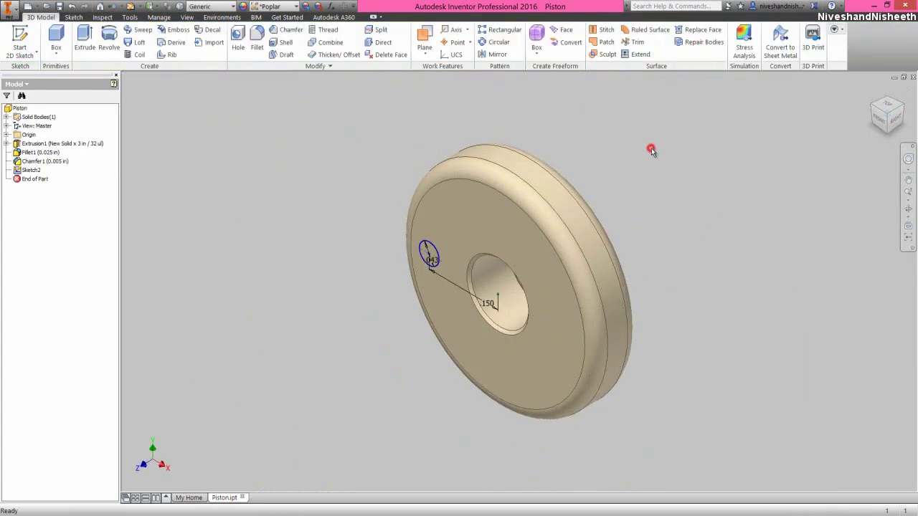
- Extrude the small circle as a cut through the piston with the extents set to All
click(84, 43)
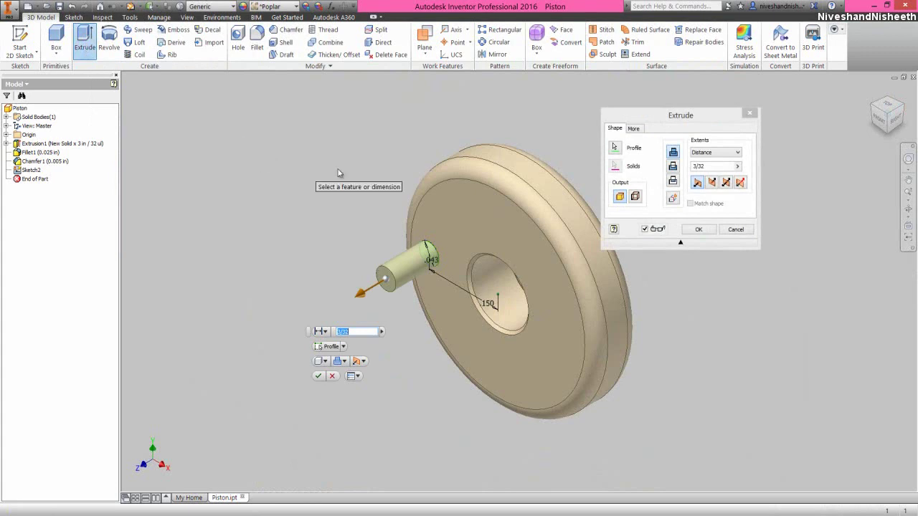
click(659, 127)
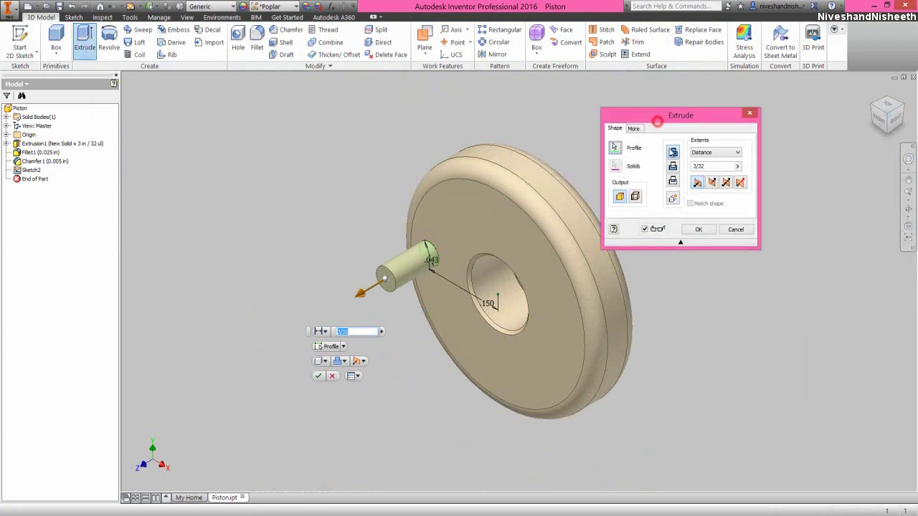
click(673, 167)
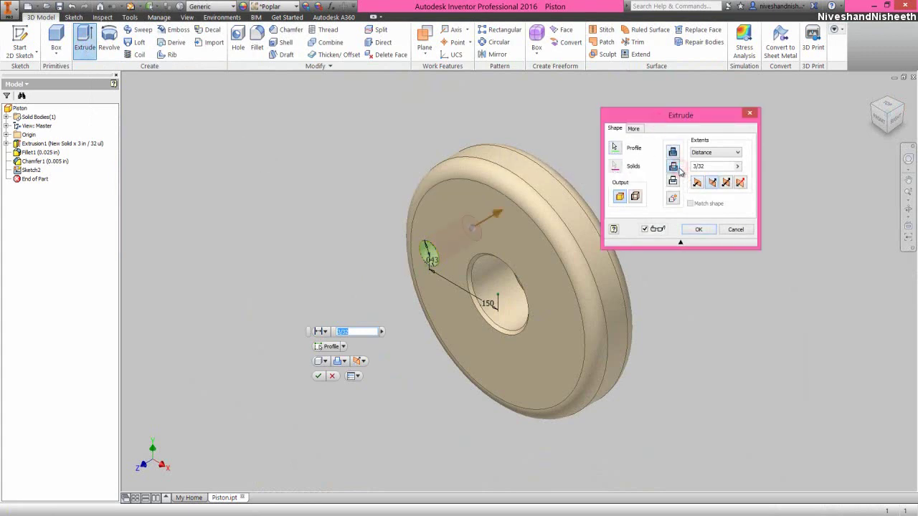
click(702, 153)
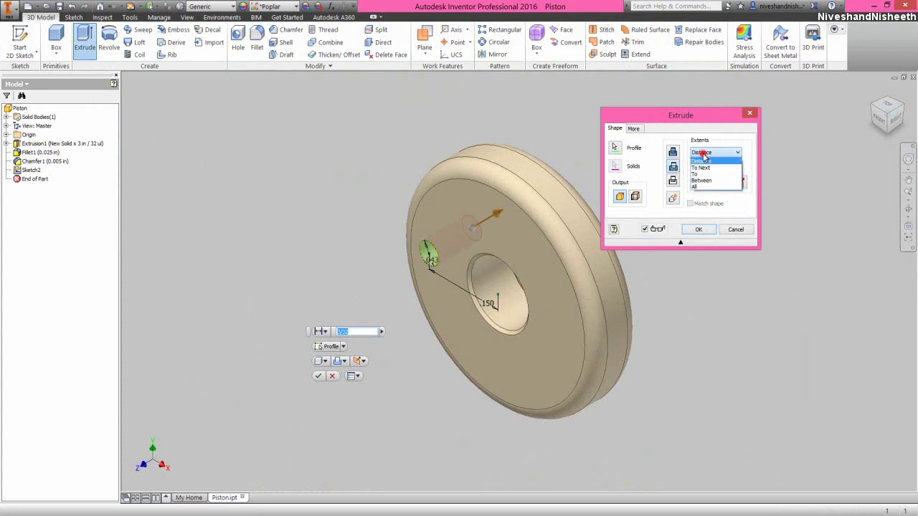
click(705, 187)
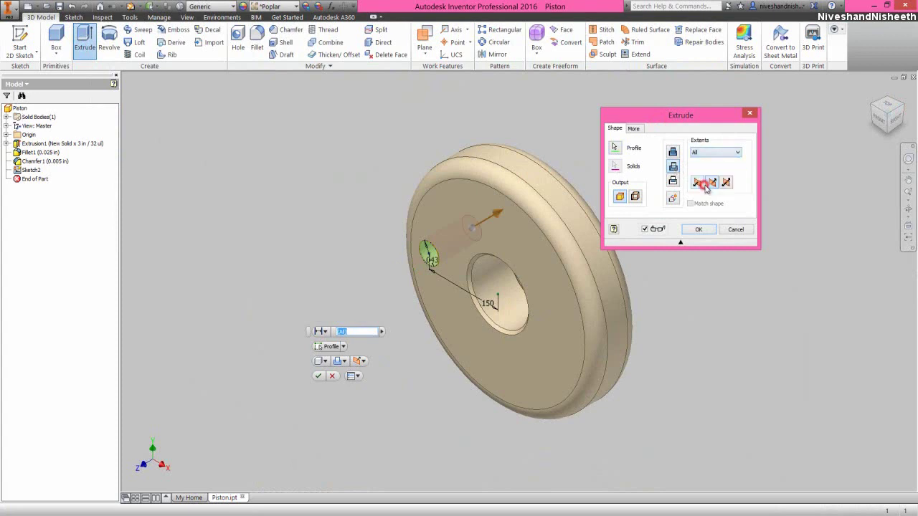
- Complete the through-all cut of the small hole and pattern it circularly with 3 occurrences over 360 degrees around the Z axis
click(697, 230)
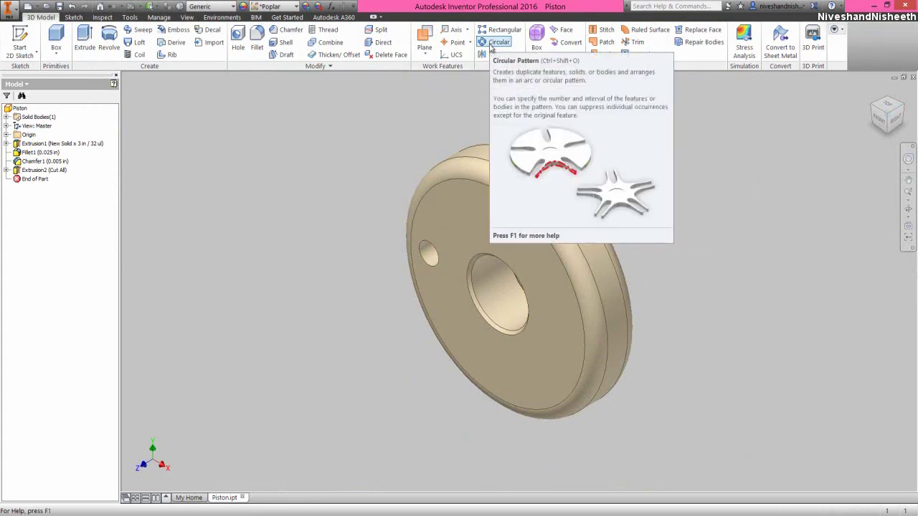
click(497, 42)
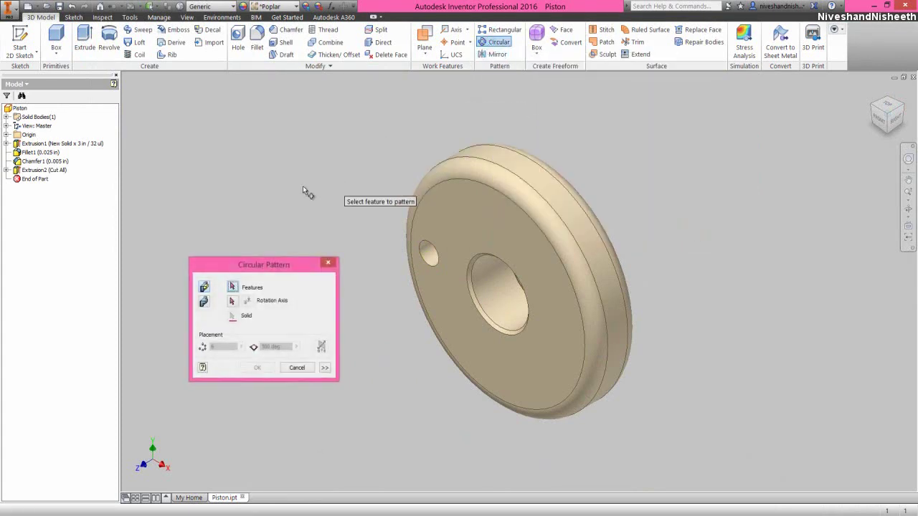
click(63, 172)
click(63, 172)
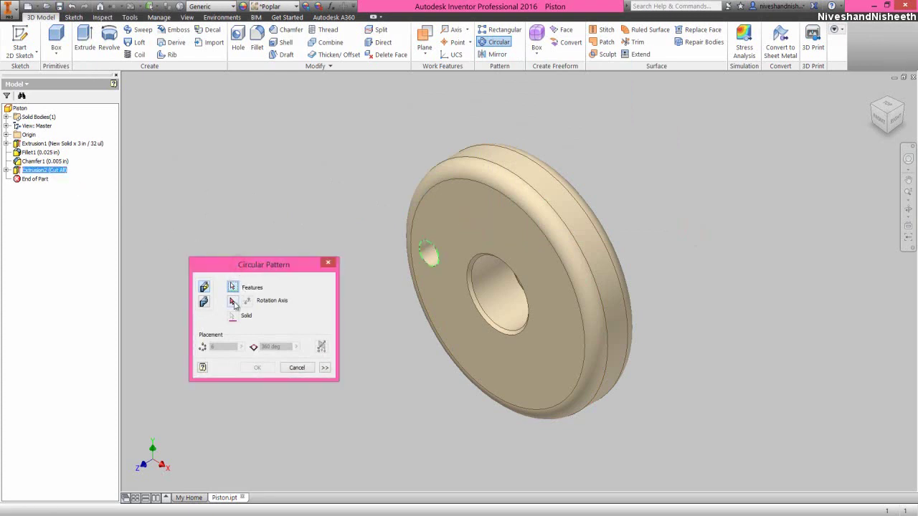
click(233, 303)
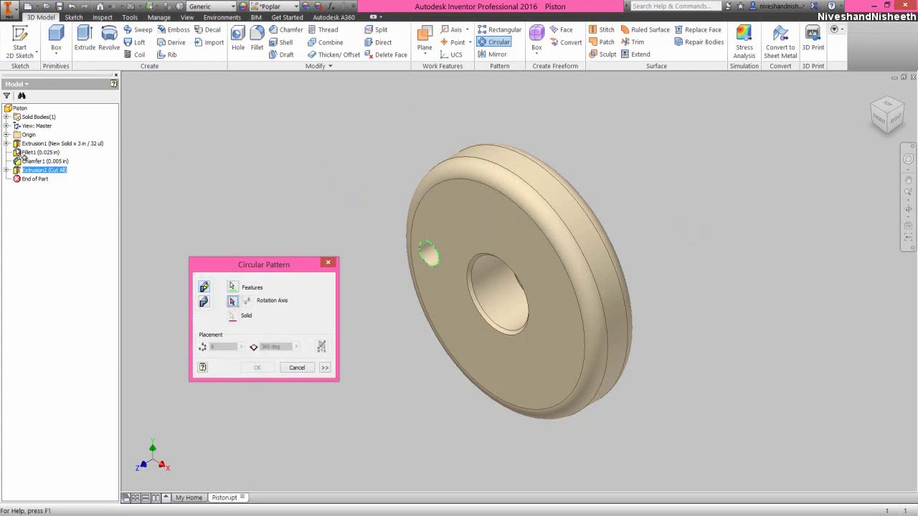
click(7, 135)
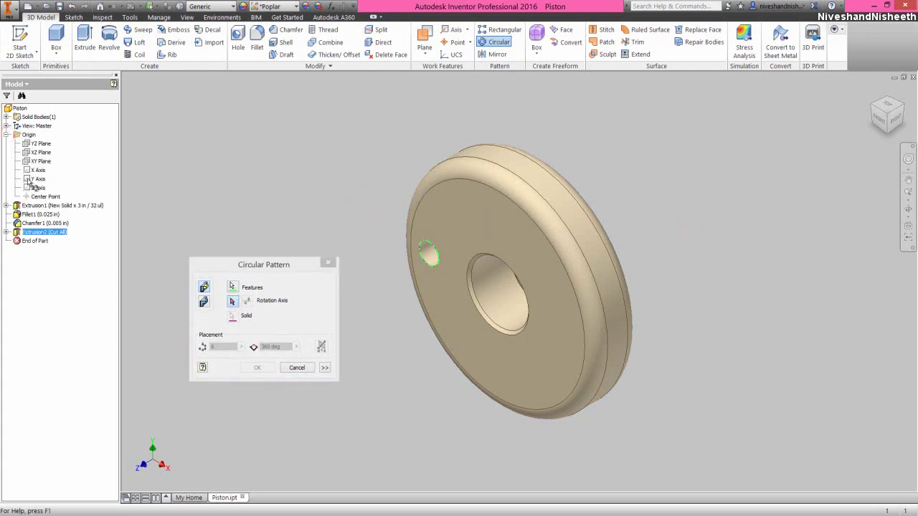
click(40, 189)
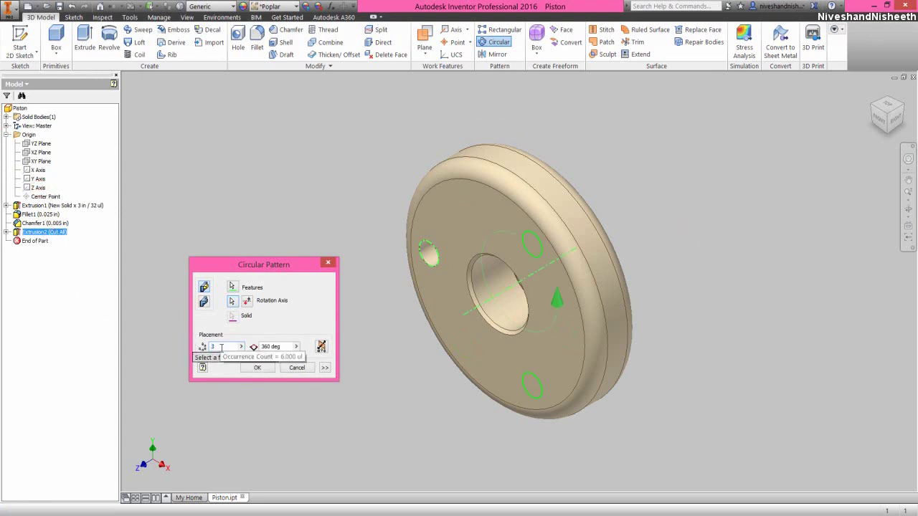
click(262, 370)
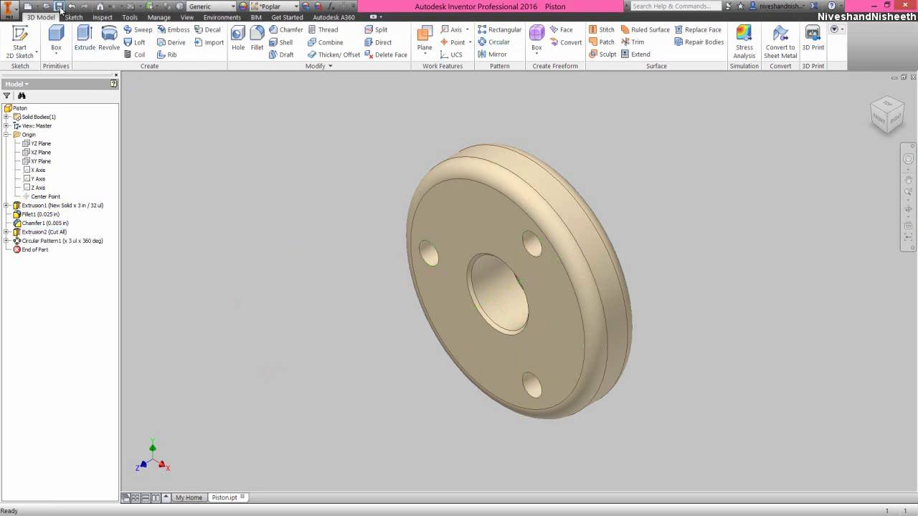
- Create a new part file and start a 2D sketch on the XY plane
click(300, 281)
click(708, 416)
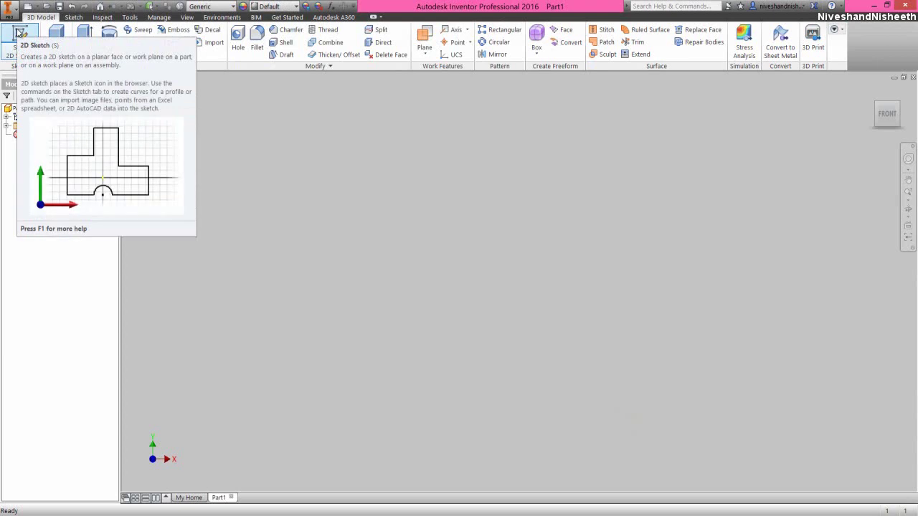
click(20, 32)
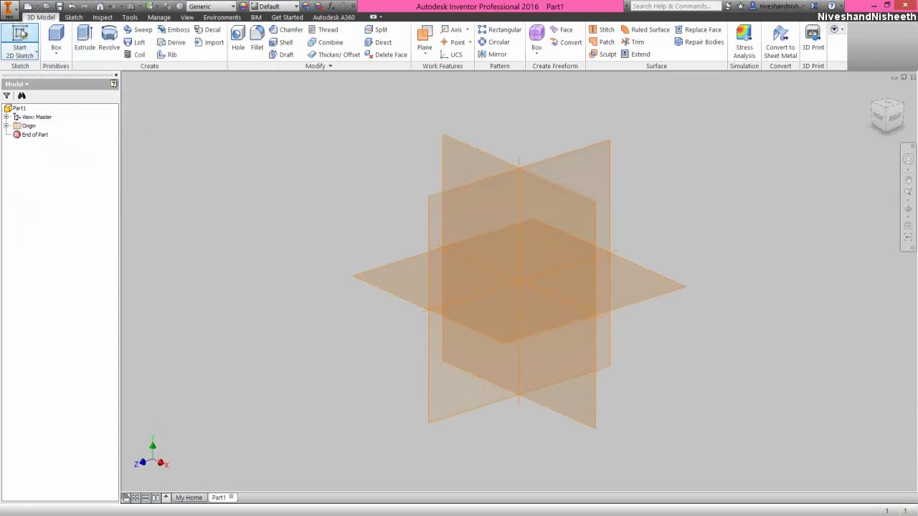
click(451, 141)
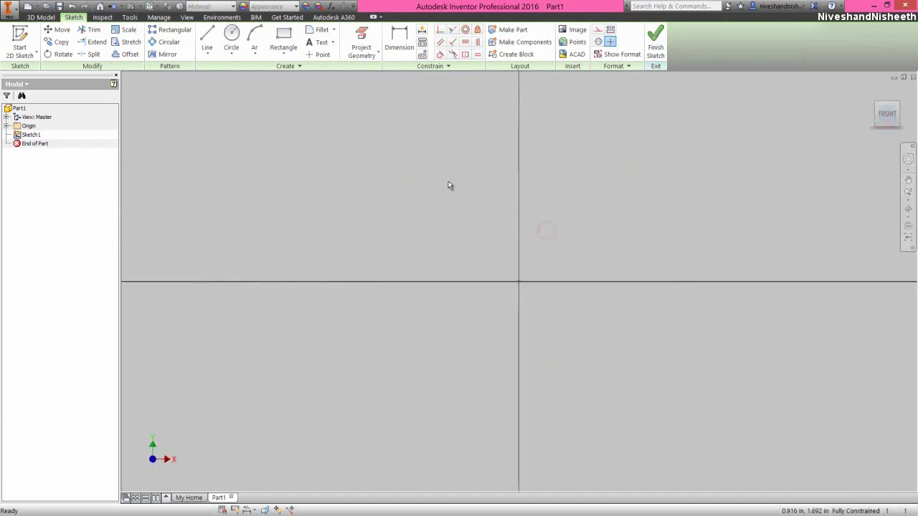
- Project the YZ plane from the part's origin into the sketch as a vertical reference line
click(362, 40)
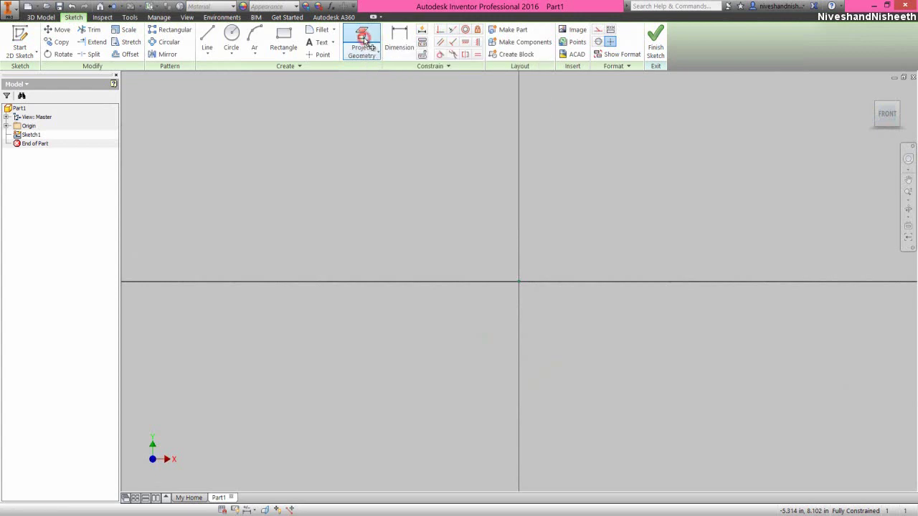
click(6, 126)
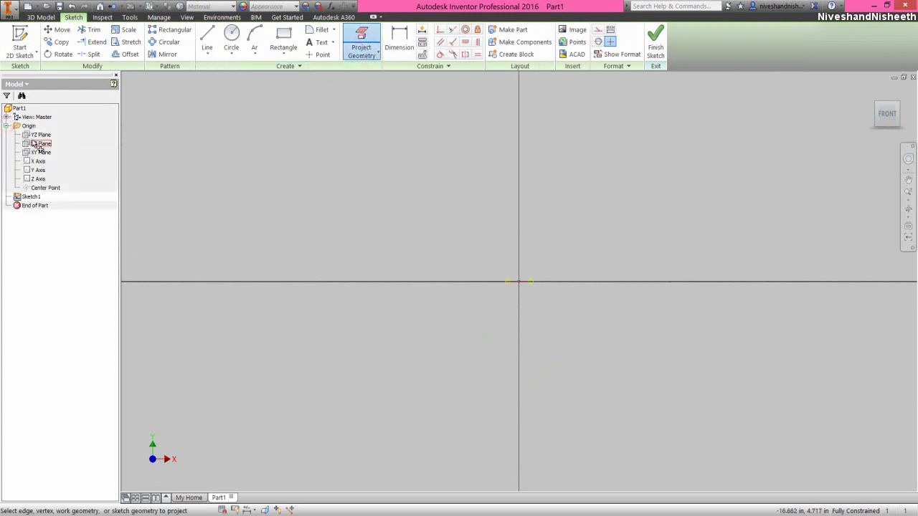
click(41, 135)
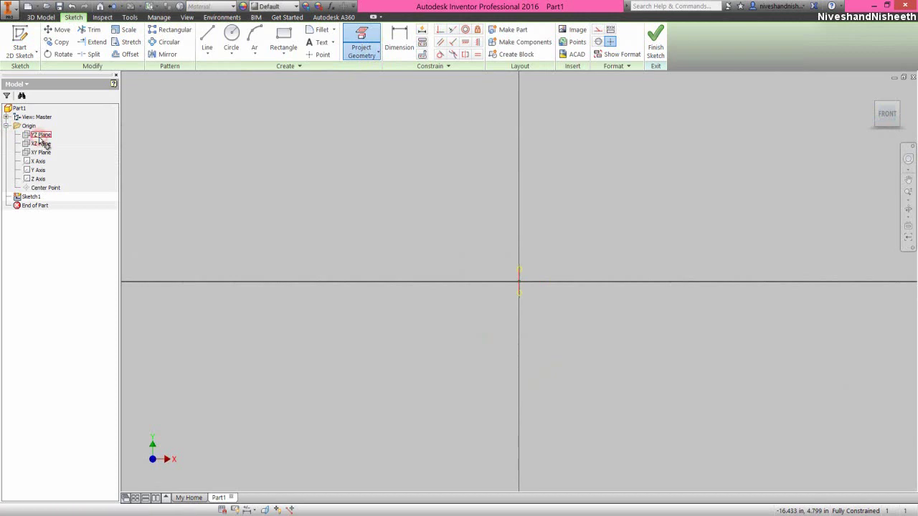
right_click(422, 206)
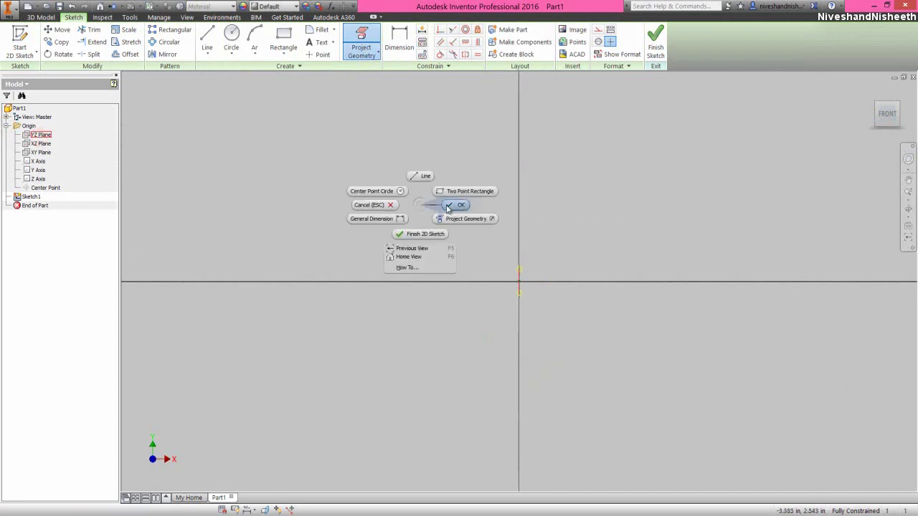
click(451, 205)
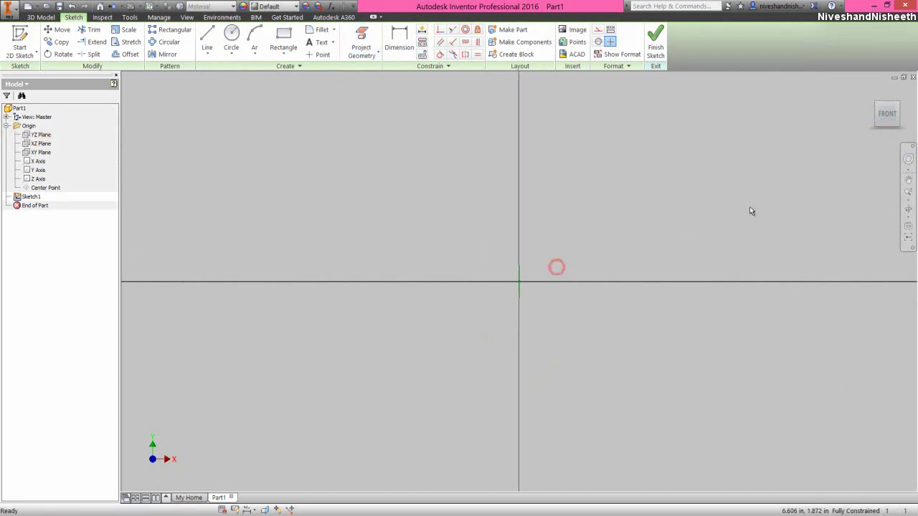
- Convert the projected vertical YZ plane line to a centerline
click(888, 116)
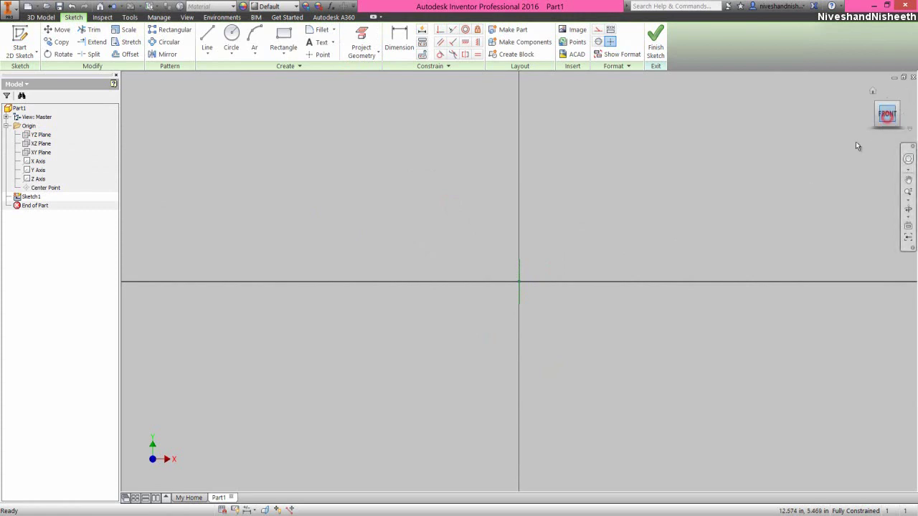
click(675, 208)
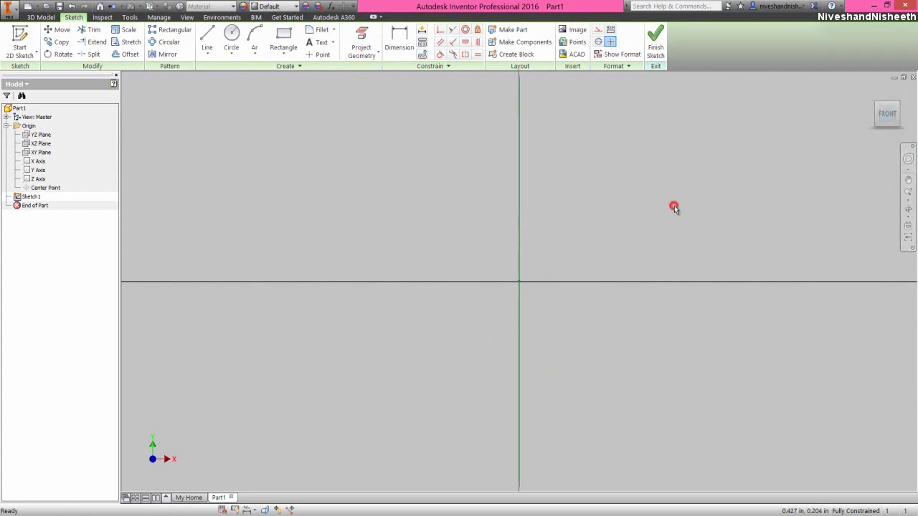
click(518, 169)
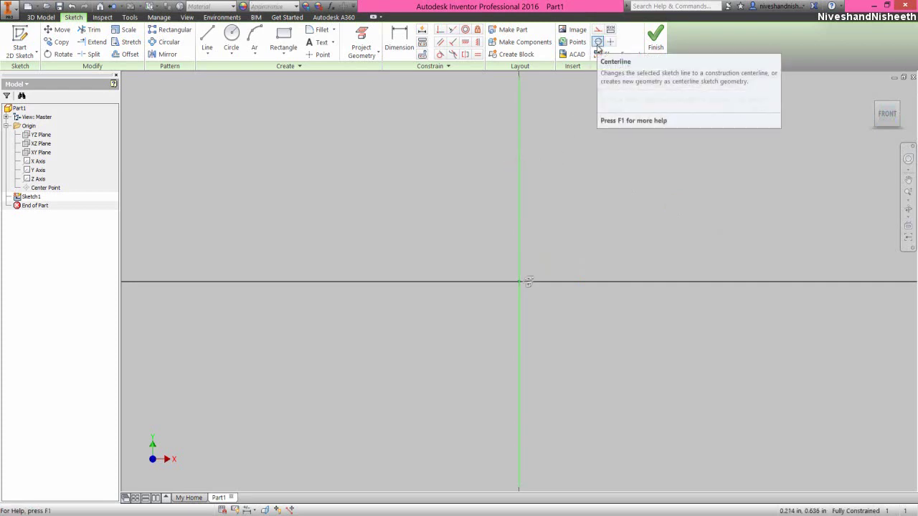
click(597, 43)
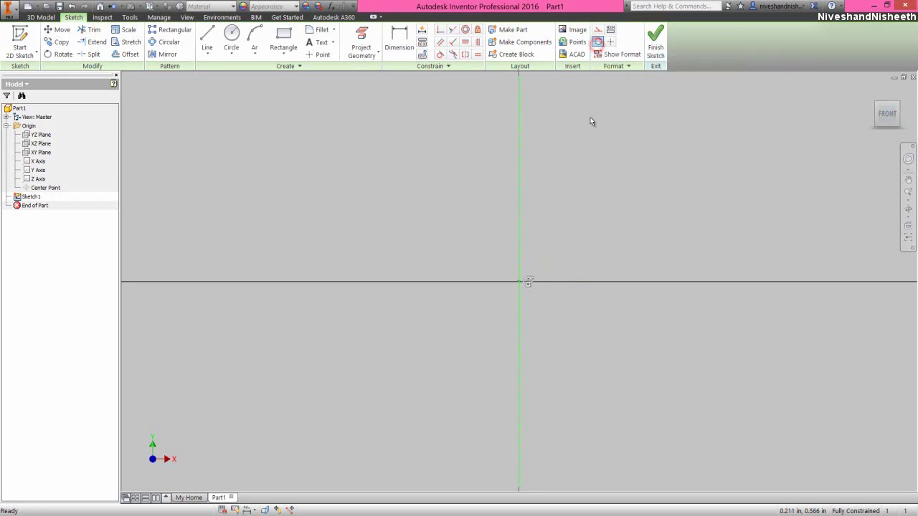
click(583, 154)
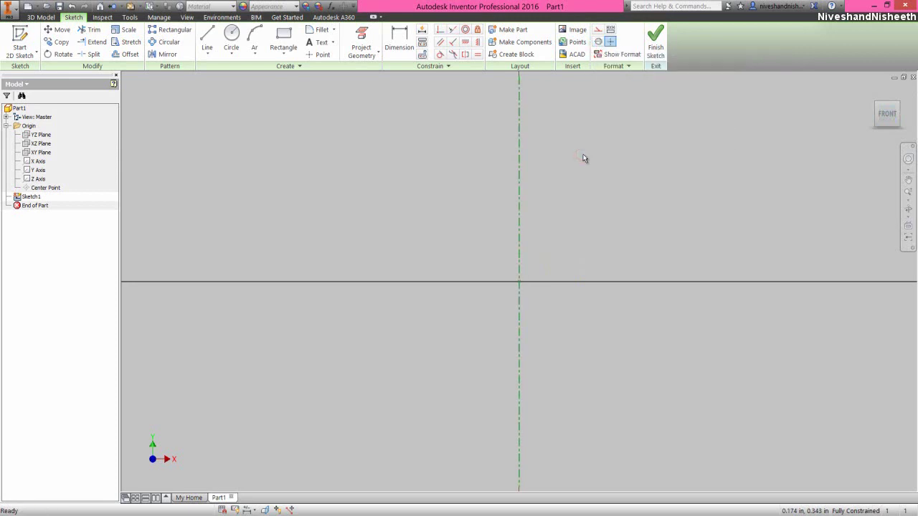
- Sketch three connected lines left of the centerline: a 0.05 in vertical rising from the horizontal axis, a leftward horizontal, and a short upward vertical
right_click(583, 157)
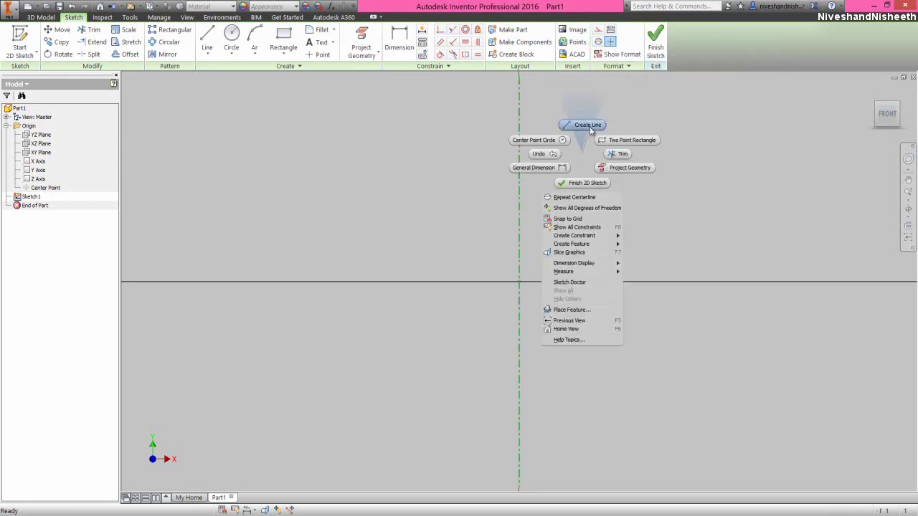
click(589, 127)
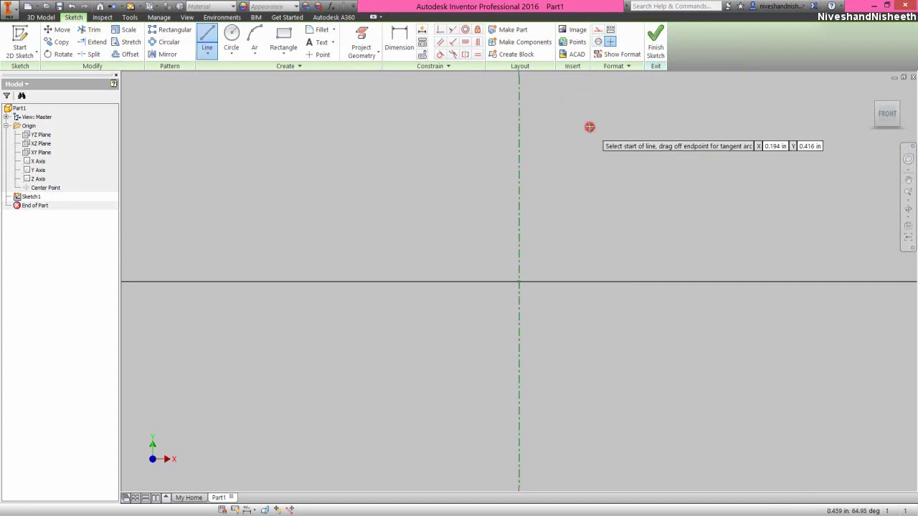
click(484, 281)
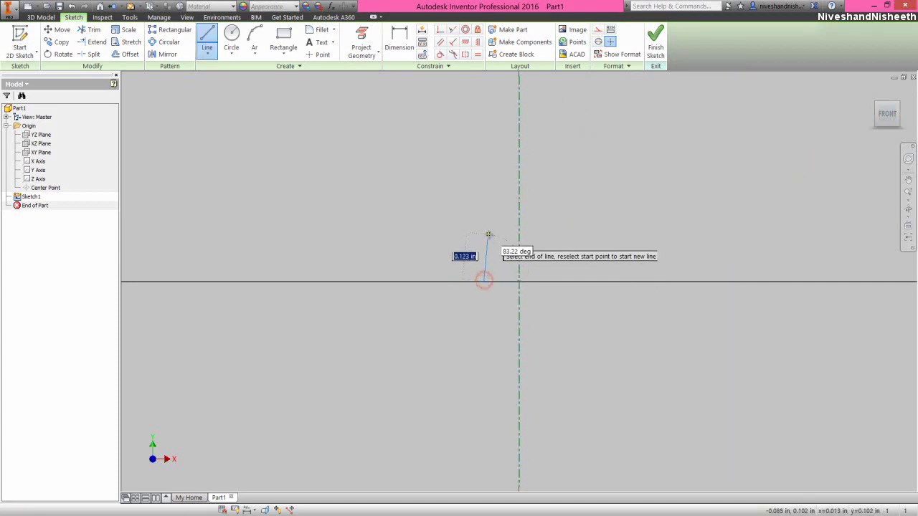
text(.05)
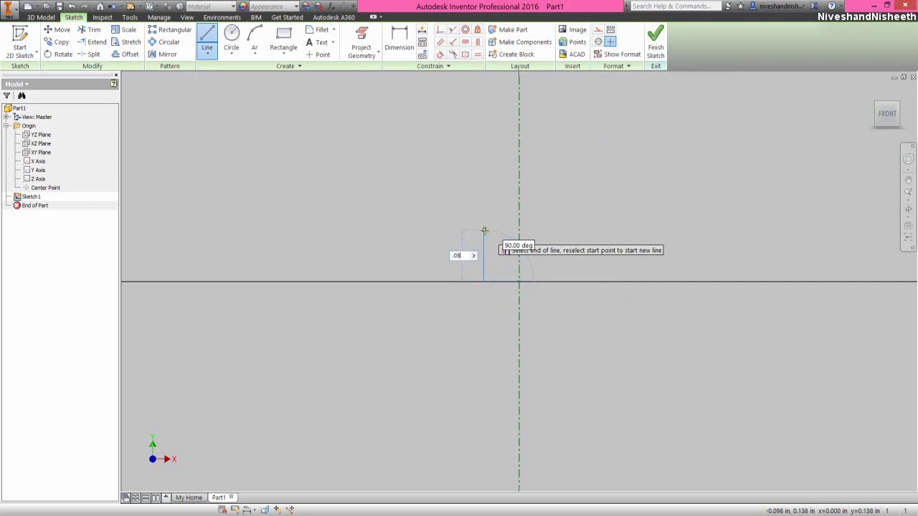
key(Return)
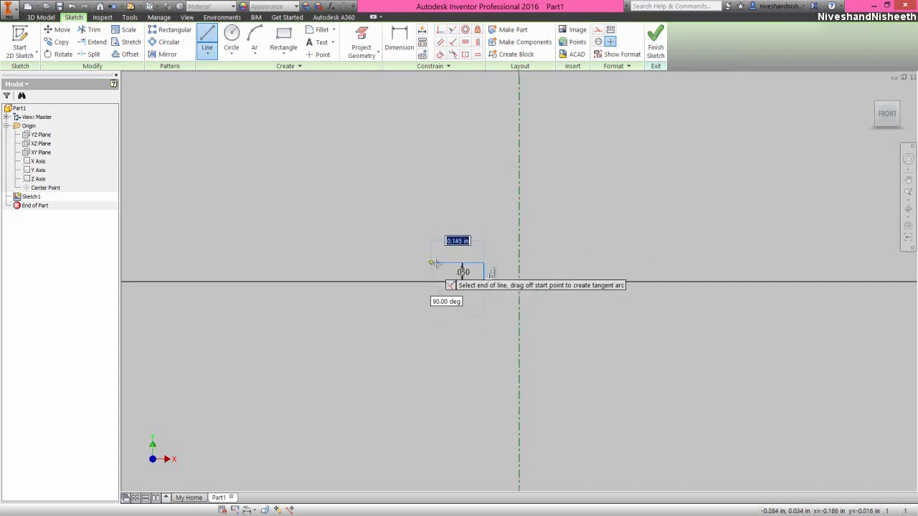
click(436, 263)
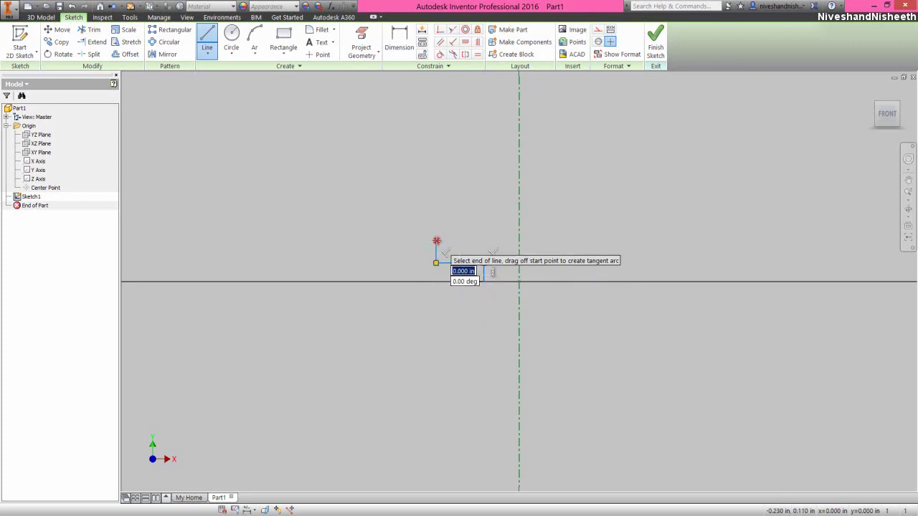
click(436, 243)
right_click(461, 221)
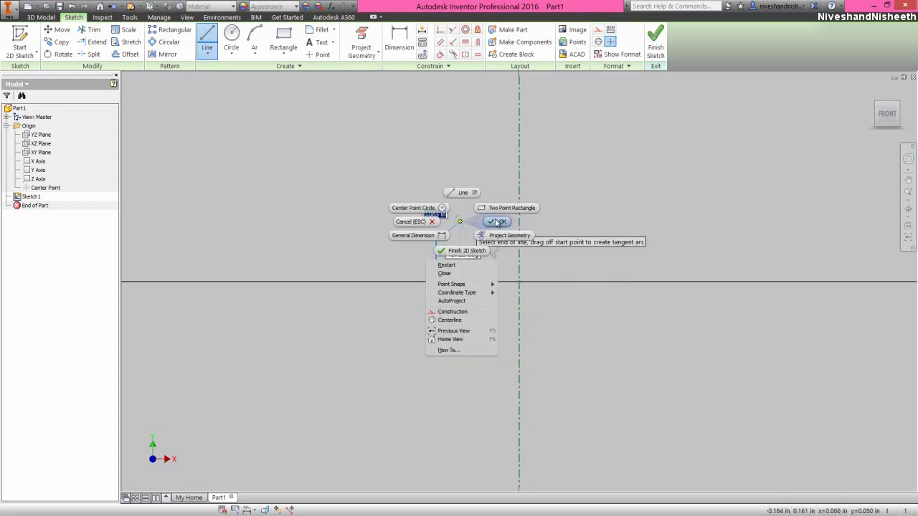
click(496, 220)
click(490, 196)
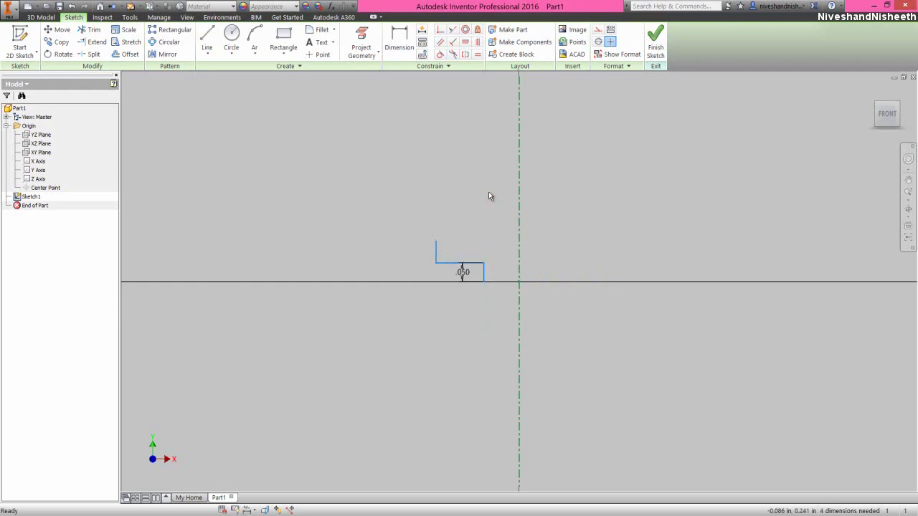
- Apply a horizontal constraint between the lower endpoint of the 0.05 in line and the sketch origin
click(464, 44)
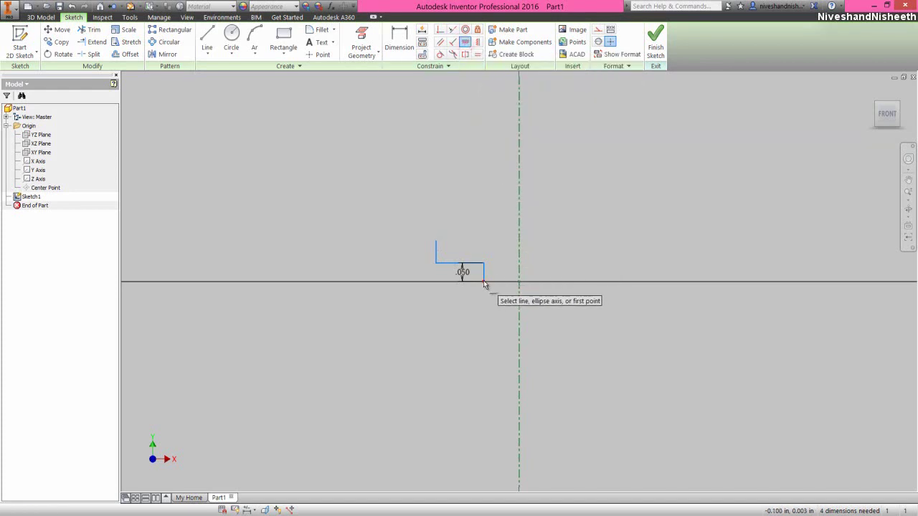
click(484, 280)
click(519, 281)
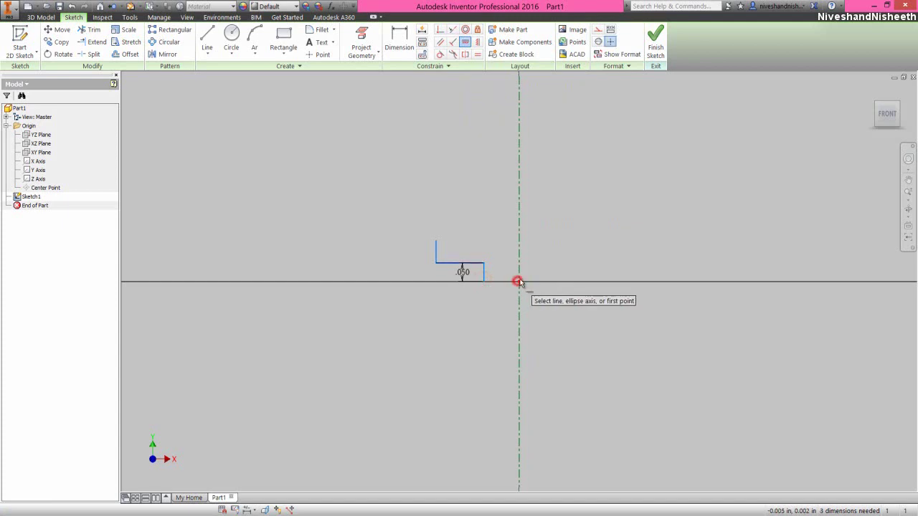
- Add a 0.13 in diameter dimension between the lower vertical line and the centerline, placed below the profile
right_click(492, 206)
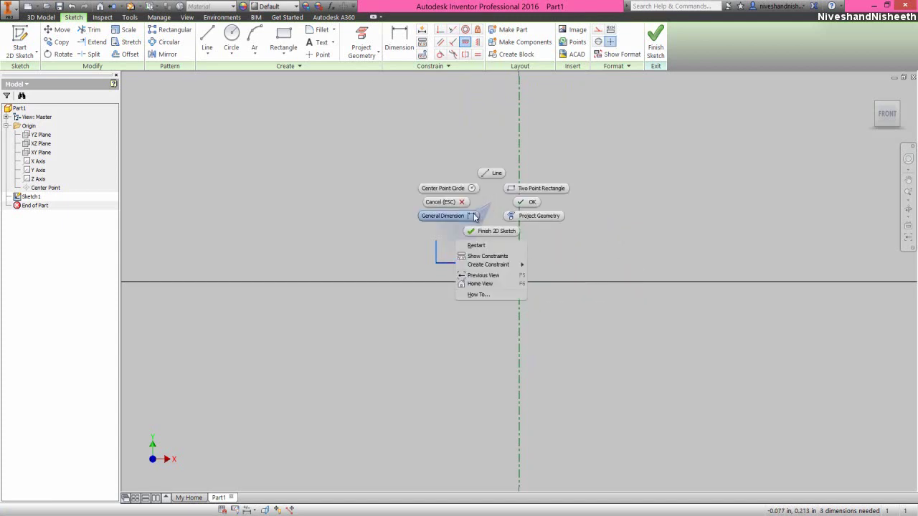
click(474, 217)
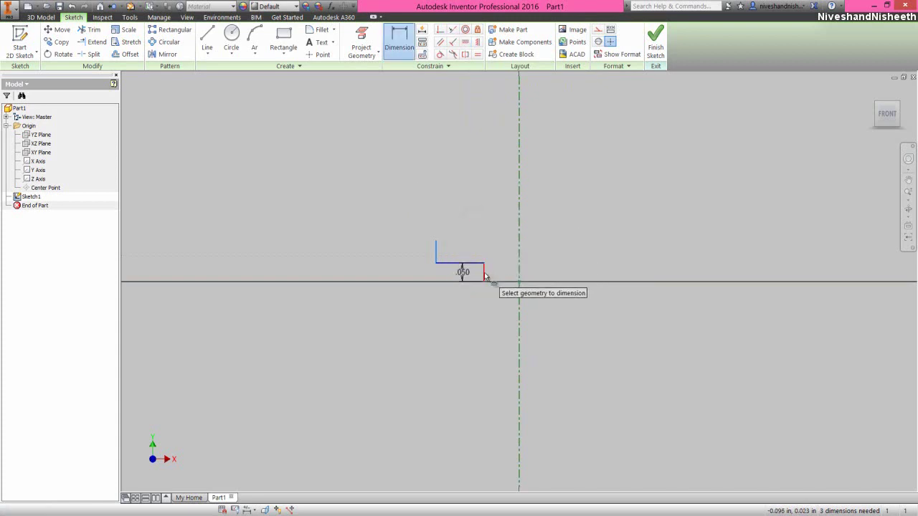
click(485, 274)
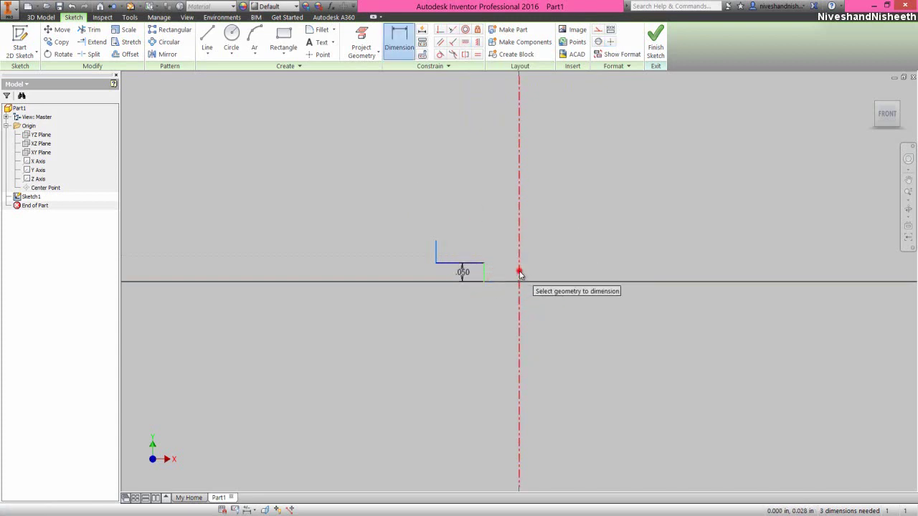
click(520, 274)
click(528, 336)
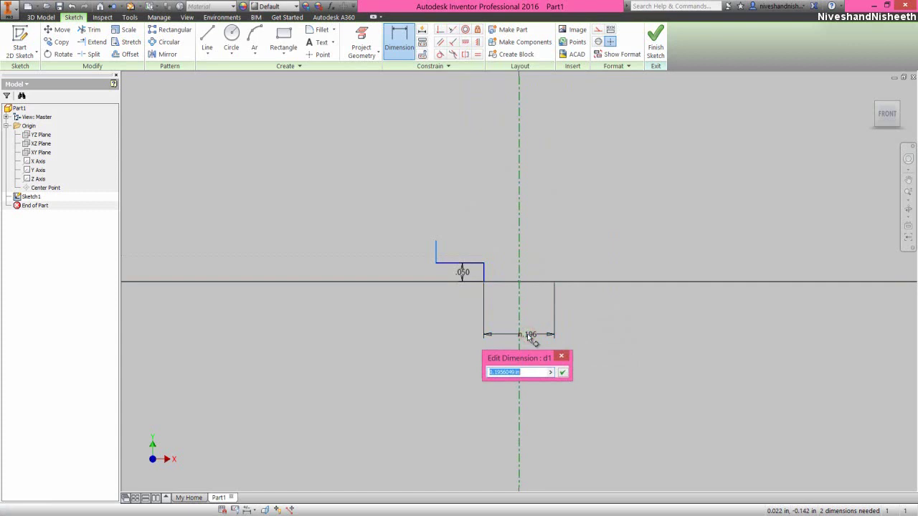
text(.13)
key(Return)
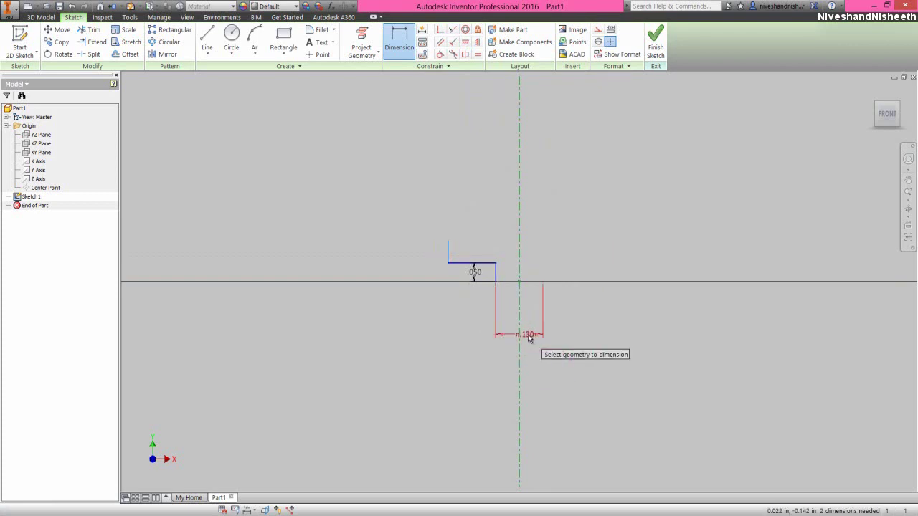
- Add a 0.45 in diameter dimension between the short upper vertical line and the centerline, placed above the profile
click(559, 250)
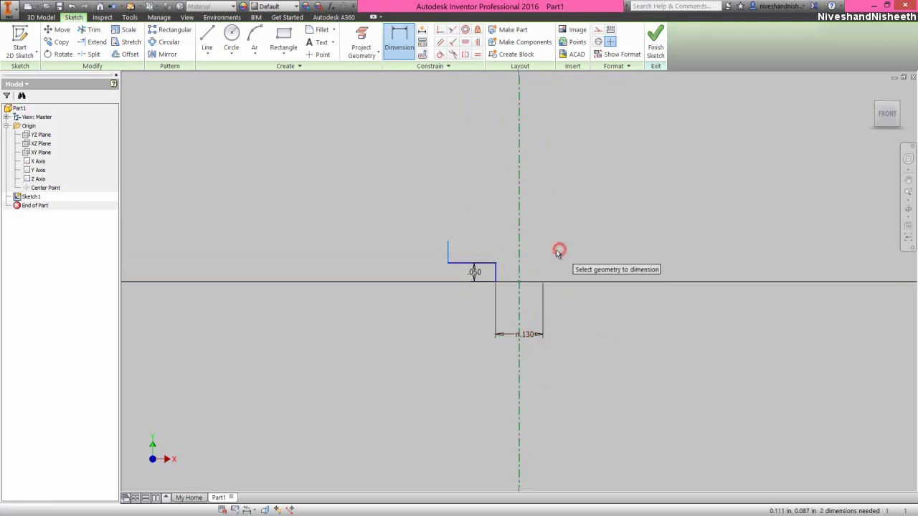
click(447, 250)
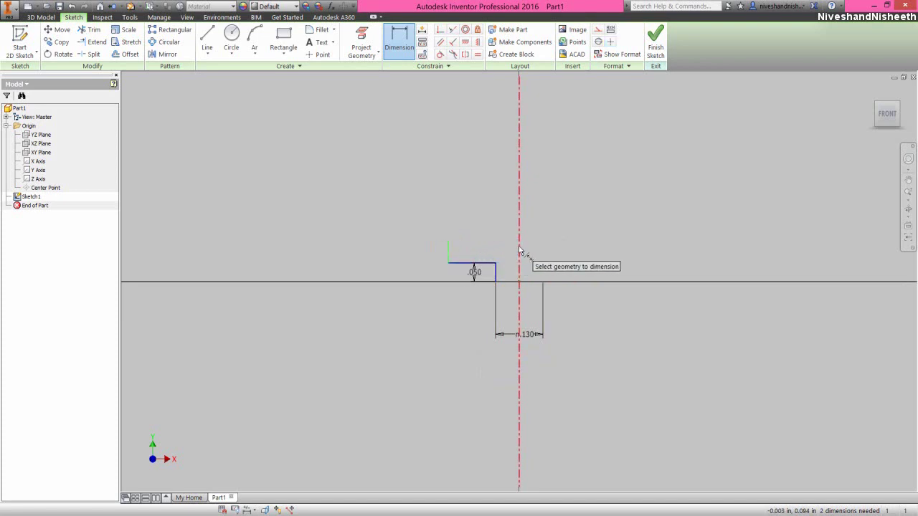
click(519, 248)
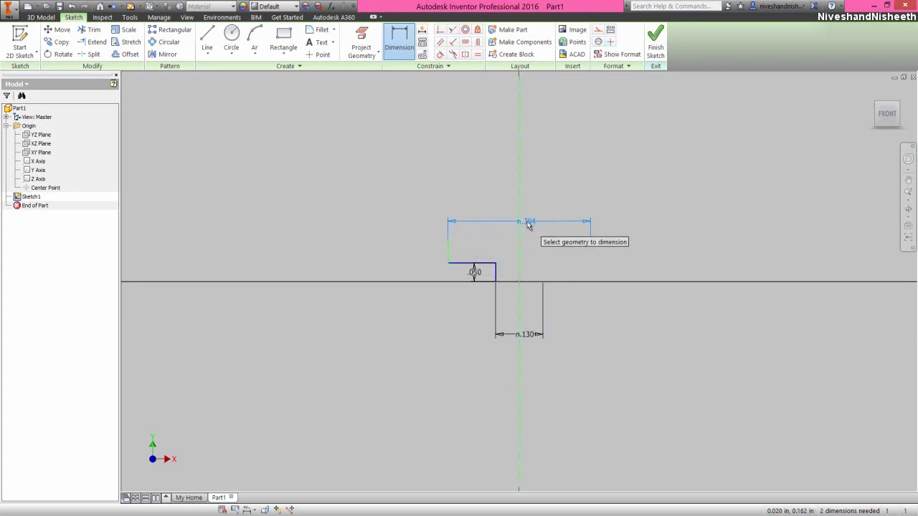
click(527, 224)
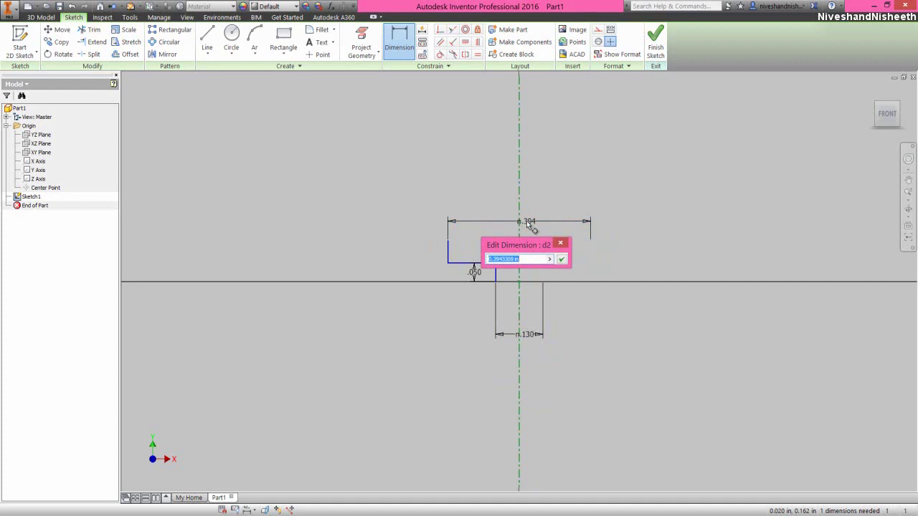
text(.45)
key(Return)
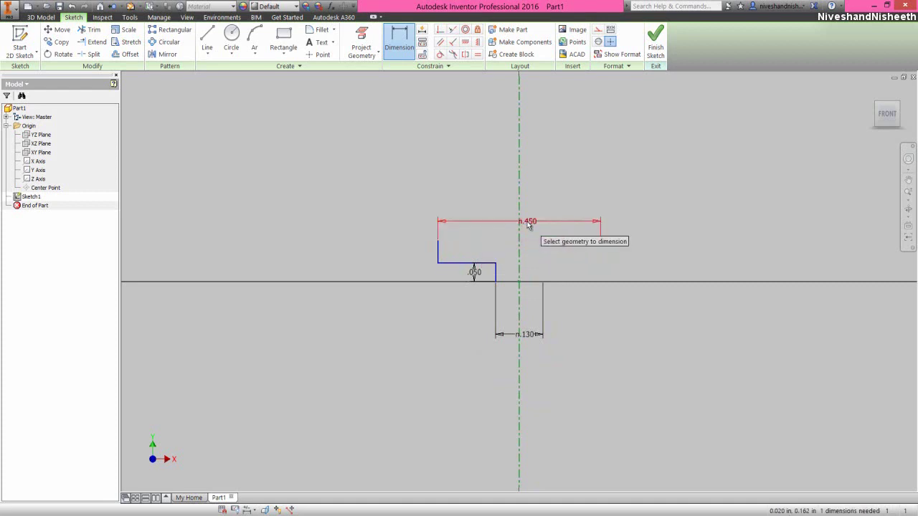
- Continue the profile from the upper open endpoint: 0.05 in left, down to the shoulder level, about 0.08 in left, and down to the horizontal axis
right_click(600, 174)
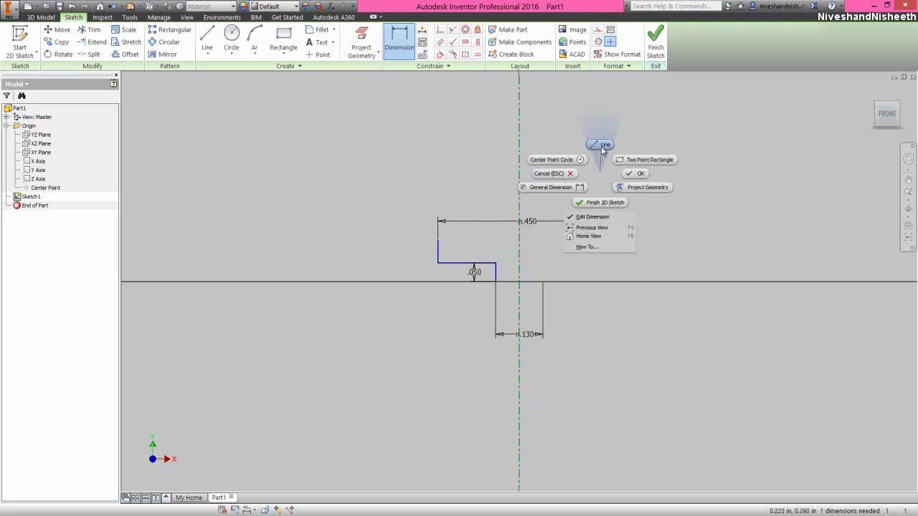
click(603, 145)
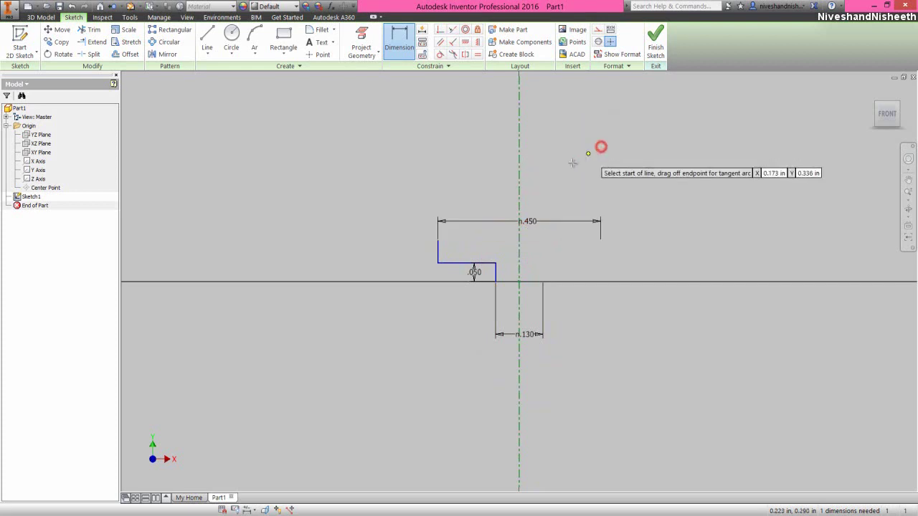
click(438, 240)
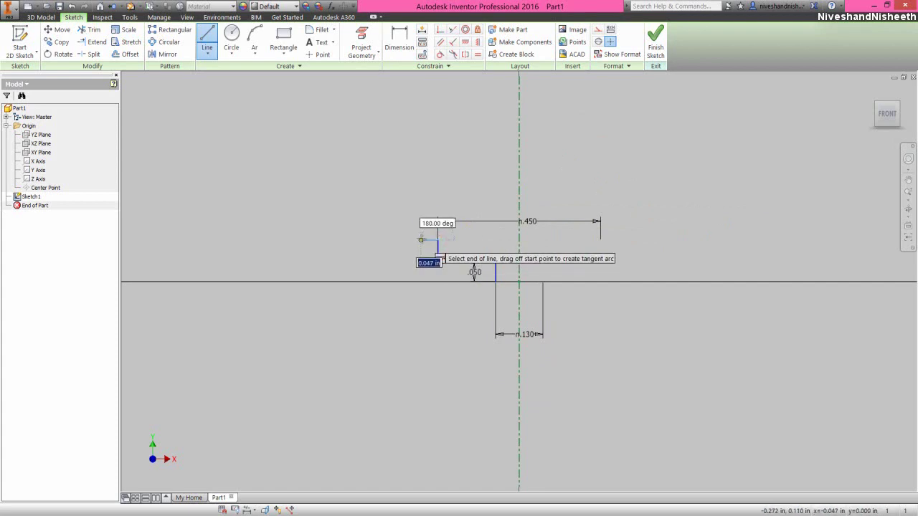
text(.05)
key(Return)
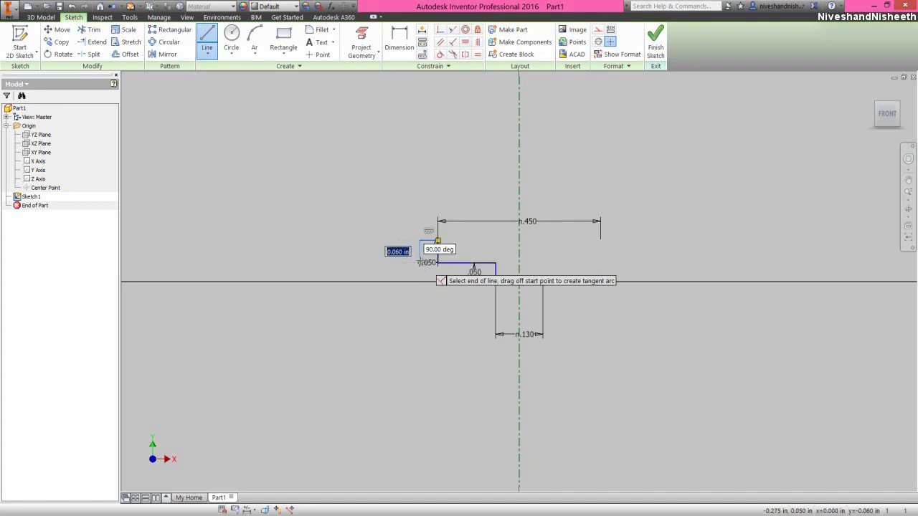
click(420, 262)
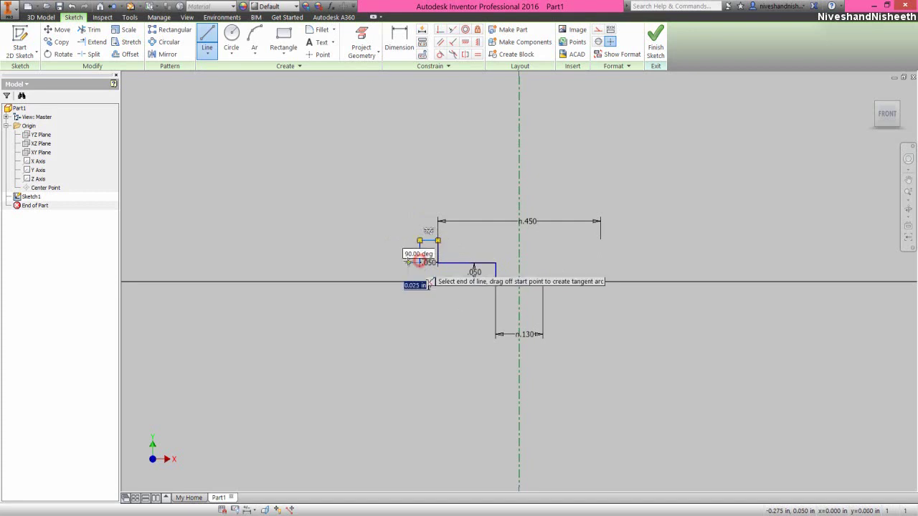
click(390, 263)
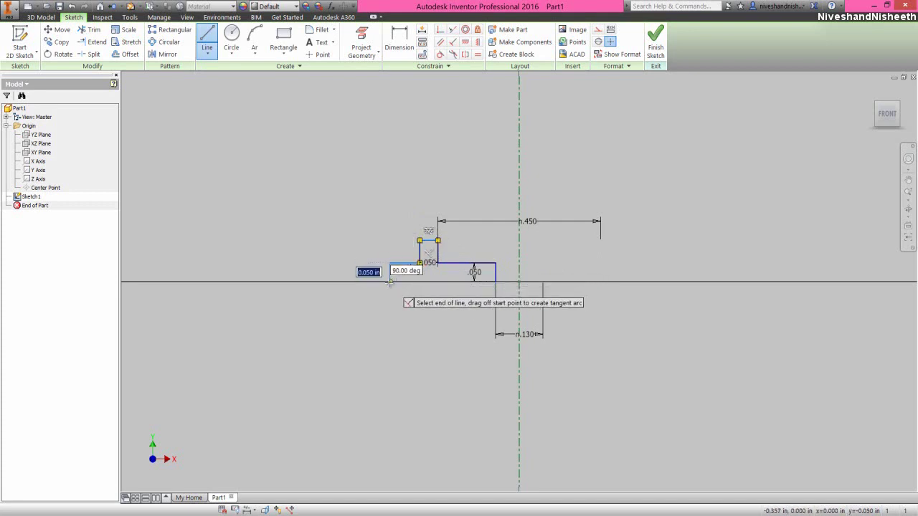
click(390, 282)
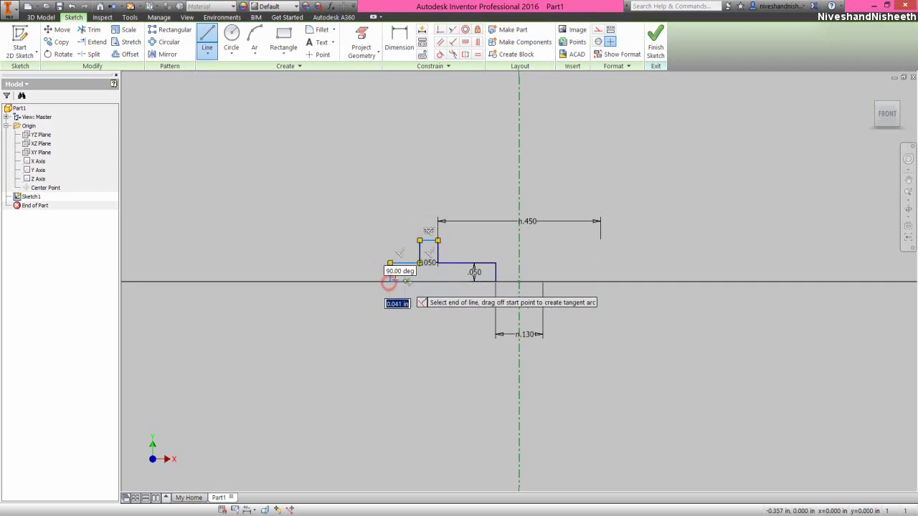
- Close the profile with a line about 0.15 in right along the axis, a tab 0.1 in deep and 0.05 in wide, and a line to the first endpoint
click(445, 281)
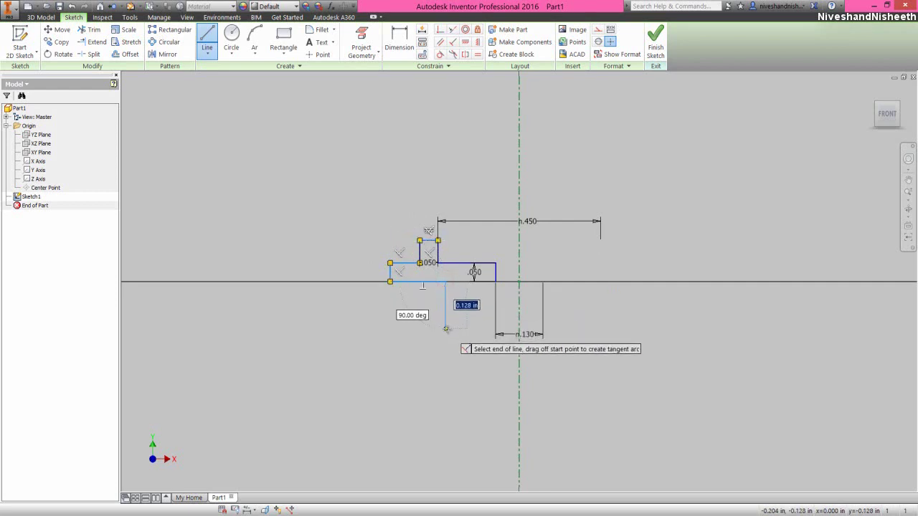
text(.1)
key(Return)
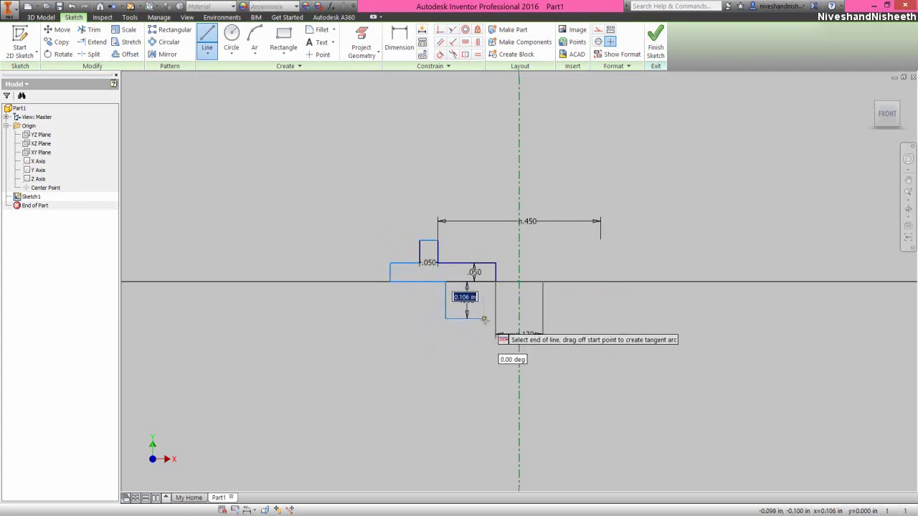
text(.05)
key(Return)
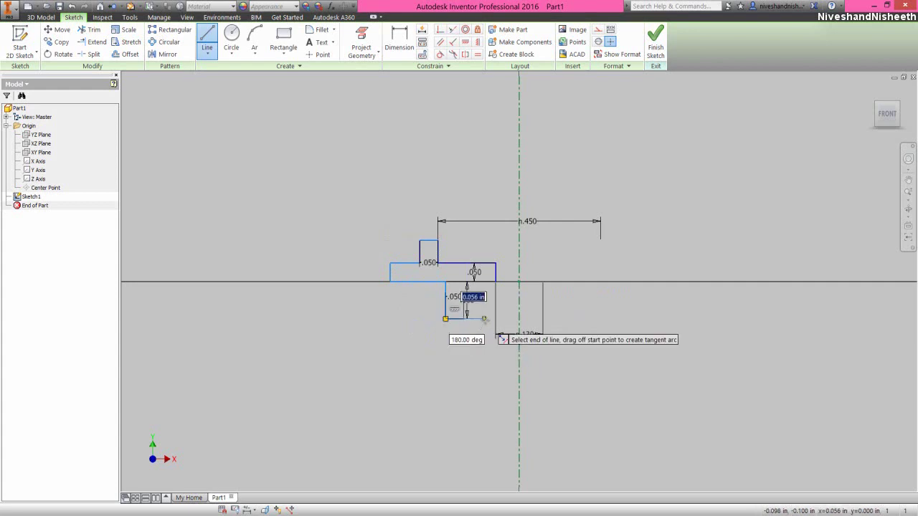
click(465, 283)
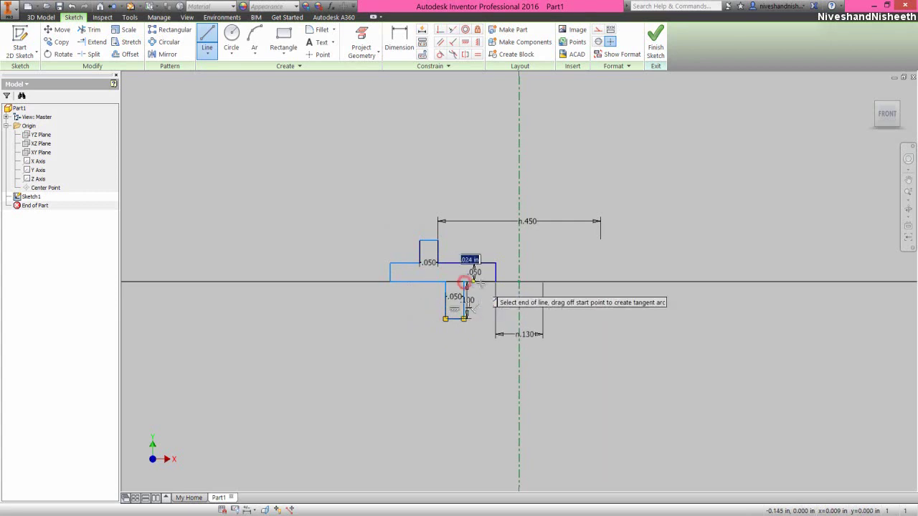
click(496, 282)
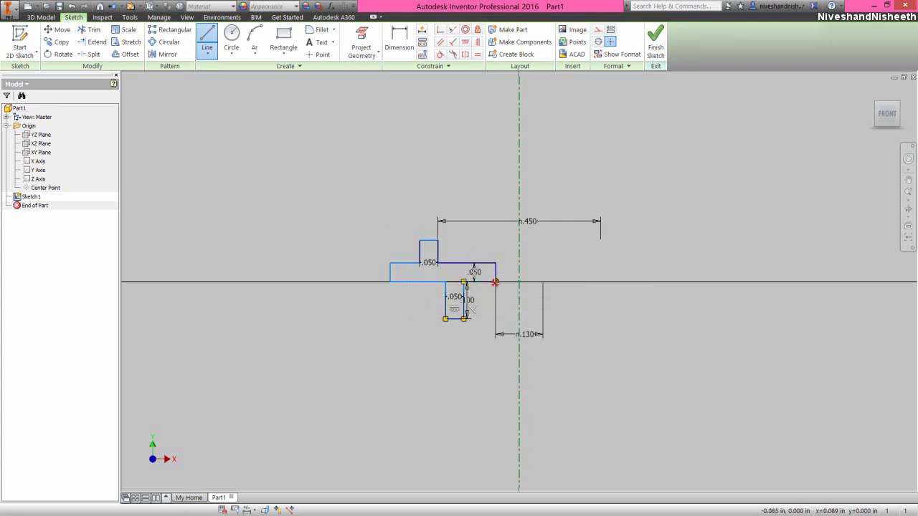
right_click(550, 275)
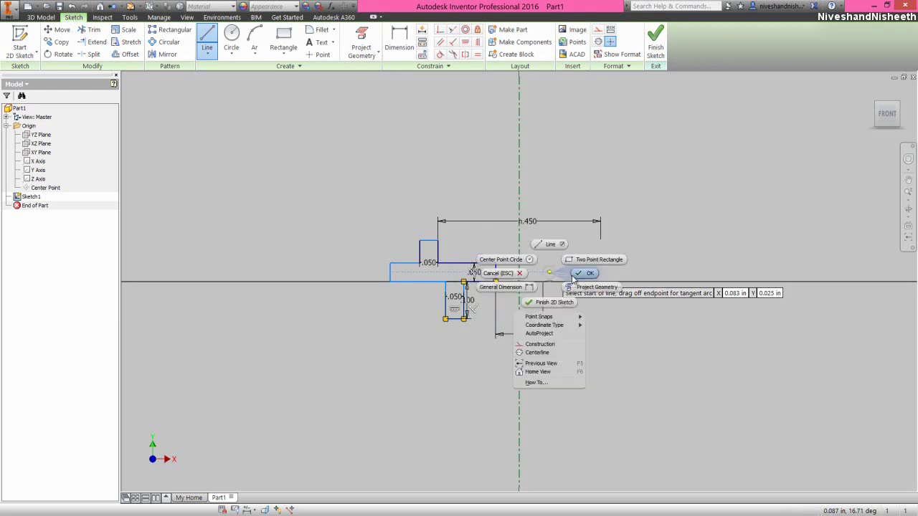
click(582, 273)
- Reposition the lower tab's 0.1 in depth dimension to its left and its 0.05 in width dimension below it
click(452, 351)
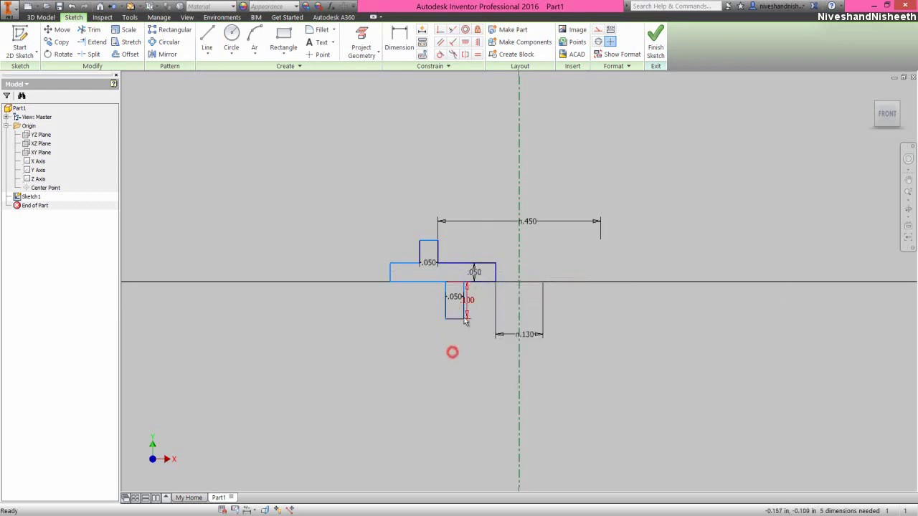
drag(471, 307, 453, 346)
click(412, 335)
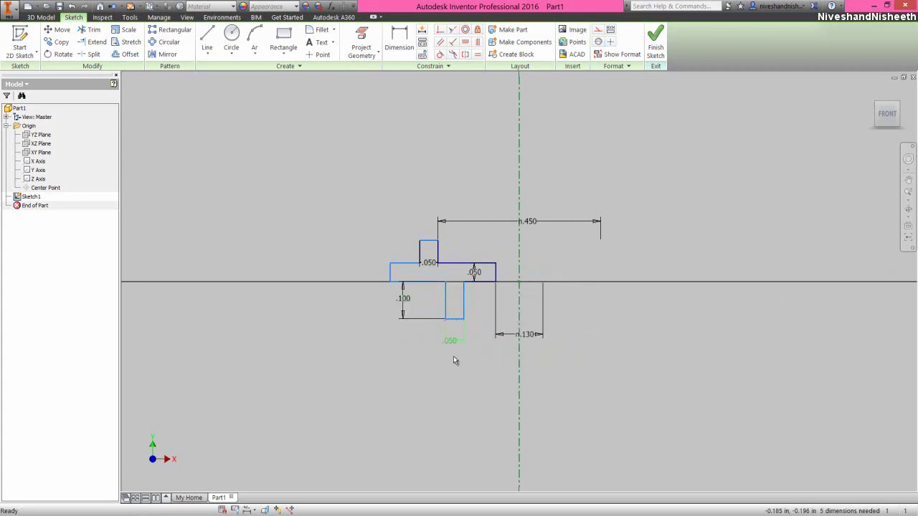
click(453, 356)
click(593, 331)
click(430, 241)
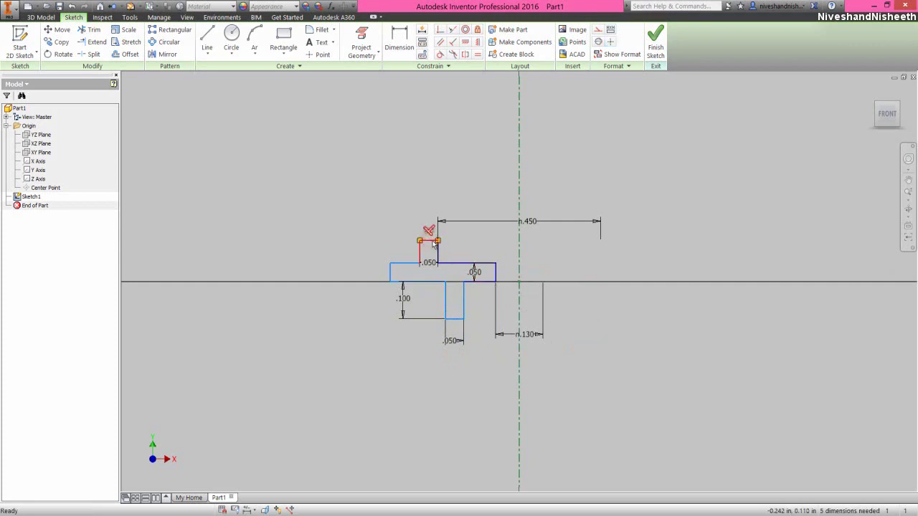
key(Delete)
click(466, 242)
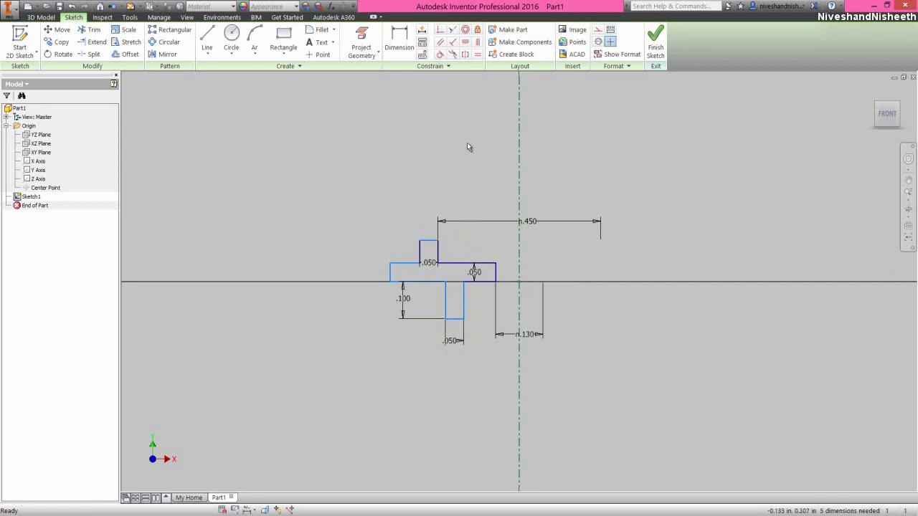
- Add a 0.675 in diameter dimension between the profile's outermost left vertical line and the centerline, placed above the other dimensions
click(399, 39)
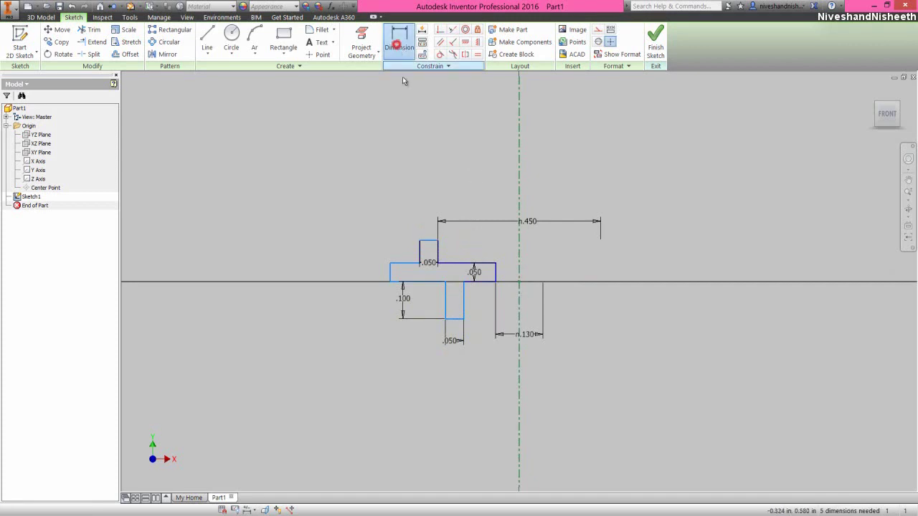
click(391, 271)
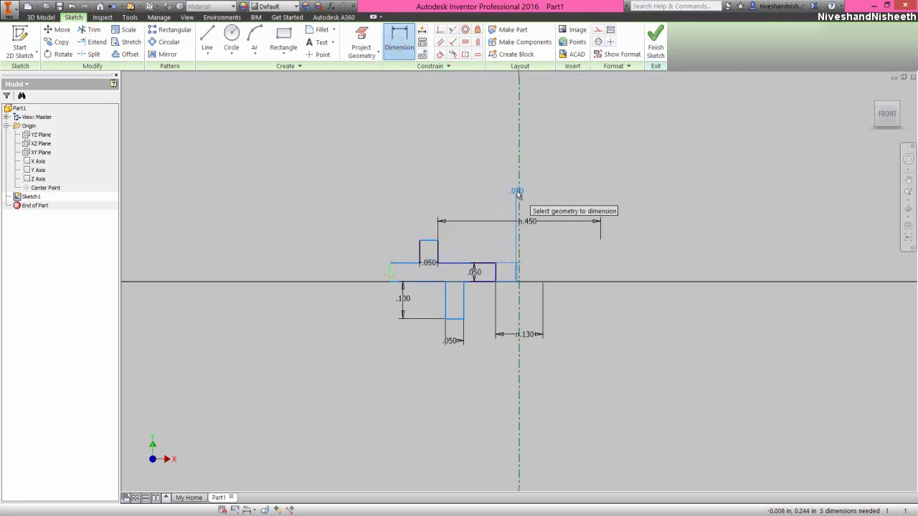
click(519, 188)
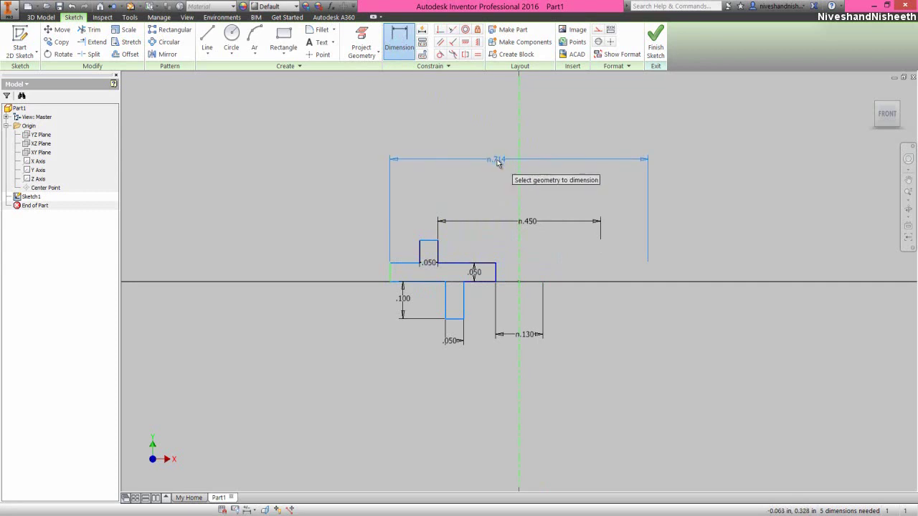
click(498, 163)
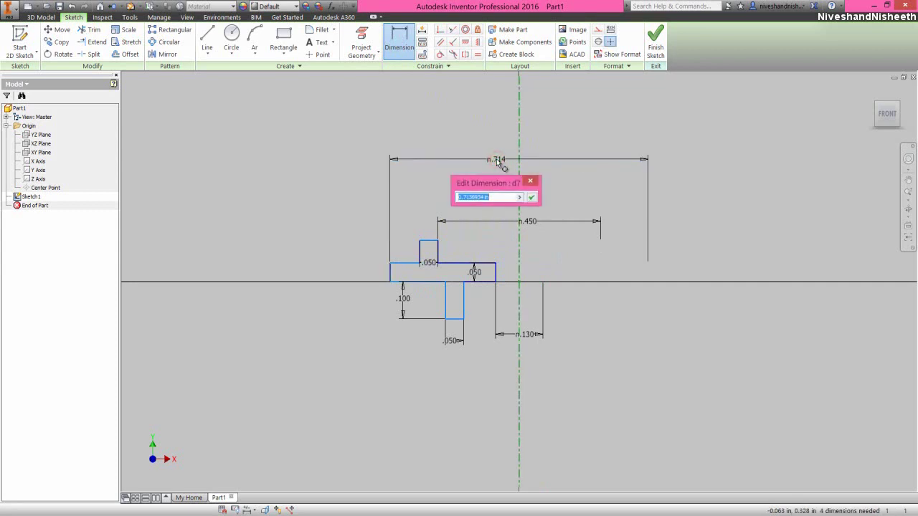
text(.675)
key(Return)
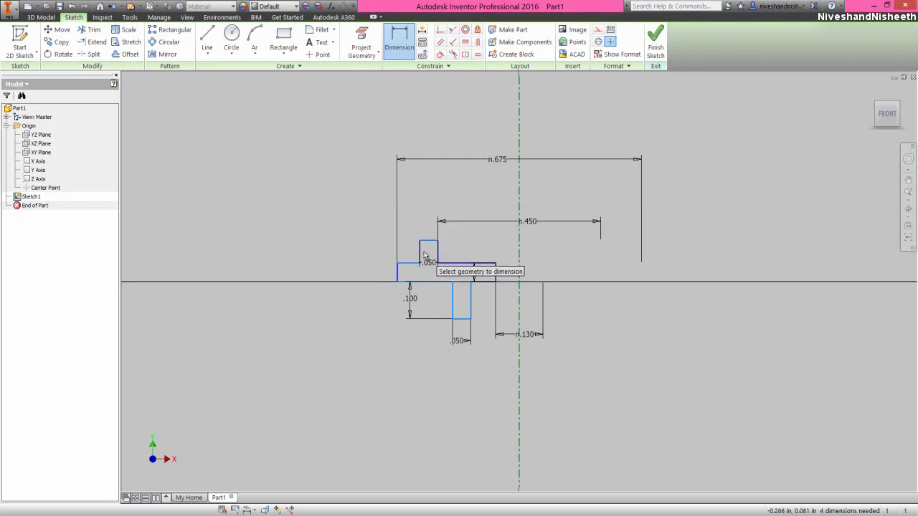
- Add a 0.235 in diameter dimension between the lower tab's right vertical line and the centerline, placed below the profile
click(471, 308)
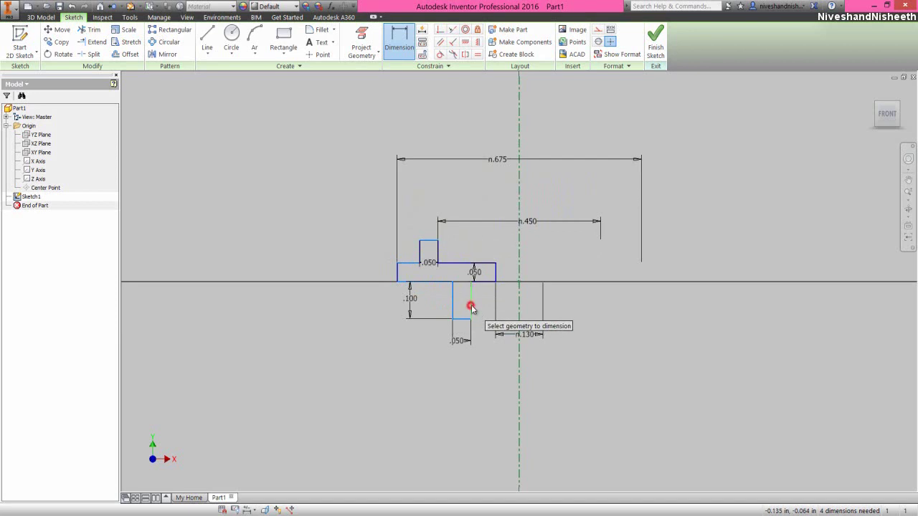
click(520, 310)
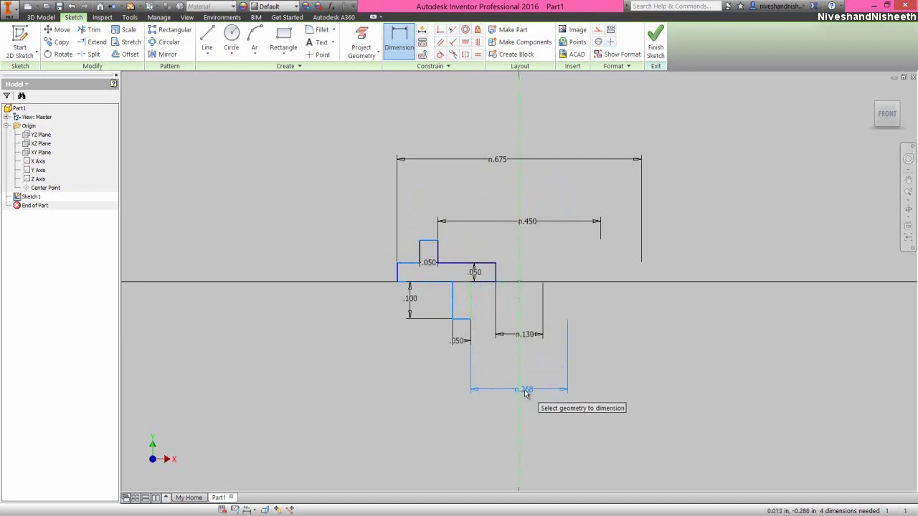
click(524, 390)
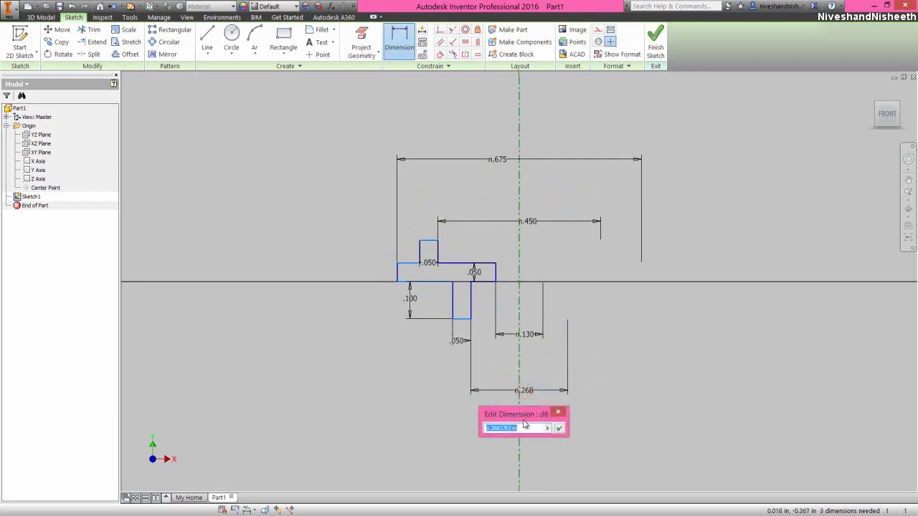
key(BackSpace)
key(Return)
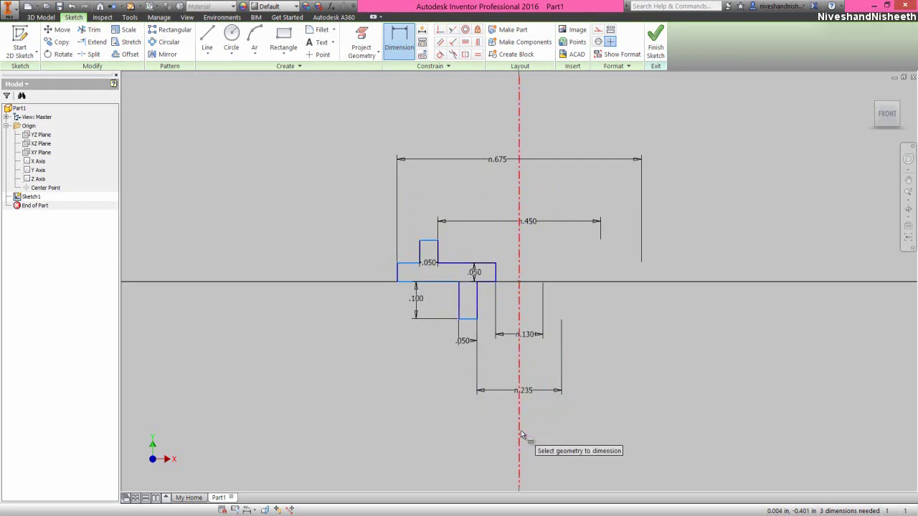
right_click(601, 310)
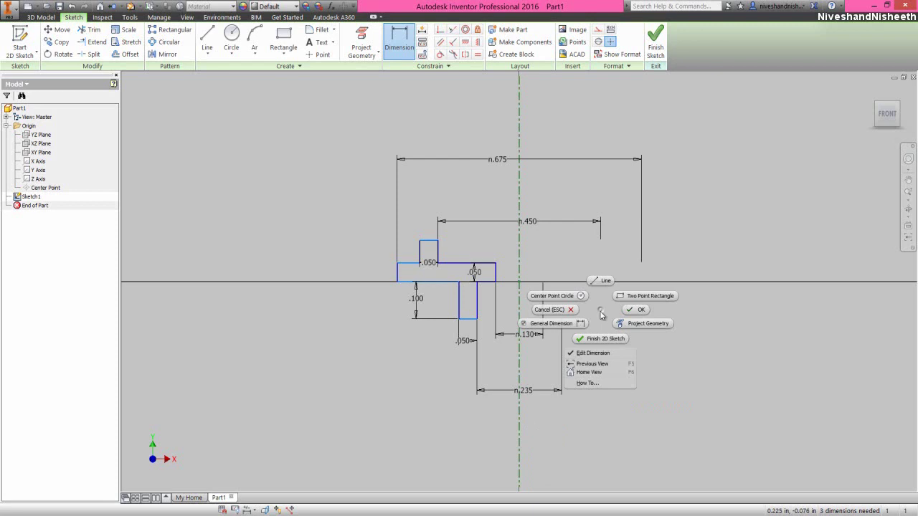
click(639, 312)
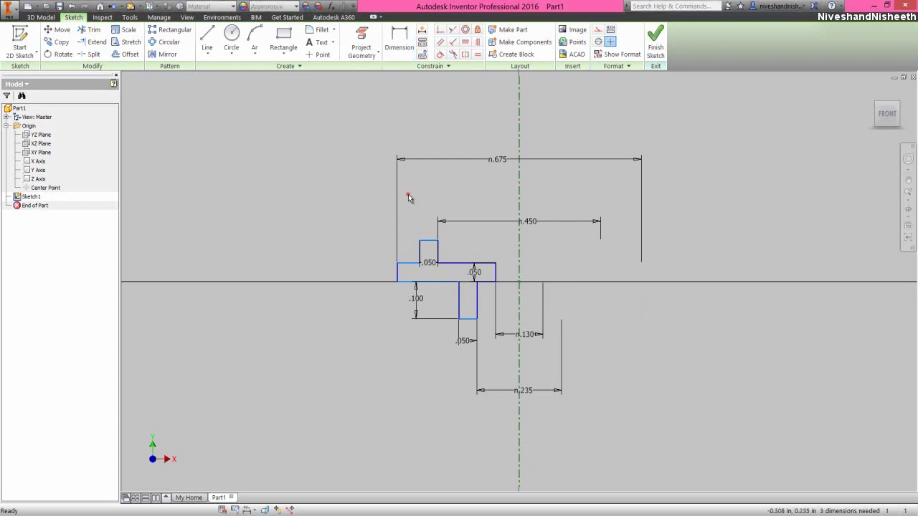
- Apply an equal constraint between the upper tab's top line and its left vertical line
click(477, 57)
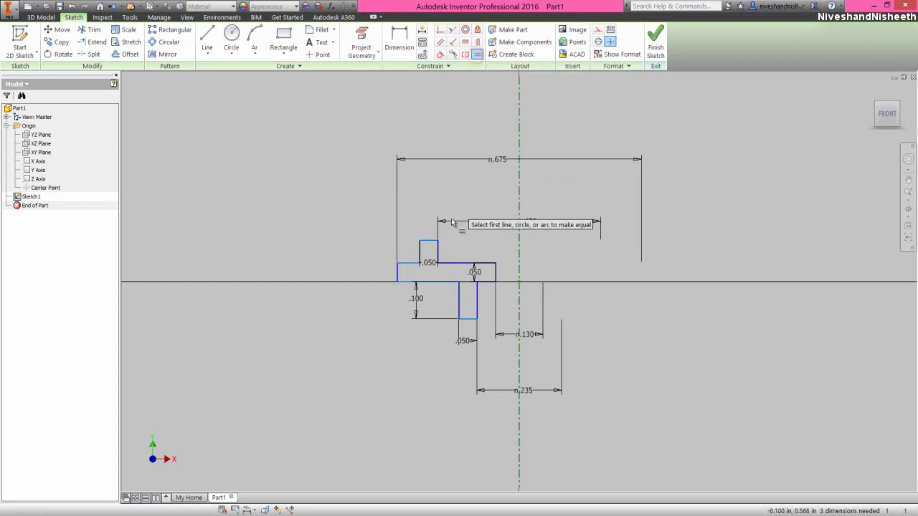
click(429, 242)
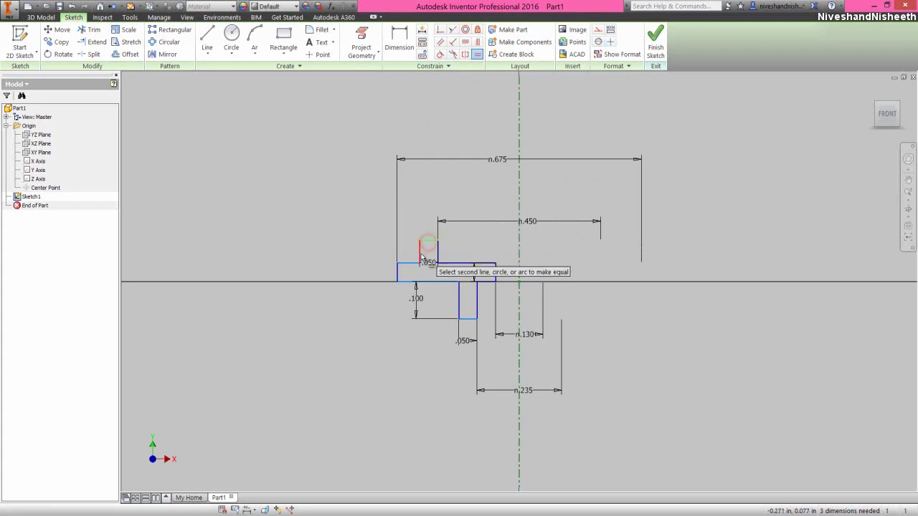
click(422, 253)
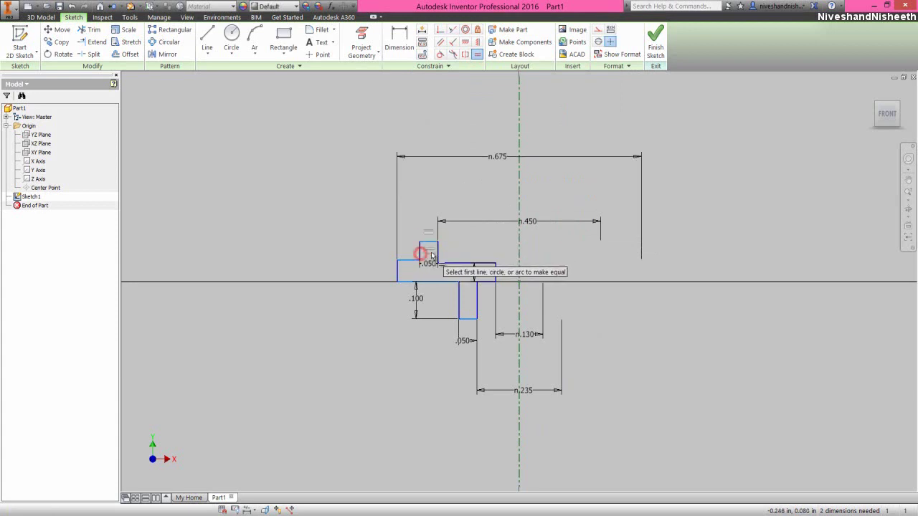
right_click(412, 206)
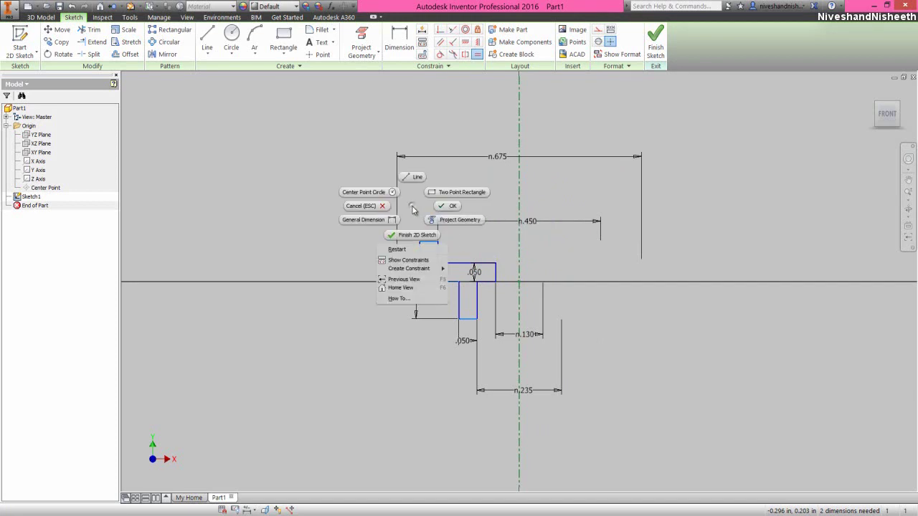
click(446, 209)
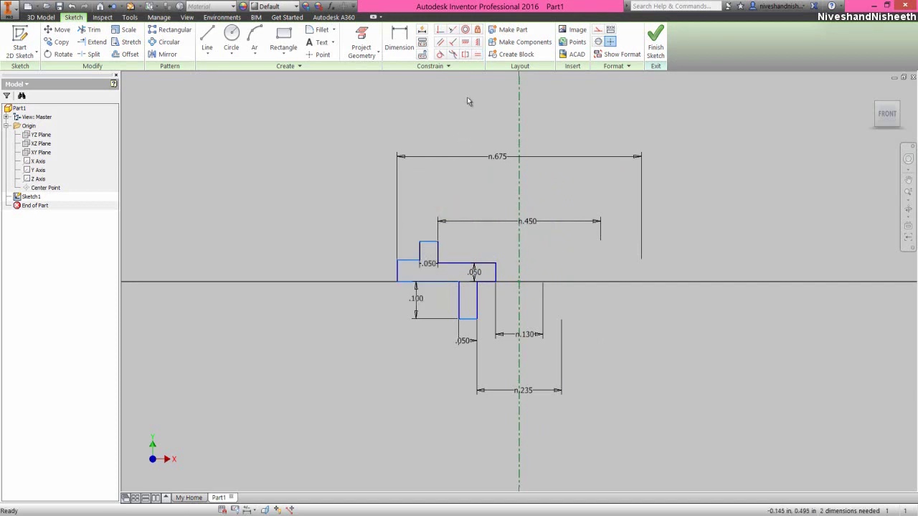
- Make the flange's two upper horizontal lines collinear, and likewise its two lower horizontal lines on either side of the lower tab
click(453, 30)
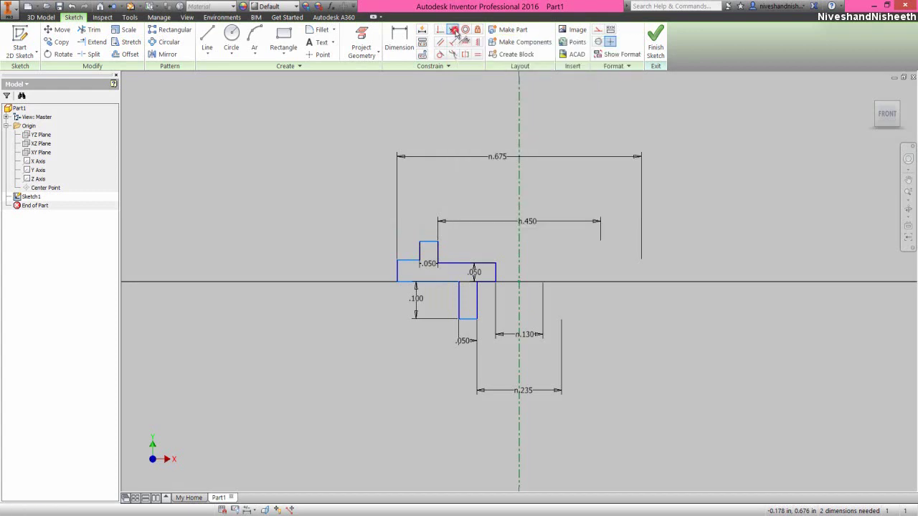
click(412, 261)
click(449, 264)
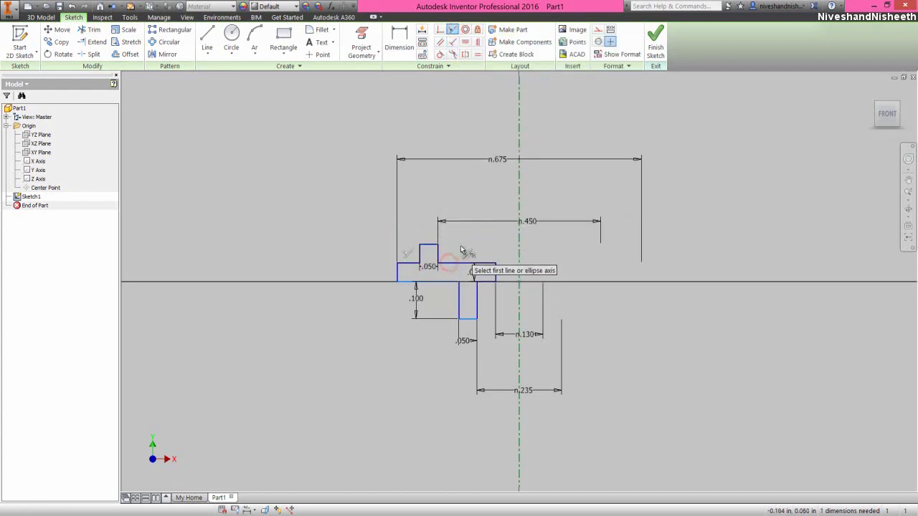
click(413, 284)
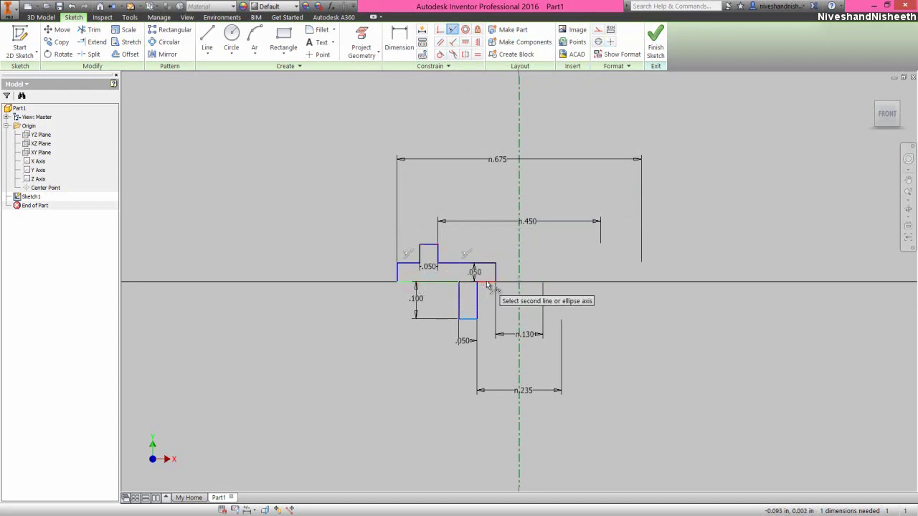
click(487, 284)
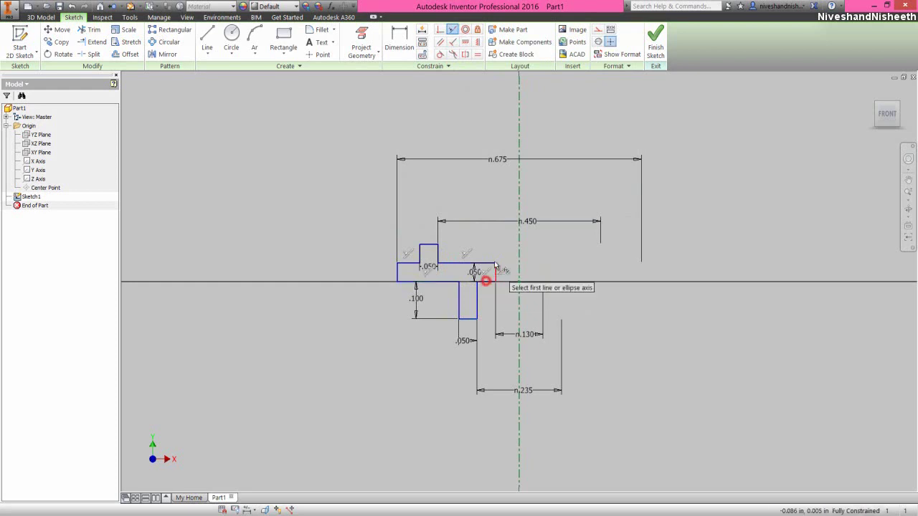
right_click(433, 174)
click(459, 175)
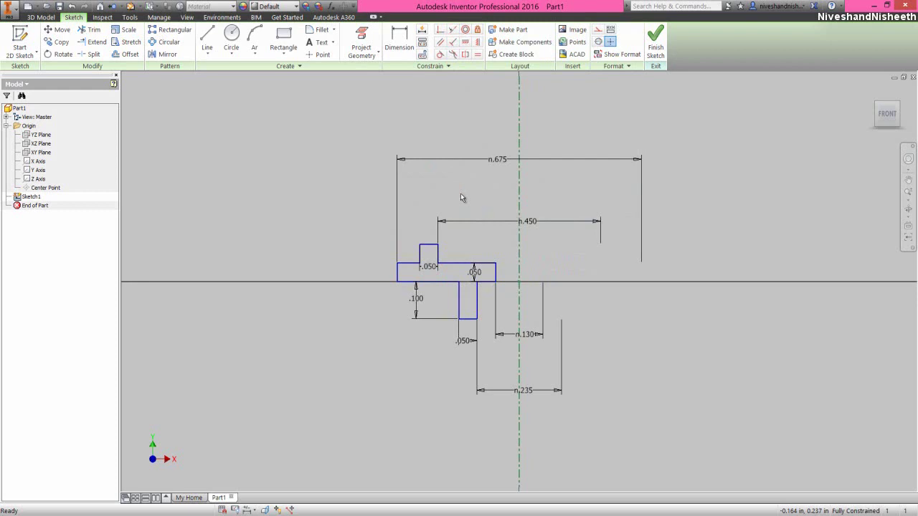
- Move the upper tab's width dimension above it and the flange's thickness dimension to its left, and finish the sketch
click(460, 194)
drag(431, 266, 429, 245)
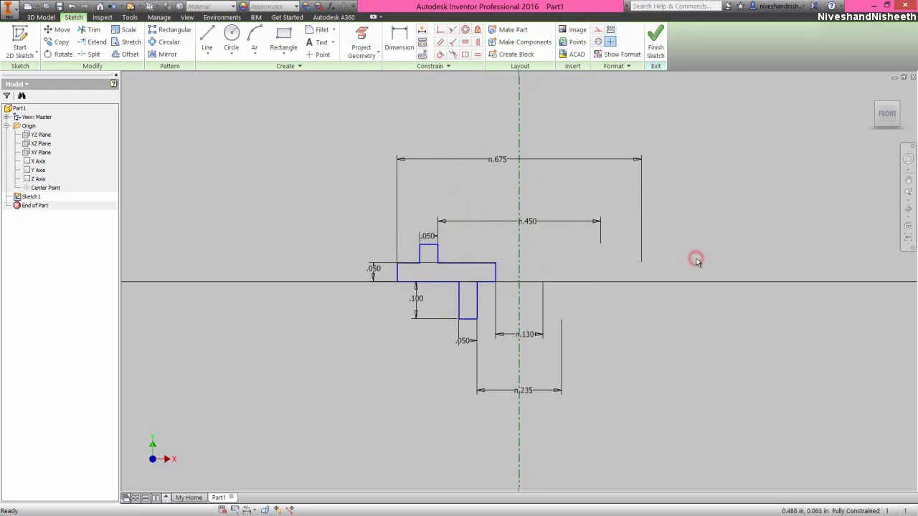
click(654, 48)
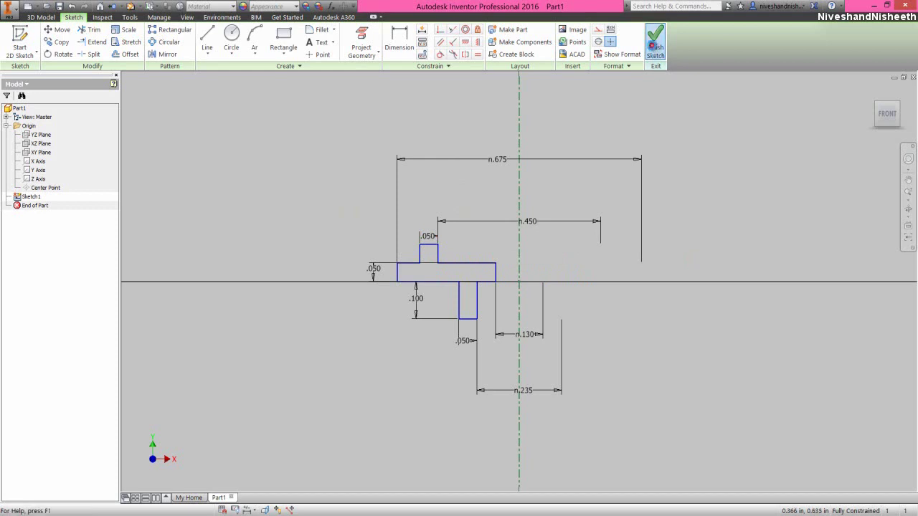
- Revolve the stepped profile with full extents around the vertical centerline as a new solid
click(897, 106)
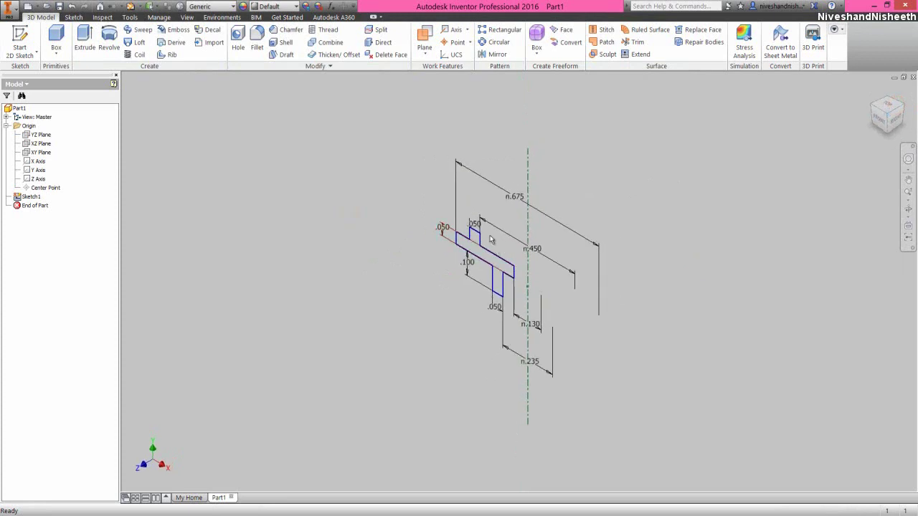
click(466, 190)
click(120, 52)
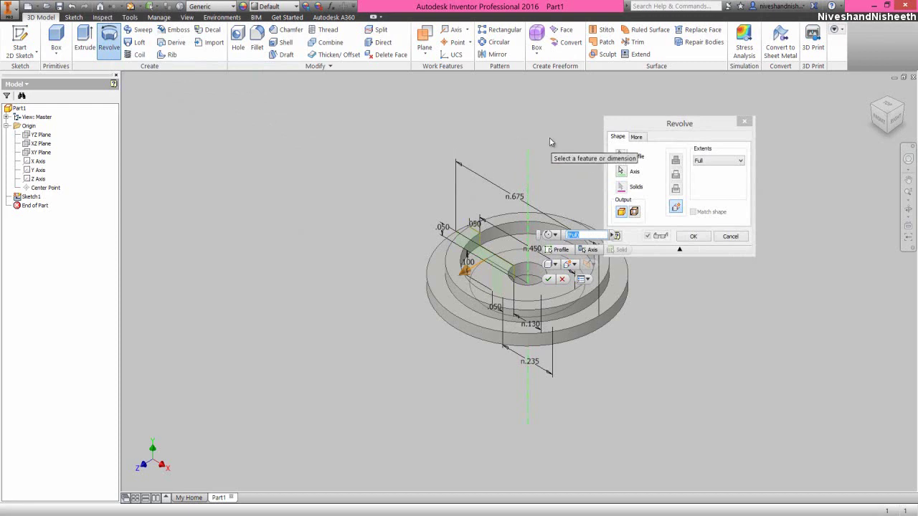
drag(674, 131, 709, 109)
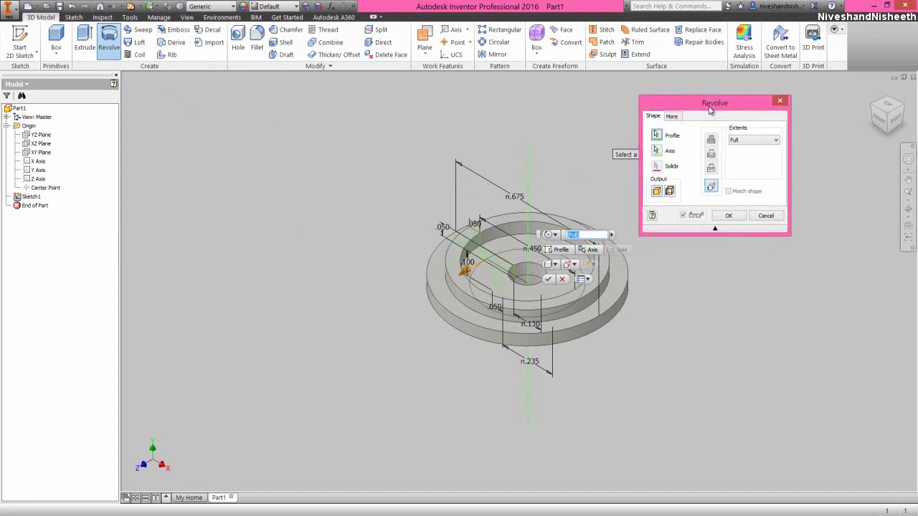
click(729, 217)
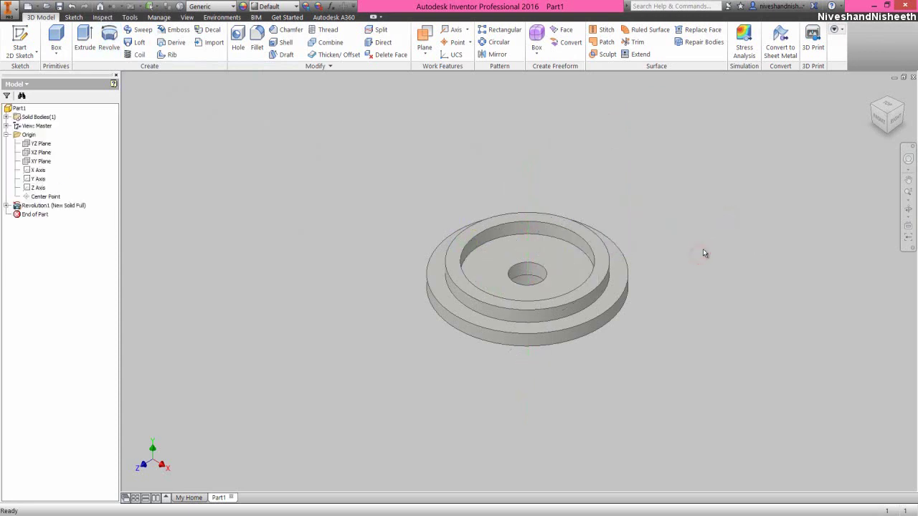
- Apply the Poplar appearance from the Favorites library to the whole part
click(887, 119)
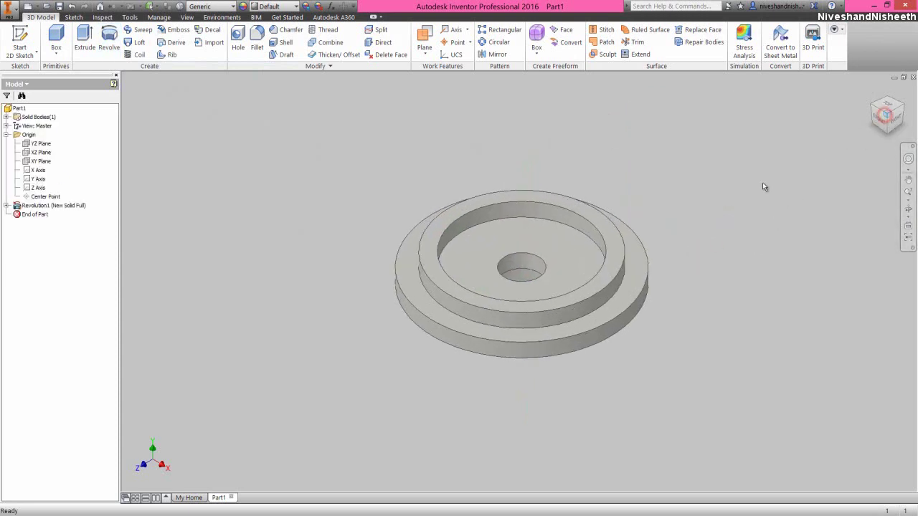
click(16, 107)
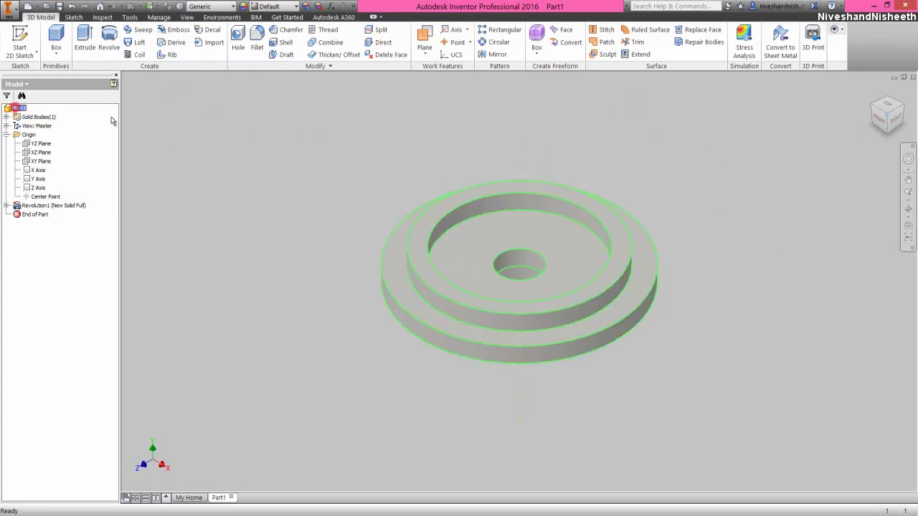
click(244, 9)
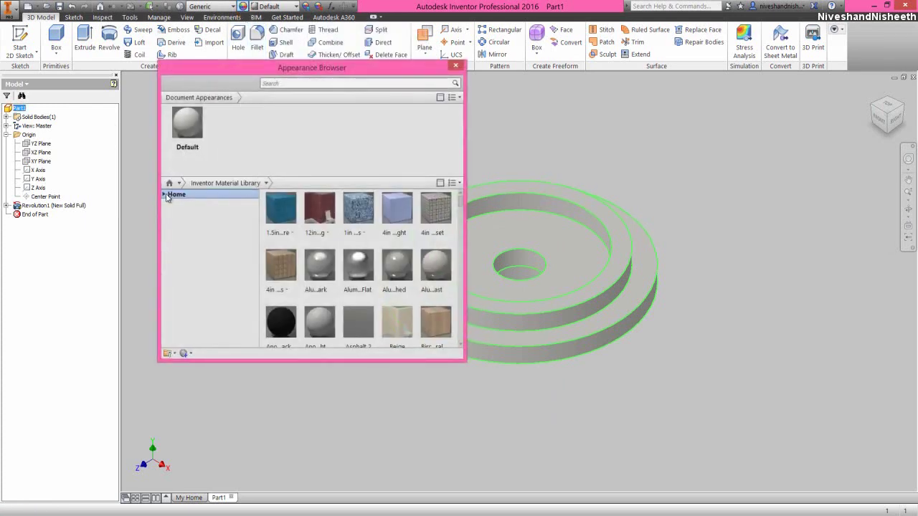
click(169, 194)
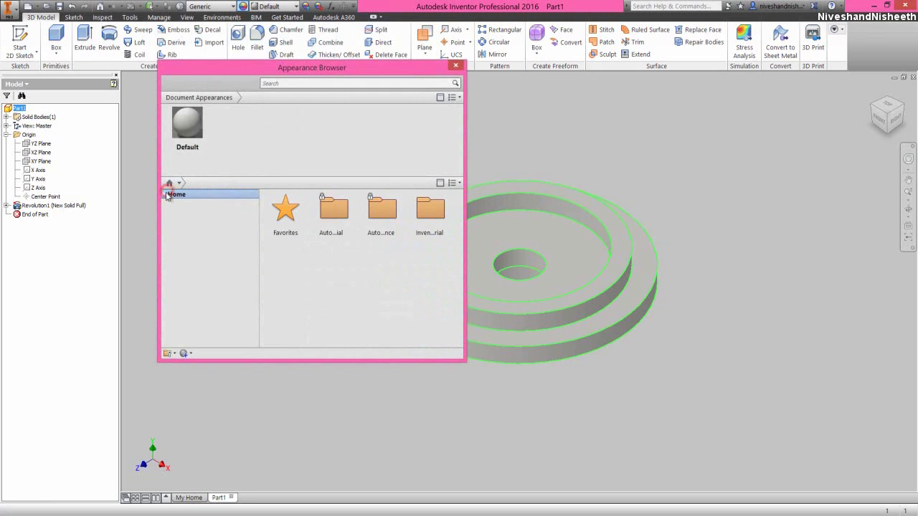
click(165, 195)
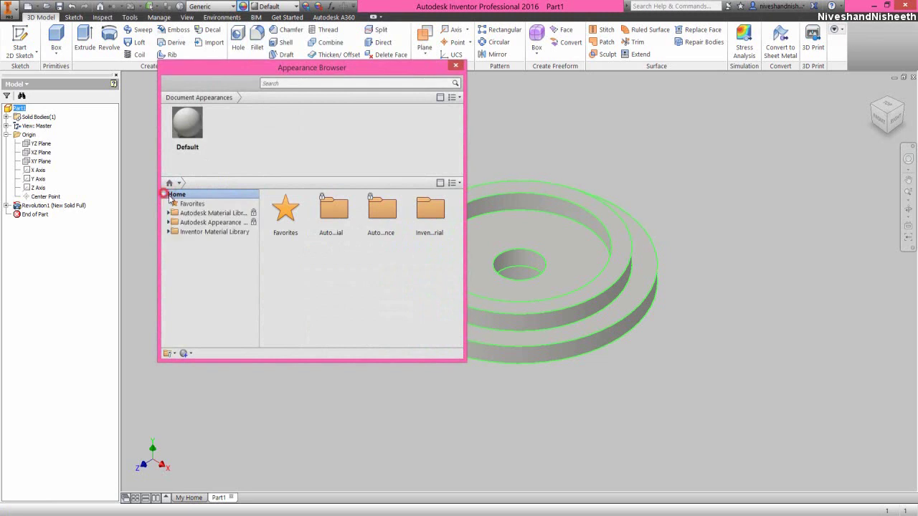
double_click(276, 216)
scroll(359, 316, down, 1)
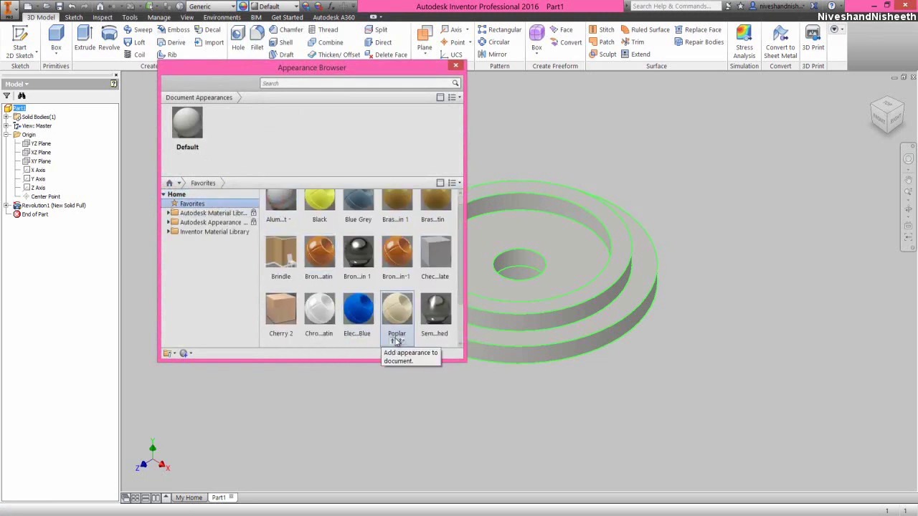
click(396, 341)
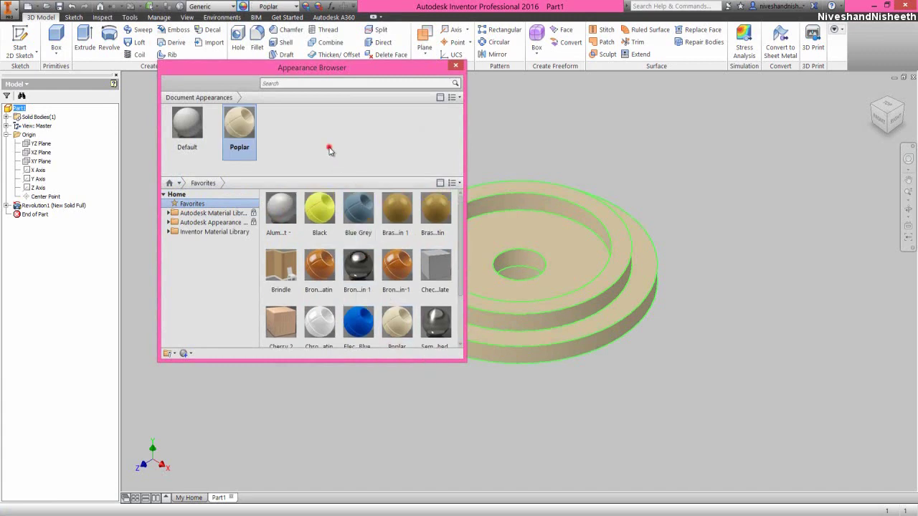
click(456, 67)
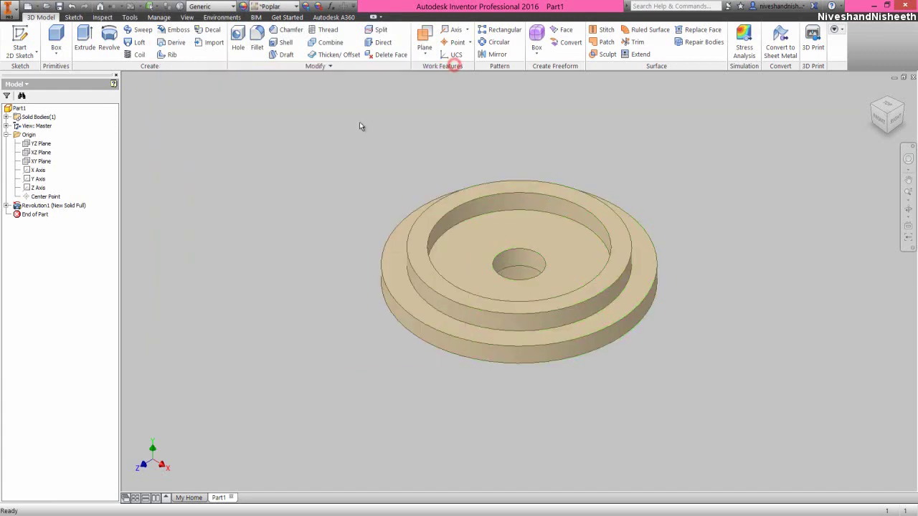
- Save the part as an Inventor part file named Spring Cup
click(187, 17)
click(41, 17)
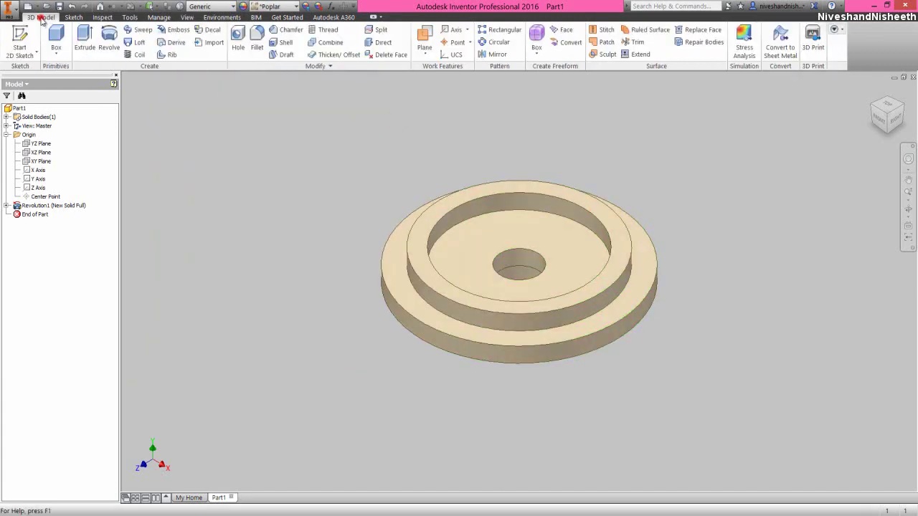
click(58, 7)
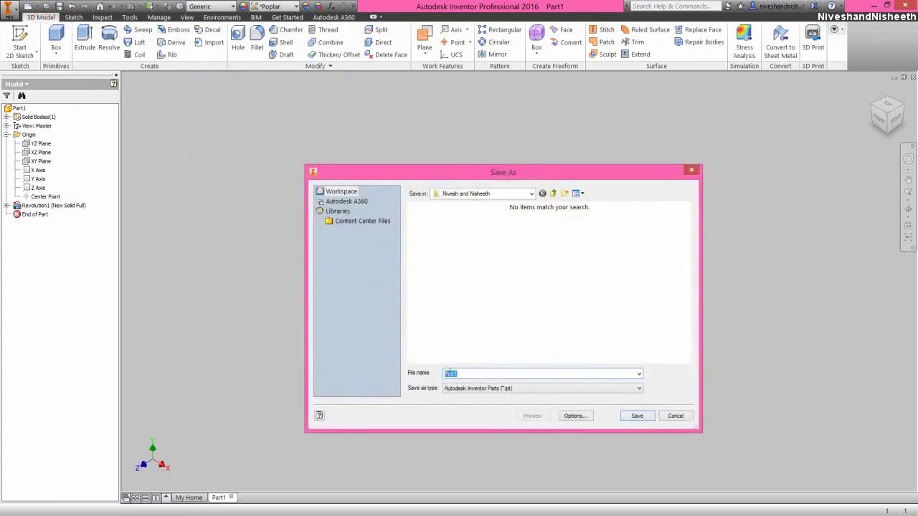
right_click(449, 374)
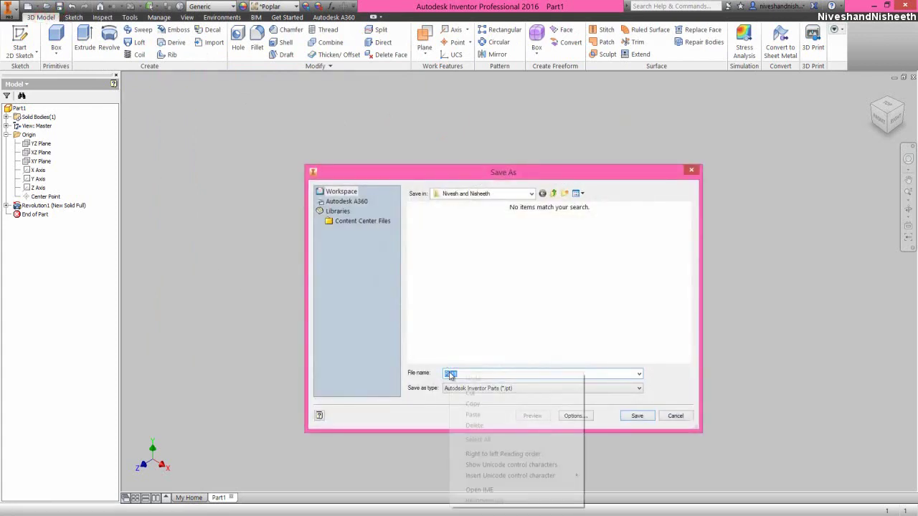
click(472, 414)
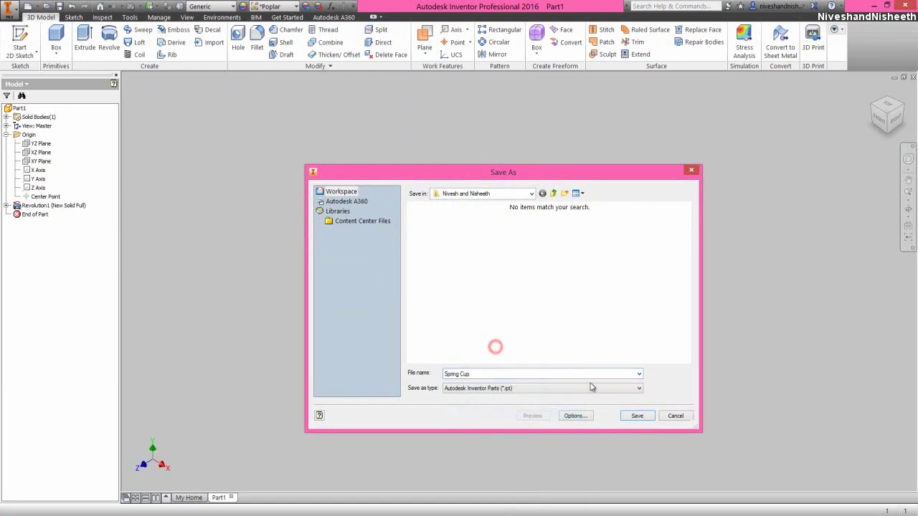
click(635, 419)
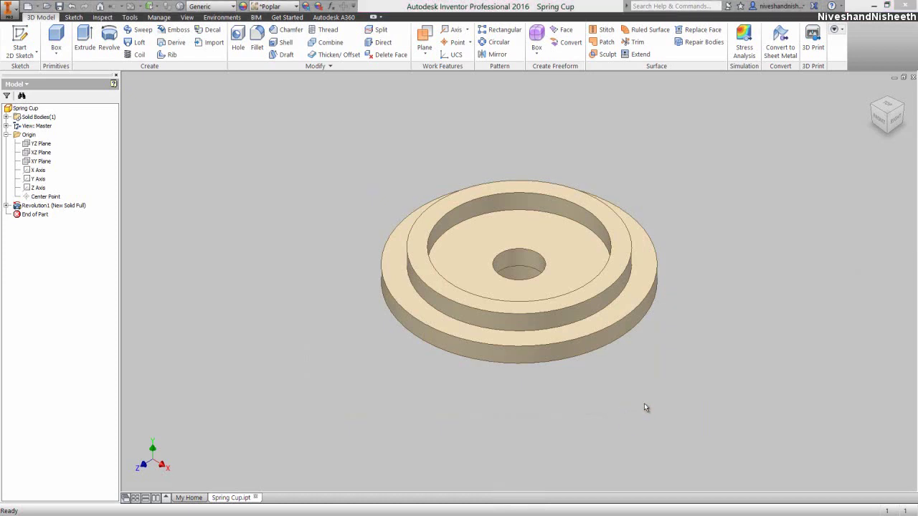
click(643, 403)
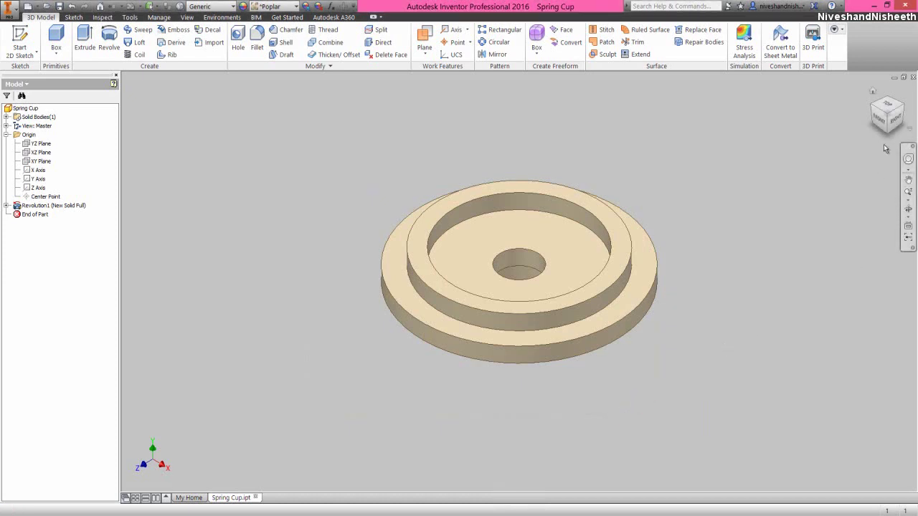
- Fillet the hub's outer end edge, the hub-to-flange corner and the flange's rim edge on the hub side with a 0.015 in radius
click(892, 120)
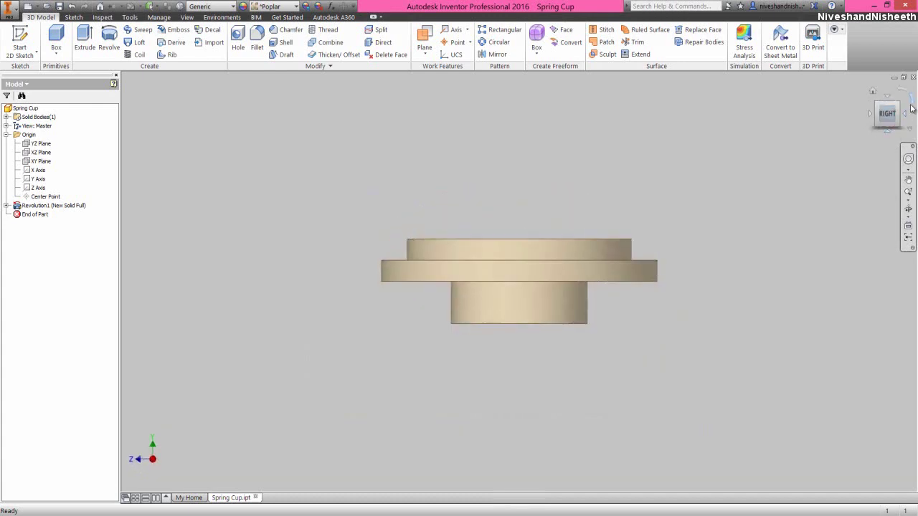
click(879, 108)
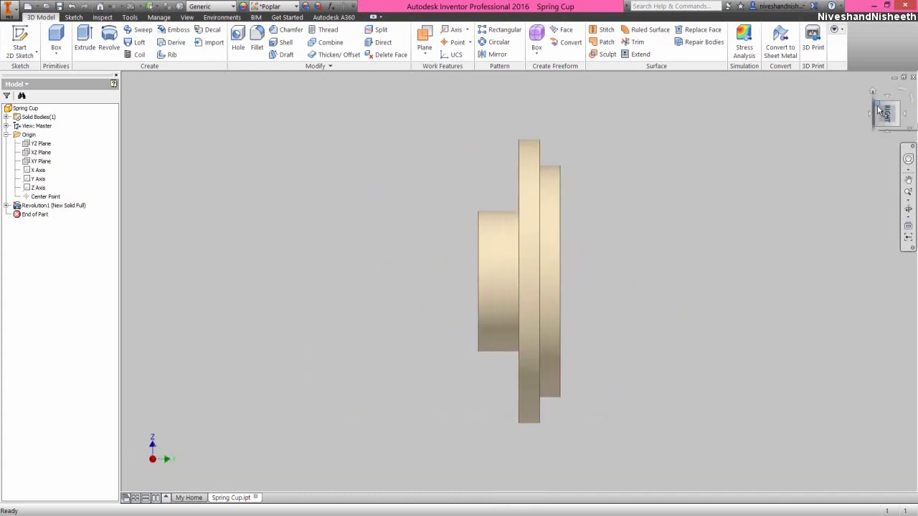
click(880, 109)
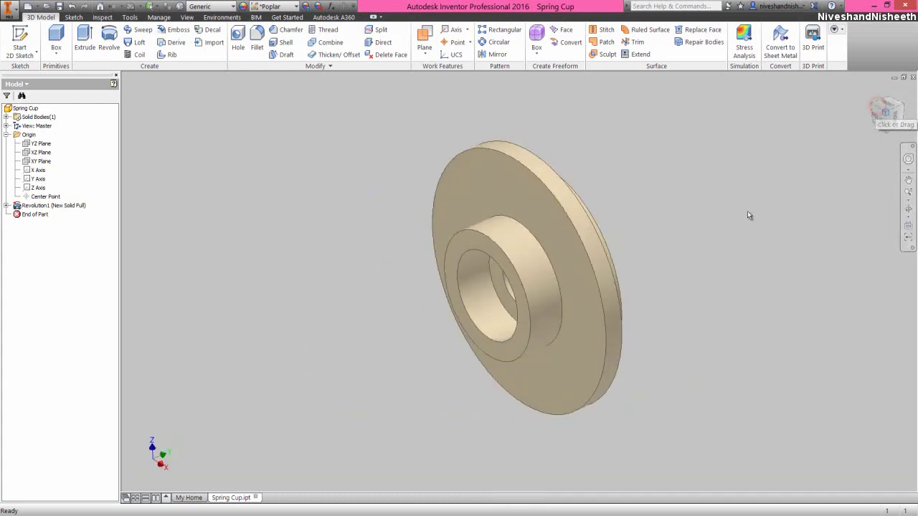
click(676, 369)
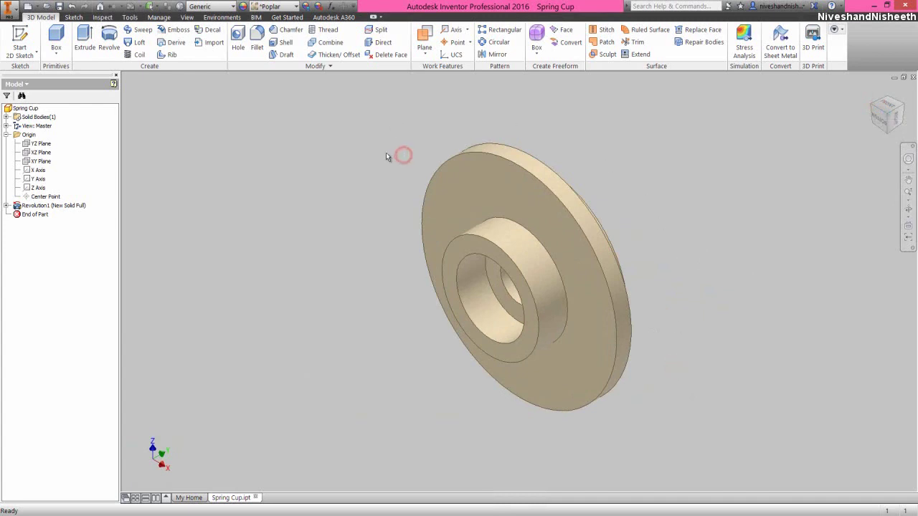
click(256, 50)
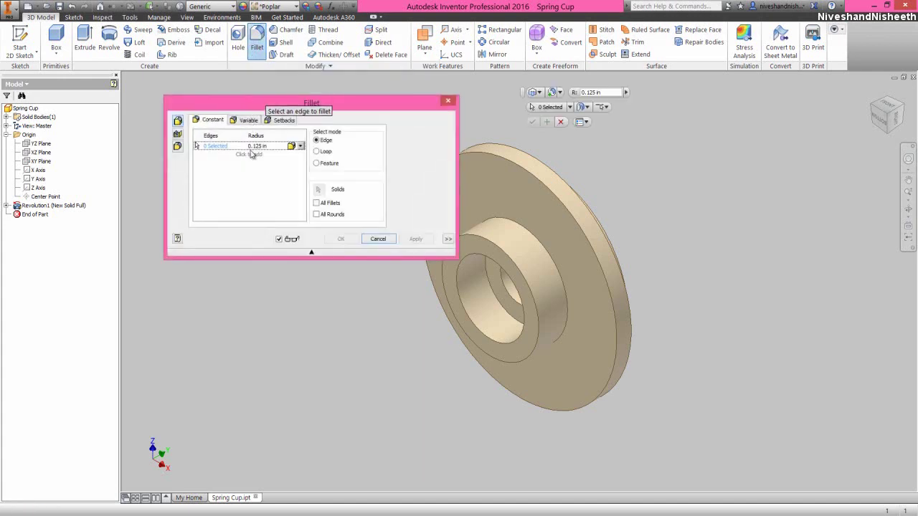
click(255, 147)
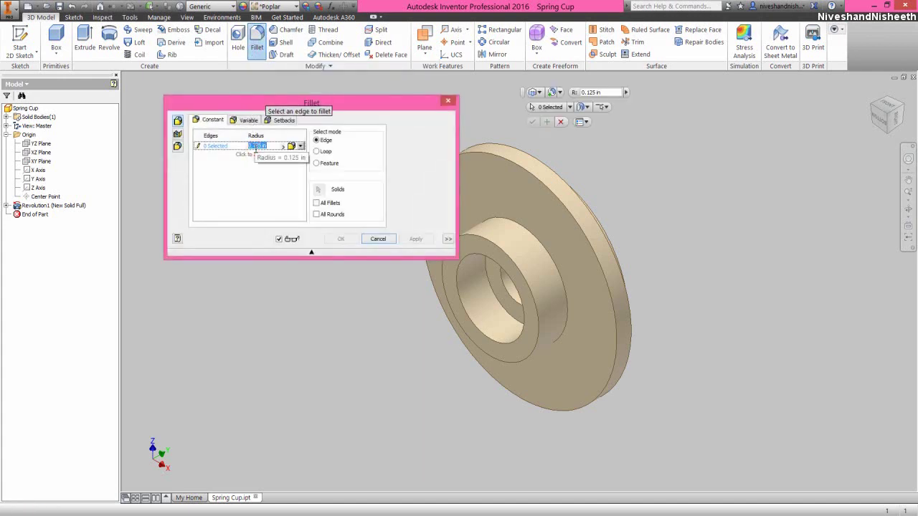
key(BackSpace)
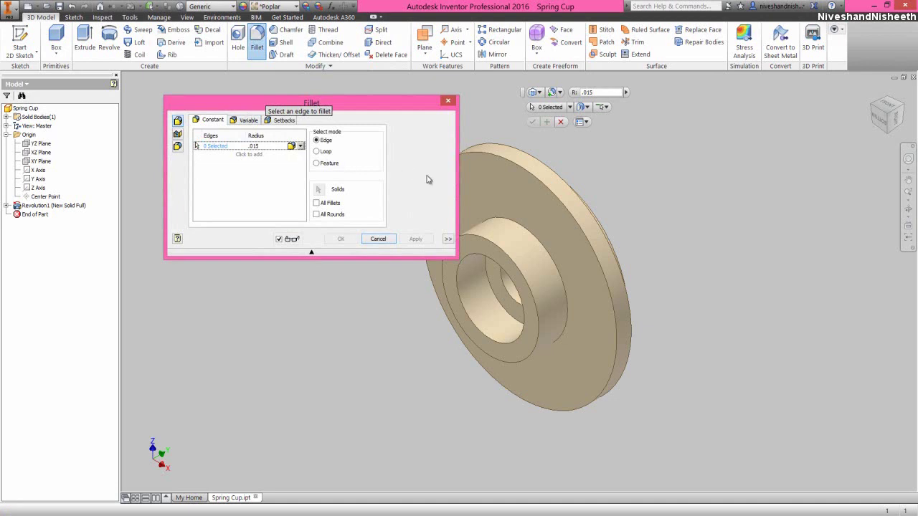
click(473, 237)
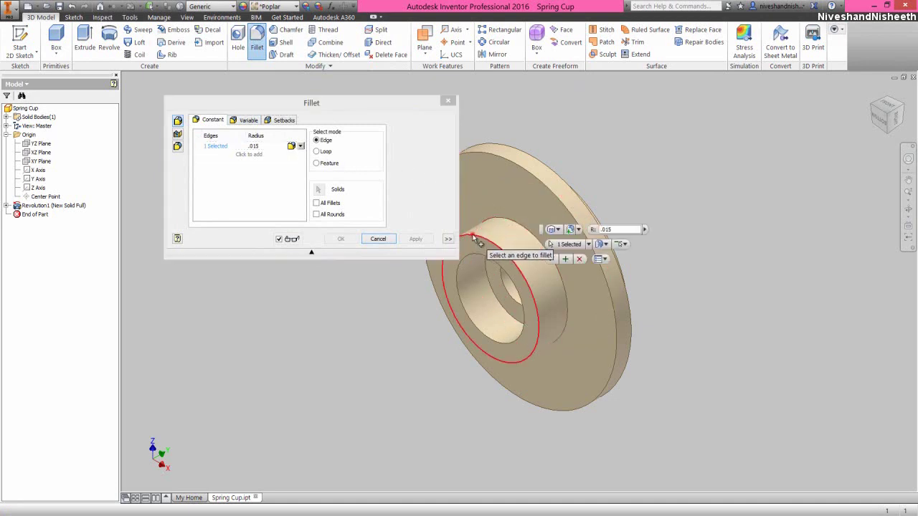
click(504, 216)
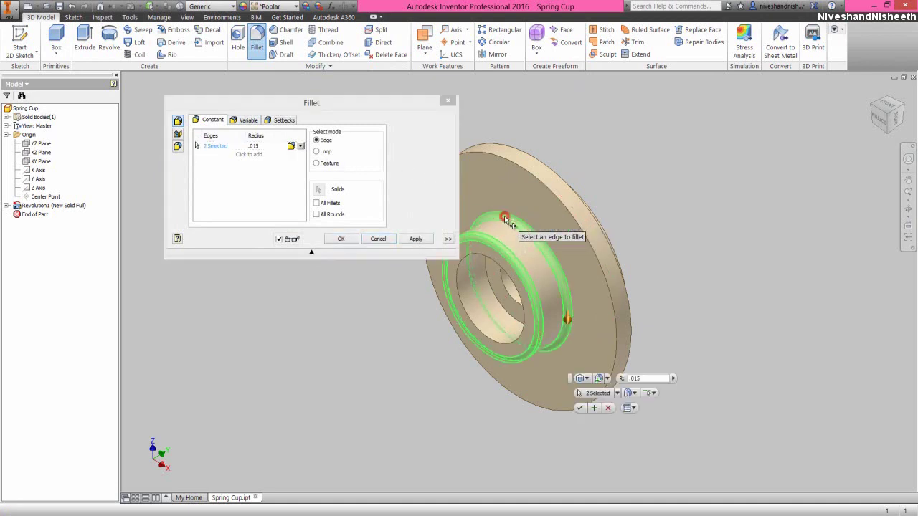
click(515, 164)
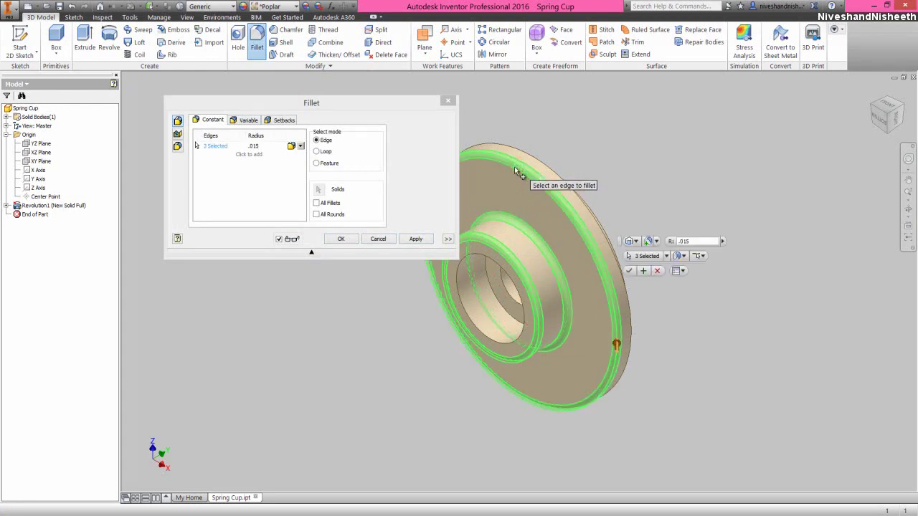
click(343, 239)
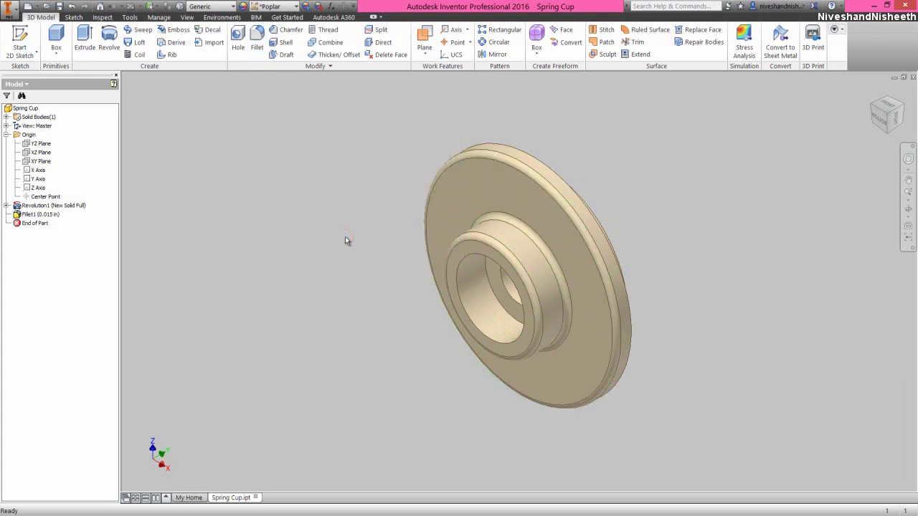
click(343, 239)
- Start a new sketch on the floor of the circular recess, viewed from the top
click(894, 105)
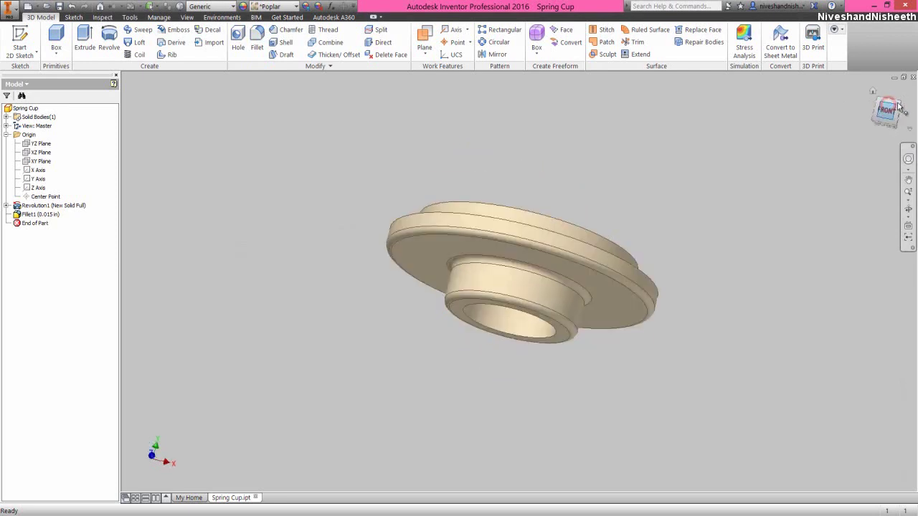
click(897, 105)
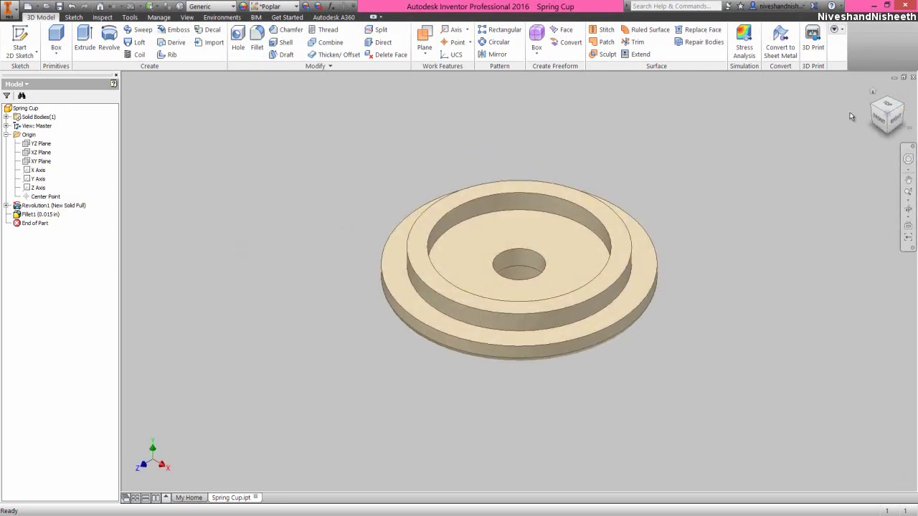
click(887, 106)
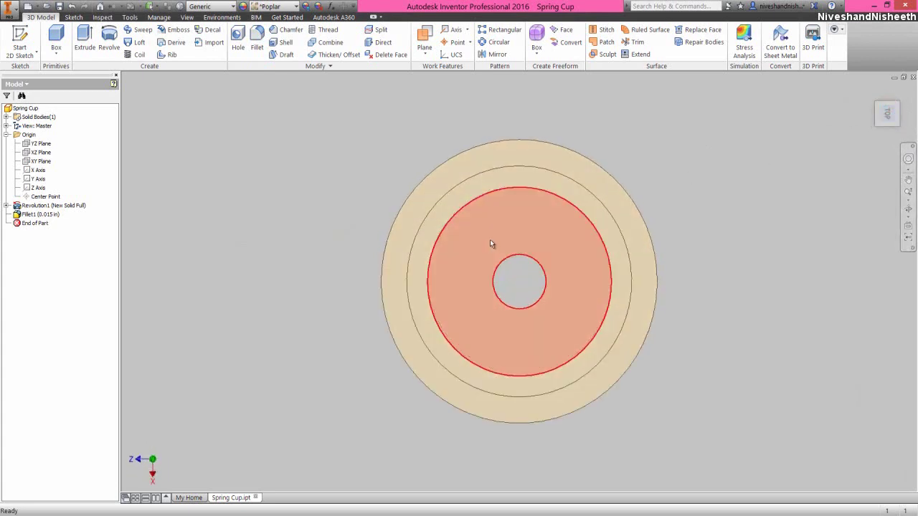
click(490, 240)
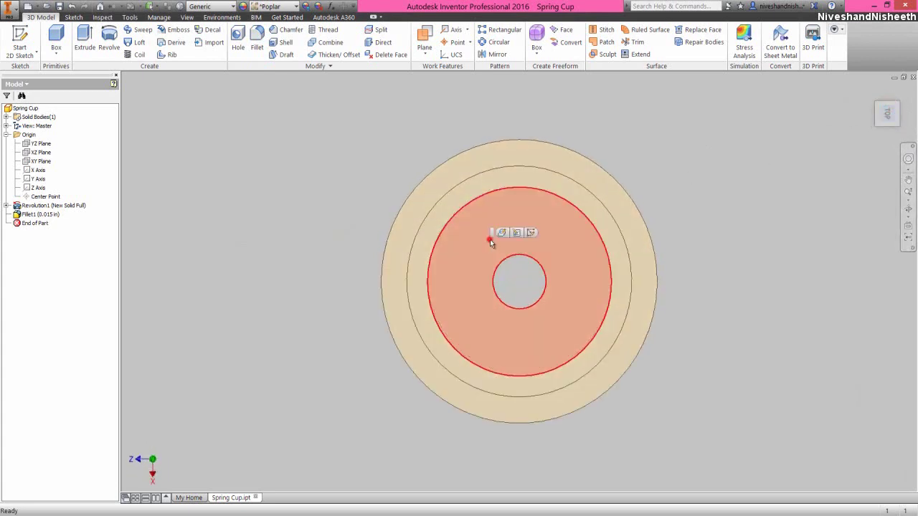
click(530, 233)
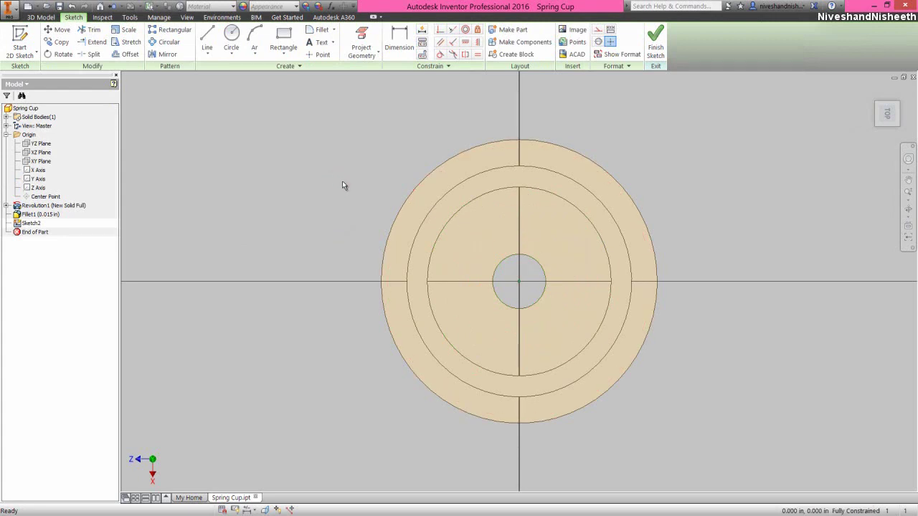
- Set the visual style to Wireframe with Visible Edges Only and return to the sketch tools
click(187, 20)
click(127, 55)
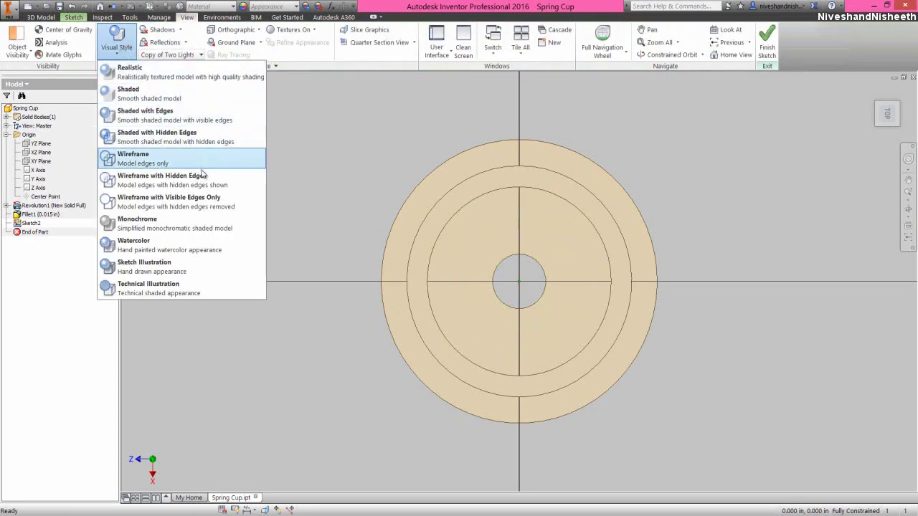
click(228, 202)
click(270, 210)
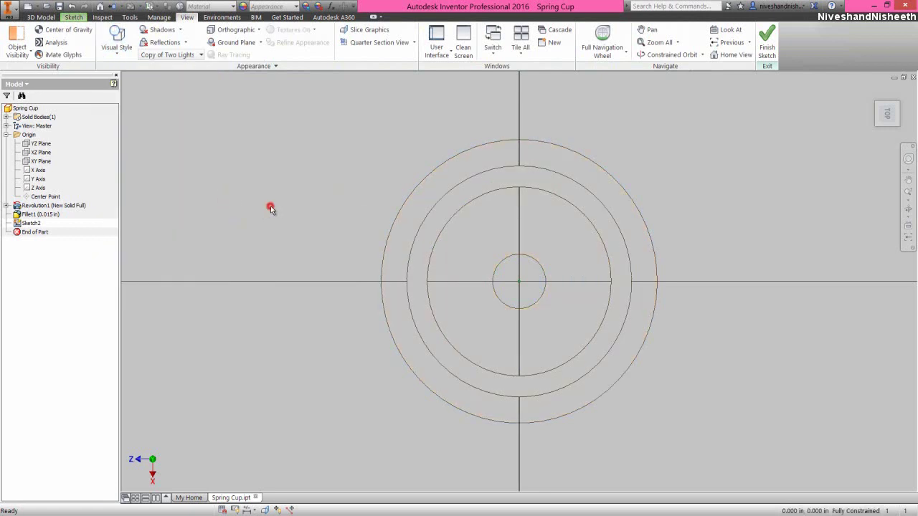
click(74, 17)
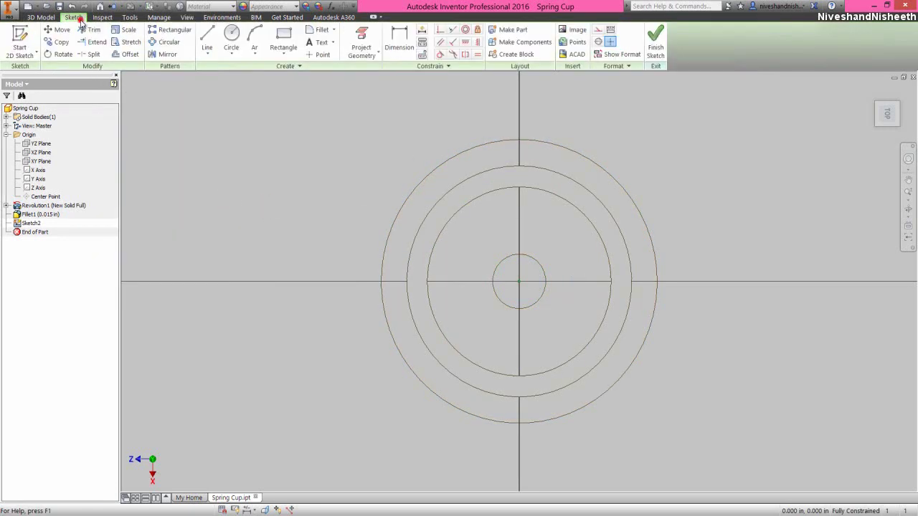
click(263, 178)
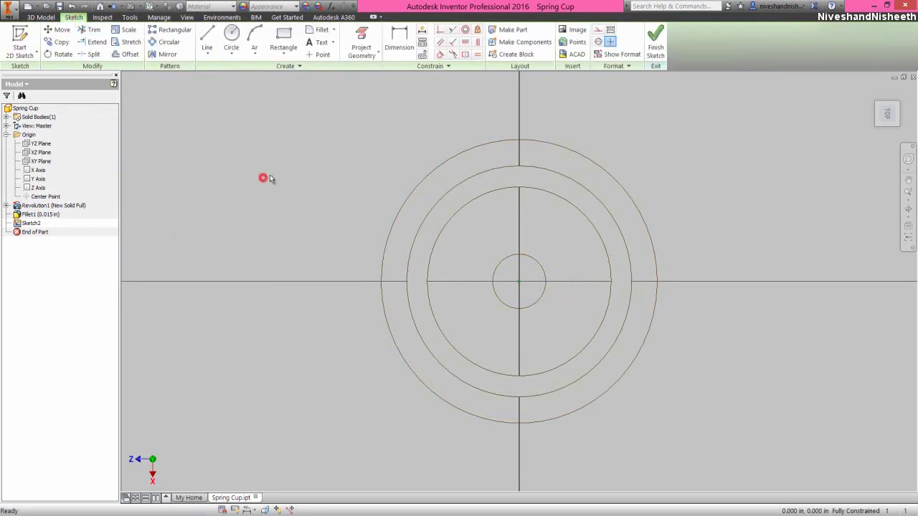
- Project the part's cut edges into the sketch and convert the projected circles to construction geometry
click(362, 56)
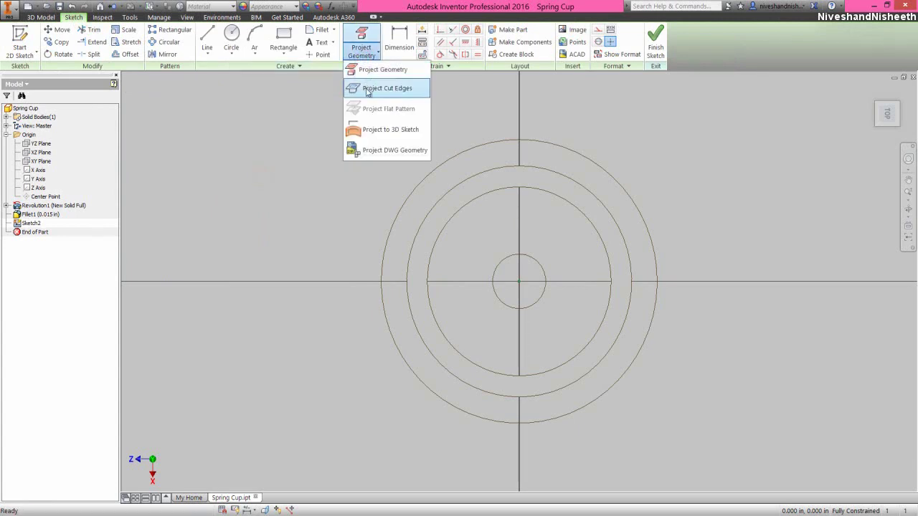
click(367, 93)
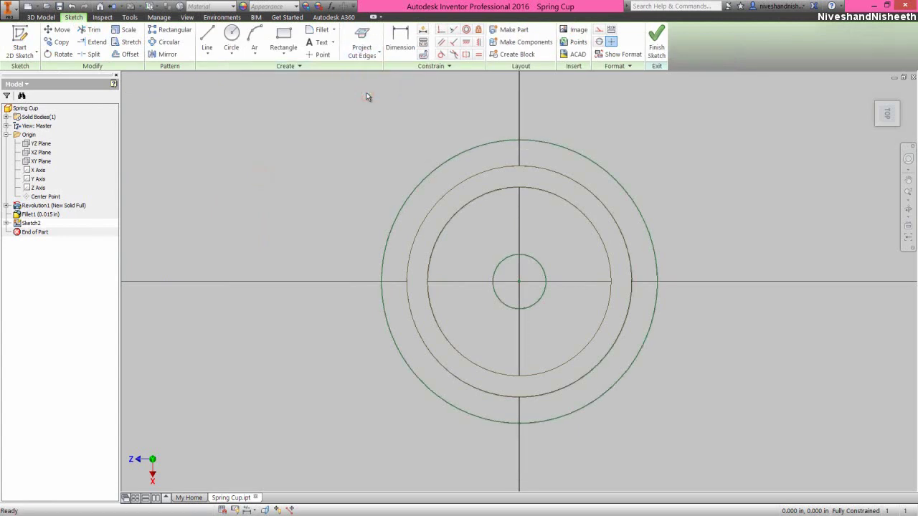
mouse_move(324, 99)
mouse_down()
mouse_move(655, 360)
mouse_move(705, 445)
mouse_move(704, 428)
mouse_up()
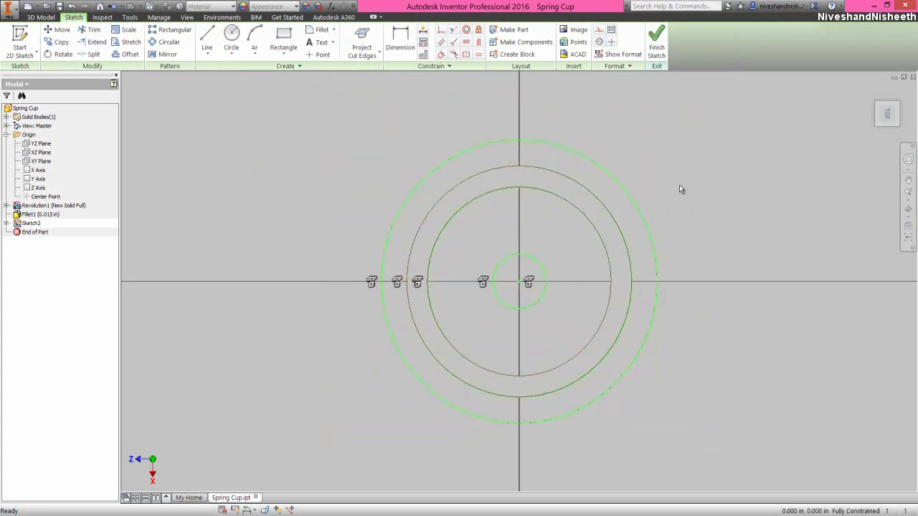
click(599, 33)
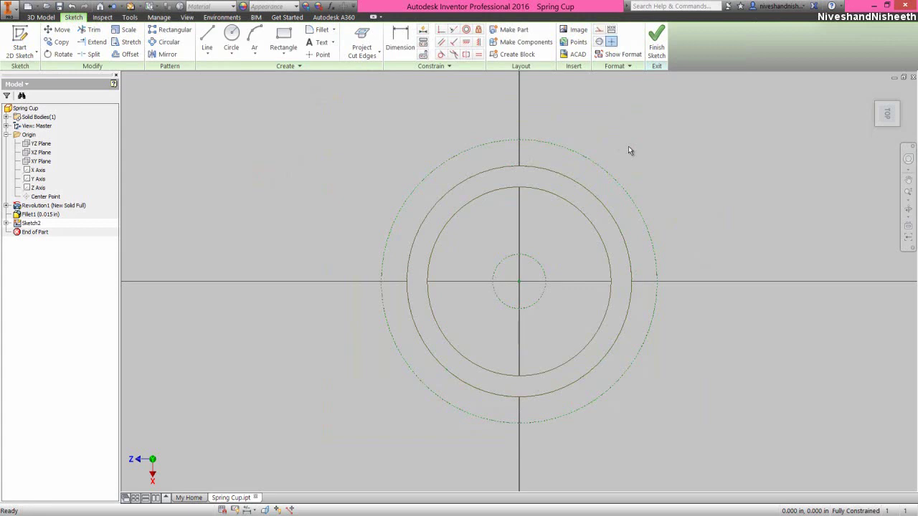
- Draw a horizontal line 0.0625 in long across the sketch center, inside the small hole circle
right_click(628, 146)
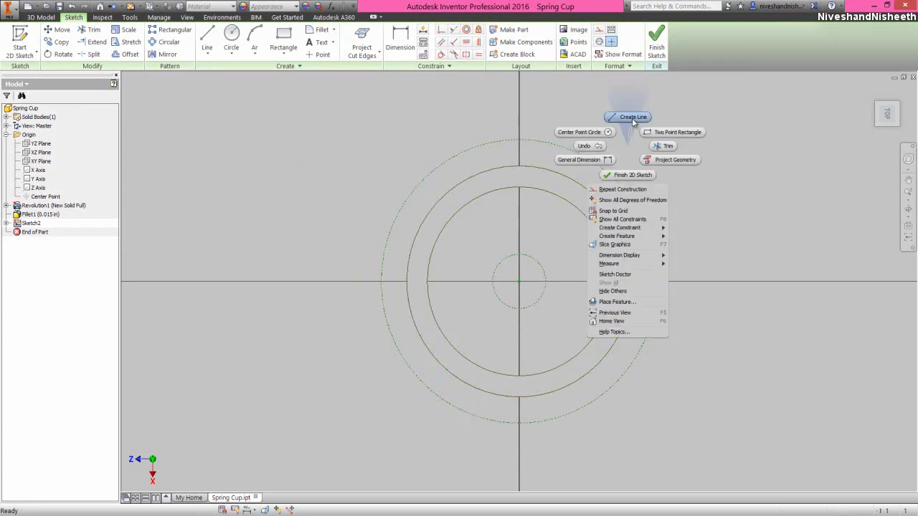
click(632, 118)
scroll(507, 296, up, 3)
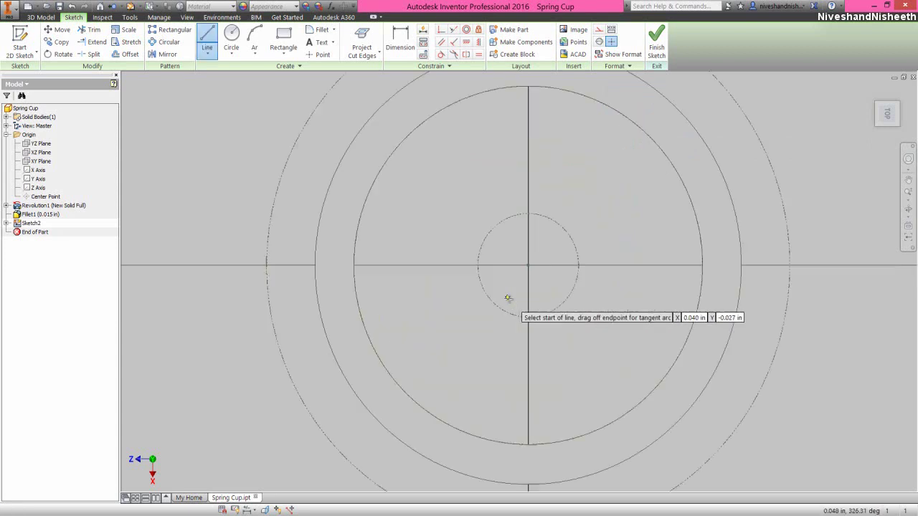
click(510, 265)
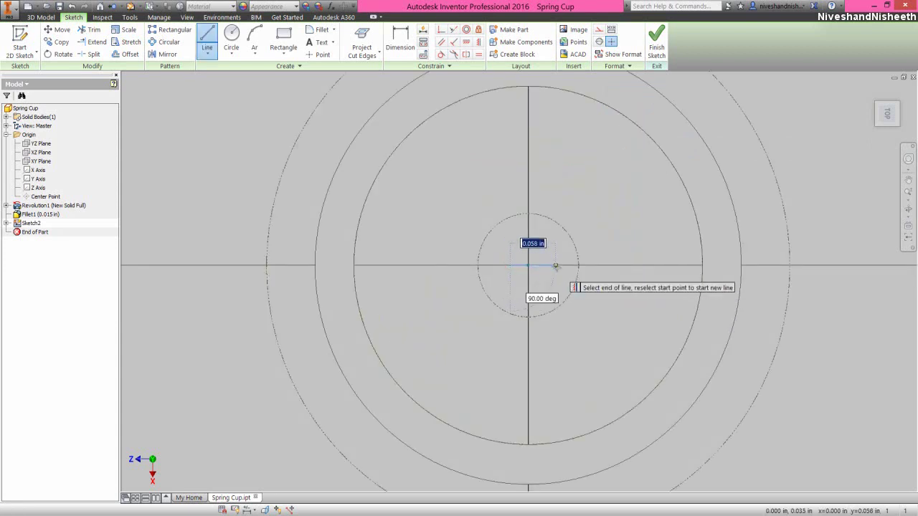
text(.0625)
key(Return)
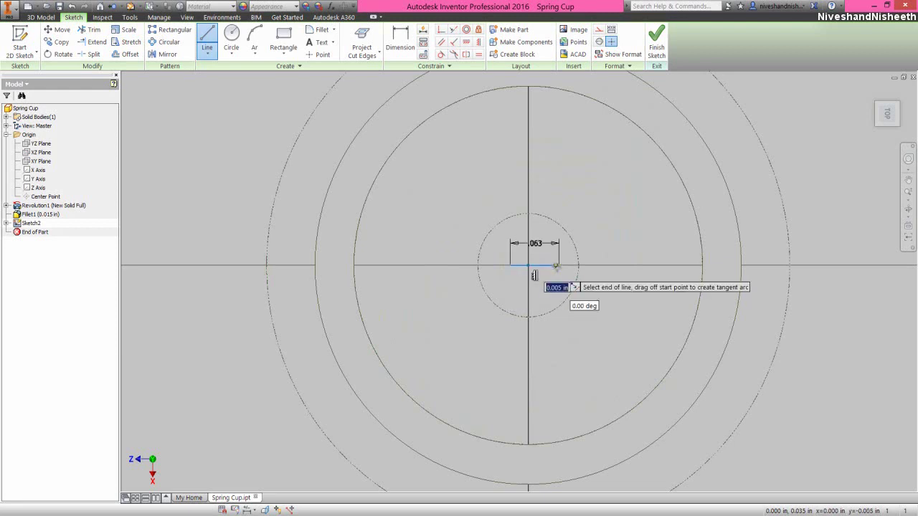
- Draw a separate horizontal line about 0.15 in long below the flange's outer circle, crossing the vertical axis, and end the Line command
scroll(555, 267, down, 2)
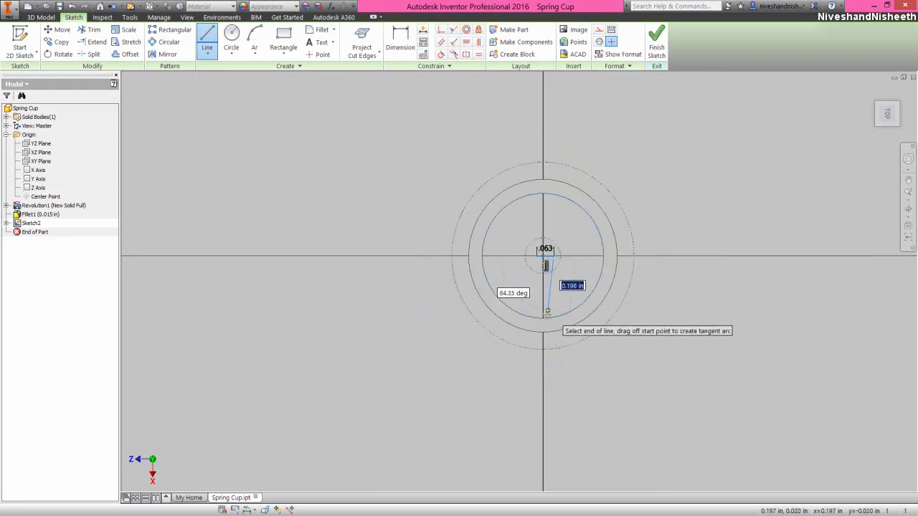
right_click(523, 375)
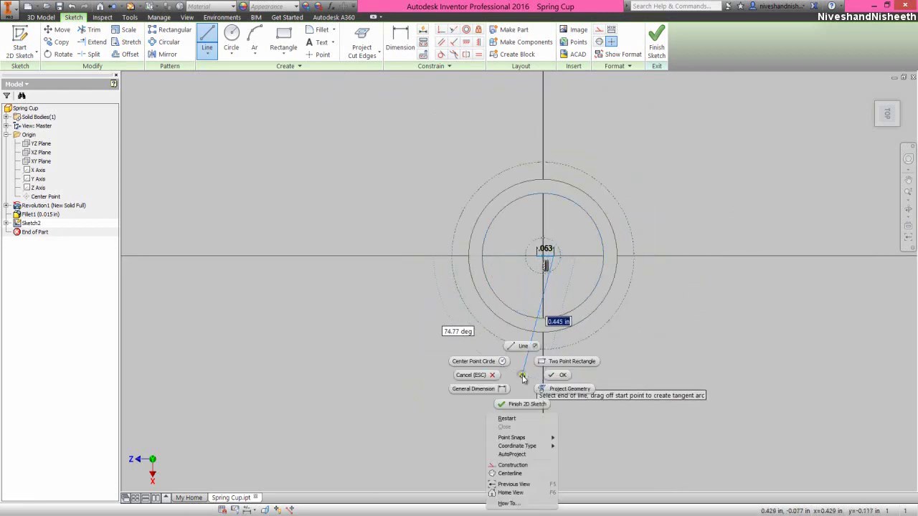
click(509, 418)
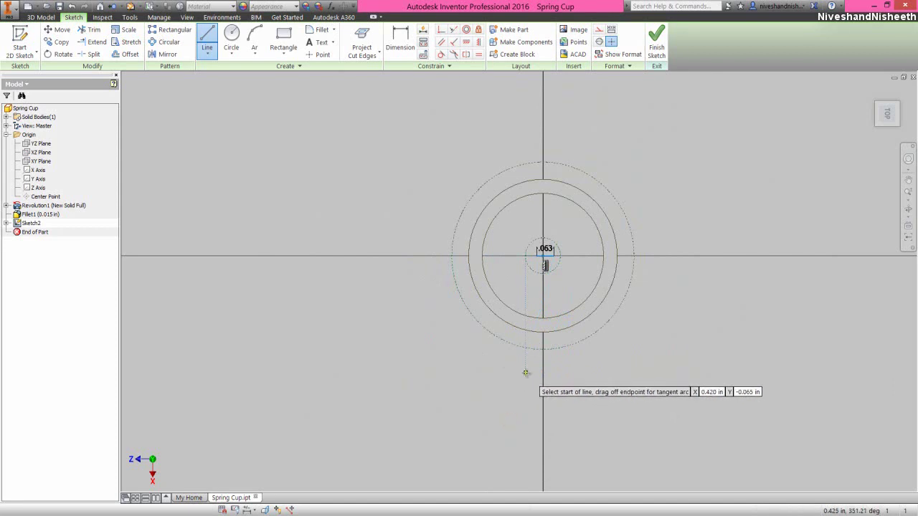
click(525, 372)
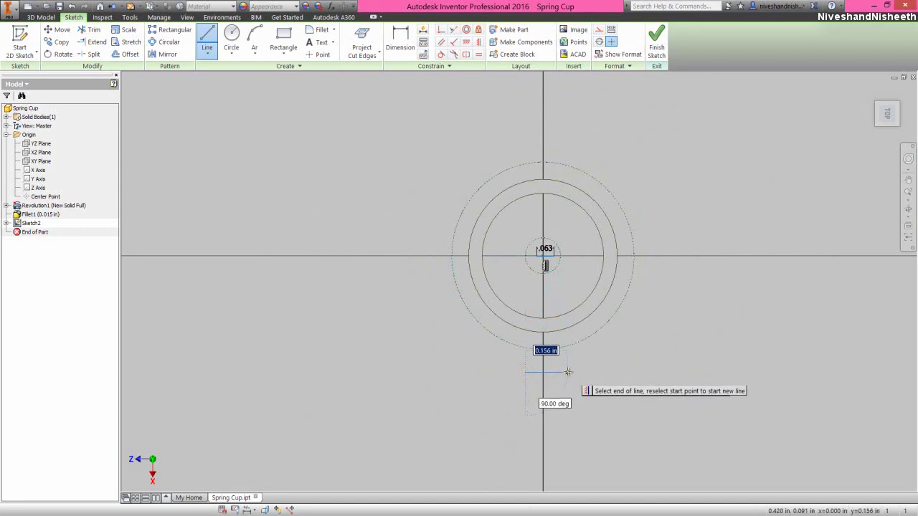
click(566, 373)
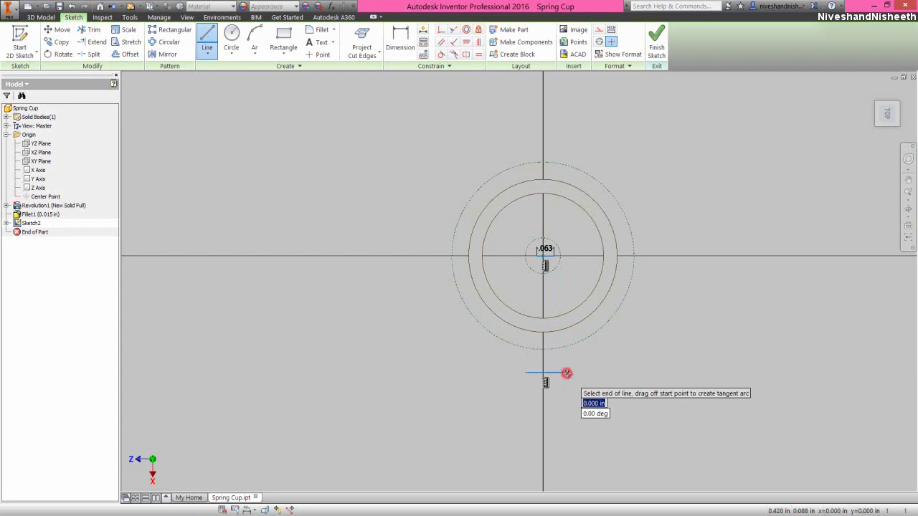
right_click(590, 359)
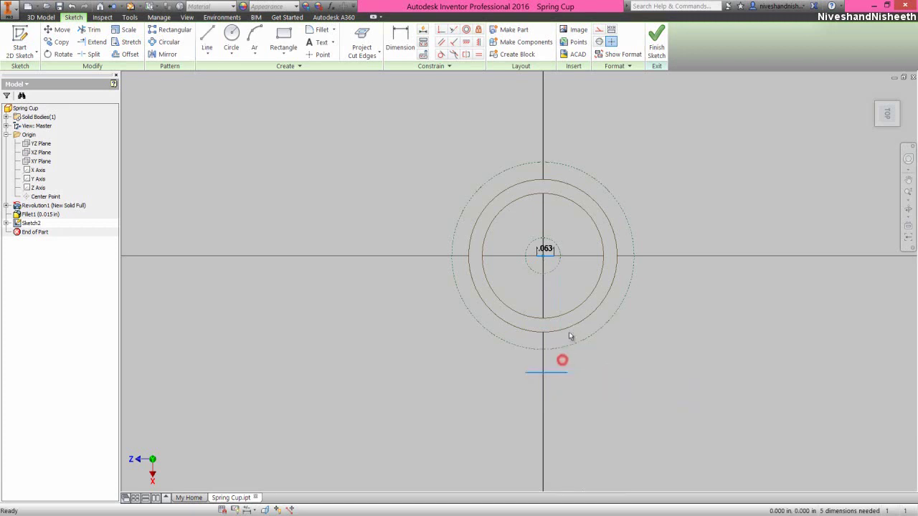
click(563, 362)
mouse_move(552, 261)
mouse_down()
mouse_move(576, 302)
mouse_move(554, 276)
mouse_up()
scroll(552, 275, up, 3)
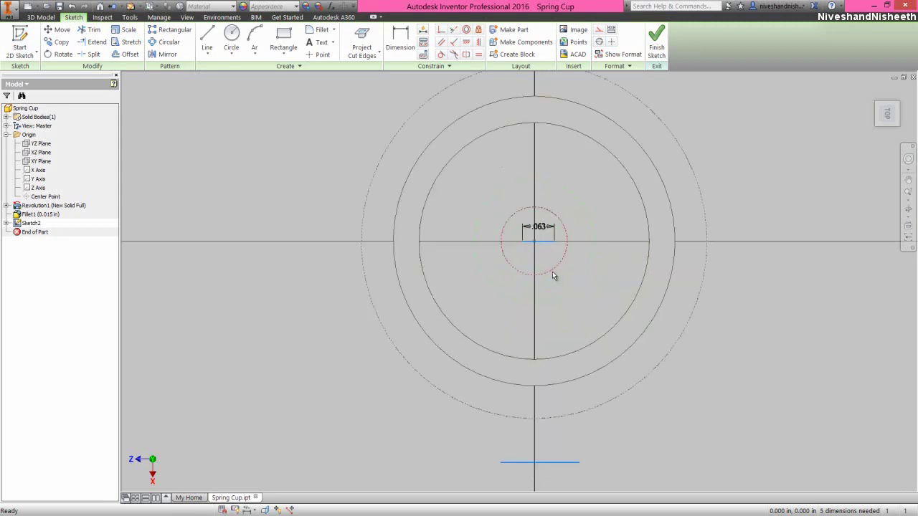
- Apply a Coincident constraint between the midpoint of the 0.063 in line and the sketch center
click(383, 127)
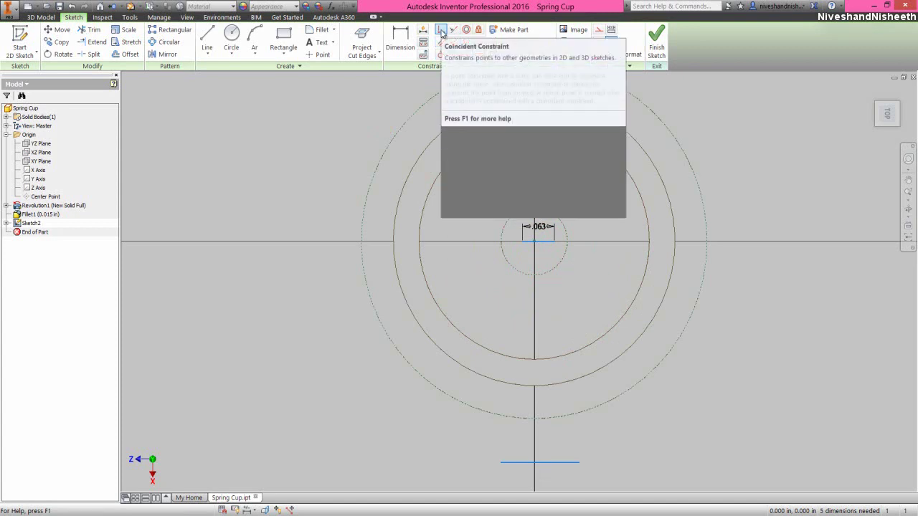
click(442, 32)
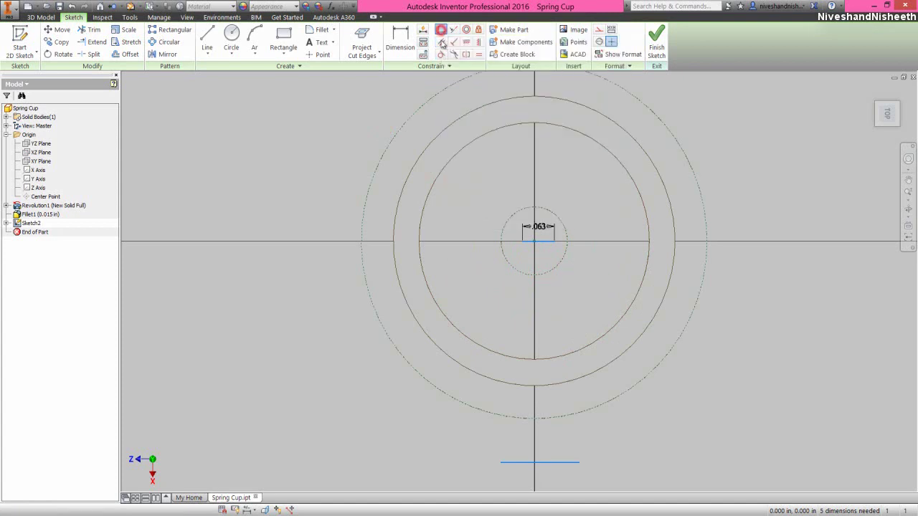
click(538, 243)
click(534, 244)
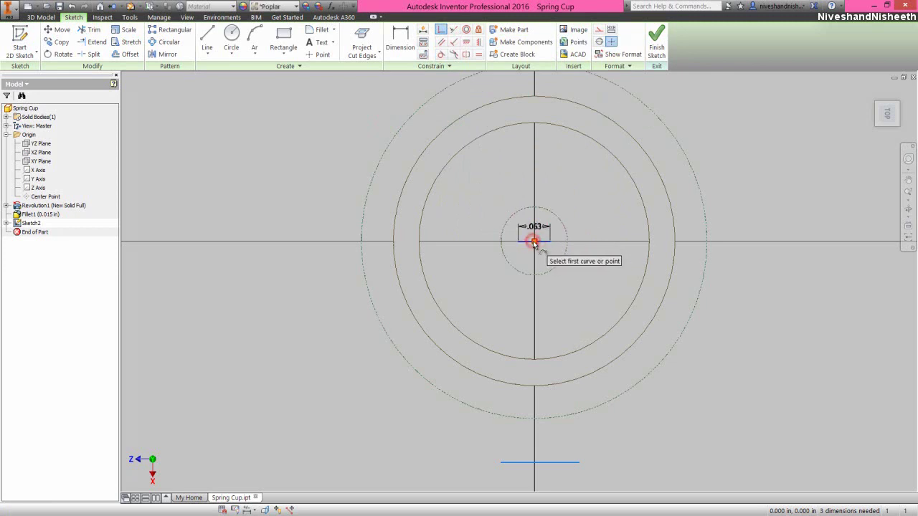
- Draw two slanted lines joining the short center line's ends to the ends of the lower horizontal line, and end the Line command
right_click(738, 290)
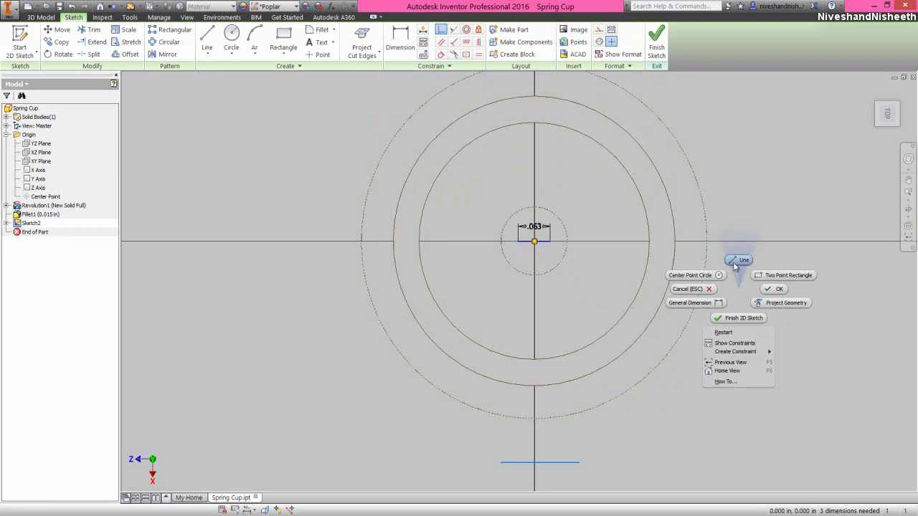
click(738, 261)
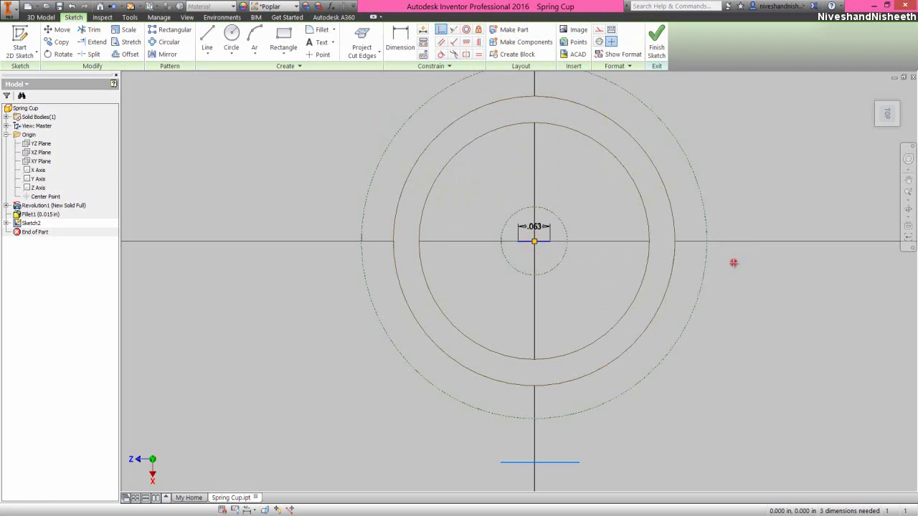
click(519, 241)
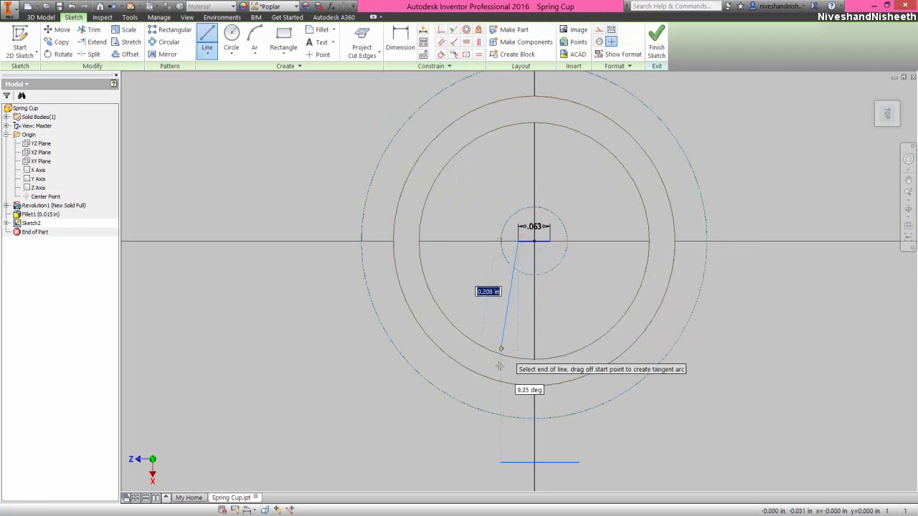
click(500, 462)
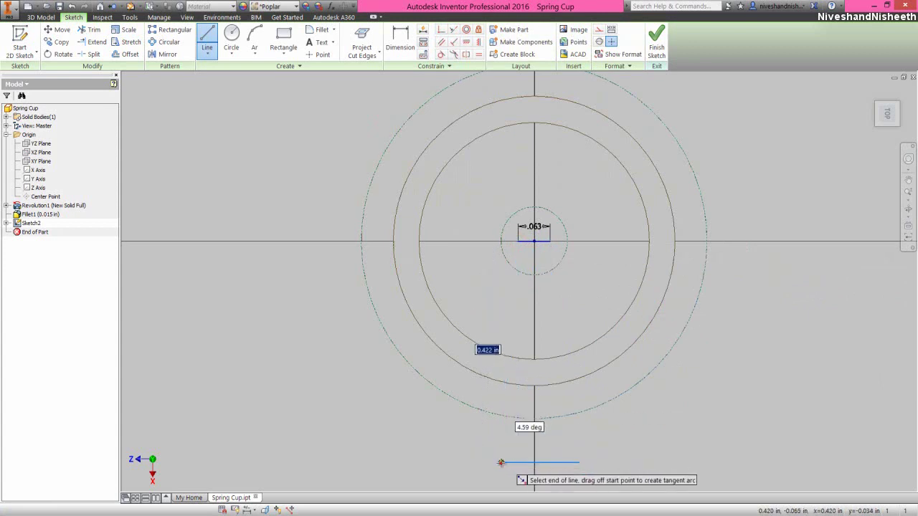
click(548, 243)
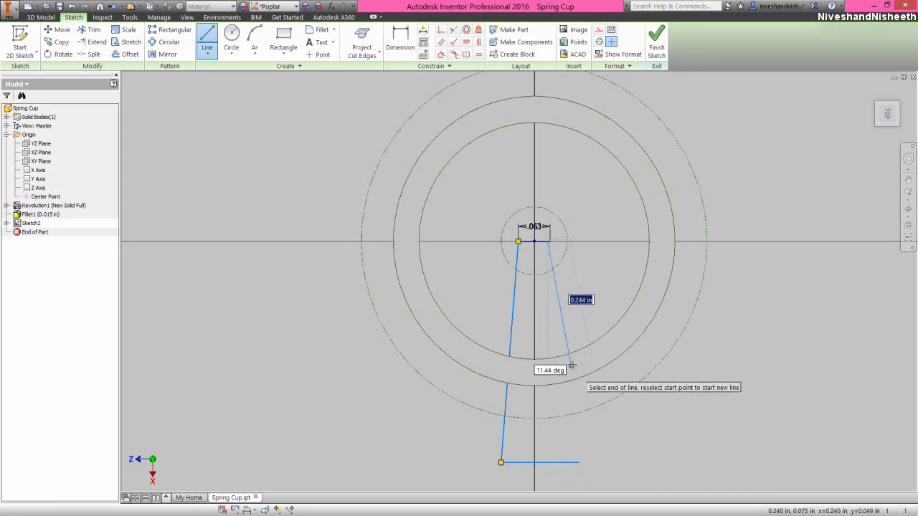
right_click(560, 322)
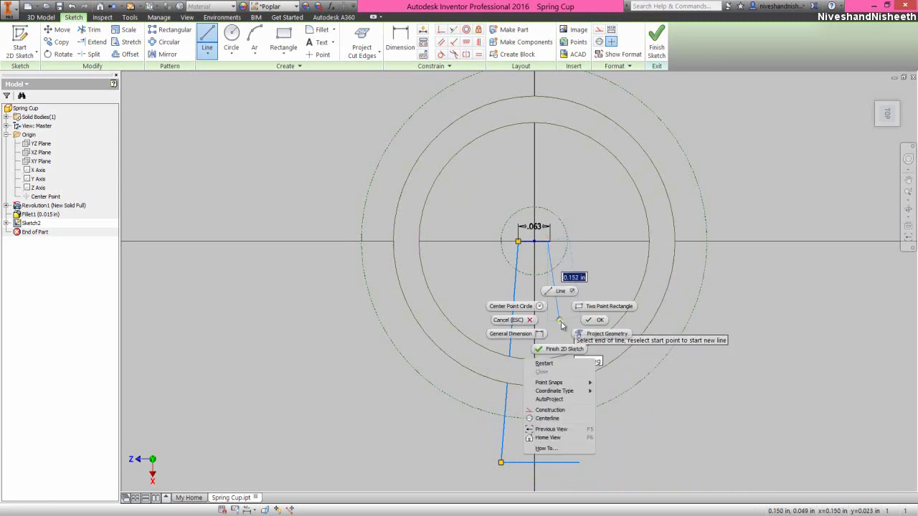
click(547, 363)
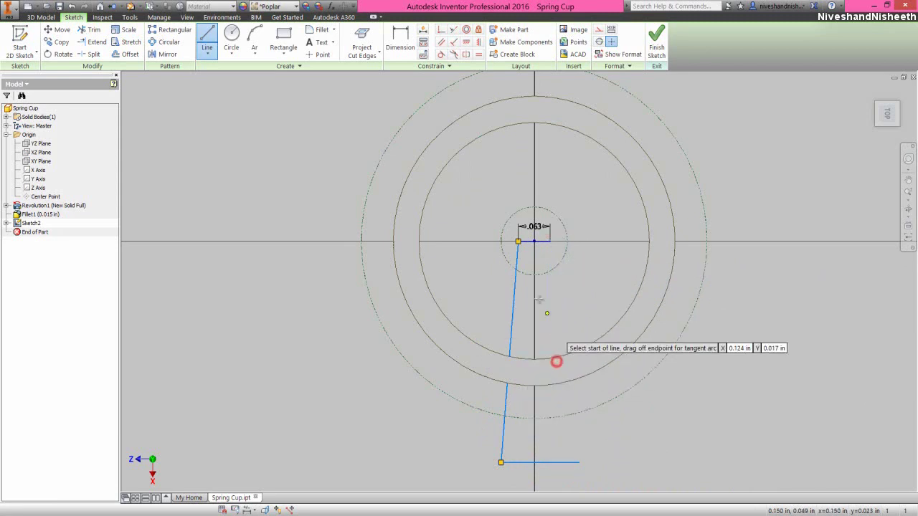
click(550, 241)
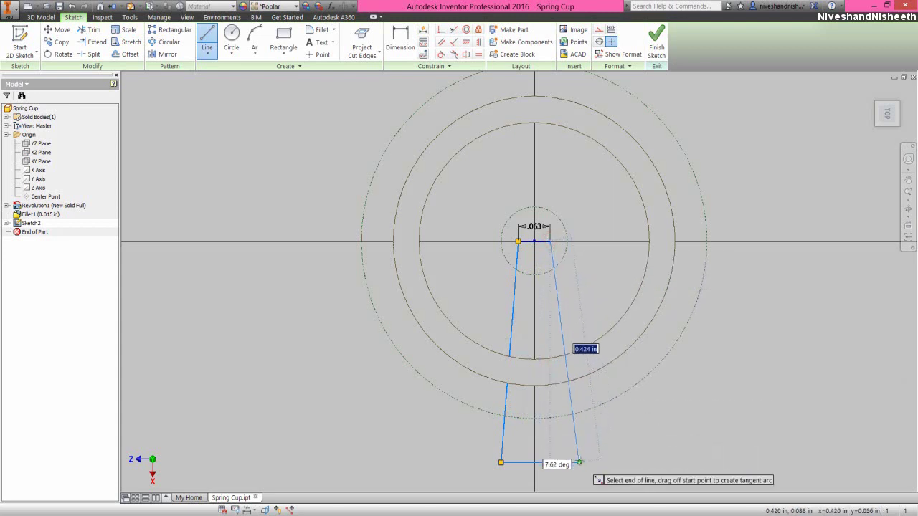
double_click(578, 462)
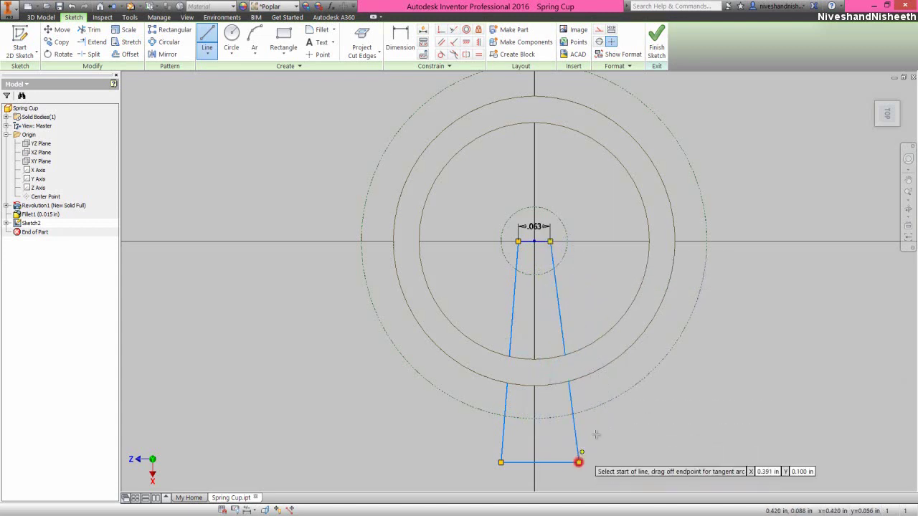
right_click(658, 384)
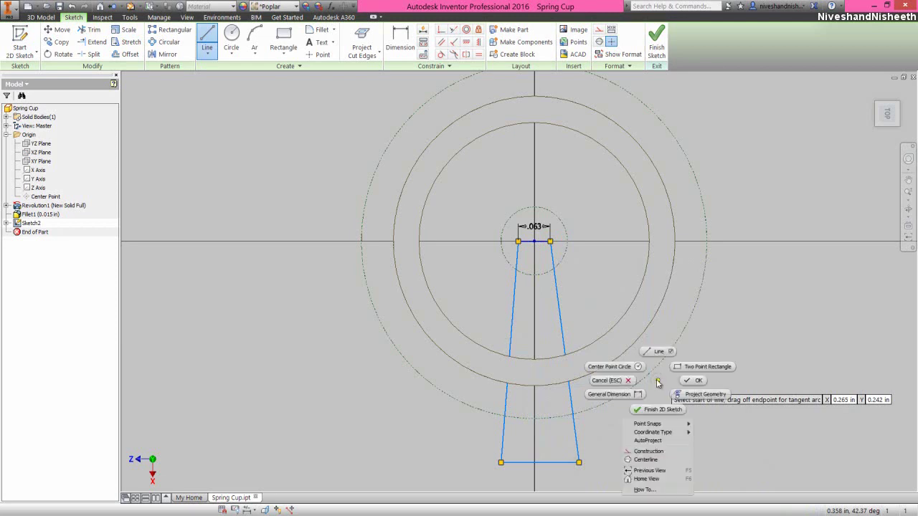
click(689, 381)
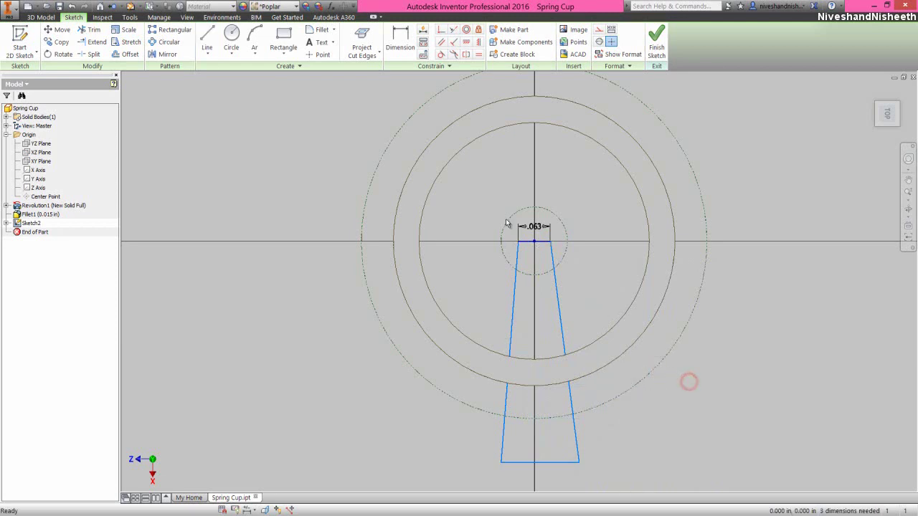
- Apply a Horizontal constraint between the lower line's midpoint and the sketch center to center the profile on the axis
click(466, 44)
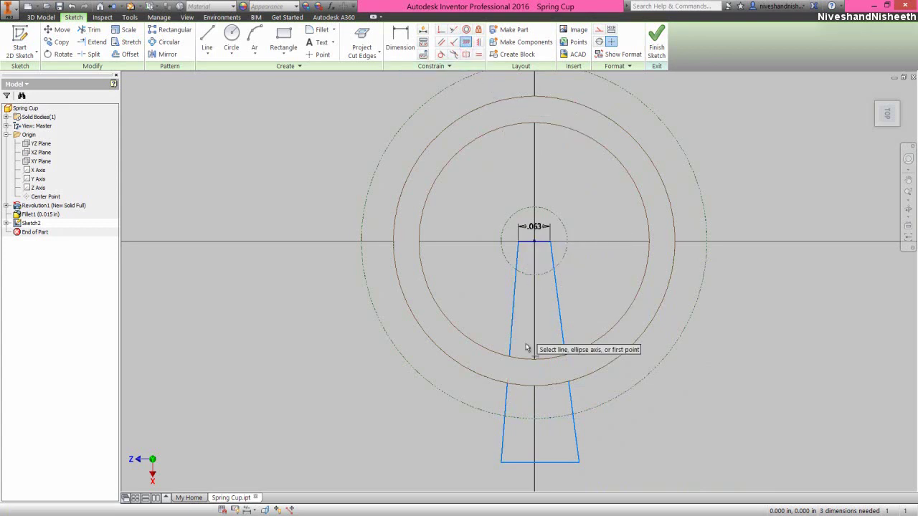
click(539, 462)
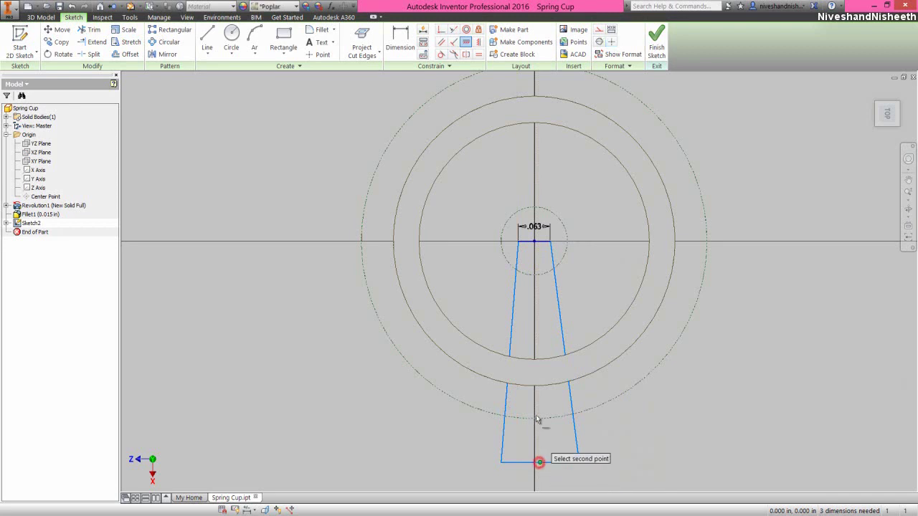
click(534, 243)
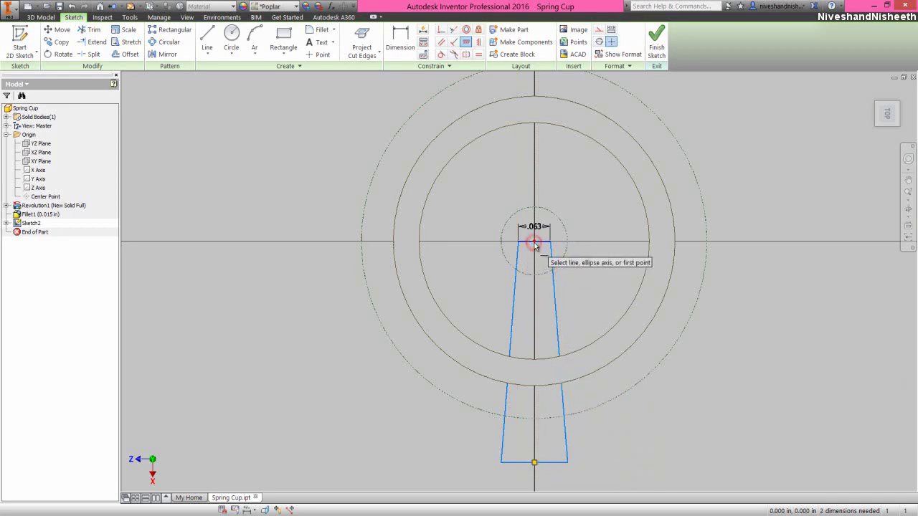
- Dimension the angle between the two slanted side lines as 10 degrees and end the Dimension command
right_click(744, 178)
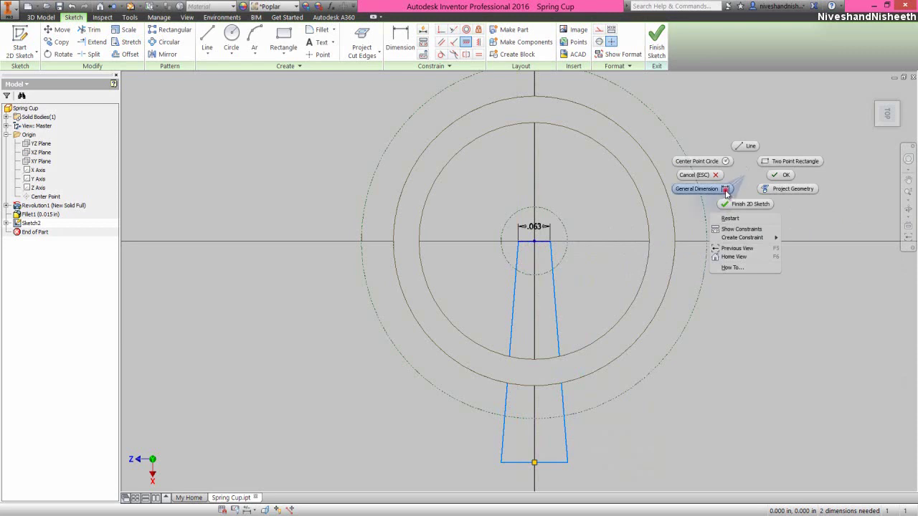
click(725, 190)
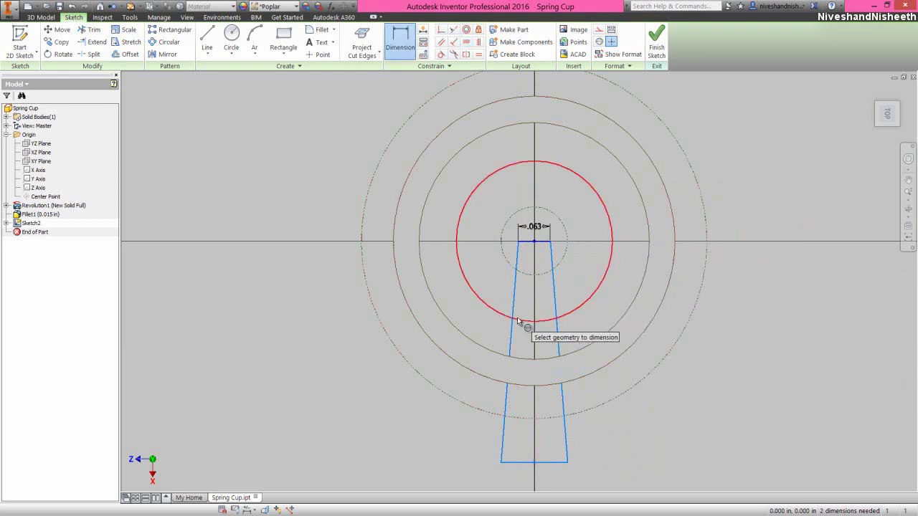
click(512, 315)
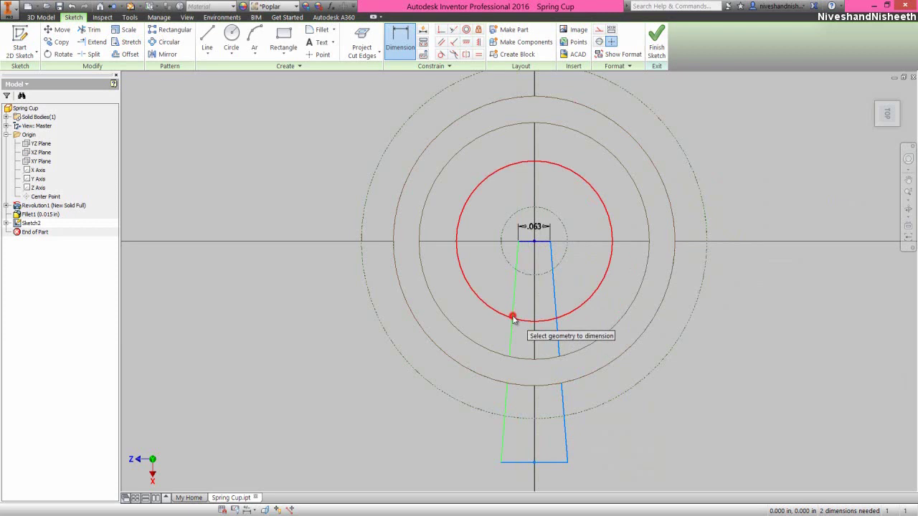
click(554, 310)
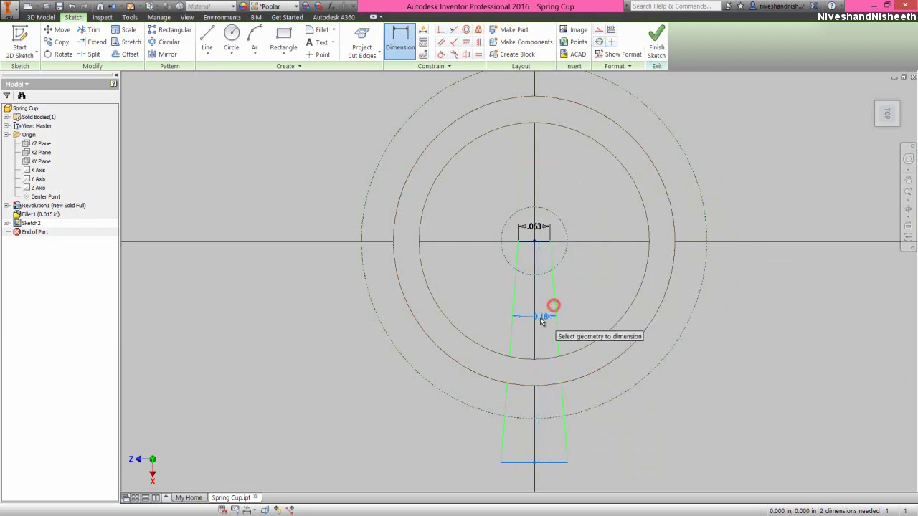
click(543, 314)
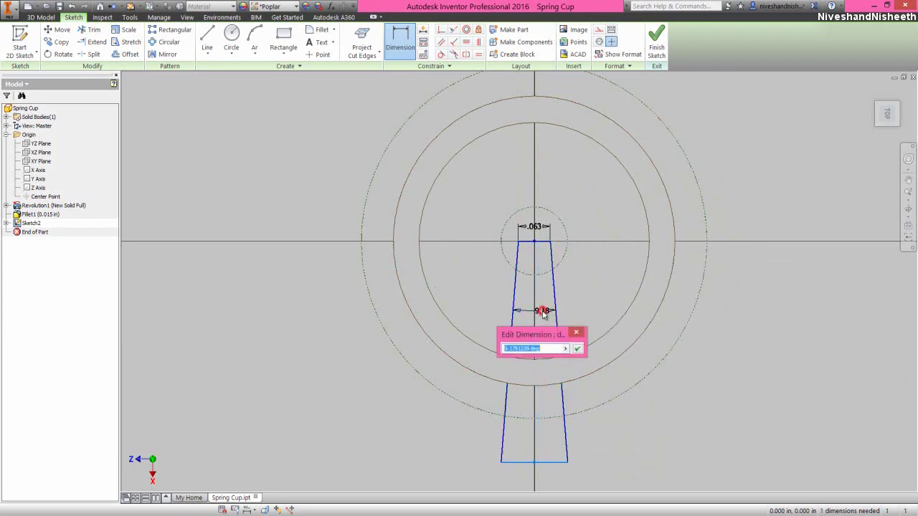
text(10)
key(Return)
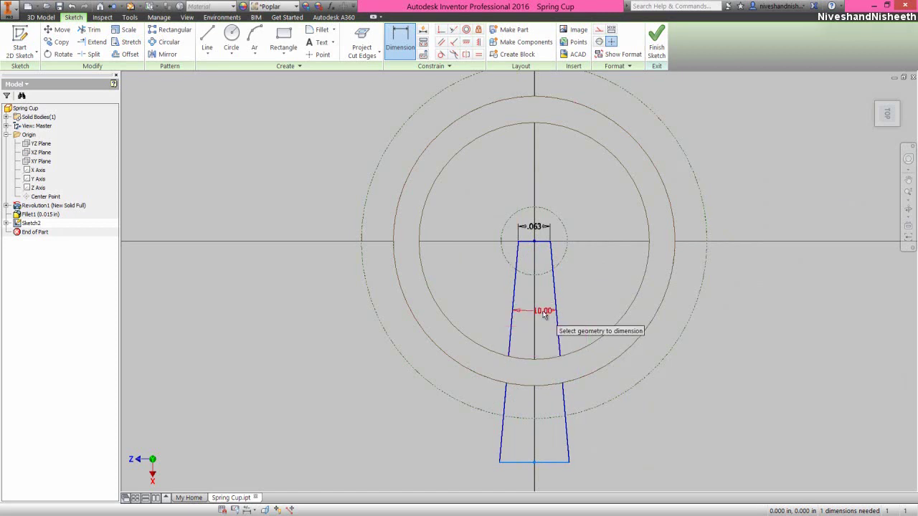
right_click(720, 159)
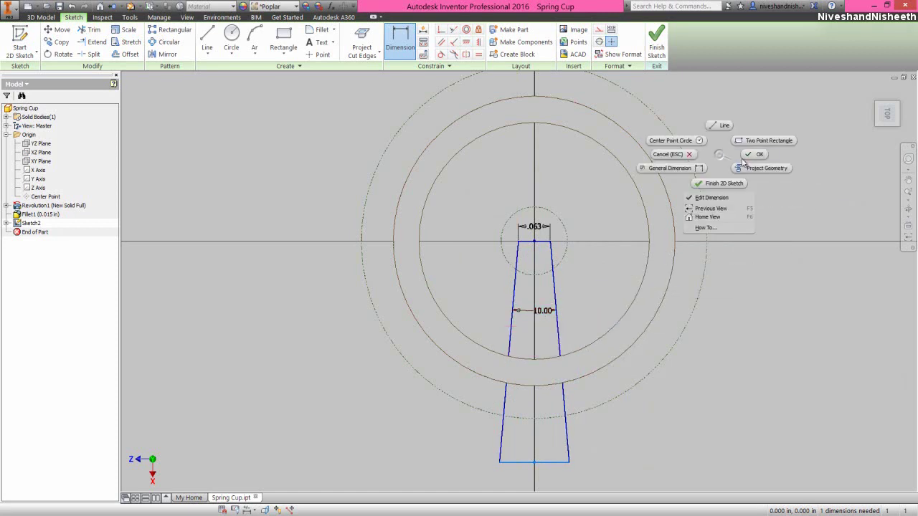
click(752, 150)
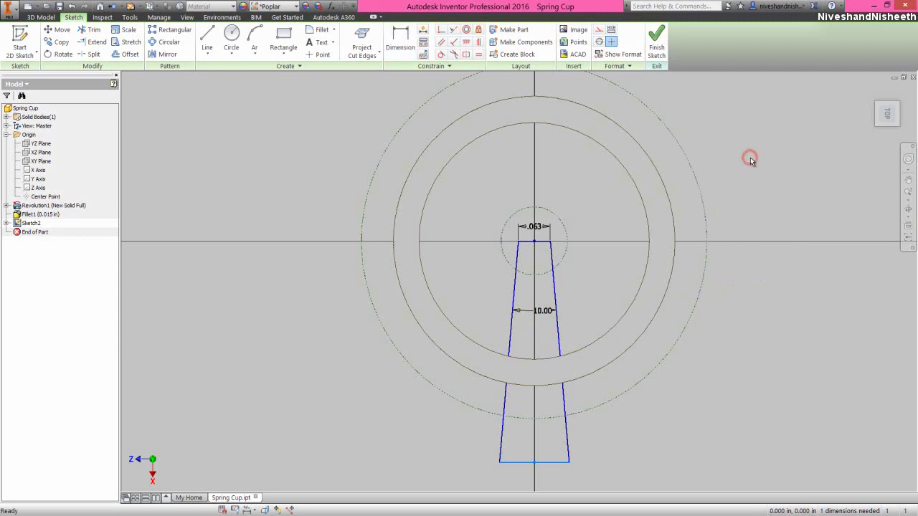
- Make the profile's lower line tangent to the projected outer circle and end the constraint command
click(442, 56)
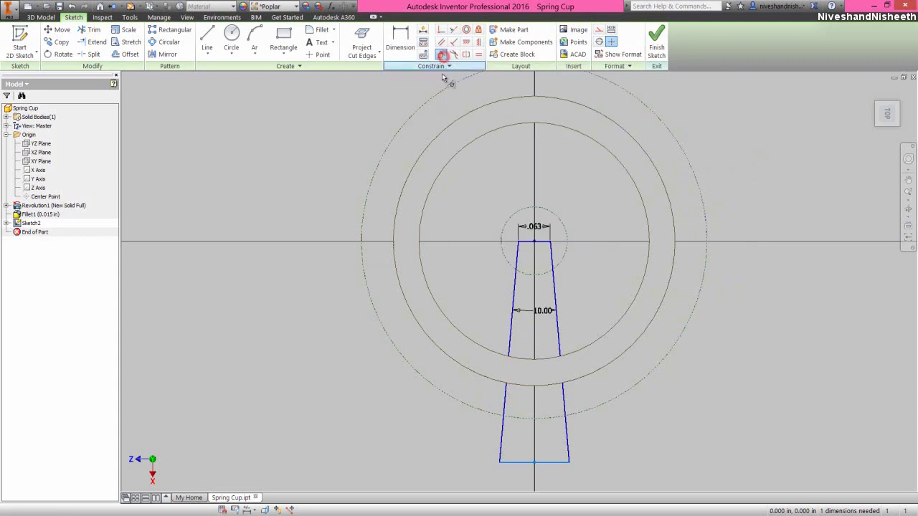
click(521, 420)
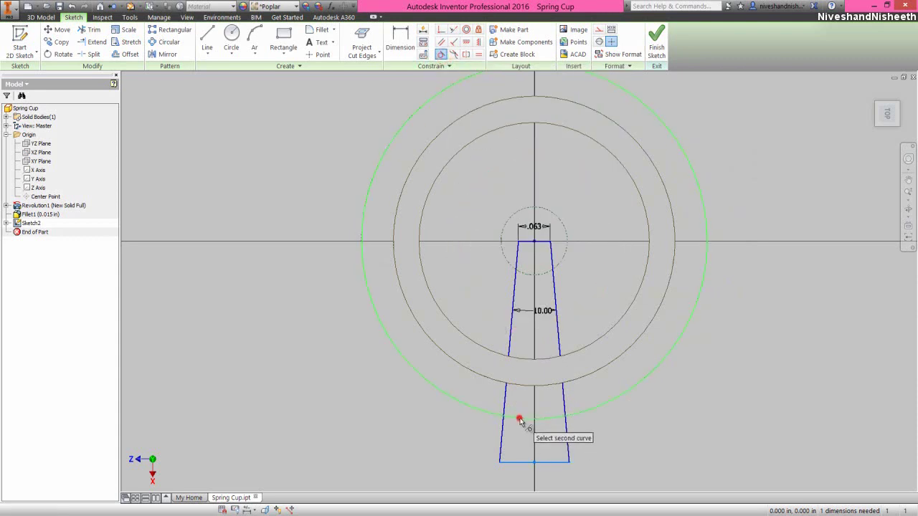
click(526, 462)
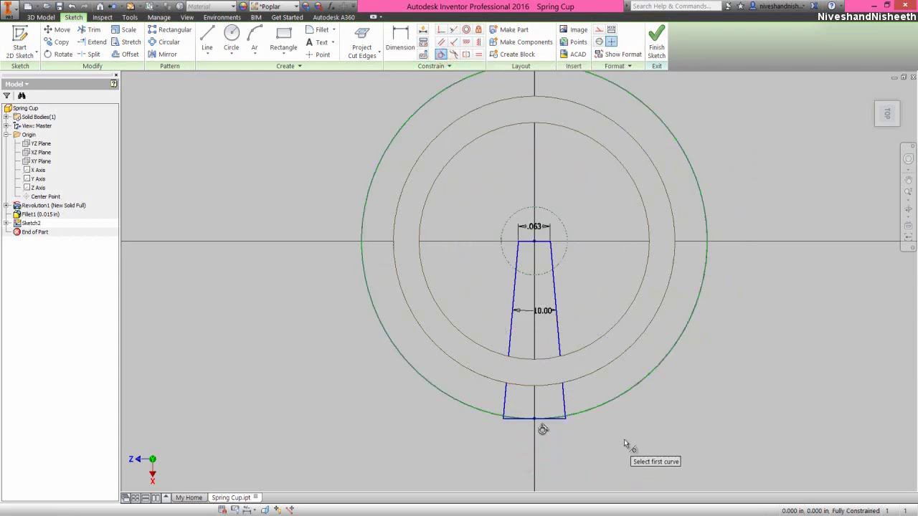
right_click(792, 307)
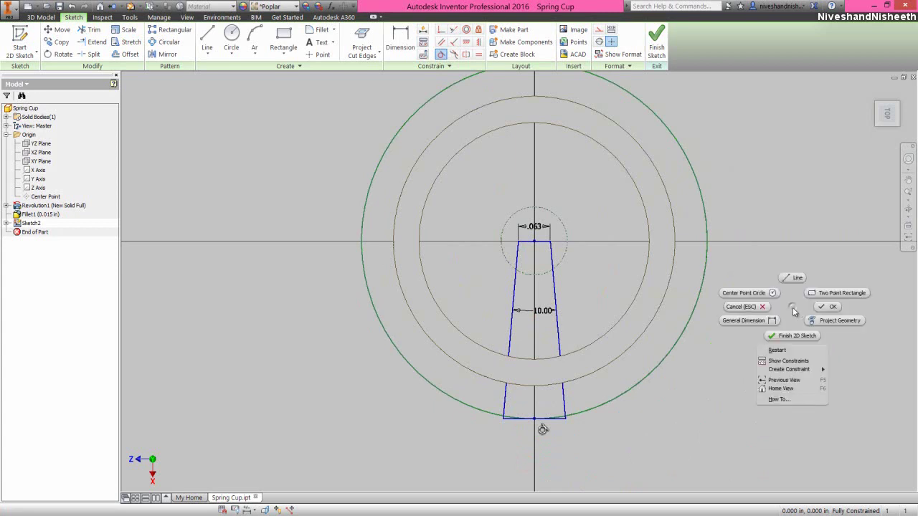
click(833, 307)
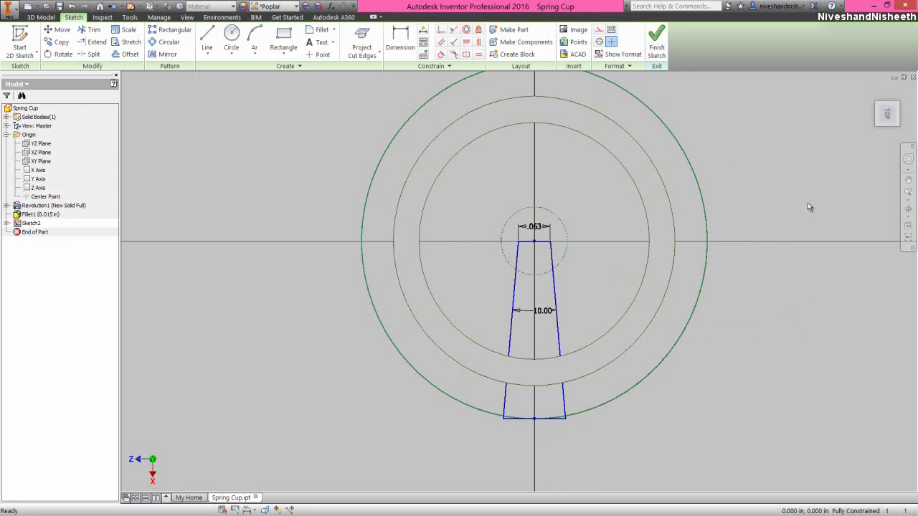
- Orient the model to a corner isometric view and finish the wedge profile sketch
click(887, 117)
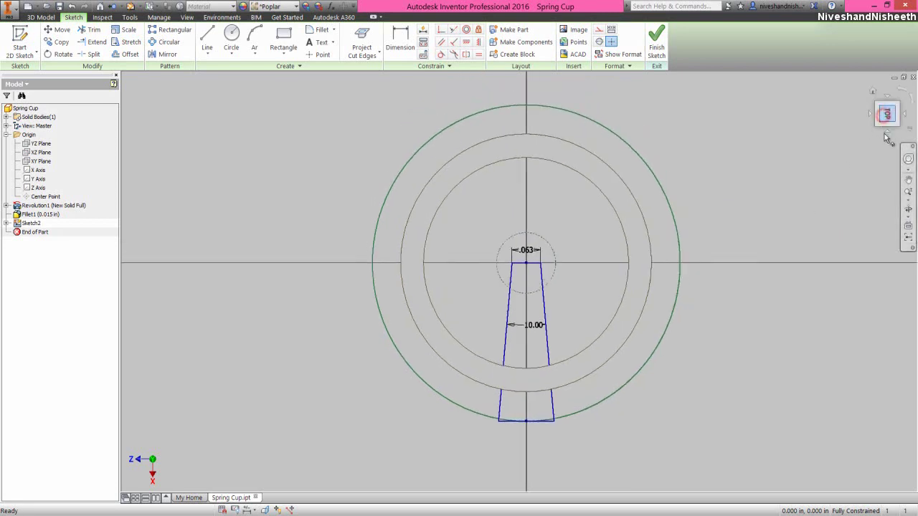
click(885, 135)
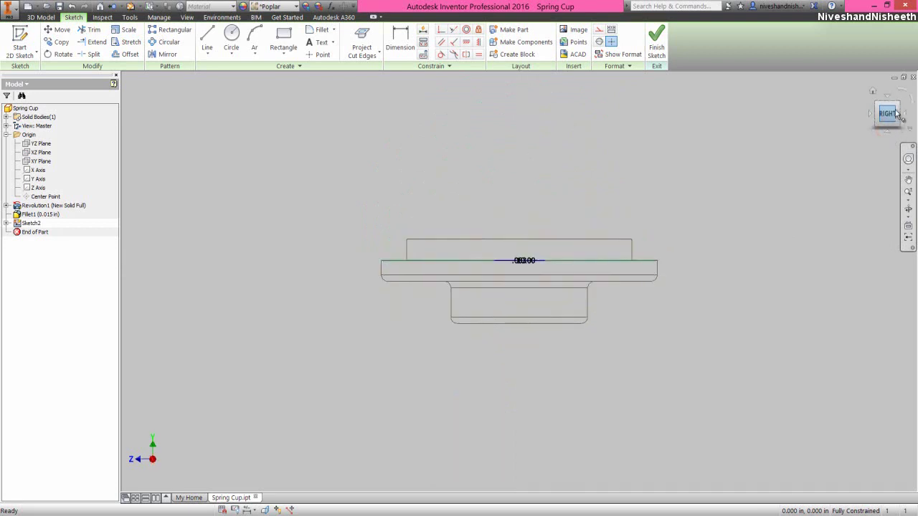
click(896, 105)
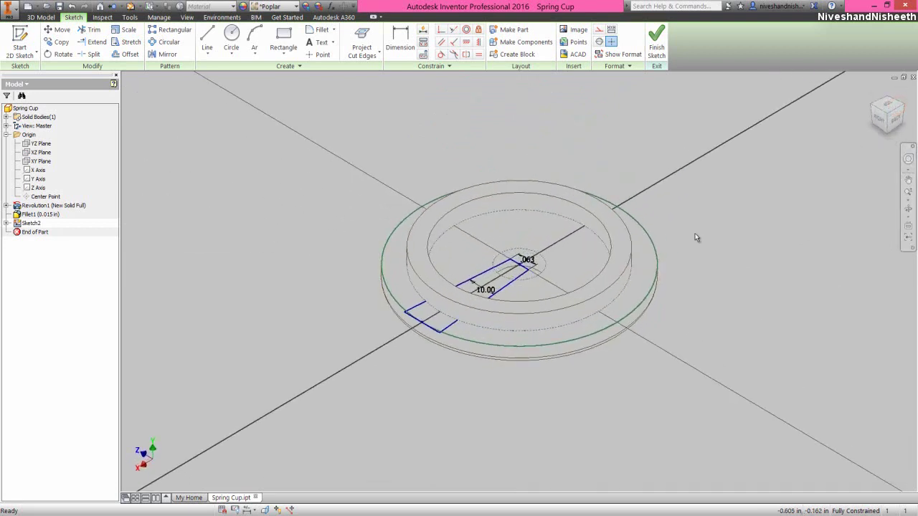
click(655, 50)
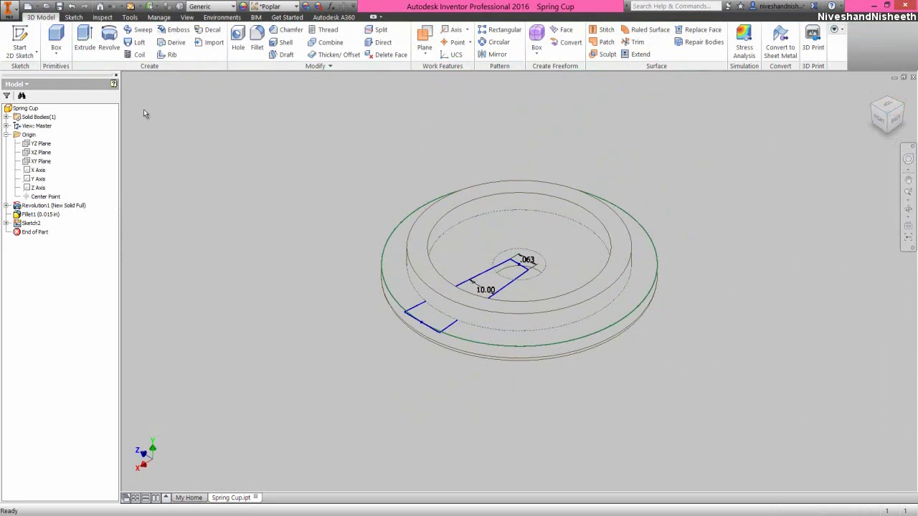
- Change the model's visual style to Shaded with Edges
click(188, 17)
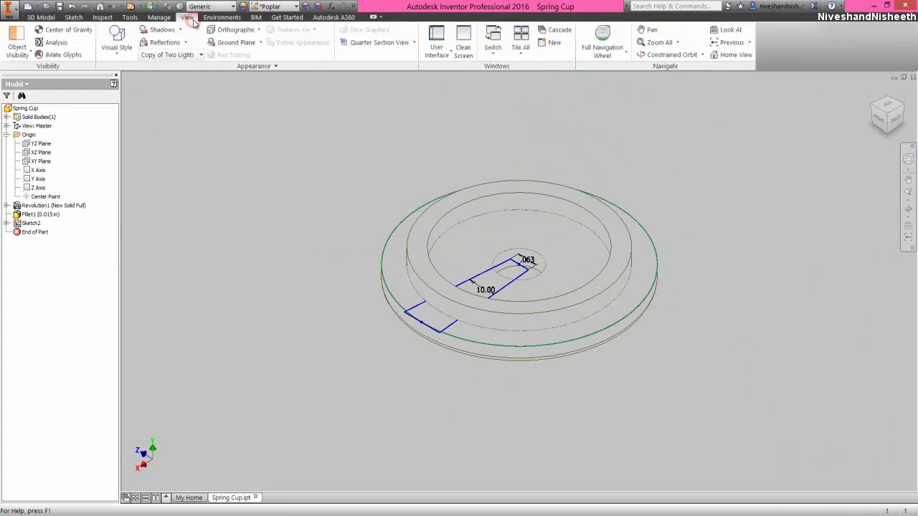
click(124, 53)
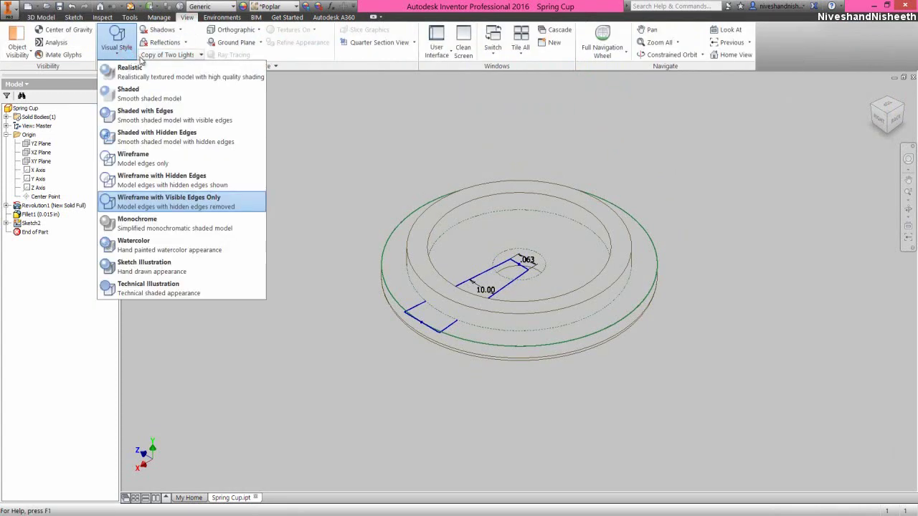
click(225, 120)
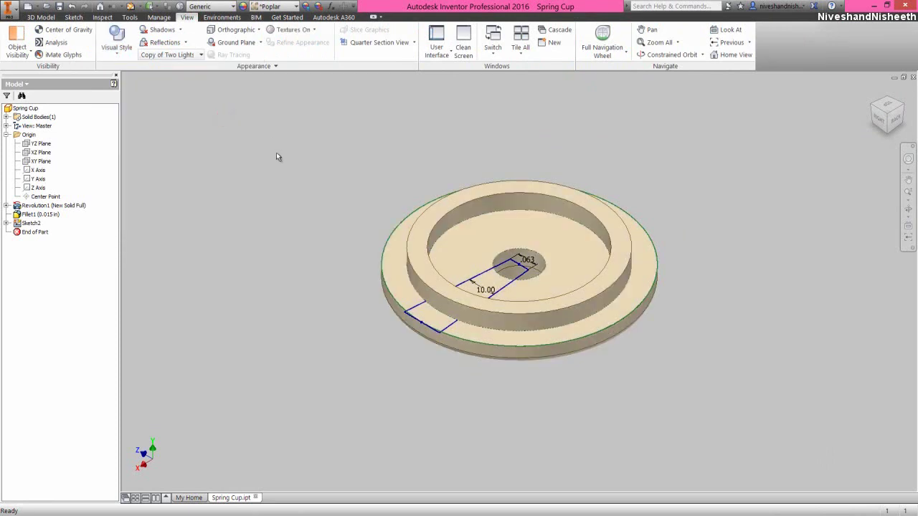
- Extrude the wedge profile as a cut through all material in both directions to open the slot through the cup
click(41, 17)
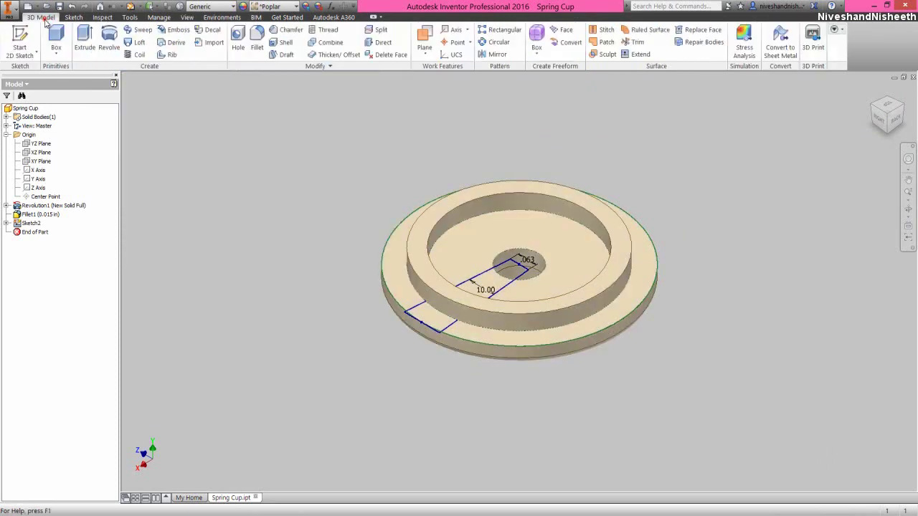
click(81, 47)
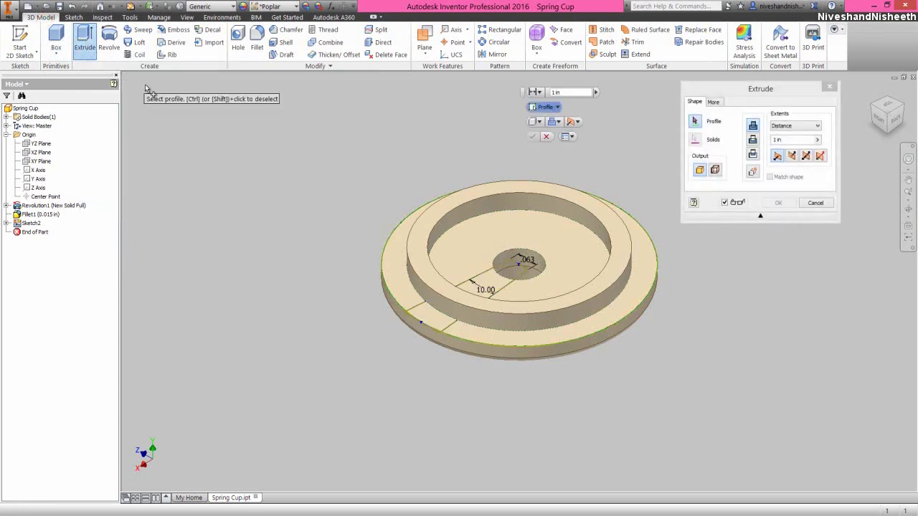
click(477, 275)
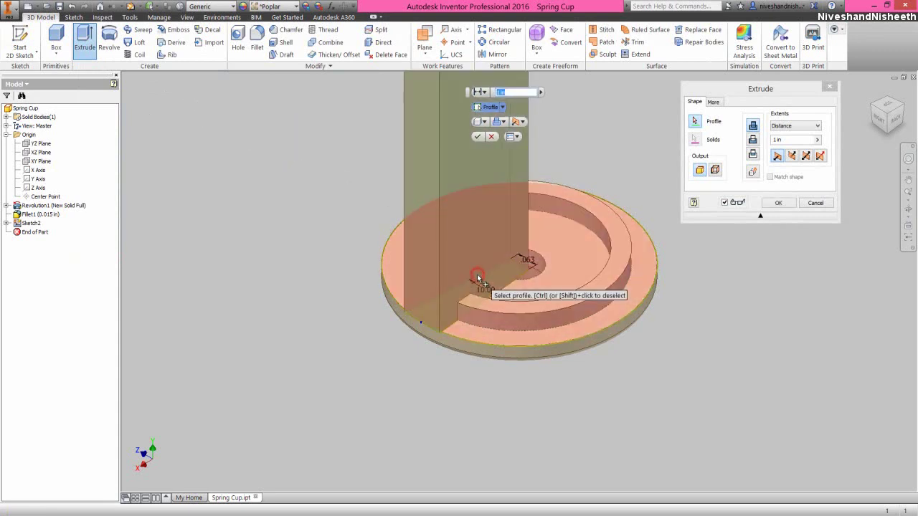
click(785, 127)
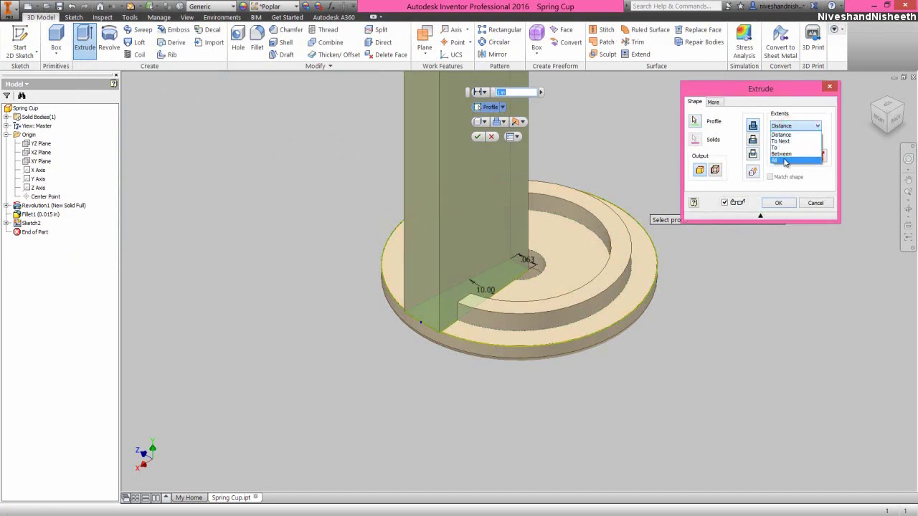
click(785, 160)
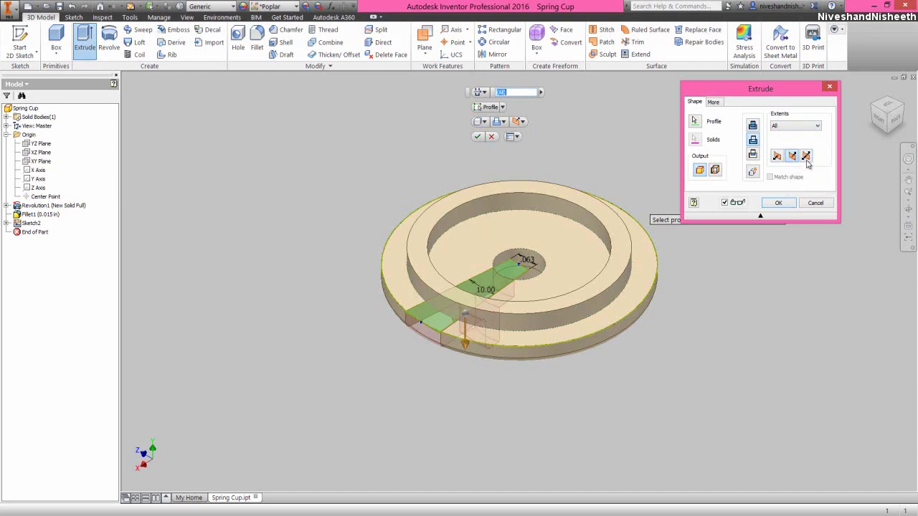
click(807, 161)
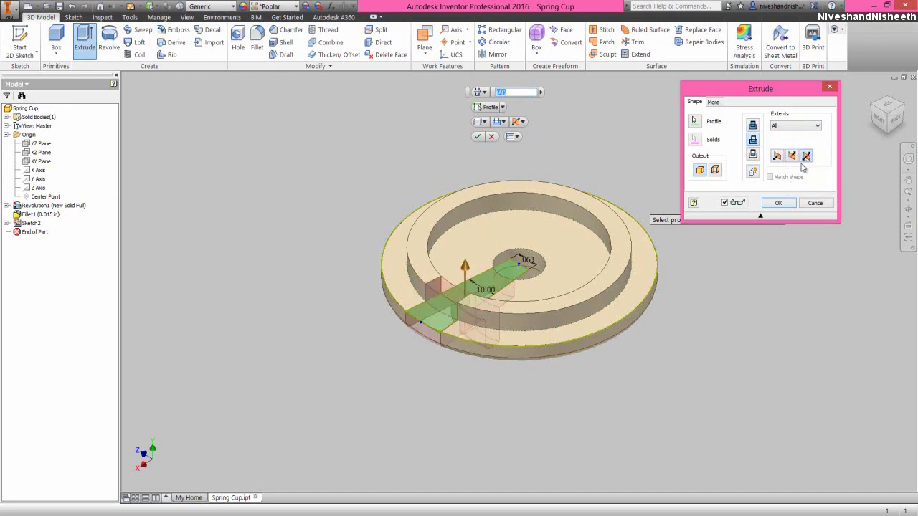
click(778, 203)
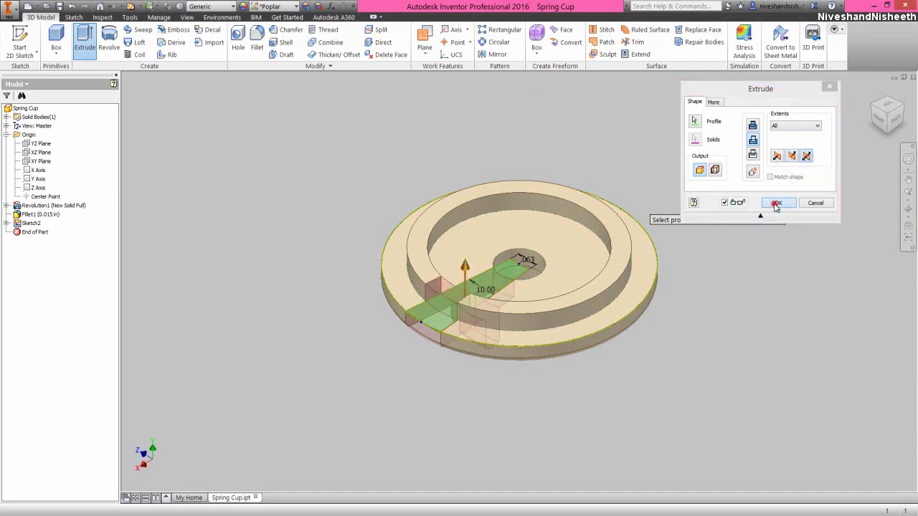
click(708, 250)
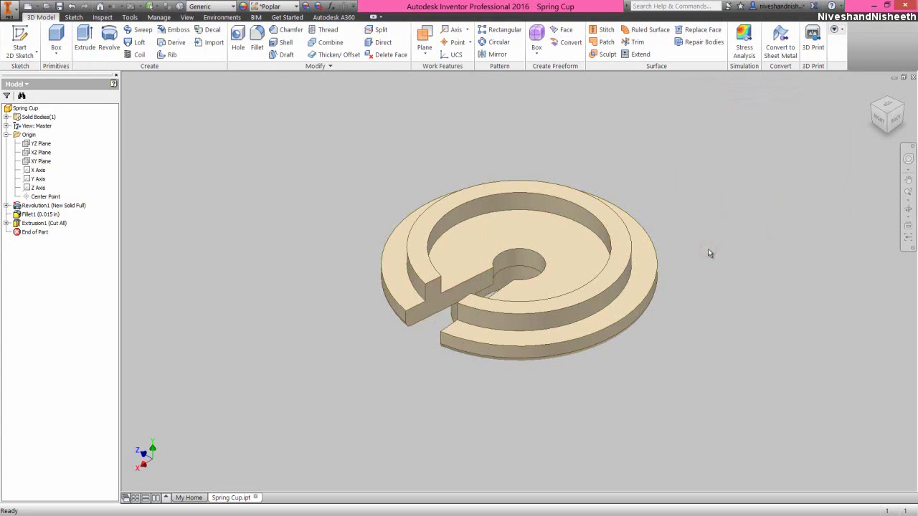
click(708, 251)
click(701, 271)
- Start a fillet on the flange's upper outer edge with a radius of 0.005 in
click(383, 254)
click(395, 245)
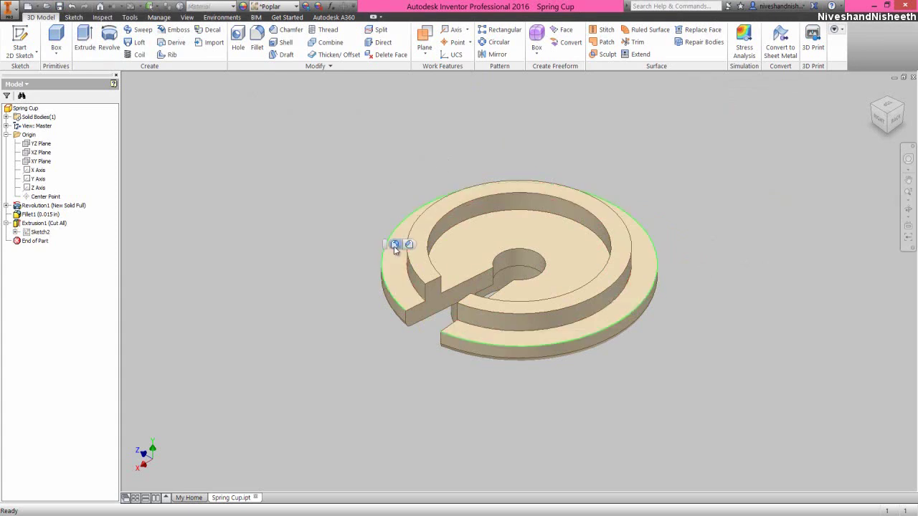
click(394, 245)
click(267, 147)
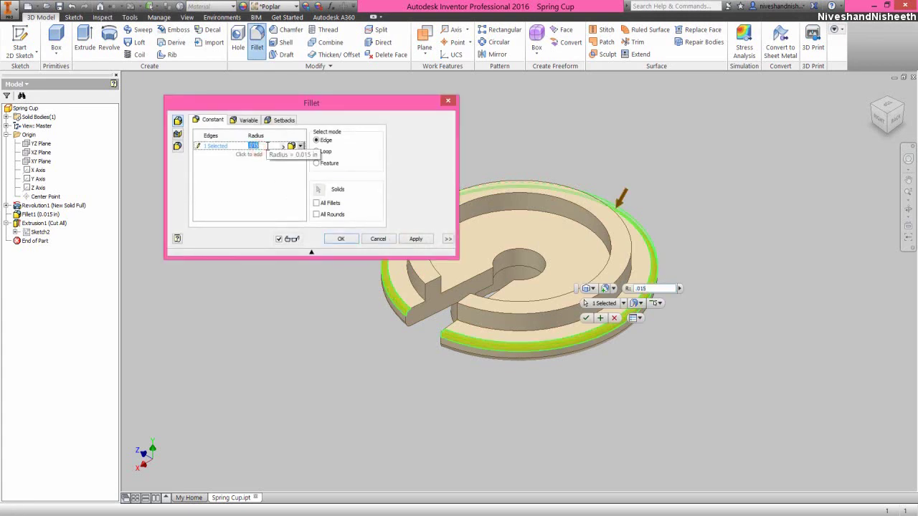
key(BackSpace)
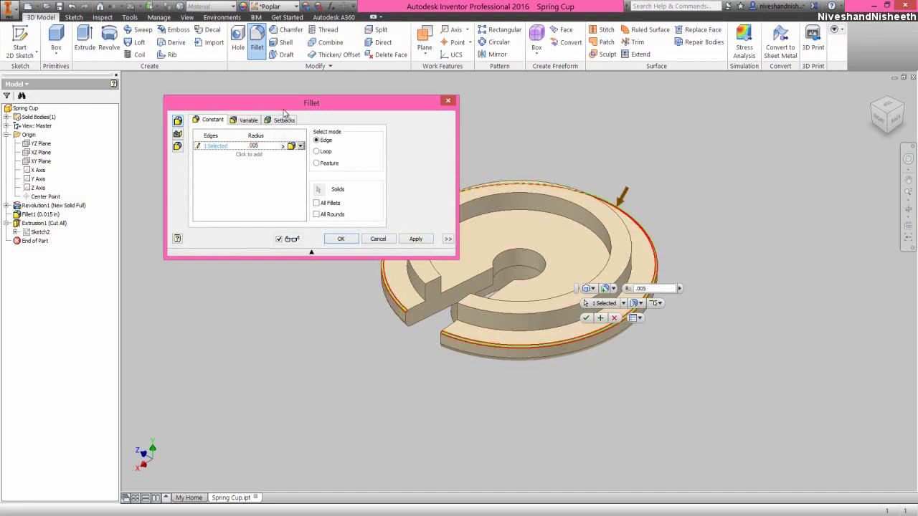
drag(287, 110, 231, 94)
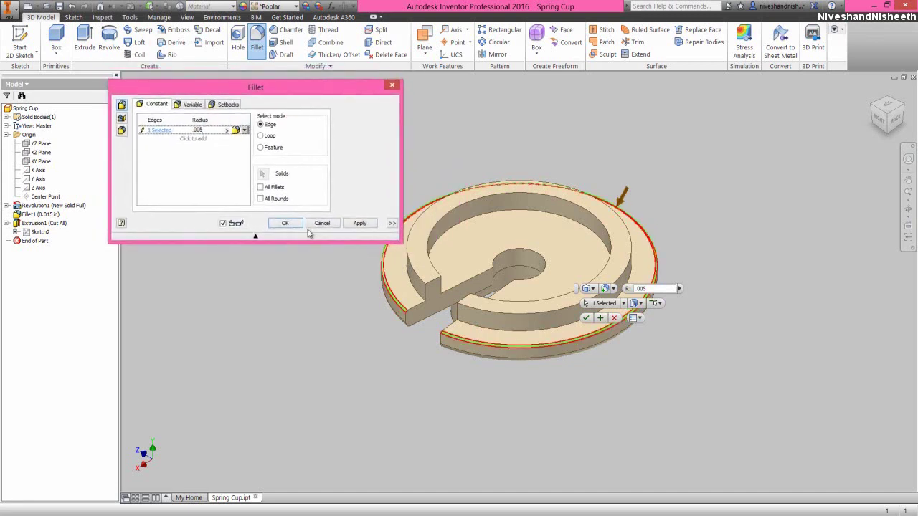
- Add the raised ring's base and top edges, the recess floor edge and both center hole edges to the fillet
click(411, 281)
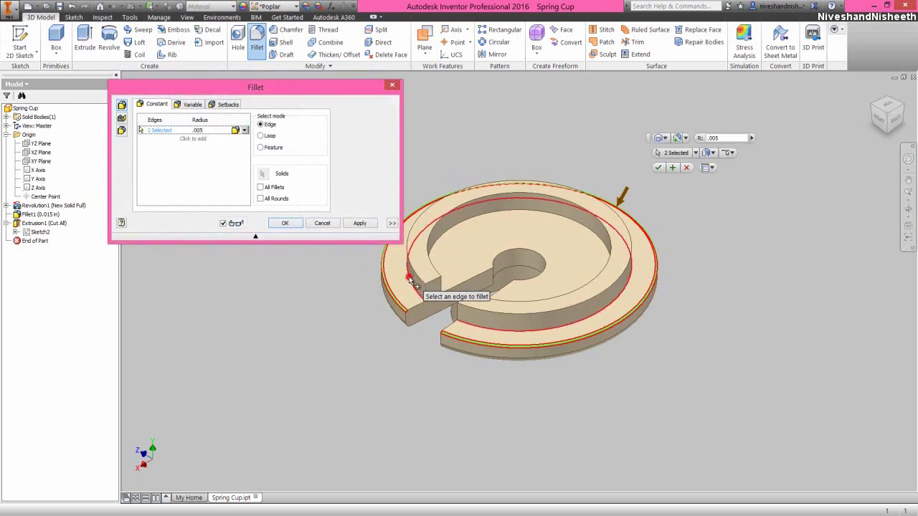
click(407, 249)
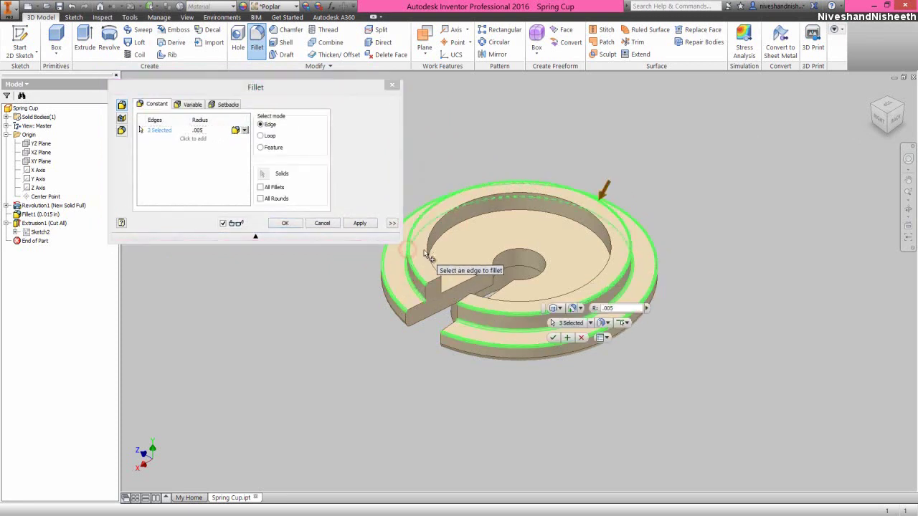
click(430, 254)
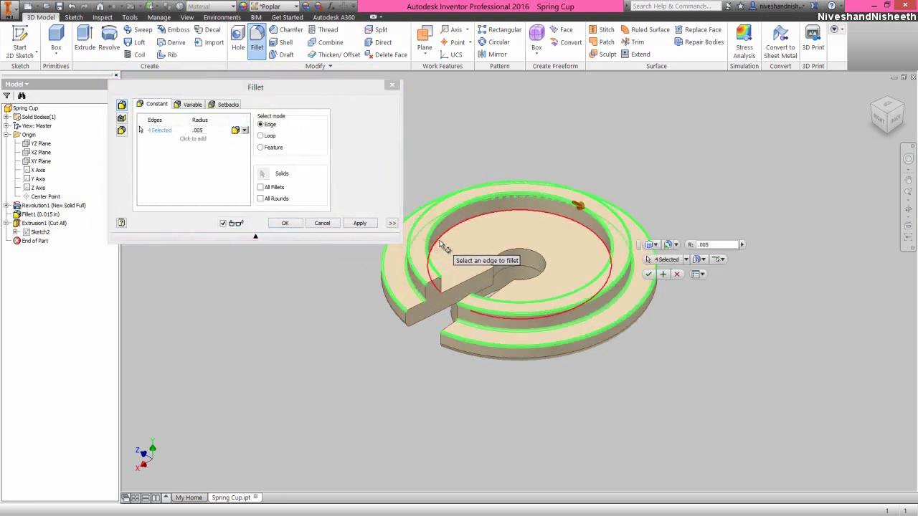
click(443, 247)
click(512, 249)
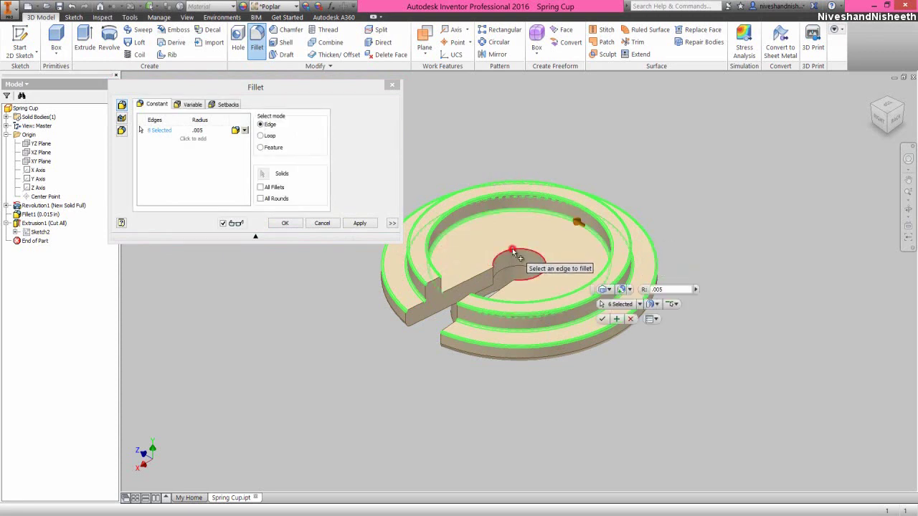
click(516, 267)
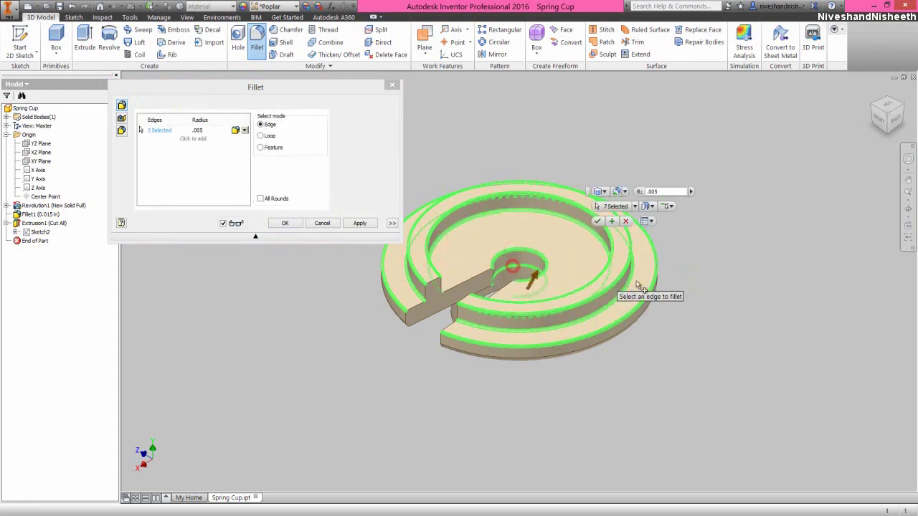
- Include the inner floor edge of the underside hub's bore and apply the 0.005 in fillet to the selected edges
click(895, 120)
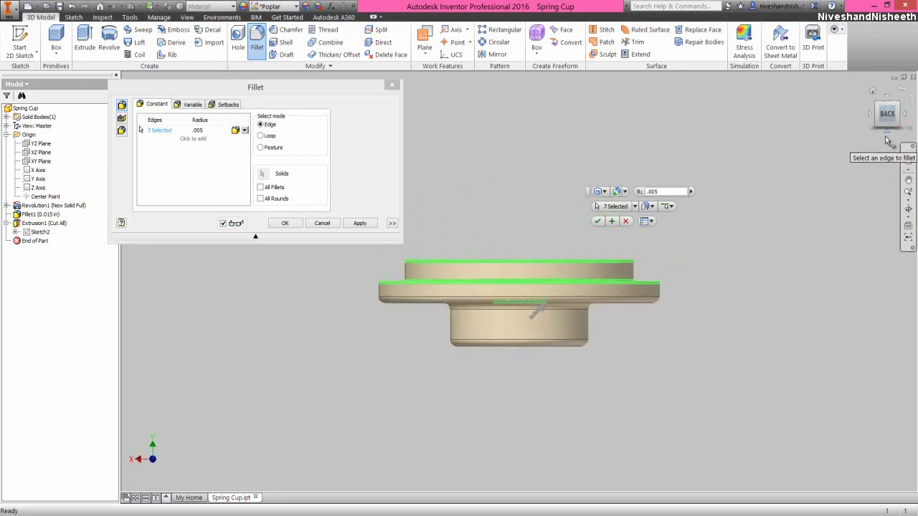
click(888, 132)
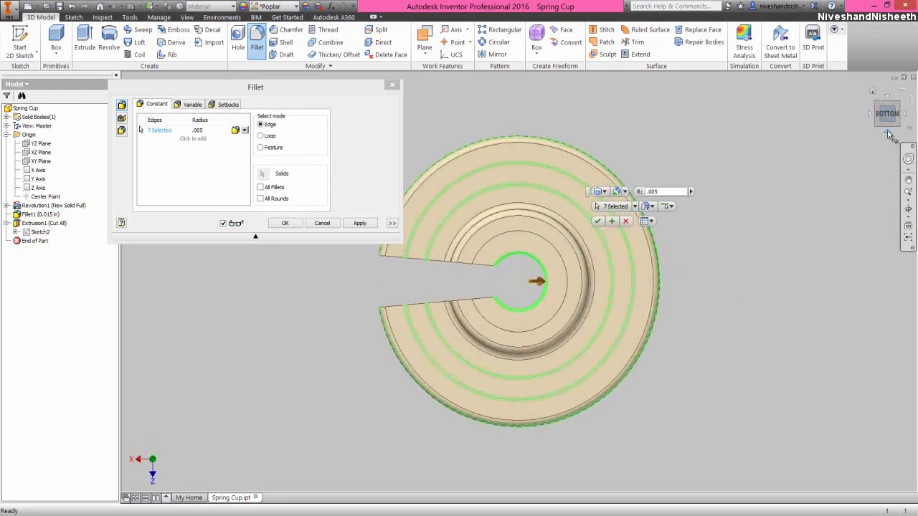
click(889, 132)
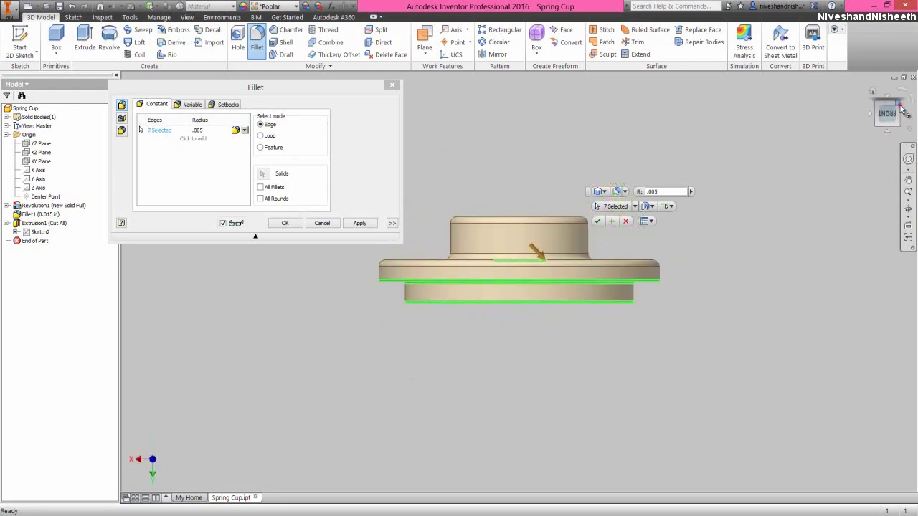
click(903, 112)
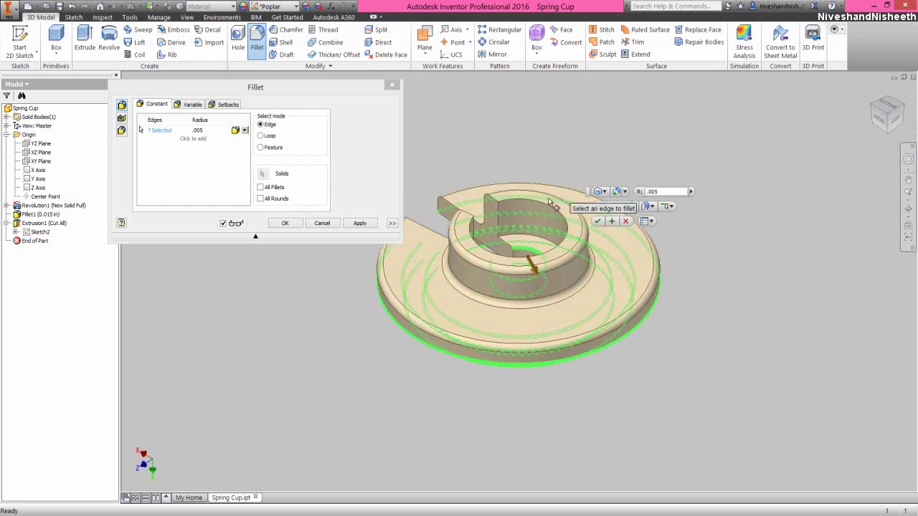
click(522, 243)
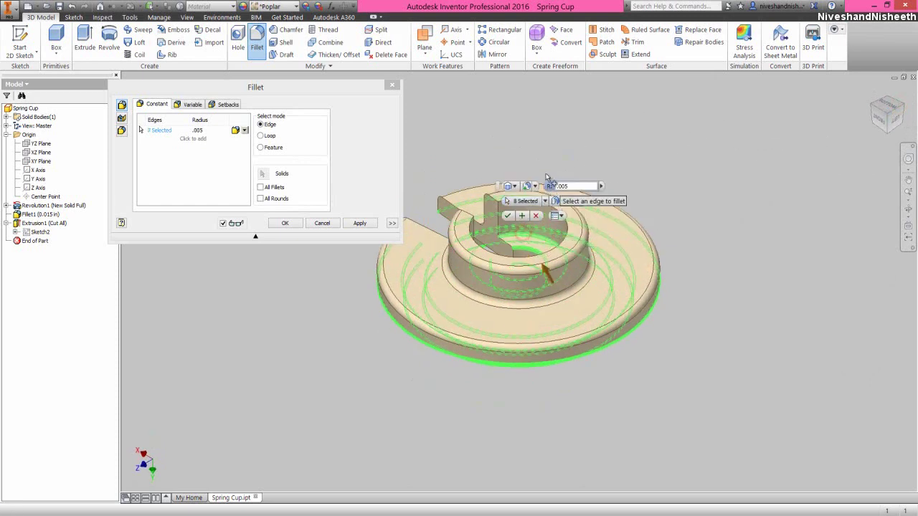
click(259, 86)
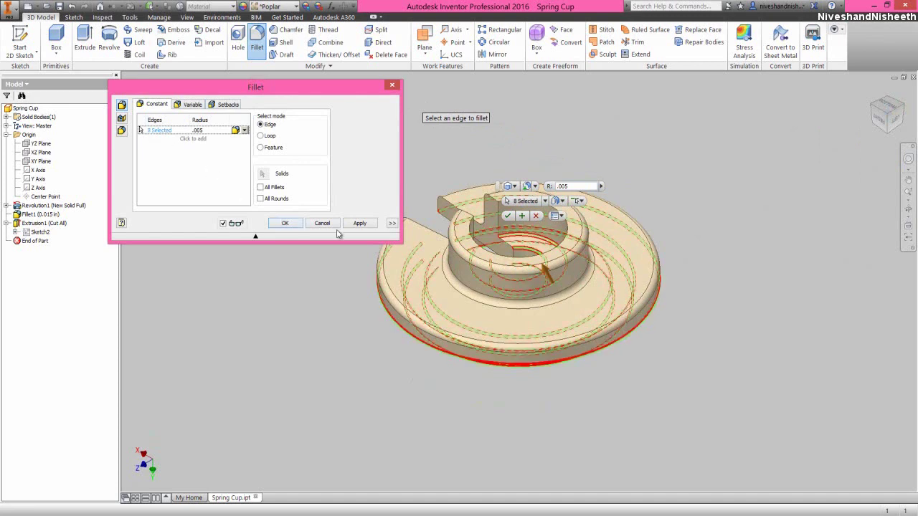
click(359, 223)
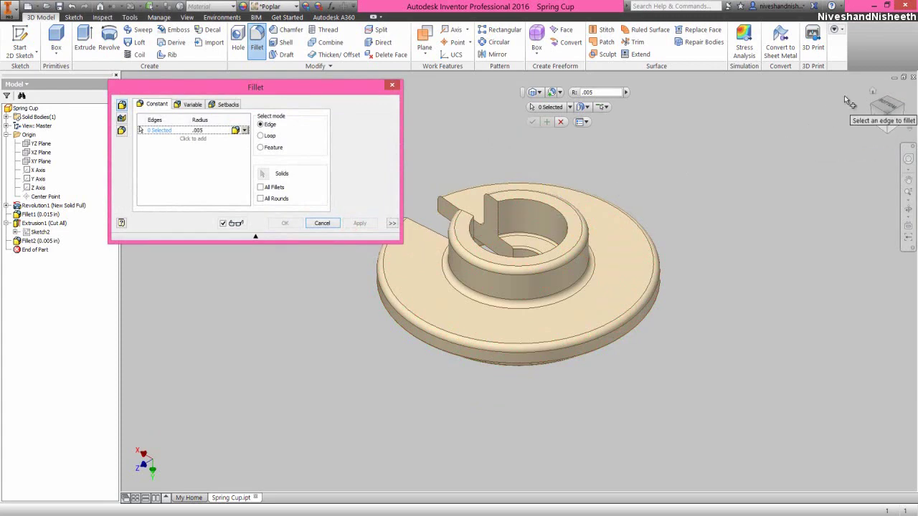
- Fillet all edges of the two slot side faces with a 0.005 in radius and finish the Fillet command
drag(887, 109, 825, 269)
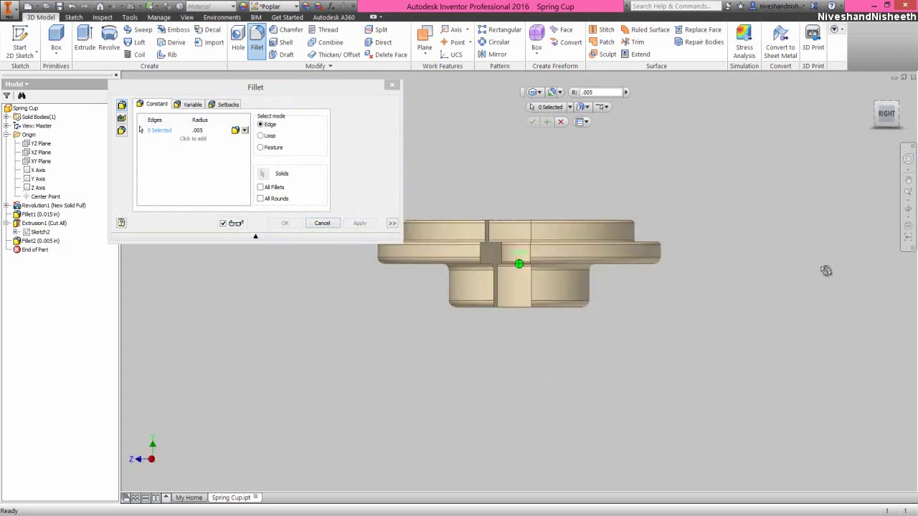
click(897, 105)
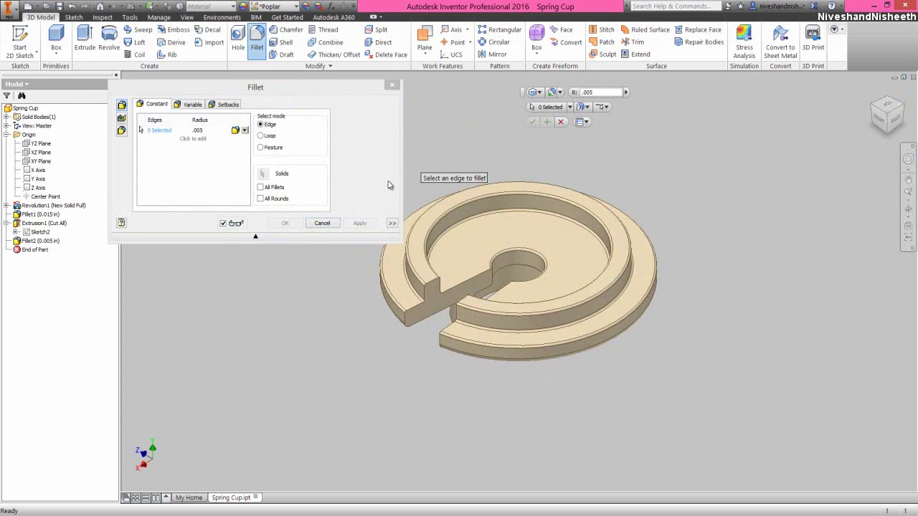
click(423, 299)
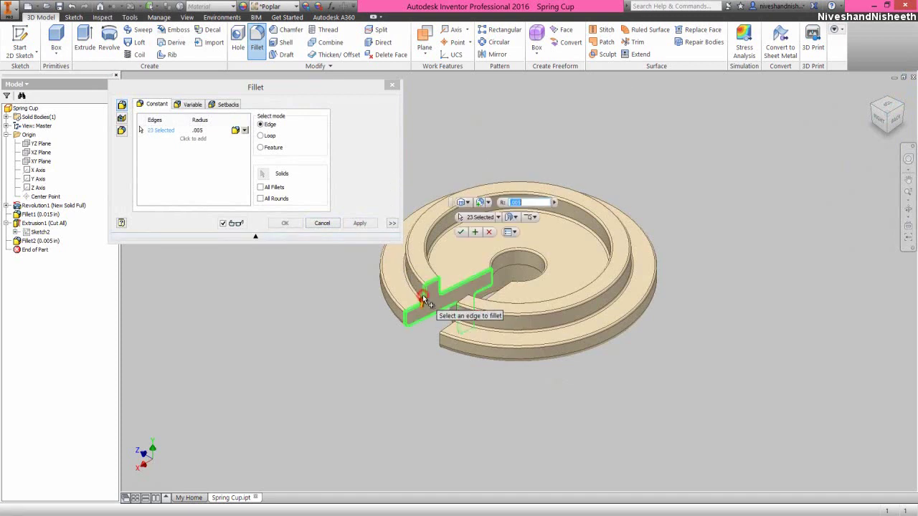
click(471, 298)
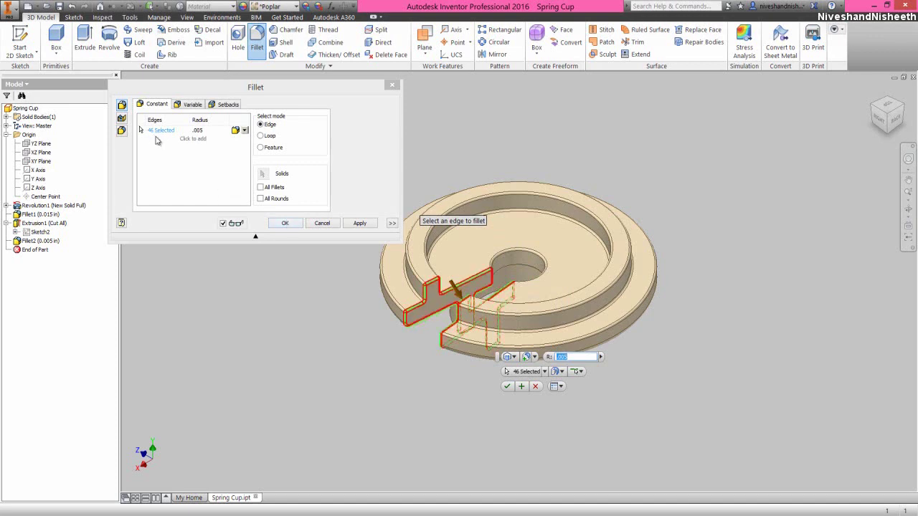
click(283, 224)
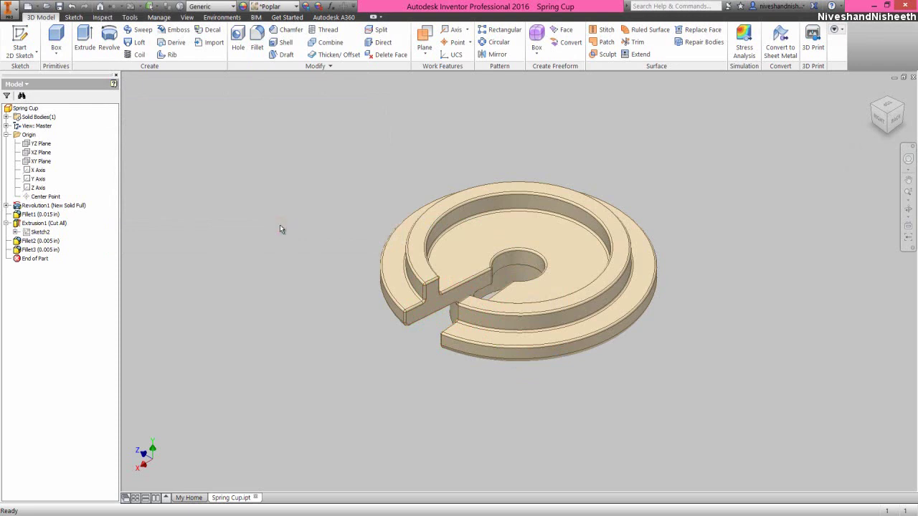
- Return the Spring Cup to its home view and collapse all entries in the model browser
key(F6)
right_click(93, 151)
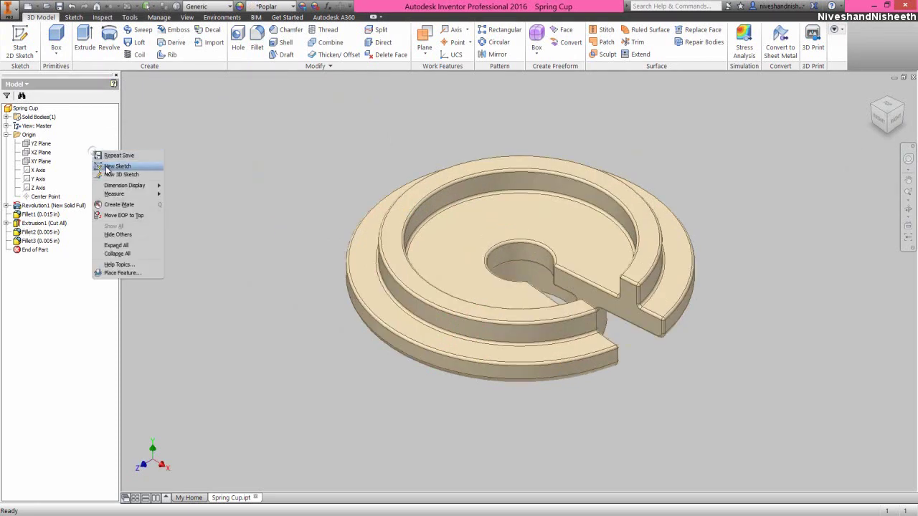
click(131, 255)
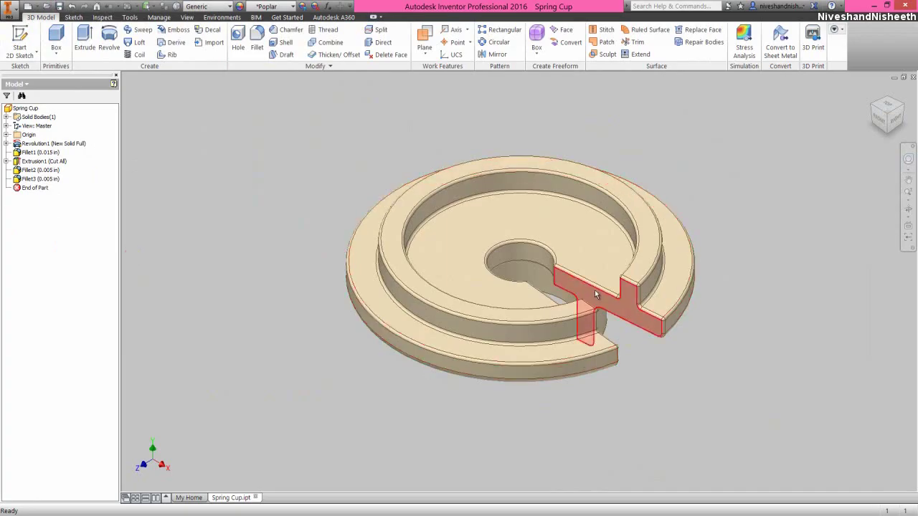
scroll(580, 272, up, 1)
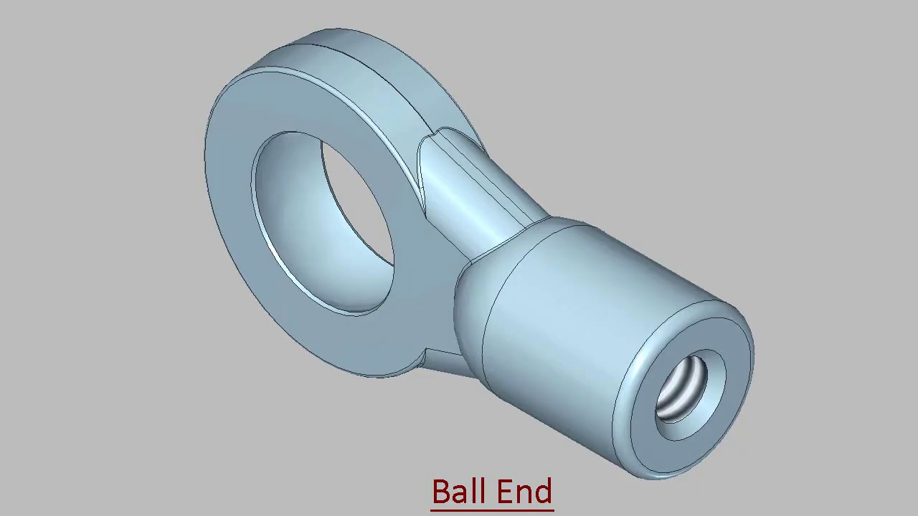
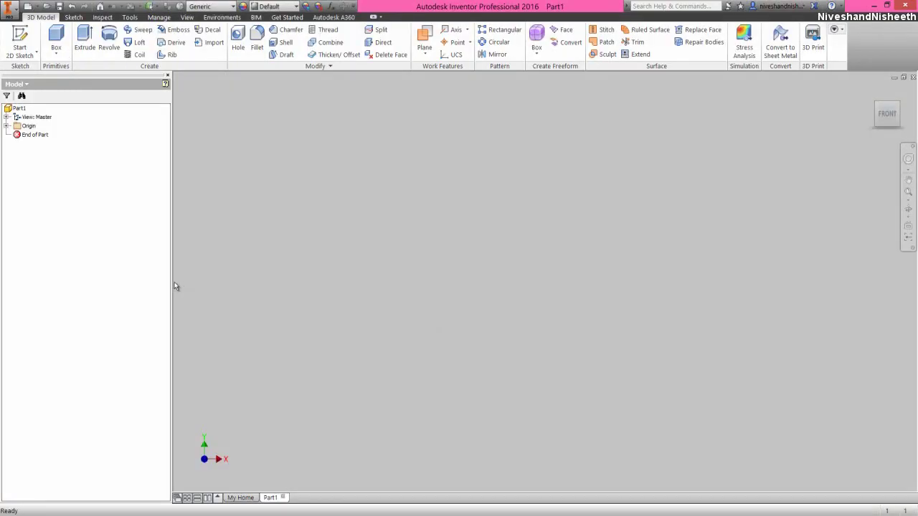
- Narrow the model browser and start a 2D sketch on the XY plane, viewed from the front
drag(172, 281, 118, 267)
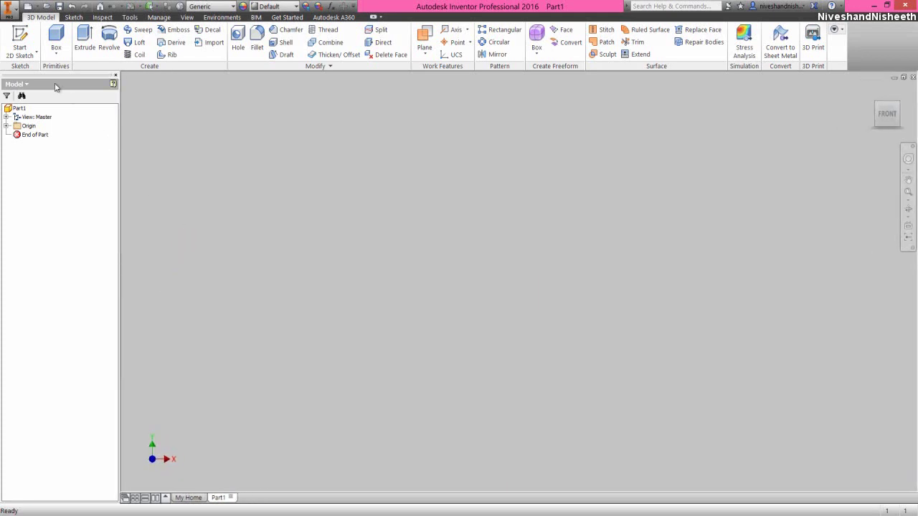
click(20, 41)
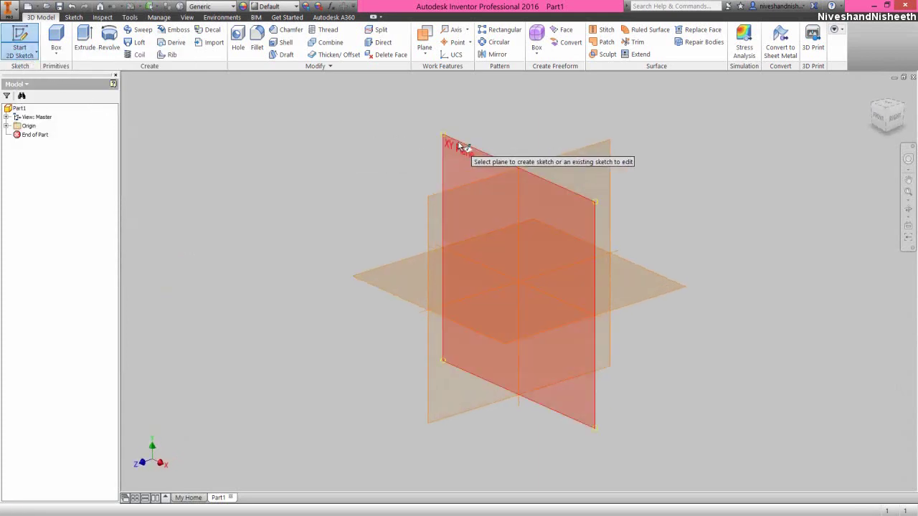
click(459, 145)
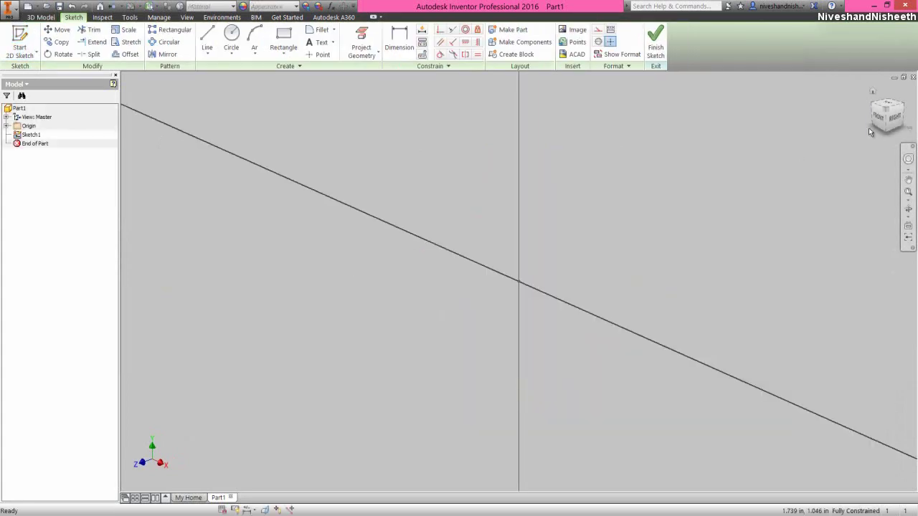
click(876, 126)
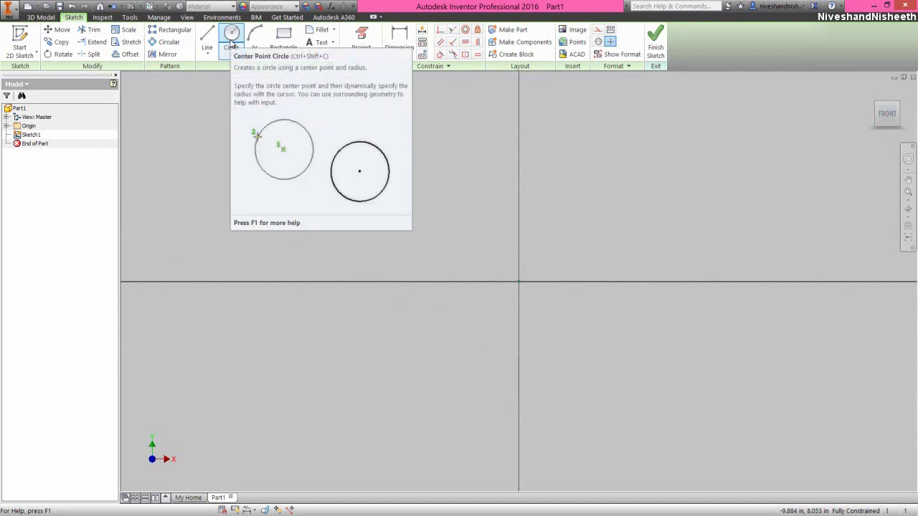
- Sketch a 0.4 in diameter circle centered on the origin and finish the sketch
click(231, 45)
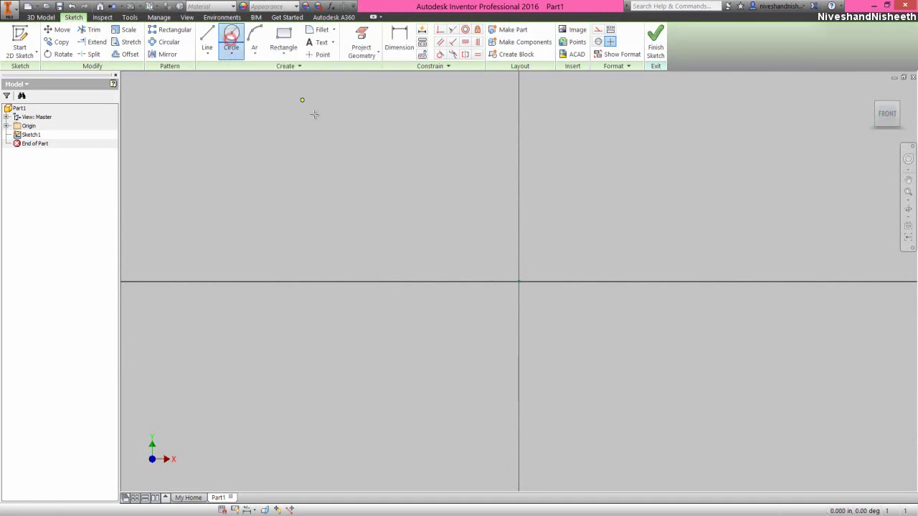
click(519, 282)
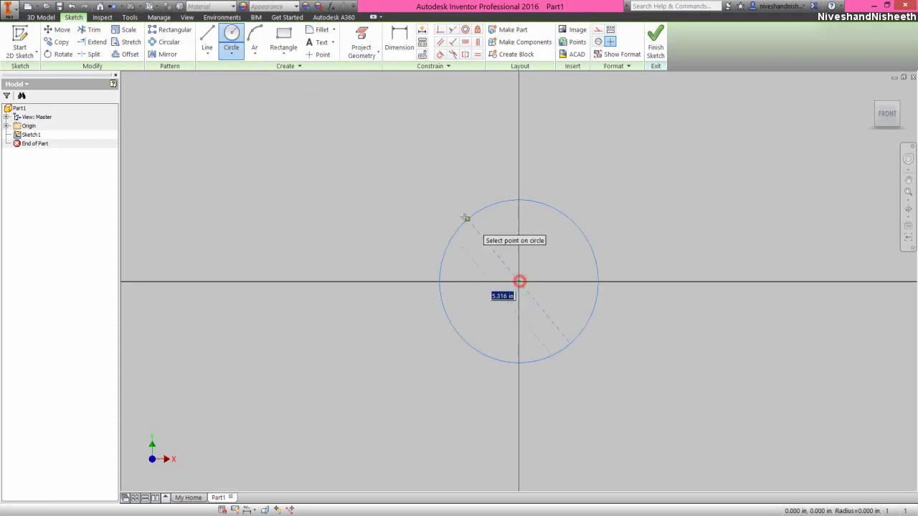
text(.4)
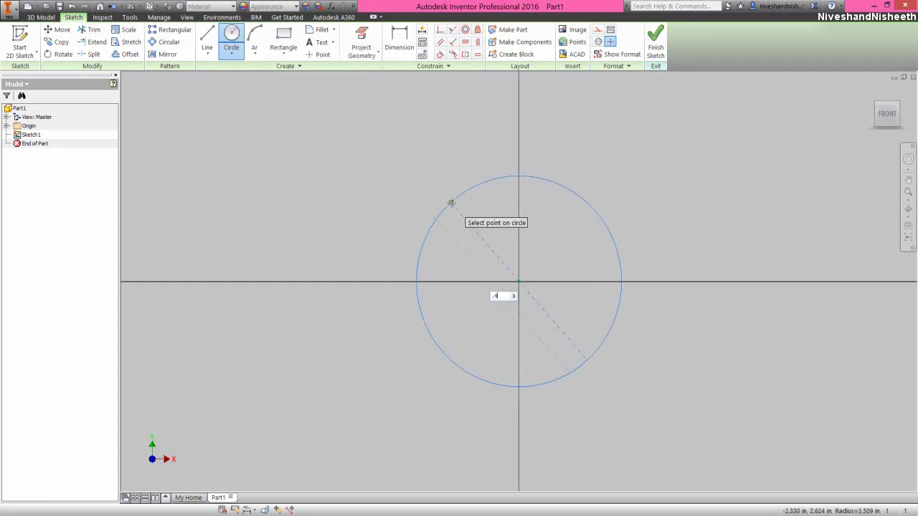
key(Return)
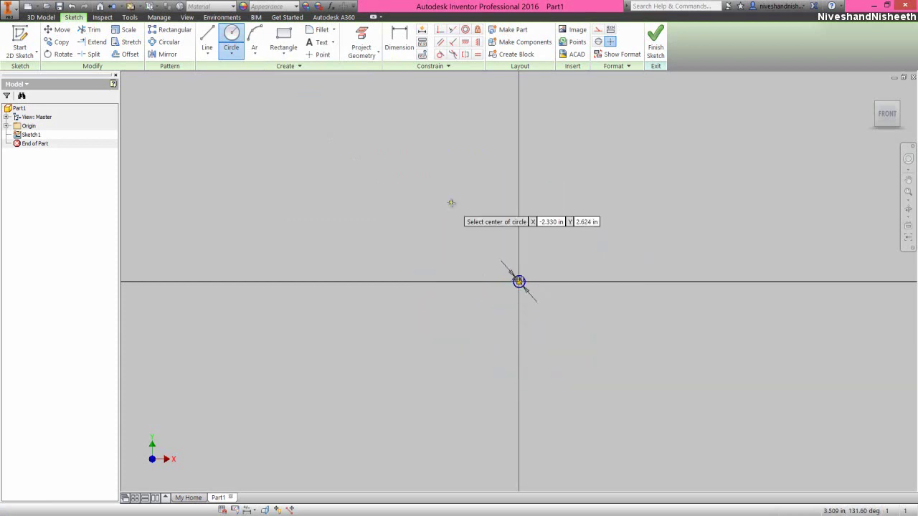
click(889, 122)
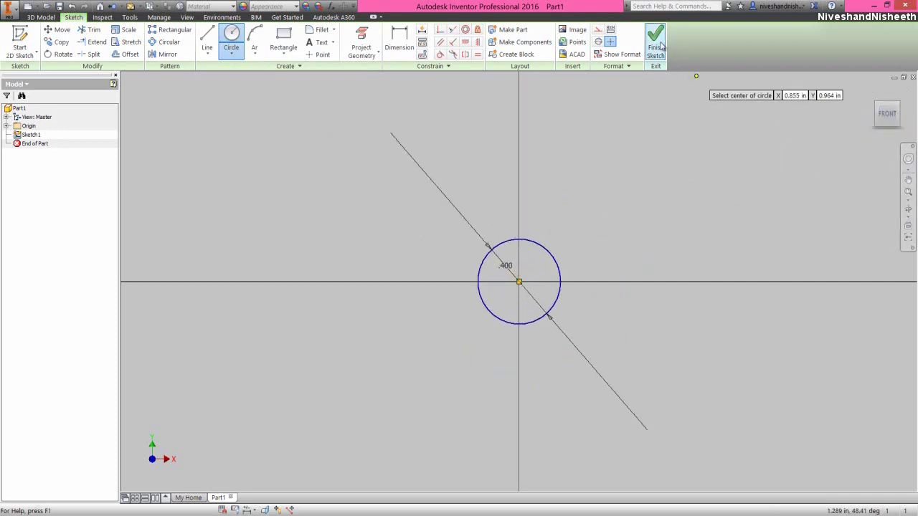
click(656, 44)
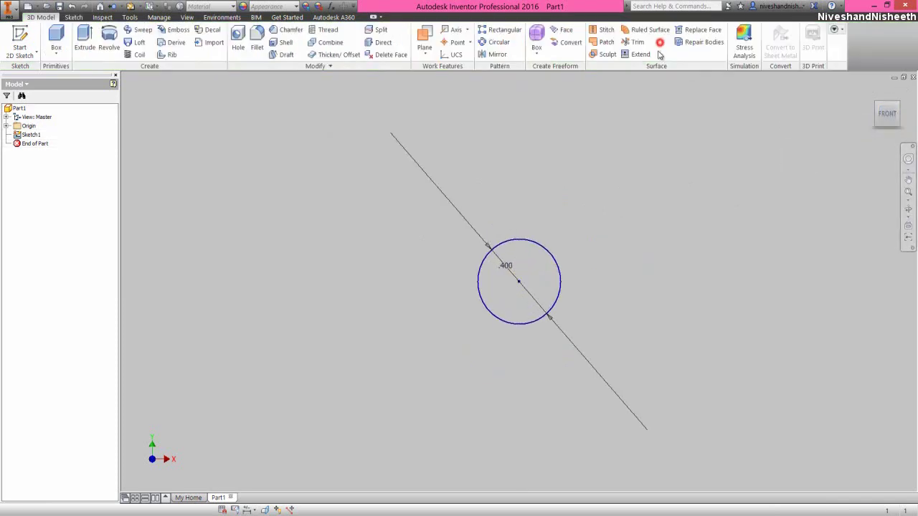
- Extrude the circle symmetrically about the sketch plane by a total distance of 0.115 in
click(898, 106)
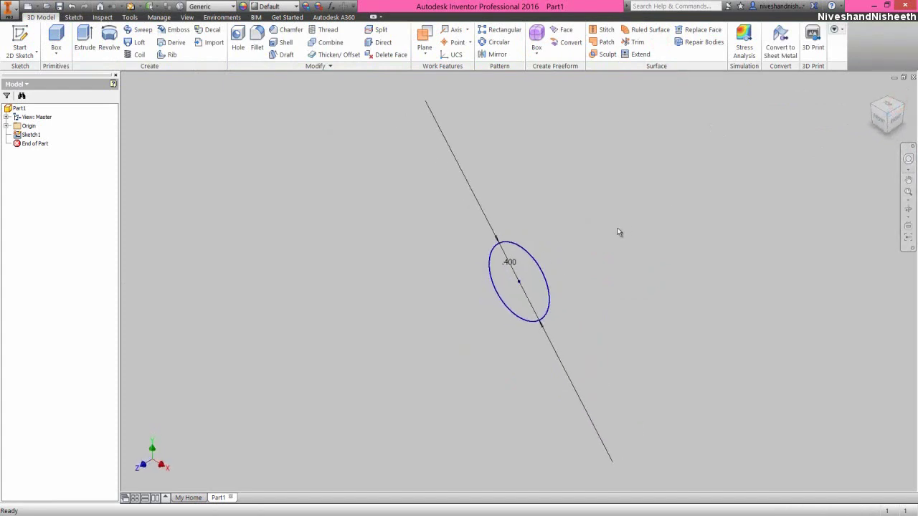
click(84, 40)
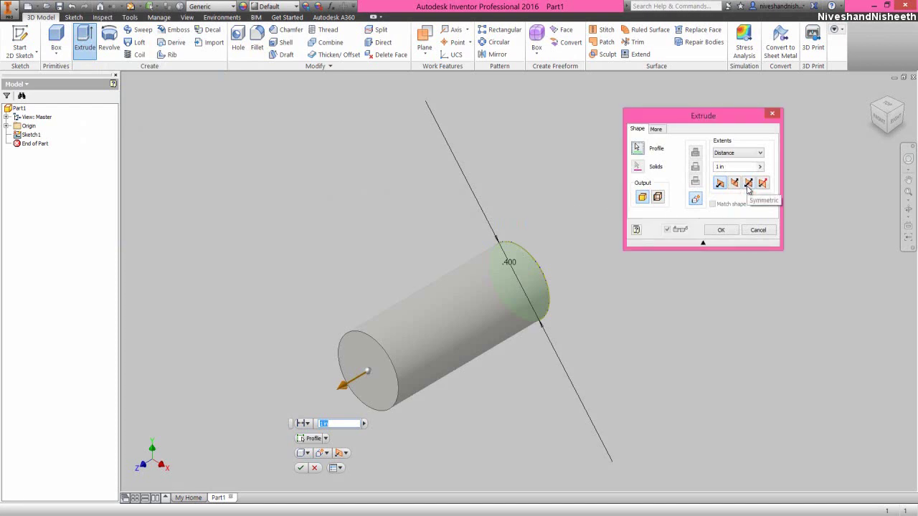
click(748, 184)
click(727, 168)
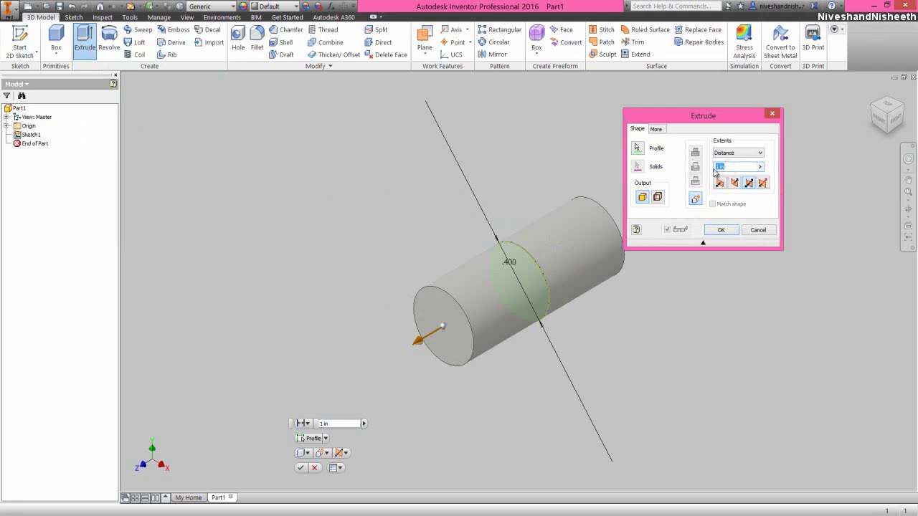
text(0.115)
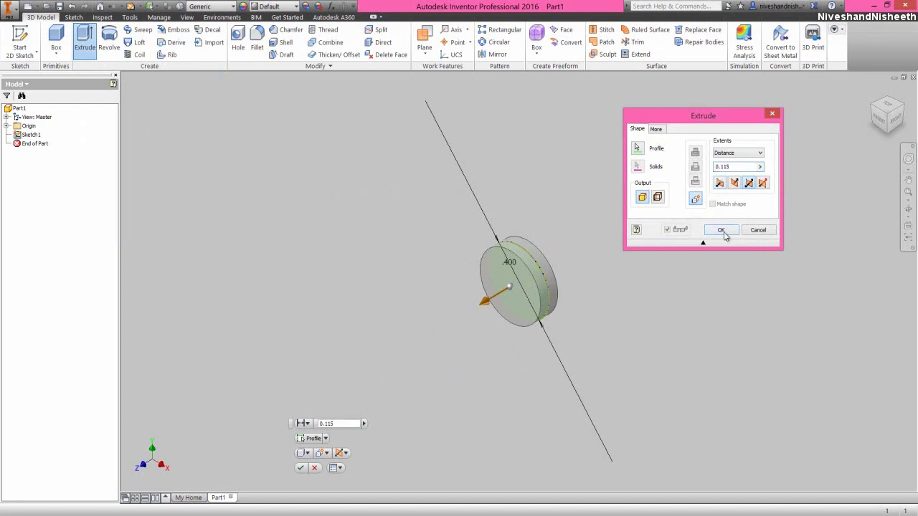
click(722, 231)
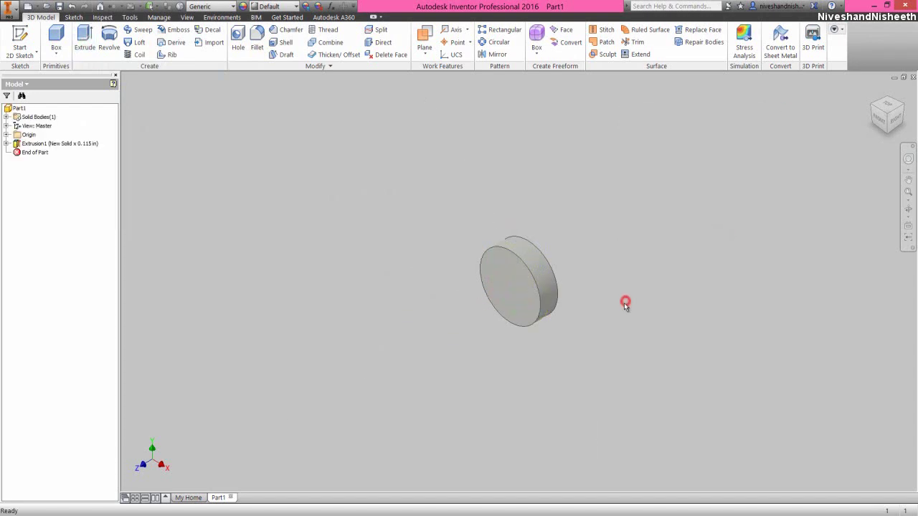
- Start a new sketch on the origin XY plane through the middle of the disc
scroll(565, 294, down, 3)
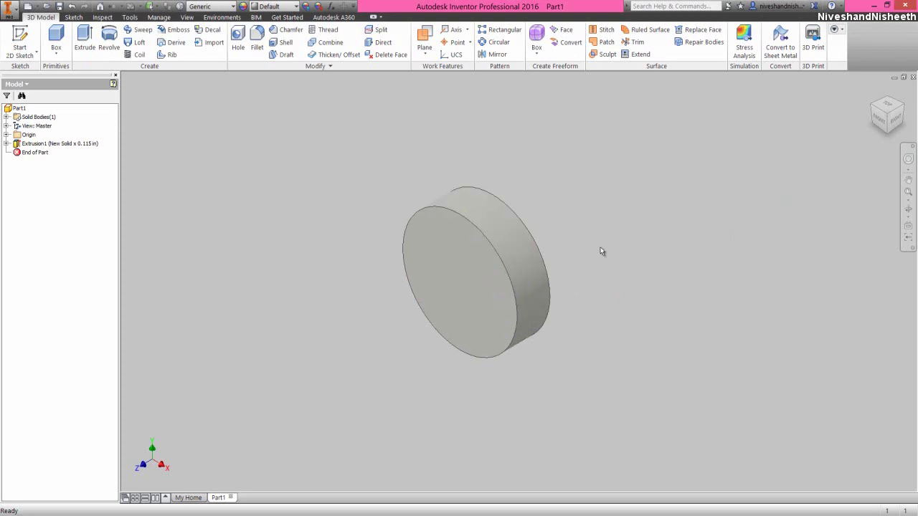
click(7, 135)
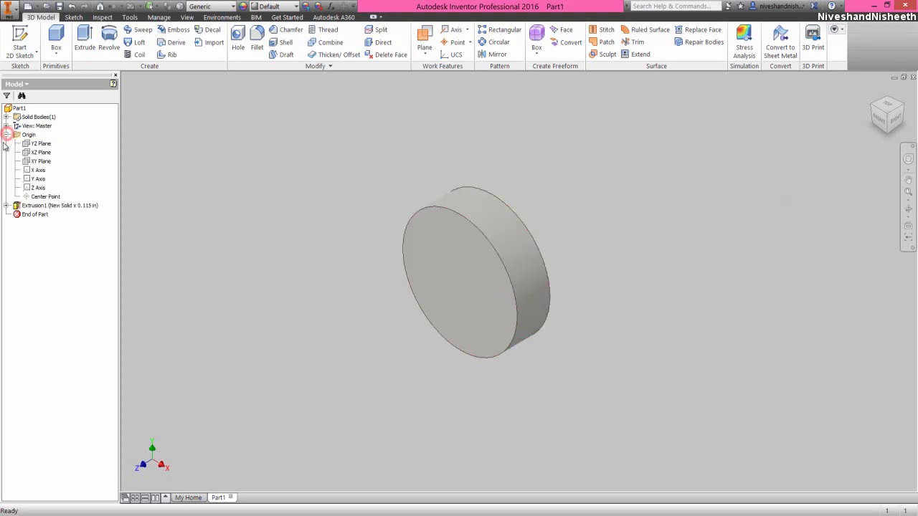
click(35, 162)
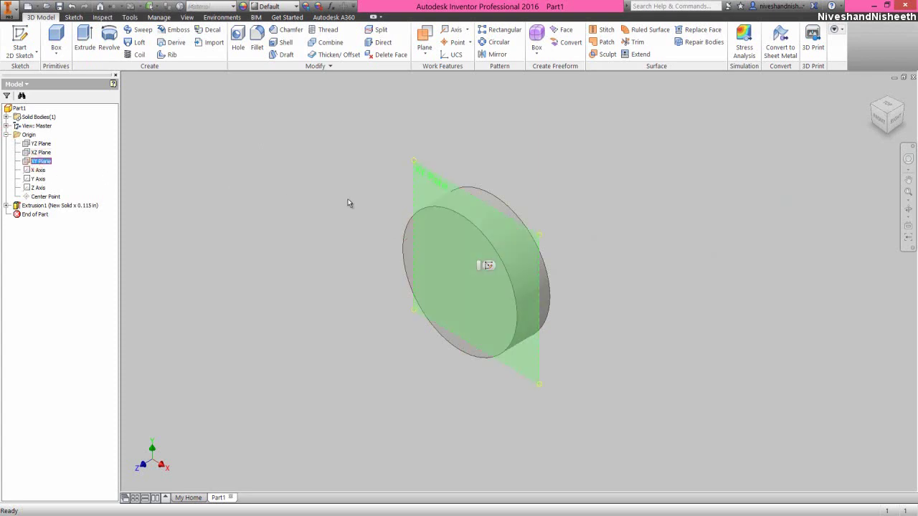
click(489, 266)
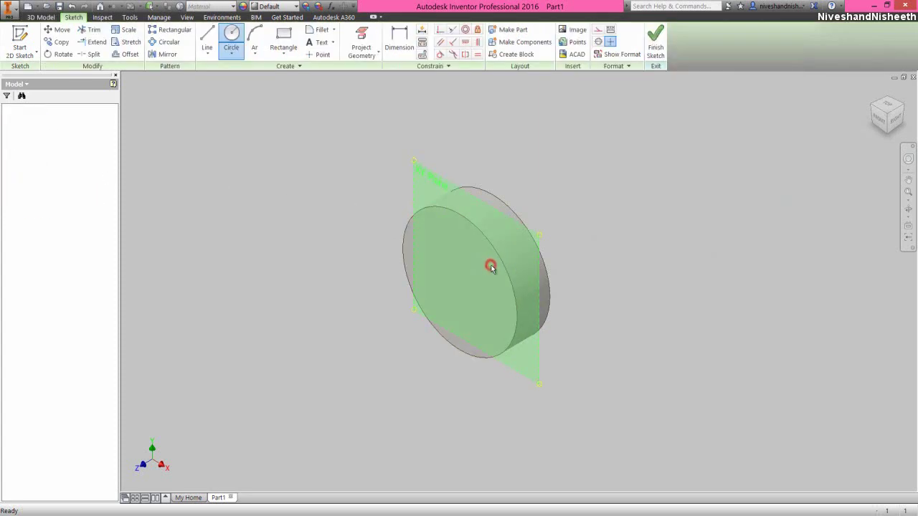
click(430, 144)
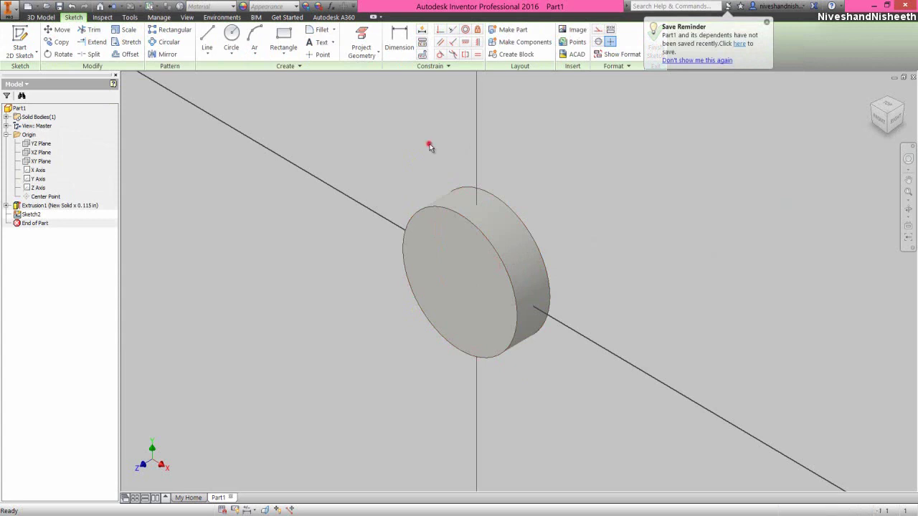
- Project the disc's cut edges into the sketch and slice the graphics at the sketch plane
click(377, 53)
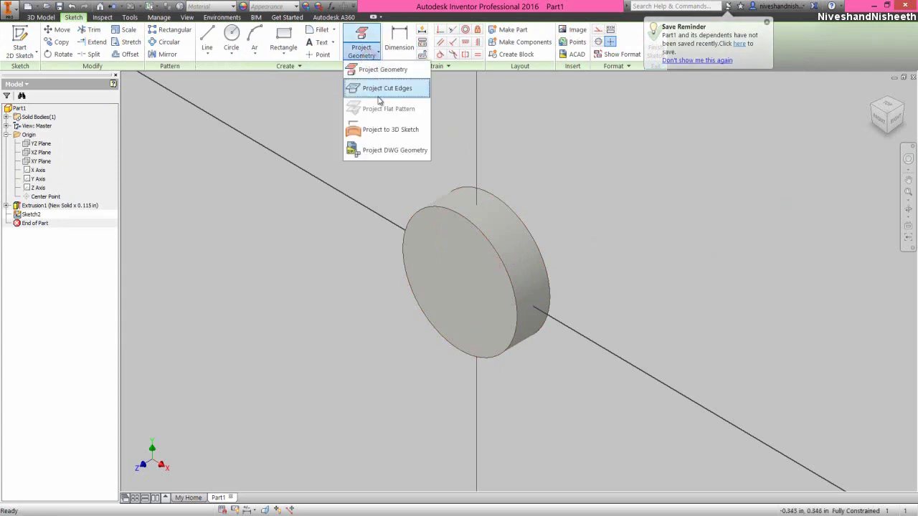
click(379, 97)
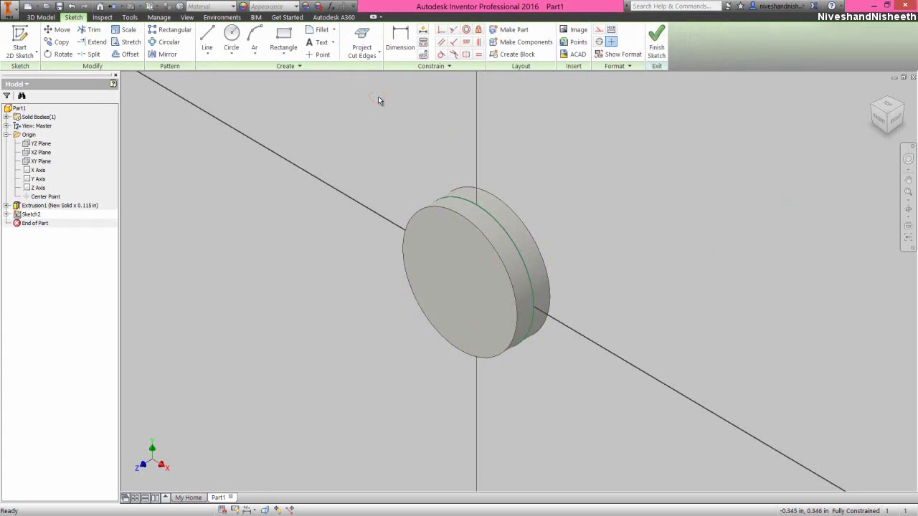
click(378, 99)
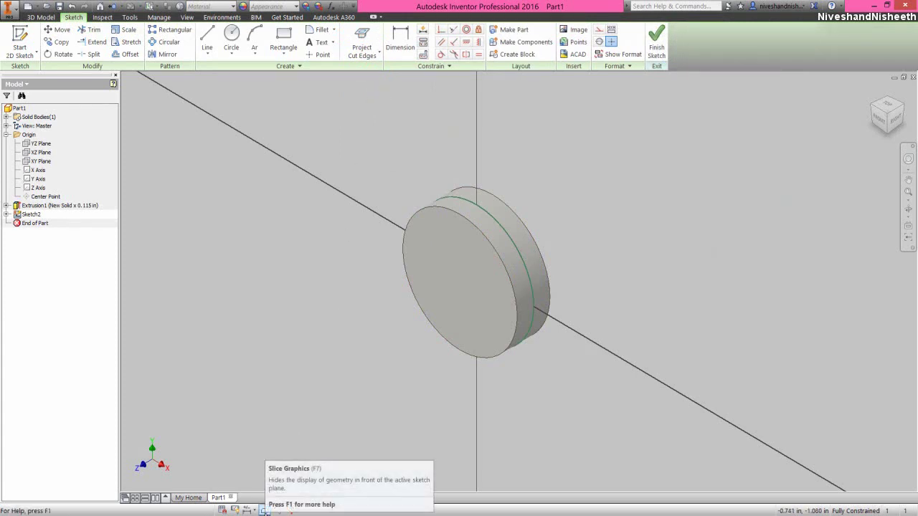
click(264, 509)
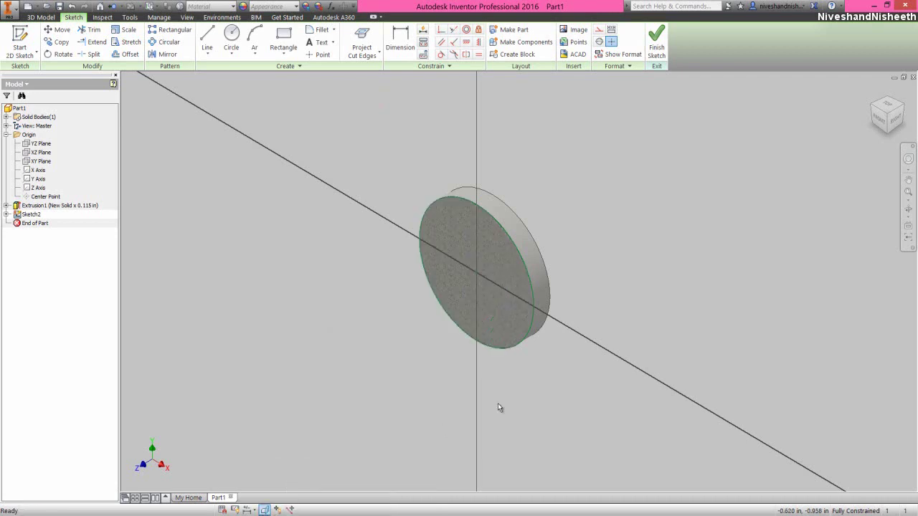
- Draw a closed shank profile from the circle's right quadrant with lines about 0.437, 0.100 and 0.328 in long, closed by a tangent arc
click(879, 123)
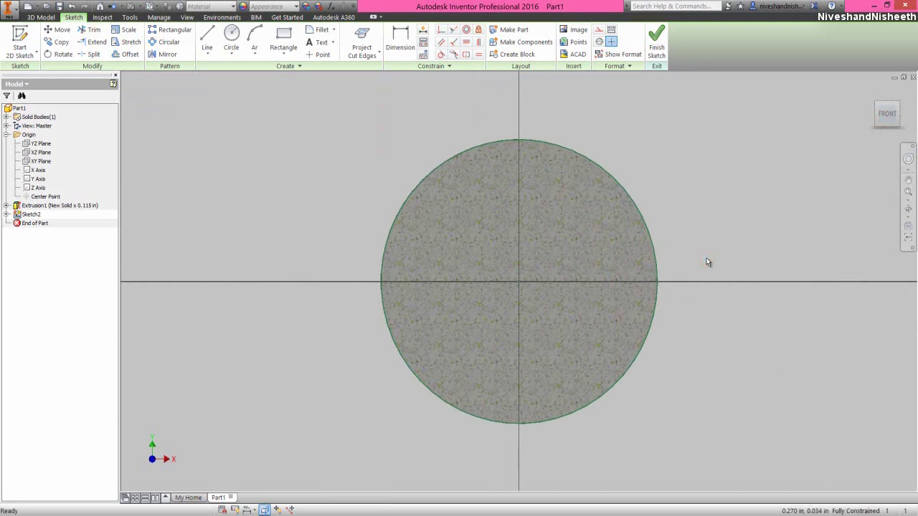
click(707, 262)
click(207, 40)
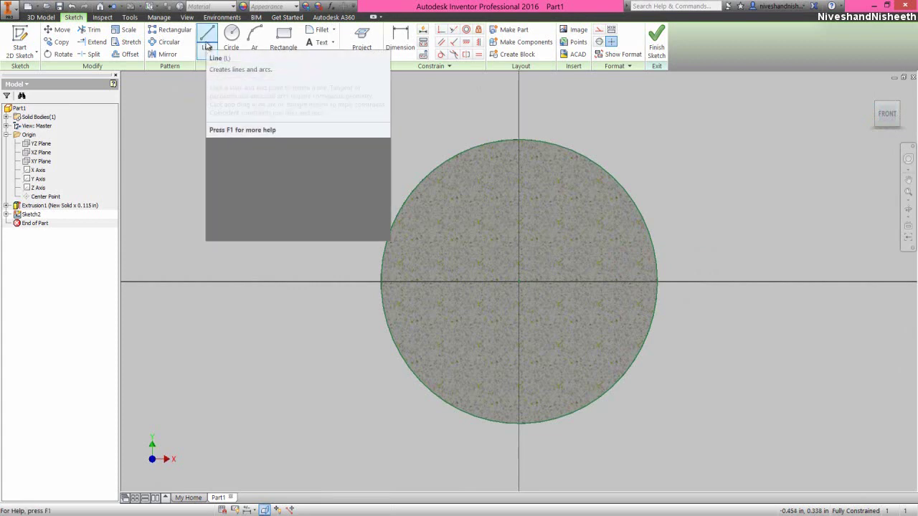
click(207, 43)
scroll(250, 364, down, 3)
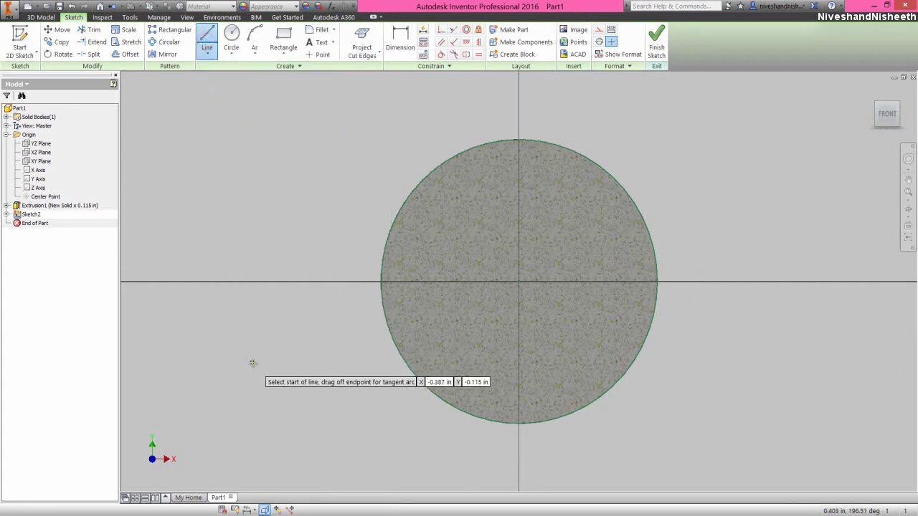
scroll(494, 330, up, 3)
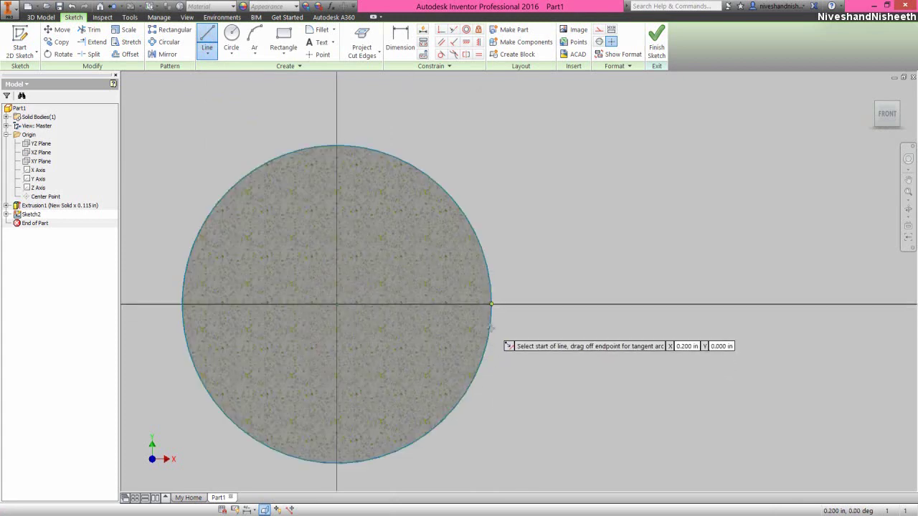
click(491, 305)
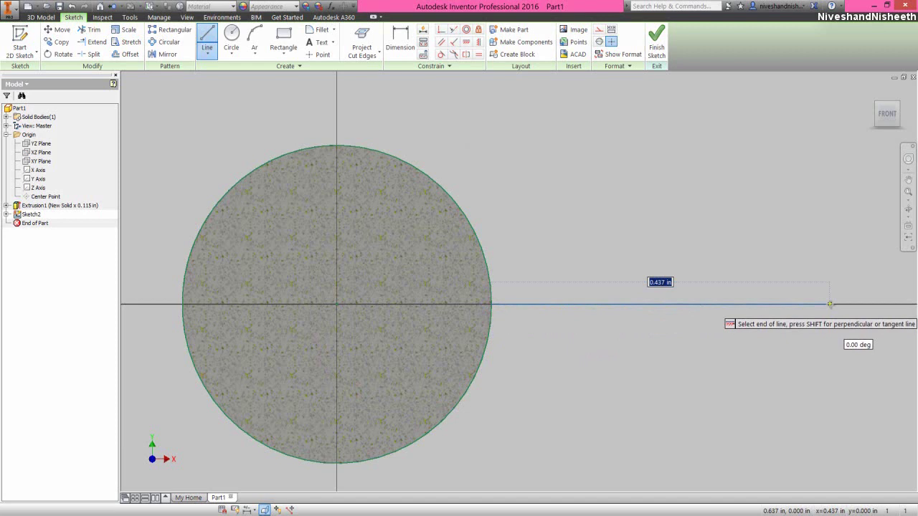
click(829, 304)
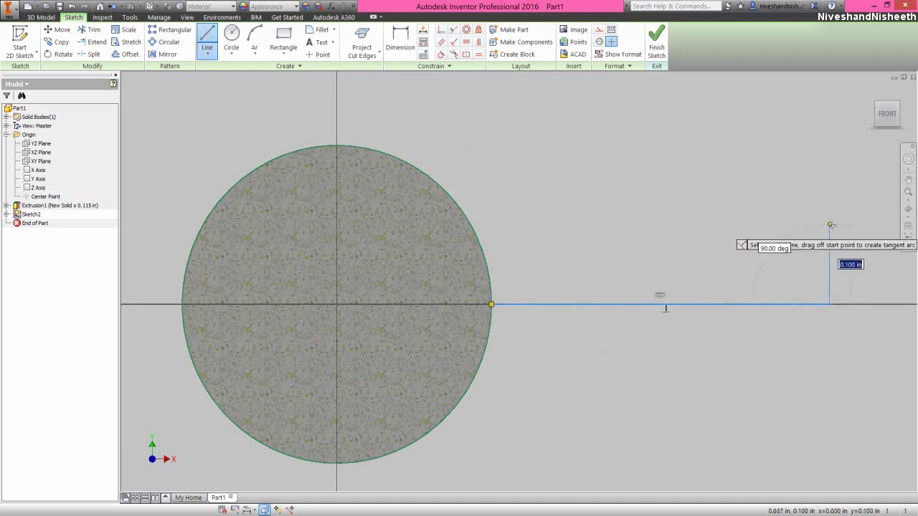
click(830, 225)
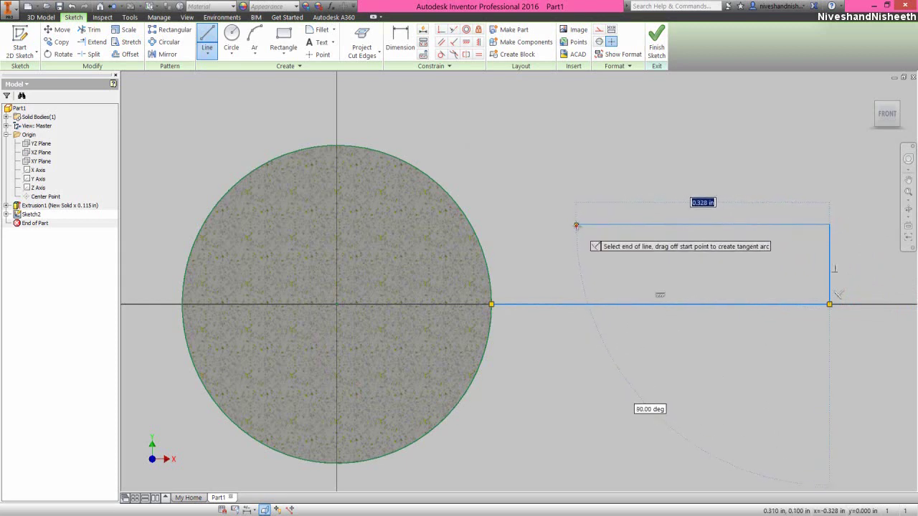
click(577, 225)
drag(578, 225, 491, 305)
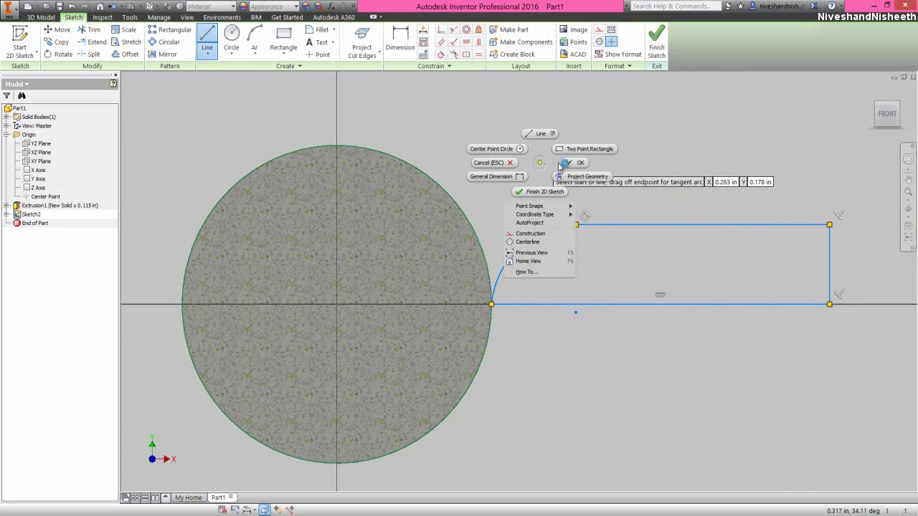
- Dimension the shank profile's height between its baseline and upper line as a linear diameter of 0.225 in
click(513, 181)
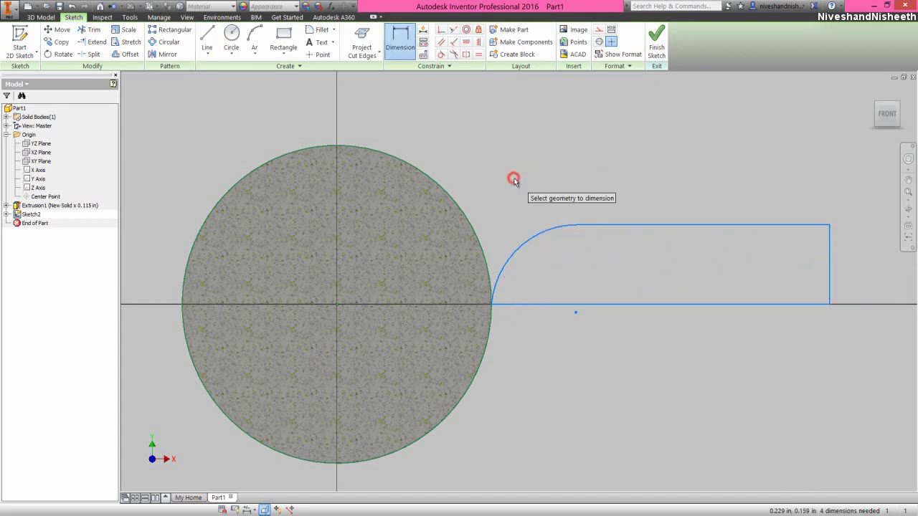
click(798, 302)
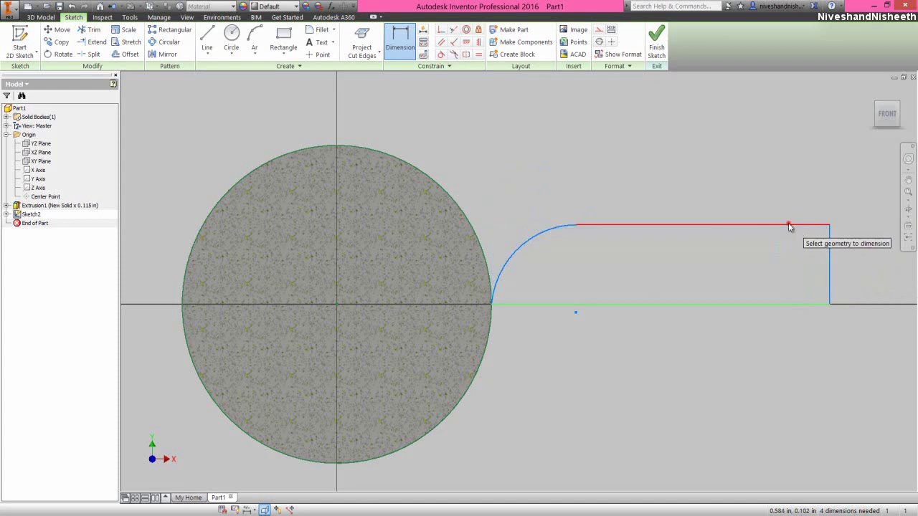
click(787, 224)
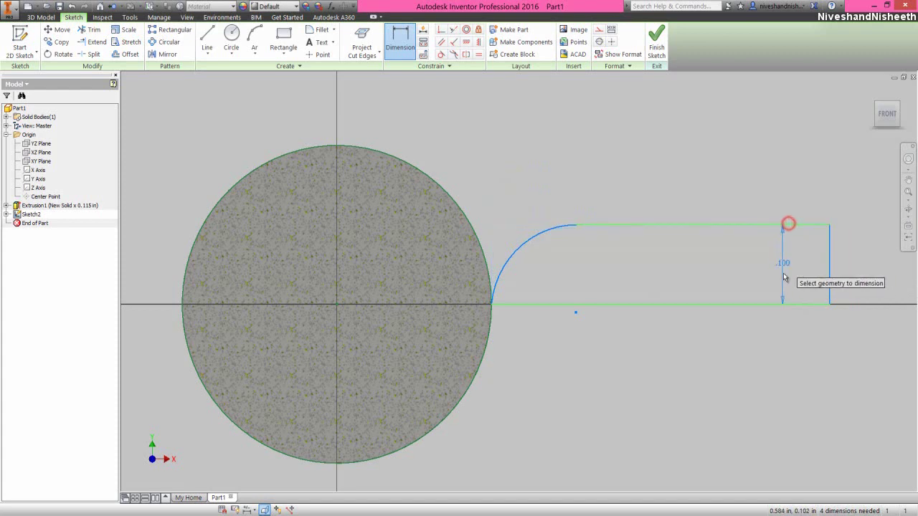
right_click(789, 343)
click(781, 384)
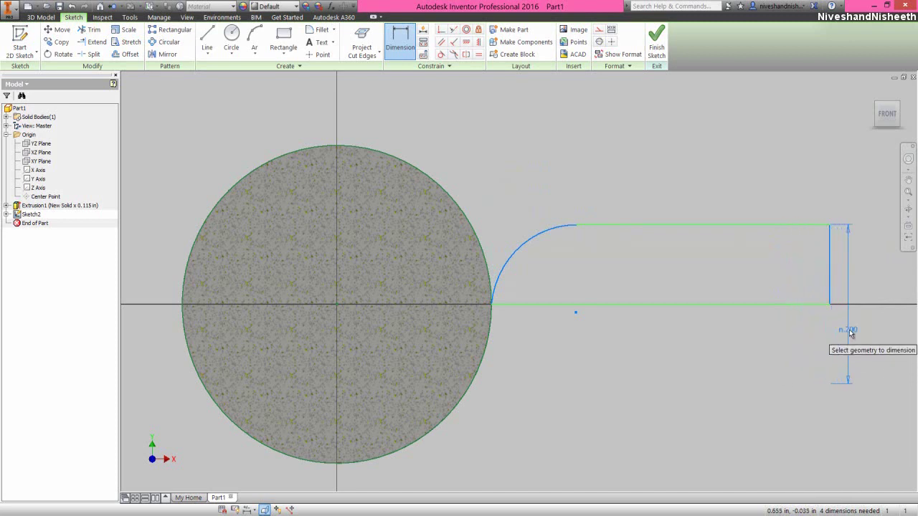
click(850, 330)
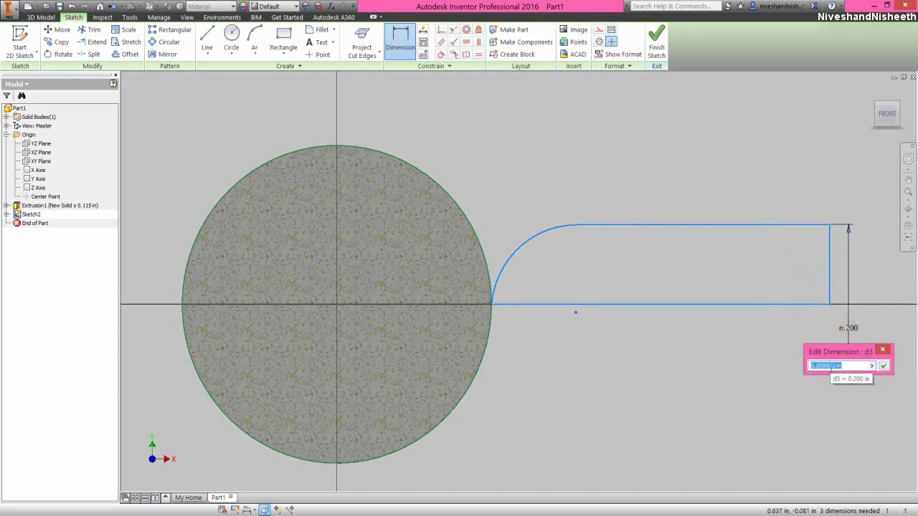
text(.225)
key(Return)
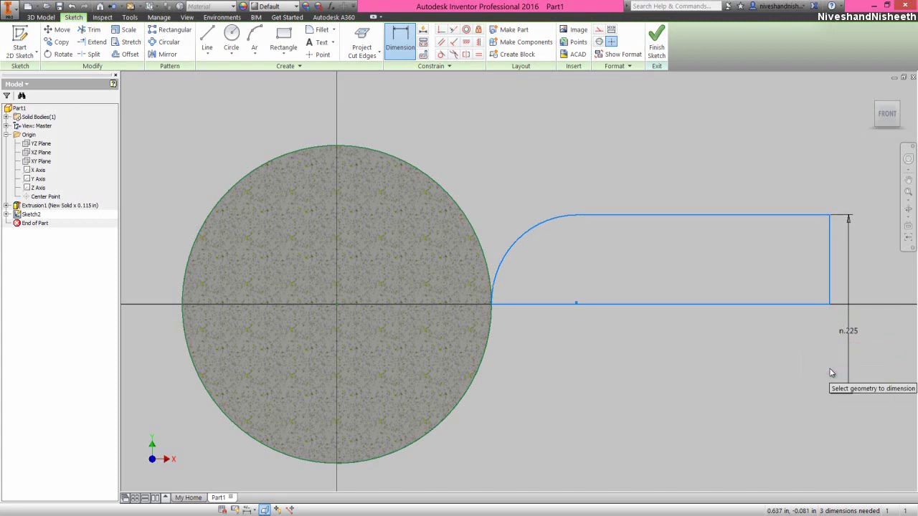
right_click(649, 346)
click(681, 345)
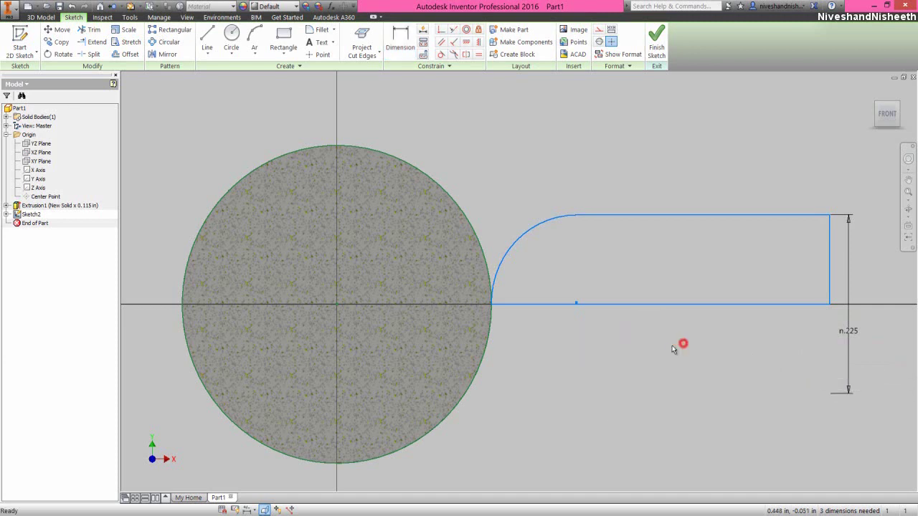
click(584, 267)
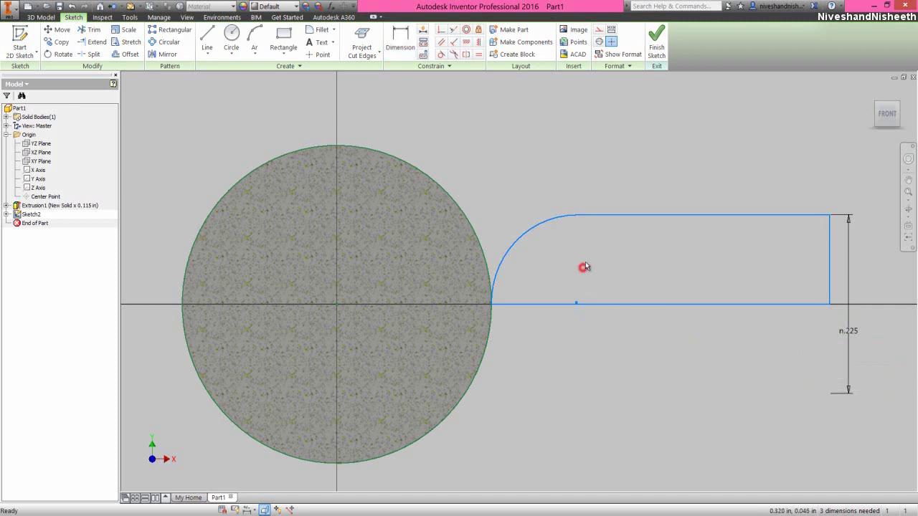
- Constrain the tangent arc's center point coincident with the shank profile's baseline
click(439, 32)
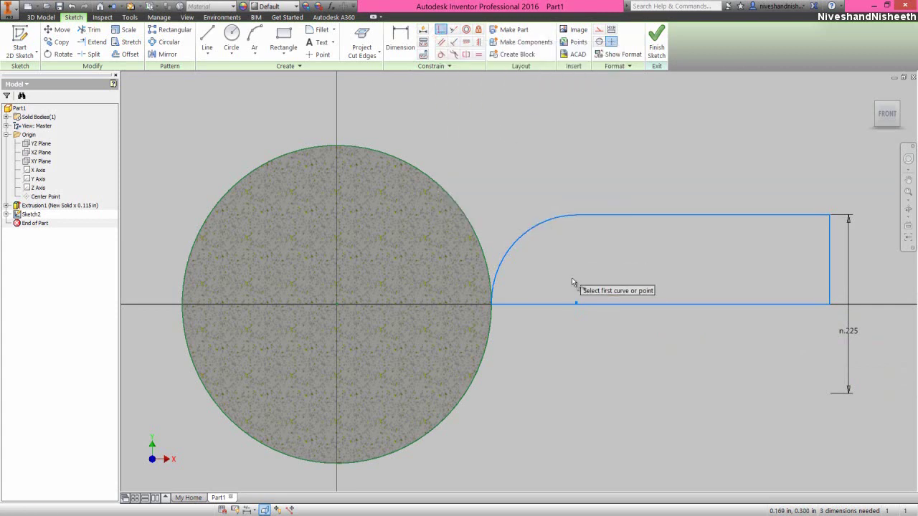
click(578, 304)
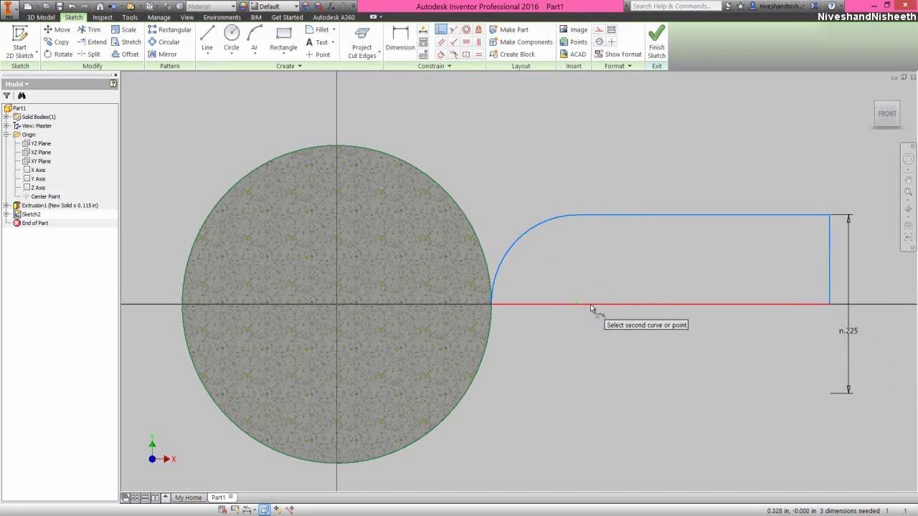
click(588, 305)
- Dimension the distance from the arc's center to the shank's vertical end line and link it to the 0.225 in diameter dimension
right_click(597, 259)
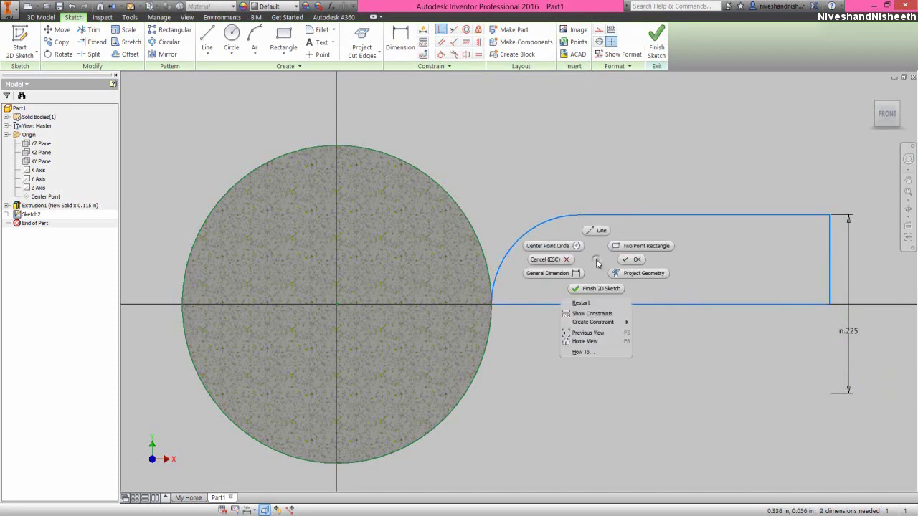
click(579, 269)
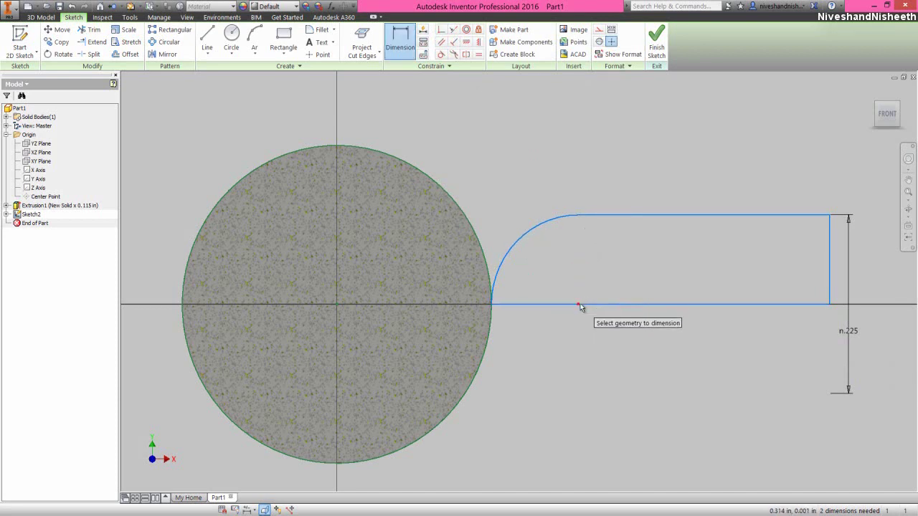
click(579, 304)
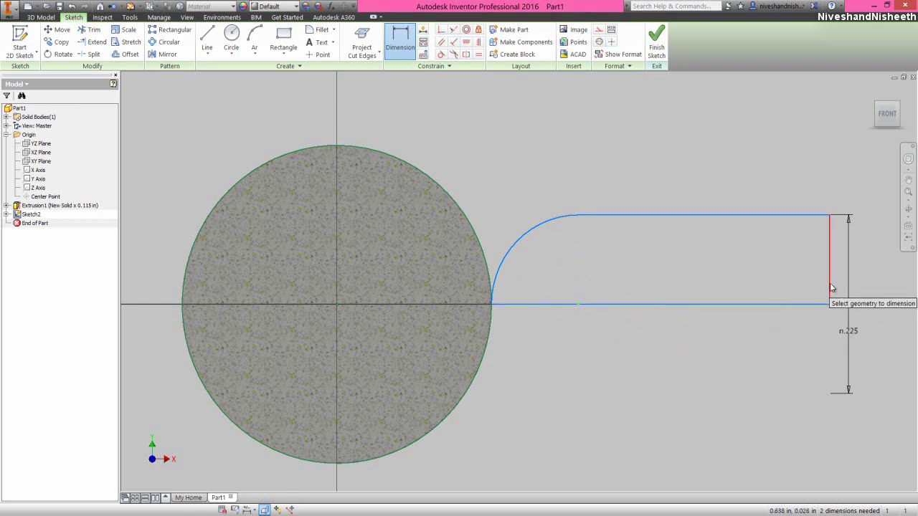
click(829, 283)
click(696, 345)
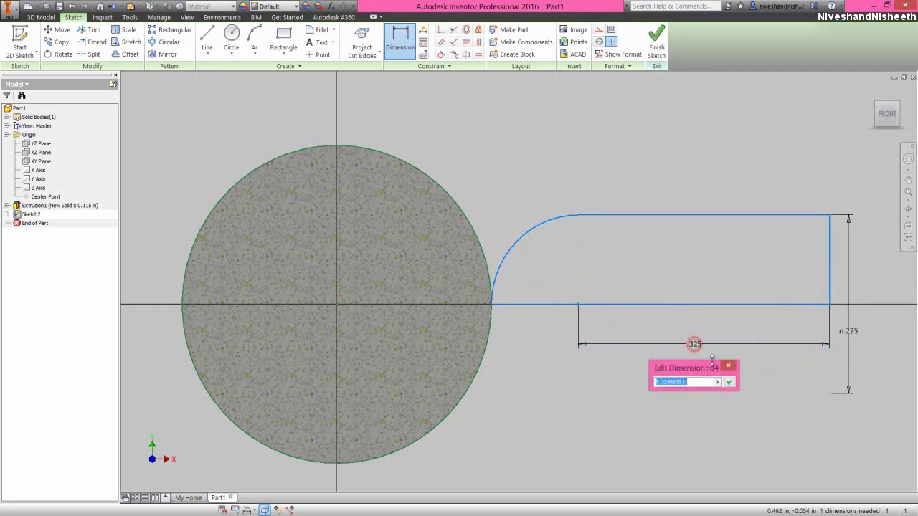
click(851, 331)
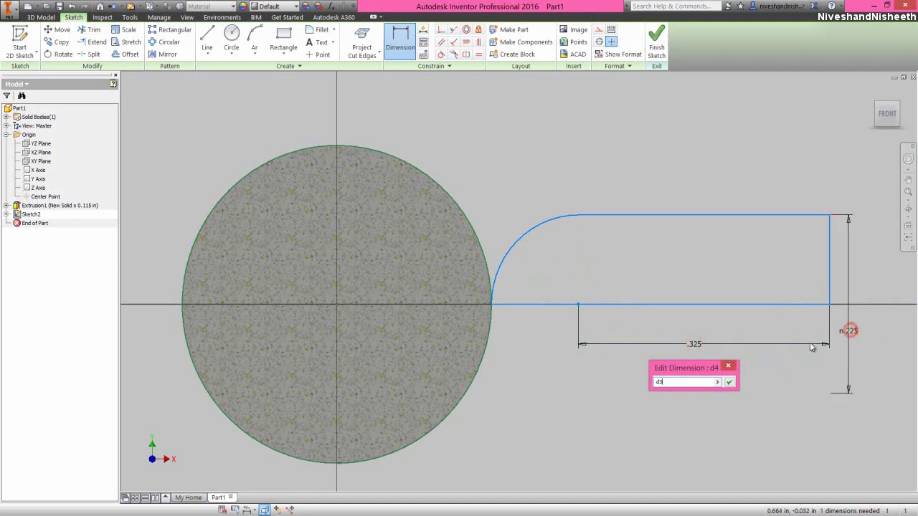
click(729, 383)
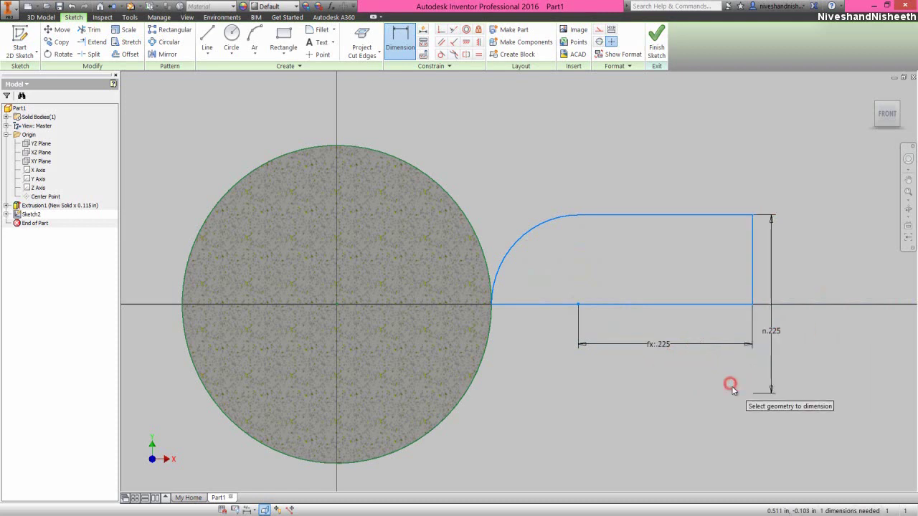
right_click(645, 258)
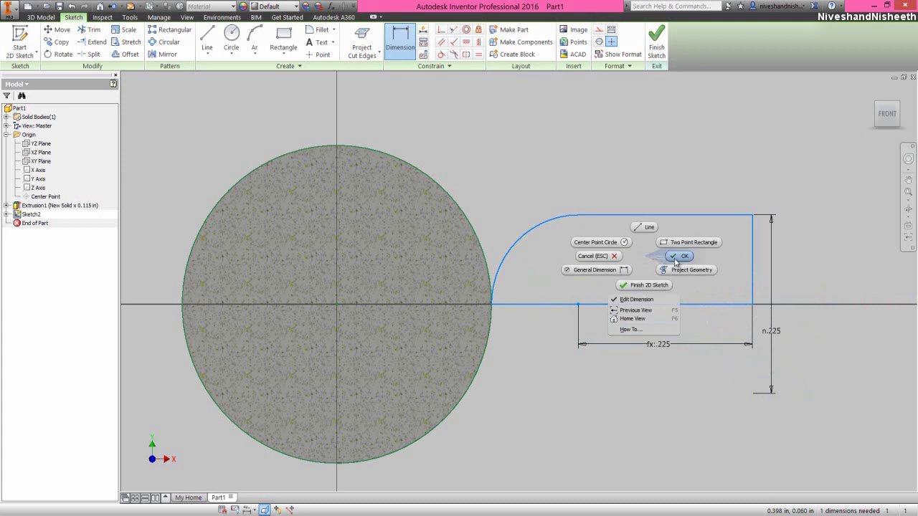
click(676, 258)
click(604, 266)
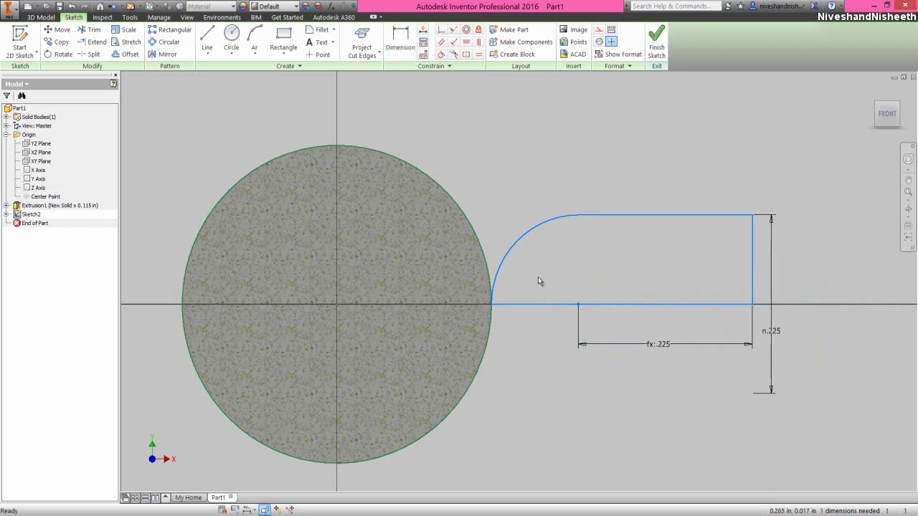
- Align the profile's start point horizontally with the projected circle's center and finish the sketch
click(466, 42)
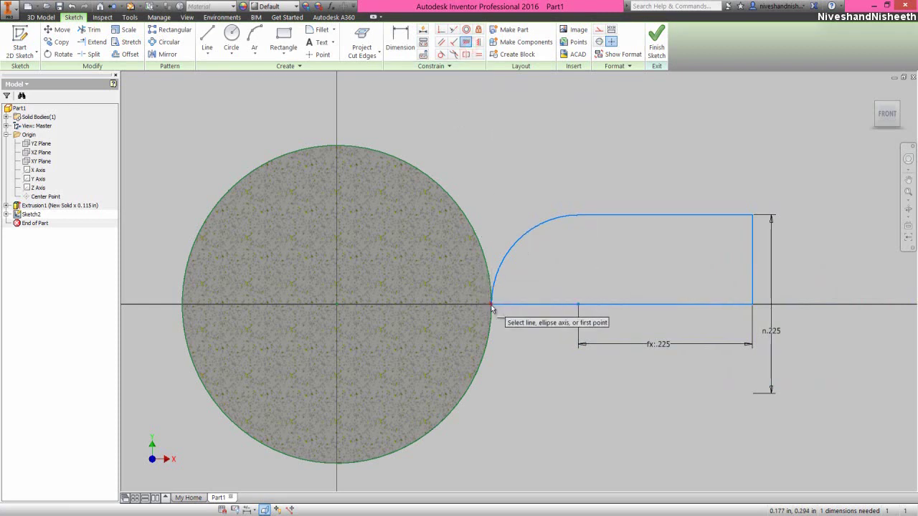
click(490, 305)
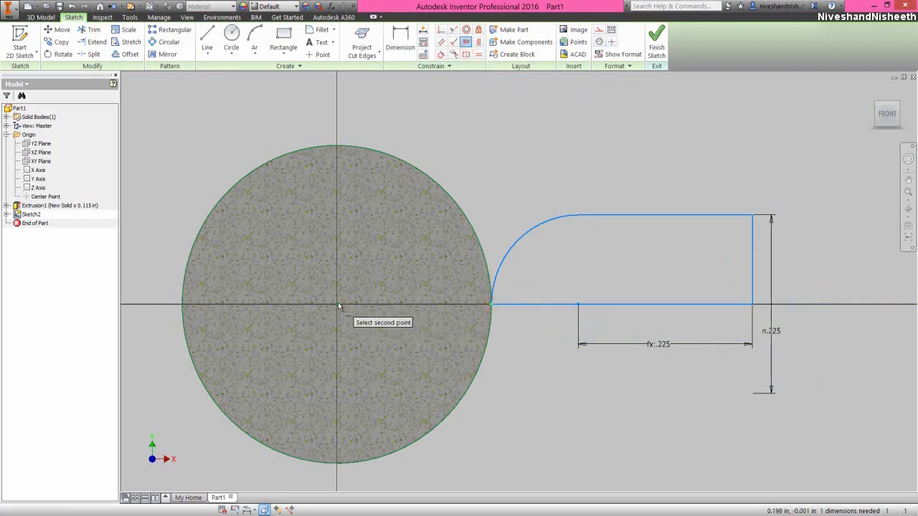
click(337, 305)
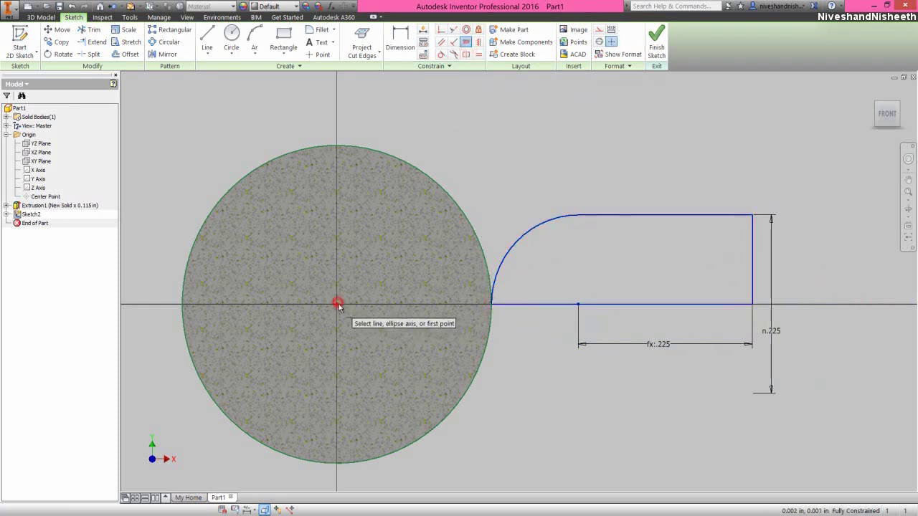
right_click(541, 129)
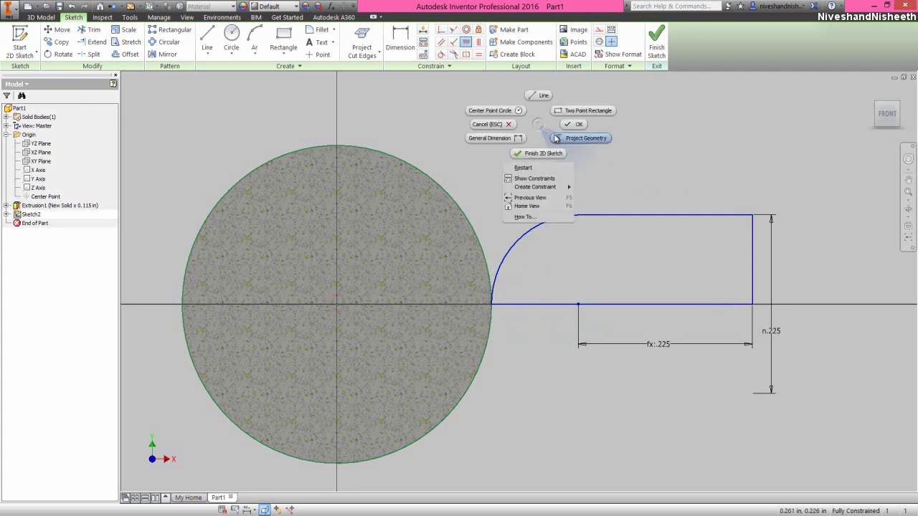
click(576, 126)
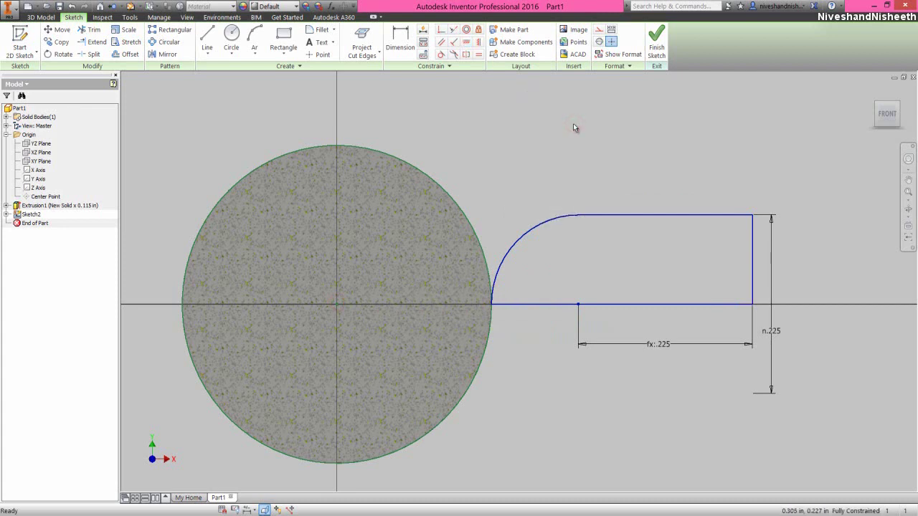
click(654, 47)
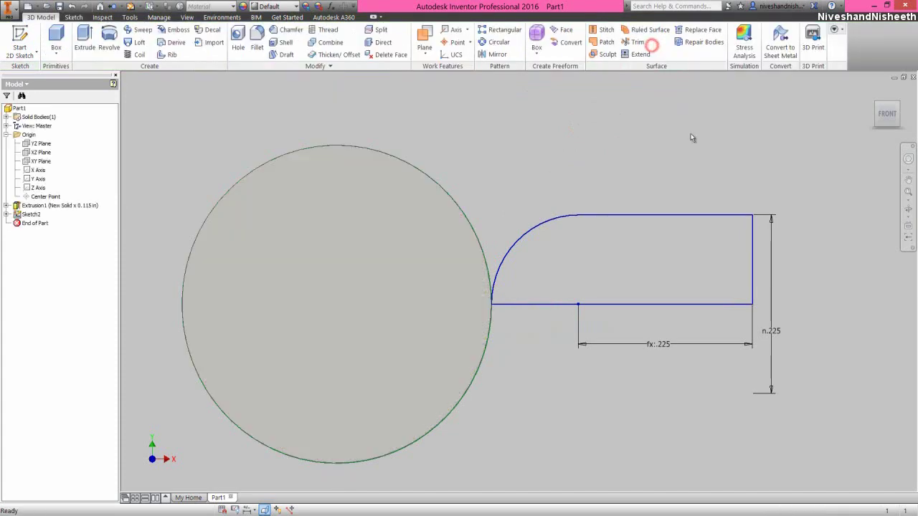
- Revolve the shank profile a full turn about its baseline, joined to the disc
click(898, 106)
click(661, 199)
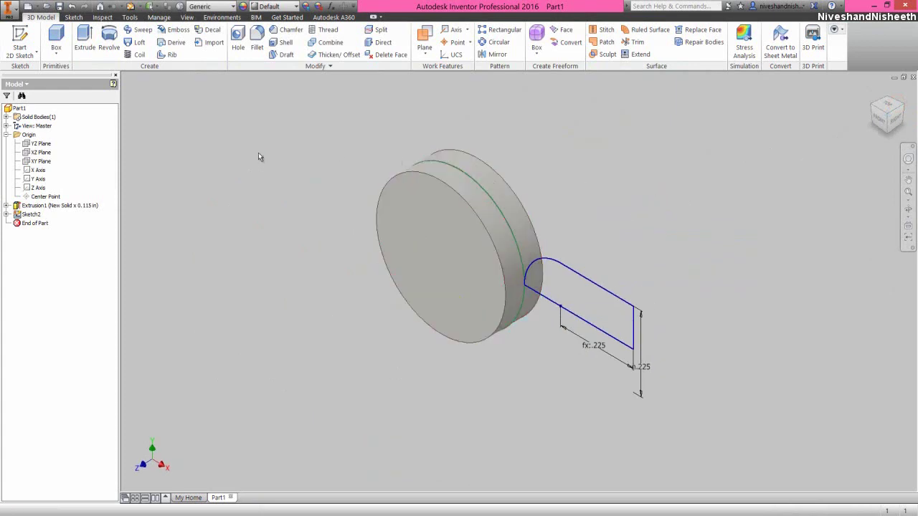
click(237, 150)
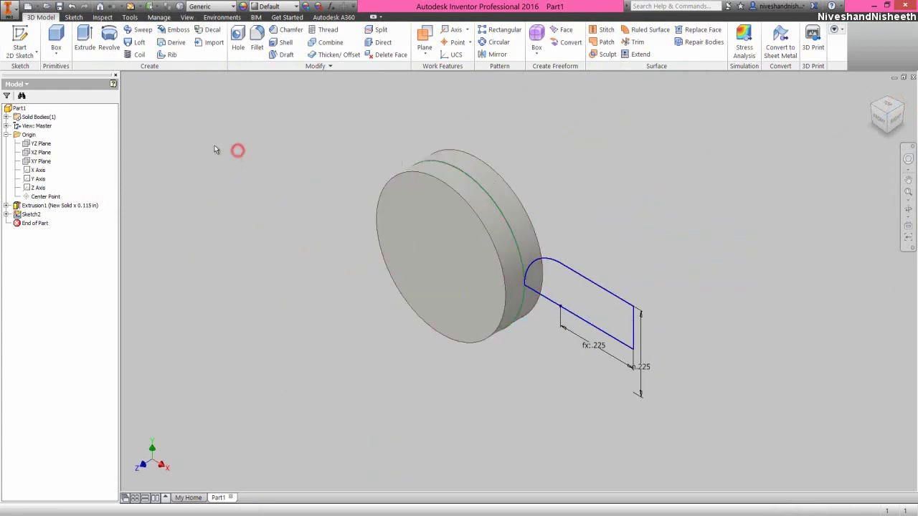
click(109, 37)
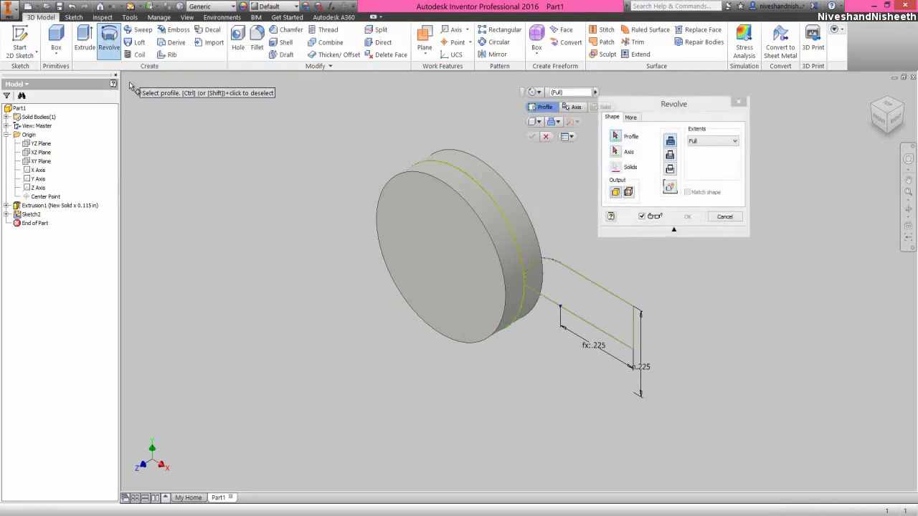
click(583, 276)
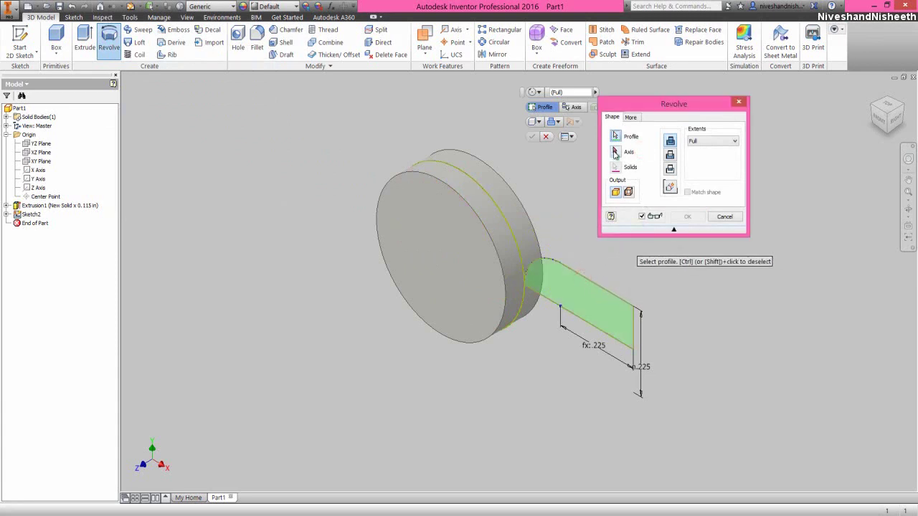
click(615, 152)
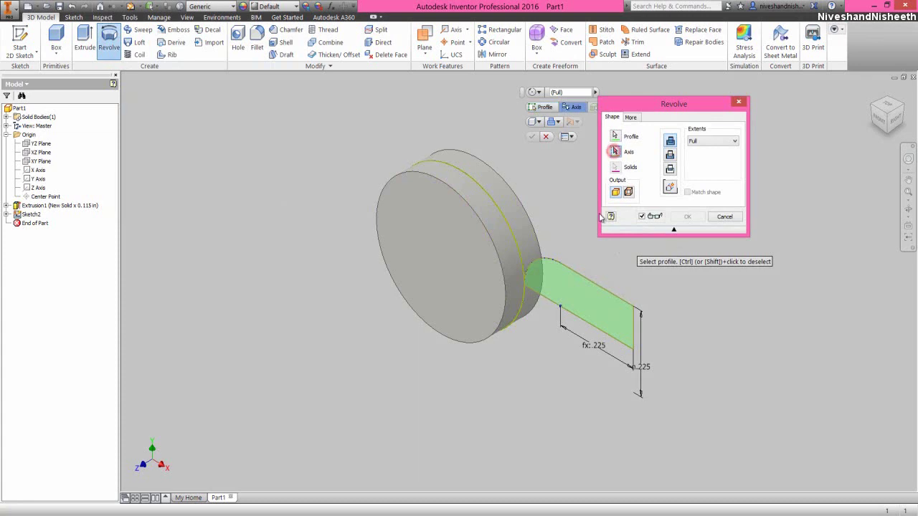
click(570, 317)
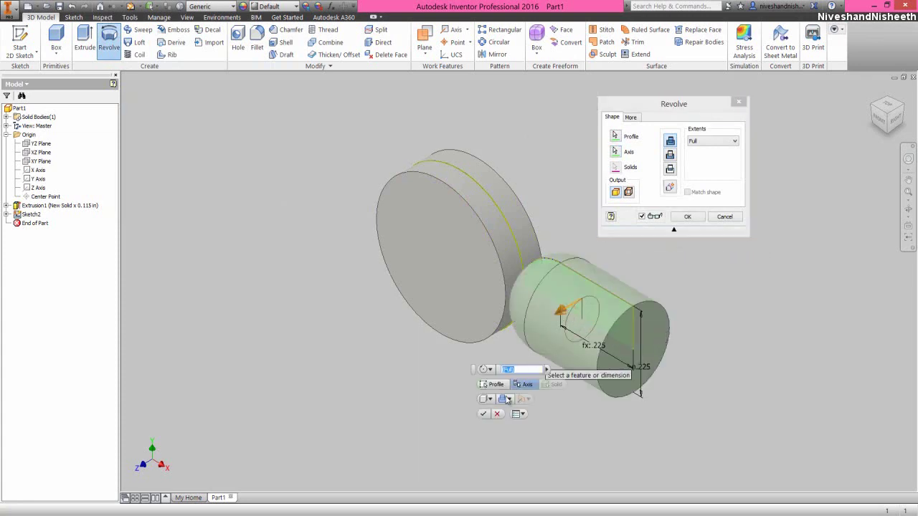
click(485, 414)
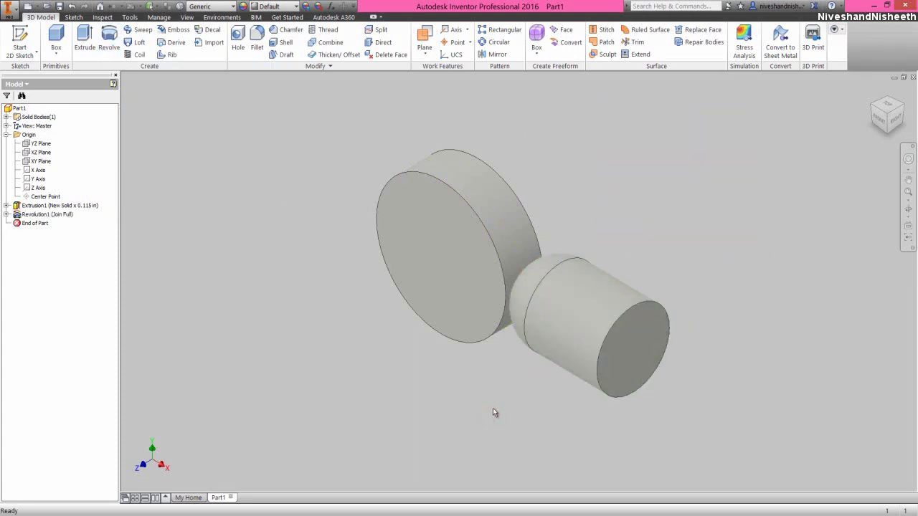
- Save the part as Ball End in the project workspace folder
click(59, 7)
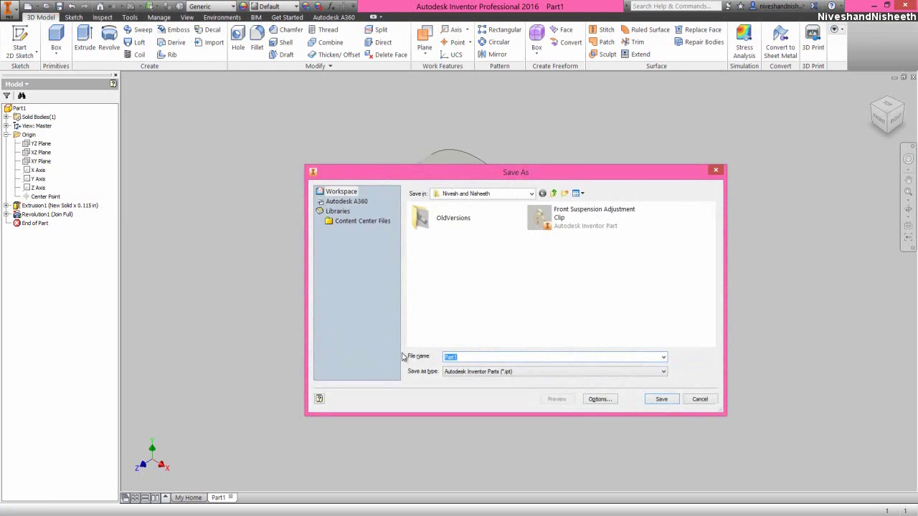
right_click(462, 353)
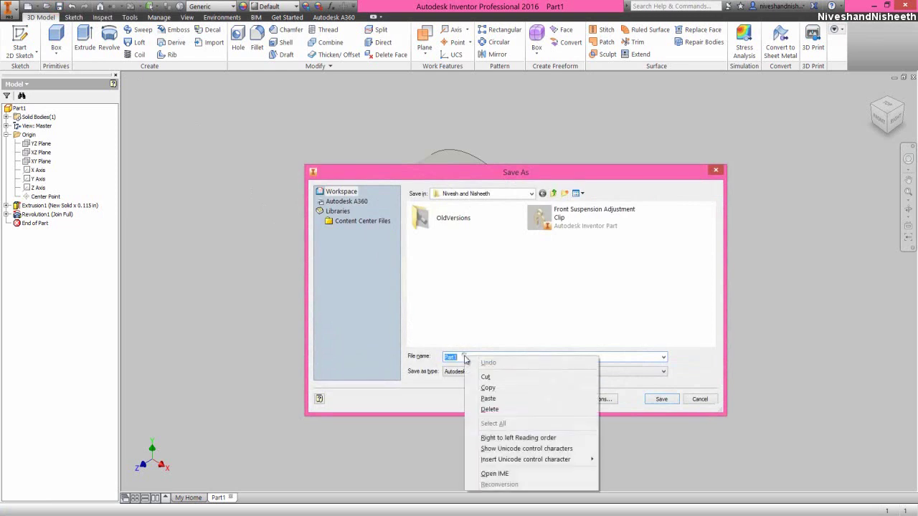
click(492, 398)
click(531, 333)
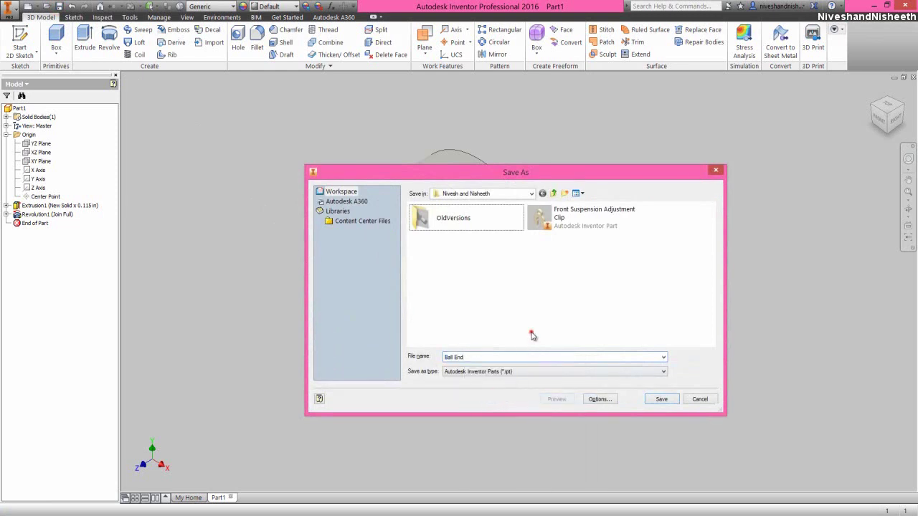
click(659, 399)
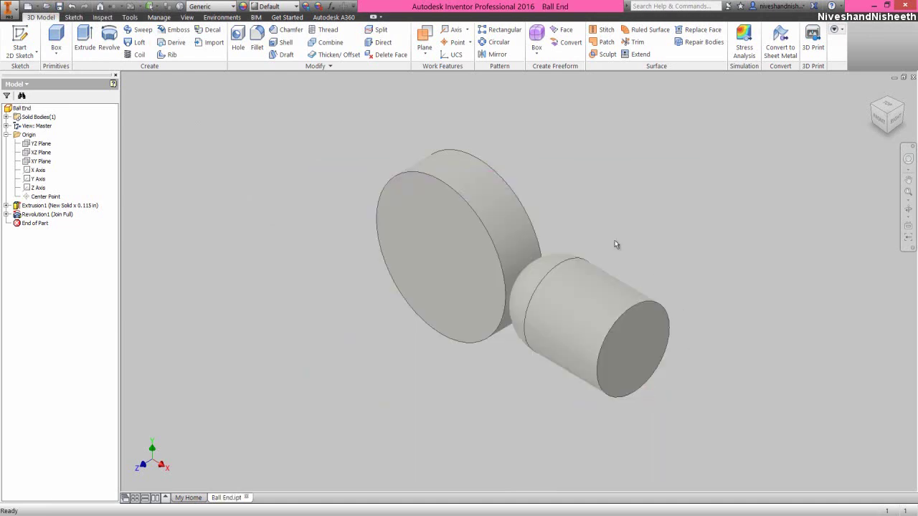
- Start a sketch on the XY plane and slice the model graphics at the sketch plane
click(39, 162)
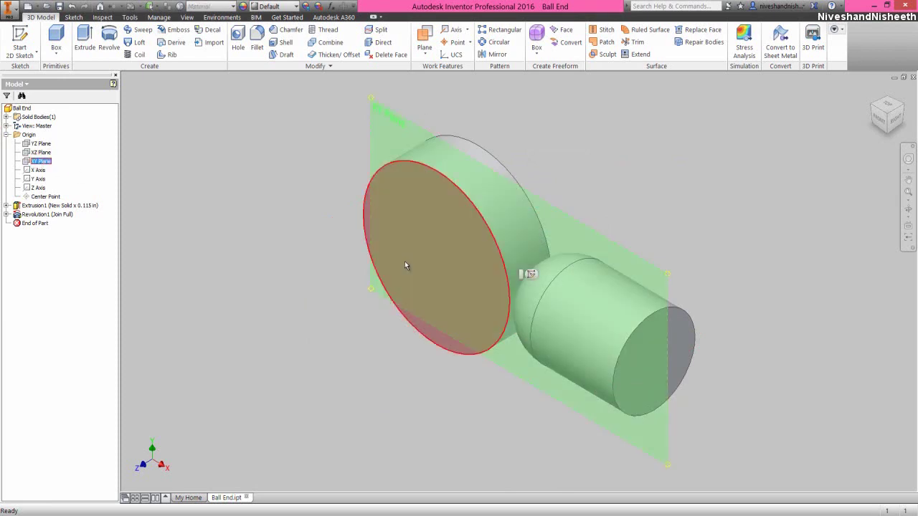
click(531, 275)
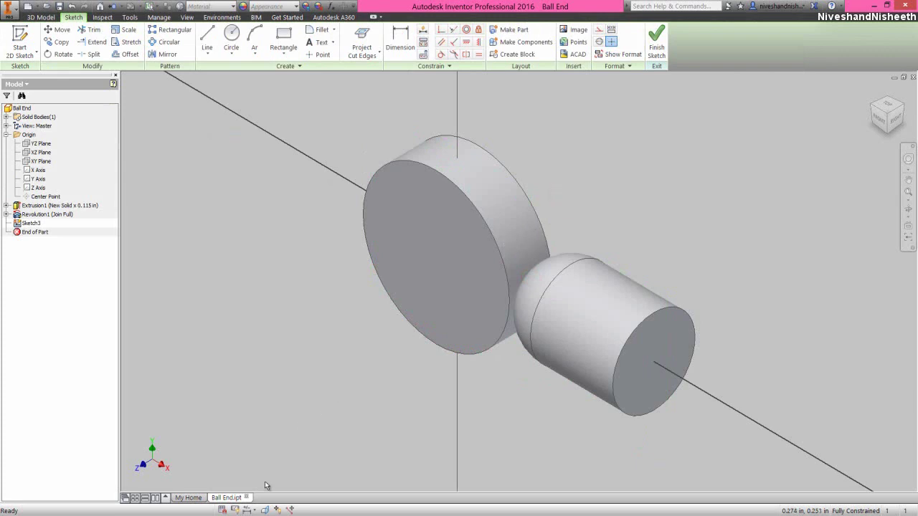
click(265, 509)
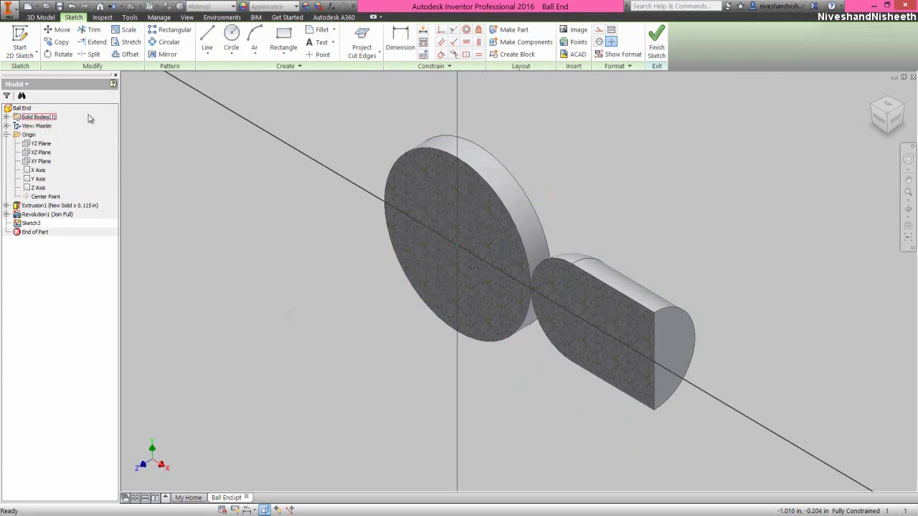
click(116, 121)
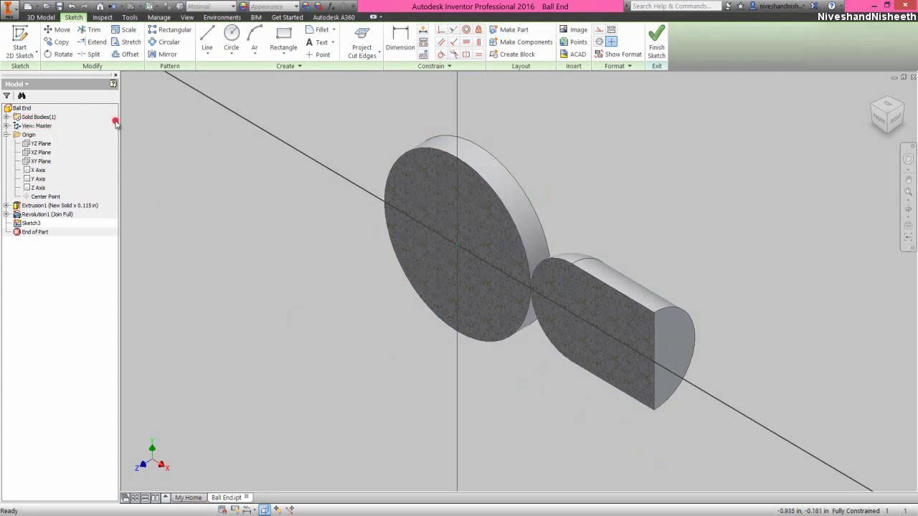
click(179, 223)
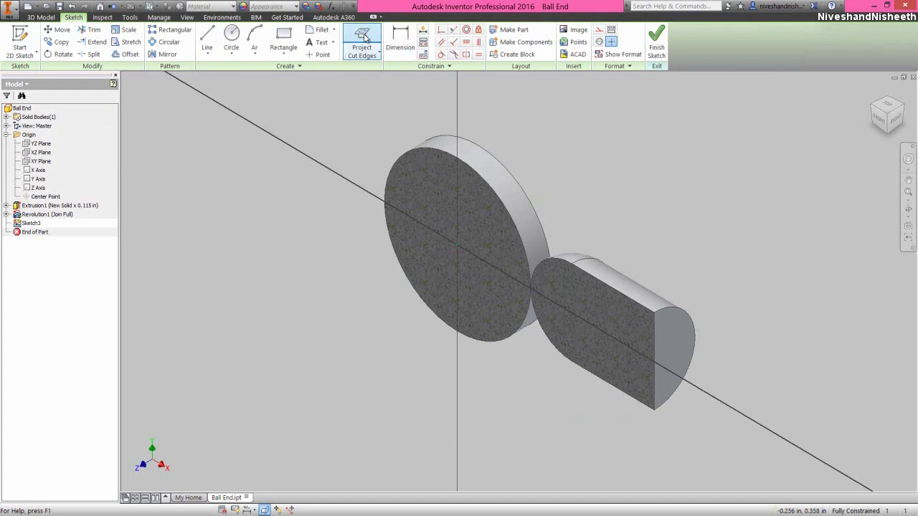
- Project the cut edges of the disc and shank into the sketch and convert them to construction geometry
click(364, 37)
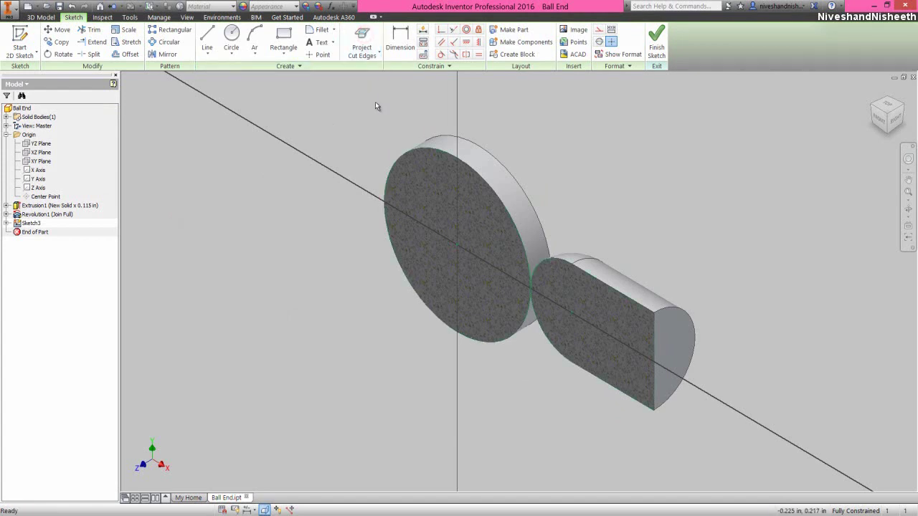
click(882, 119)
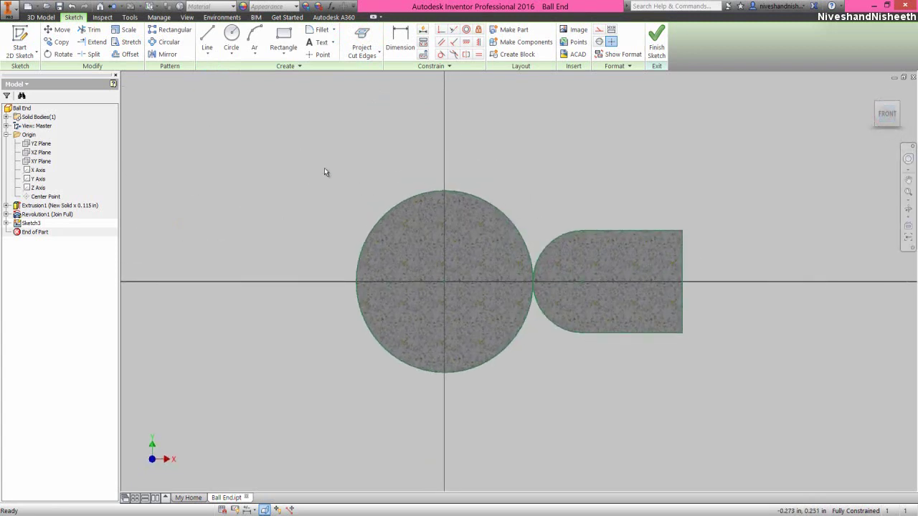
mouse_move(324, 172)
mouse_down()
mouse_move(574, 340)
mouse_move(726, 399)
mouse_up()
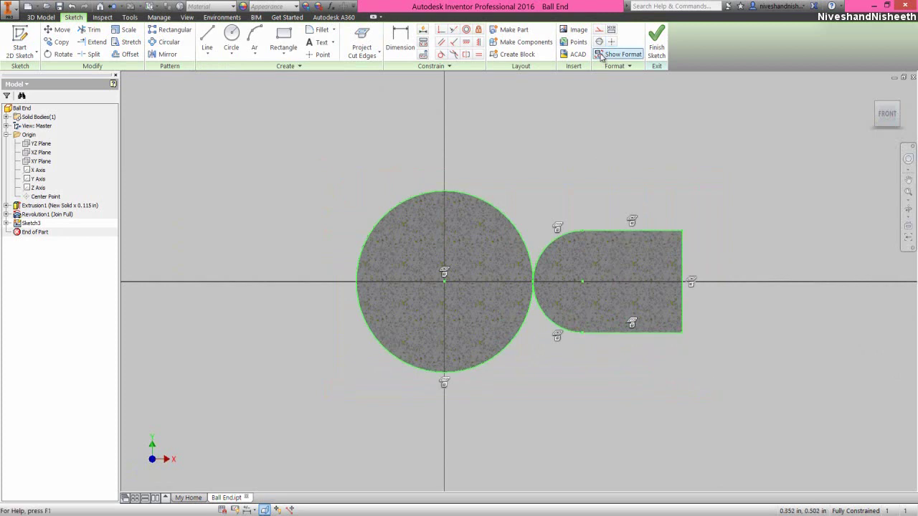
click(596, 34)
click(566, 155)
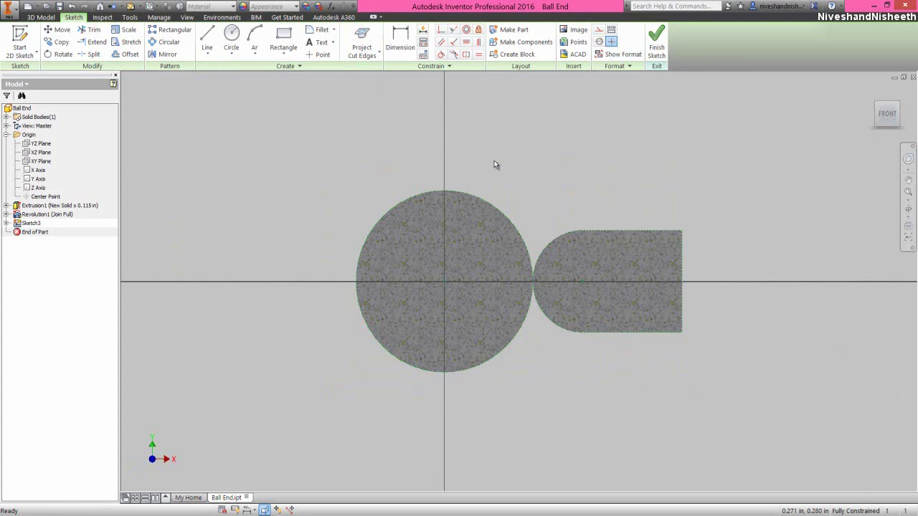
- Project the X axis into the sketch and convert it to a construction line
click(355, 57)
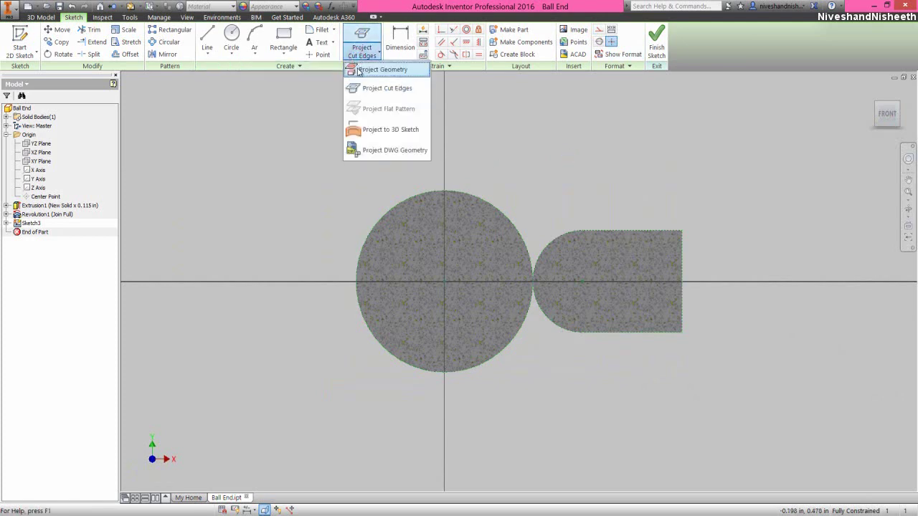
click(358, 69)
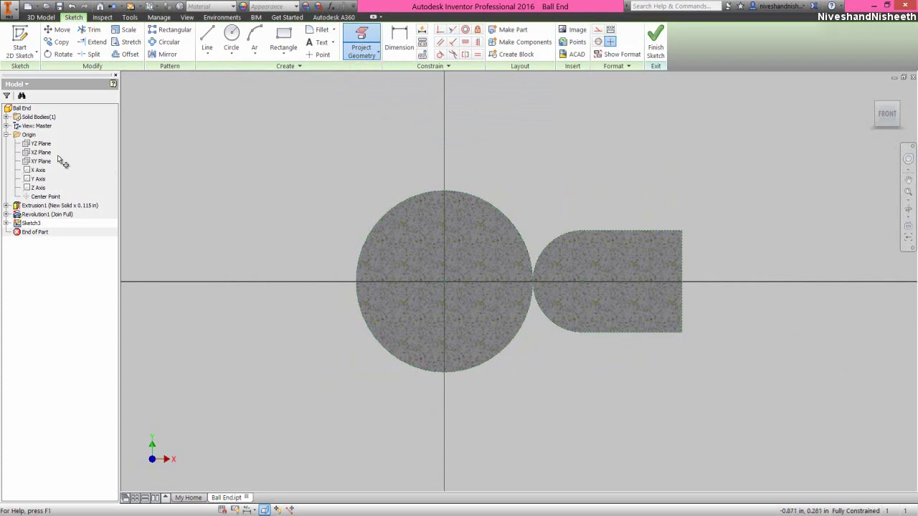
click(41, 181)
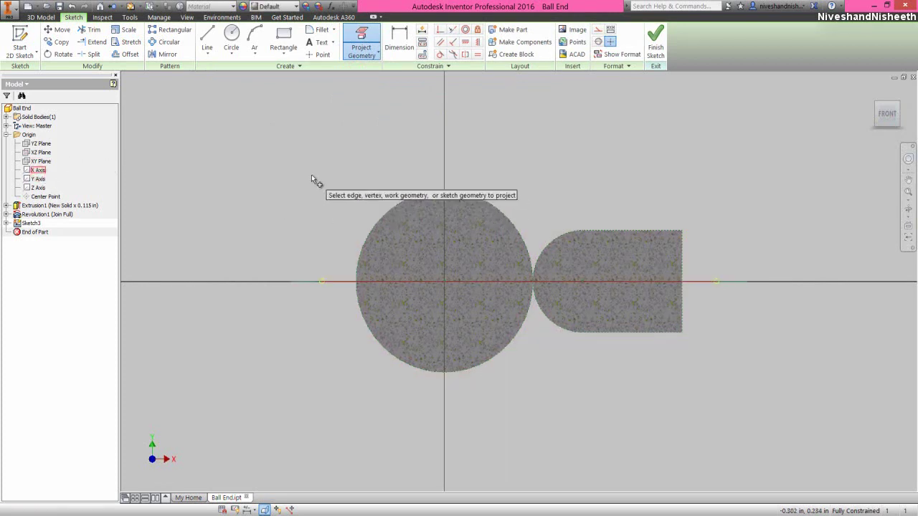
right_click(312, 180)
click(344, 183)
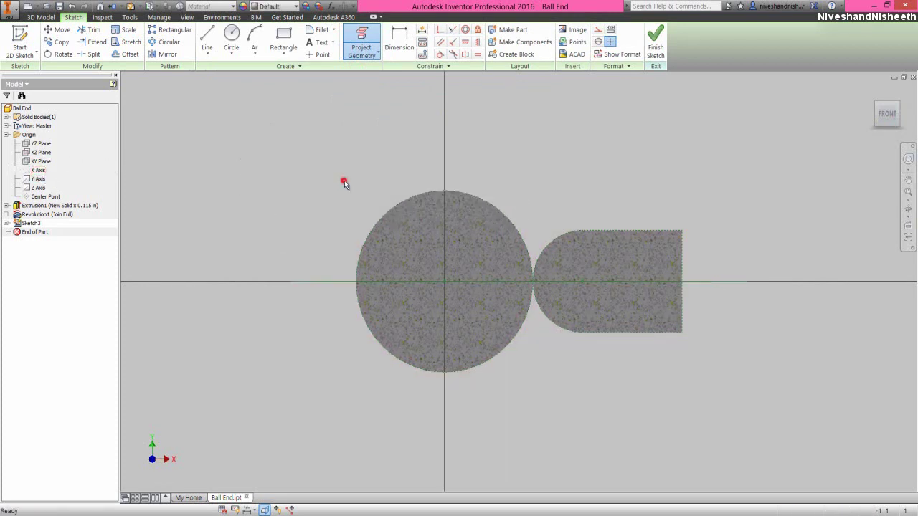
click(329, 281)
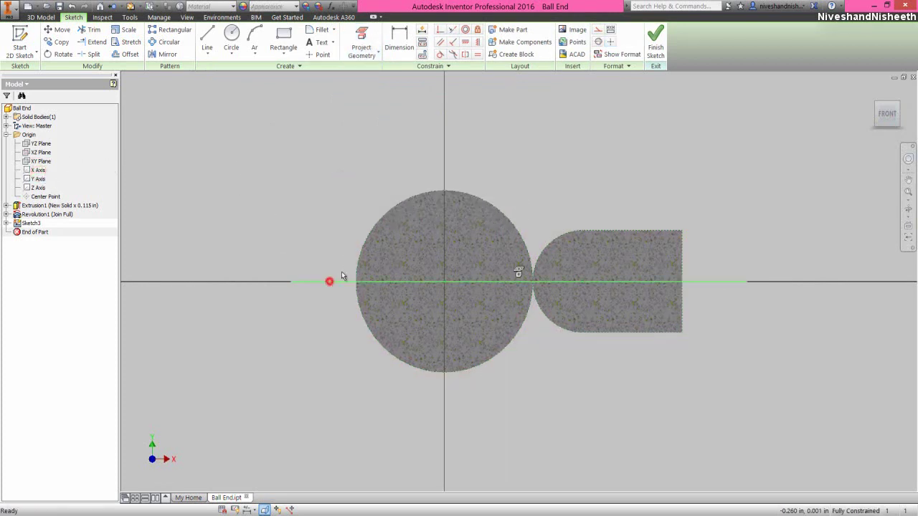
click(597, 30)
click(569, 169)
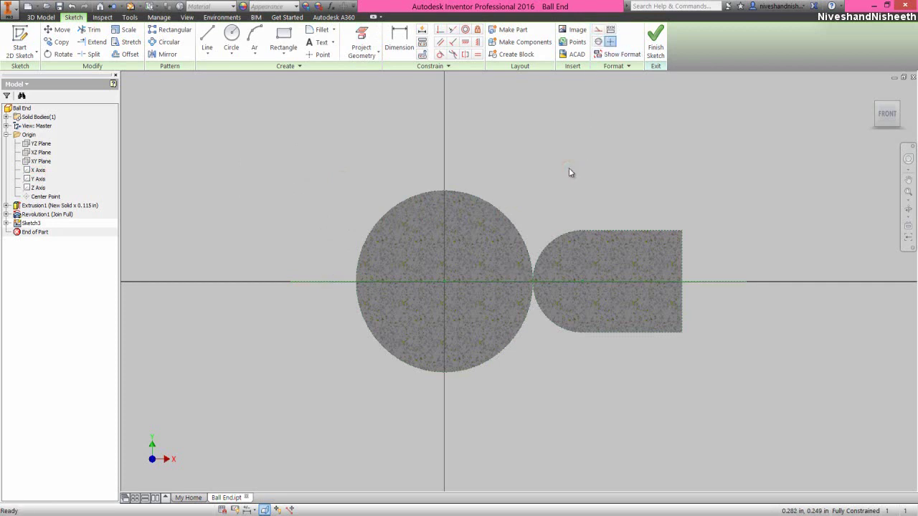
- Sketch a vertical line about 0.117 in long inside the shank and join its ends to the disc's circle with two slanted lines
right_click(569, 169)
click(573, 140)
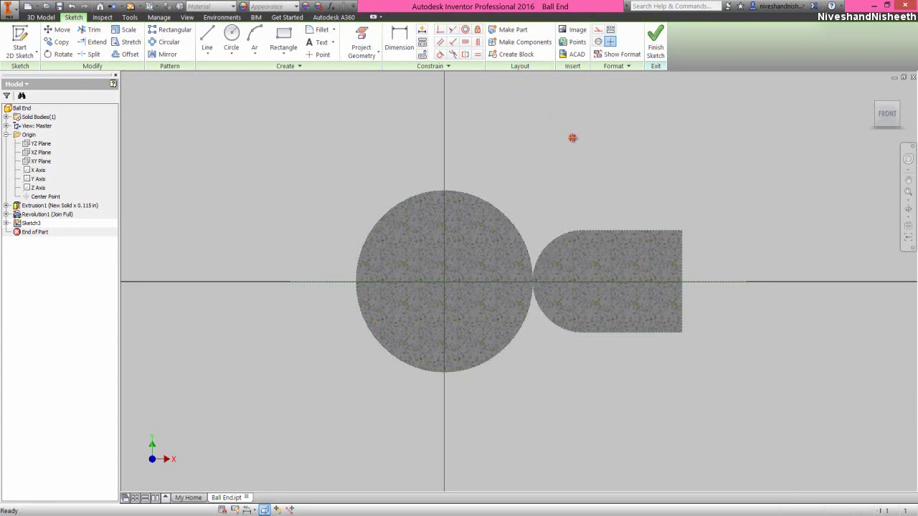
click(607, 257)
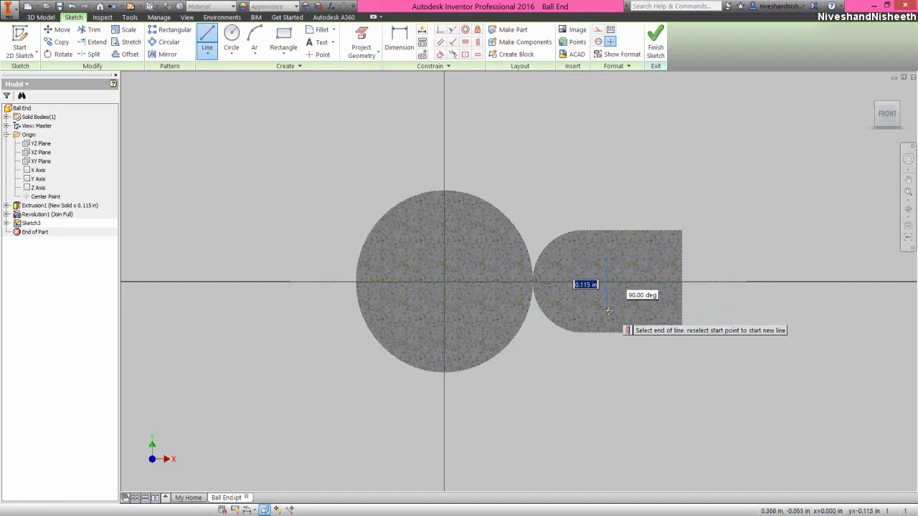
click(608, 310)
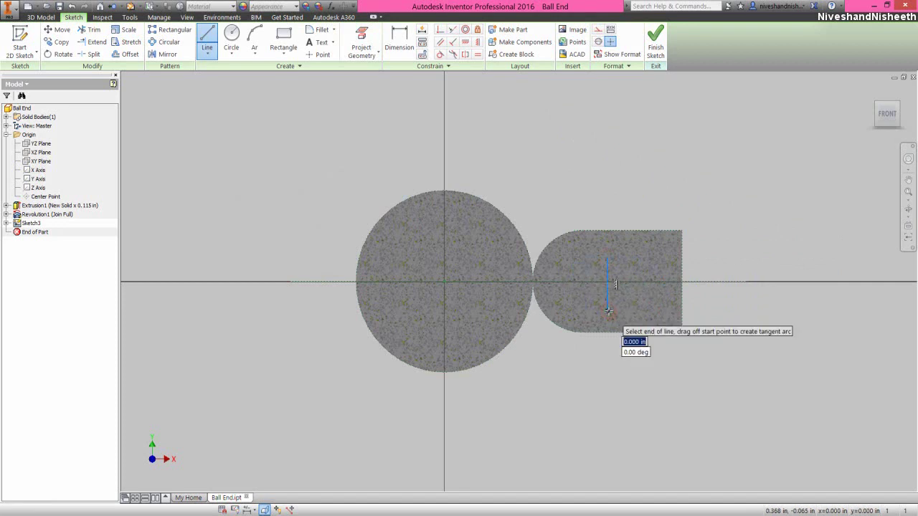
click(493, 357)
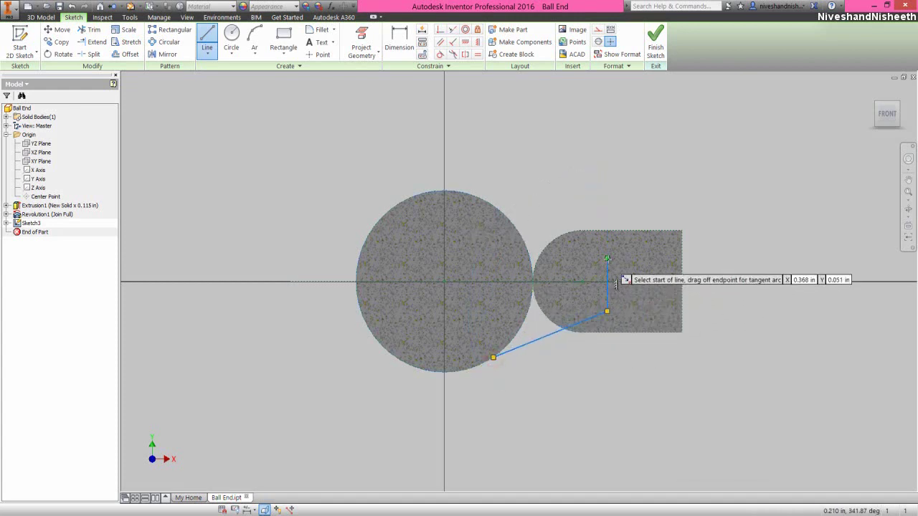
click(607, 258)
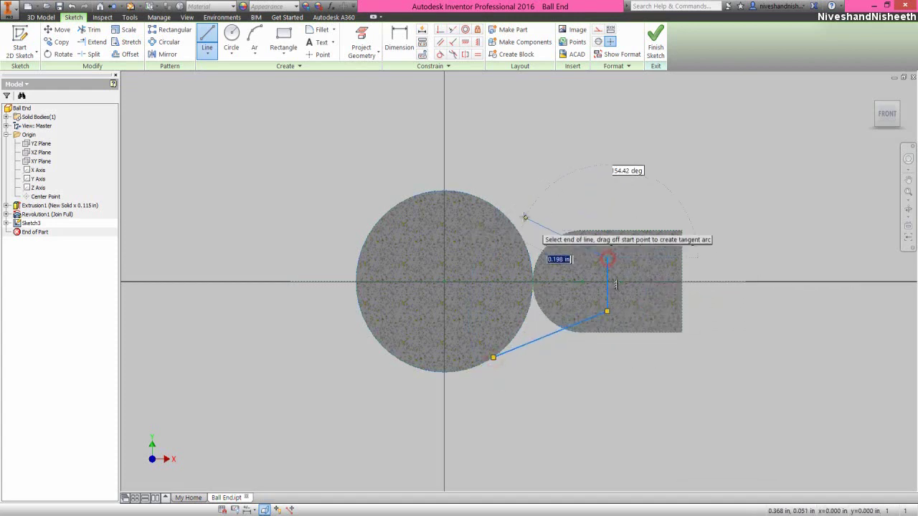
click(488, 204)
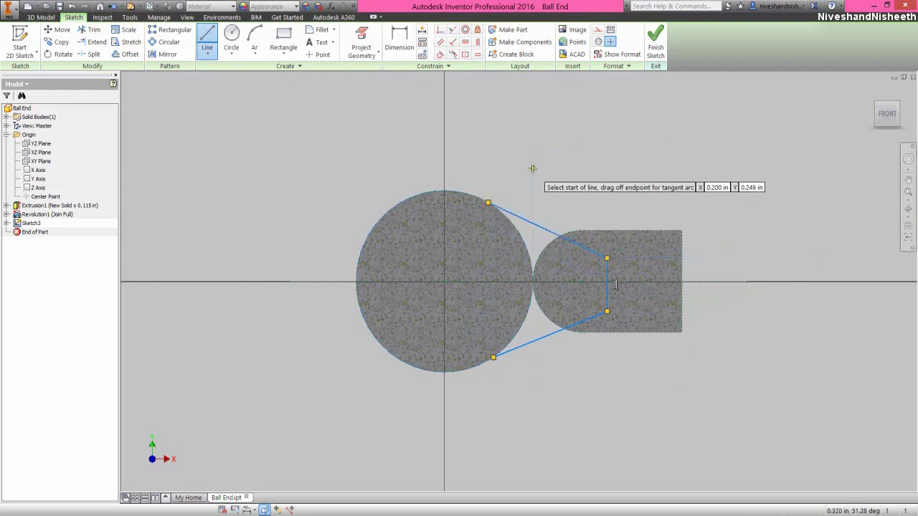
right_click(532, 168)
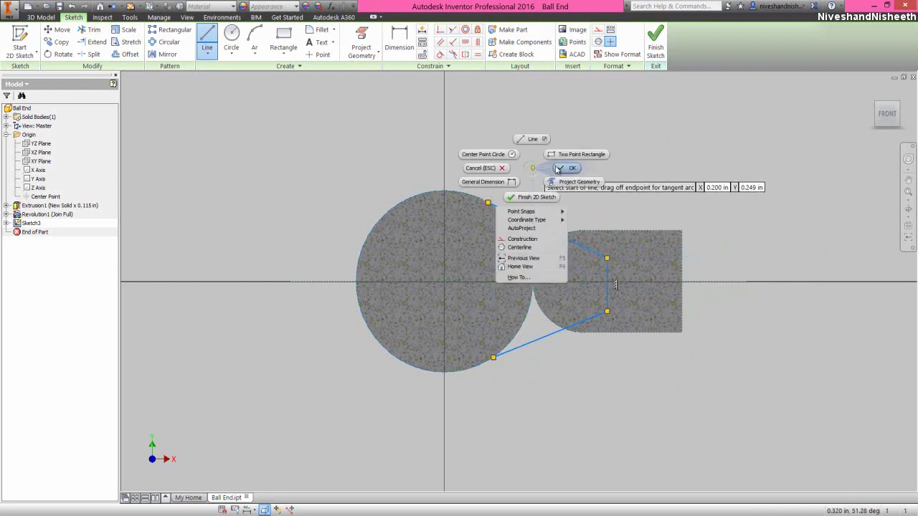
click(558, 170)
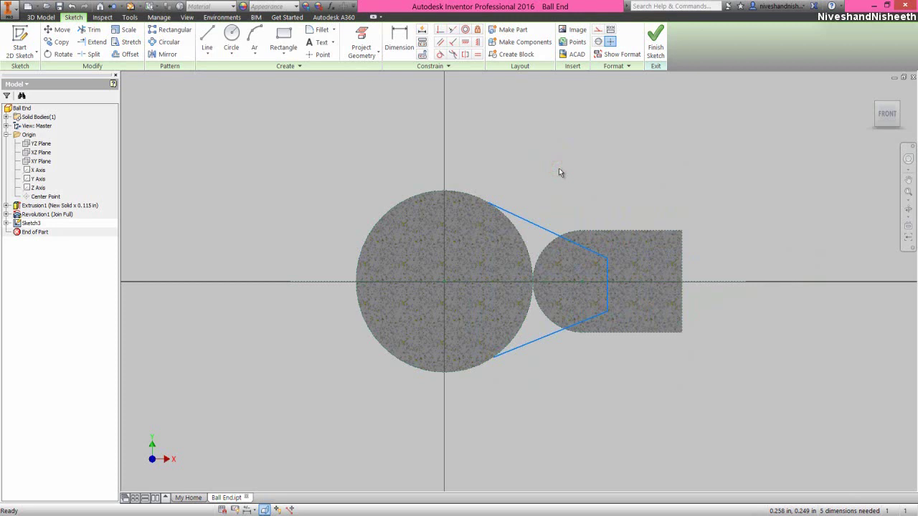
- Dimension the length of the vertical line inside the shank as 0.1375 in
right_click(596, 178)
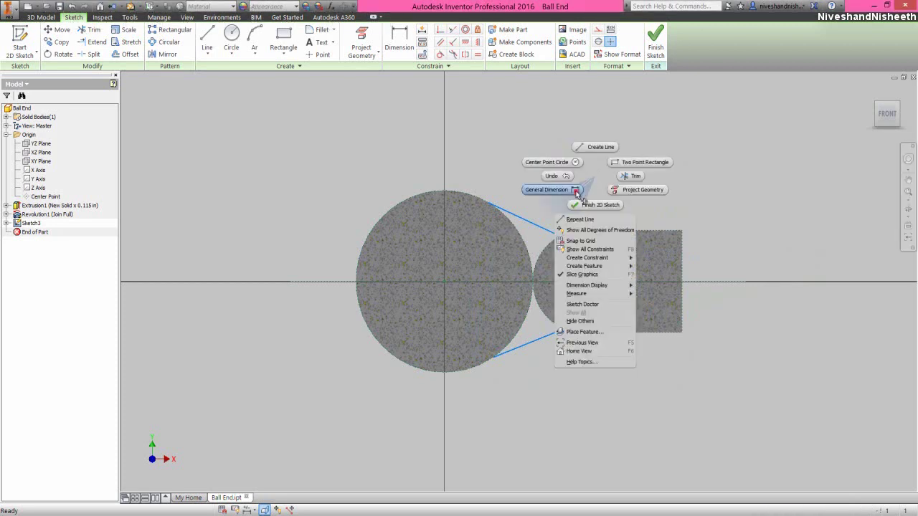
click(576, 192)
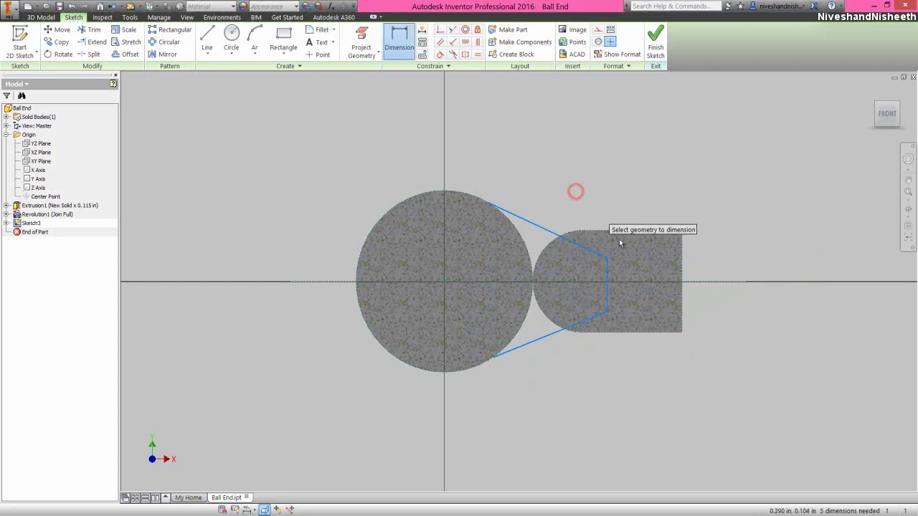
click(629, 282)
click(696, 269)
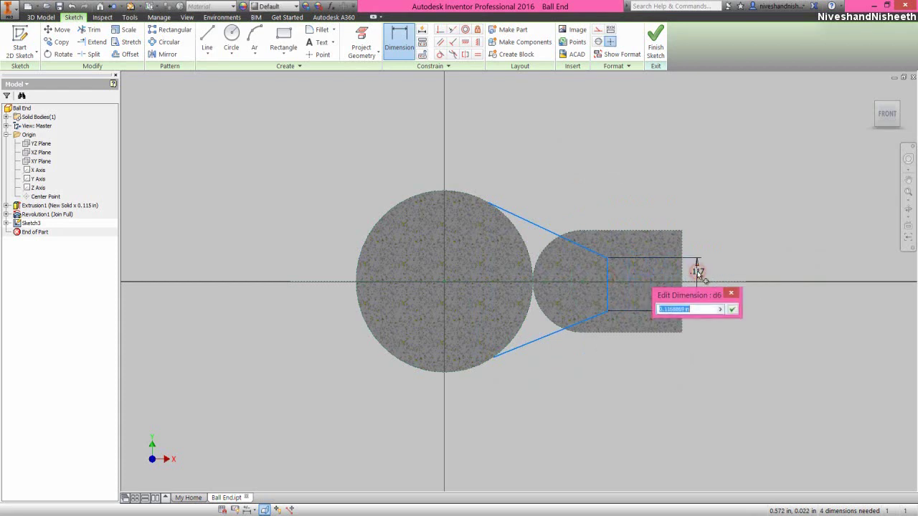
text(.1375)
key(Return)
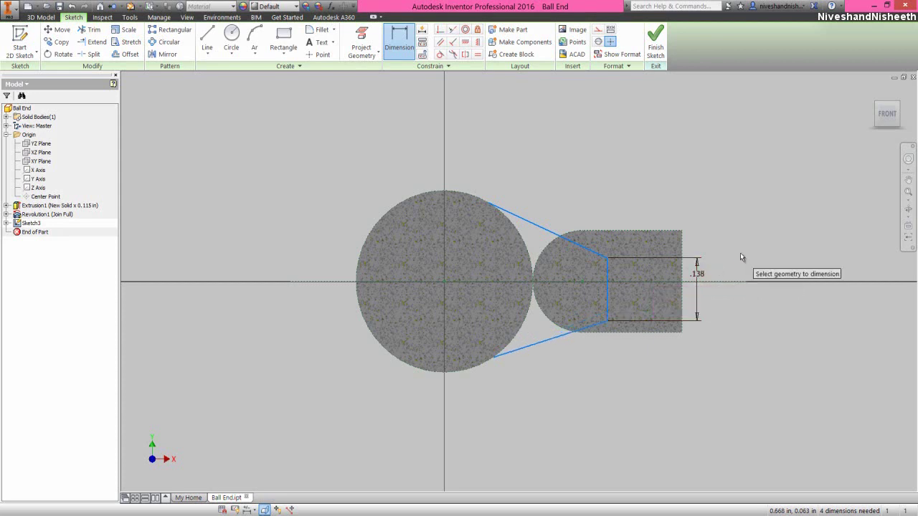
- Dimension the horizontal distance from the disc's center to the vertical line as 0.3961 in
click(608, 279)
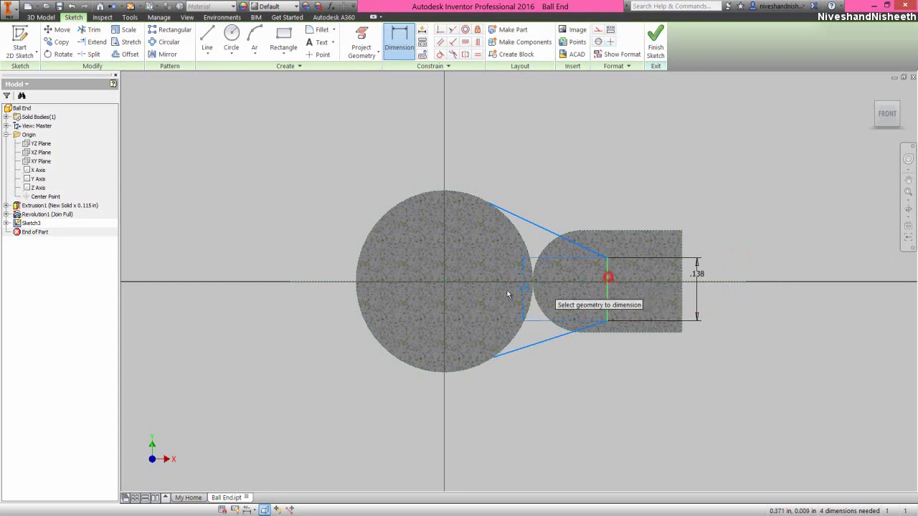
click(444, 283)
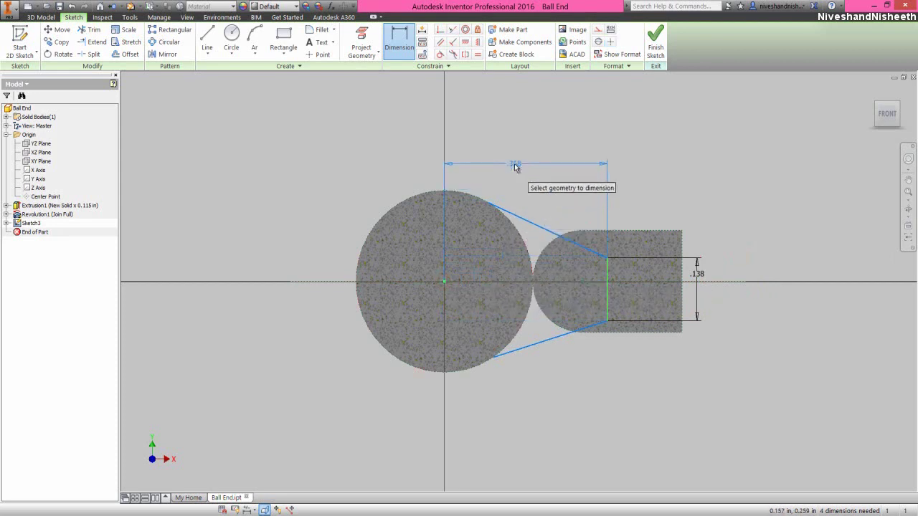
click(515, 167)
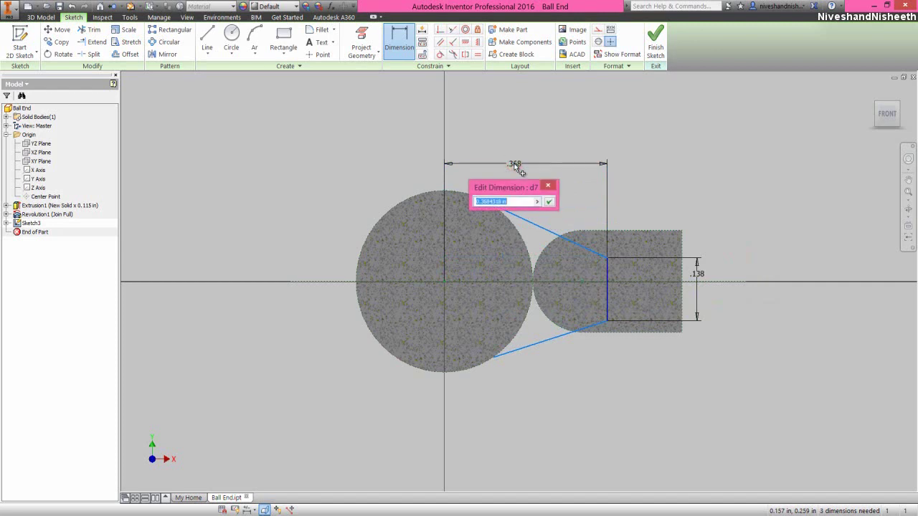
text(.396)
key(Return)
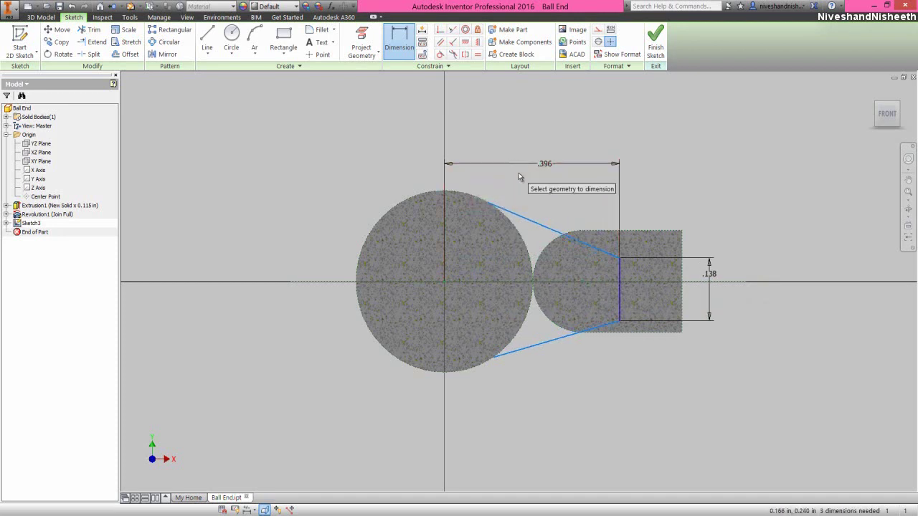
right_click(516, 172)
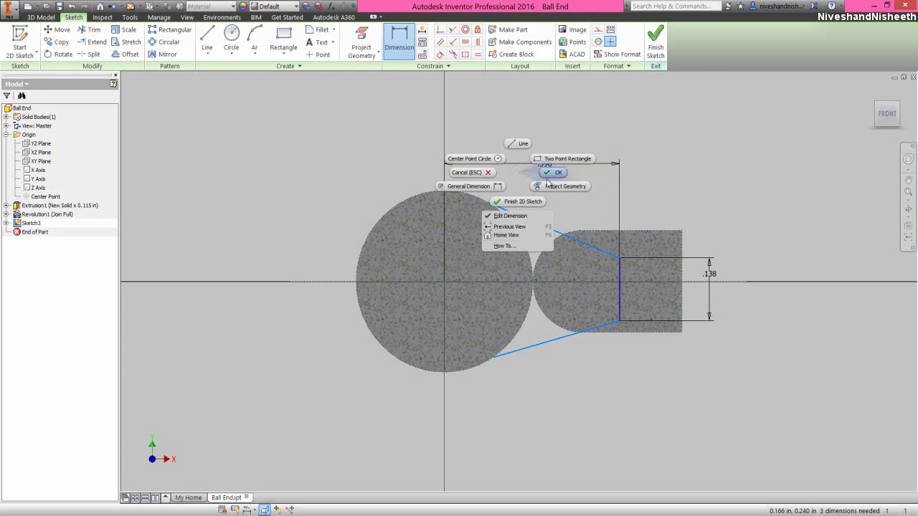
click(548, 180)
click(343, 145)
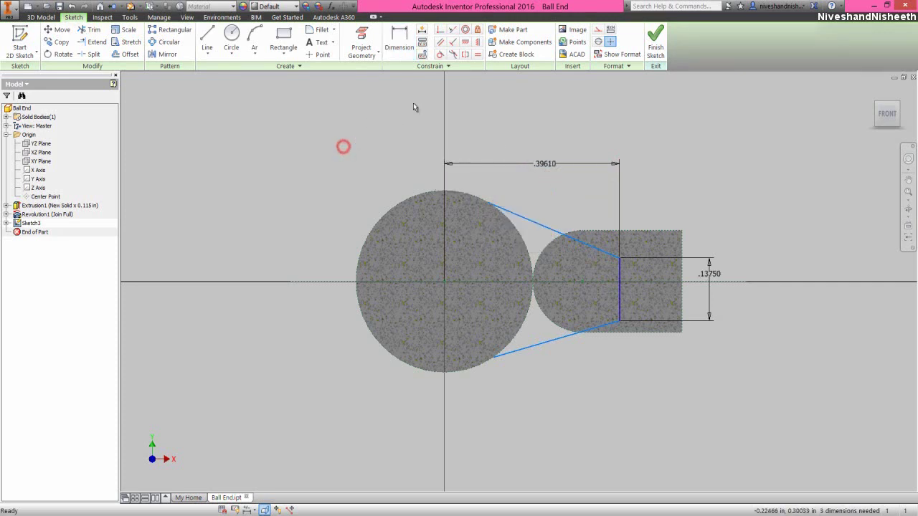
- Make the two slanted neck lines symmetric about the horizontal construction axis
click(463, 58)
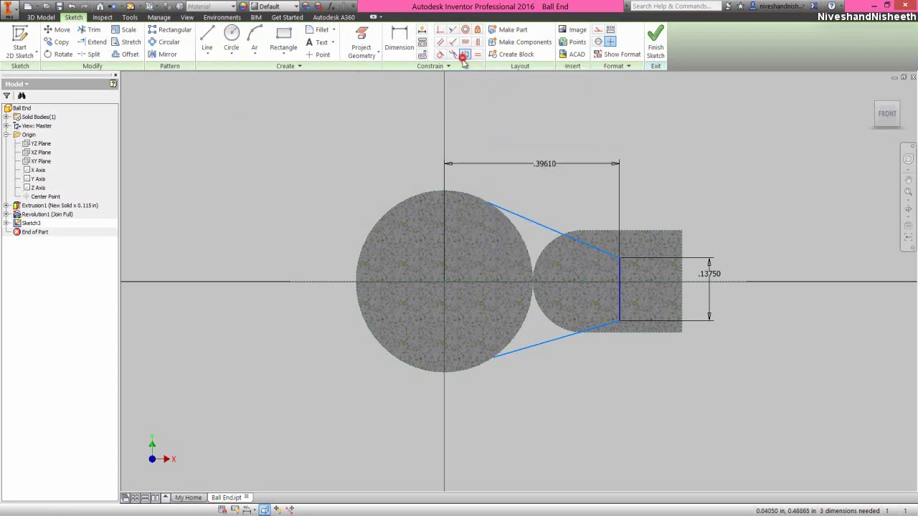
click(538, 224)
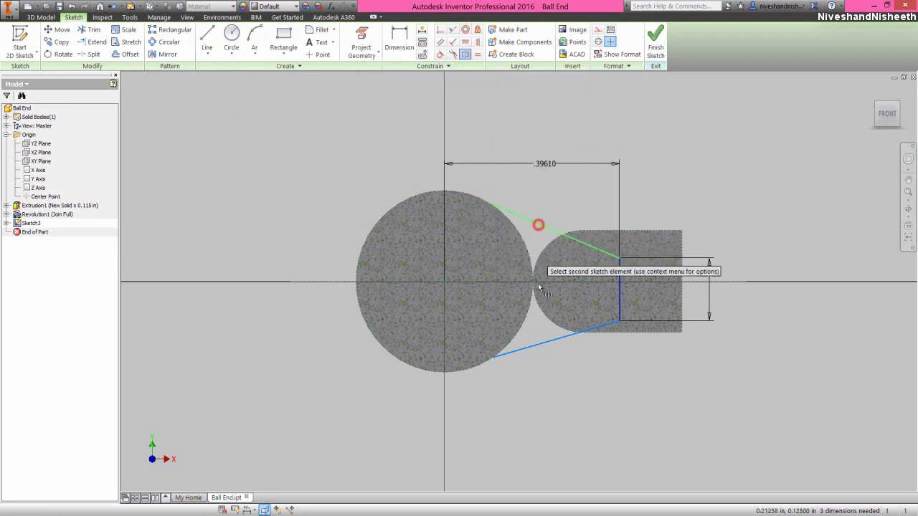
click(553, 342)
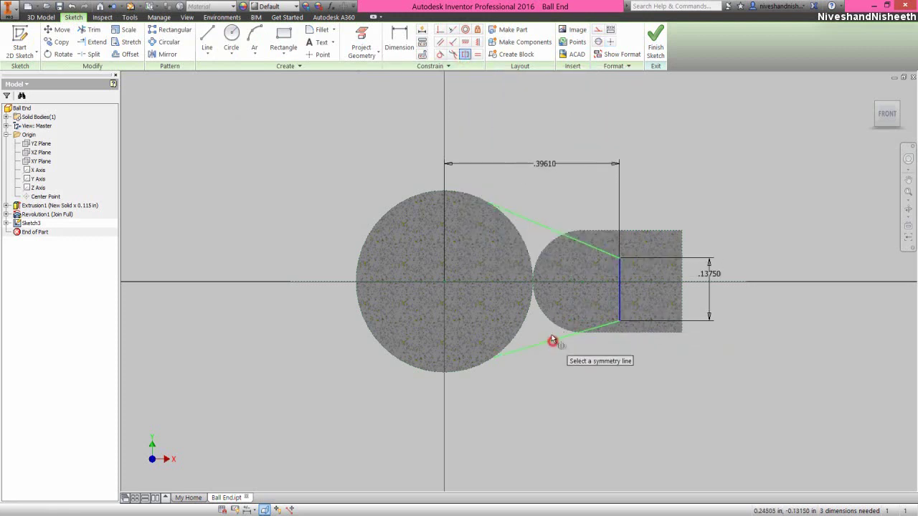
click(540, 283)
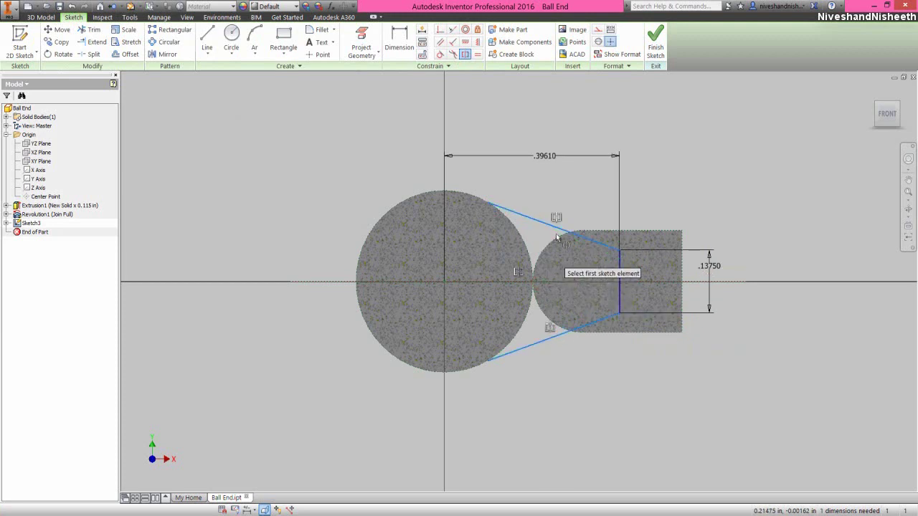
right_click(551, 178)
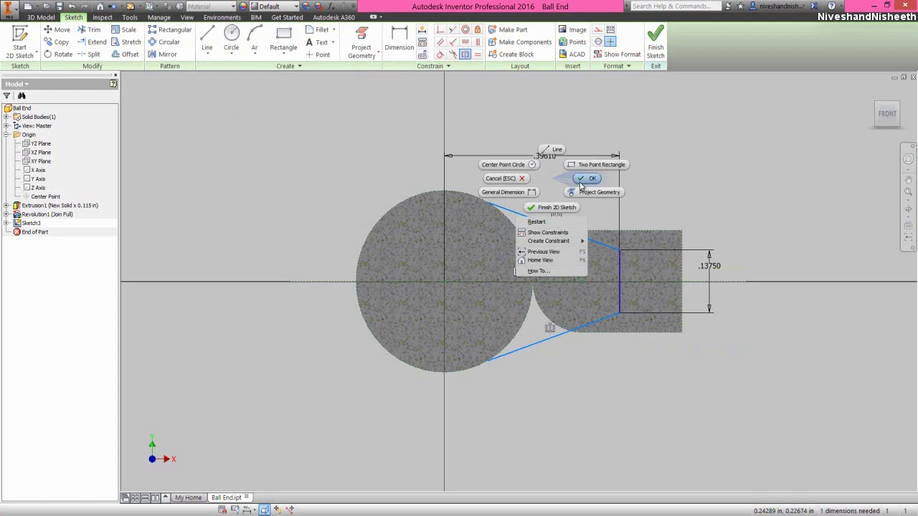
click(586, 178)
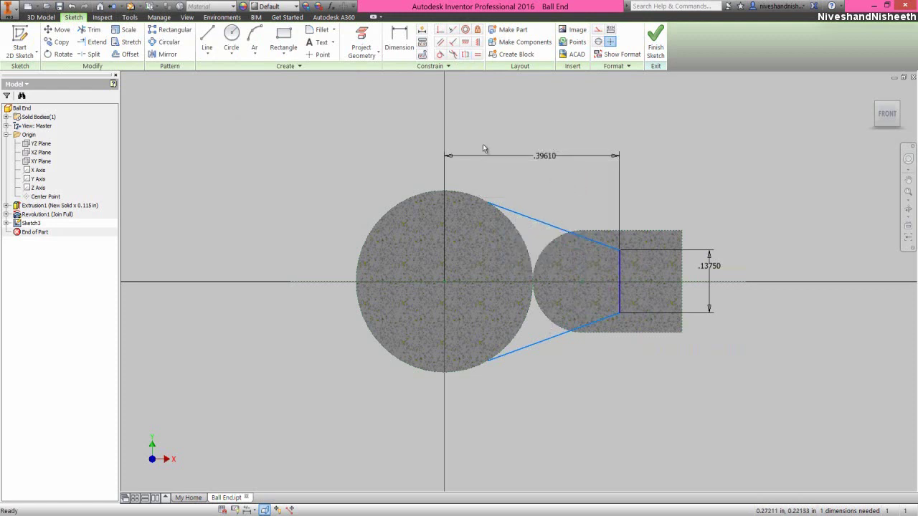
- Dimension the vertical distance between the slanted lines' endpoints on the disc's circle as 0.3154 in
click(399, 40)
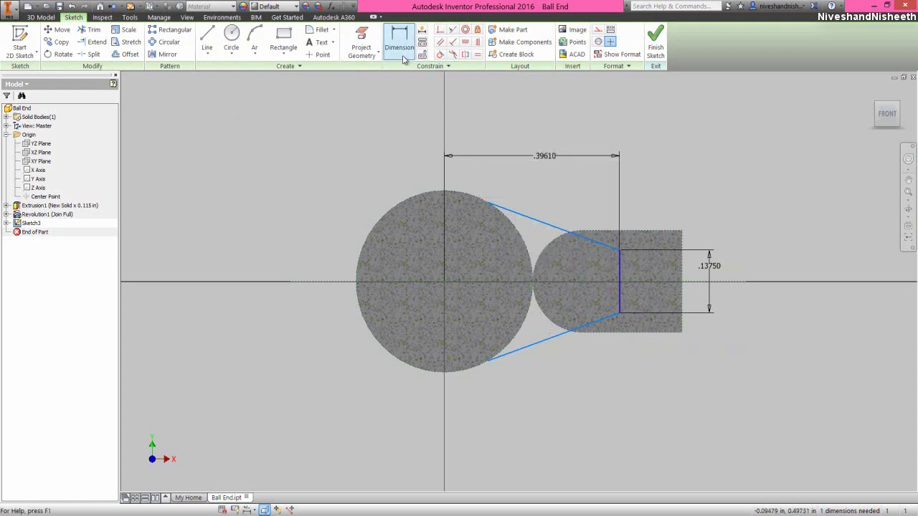
click(487, 202)
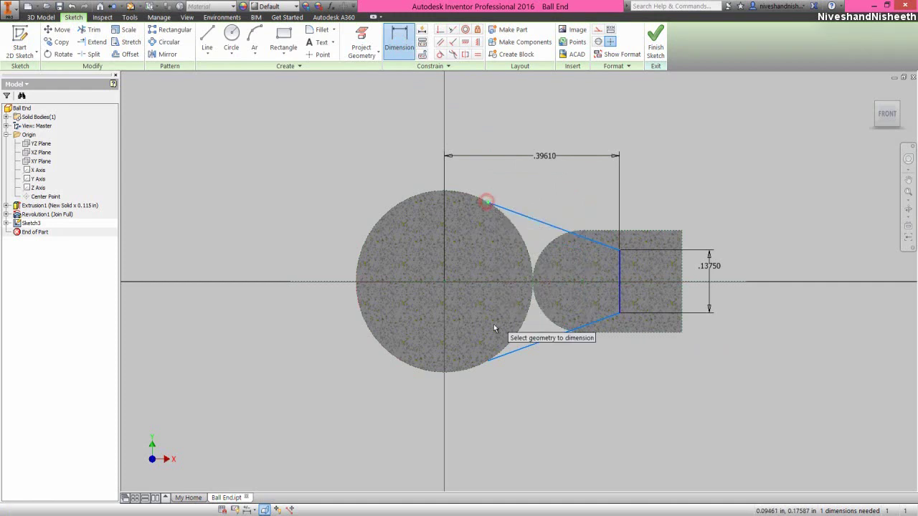
click(488, 361)
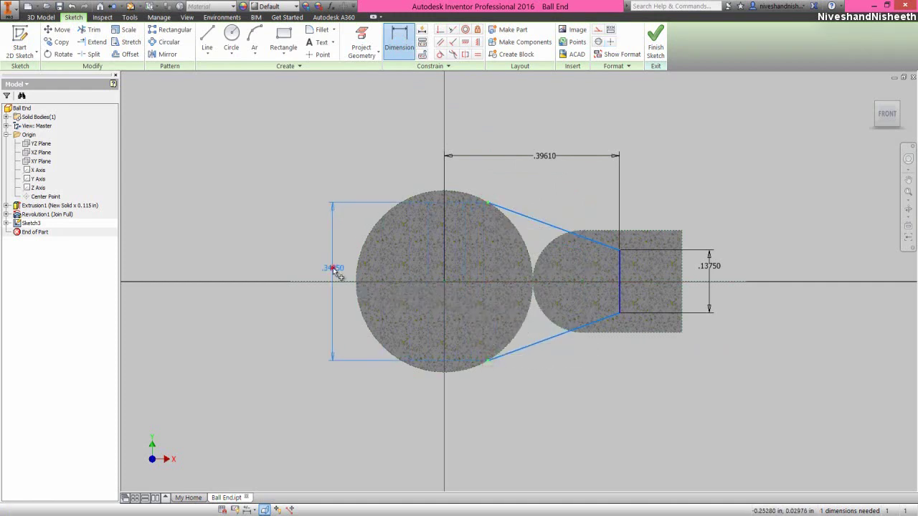
click(332, 268)
text(.)
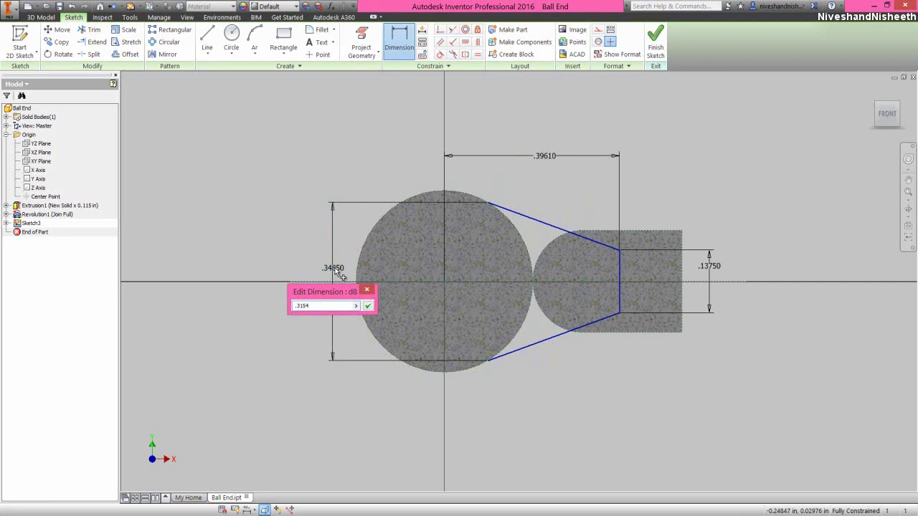
text(3154)
click(367, 305)
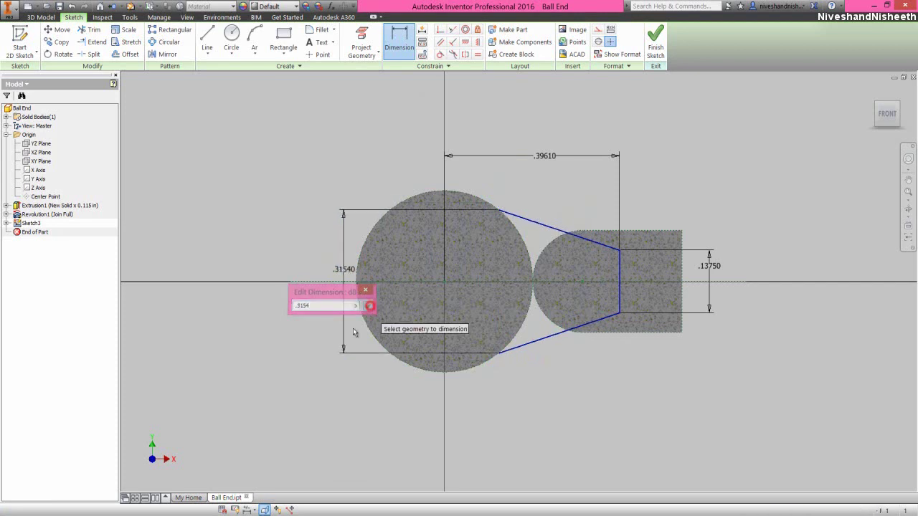
right_click(292, 333)
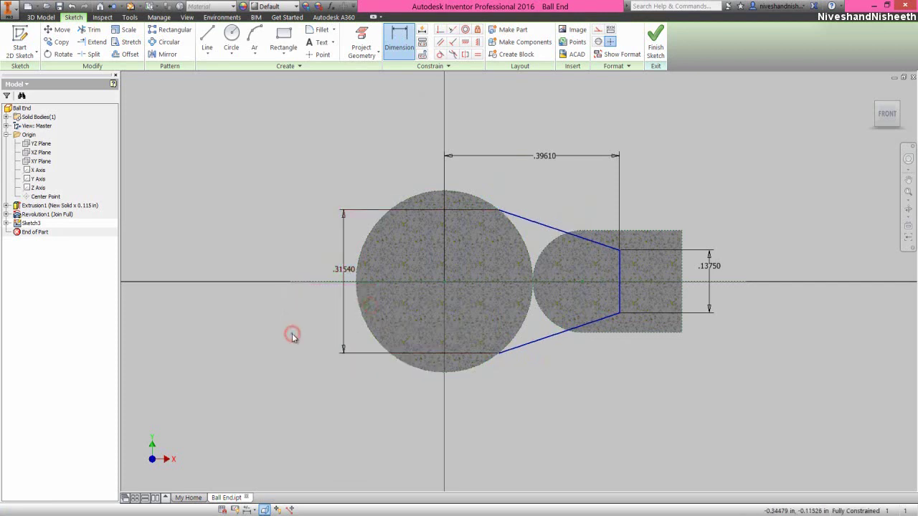
click(328, 334)
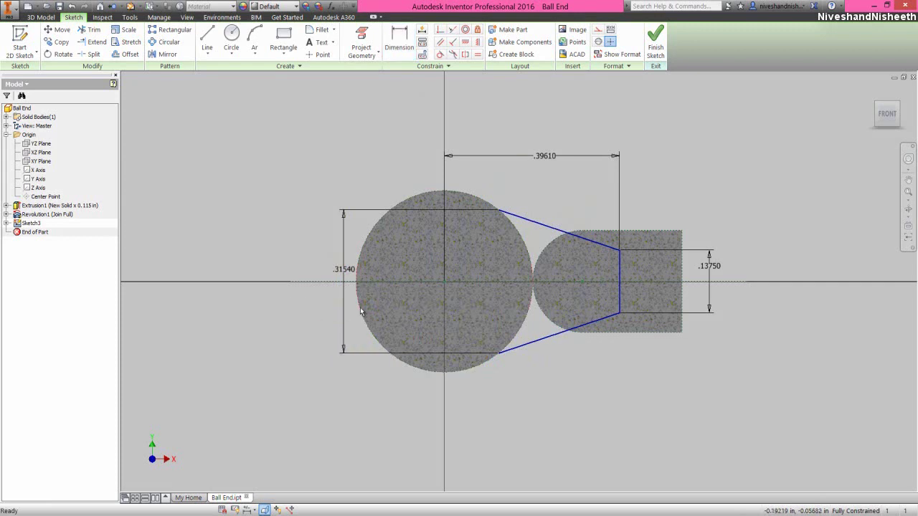
- Convert the disc's projected circle from construction to normal geometry and finish the sketch
click(600, 30)
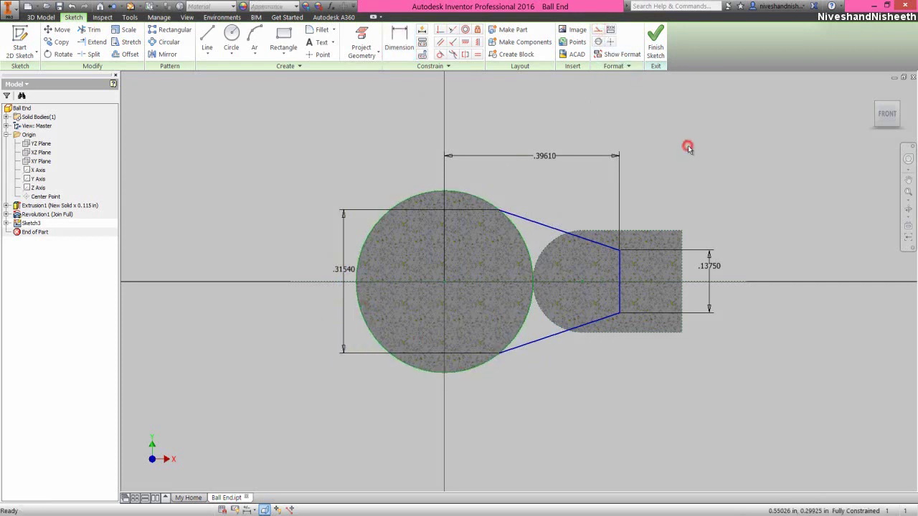
click(658, 50)
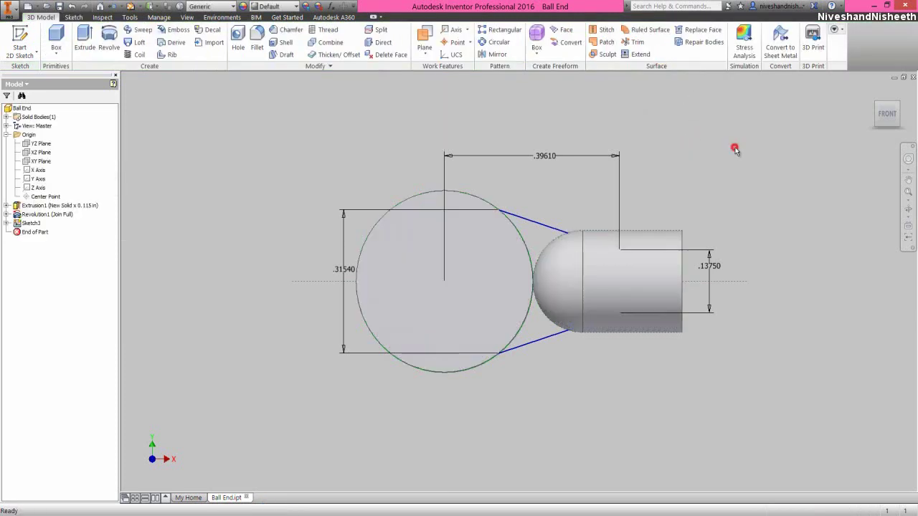
- Extrude the neck profile between the disc and the shank symmetrically by 0.115 in, joining it to the body
click(897, 105)
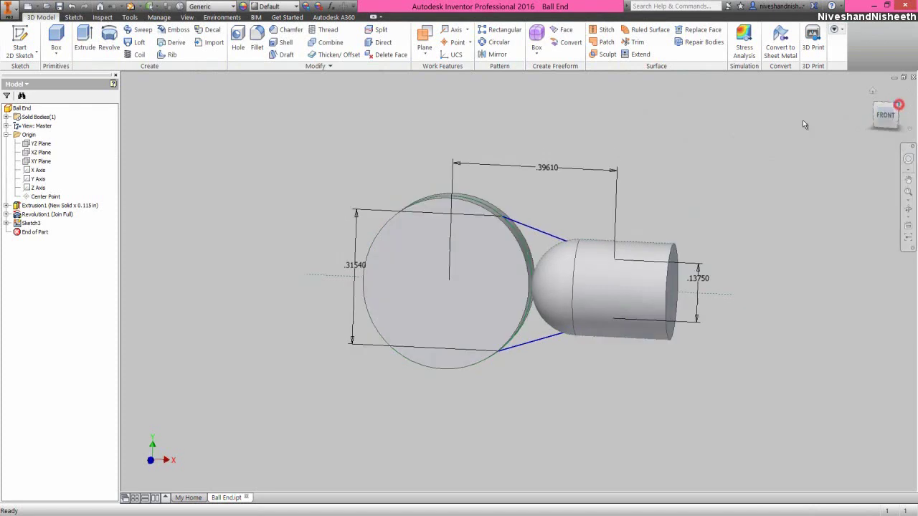
click(543, 255)
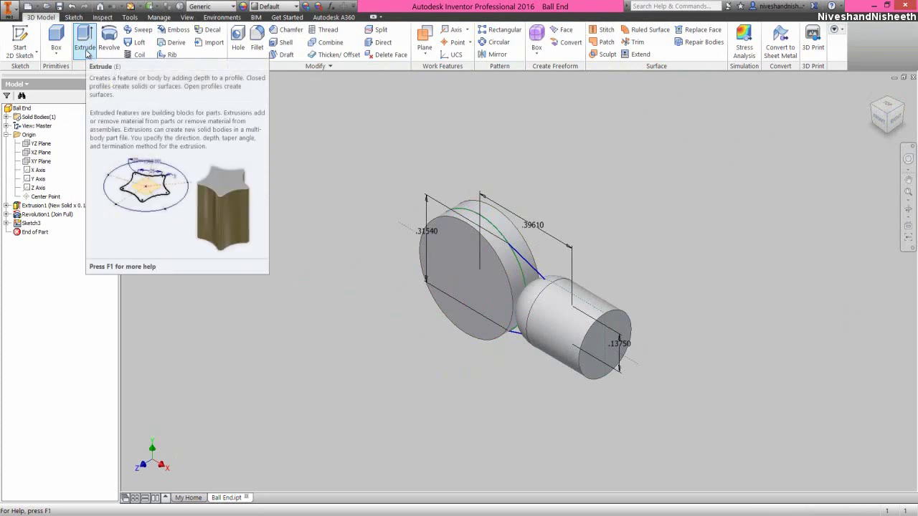
click(85, 44)
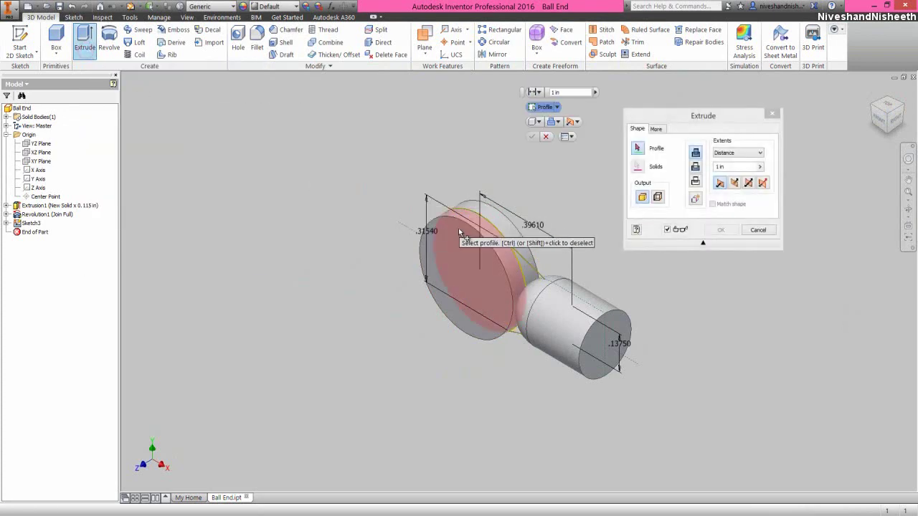
click(531, 267)
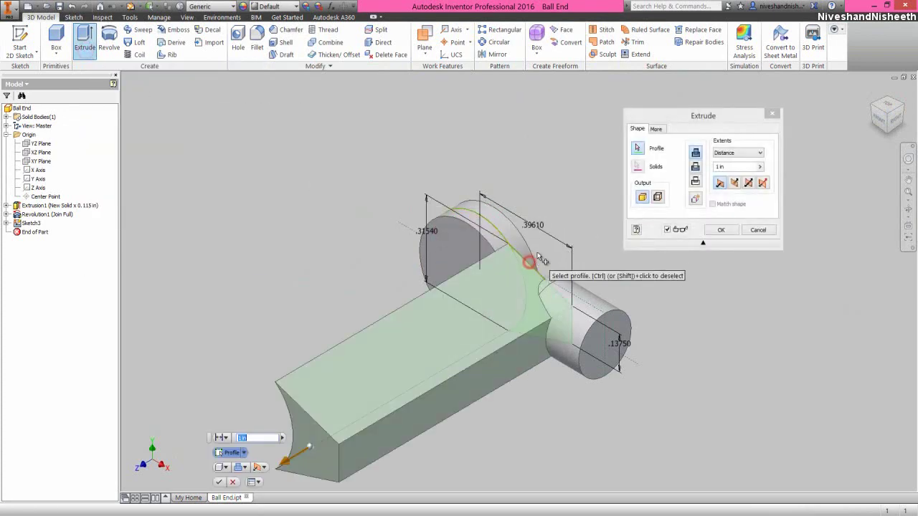
click(749, 185)
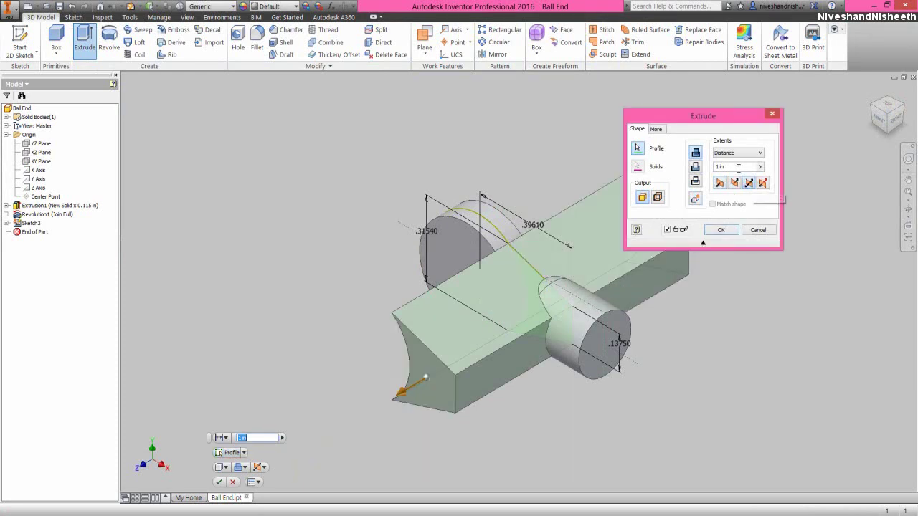
click(735, 167)
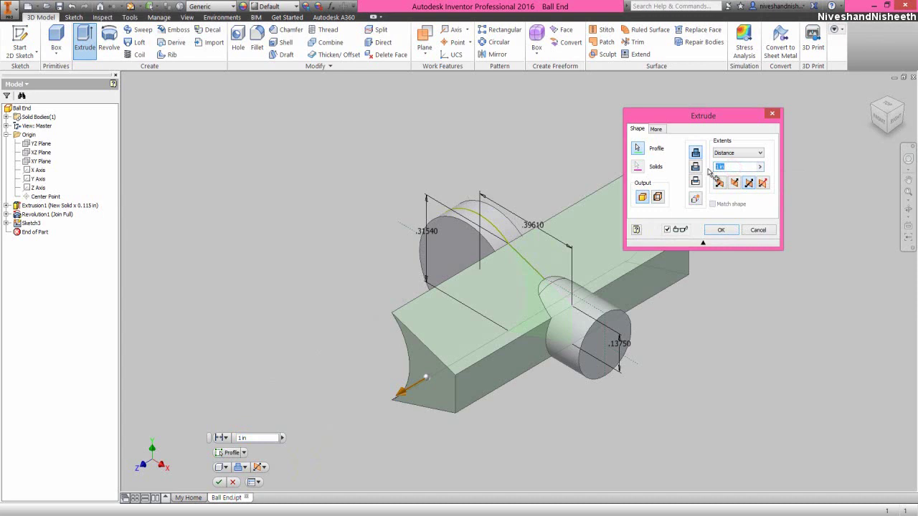
text(.115)
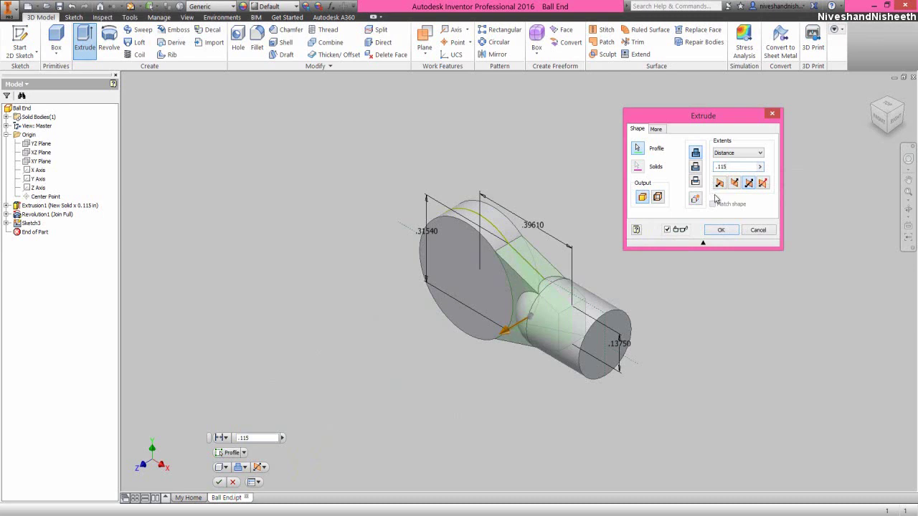
click(721, 230)
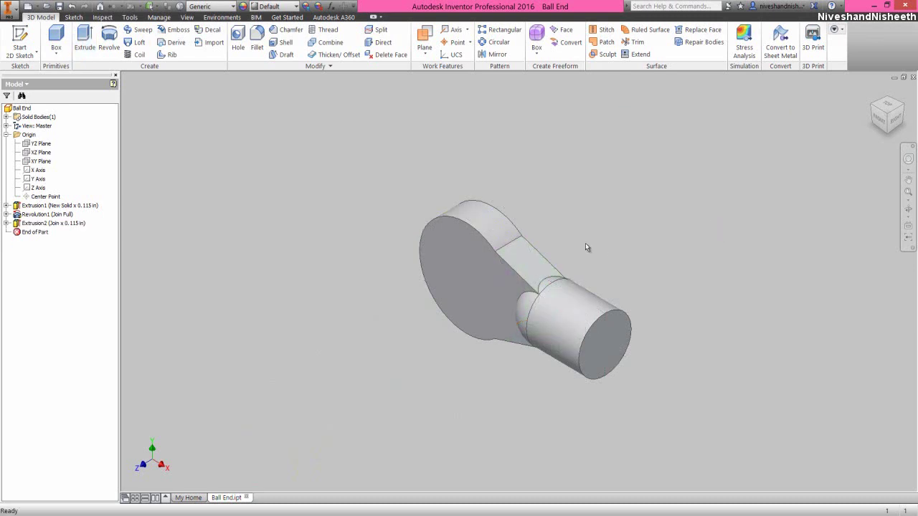
- Start a constant fillet with a 0.05 in radius on the two long edges of the neck's upper slanted face
scroll(521, 268, up, 3)
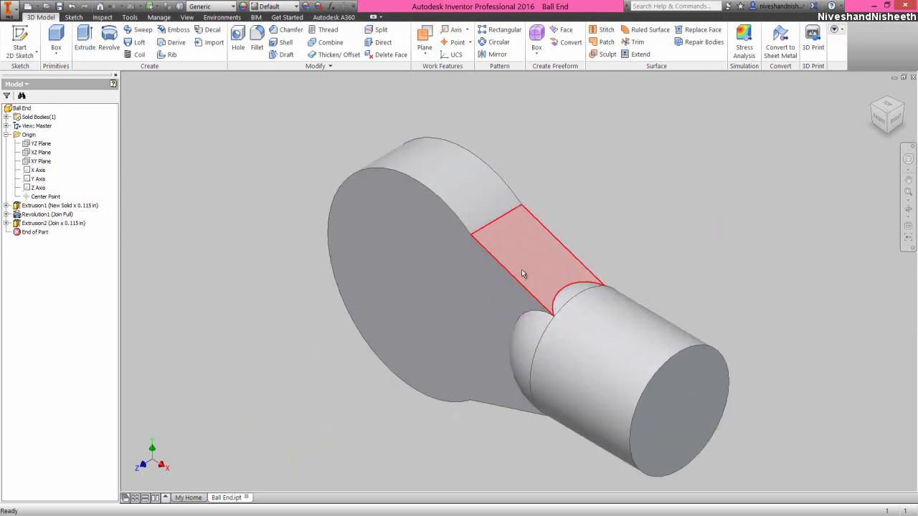
click(589, 221)
scroll(582, 186, down, 2)
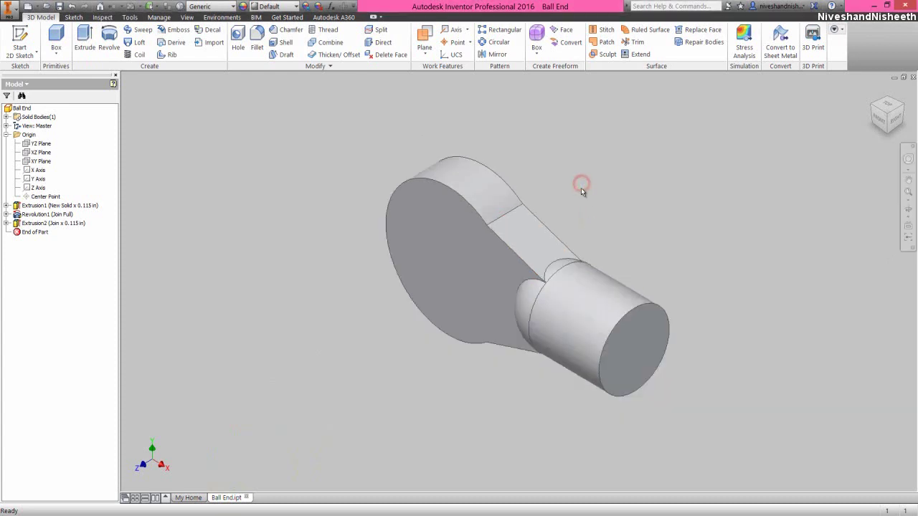
click(510, 250)
click(521, 241)
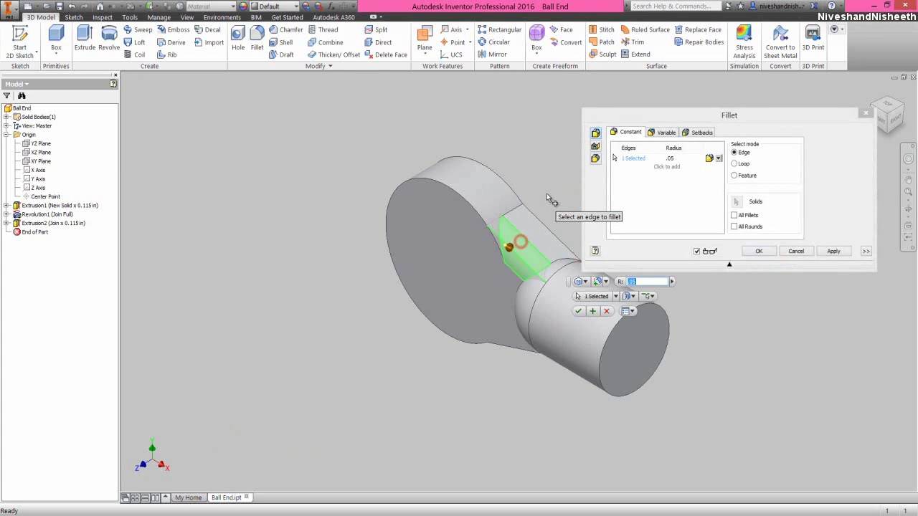
click(675, 158)
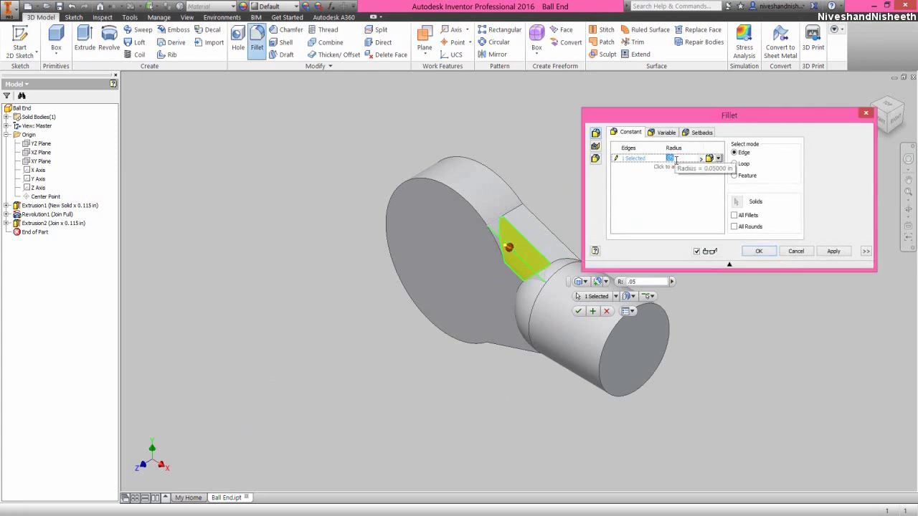
click(553, 209)
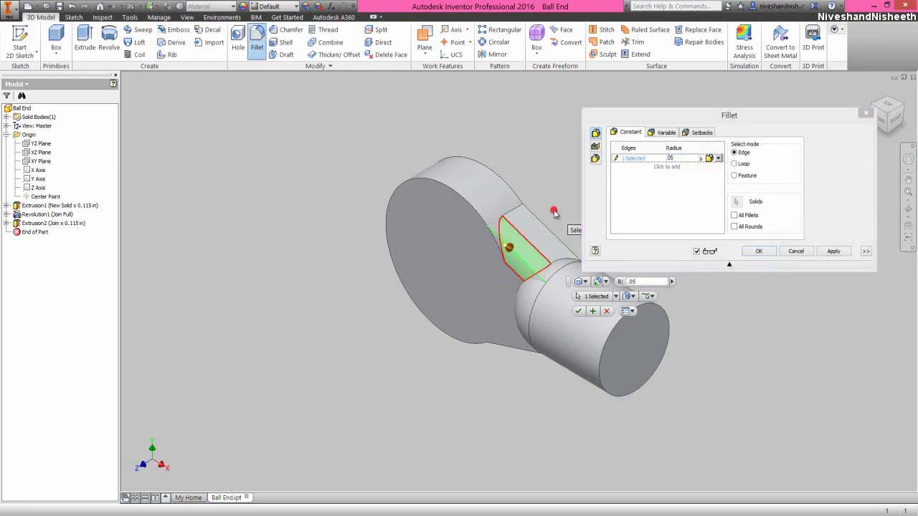
click(621, 160)
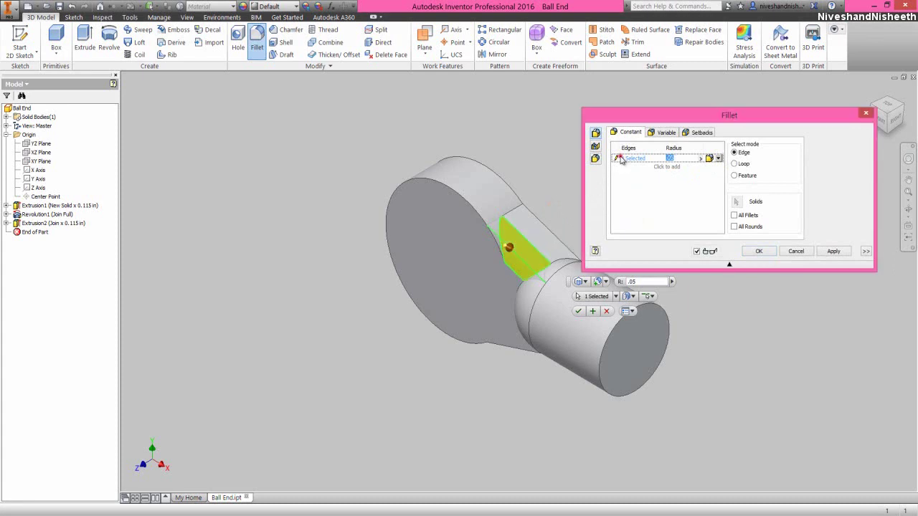
click(539, 222)
- Add the two long edges of the neck's lower slanted face to the 0.05 in fillet, create it and save the part
scroll(492, 304, up, 5)
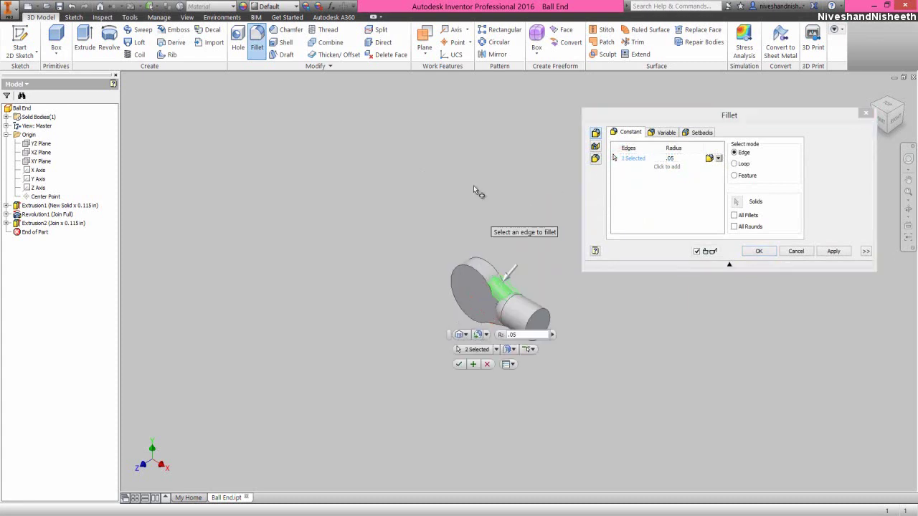
scroll(470, 278, down, 4)
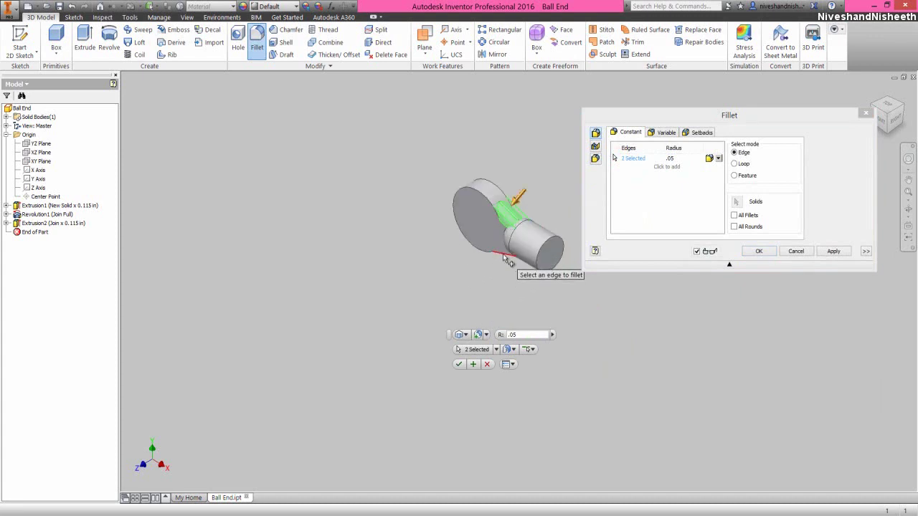
click(502, 254)
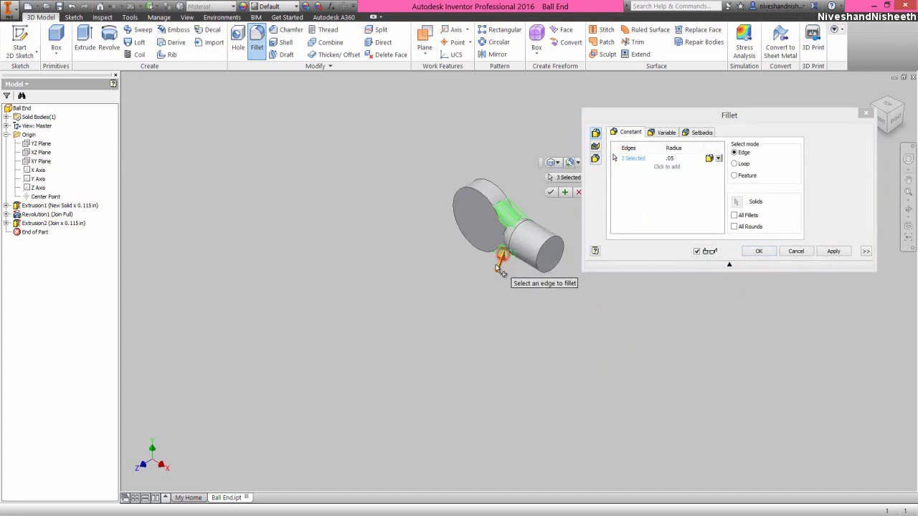
click(908, 208)
drag(558, 214, 435, 177)
drag(488, 268, 495, 265)
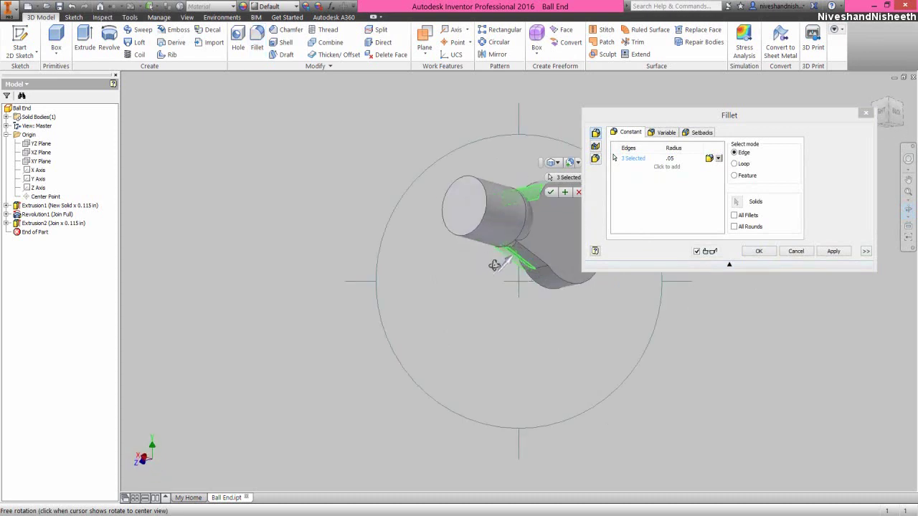
scroll(399, 286, up, 5)
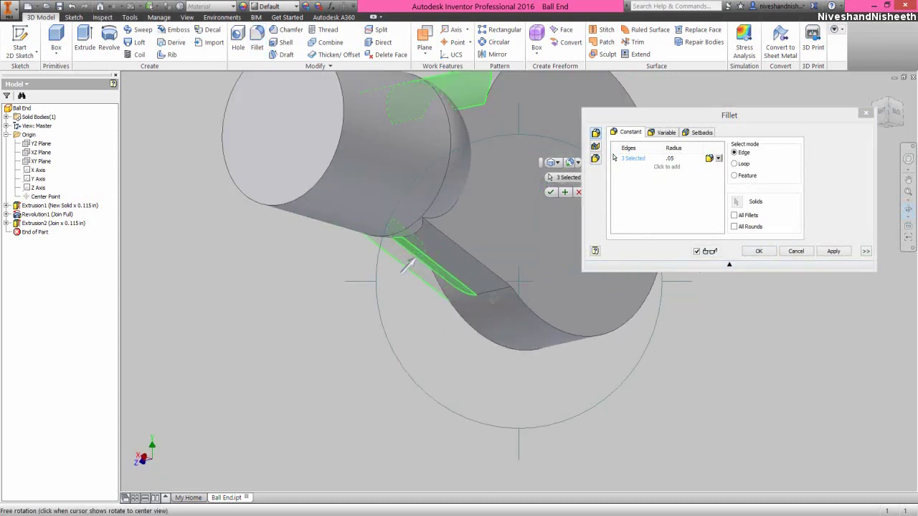
right_click(479, 353)
click(458, 382)
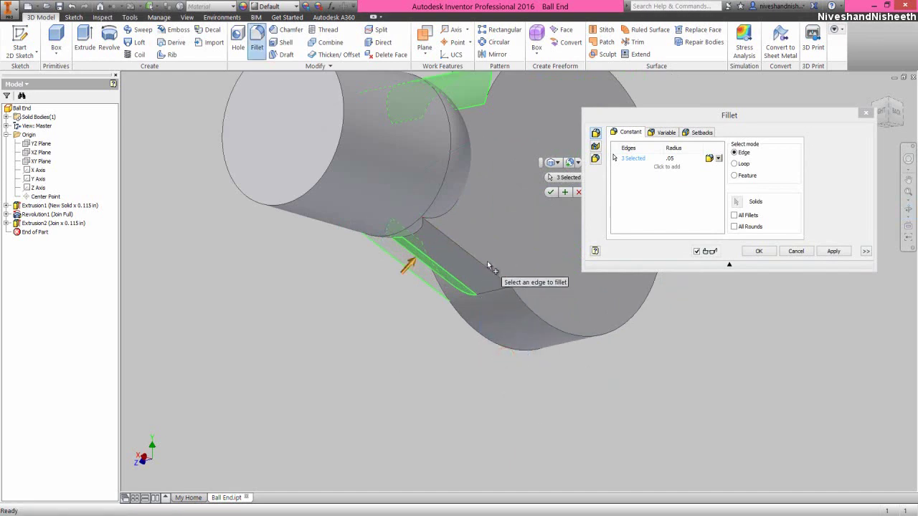
click(485, 268)
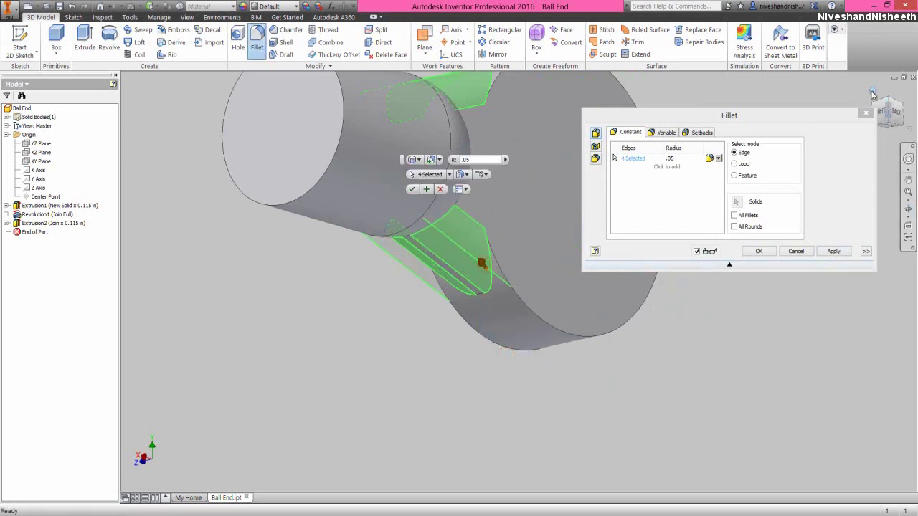
click(870, 94)
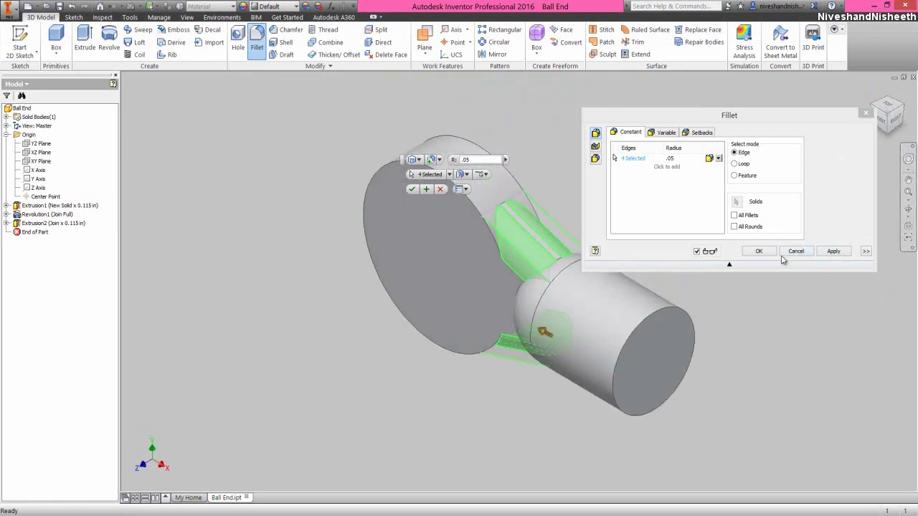
click(760, 252)
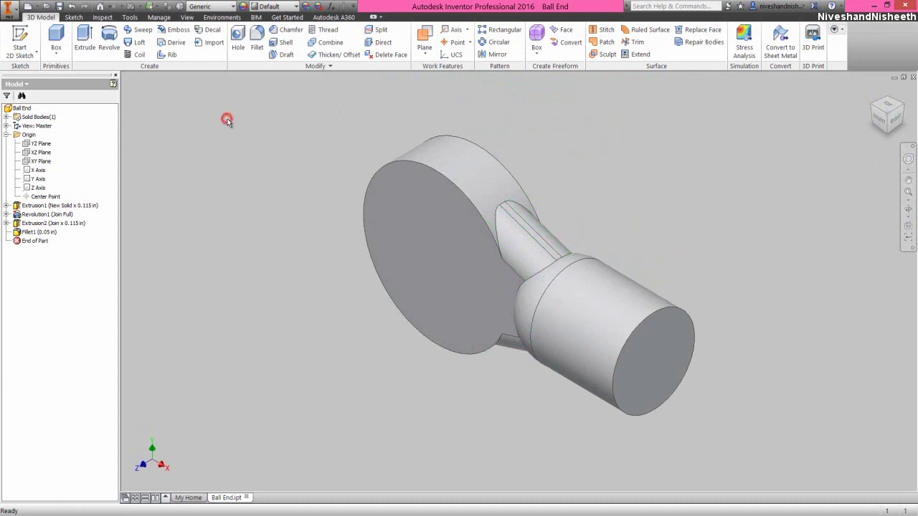
click(57, 7)
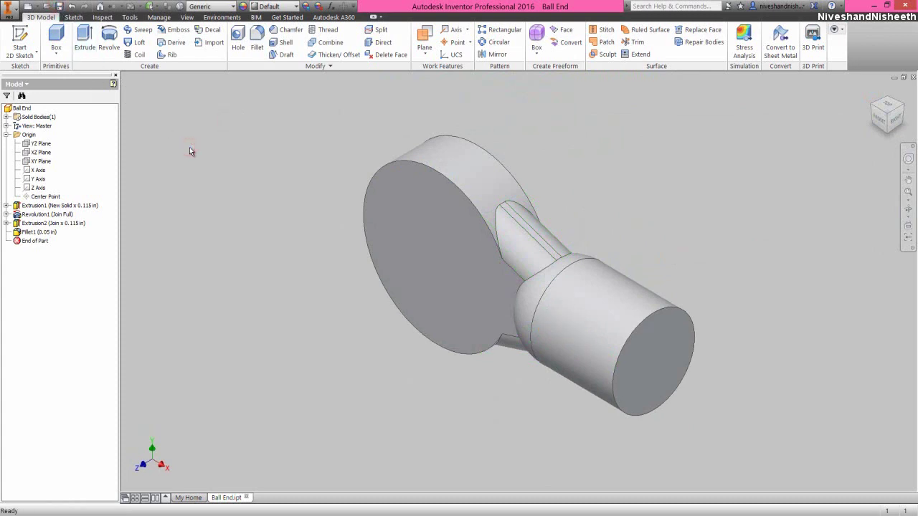
- Split the disc's cylindrical rim face with the XY plane as the split tool
click(377, 33)
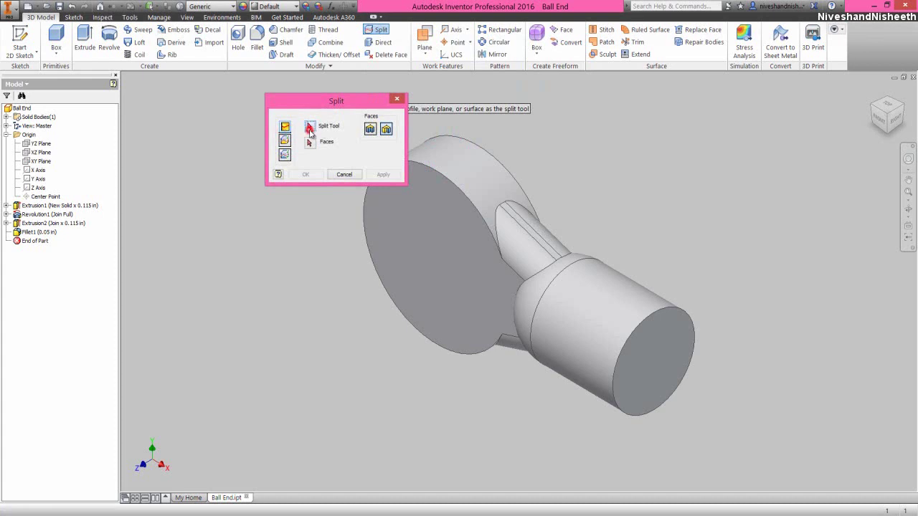
click(41, 162)
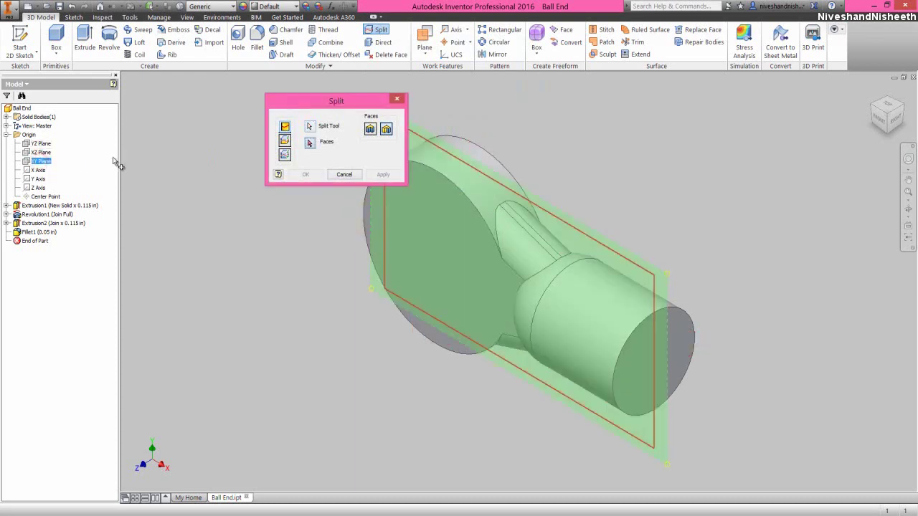
click(453, 147)
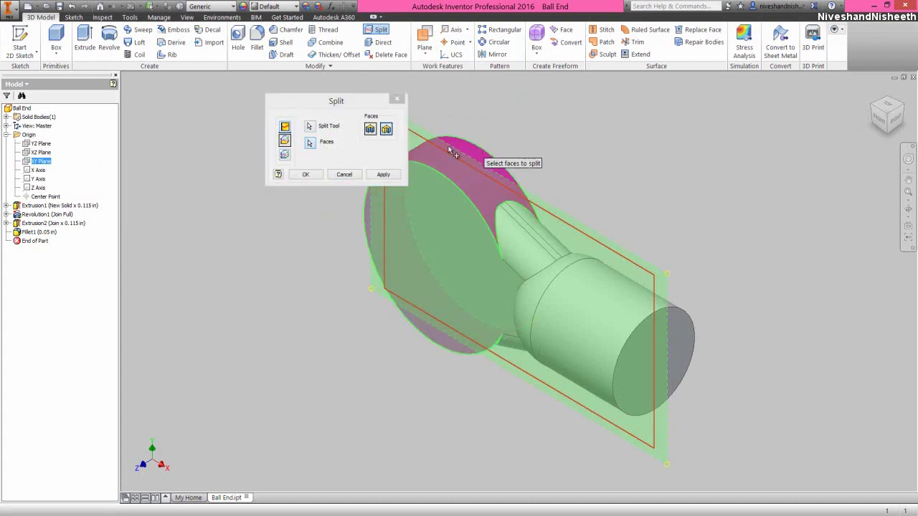
click(305, 176)
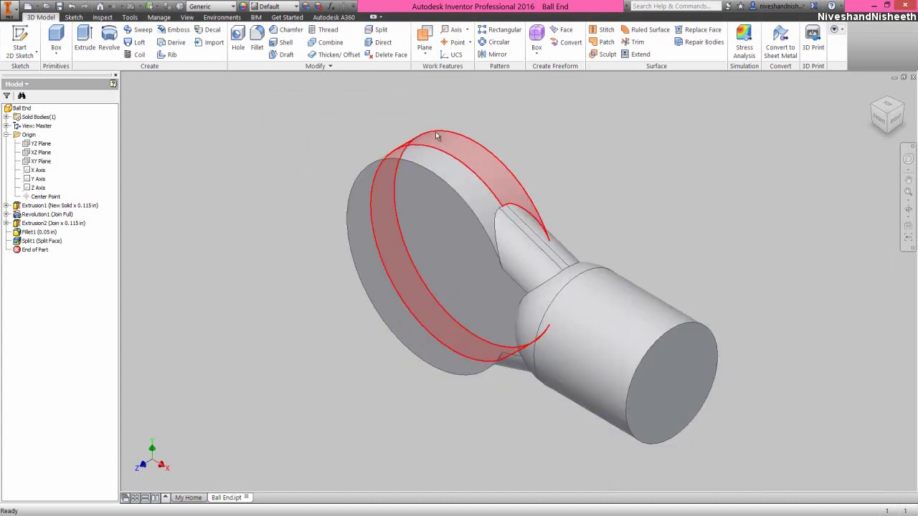
click(447, 164)
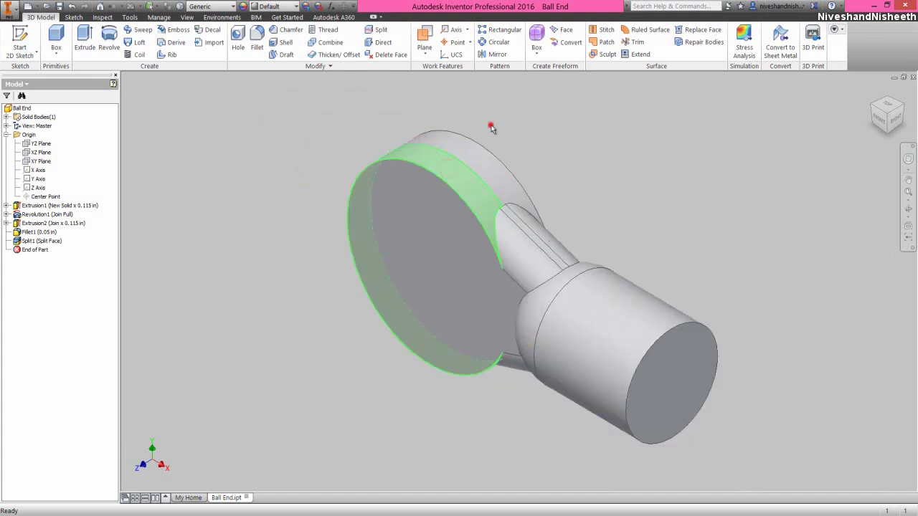
click(491, 128)
click(470, 148)
click(504, 119)
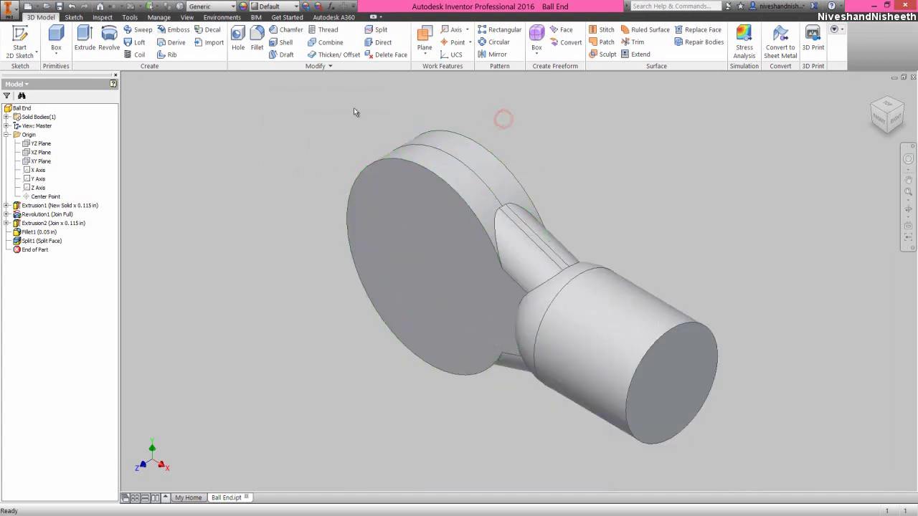
click(156, 109)
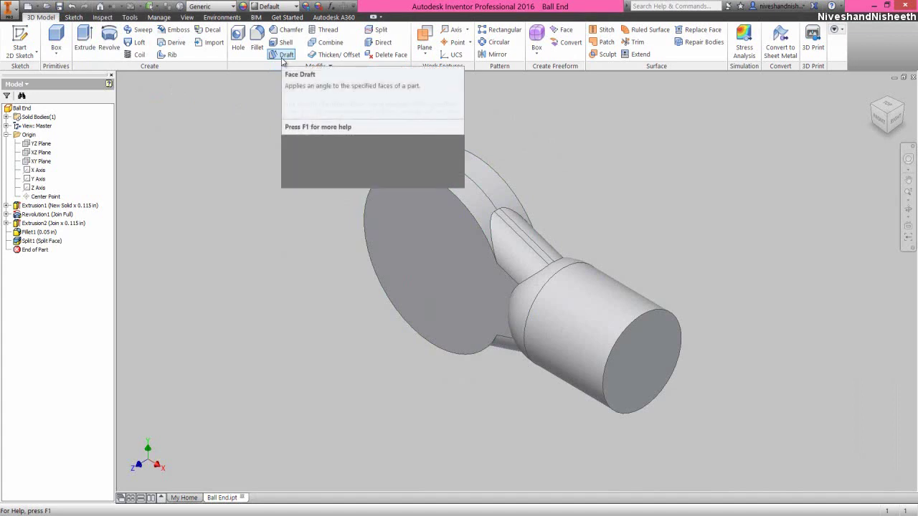
- Draft the front half of the disc's rim by 5 deg from the split line, using the disc's front flat face as pull direction
click(282, 58)
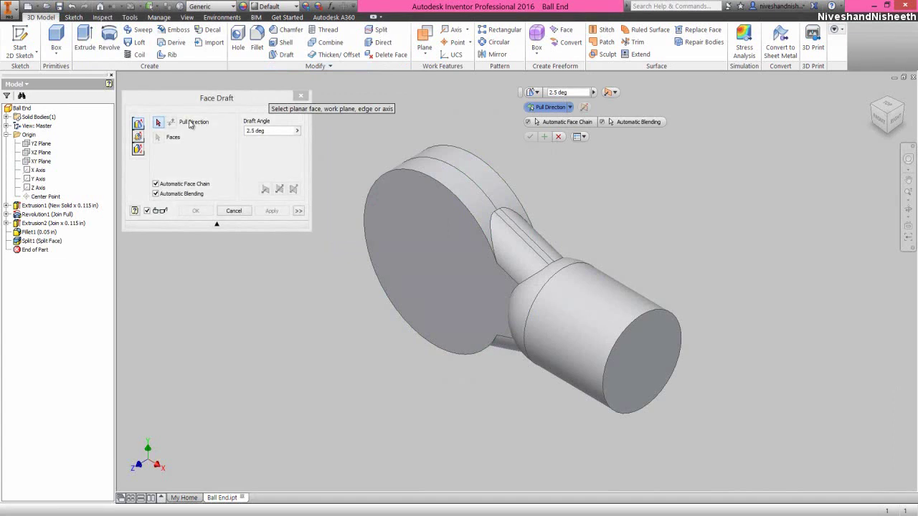
click(436, 244)
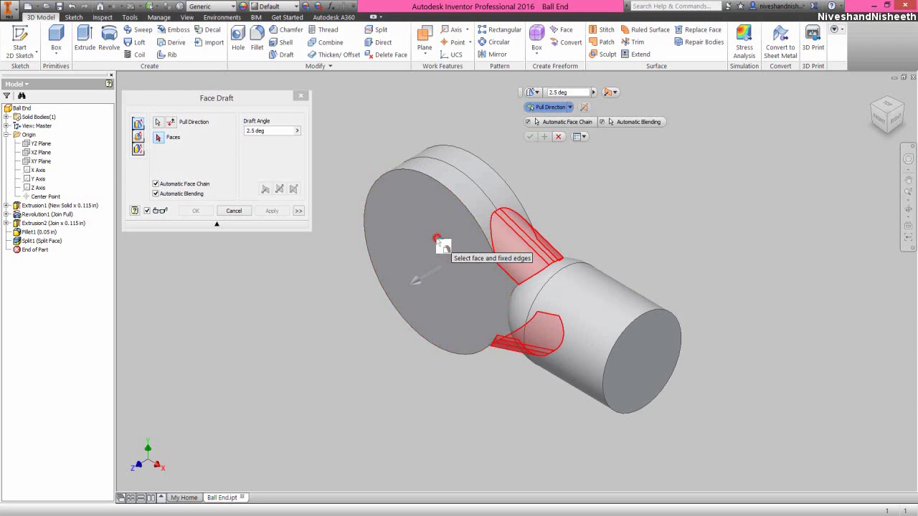
click(885, 106)
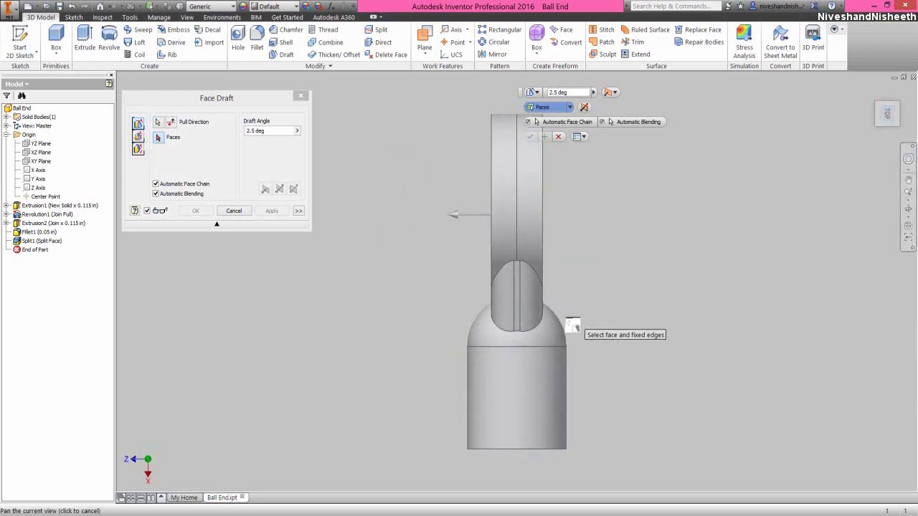
scroll(564, 319, down, 2)
scroll(558, 251, up, 3)
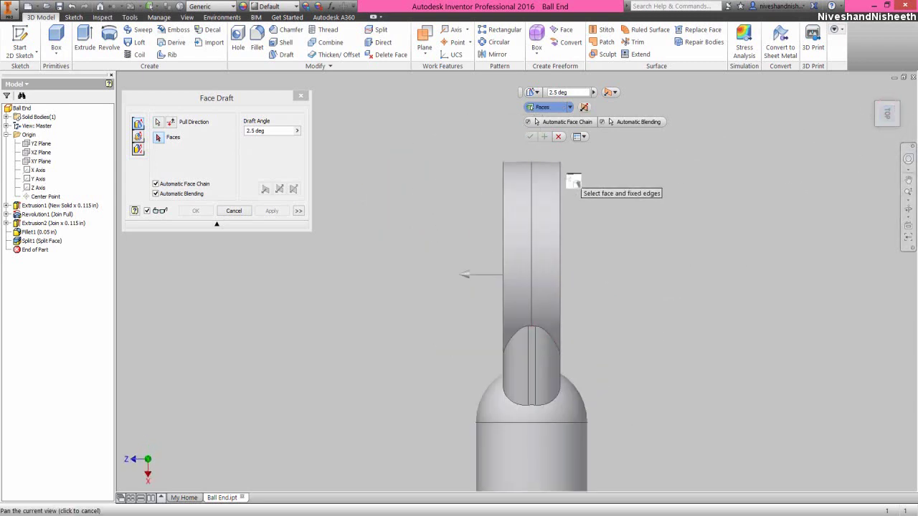
scroll(571, 185, up, 2)
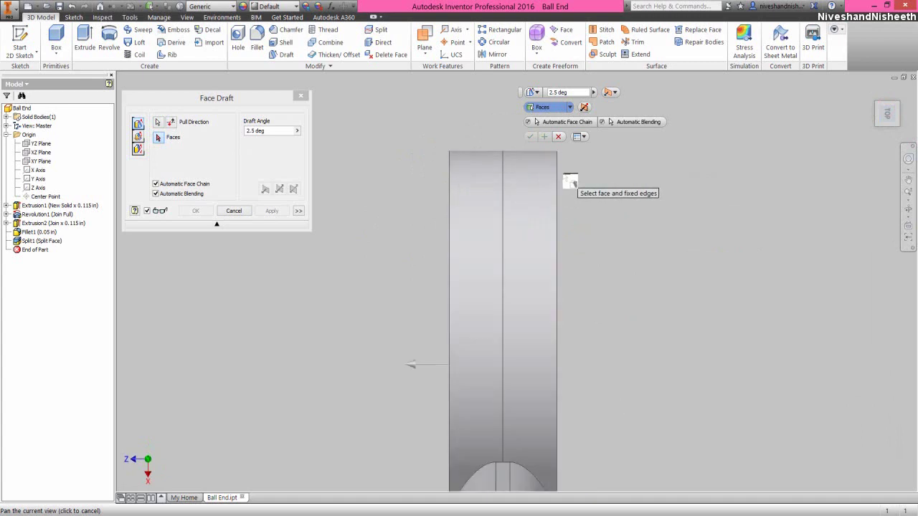
click(501, 158)
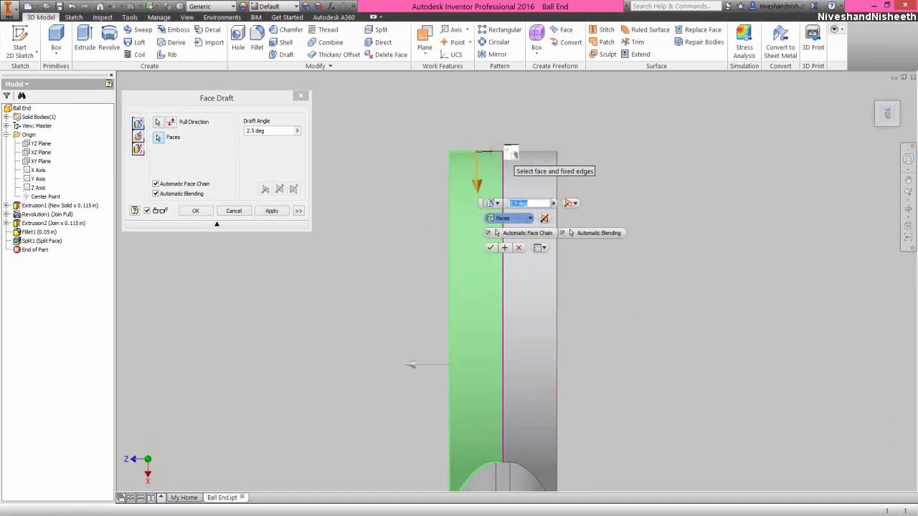
double_click(256, 130)
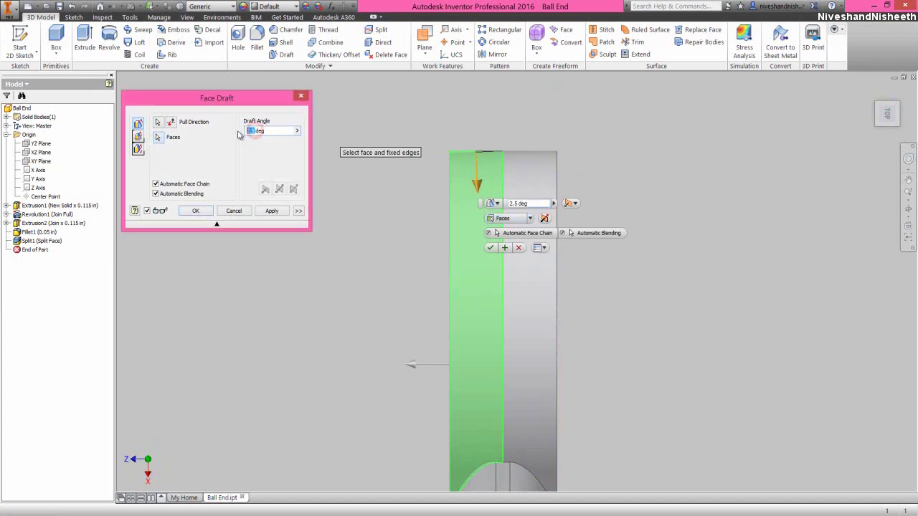
text(5)
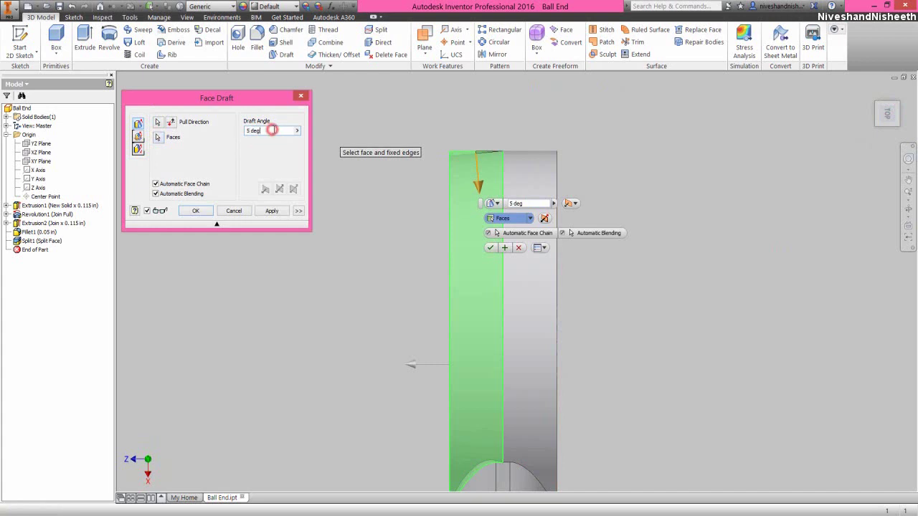
click(270, 211)
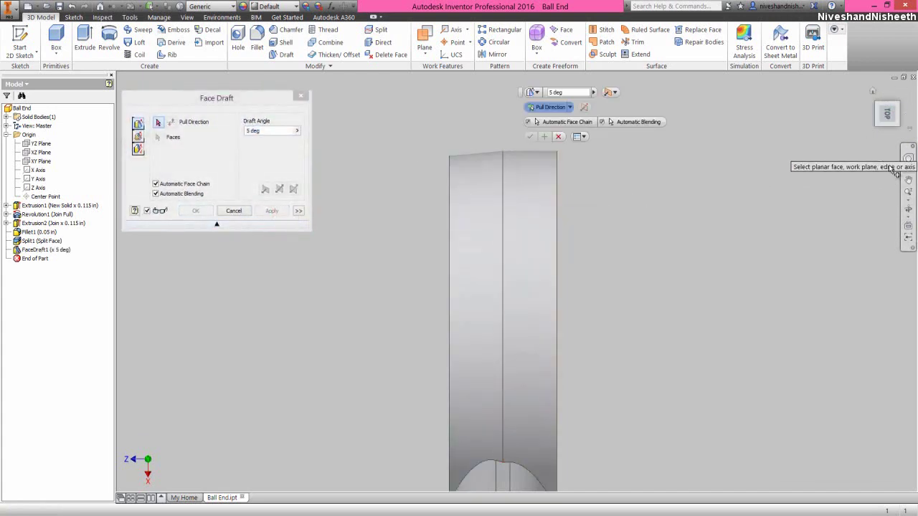
- Draft the rear half of the disc's rim by 5 deg from the split line, using the disc's rear flat face as pull direction
click(907, 208)
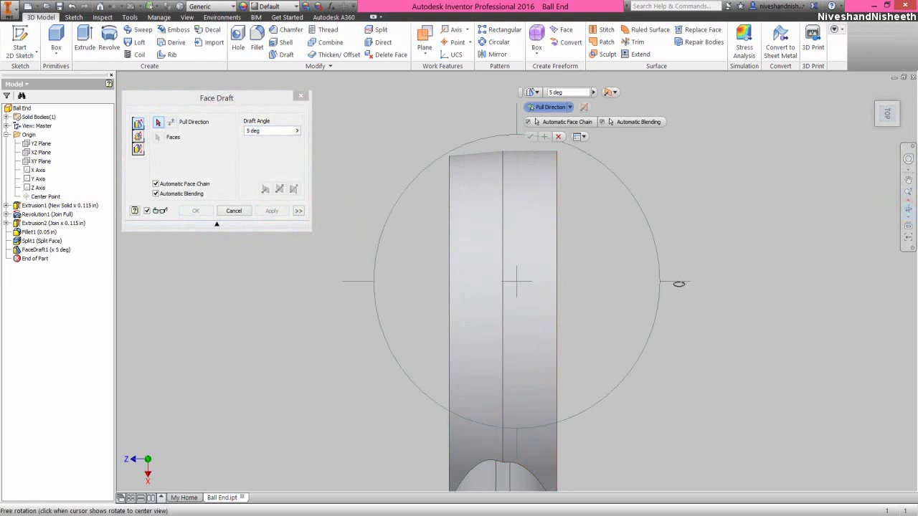
drag(671, 282, 643, 289)
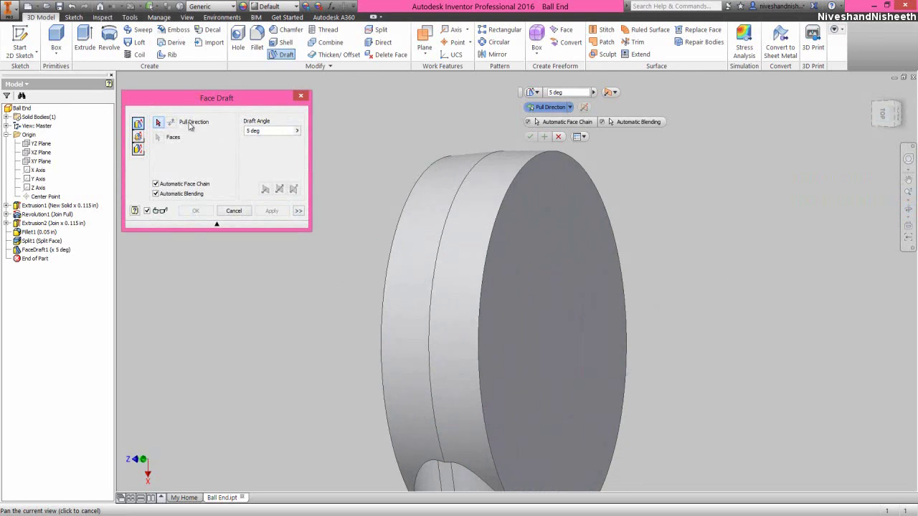
click(559, 267)
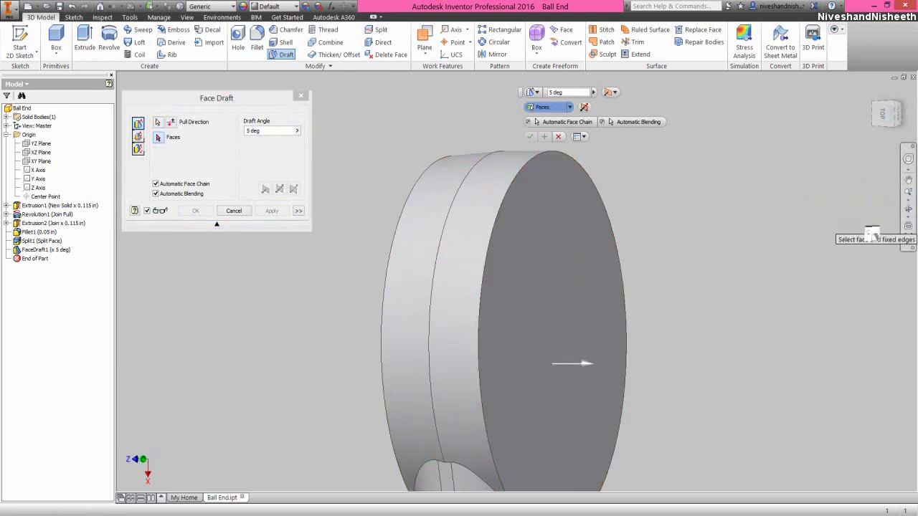
click(908, 208)
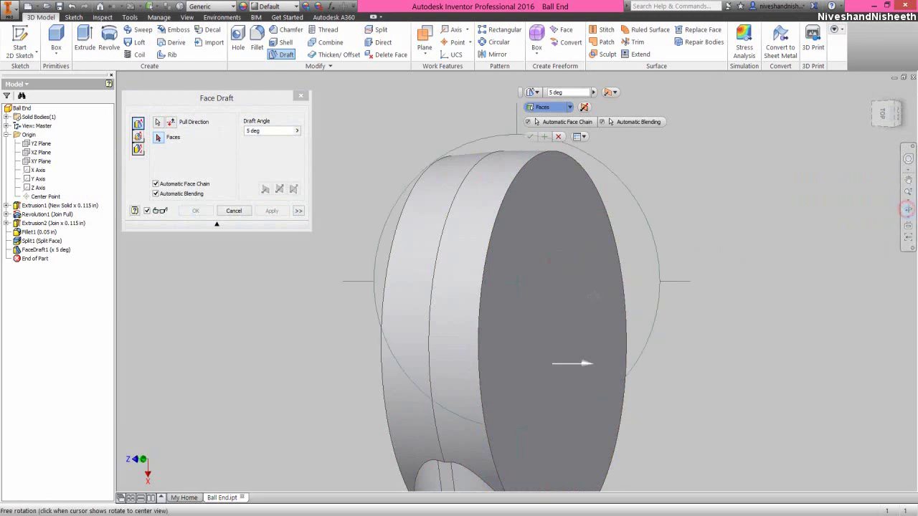
drag(592, 295, 626, 288)
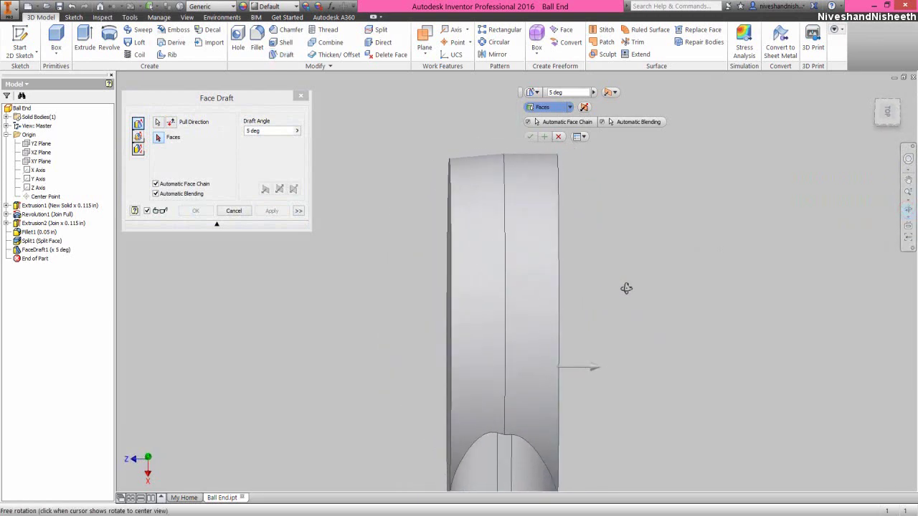
click(233, 97)
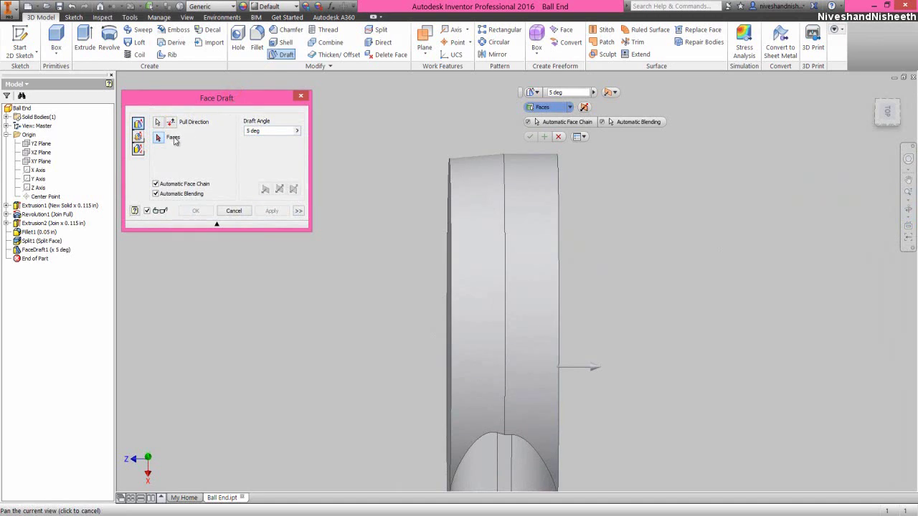
click(517, 164)
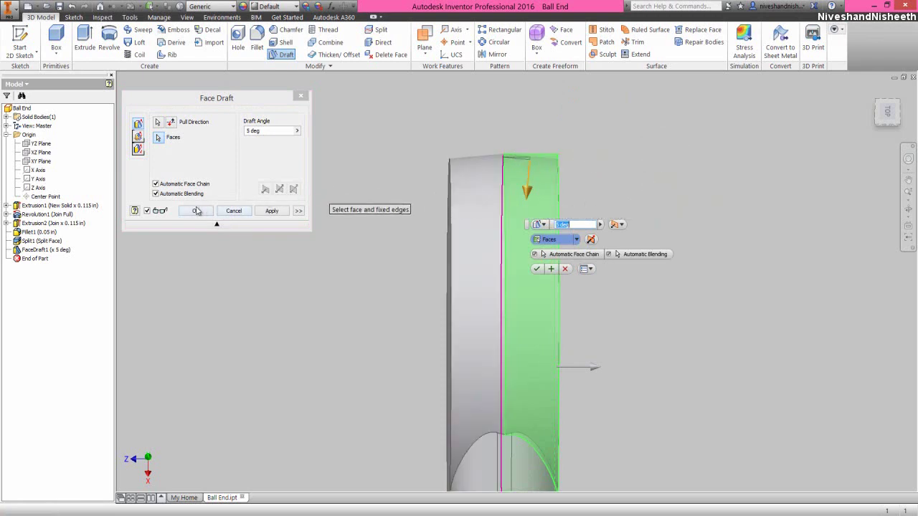
click(196, 211)
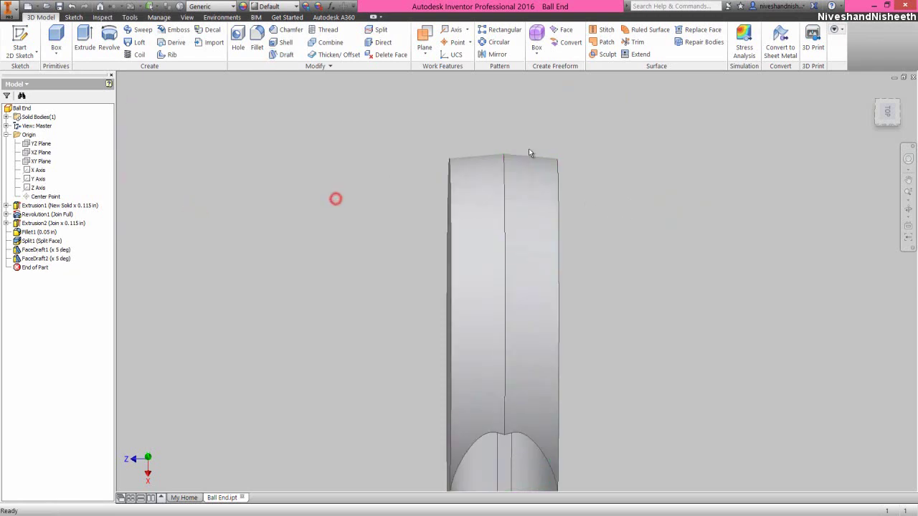
click(871, 92)
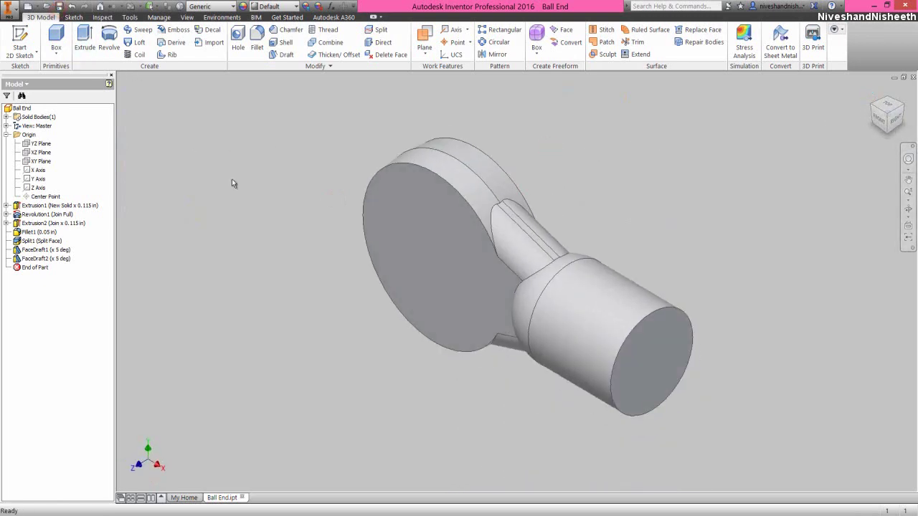
- Set up a tapped hole with ANSI Unified Screw Threads, size 0.112 (#4), 4-40 UNC, full thread depth and a depth of .225 in
click(239, 55)
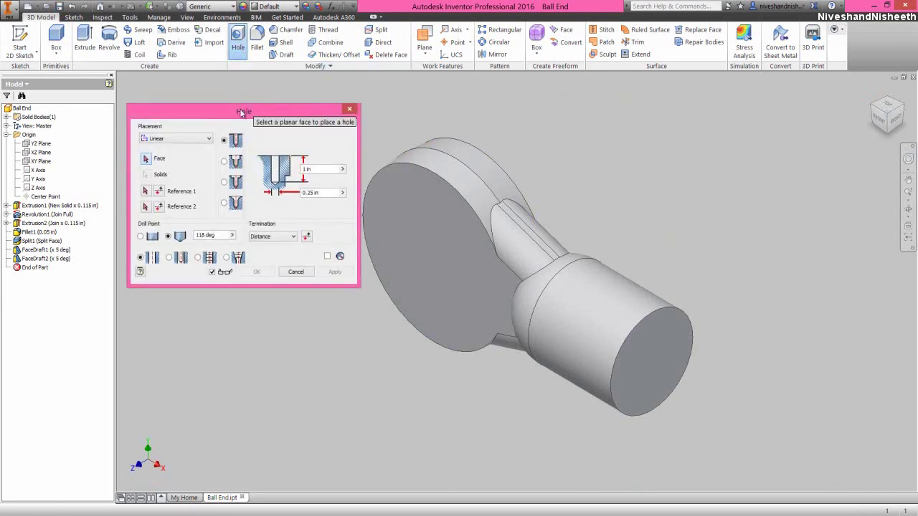
click(198, 257)
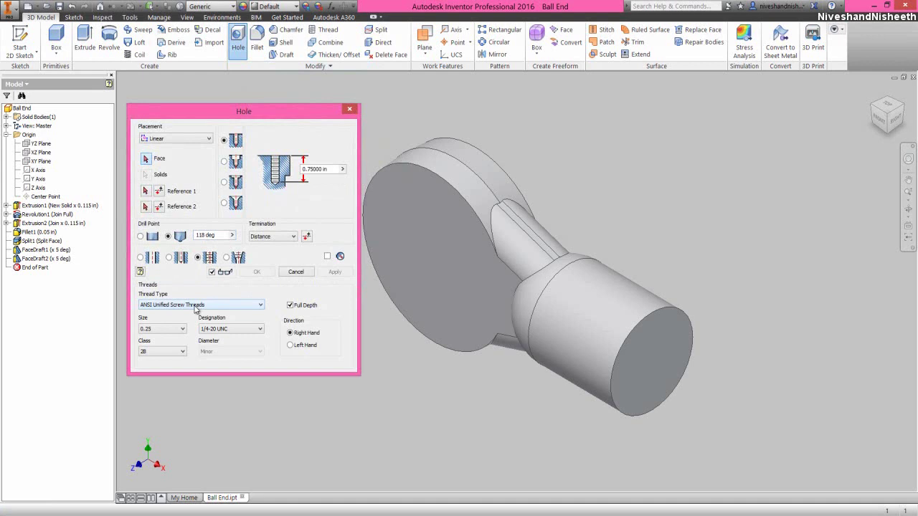
click(177, 330)
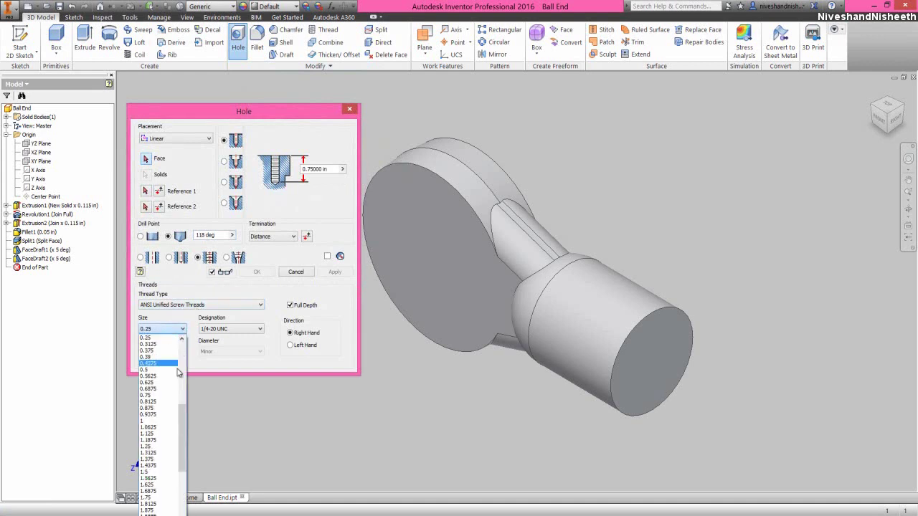
drag(183, 428, 182, 398)
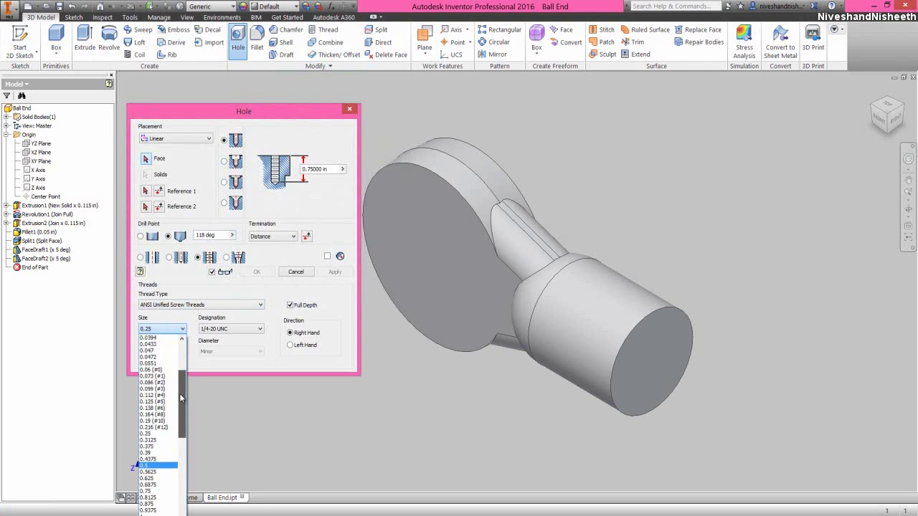
click(165, 395)
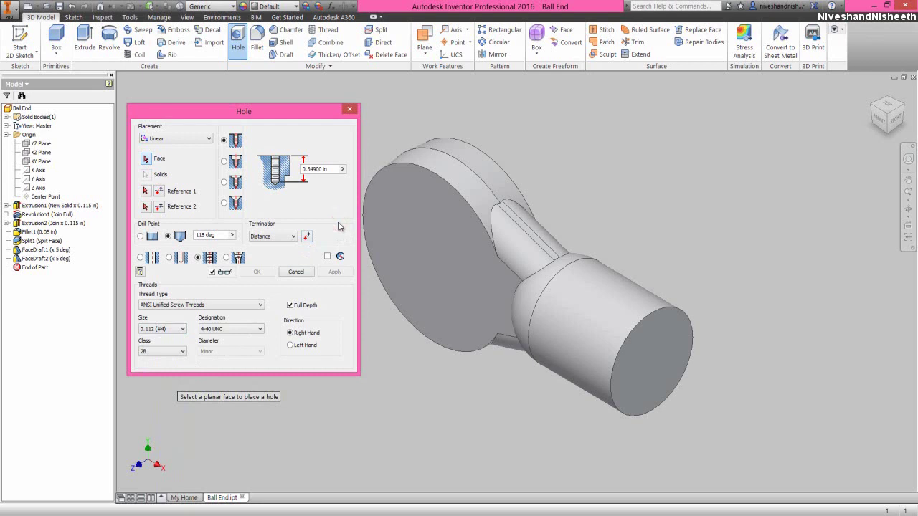
click(302, 168)
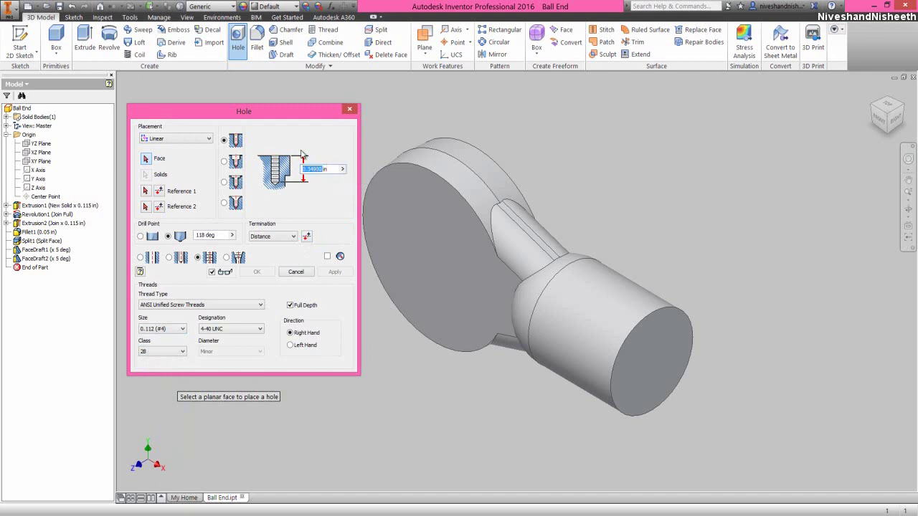
key(BackSpace)
- Place the tapped hole on the shank's flat end face, concentric with its circular edge, and create it
click(177, 140)
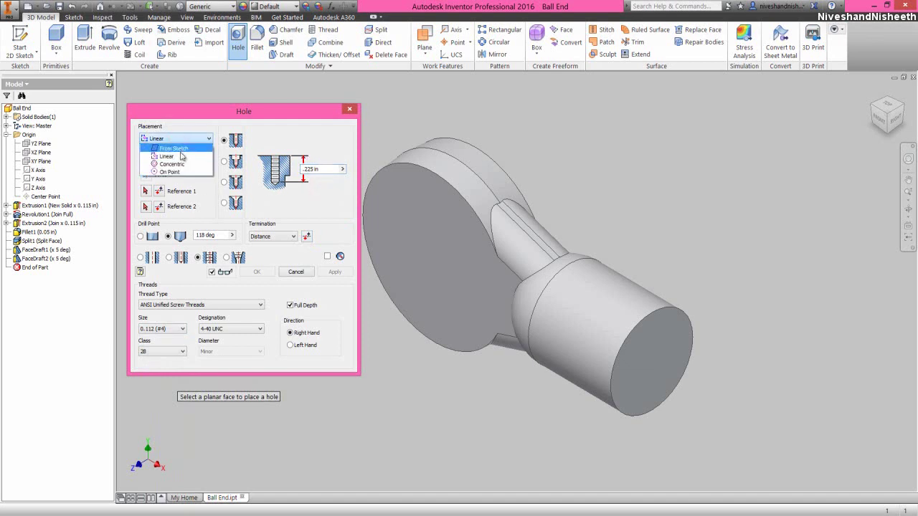
click(184, 166)
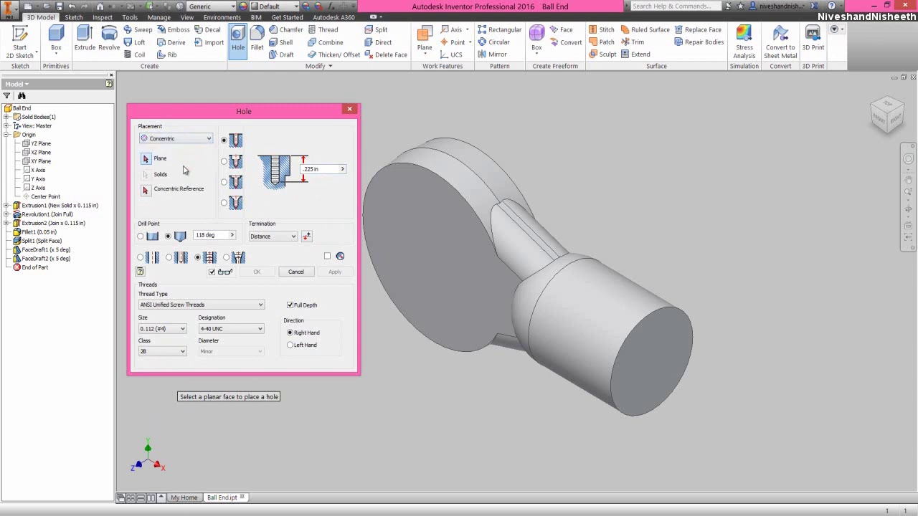
click(651, 364)
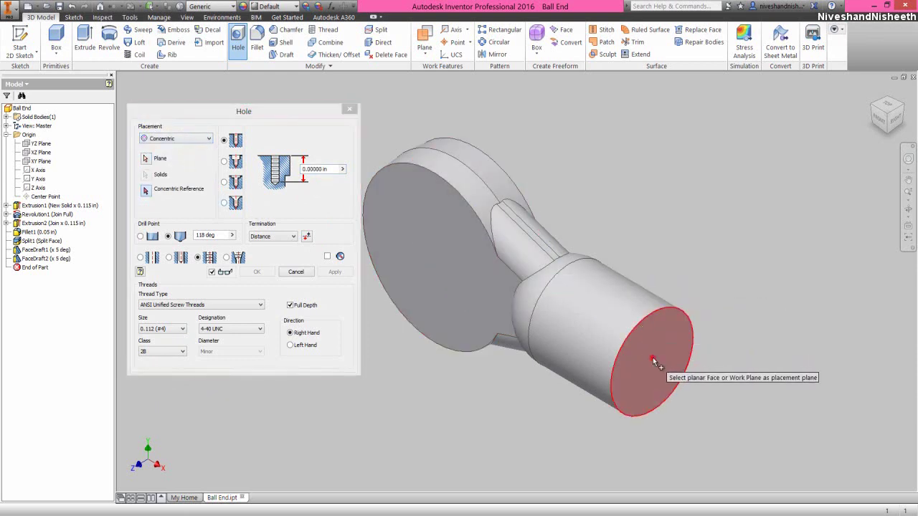
click(691, 322)
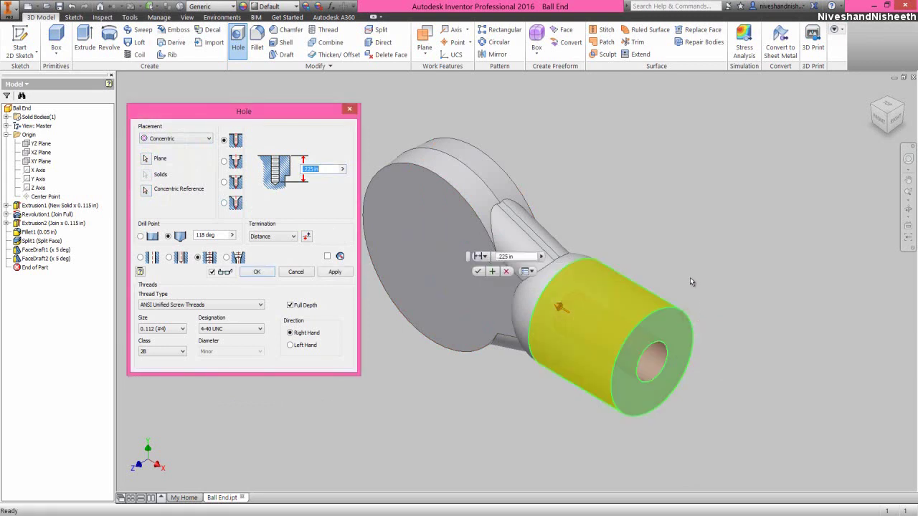
right_click(651, 217)
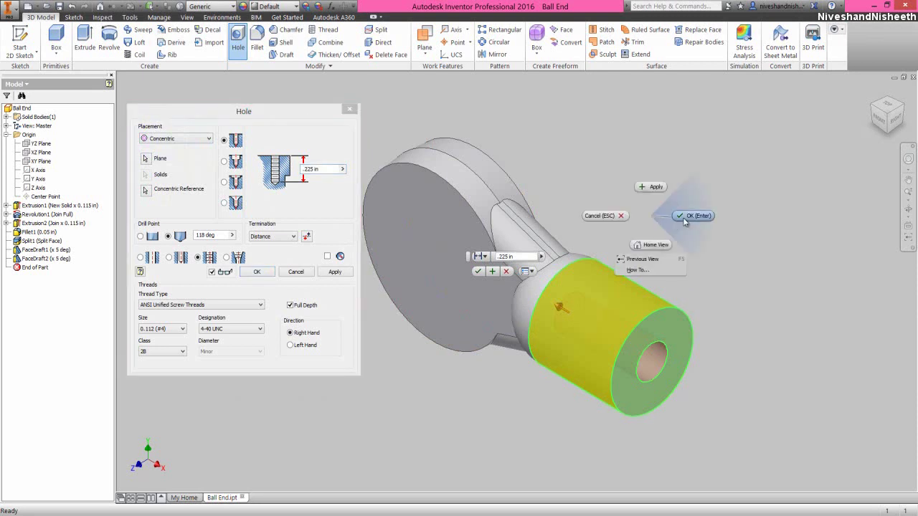
click(684, 219)
click(683, 219)
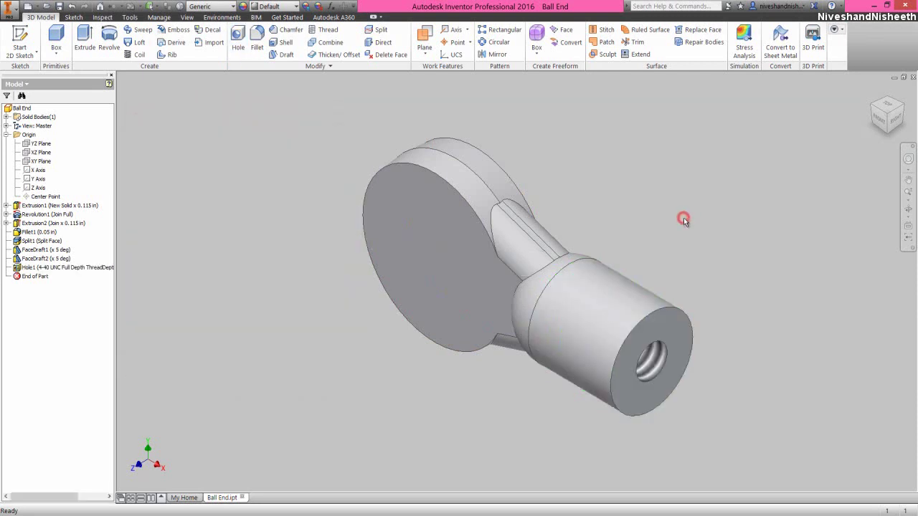
click(726, 228)
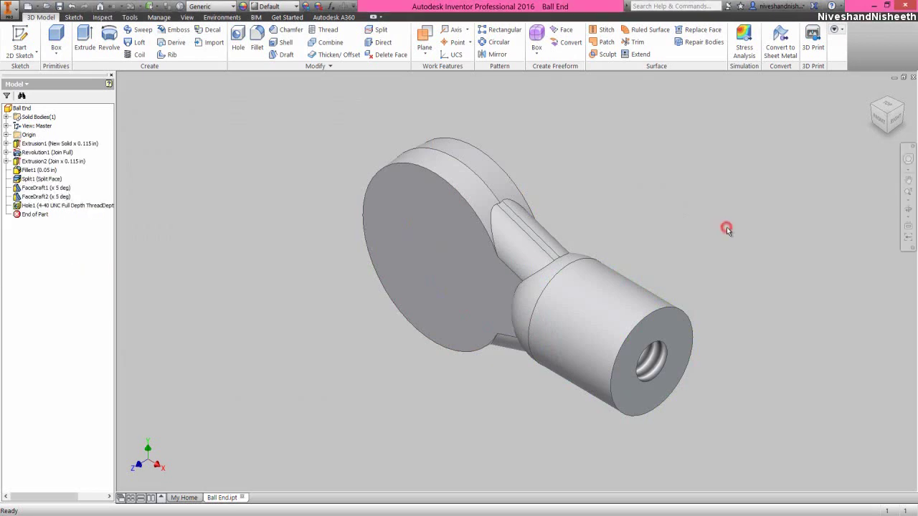
- Start a constant-radius edge fillet and open its radius value for editing
click(256, 44)
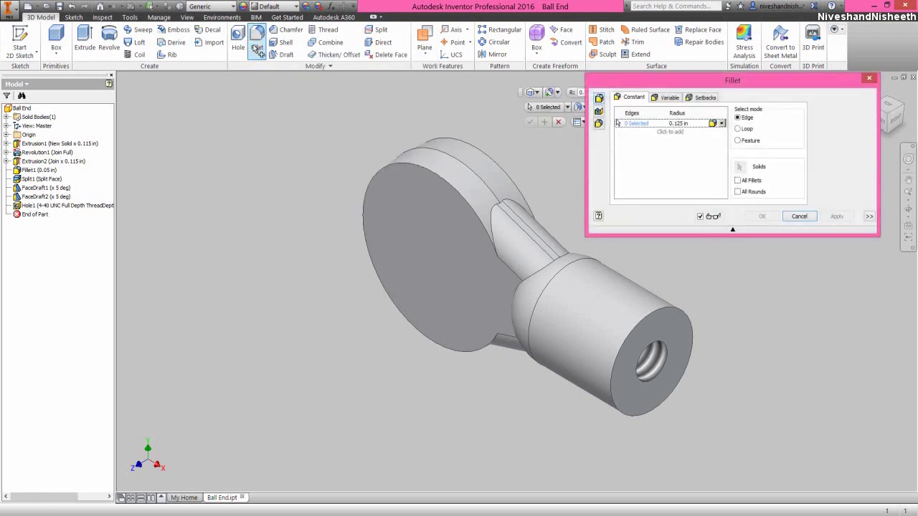
click(677, 124)
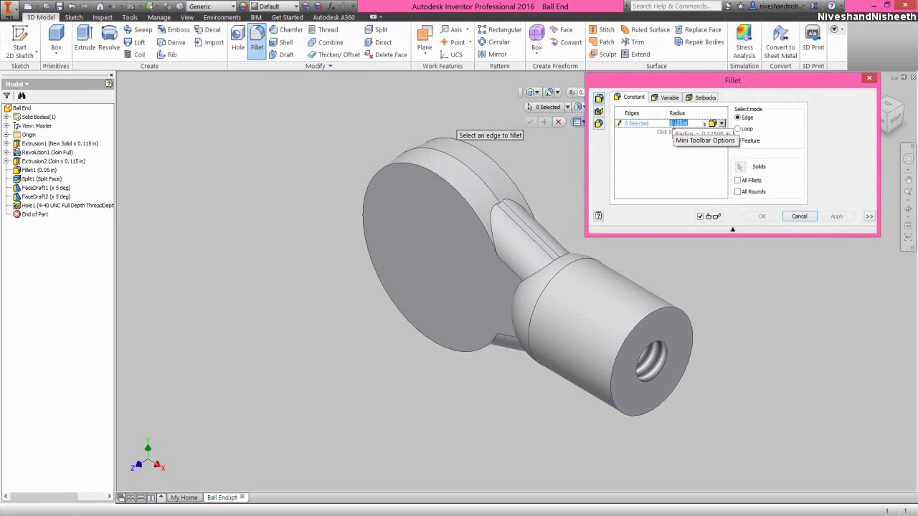
- Fillet the outer end edge of the threaded cylinder with a 0.015 in radius
key(BackSpace)
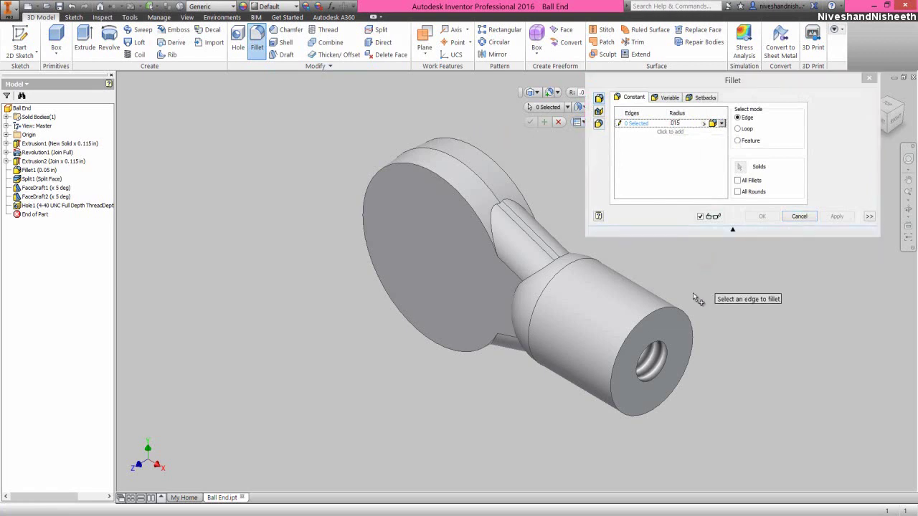
click(682, 314)
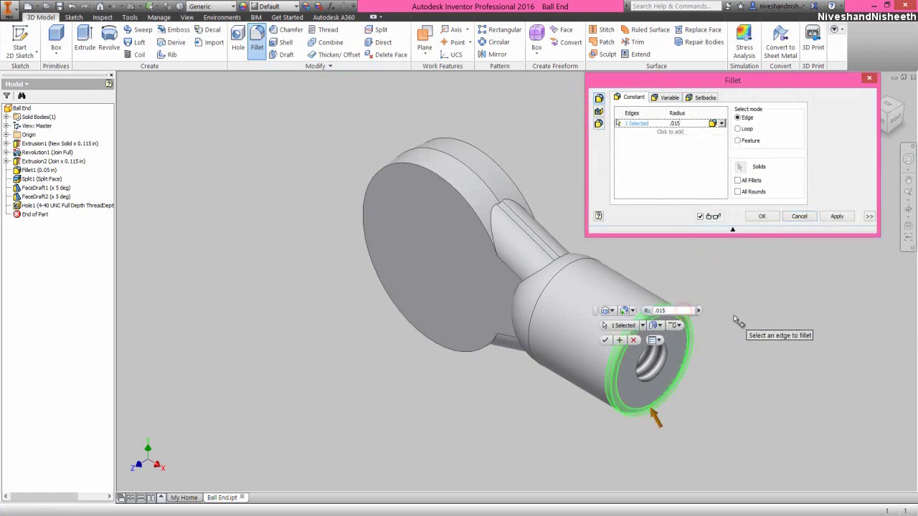
click(836, 217)
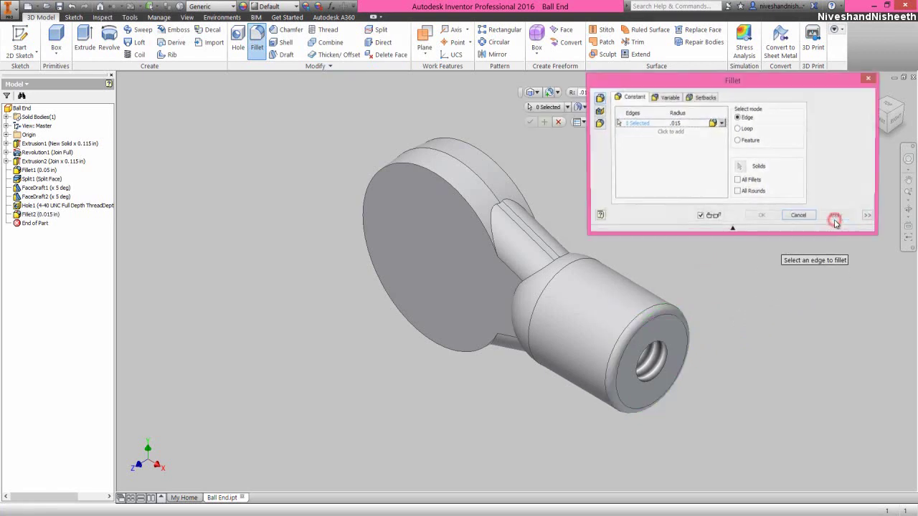
- Fillet both outer rim edges of the round disc and the neck-to-cylinder junction with a 0.005 in radius
drag(759, 89, 232, 65)
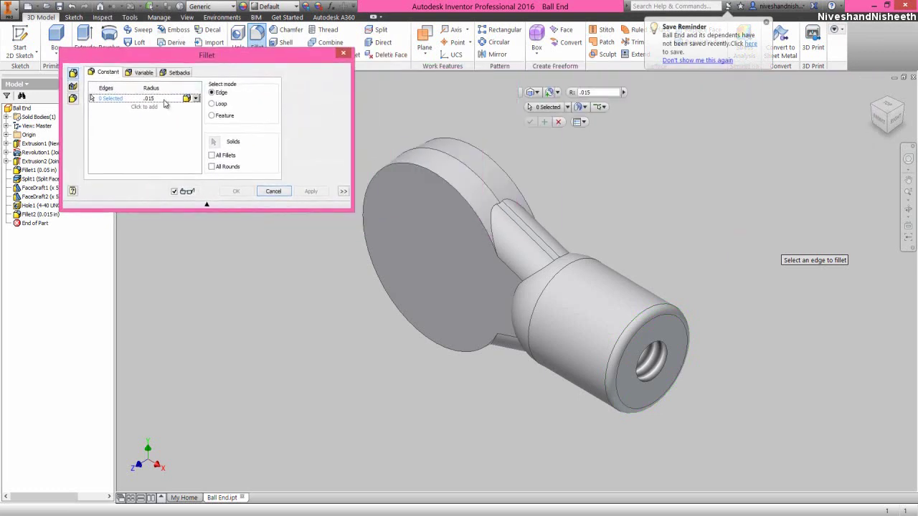
click(149, 99)
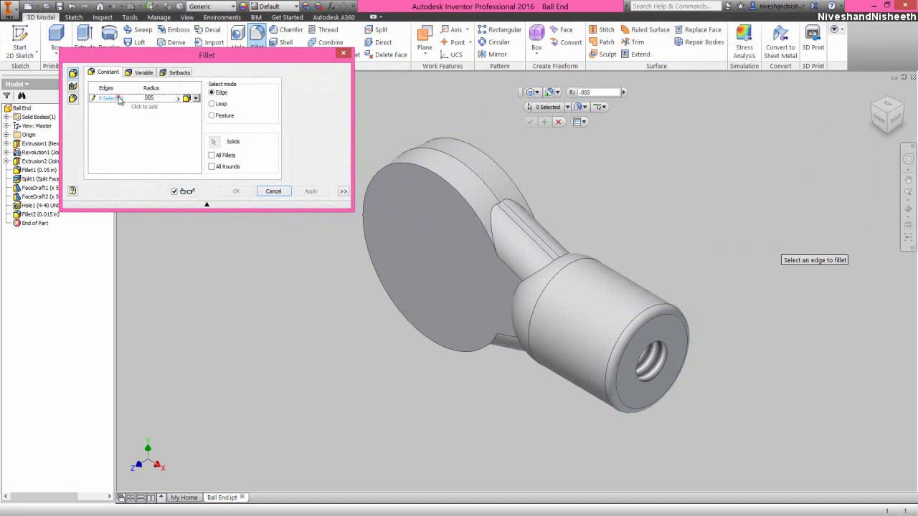
click(119, 98)
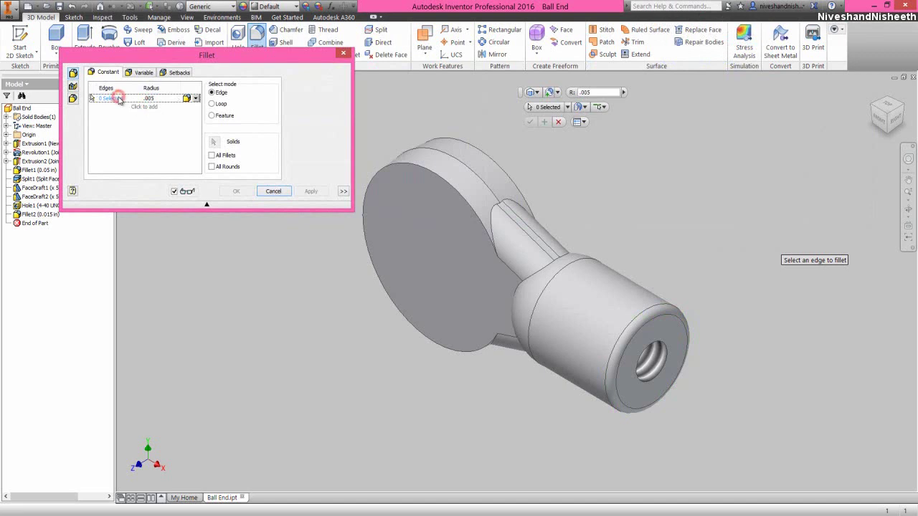
click(381, 172)
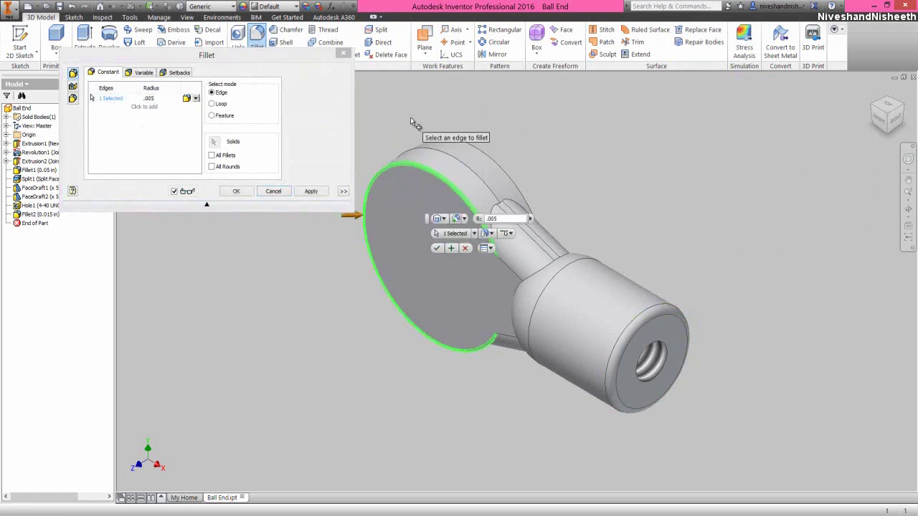
click(463, 143)
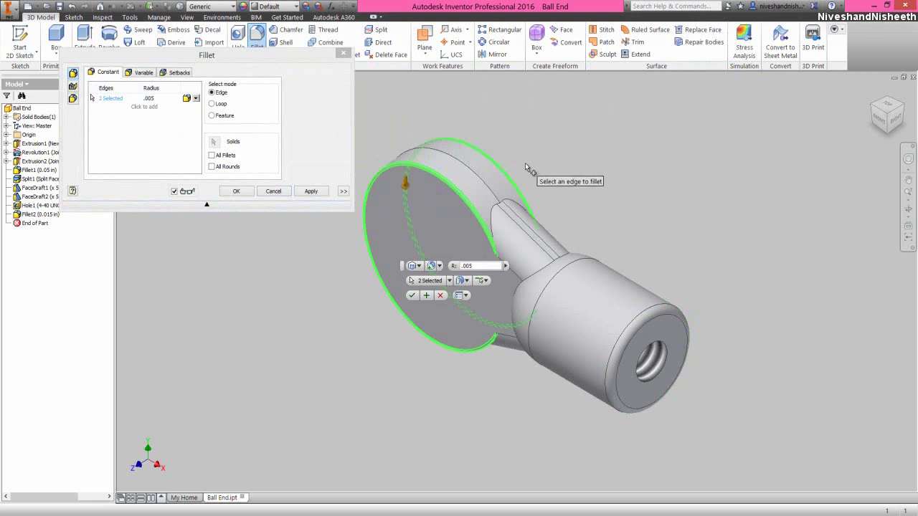
click(534, 263)
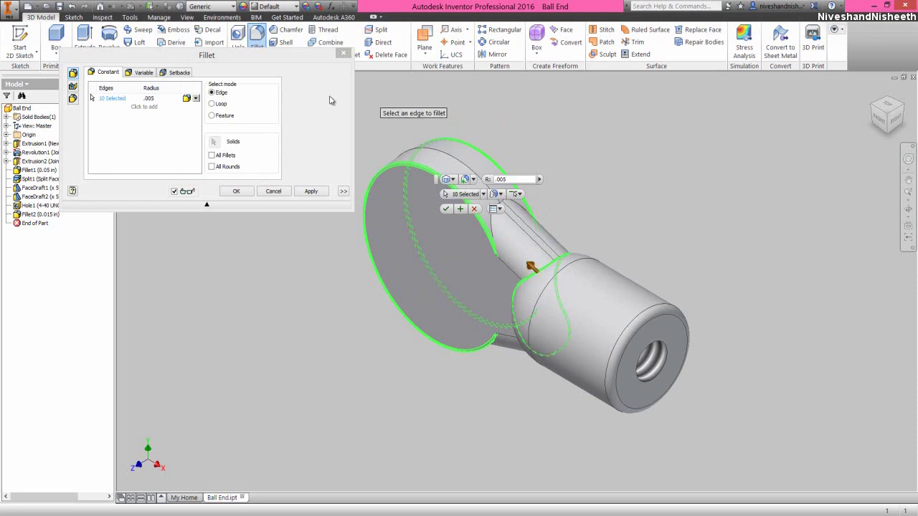
click(189, 59)
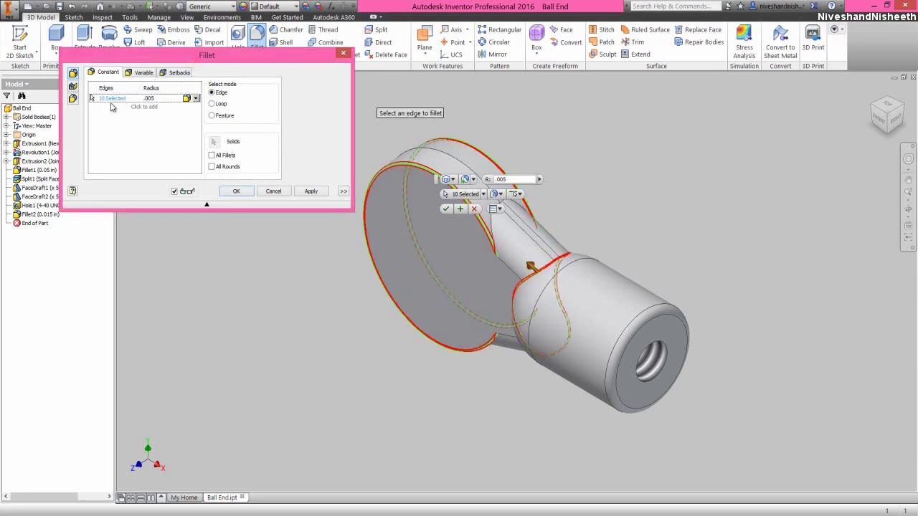
click(243, 193)
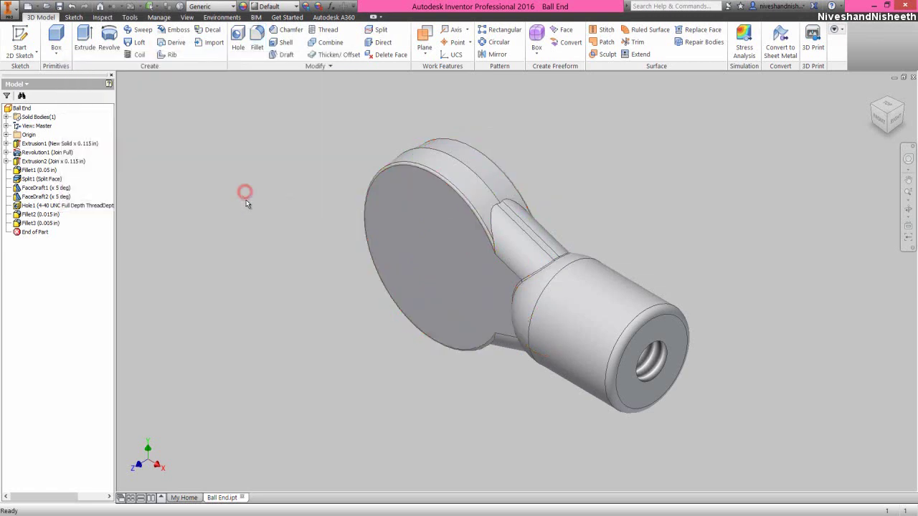
click(244, 199)
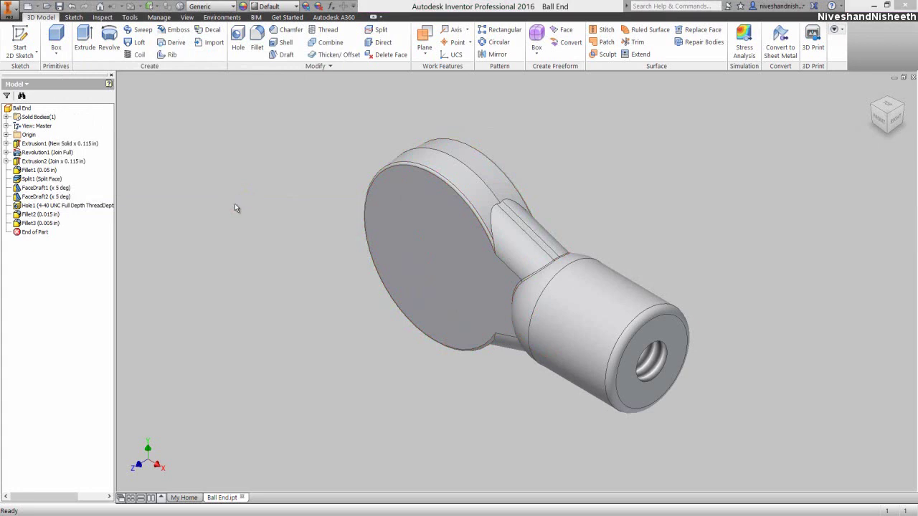
click(234, 205)
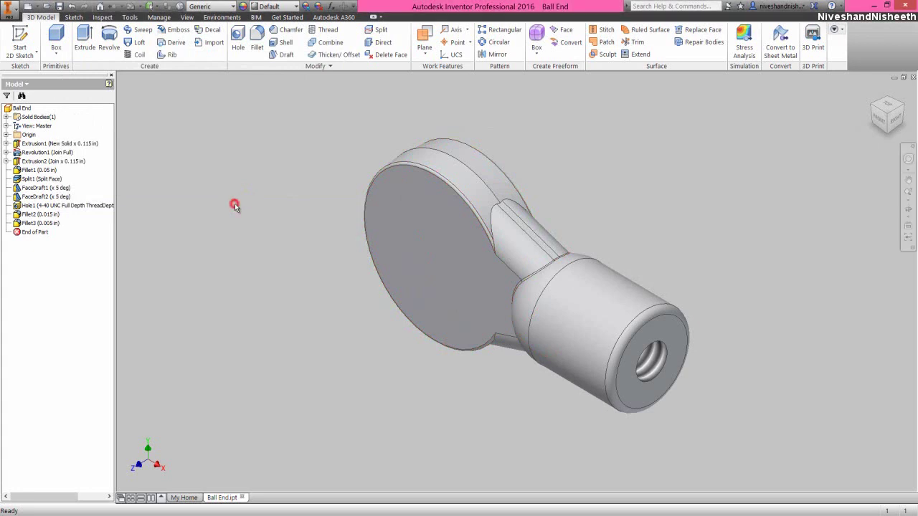
- Set up a 0.005 in fillet on the disc's middle split edge and the upper neck-to-disc junction edges
click(257, 39)
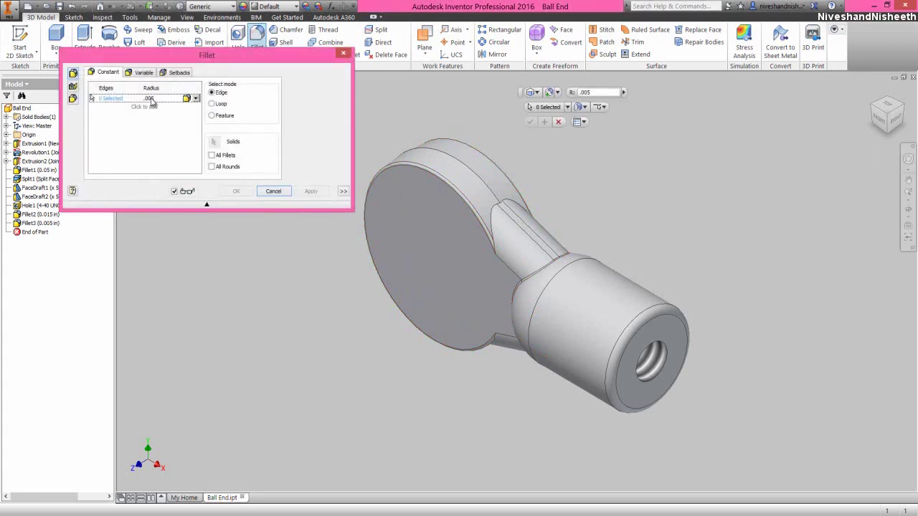
click(149, 98)
click(113, 99)
click(432, 149)
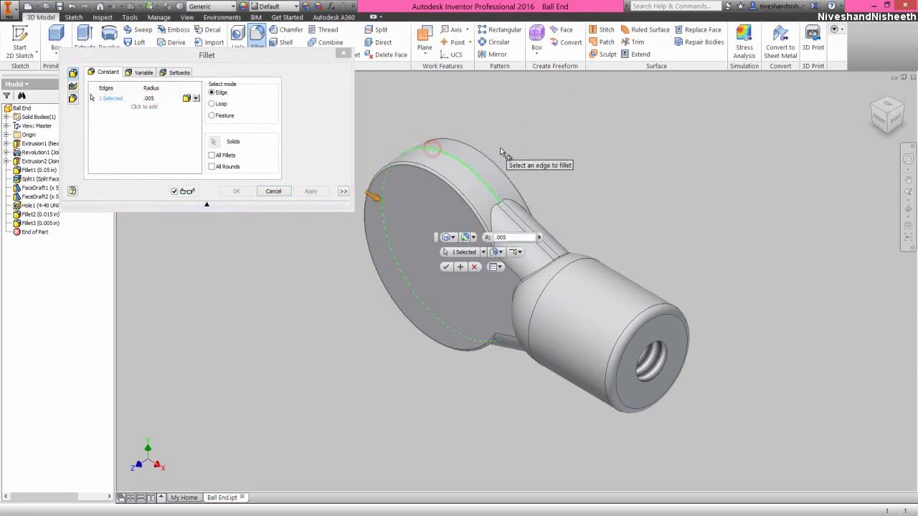
click(495, 214)
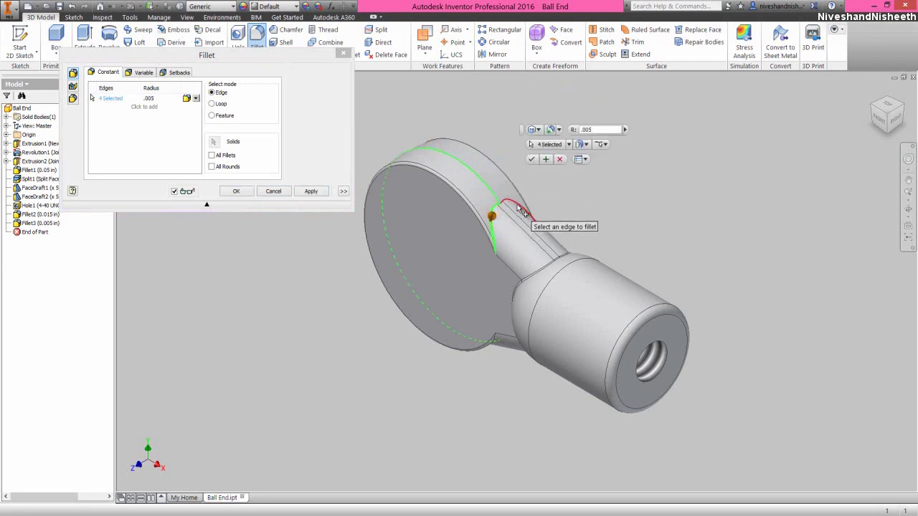
click(519, 208)
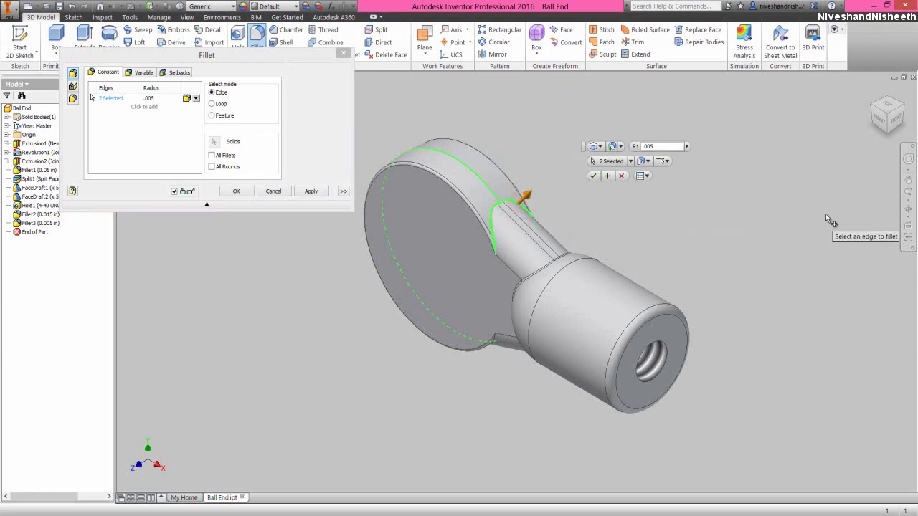
- Add the underside neck-to-disc junction edges to the 0.005 in fillet and apply it
click(907, 209)
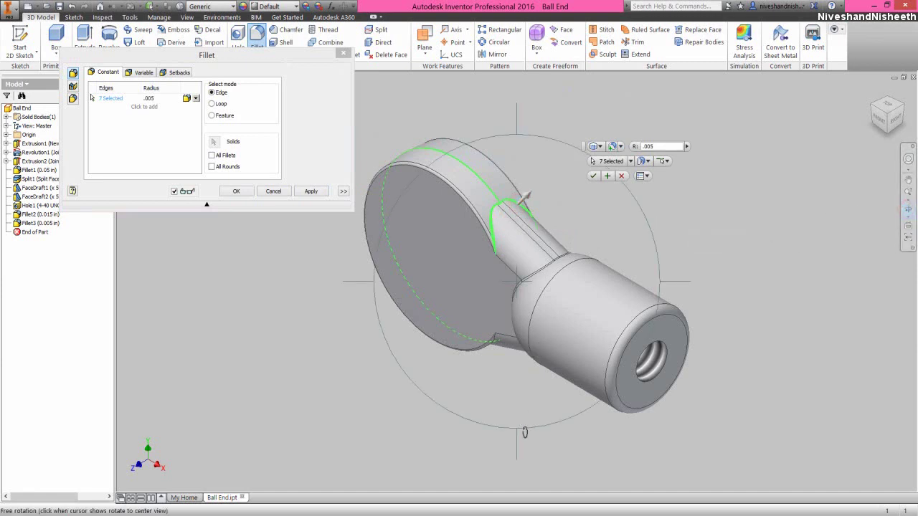
drag(518, 443, 523, 361)
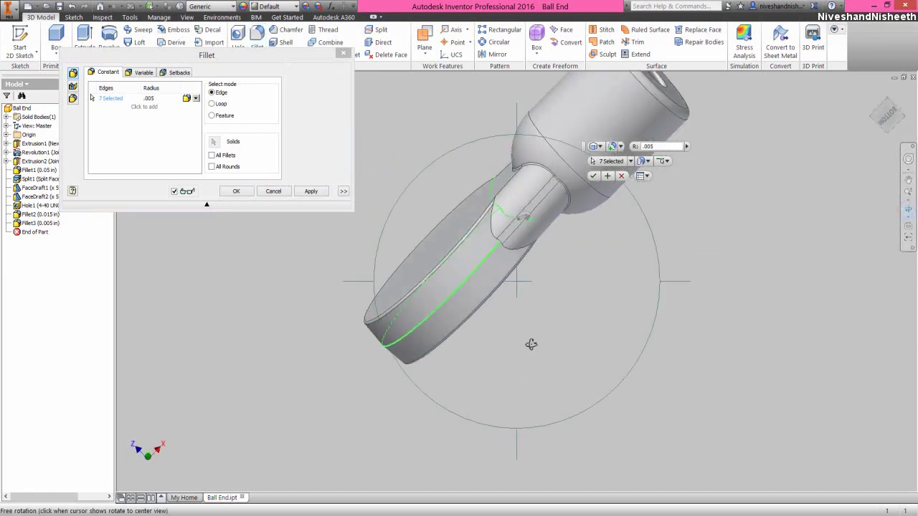
right_drag(576, 307, 525, 261)
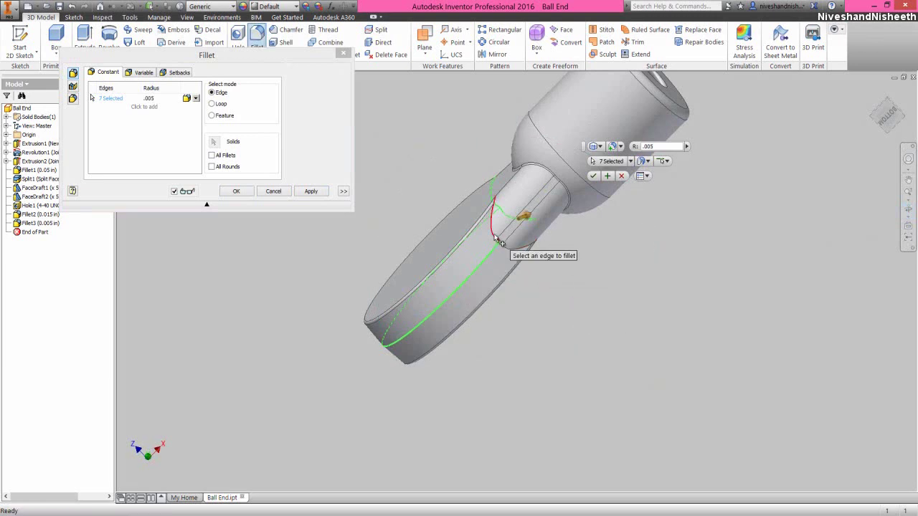
click(511, 215)
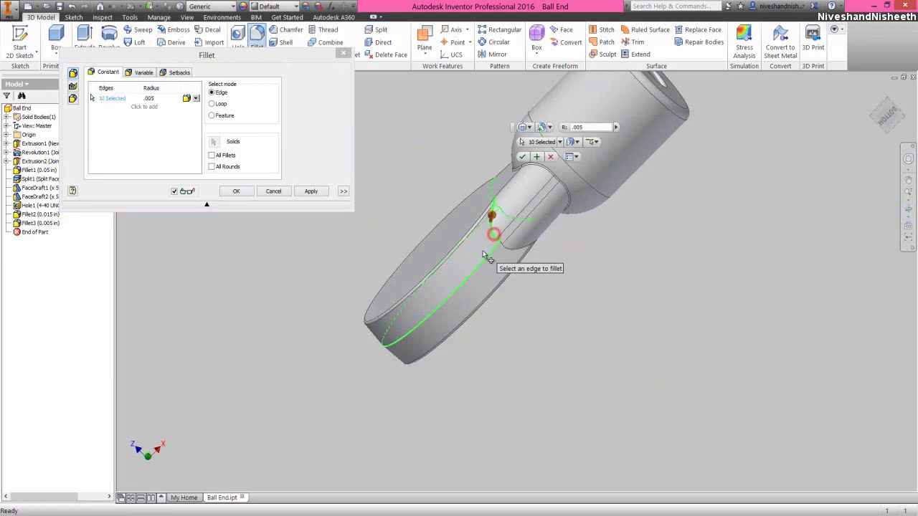
click(519, 251)
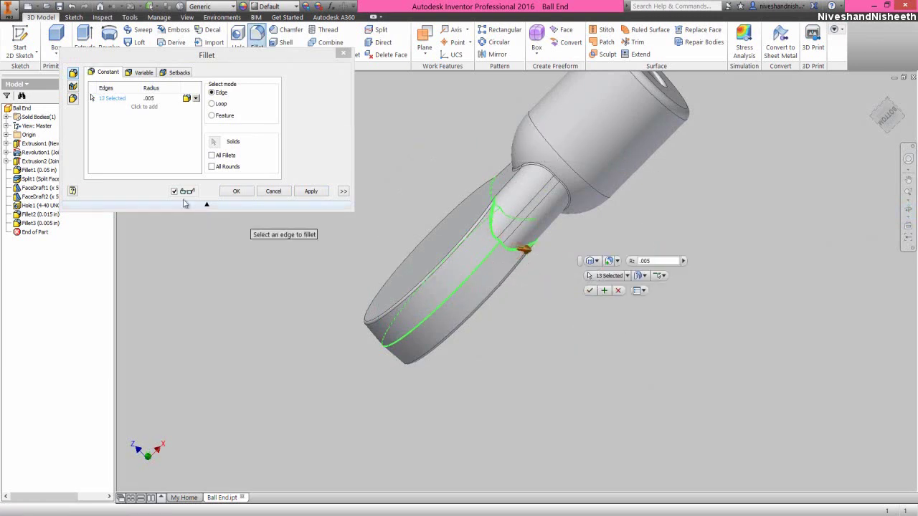
click(192, 63)
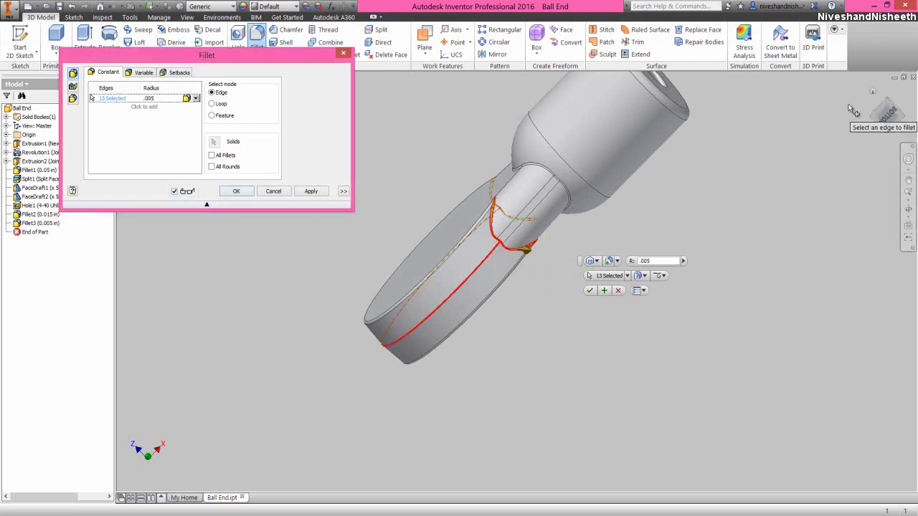
click(868, 94)
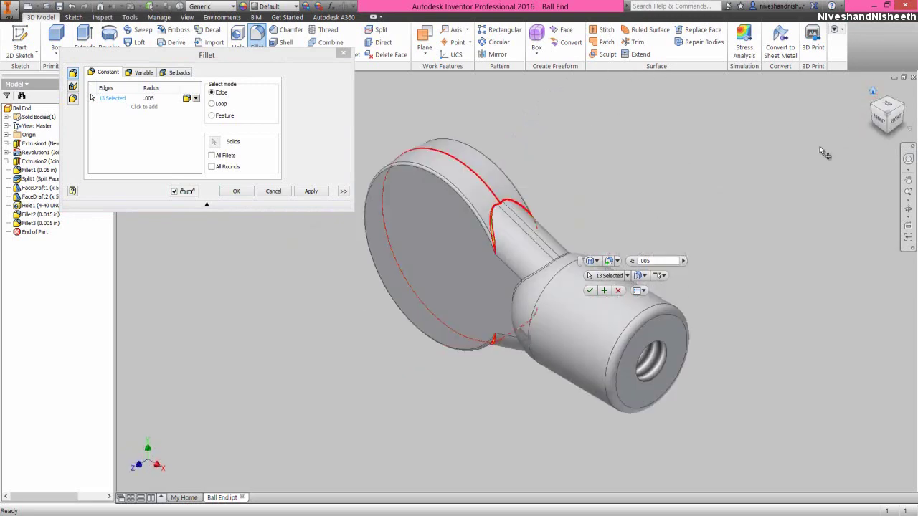
click(234, 192)
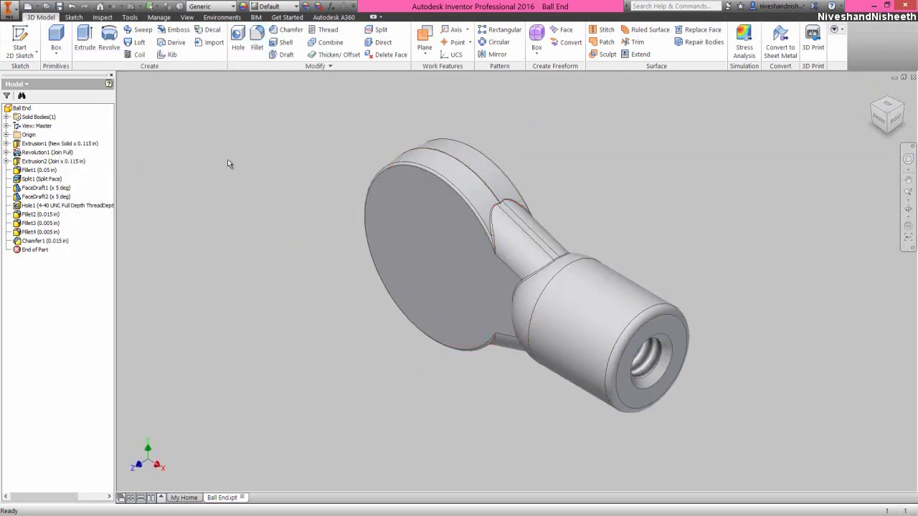
- Start a new sketch on the XY plane and slice the model graphics at the sketch plane
click(223, 167)
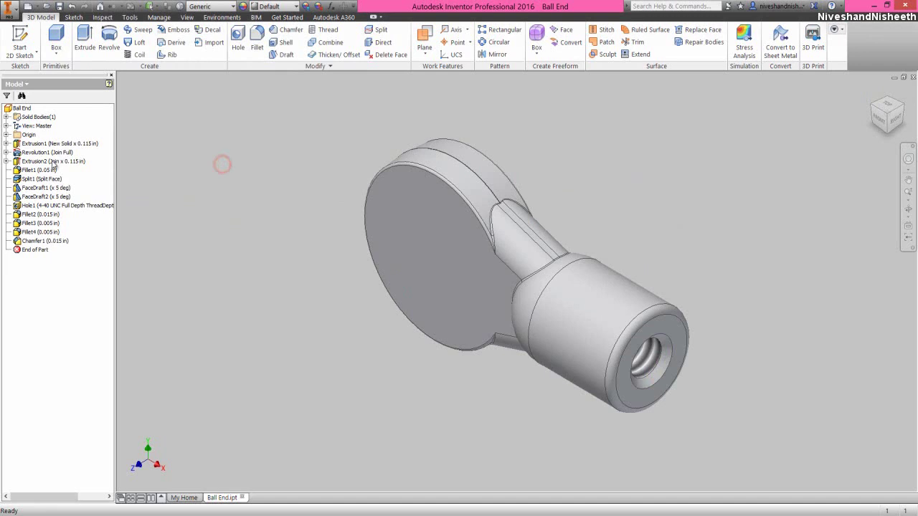
click(7, 135)
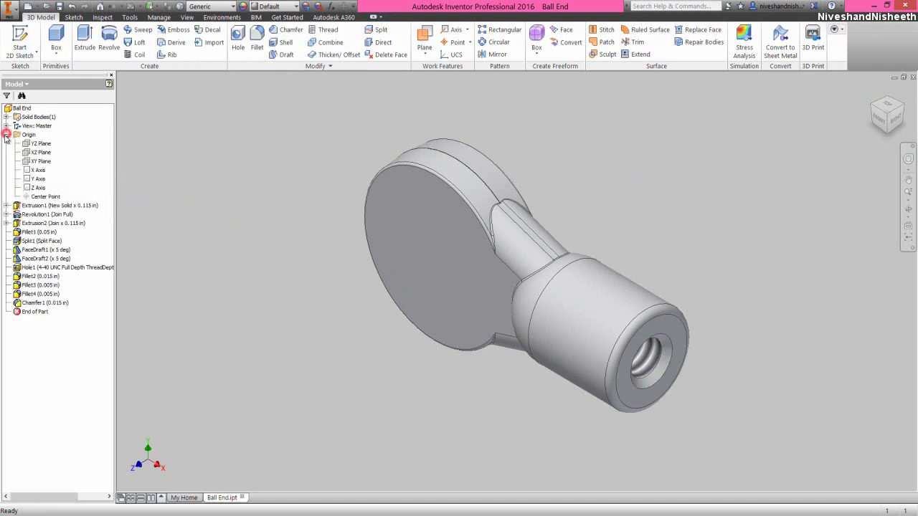
click(39, 162)
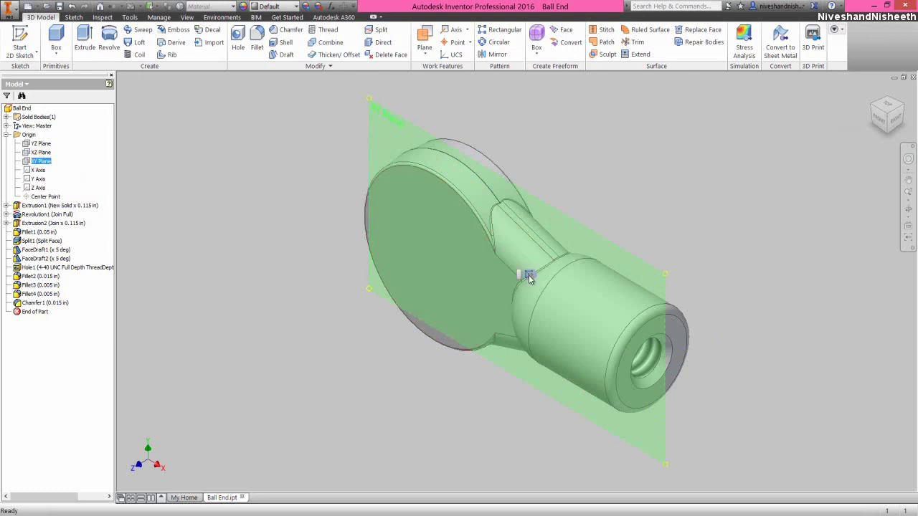
click(529, 275)
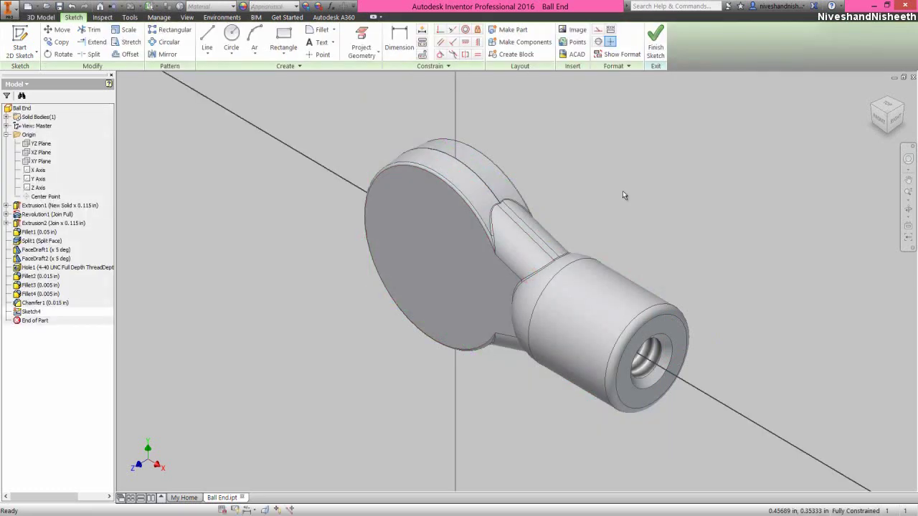
click(348, 365)
click(263, 510)
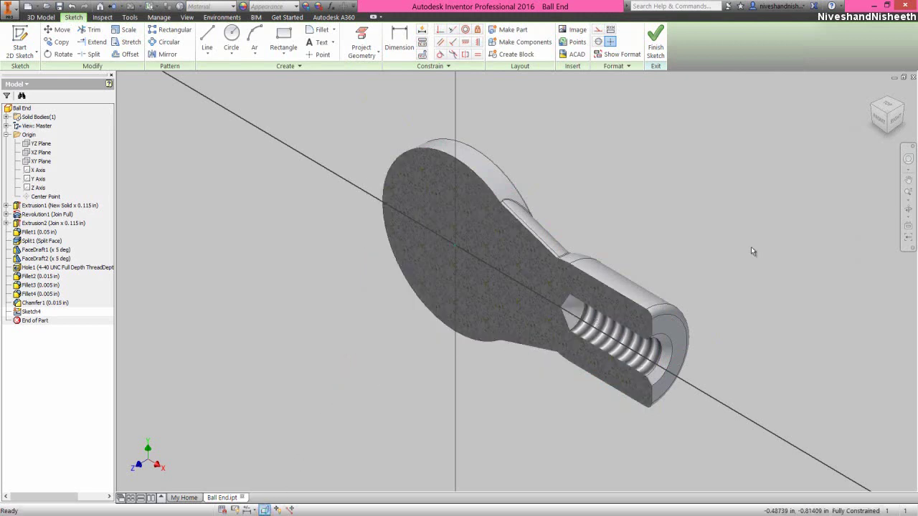
- Sketch a horizontal line about 0.203 in long along the X axis, spanning the sketch origin inside the disc
click(880, 118)
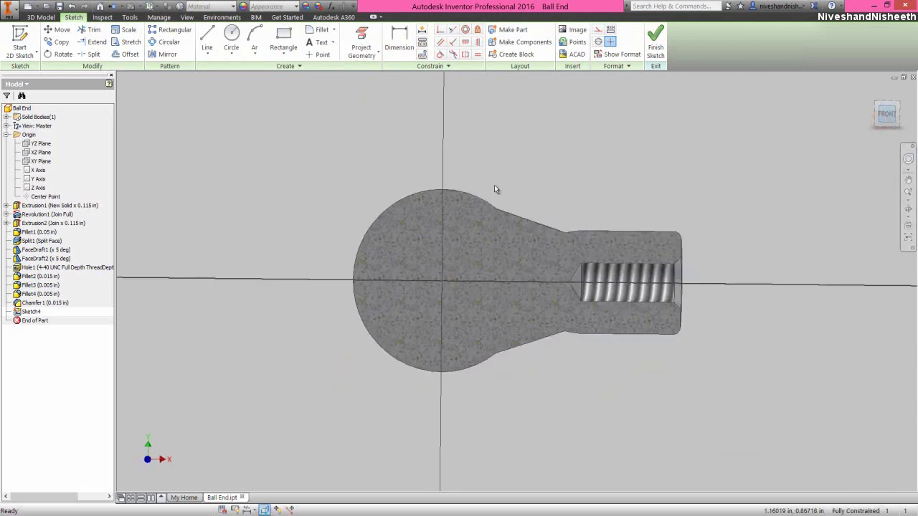
click(495, 179)
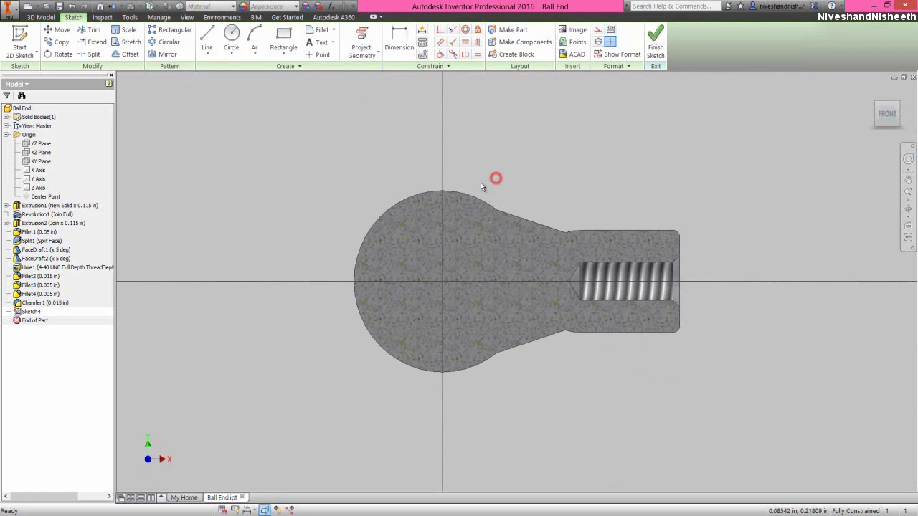
click(208, 45)
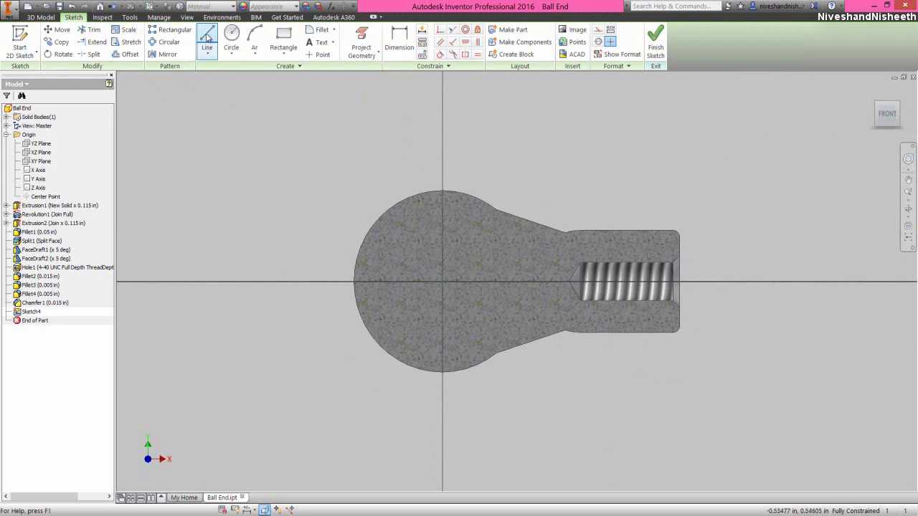
click(398, 281)
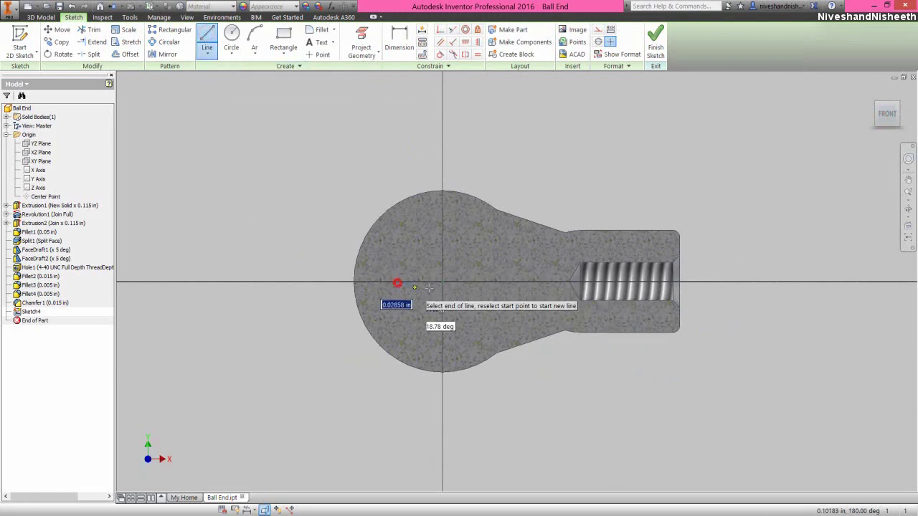
click(488, 281)
scroll(430, 297, up, 3)
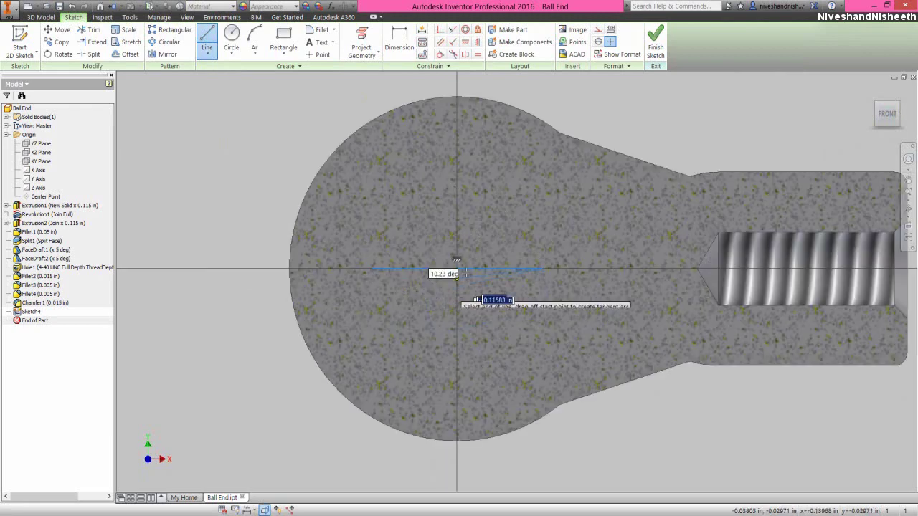
right_click(494, 234)
click(493, 204)
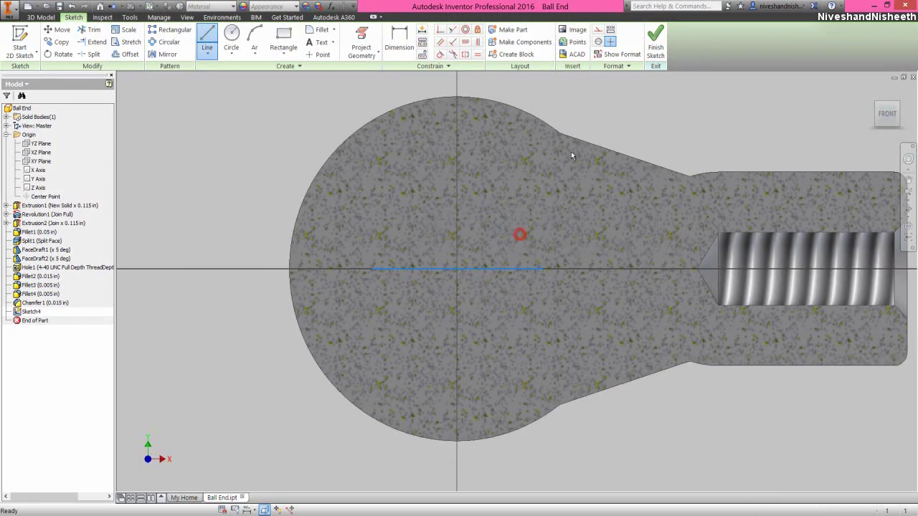
click(578, 121)
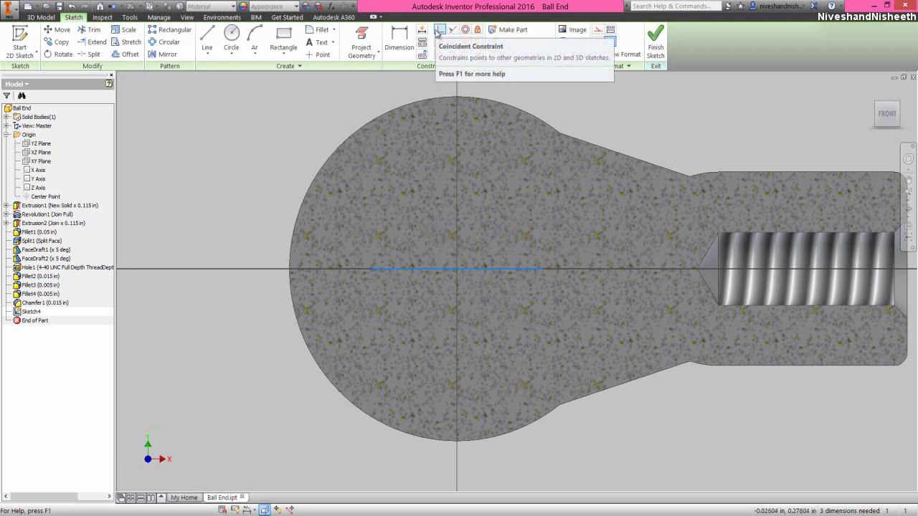
- Constrain the horizontal line's midpoint to be coincident with the sketch origin
click(437, 30)
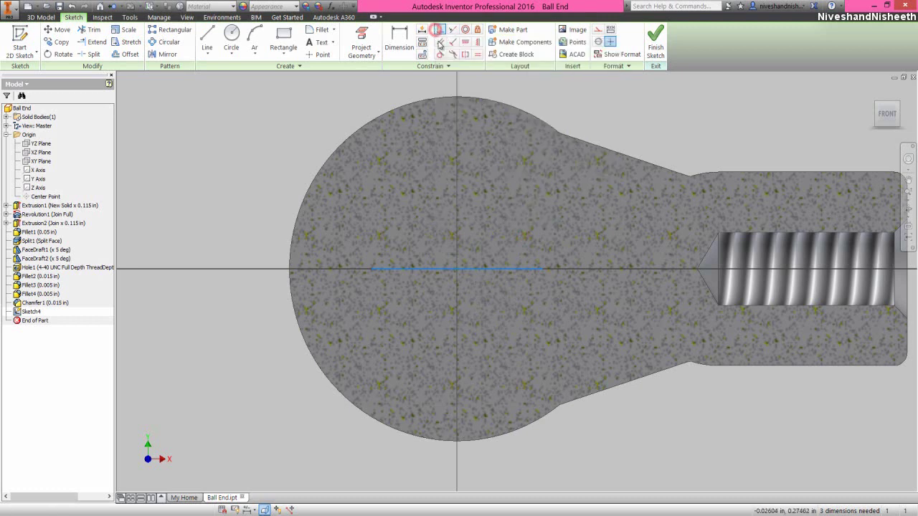
click(456, 269)
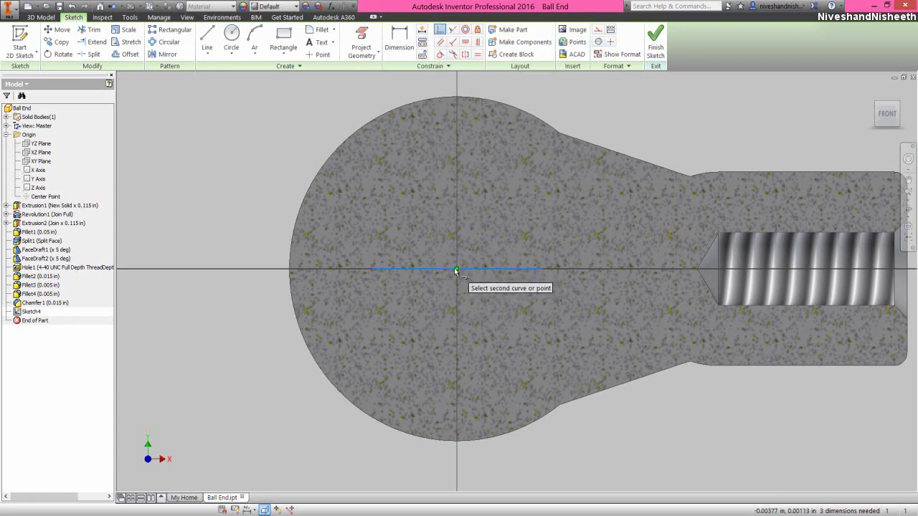
click(457, 269)
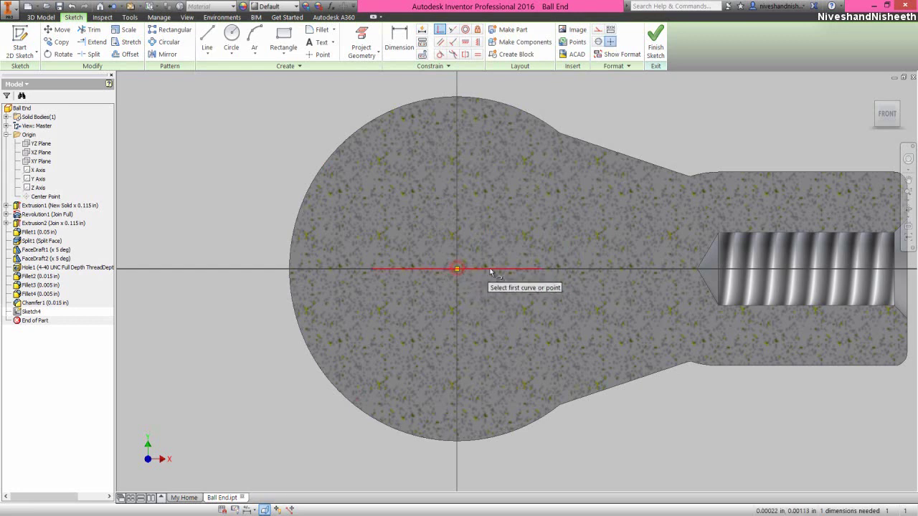
right_click(580, 121)
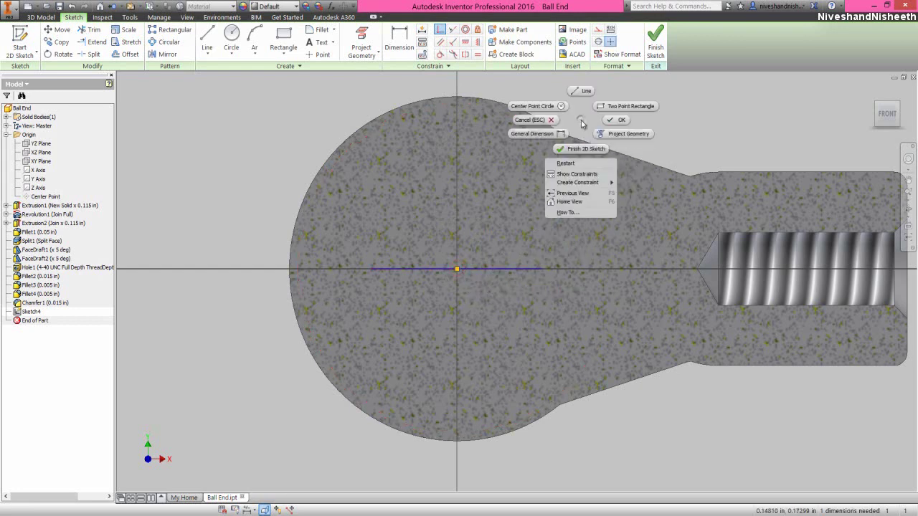
click(619, 120)
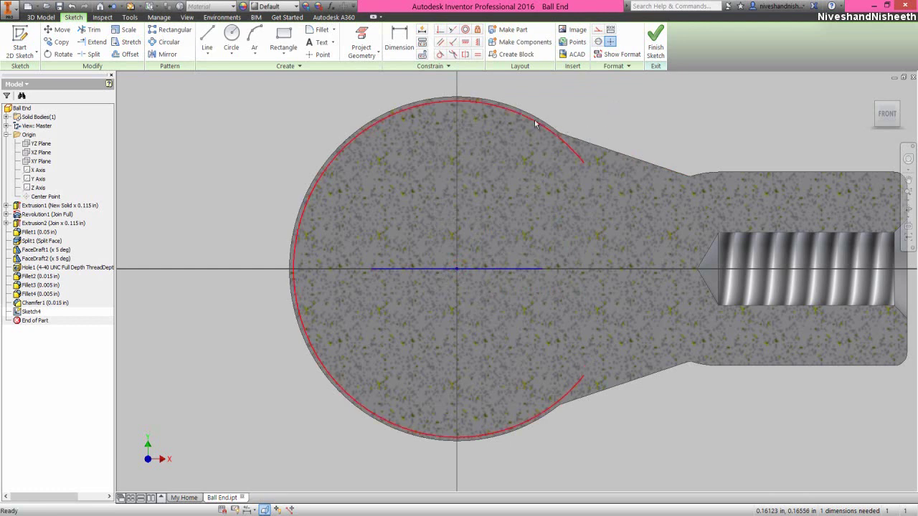
click(293, 134)
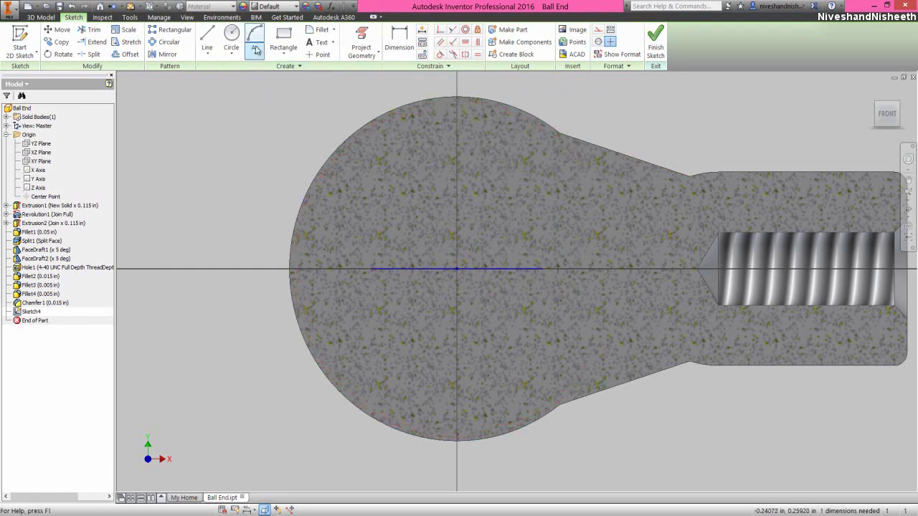
- Draw a three-point arc below the horizontal line, joining its two endpoints with a 0.125 in radius
click(254, 40)
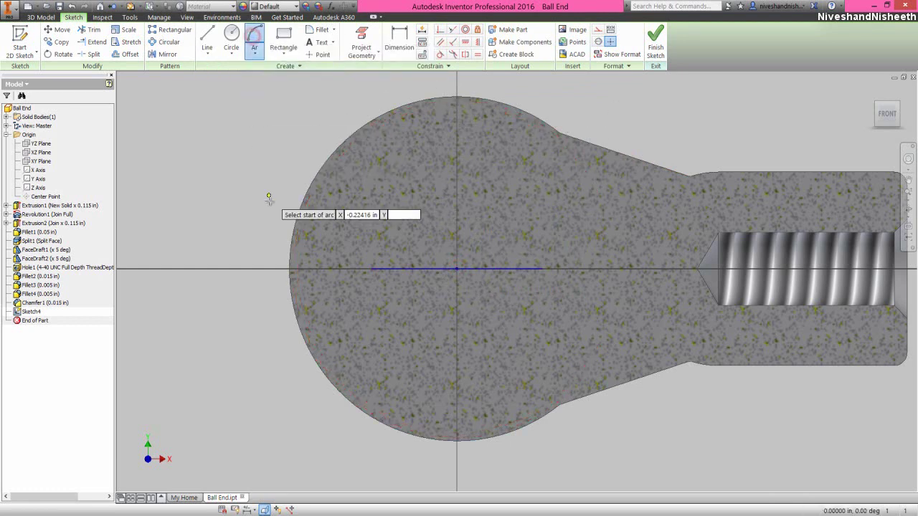
click(372, 268)
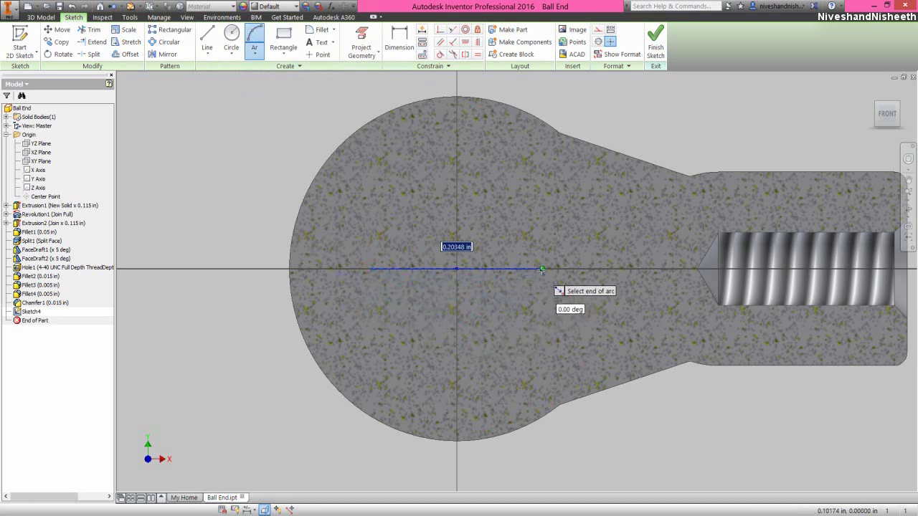
click(541, 269)
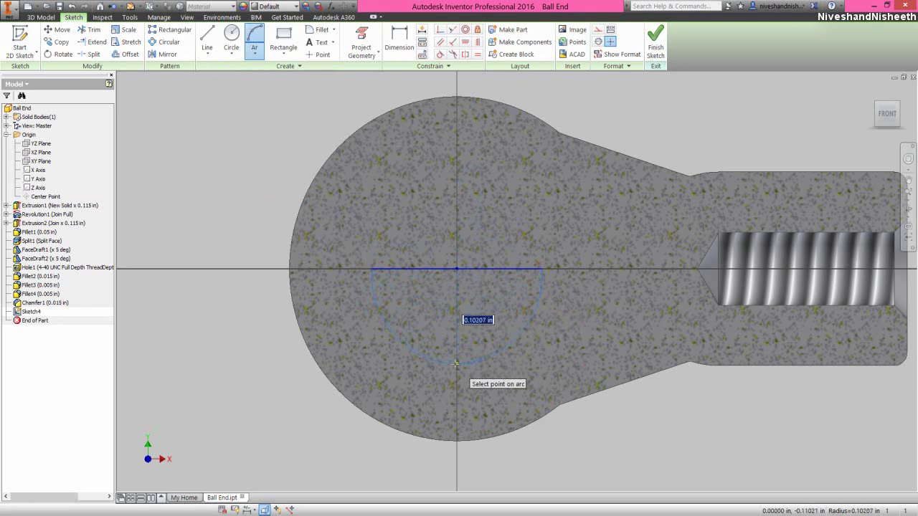
text(.125)
key(Return)
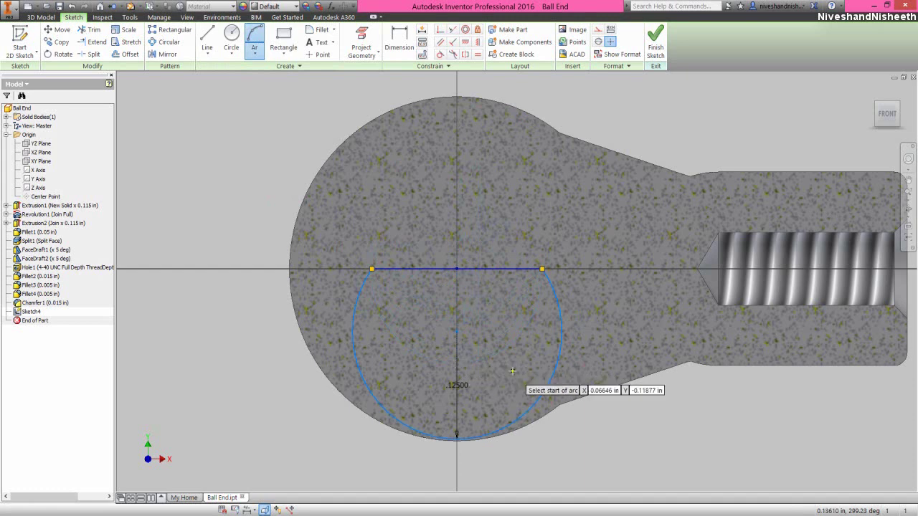
right_click(604, 120)
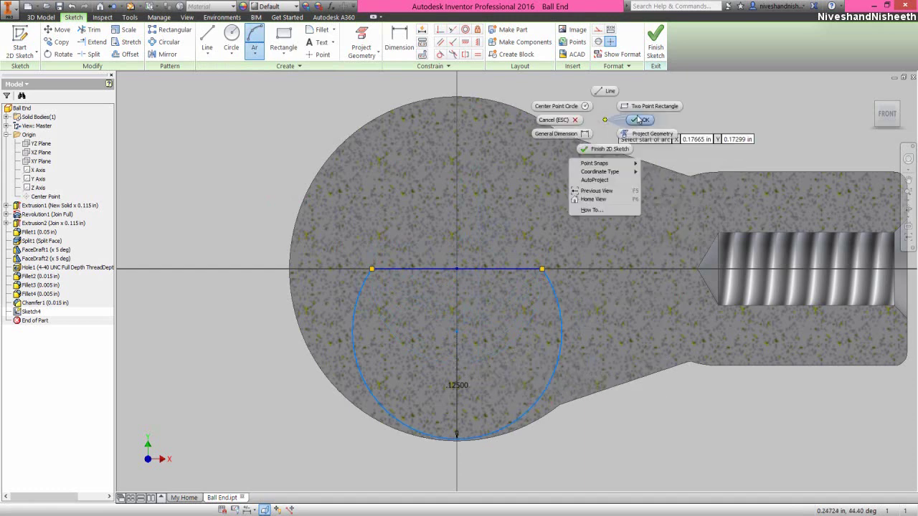
click(638, 120)
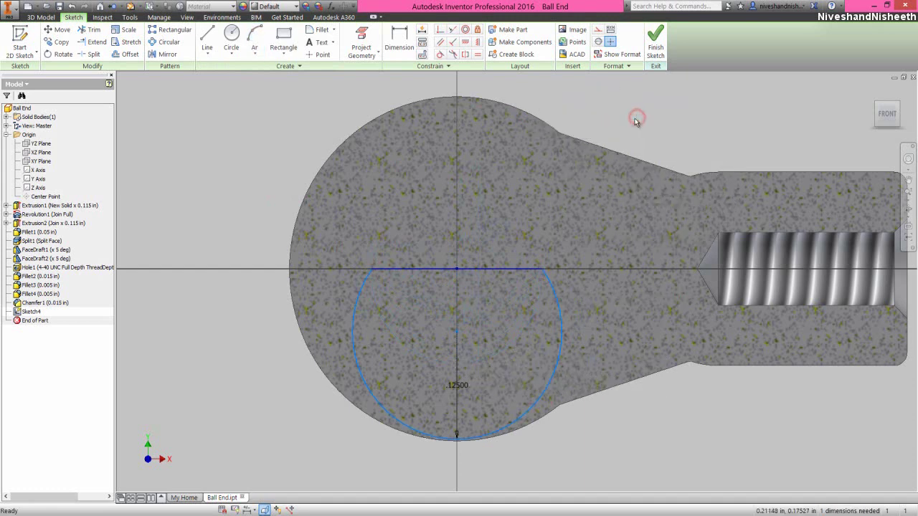
click(281, 122)
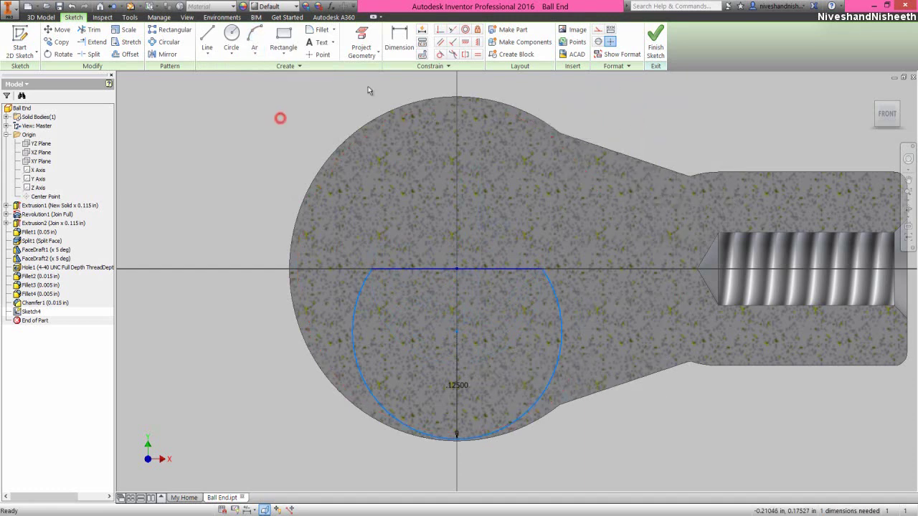
- Make the arc's center point coincident with the line's midpoint at the origin to form a semicircle
click(441, 31)
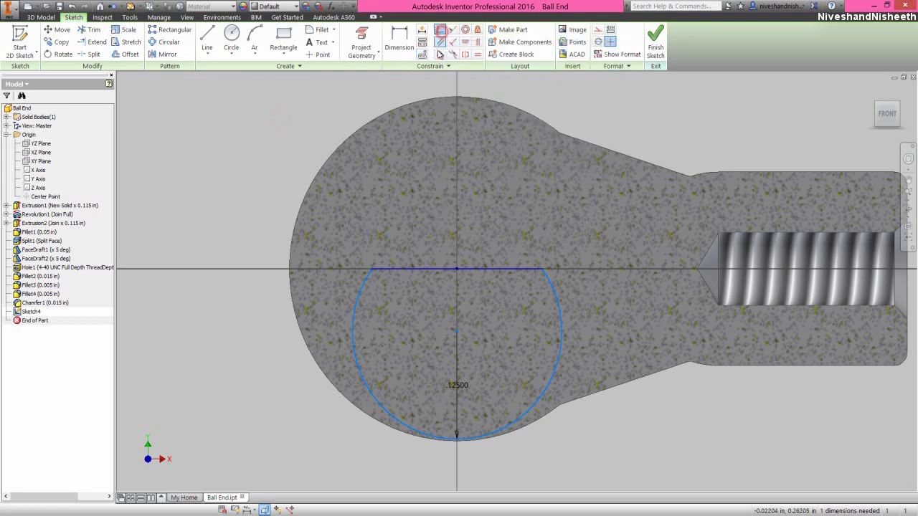
click(457, 332)
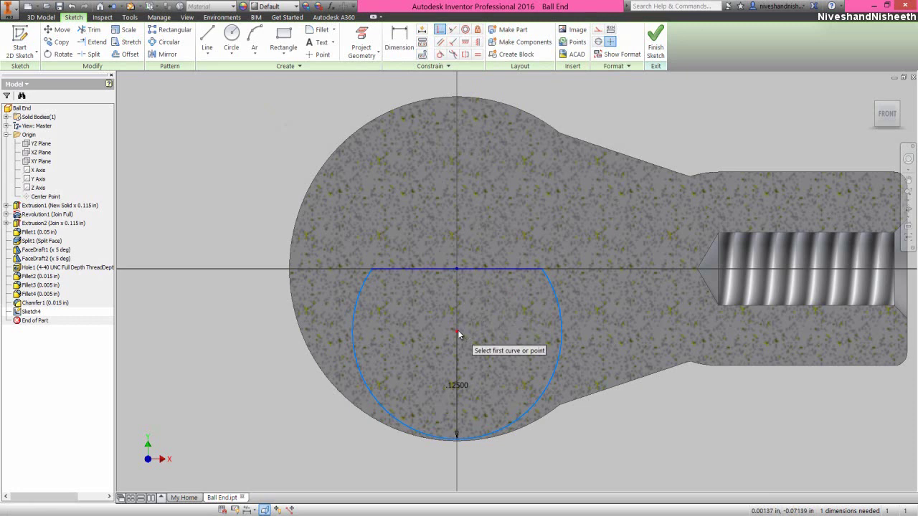
click(458, 271)
right_click(608, 112)
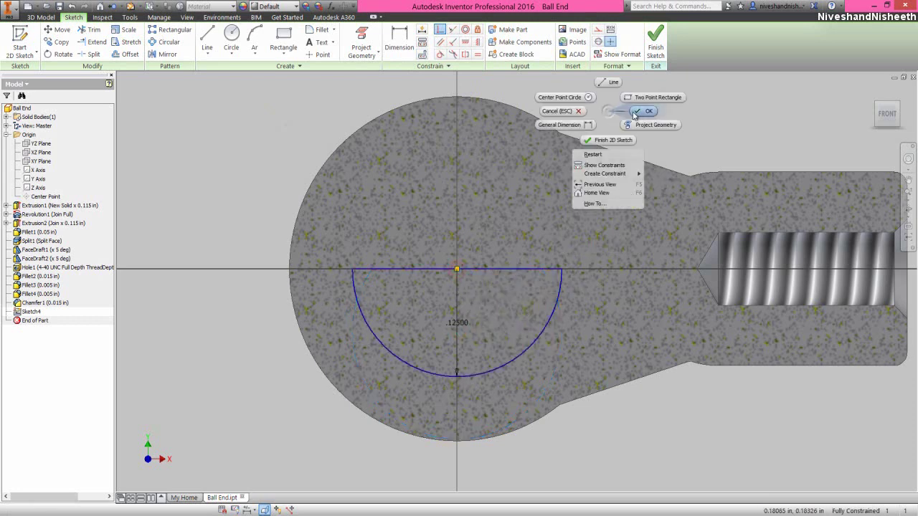
click(640, 112)
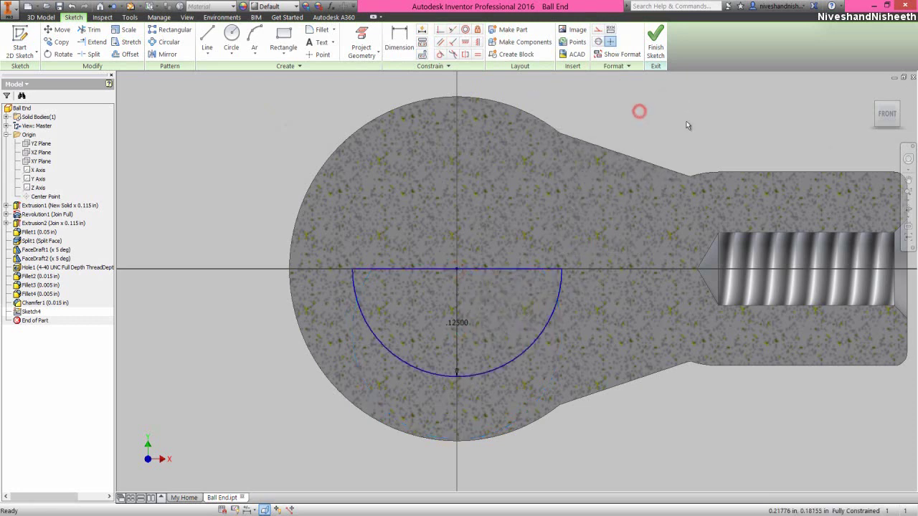
- Revolve the semicircular profile fully around its straight edge as a cut through the disc
click(898, 104)
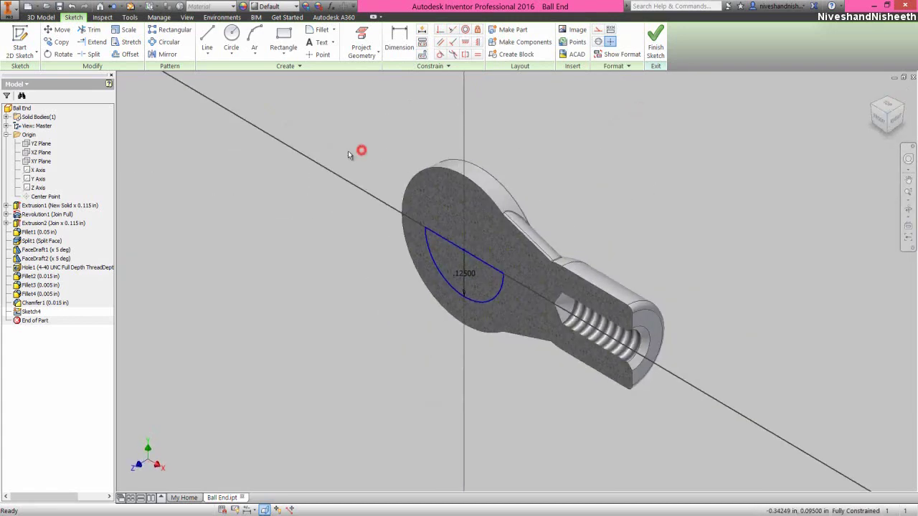
click(41, 17)
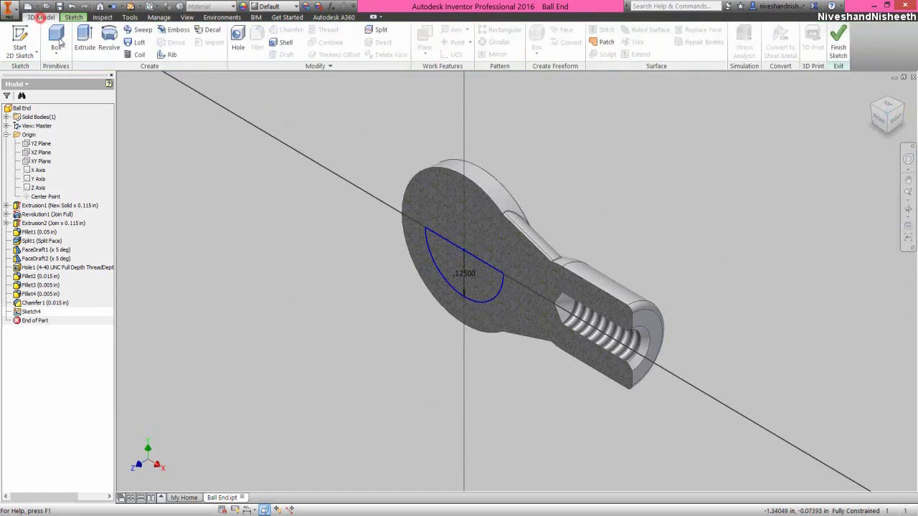
click(111, 54)
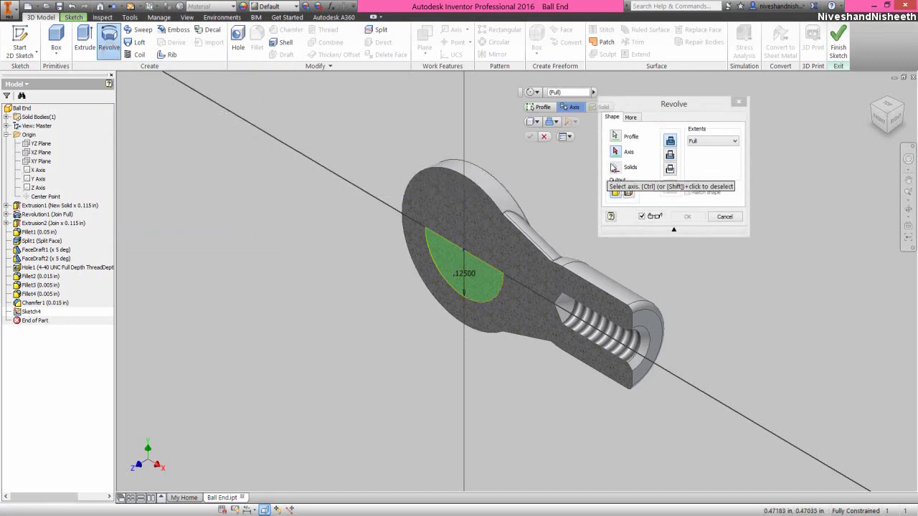
click(456, 242)
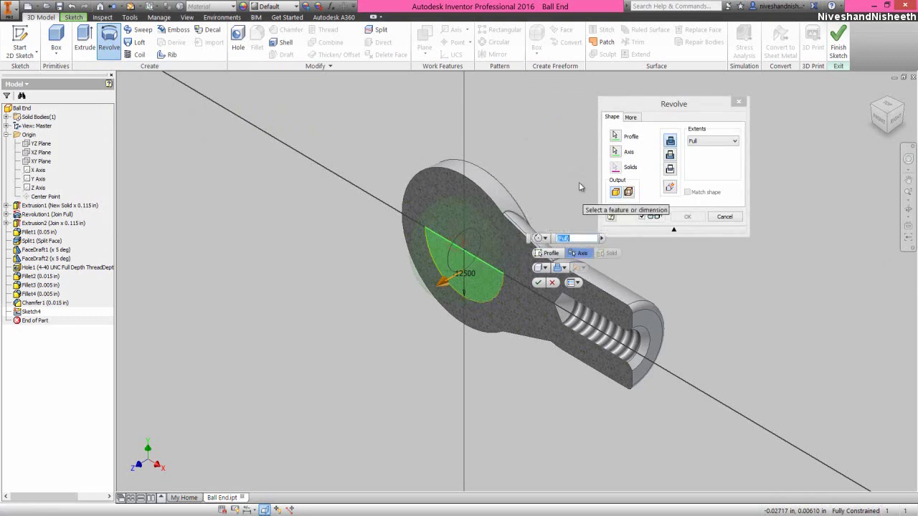
click(652, 153)
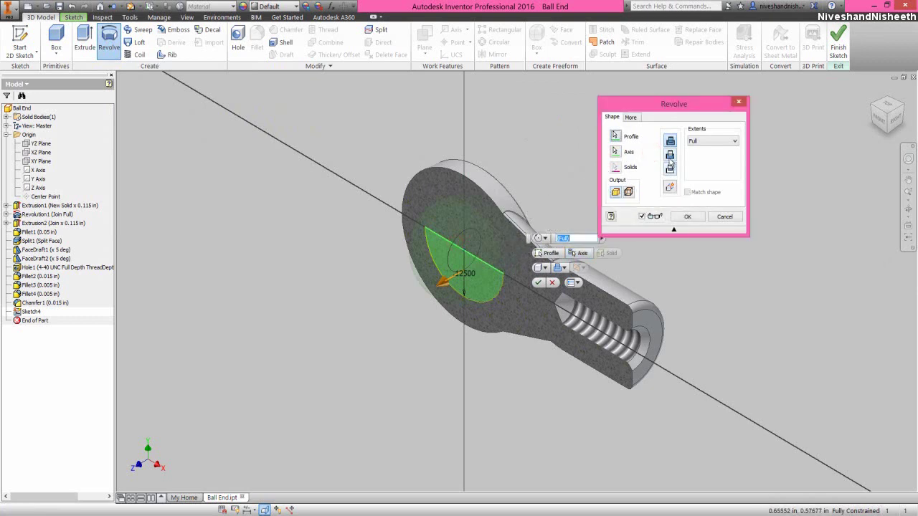
click(670, 157)
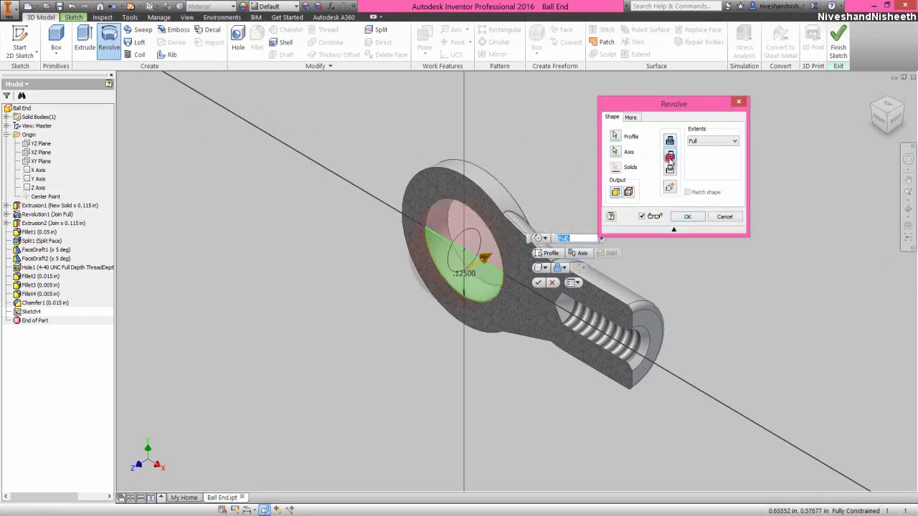
click(686, 218)
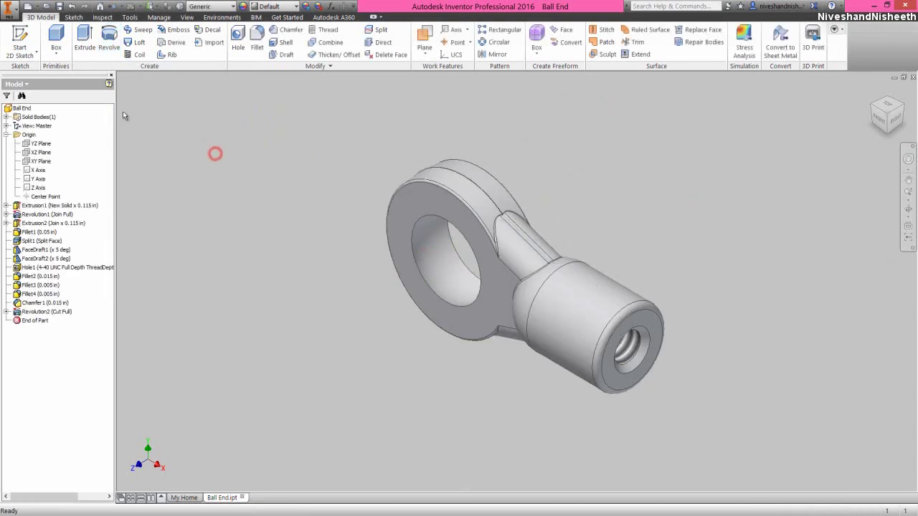
click(245, 207)
- Chamfer the circular edges of the disc's bore with a distance of 0.005 in
click(285, 31)
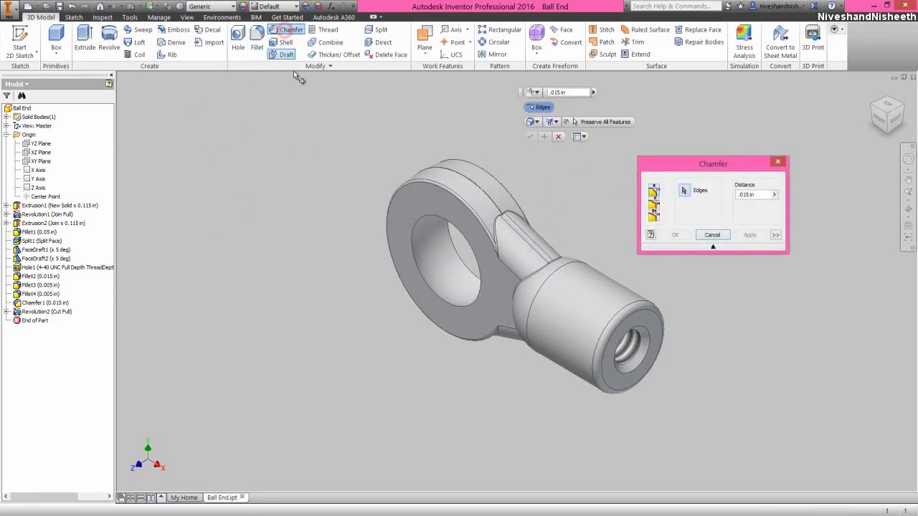
click(740, 195)
click(749, 195)
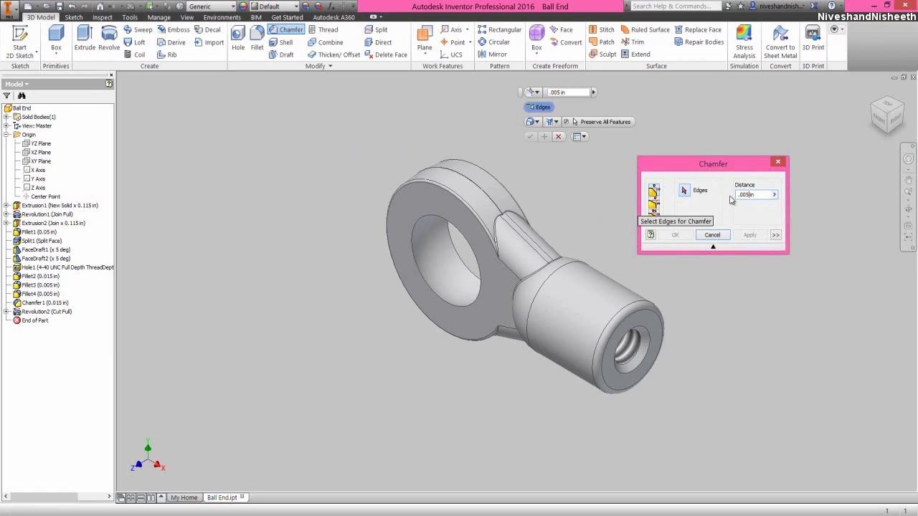
click(413, 253)
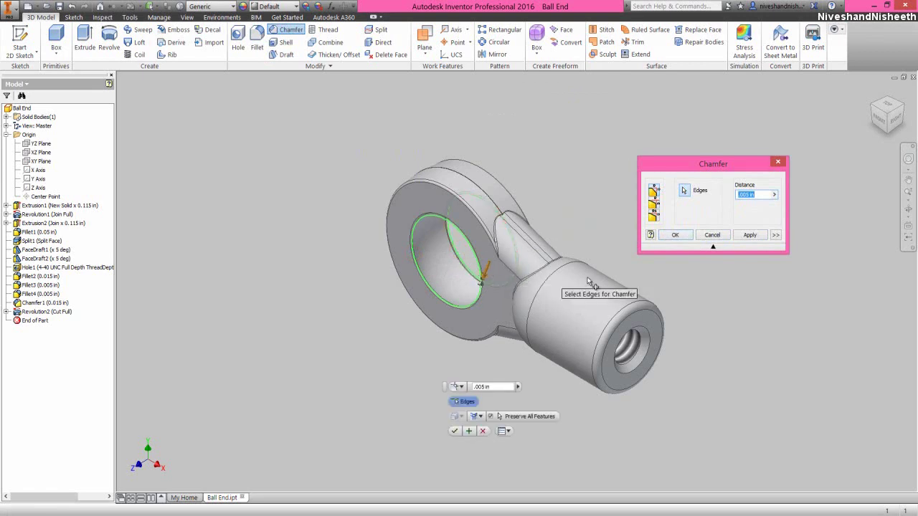
click(675, 239)
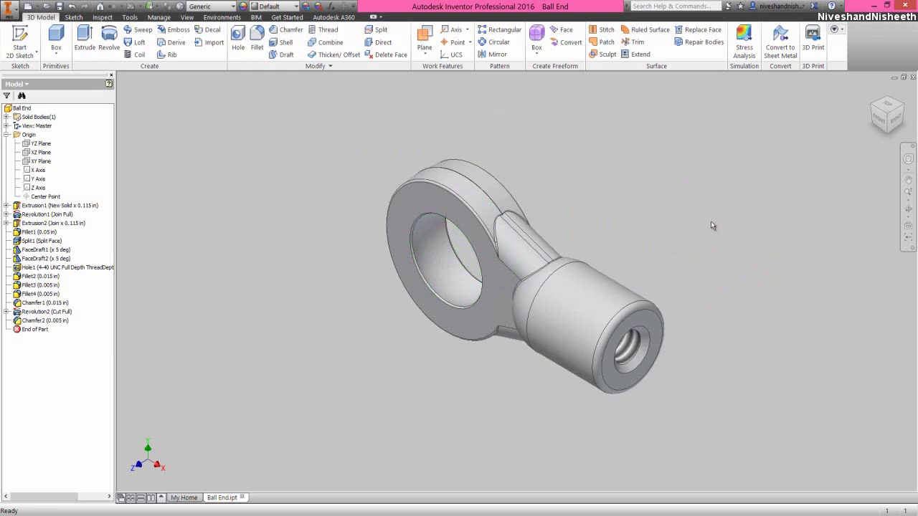
- Collapse all expanded nodes of the Ball End part's model tree
click(284, 184)
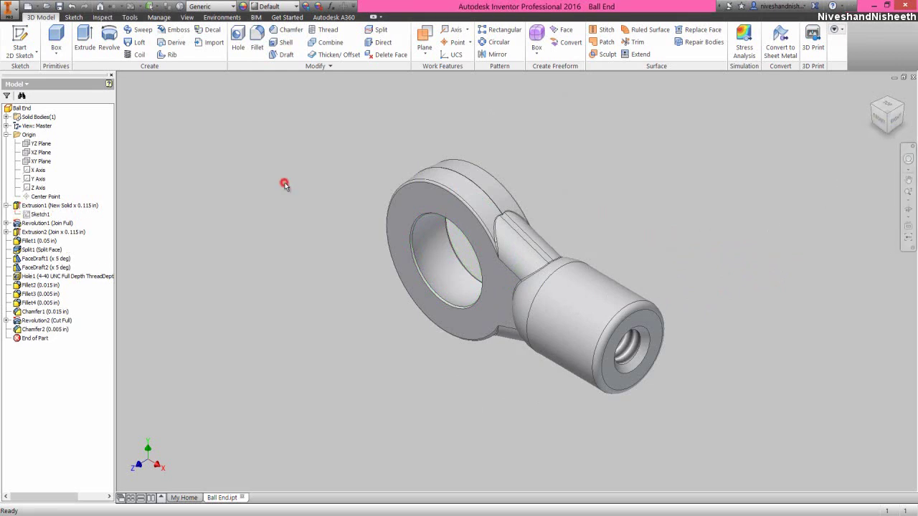
right_click(85, 132)
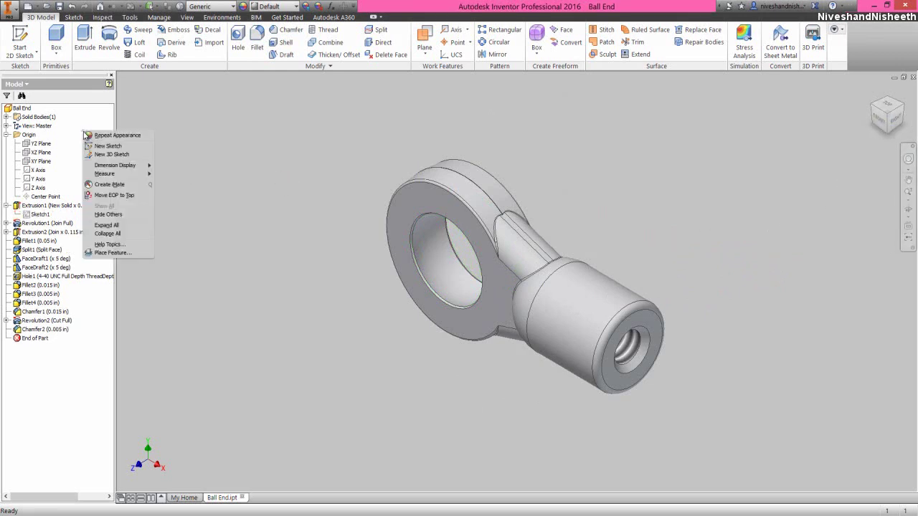
click(103, 233)
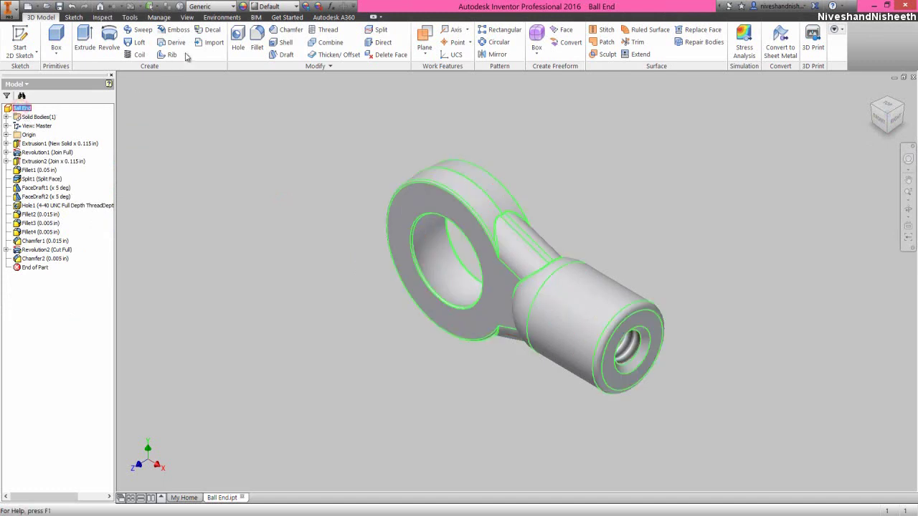
- Apply the Lead appearance from the Metal category of the Autodesk Appearance Library to the whole Ball End part
click(243, 5)
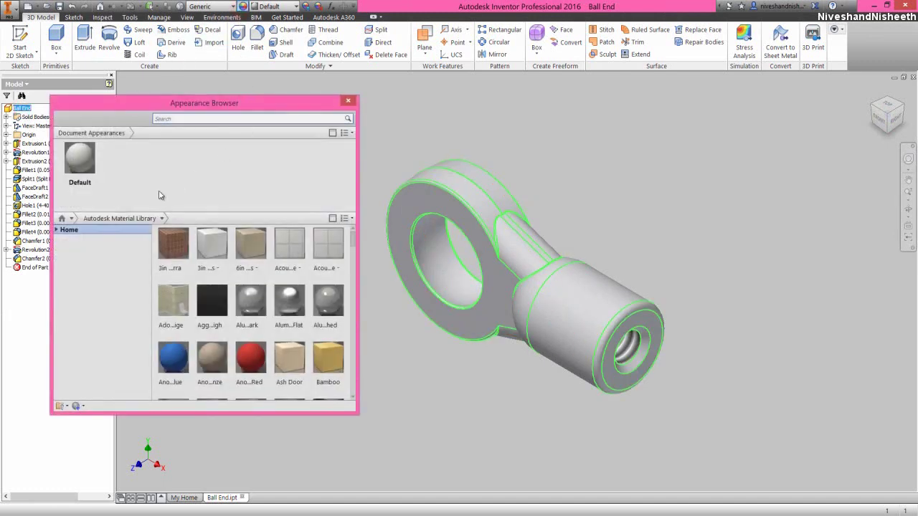
scroll(284, 337, down, 2)
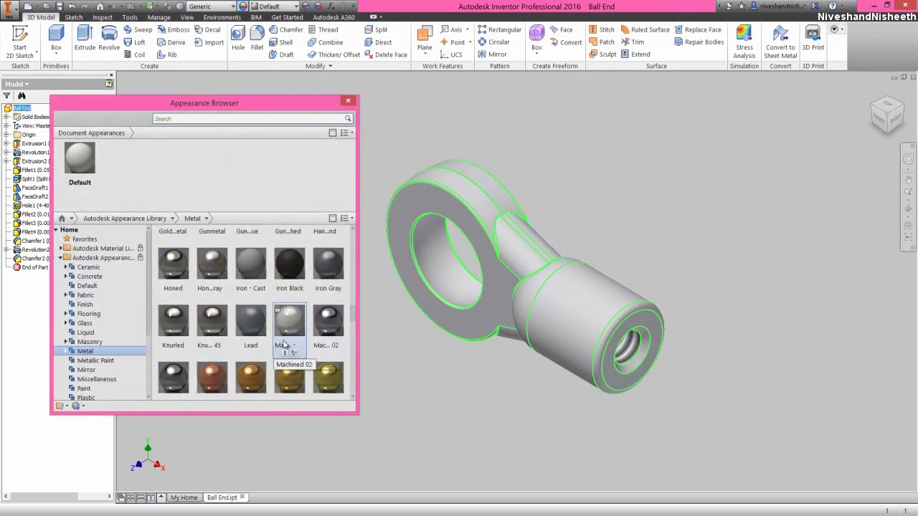
click(248, 328)
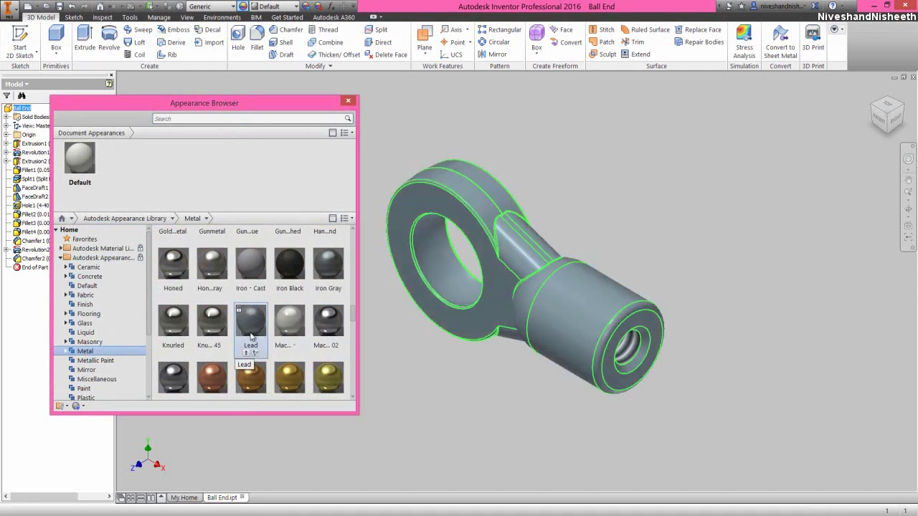
click(247, 347)
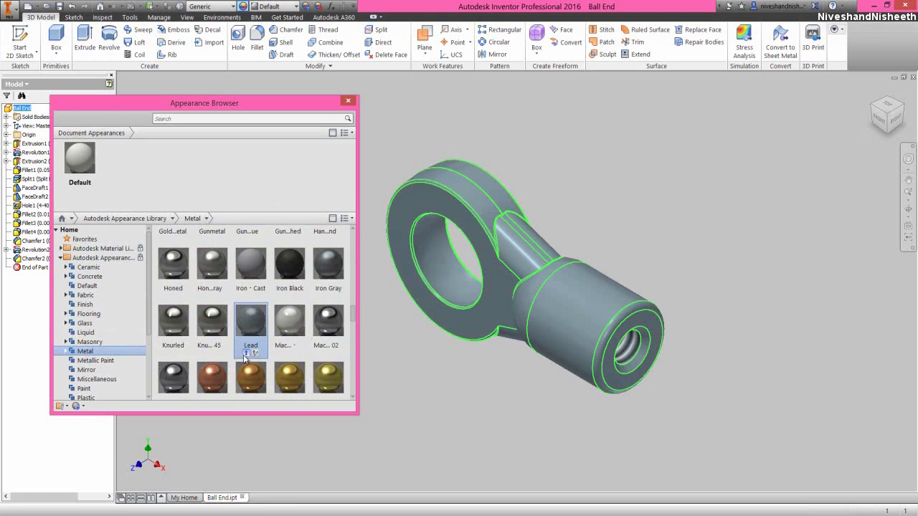
click(245, 353)
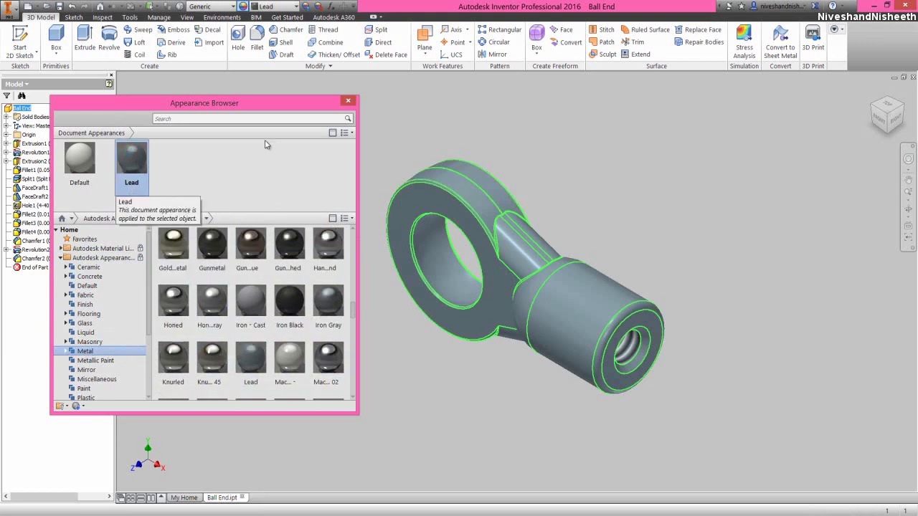
click(347, 101)
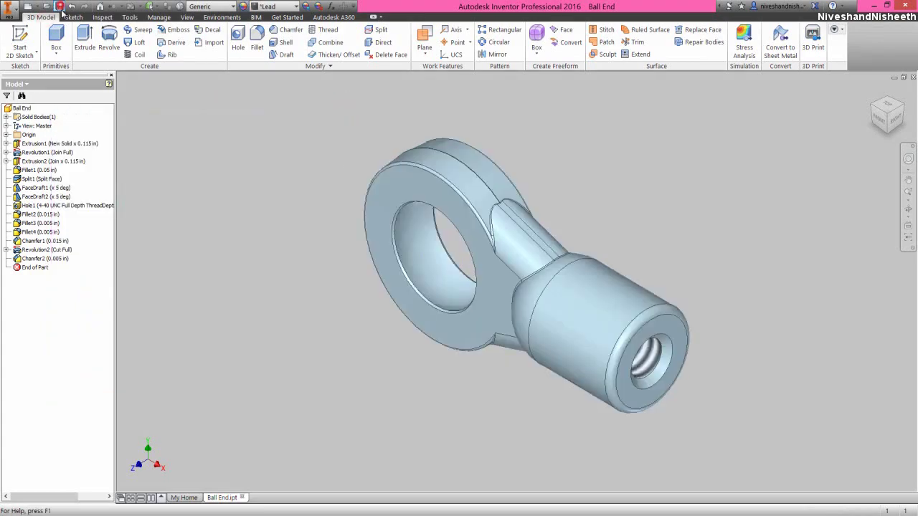
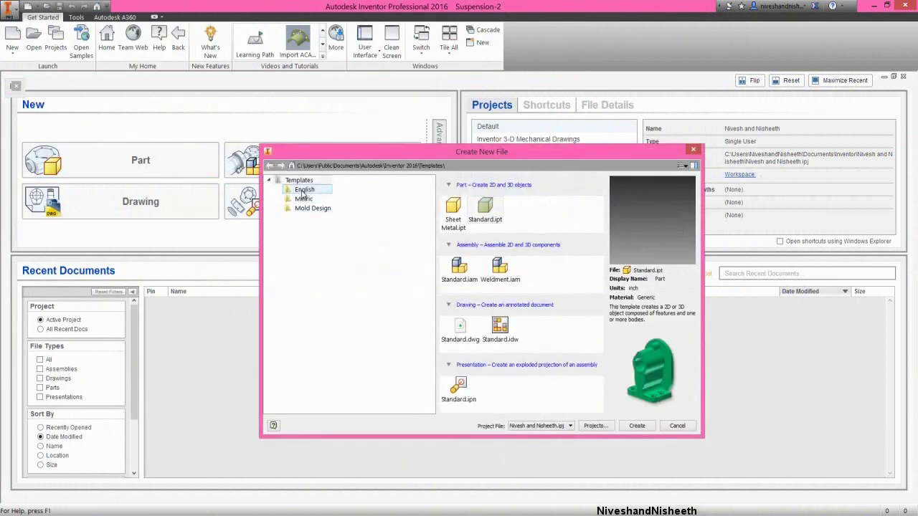
- Create a new assembly from the English Standard (in).iam template
click(304, 189)
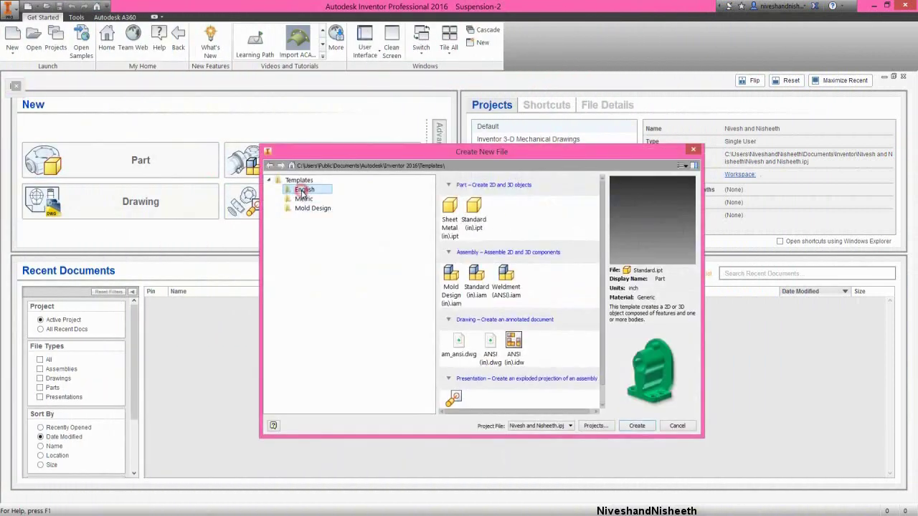
click(476, 285)
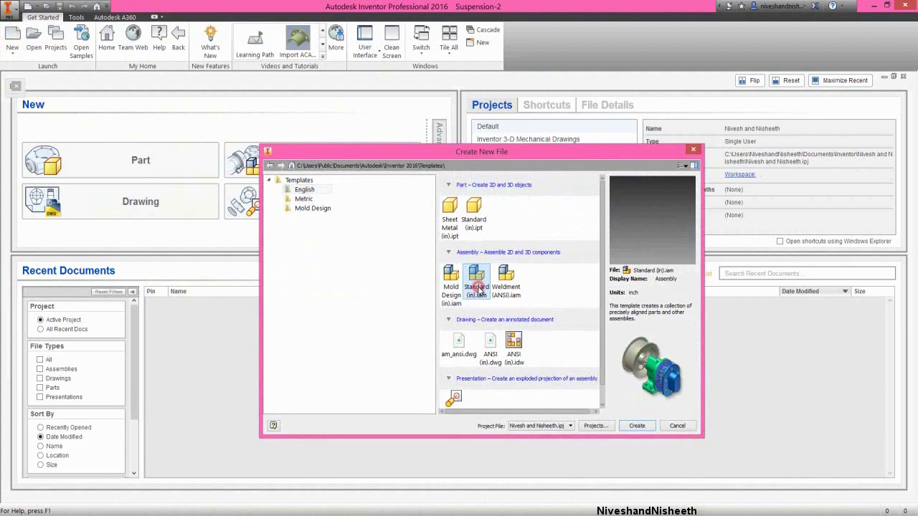
click(634, 426)
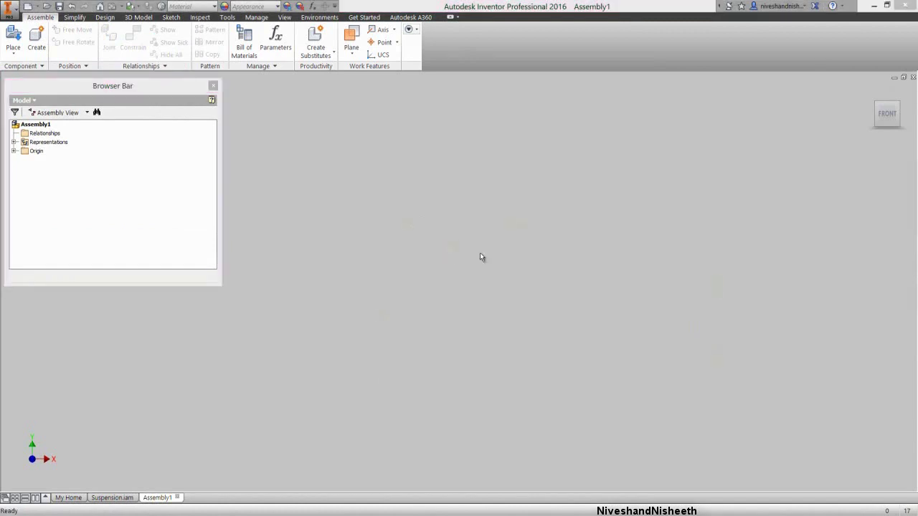
- Place one Ball End part from the Suspension folder into the assembly, grounded at the origin
right_click(479, 253)
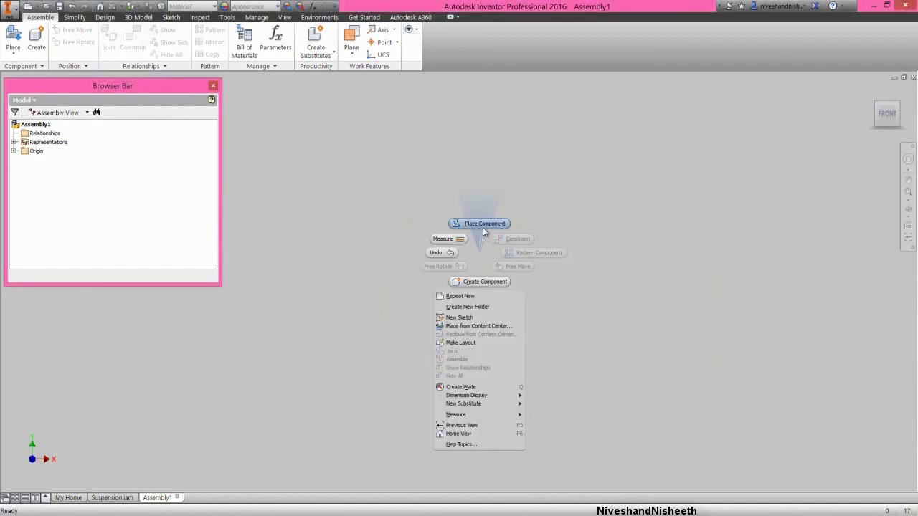
click(482, 225)
click(550, 226)
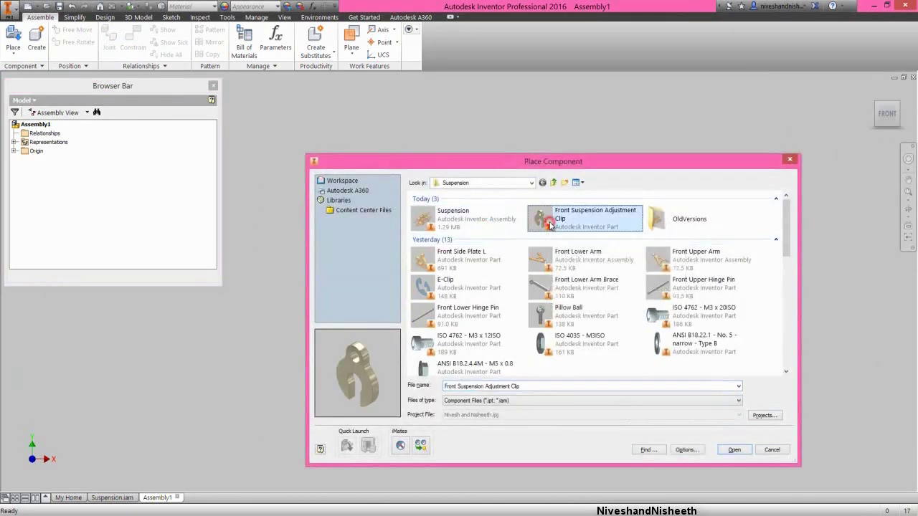
key(b)
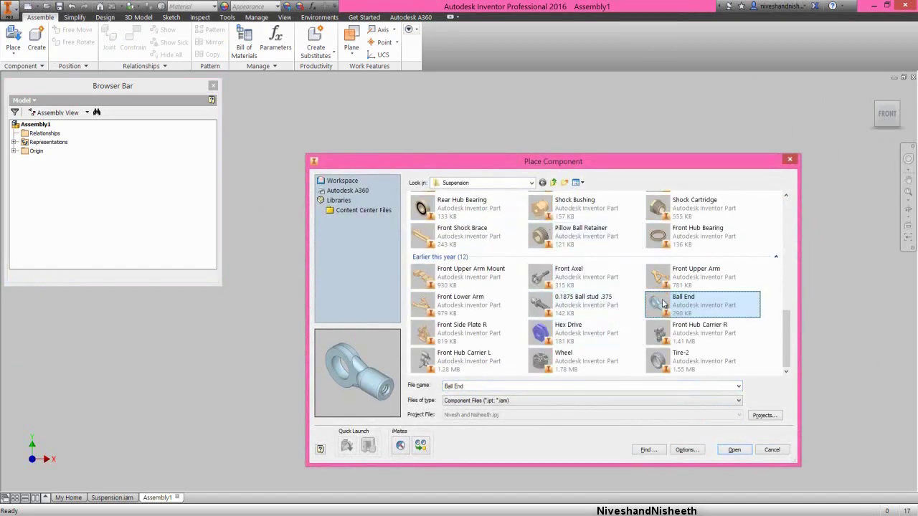
double_click(664, 301)
right_click(522, 289)
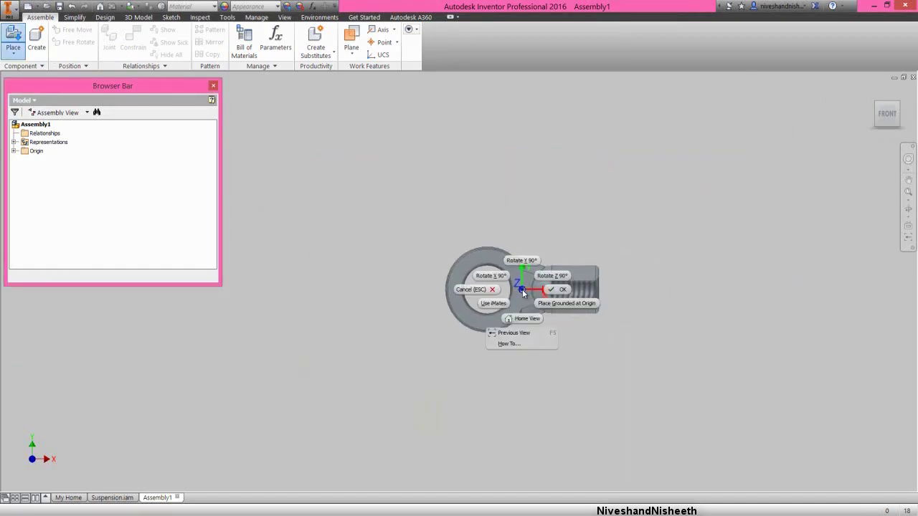
click(550, 306)
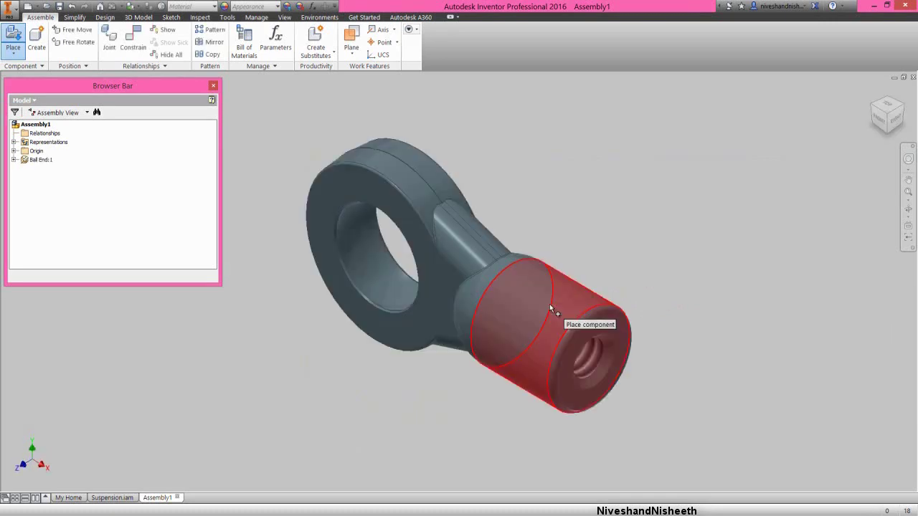
right_click(610, 220)
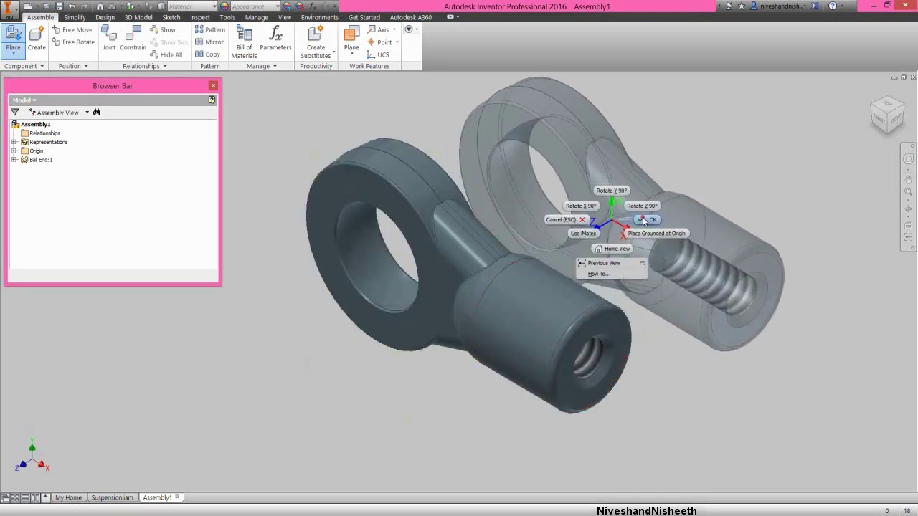
click(646, 219)
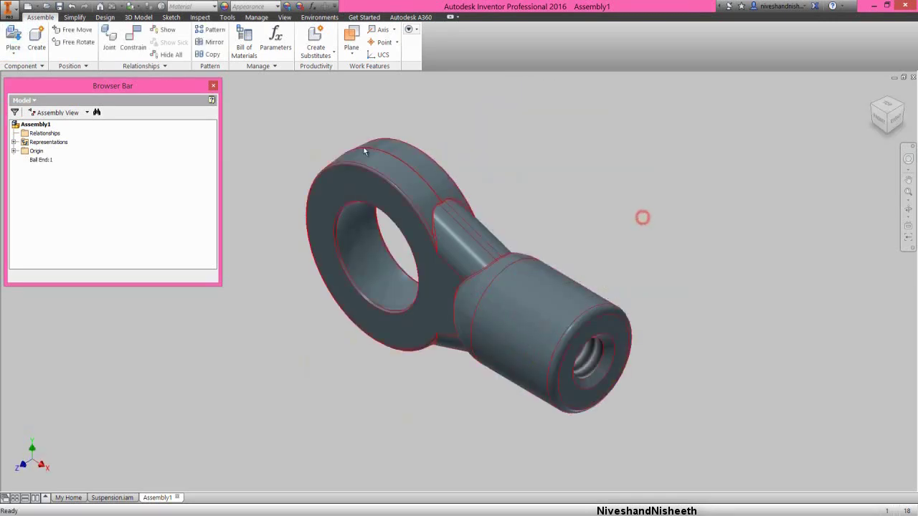
- Save the assembly in the Suspension folder under the name Ball End
click(59, 6)
double_click(451, 226)
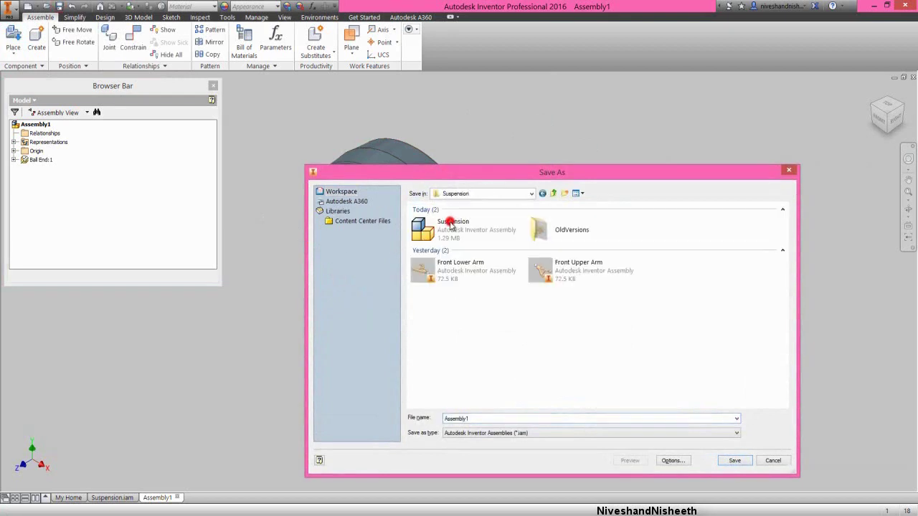
double_click(481, 419)
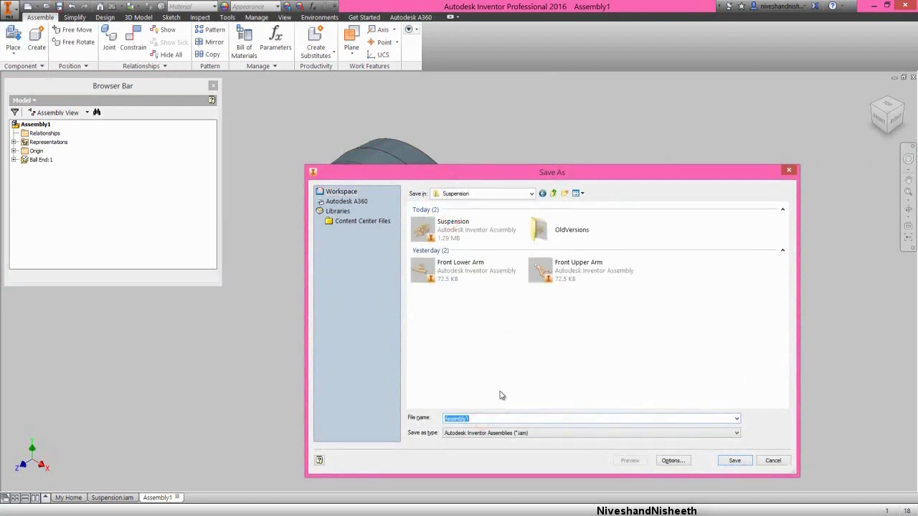
text(Ball End)
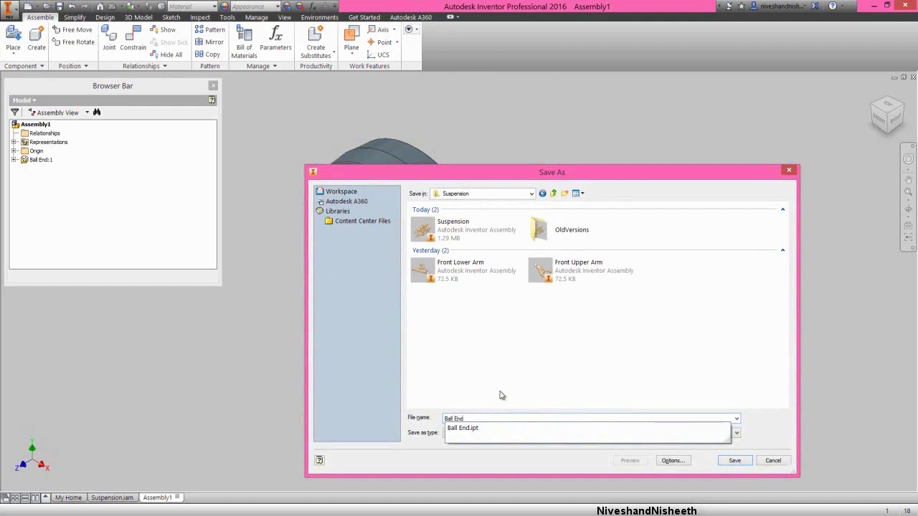
click(735, 460)
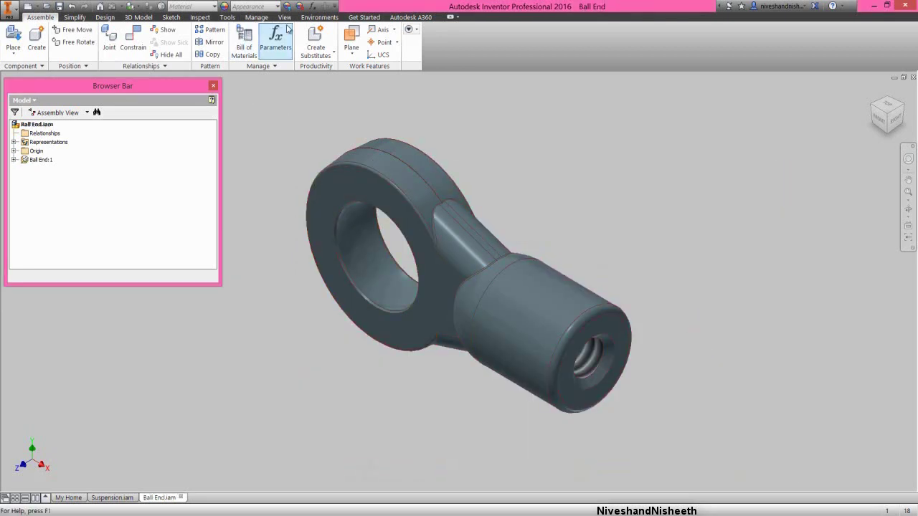
- Import the saved lighting style Copy of Two Lights-1 into the assembly's lighting styles
click(286, 18)
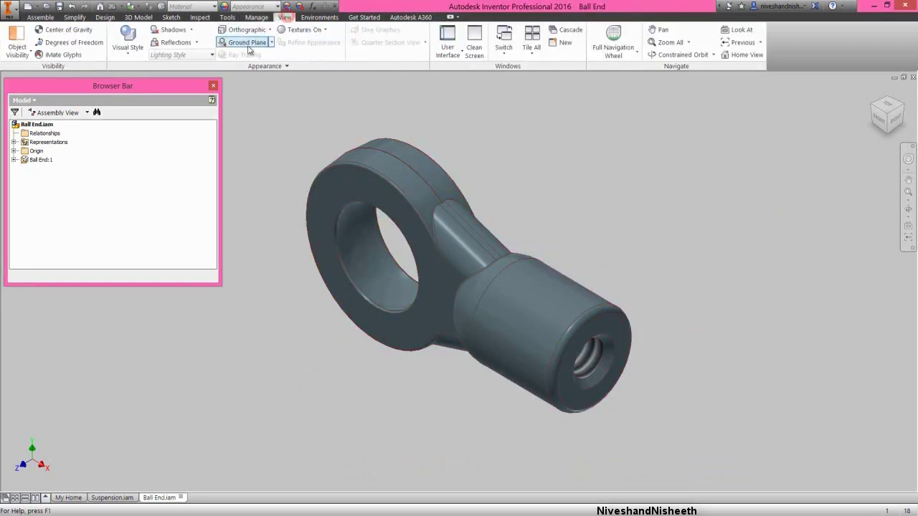
click(179, 55)
click(171, 306)
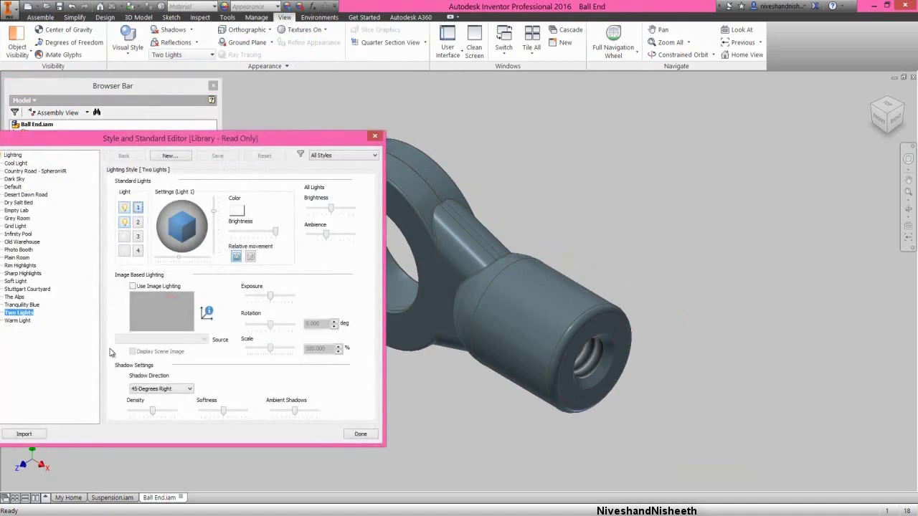
click(34, 434)
double_click(199, 249)
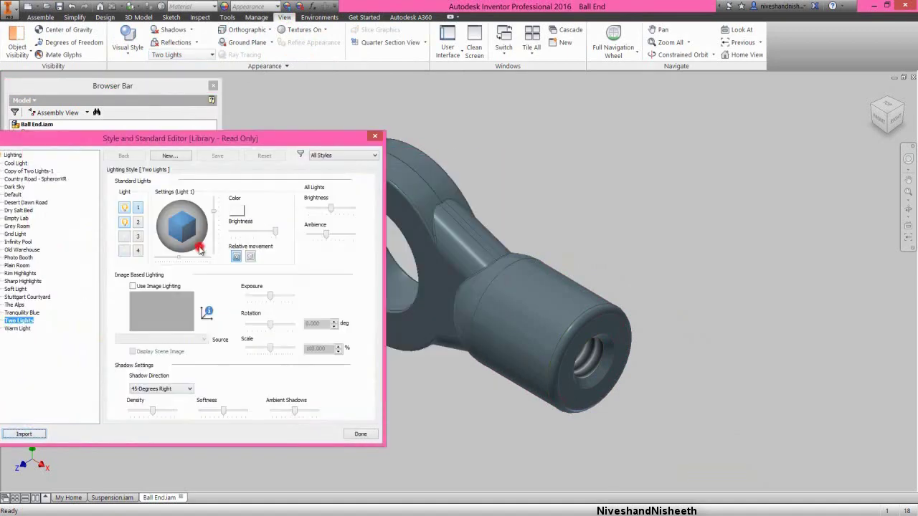
- In the Copy of Two Lights-1 lighting style, turn on light 4 and slightly lower the brightness of all lights
click(50, 172)
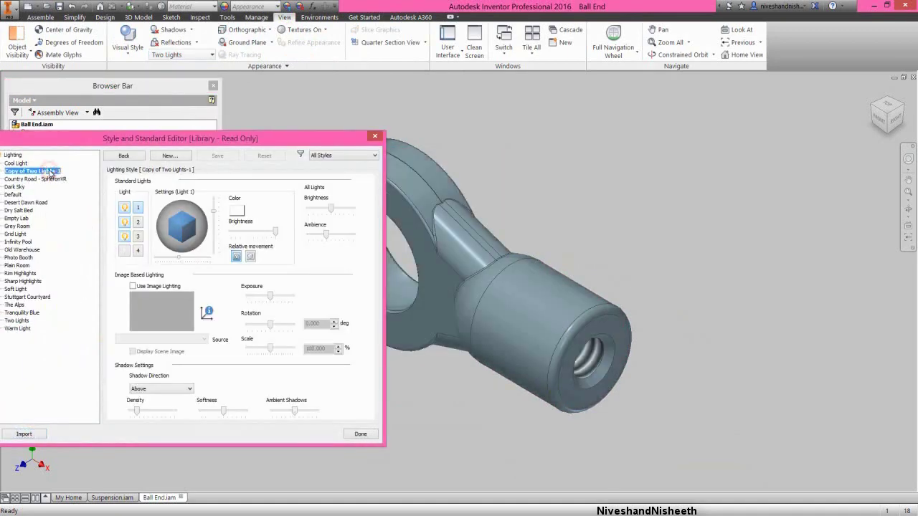
click(138, 251)
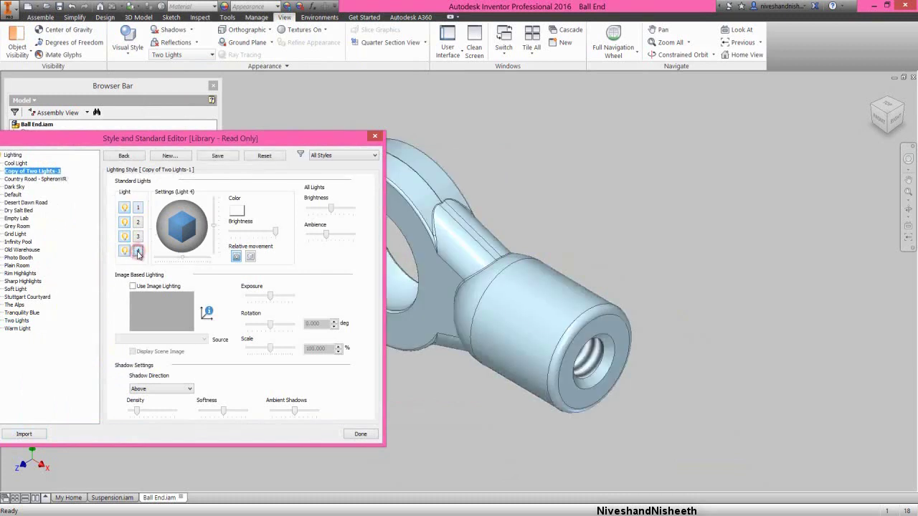
click(332, 210)
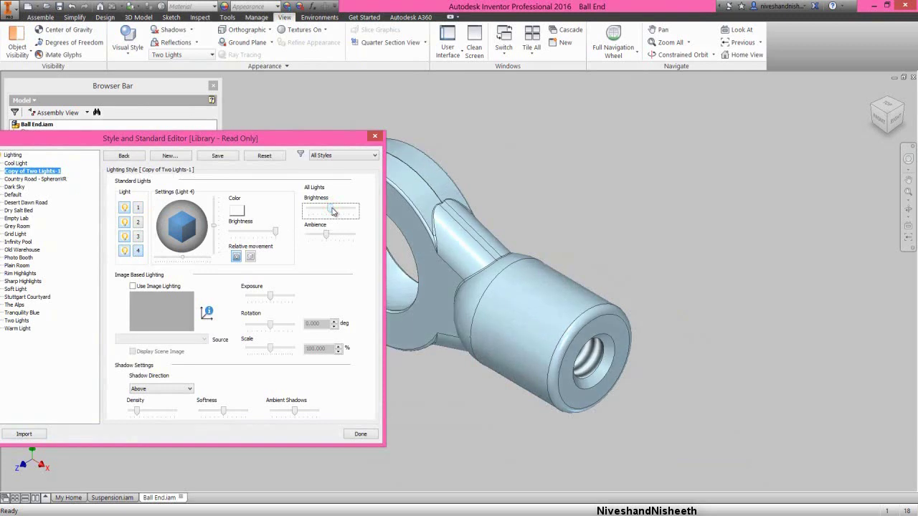
drag(332, 209, 327, 210)
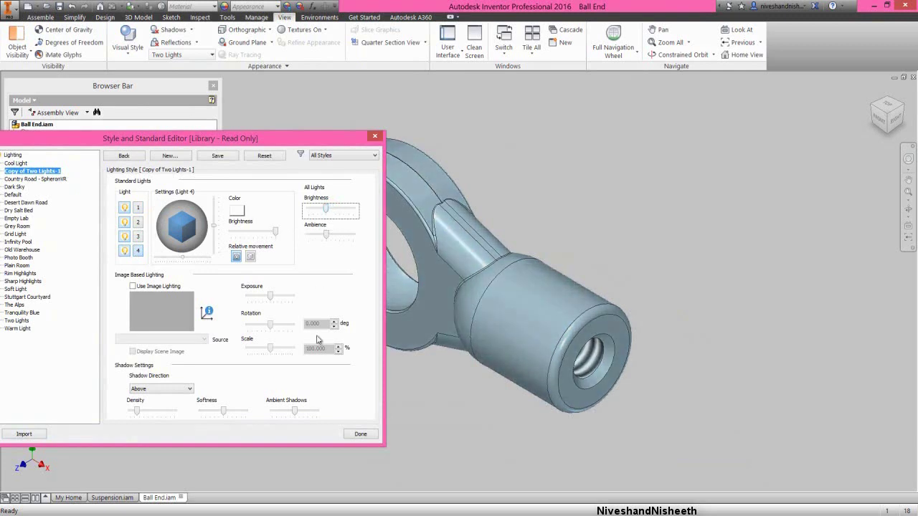
- Finish editing the styles and make Copy of Two Lights-1 the assembly's active lighting style
click(361, 434)
click(159, 321)
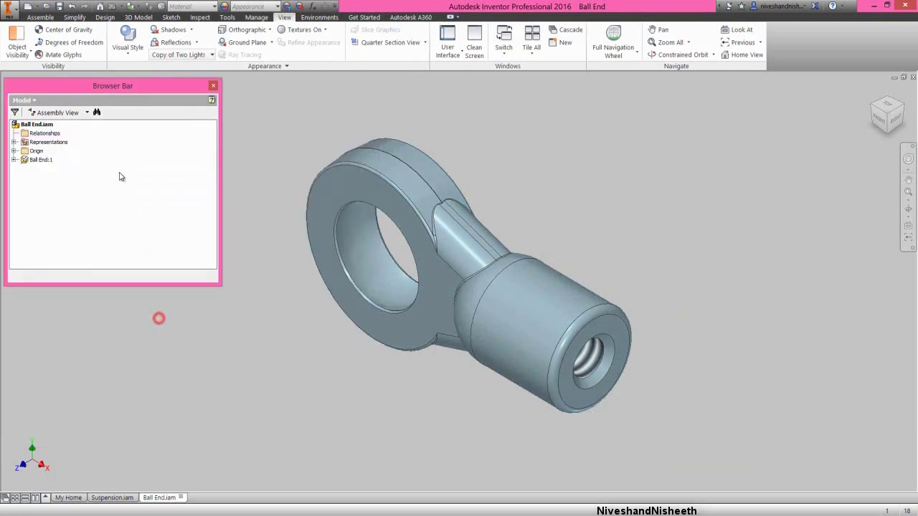
- Place one instance of the 0.25 Ball part from the Suspension folder beside the Ball End
click(40, 17)
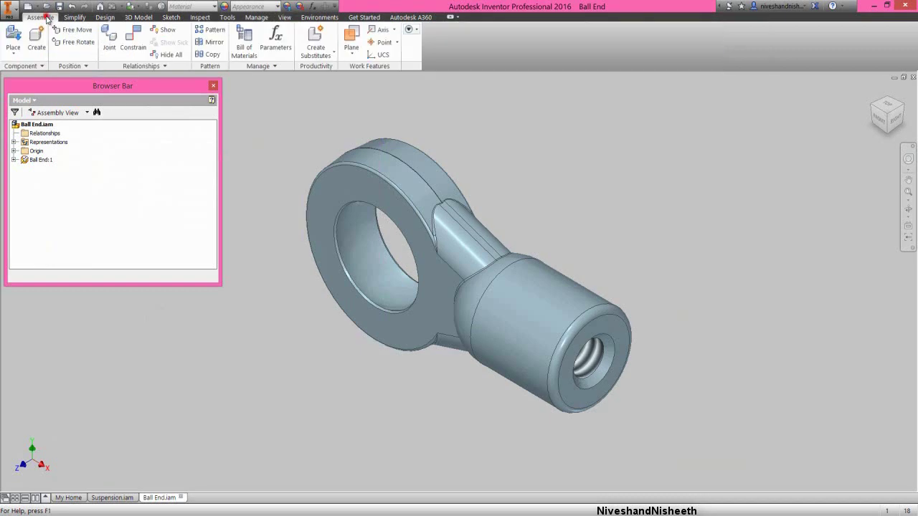
click(13, 35)
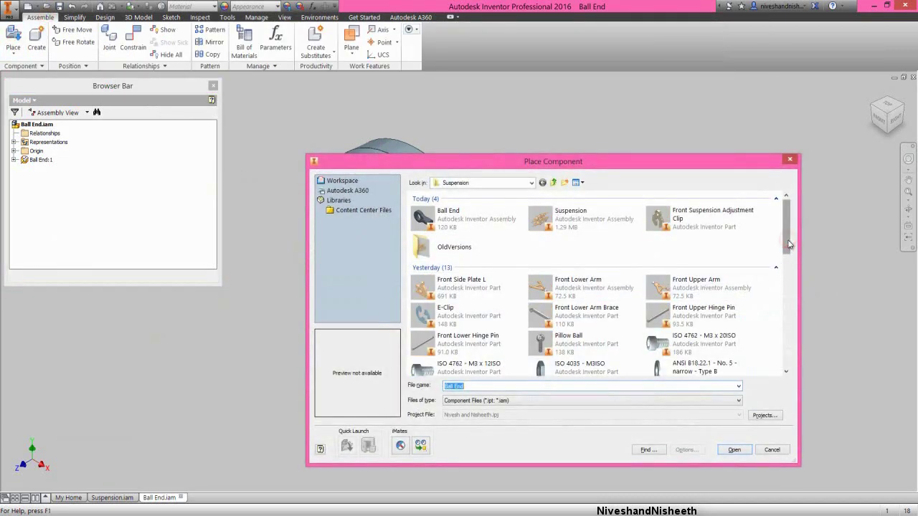
drag(789, 244, 792, 275)
click(481, 336)
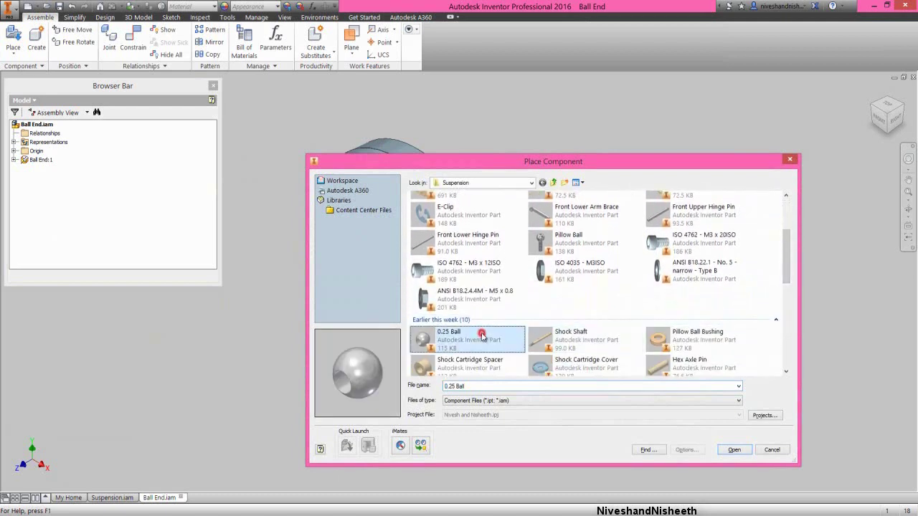
click(735, 454)
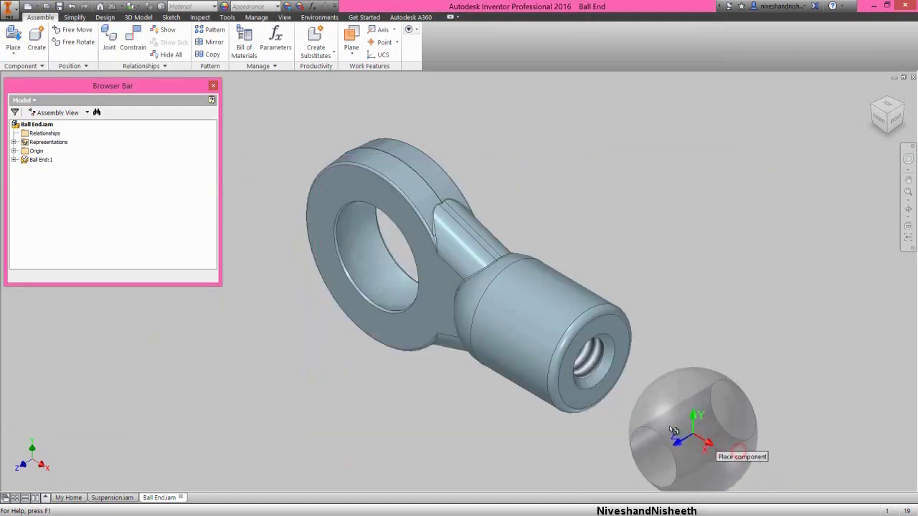
click(261, 362)
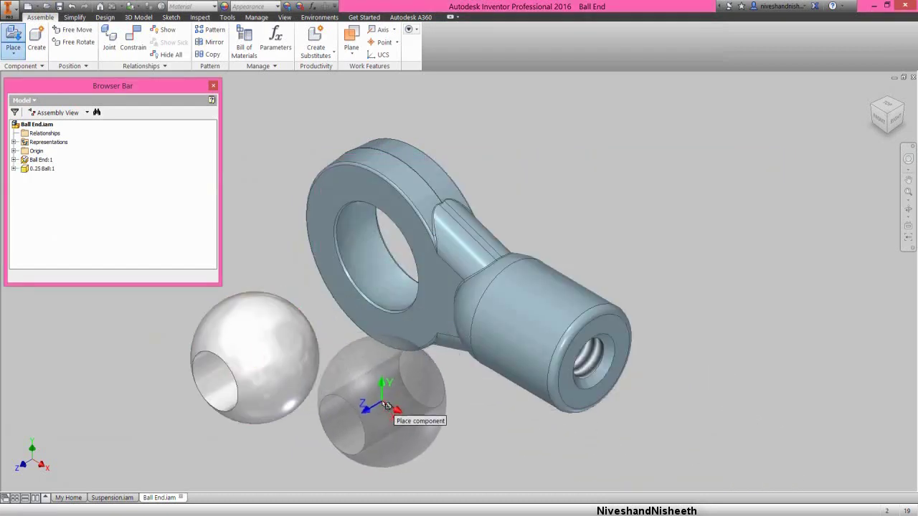
right_click(382, 402)
click(420, 400)
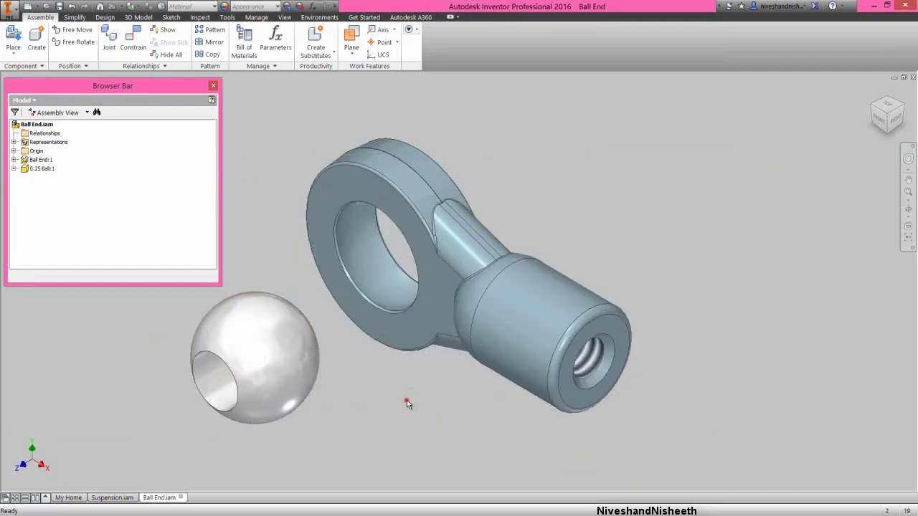
- Mate the XY plane of the 0.25 Ball to the XY plane of the Ball End with a 0.000 in offset
right_click(406, 404)
click(430, 390)
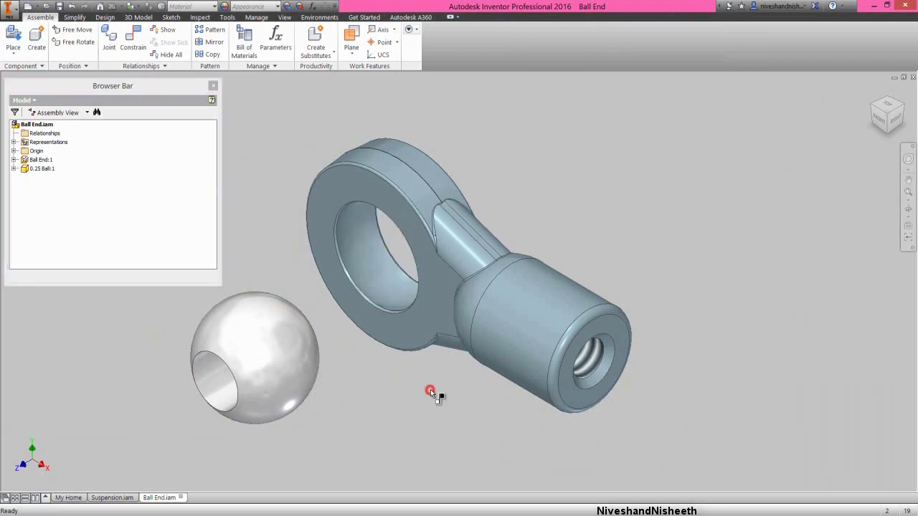
click(14, 169)
click(24, 178)
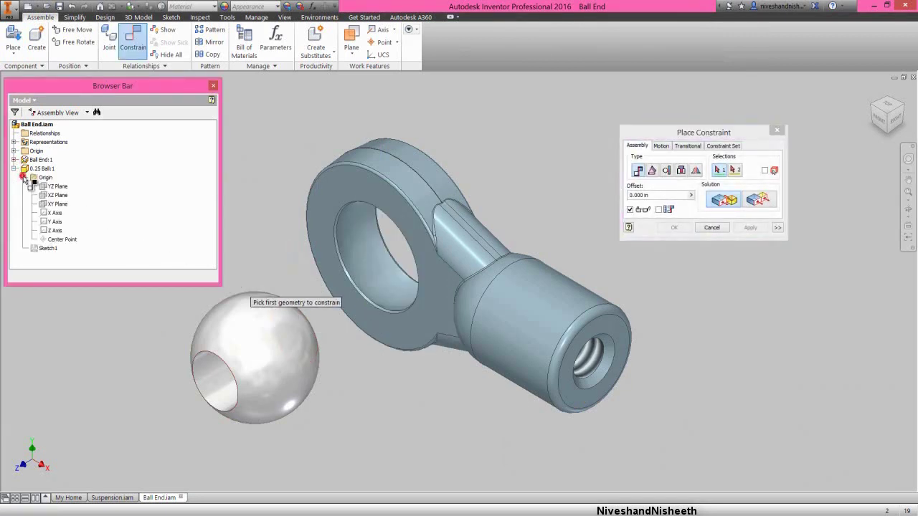
click(60, 204)
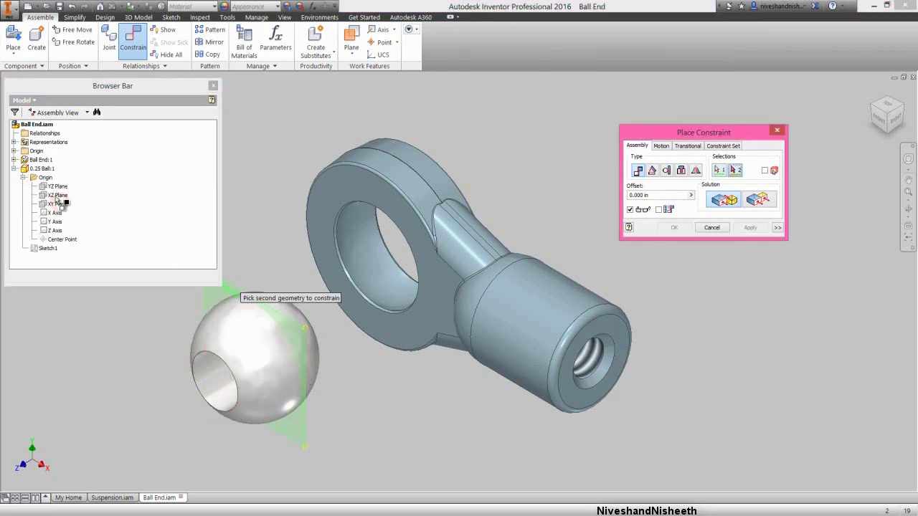
click(14, 160)
click(24, 169)
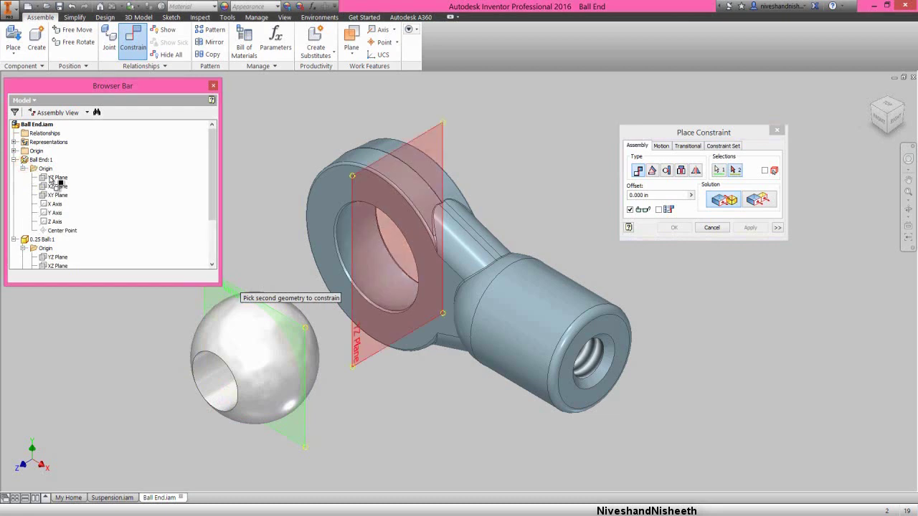
click(58, 194)
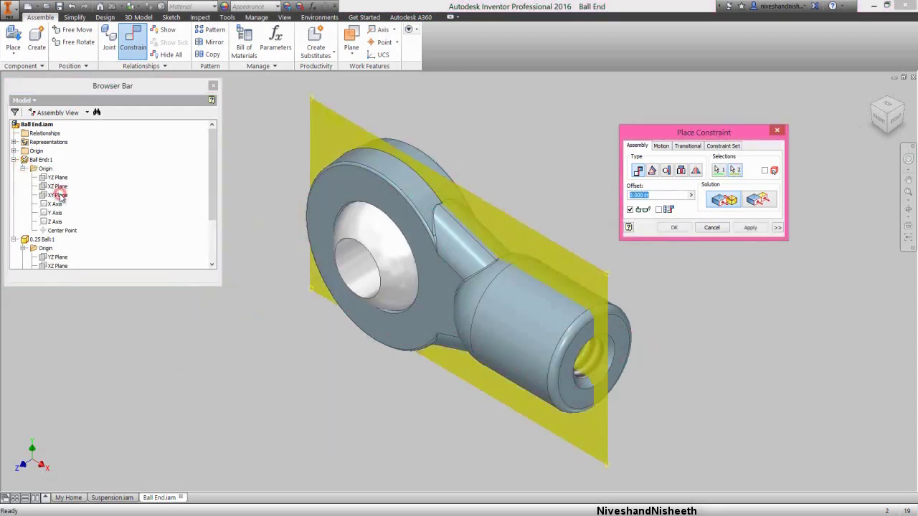
click(750, 227)
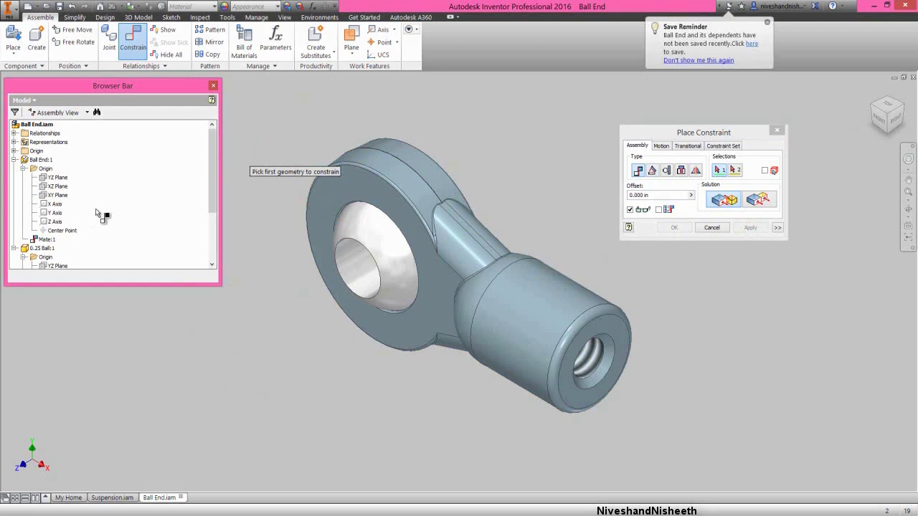
- Mate the axis of the Ball End's ring to the axis of the ball's through hole, and collapse the whole model tree
click(404, 175)
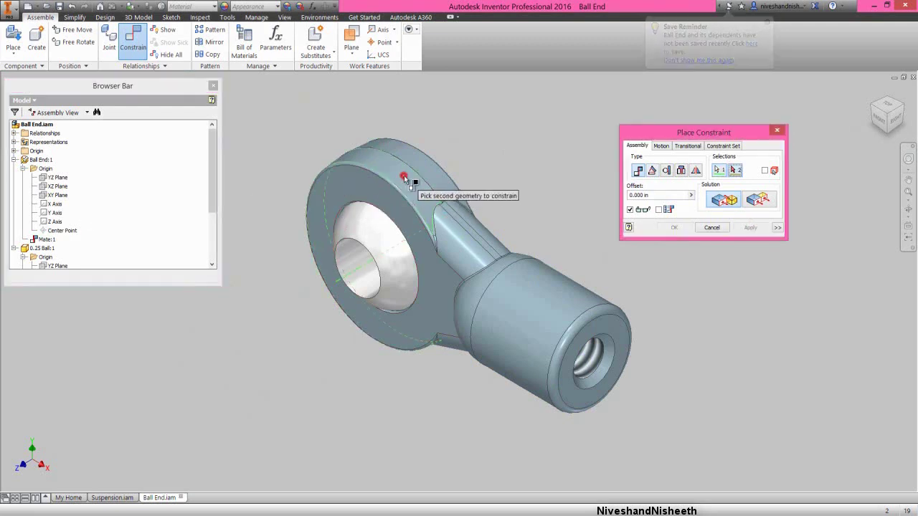
click(368, 243)
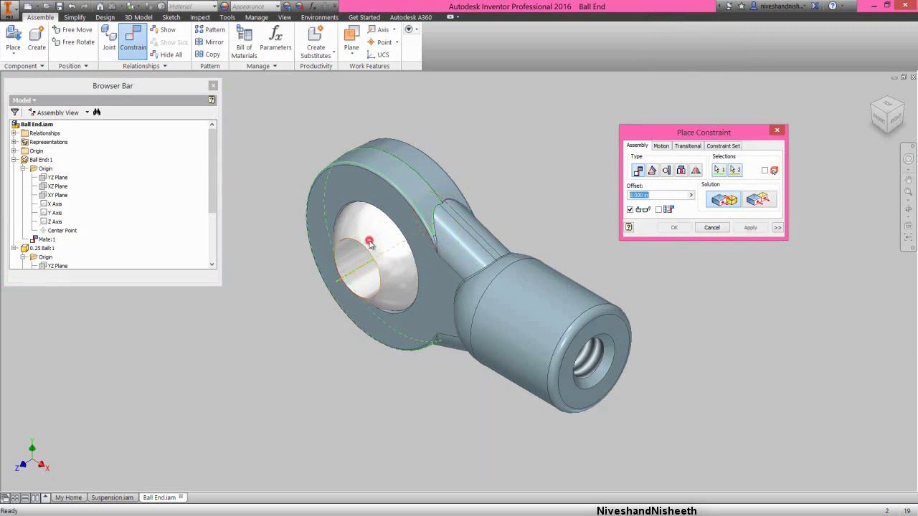
click(667, 228)
right_click(119, 214)
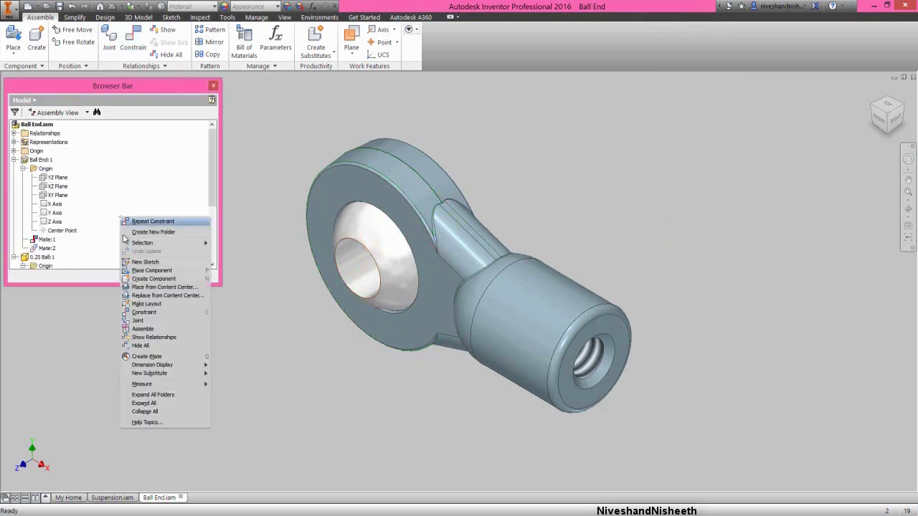
click(149, 413)
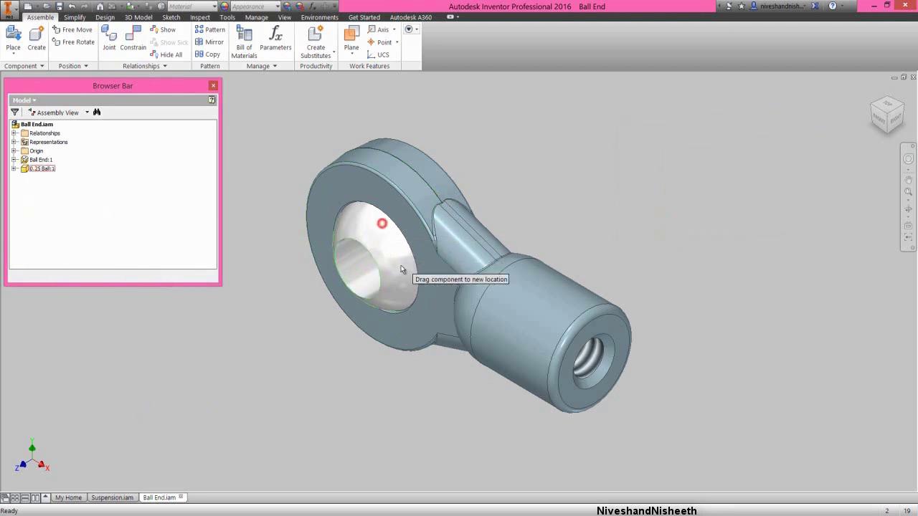
click(522, 167)
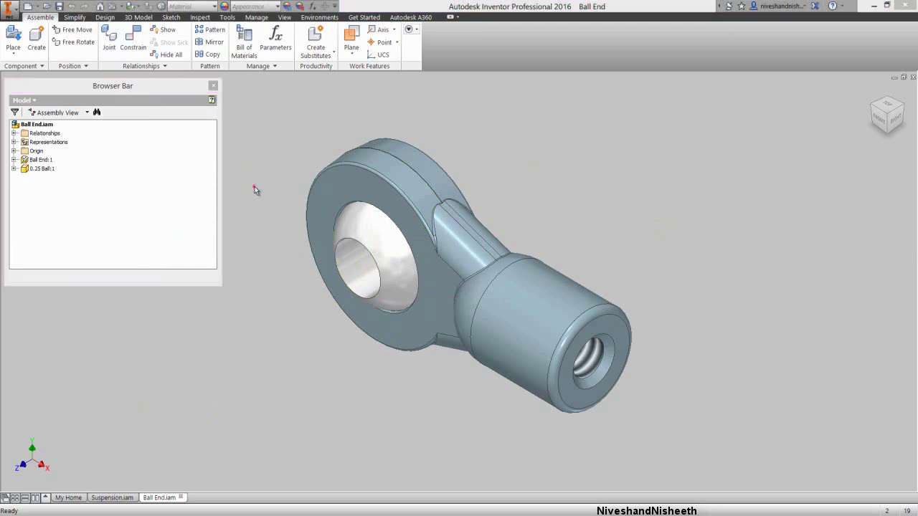
- Create a new assembly from the English Standard (in).iam template
click(28, 7)
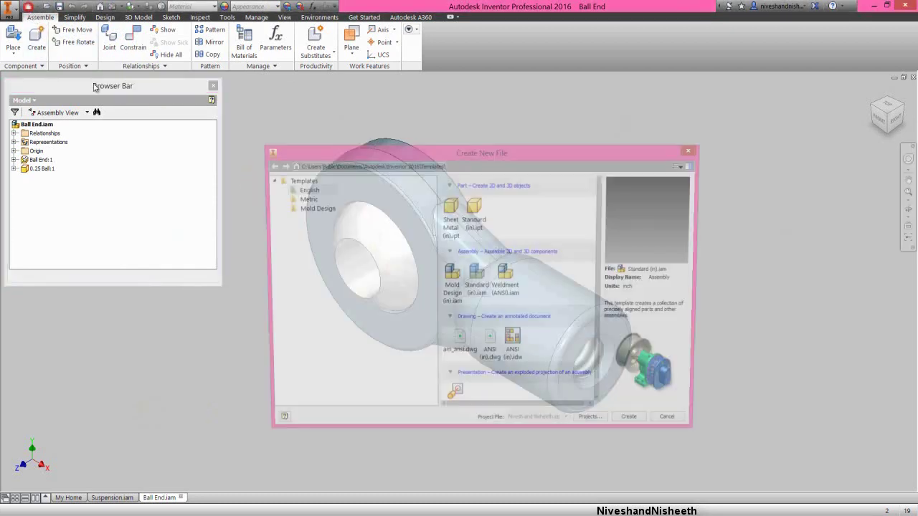
click(306, 189)
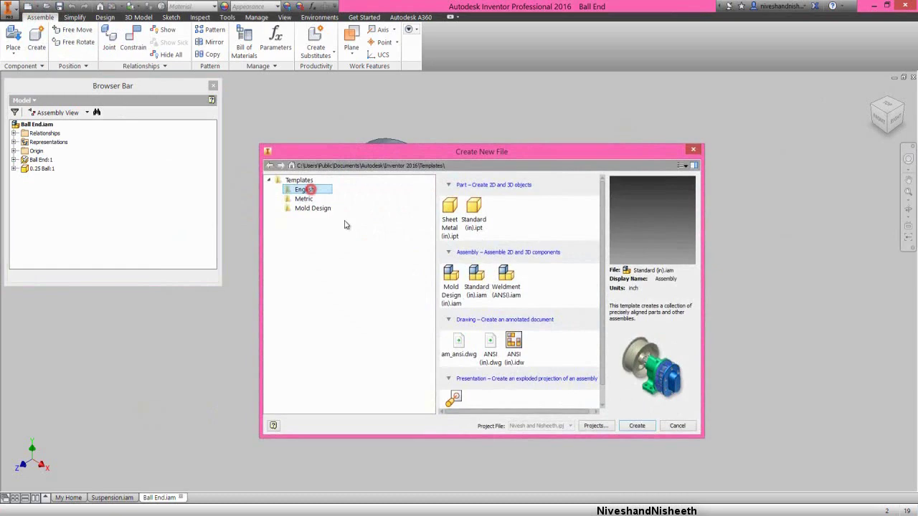
double_click(481, 284)
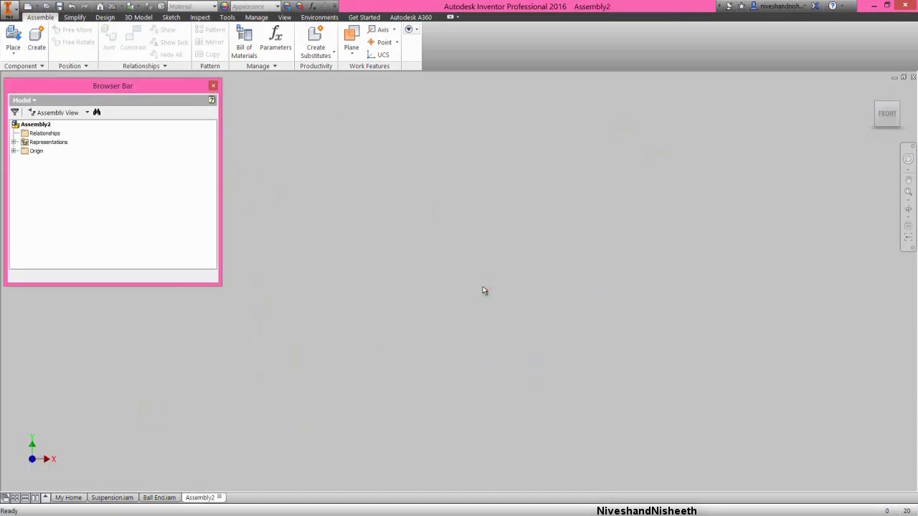
- Place one Shock Shaft part from the Suspension folder, grounded at the new assembly's origin
right_click(482, 287)
click(485, 257)
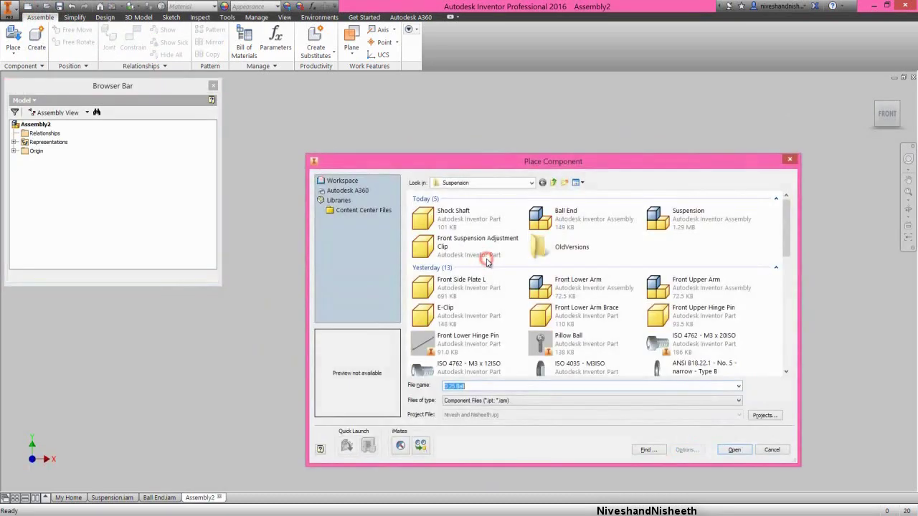
click(484, 253)
click(439, 217)
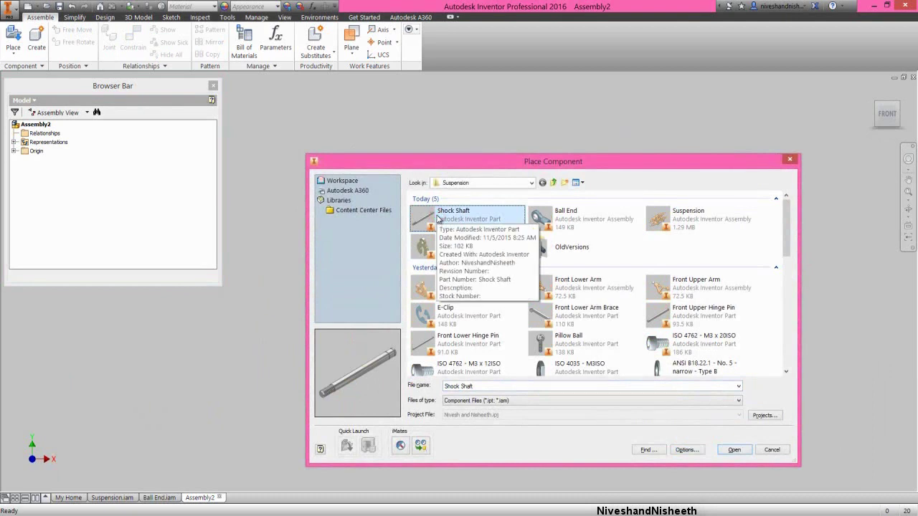
click(734, 450)
right_click(540, 268)
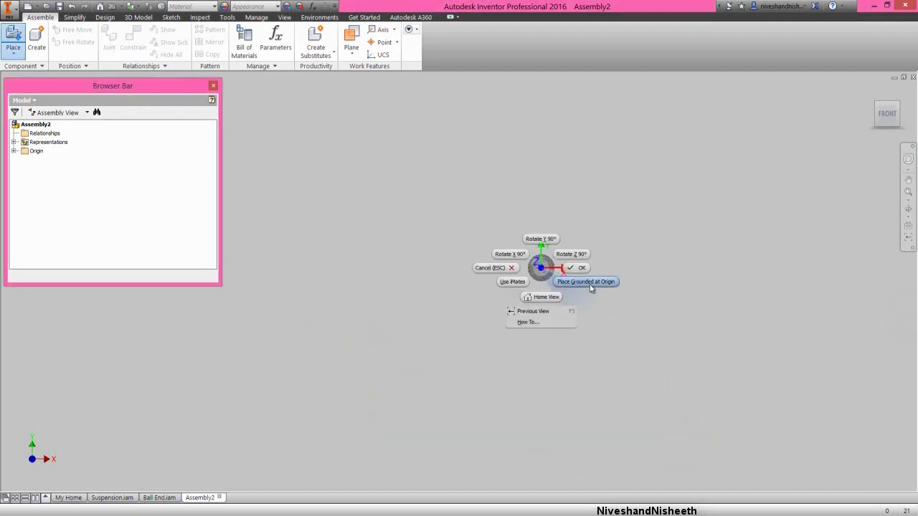
click(590, 282)
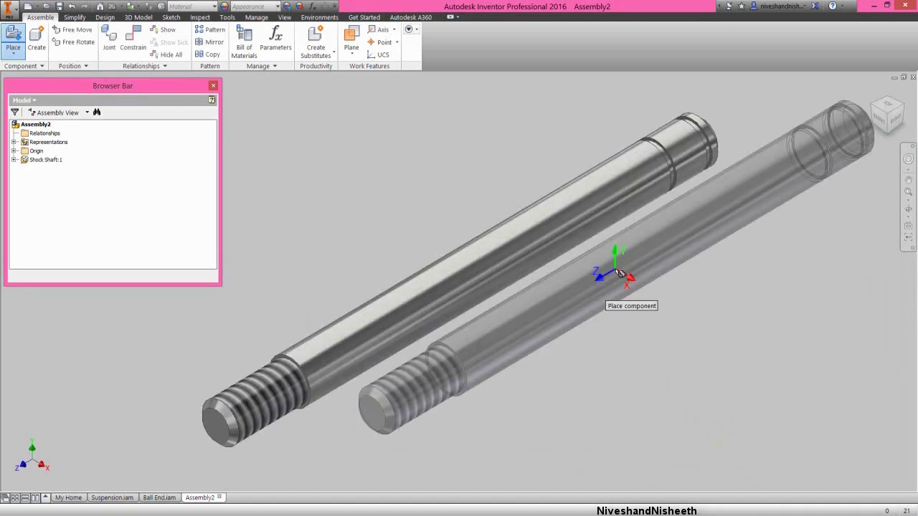
right_click(621, 273)
click(655, 271)
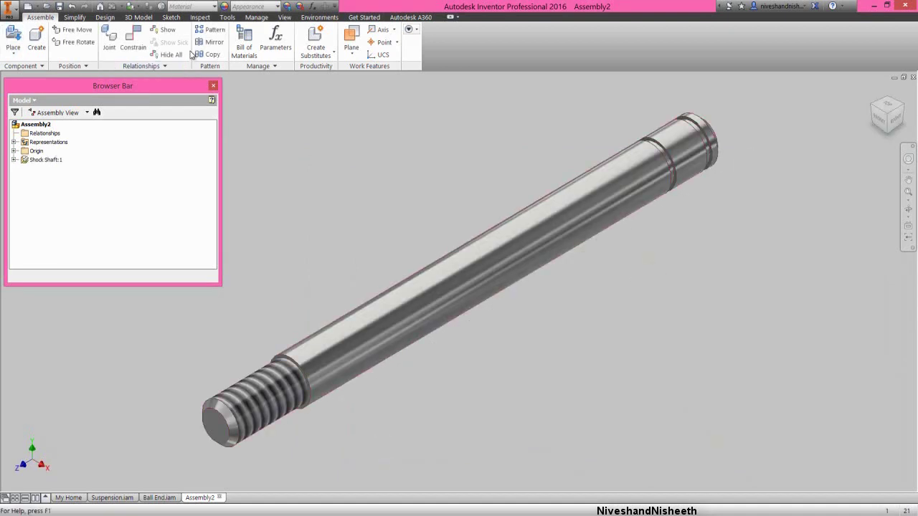
- Import the saved lighting style Copy of Two Lights-1 into the new assembly's lighting styles
click(284, 17)
click(188, 55)
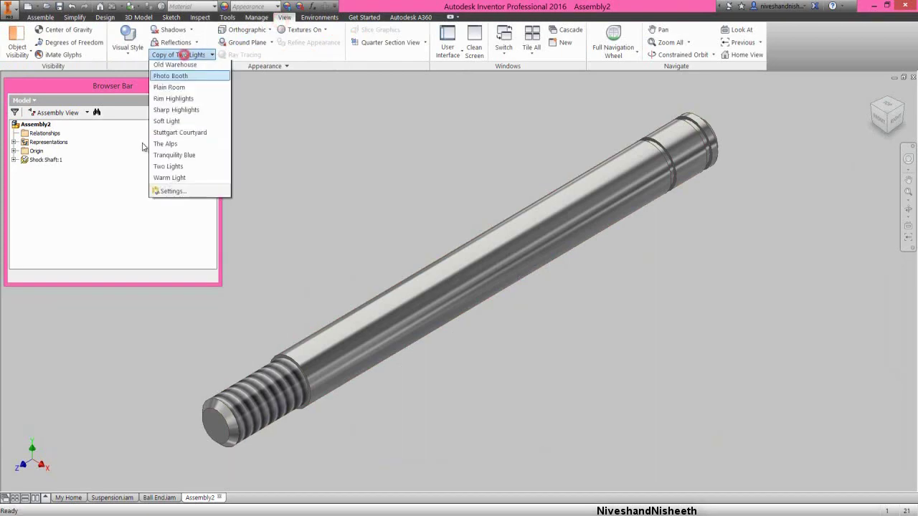
click(176, 305)
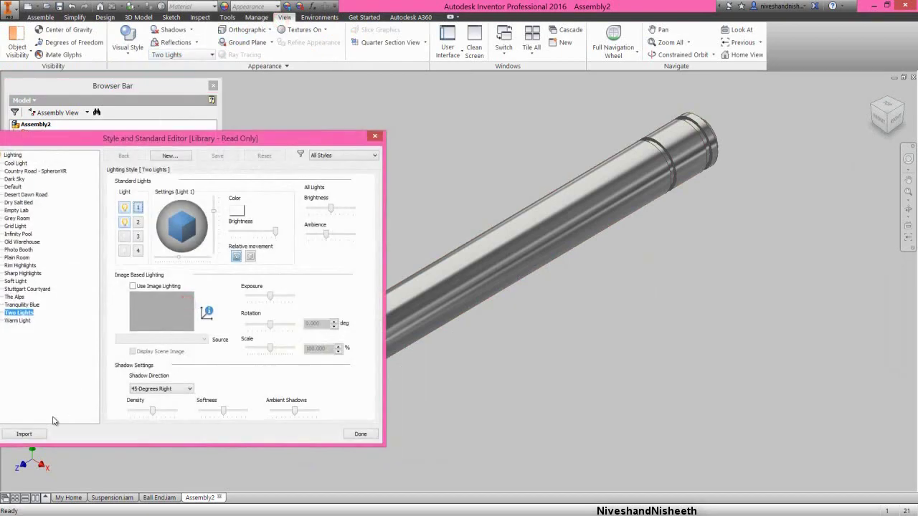
click(34, 435)
double_click(190, 251)
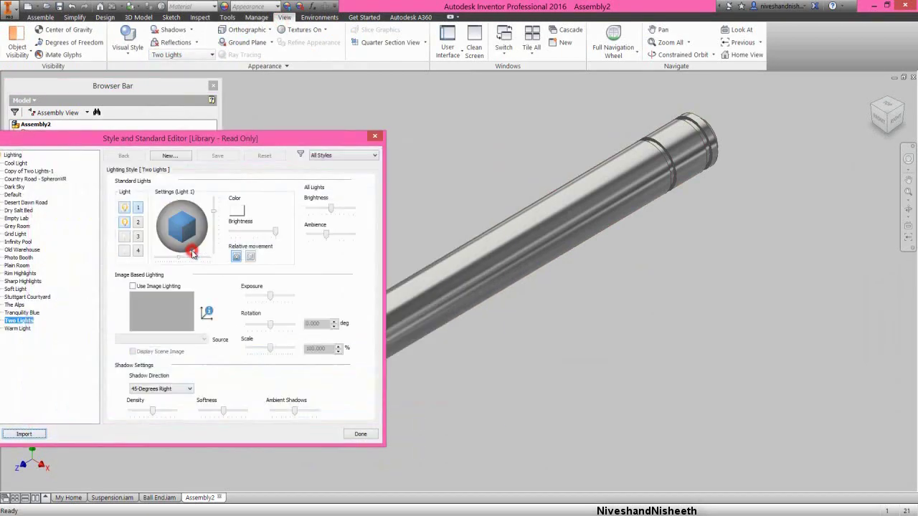
- In the Copy of Two Lights-1 style, turn on light 4, slightly lower the brightness of all lights, and save the edits
click(50, 172)
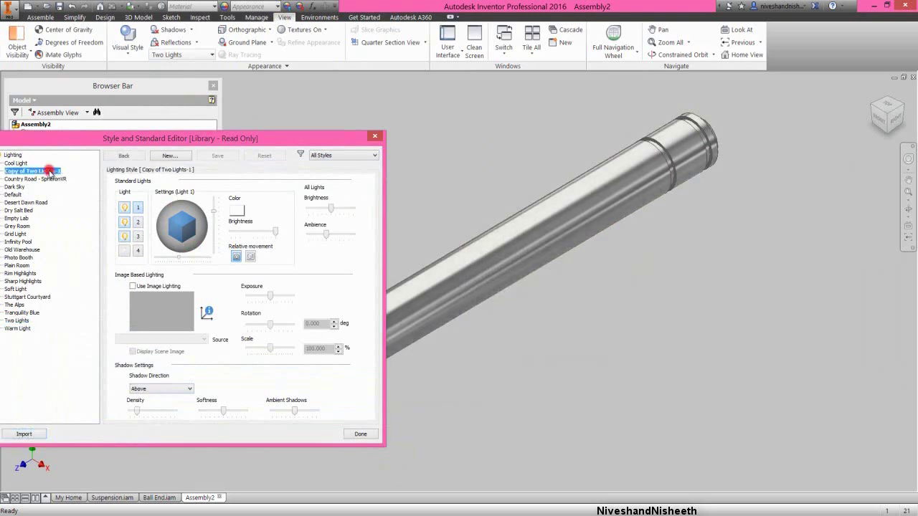
click(126, 251)
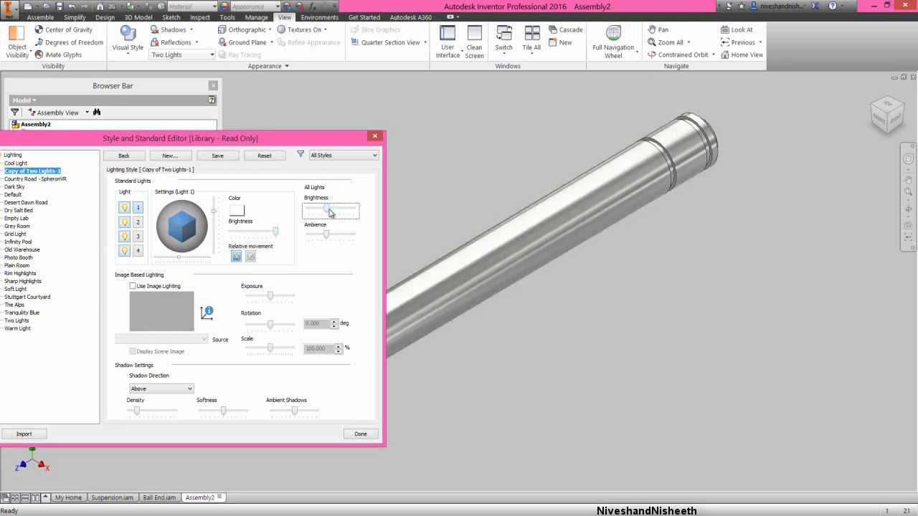
click(358, 435)
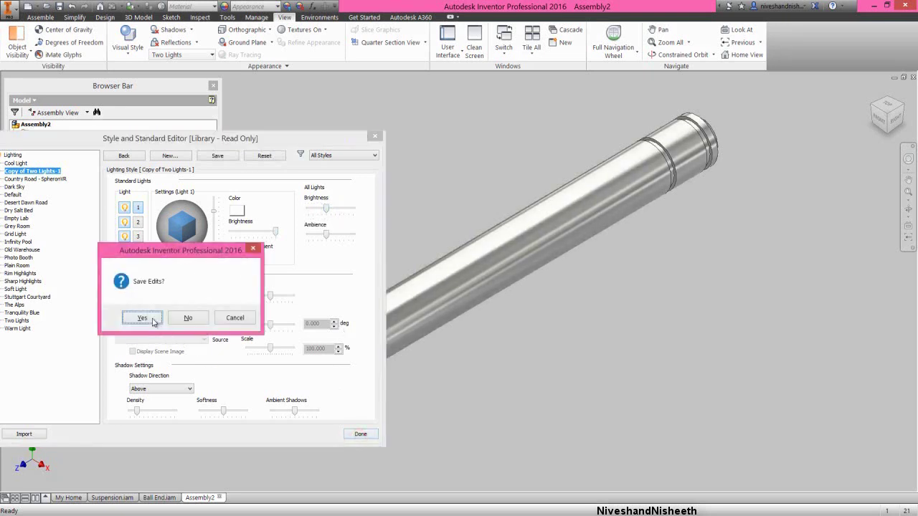
click(142, 317)
- Save the new assembly as Shock Strut in the Suspension folder
click(43, 17)
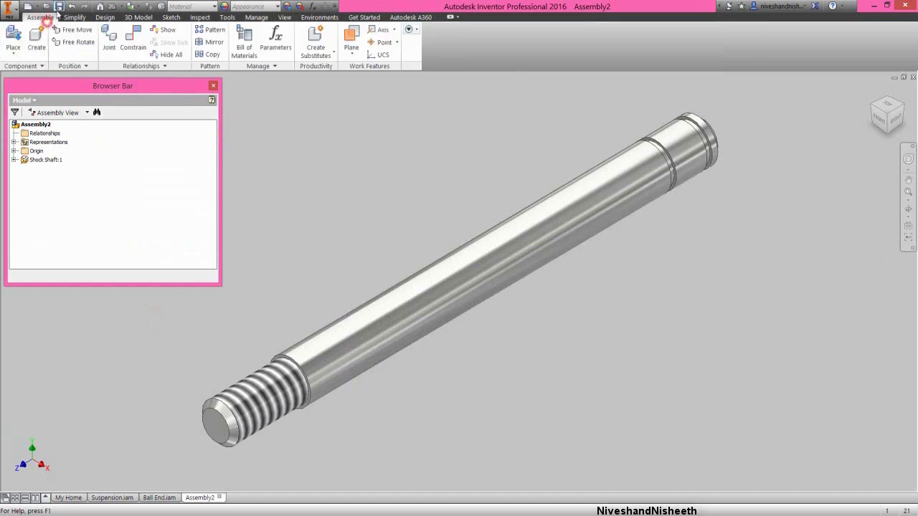
click(59, 6)
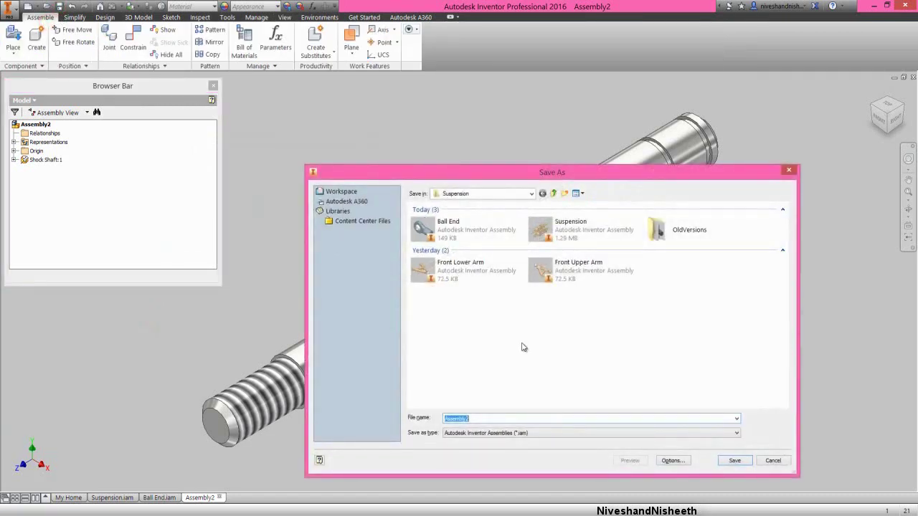
text(Shock)
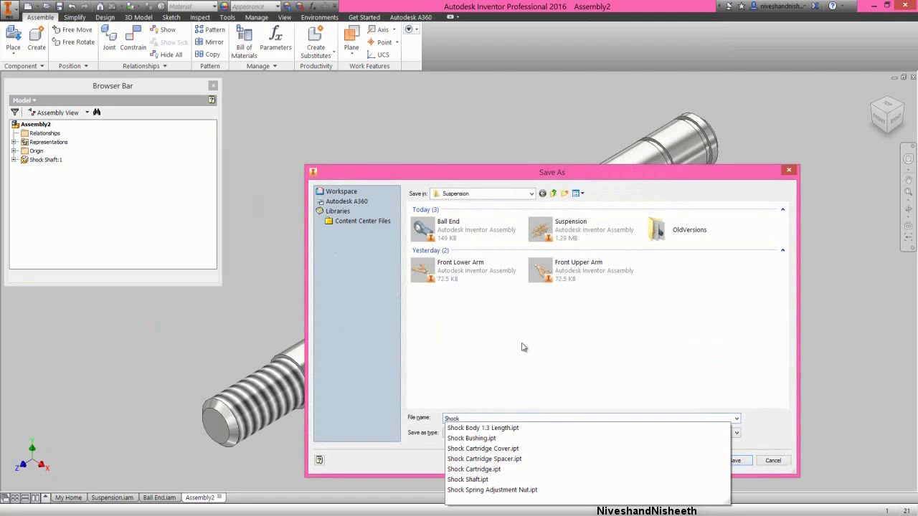
text( Strut)
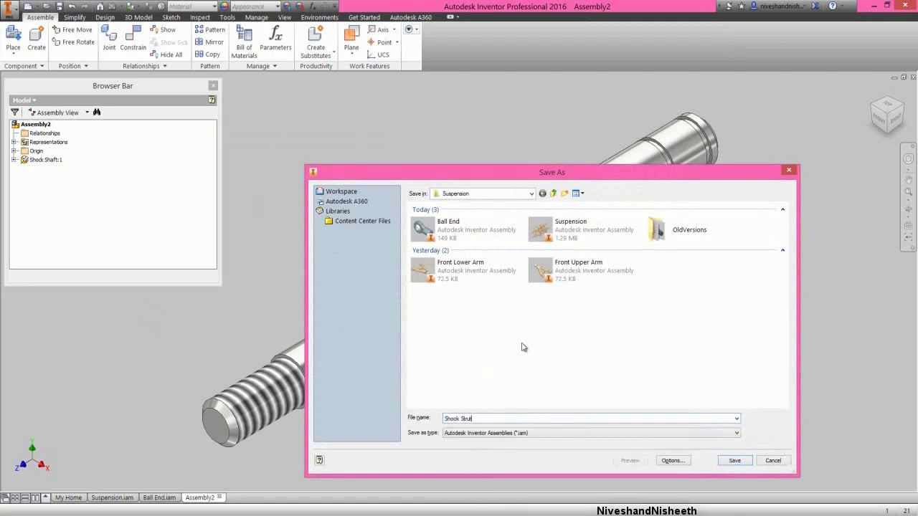
click(734, 461)
- Place one Piston part from the Suspension folder beside the smooth grooved end of the Shock Shaft
right_click(626, 304)
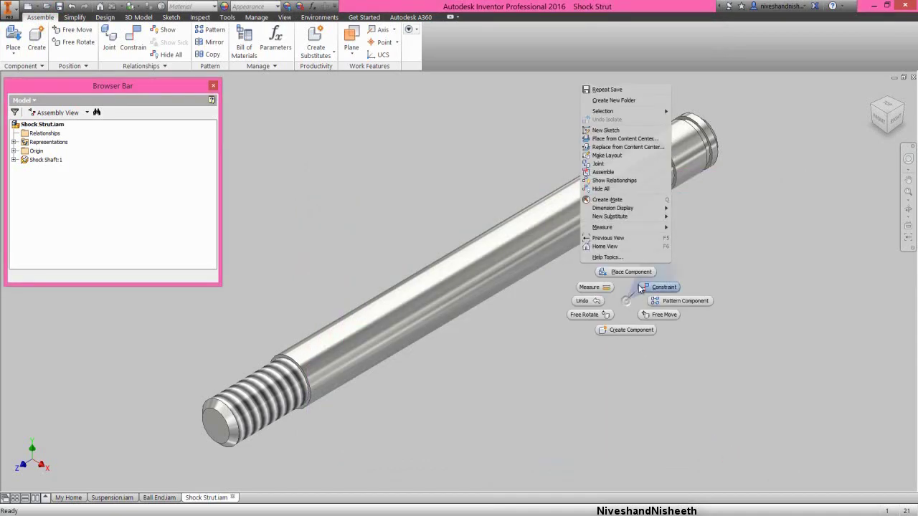
click(636, 272)
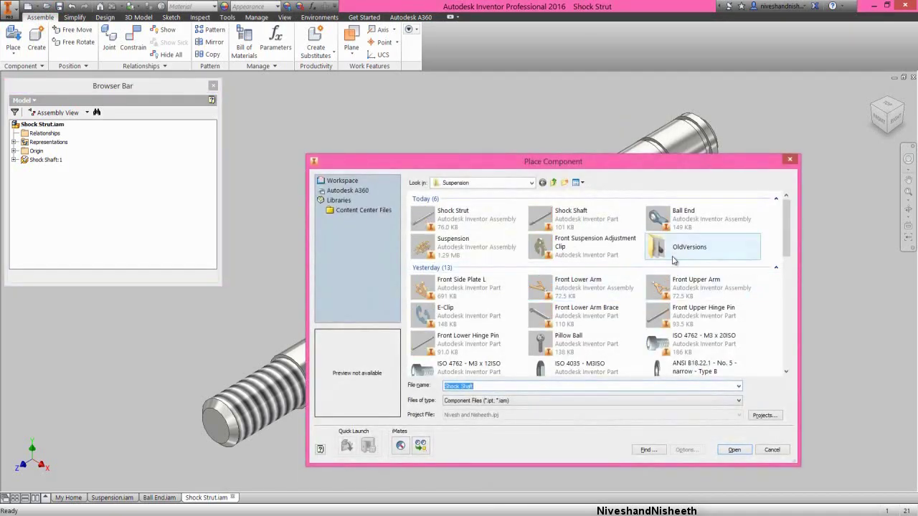
text(Pillow Ball Bushing)
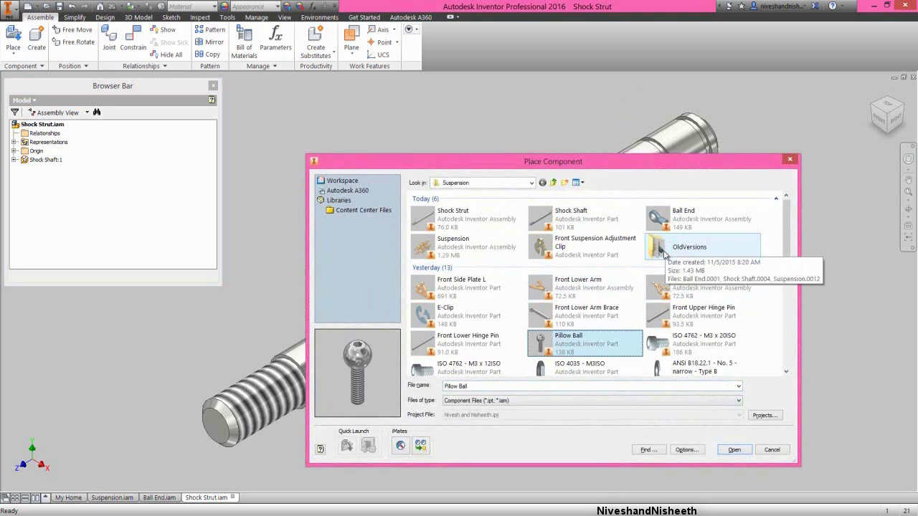
click(749, 304)
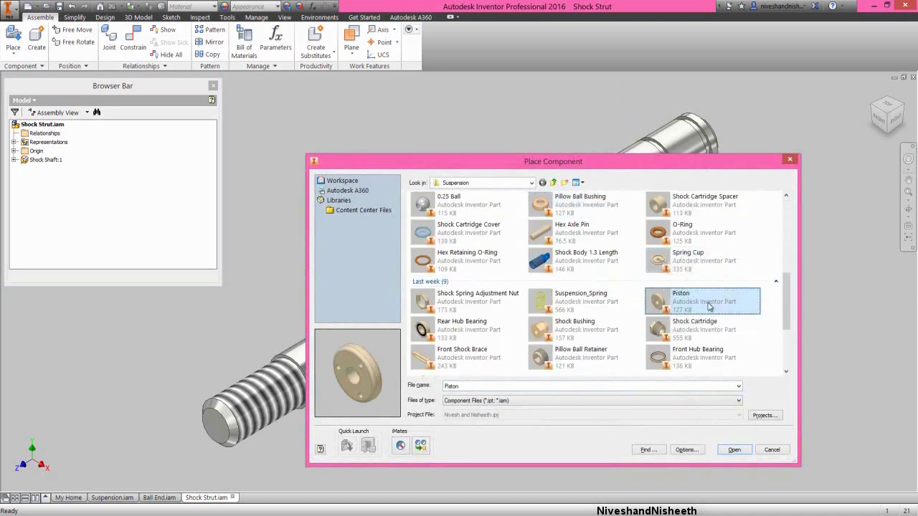
click(733, 450)
click(780, 279)
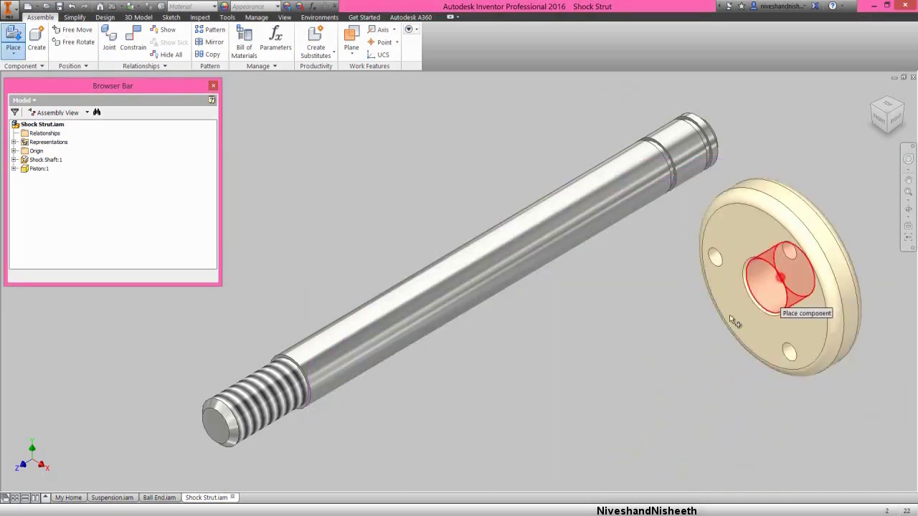
right_click(641, 328)
click(674, 335)
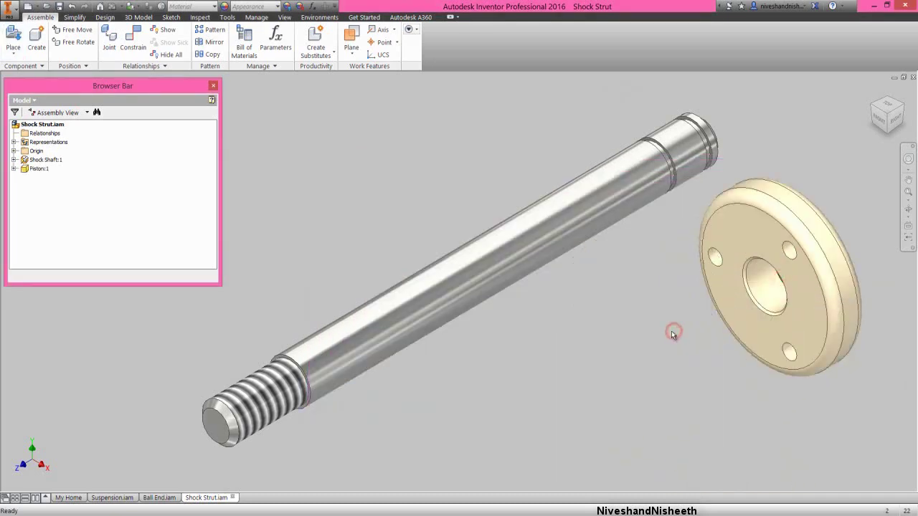
- Apply a Mate constraint with 0.000 in offset between the Shock Shaft's axis and the Piston's axis
right_click(672, 335)
click(707, 317)
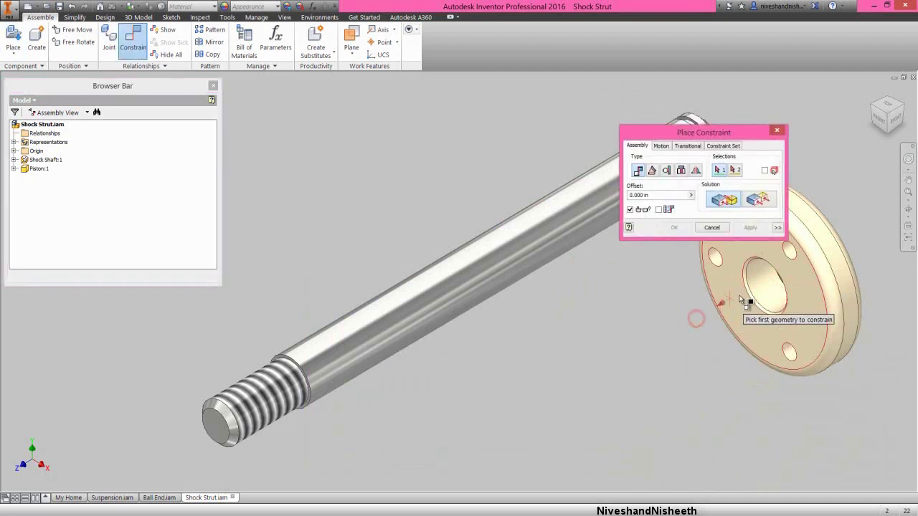
drag(760, 132, 493, 92)
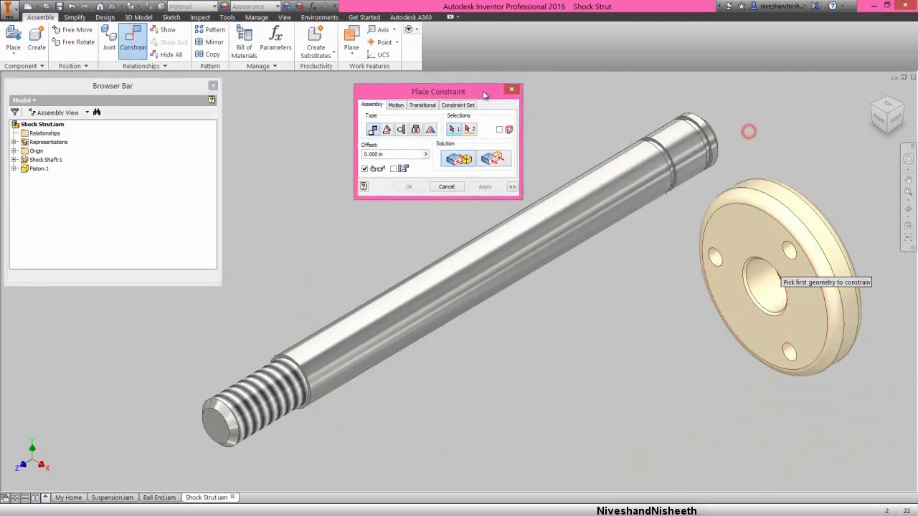
click(594, 184)
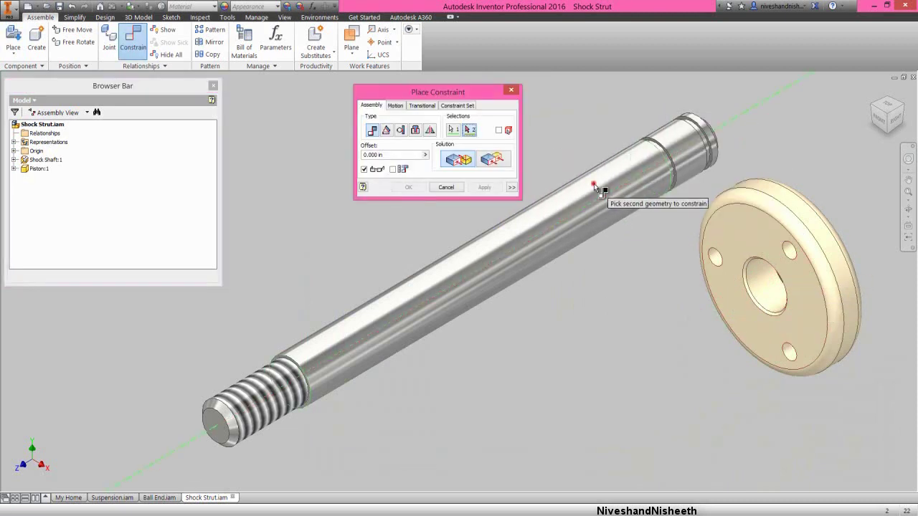
click(827, 244)
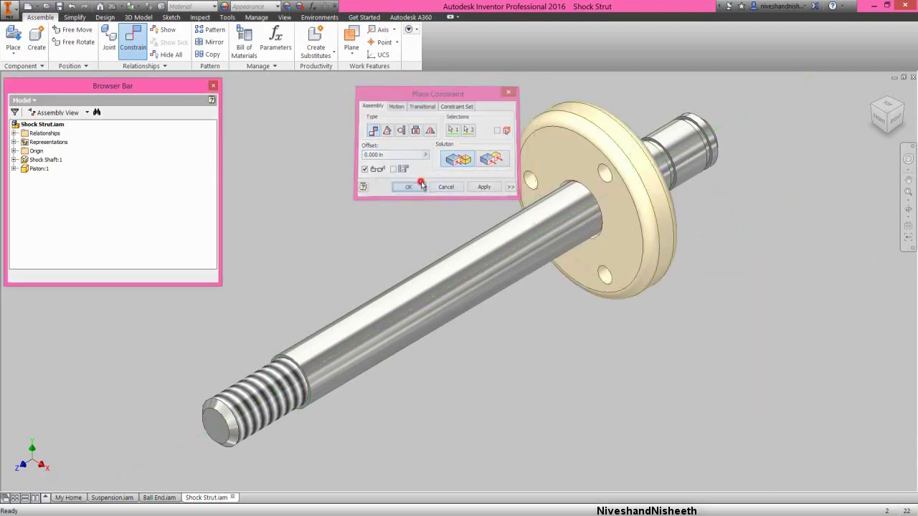
click(408, 187)
- Slide the Piston along the Shock Shaft to the shaft's grooved end
scroll(619, 191, down, 3)
scroll(619, 191, up, 5)
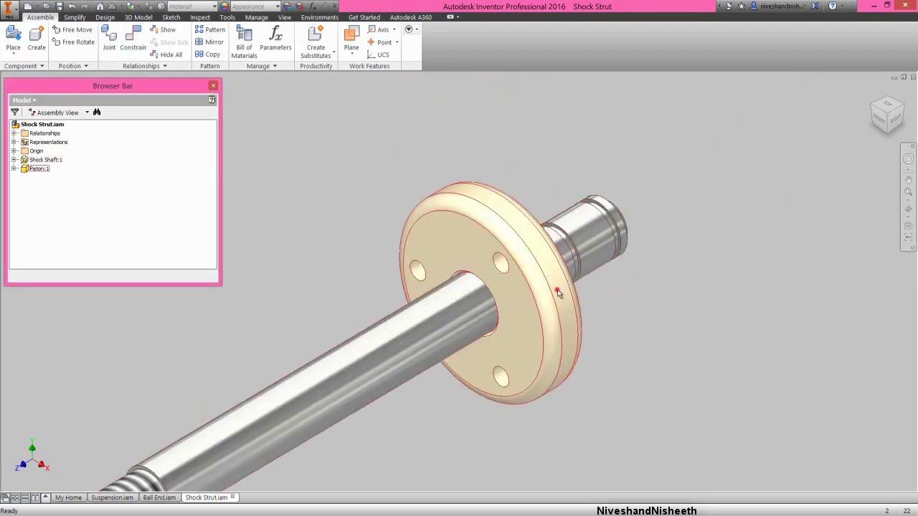
drag(558, 294, 648, 235)
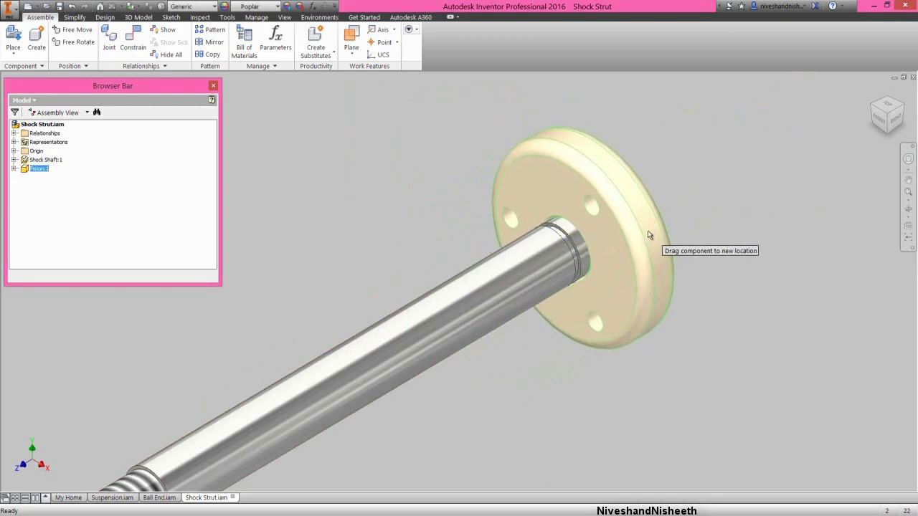
- Place two E-Clip parts in the assembly, one on each side of the Piston
right_click(382, 191)
click(383, 157)
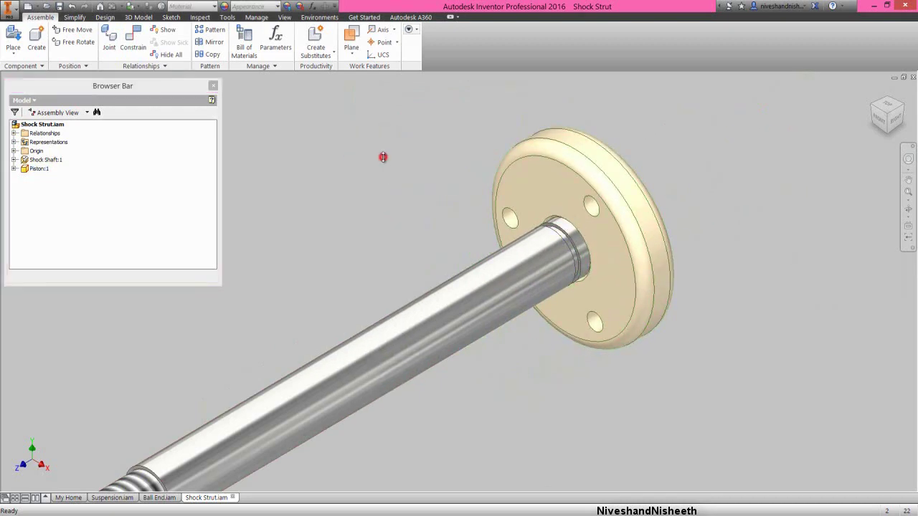
double_click(436, 315)
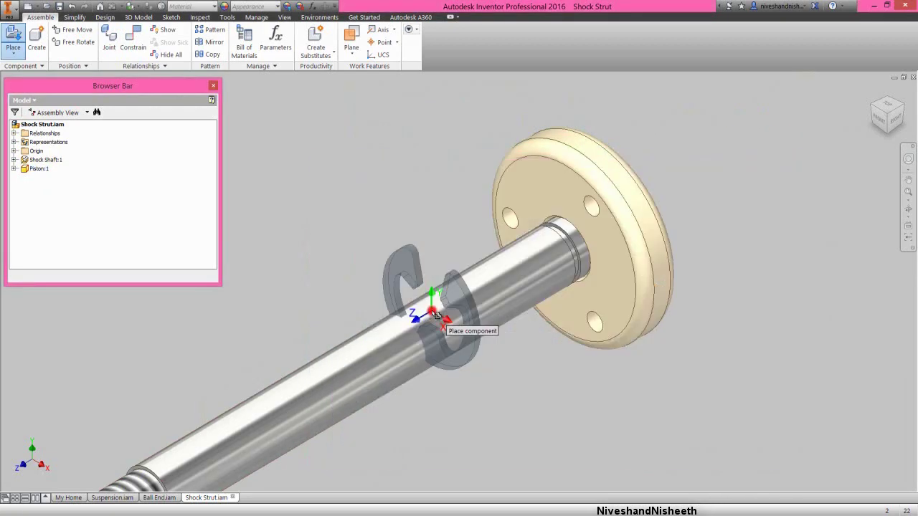
click(354, 228)
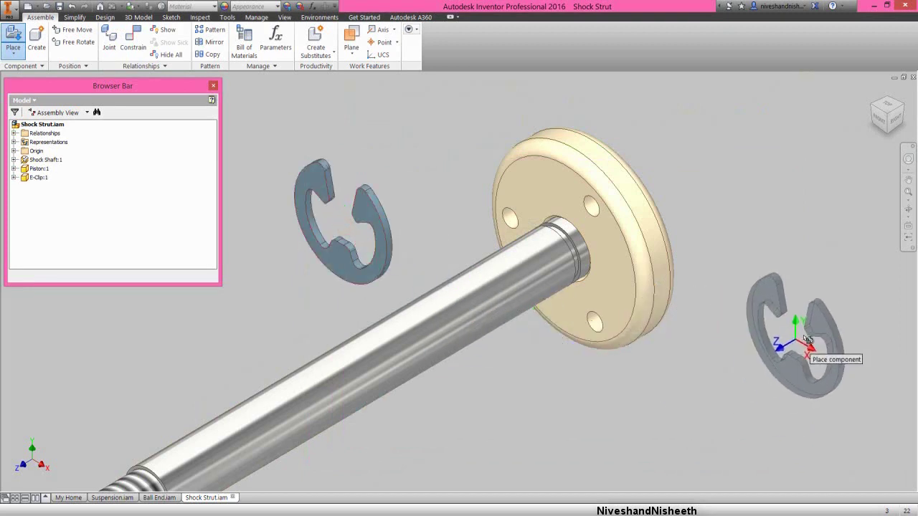
click(808, 339)
right_click(724, 184)
click(760, 184)
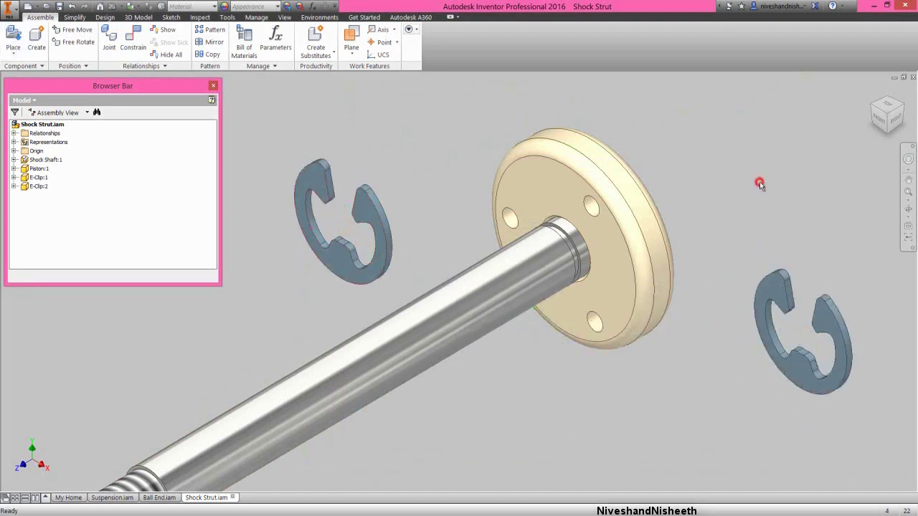
- Mate the flat face of the E-Clip beyond the shaft end to the Piston's outer face with 0.000 in offset
right_click(726, 204)
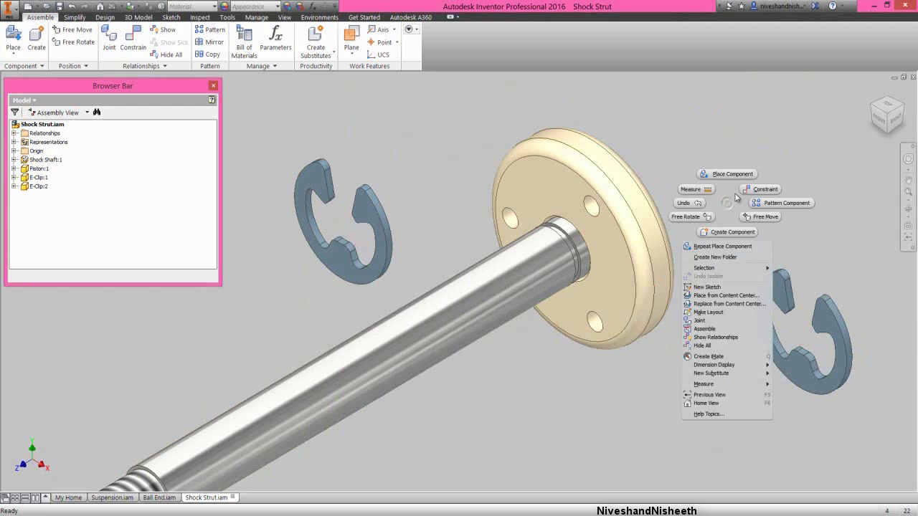
click(747, 190)
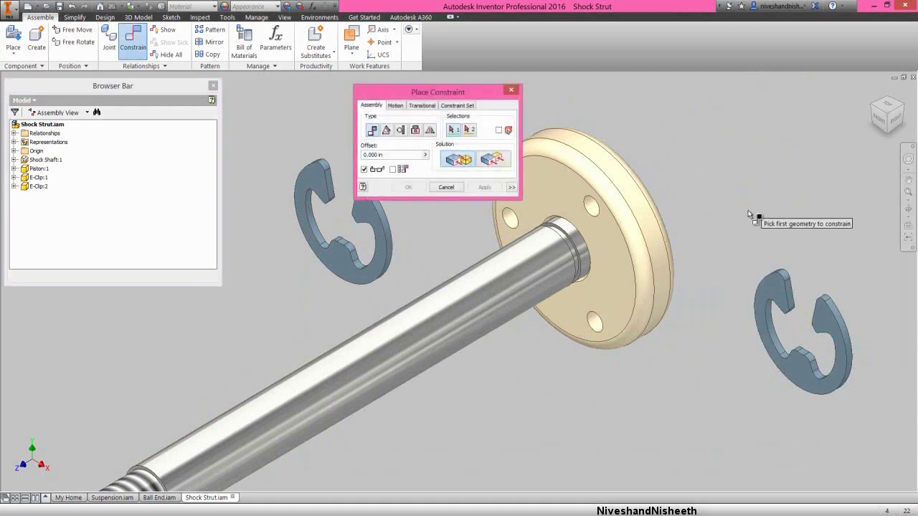
click(771, 284)
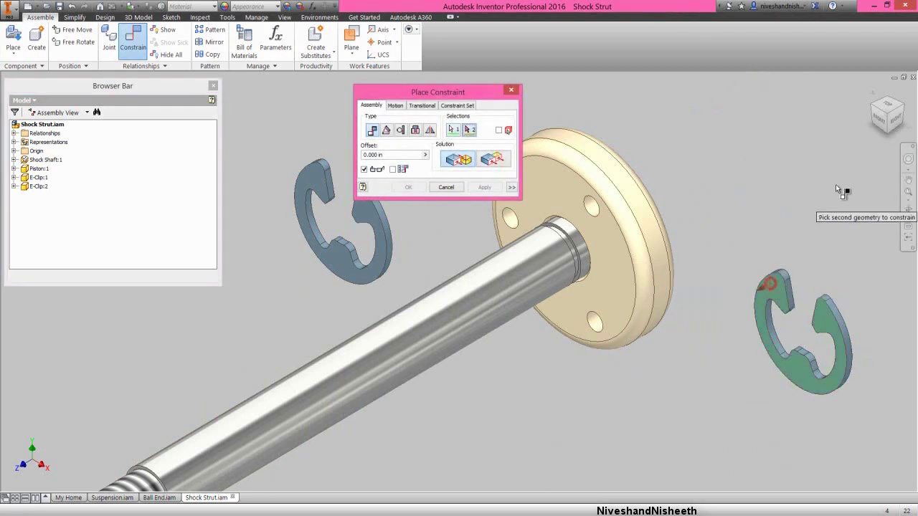
click(904, 112)
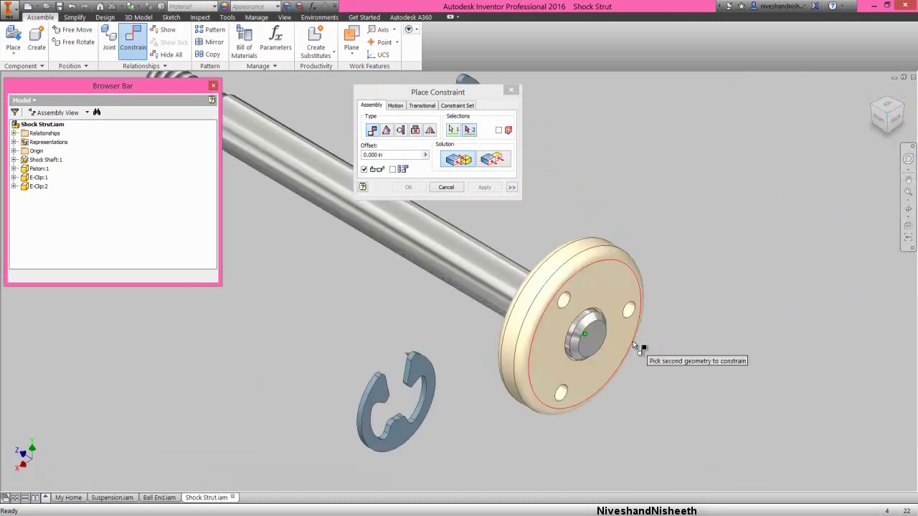
click(621, 337)
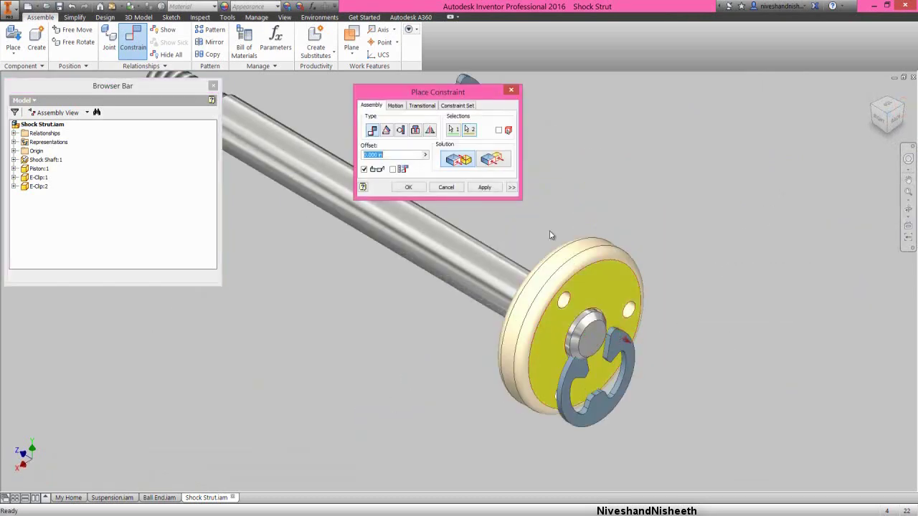
click(498, 188)
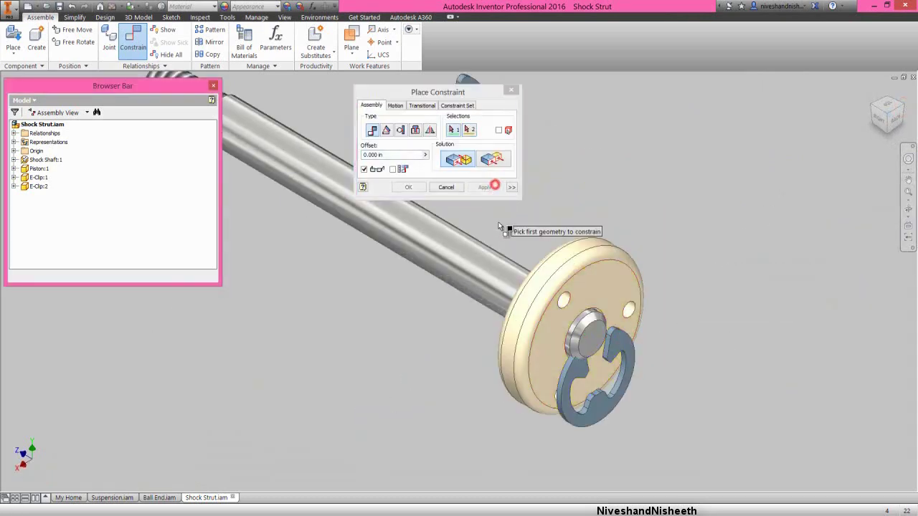
- Mate the Piston's axis to the axis of the E-Clip on its outer face with 0.000 in offset
click(522, 314)
scroll(549, 403, up, 3)
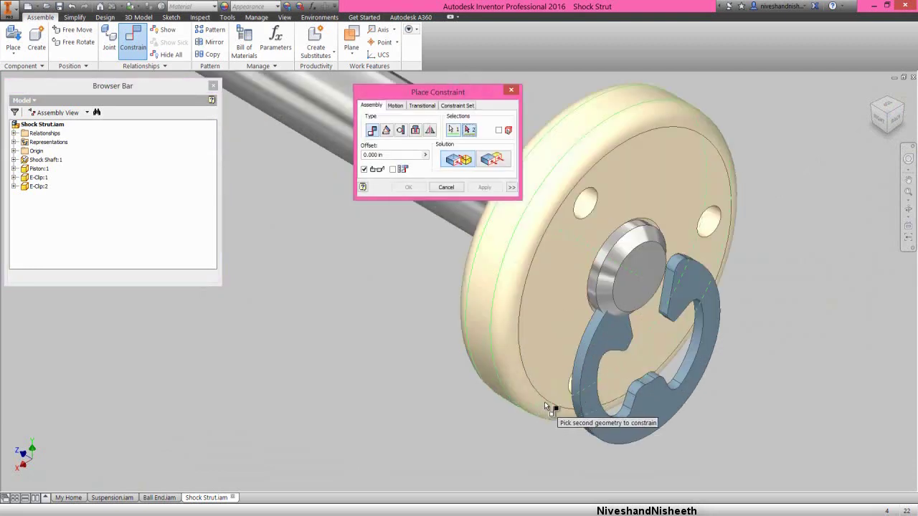
click(580, 363)
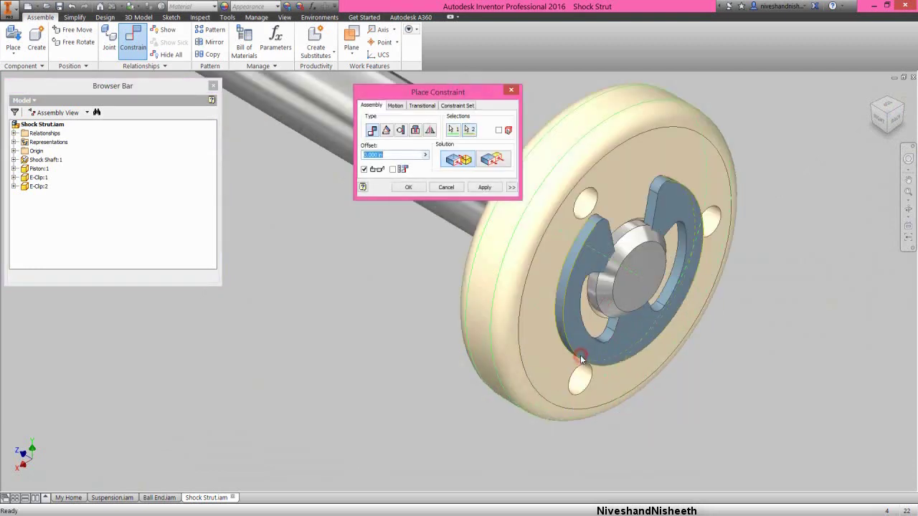
click(494, 190)
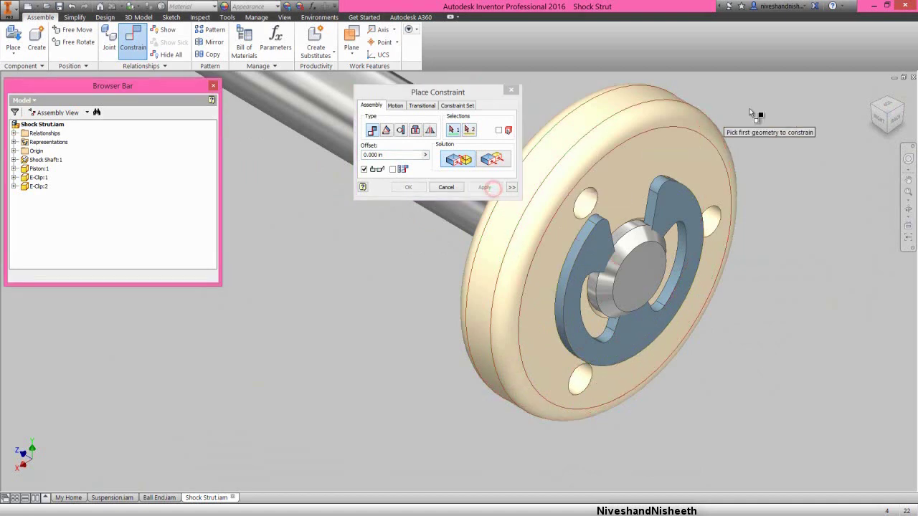
- Mate the remaining E-Clip's flat face to the Piston's shaft-side face with 0.000 in offset
scroll(674, 264, down, 4)
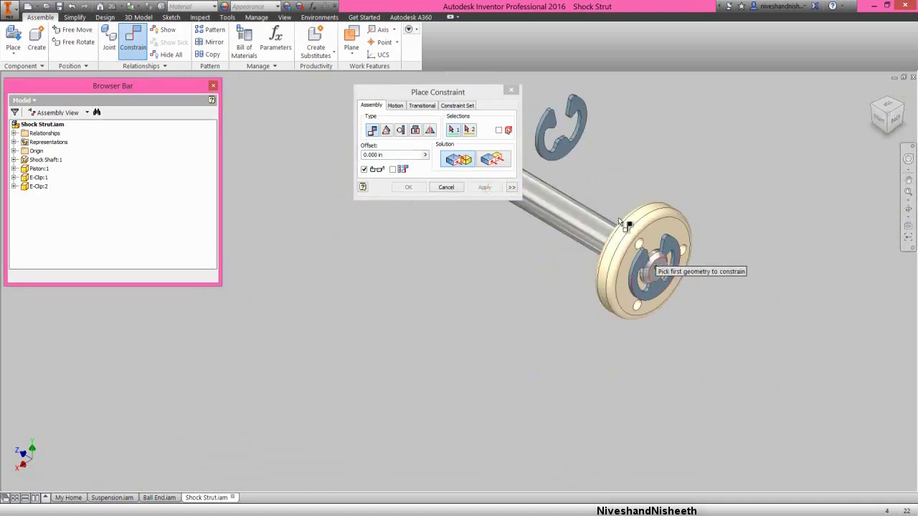
click(577, 109)
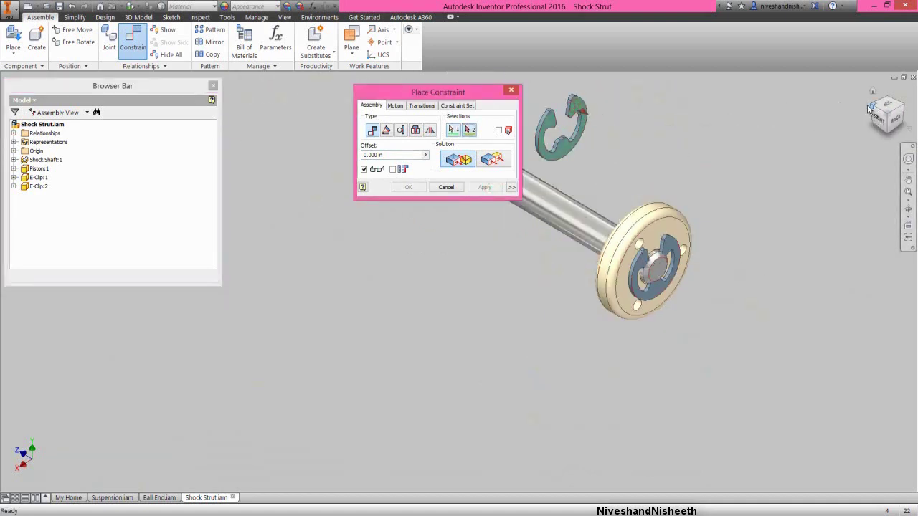
shift+middle_drag(756, 118, 584, 211)
scroll(575, 210, up, 3)
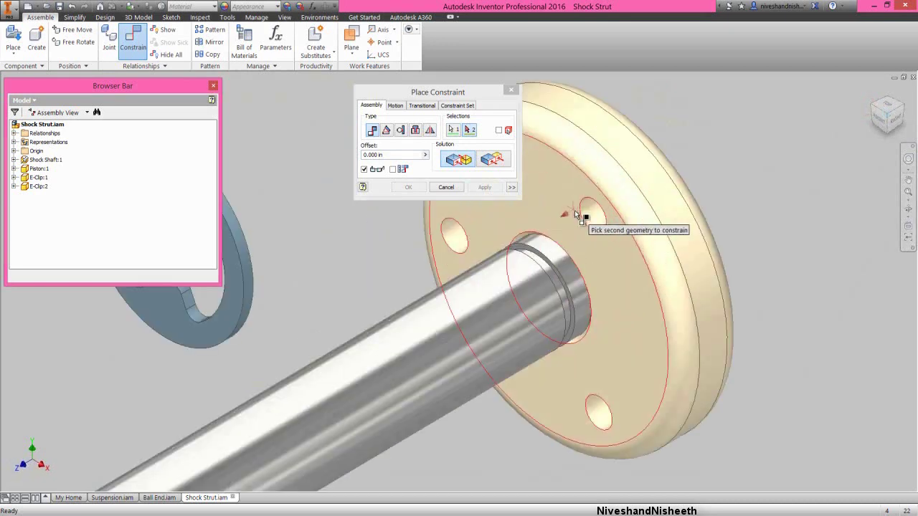
click(592, 248)
scroll(592, 248, down, 2)
click(486, 188)
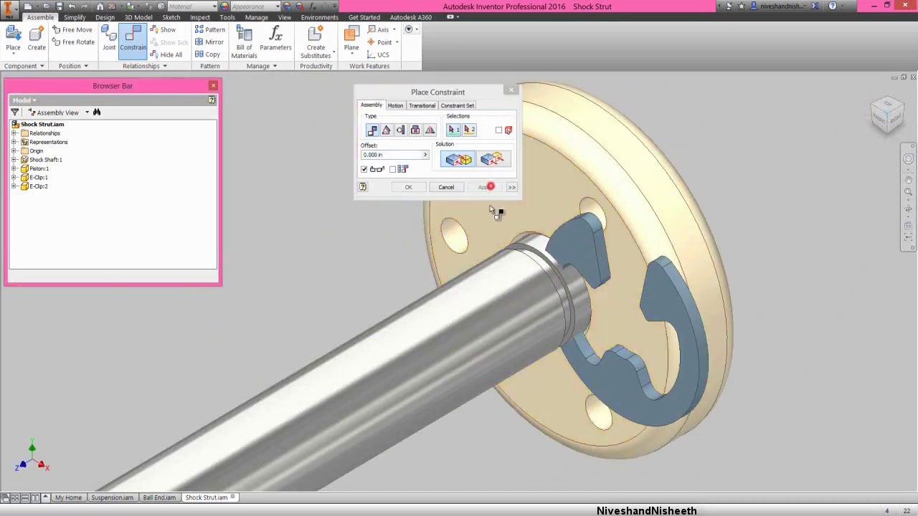
- Mate the axis of the shaft-side E-Clip to the Shock Shaft's axis with 0.000 in offset
click(506, 297)
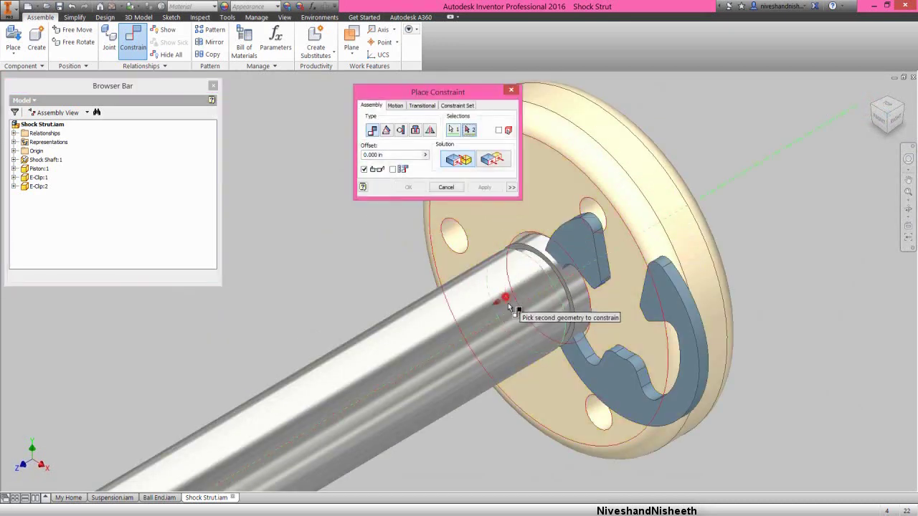
click(697, 319)
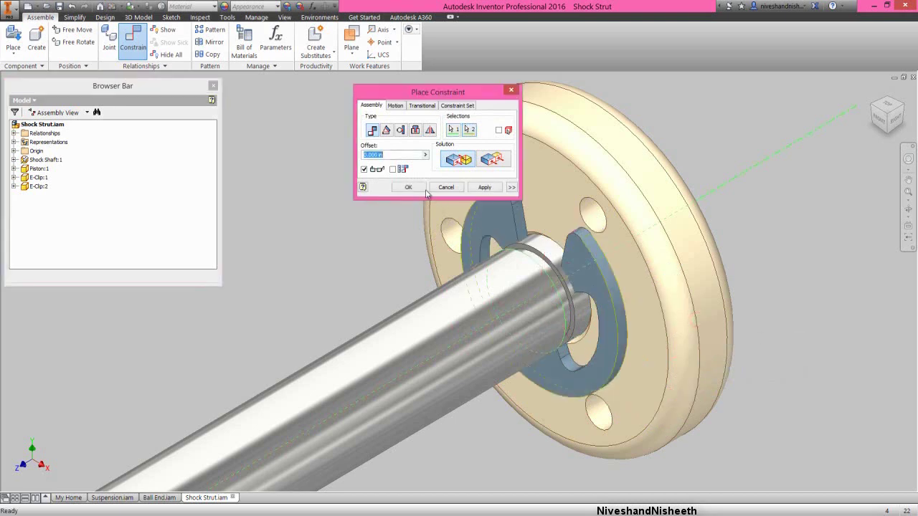
click(417, 188)
click(360, 181)
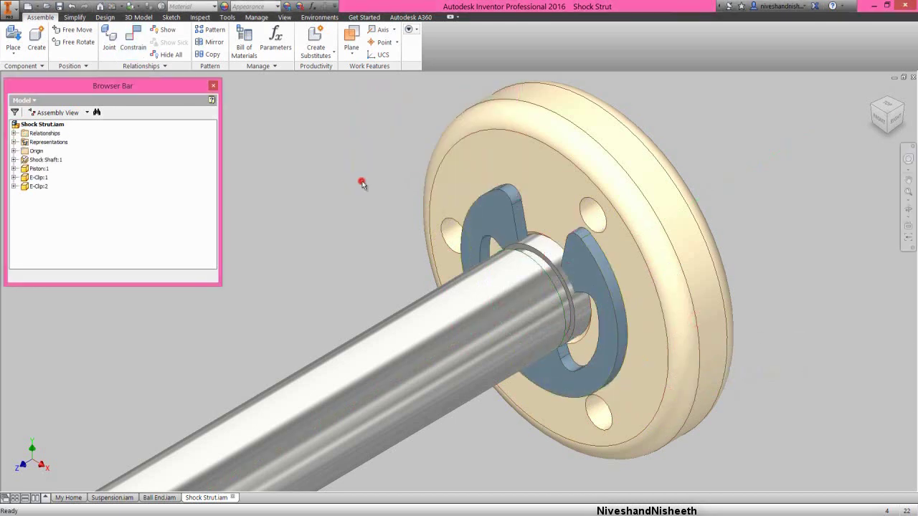
- Slide the Piston and its E-Clips back along the Shock Shaft to expose the groove at the shaft's end
click(906, 108)
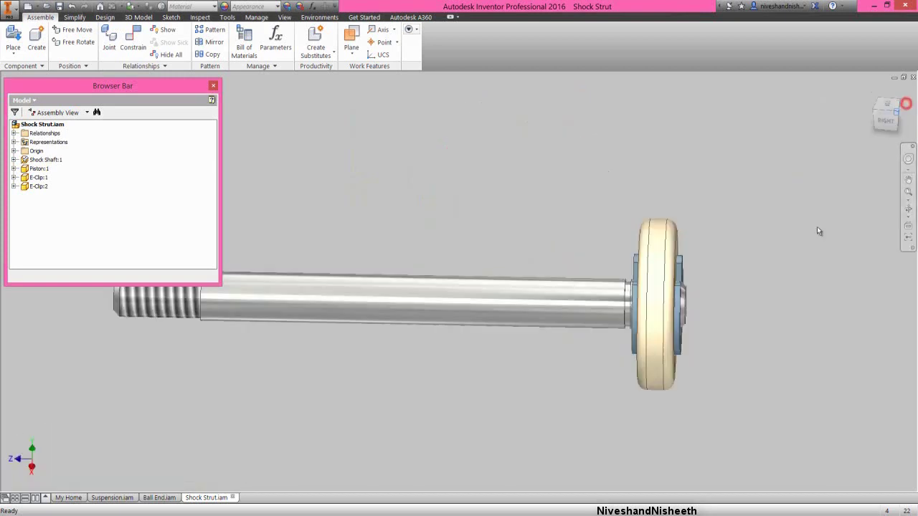
scroll(584, 362, down, 5)
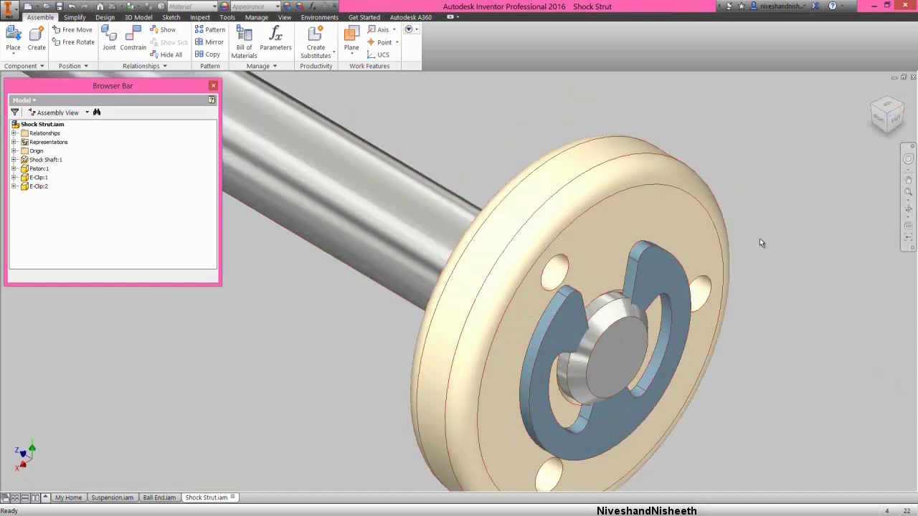
drag(670, 259, 640, 243)
click(753, 167)
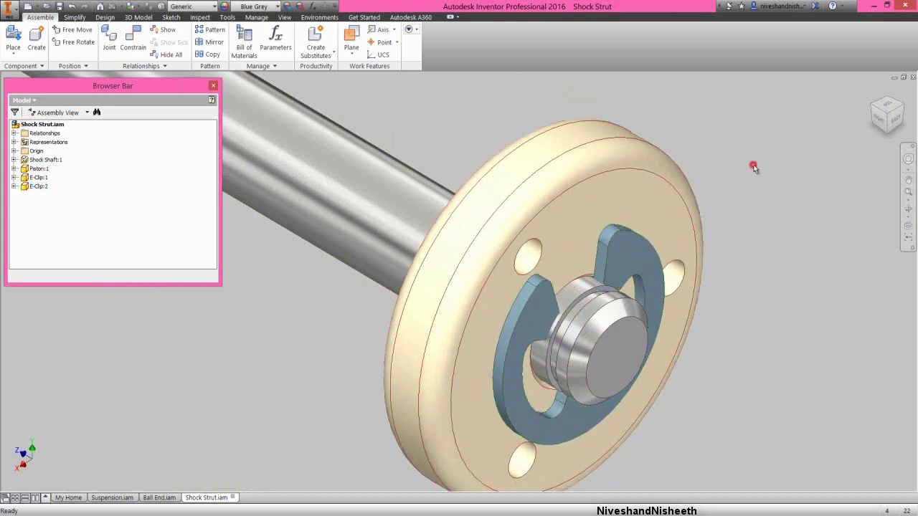
- Constrain the Piston's outer face flush with the side wall of the Shock Shaft's end groove with 0.000 in offset
right_click(753, 167)
click(779, 151)
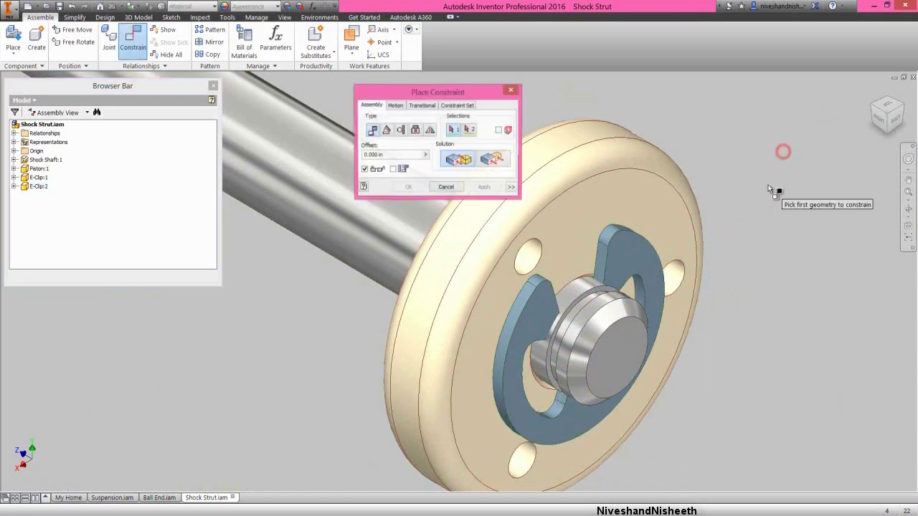
click(495, 164)
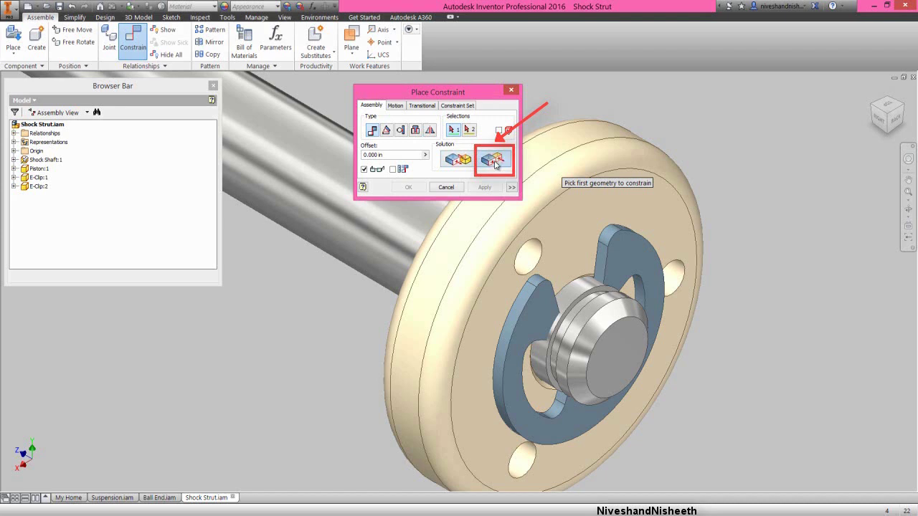
click(565, 244)
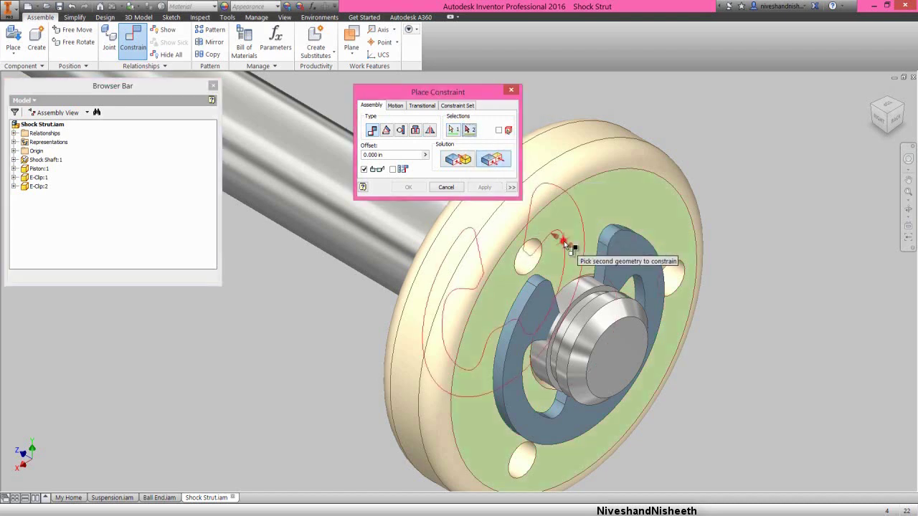
scroll(597, 289, up, 3)
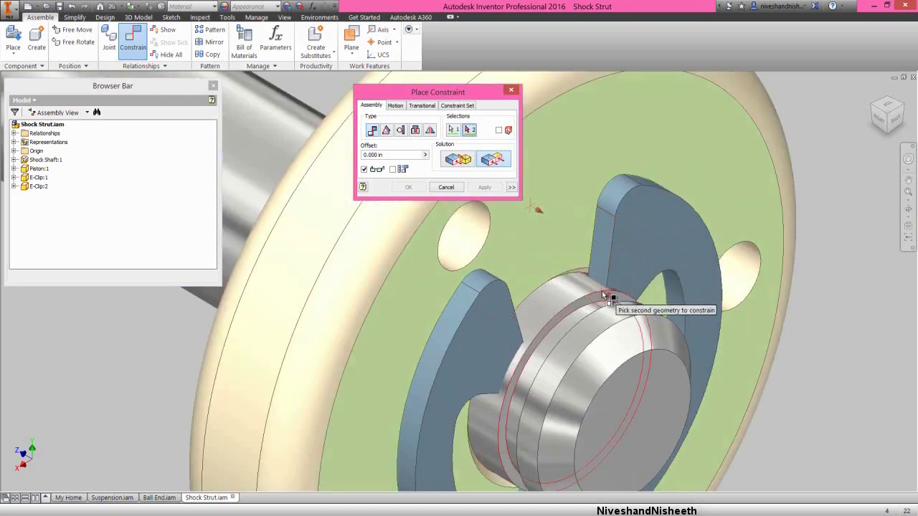
click(599, 297)
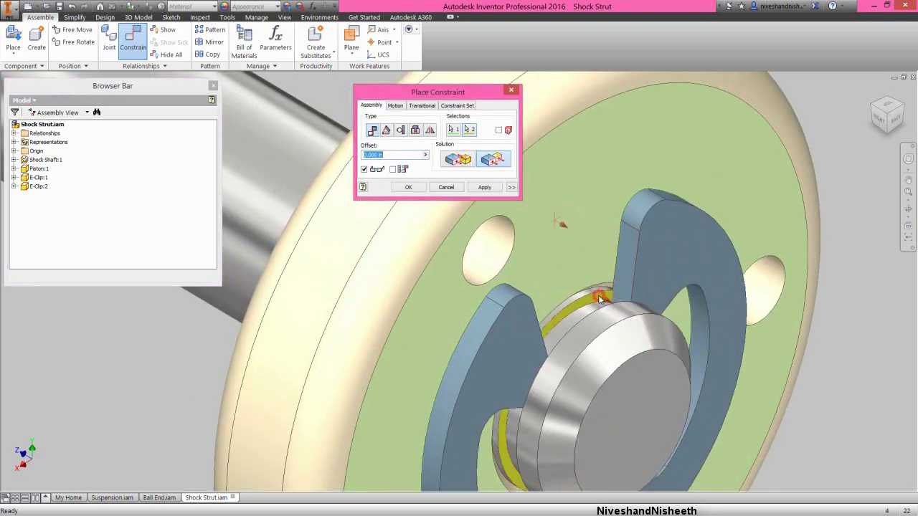
click(408, 187)
scroll(549, 260, down, 3)
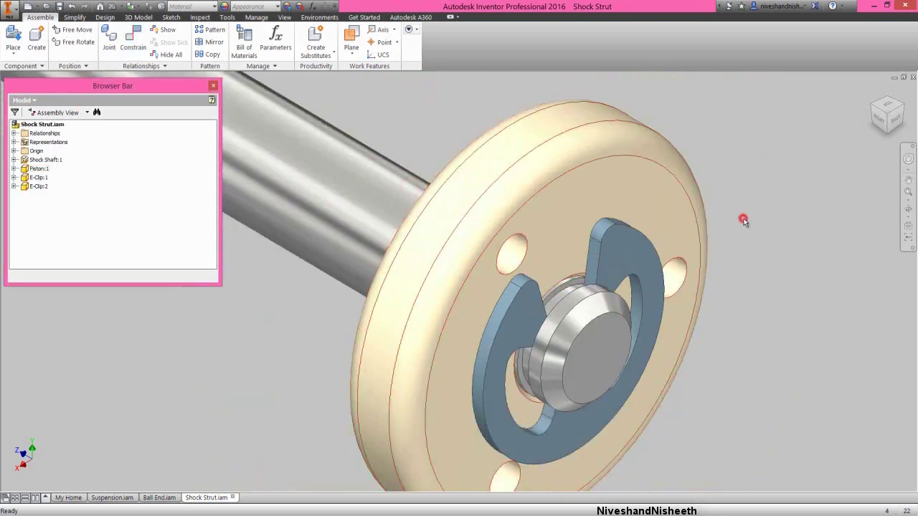
click(768, 201)
- Place one Ball End assembly beside the threaded end of the Shock Shaft
click(872, 94)
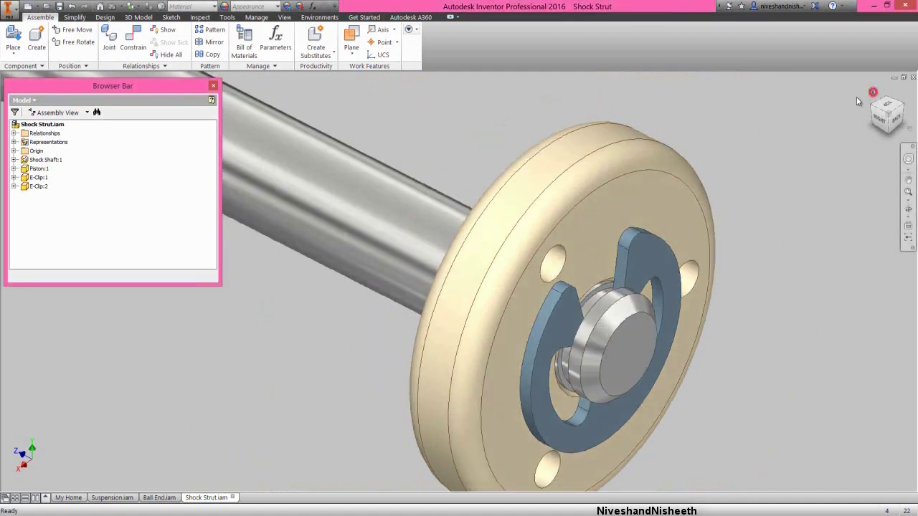
right_click(415, 150)
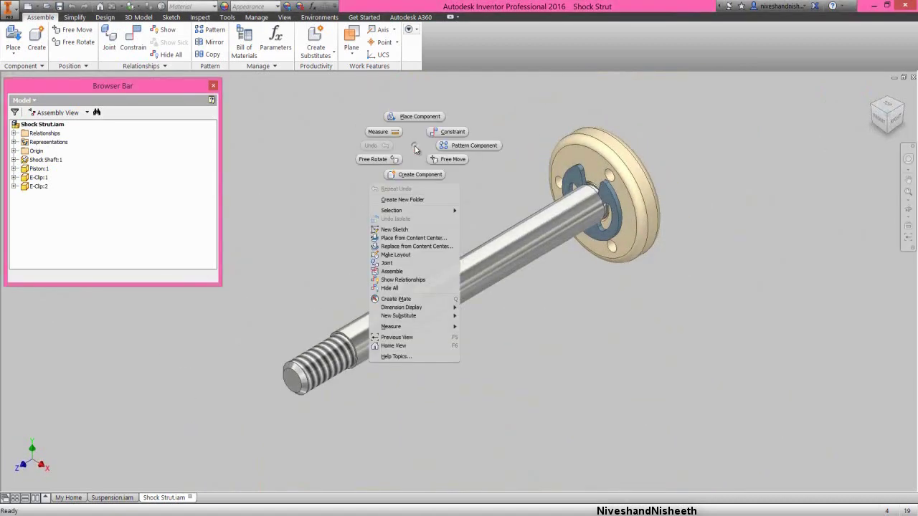
click(421, 116)
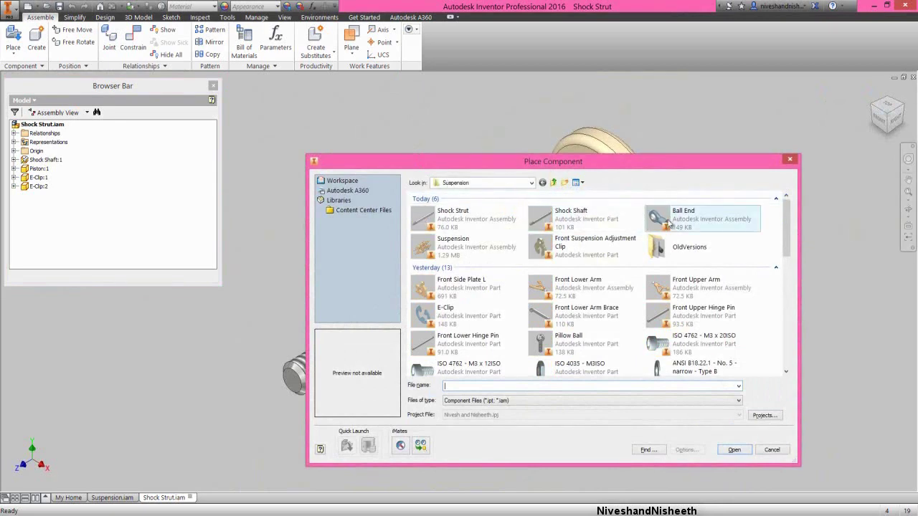
click(677, 220)
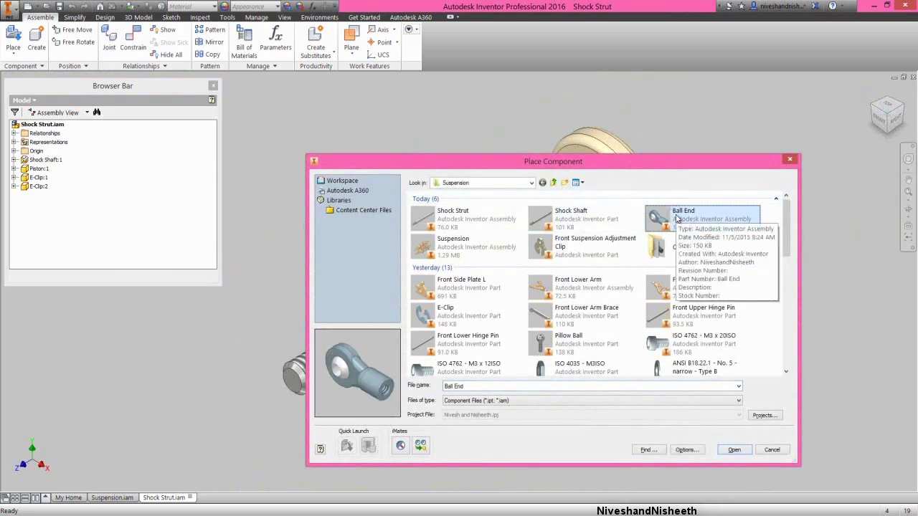
click(732, 450)
click(334, 186)
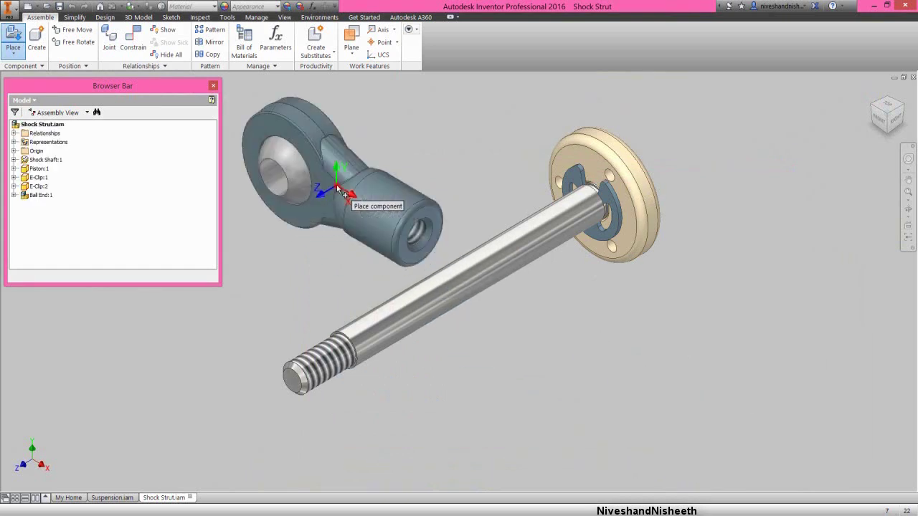
right_click(481, 182)
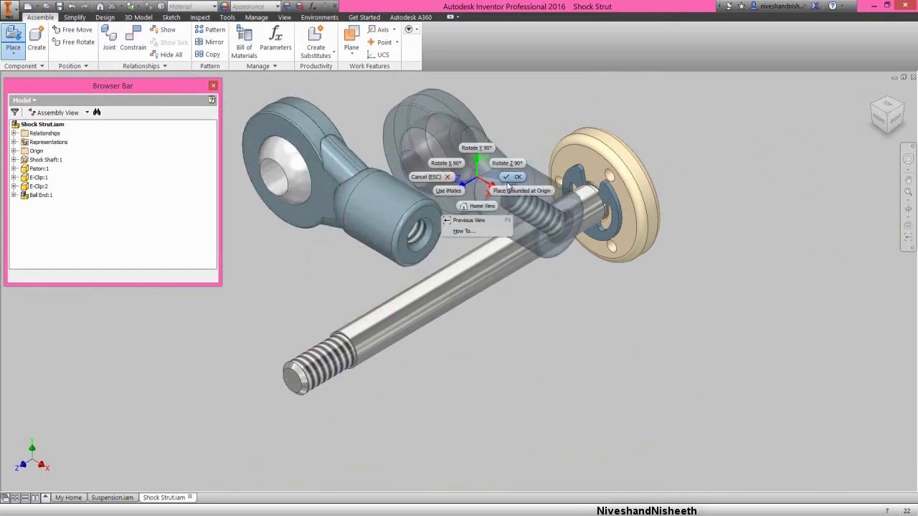
click(501, 181)
- Mate the Ball End's threaded-hole end face to the shoulder behind the Shock Shaft's thread with 0.000 in offset
right_click(467, 162)
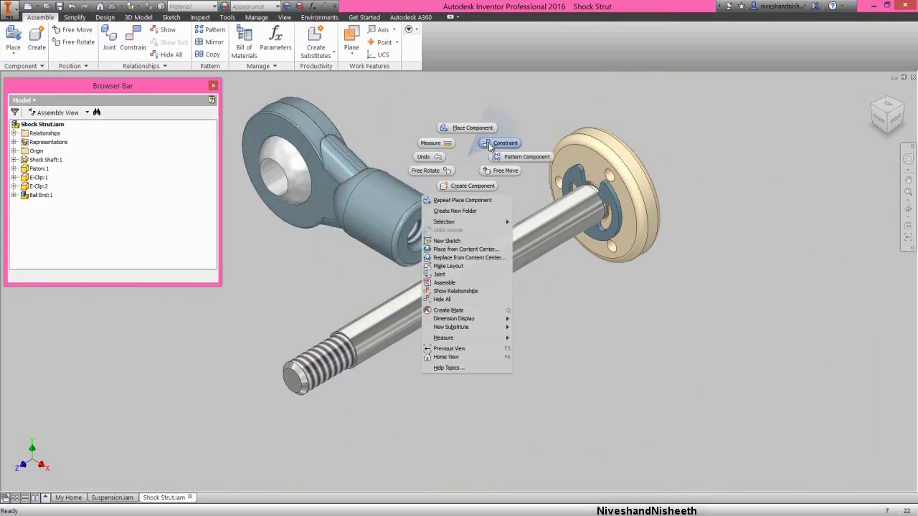
click(490, 146)
drag(473, 93, 820, 90)
click(433, 215)
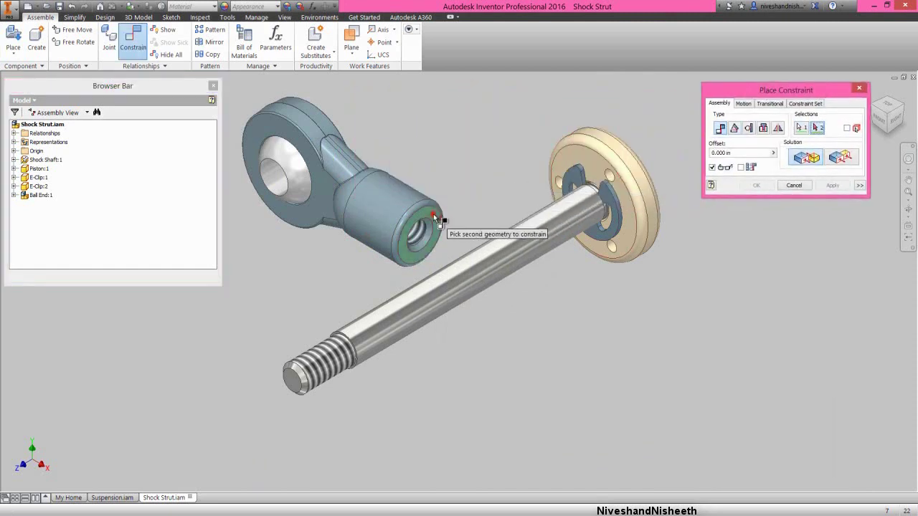
scroll(344, 336, down, 5)
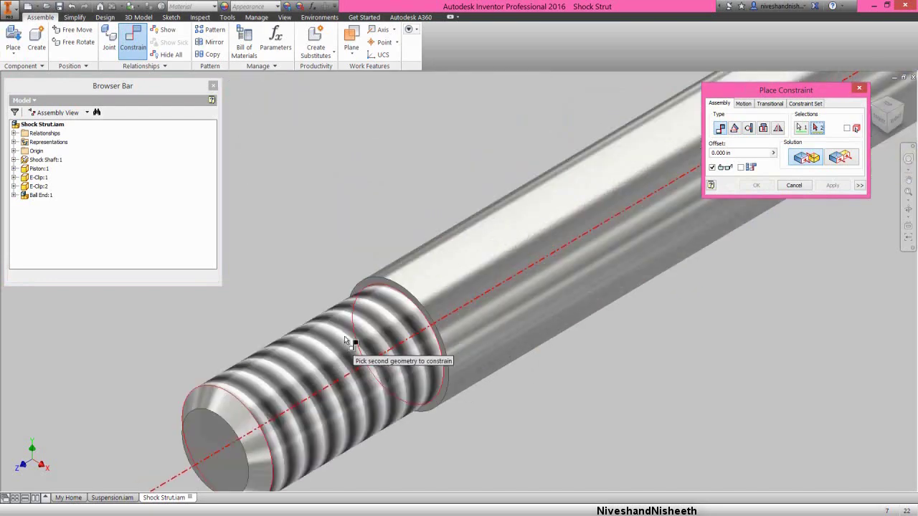
click(397, 238)
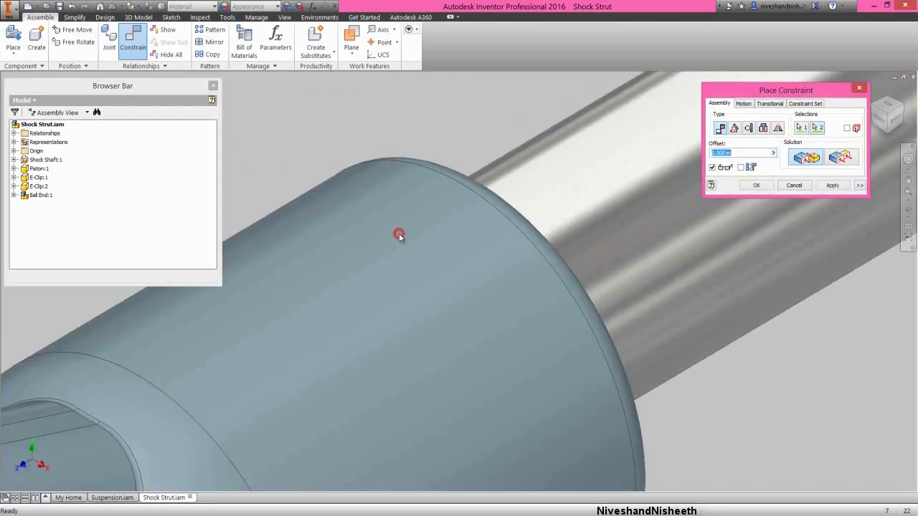
scroll(398, 233, up, 5)
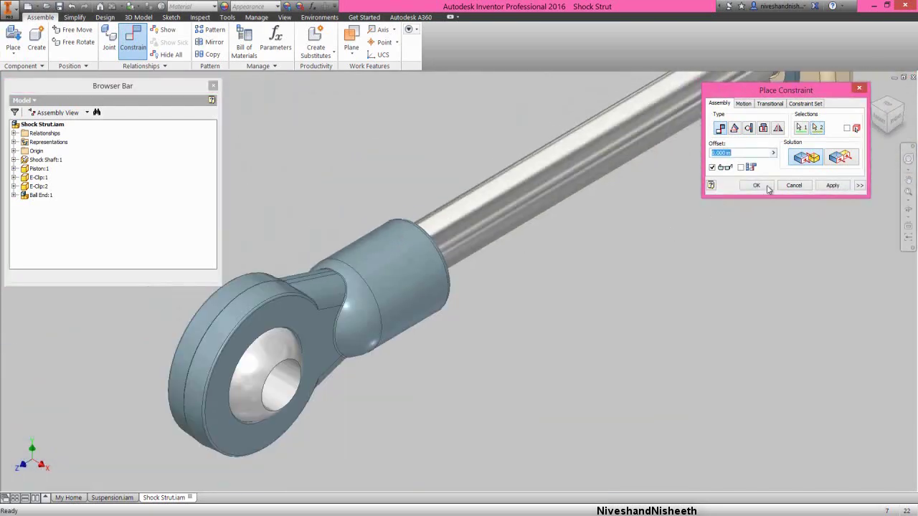
click(832, 186)
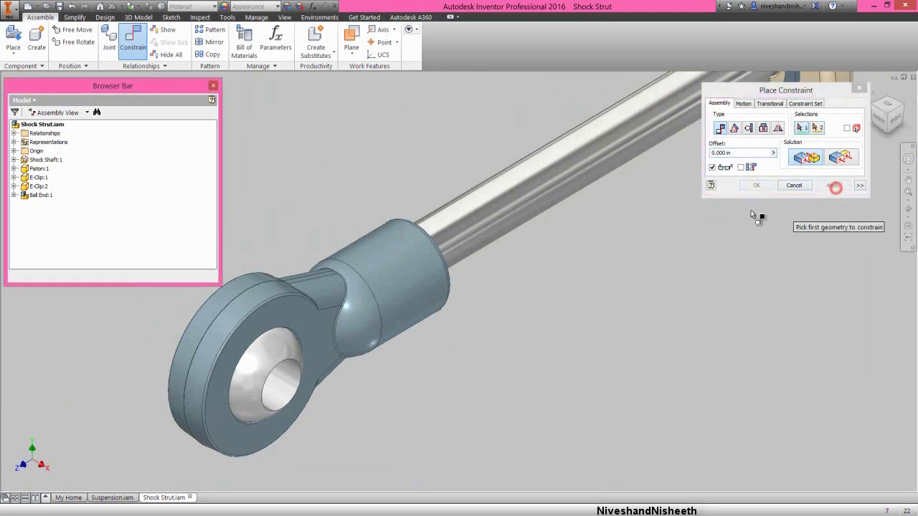
- Mate the Shock Shaft's axis to the axis of the Ball End's socket with 0.000 in offset, and save the assembly
click(524, 205)
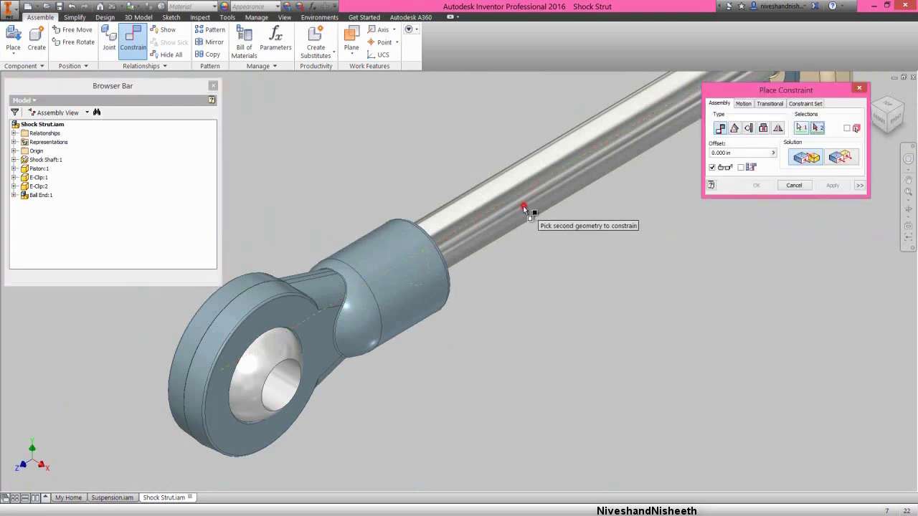
click(406, 278)
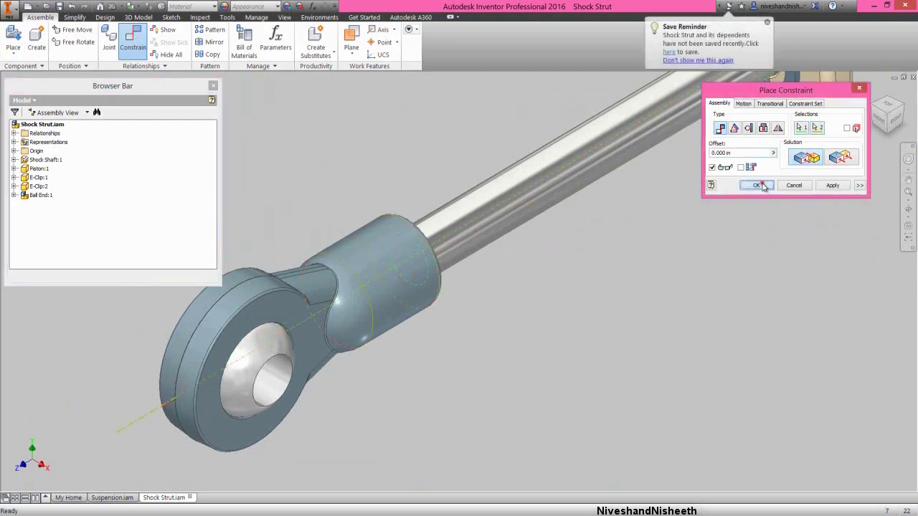
click(758, 186)
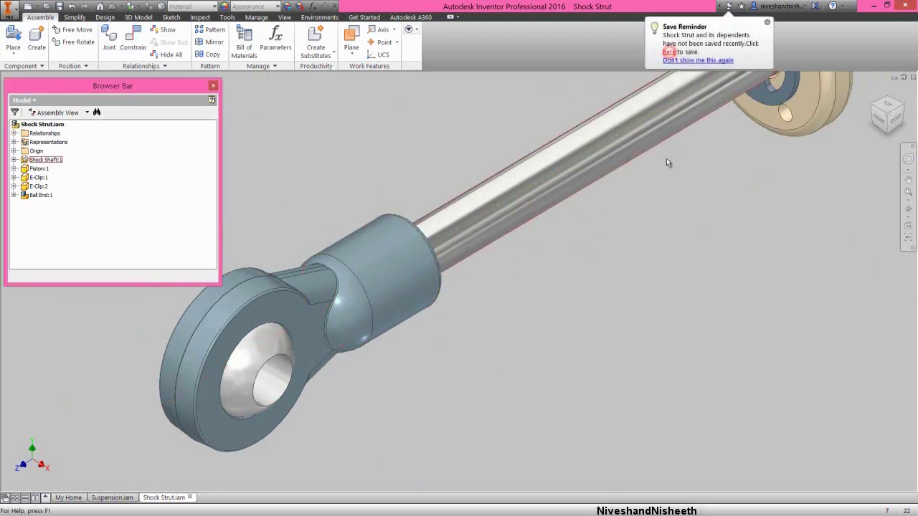
click(668, 185)
- Place one Spring Cup part in the open space below the Piston
click(909, 195)
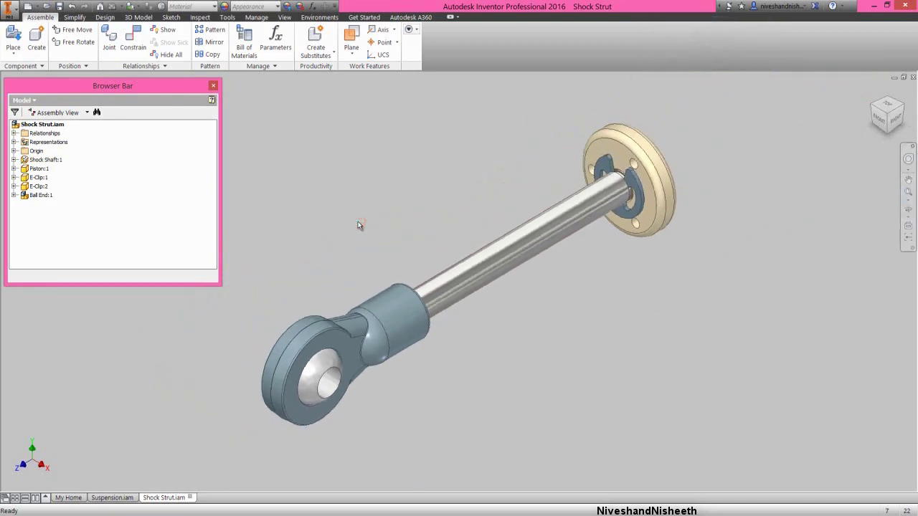
right_click(402, 236)
click(399, 207)
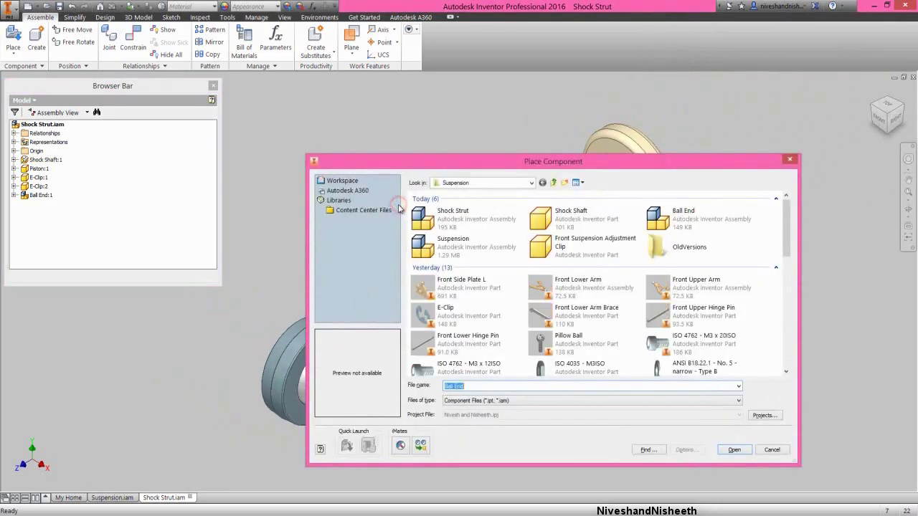
click(571, 221)
key(s)
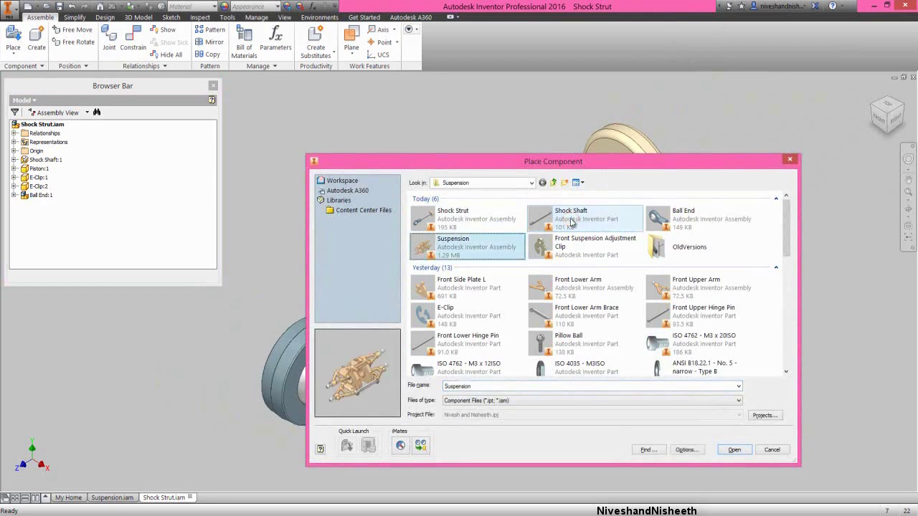
key(s)
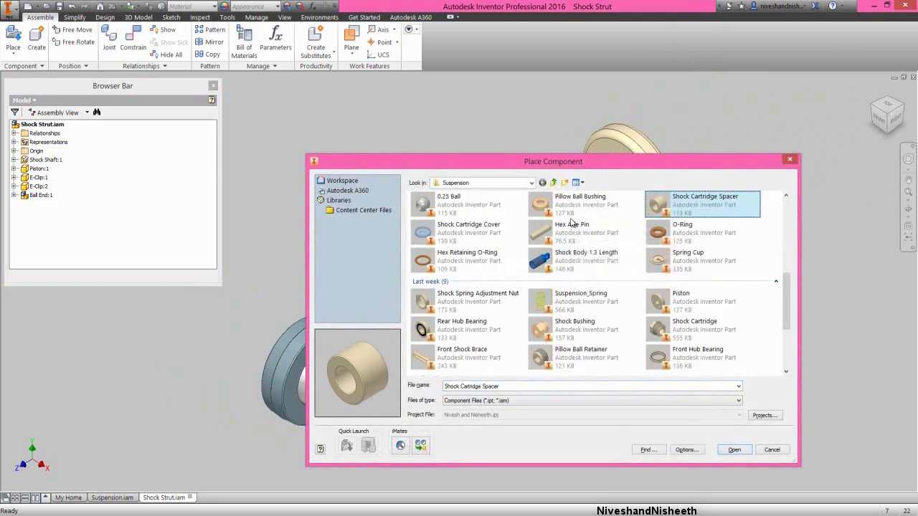
click(692, 260)
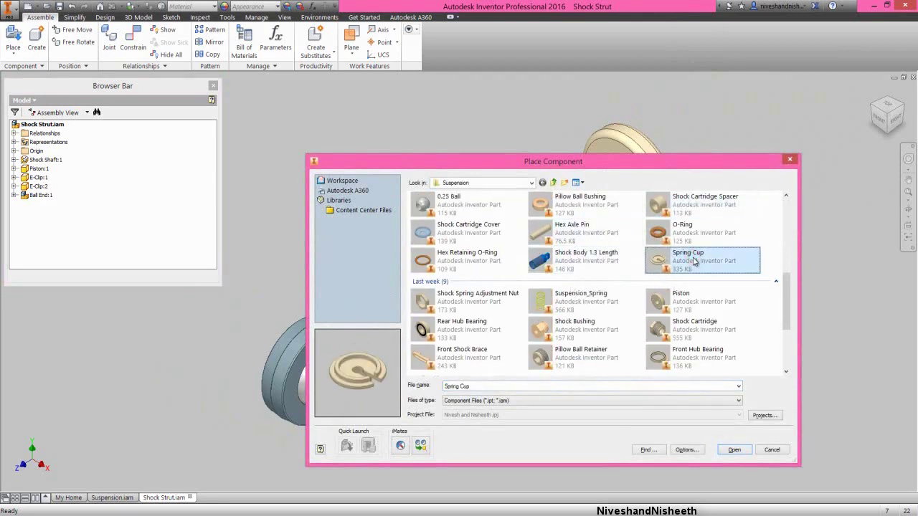
click(734, 450)
click(687, 356)
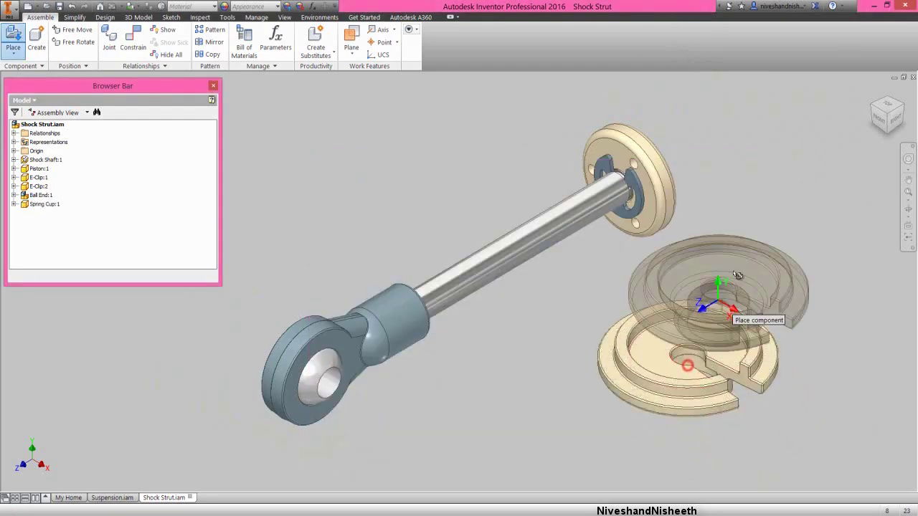
right_click(749, 232)
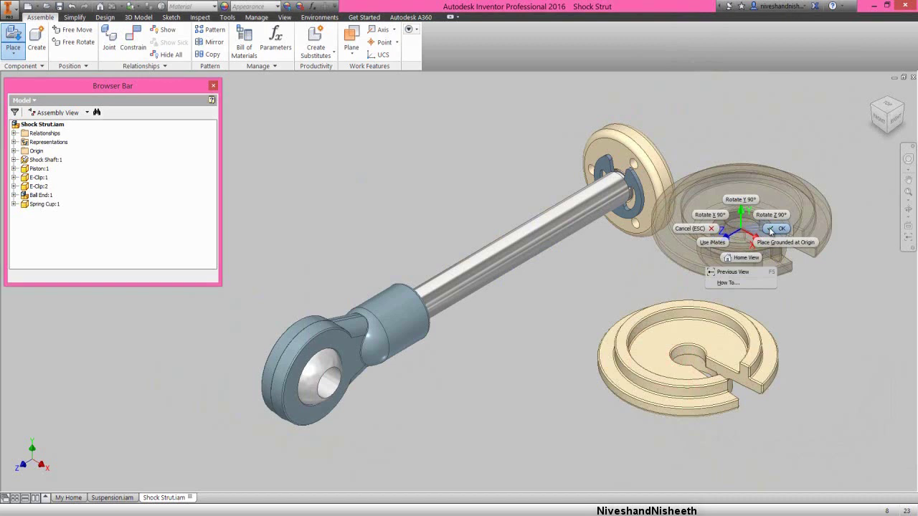
click(771, 230)
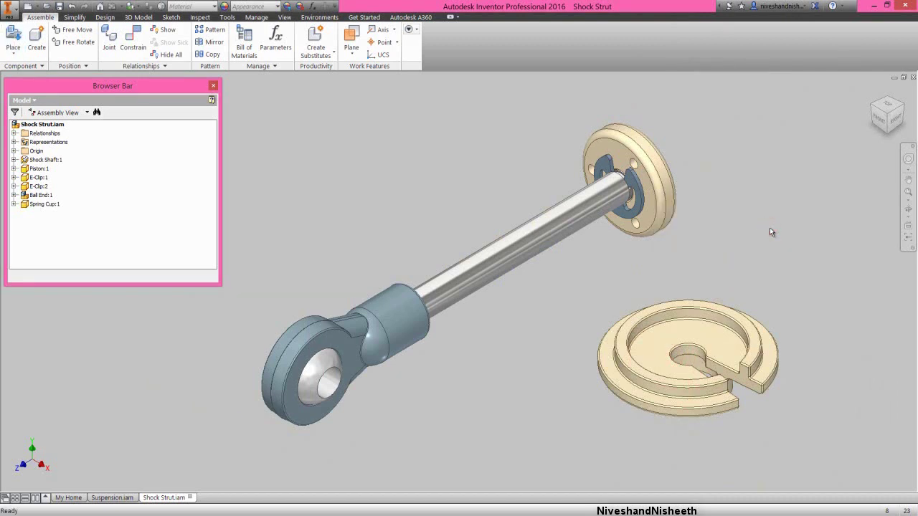
- Mate the Spring Cup's inner recessed seat face to the Ball End's threaded-hole end face with 0.000 in offset
right_click(769, 228)
click(787, 213)
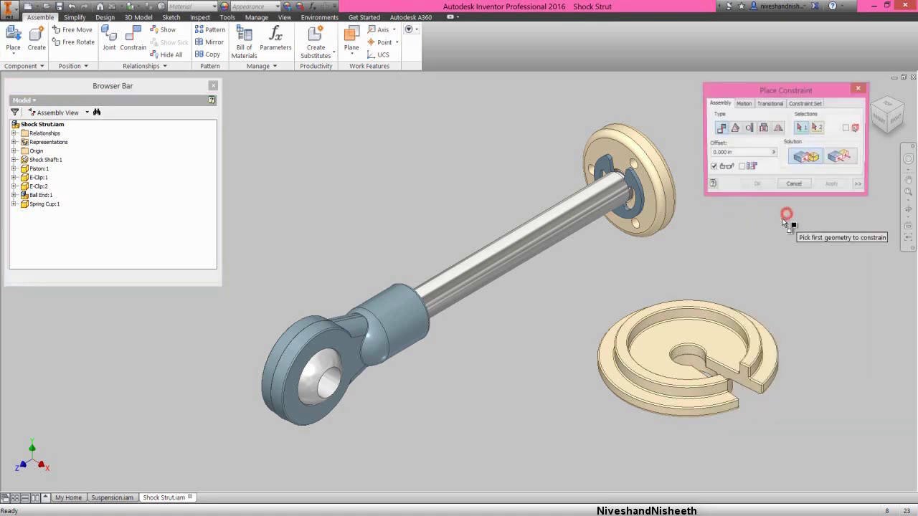
click(908, 209)
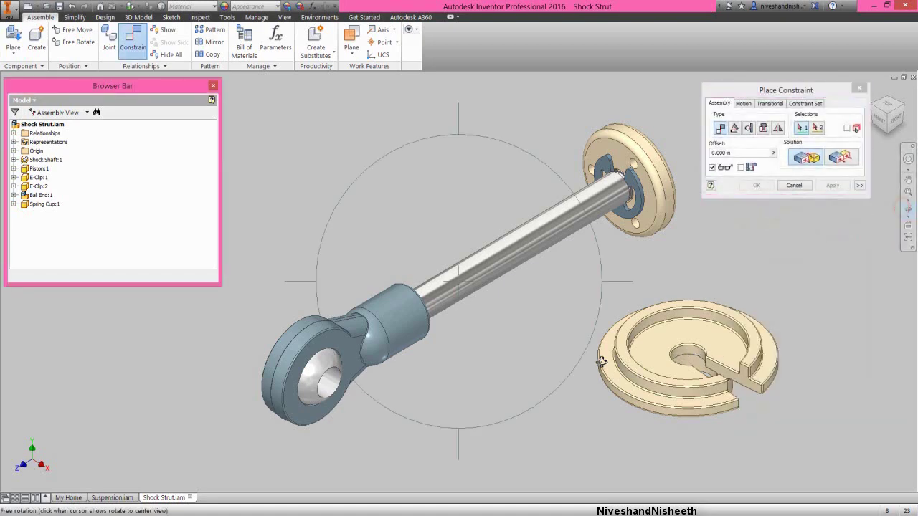
drag(547, 352, 536, 278)
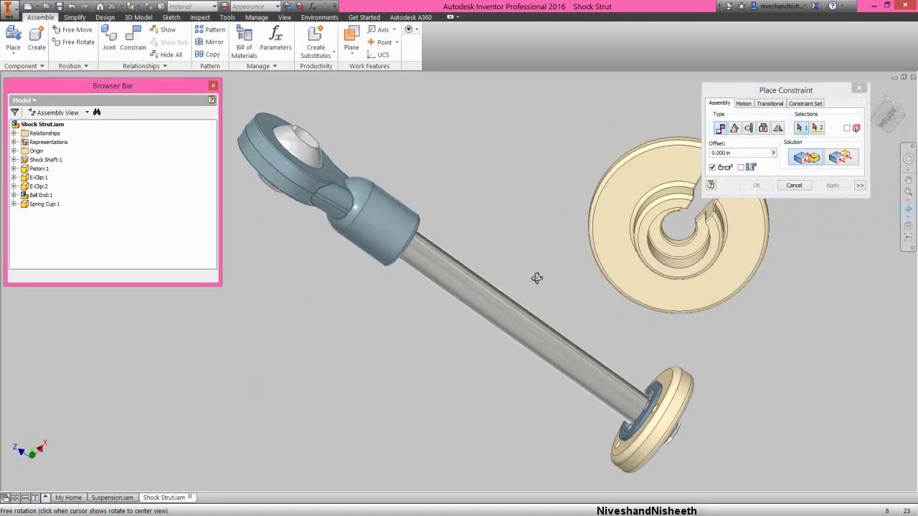
right_click(557, 254)
click(589, 251)
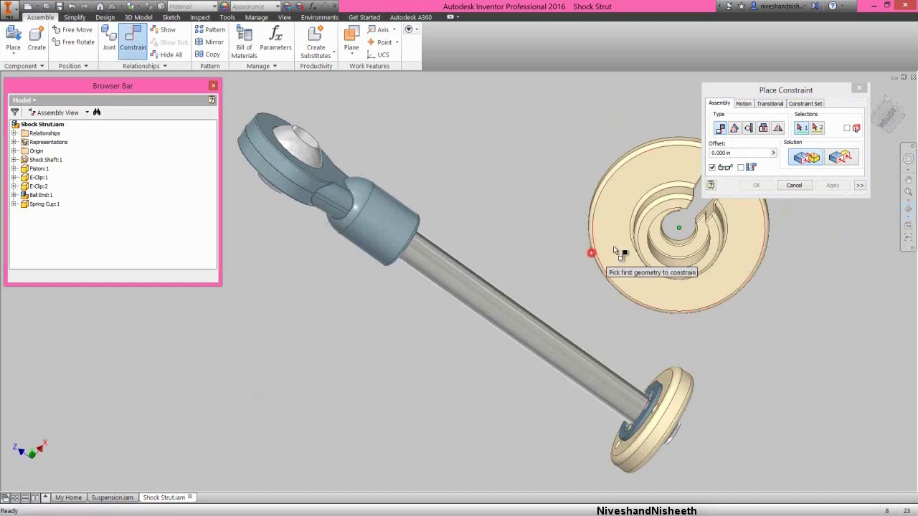
click(658, 248)
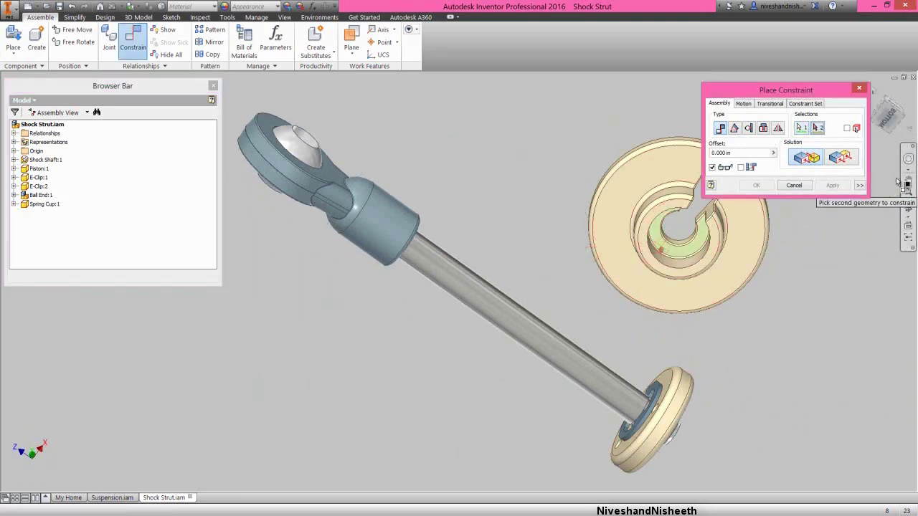
click(907, 158)
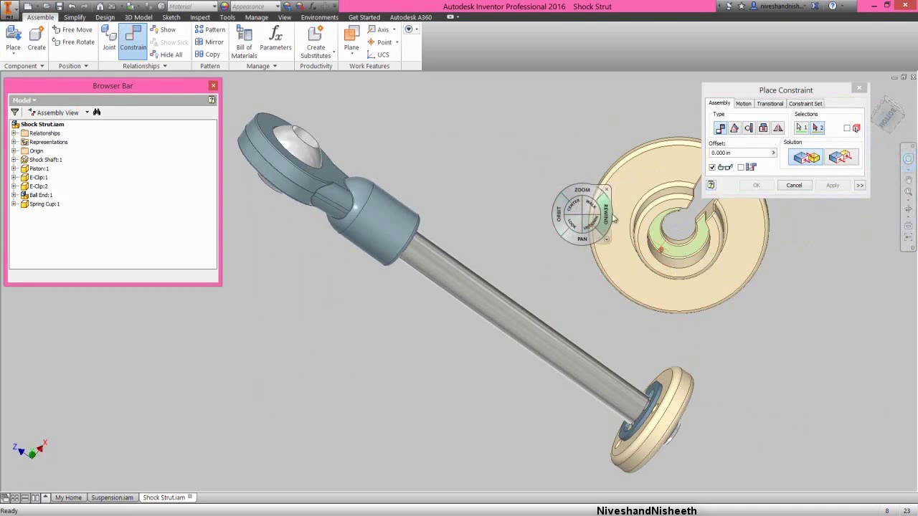
drag(613, 219, 556, 215)
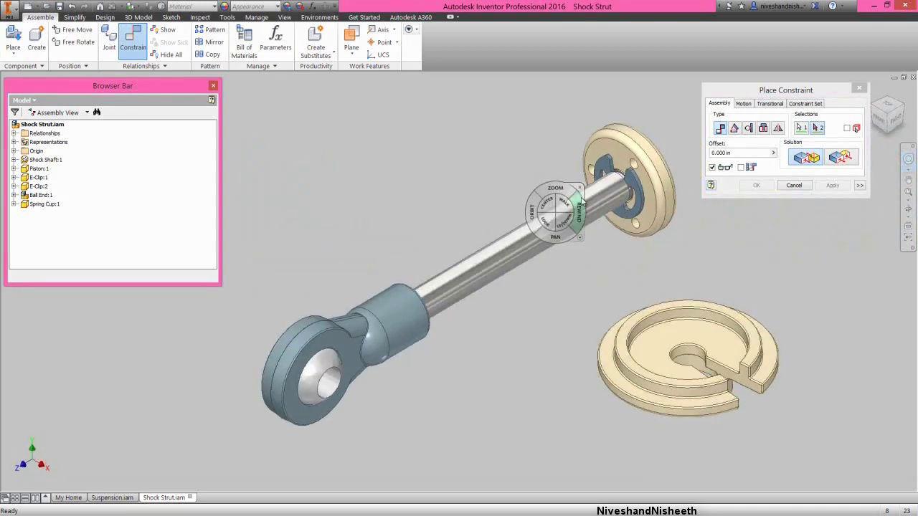
click(905, 108)
scroll(488, 222, up, 5)
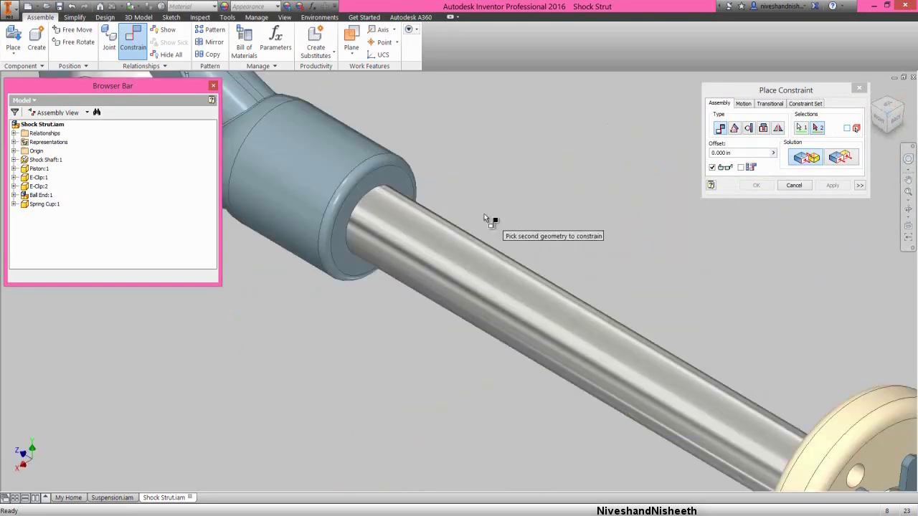
click(399, 186)
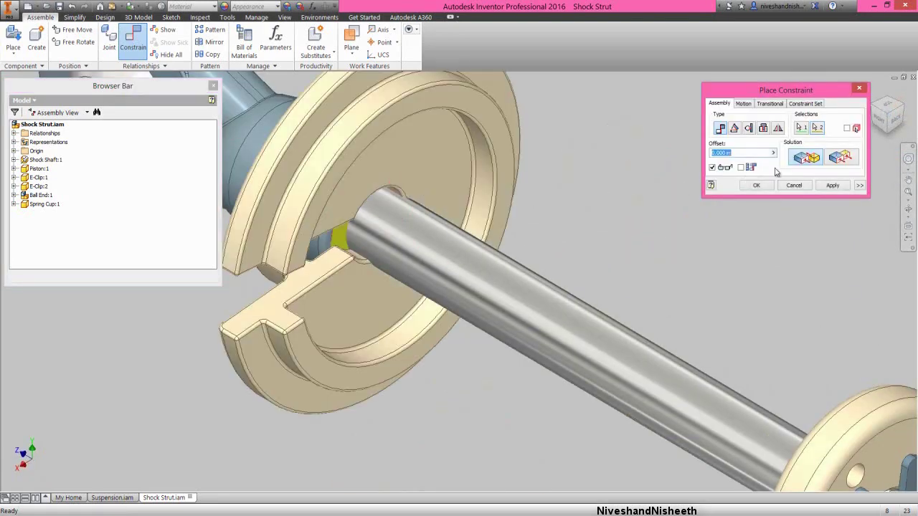
click(843, 185)
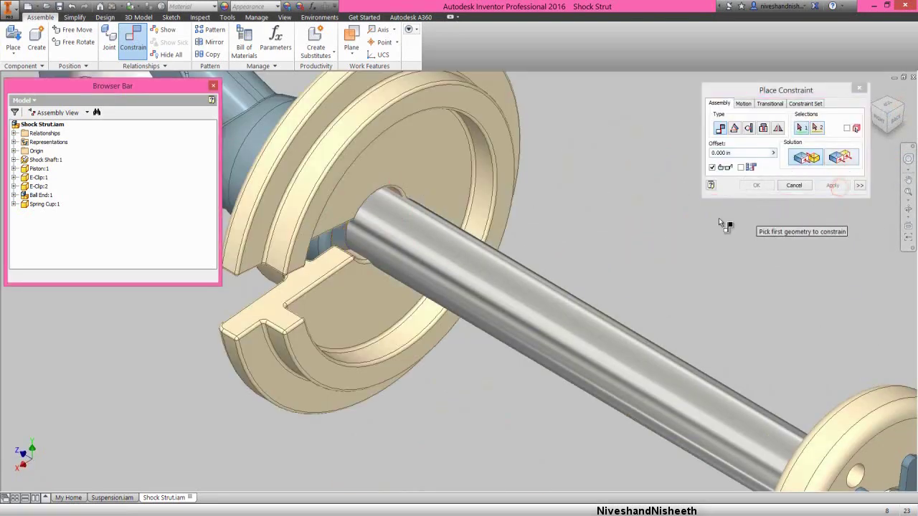
- Mate the Spring Cup's axis to the Shock Shaft's axis with 0.000 in offset
scroll(381, 290, down, 3)
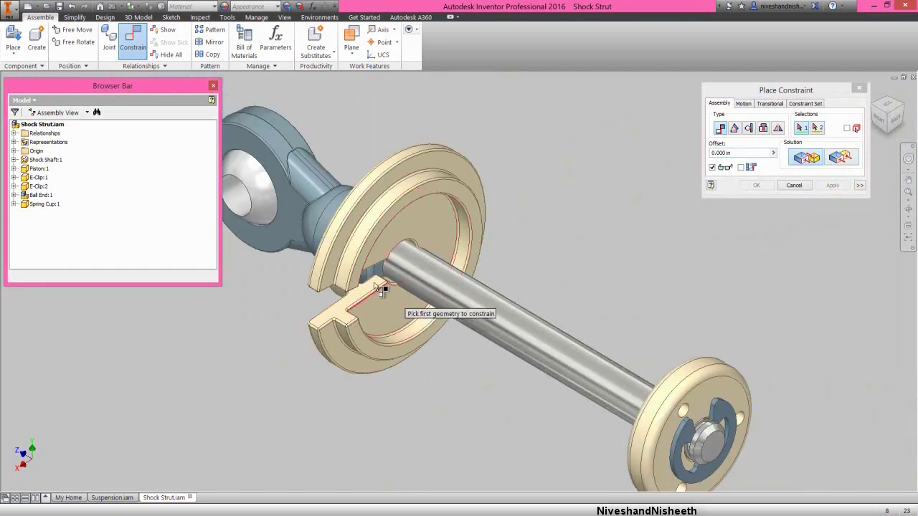
click(464, 239)
click(462, 286)
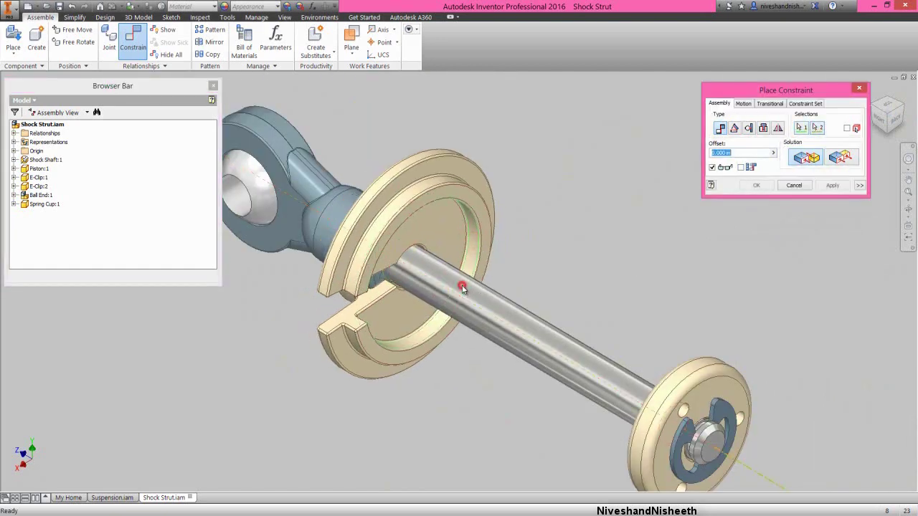
click(764, 188)
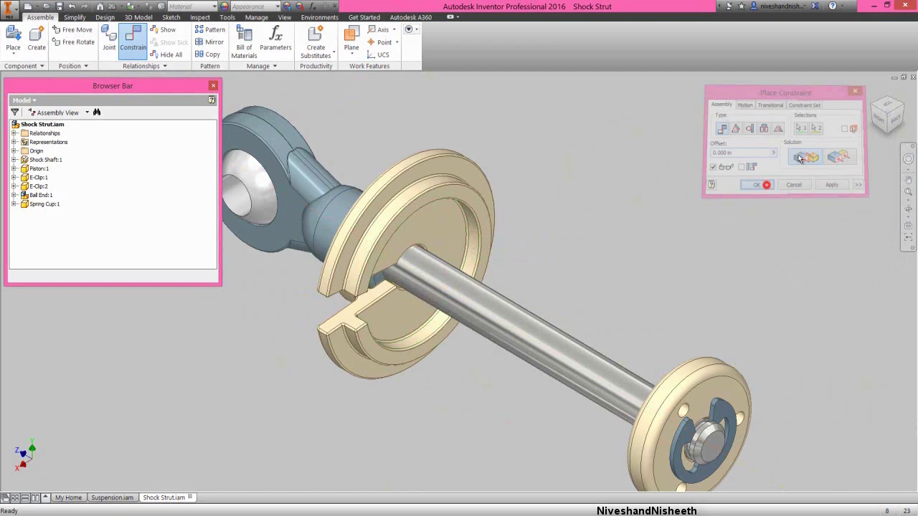
- Rotate the Spring Cup about the Shock Shaft until its slot points upward, and save the assembly
click(872, 91)
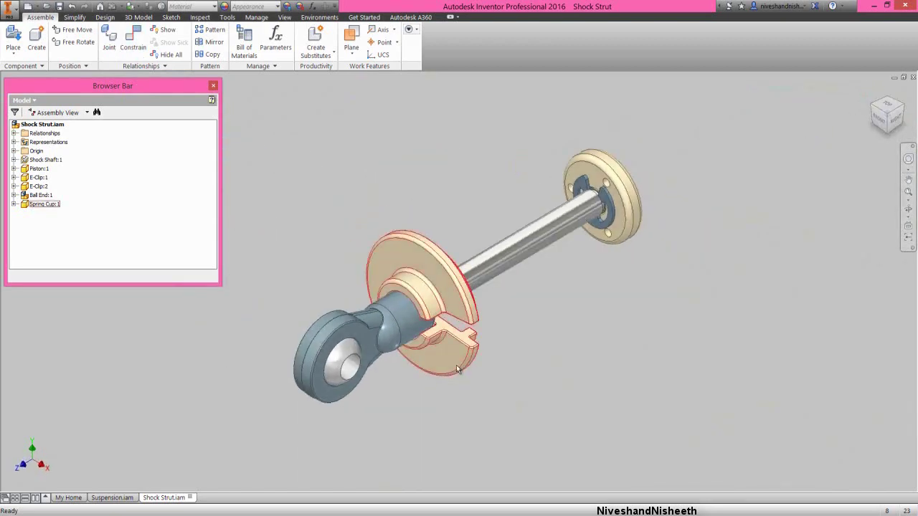
drag(455, 365, 433, 292)
click(420, 220)
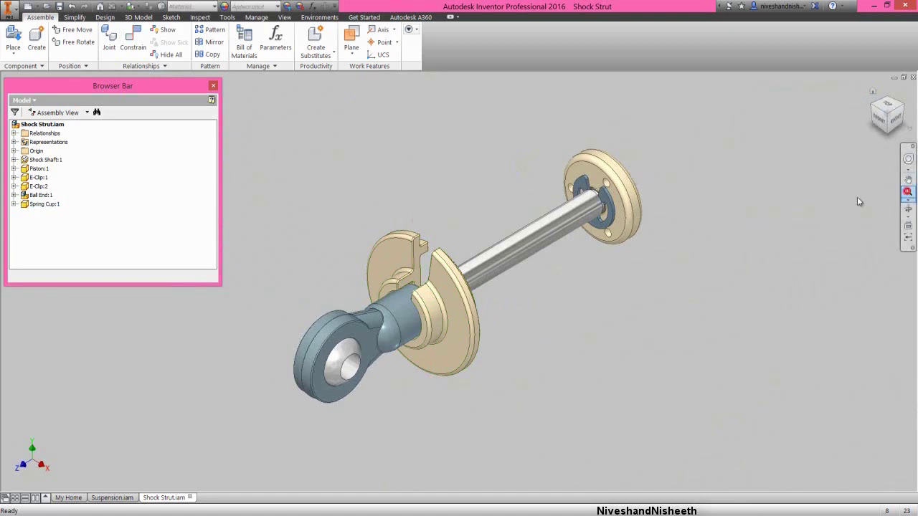
click(376, 140)
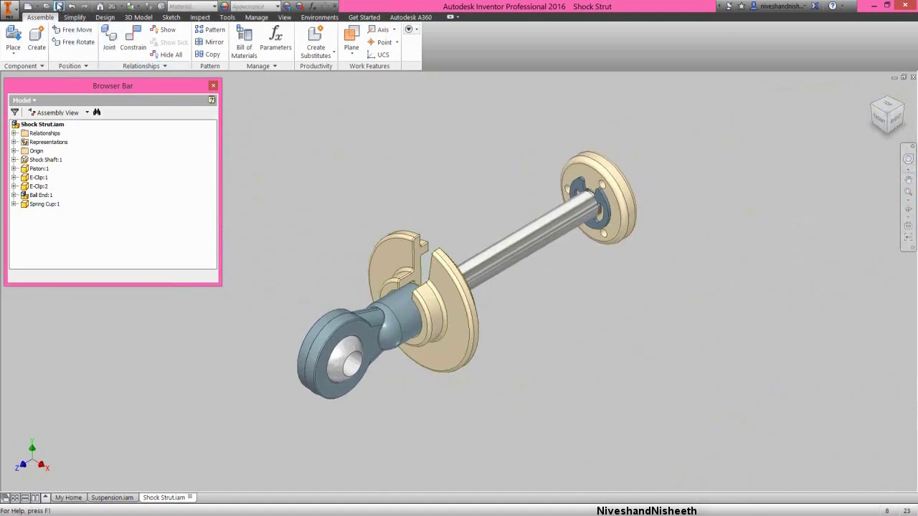
click(362, 193)
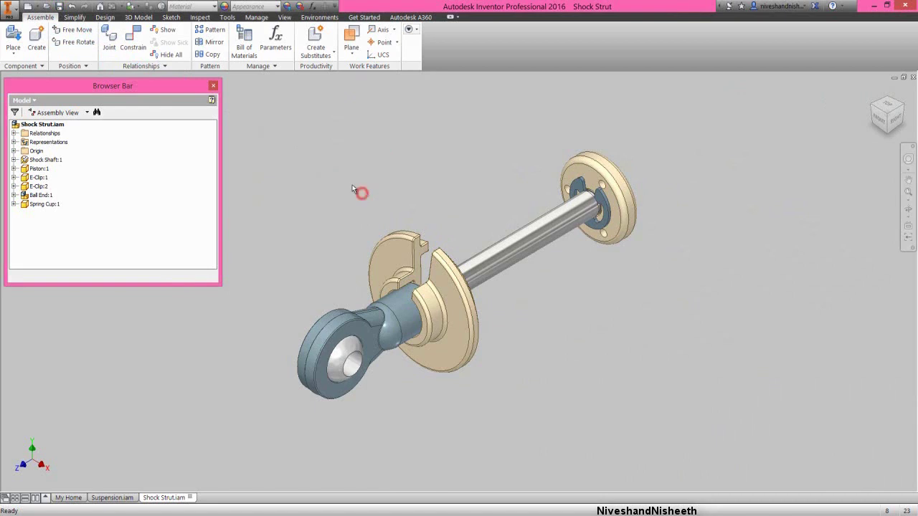
- Create a new assembly file from the English Standard (in).iam template
click(28, 6)
click(301, 190)
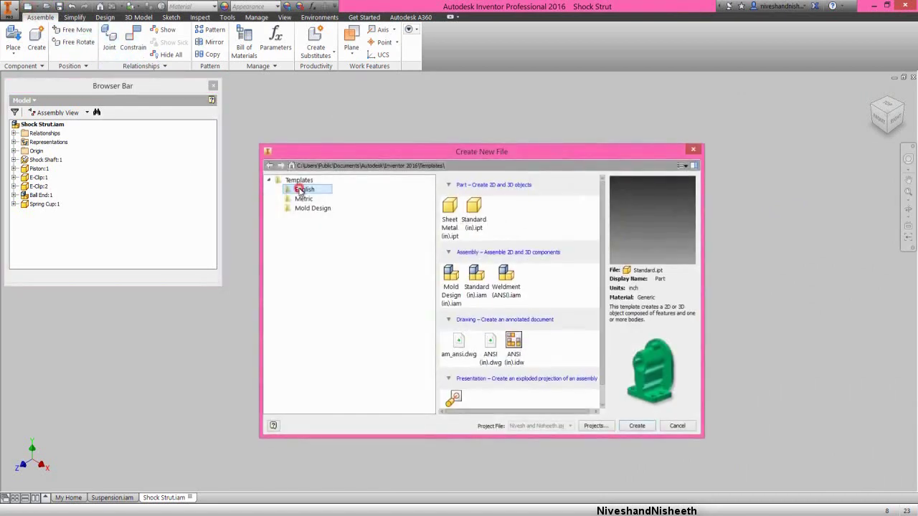
double_click(478, 284)
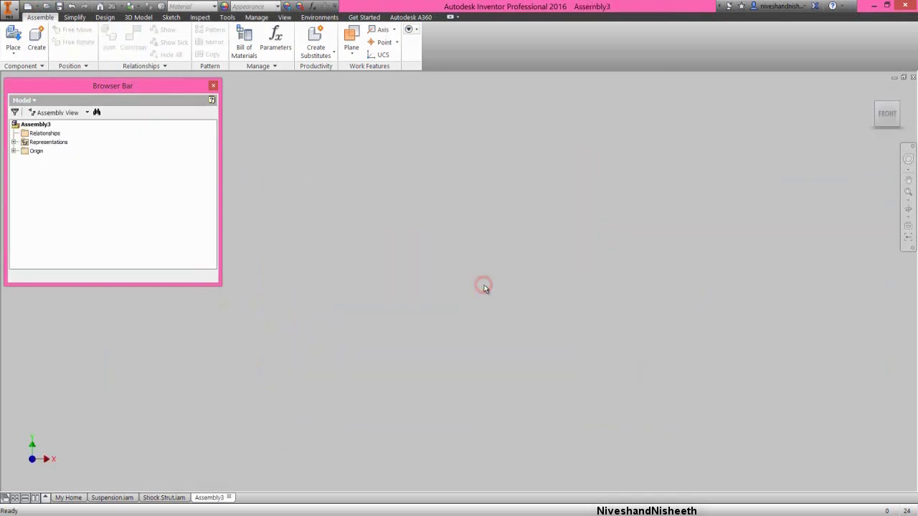
- Load the Shock Cartridge part from the Suspension folder for placement in the new assembly
right_click(484, 285)
click(488, 257)
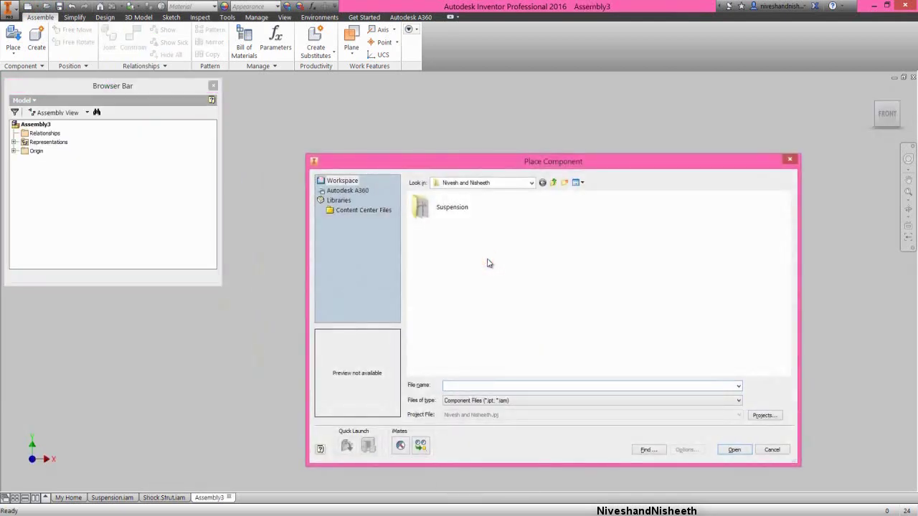
double_click(443, 209)
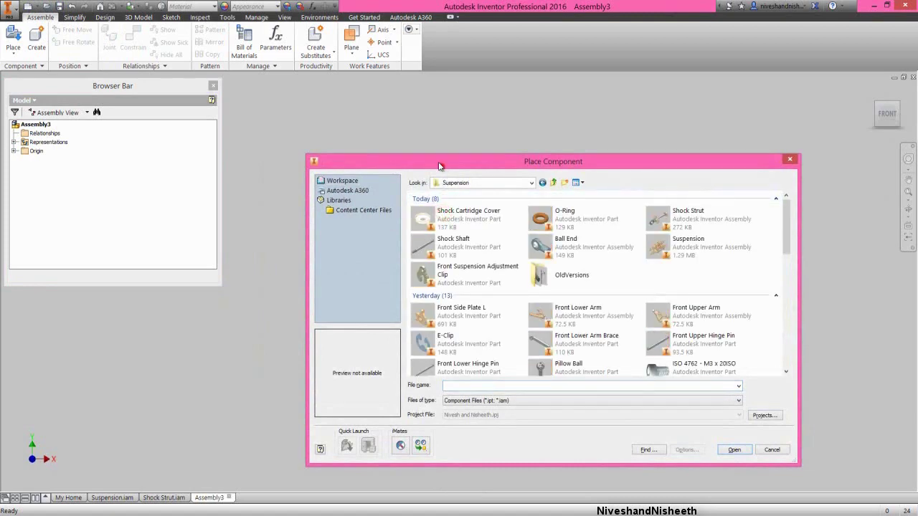
drag(442, 166, 396, 140)
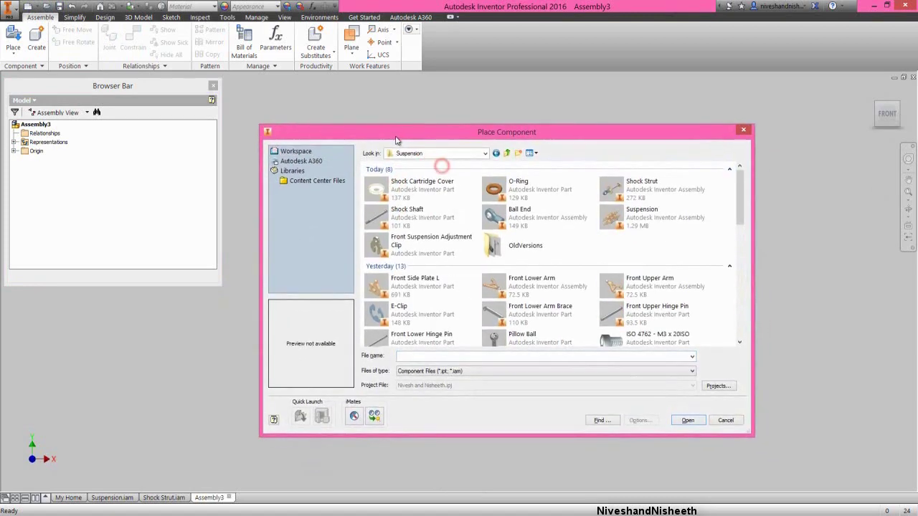
click(613, 221)
scroll(610, 230, down, 3)
click(609, 231)
scroll(590, 239, down, 2)
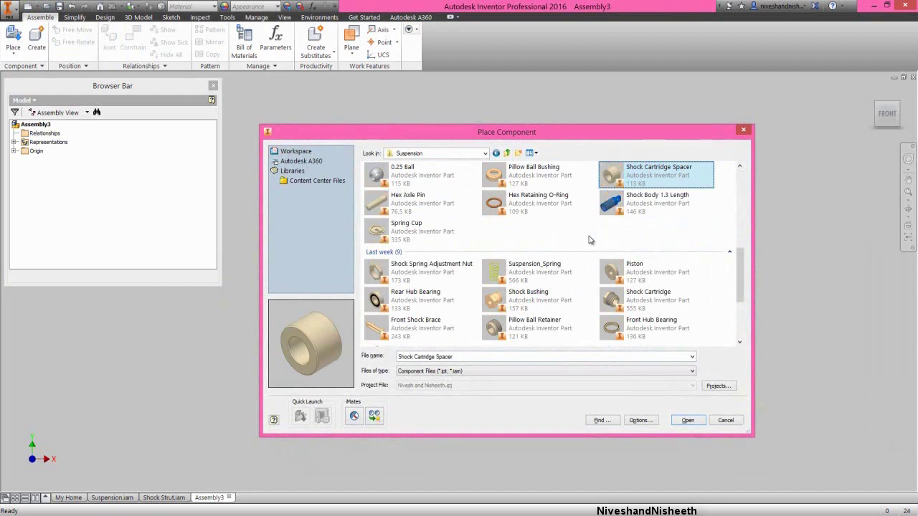
key(Down)
key(Down)
key(Down)
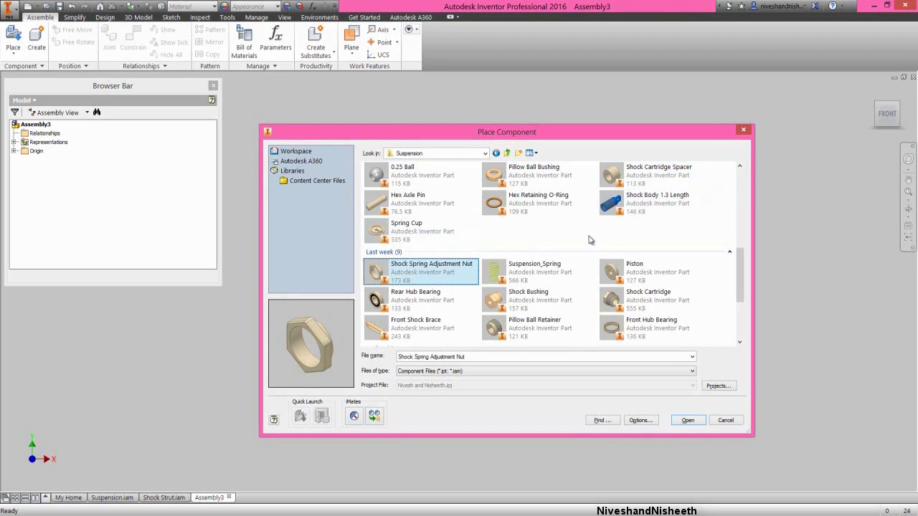
key(Right)
key(Down)
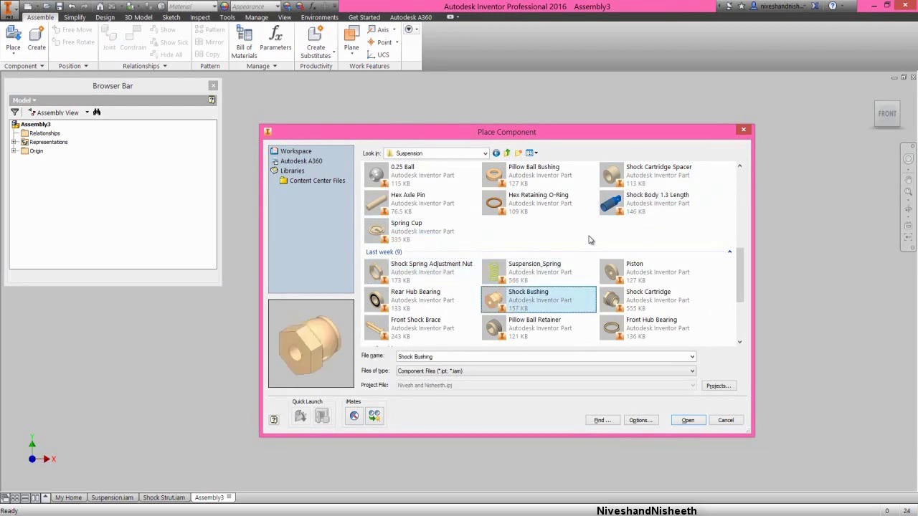
click(655, 298)
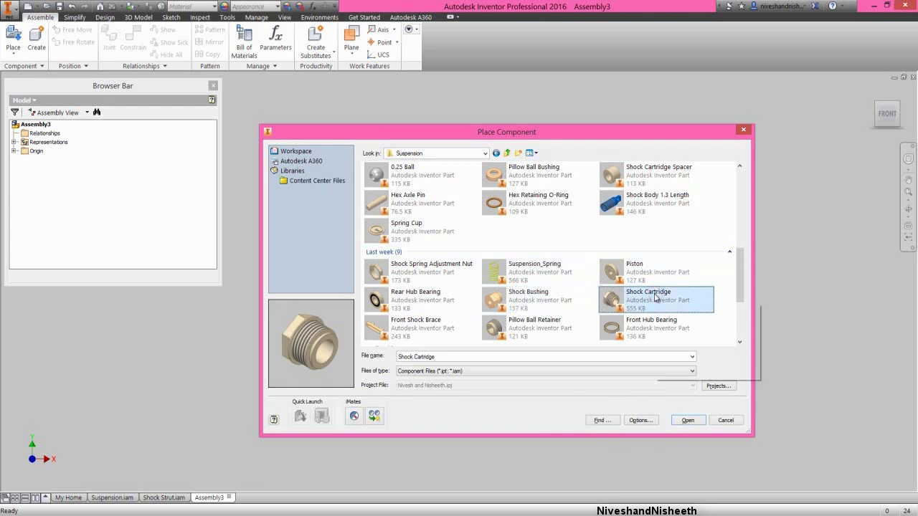
click(687, 421)
- Place one Shock Cartridge grounded at the assembly origin and end the placement
right_click(585, 269)
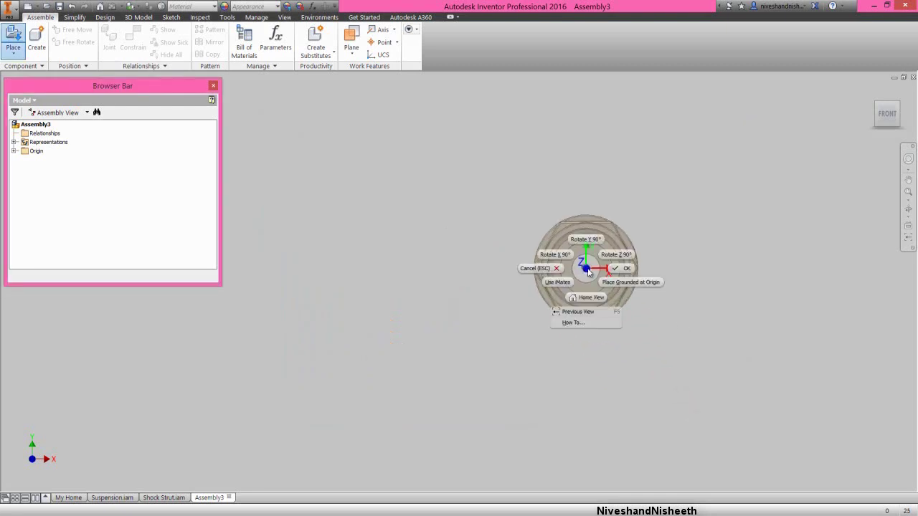
click(623, 284)
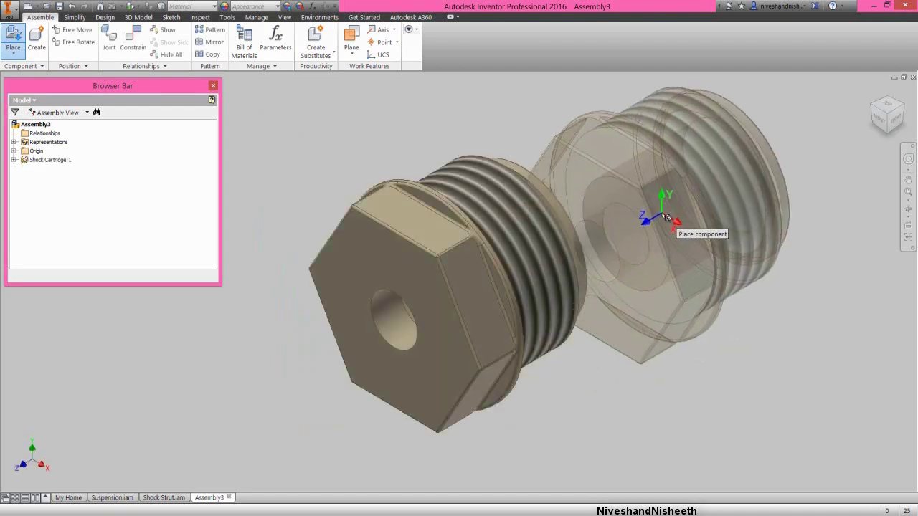
right_click(660, 214)
click(694, 213)
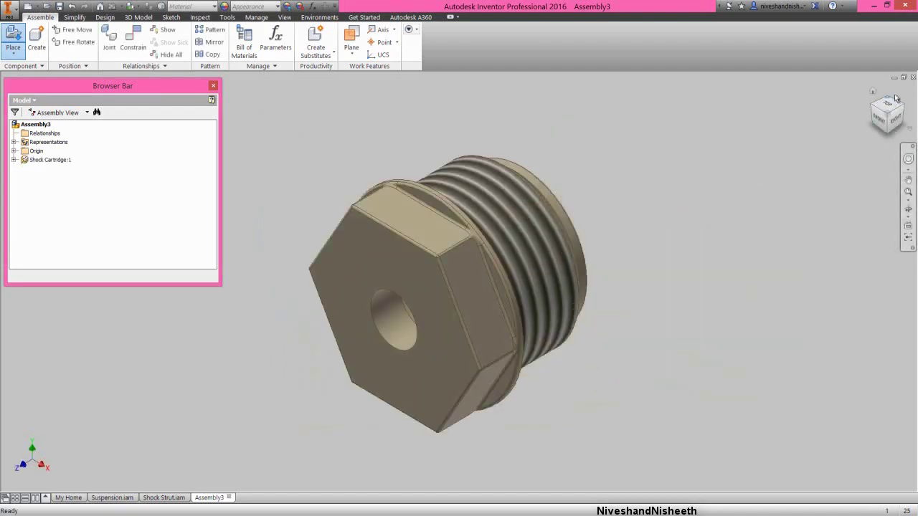
- Import the lighting style from Favorite Color.styxml and make Copy of Two Lights-1 the active lighting style
click(887, 99)
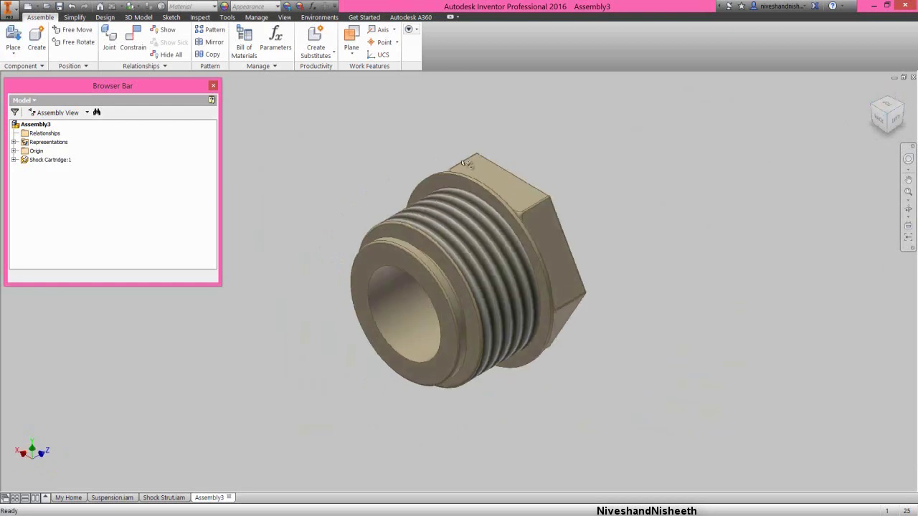
click(282, 17)
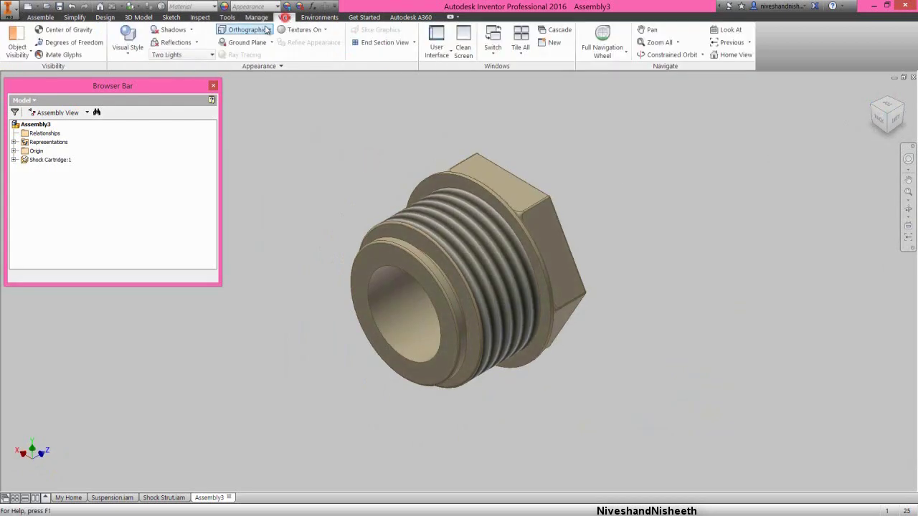
click(183, 54)
click(172, 306)
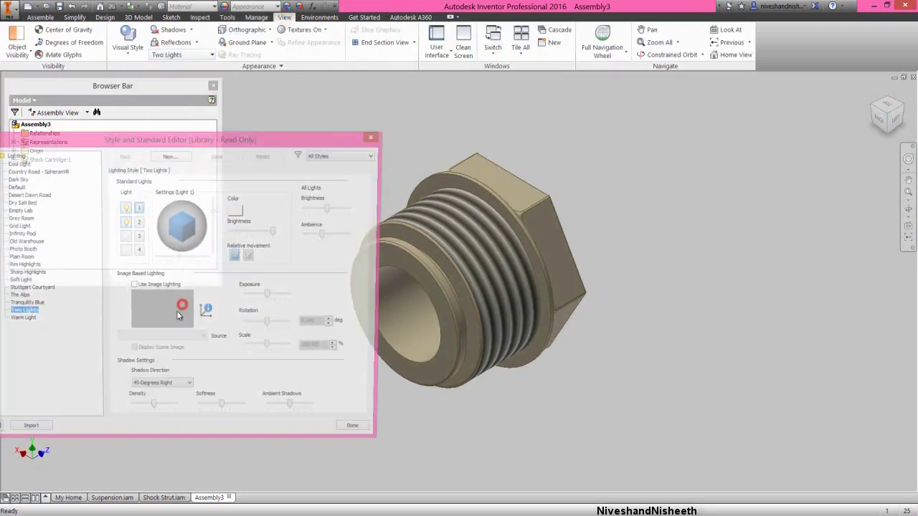
click(23, 434)
click(262, 182)
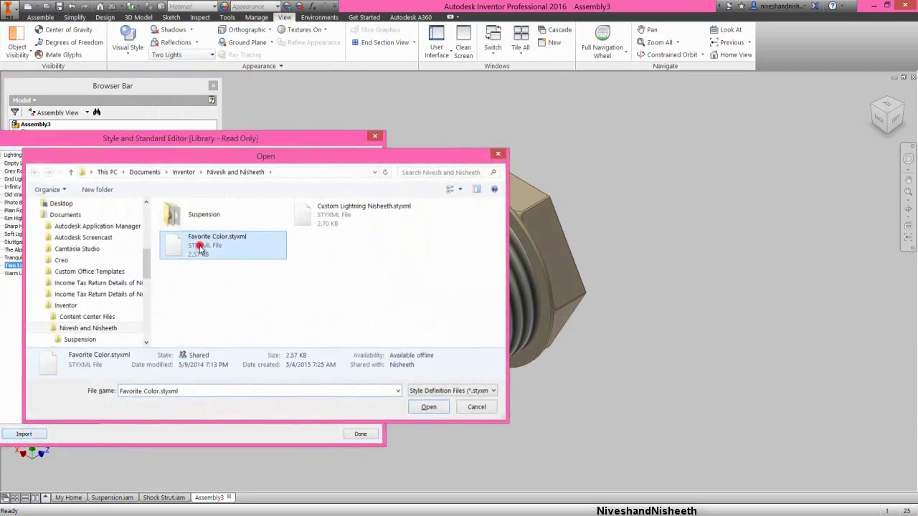
double_click(263, 182)
click(32, 171)
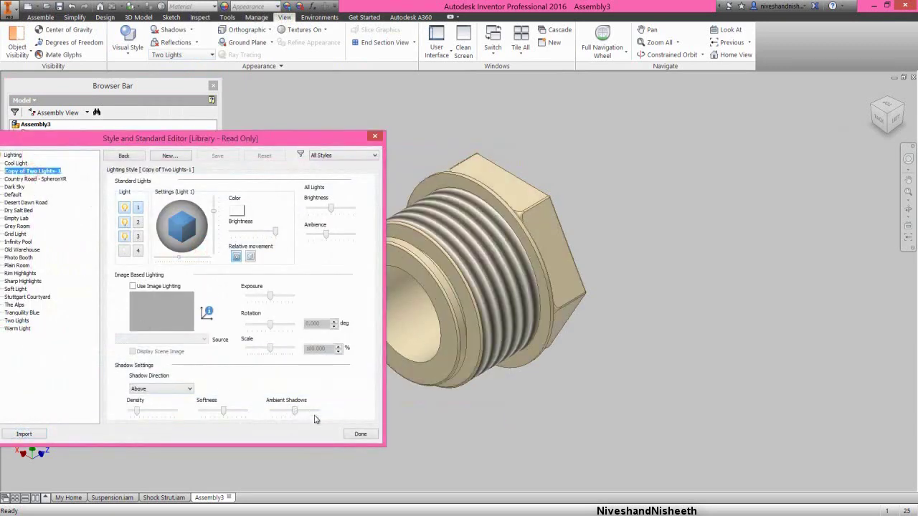
click(360, 433)
- Place one O-Ring part from the Suspension folder beside the Shock Cartridge and end the placement
right_click(278, 224)
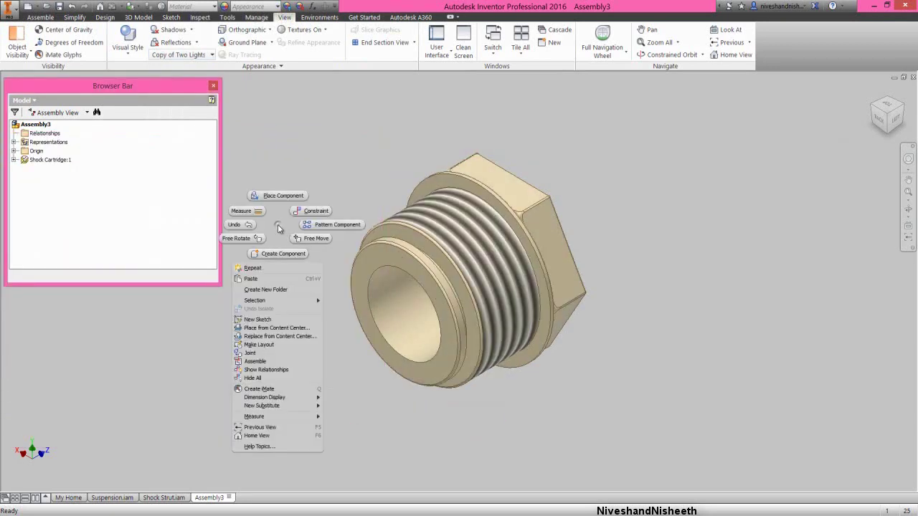
click(278, 196)
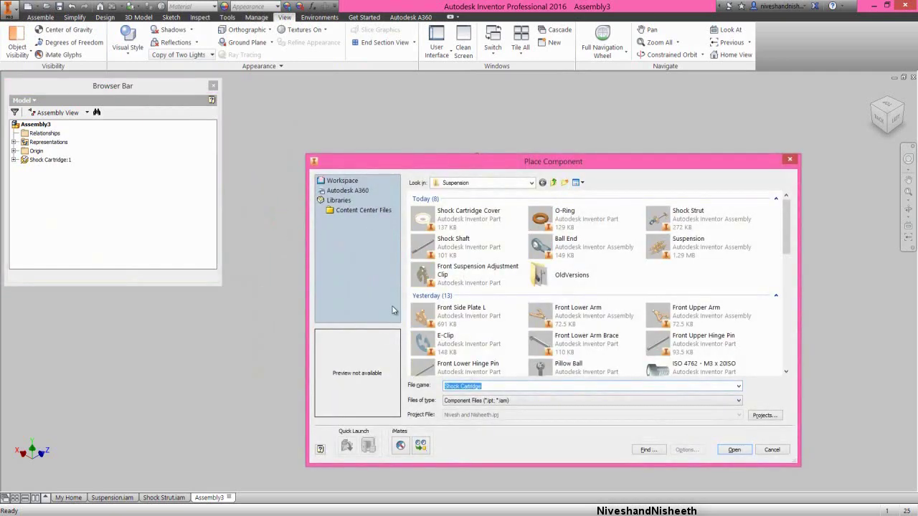
double_click(540, 218)
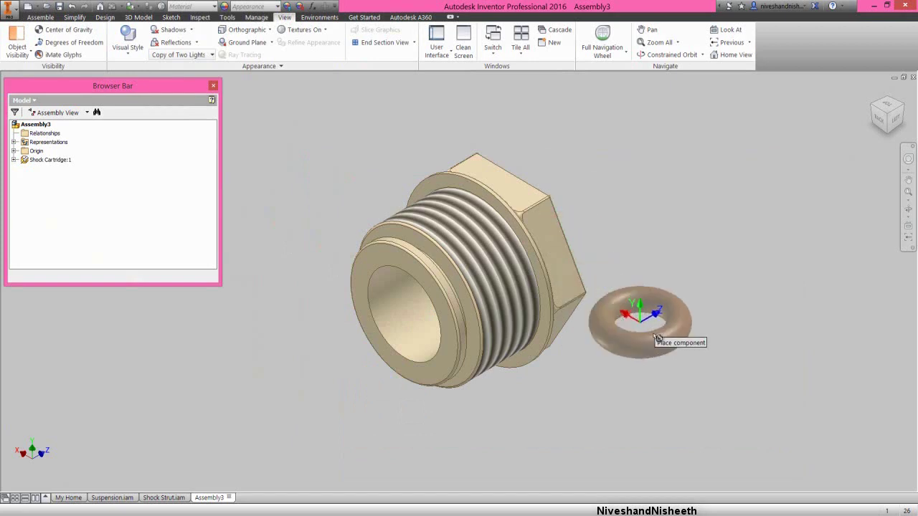
click(713, 386)
right_click(657, 229)
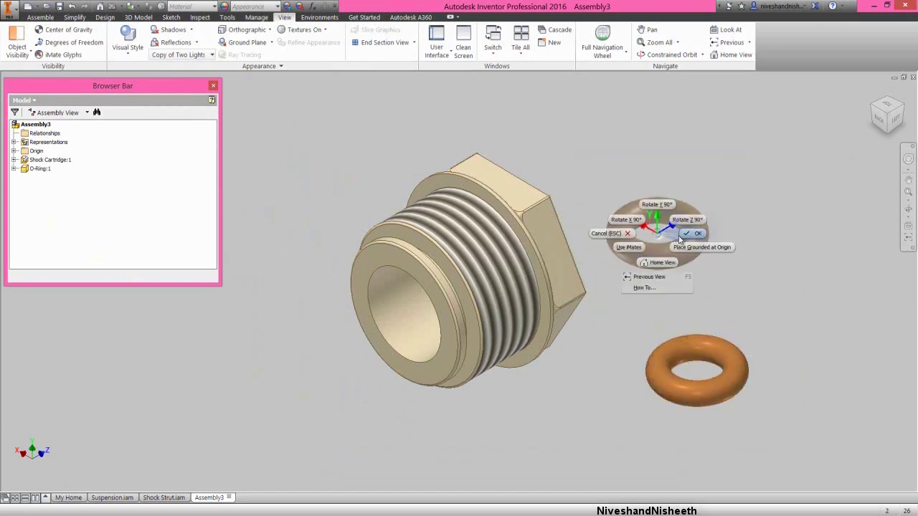
click(687, 236)
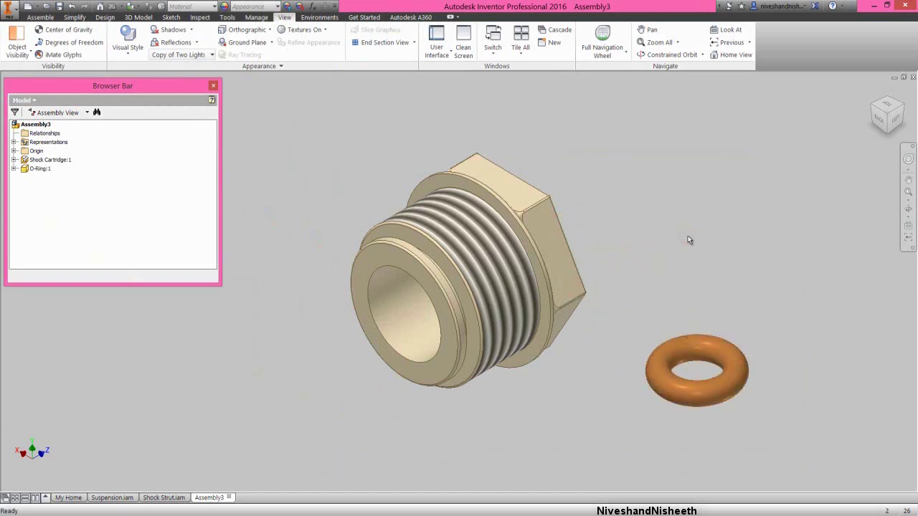
- Mate the O-Ring's axis to the Shock Cartridge's bore axis with 0.000 in offset, and slide the ring out in front of the bore
key(c)
click(702, 347)
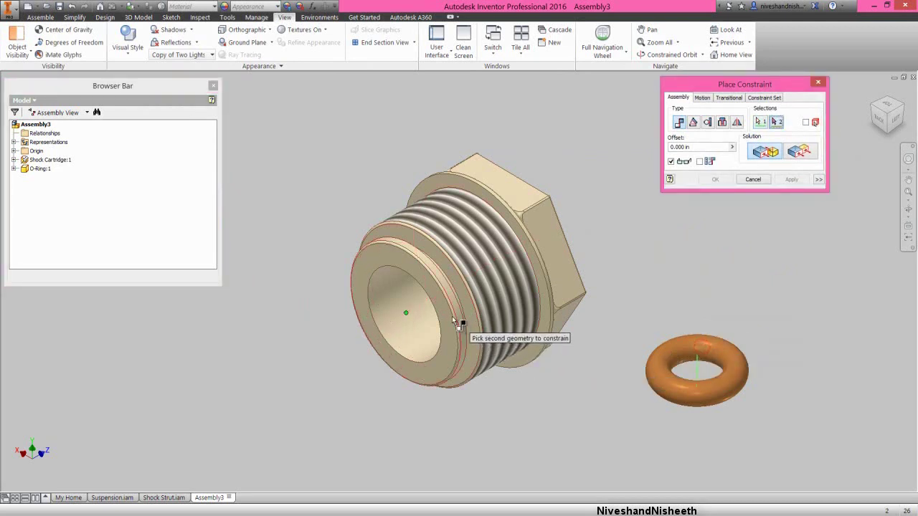
click(402, 301)
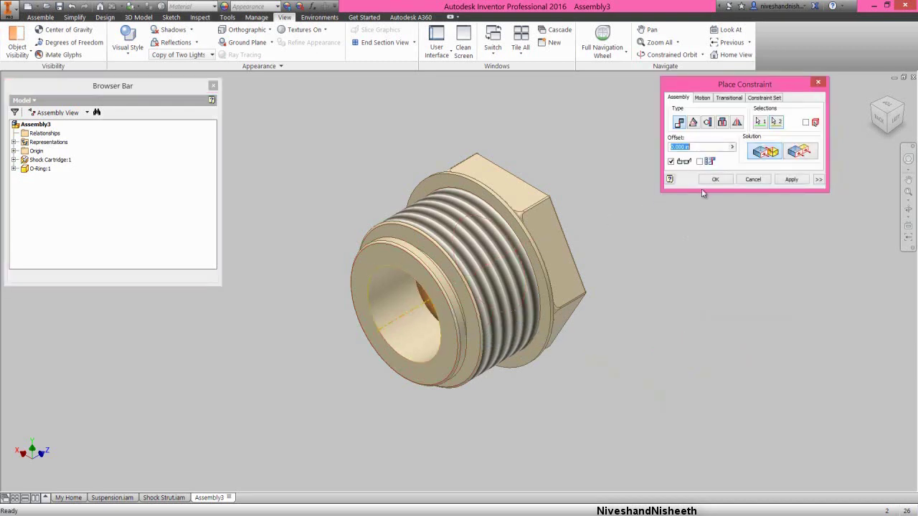
click(714, 179)
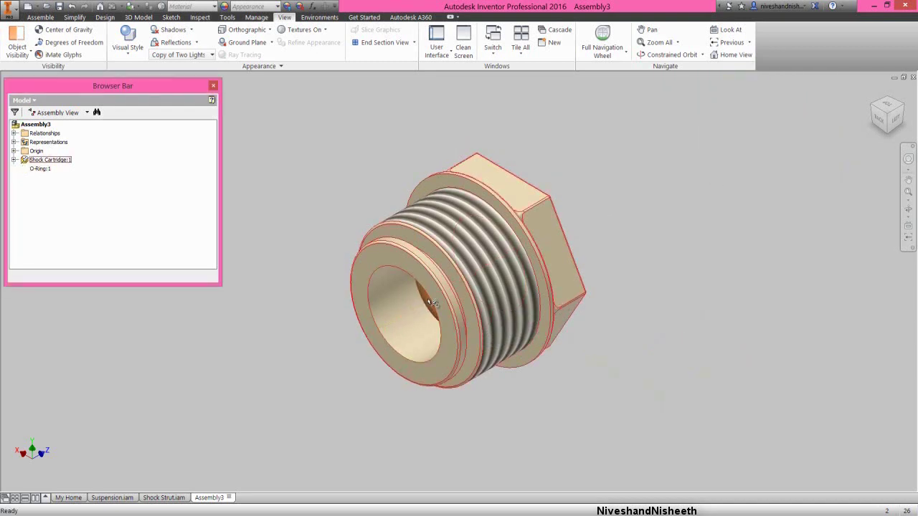
click(321, 349)
drag(375, 342, 306, 377)
click(237, 240)
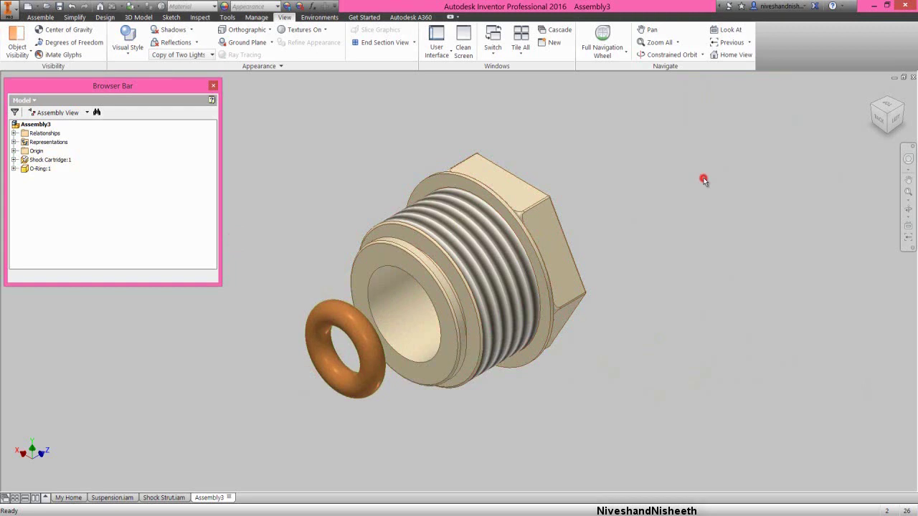
- Switch the model browser to Modeling View and make the O-Ring's Work Plane1 visible
click(86, 112)
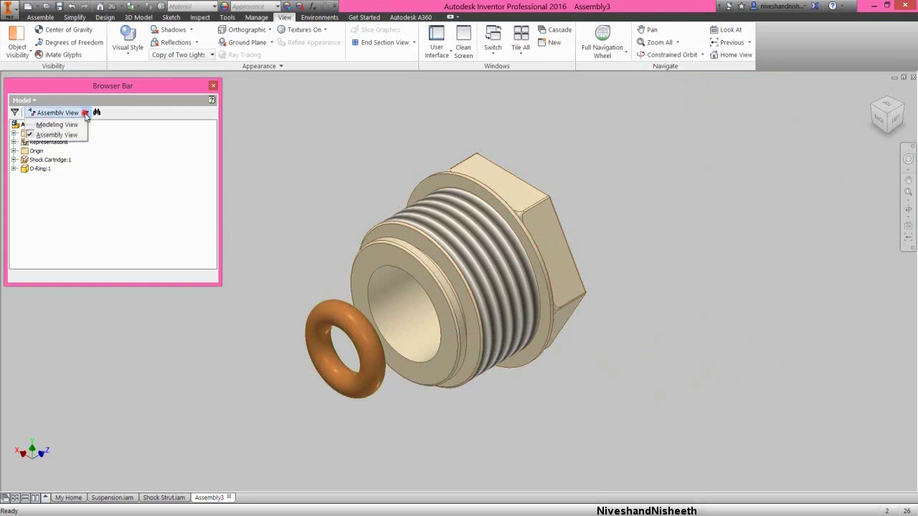
click(72, 126)
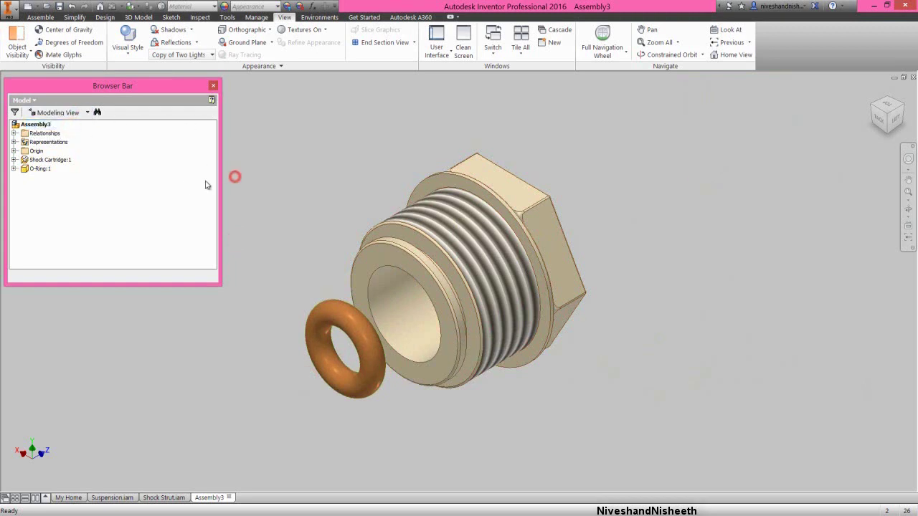
click(13, 168)
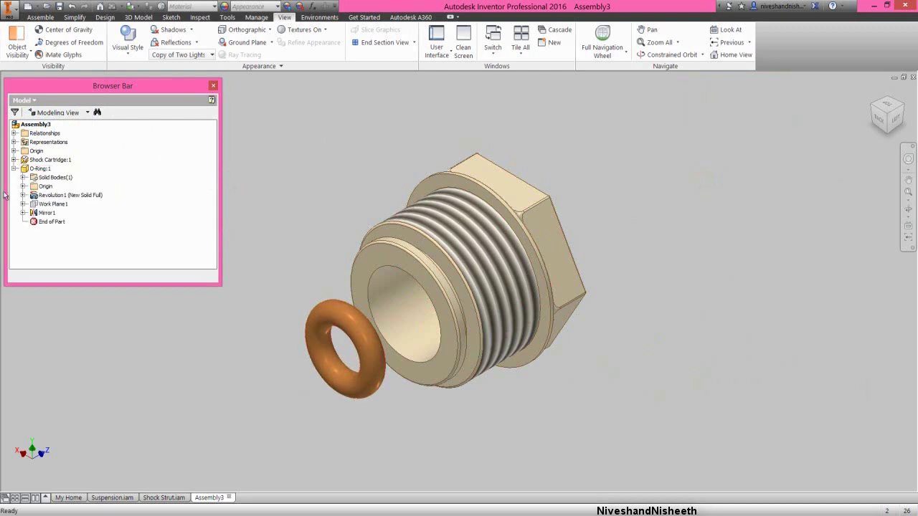
click(36, 205)
right_click(37, 206)
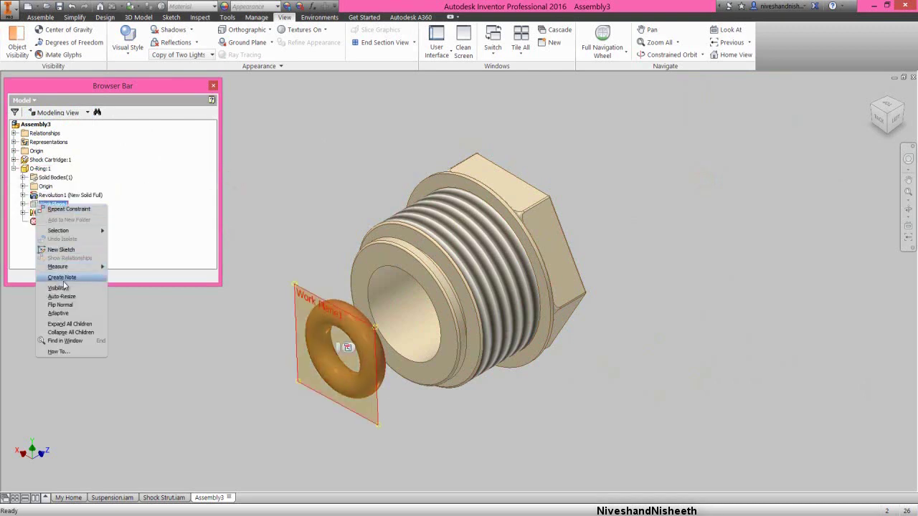
click(65, 287)
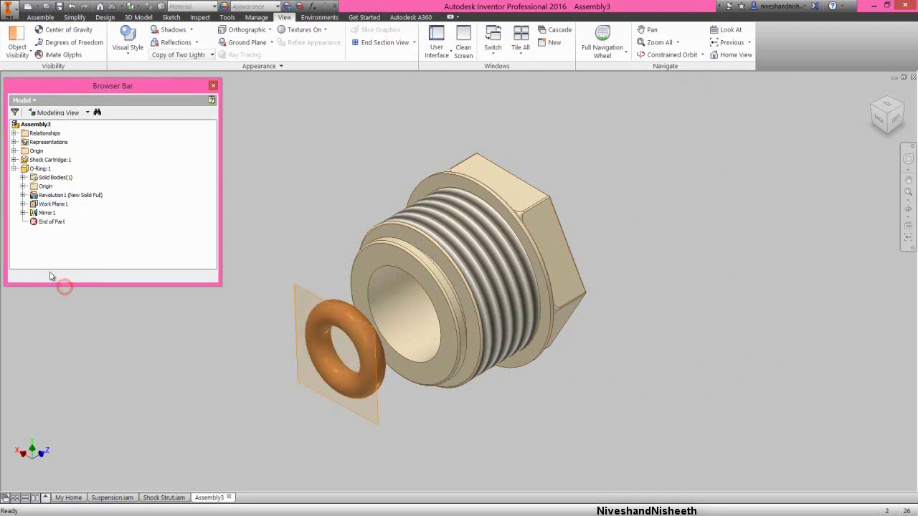
- Make Work Plane2 under the O-Ring's Mirror1 feature visible and collapse the browser tree
click(23, 213)
click(32, 240)
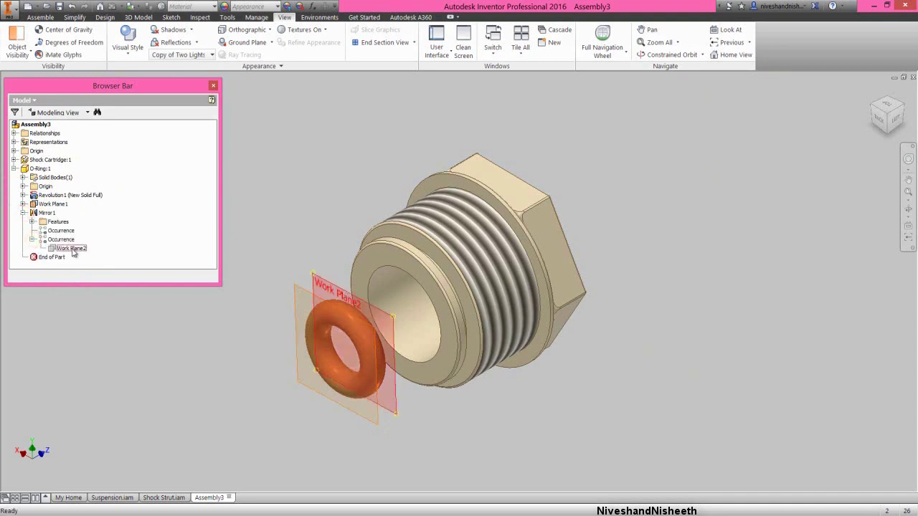
click(65, 248)
right_click(71, 249)
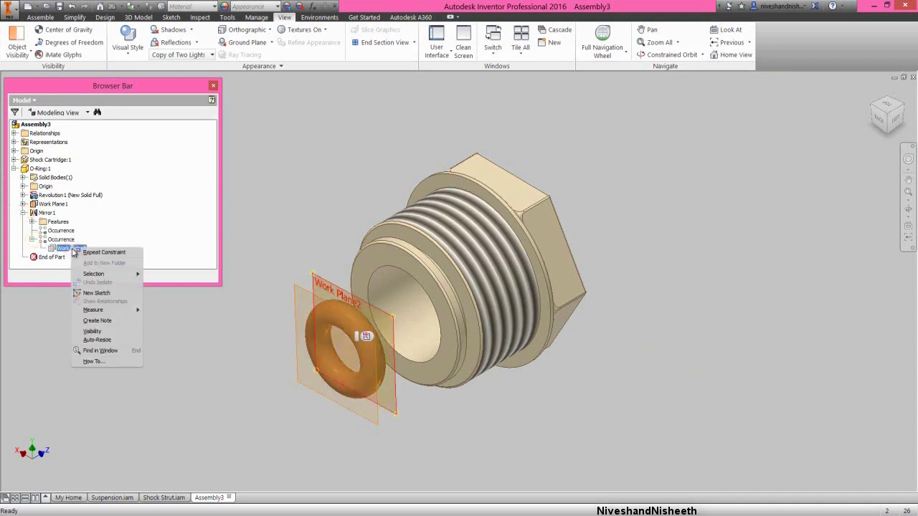
click(96, 332)
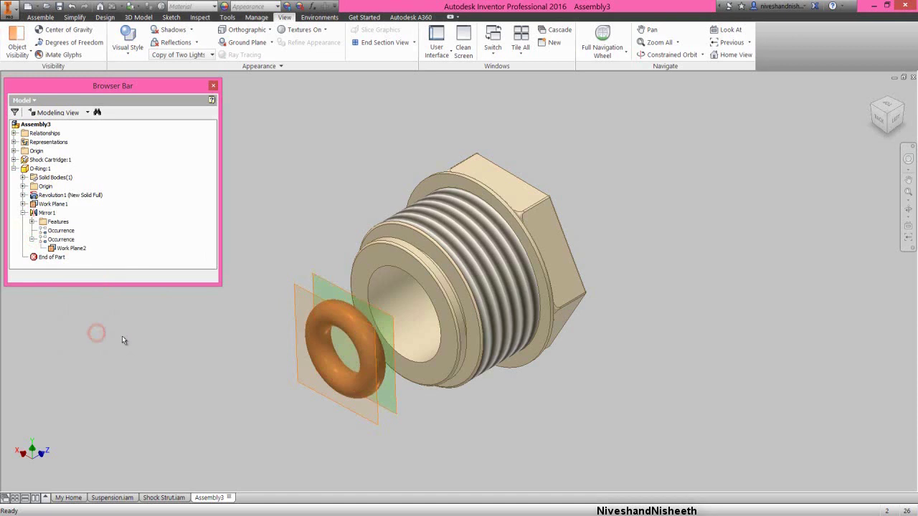
right_click(124, 230)
click(171, 425)
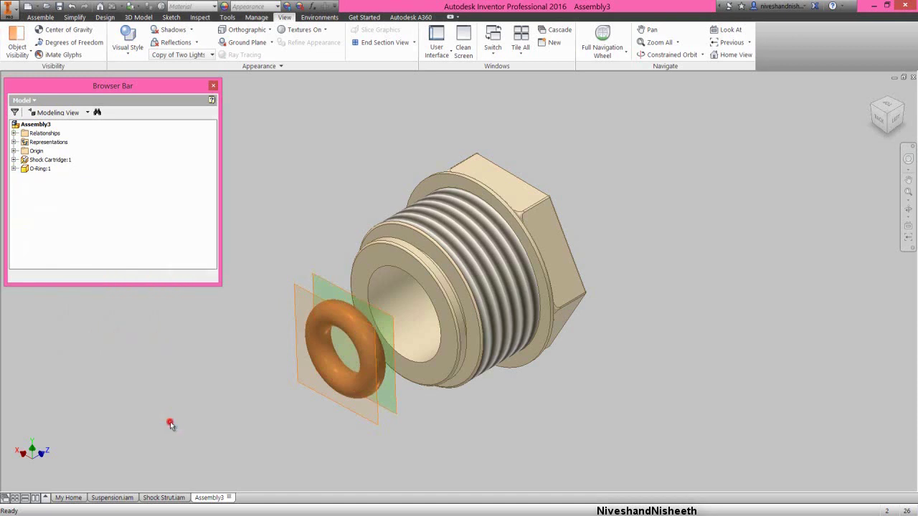
- Mate the O-Ring's Work Plane2 to the flat inner face at the bottom of the cartridge bore with 0.000 in offset
right_click(269, 179)
click(298, 163)
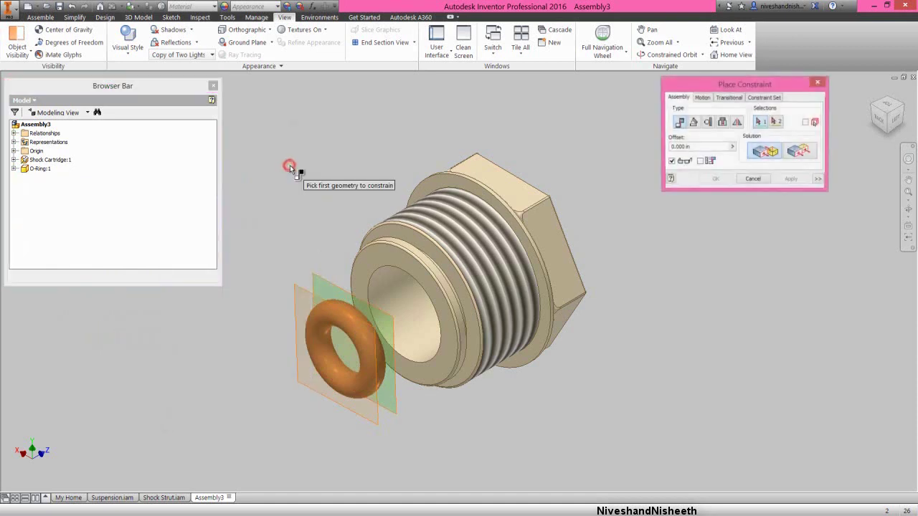
click(896, 120)
scroll(401, 240, up, 3)
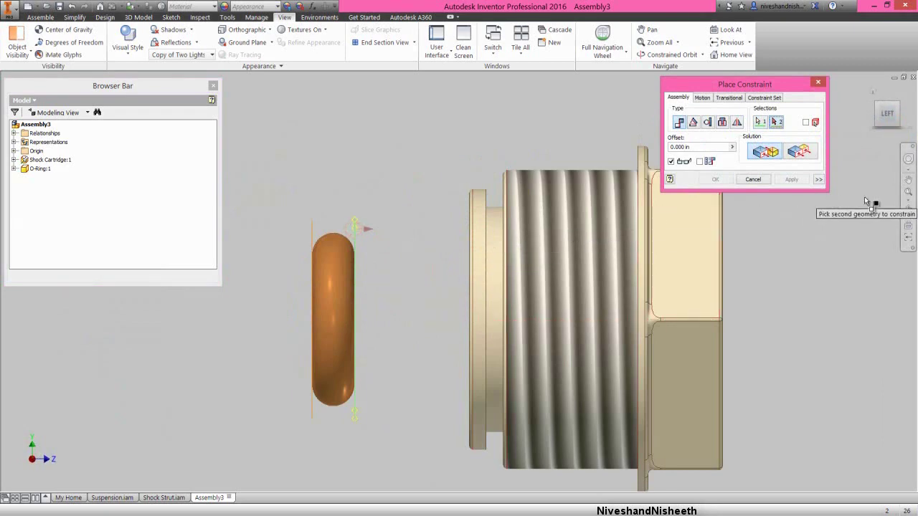
click(908, 209)
drag(447, 269, 545, 272)
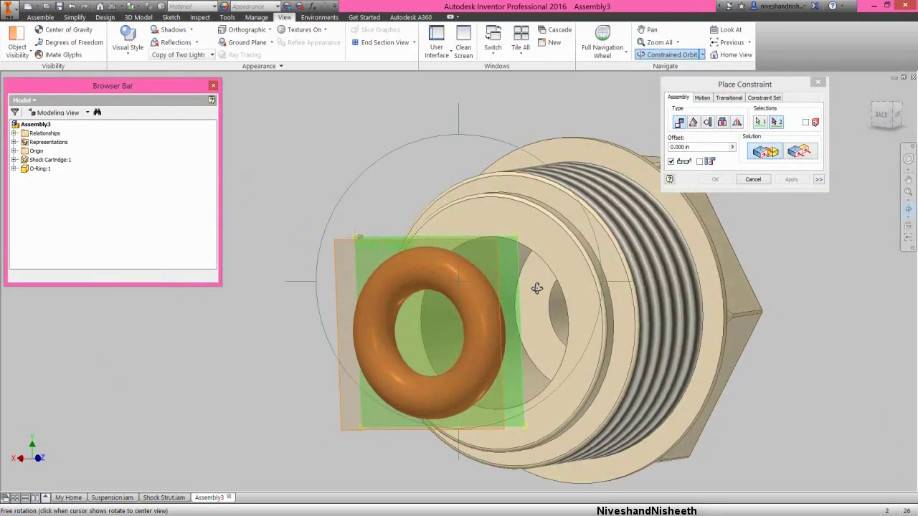
right_click(537, 287)
click(558, 289)
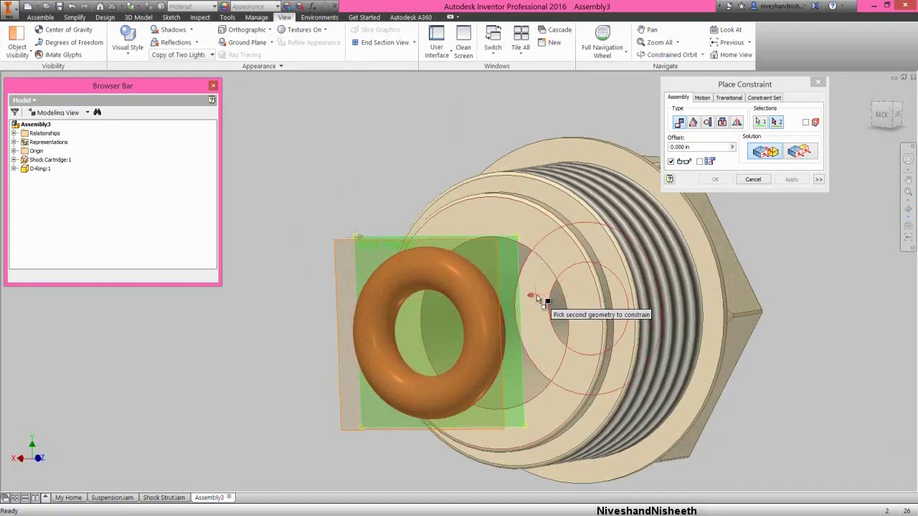
click(535, 298)
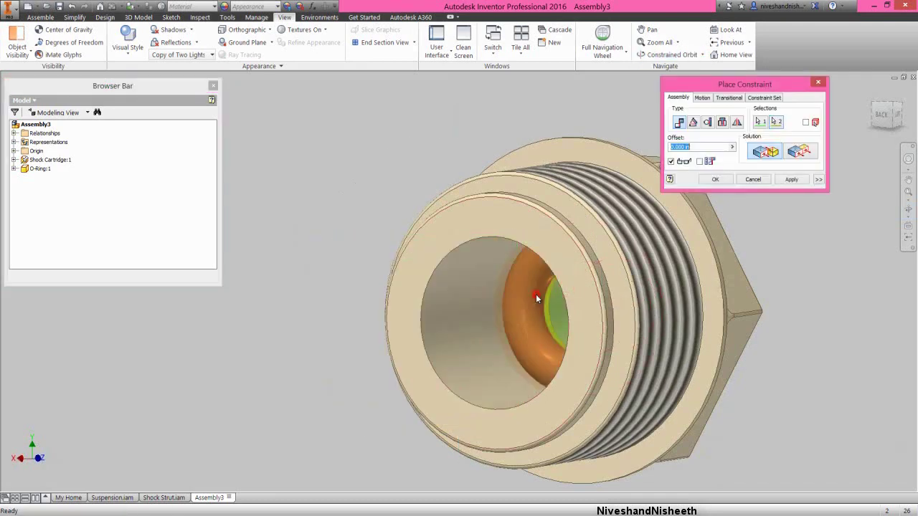
click(715, 180)
- Place one Shock Cartridge Spacer from the Suspension folder beside the cartridge's threaded end and end the placement
click(873, 95)
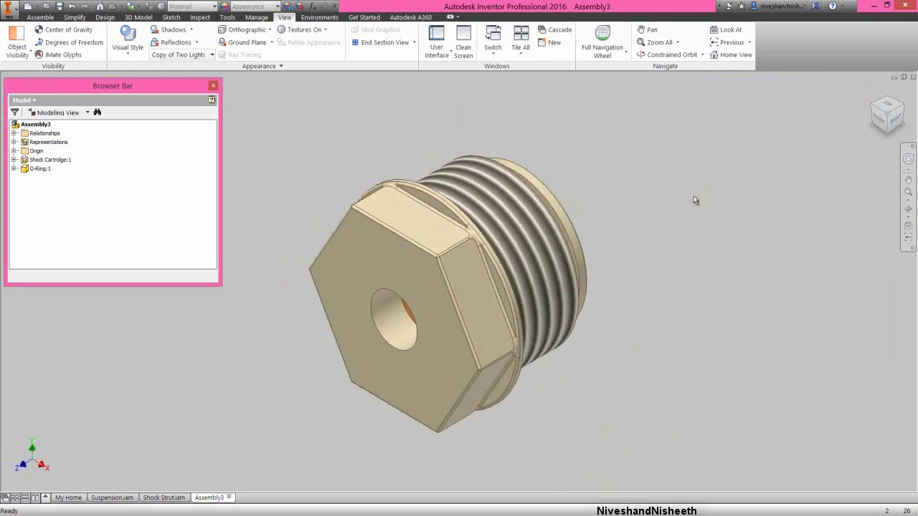
click(41, 17)
click(13, 40)
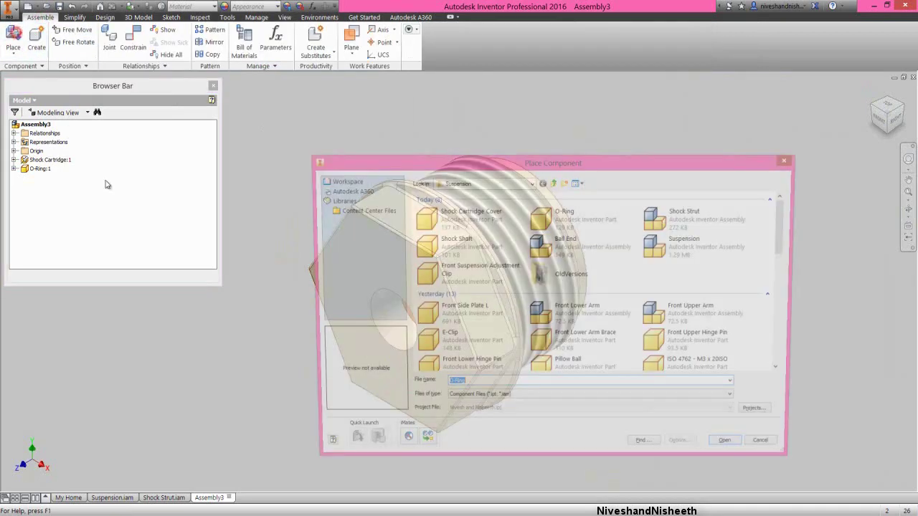
click(666, 219)
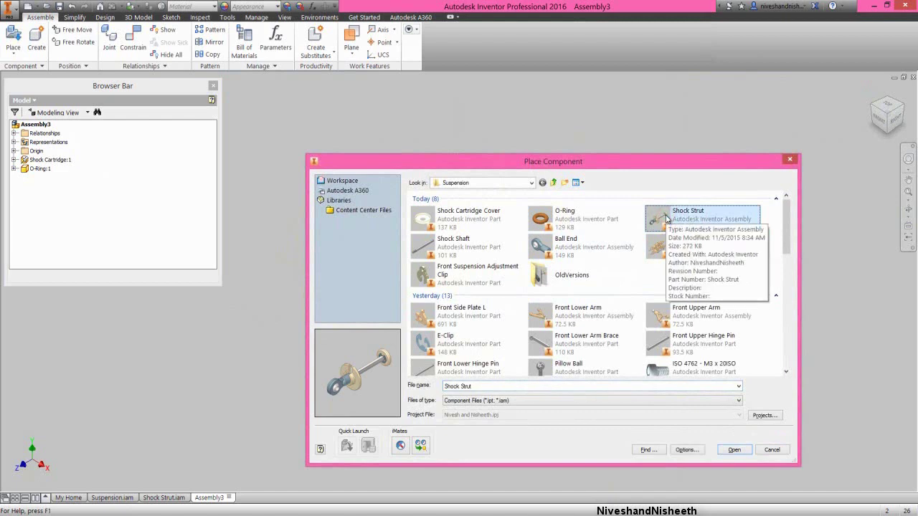
key(Down)
key(Down)
key(Down)
key(Down)
key(Down)
key(Down)
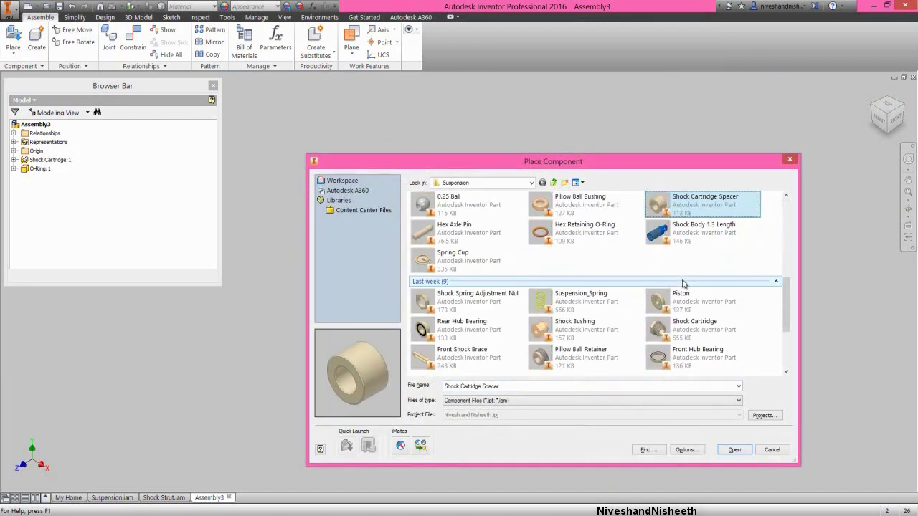
double_click(667, 207)
click(673, 233)
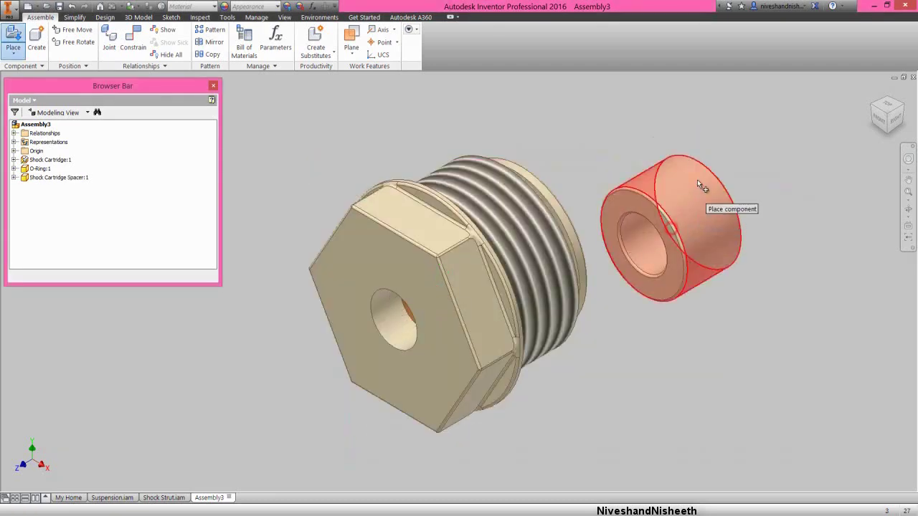
right_click(753, 160)
click(787, 165)
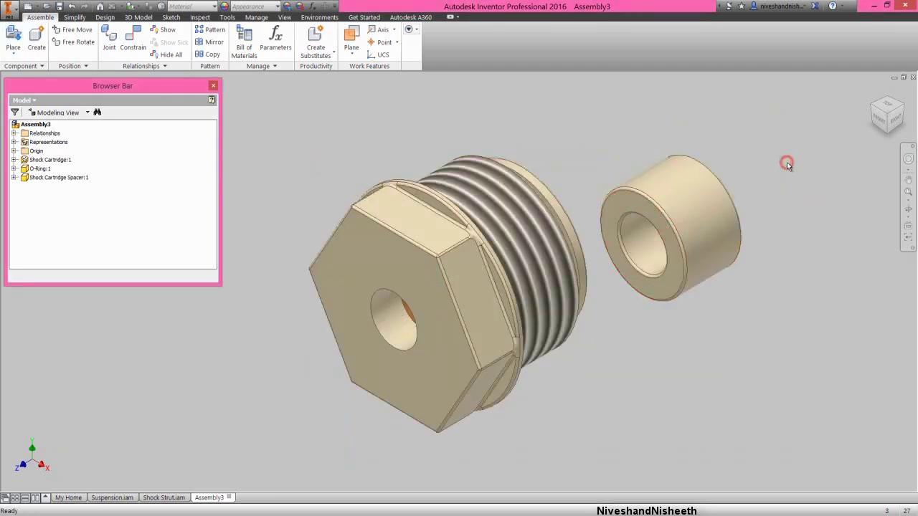
- Mate the spacer's axis to the Shock Cartridge's bore axis with 0.000 in offset, and slide the spacer out of the bore
right_click(787, 166)
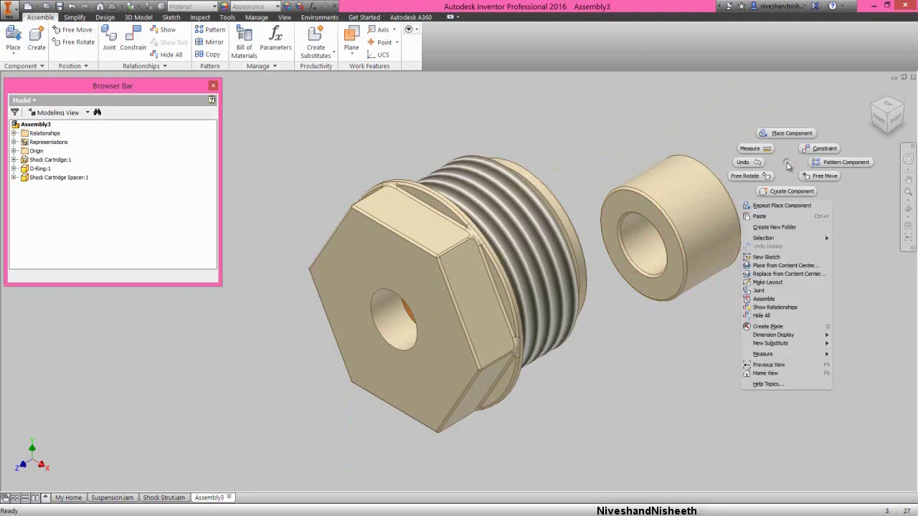
click(824, 162)
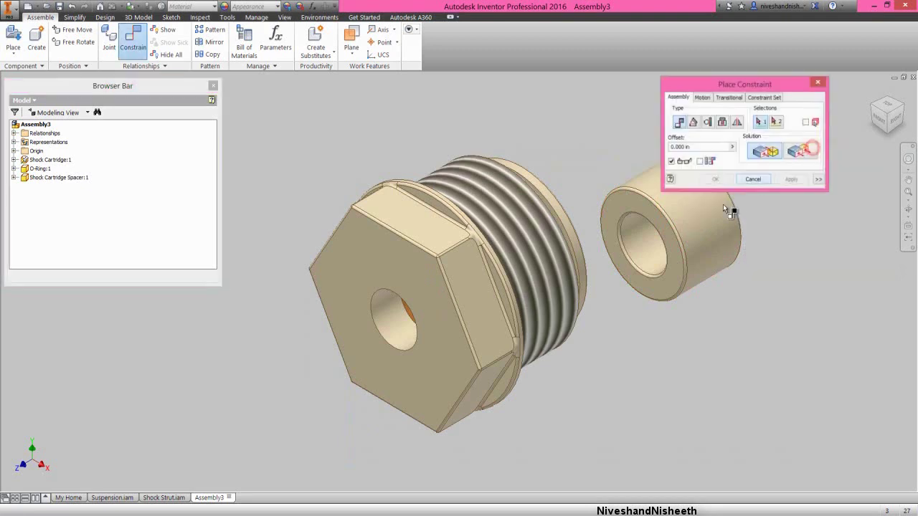
click(901, 117)
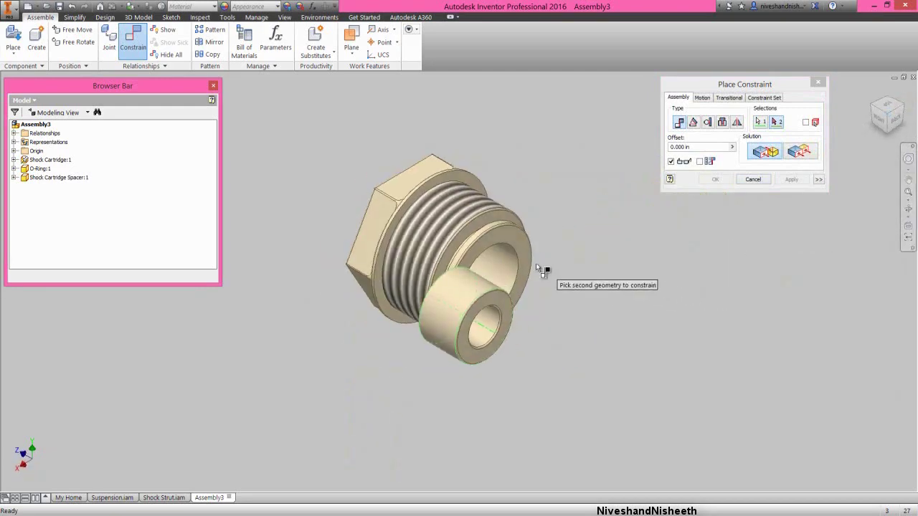
click(509, 262)
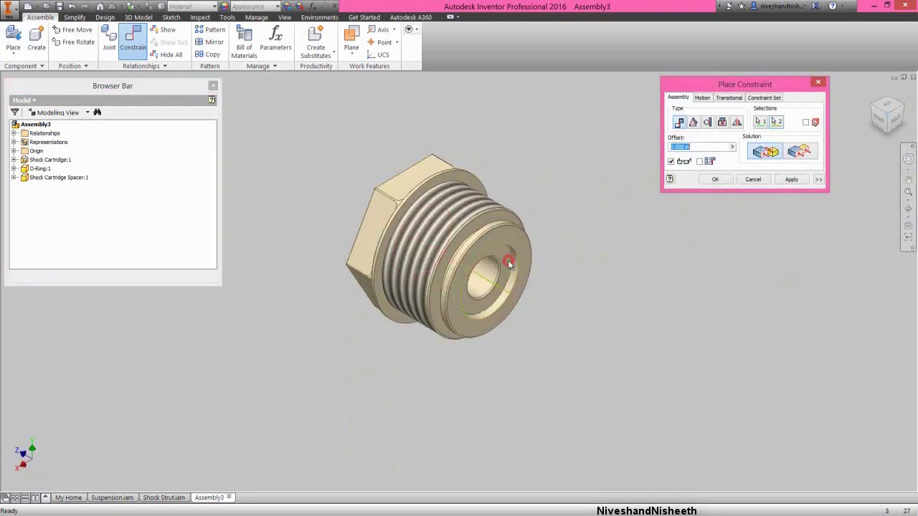
click(715, 179)
drag(494, 254, 636, 316)
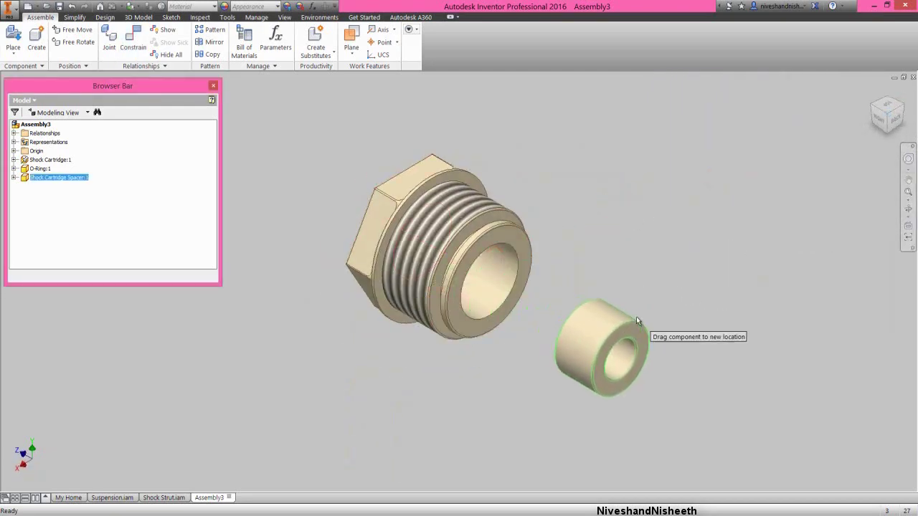
click(588, 218)
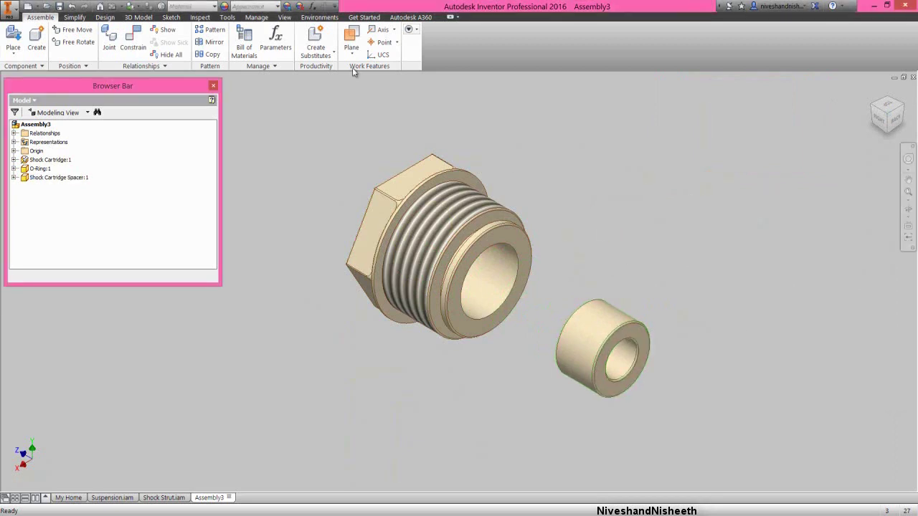
- Create a half section view of the assembly through the origin's YZ Plane with no offset
click(283, 16)
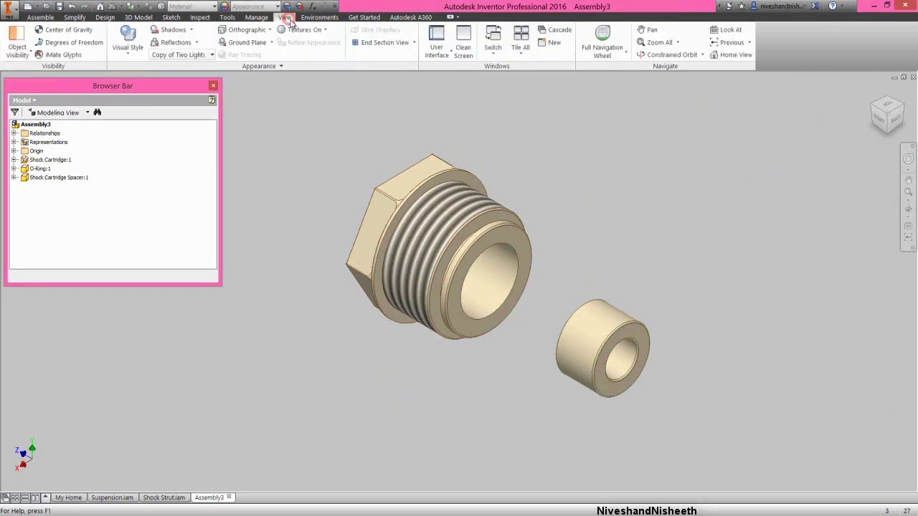
click(414, 43)
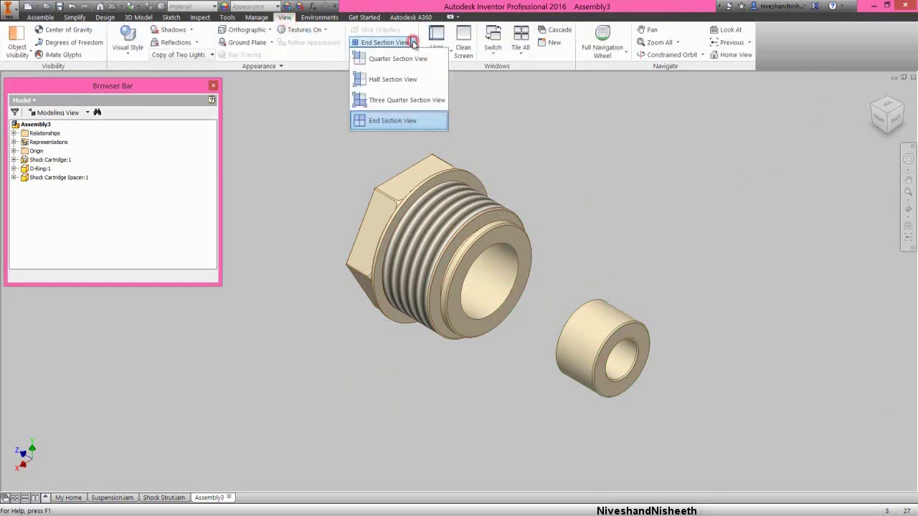
click(404, 79)
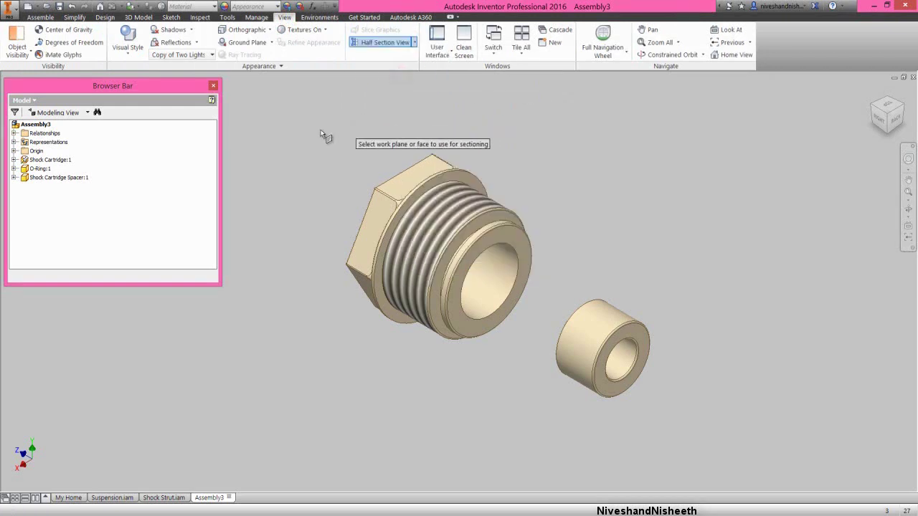
click(13, 151)
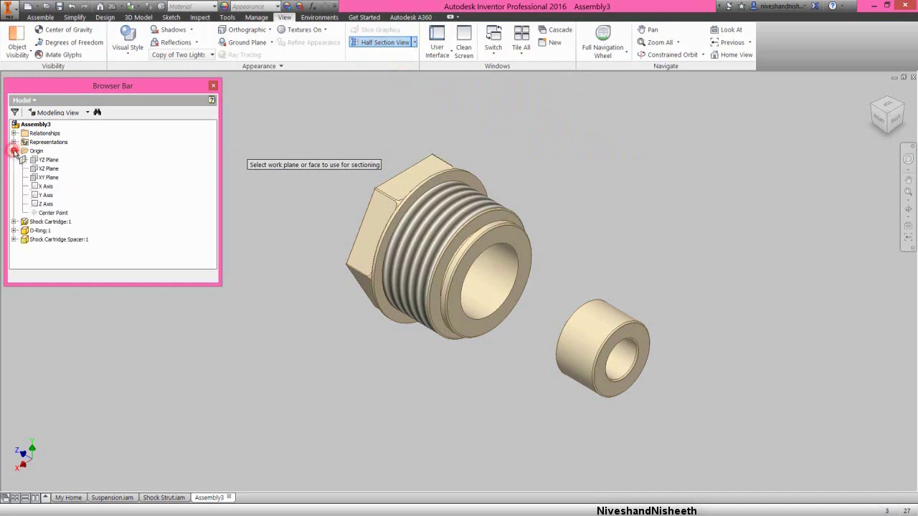
click(40, 161)
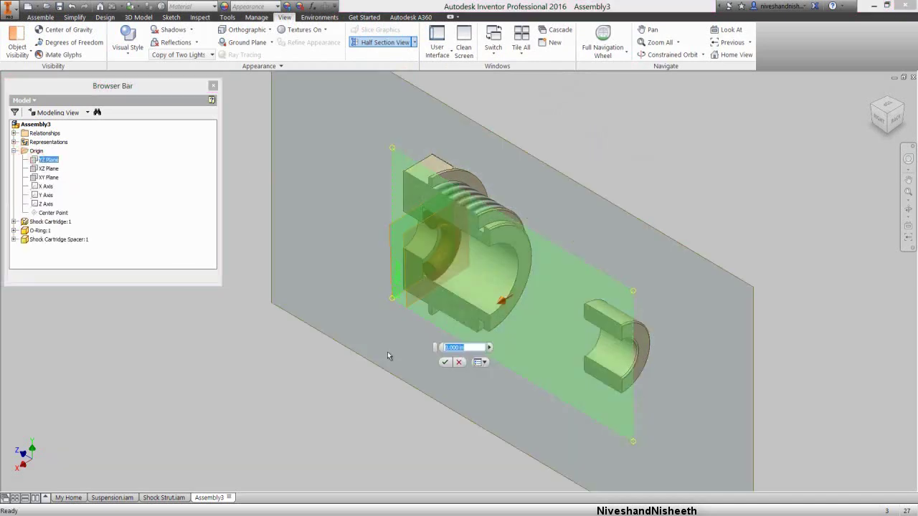
click(445, 362)
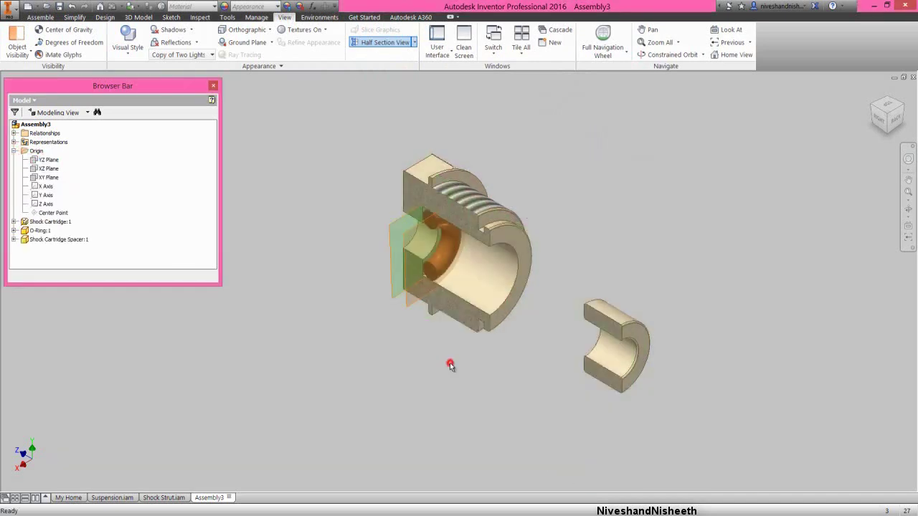
- Mate the O-Ring's Work Plane1 to the Shock Cartridge Spacer's end face with 0.000 in offset, seating the spacer inside the bore
right_click(554, 197)
click(584, 183)
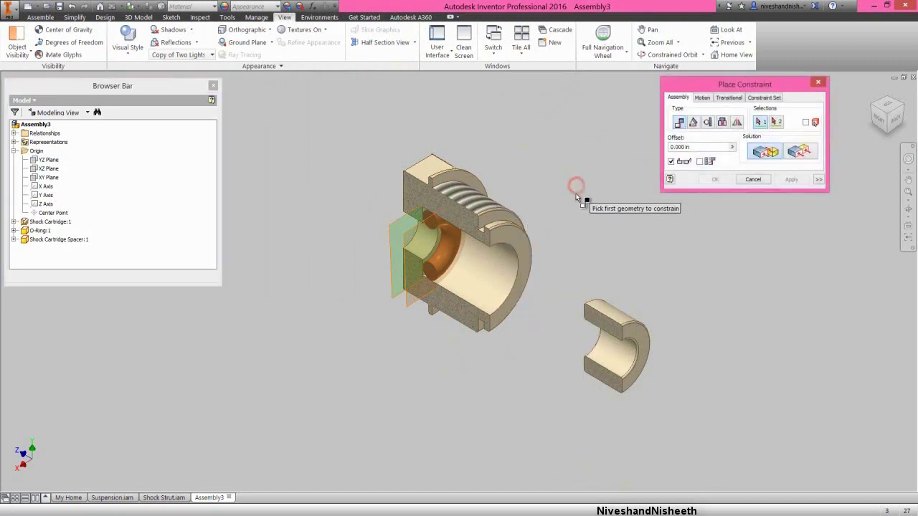
click(406, 307)
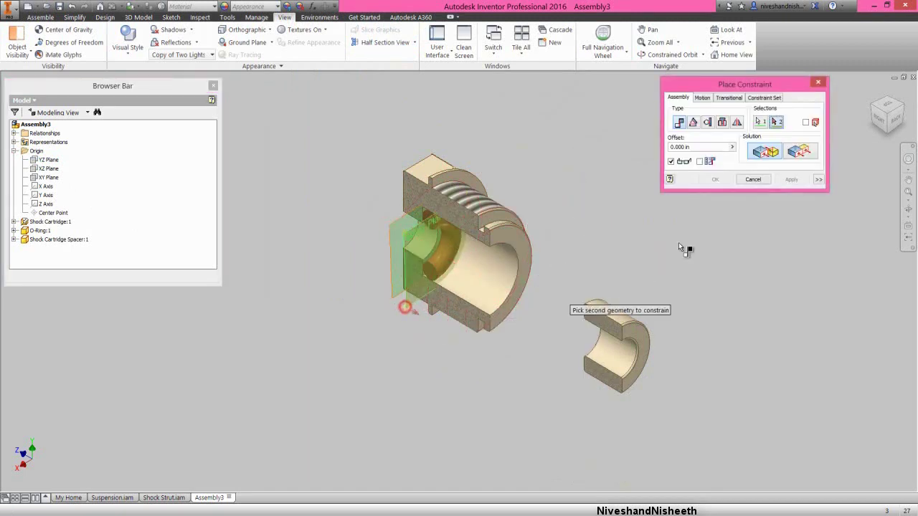
click(891, 121)
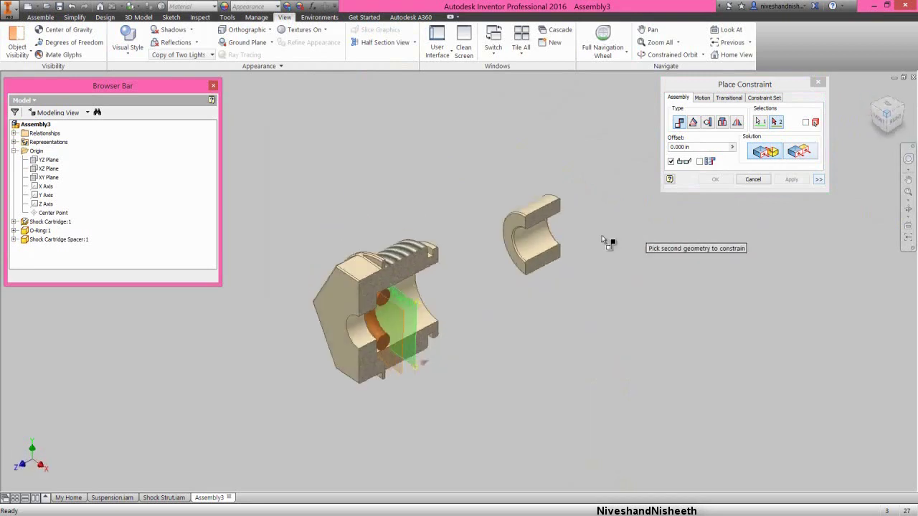
scroll(509, 251, up, 2)
click(497, 249)
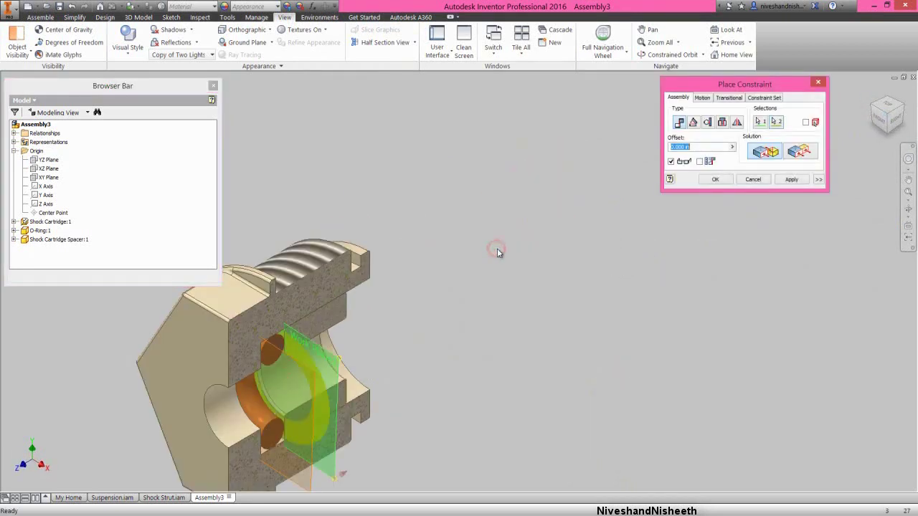
click(792, 179)
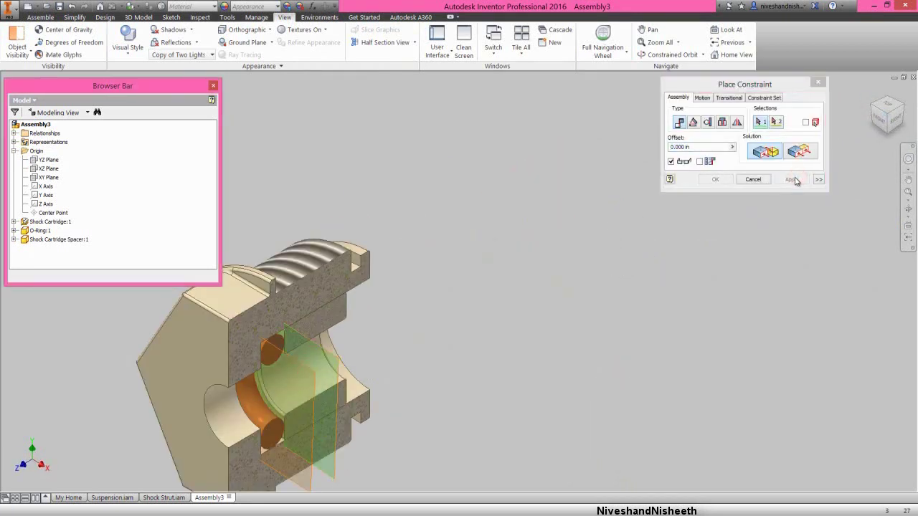
click(754, 179)
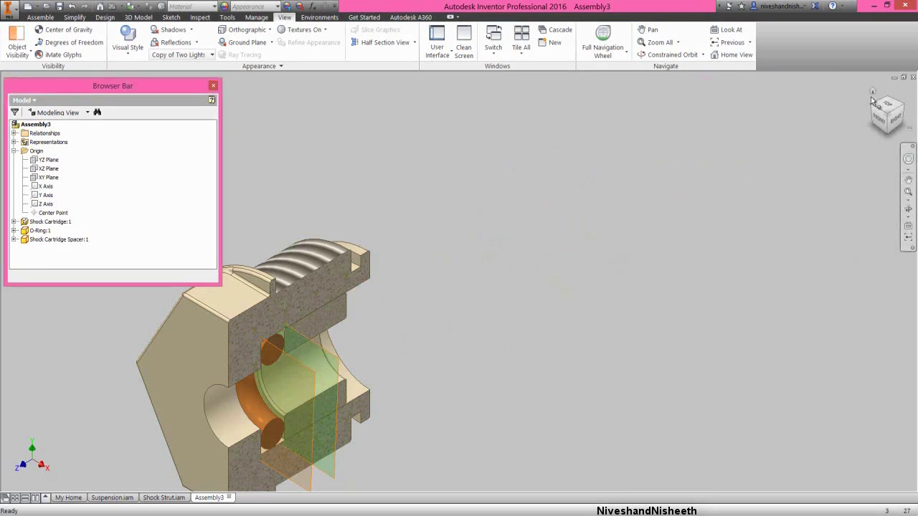
click(904, 109)
click(381, 199)
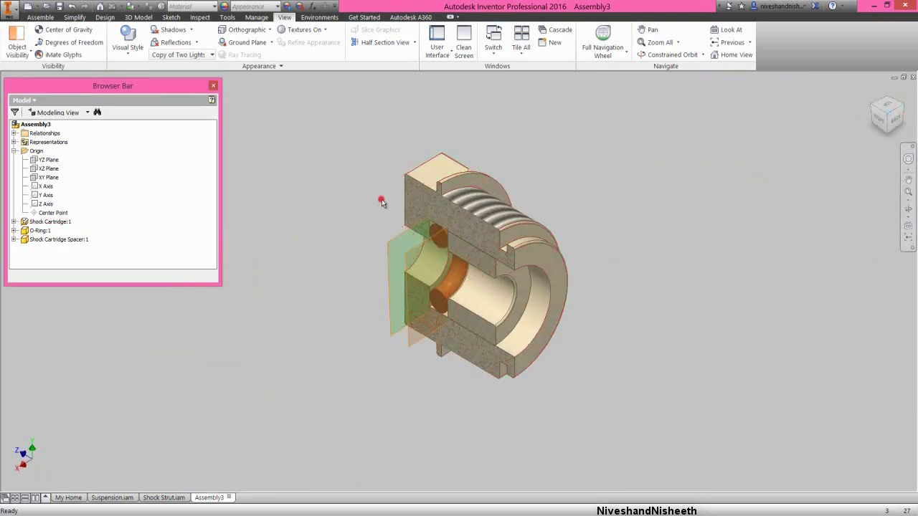
- Hide the O-Ring's Work Plane1 and the Work Plane2 under its Mirror1 feature
click(14, 231)
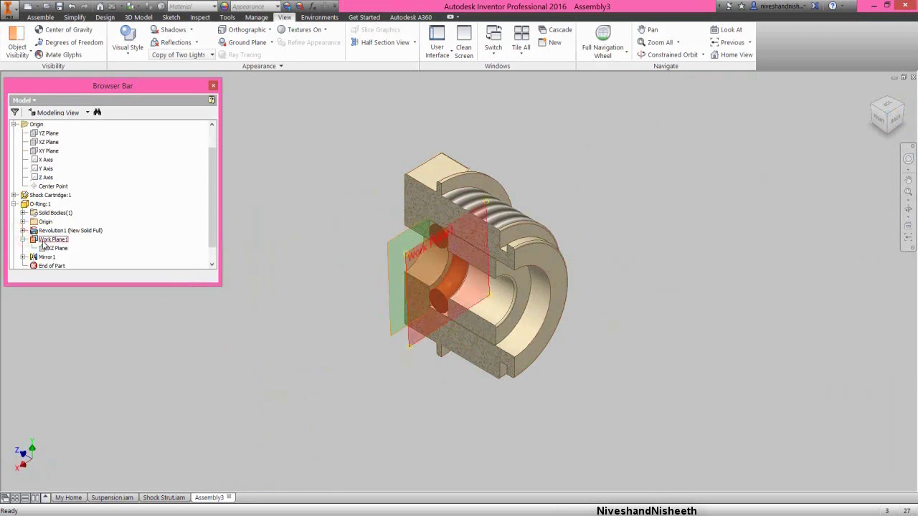
right_click(49, 241)
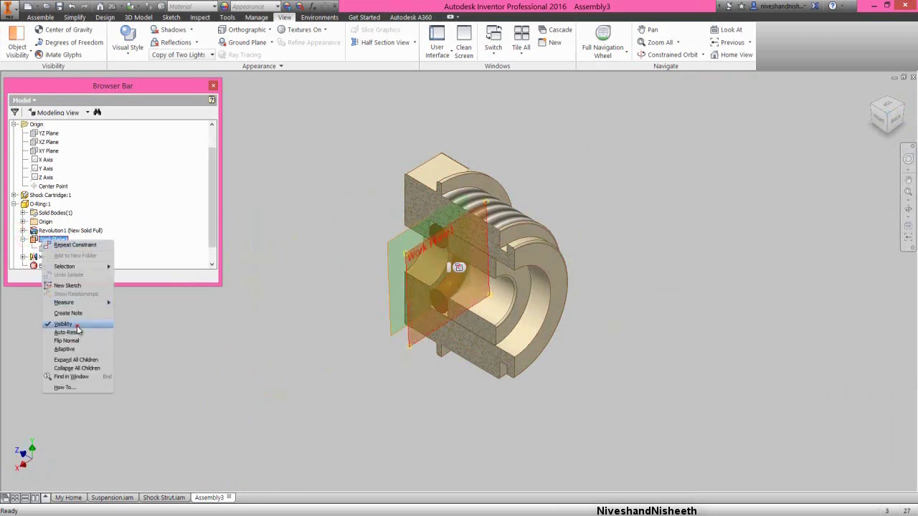
click(71, 324)
click(24, 256)
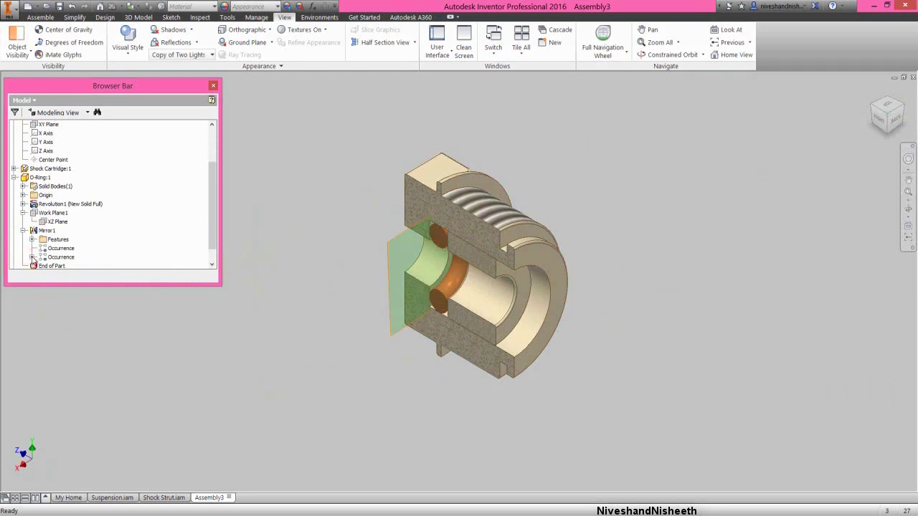
click(32, 257)
right_click(64, 257)
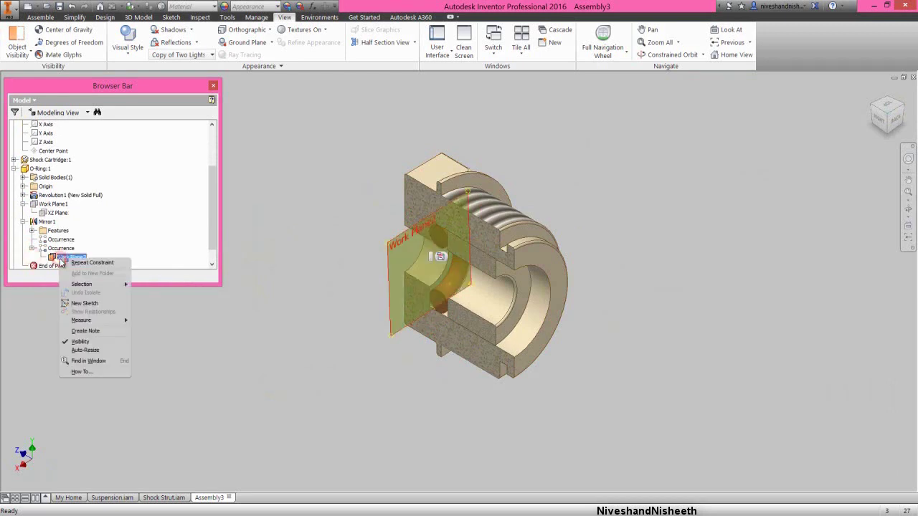
click(94, 343)
- Collapse the whole browser tree and switch the browser from Modeling View to Assembly View
right_click(147, 232)
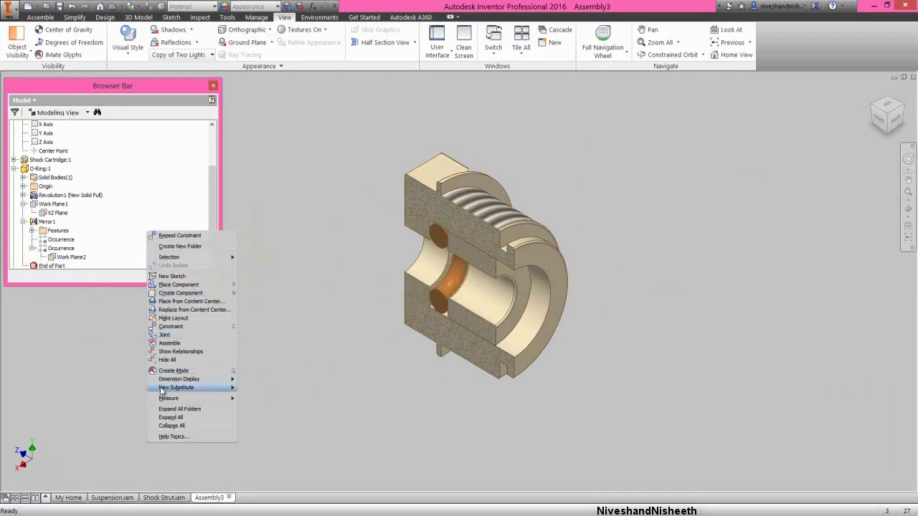
click(171, 426)
click(274, 167)
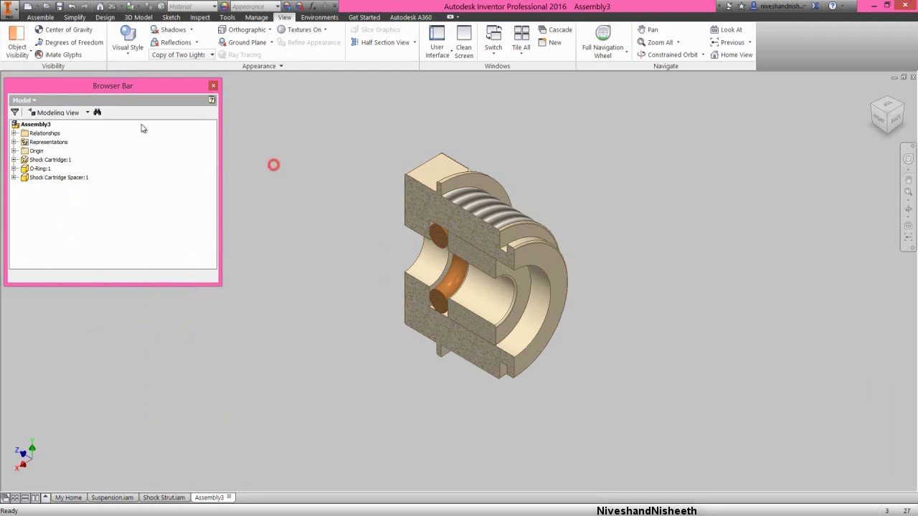
click(87, 112)
click(66, 135)
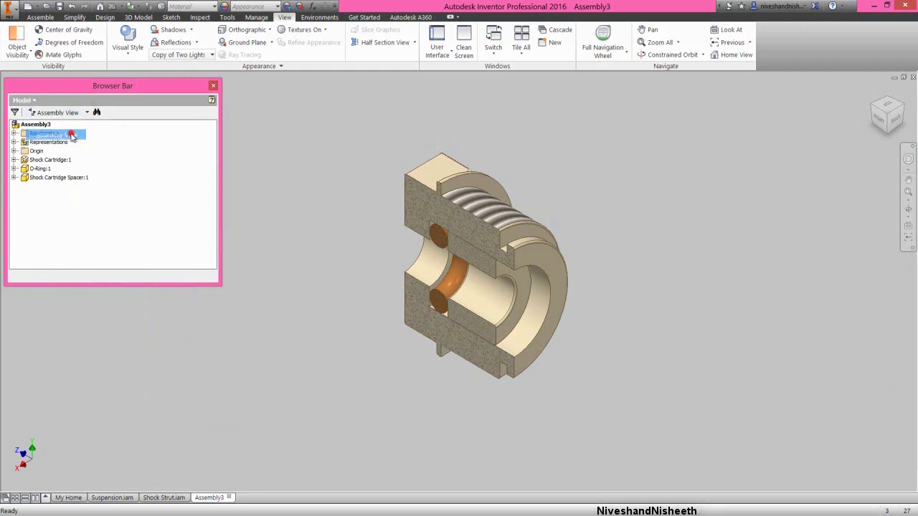
click(40, 17)
- Save the assembly in the Suspension folder under the name Shock Cartridge
click(58, 7)
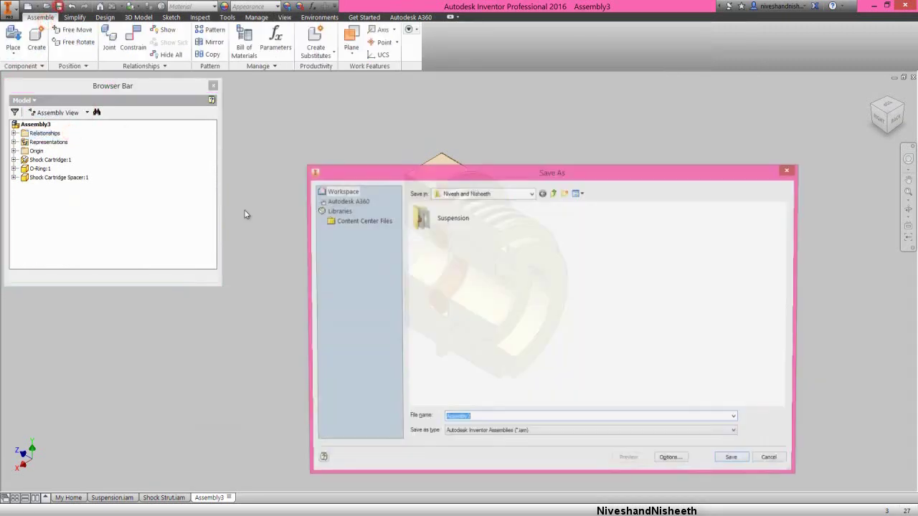
double_click(438, 218)
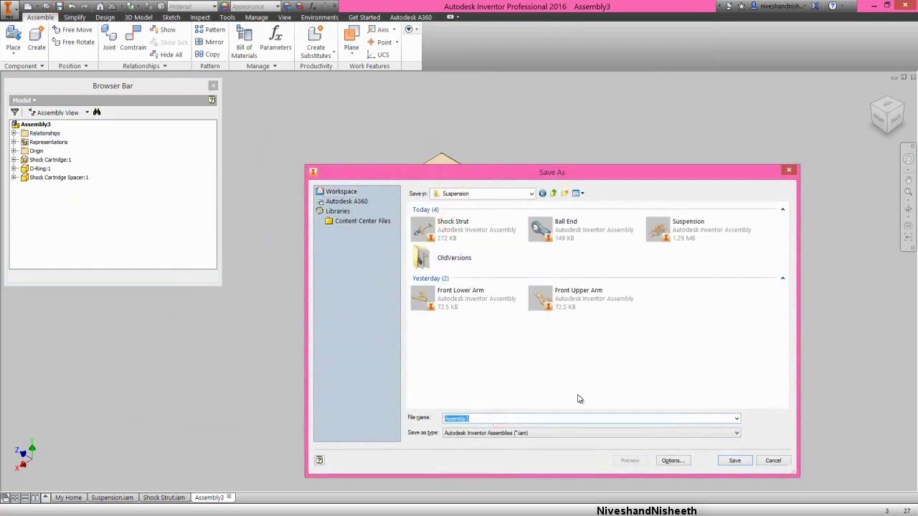
text(Sh)
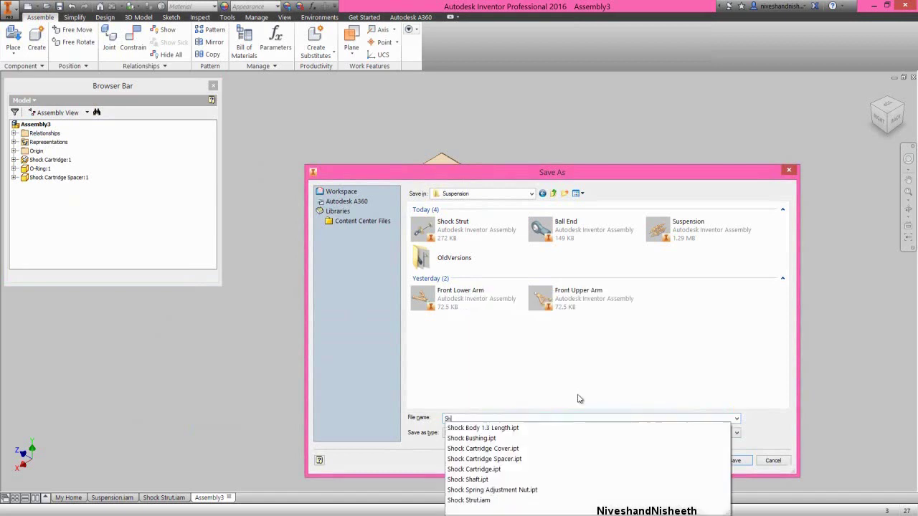
text(ock S)
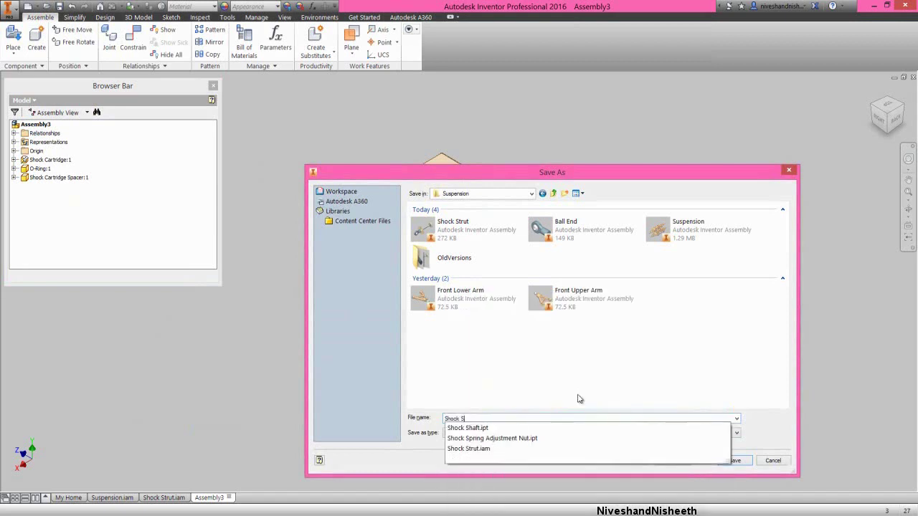
text(u)
key(BackSpace)
key(BackSpace)
text(Cartridge)
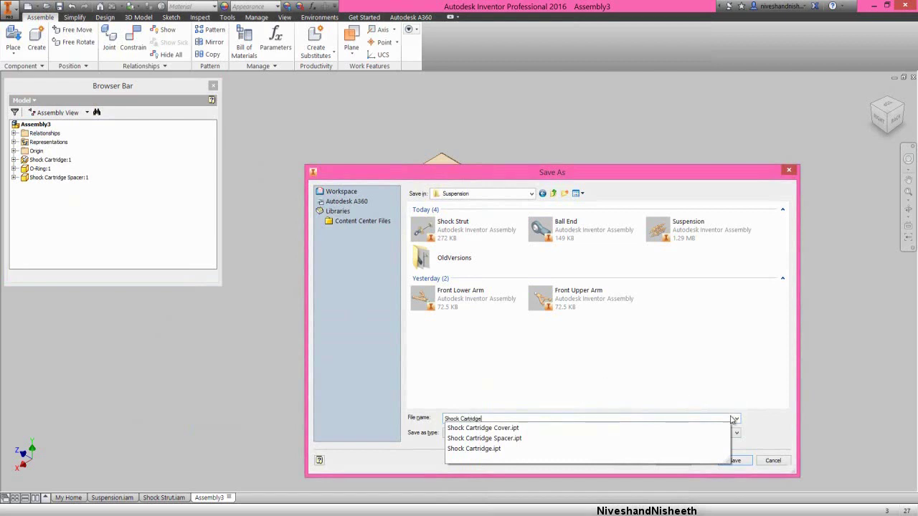
click(738, 461)
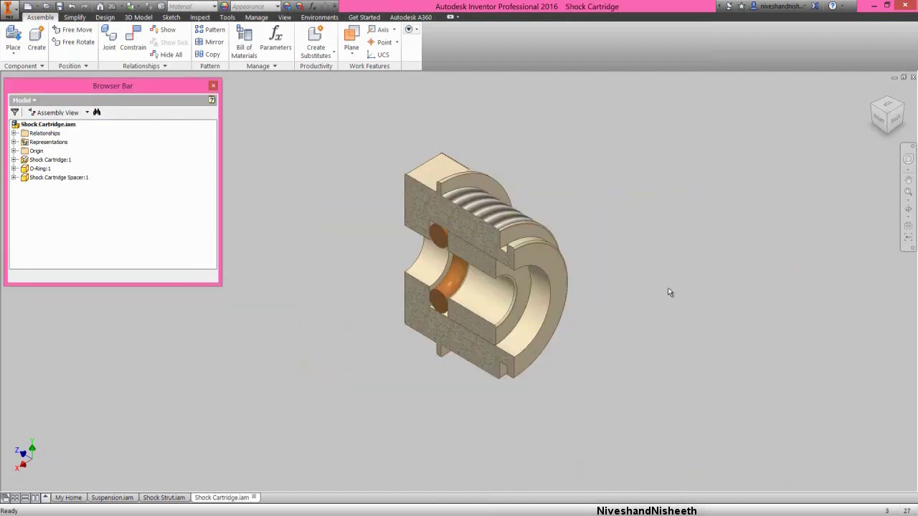
- Place one Shock Cartridge Cover from the Suspension folder beside the sectioned cartridge and end the placement
click(14, 39)
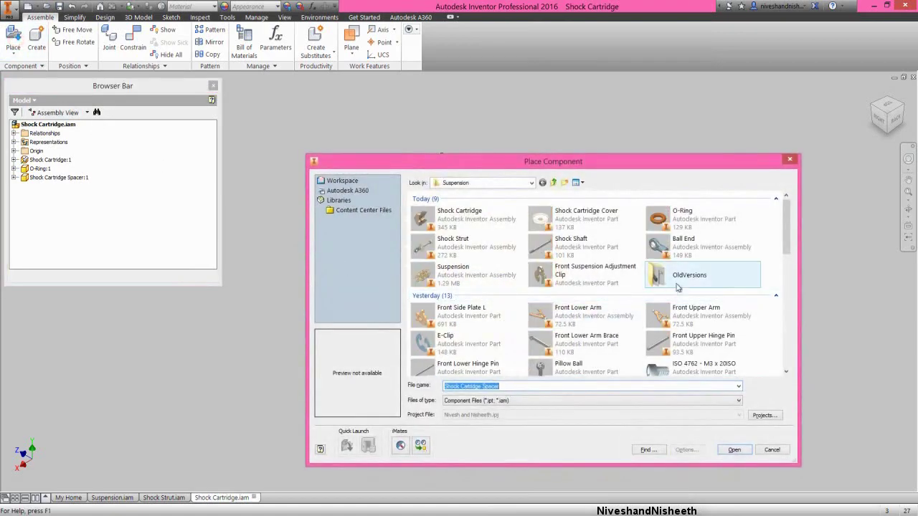
double_click(607, 215)
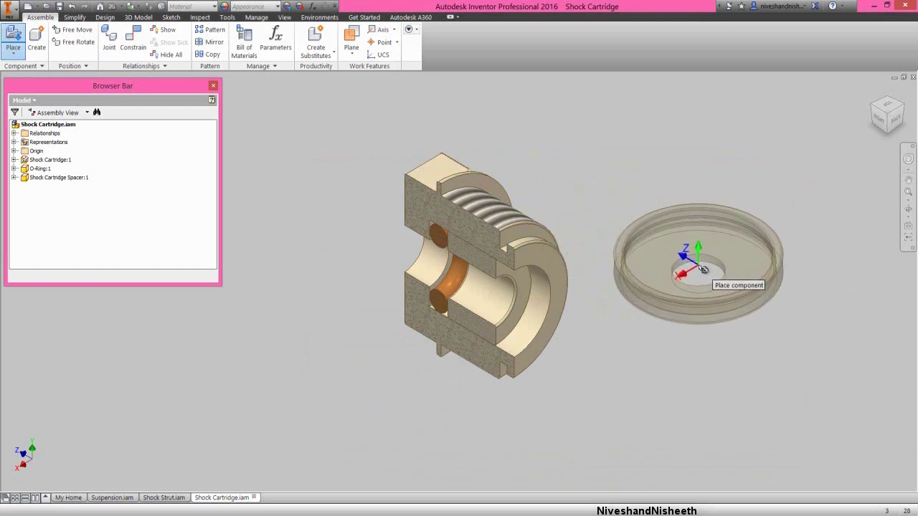
click(703, 269)
right_click(671, 143)
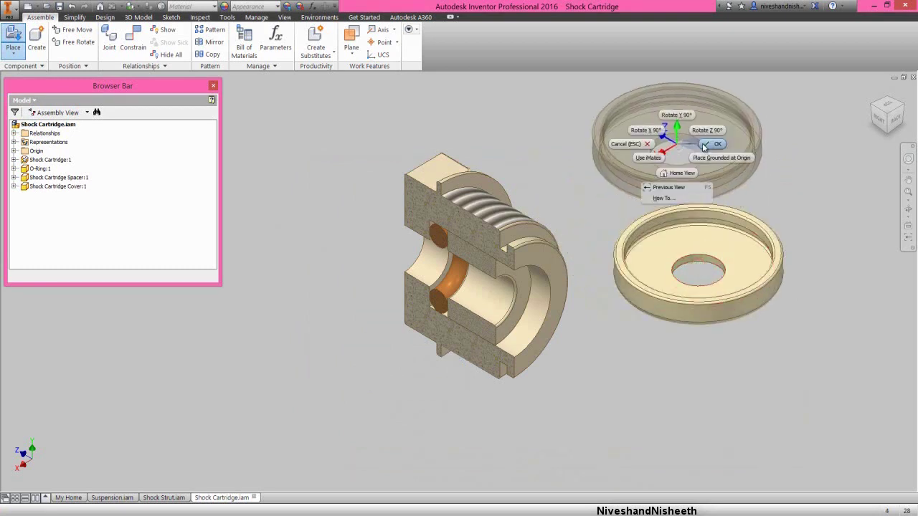
click(704, 146)
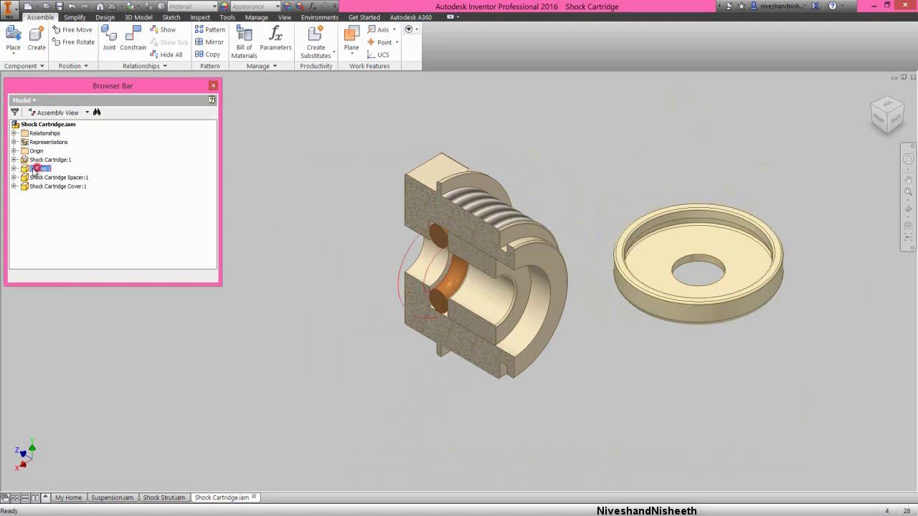
- Add a second O-Ring instance to the assembly and move it below the Shock Cartridge Cover
click(33, 169)
click(33, 169)
click(342, 350)
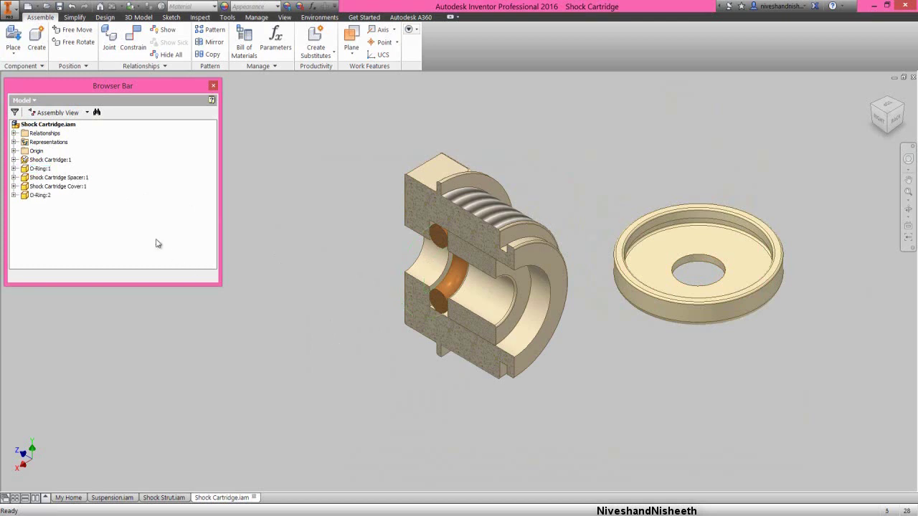
click(40, 195)
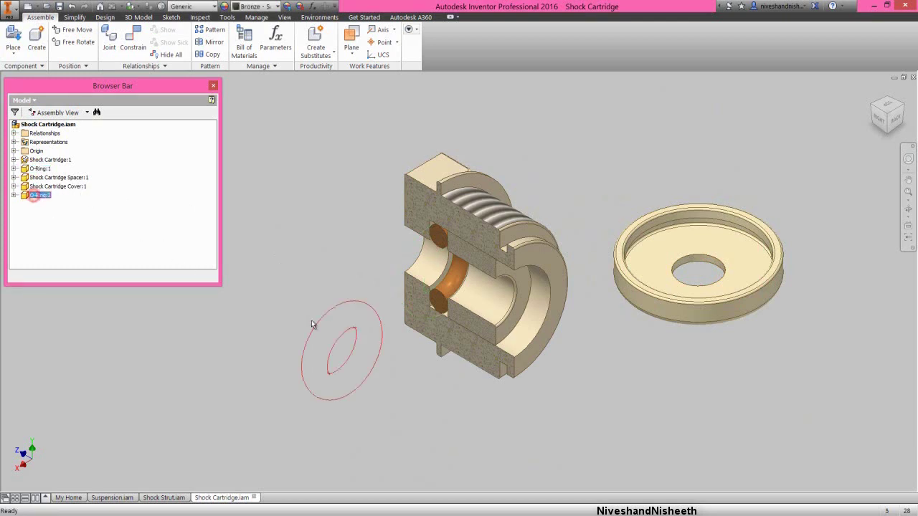
drag(481, 358, 740, 351)
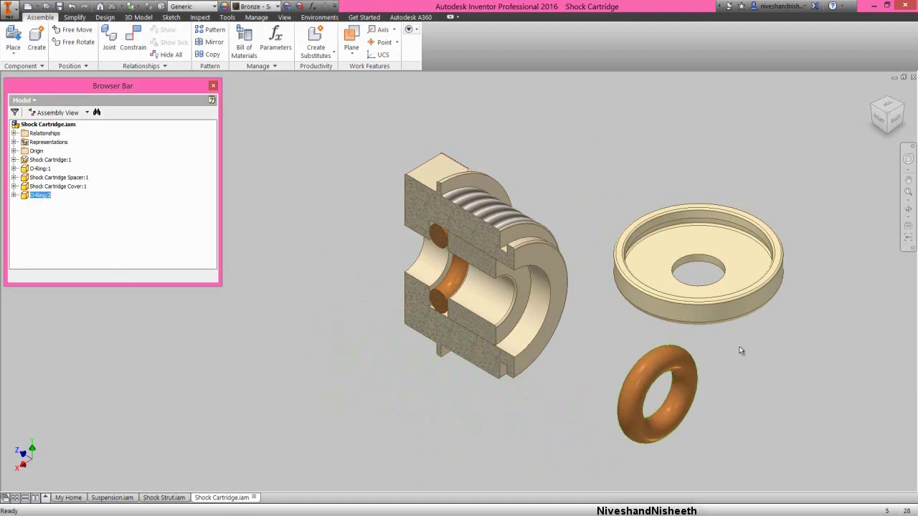
- Mate the axis of the second O-Ring to the central axis of the Shock Cartridge with 0.000 in offset
right_click(746, 347)
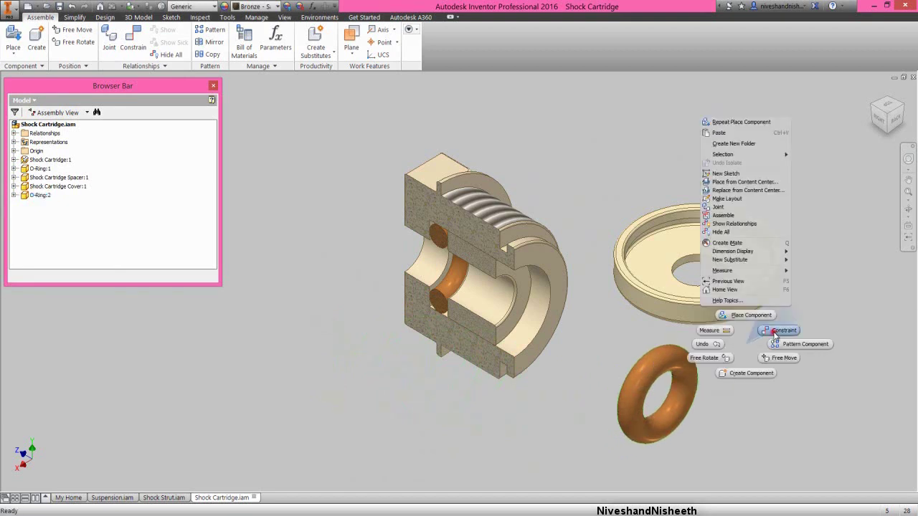
click(778, 331)
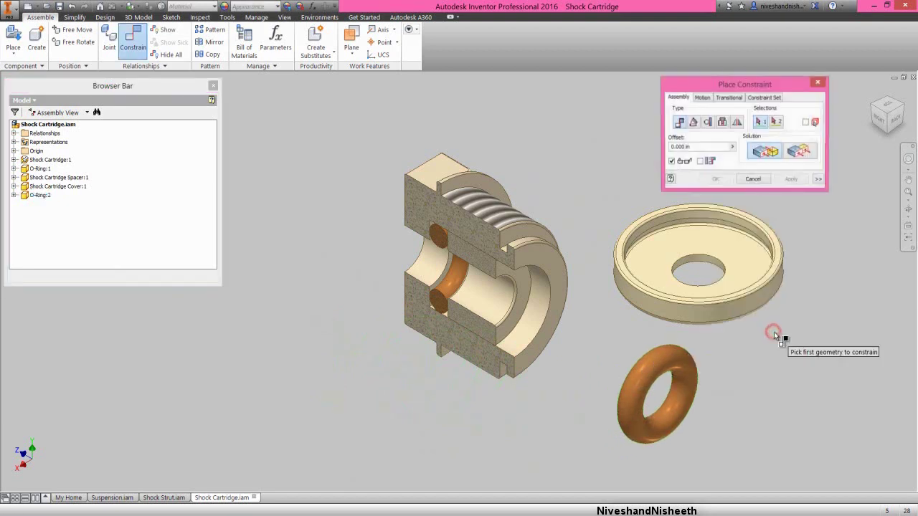
click(676, 403)
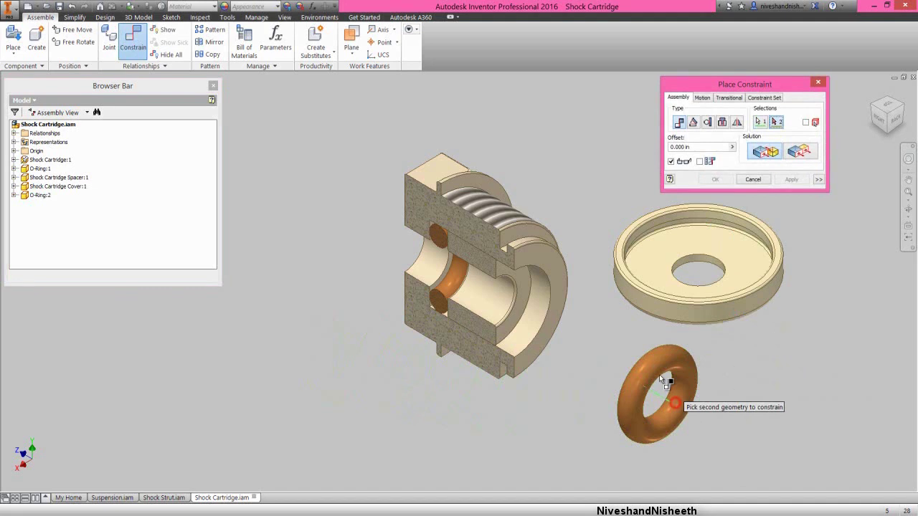
click(538, 307)
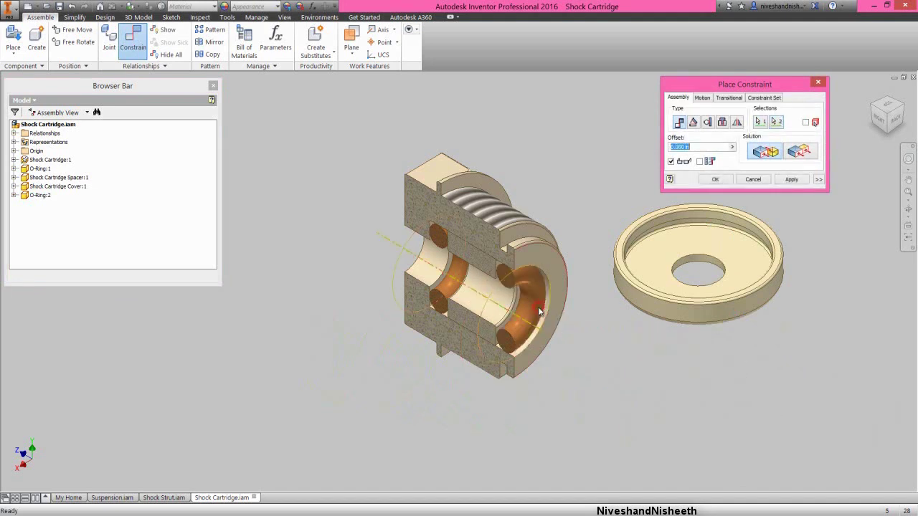
click(716, 180)
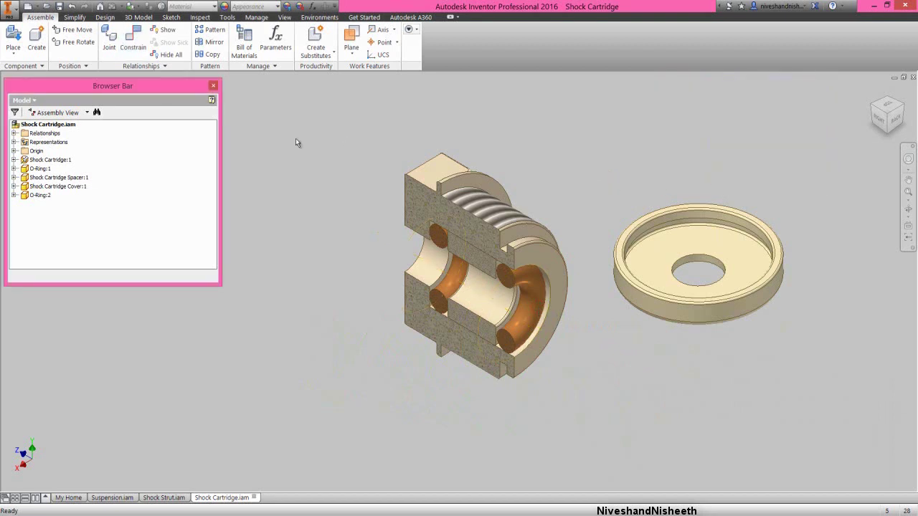
- Switch the browser to Modeling View and mate the second O-Ring's Work Plane1 to the adjacent end face of the Shock Cartridge Spacer with 0.000 in offset
click(86, 113)
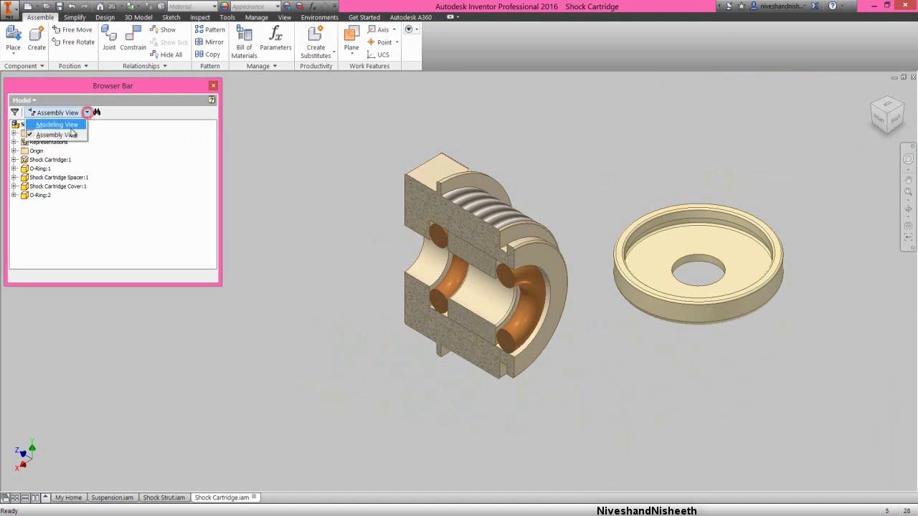
click(57, 124)
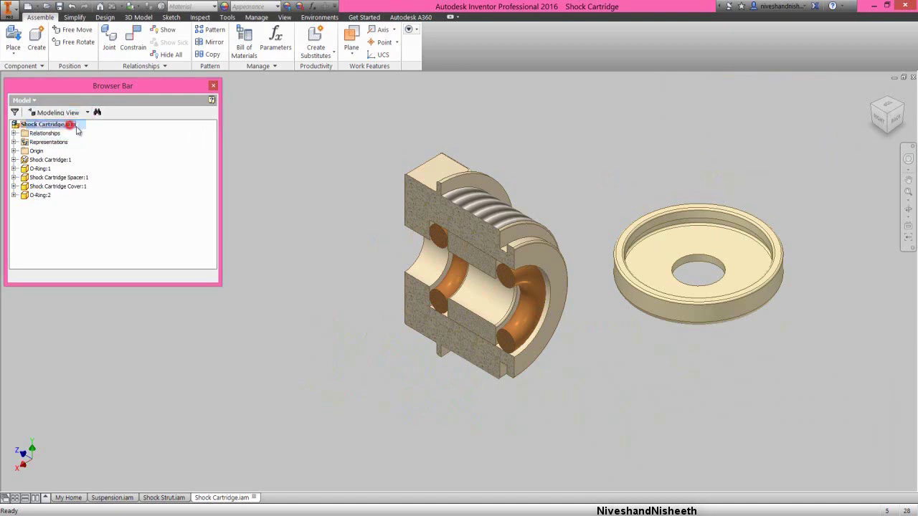
click(132, 37)
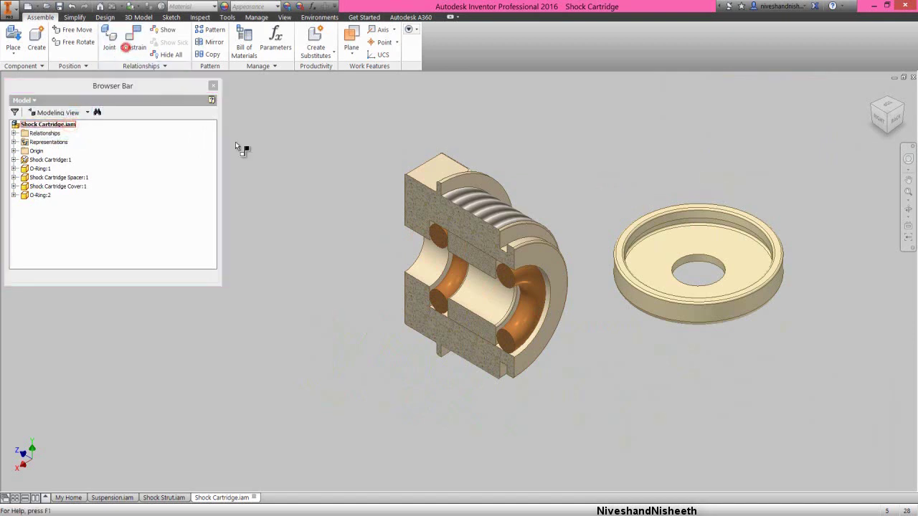
click(14, 195)
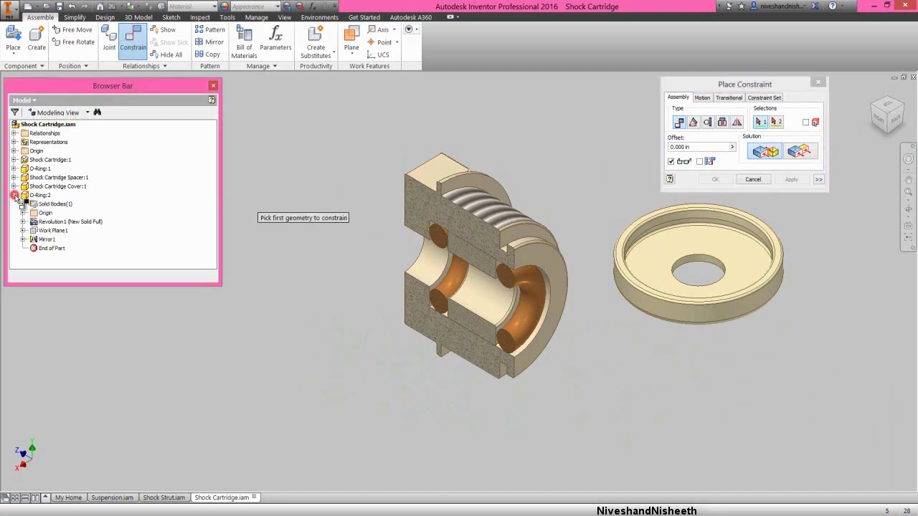
click(47, 231)
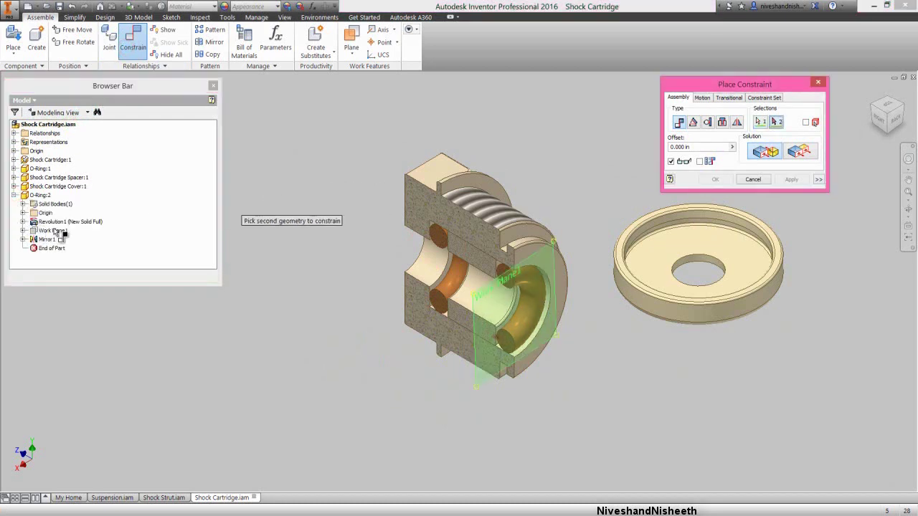
click(876, 120)
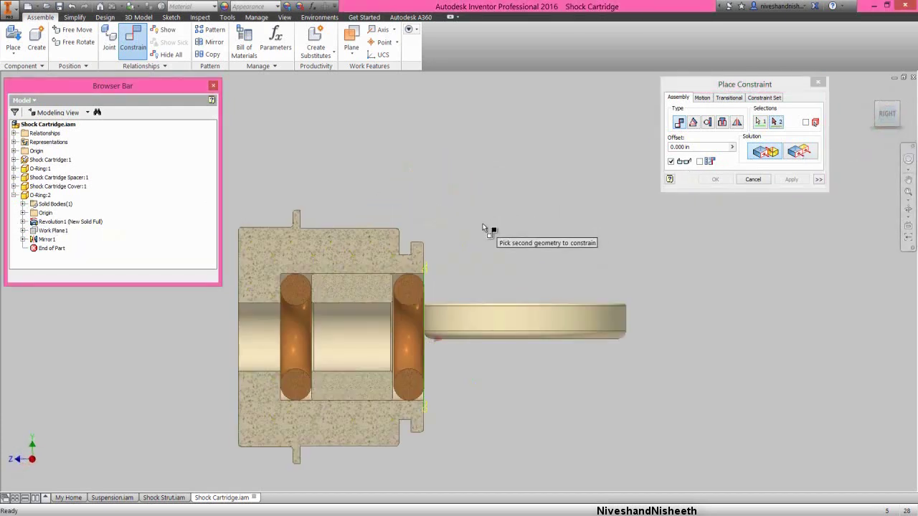
click(906, 209)
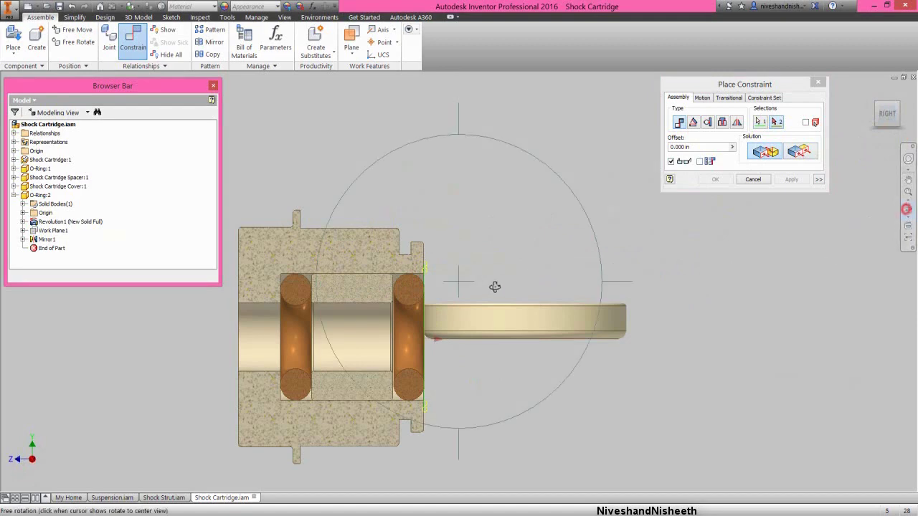
drag(495, 286, 373, 322)
scroll(361, 297, up, 3)
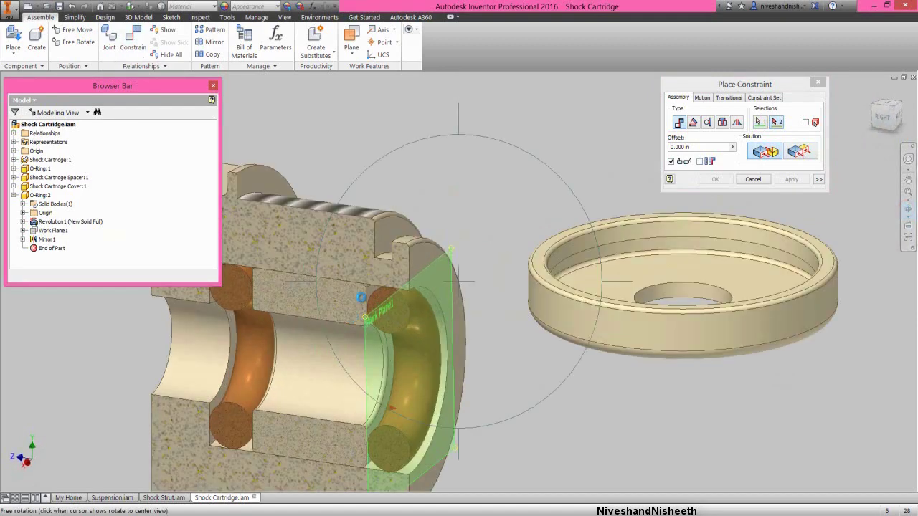
scroll(361, 297, up, 2)
right_click(362, 297)
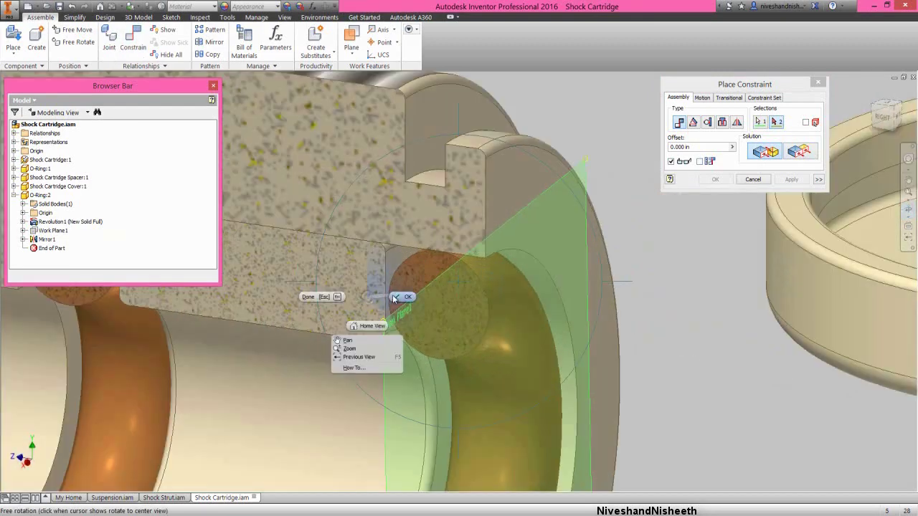
click(387, 281)
click(389, 264)
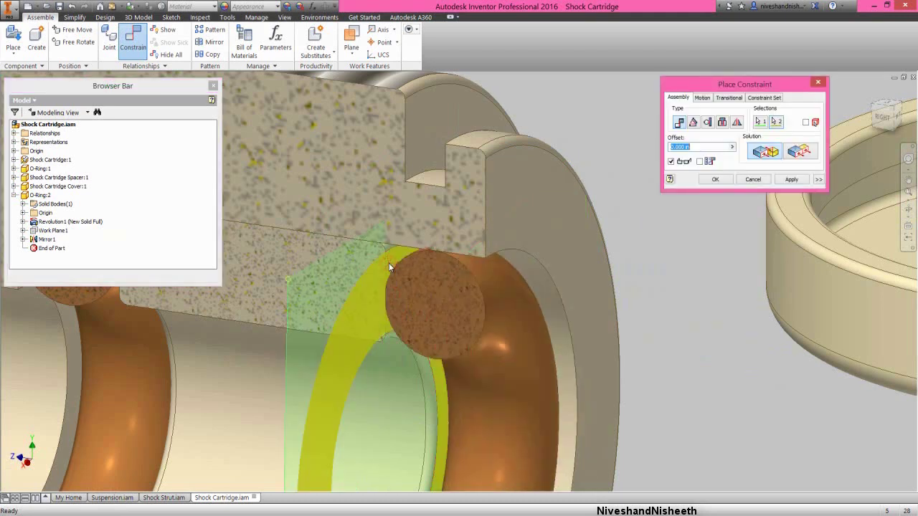
click(717, 179)
click(656, 216)
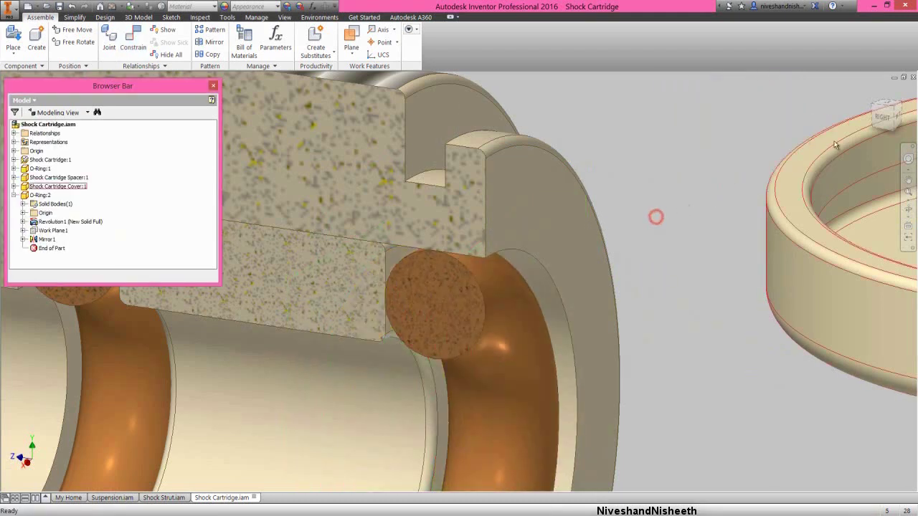
- Mate the centre hole axis of the Shock Cartridge Cover to the Shock Cartridge's central axis with 0.000 in offset
click(895, 113)
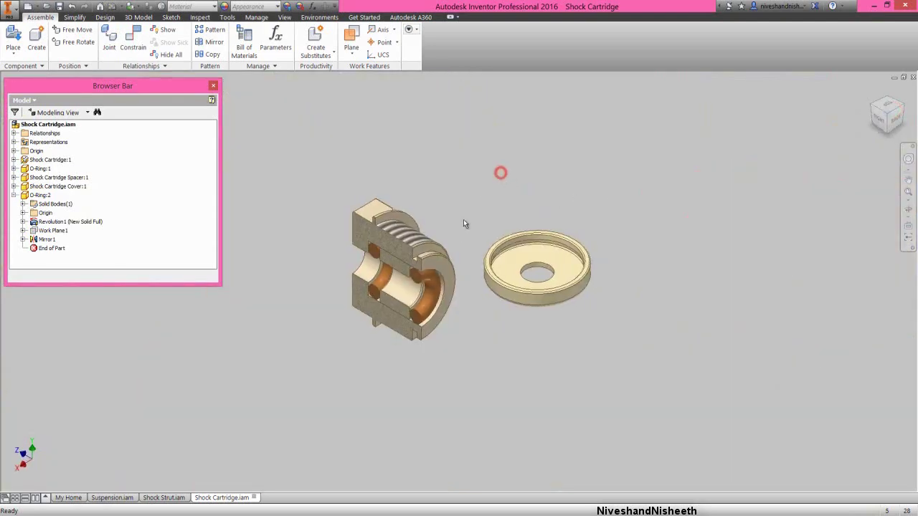
scroll(463, 219, up, 3)
right_click(452, 239)
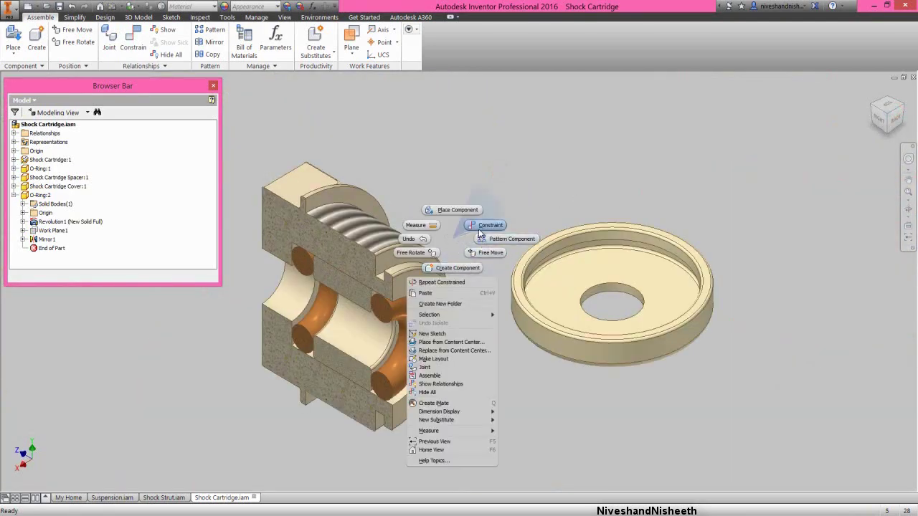
click(480, 226)
click(604, 314)
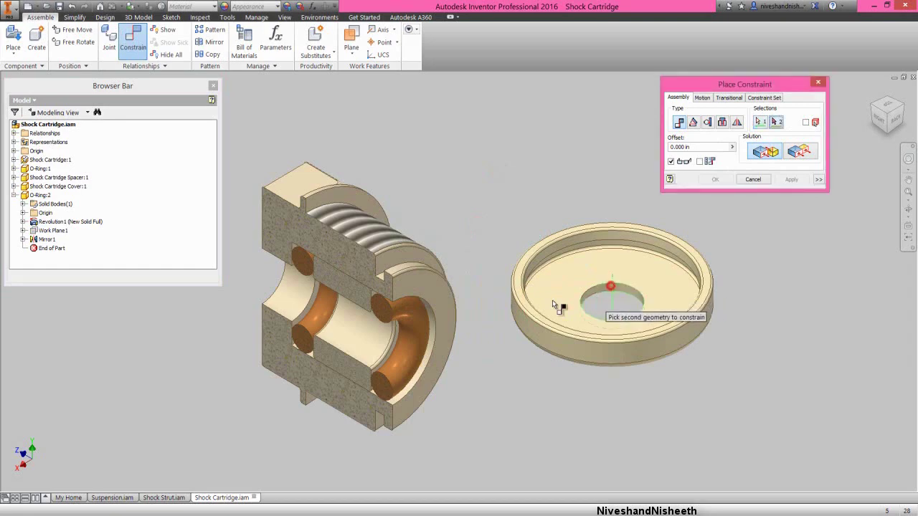
scroll(413, 265, up, 3)
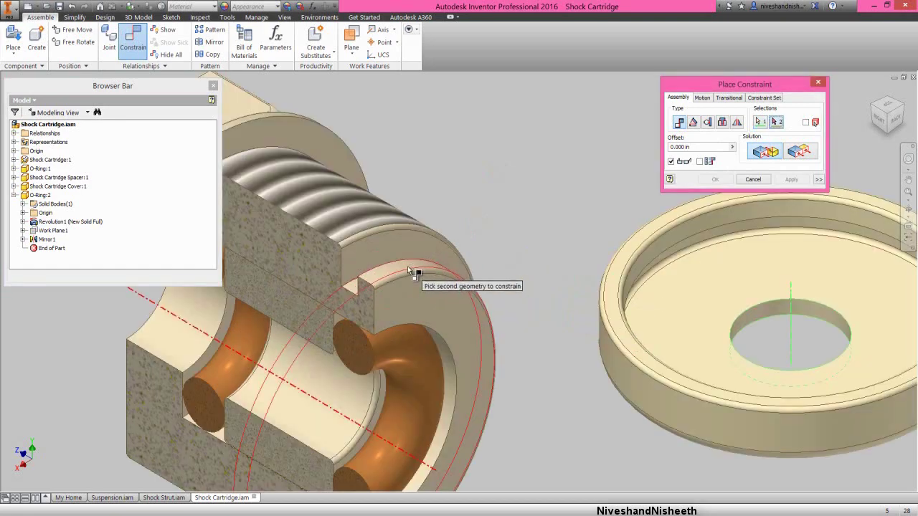
click(408, 269)
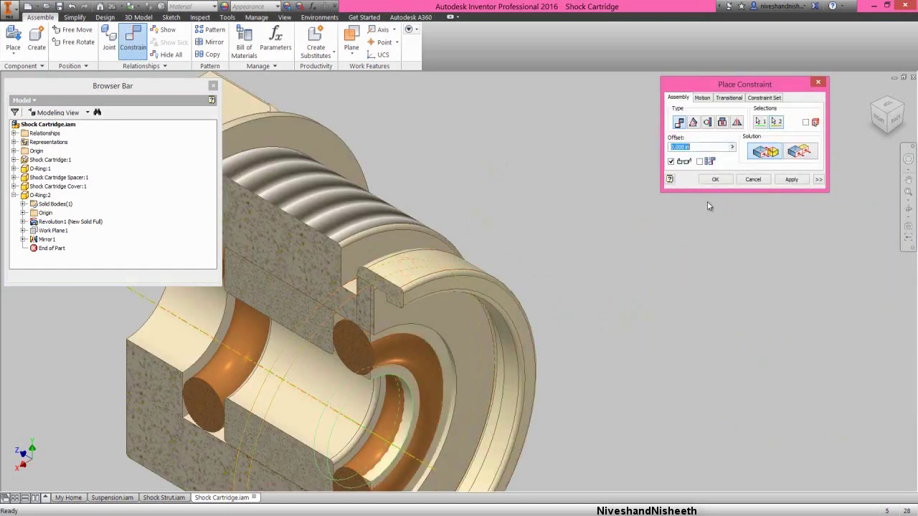
click(714, 179)
scroll(698, 201, down, 5)
scroll(676, 242, up, 2)
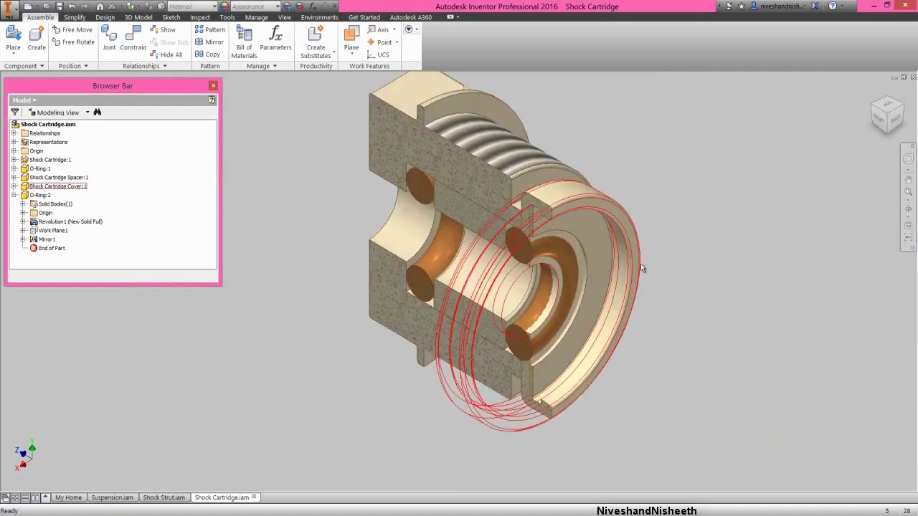
- Free-rotate the Shock Cartridge Cover until its open side faces the cartridge, and pull it away from the cartridge's end along the shared axis
click(608, 209)
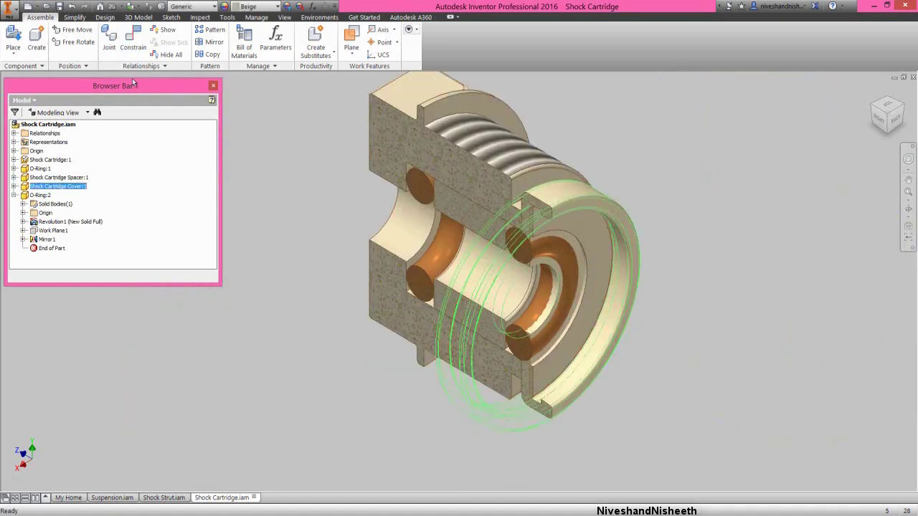
click(76, 41)
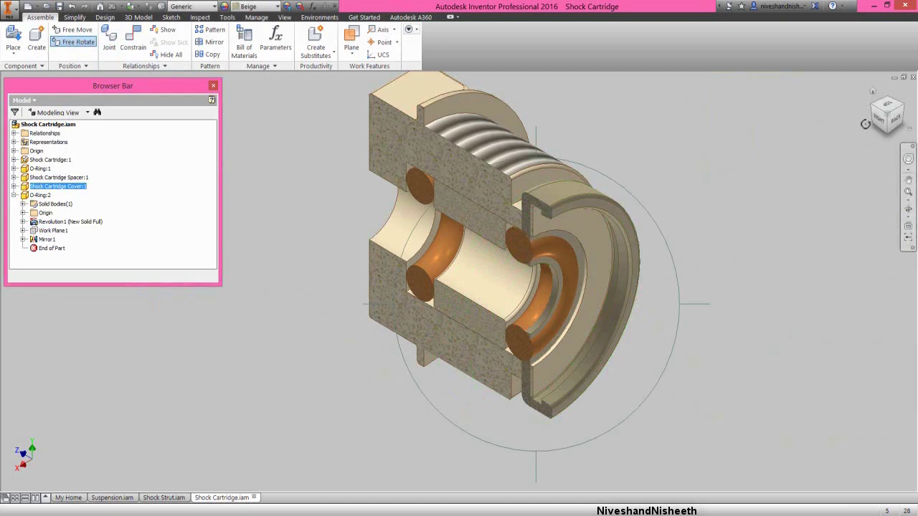
click(888, 124)
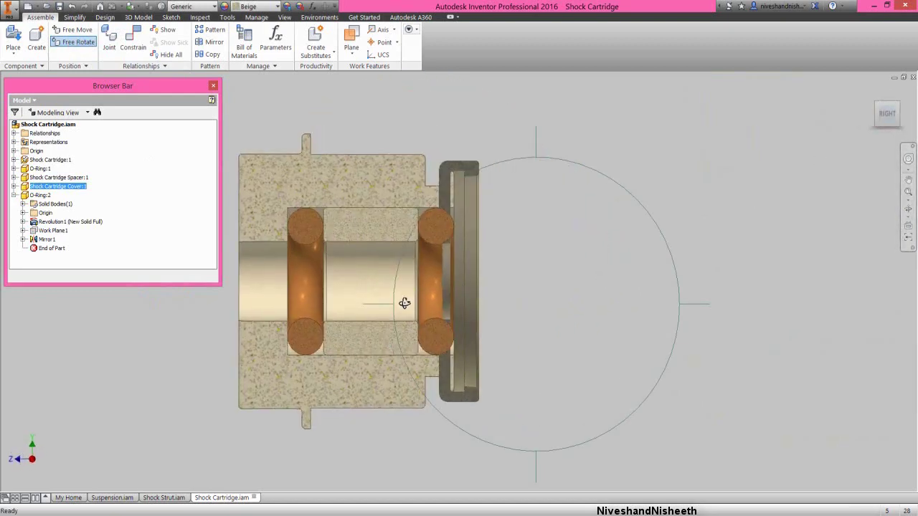
drag(389, 307, 470, 299)
right_click(503, 242)
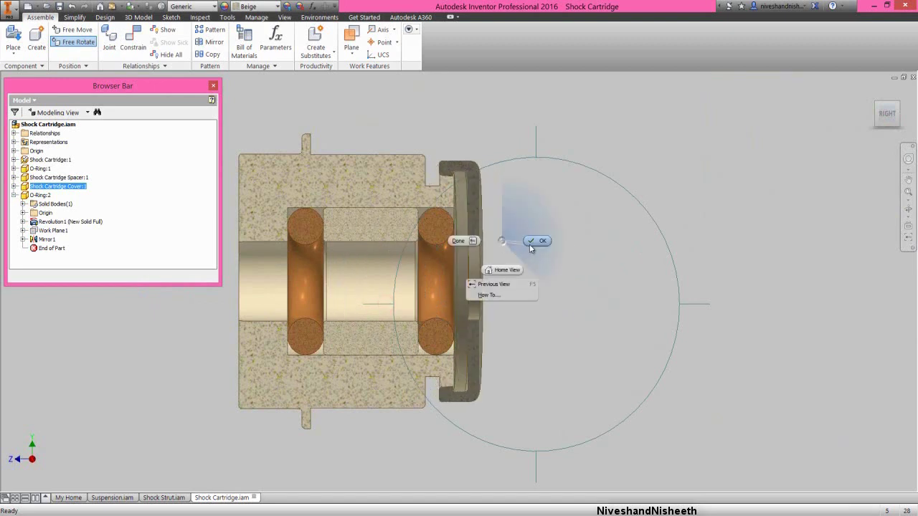
click(529, 243)
click(902, 113)
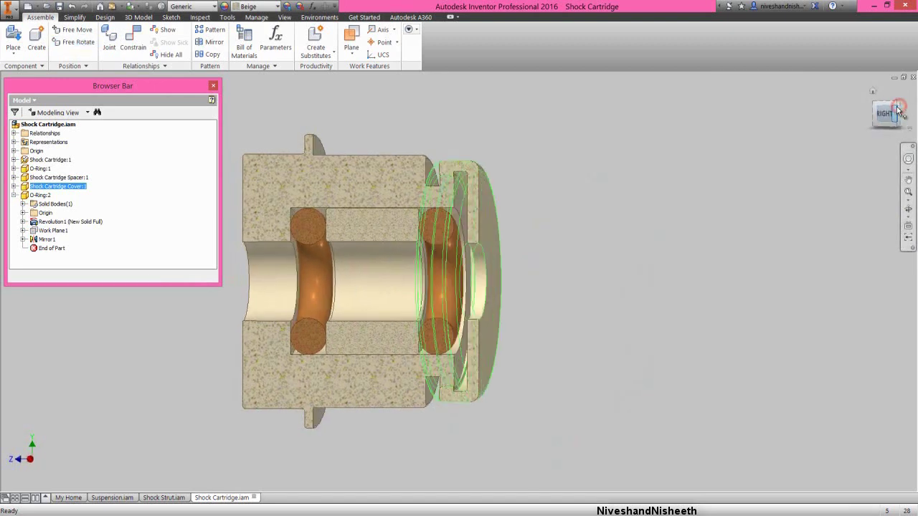
click(888, 111)
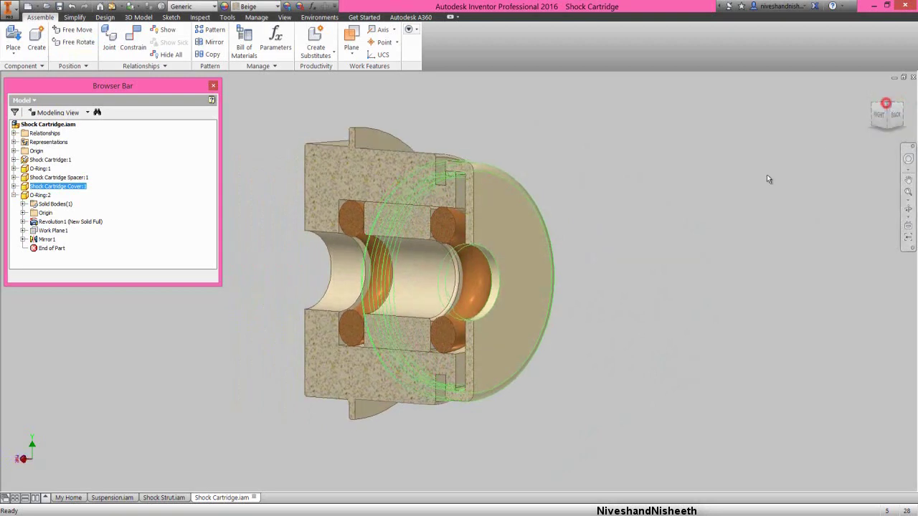
drag(499, 262, 640, 197)
- Mate the Shock Cartridge's open end face to the inner flat face of the Shock Cartridge Cover with 0.000 in offset
right_click(640, 197)
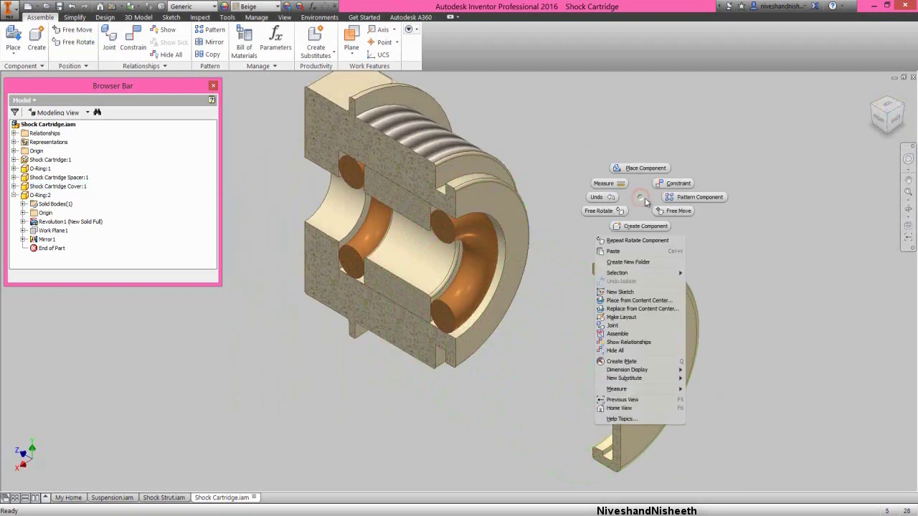
click(668, 185)
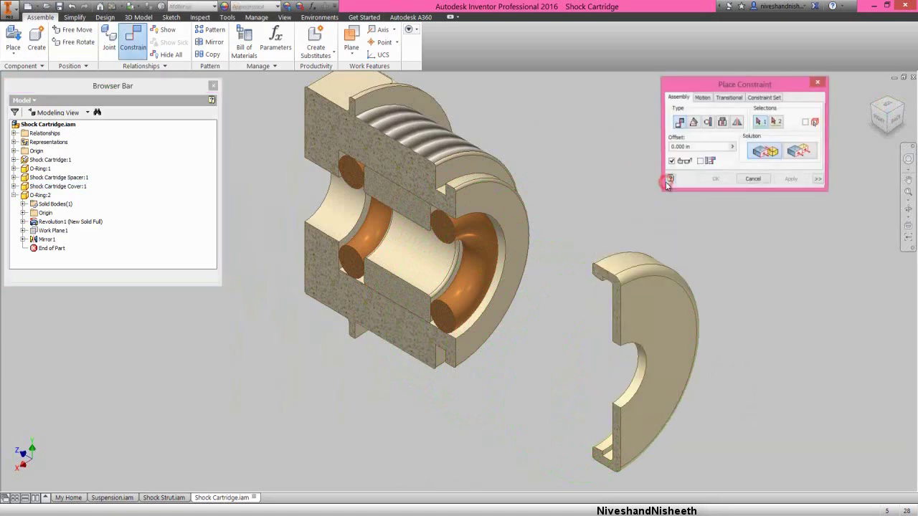
click(505, 204)
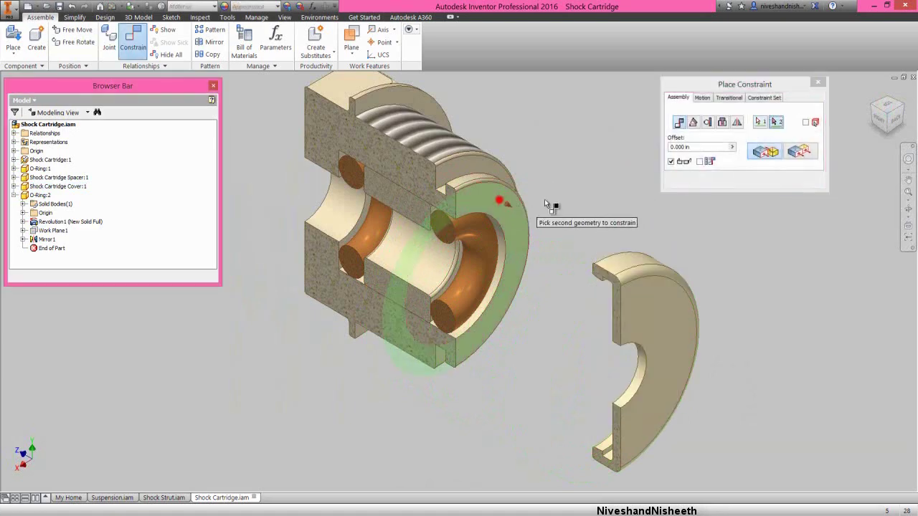
click(867, 106)
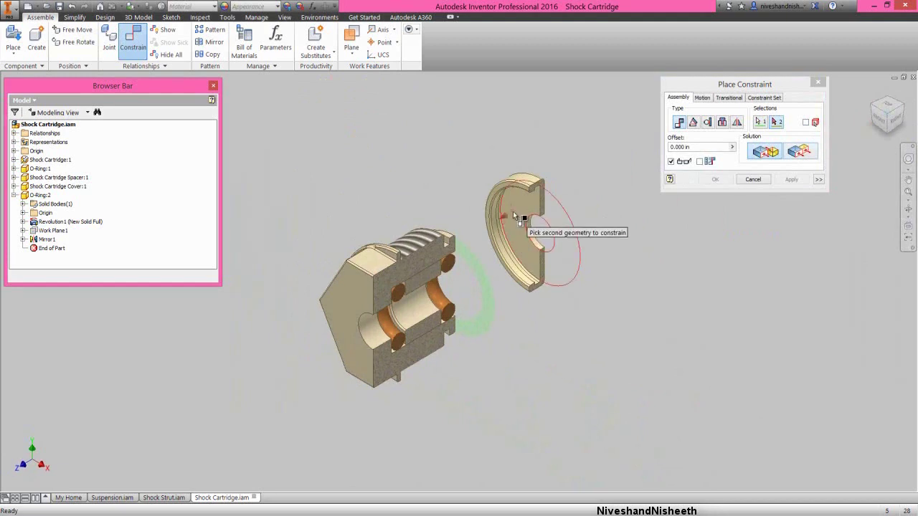
click(512, 212)
click(710, 178)
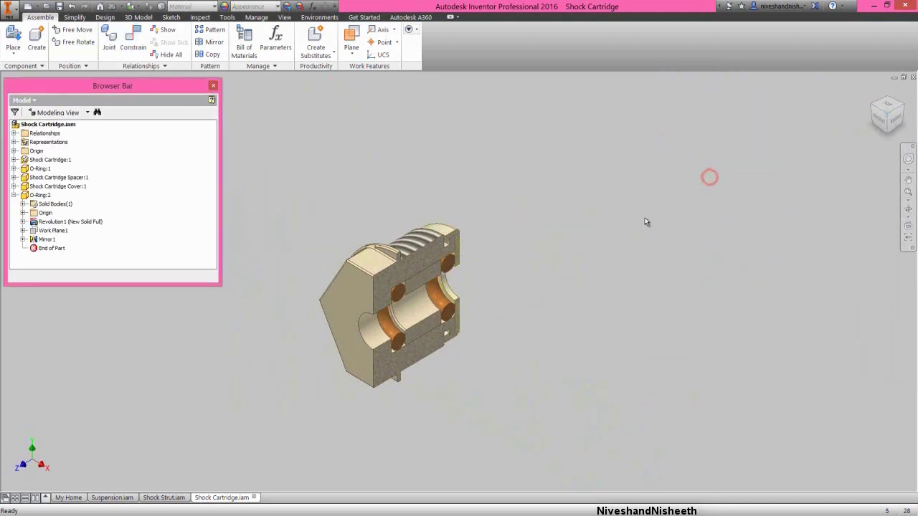
click(903, 107)
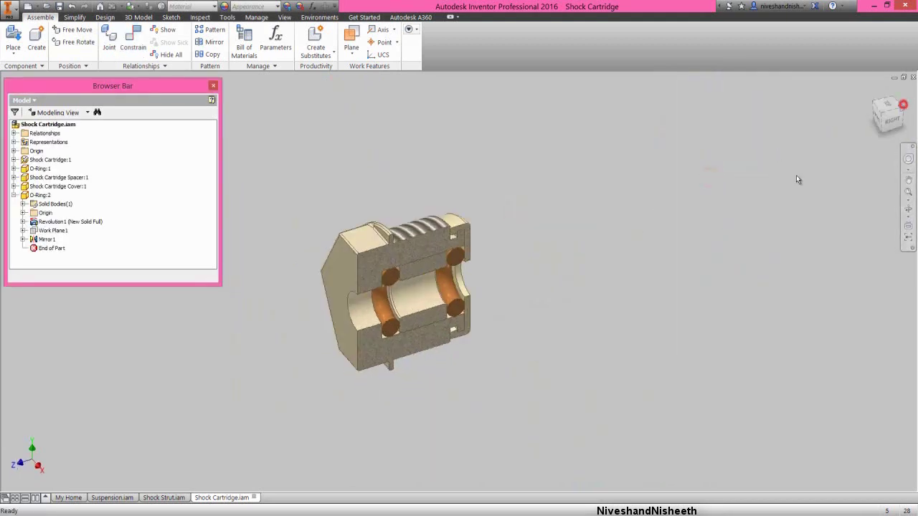
click(342, 170)
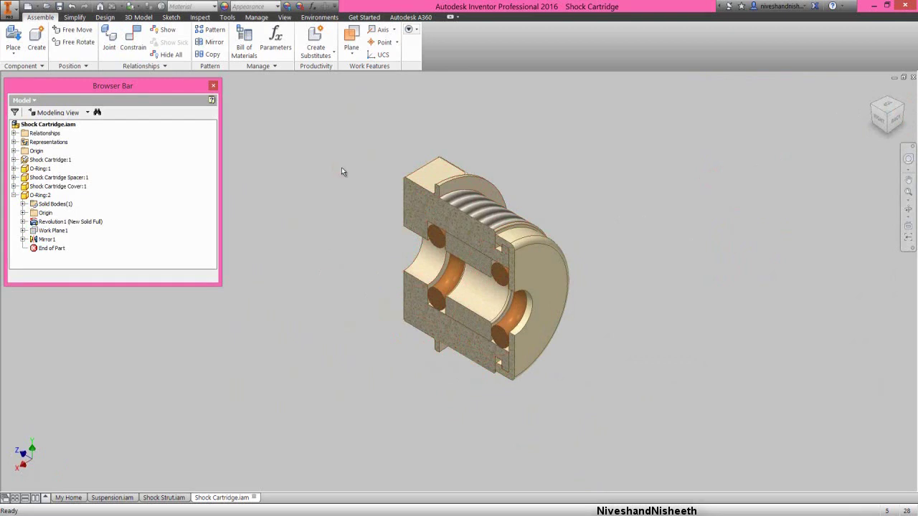
- Edit the Shock Cartridge Spacer in place, apply the Brindle appearance from Favorites to it, and return to the assembly
click(346, 165)
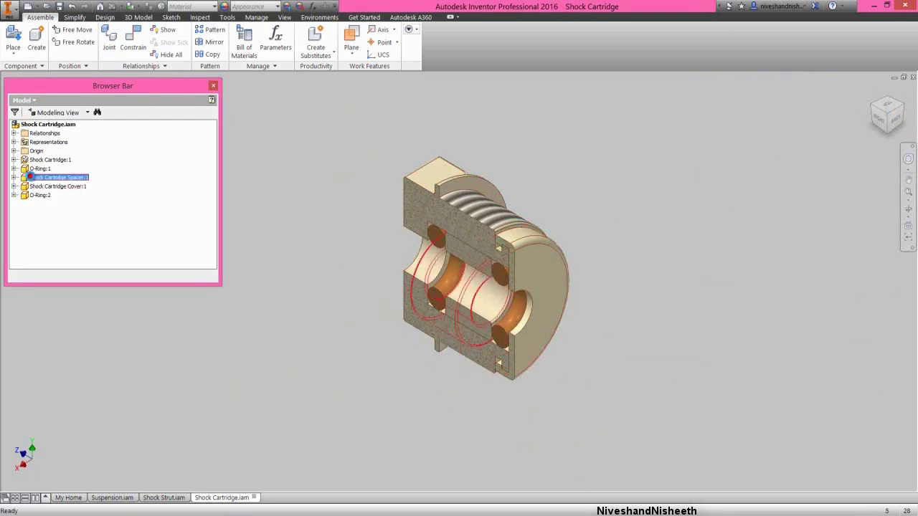
double_click(30, 177)
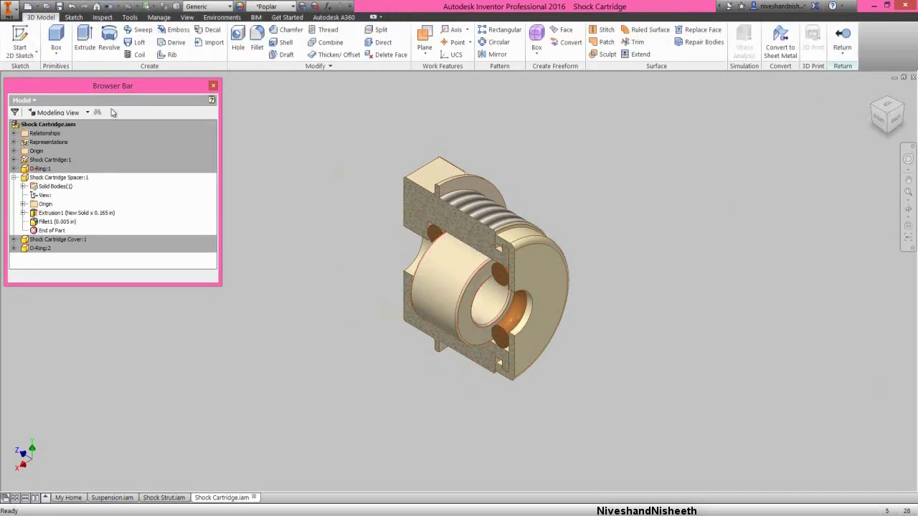
click(46, 178)
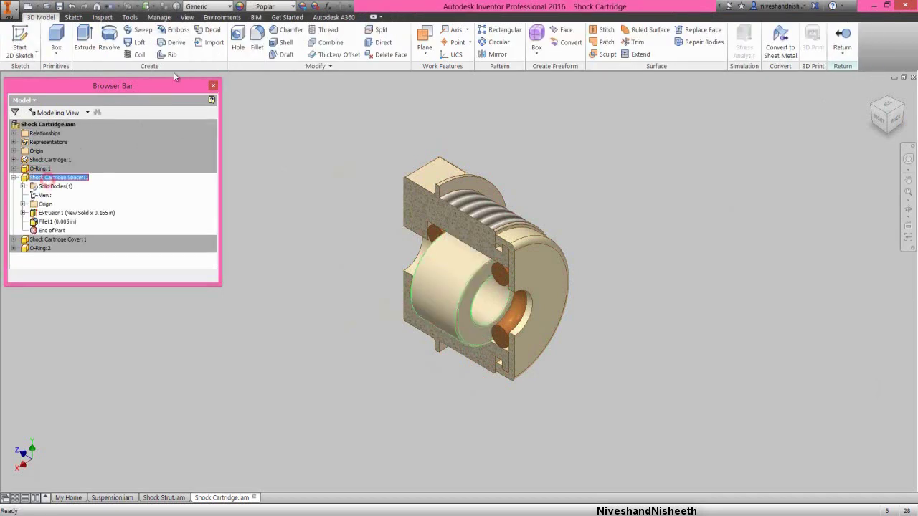
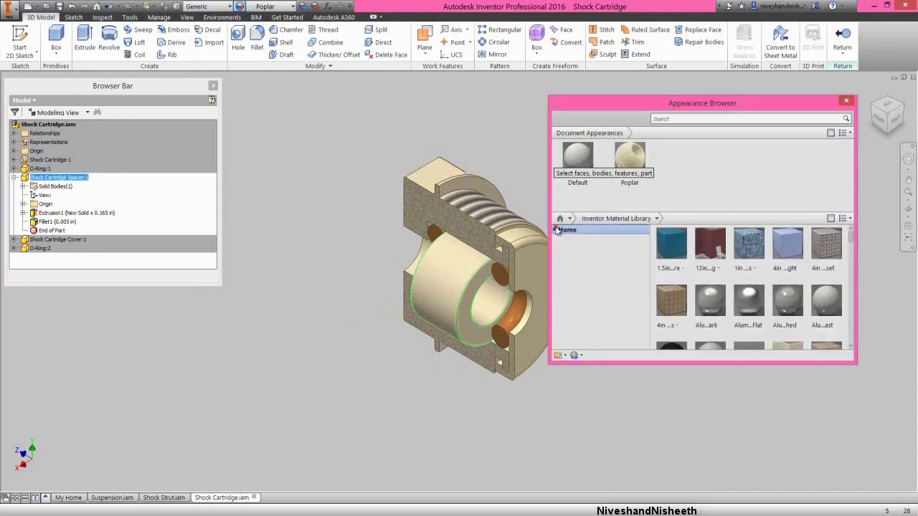
click(555, 229)
click(568, 239)
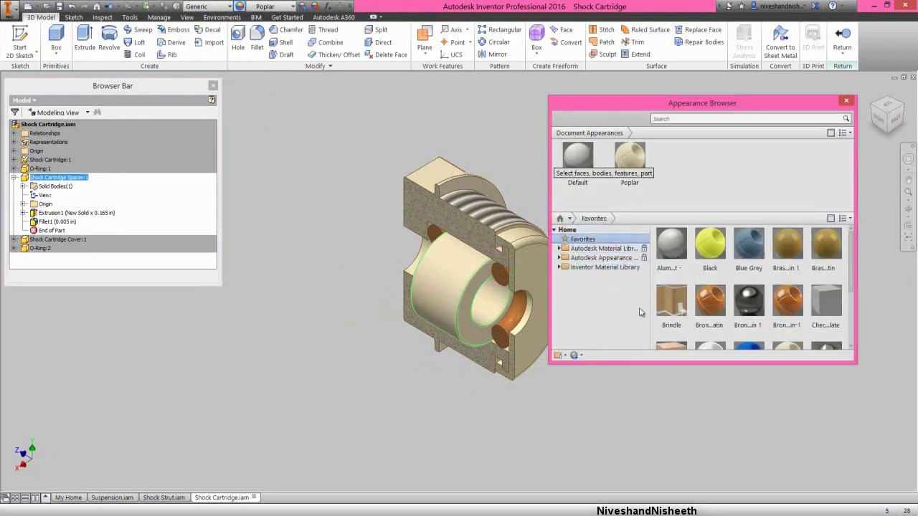
click(667, 335)
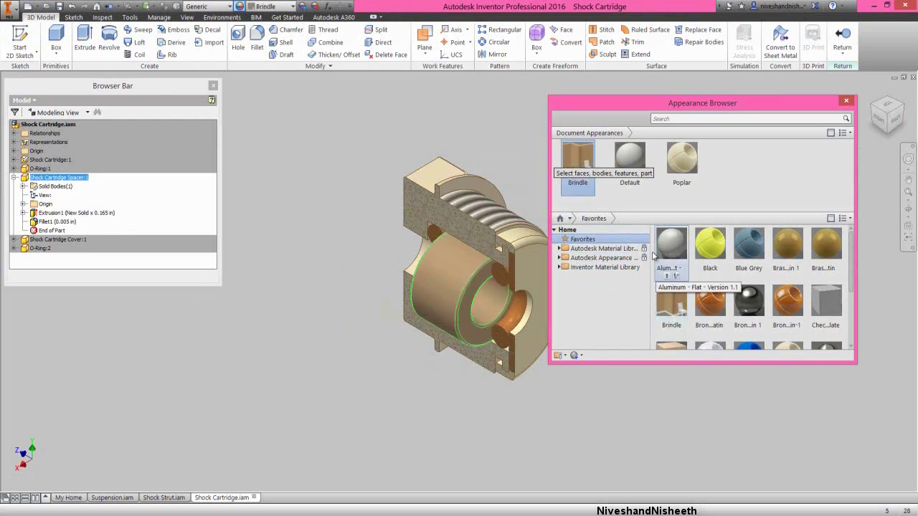
click(845, 103)
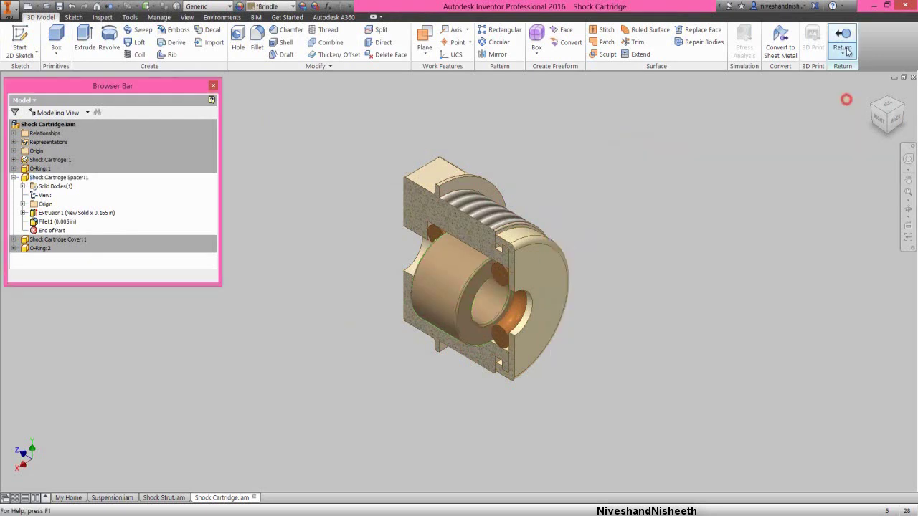
click(842, 37)
click(325, 240)
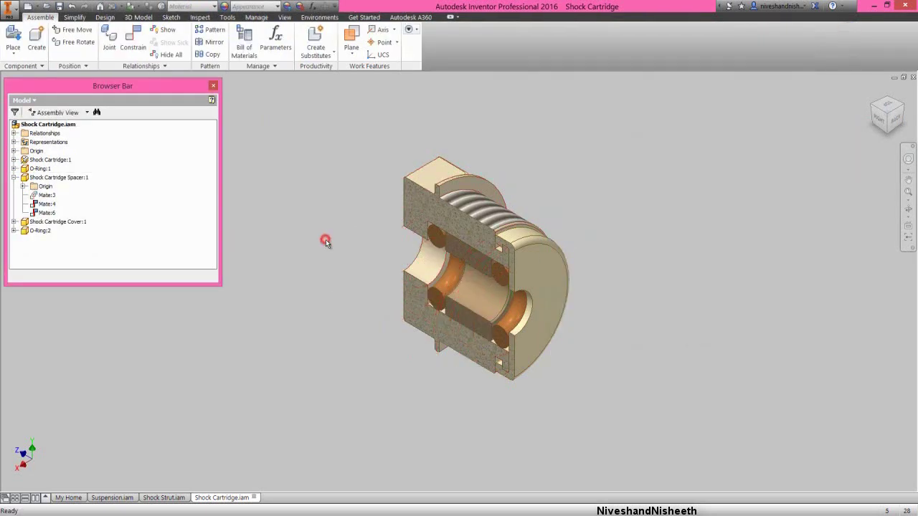
- Collapse all nodes in the model browser and save the Shock Cartridge assembly together with all its changed dependents
right_click(124, 224)
click(147, 415)
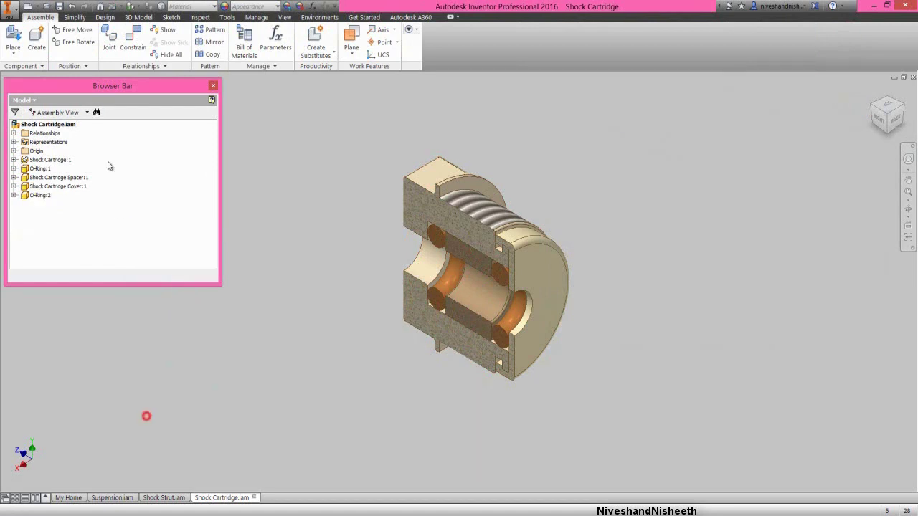
click(59, 5)
click(510, 319)
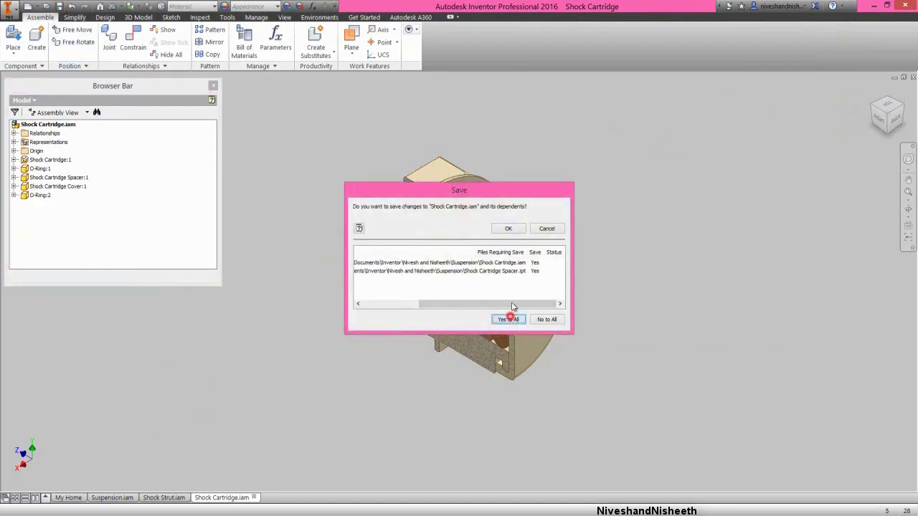
click(511, 229)
- End the section view so the Shock Cartridge assembly displays whole, and save the assembly
click(284, 17)
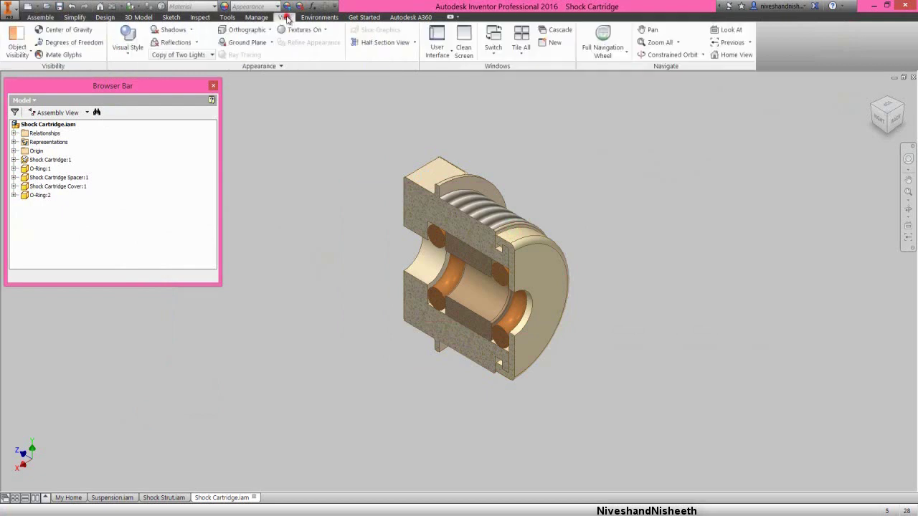
click(416, 44)
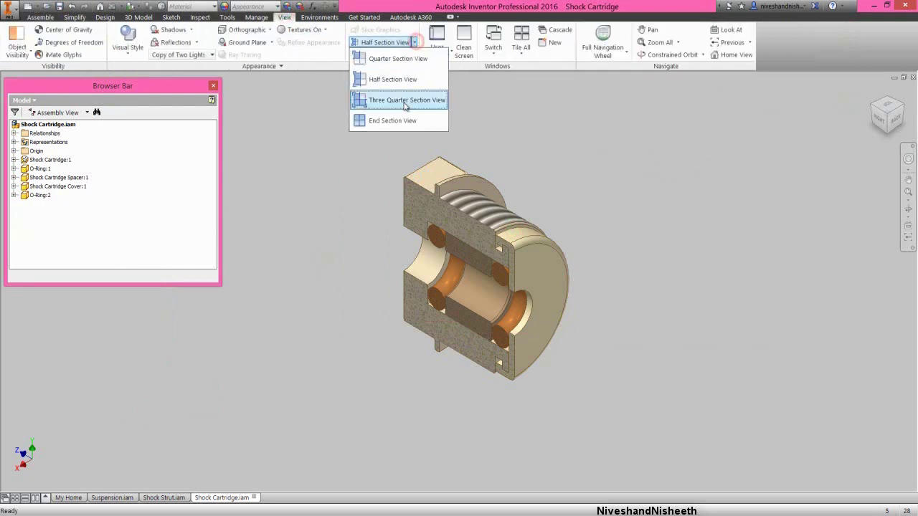
click(402, 117)
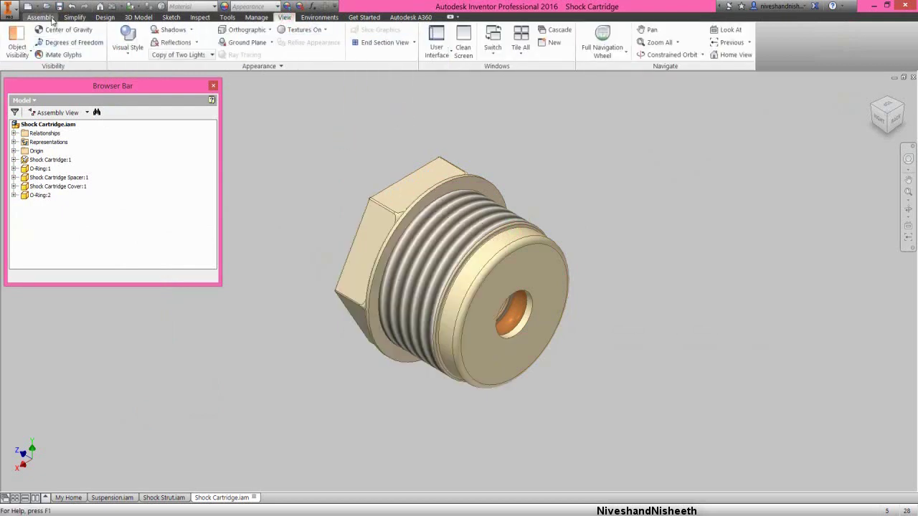
click(50, 17)
click(62, 6)
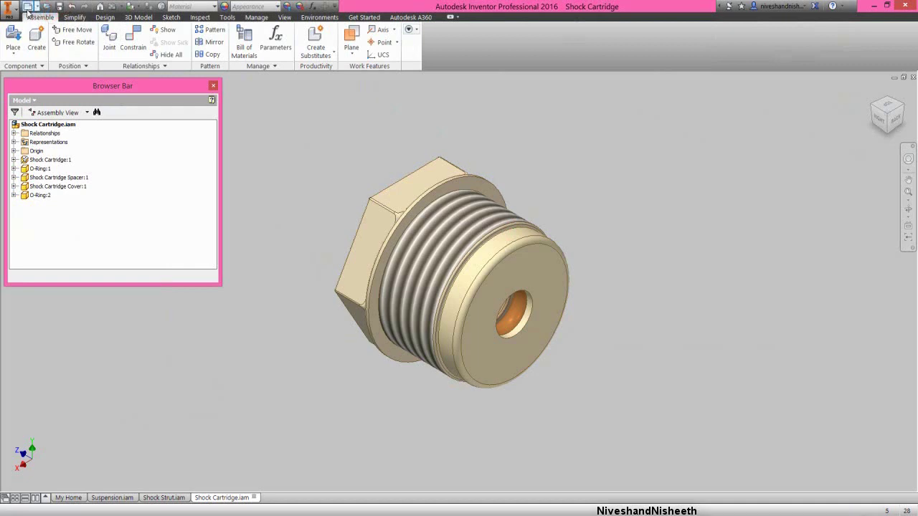
- Create an assembly from the English Standard (in).iam template and place one Shock Body 1.3 Length in it, grounded at the origin
click(29, 5)
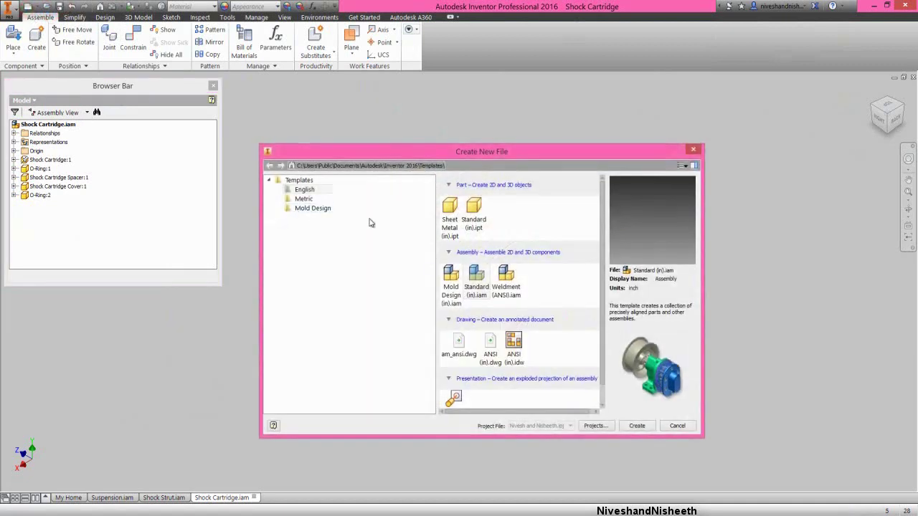
double_click(476, 277)
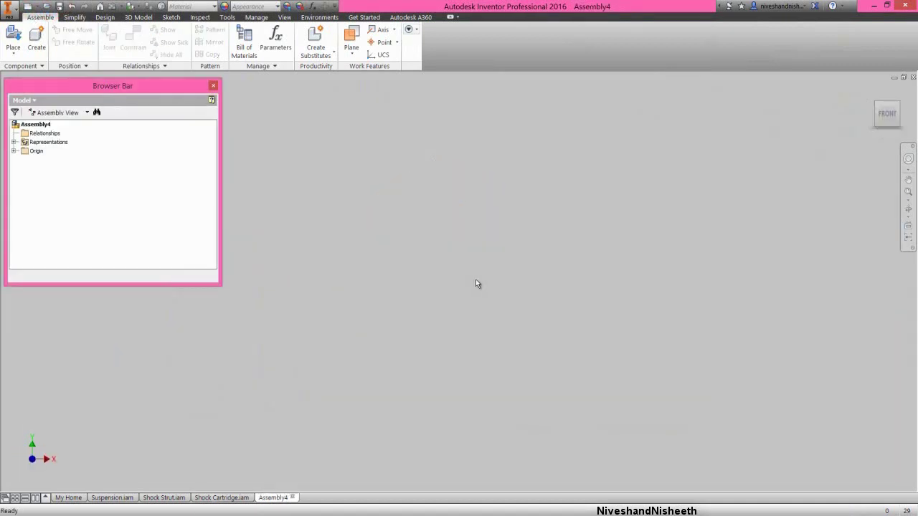
right_click(456, 276)
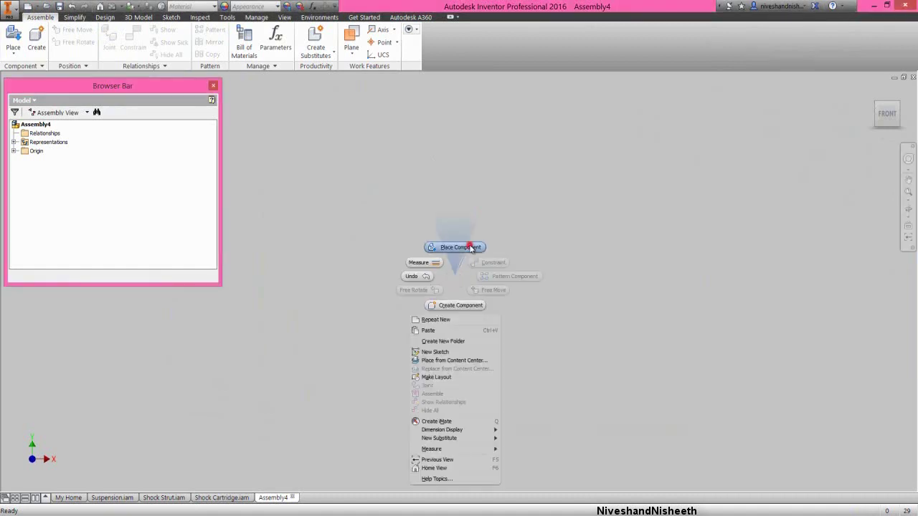
click(470, 248)
drag(641, 165, 610, 152)
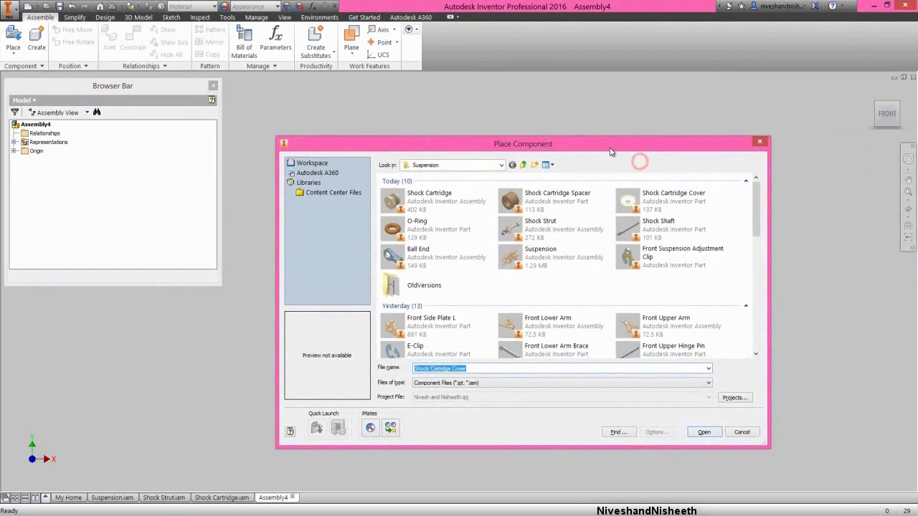
drag(756, 207, 763, 253)
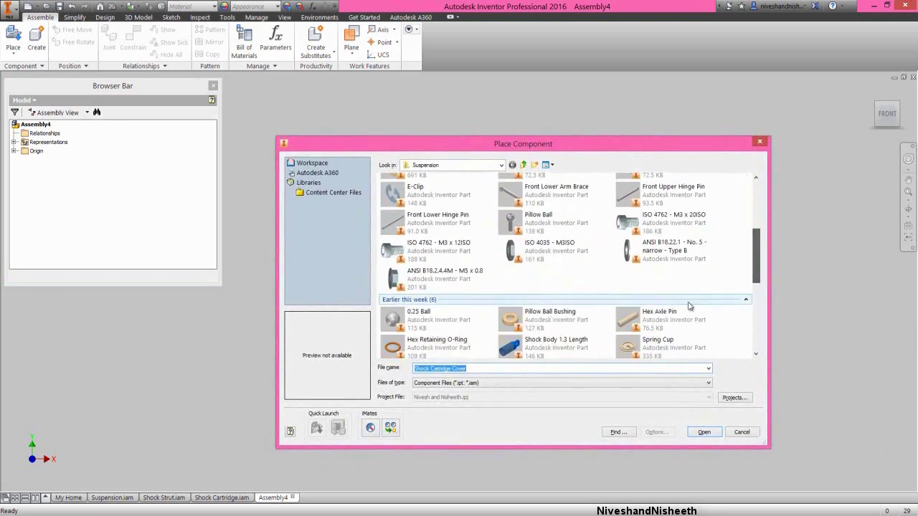
click(564, 351)
double_click(564, 351)
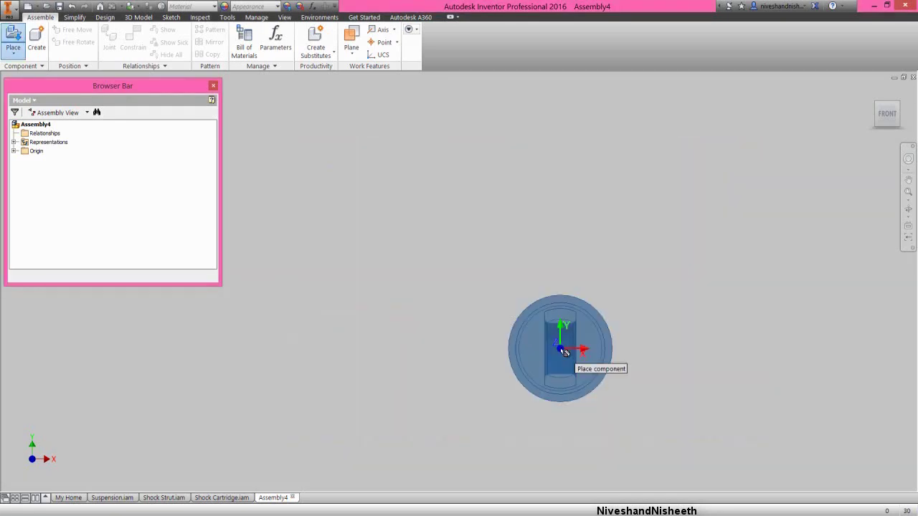
right_click(571, 226)
click(602, 241)
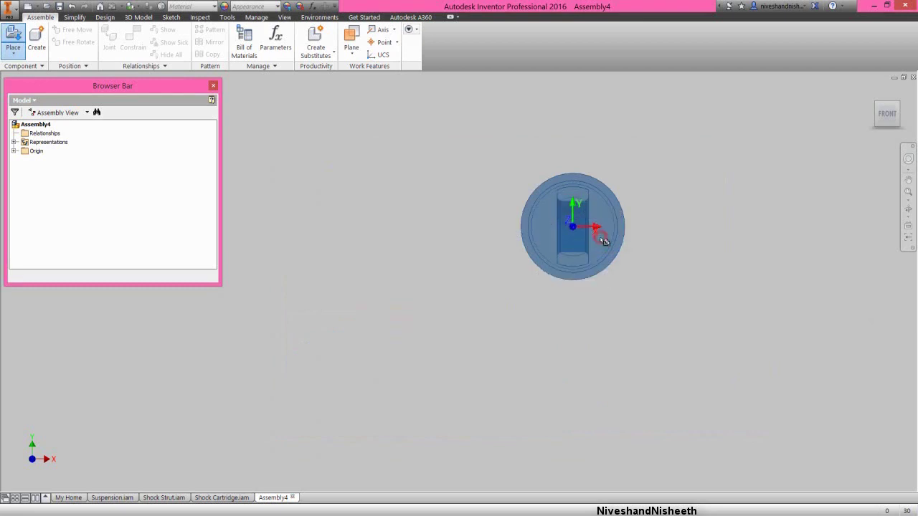
right_click(732, 264)
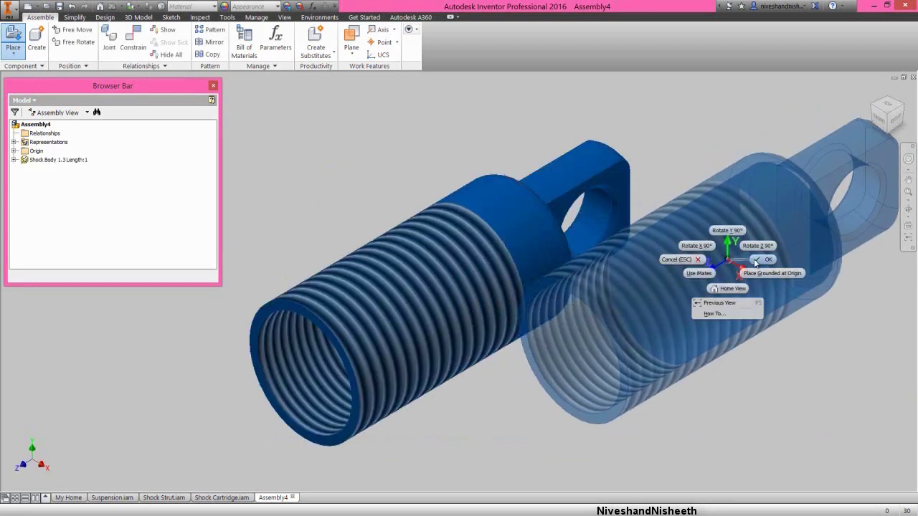
click(757, 262)
- Import the lighting style file Favorite Color.styxml and make the Copy of Two Lights-1 style active
click(286, 18)
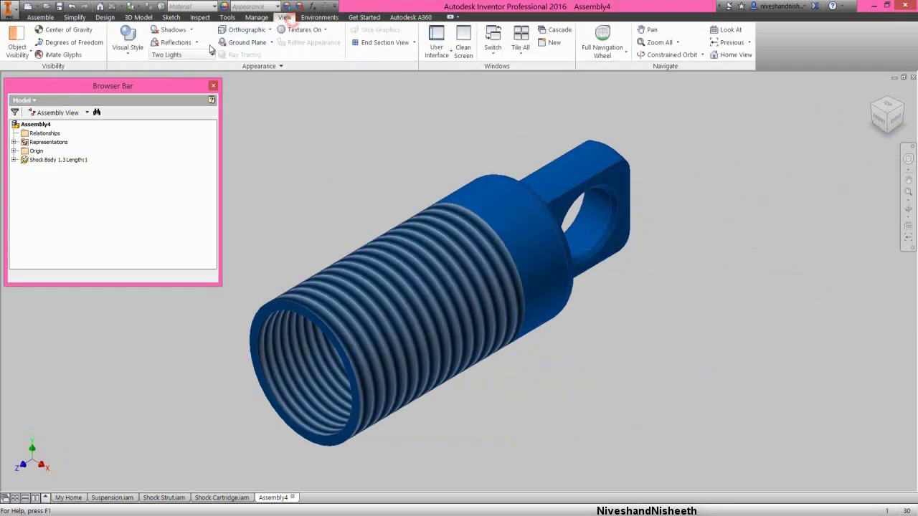
click(208, 55)
click(172, 306)
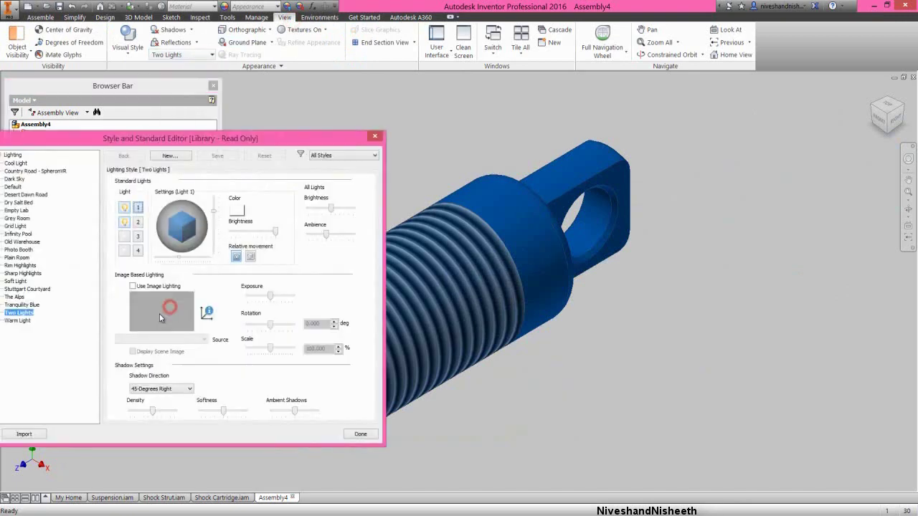
click(24, 433)
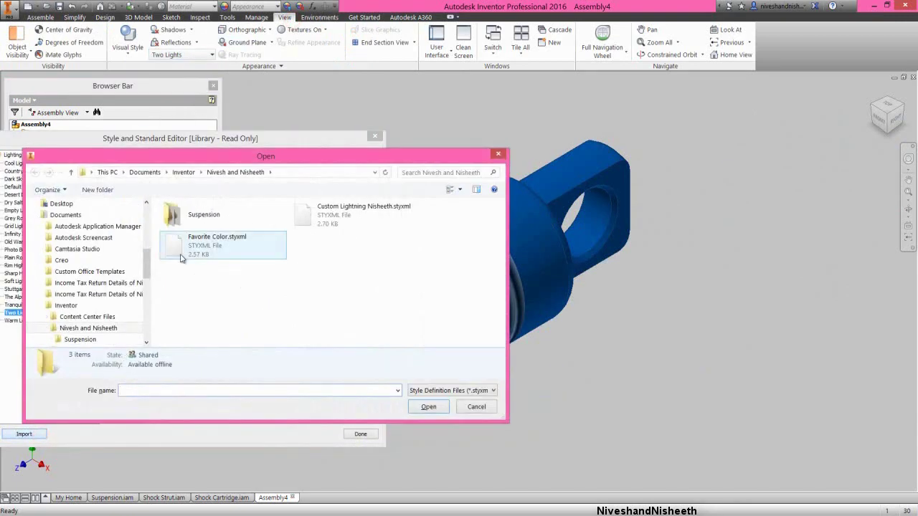
double_click(183, 245)
click(49, 171)
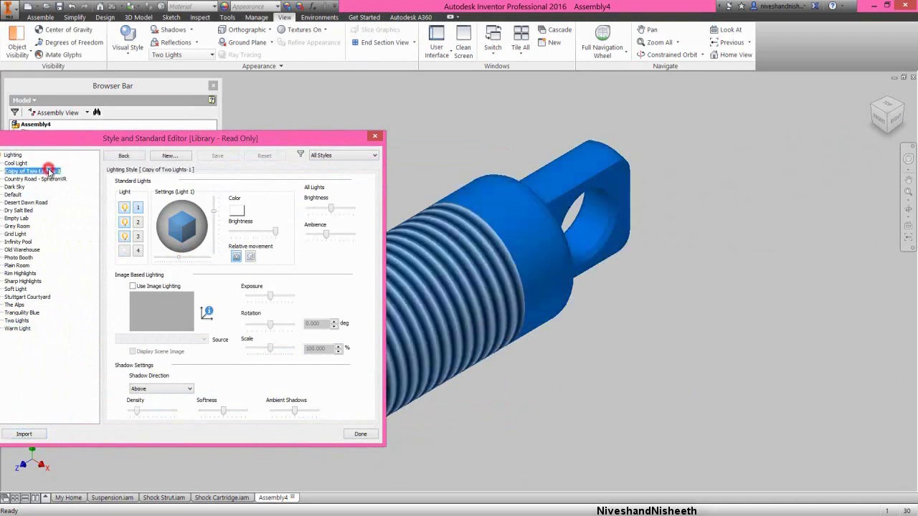
click(359, 434)
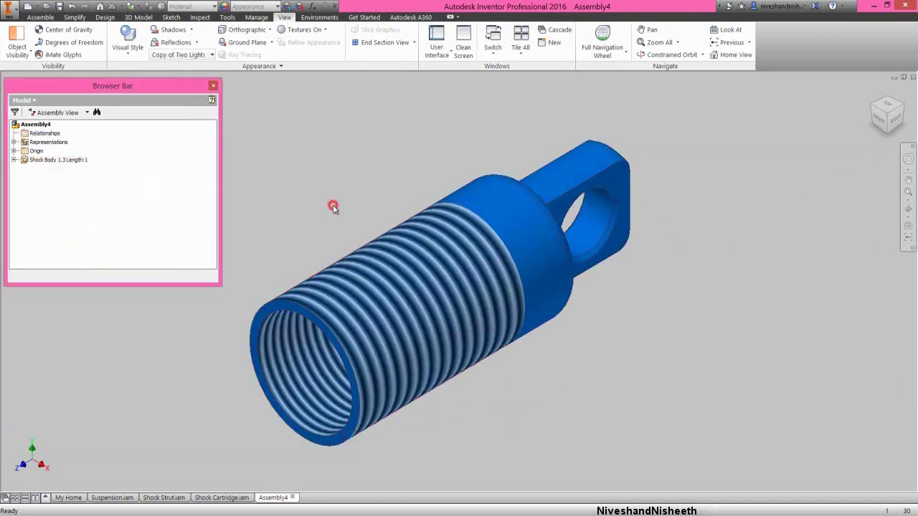
- Place one Shock Cartridge assembly from the Suspension folder beside the Shock Body
right_click(334, 207)
click(337, 176)
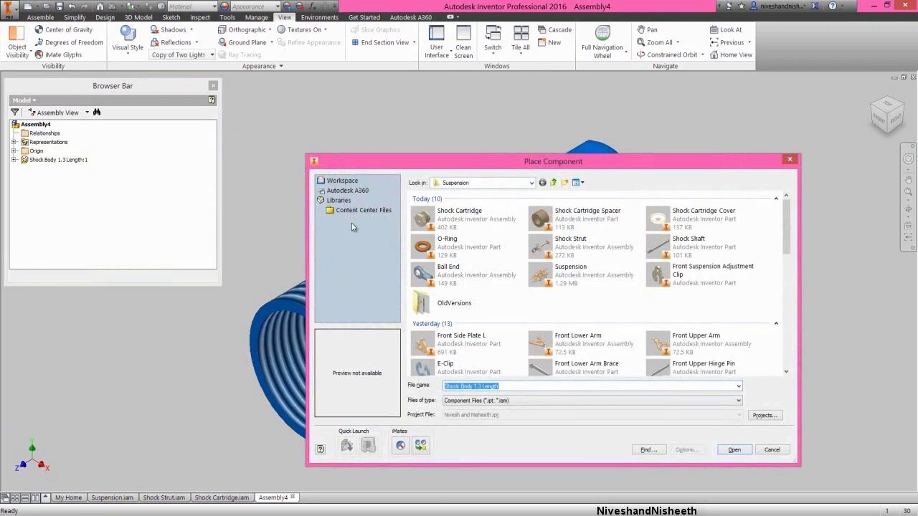
double_click(453, 215)
scroll(453, 215, up, 2)
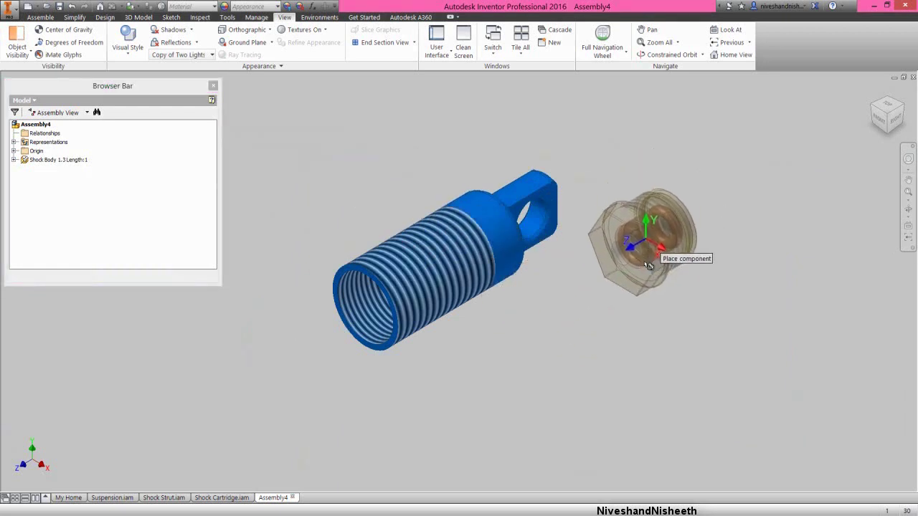
click(638, 301)
right_click(729, 219)
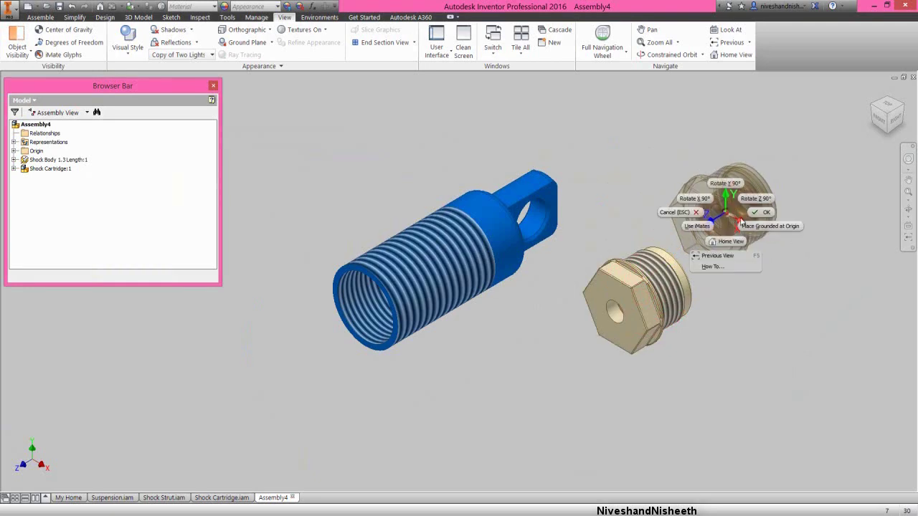
click(761, 216)
- Mate the Shock Body's central axis to the Shock Cartridge's central axis with 0.000 in offset
right_click(432, 155)
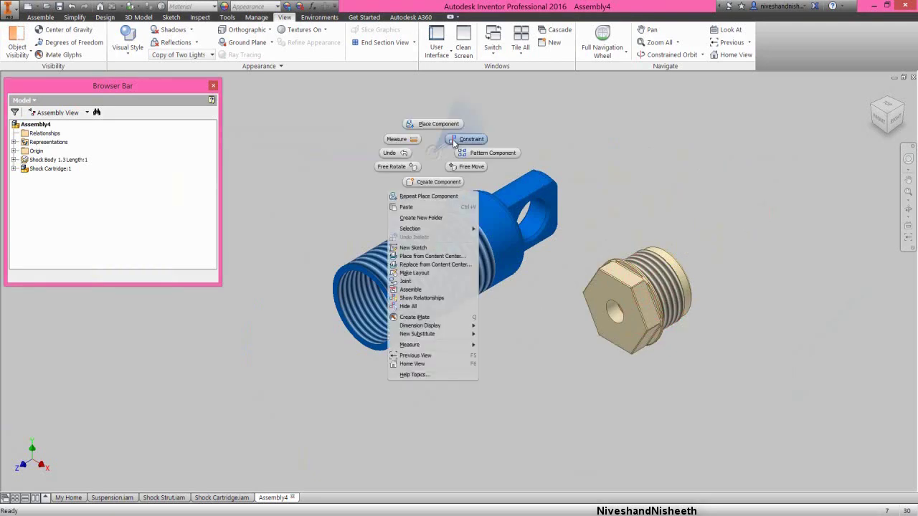
click(459, 142)
click(446, 240)
scroll(631, 215, down, 5)
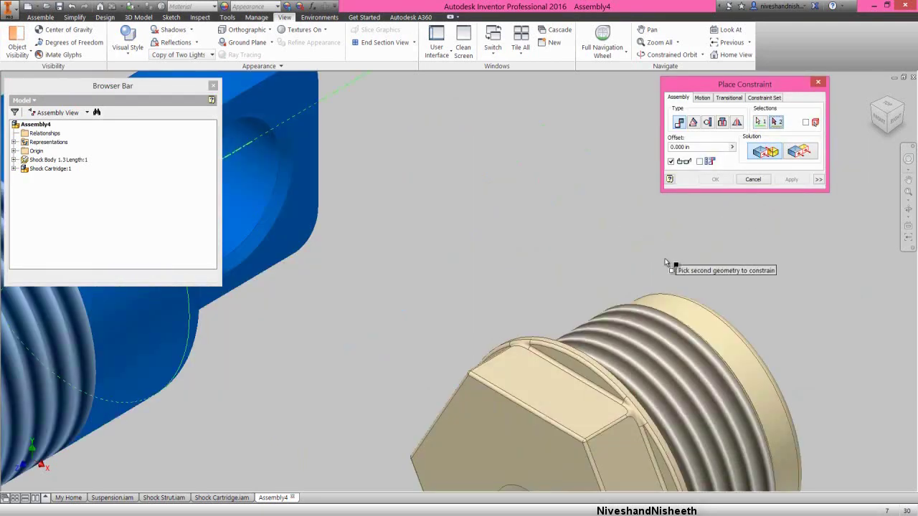
click(682, 307)
click(718, 181)
key(Home)
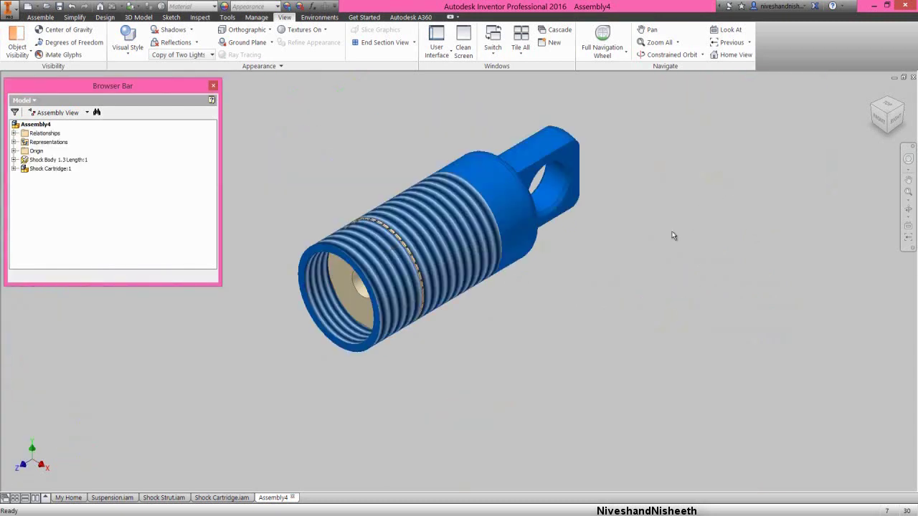
- Pull the Shock Cartridge out of the Shock Body and mate its hex head's underside to the body's open end face with 0.000 in offset
drag(393, 307, 216, 407)
right_click(281, 208)
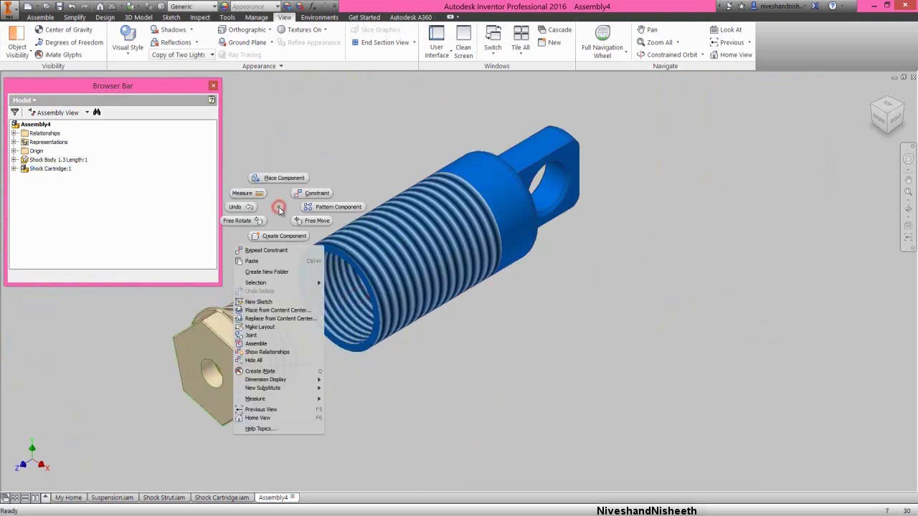
click(305, 196)
scroll(309, 237, up, 3)
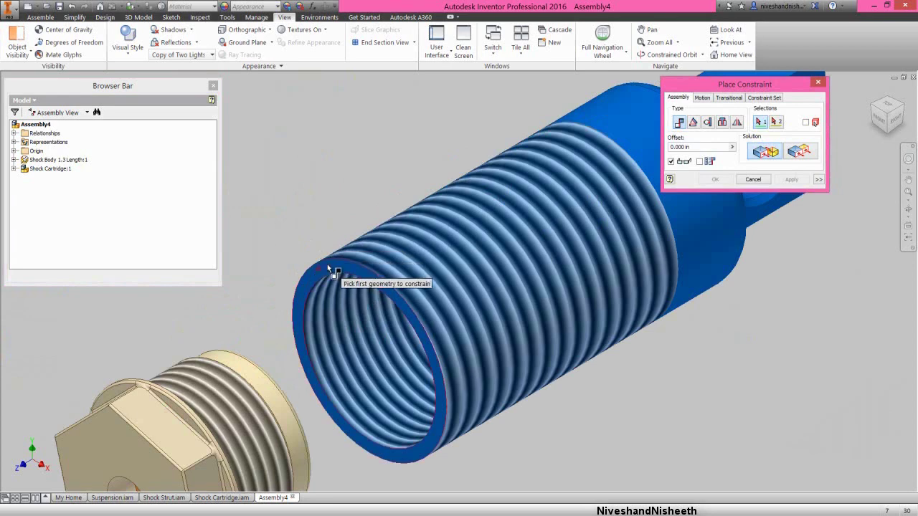
click(327, 264)
click(886, 99)
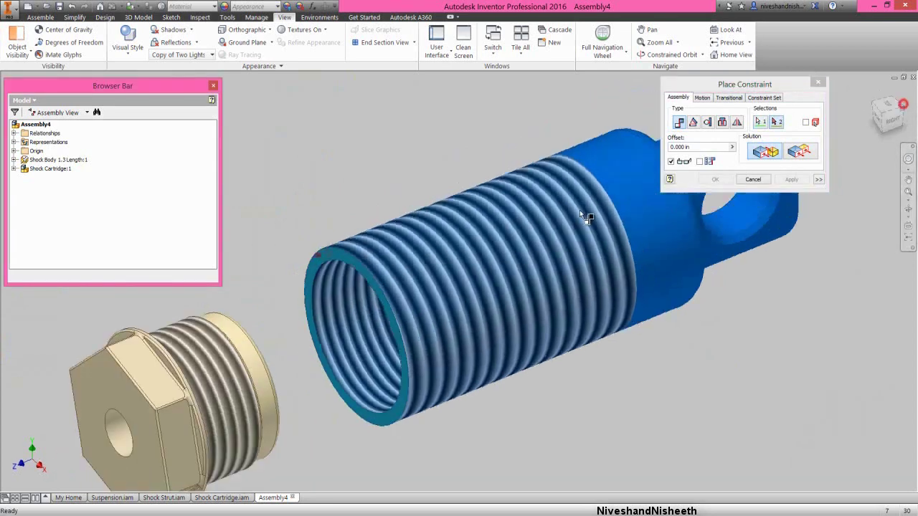
click(365, 184)
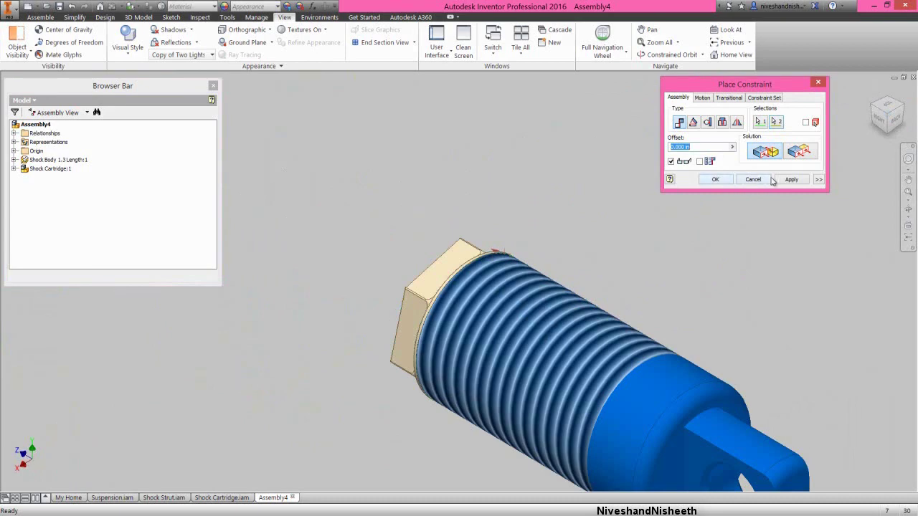
click(789, 180)
- Constrain the flat side of the Shock Body's eyelet lug and a side face of the cartridge's hex head with a 0.00 deg Directed Angle
click(869, 104)
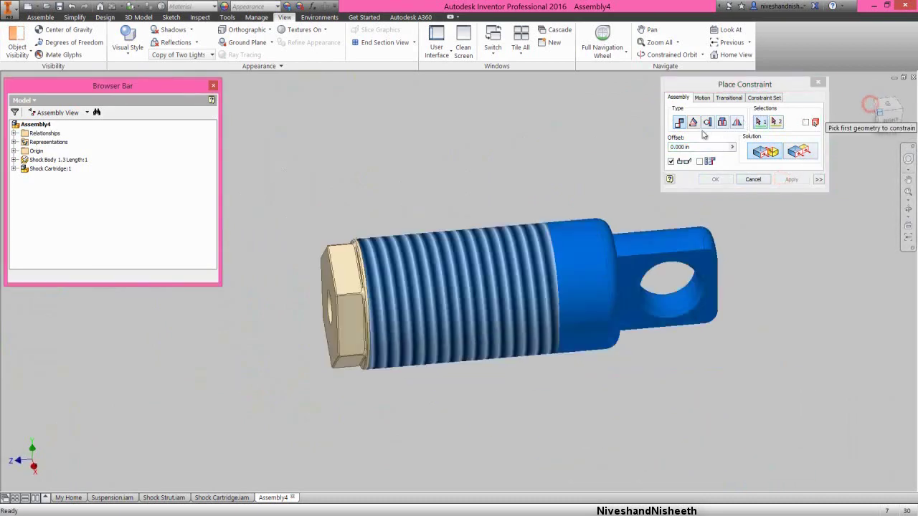
click(693, 122)
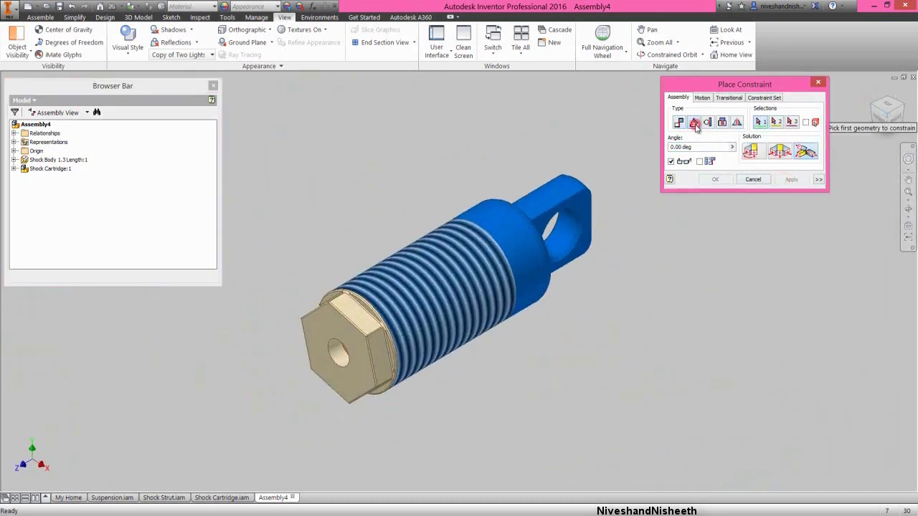
click(581, 209)
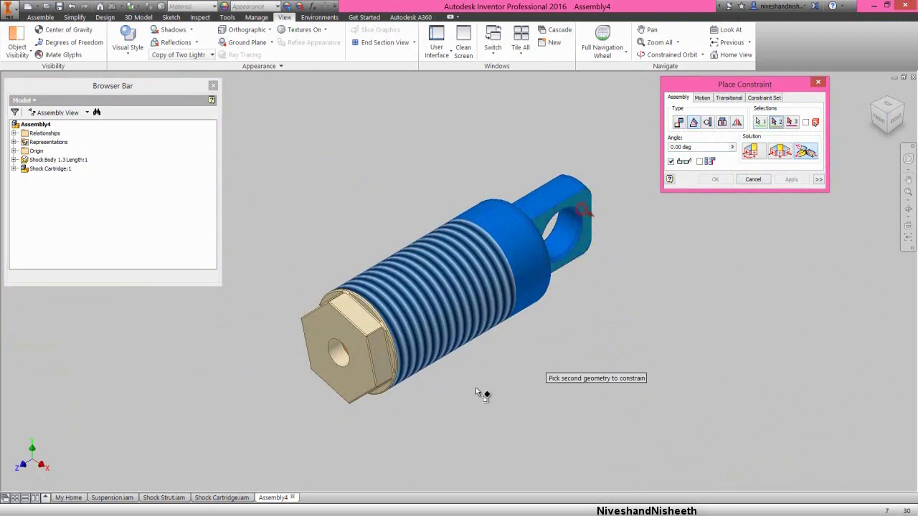
click(381, 364)
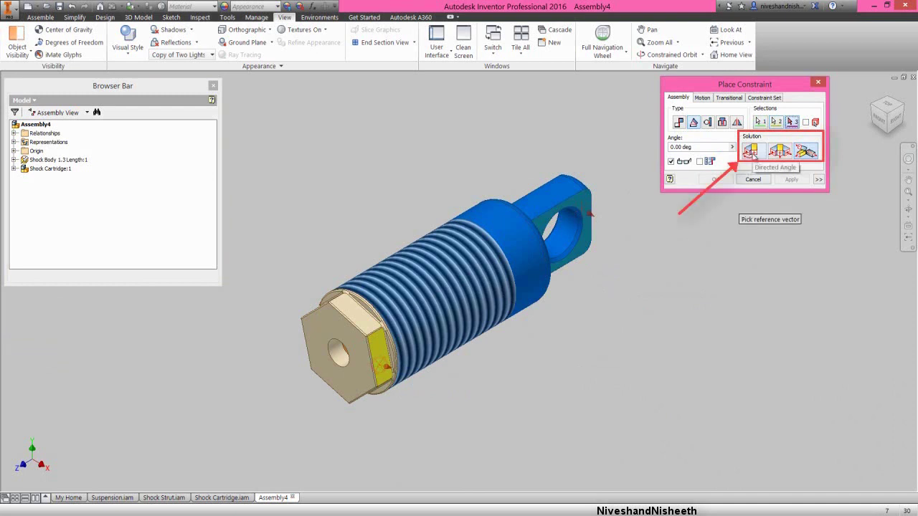
click(750, 152)
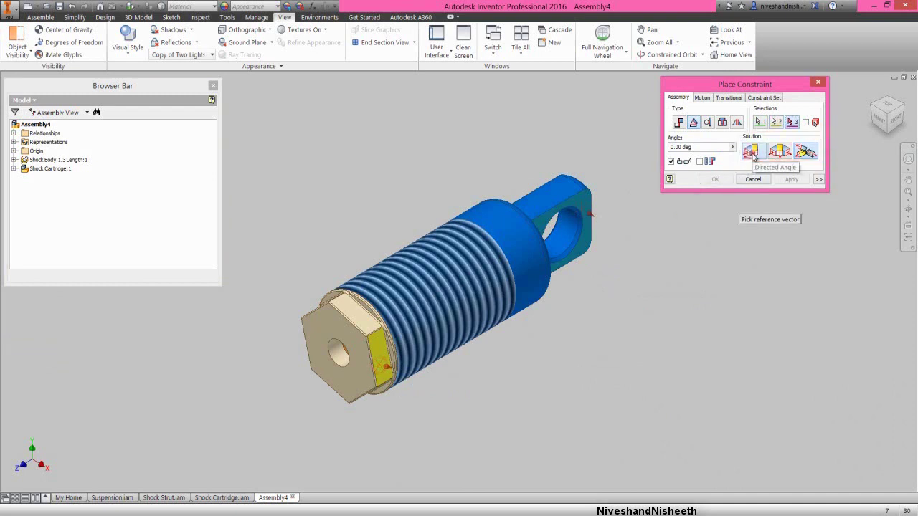
click(791, 179)
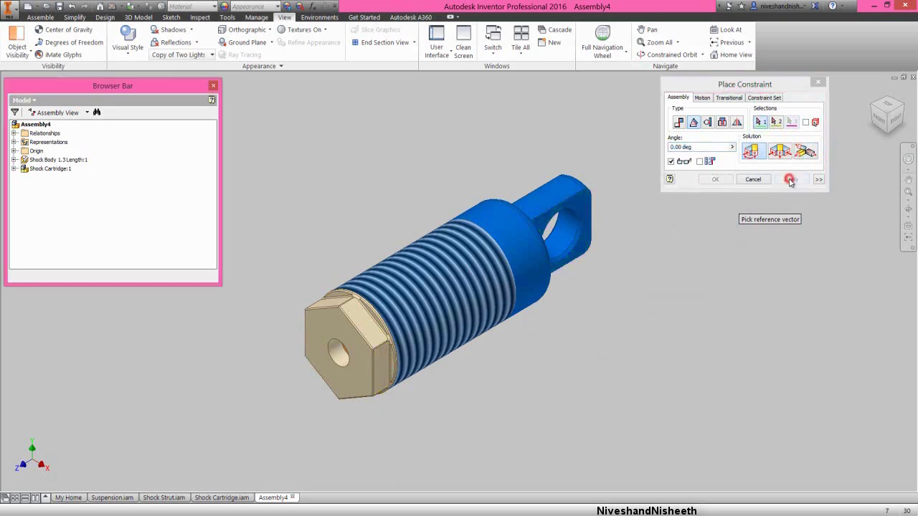
click(752, 179)
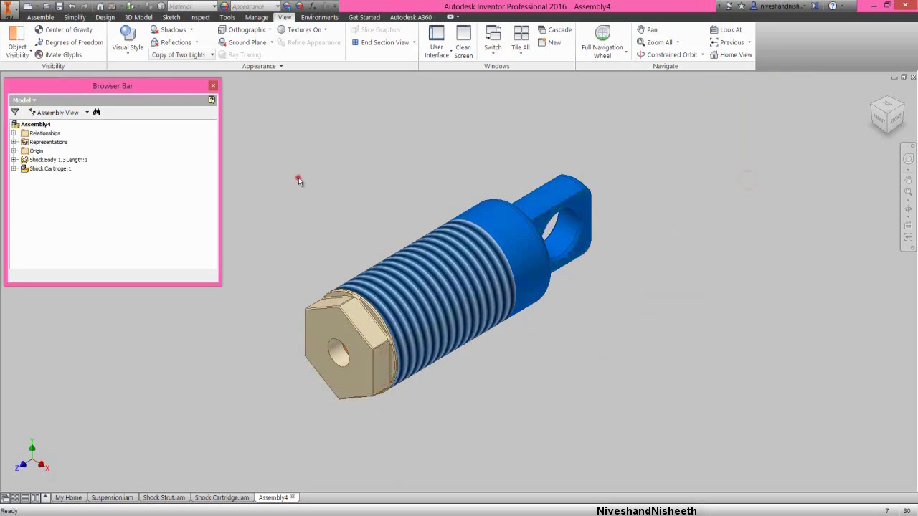
- Save the new assembly as Shock Body in the Suspension folder
click(58, 6)
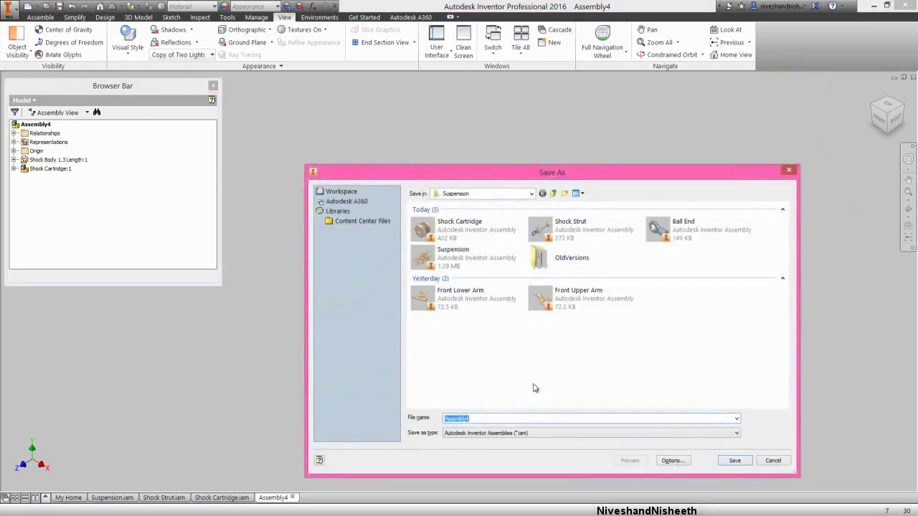
text(Shock)
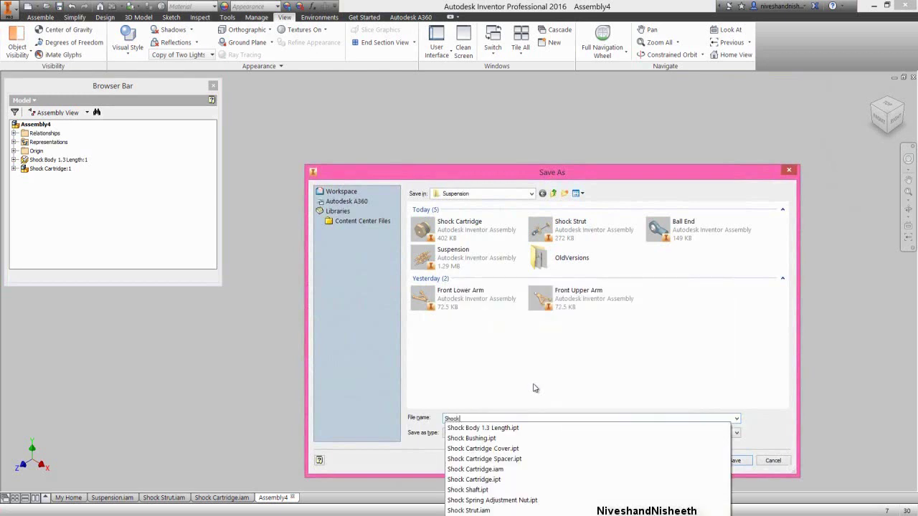
text( Body)
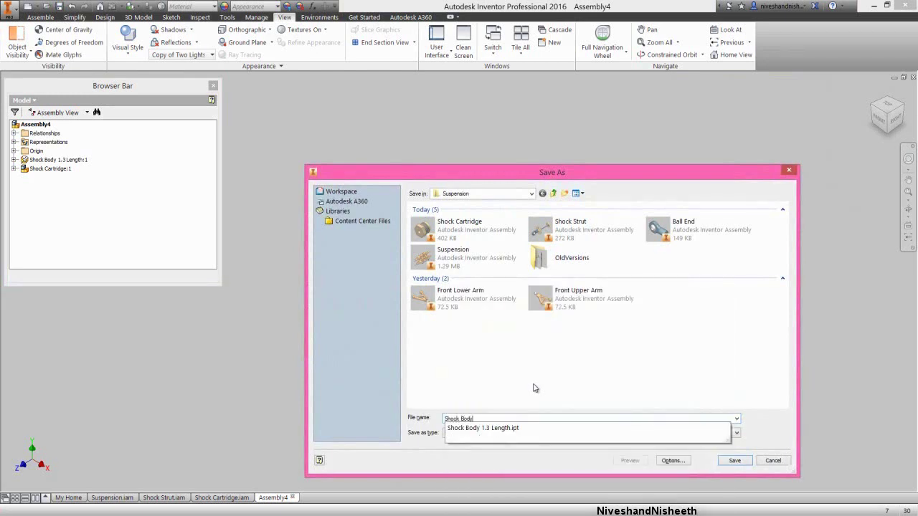
click(743, 461)
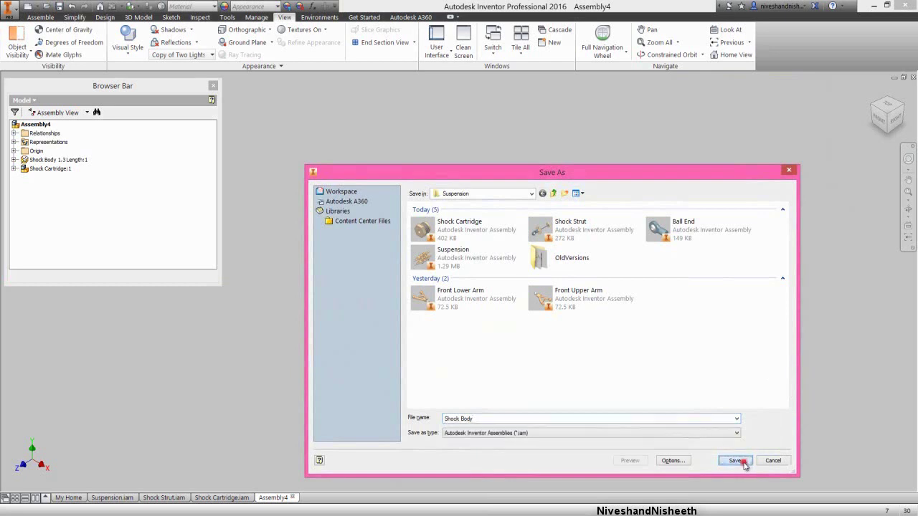